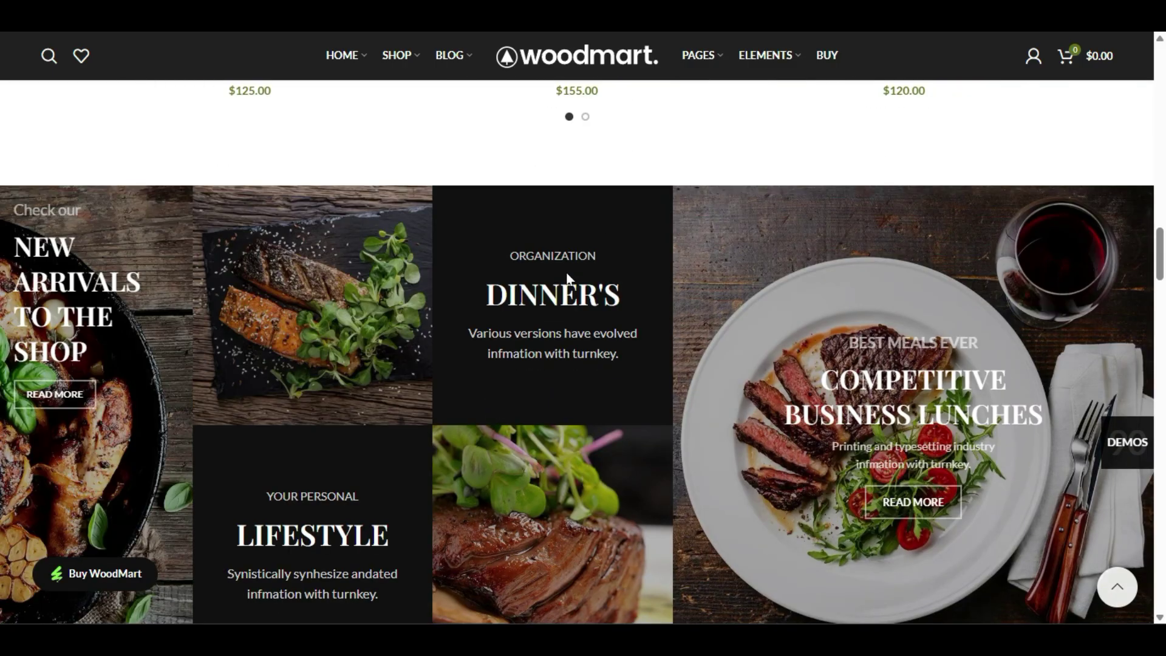
- Look through the WoodMart food demo page, including its dish price list, video blog and chef meals sections
scroll(567, 278, down, 14)
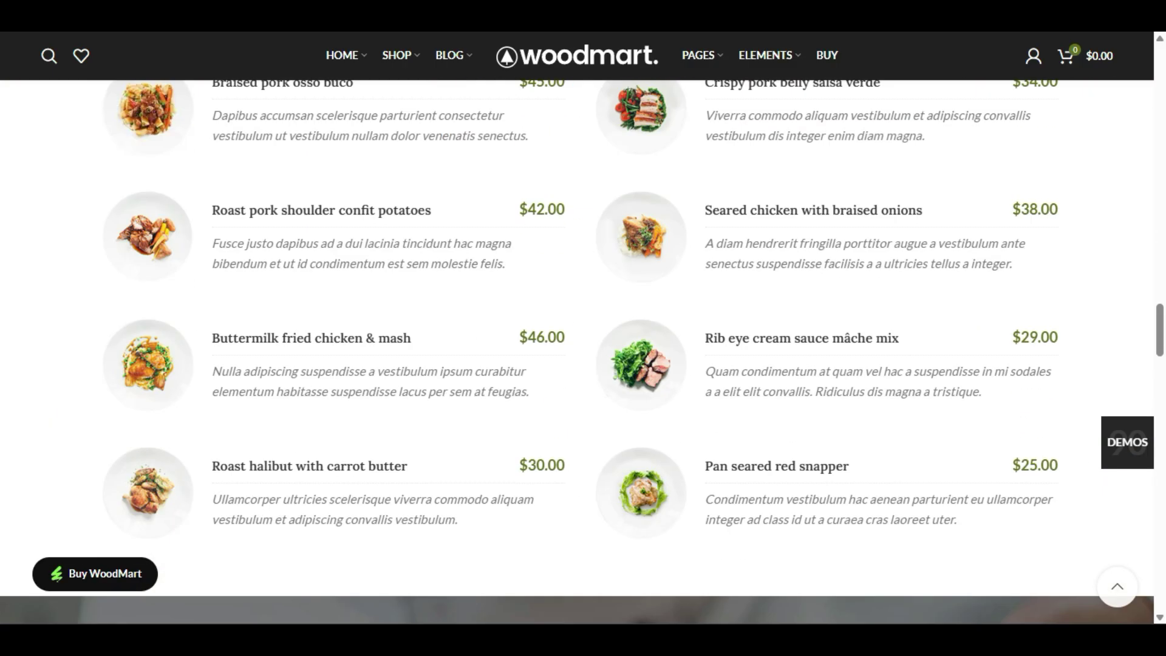
scroll(582, 351, down, 4)
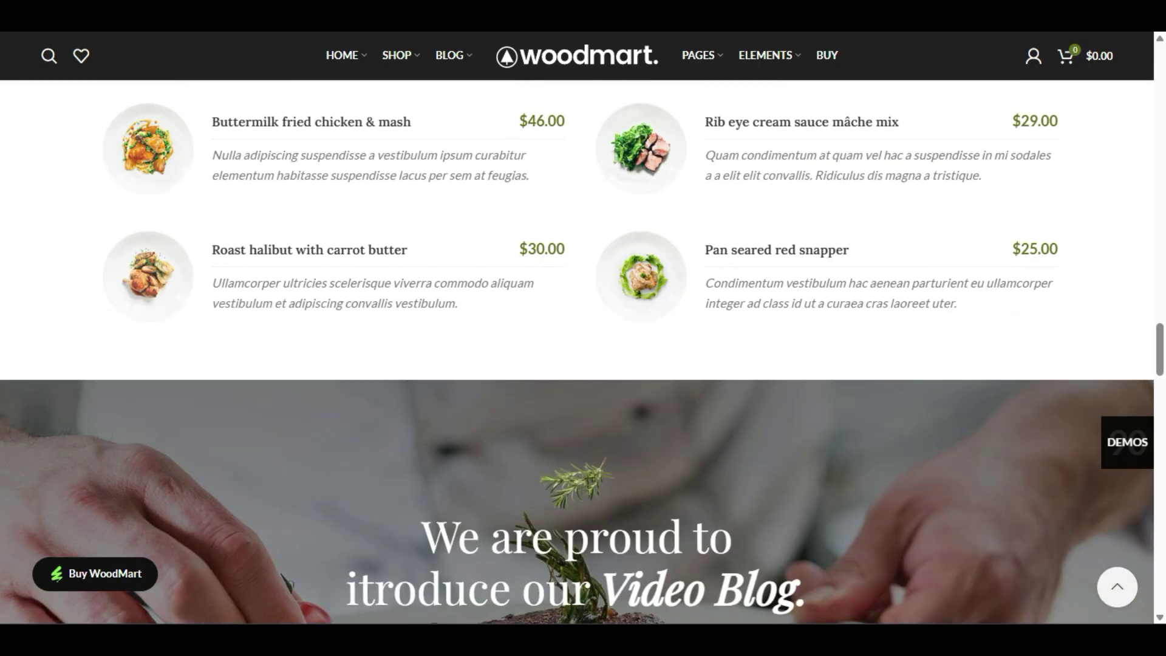
scroll(592, 375, down, 10)
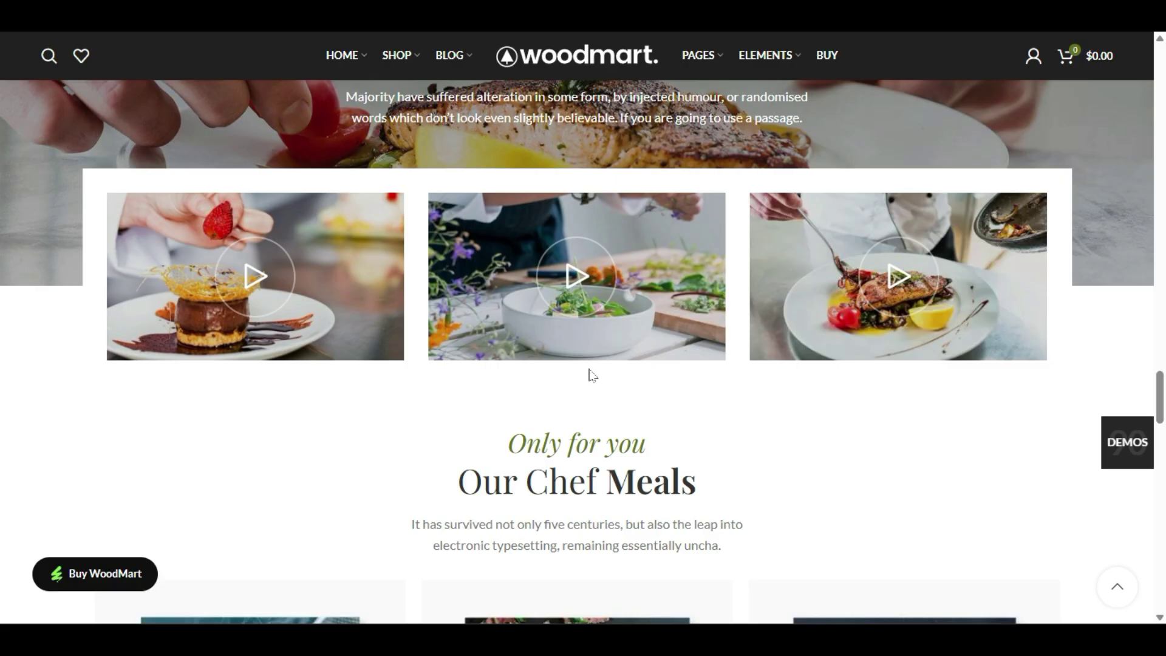
scroll(592, 374, down, 8)
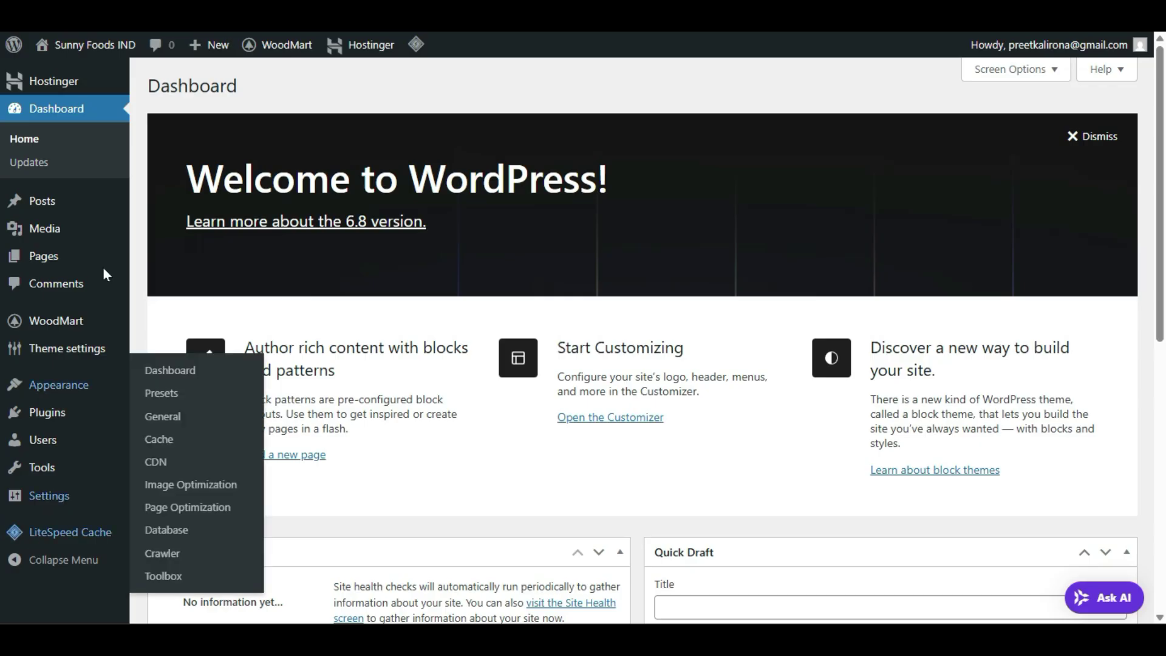
- Open the site's permalink settings and review the Post name structure and the optional category and tag bases
mouse_move(61, 497)
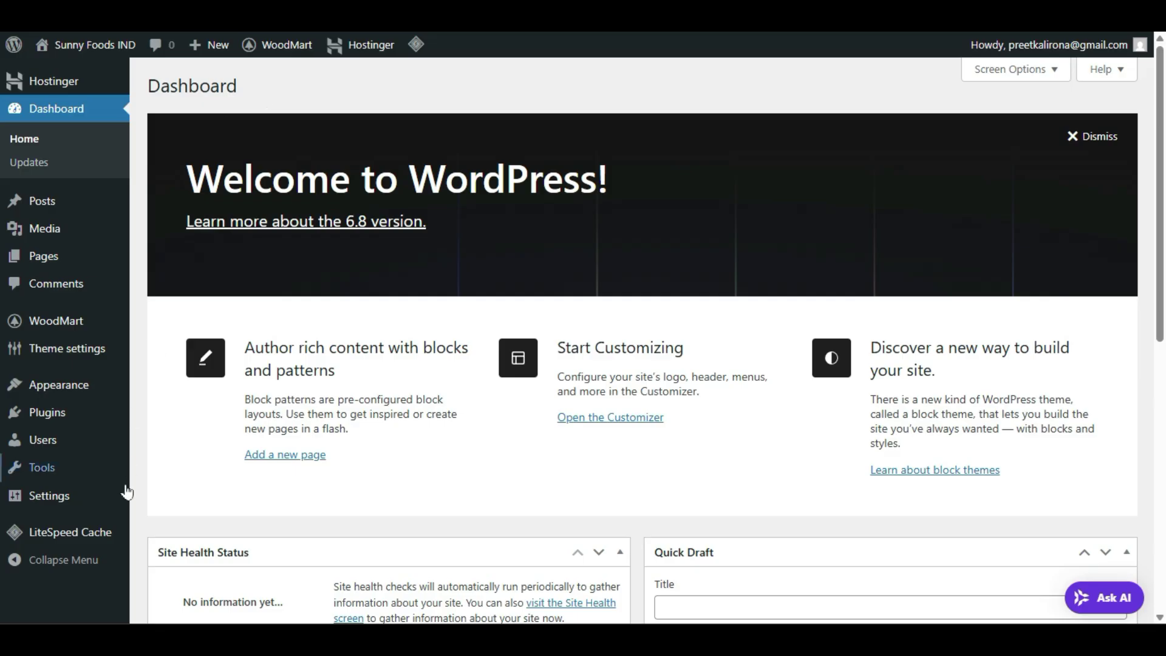
mouse_move(112, 492)
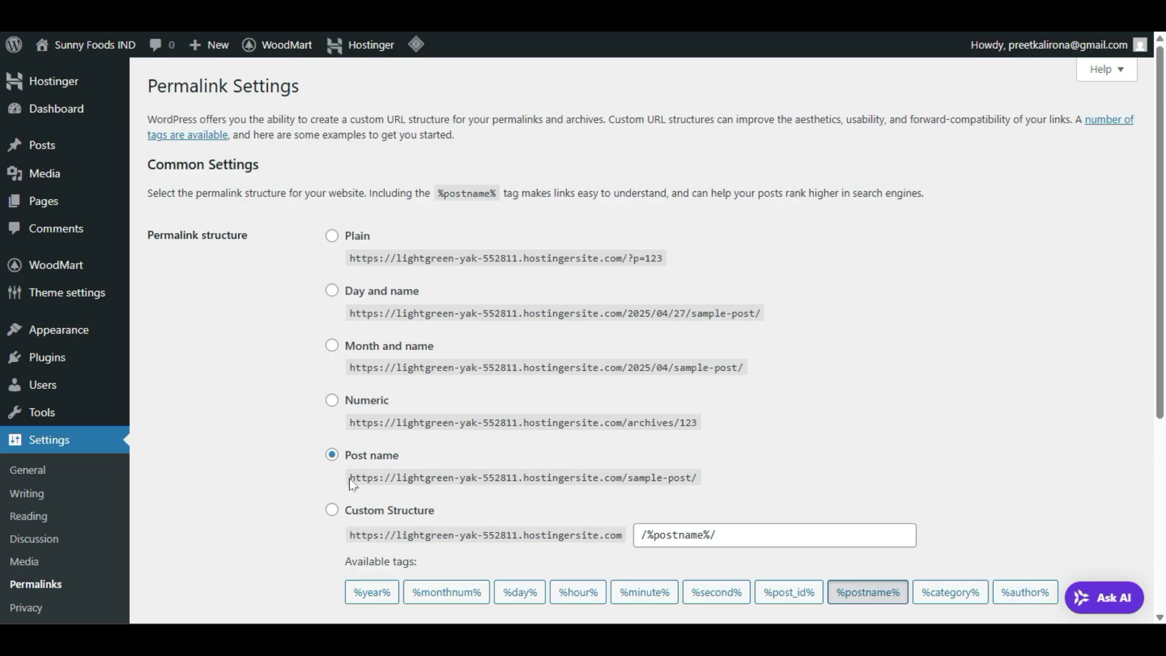
scroll(349, 483, down, 3)
scroll(330, 478, down, 2)
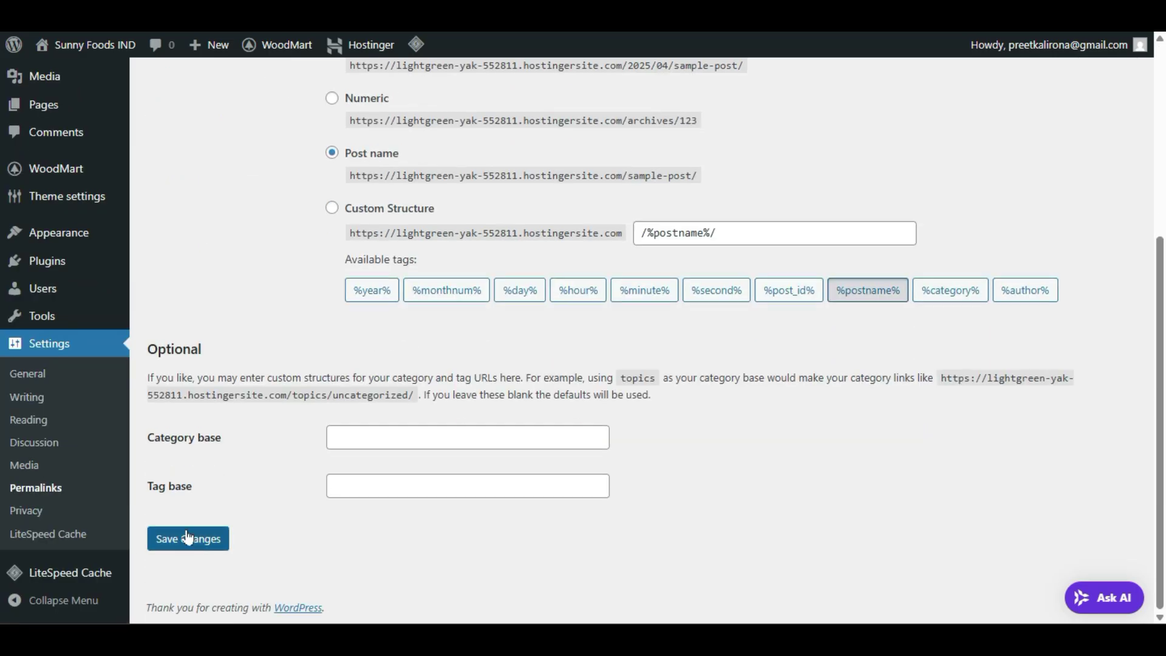
scroll(187, 537, up, 3)
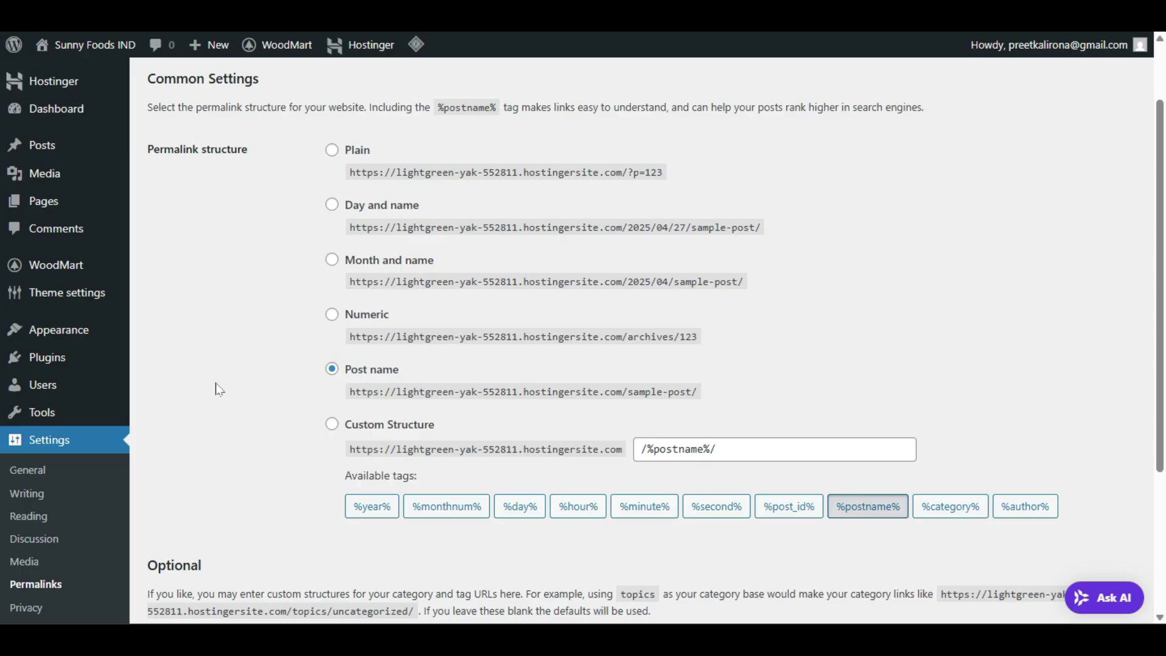
- Open the installed themes and bring up the upload form for adding a new theme
mouse_move(97, 338)
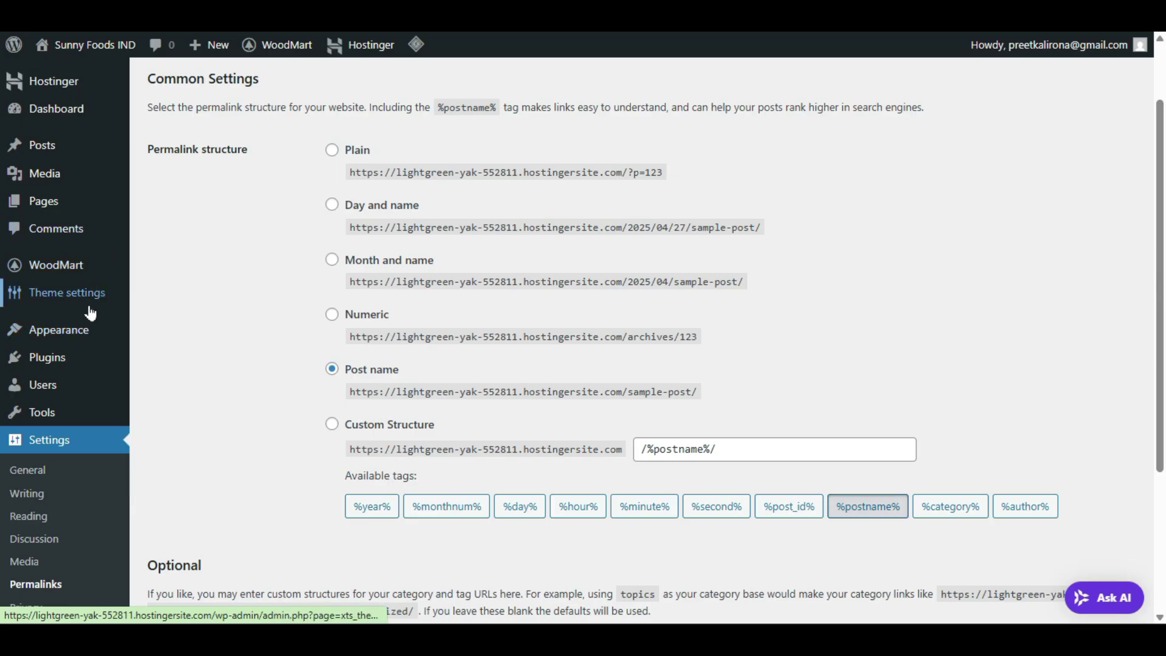
click(164, 331)
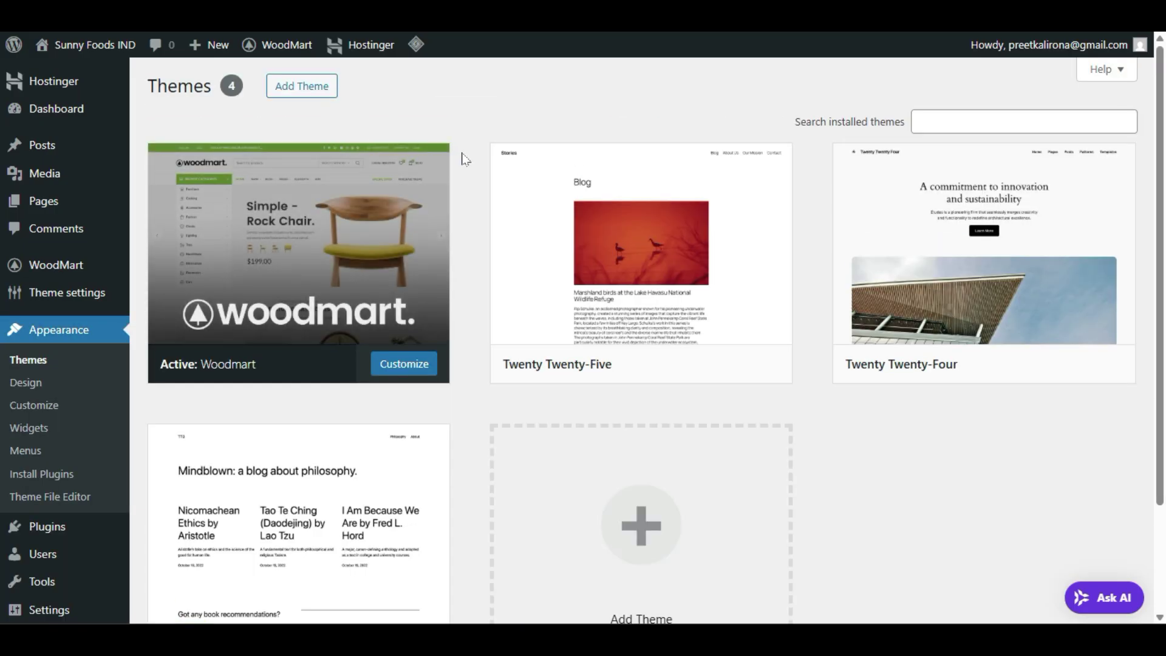
click(329, 91)
click(311, 91)
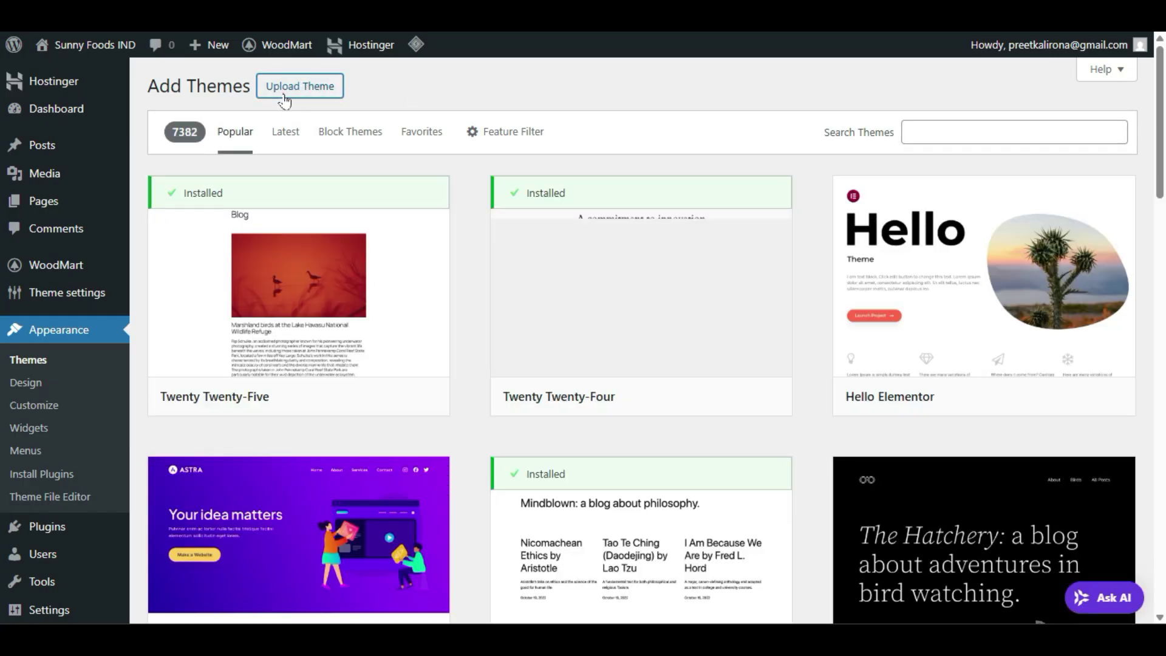
click(284, 91)
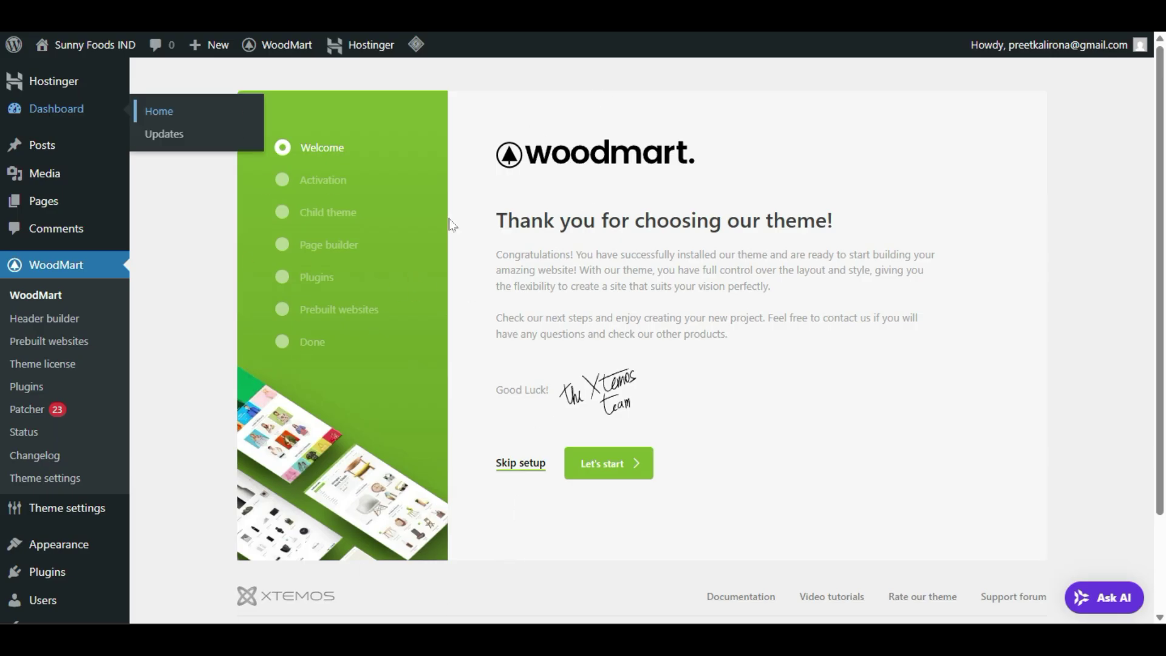
- Start the WoodMart setup wizard, continue past the theme license and skip the child theme installation
click(592, 463)
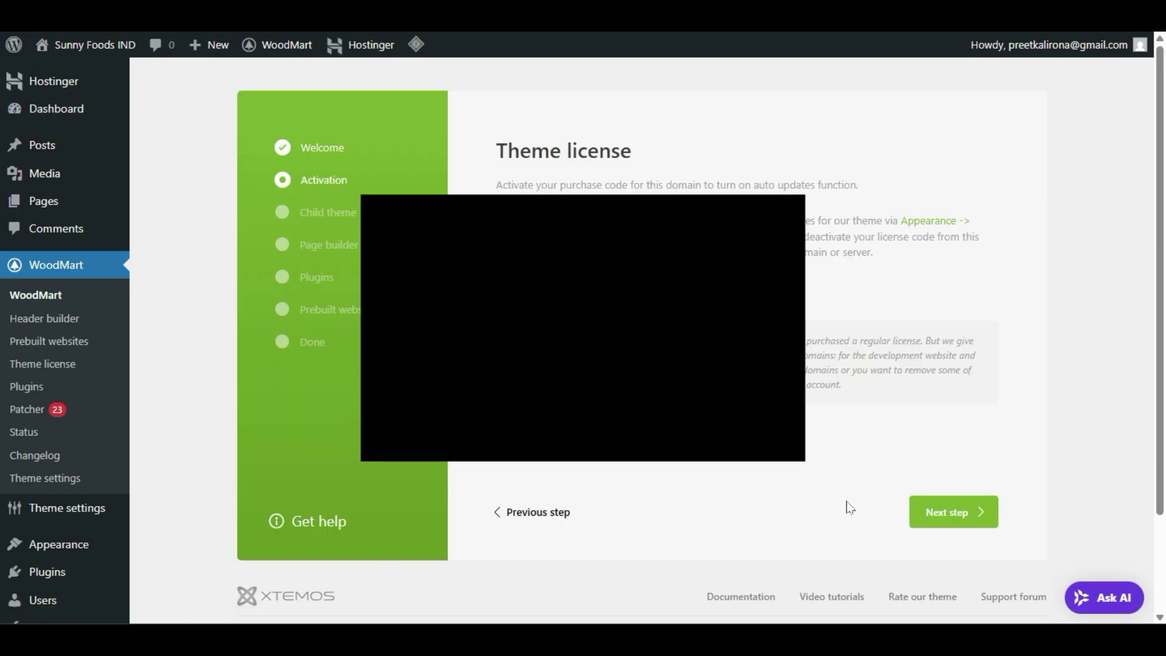
click(954, 507)
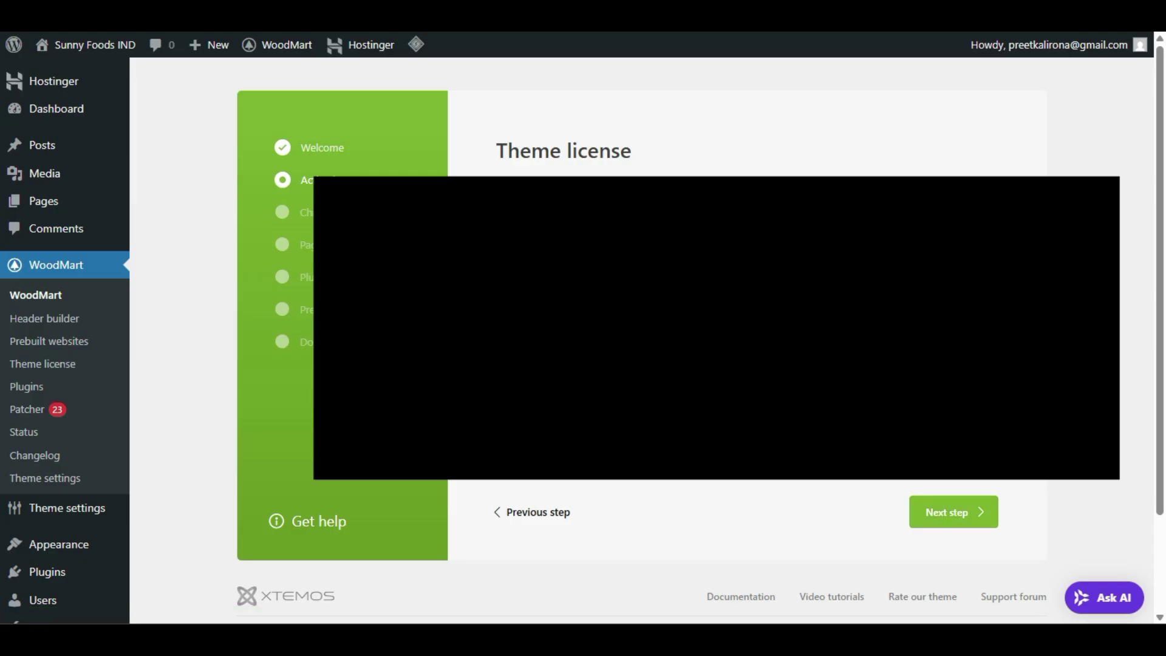
scroll(1019, 389, down, 1)
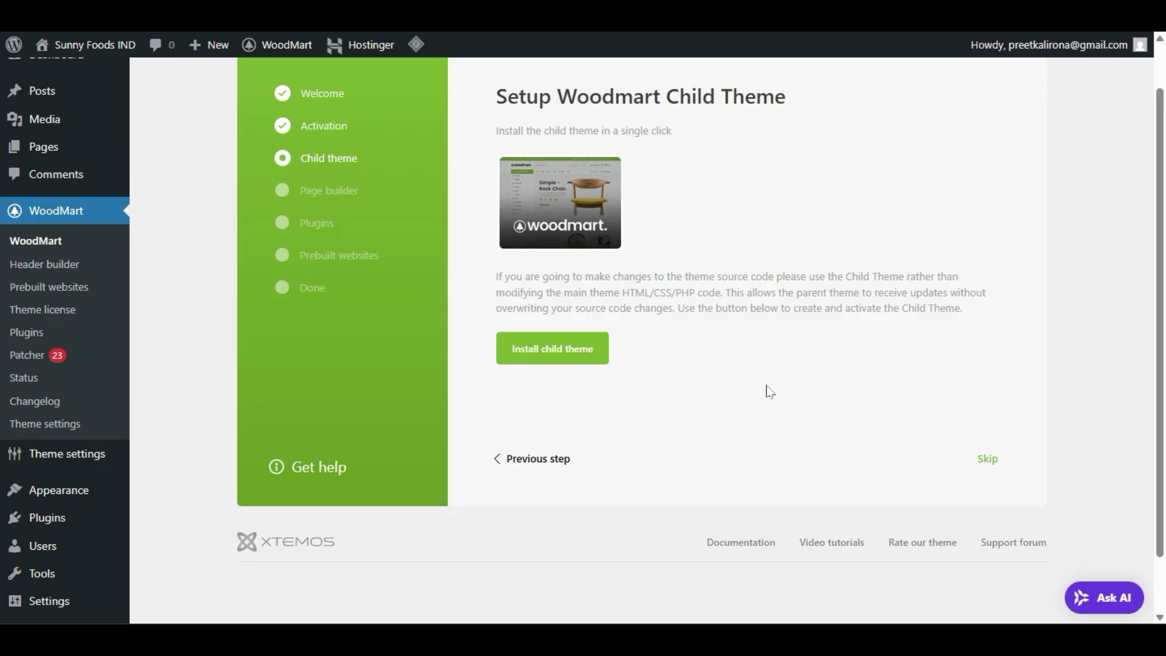
scroll(769, 392, up, 1)
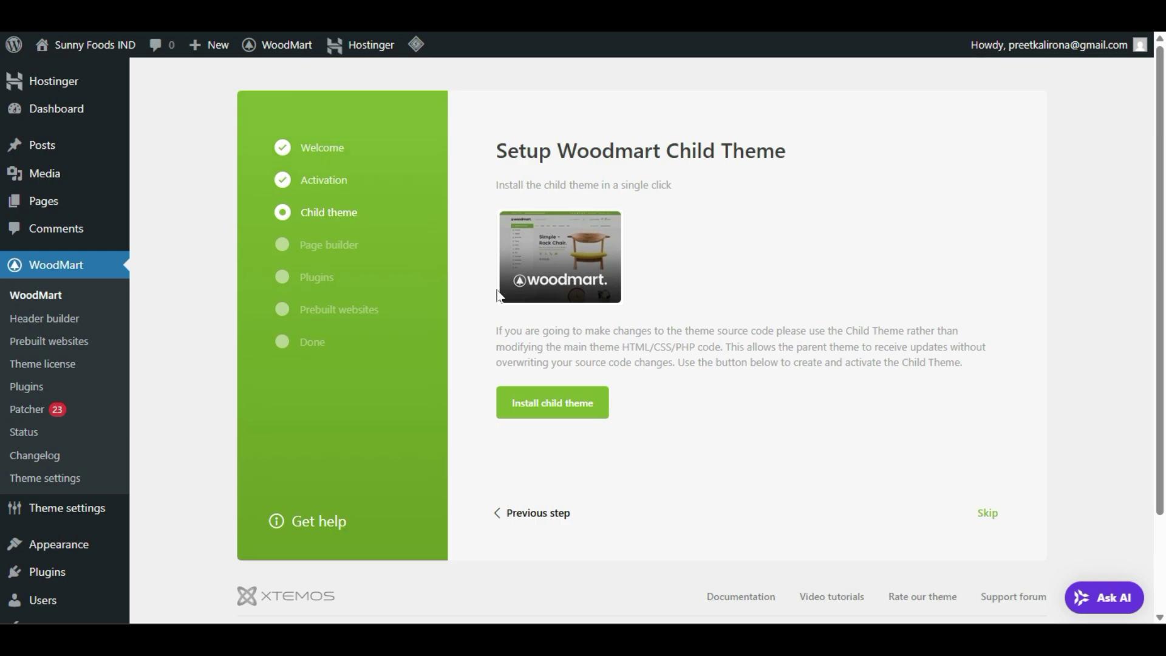
scroll(718, 219, down, 2)
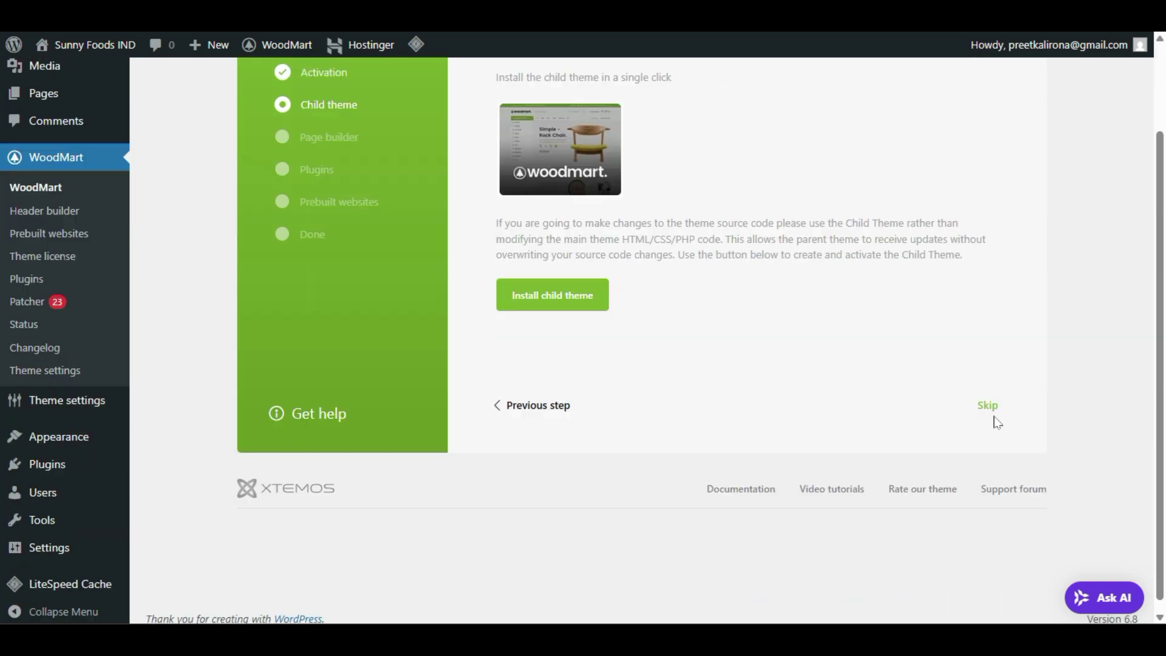
click(988, 405)
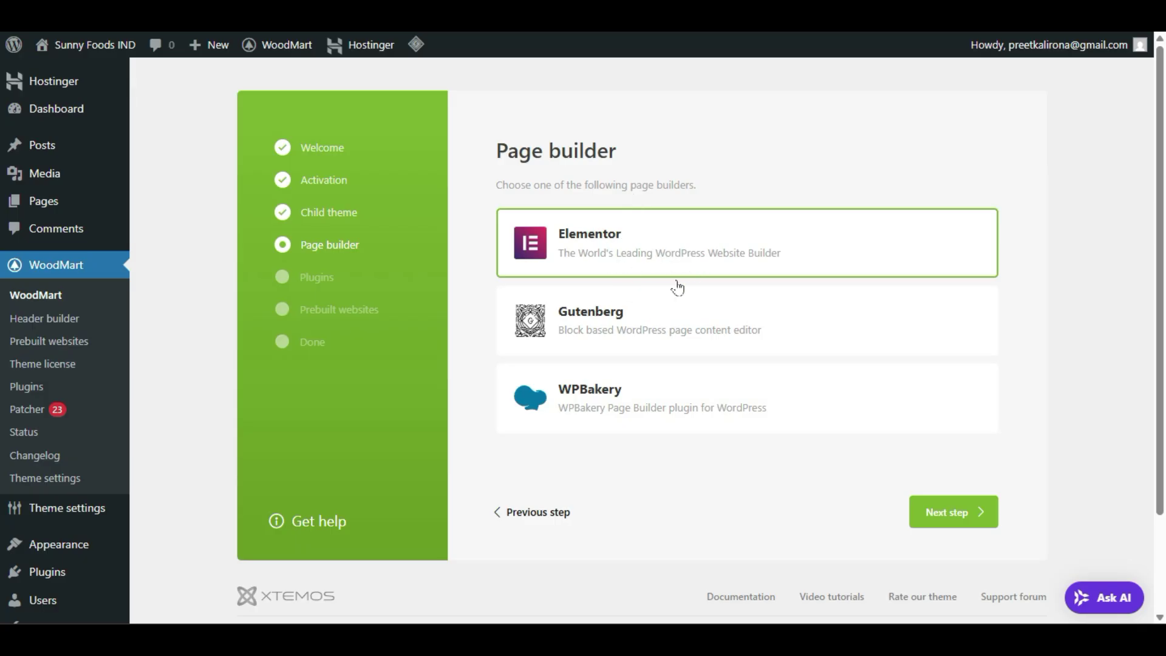
- Choose Elementor as the page builder in the setup wizard and continue to plugin activation
click(530, 388)
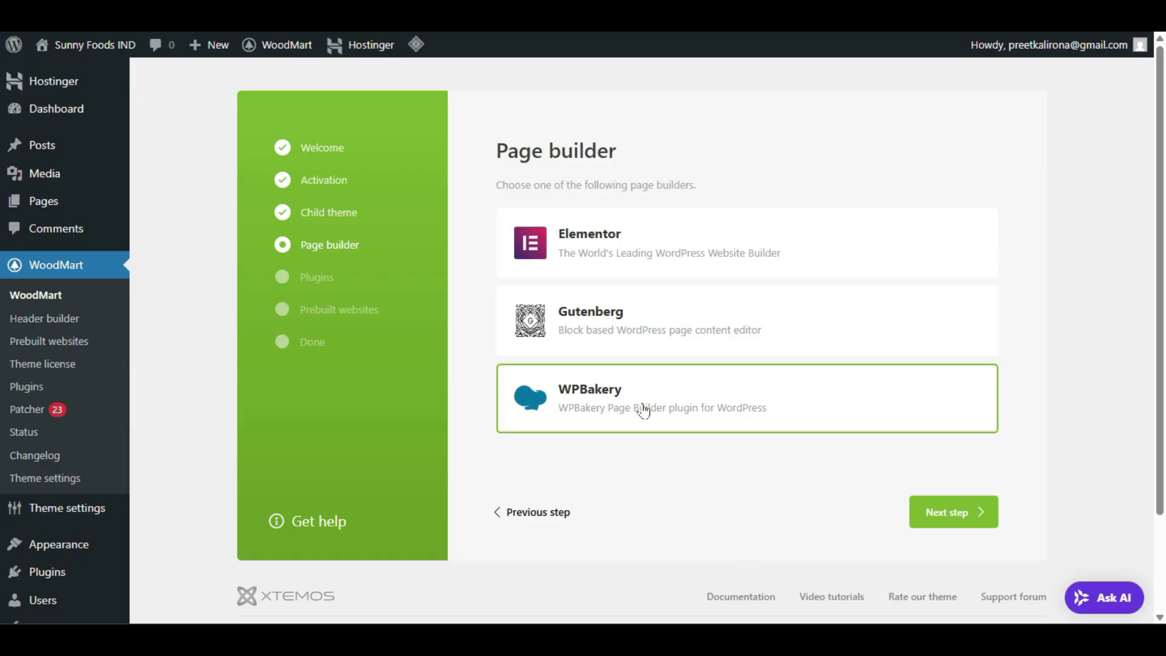
click(678, 265)
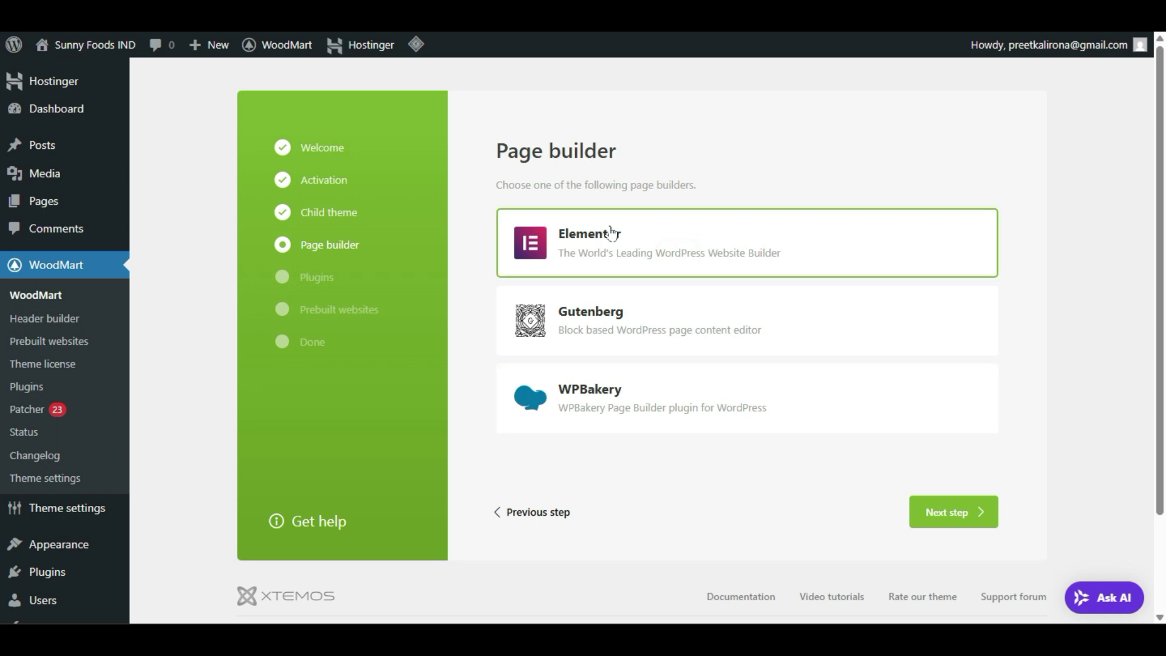
click(974, 517)
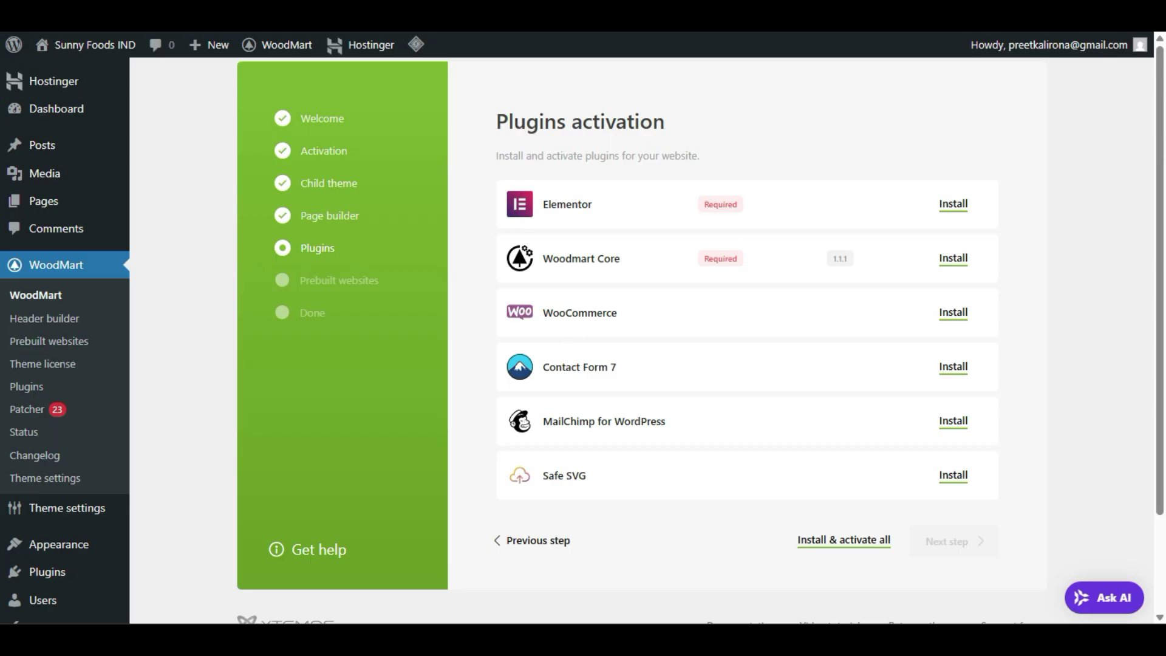
- Install and activate all the listed plugins, and continue to the prebuilt websites
click(627, 369)
drag(682, 425, 552, 421)
drag(609, 476, 543, 486)
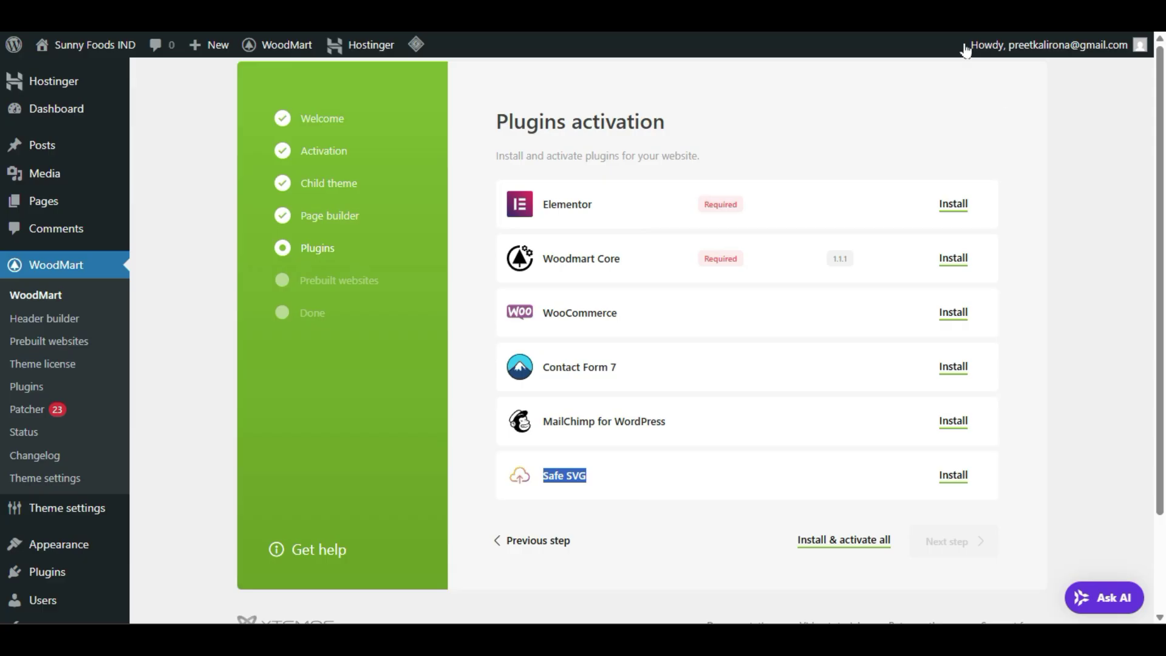
click(837, 537)
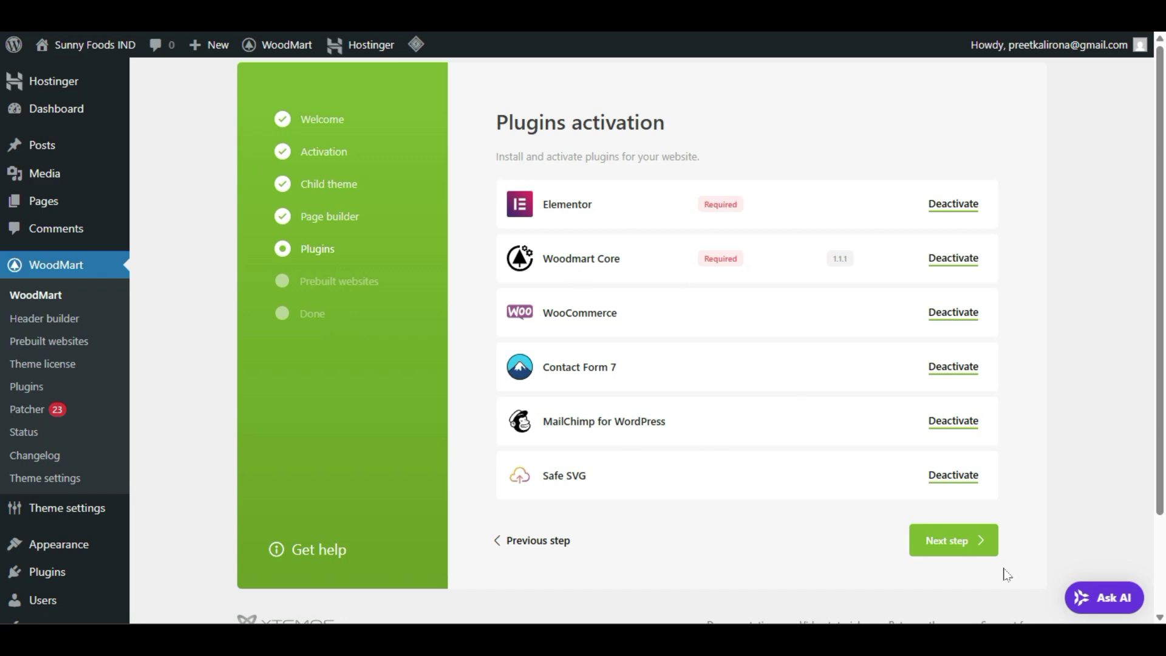
click(969, 539)
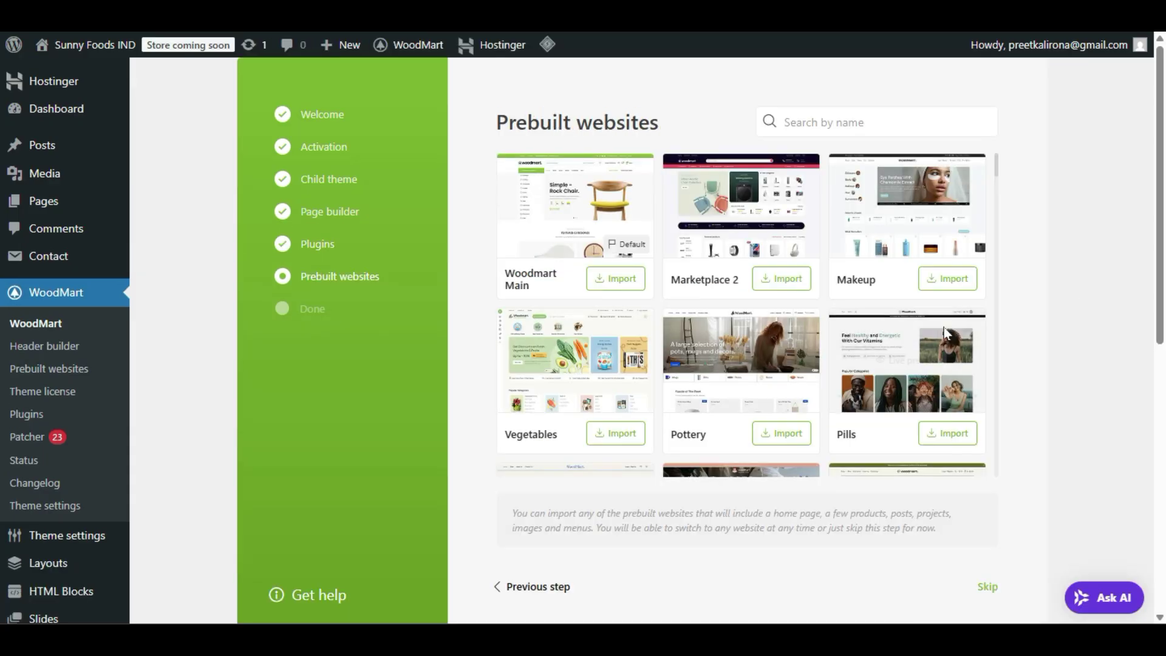
- Look through the prebuilt websites list for a demo that suits a food store
scroll(826, 333, down, 5)
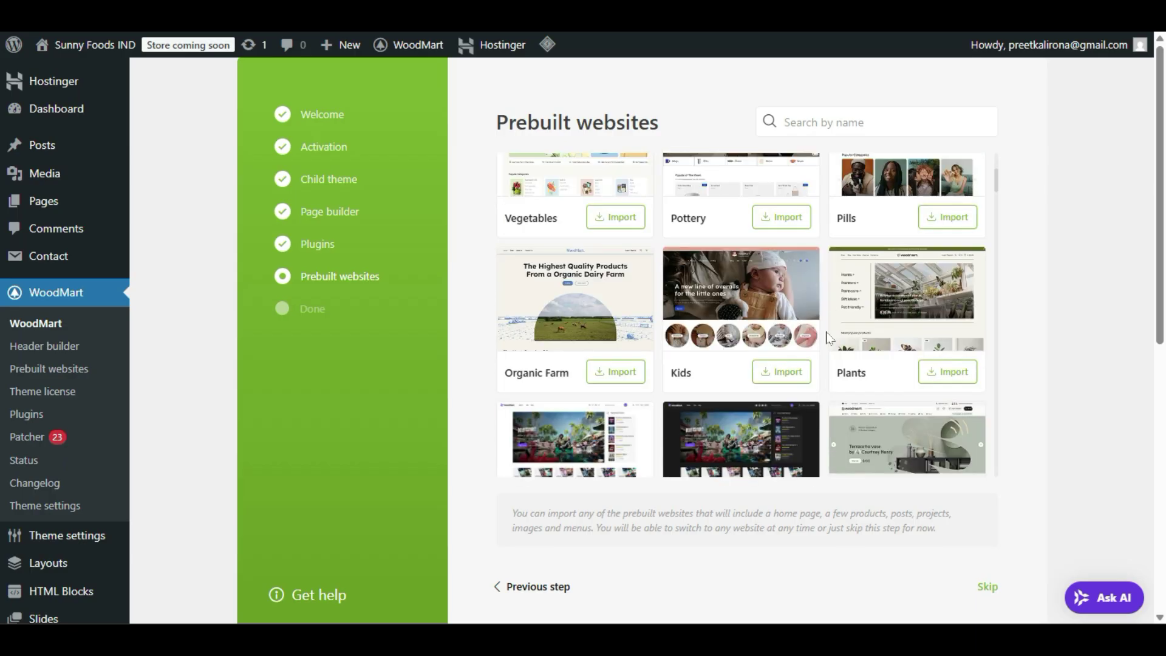
scroll(827, 337, down, 2)
scroll(827, 336, down, 5)
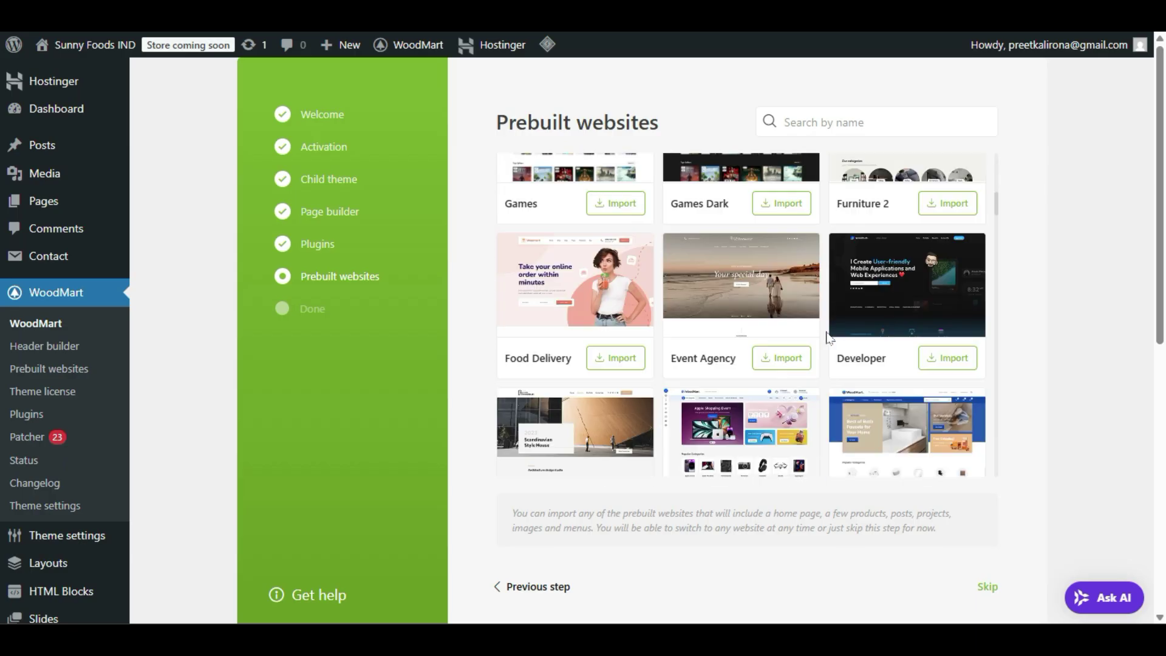
scroll(827, 339, down, 4)
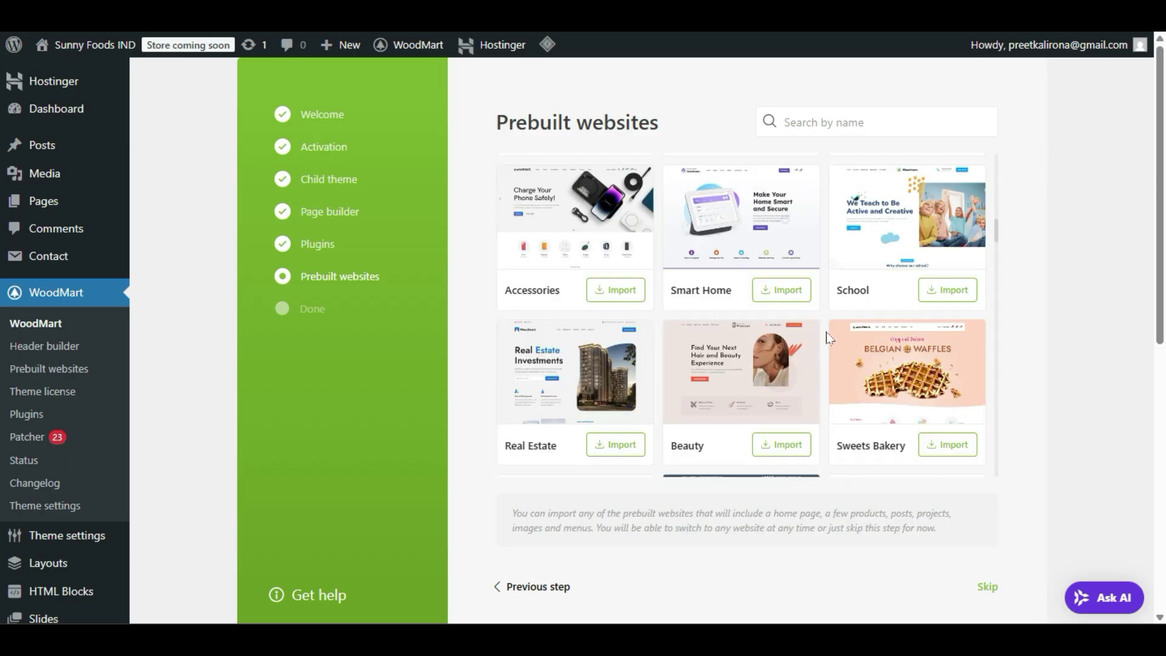
scroll(829, 338, down, 2)
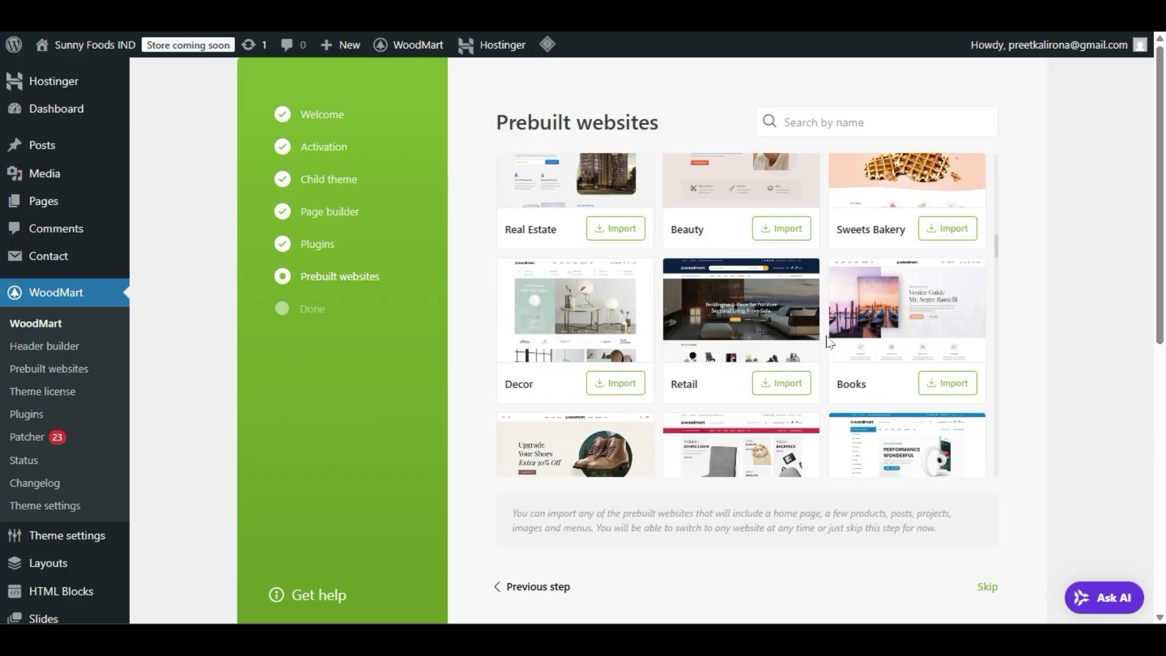
scroll(829, 342, down, 5)
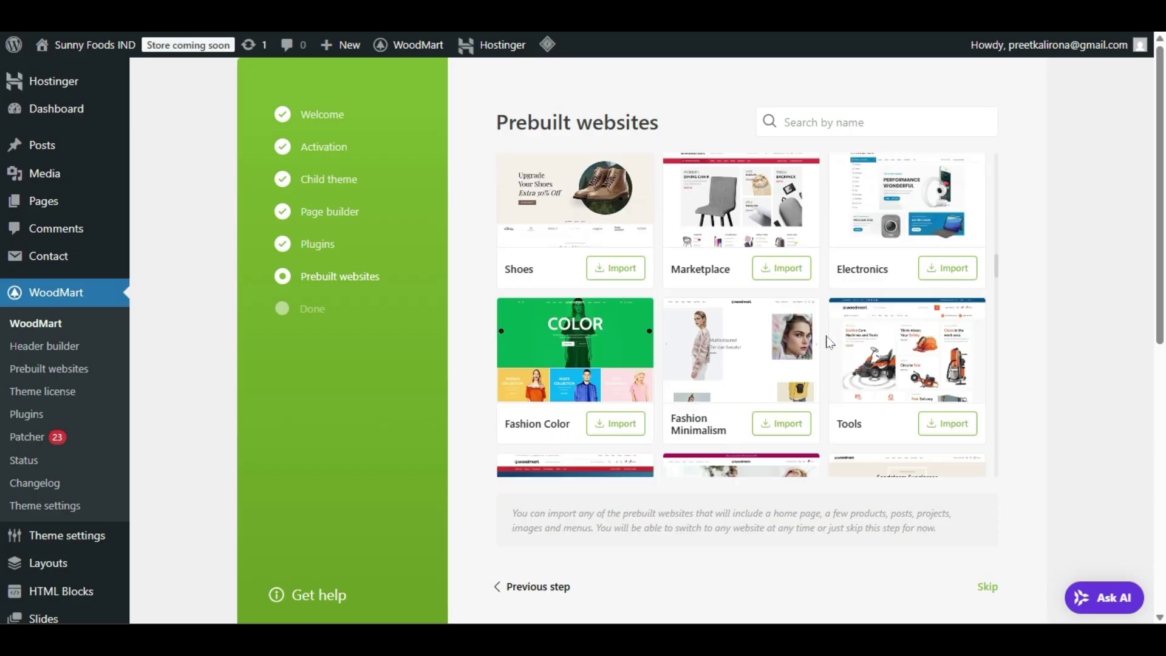
scroll(830, 341, down, 3)
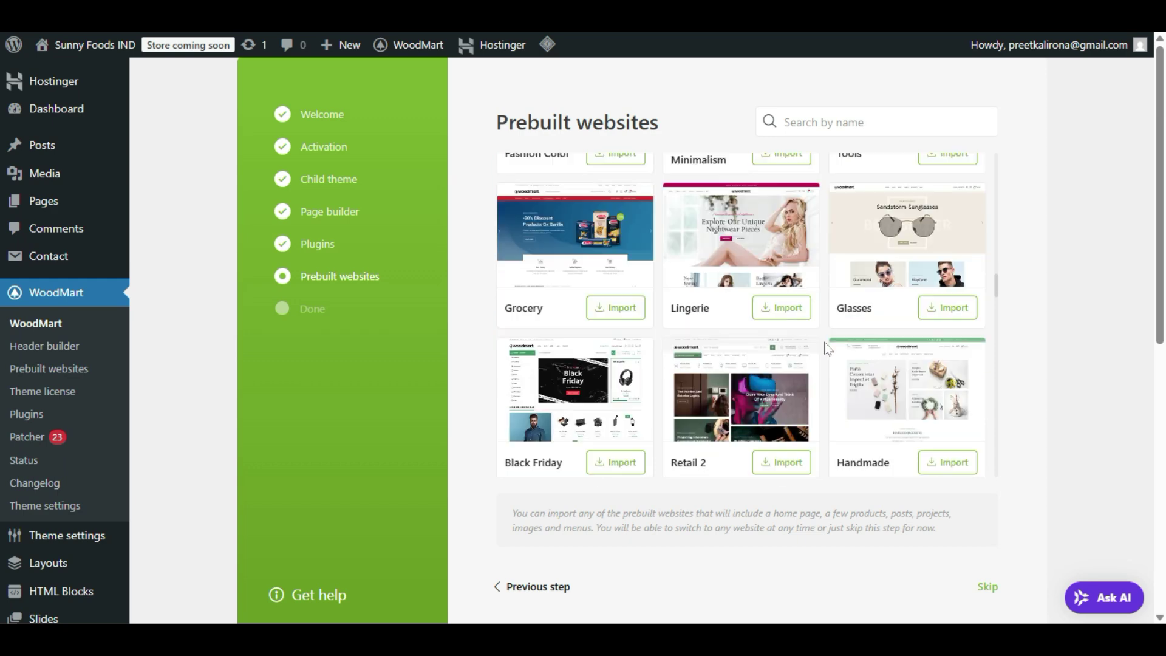
scroll(827, 348, down, 4)
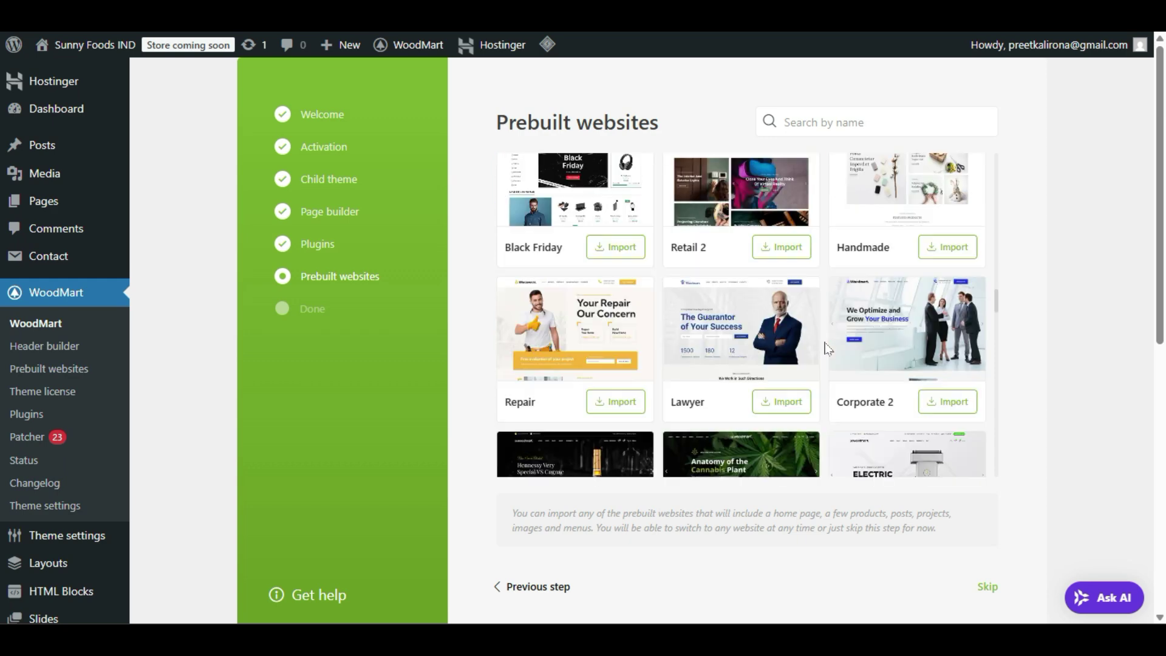
scroll(827, 347, down, 5)
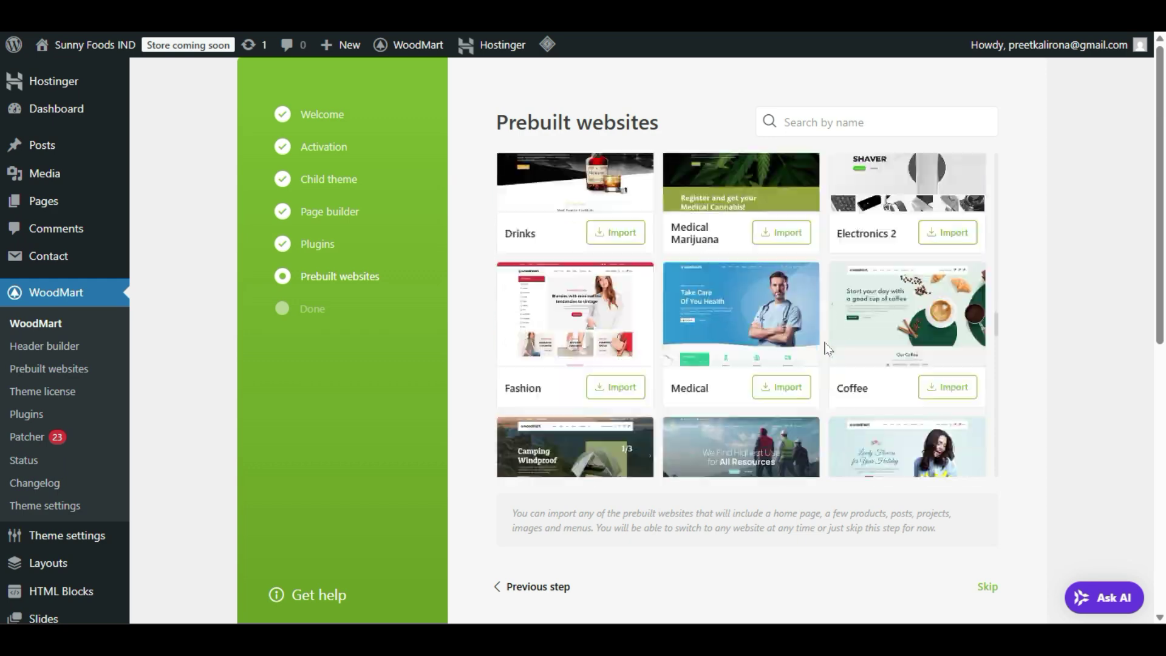
scroll(827, 351, down, 2)
scroll(824, 354, down, 2)
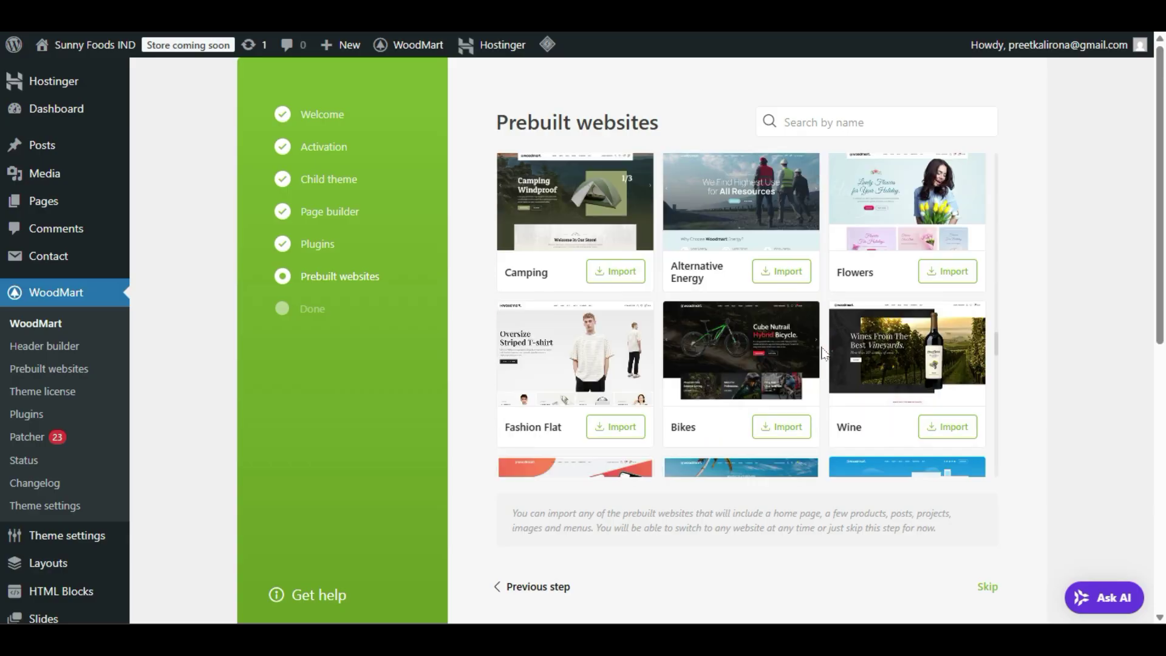
scroll(823, 352, down, 2)
scroll(824, 353, down, 4)
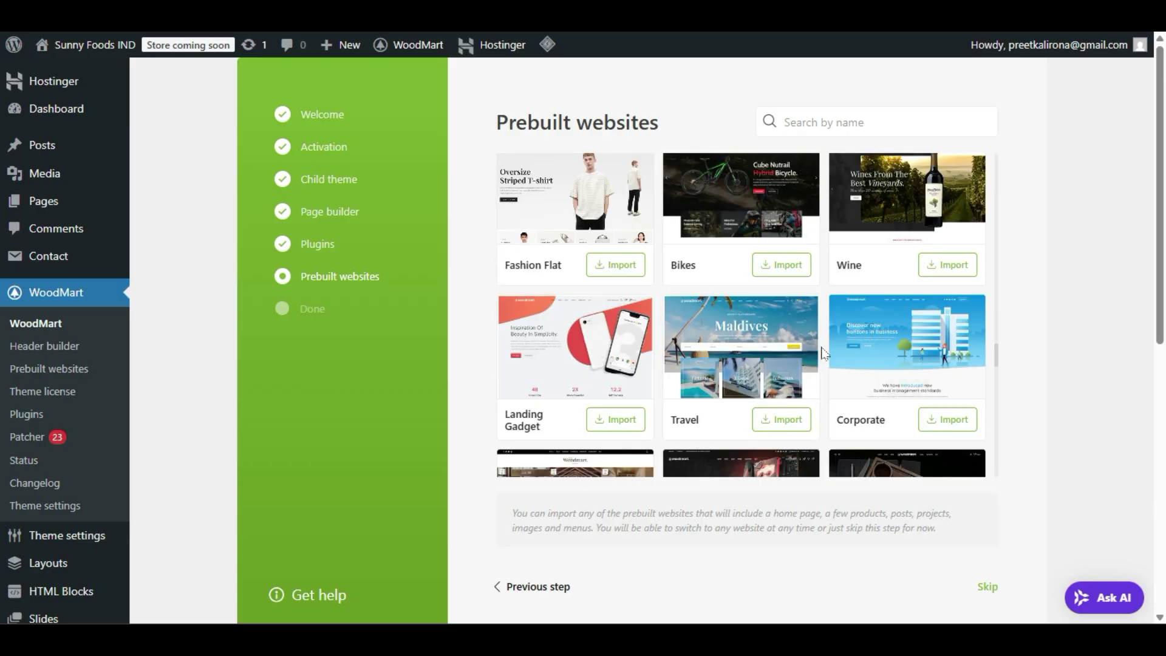
scroll(823, 353, down, 3)
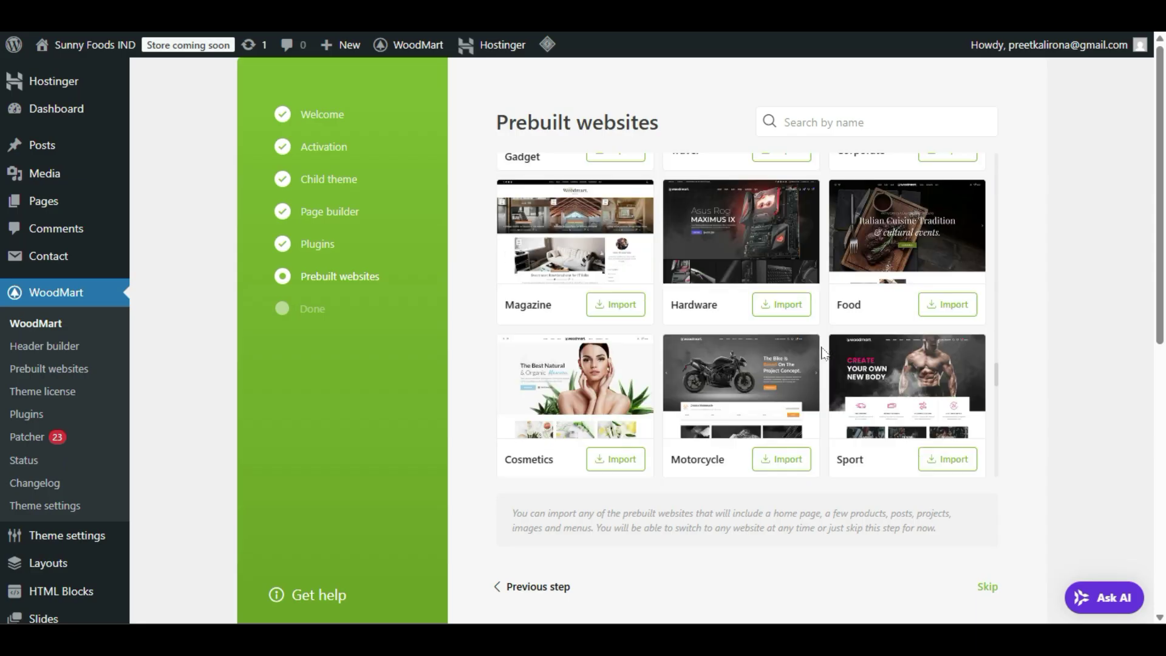
- Open the live preview of the Food prebuilt website
scroll(822, 386, up, 2)
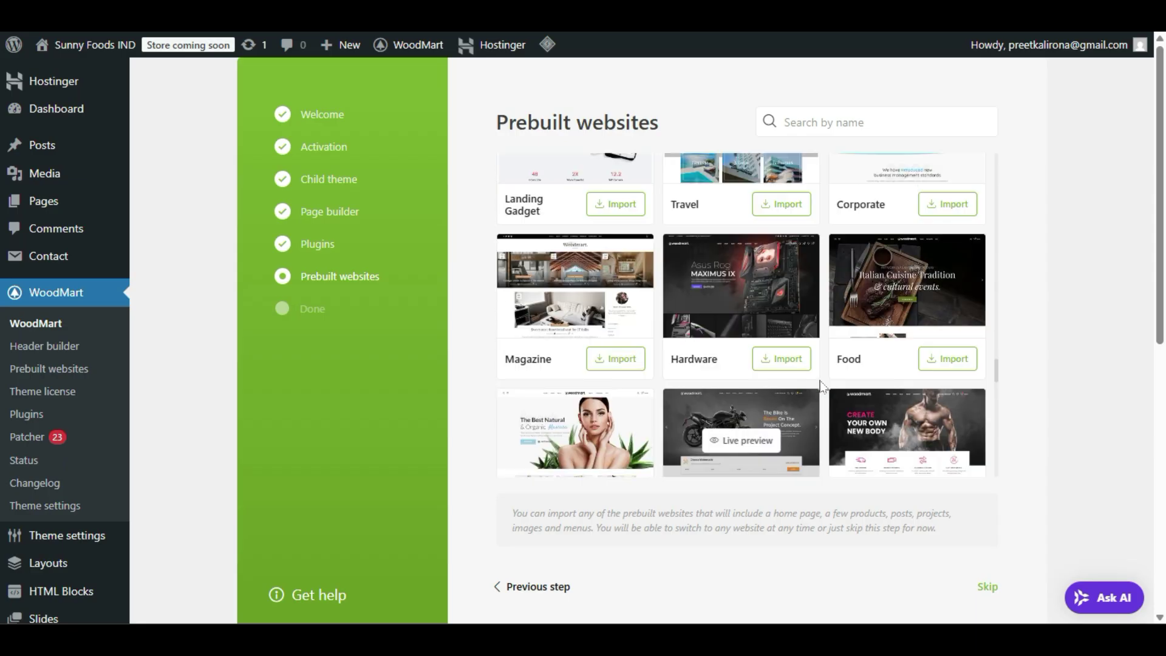
mouse_move(957, 363)
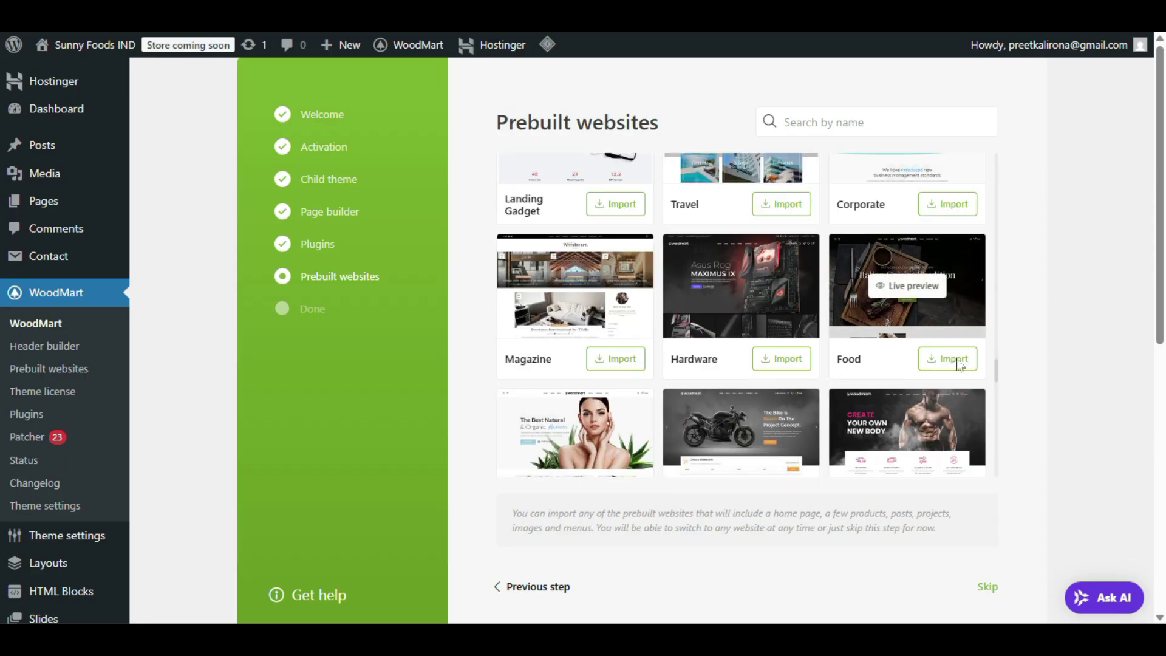
click(937, 288)
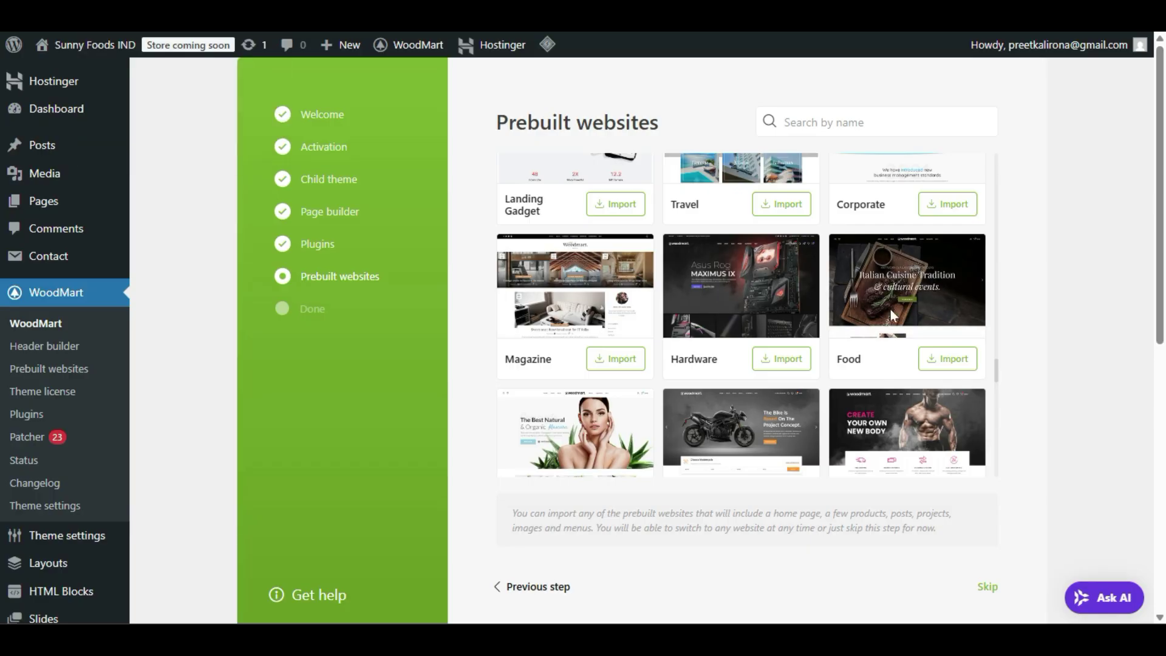
click(146, 13)
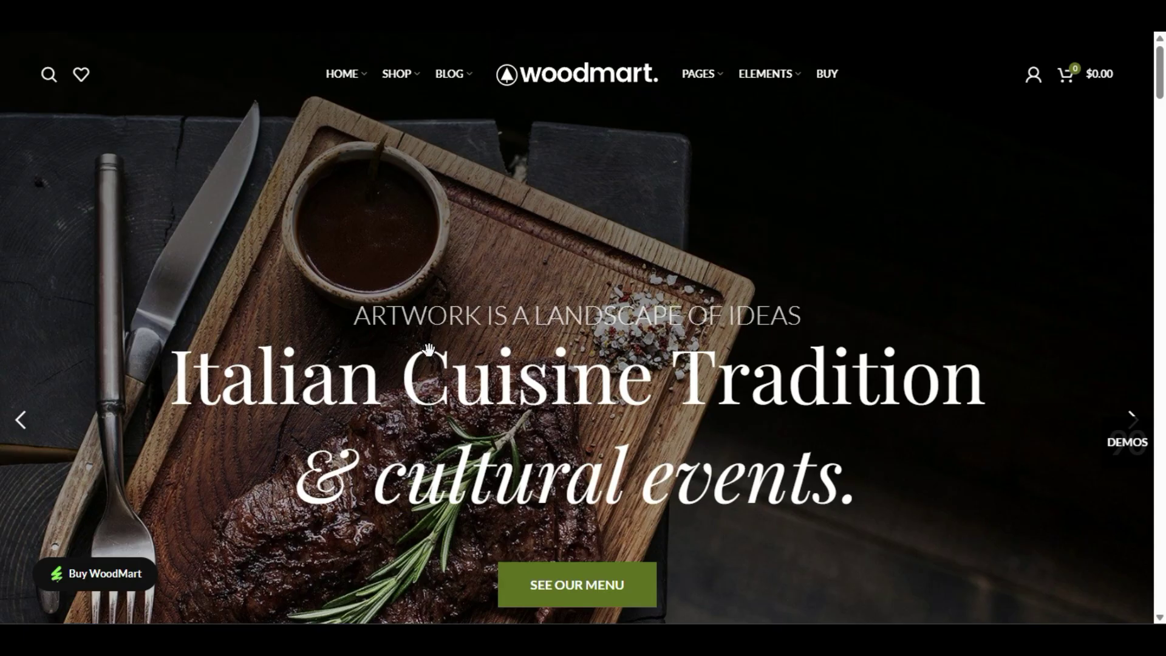
- Examine the Food demo's home page from the hero banner through the restaurant introduction and featured meals to the dinner menu
scroll(425, 352, down, 7)
scroll(425, 352, up, 7)
scroll(425, 352, down, 14)
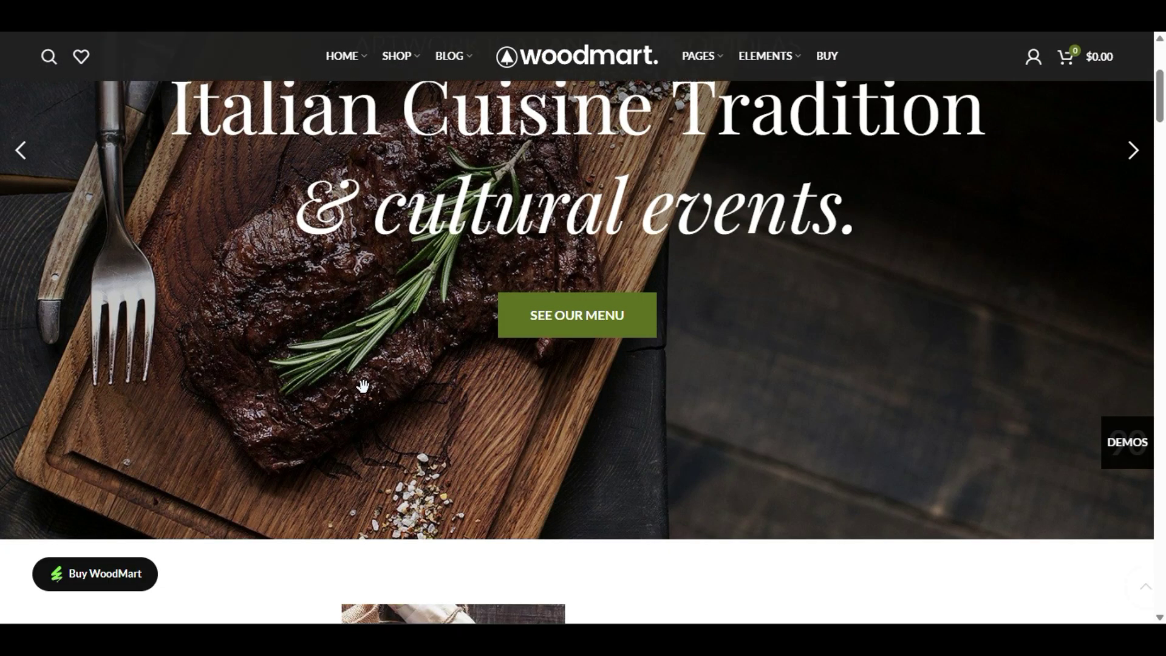
scroll(365, 395, up, 1)
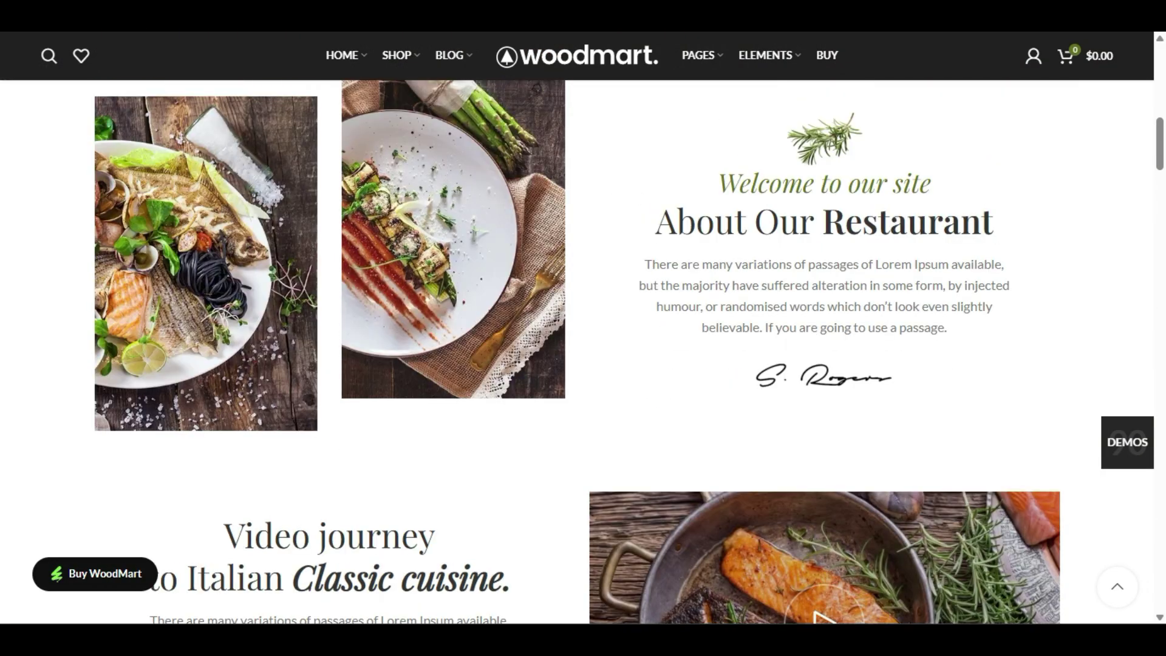
scroll(637, 254, down, 6)
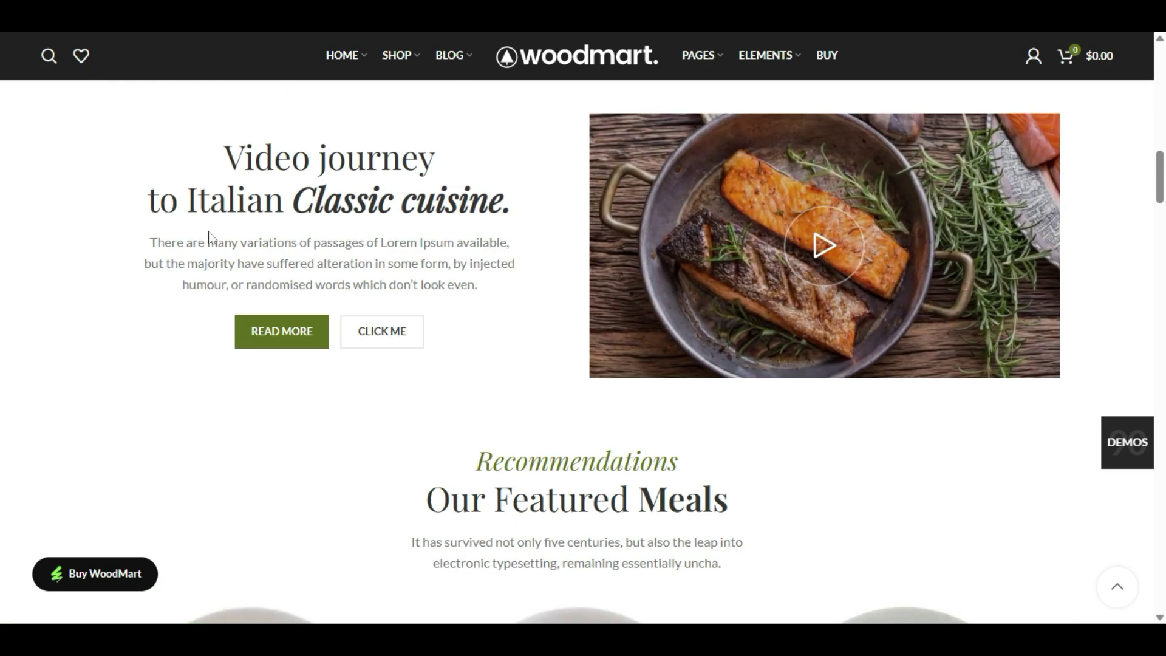
scroll(395, 261, down, 6)
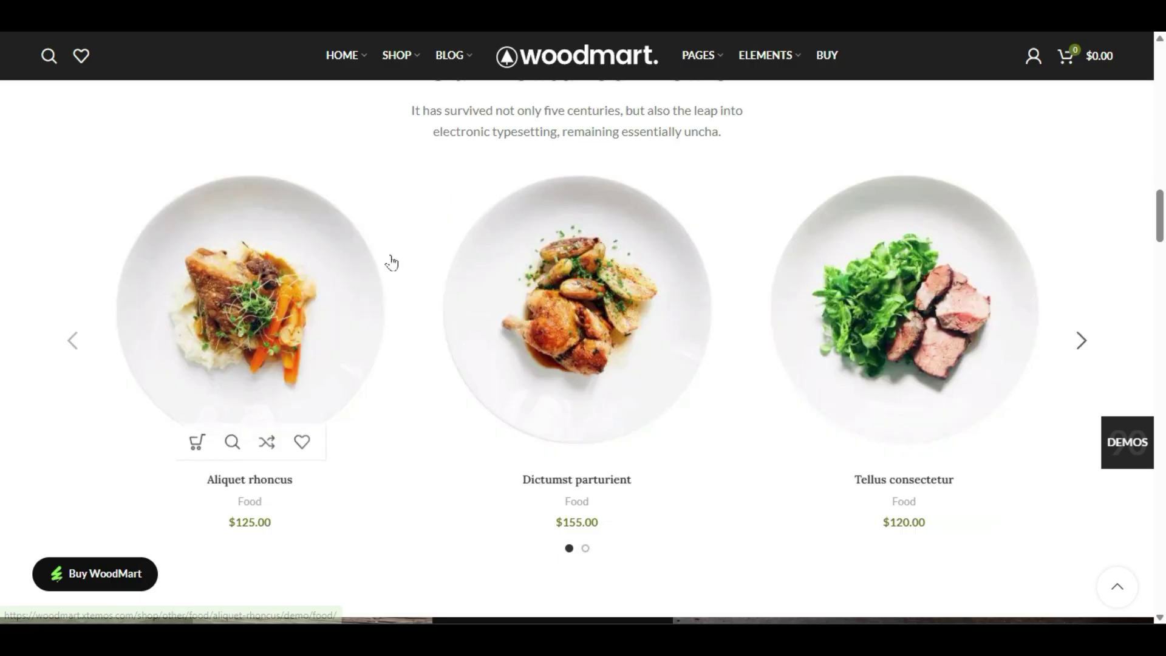
scroll(840, 417, down, 11)
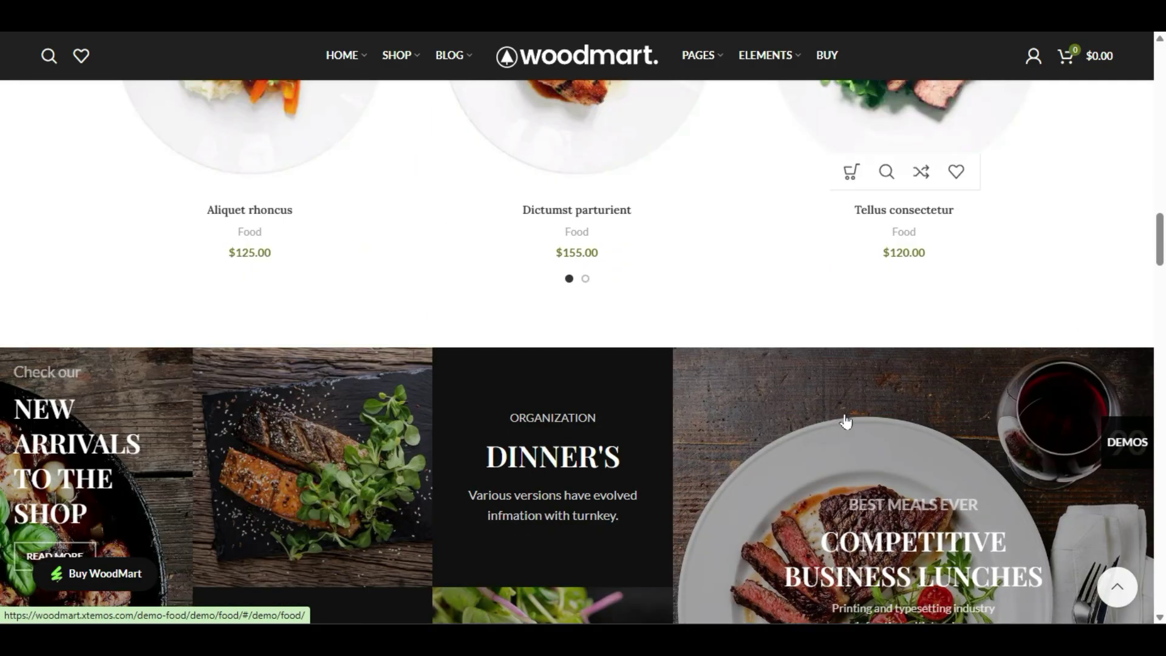
scroll(435, 338, down, 6)
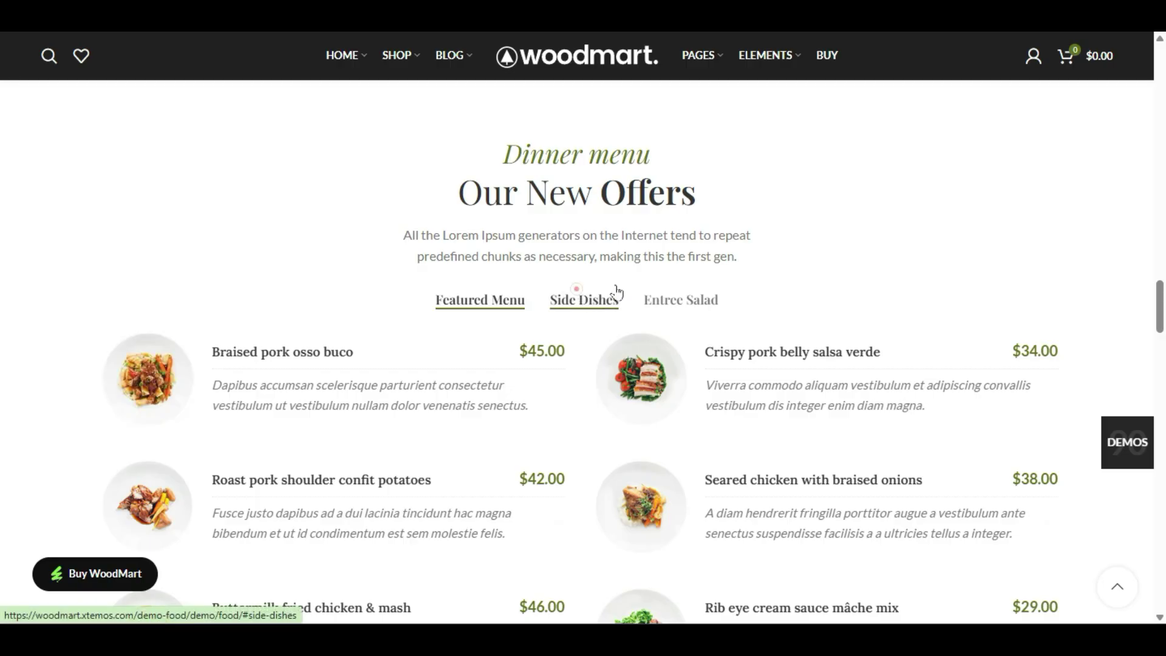
- View the Side Dishes and Entree Salad offers in the dinner menu, and return to Featured Menu
click(575, 290)
click(690, 290)
click(511, 291)
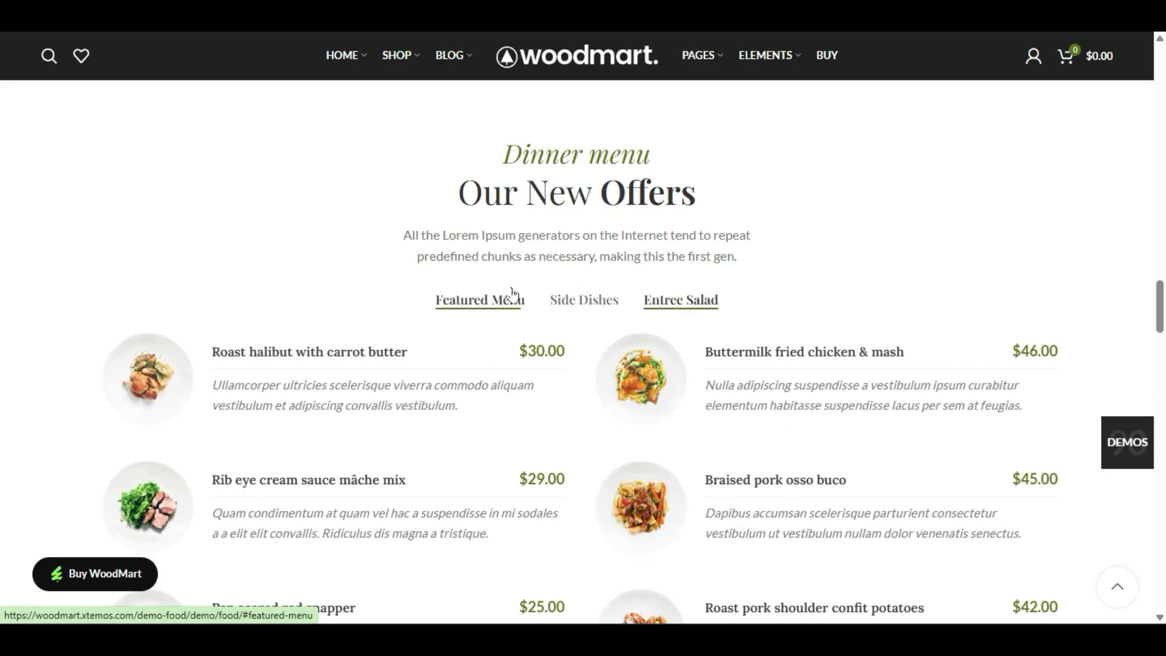
- Examine the demo's video blog, chef meals and Italian food sections below the dinner menu
scroll(513, 293, down, 10)
scroll(511, 292, down, 7)
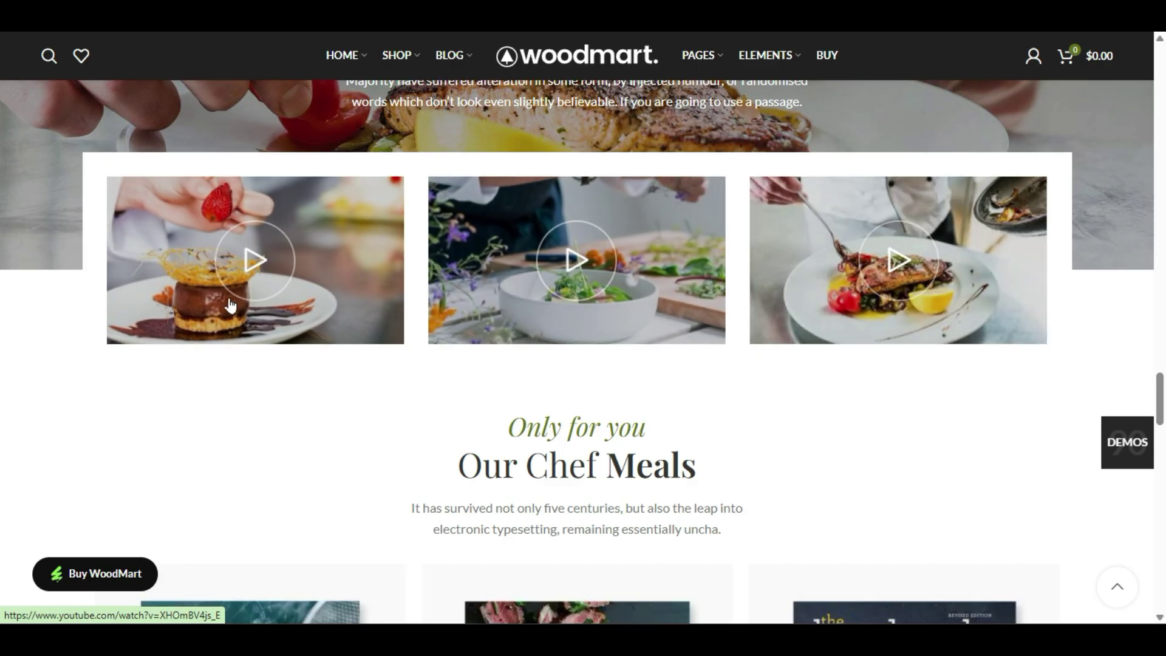
scroll(234, 315, down, 3)
scroll(273, 322, down, 3)
scroll(310, 328, up, 2)
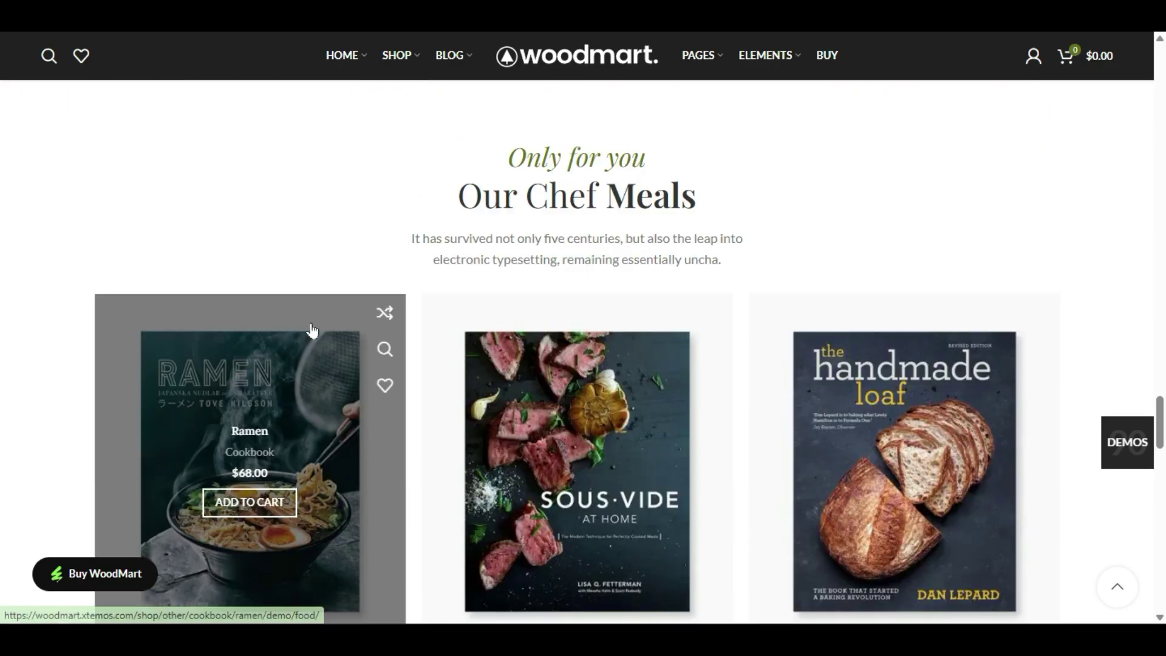
scroll(364, 273, down, 3)
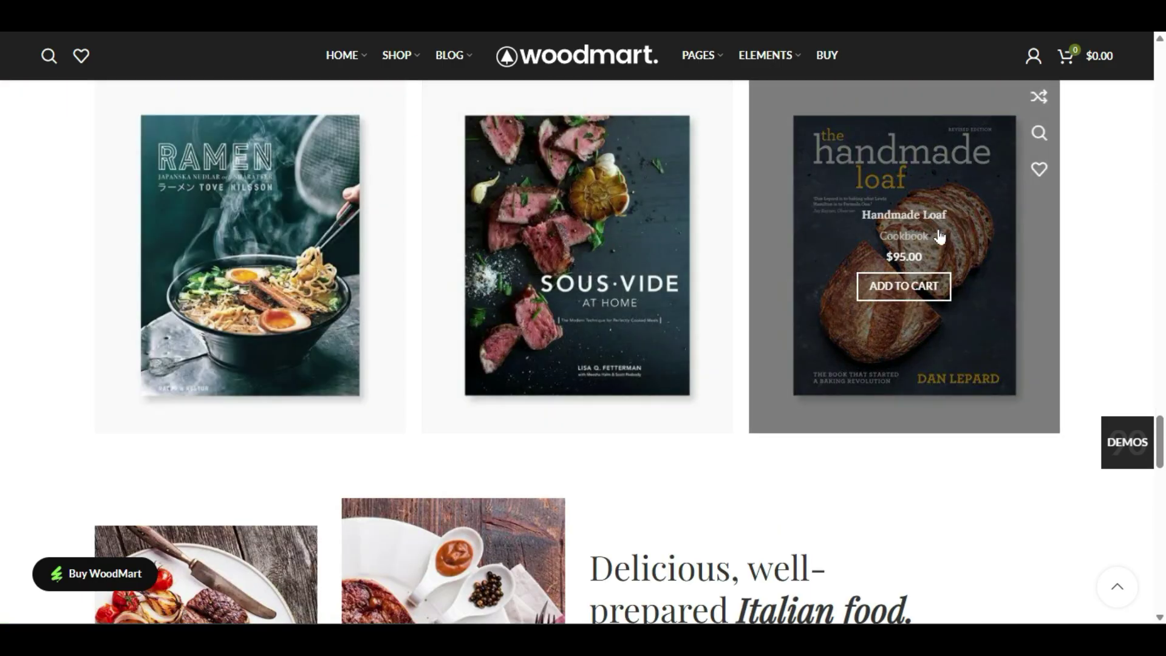
scroll(955, 317, down, 7)
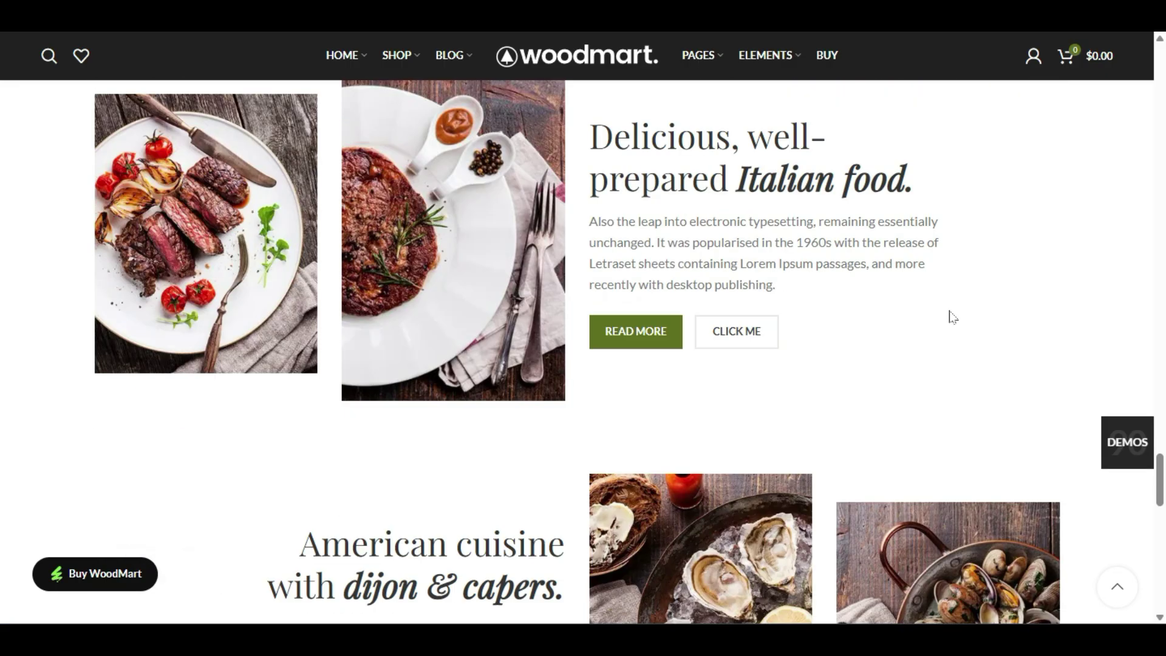
- Examine the rest of the demo page, including the table reservation form, the map and the footer
scroll(952, 316, down, 18)
scroll(614, 423, up, 6)
scroll(551, 397, down, 10)
scroll(552, 394, down, 1)
scroll(965, 385, up, 4)
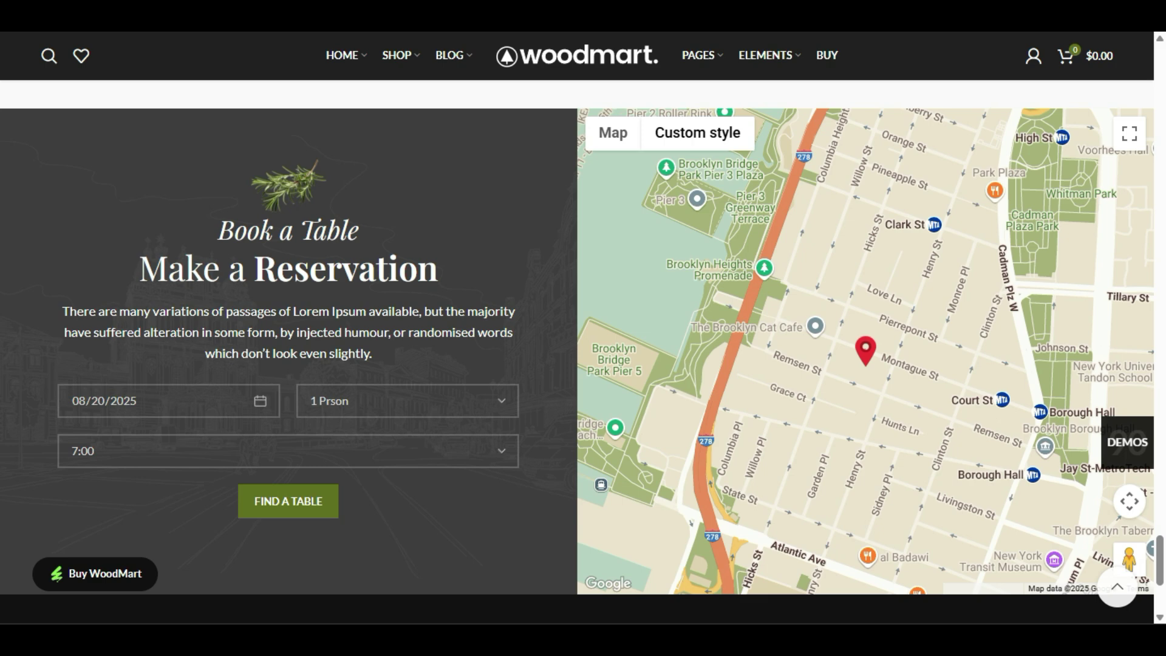
scroll(318, 293, down, 3)
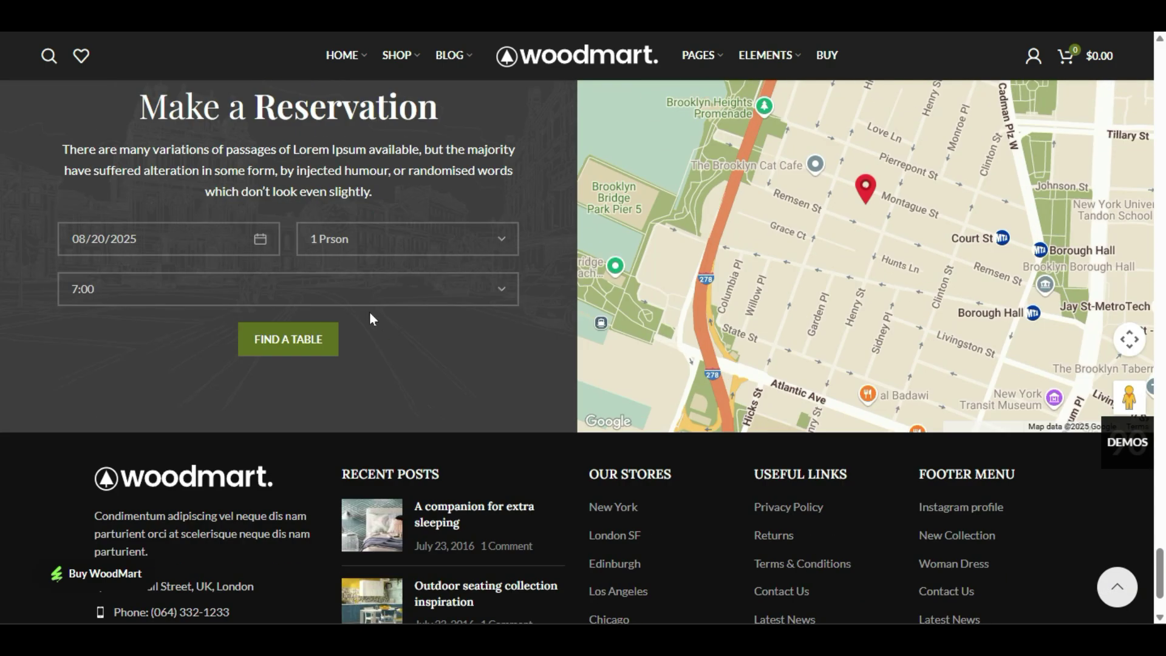
scroll(372, 318, down, 2)
- Return to the hero banner of the demo page and review its sections once more from there
scroll(688, 458, up, 20)
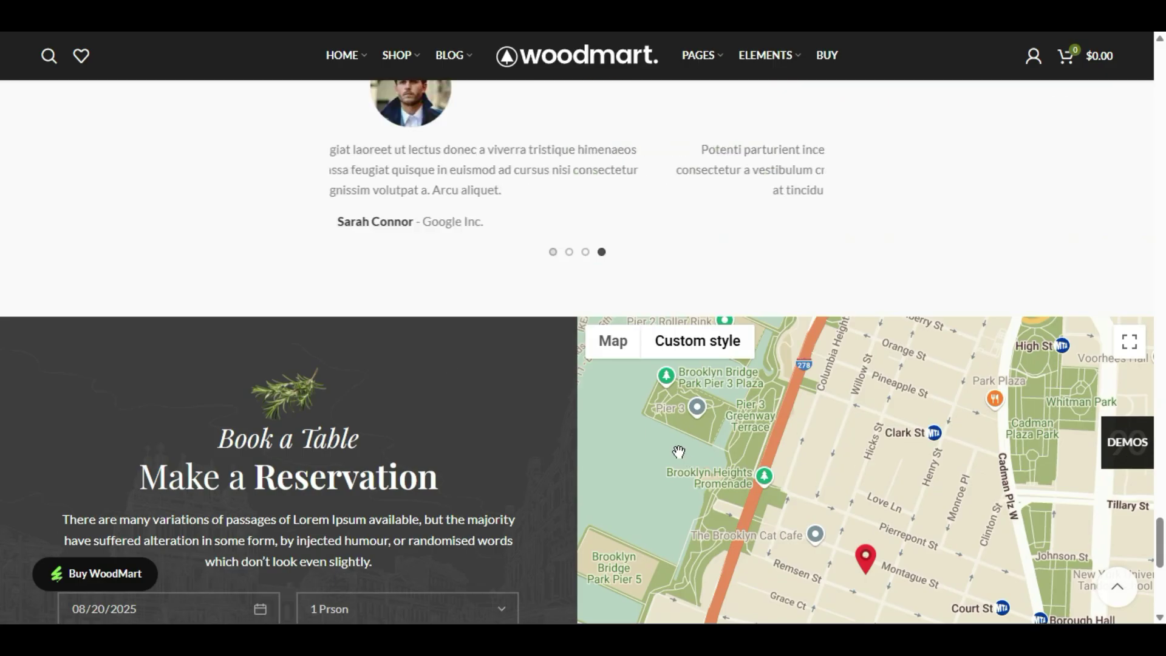
scroll(724, 454, up, 20)
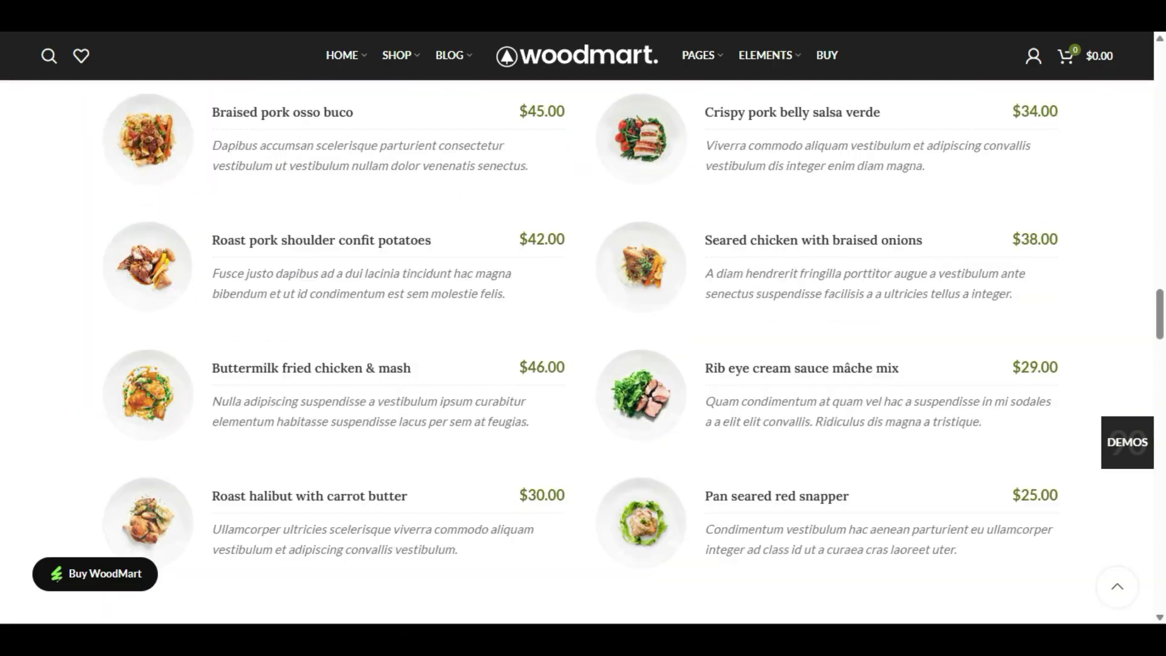
scroll(672, 466, up, 8)
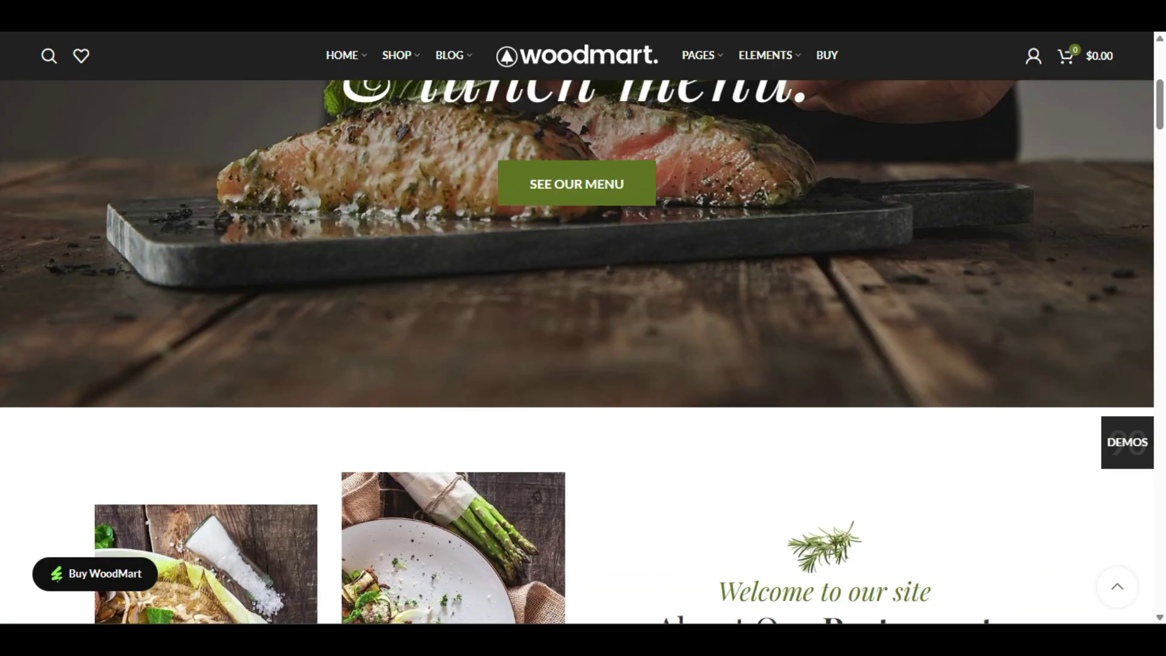
scroll(672, 466, down, 10)
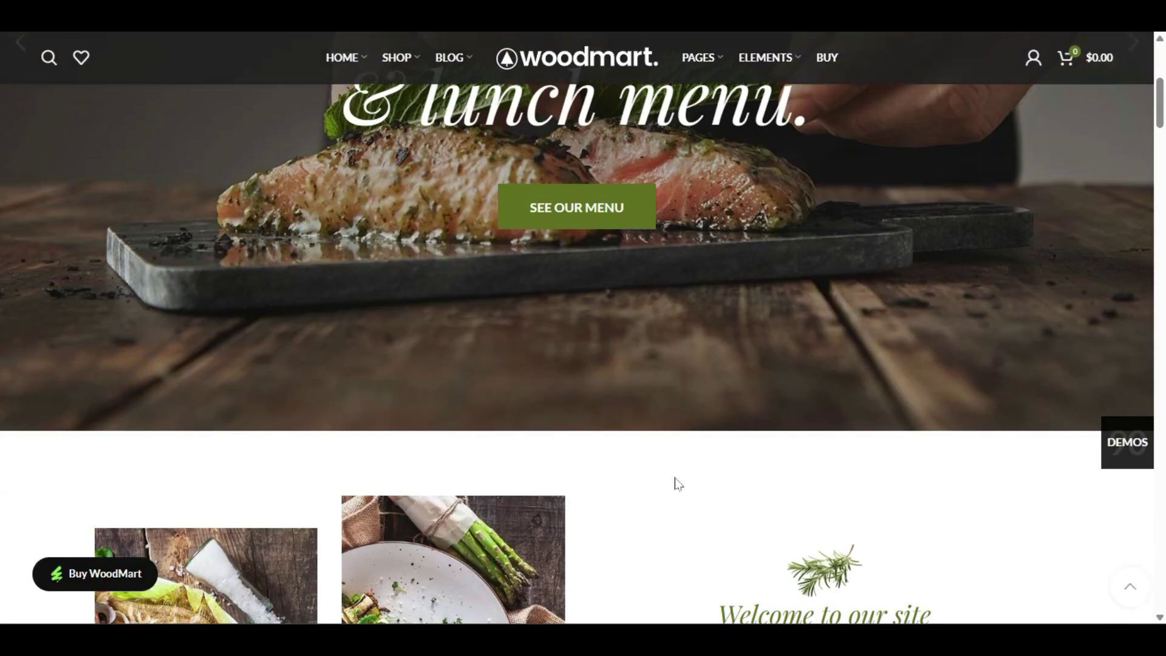
scroll(594, 347, down, 15)
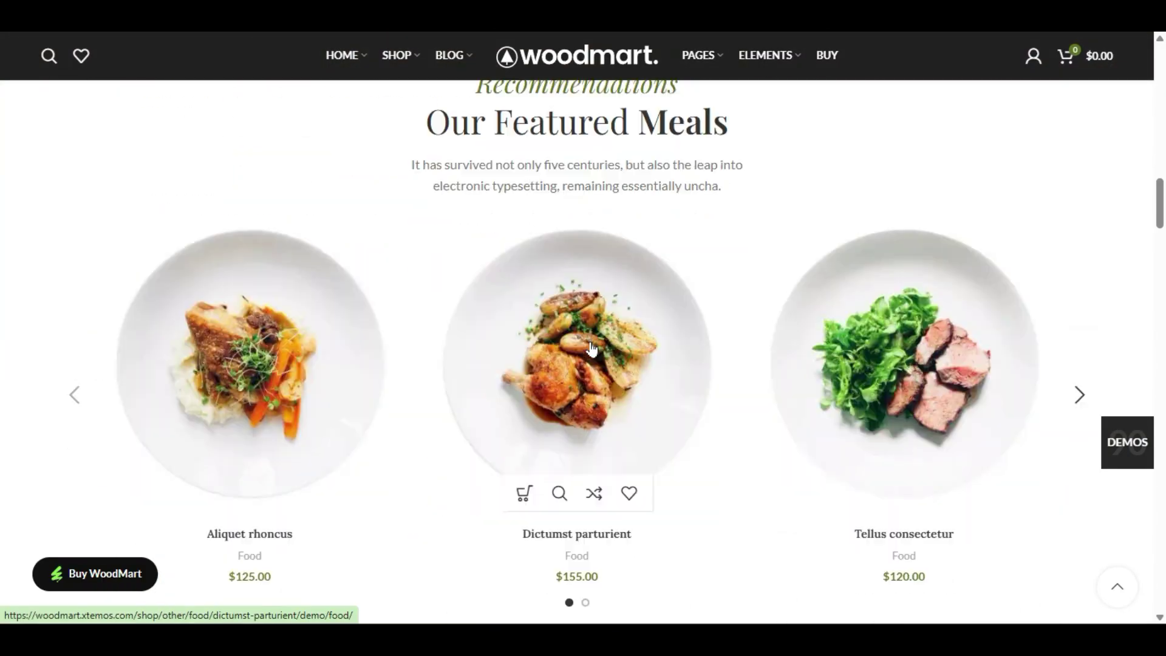
scroll(592, 352, down, 15)
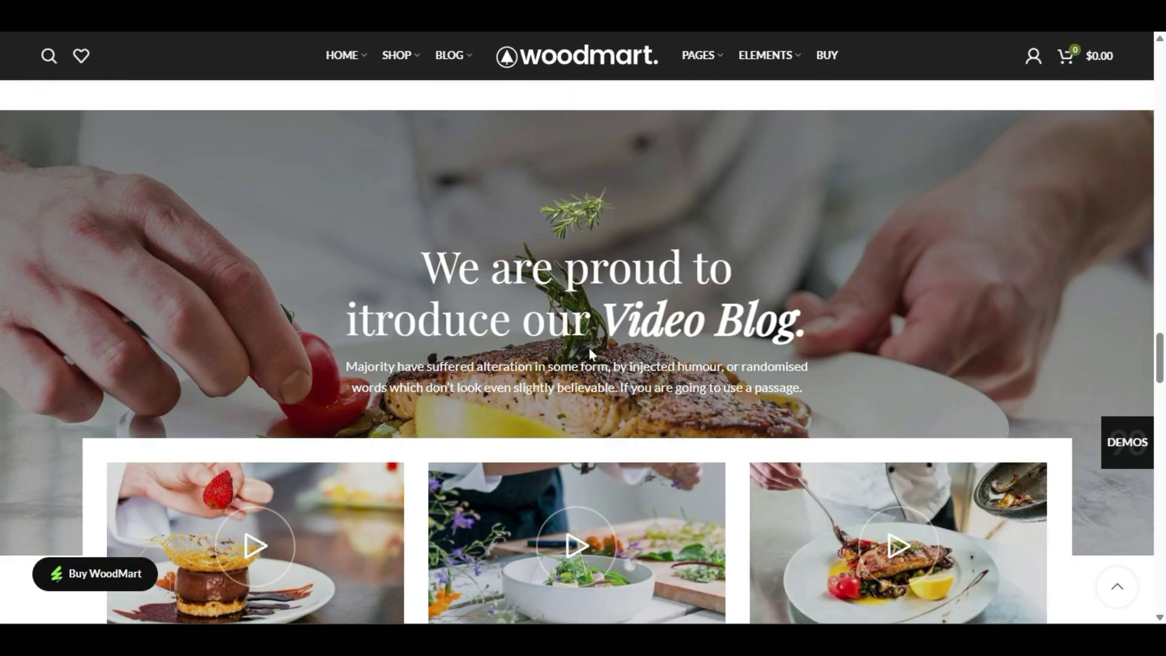
scroll(592, 354, down, 15)
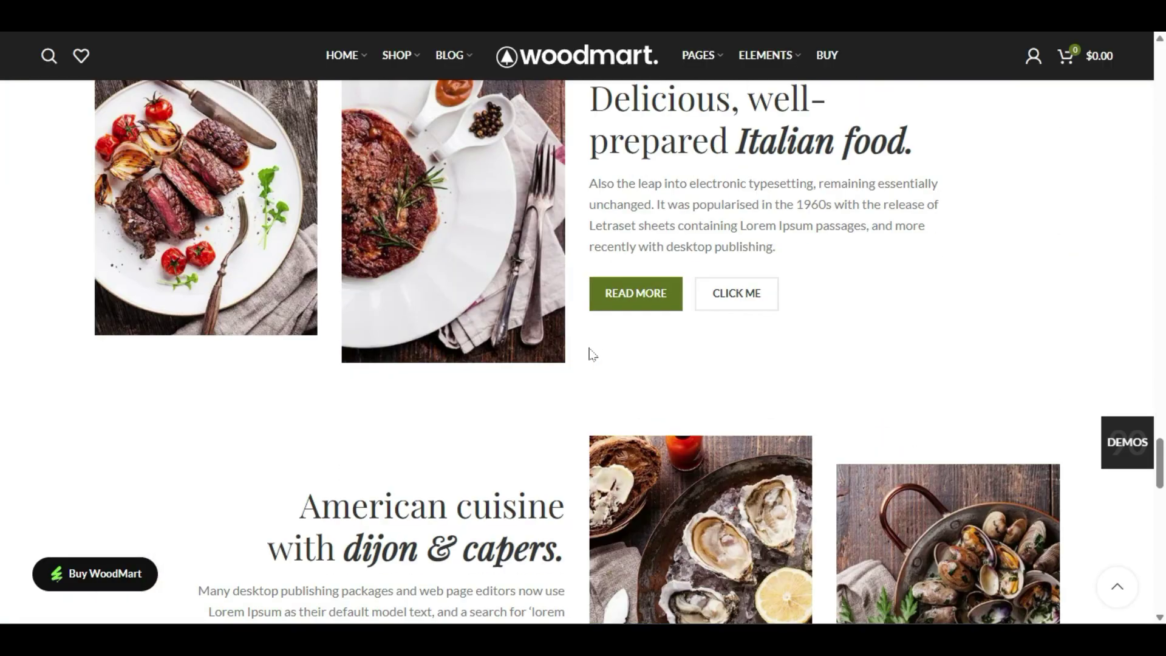
- Import the Food prebuilt website from the setup wizard and continue to the wizard's final page
scroll(596, 406, up, 8)
scroll(596, 405, up, 20)
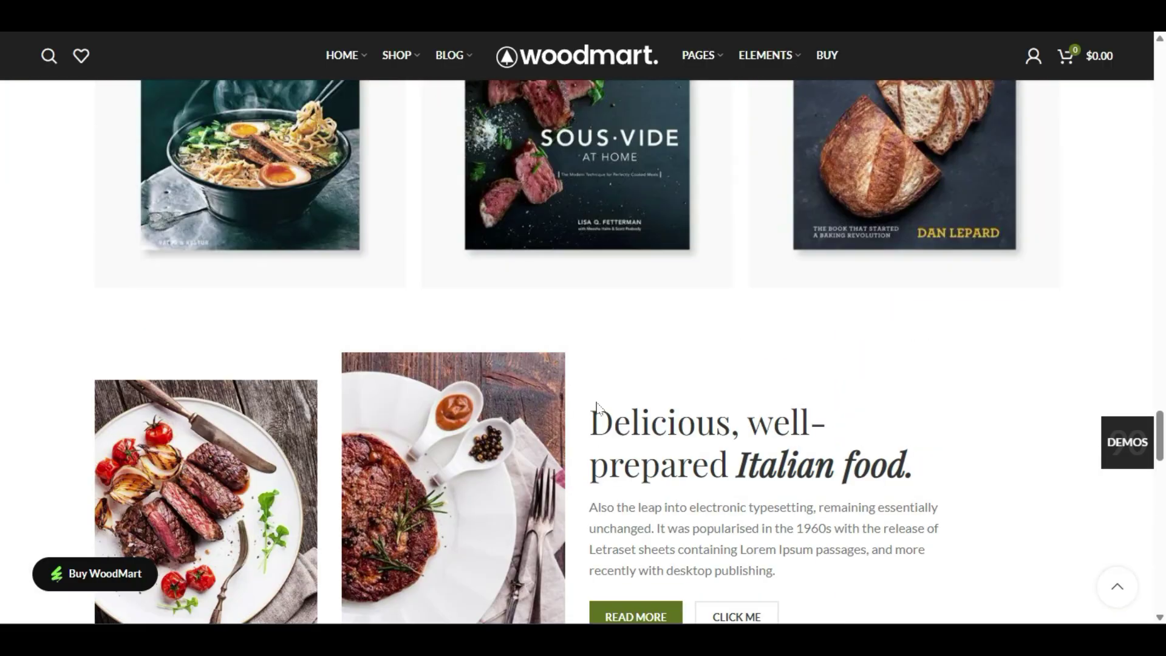
scroll(594, 408, up, 10)
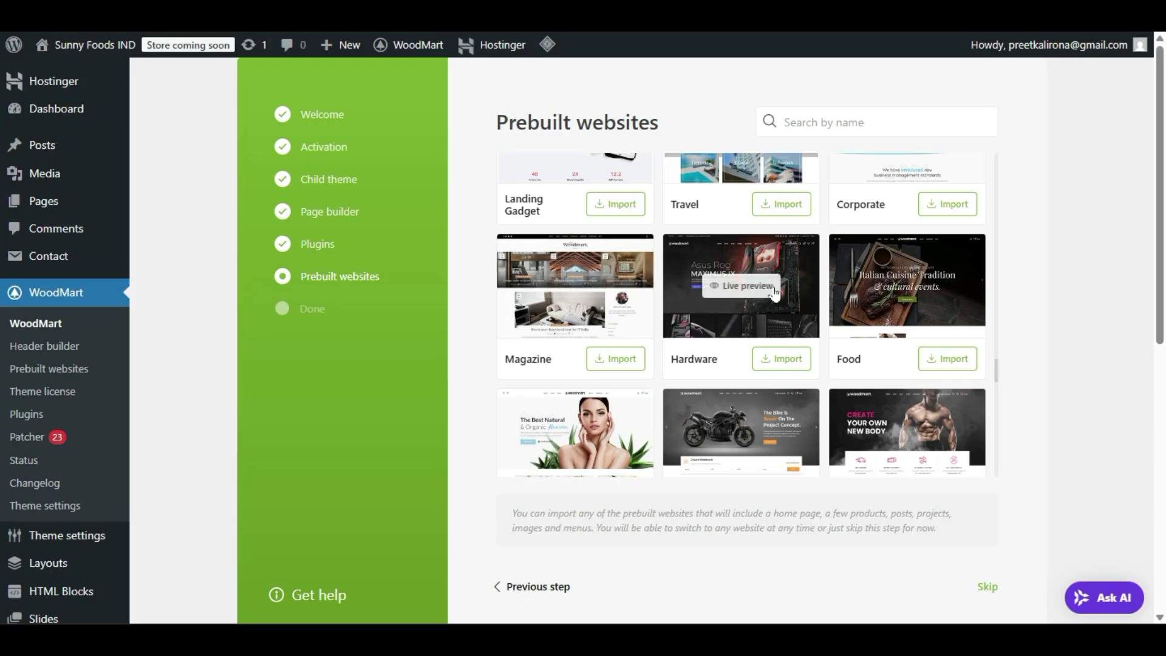
click(950, 360)
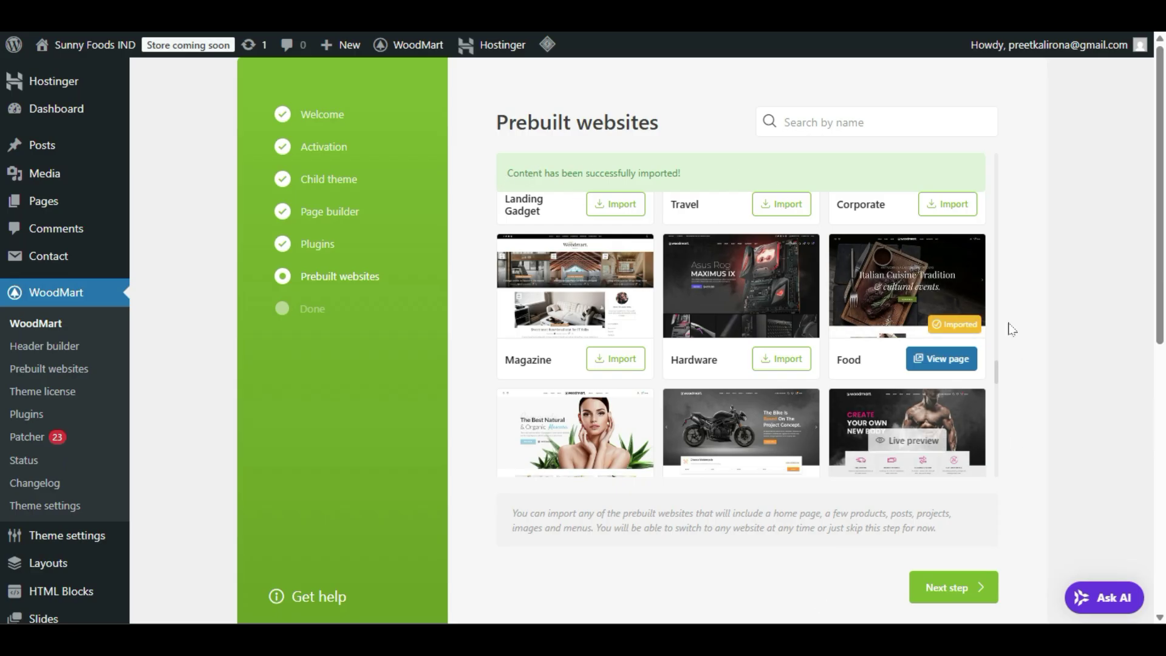
scroll(1010, 328, down, 1)
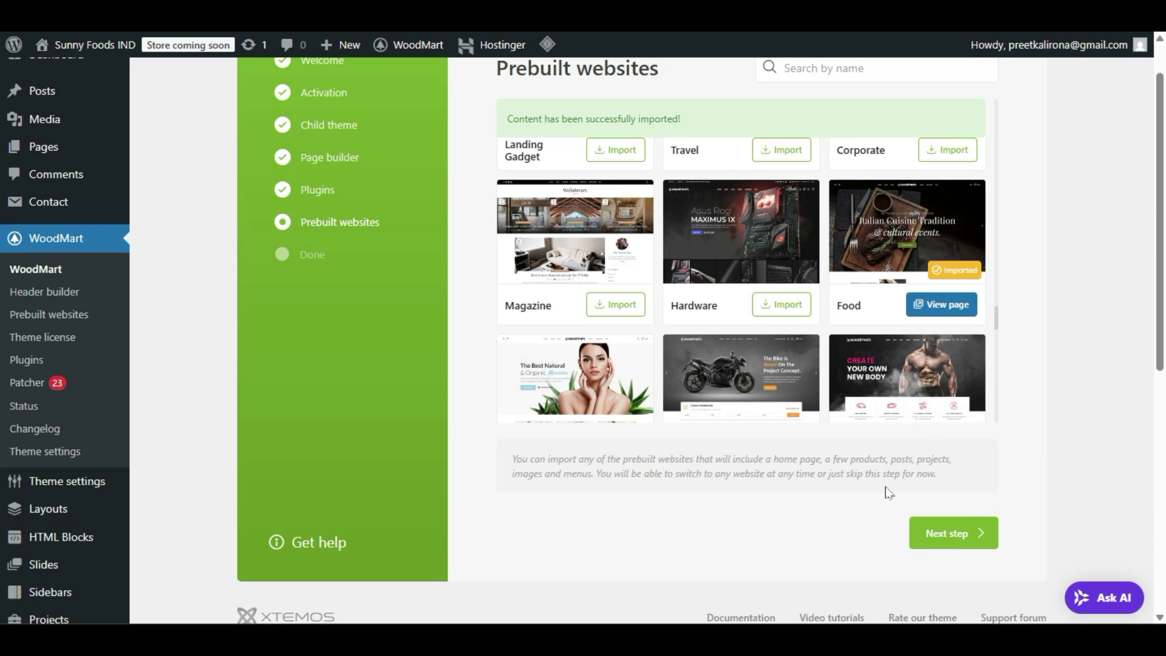
click(943, 532)
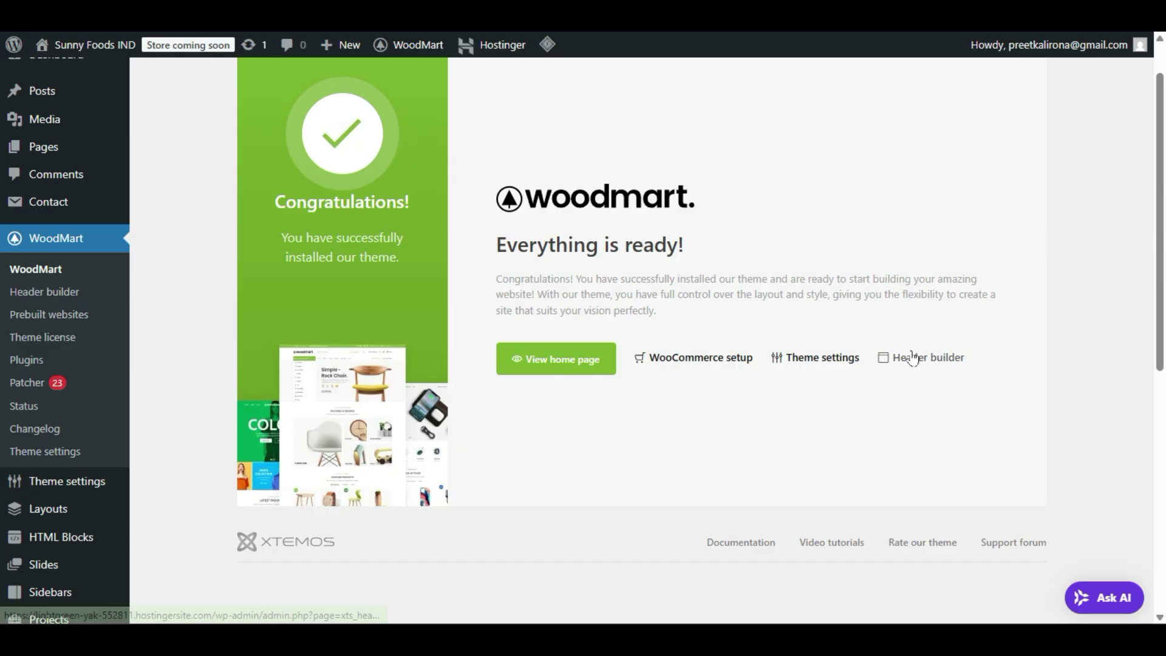
mouse_move(34, 34)
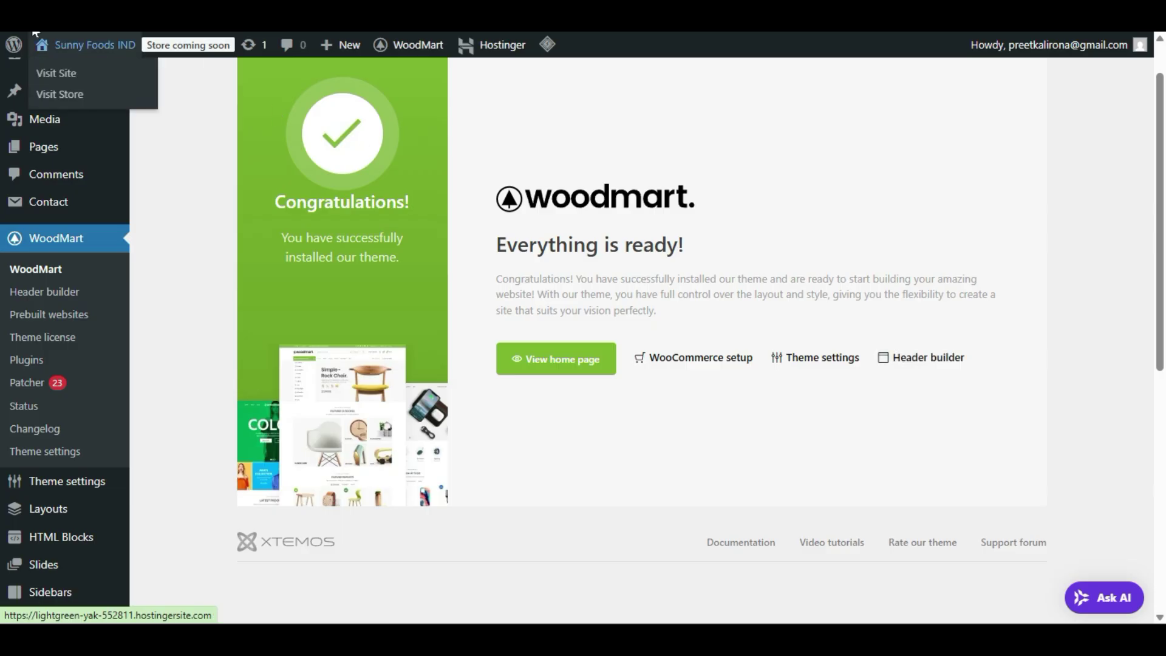
right_click(66, 72)
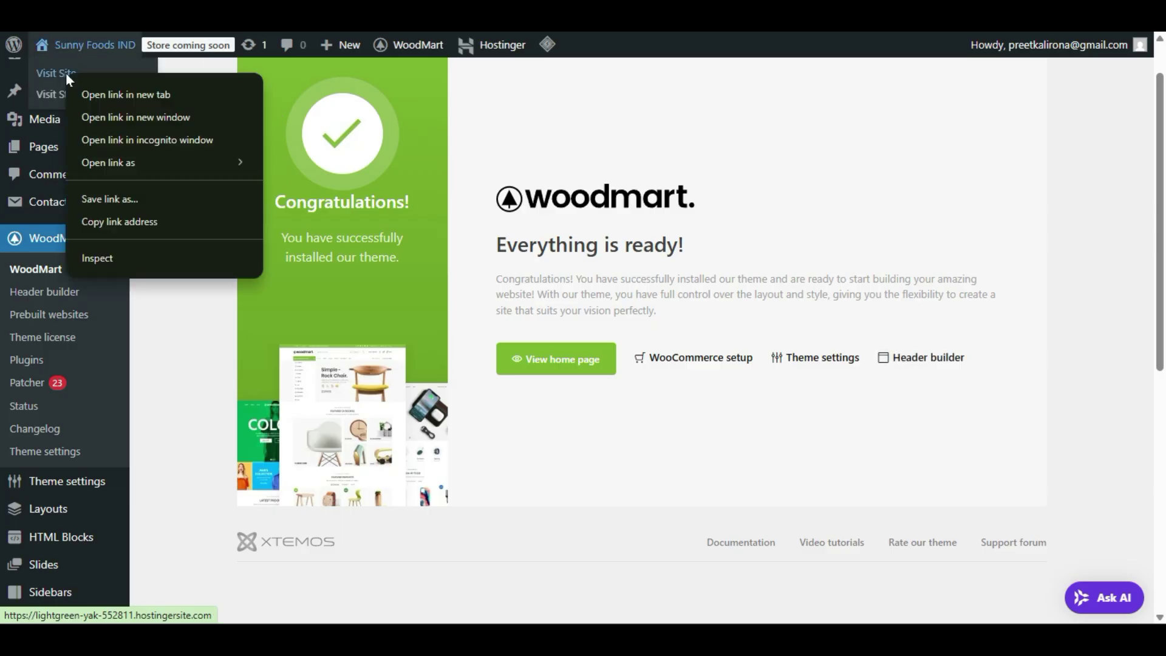
click(479, 152)
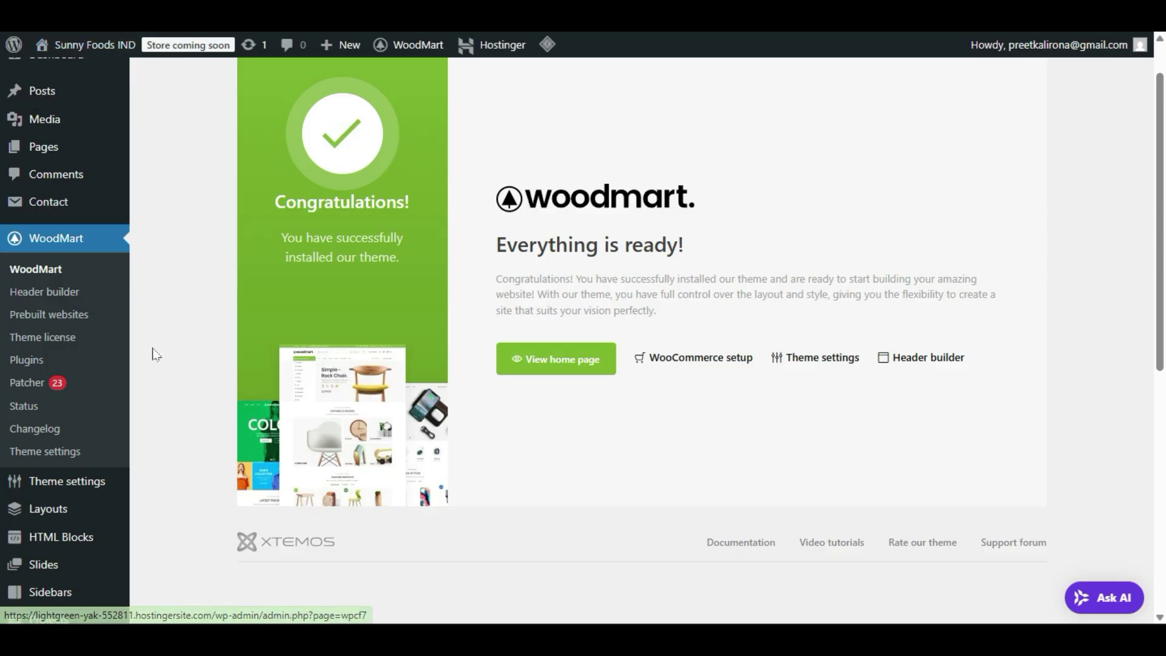
- Open the general WordPress settings and check the site title
scroll(152, 356, down, 6)
scroll(78, 543, down, 2)
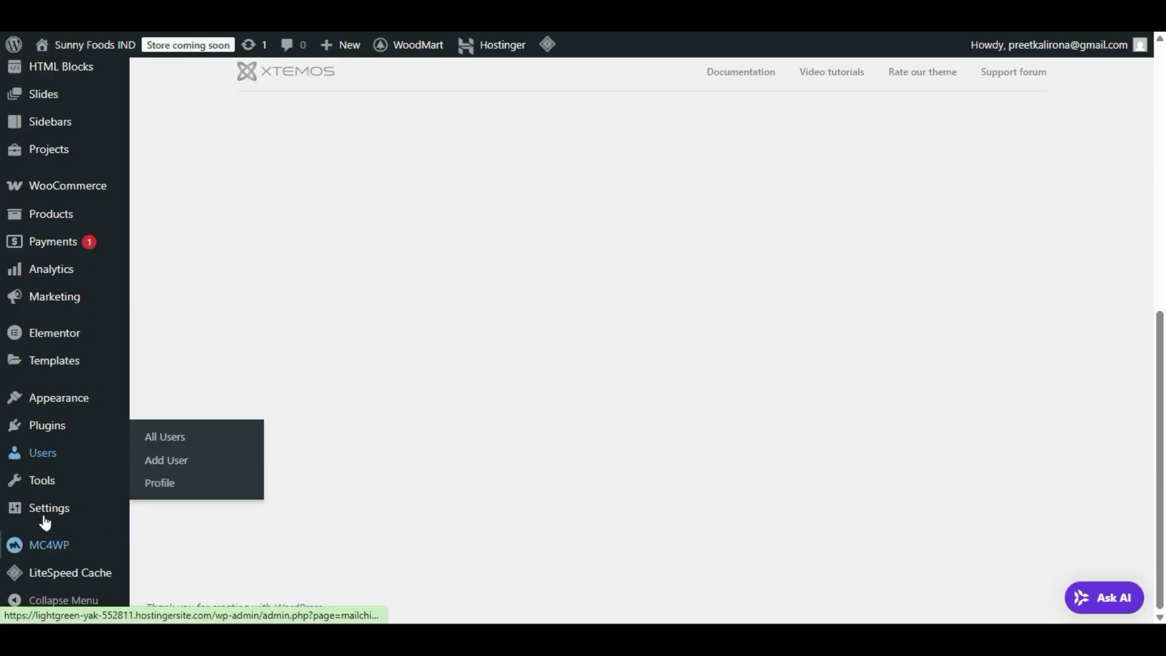
mouse_move(44, 517)
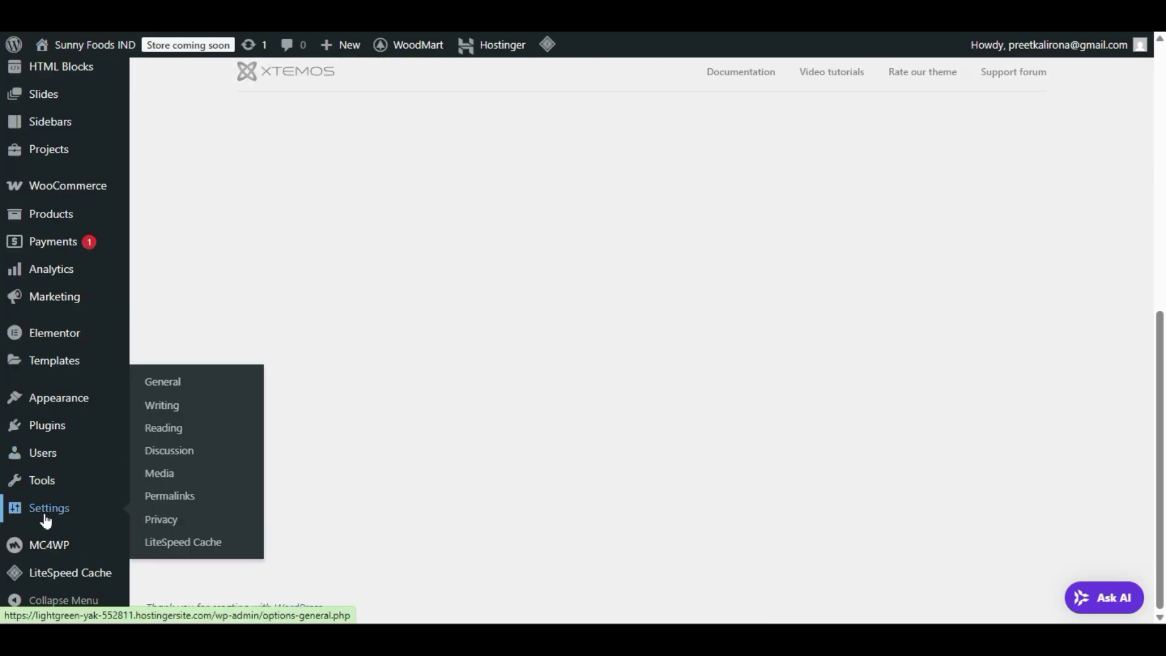
click(179, 388)
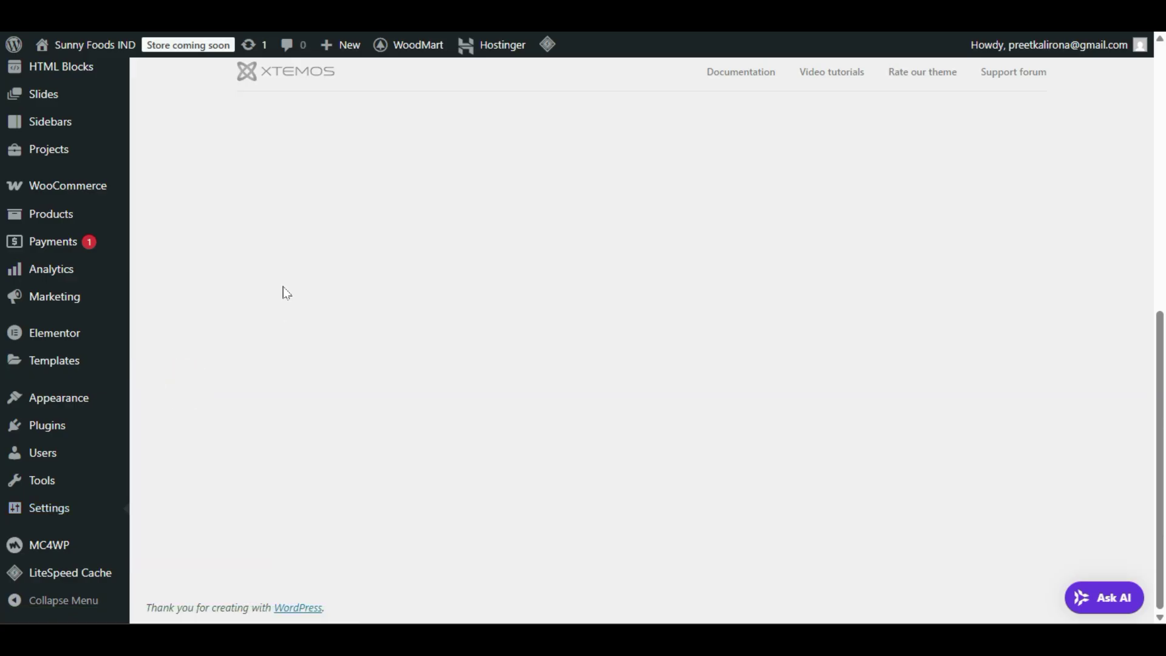
triple_click(420, 167)
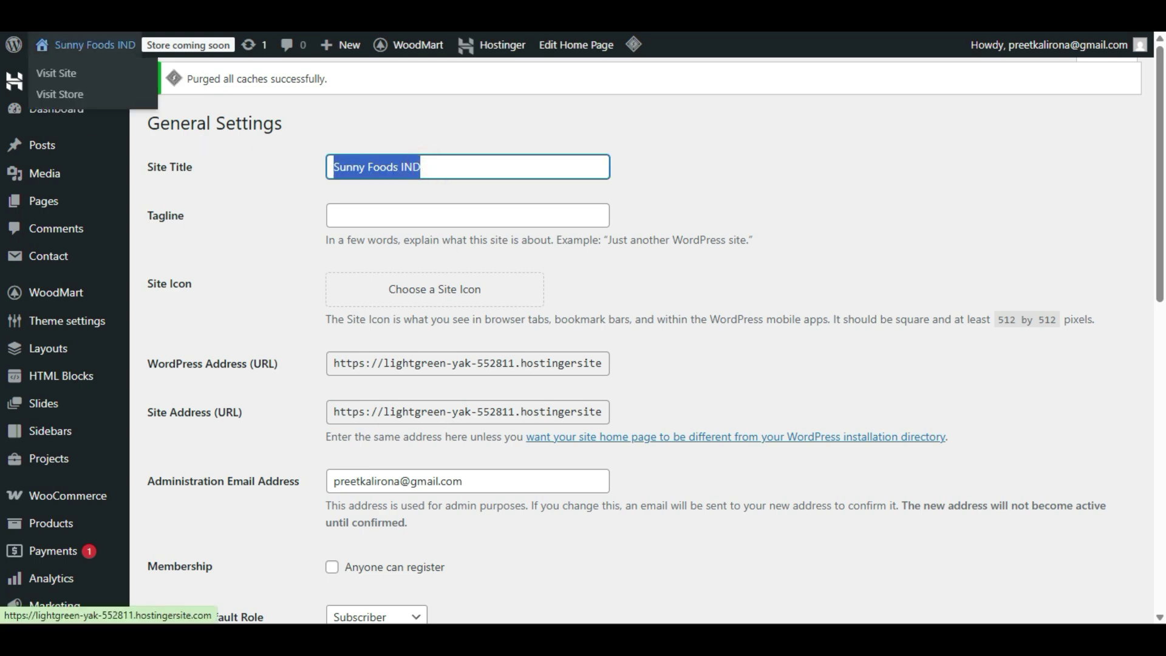
key(Right)
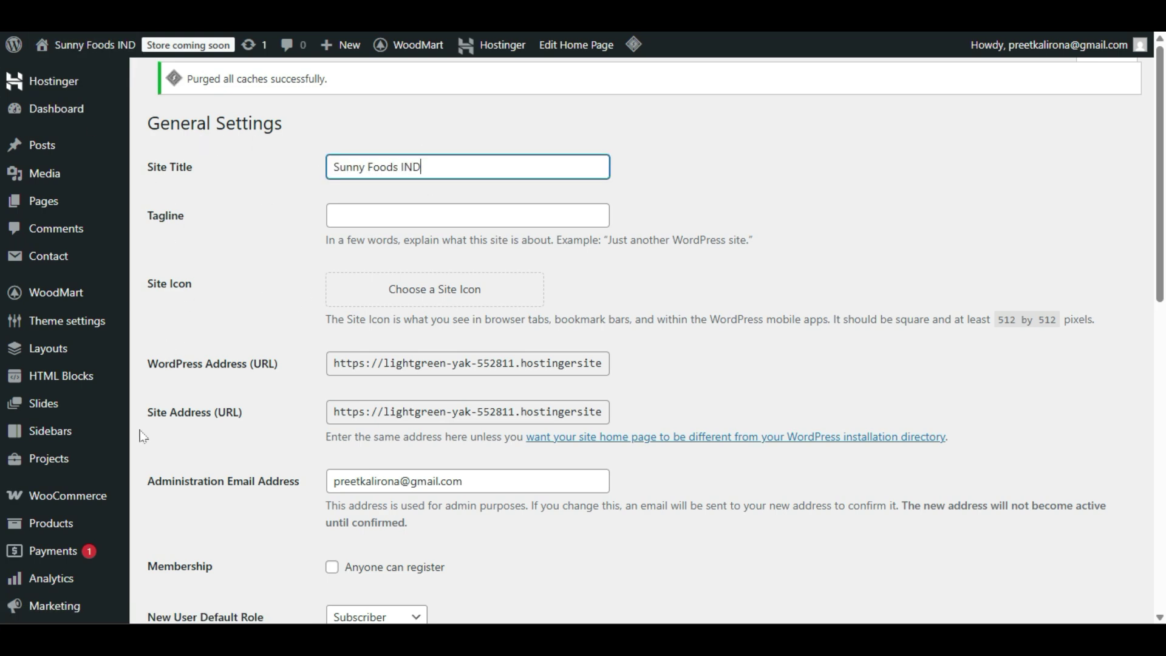
- Open the site's front end in a new browser tab from the WoodMart admin page
scroll(141, 443, down, 10)
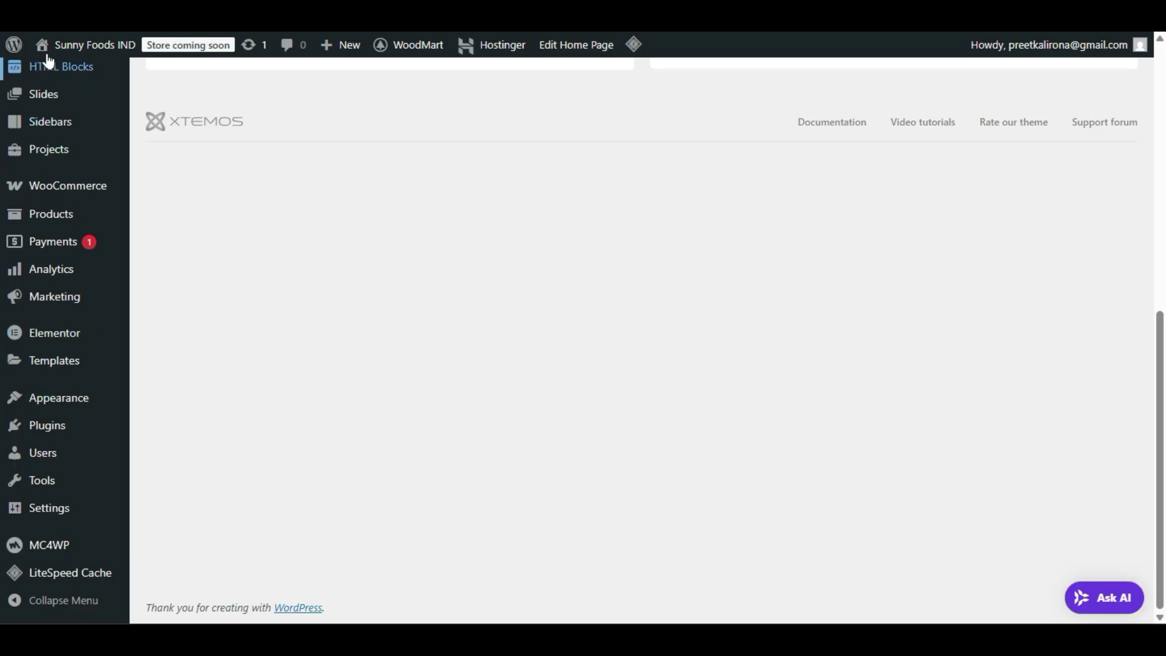
mouse_move(76, 53)
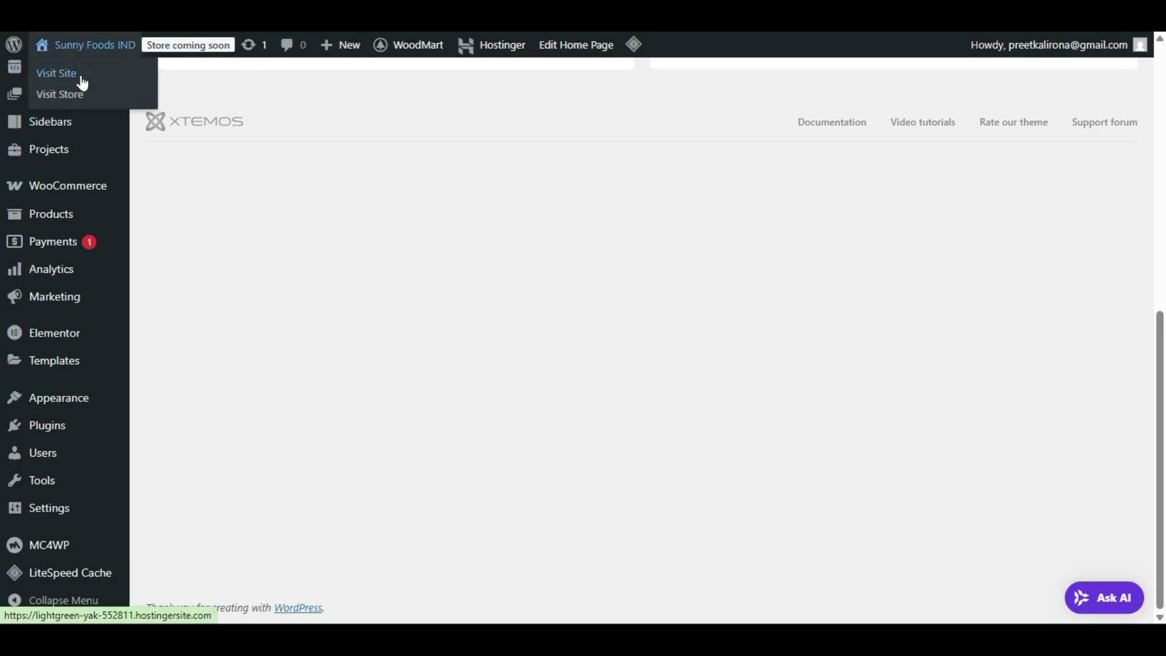
right_click(57, 80)
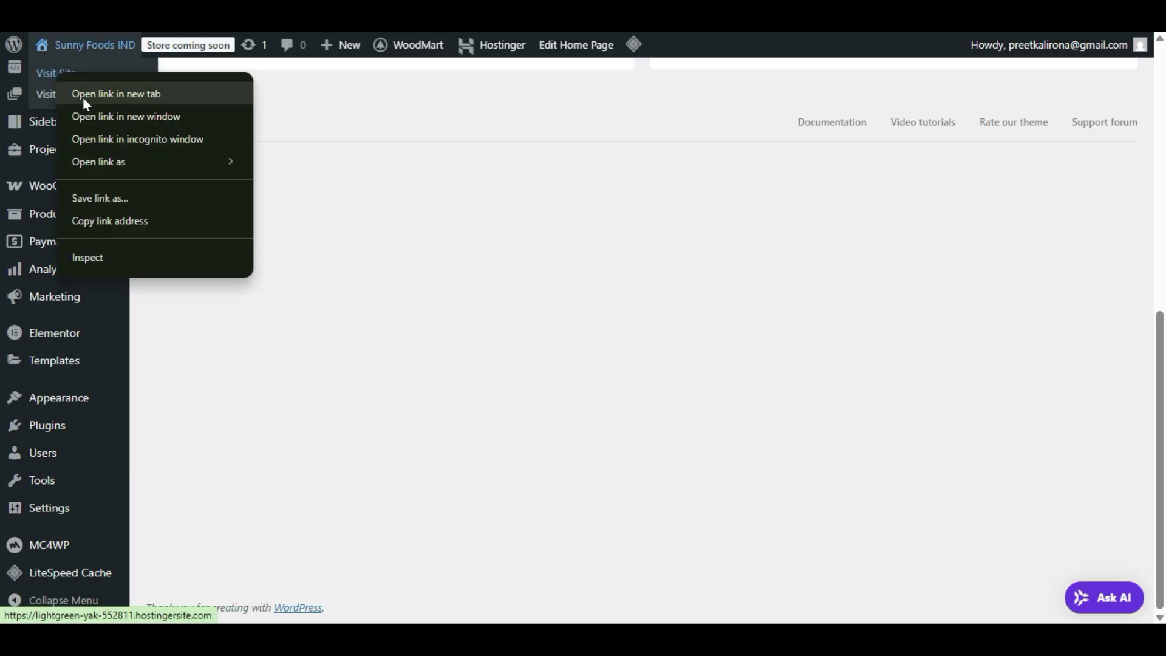
click(83, 96)
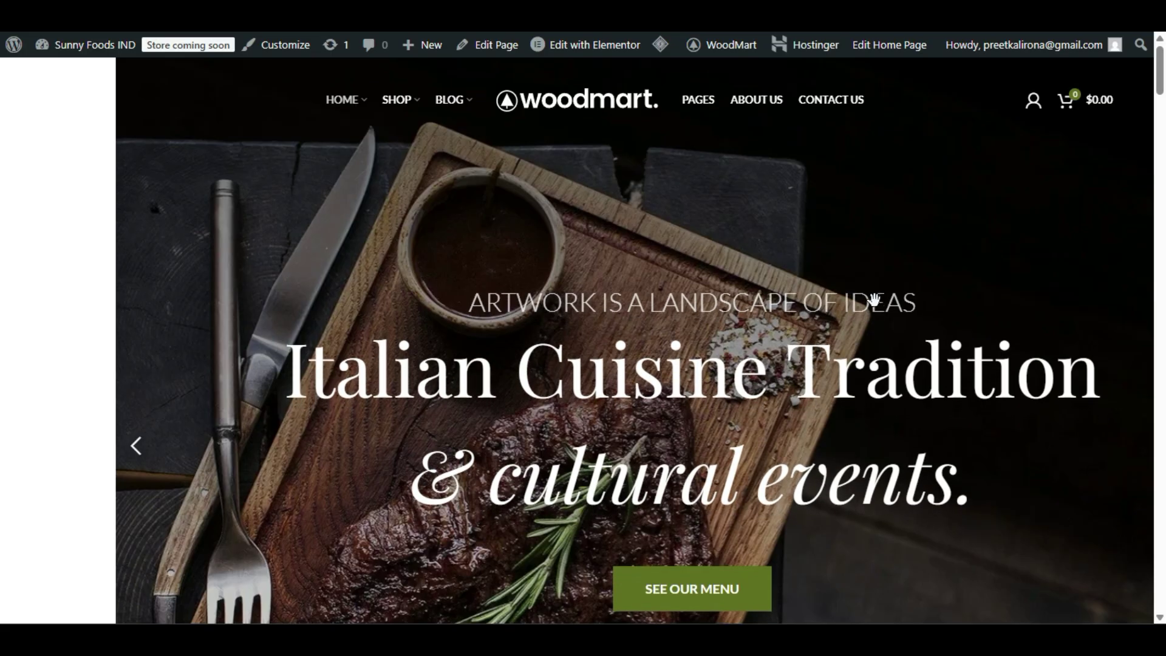
- Examine the imported home page from the hero banner through the products, video blog and testimonials to the map, and return to its start
scroll(804, 326, down, 10)
scroll(781, 349, down, 20)
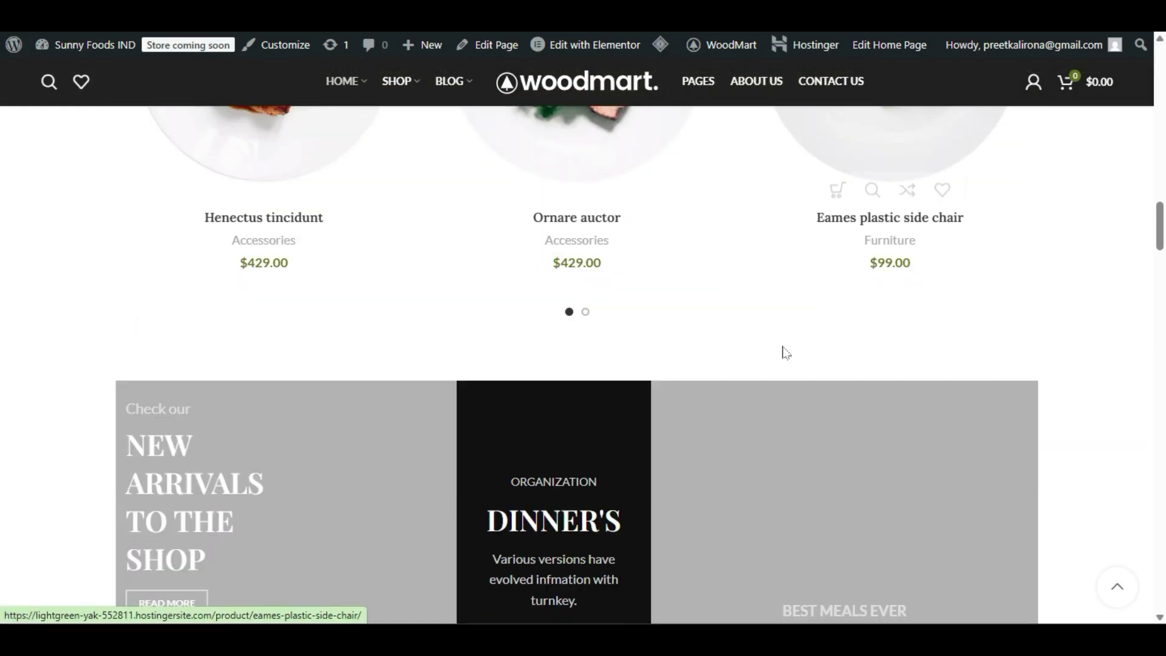
scroll(775, 359, down, 20)
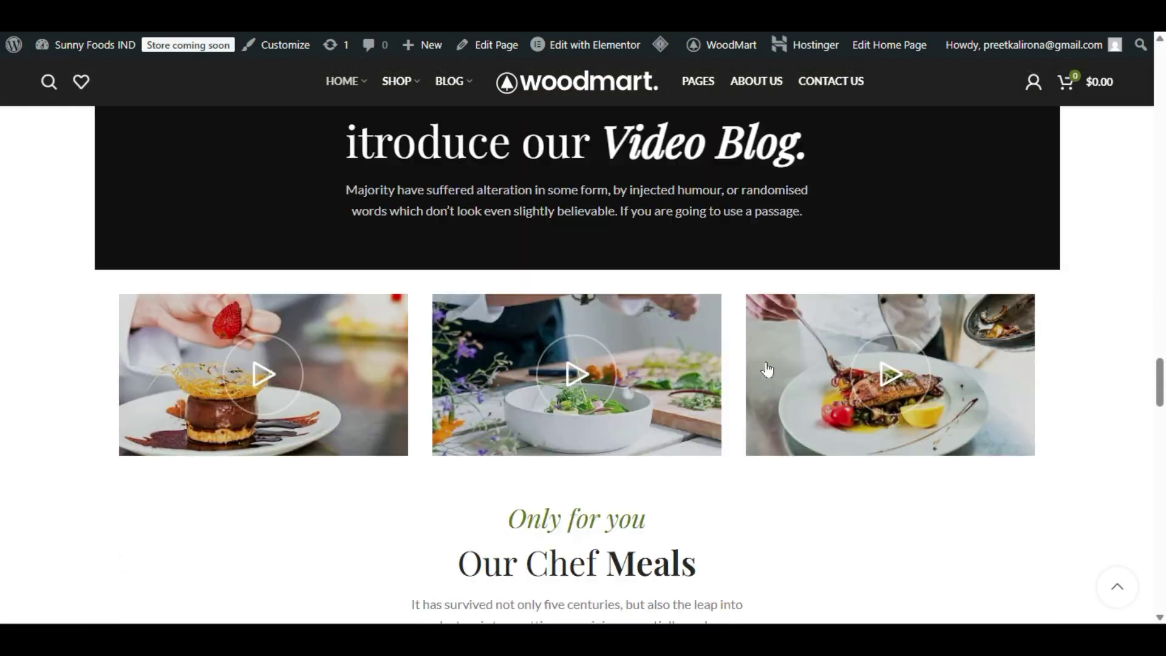
scroll(734, 408, down, 20)
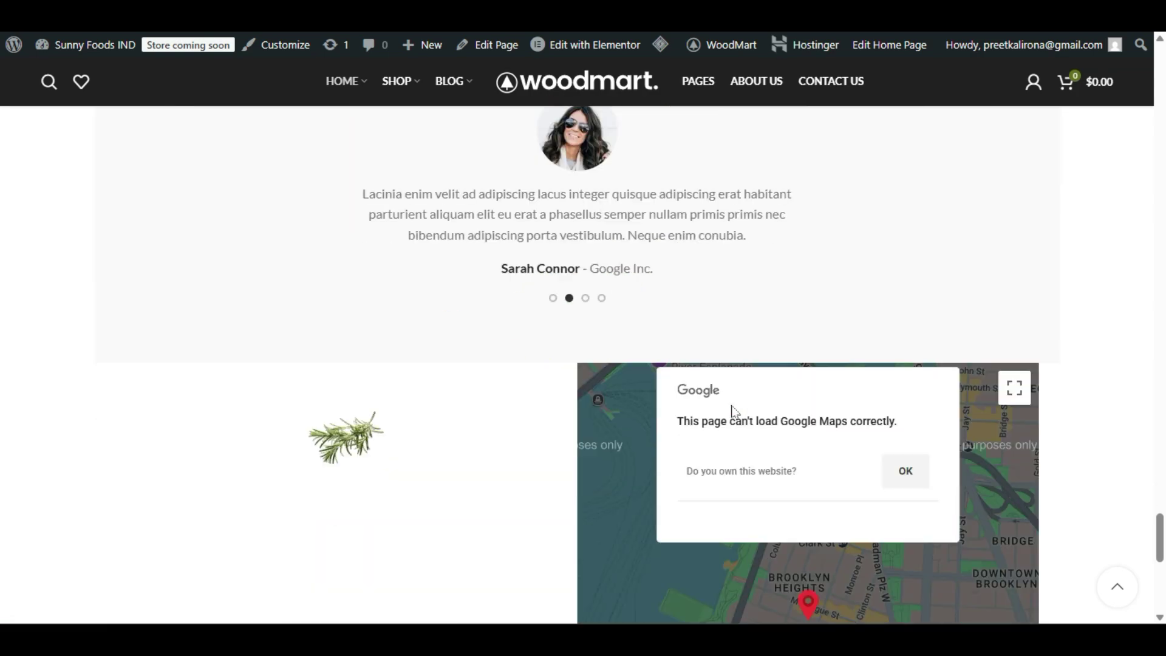
scroll(731, 407, up, 5)
scroll(812, 289, down, 2)
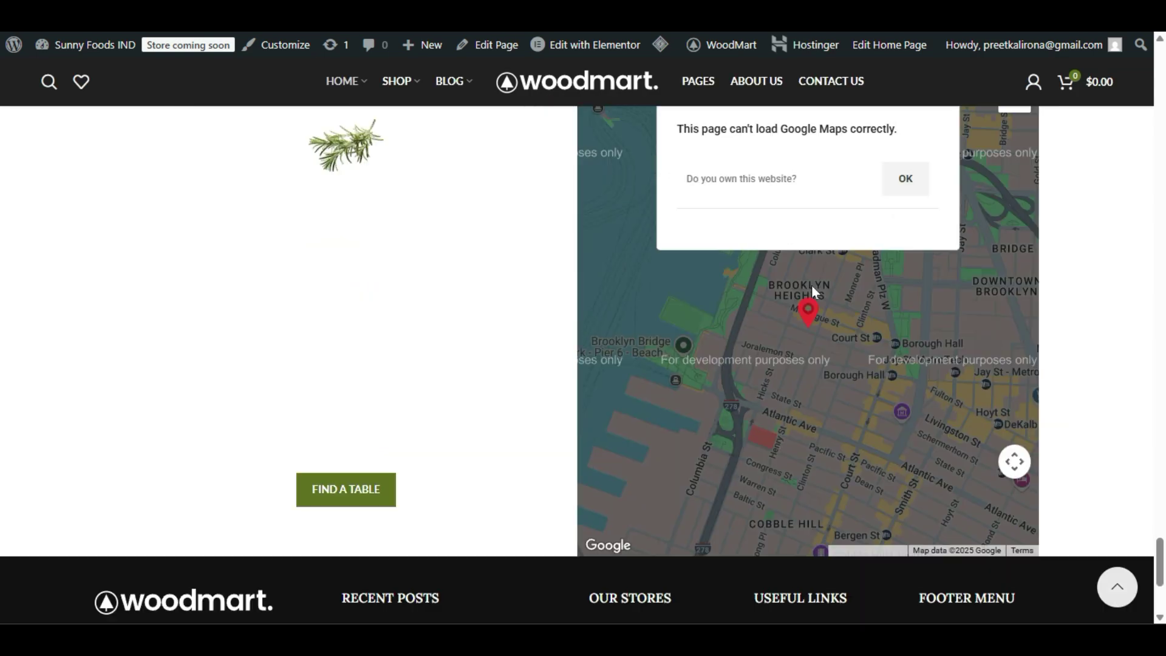
scroll(784, 370, down, 4)
scroll(645, 403, up, 15)
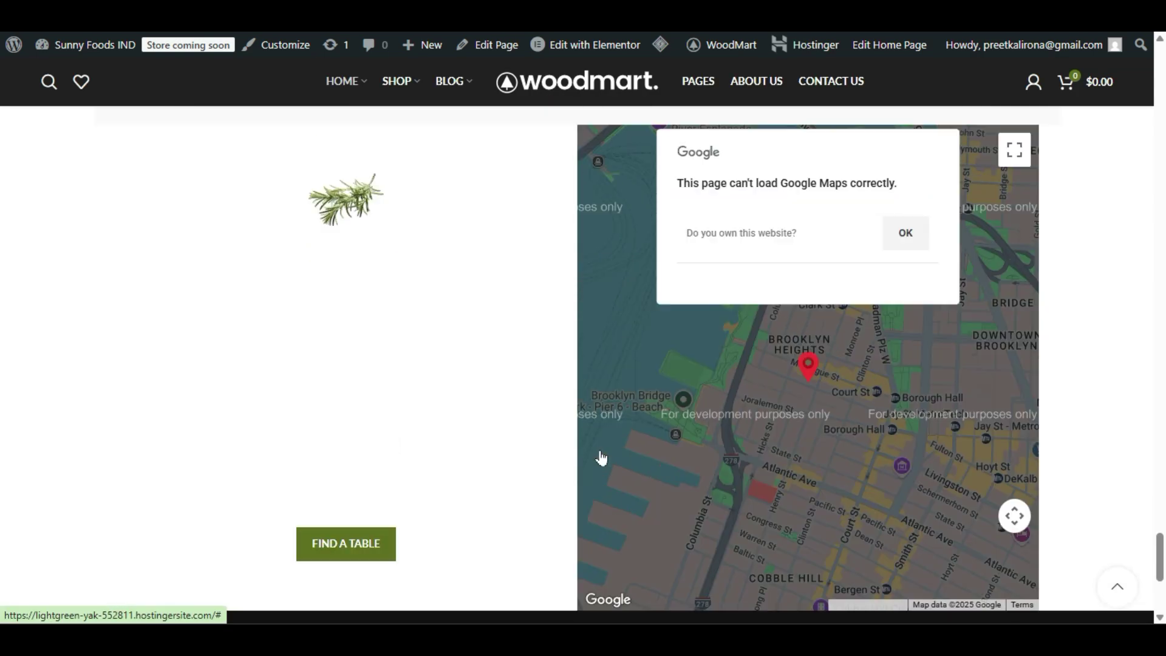
scroll(681, 392, up, 20)
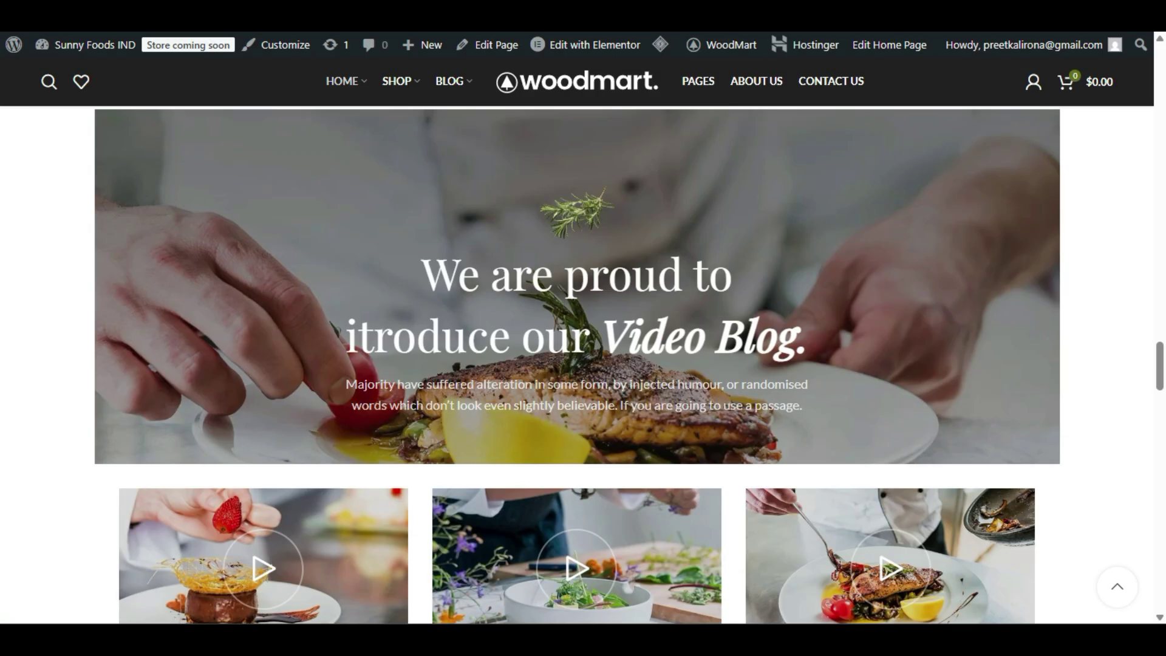
scroll(687, 416, up, 15)
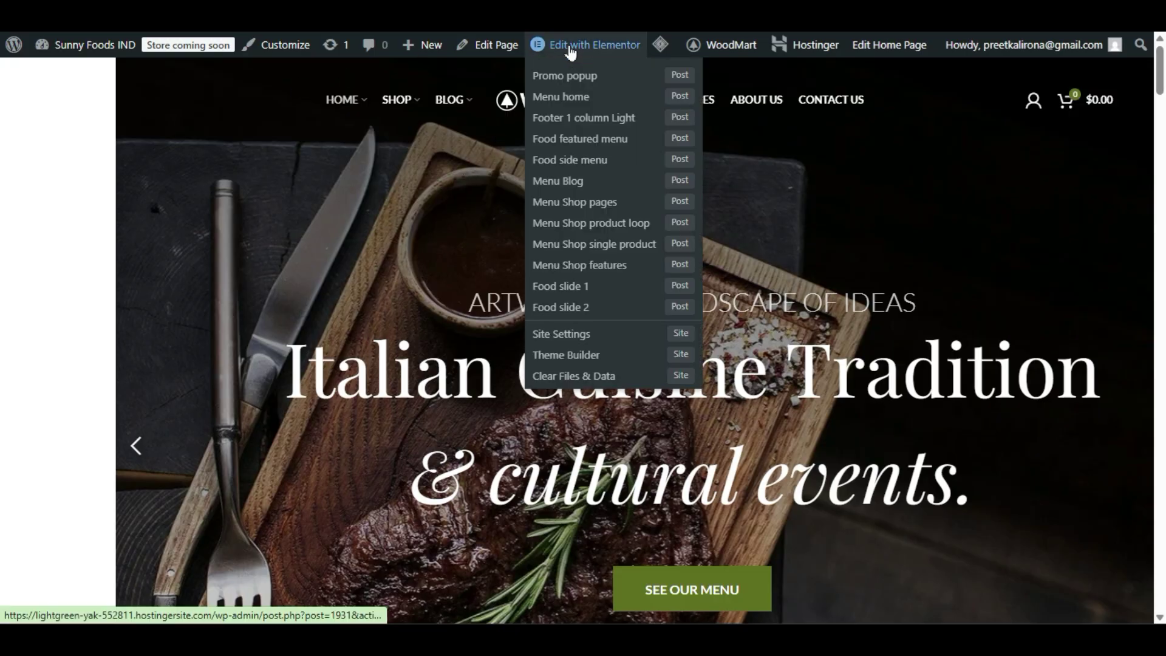
- Review which parts of the home page can be edited with Elementor, and look over the hero section
mouse_move(550, 51)
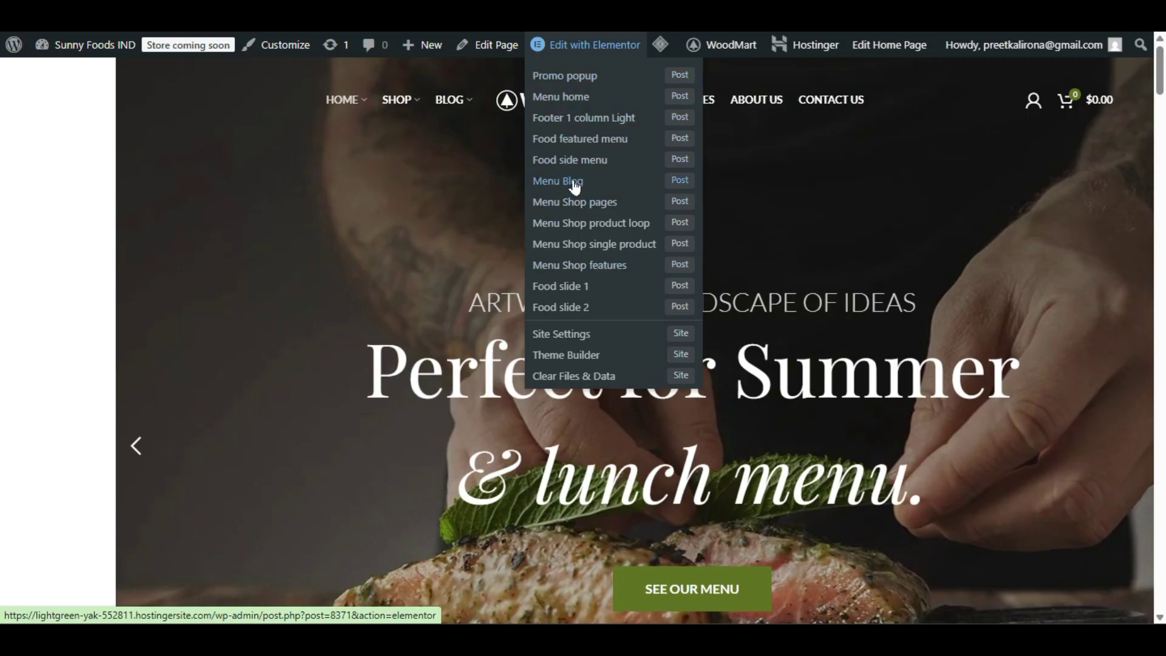
scroll(335, 214, down, 6)
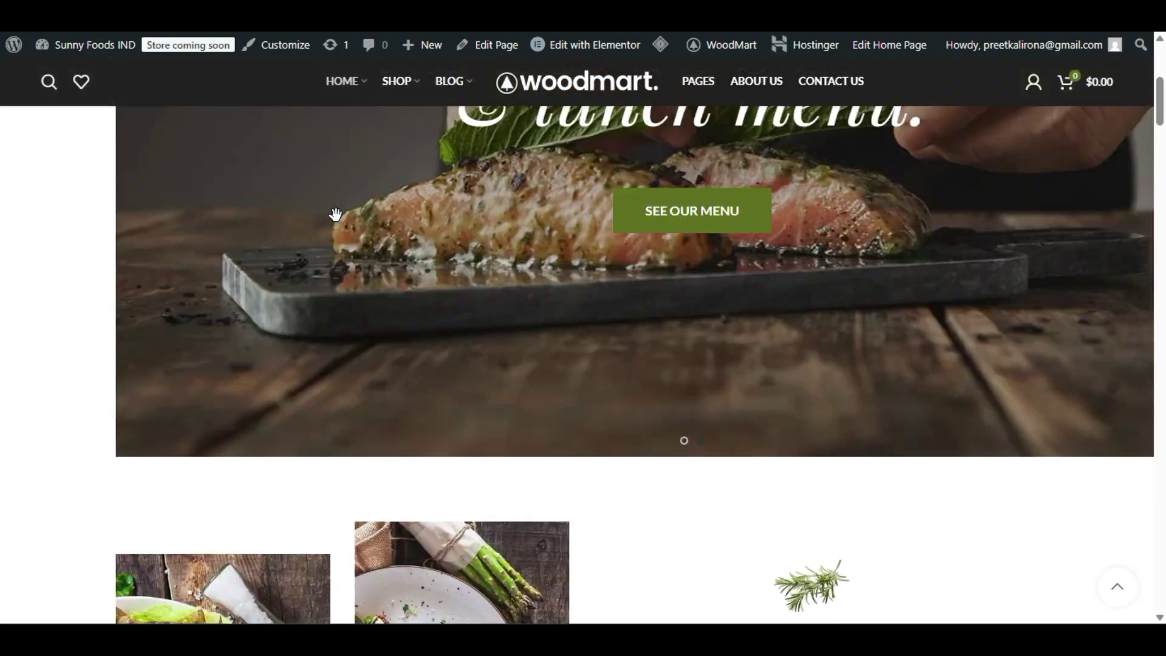
scroll(335, 214, down, 10)
scroll(398, 208, up, 12)
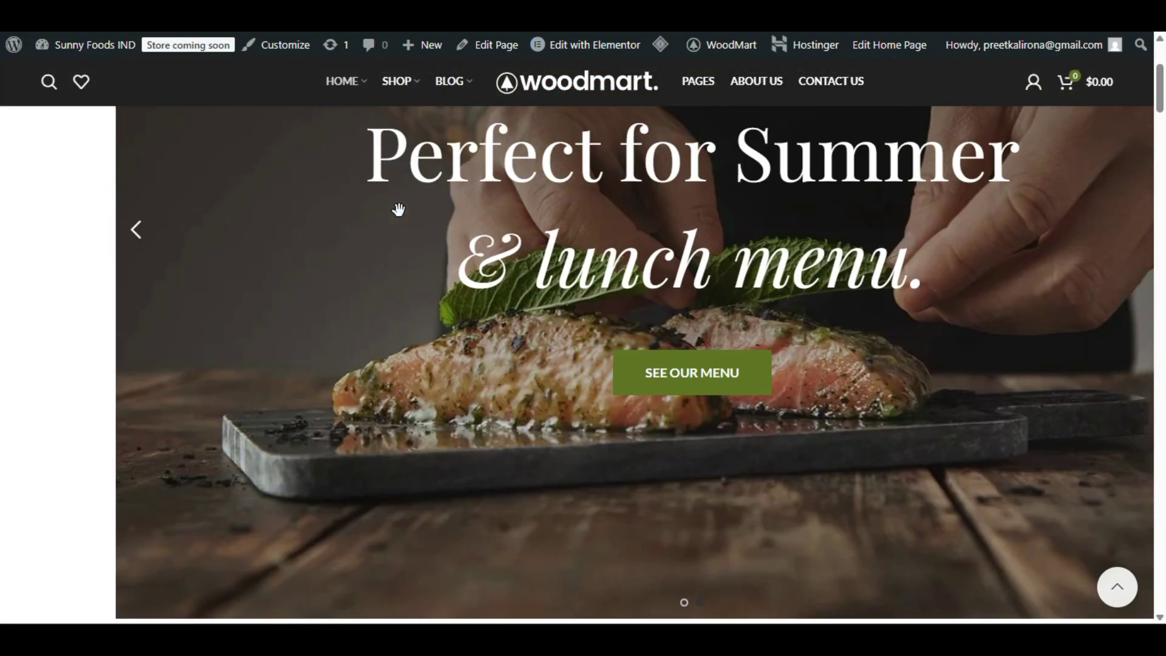
scroll(398, 208, up, 3)
mouse_move(603, 49)
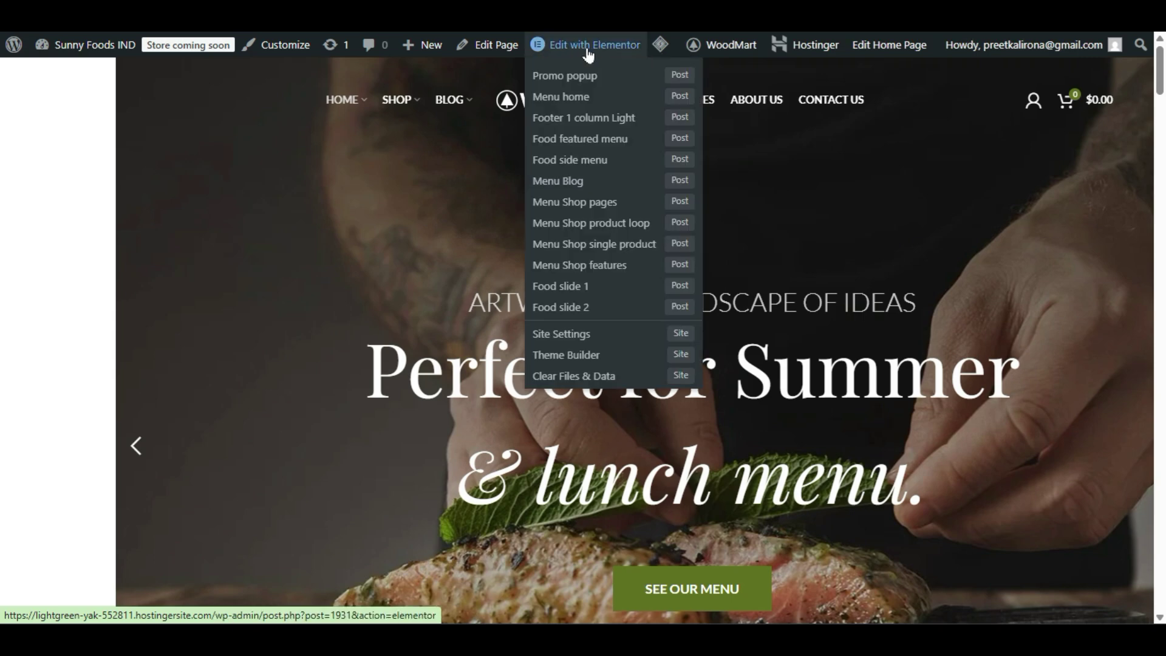
- Reload the home page and check the layout of the hero banner again
scroll(409, 325, down, 5)
scroll(409, 326, up, 4)
scroll(408, 325, down, 5)
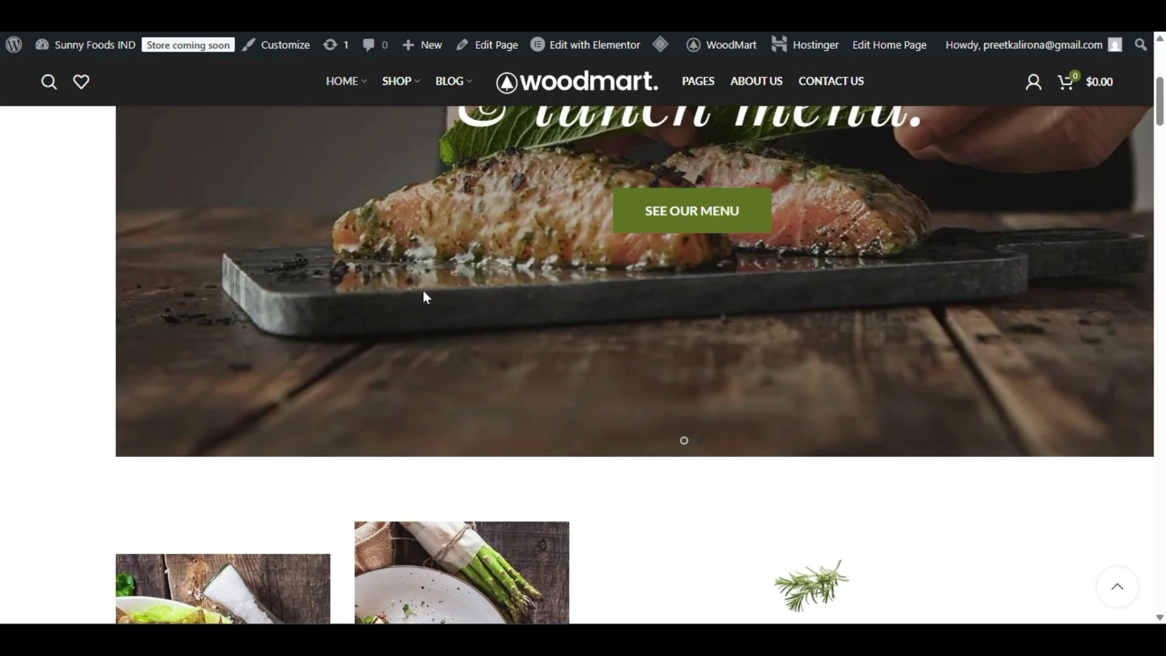
key(F5)
scroll(327, 302, up, 5)
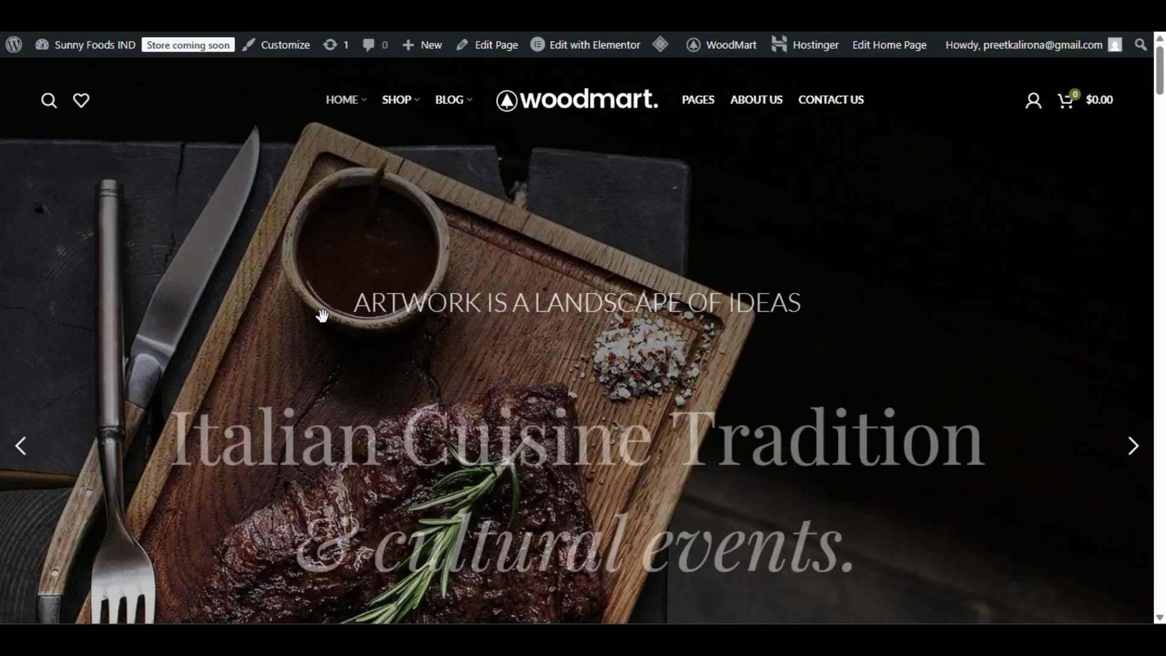
scroll(320, 315, down, 10)
scroll(320, 314, up, 10)
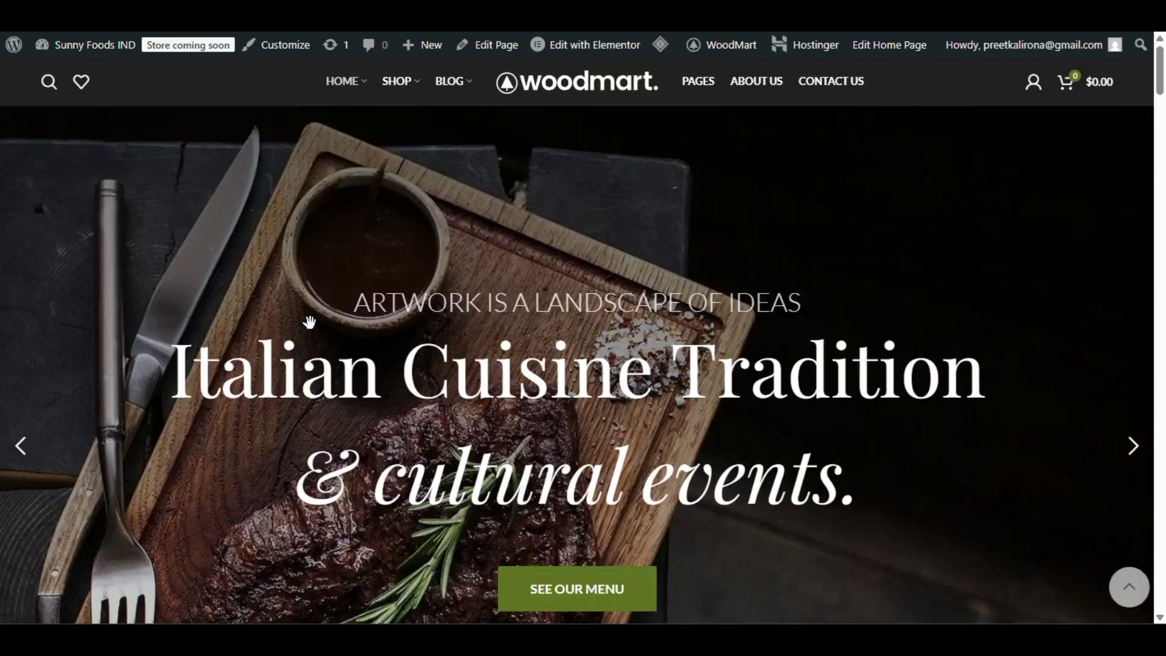
- Return to the WordPress admin and open the General section of the WoodMart theme settings
mouse_move(13, 45)
click(91, 18)
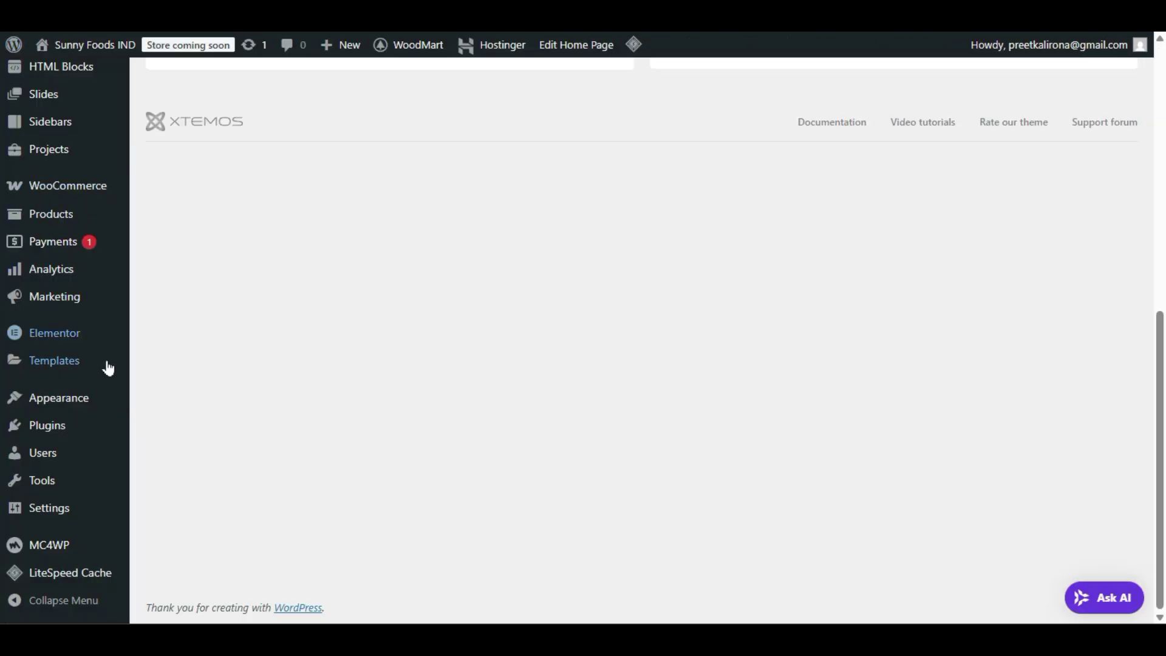
scroll(108, 368, up, 10)
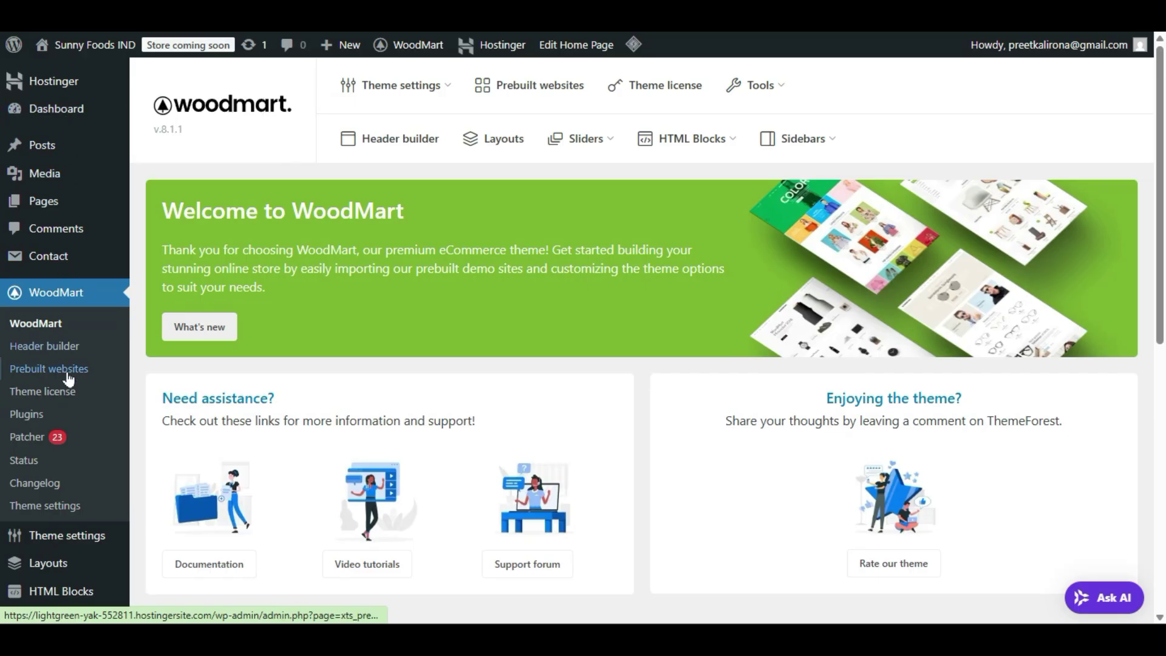
scroll(109, 331, down, 3)
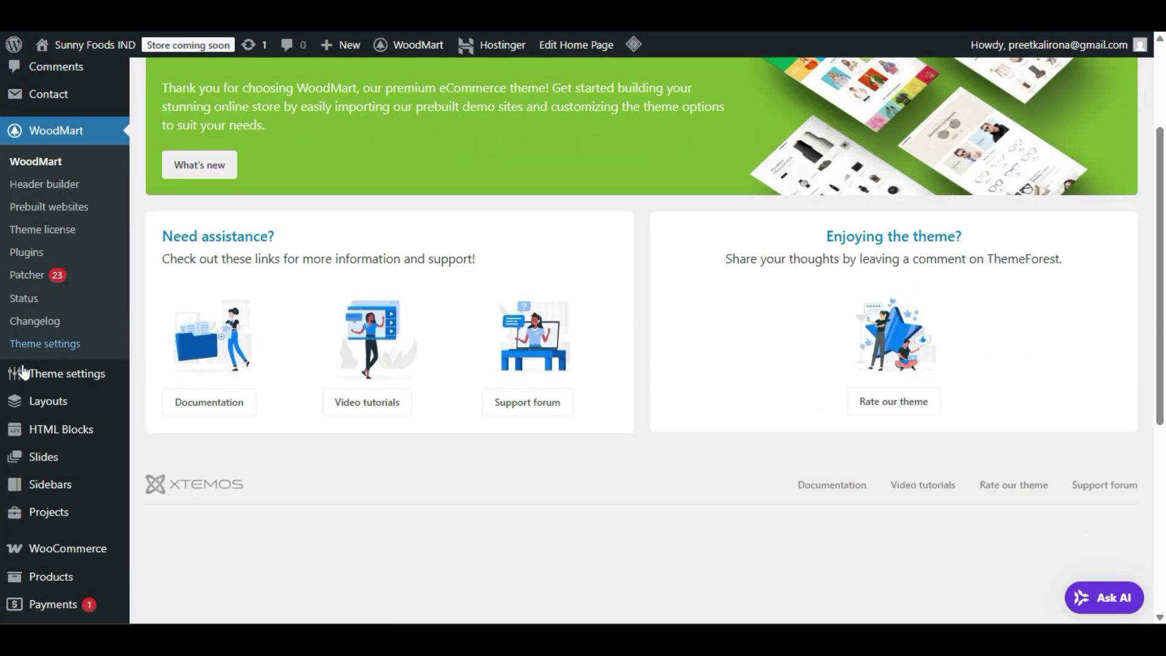
mouse_move(37, 375)
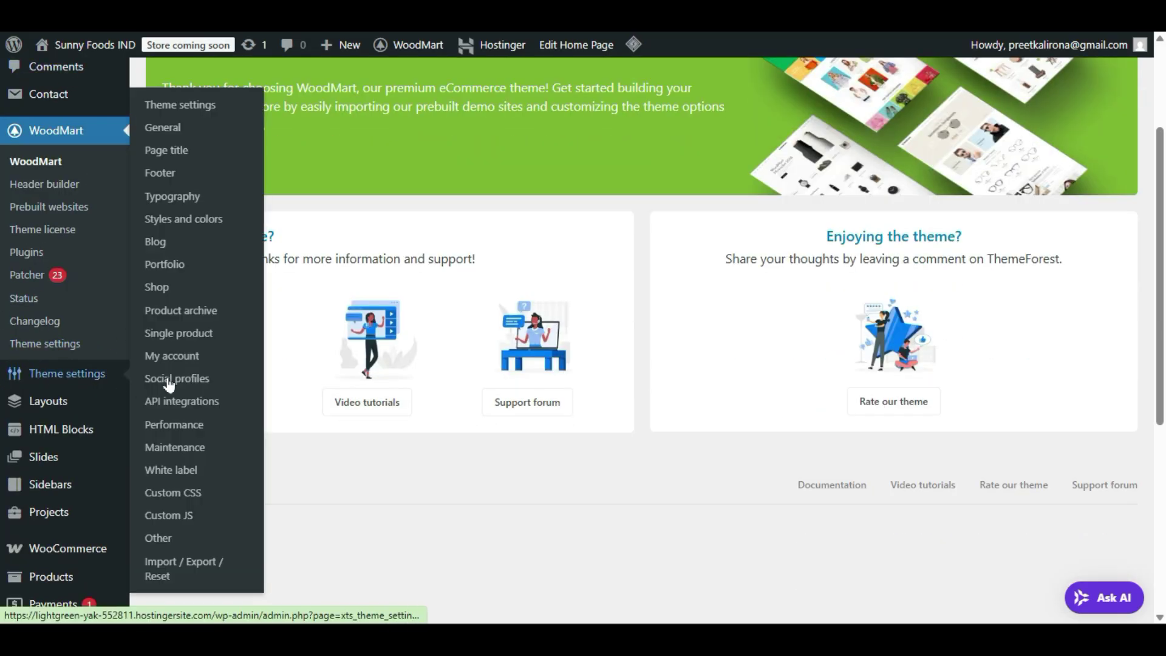
click(217, 130)
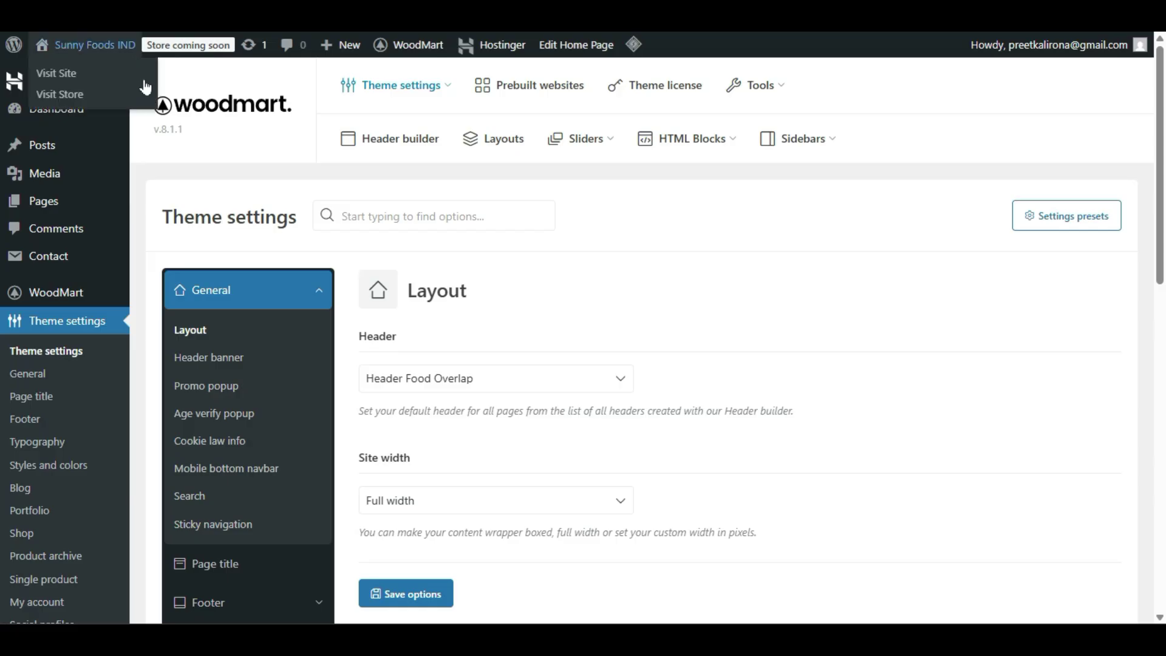
- Compare the layout settings with the home page, set the site header to Default header layout and save the options
scroll(210, 236, down, 2)
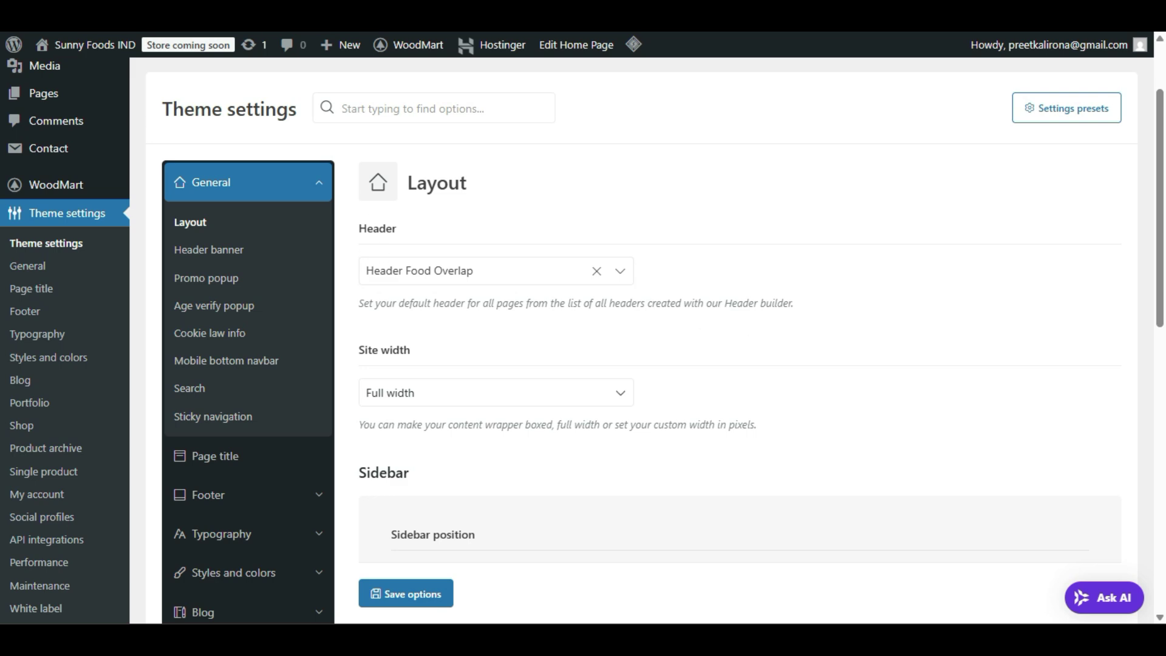
click(152, 15)
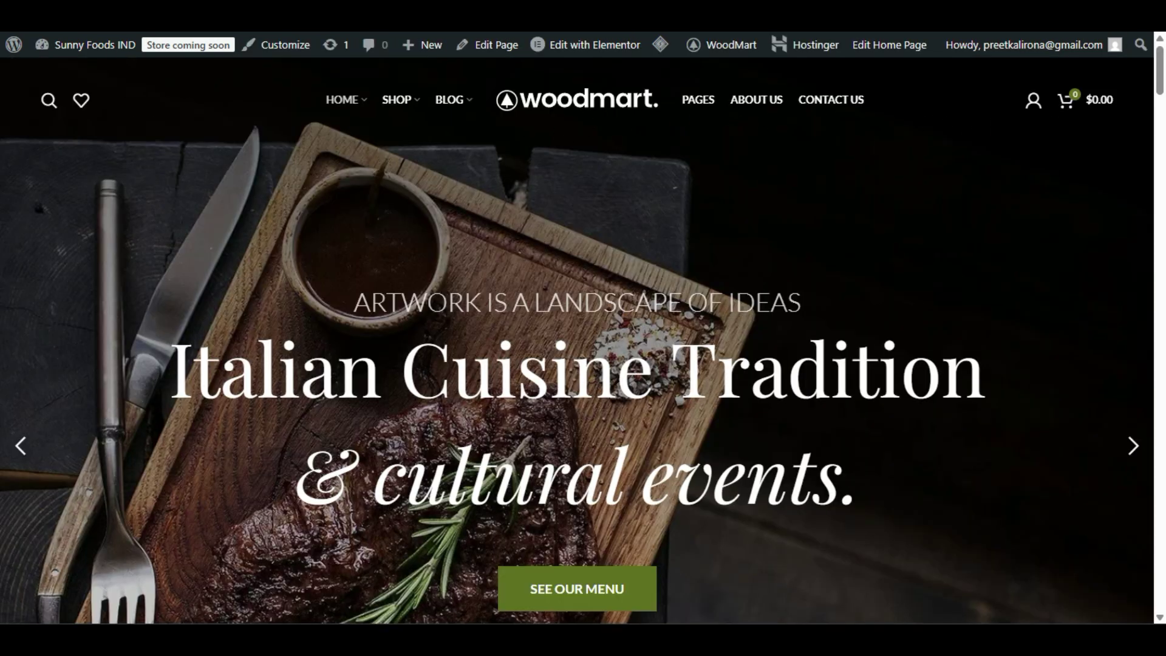
click(91, 16)
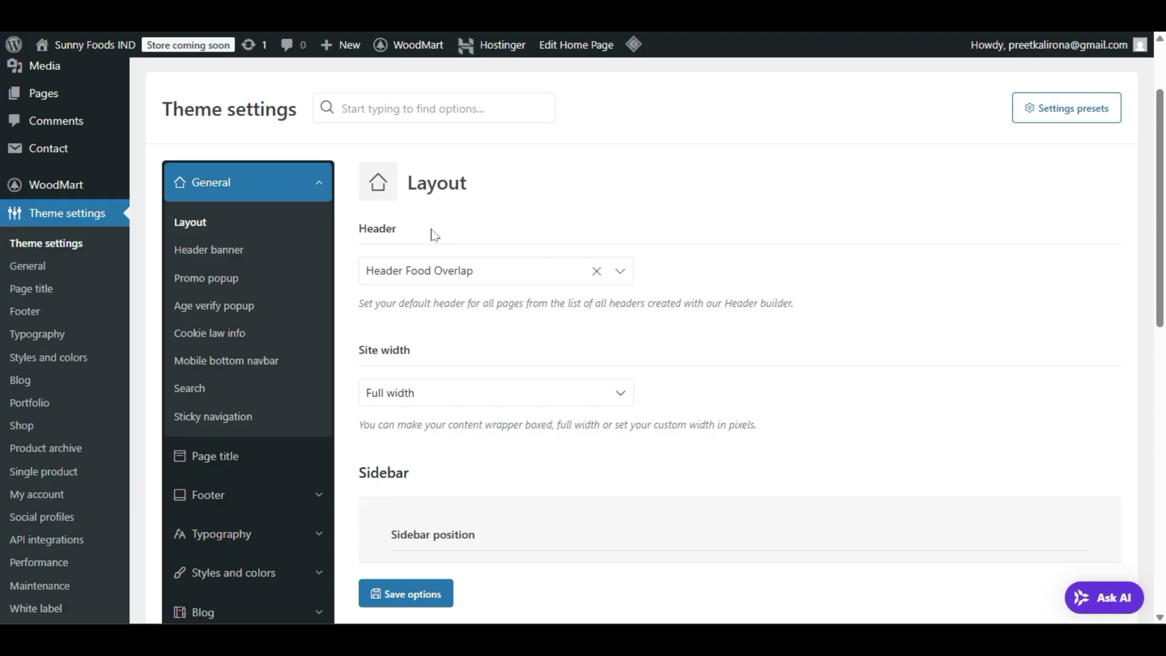
click(428, 273)
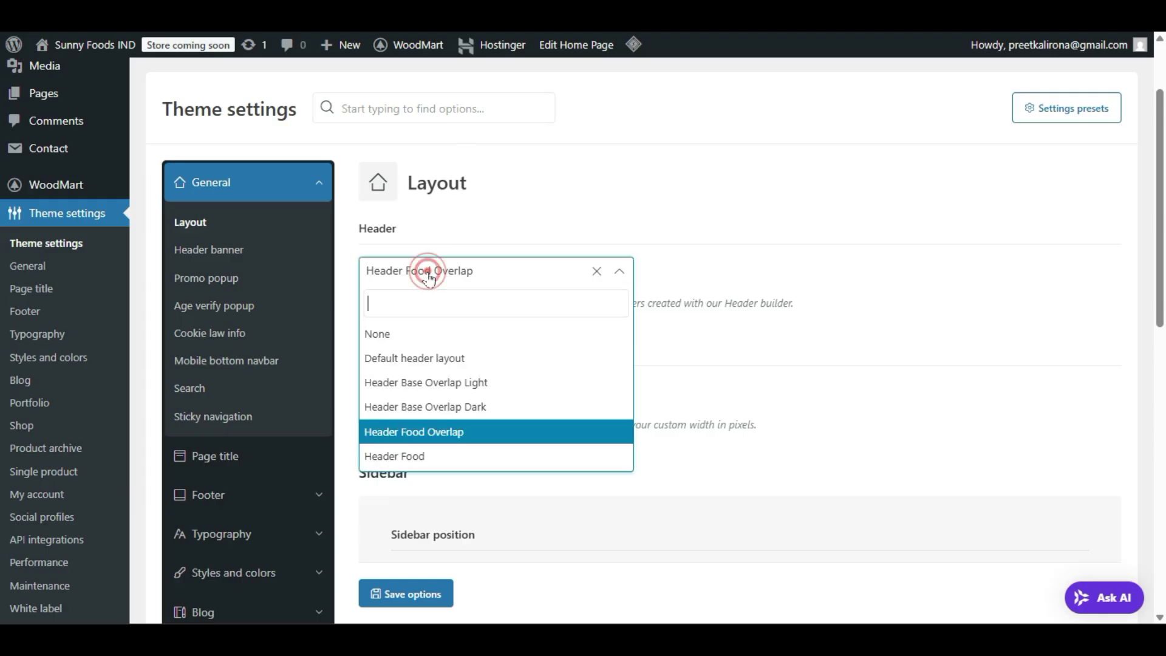
click(461, 364)
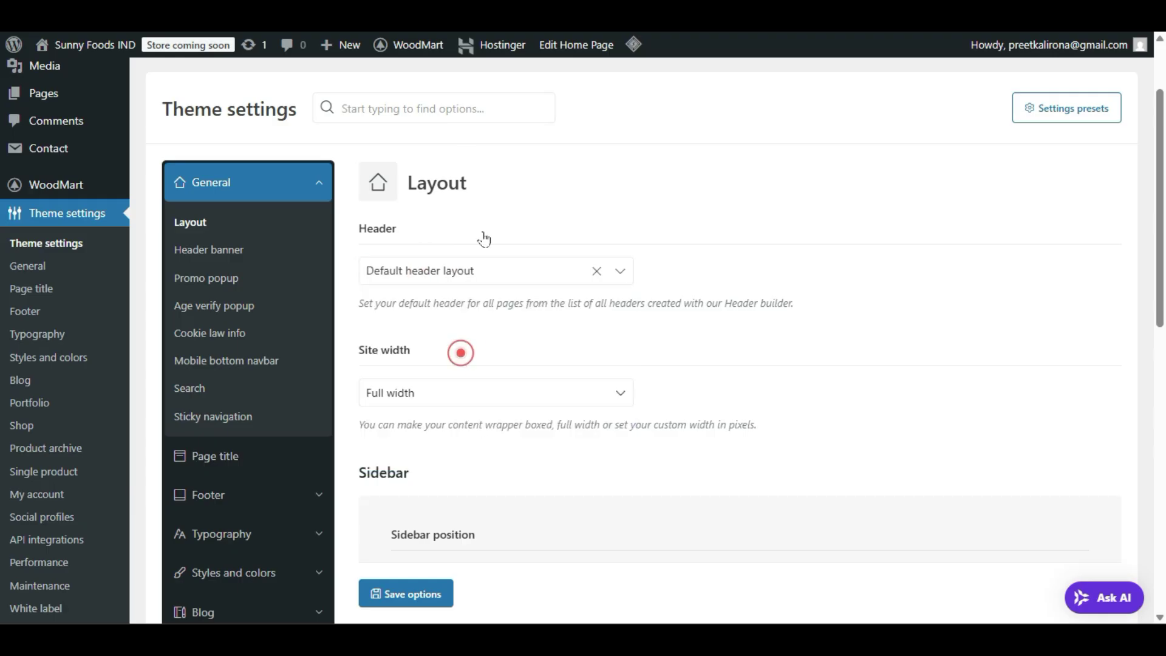
scroll(468, 235, down, 2)
click(409, 594)
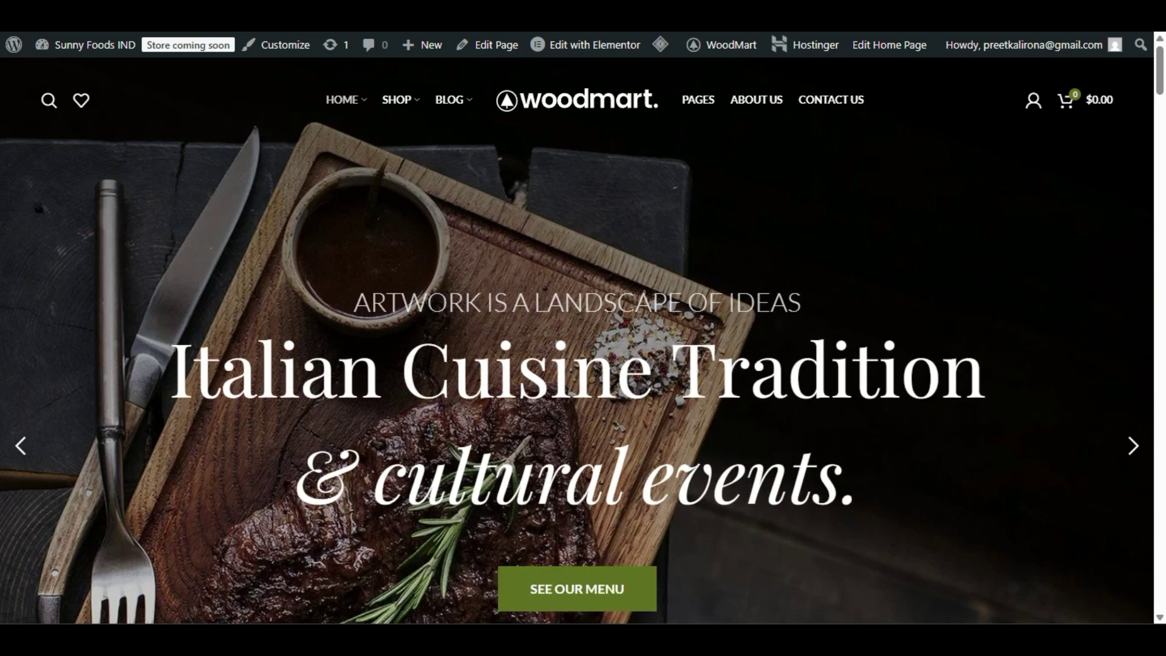
- Check the home page's header in an incognito window, closing the sign-up popup and looking through the whole page
key(alt+f)
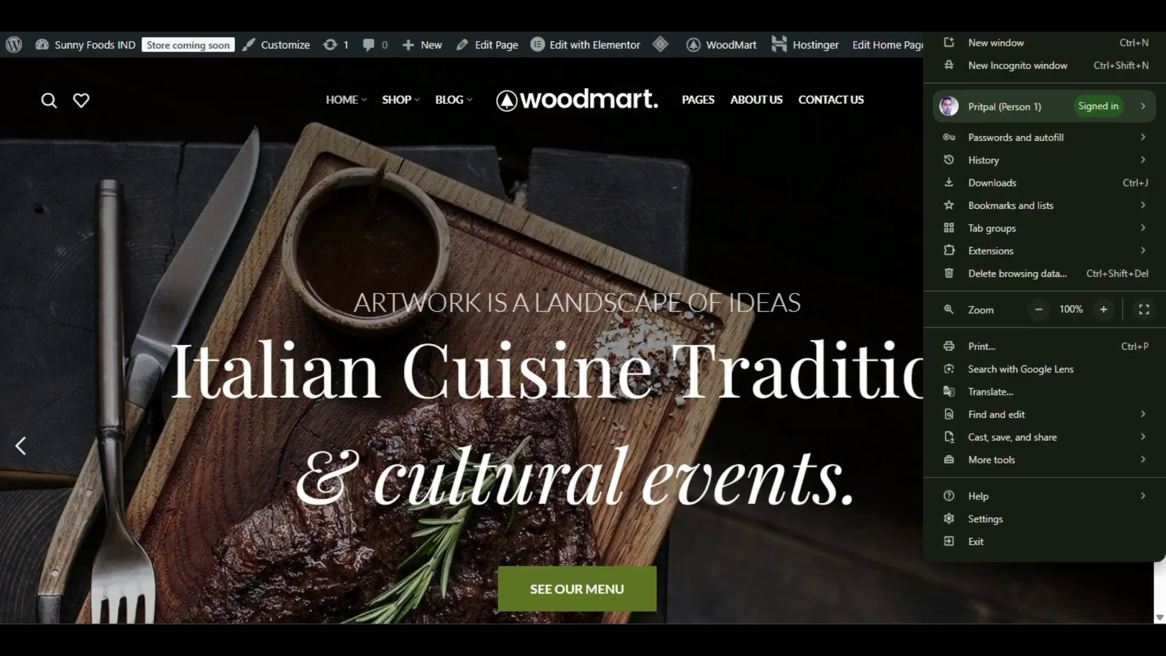
click(1051, 71)
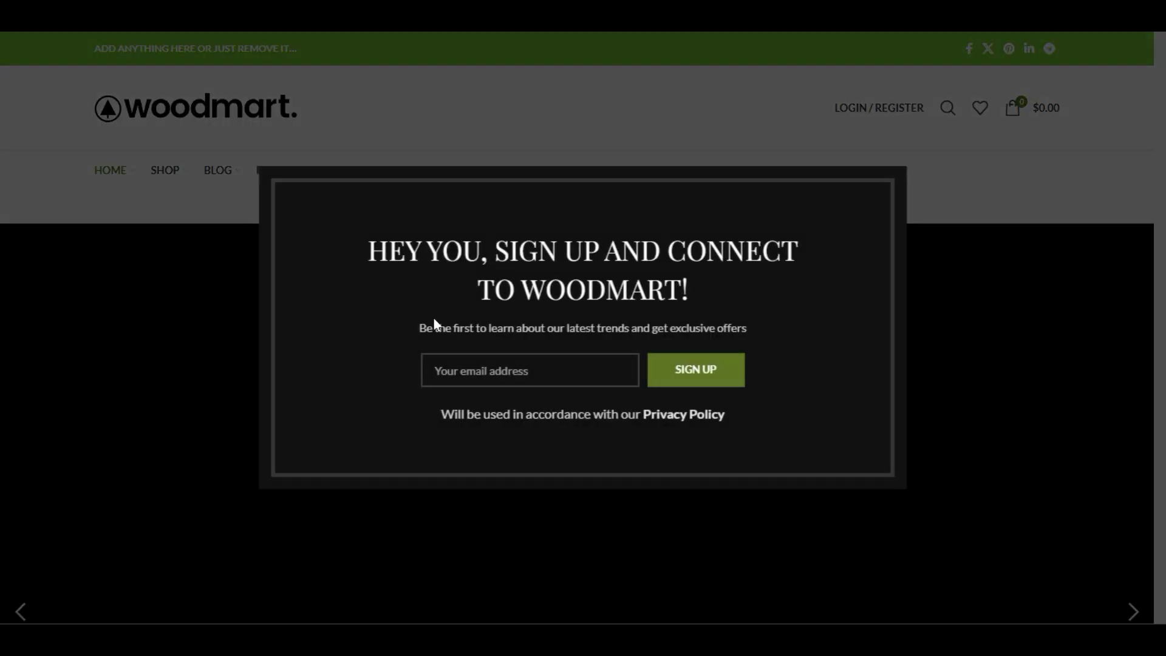
click(888, 155)
scroll(250, 334, down, 15)
scroll(253, 385, up, 15)
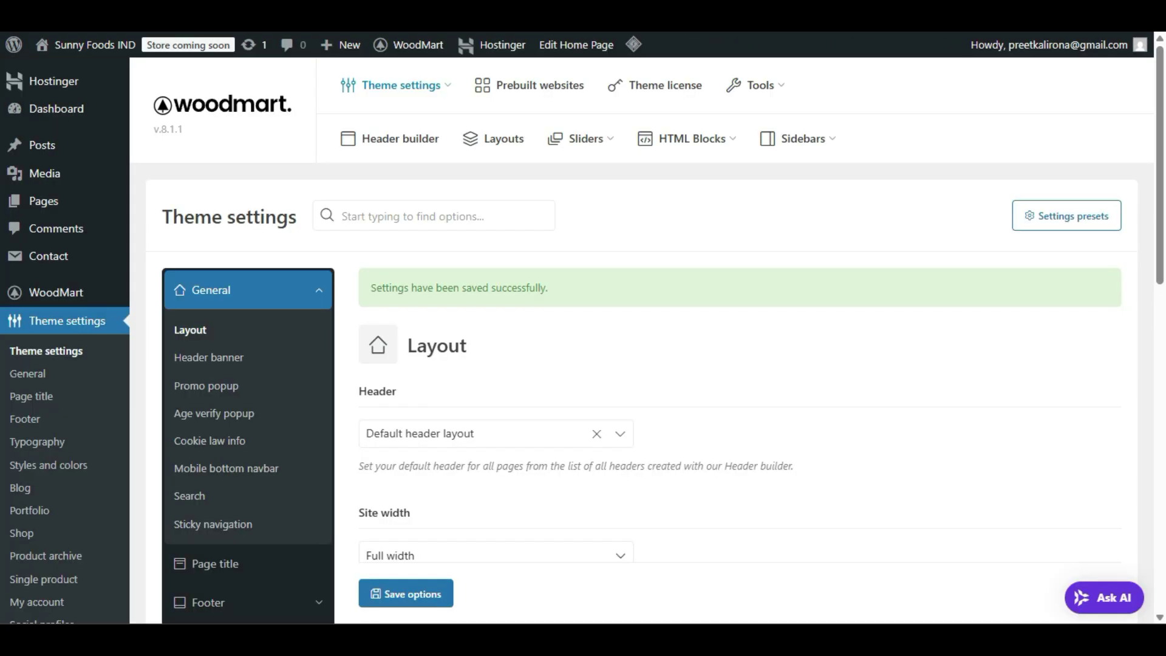
- Choose Header Food Overlap as the site header in the layout settings
click(463, 446)
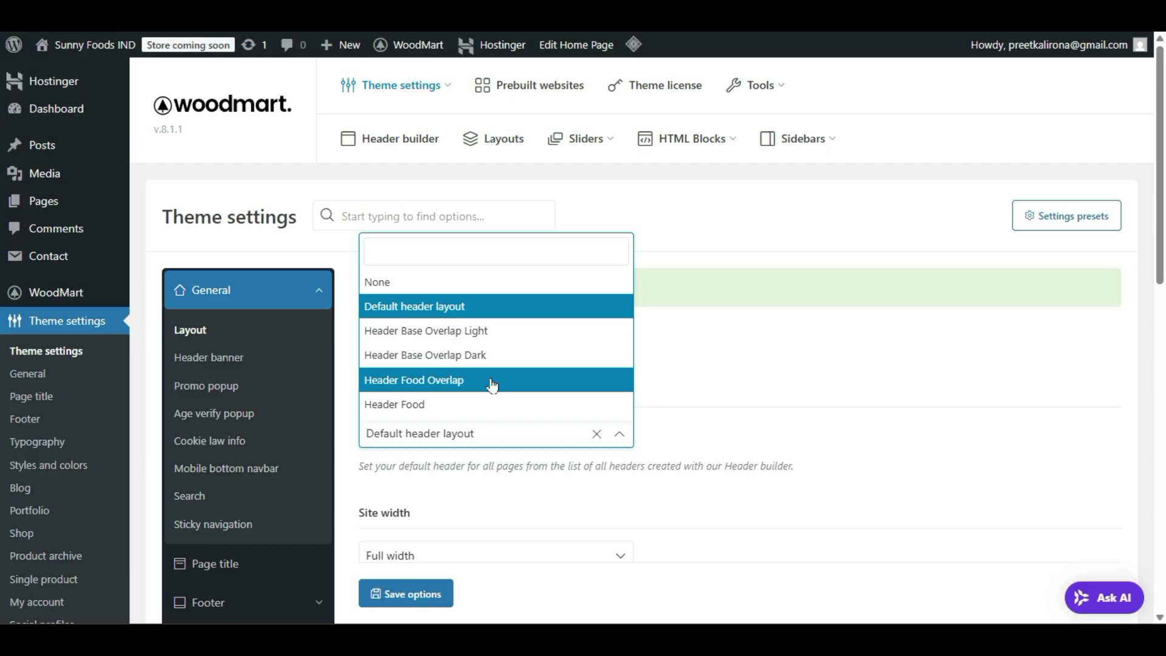
click(447, 379)
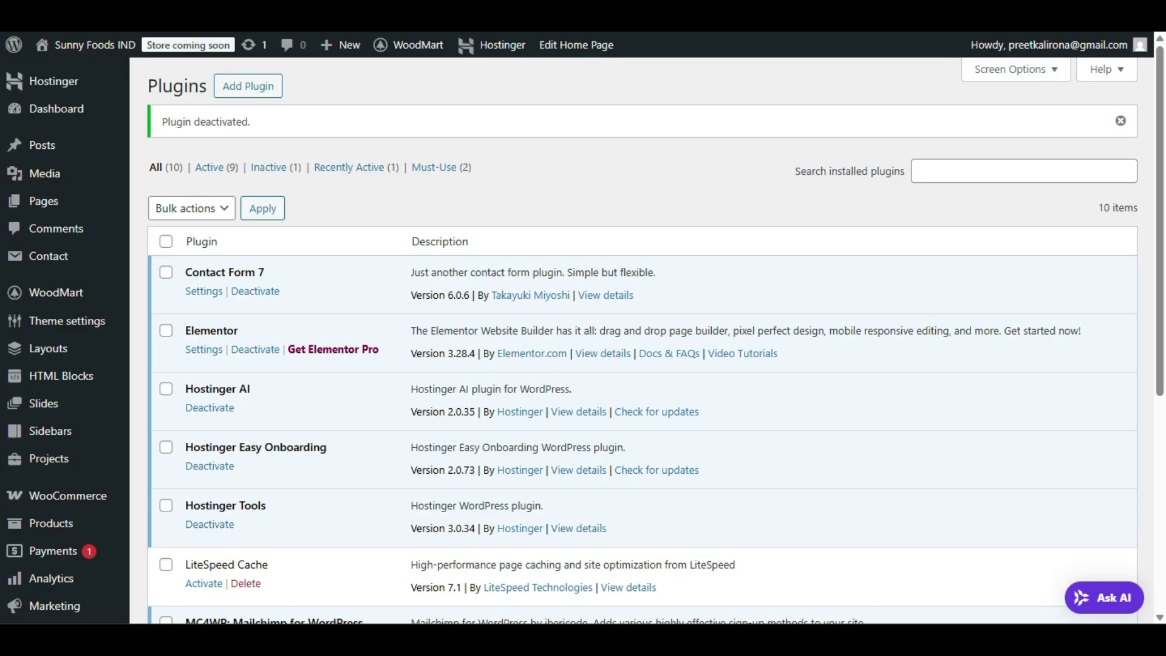
- In the header builder, edit Header Base Overlap Light so the logo is in the main header's middle column and the main menu in its left column
mouse_move(81, 297)
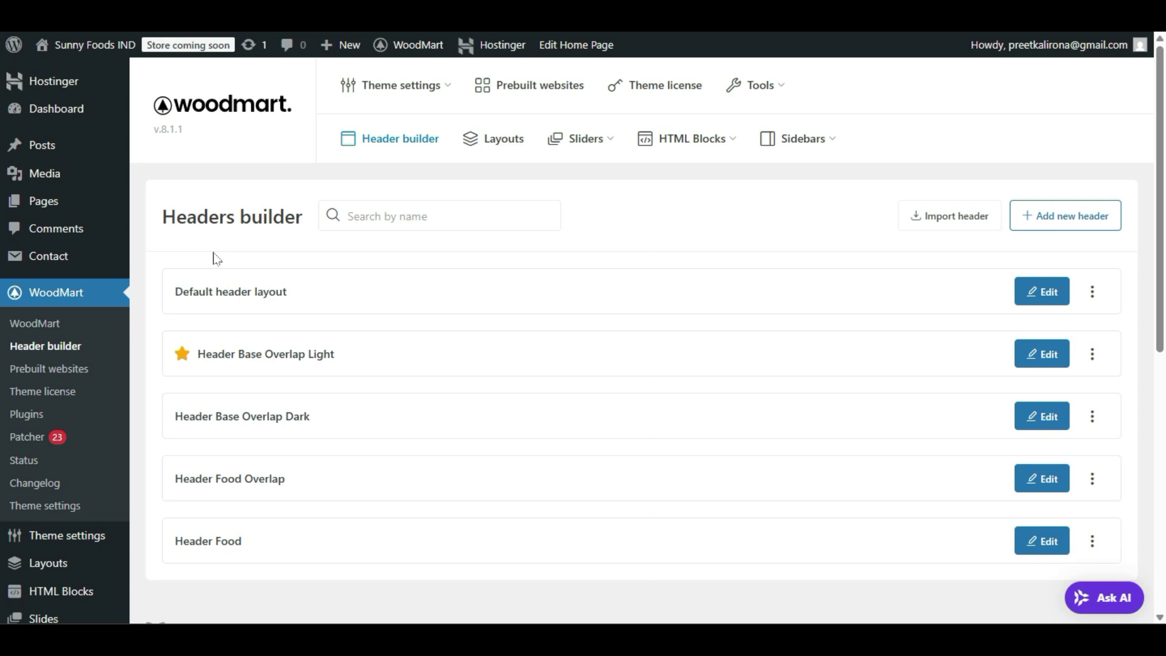
scroll(216, 258, down, 1)
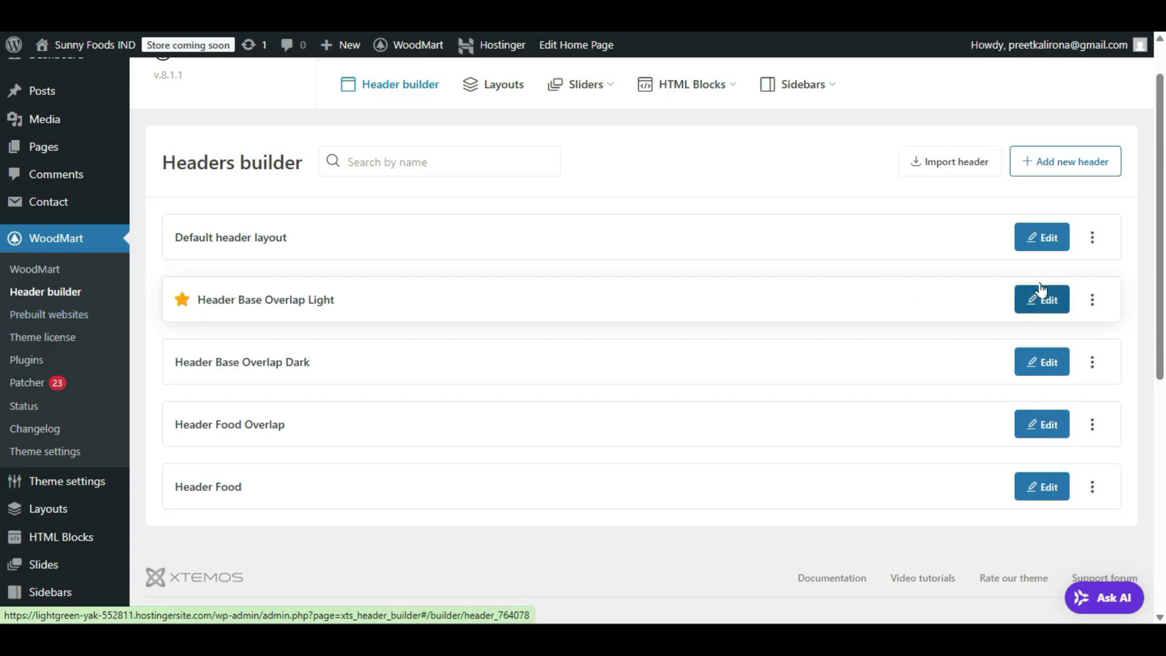
click(1055, 295)
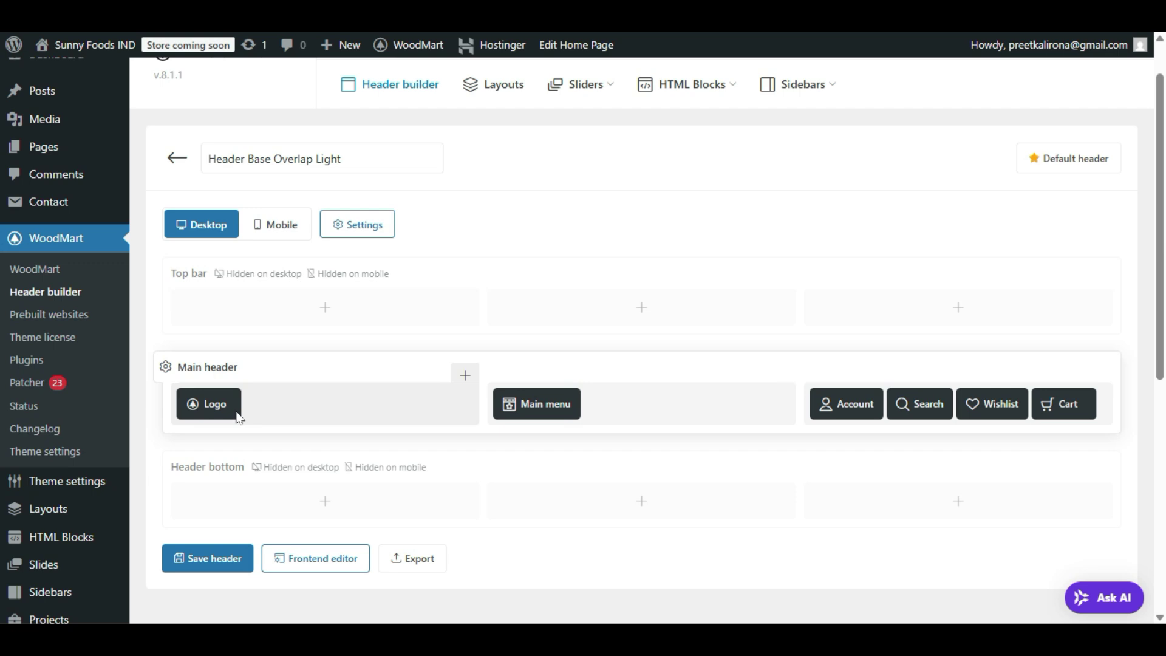
drag(209, 409, 654, 415)
drag(555, 404, 371, 408)
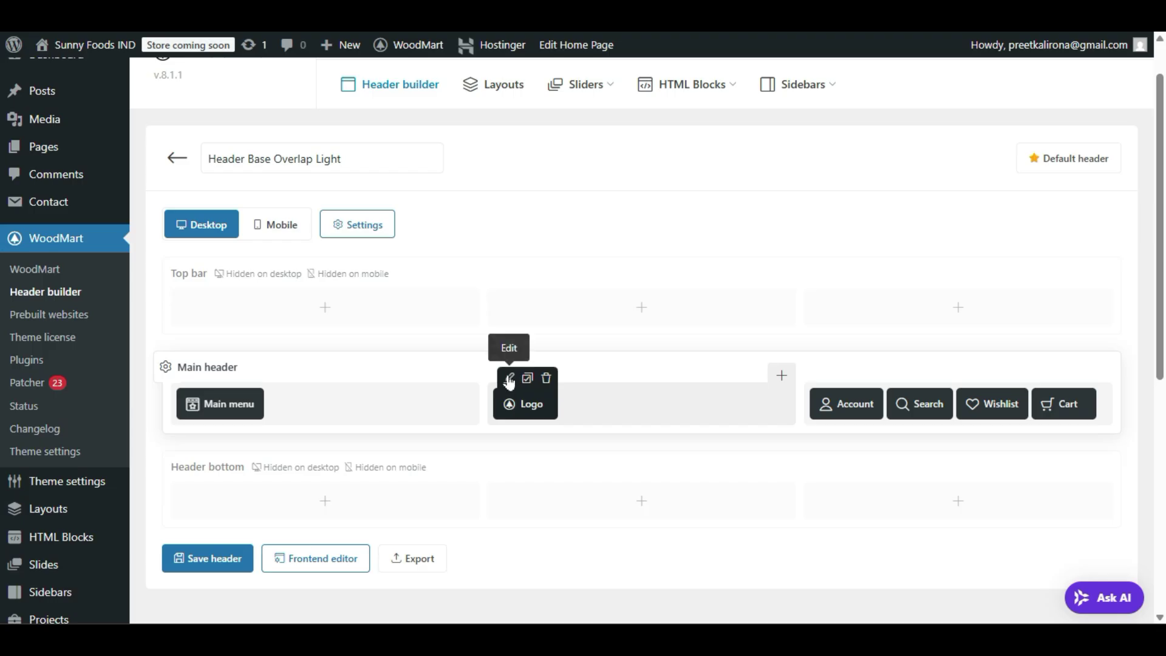
- Replace the header's logo image with the uploaded file preet-web-tips.png, then save the logo settings and the header
click(509, 380)
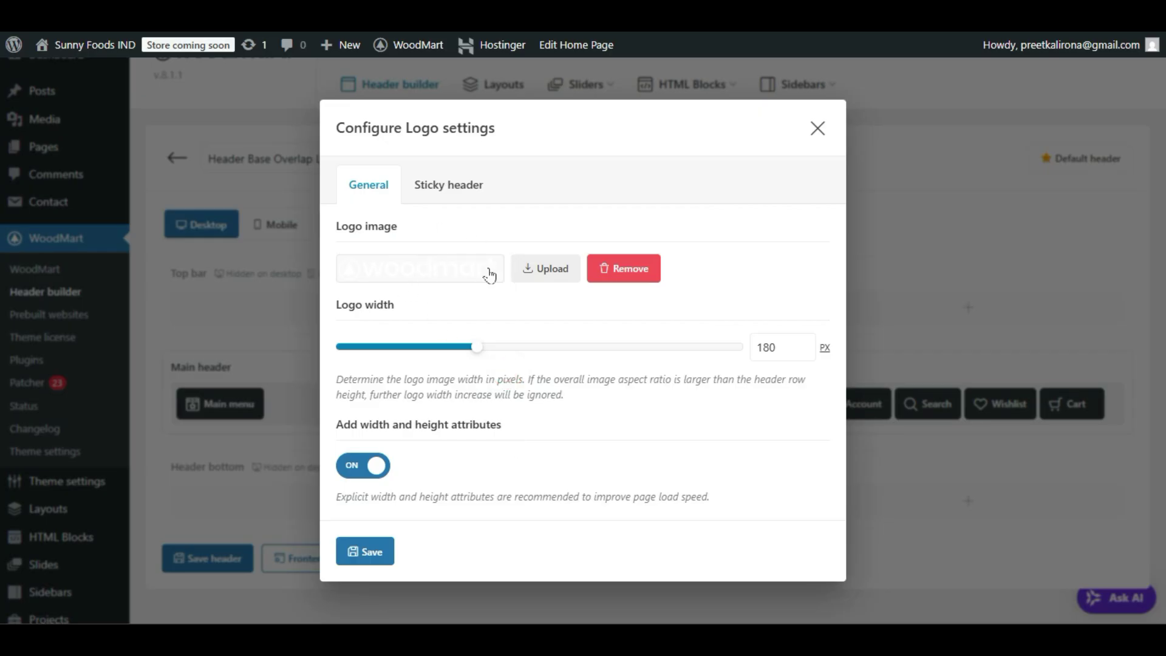
click(623, 265)
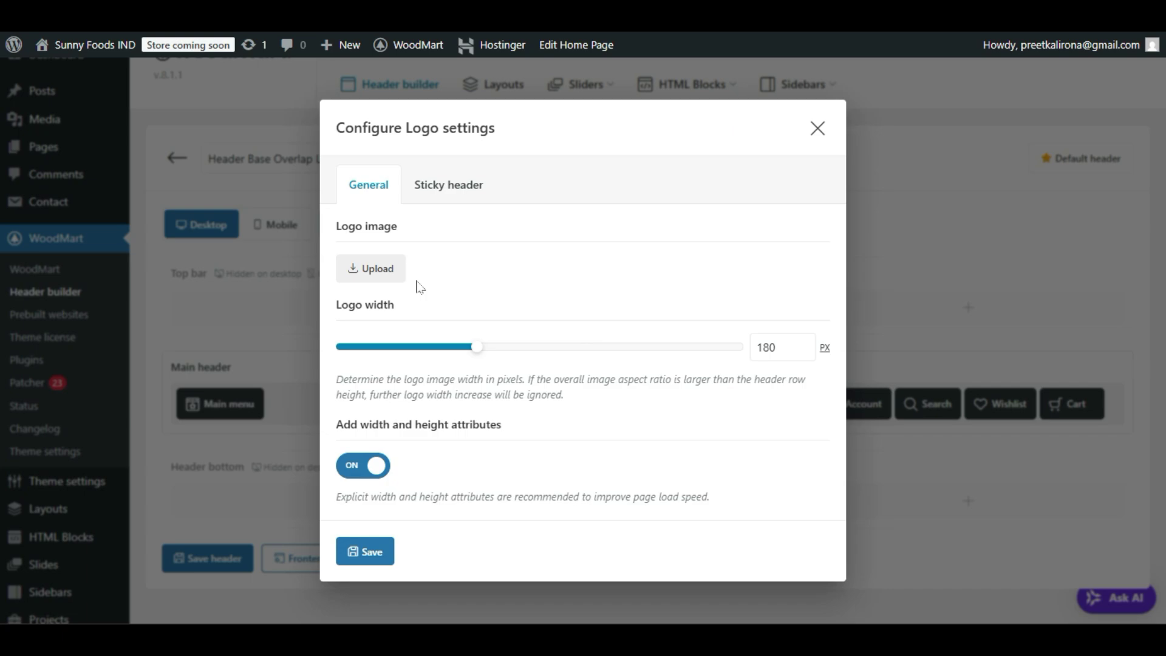
click(383, 271)
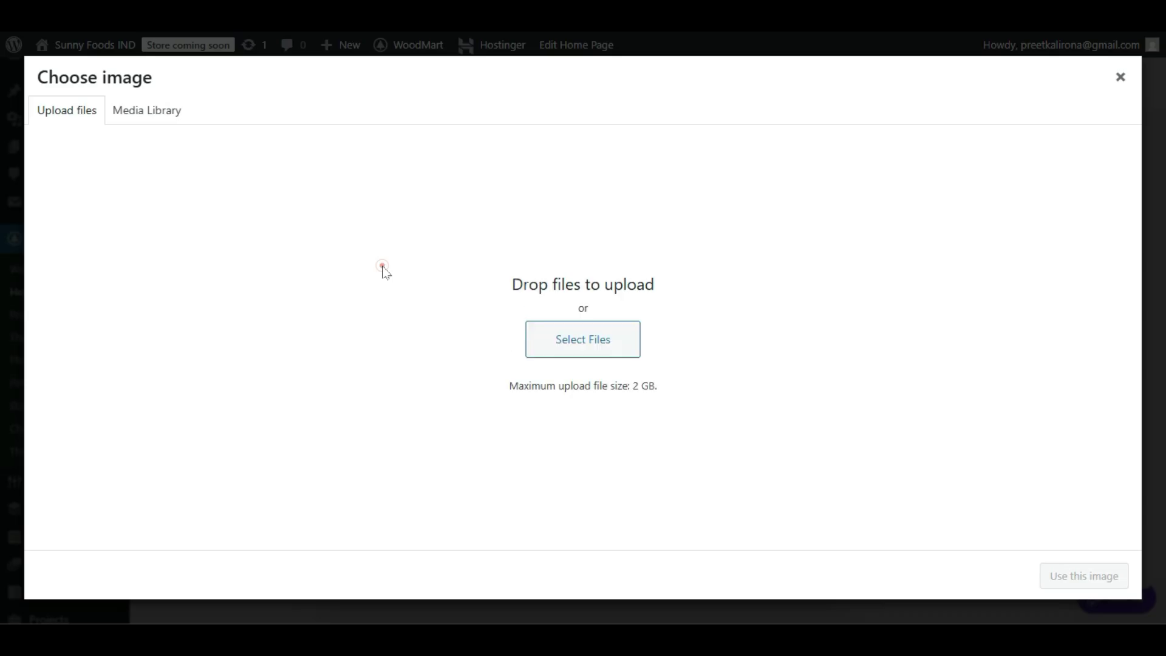
click(167, 105)
click(91, 105)
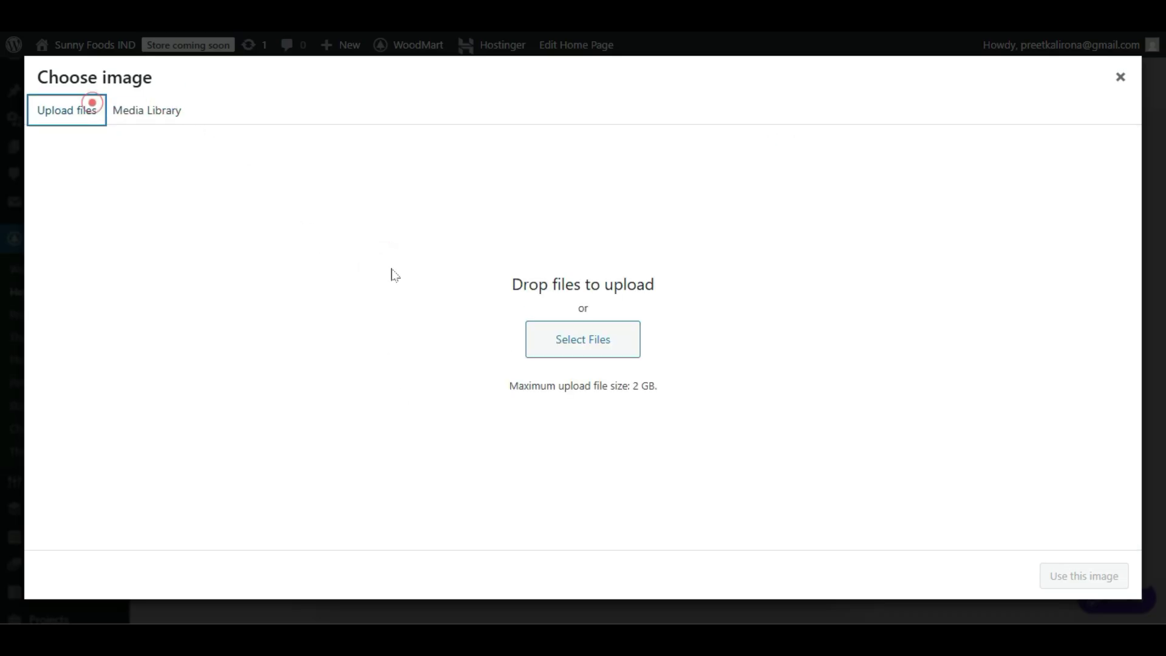
click(606, 346)
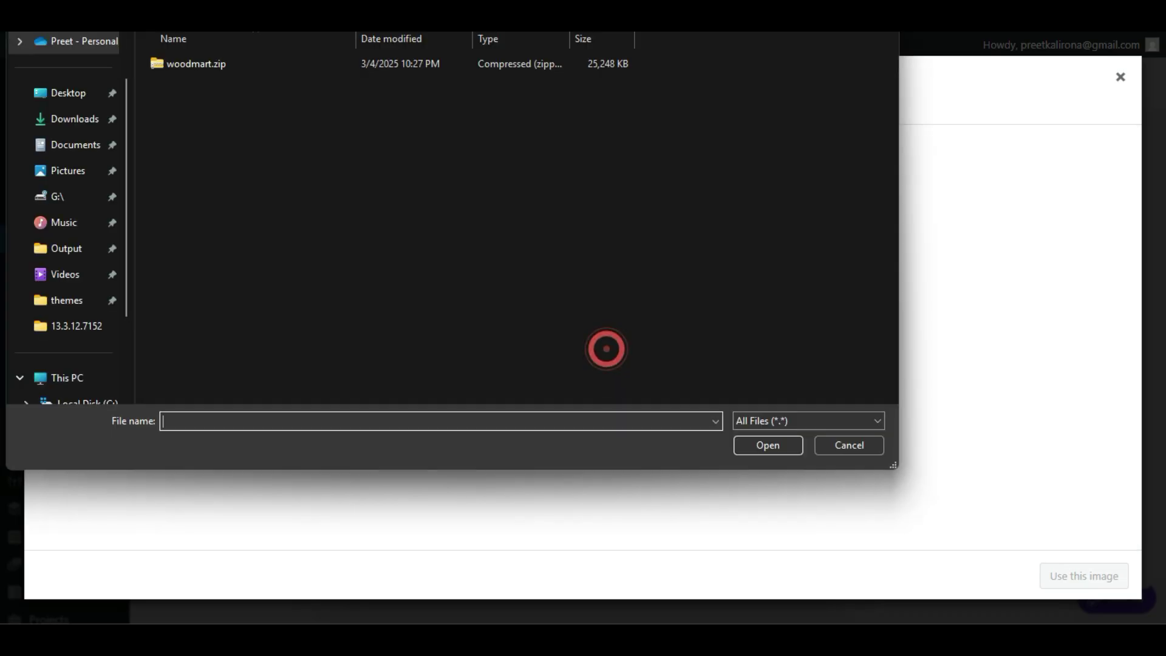
click(85, 123)
double_click(191, 121)
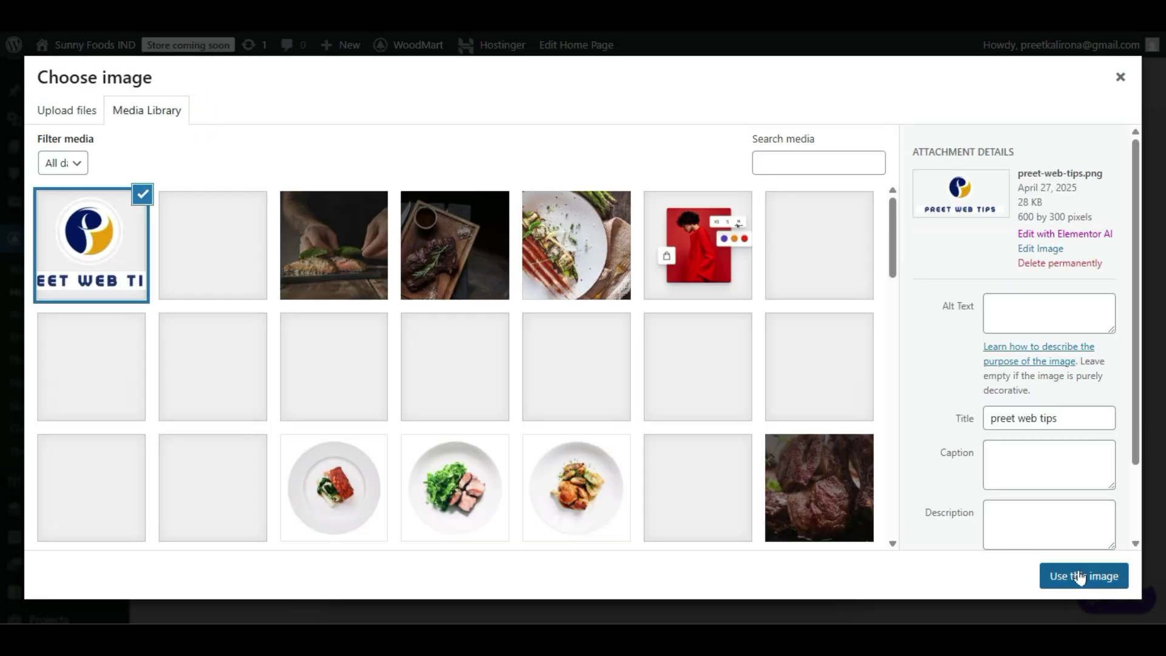
click(1081, 577)
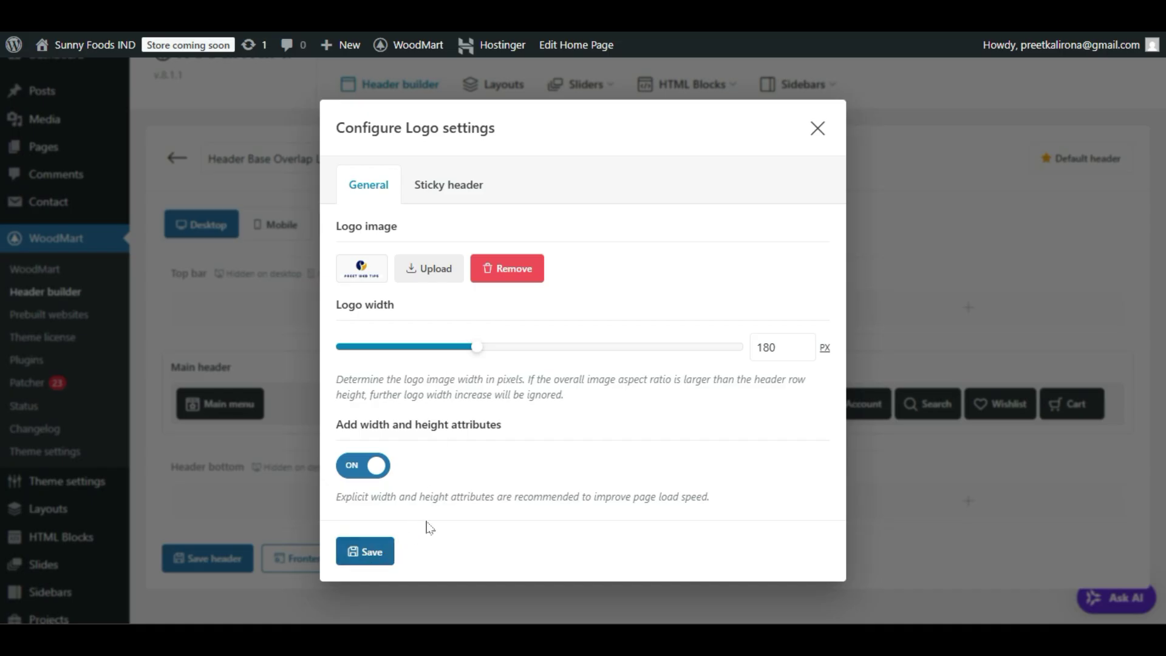
click(380, 548)
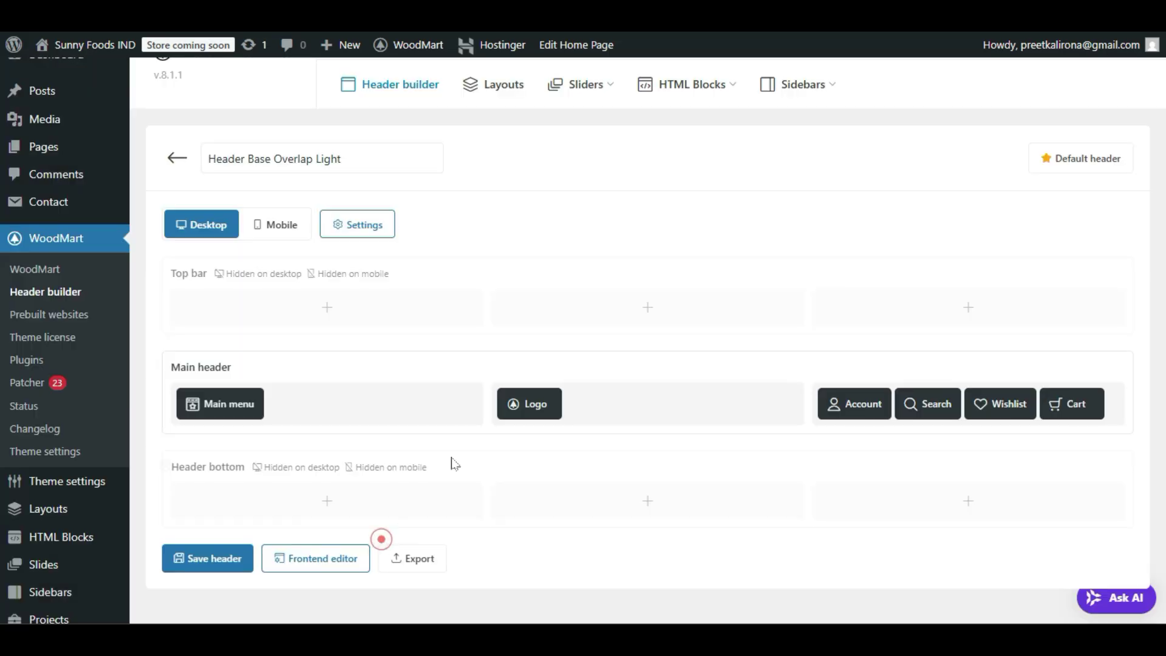
click(237, 556)
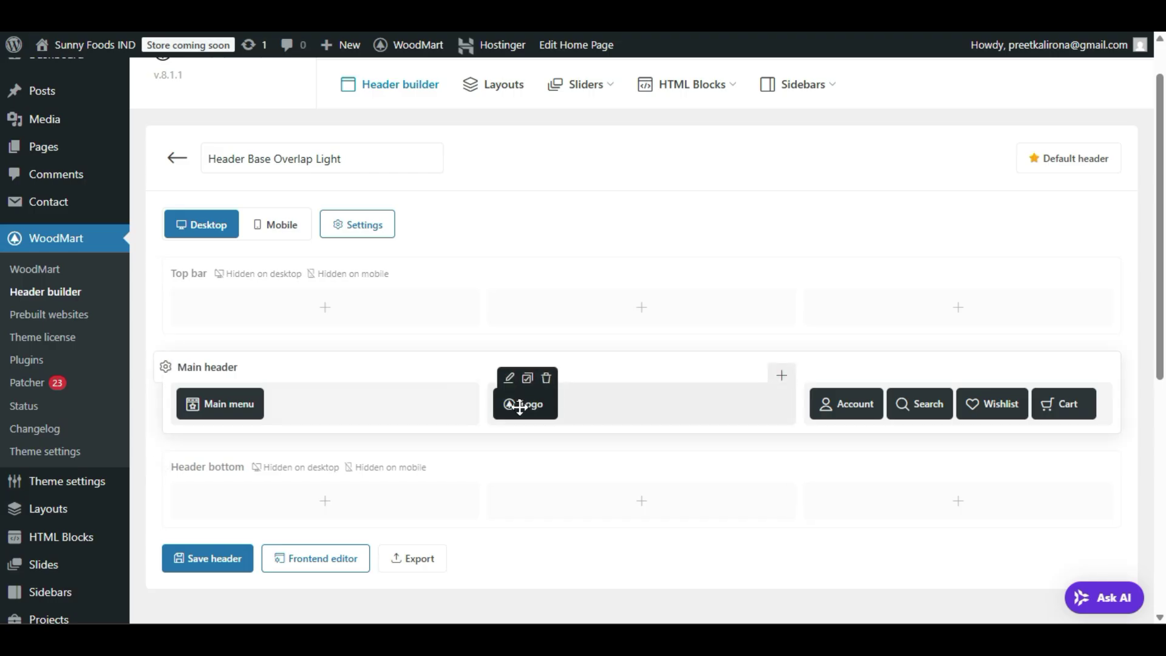
- Set the header logo's width to 153 px, save the header and check the result on the home page
click(508, 378)
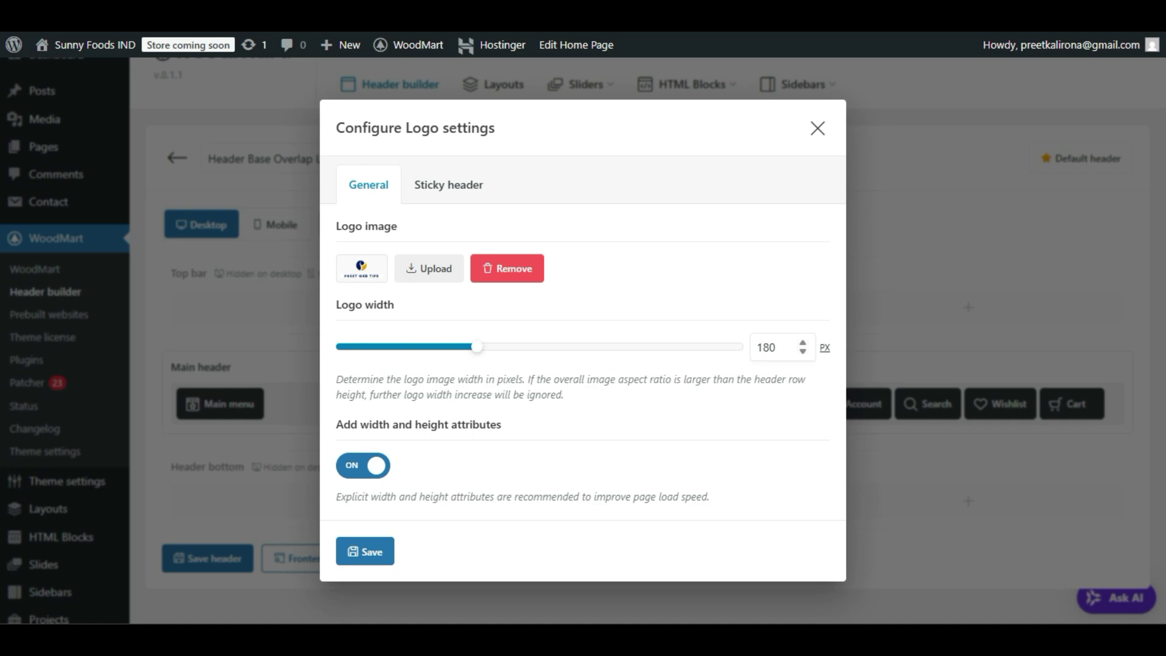
double_click(771, 346)
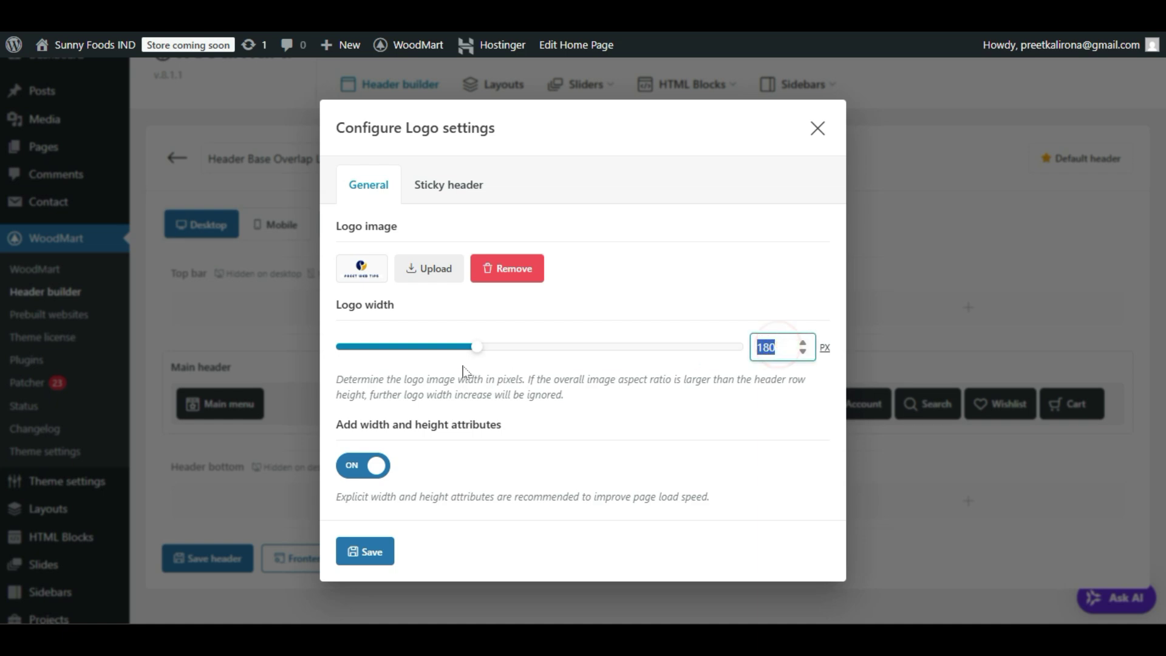
drag(481, 352, 458, 360)
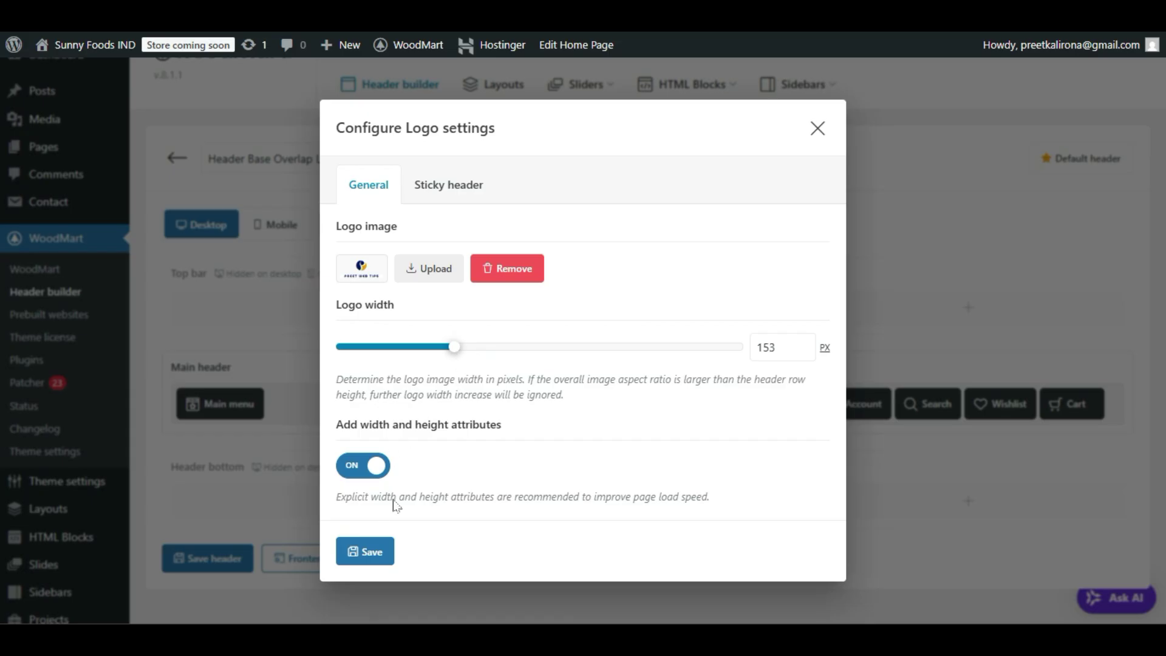
click(356, 550)
click(225, 553)
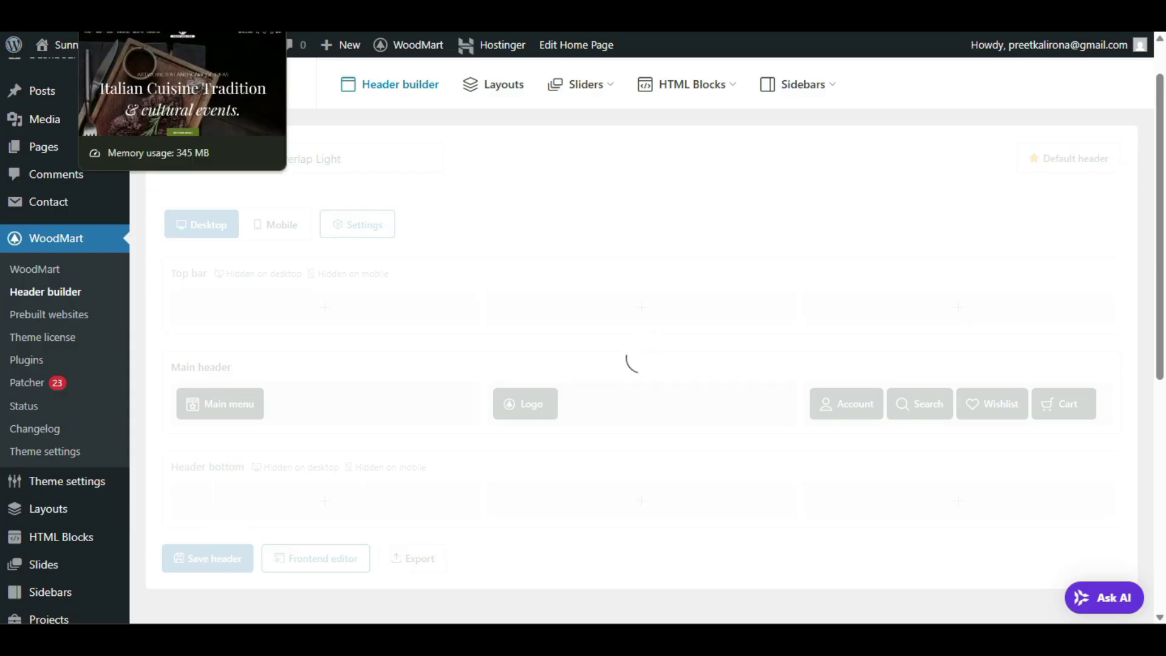
click(146, 13)
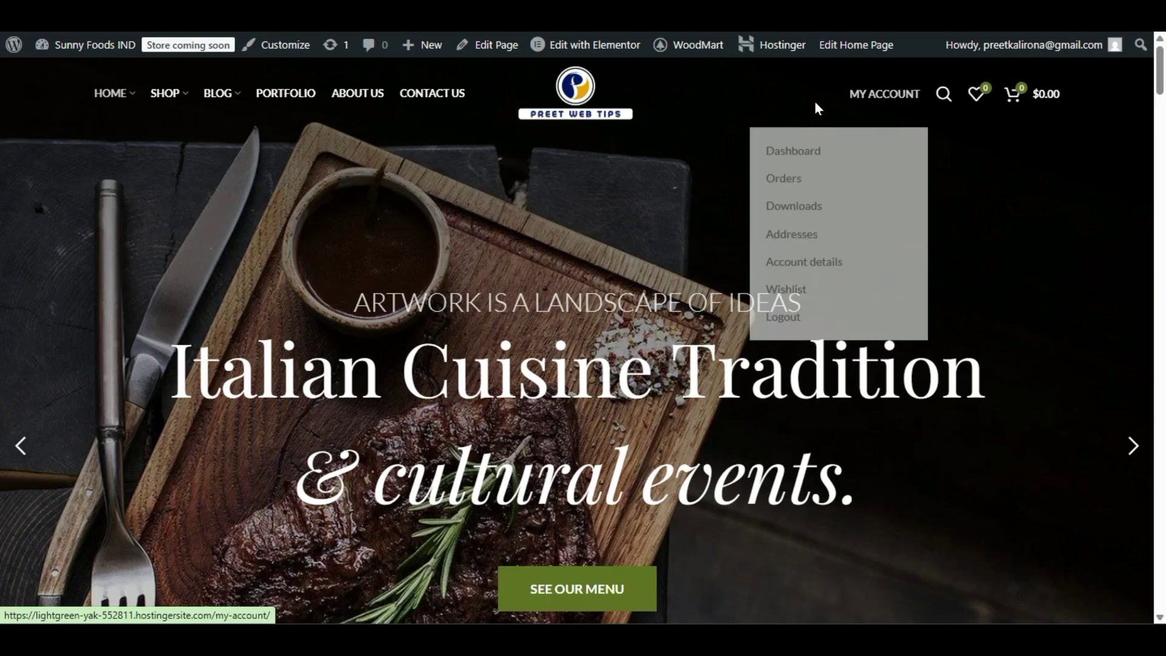
scroll(253, 216, down, 7)
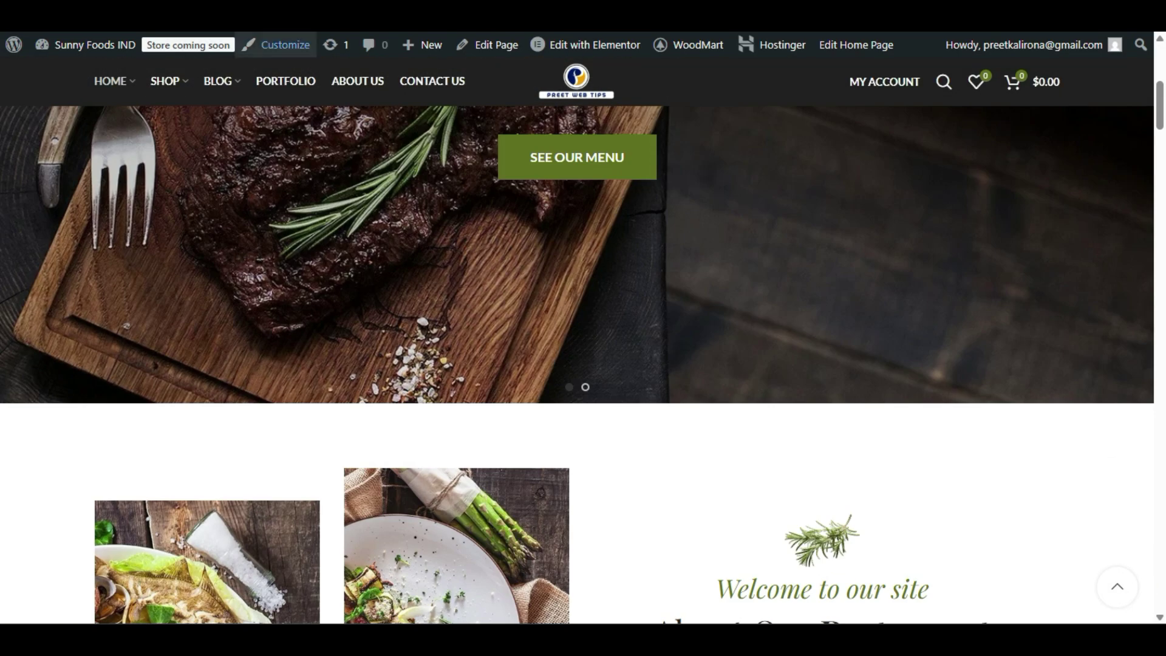
- Check how the header with the new logo looks over the home page's hero and About Our Restaurant sections
scroll(334, 197, up, 3)
scroll(685, 200, down, 7)
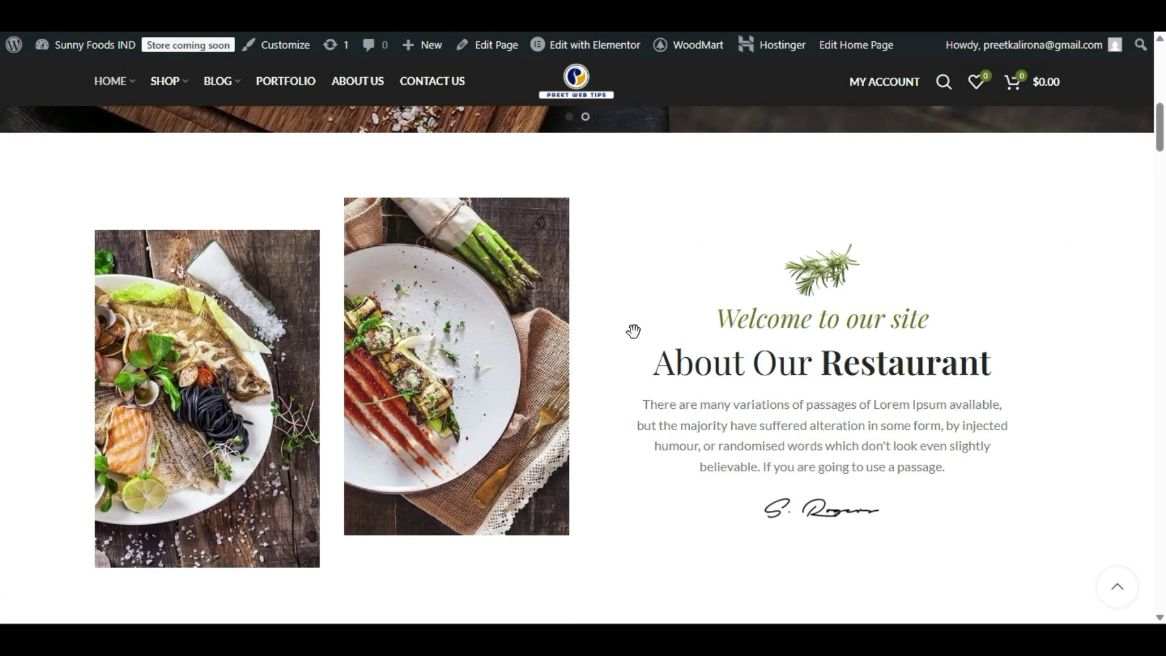
scroll(1056, 356, down, 7)
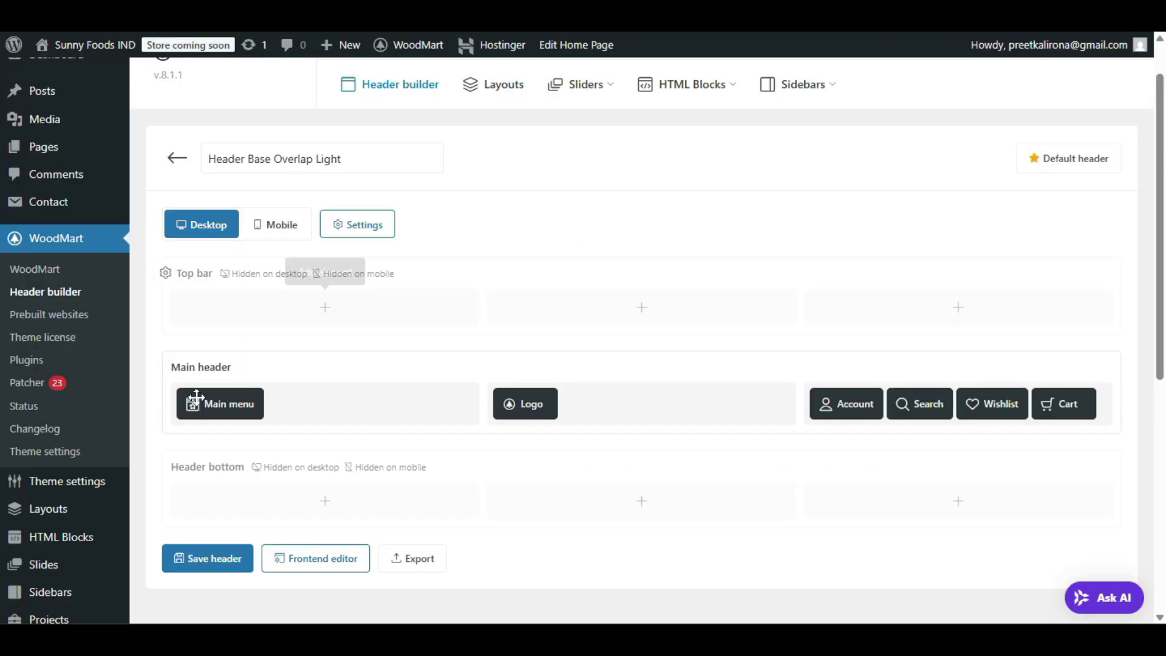
- Review which menus can be assigned to the Main menu element in the header builder, and close its settings without choosing one
mouse_move(232, 405)
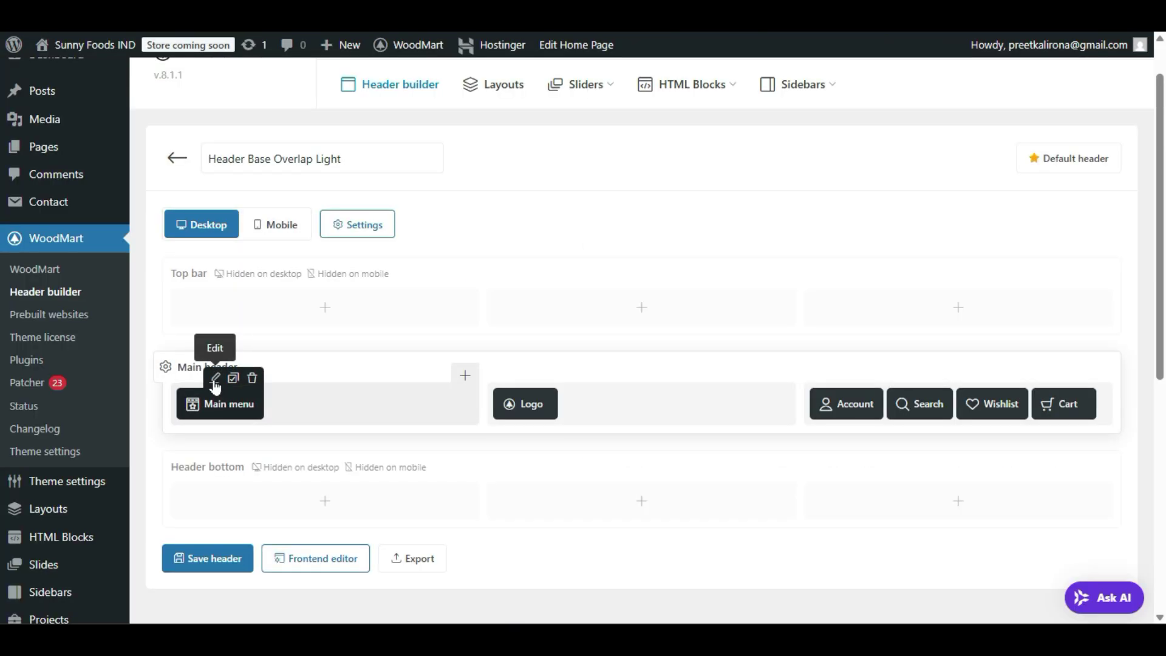
mouse_move(518, 405)
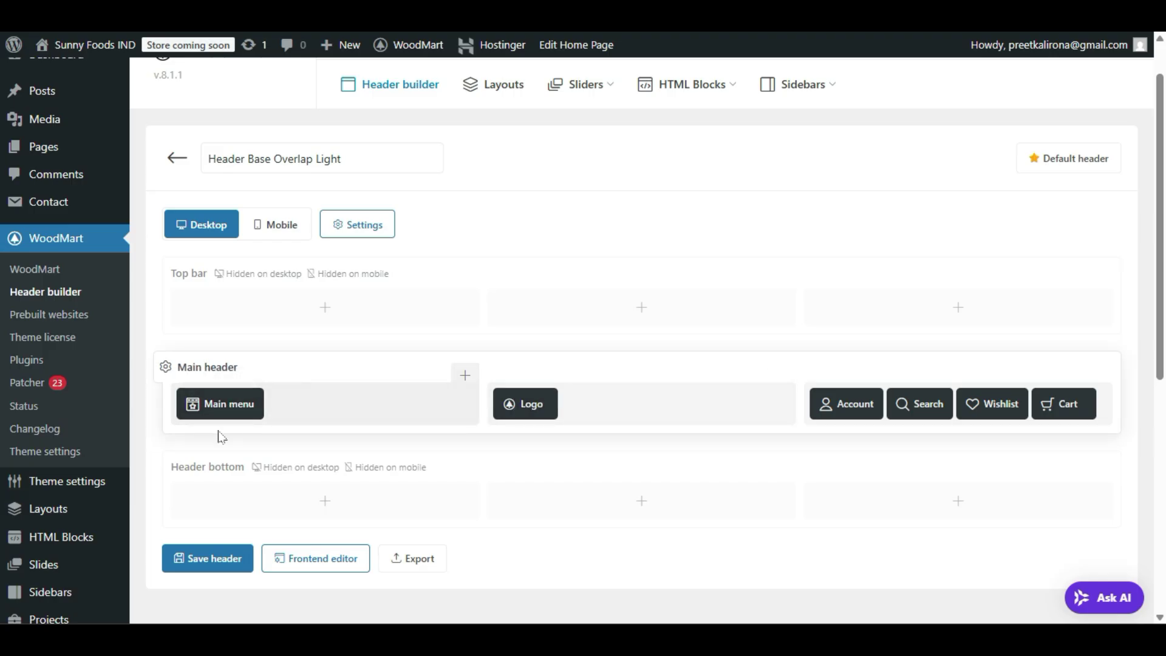
click(216, 379)
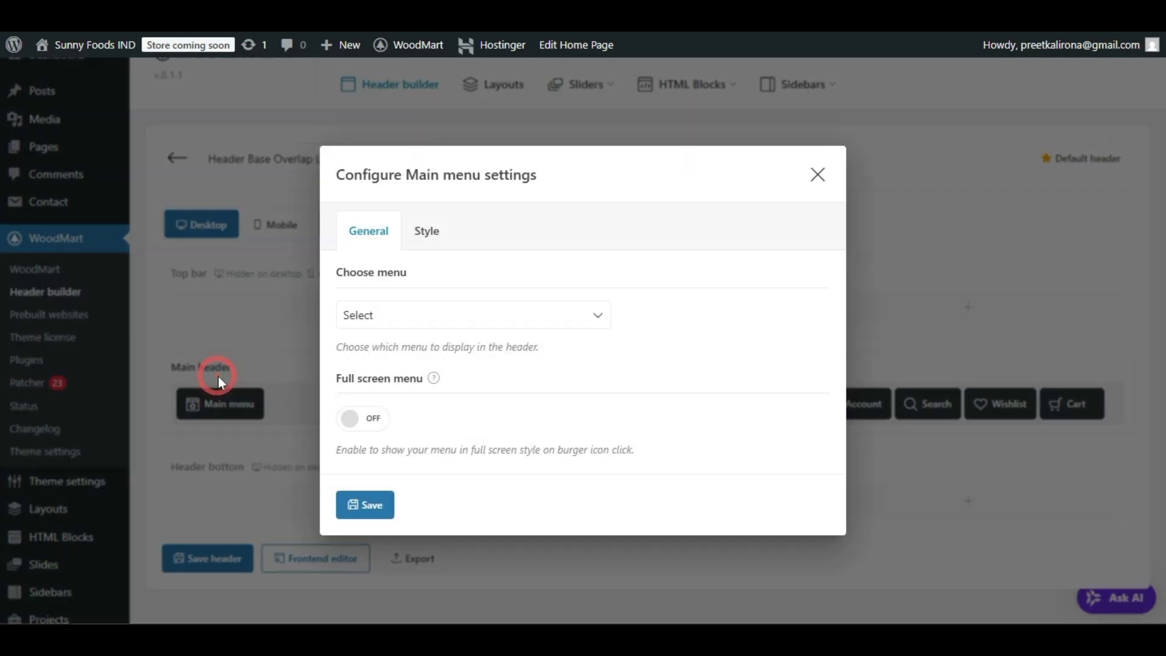
click(394, 314)
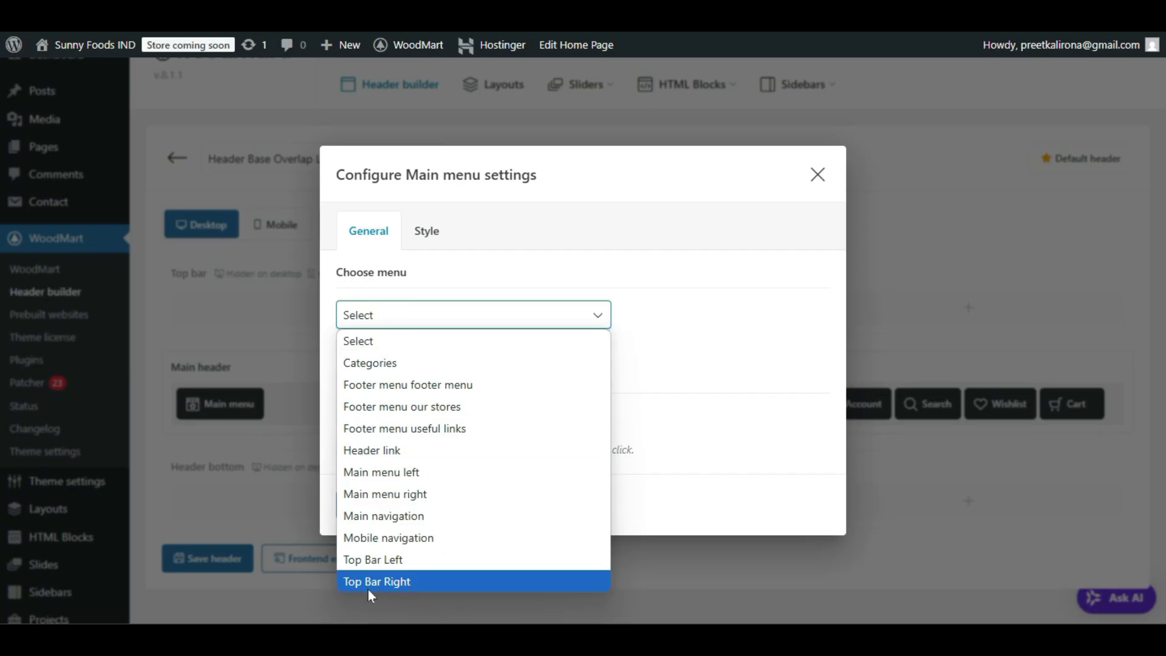
click(451, 269)
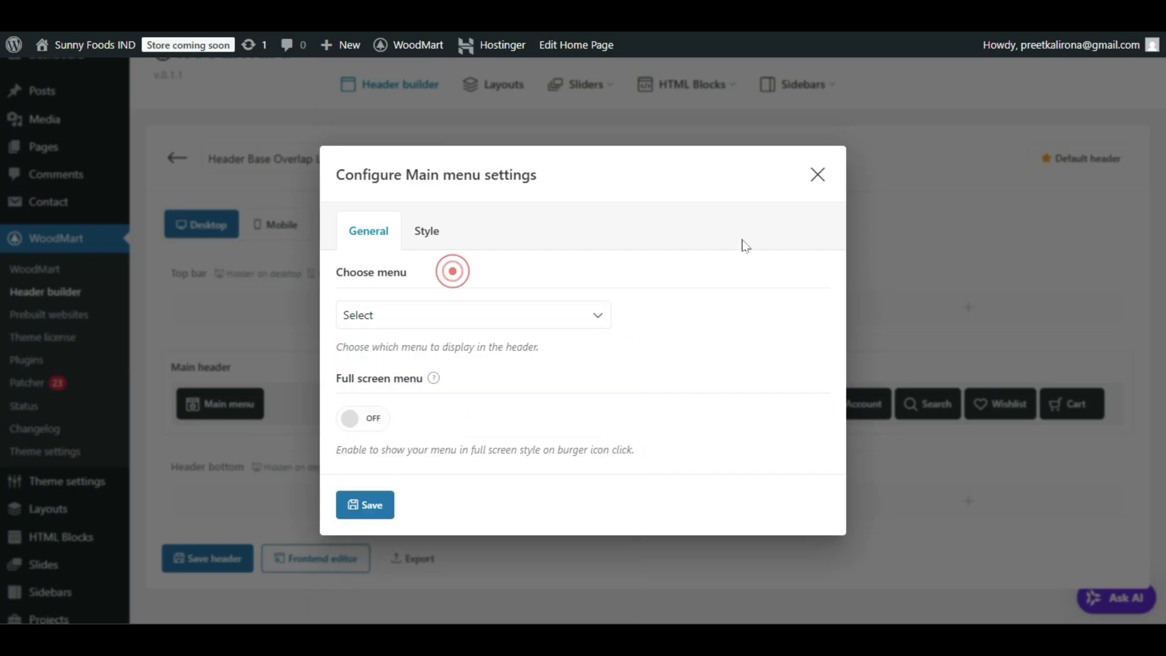
click(817, 182)
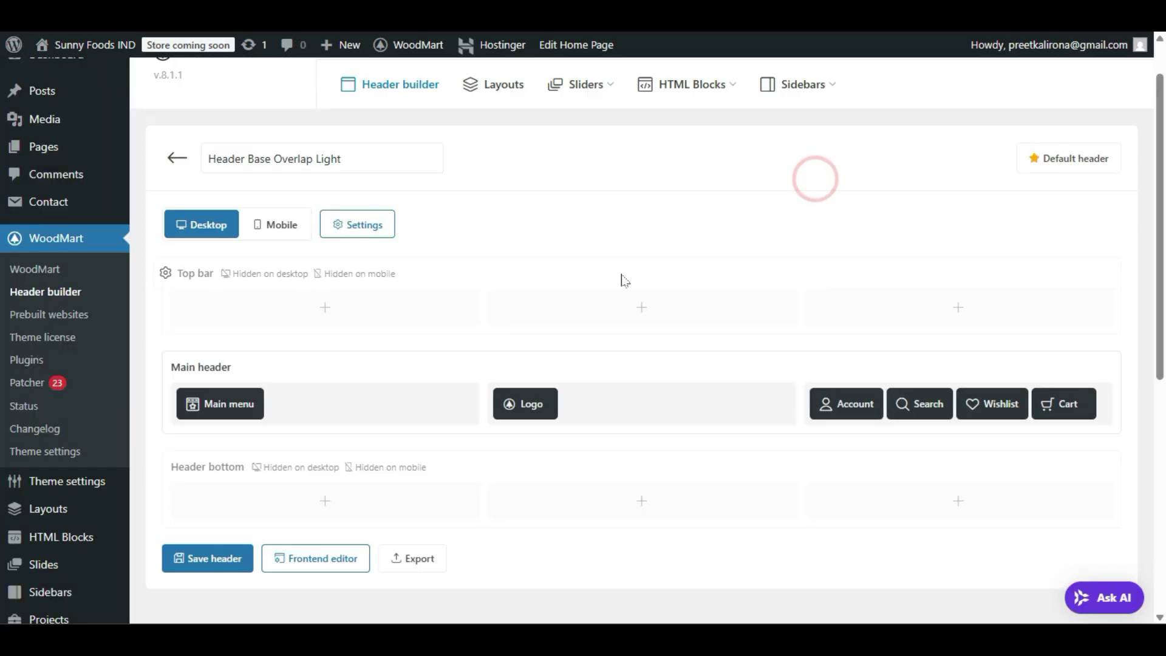
- Open the list of all site pages in a new tab and review it, including the Home Food front page
scroll(624, 279, up, 1)
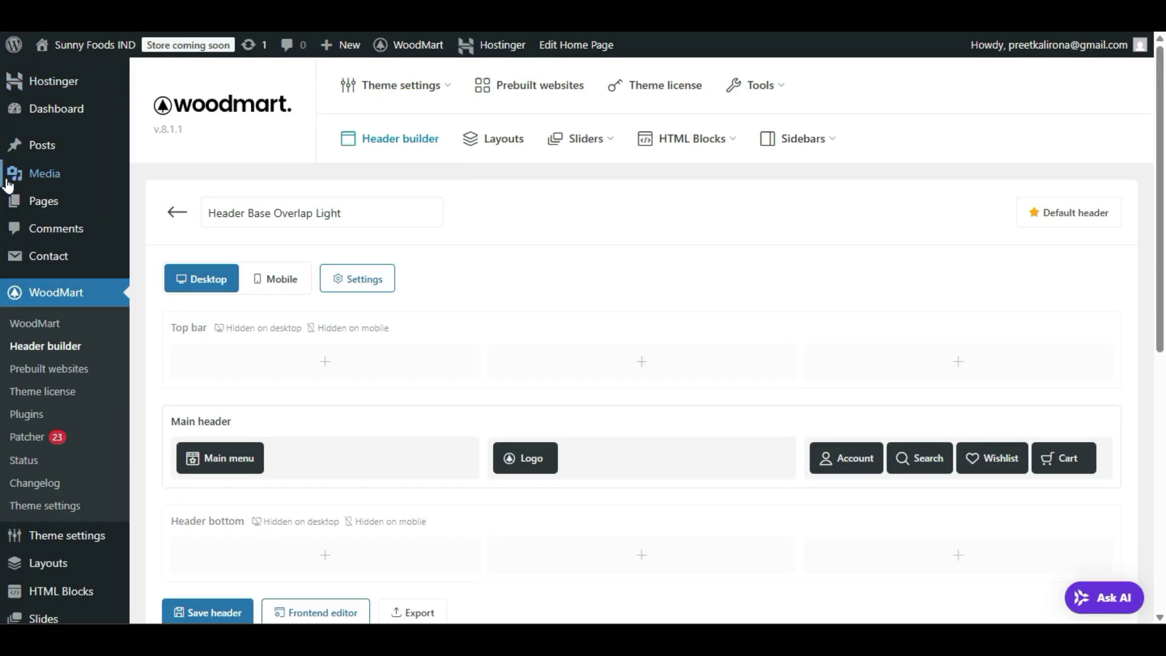
mouse_move(63, 203)
right_click(164, 204)
click(192, 220)
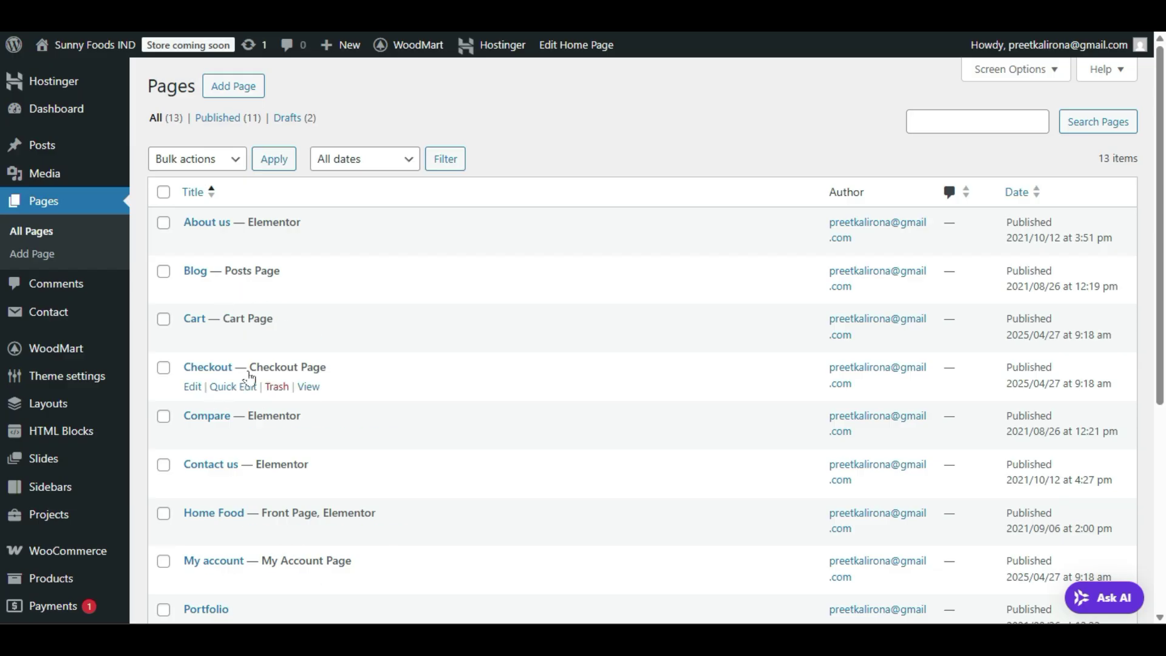
scroll(320, 195, down, 3)
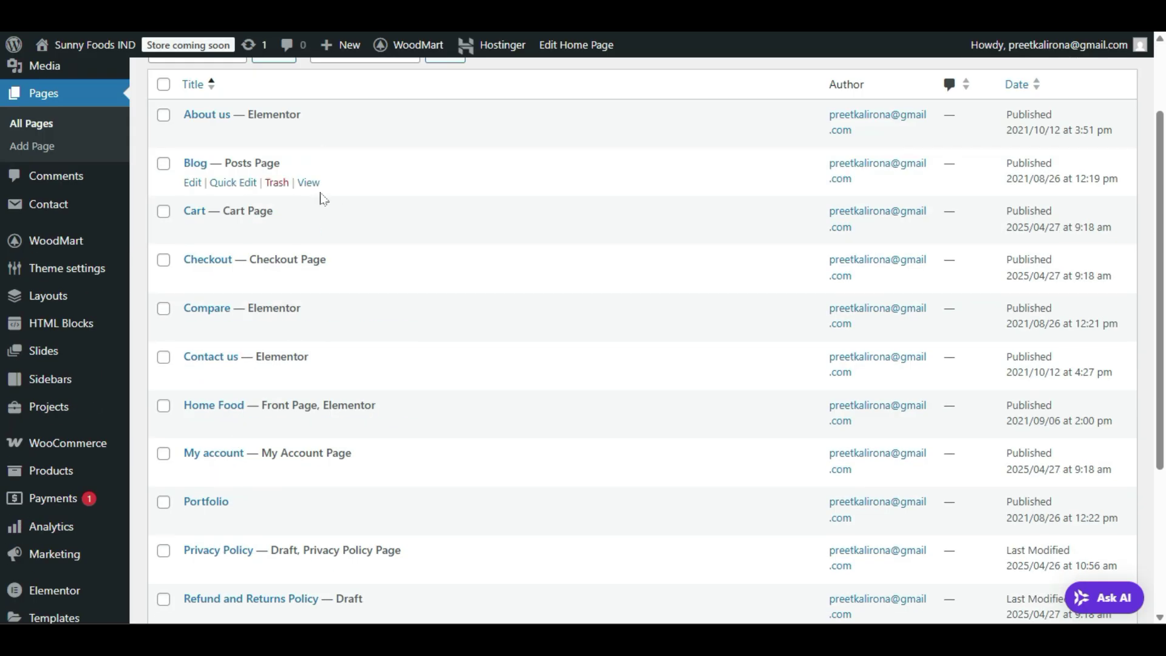
scroll(307, 431, down, 1)
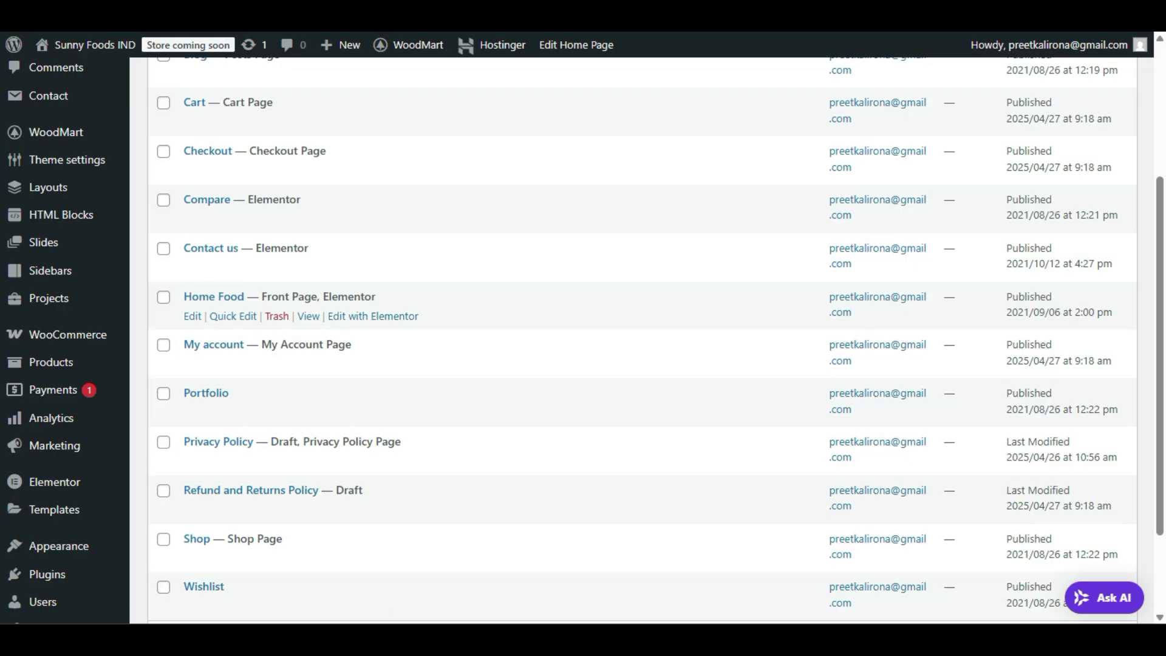
drag(382, 299, 260, 298)
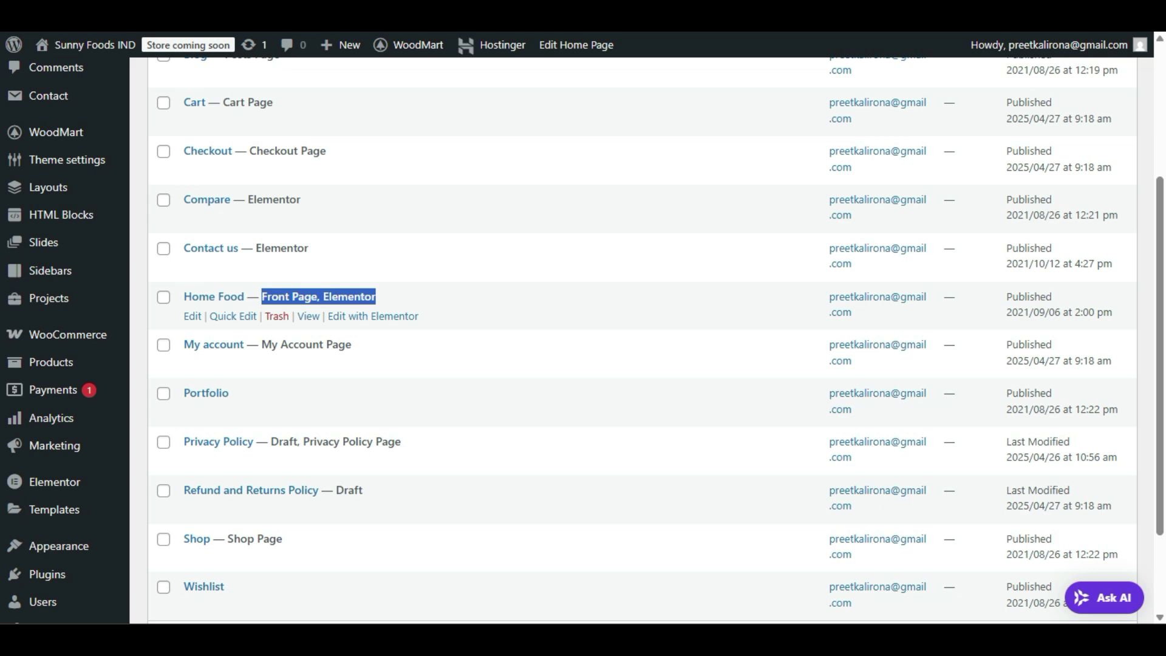
click(294, 298)
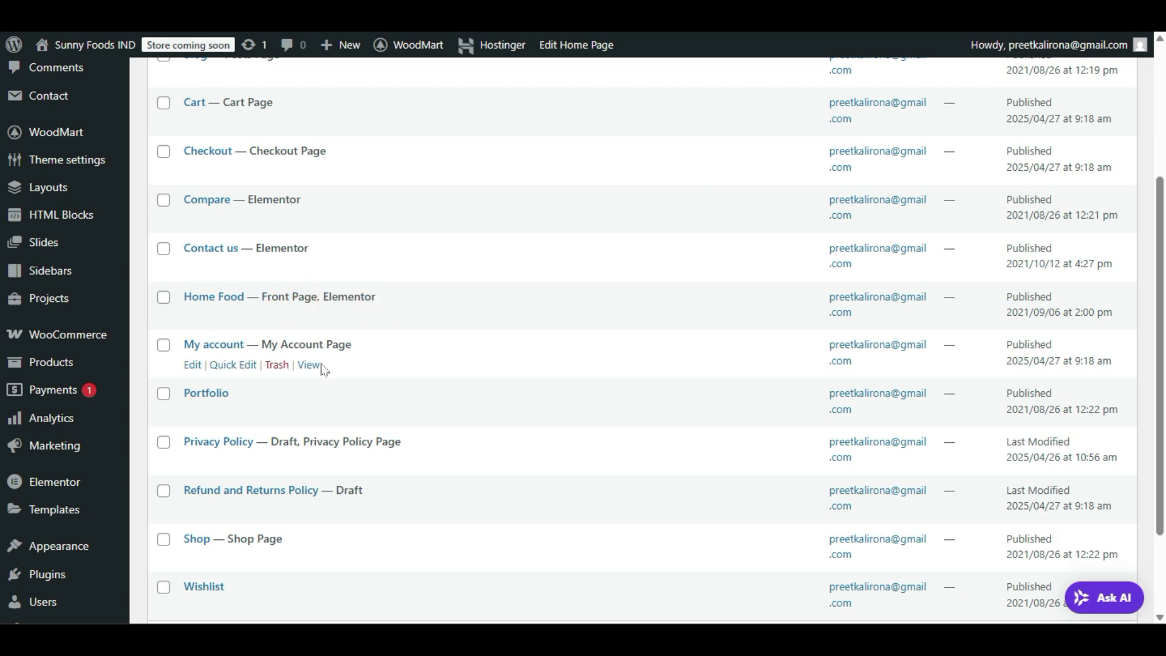
scroll(276, 418, down, 2)
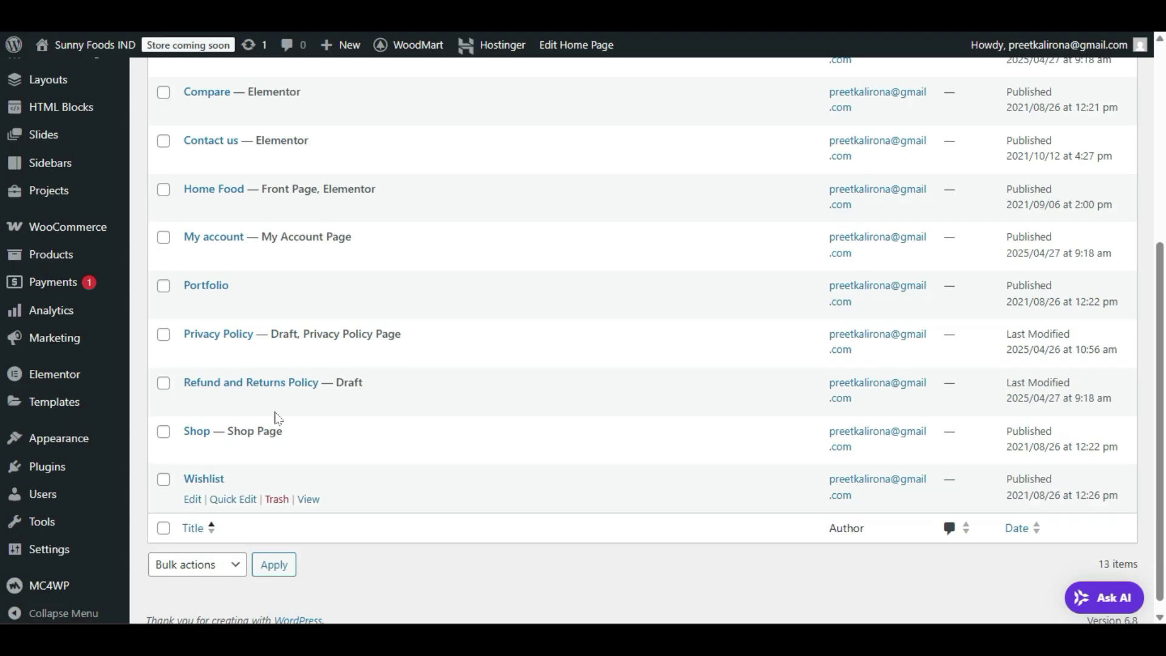
scroll(270, 377, up, 5)
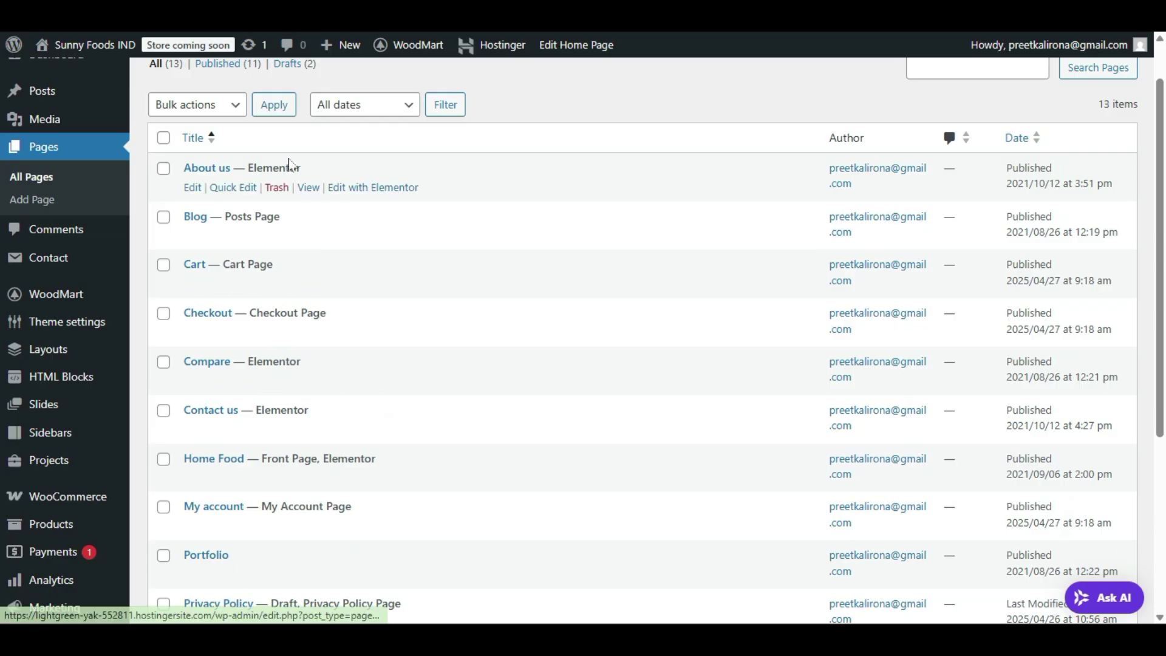
- Return to the store's home page and examine its navigation menus and its sections down to the Our New Offers dinner menu
key(ctrl+Tab)
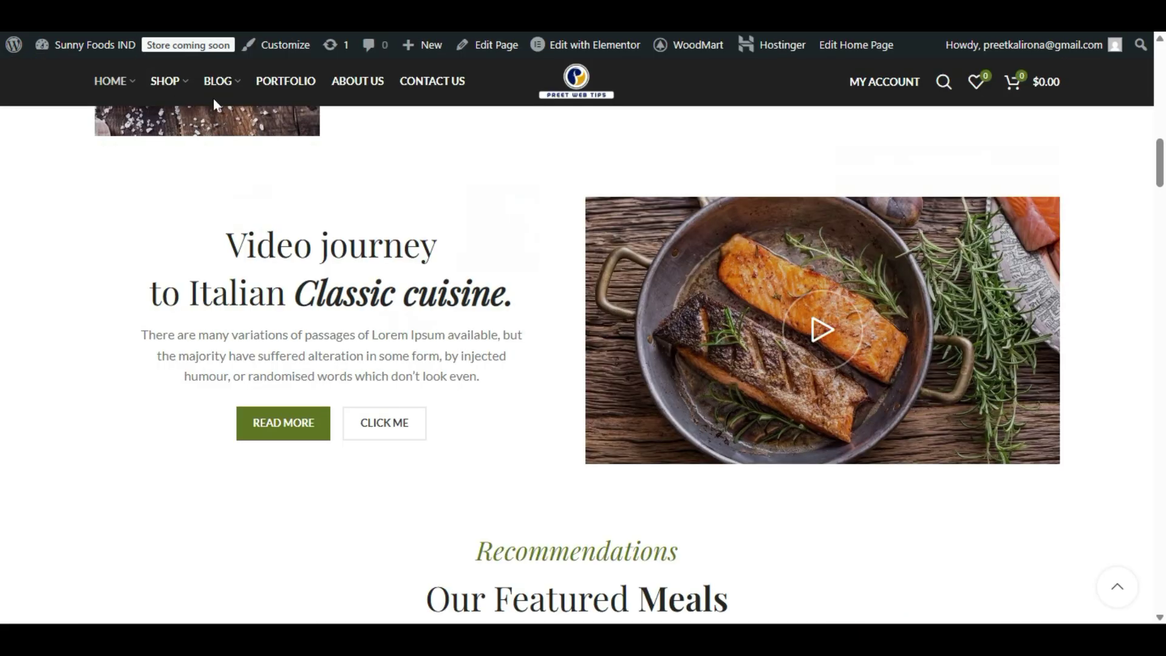
scroll(249, 200, up, 10)
mouse_move(119, 93)
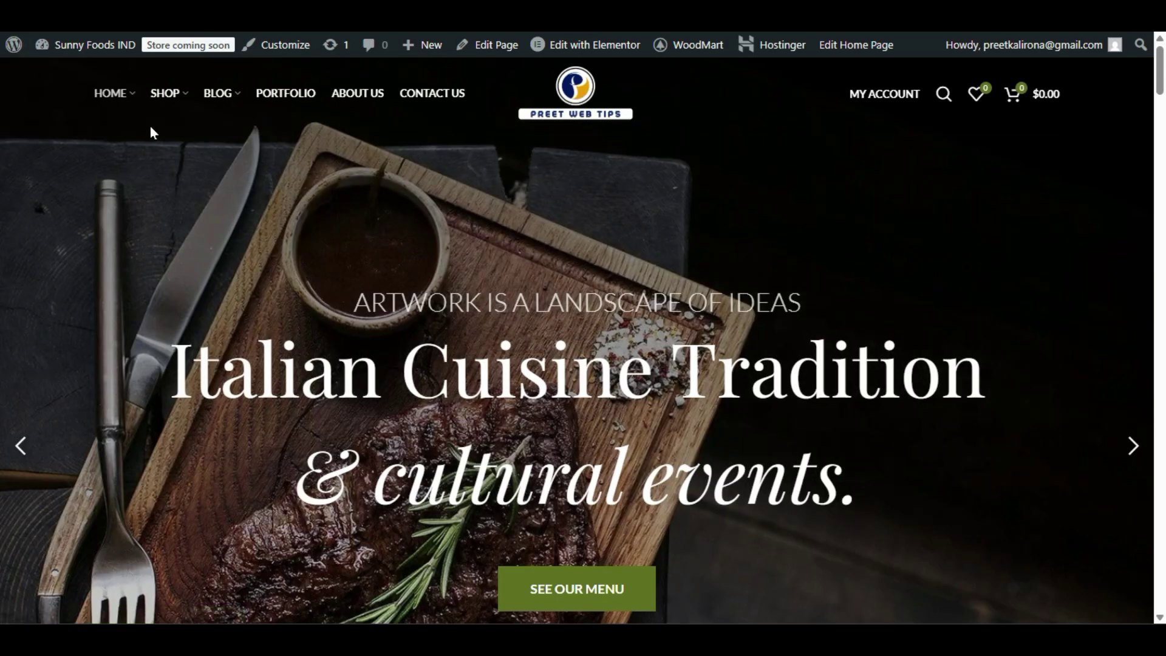
mouse_move(167, 104)
scroll(177, 142, down, 10)
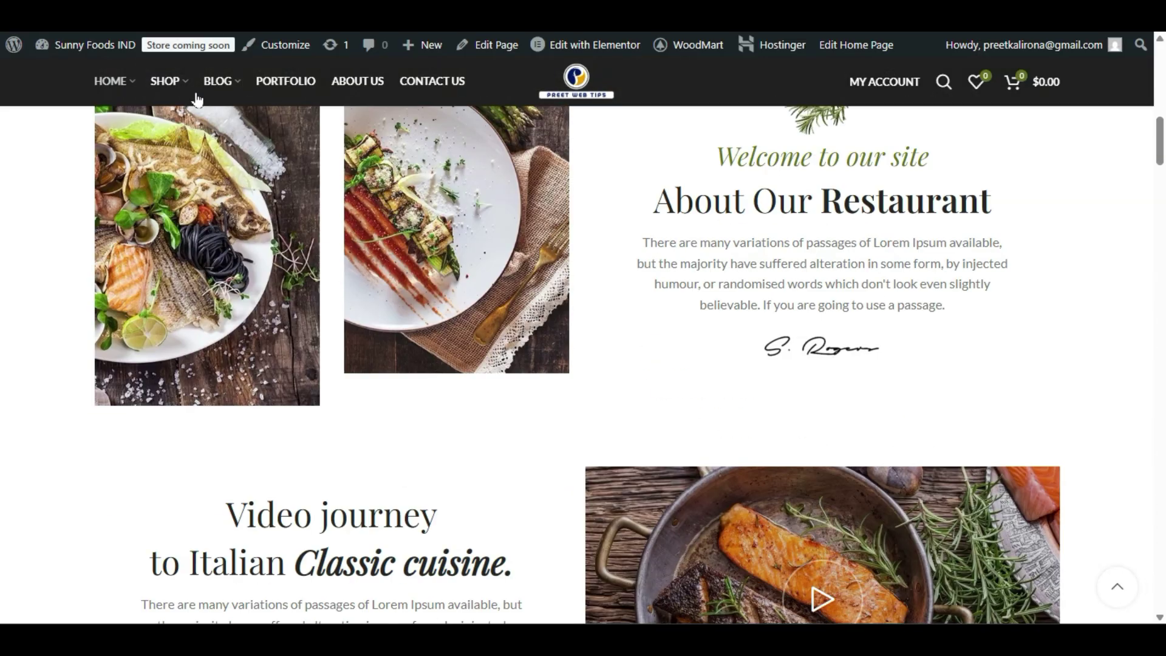
scroll(203, 279, down, 10)
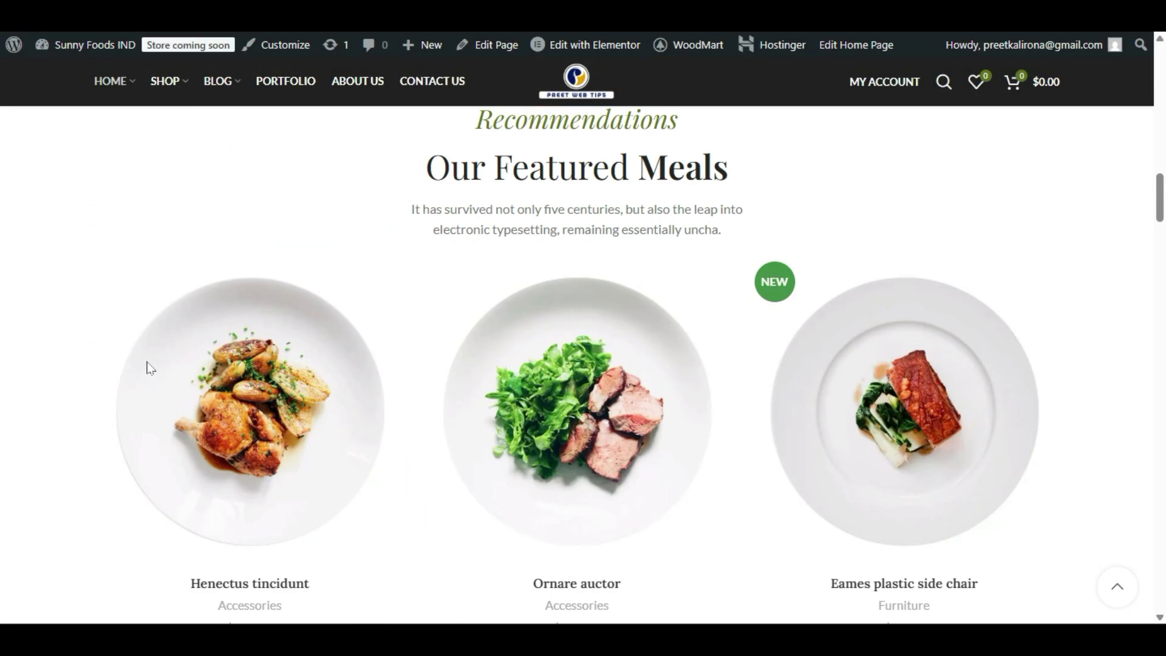
scroll(330, 384, down, 15)
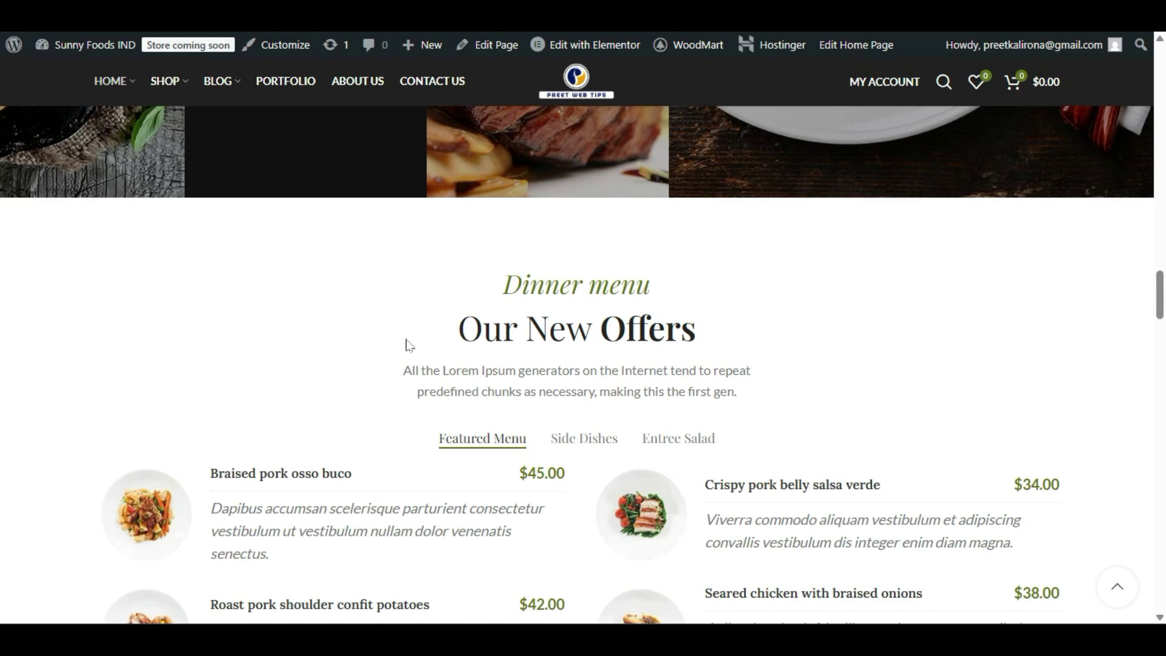
mouse_move(230, 91)
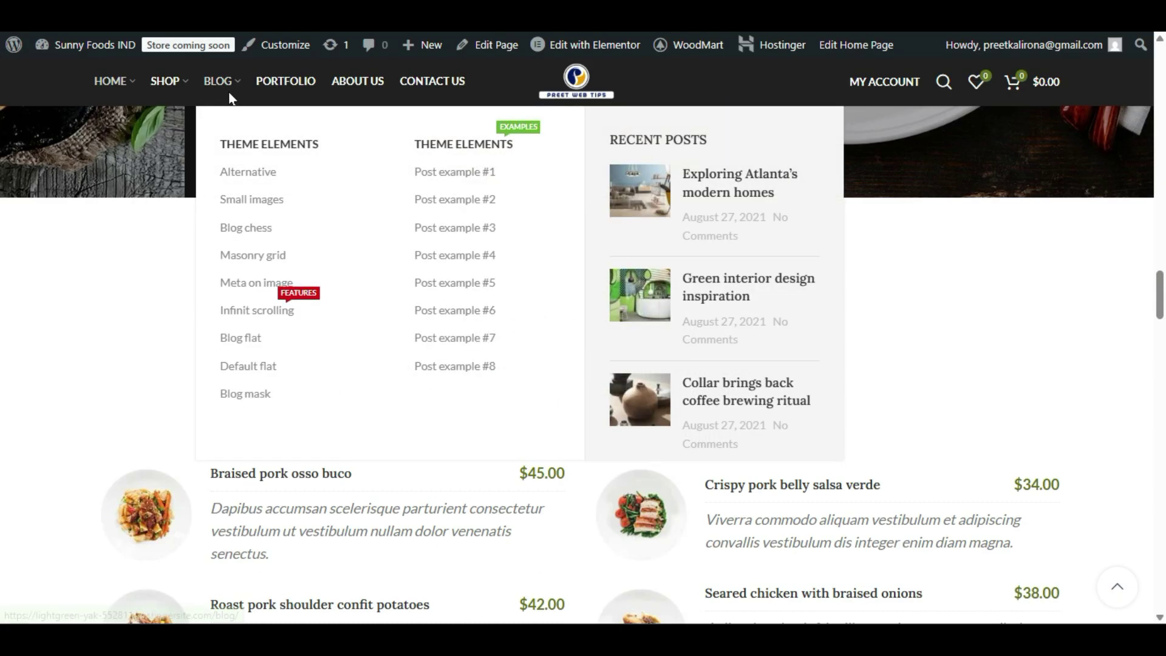
scroll(230, 261, down, 2)
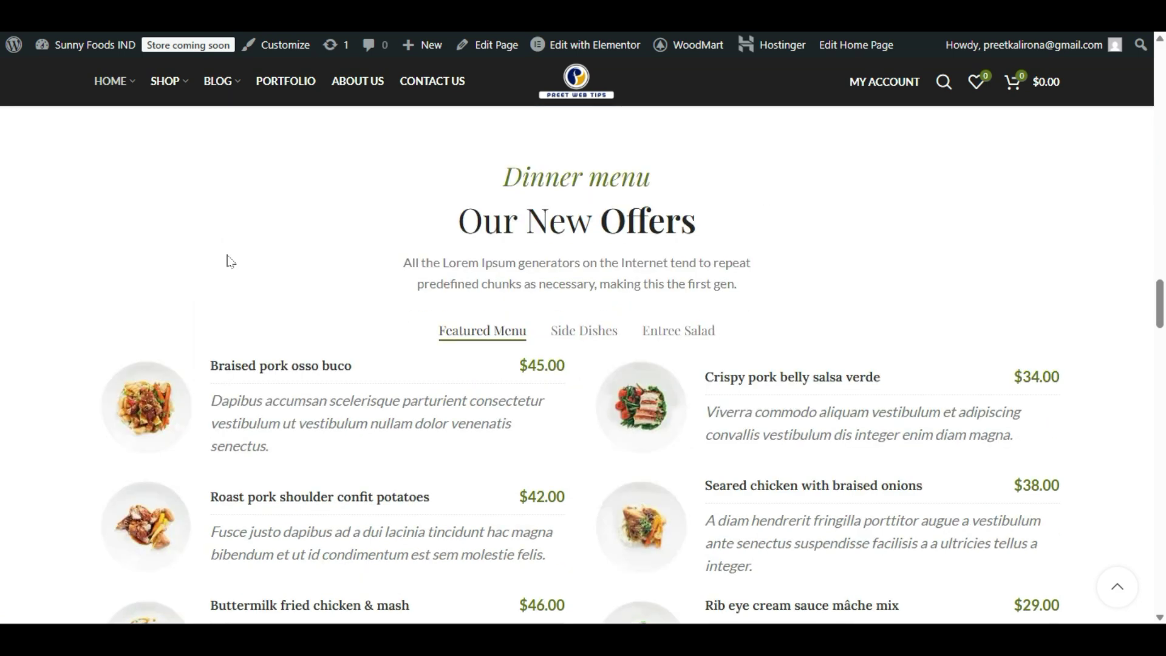
scroll(838, 268, down, 3)
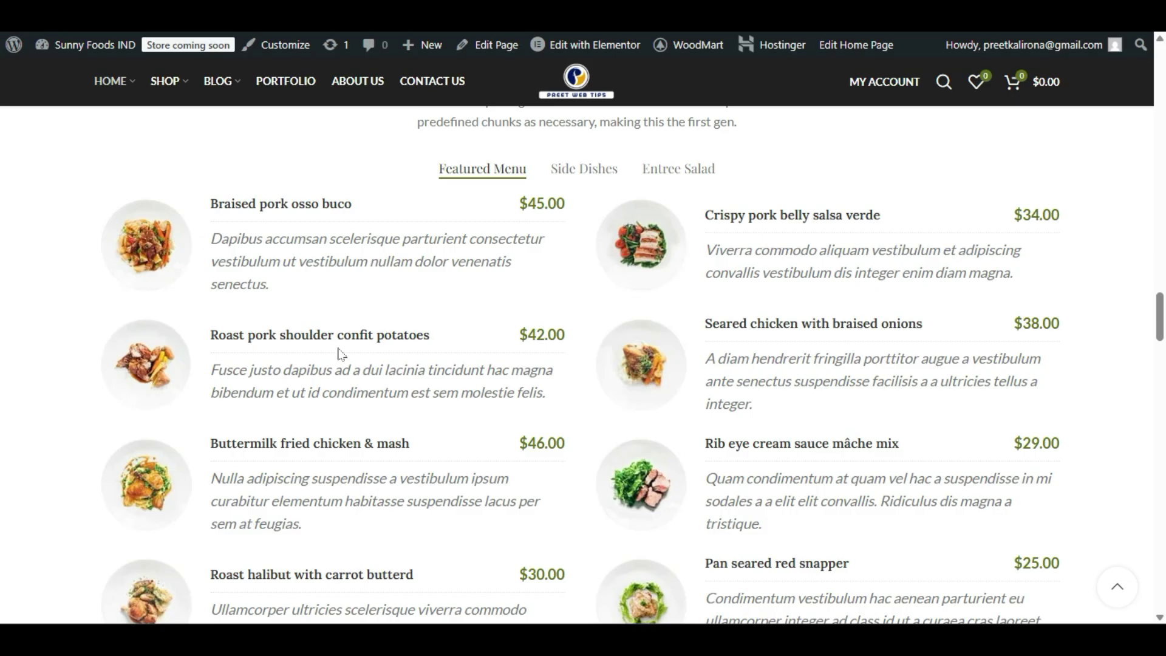
- Compare the Featured Menu, Side Dishes and Entree Salad views in the home page's Our New Offers section
scroll(494, 283, up, 2)
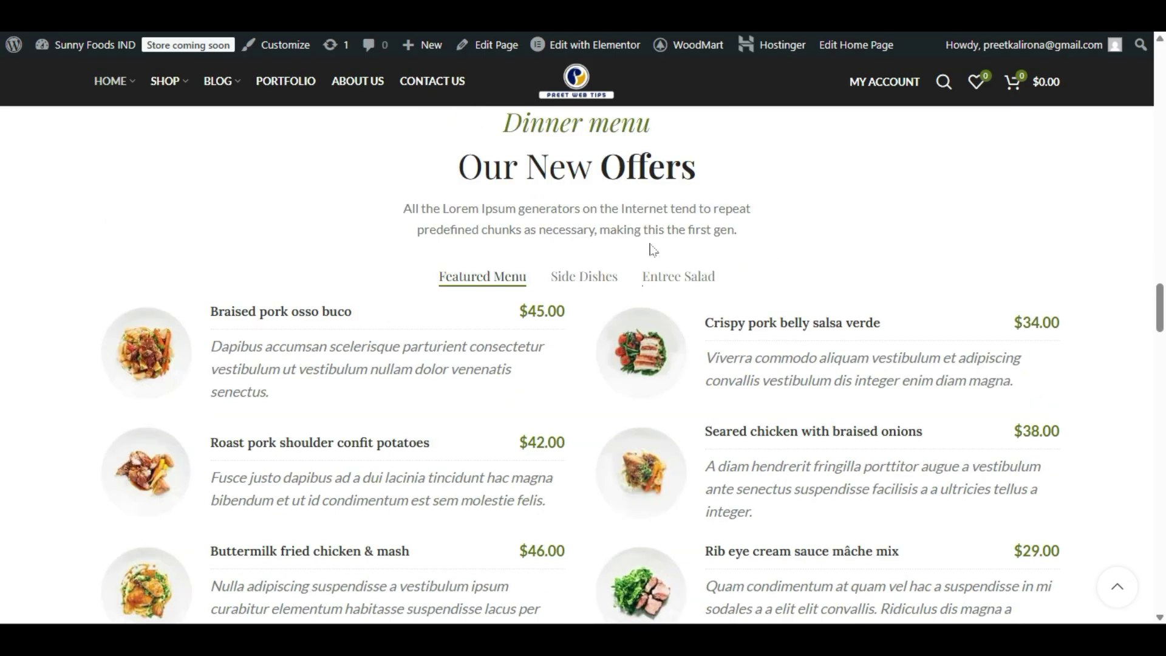
click(593, 275)
click(657, 268)
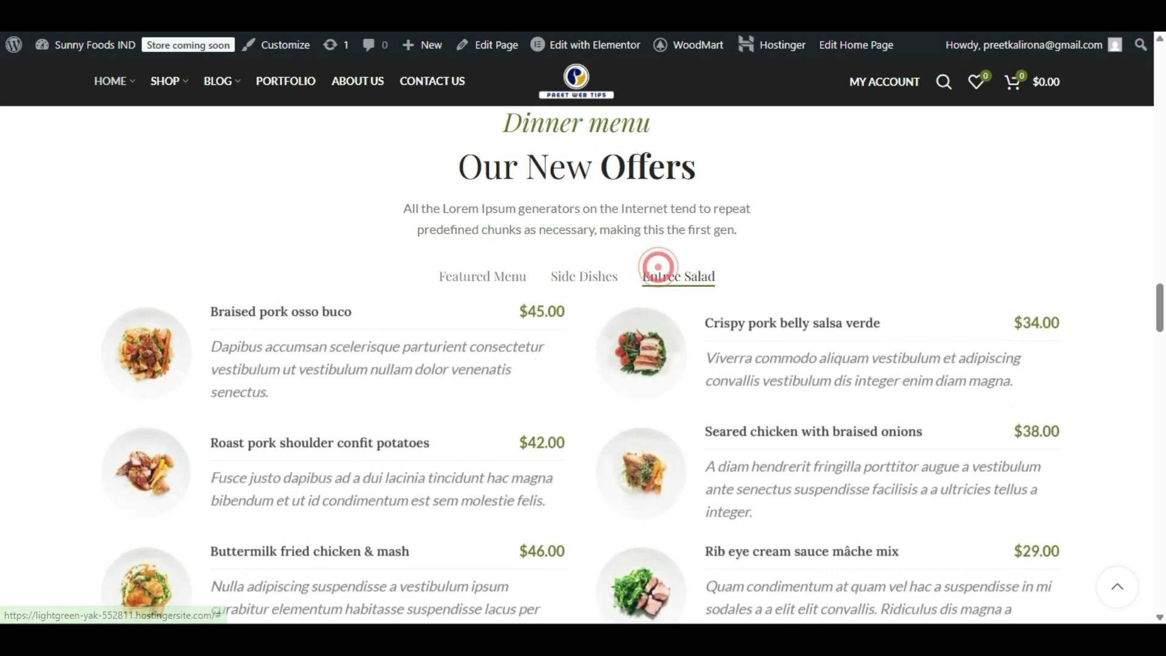
click(494, 274)
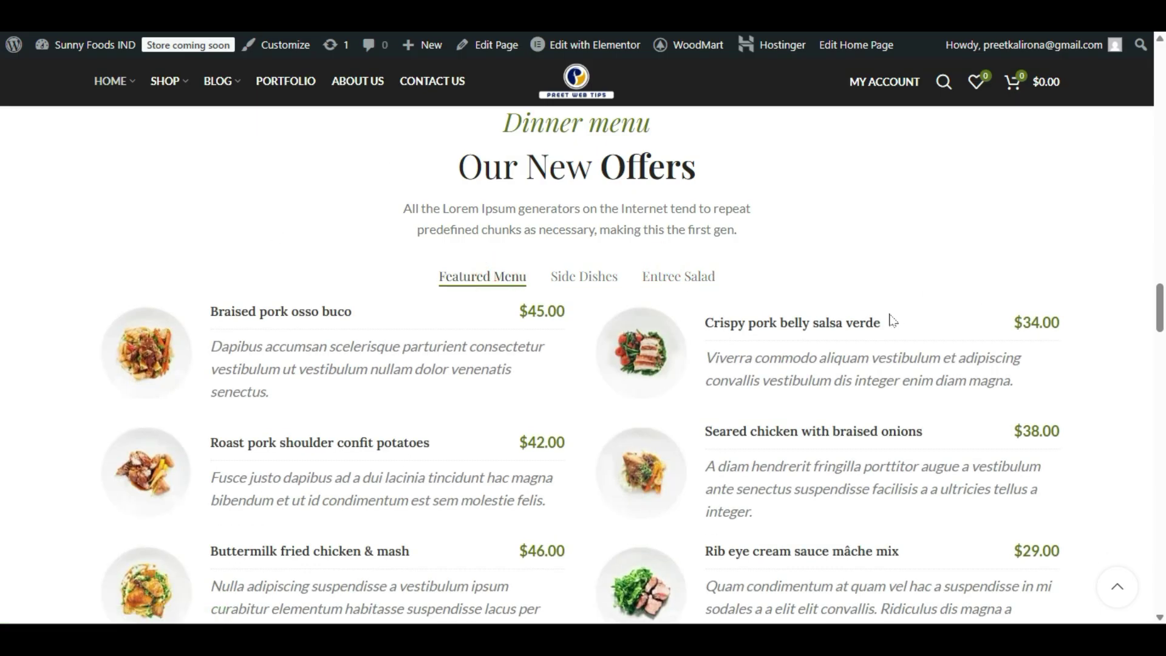
scroll(768, 350, up, 1)
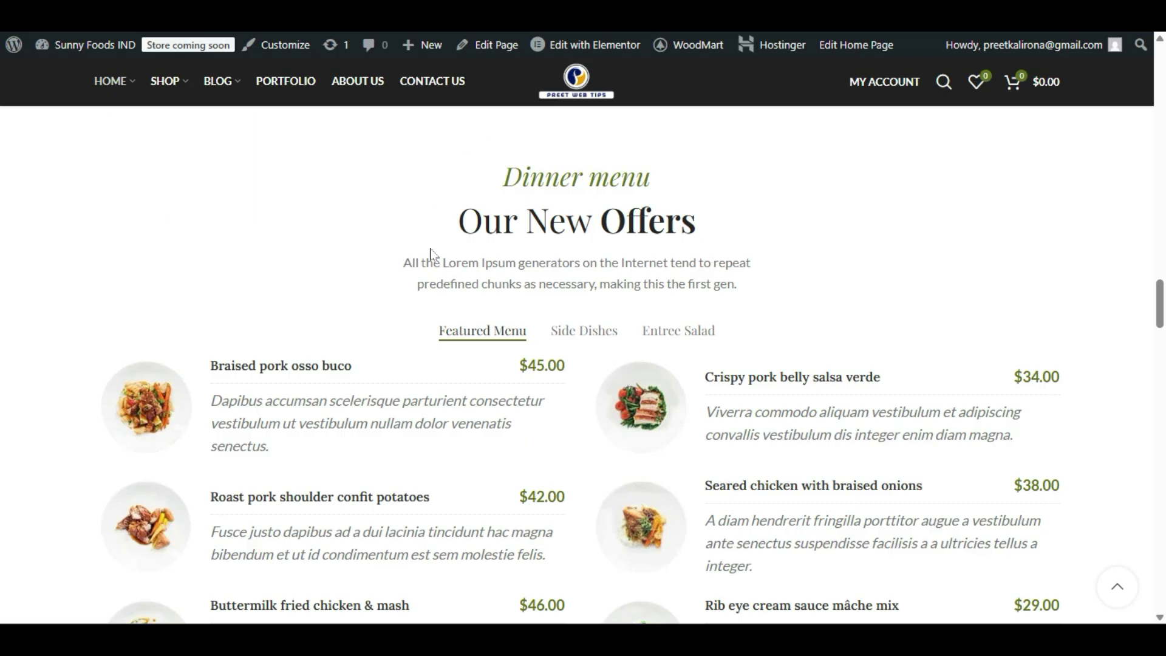
scroll(433, 252, down, 3)
click(572, 175)
click(656, 162)
click(570, 173)
click(498, 167)
click(583, 169)
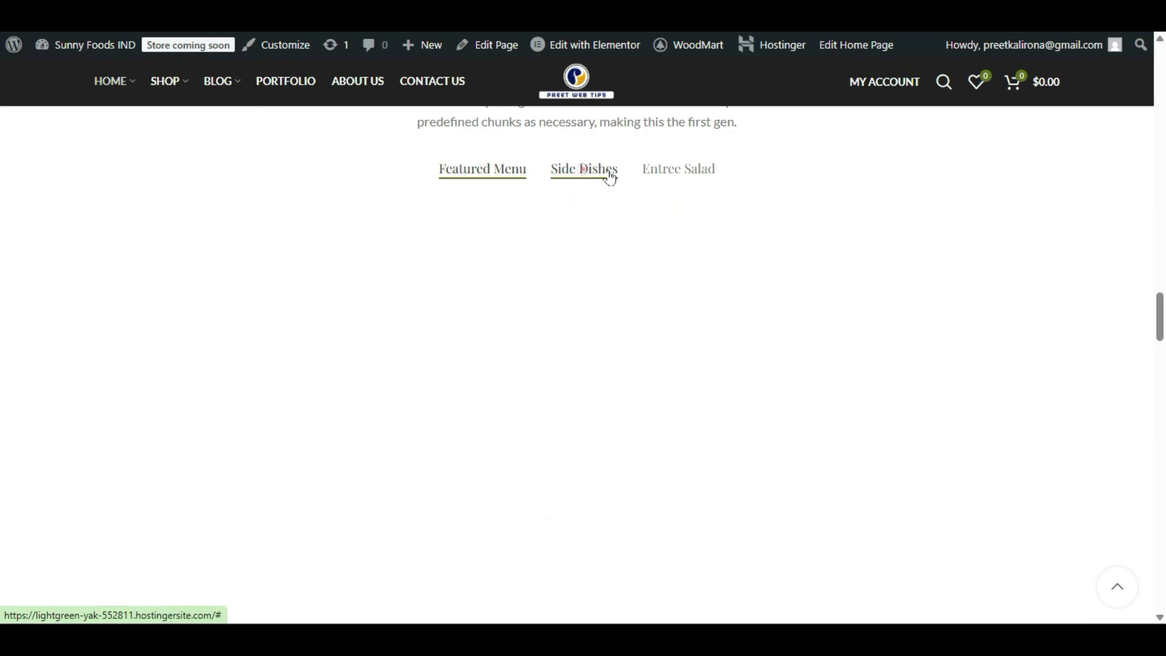
click(662, 165)
scroll(783, 294, up, 3)
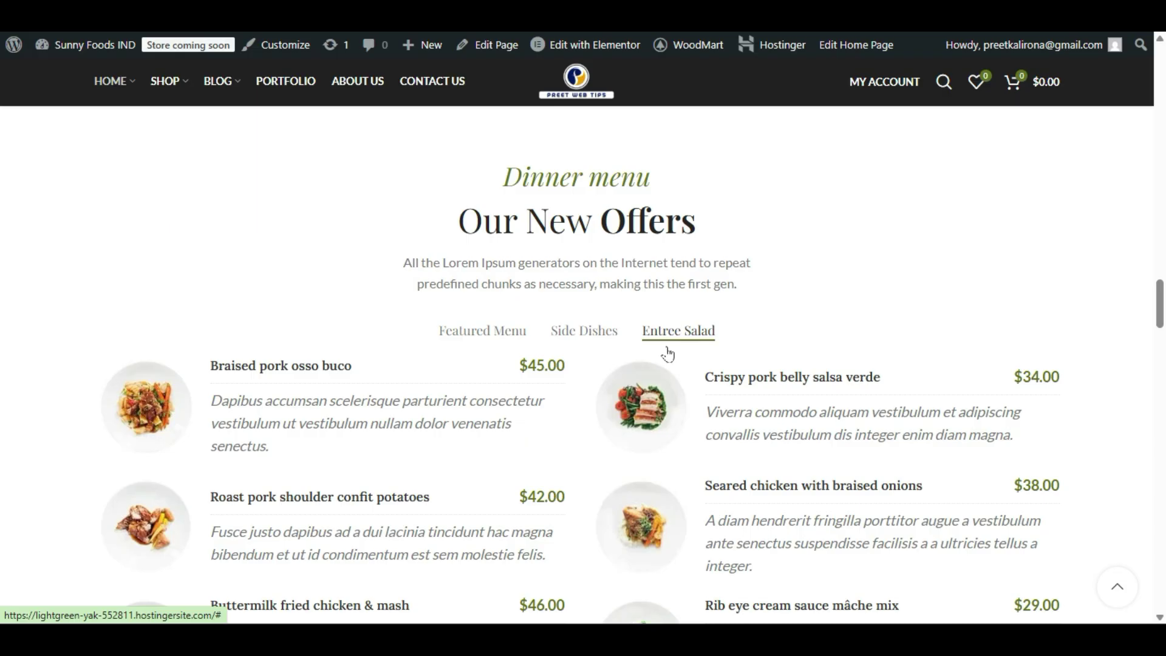
- Re-examine the home page's upper part, from the hero slider to the featured meals and the New Arrivals and Dinner's banners
scroll(668, 353, up, 15)
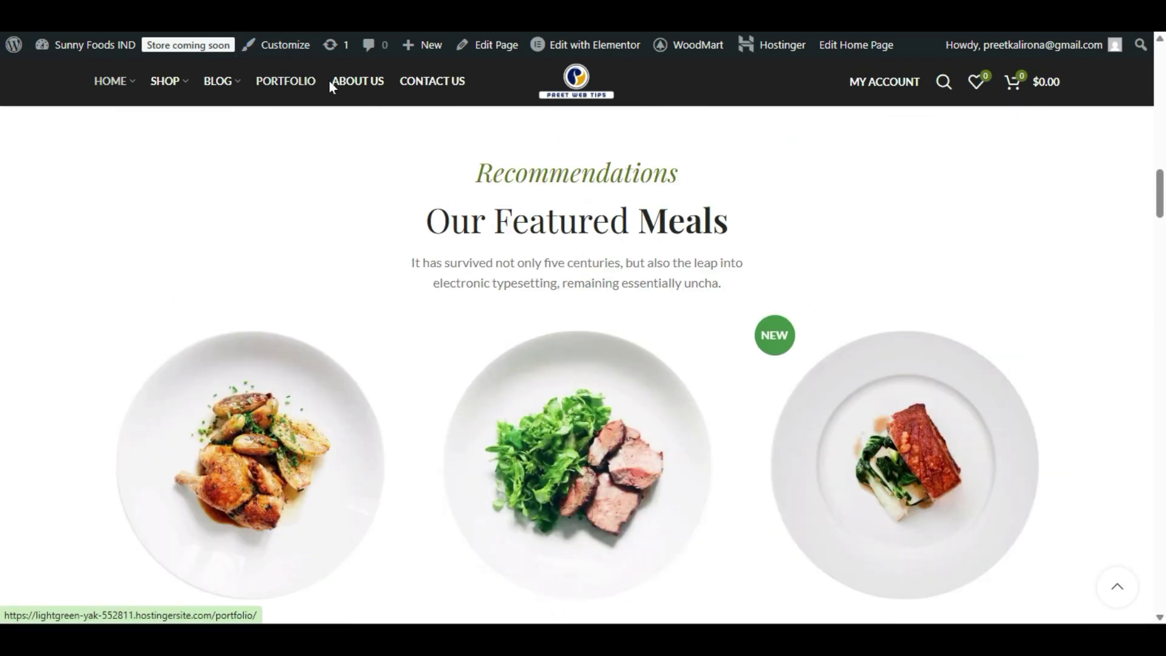
scroll(316, 149, up, 10)
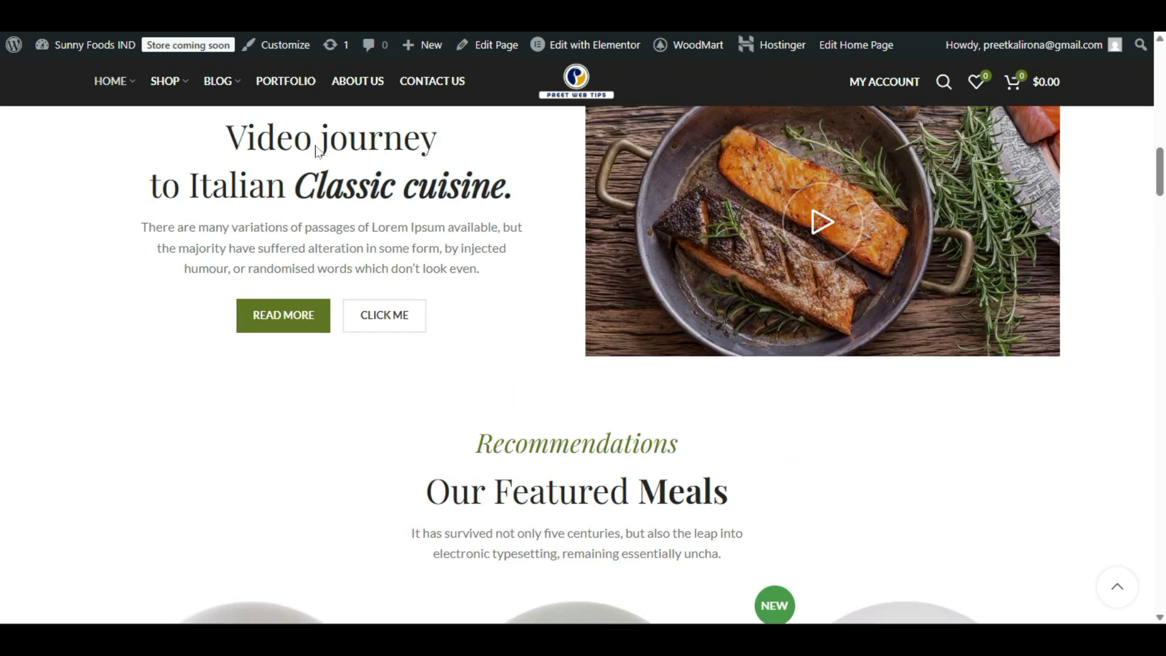
scroll(292, 143, up, 3)
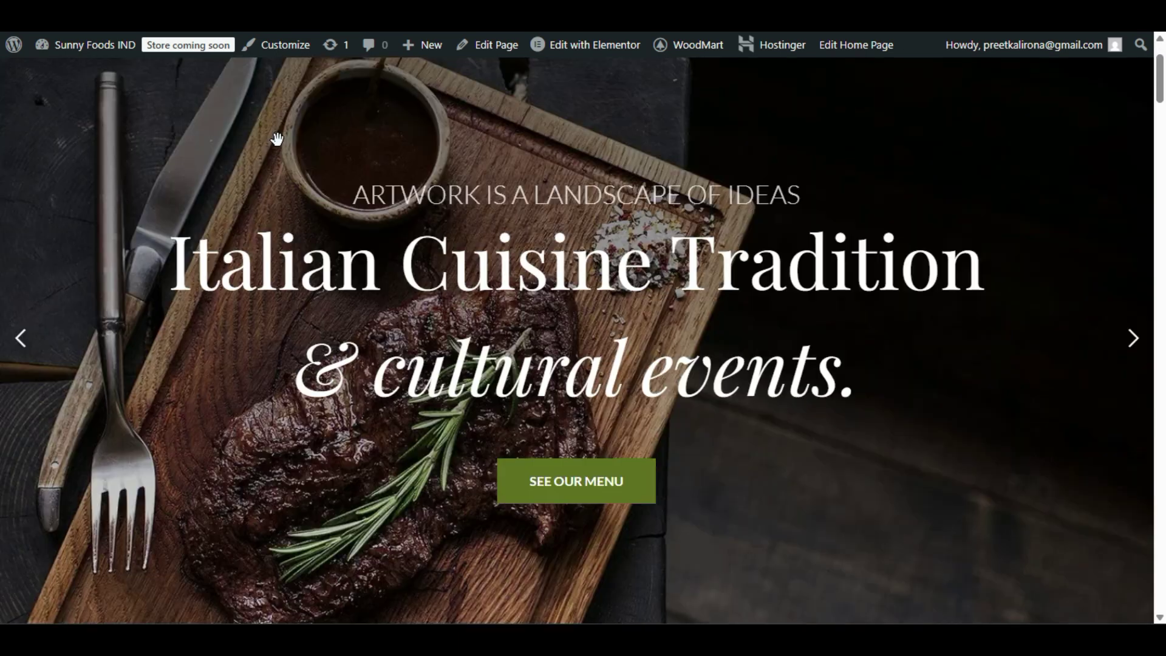
scroll(273, 143, down, 5)
scroll(270, 149, down, 3)
scroll(245, 150, up, 3)
scroll(245, 150, up, 1)
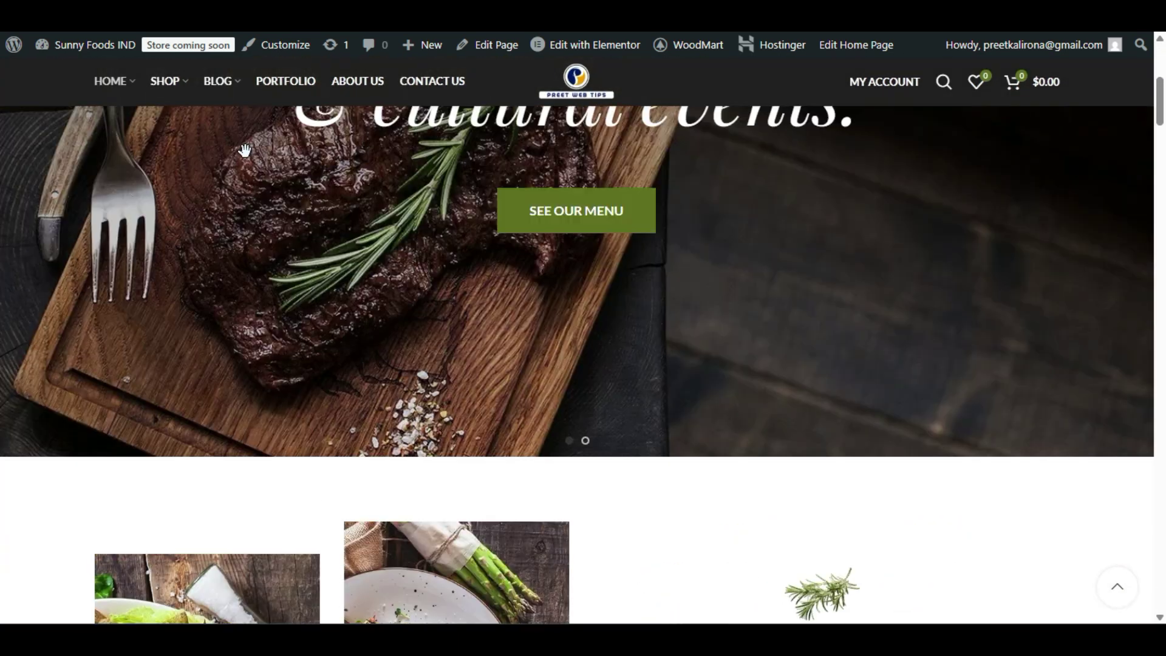
scroll(245, 150, down, 20)
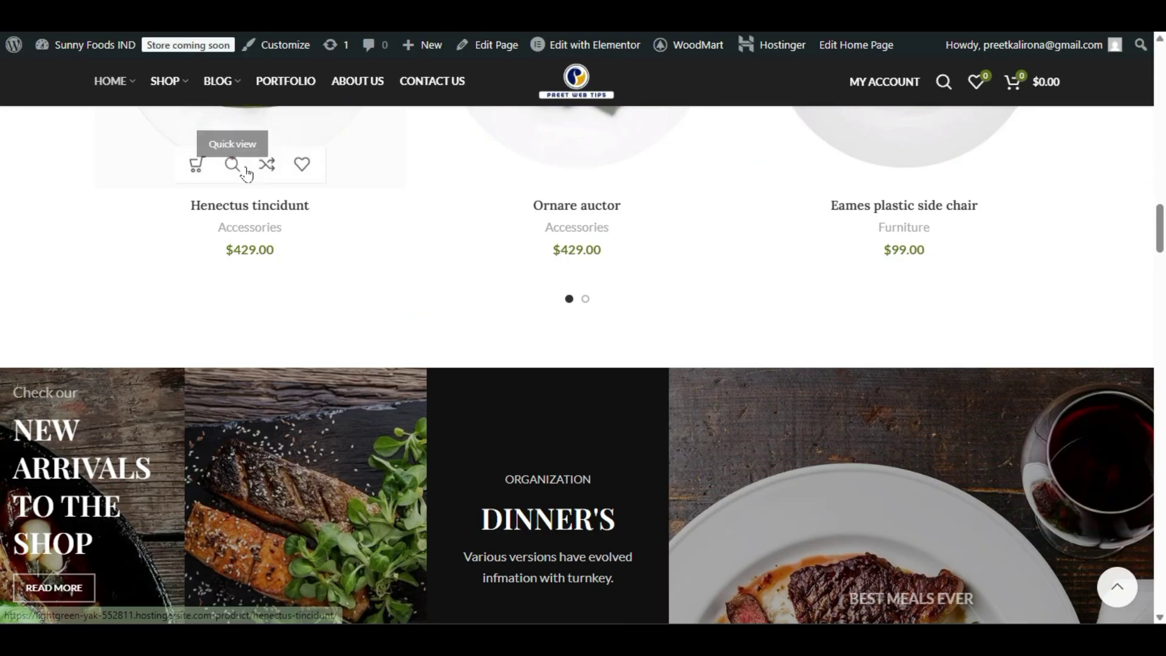
- Look over the home page between the Our New Offers dinner menu and the Italian Classic cuisine video section
scroll(249, 179, down, 6)
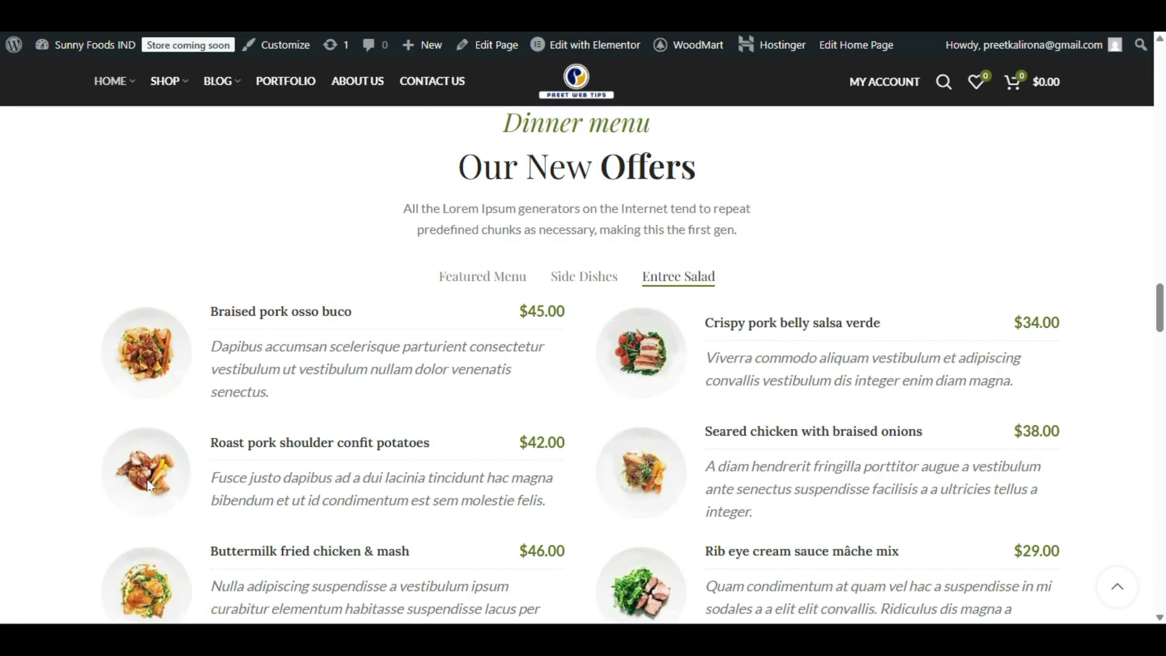
scroll(122, 291, up, 20)
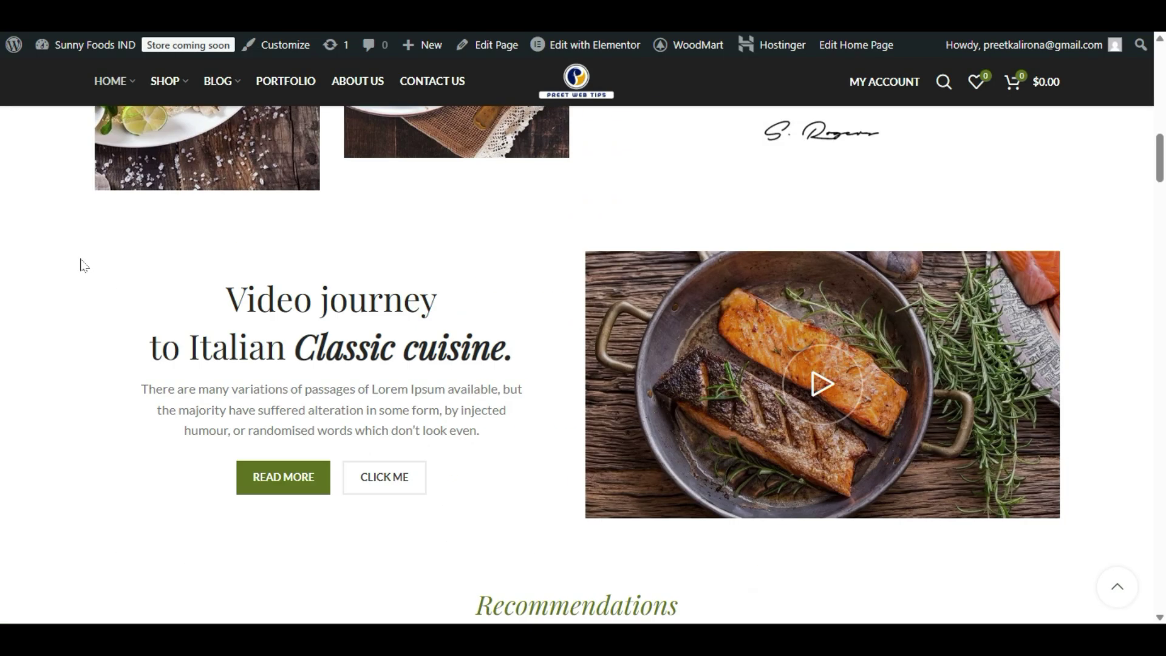
scroll(76, 253, up, 5)
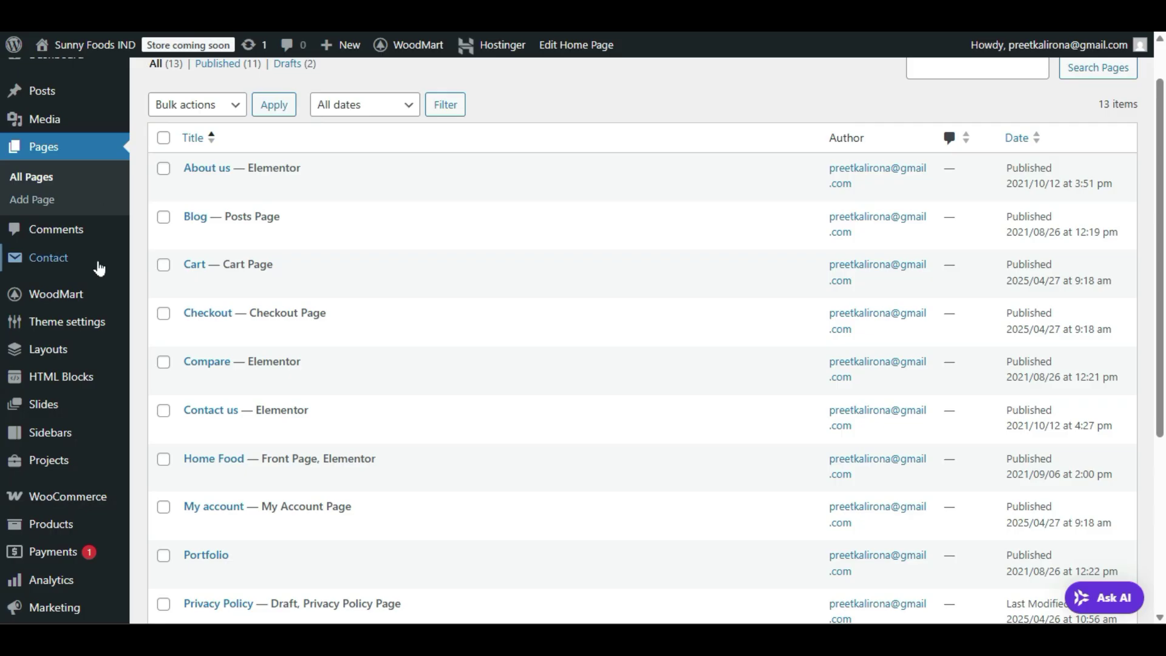
- Go back to the admin area's page list and open the site's Menus management page
scroll(85, 273, down, 5)
mouse_move(55, 428)
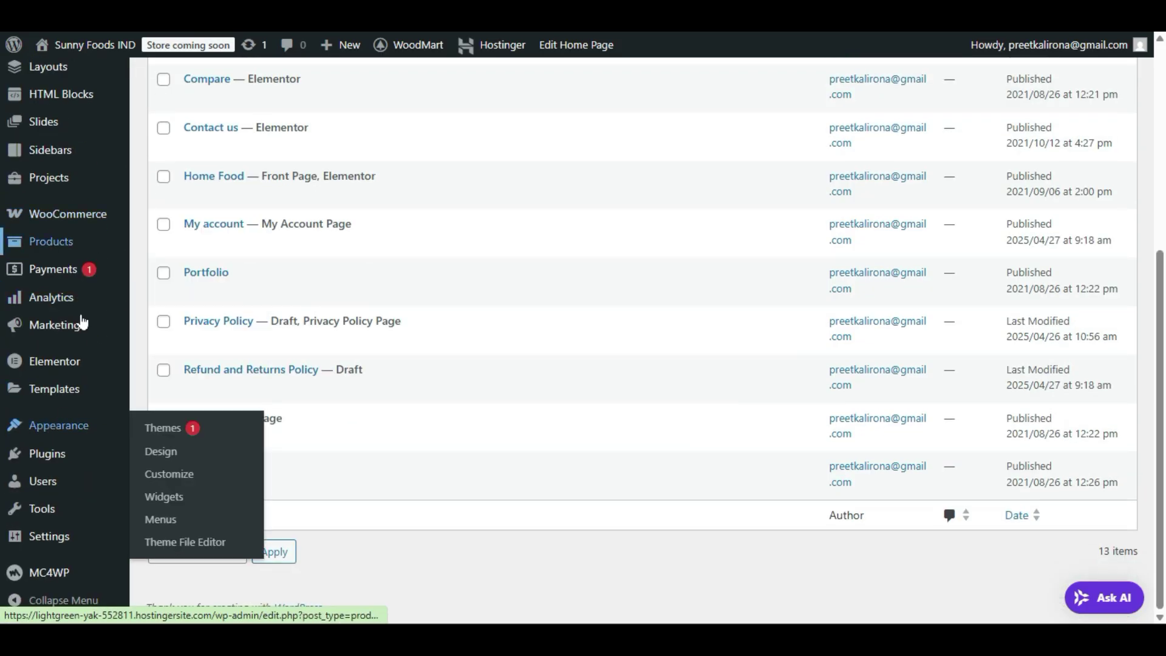
click(152, 522)
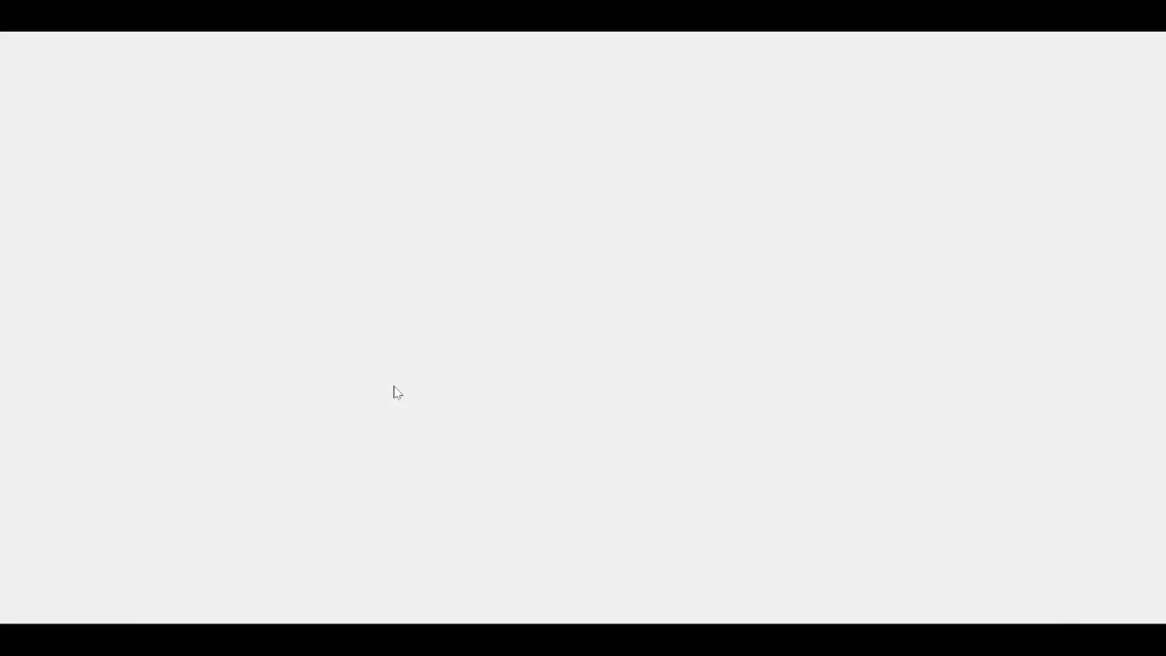
- Review the items in the Categories menu structure and the pages available to add
scroll(398, 392, down, 2)
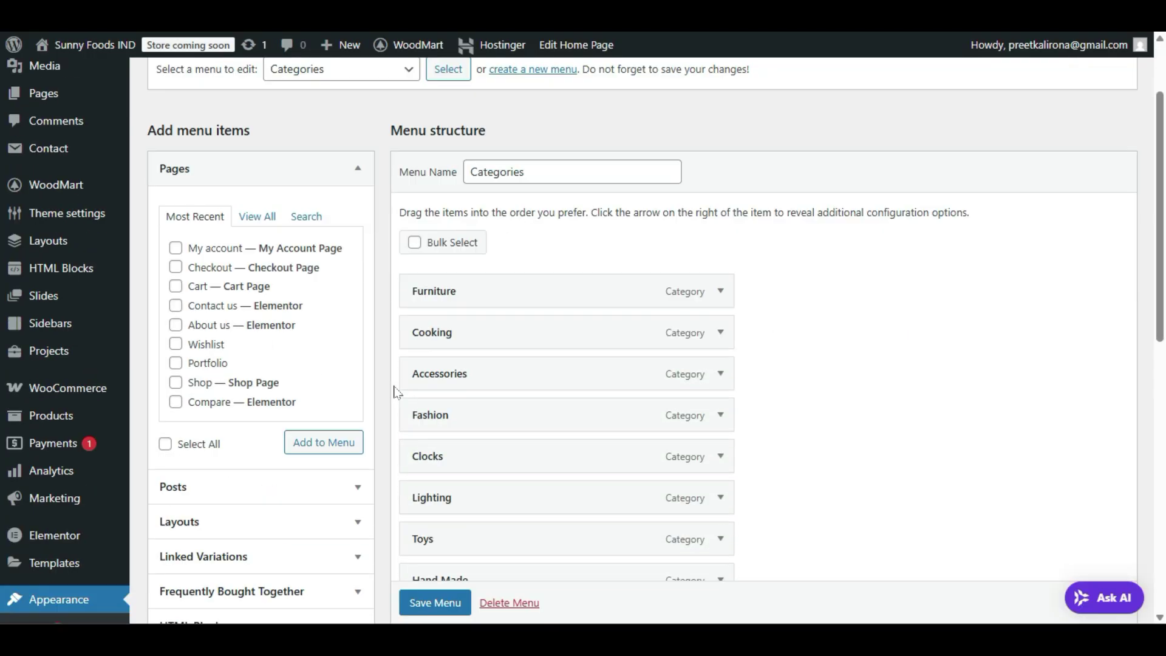
scroll(395, 398, down, 3)
scroll(396, 407, up, 4)
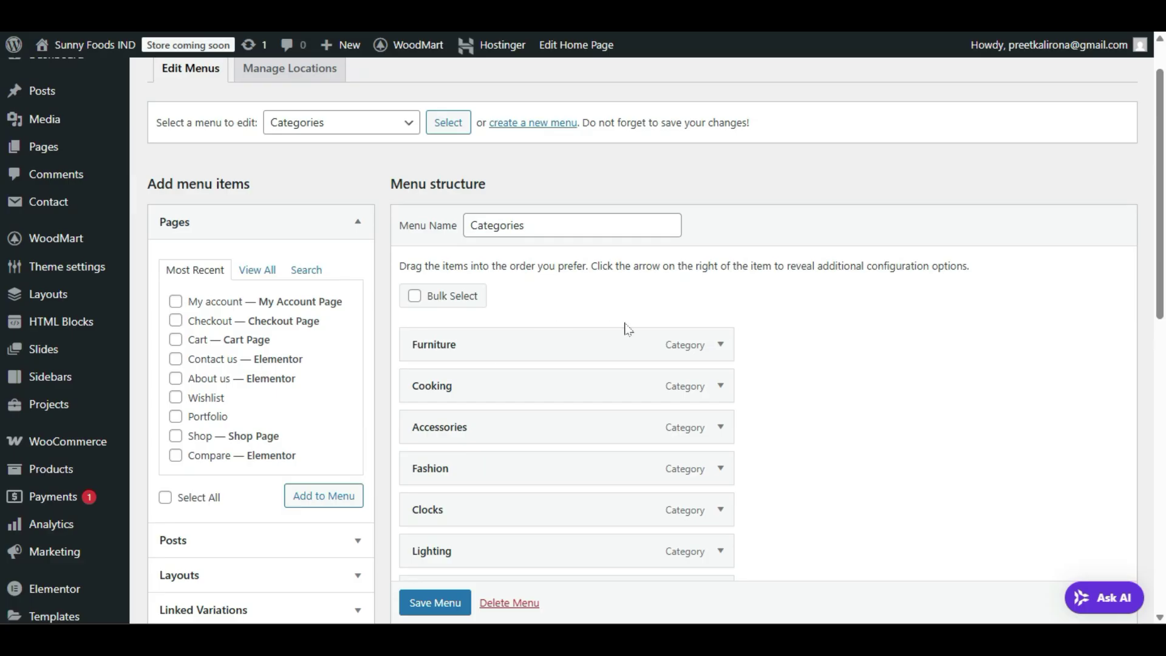
scroll(653, 489, down, 3)
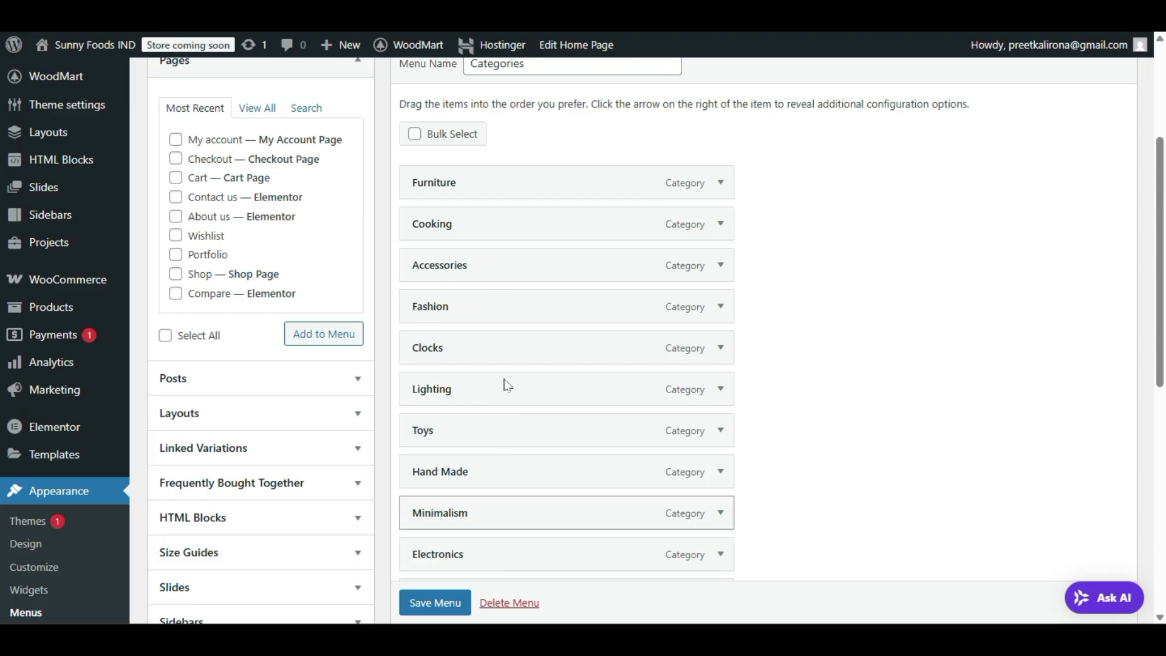
scroll(480, 309, up, 1)
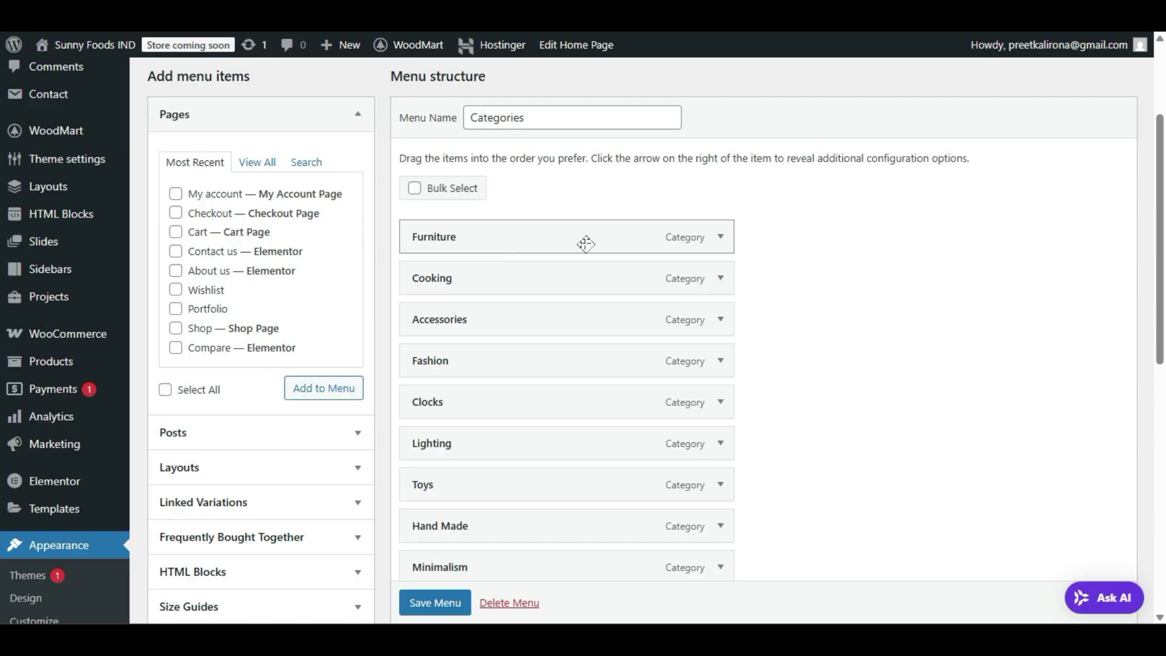
scroll(586, 243, up, 3)
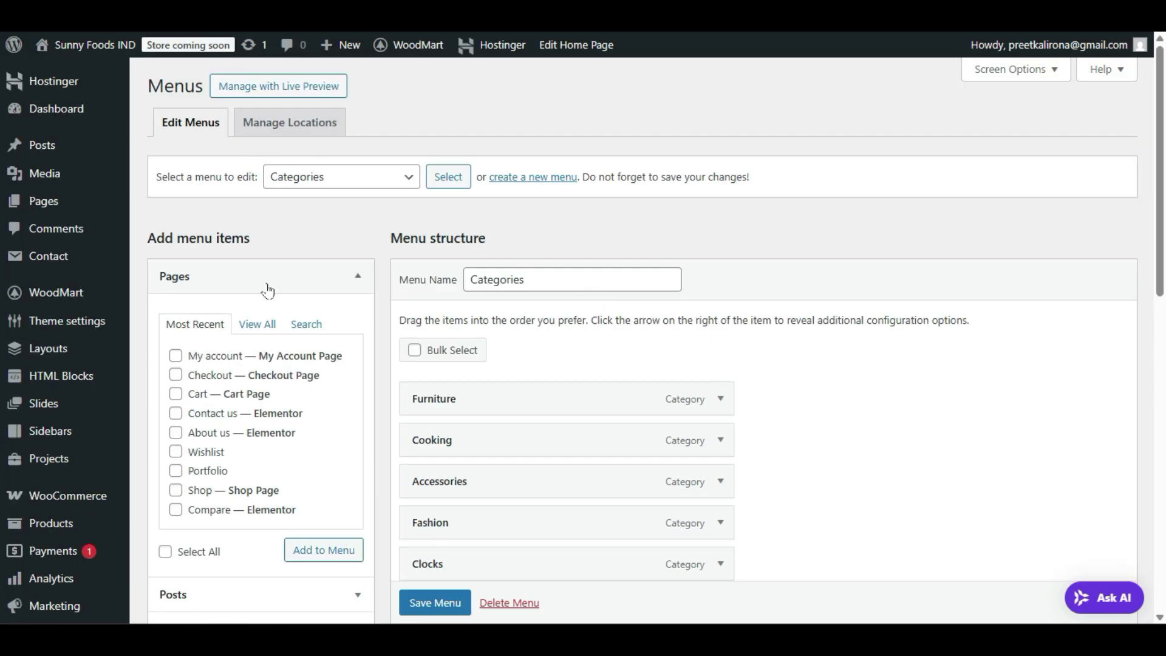
- Open the store's product categories, dismiss the Elementor AI notice and review the category list
scroll(185, 212, down, 4)
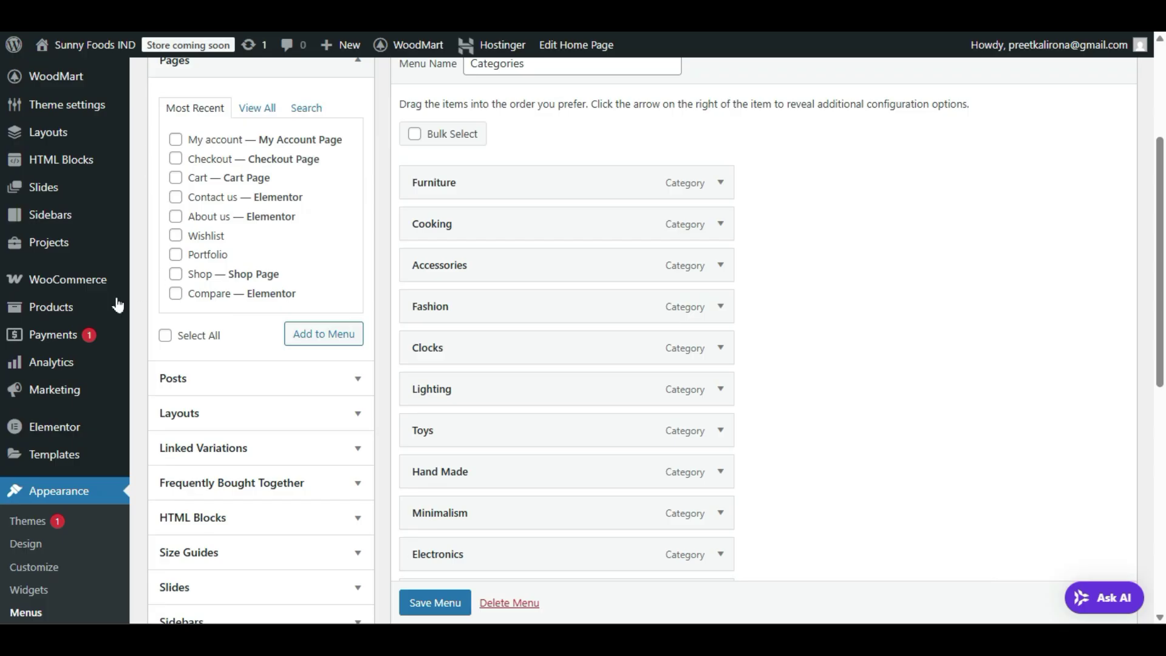
mouse_move(99, 284)
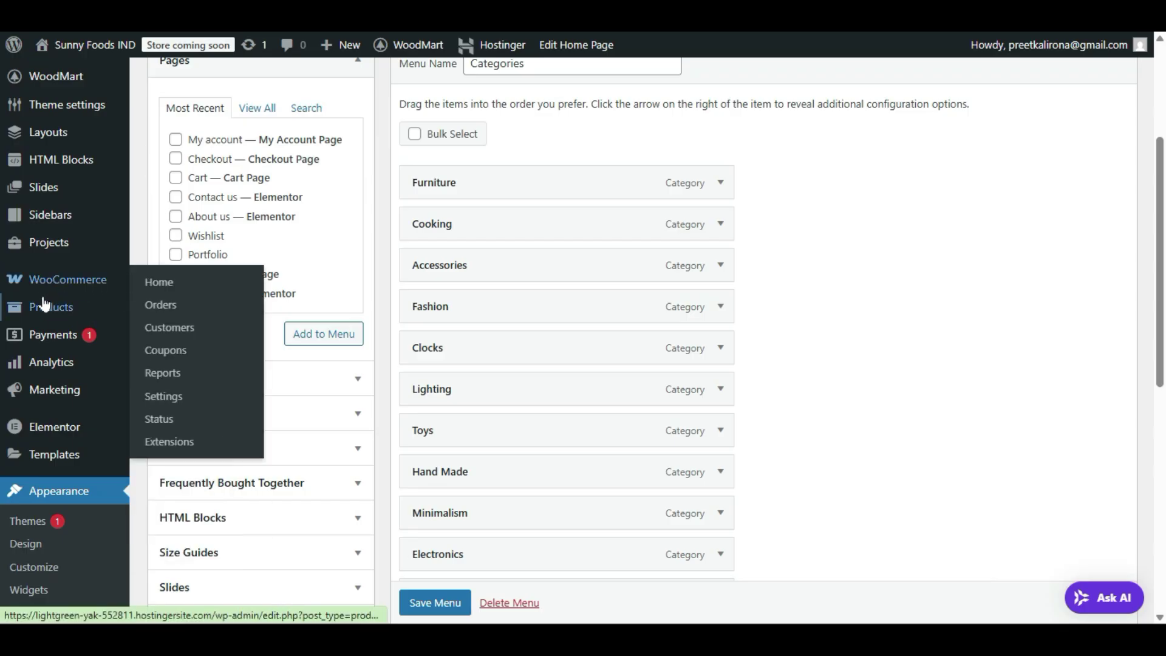
mouse_move(84, 318)
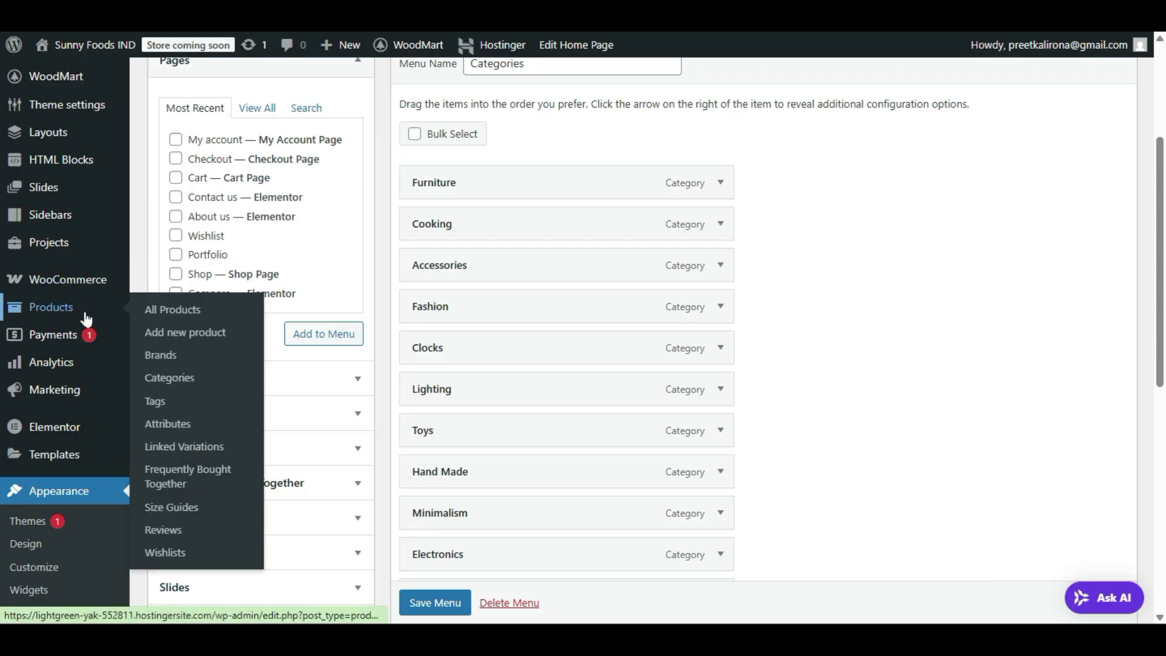
click(155, 381)
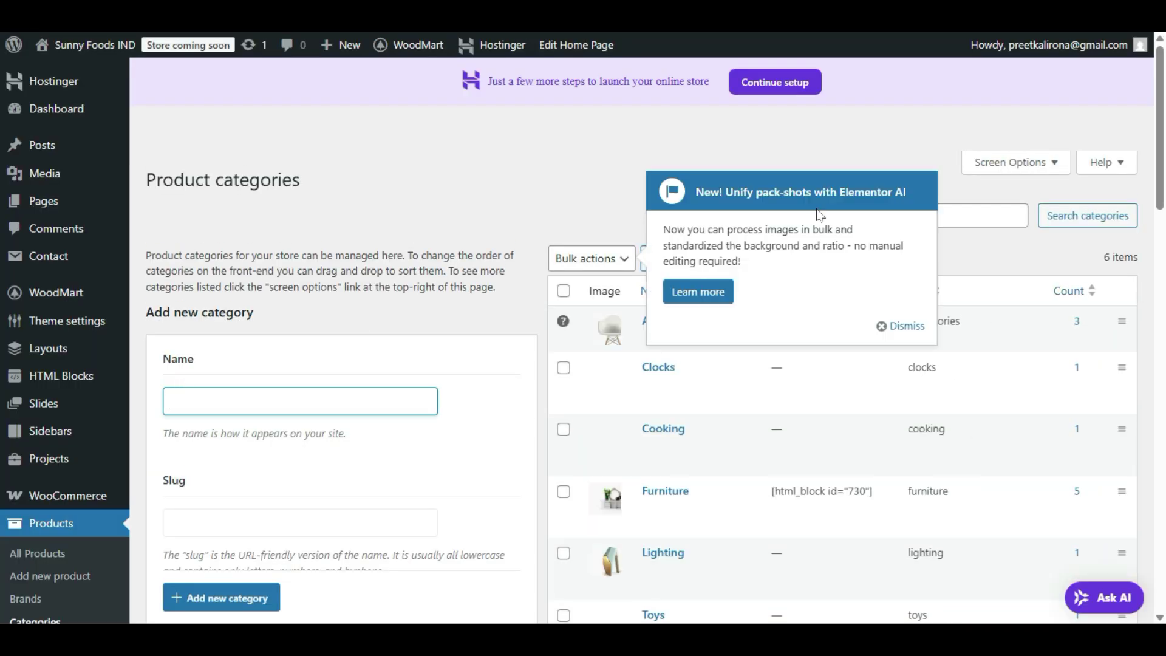
click(892, 326)
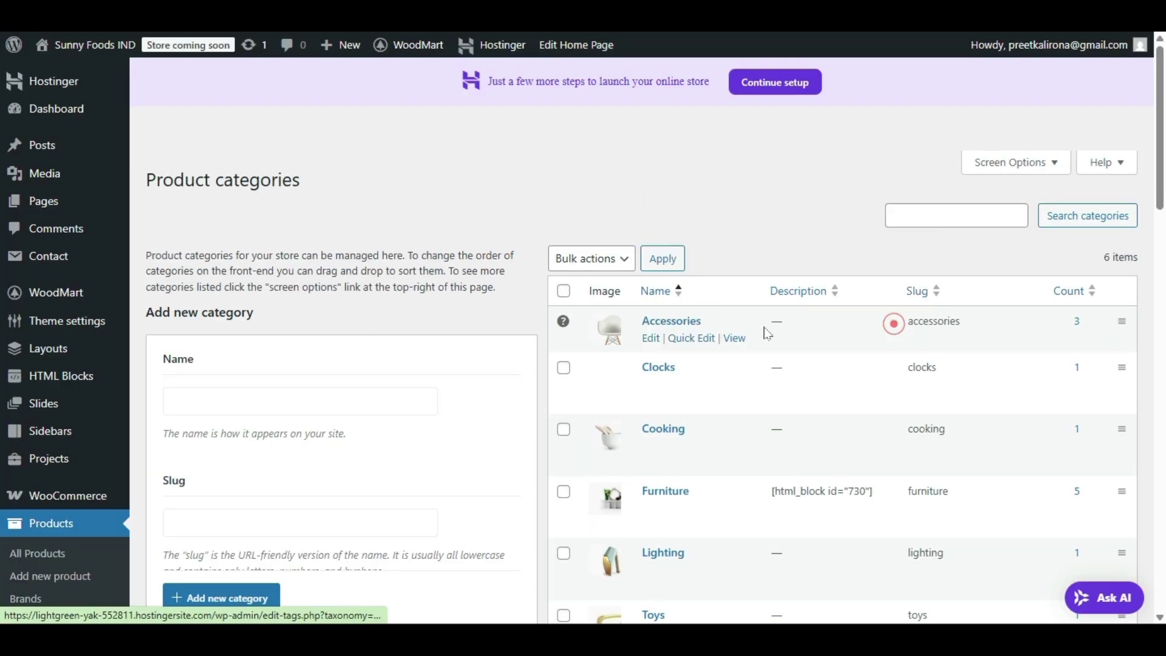
scroll(747, 320, down, 3)
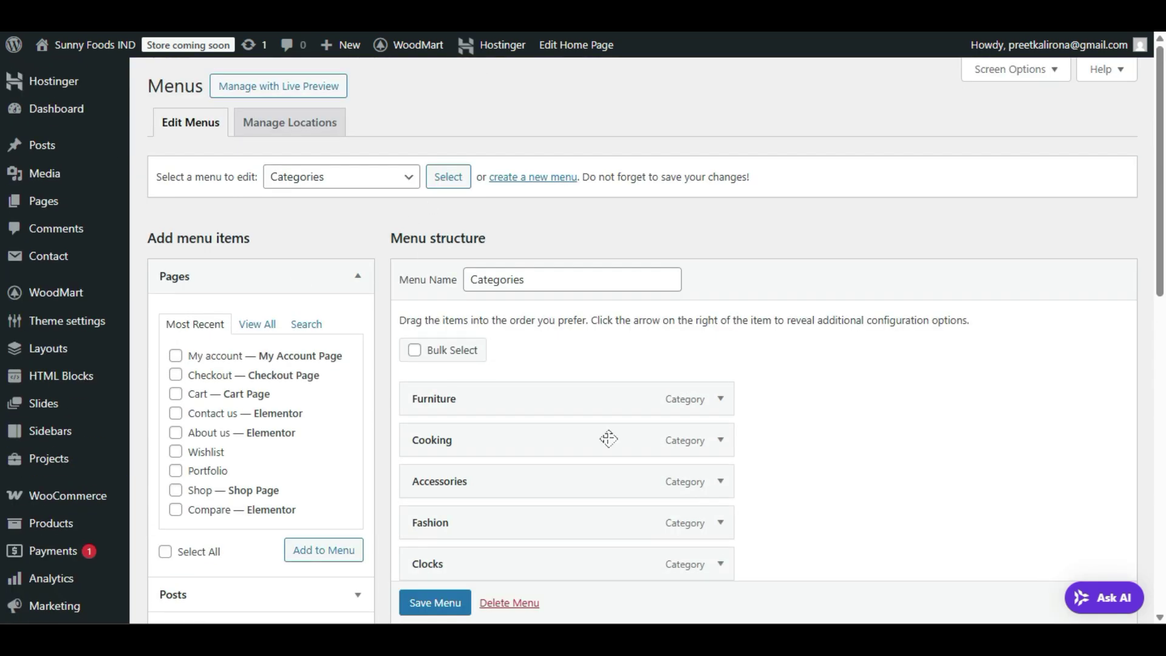
- Check the list of existing menus and start a new menu named "my Menu"
click(320, 176)
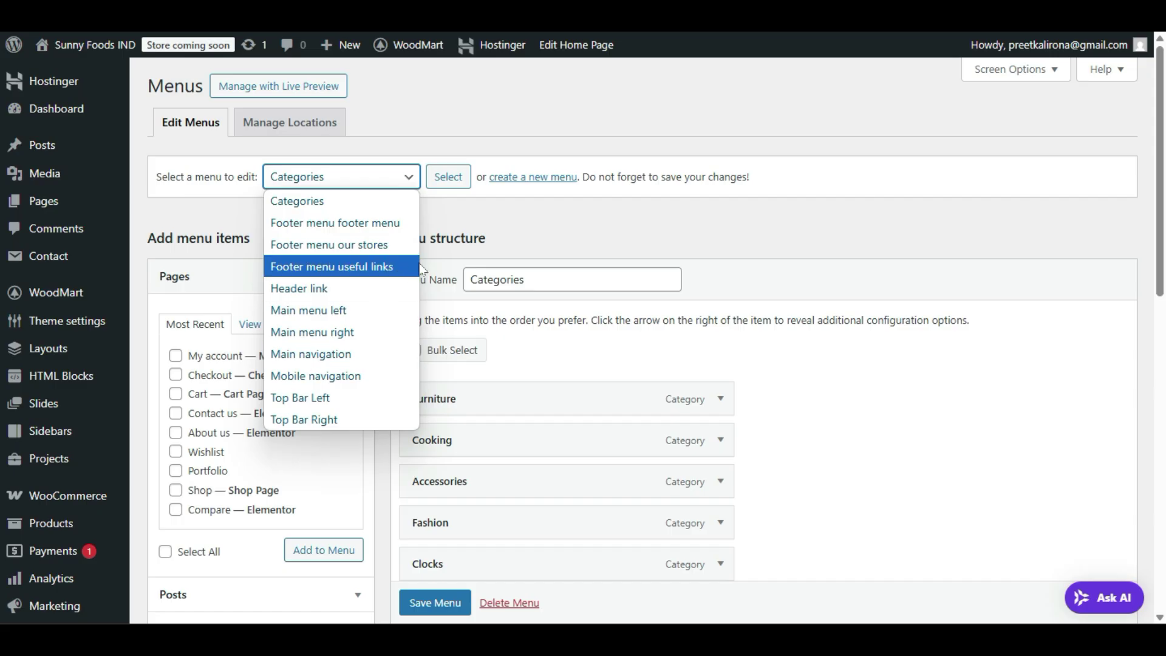
click(471, 219)
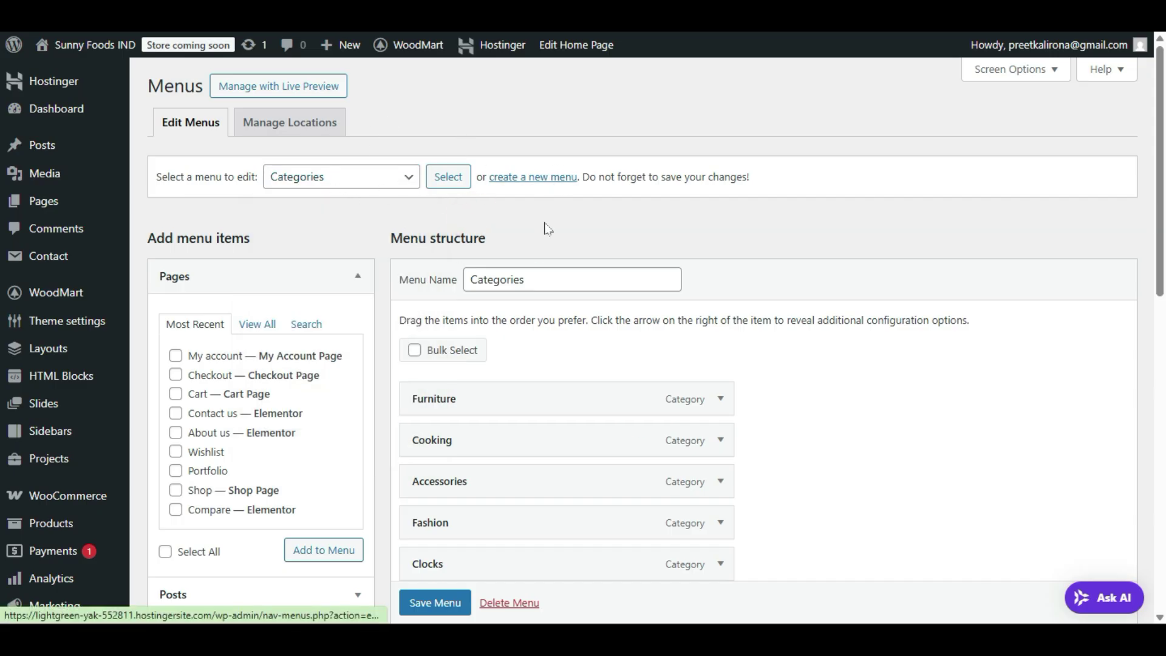
click(531, 178)
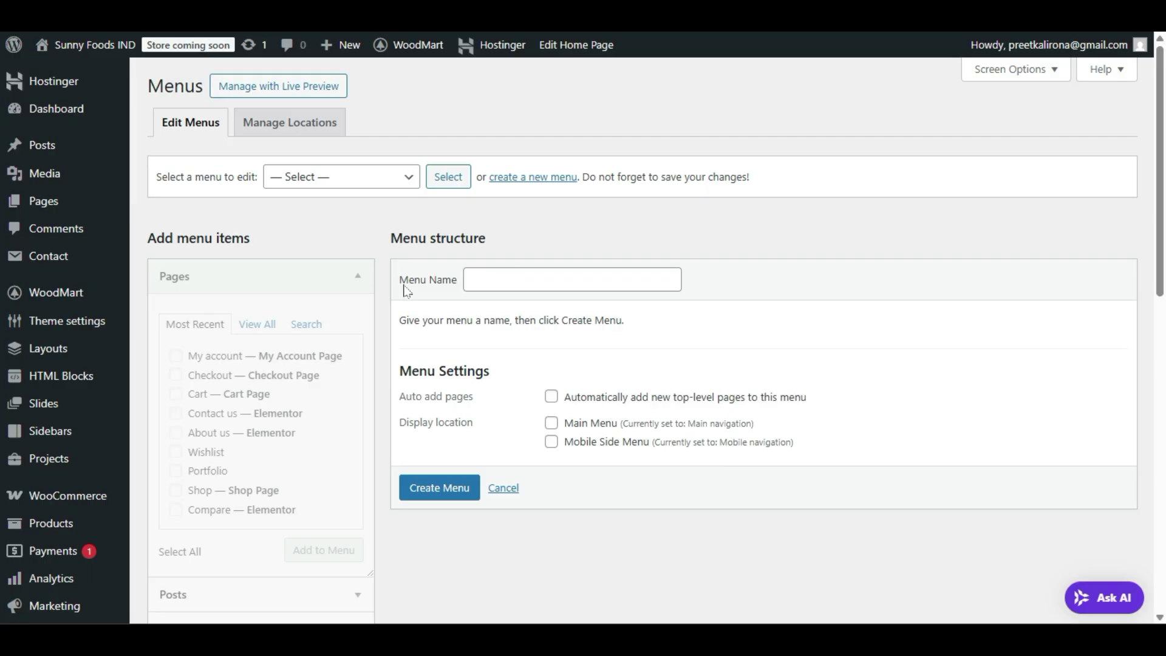
click(512, 277)
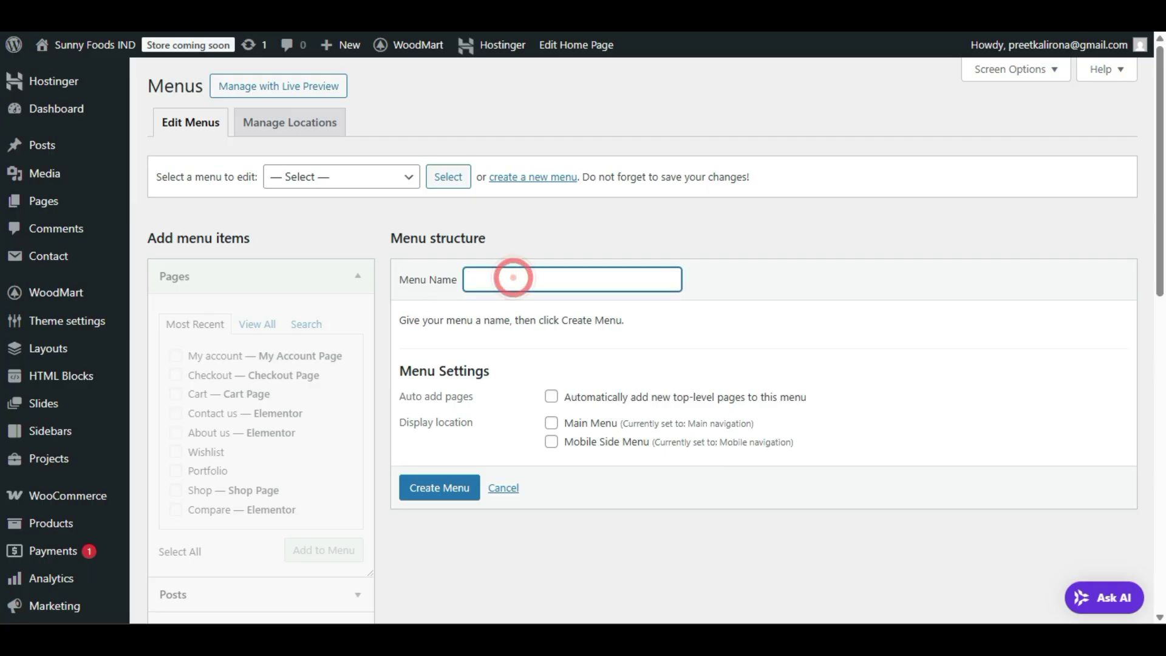
text(my Menu)
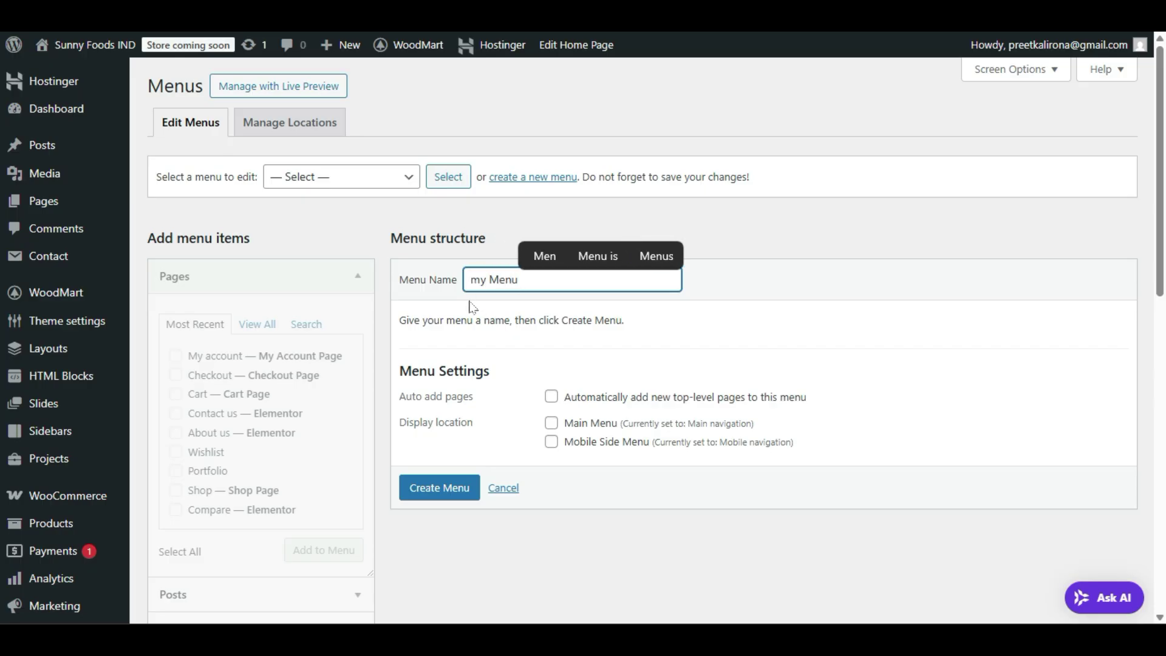
click(516, 309)
drag(531, 281, 415, 287)
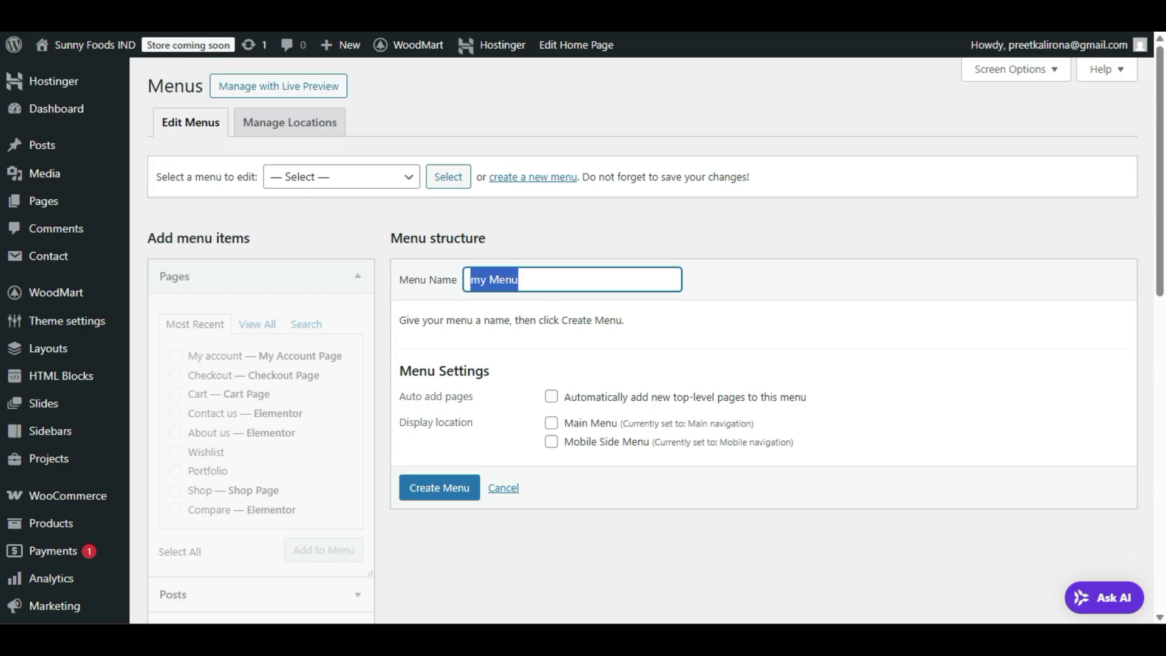
click(377, 174)
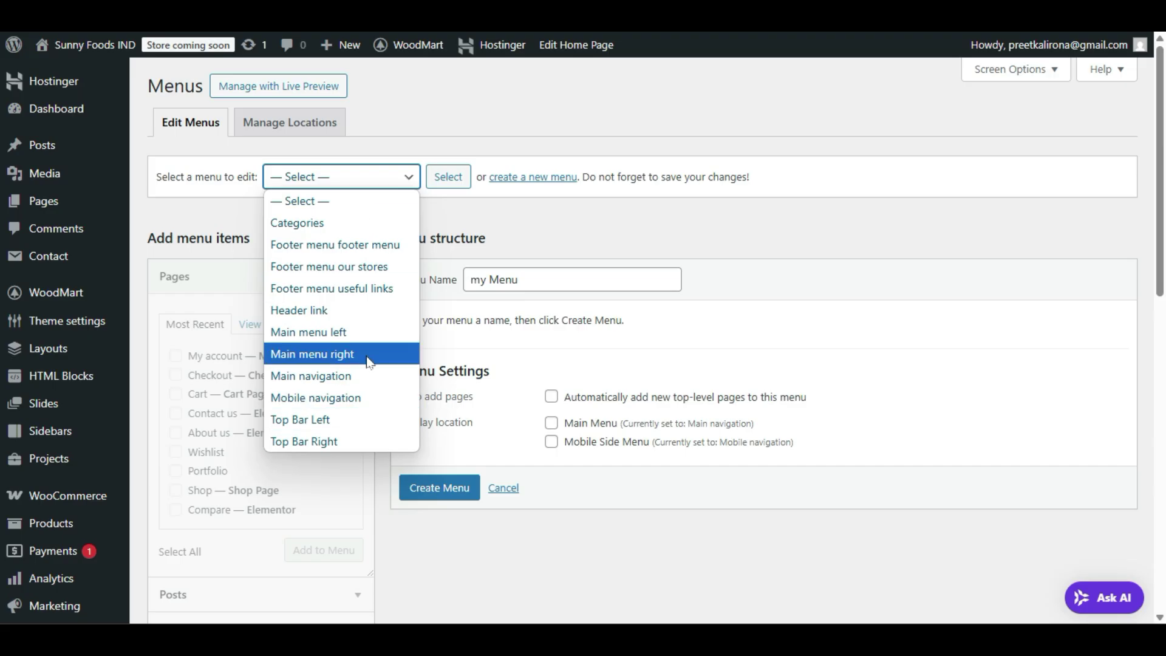
click(513, 341)
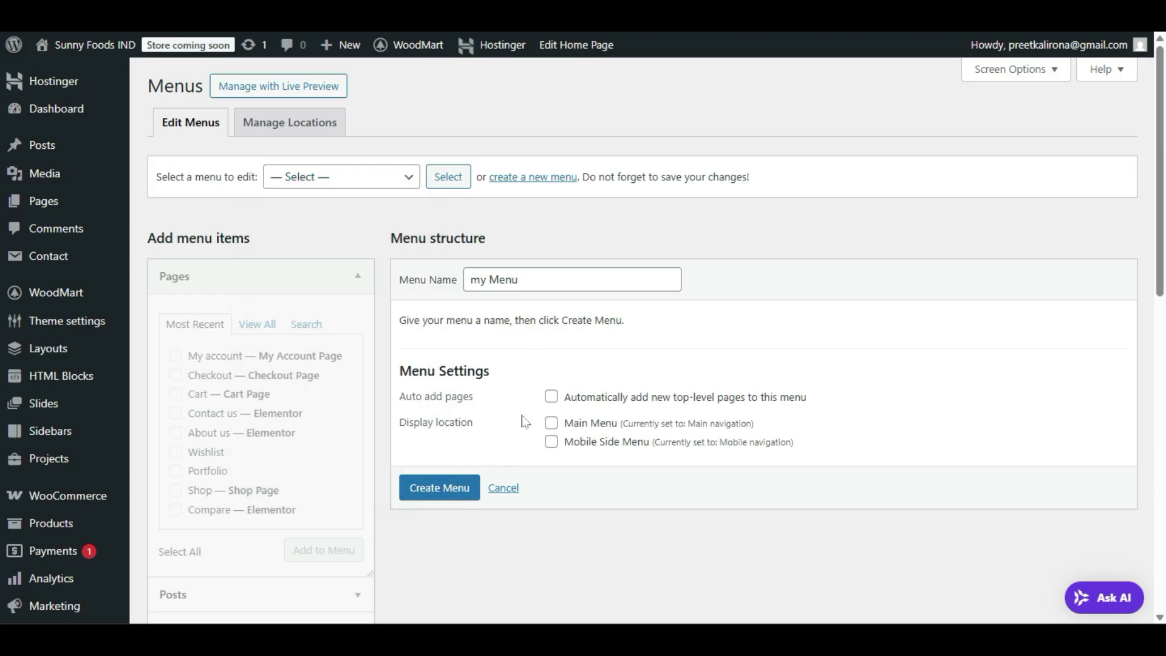
- Assign the new menu to the Main Menu display location only and create it
click(550, 423)
click(551, 441)
click(551, 442)
click(461, 489)
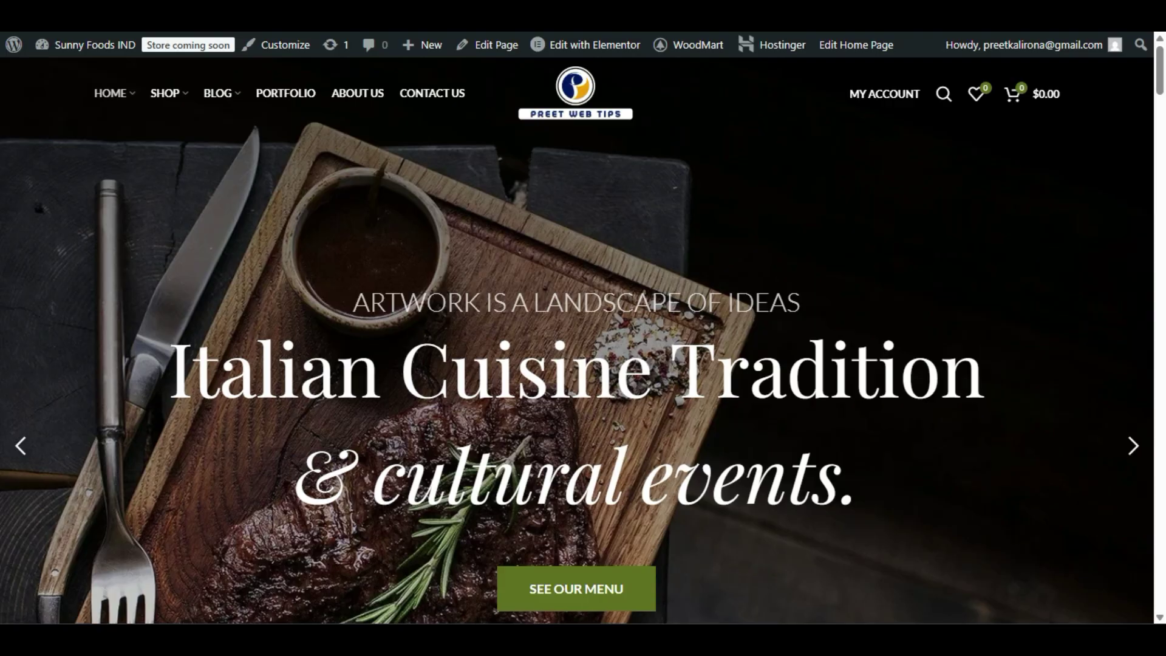
- Return to the store's home page and examine its sections from the hero slider to the Competitive Business Lunches banner
scroll(646, 388, down, 10)
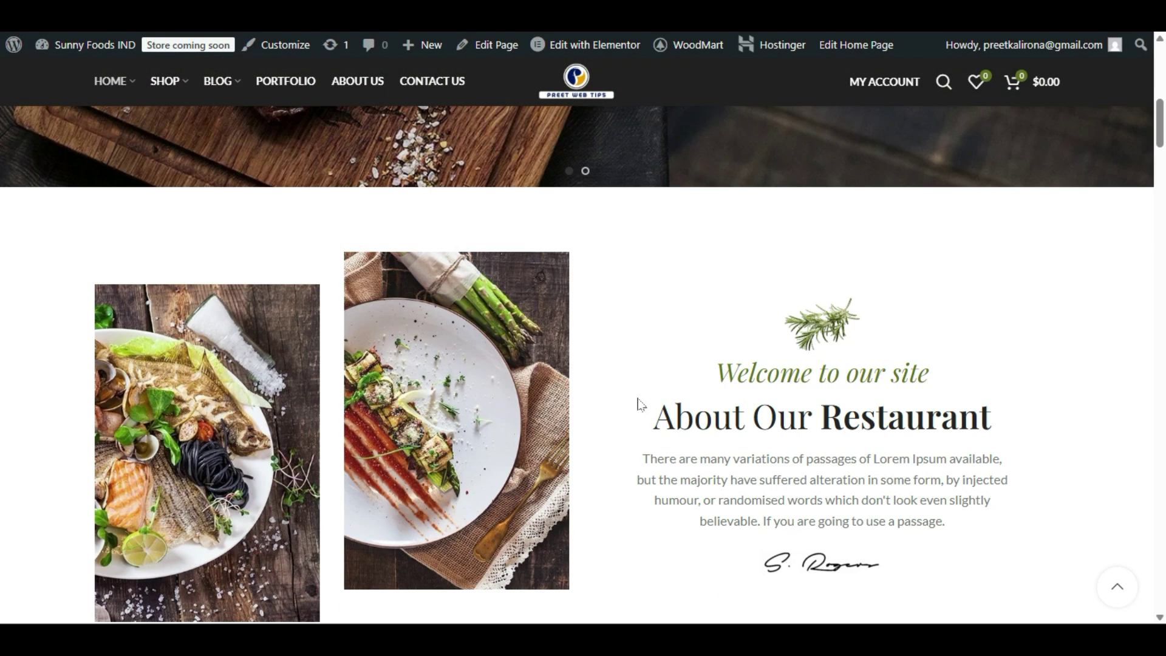
scroll(639, 404, down, 10)
mouse_move(584, 54)
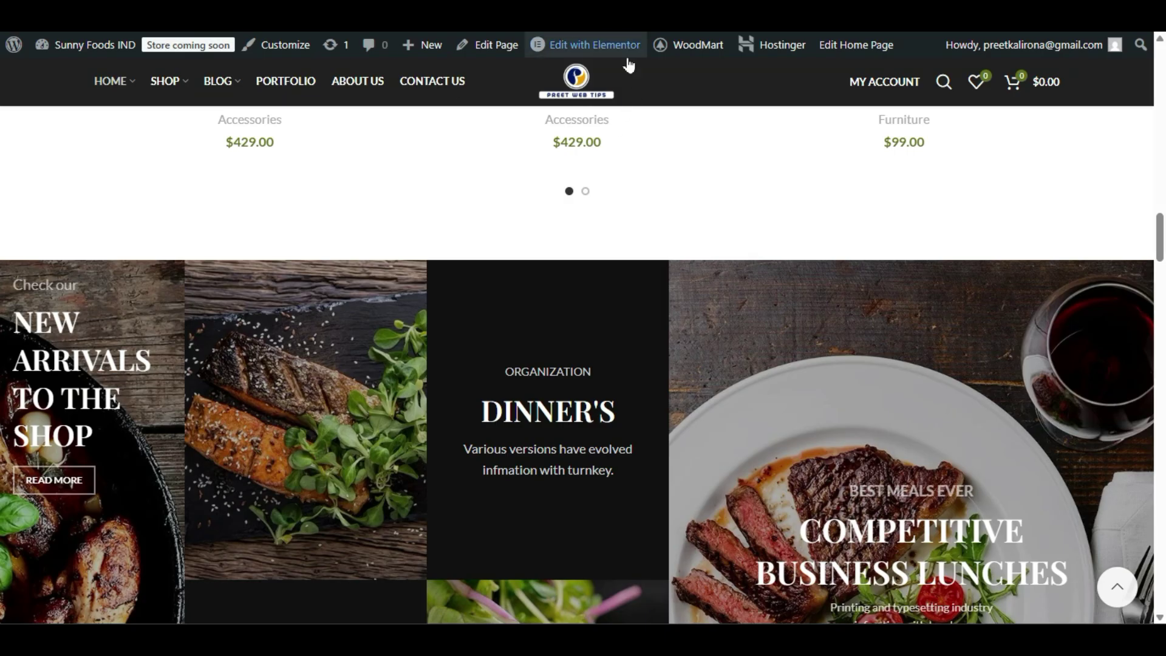
mouse_move(627, 52)
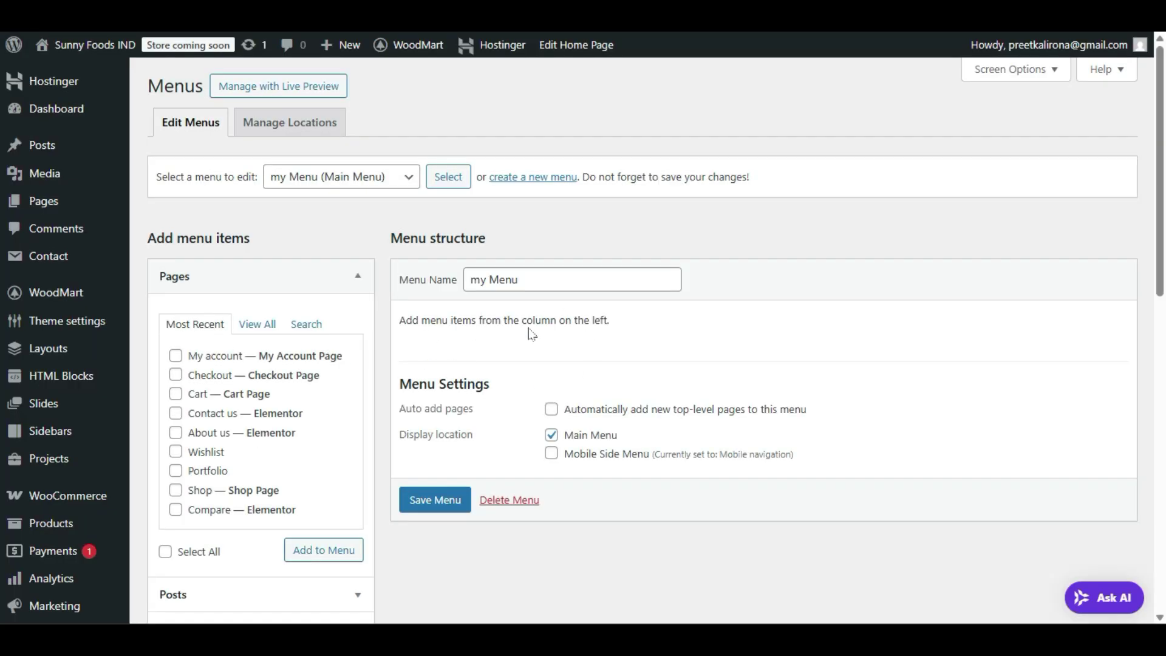
- Add the Blog, About us, Contact us and Shop pages to my Menu from the full page list
scroll(194, 260, down, 1)
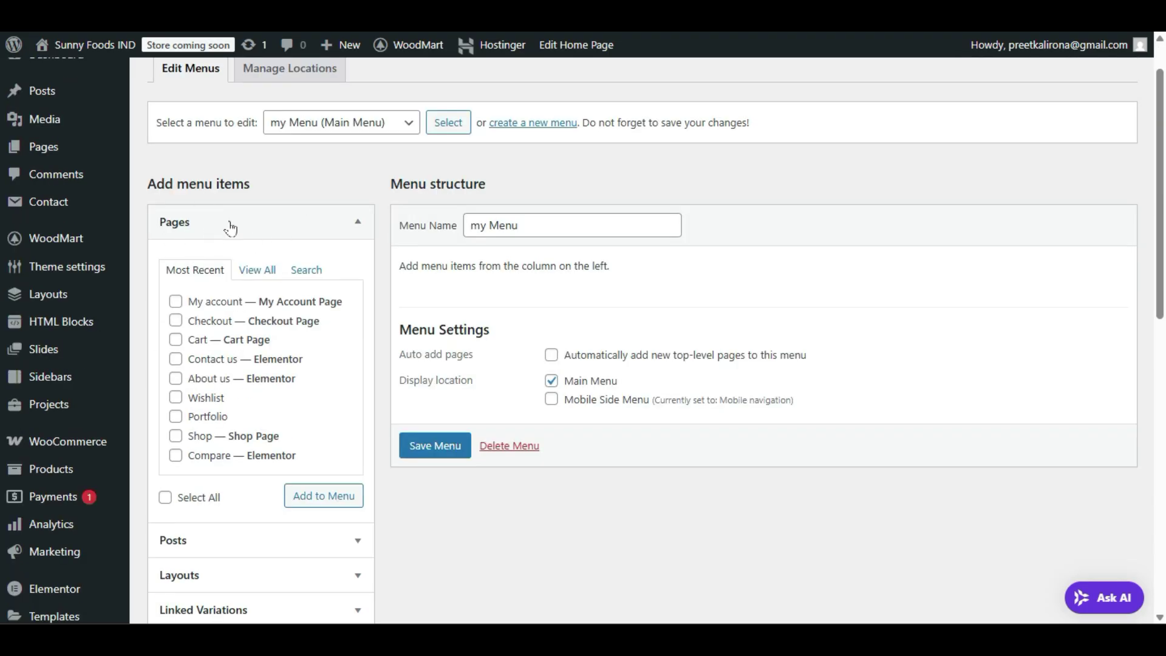
click(256, 271)
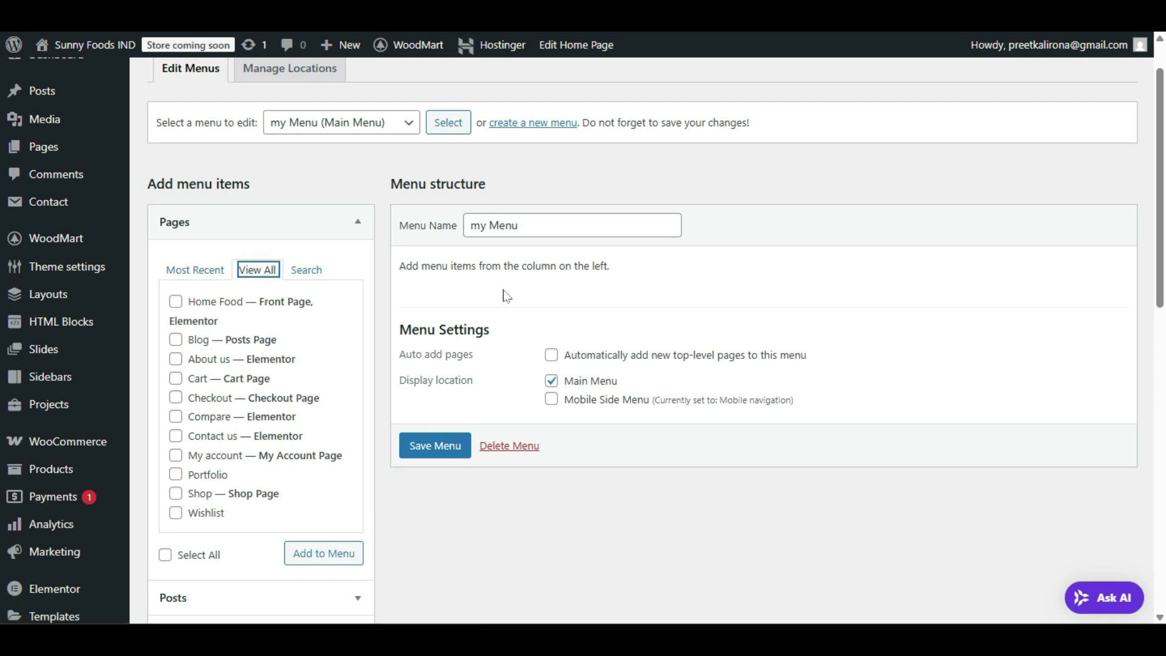
click(175, 340)
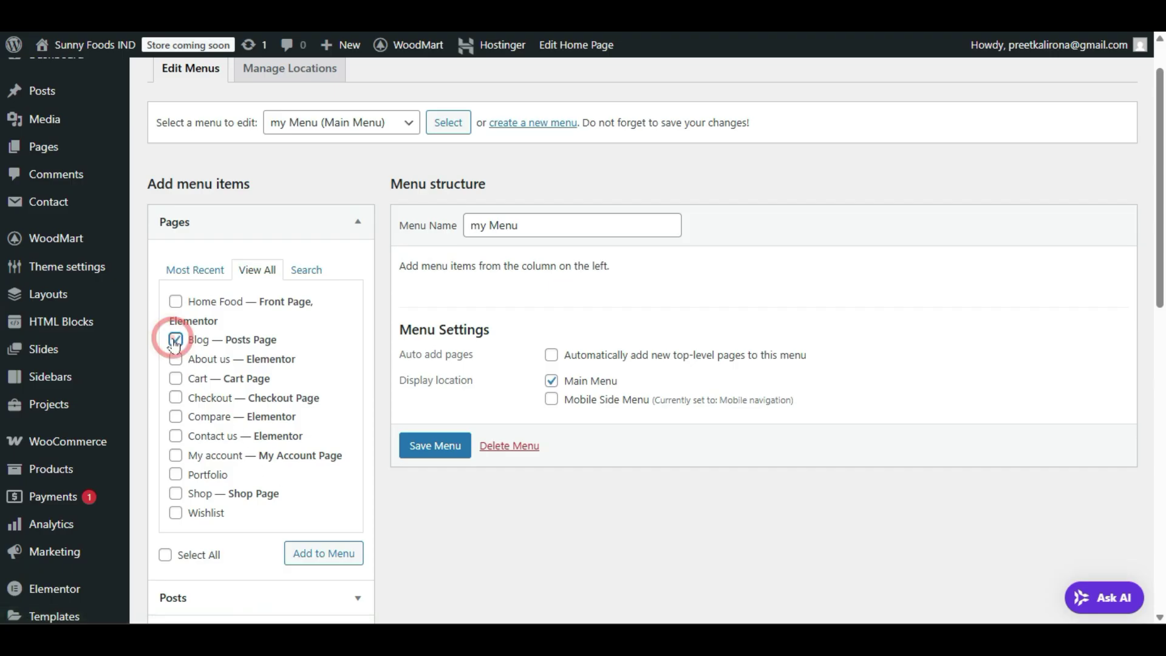
click(175, 360)
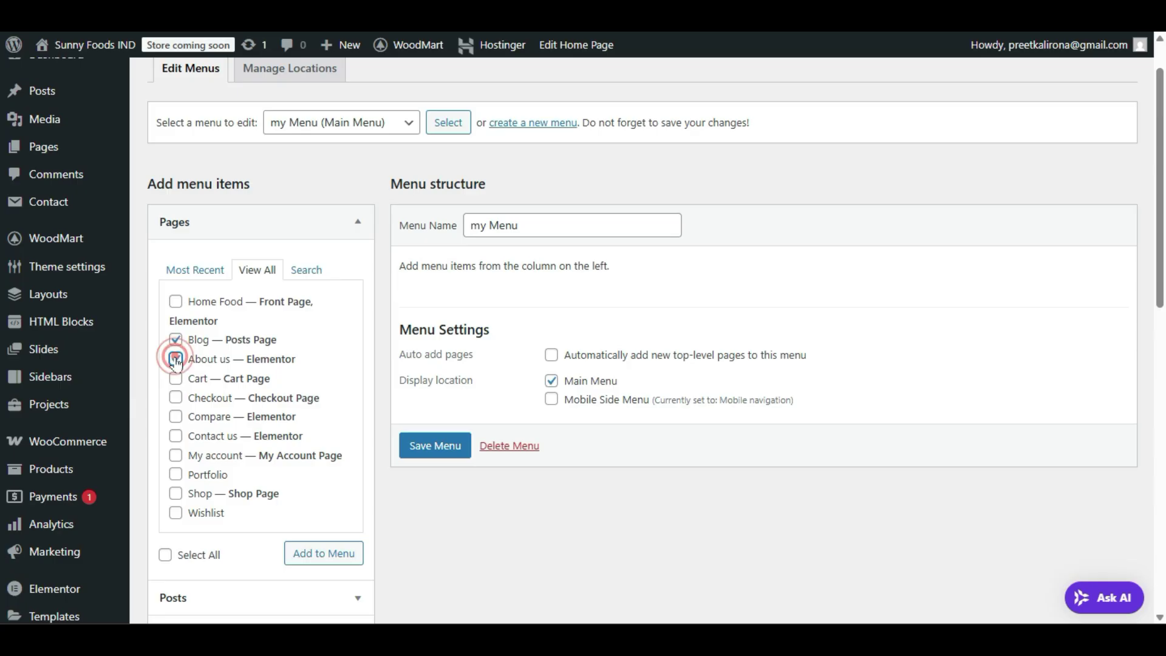
click(175, 436)
scroll(193, 375, down, 1)
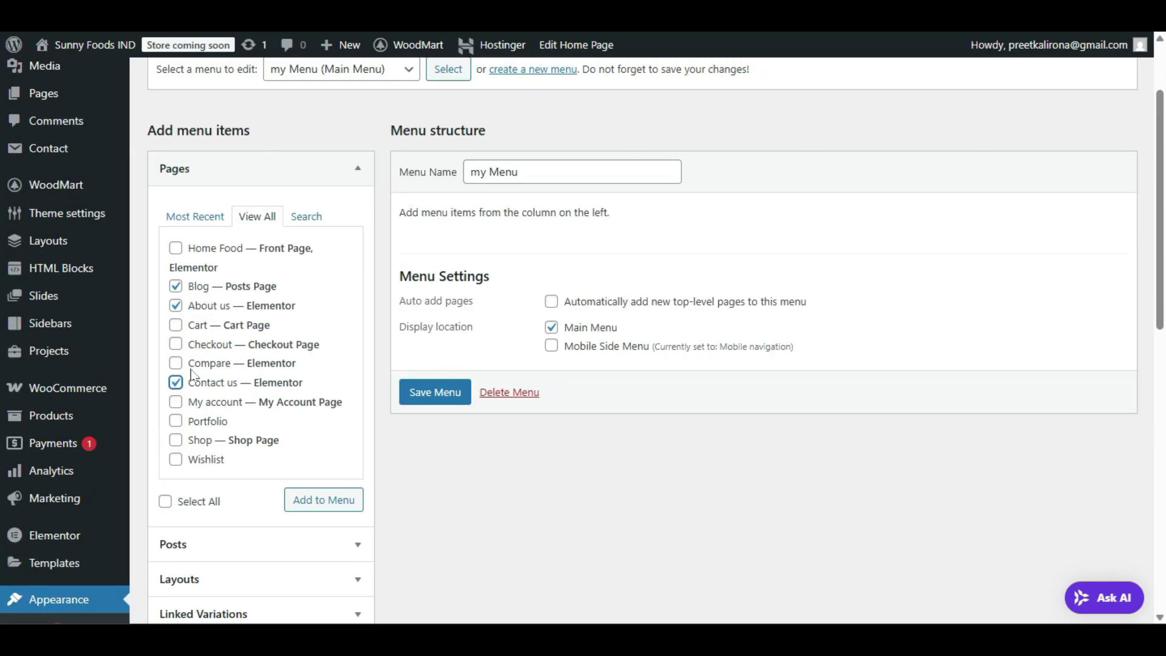
scroll(194, 375, down, 1)
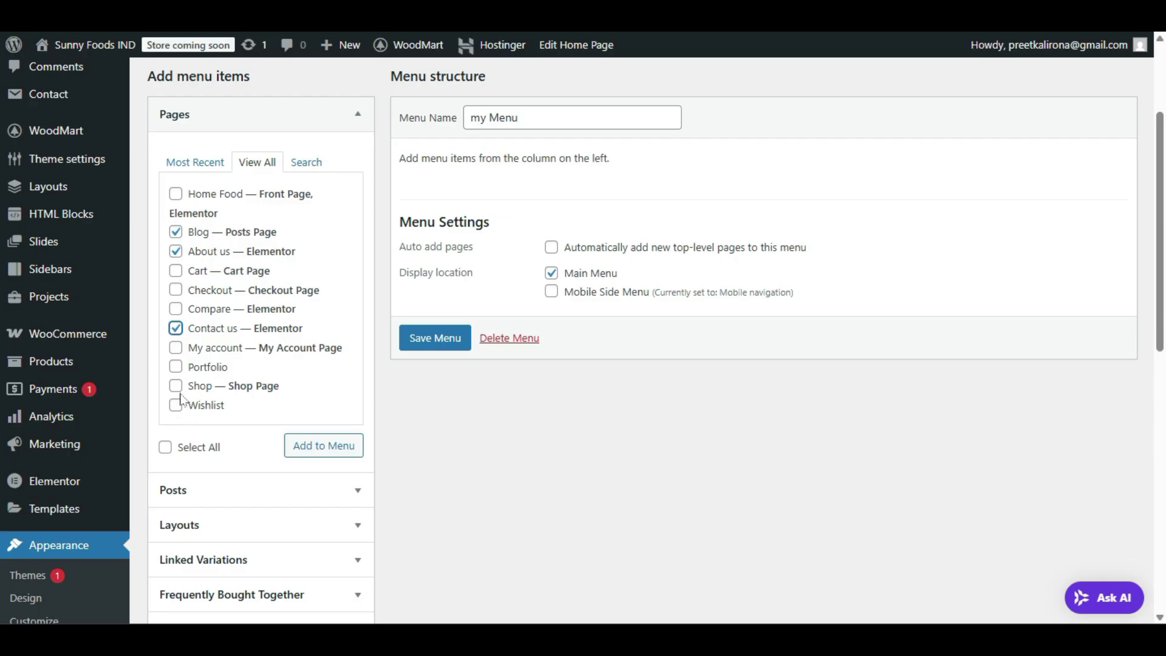
click(176, 387)
click(334, 441)
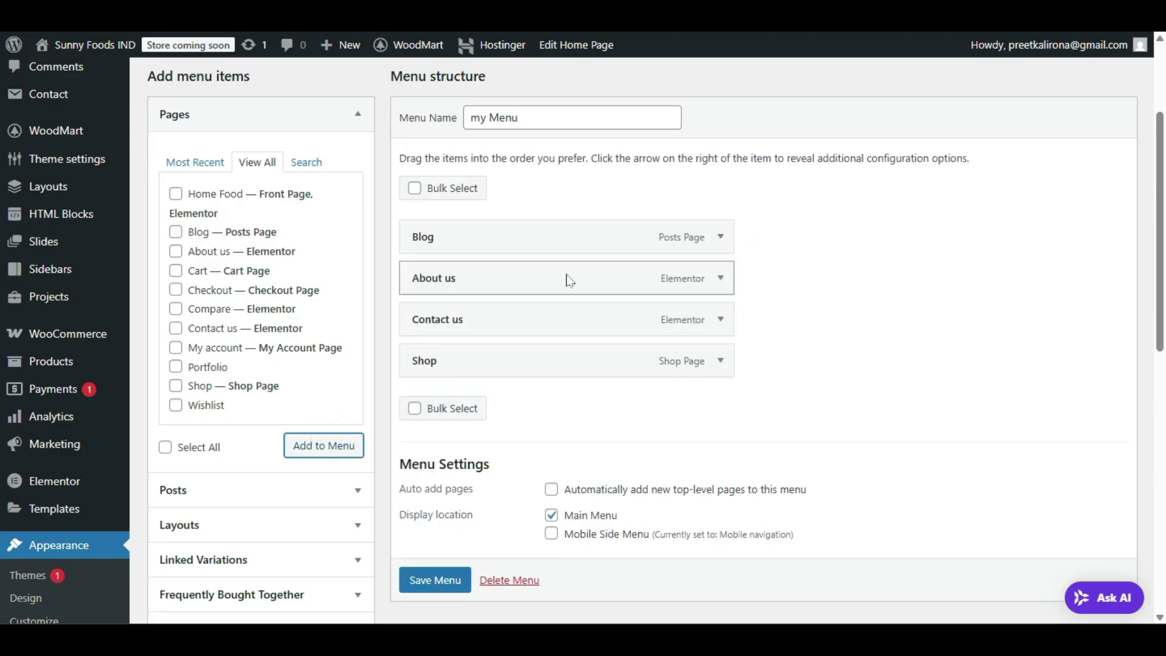
- Reorder my Menu so About us comes before Blog and Contact us is last, and remove the Shop item
drag(632, 281, 641, 248)
drag(610, 313, 616, 356)
click(721, 319)
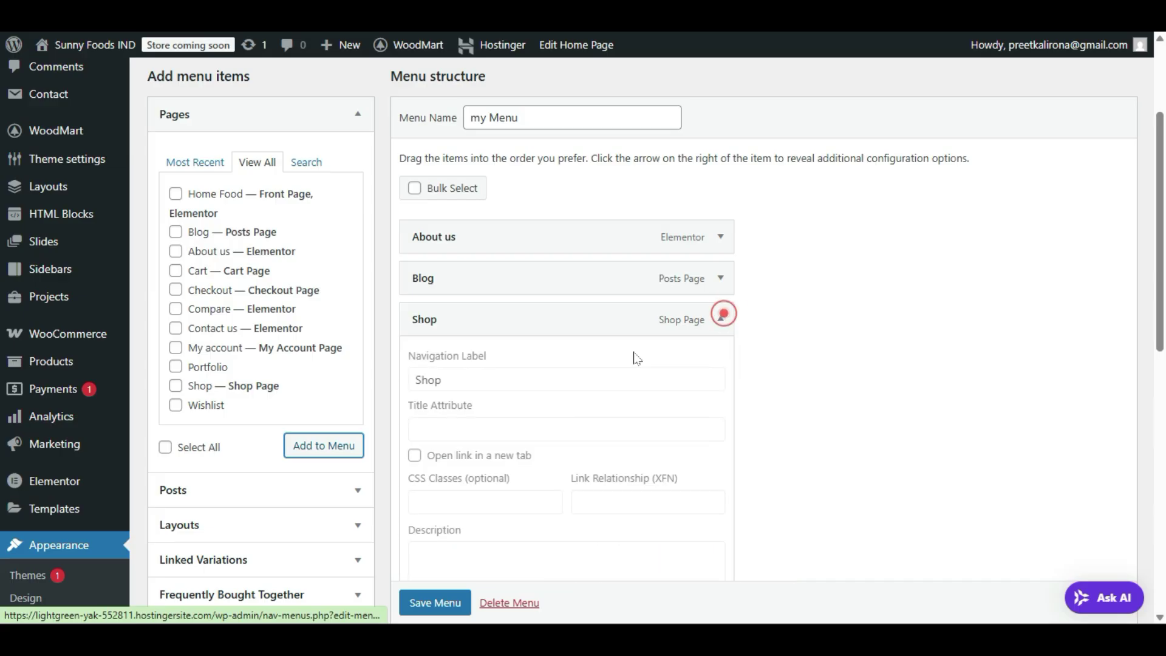
scroll(723, 312, down, 6)
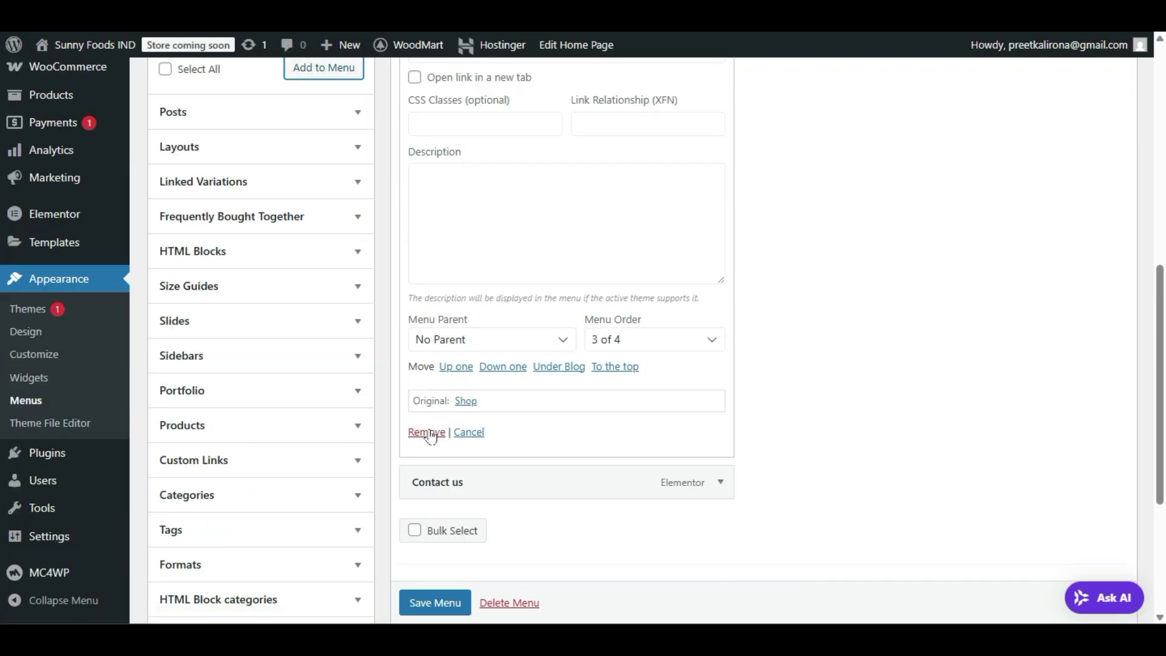
click(428, 432)
- Look through the available menu item types down to WooCommerce endpoints and check the Products list
scroll(307, 382, down, 3)
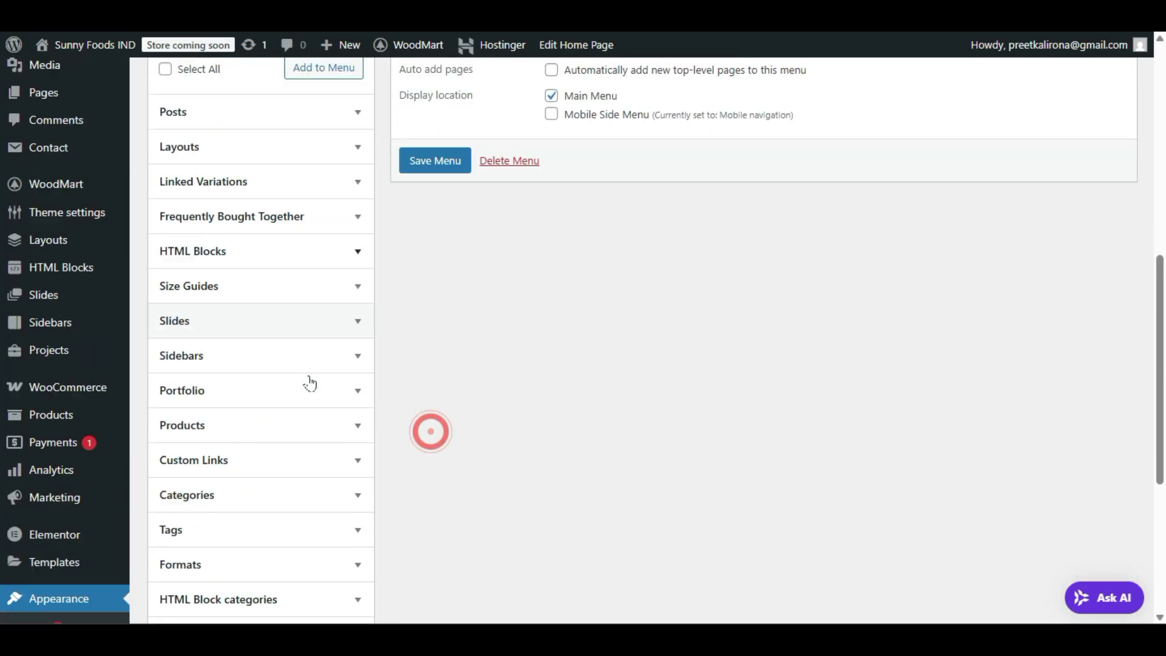
scroll(266, 419, down, 2)
scroll(268, 398, down, 2)
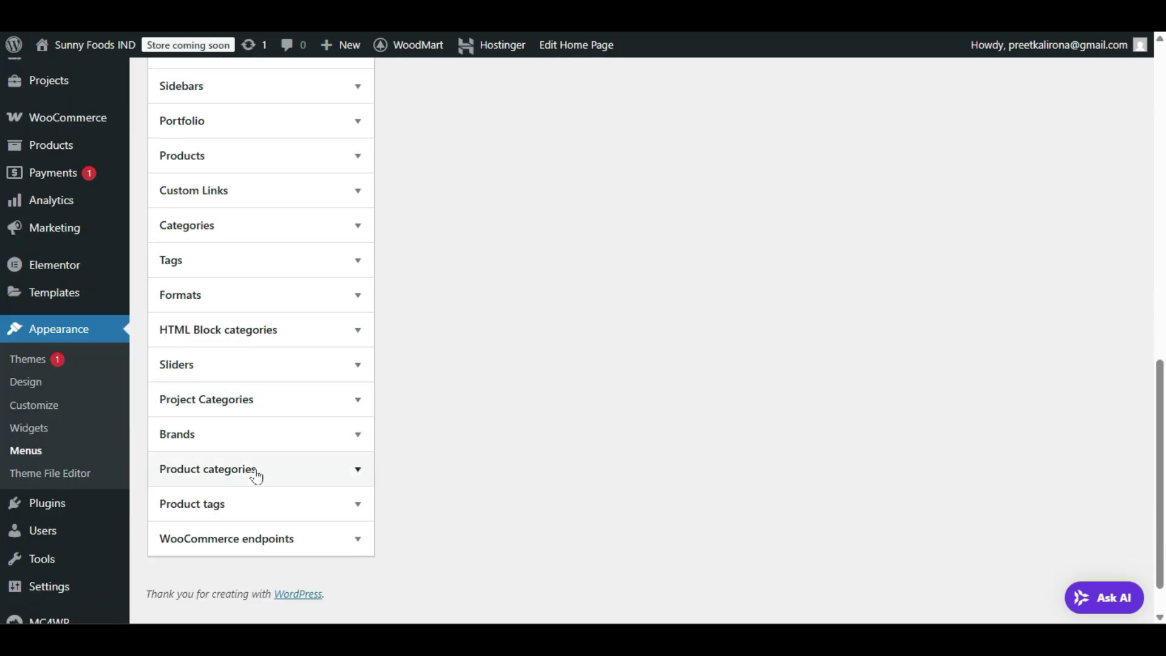
scroll(256, 475, up, 4)
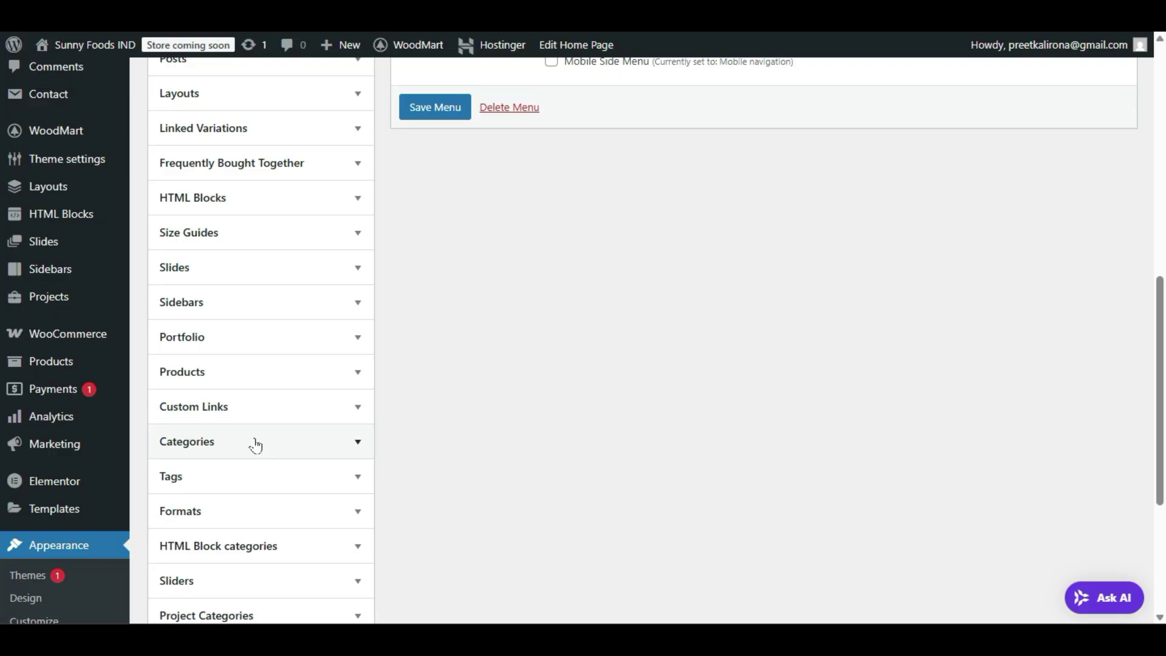
click(231, 383)
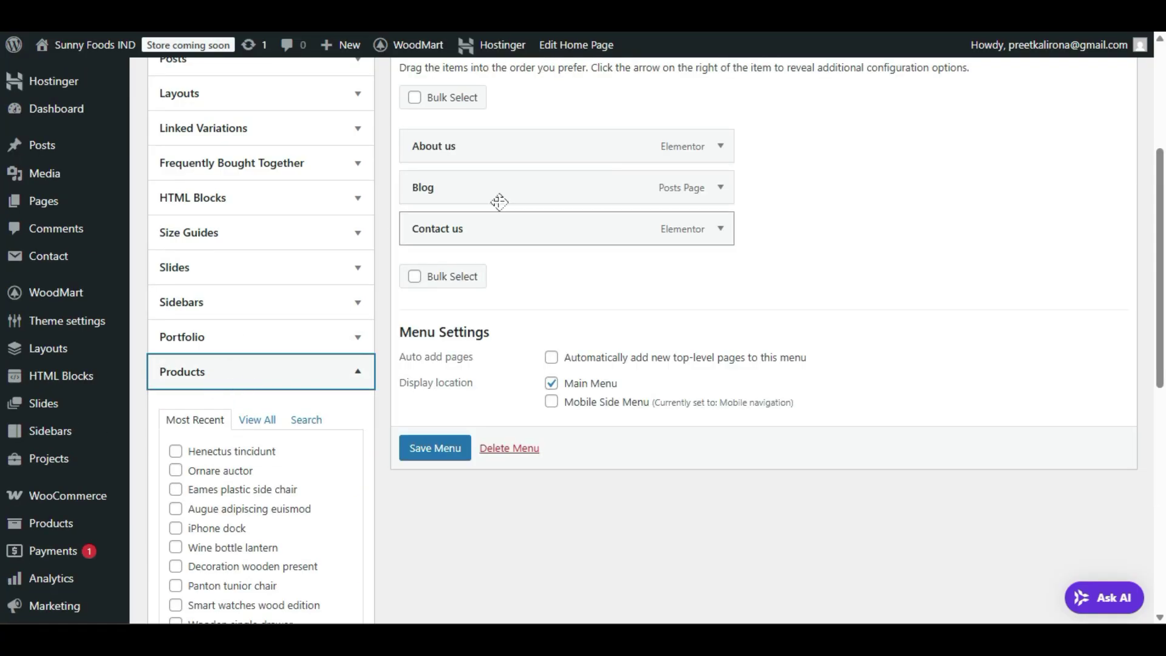
scroll(531, 328, up, 3)
click(345, 534)
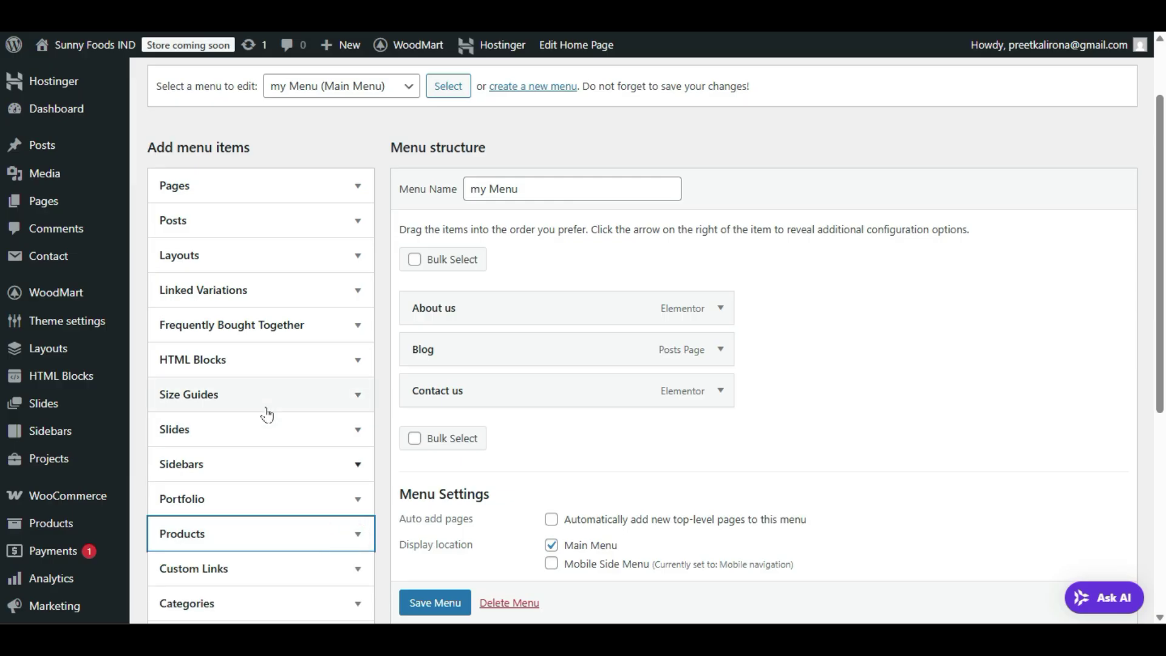
- Examine the HTML Blocks available as menu items, and check the Linked Variations, Layouts, Posts and Pages groups
click(271, 362)
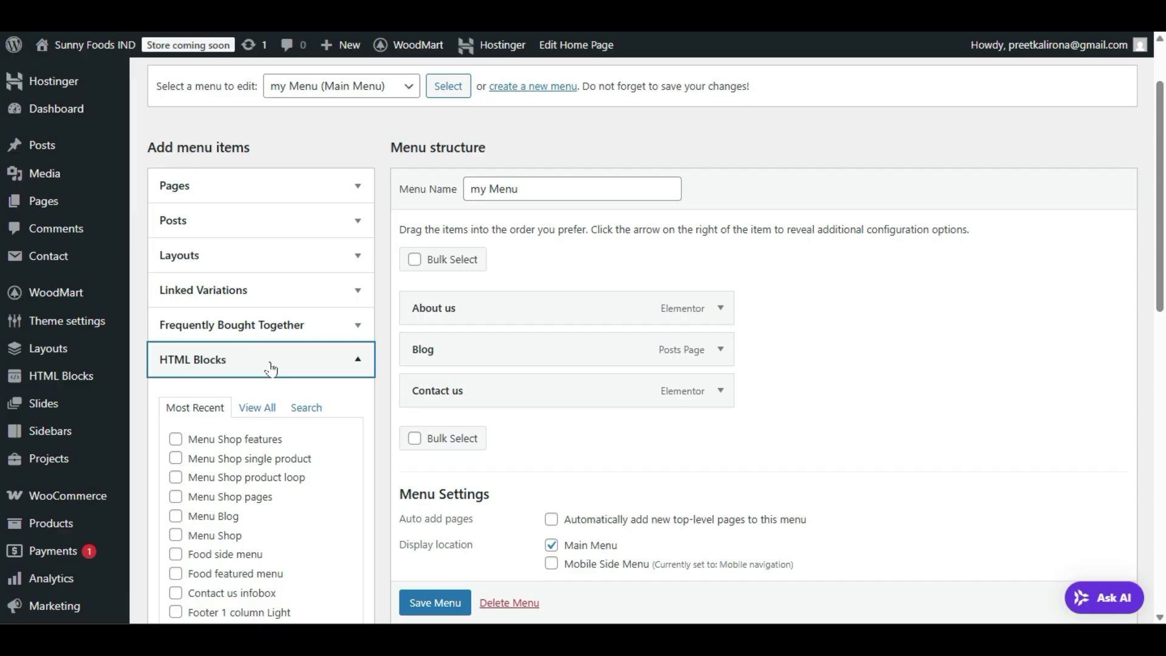
scroll(271, 366, down, 1)
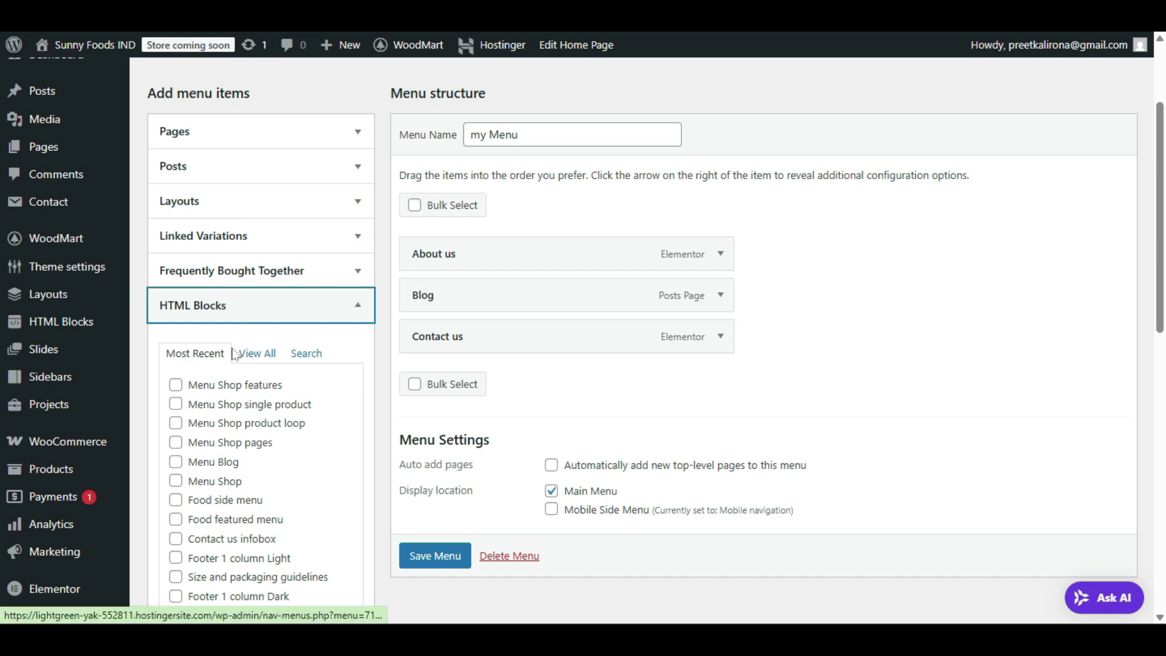
scroll(246, 484, down, 2)
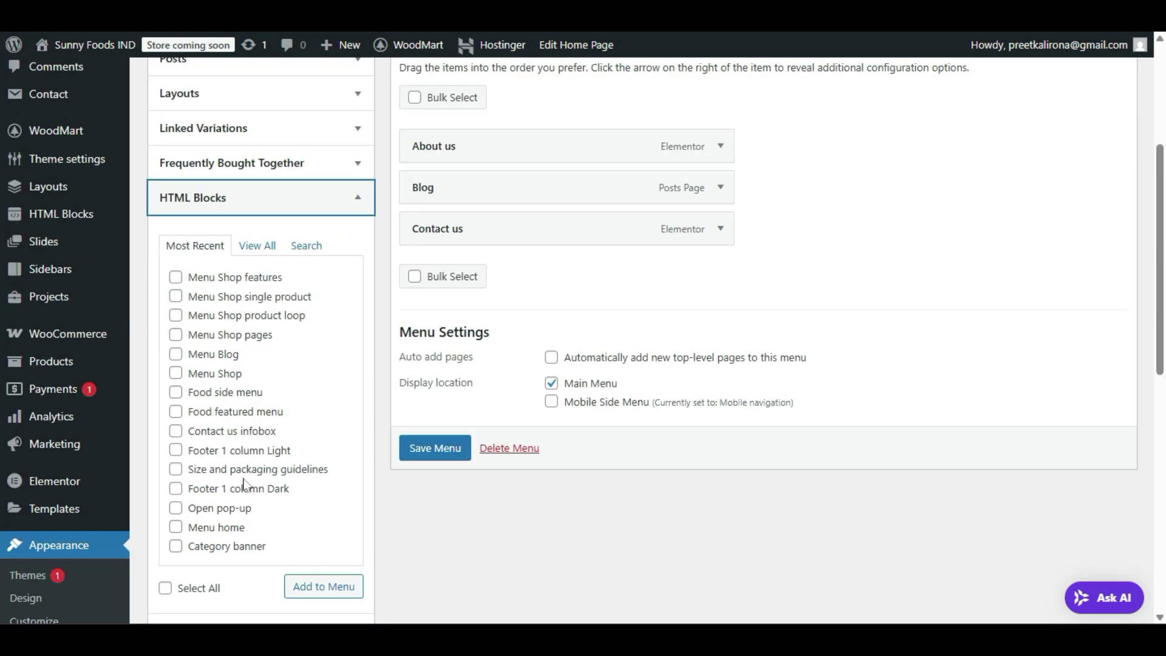
scroll(219, 600, up, 2)
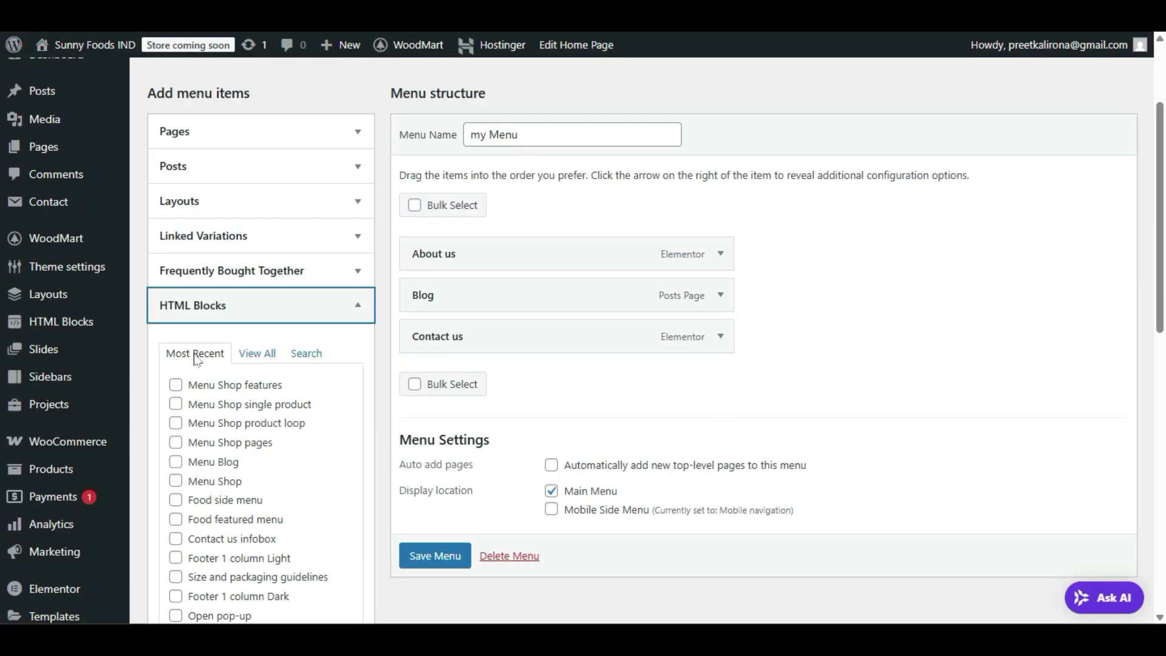
click(261, 244)
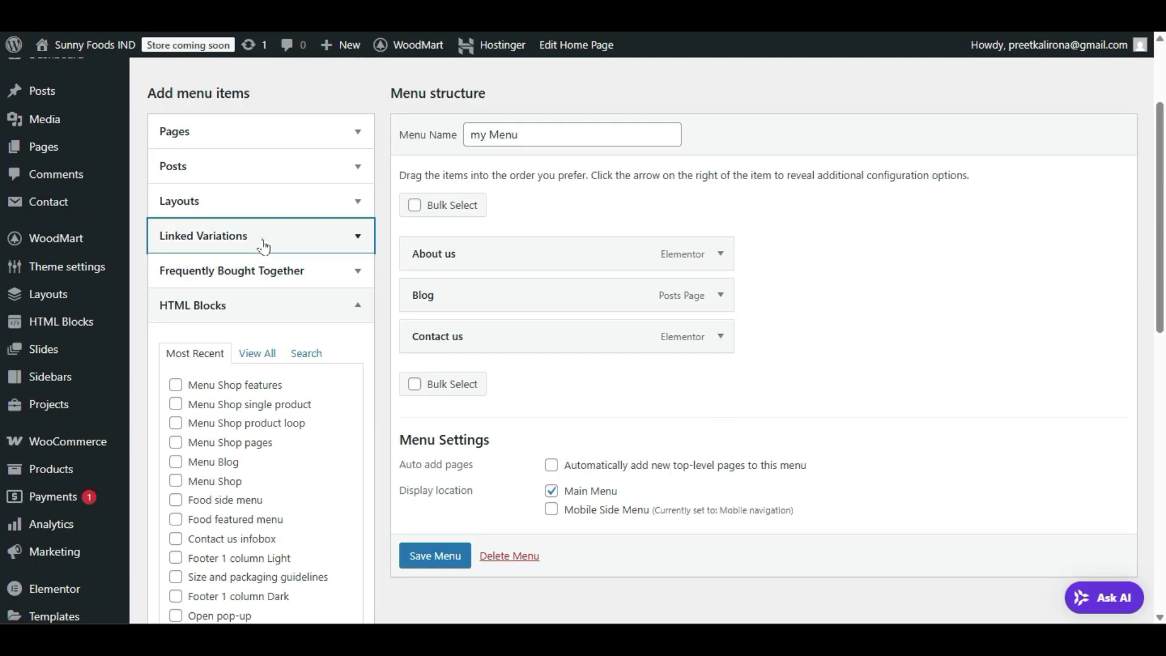
click(254, 208)
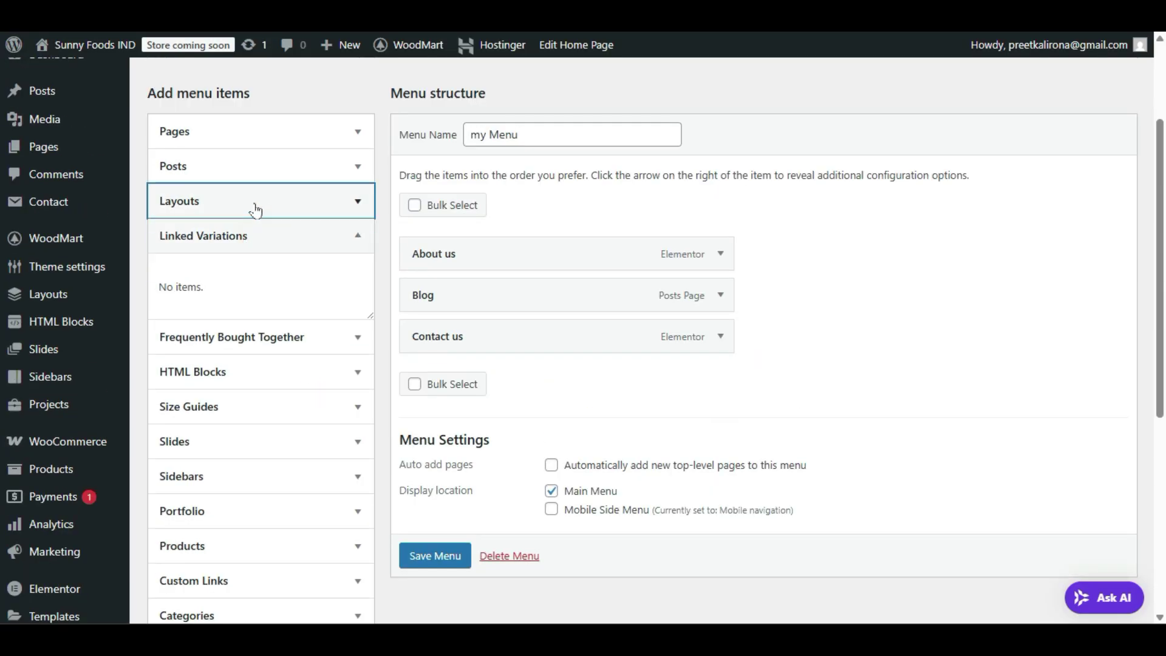
click(253, 170)
click(251, 139)
click(249, 138)
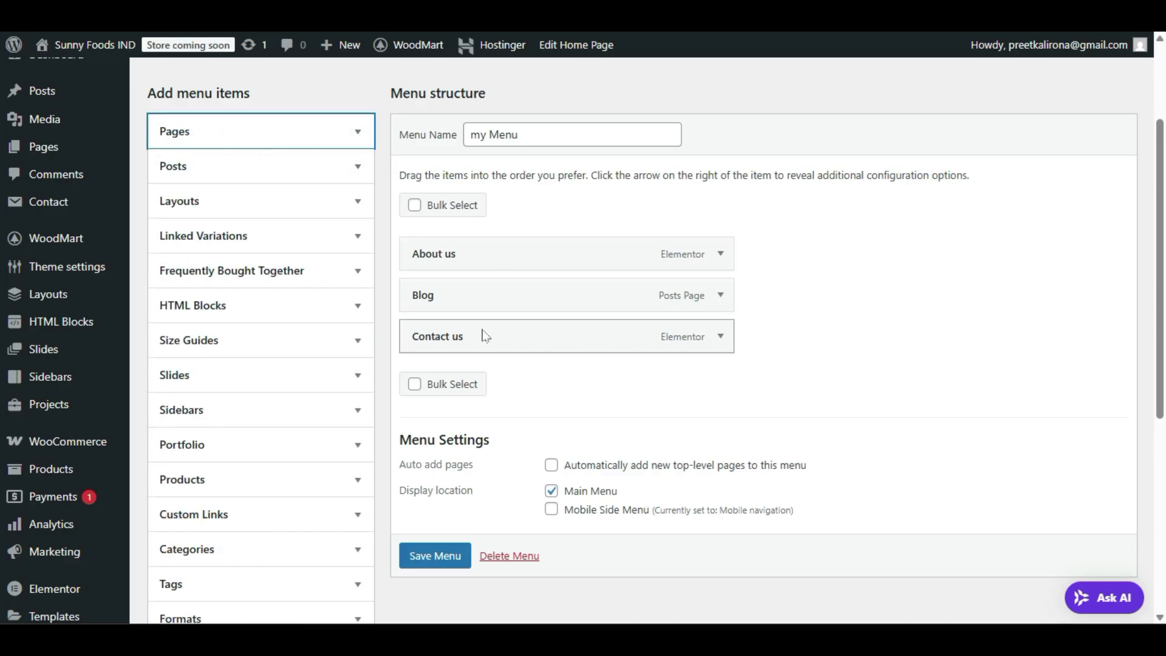
- Save my Menu and return to the store's home page to check the header navigation
click(435, 555)
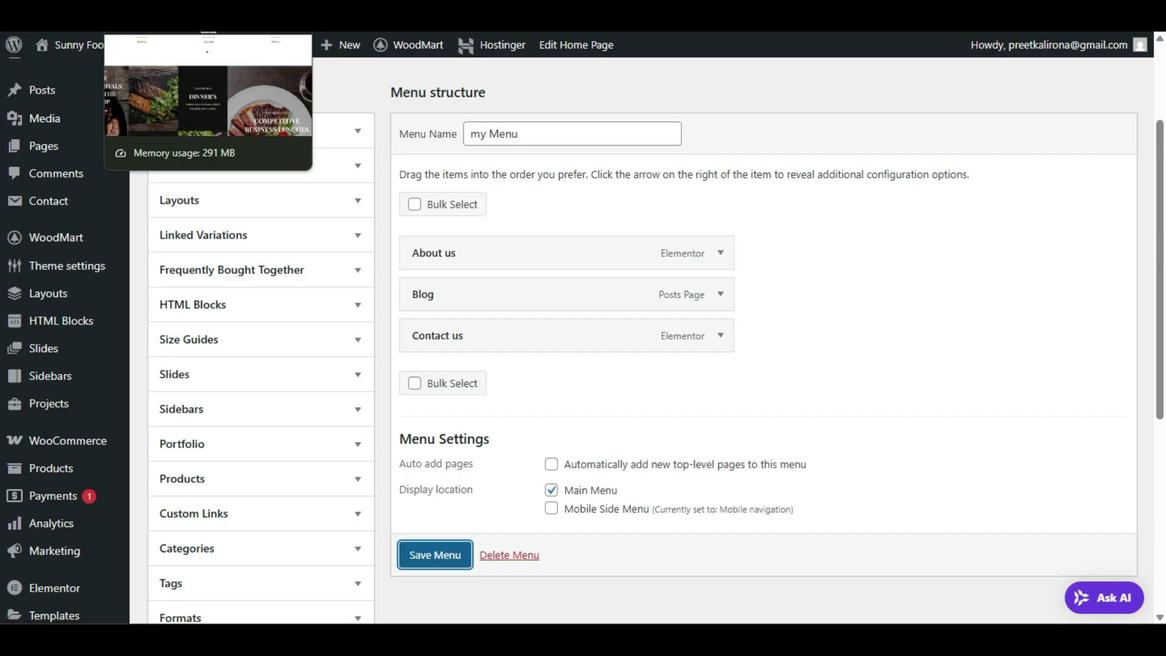
click(183, 13)
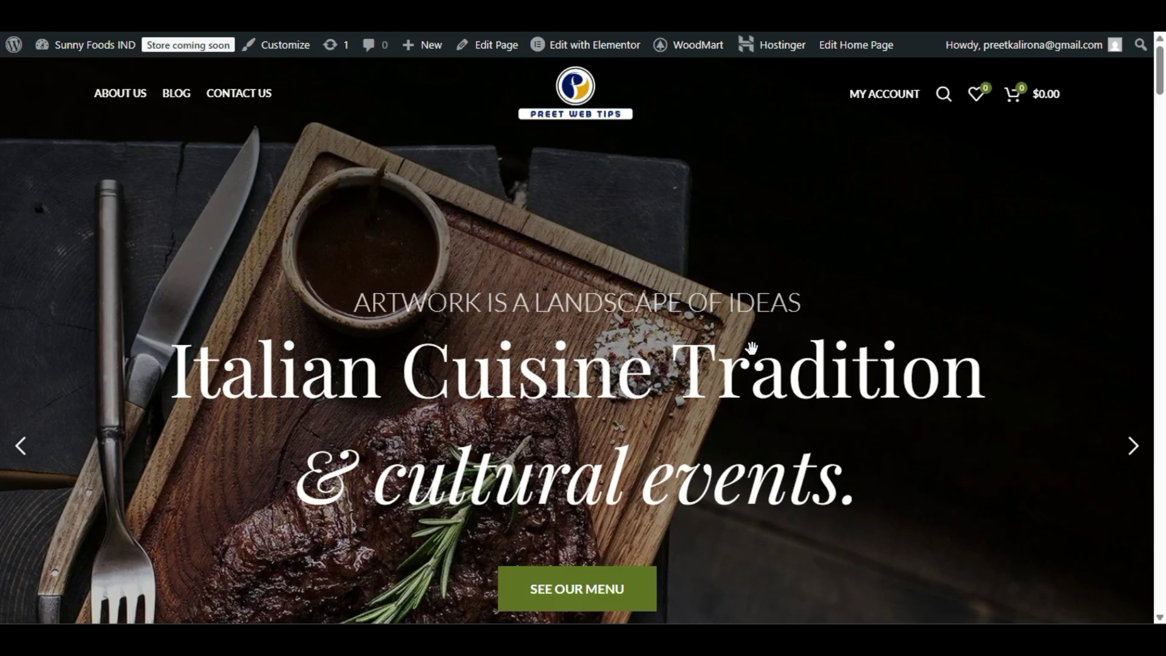
mouse_move(587, 46)
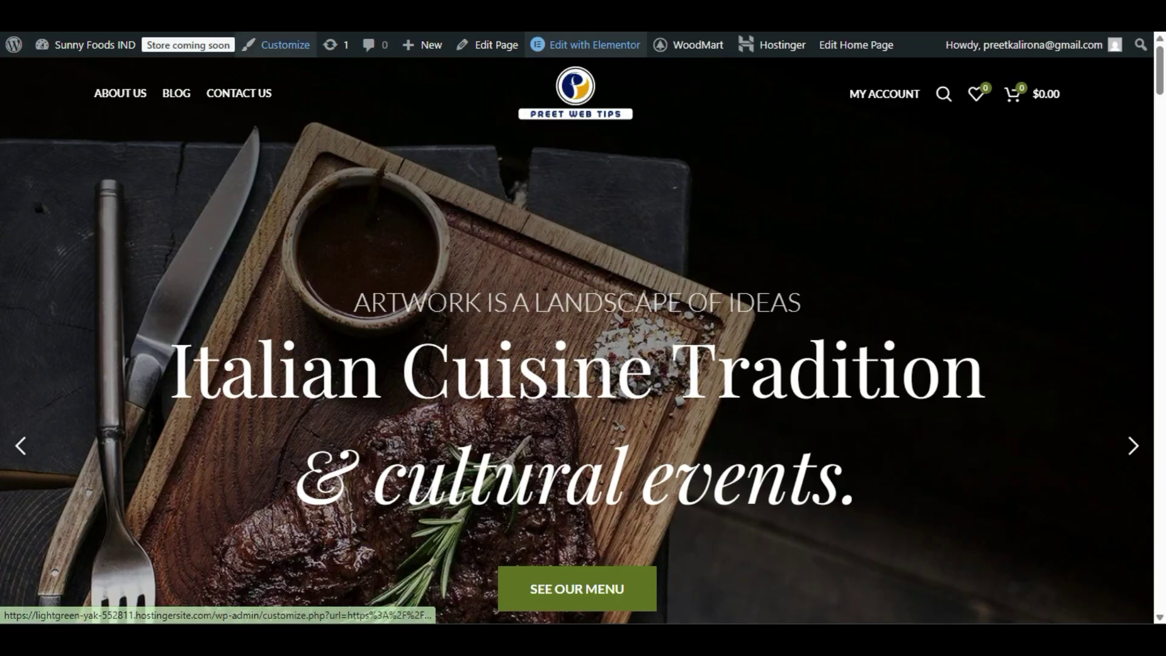
- Find the Home Food front page in the list of all pages and open it for editing with Elementor
click(124, 18)
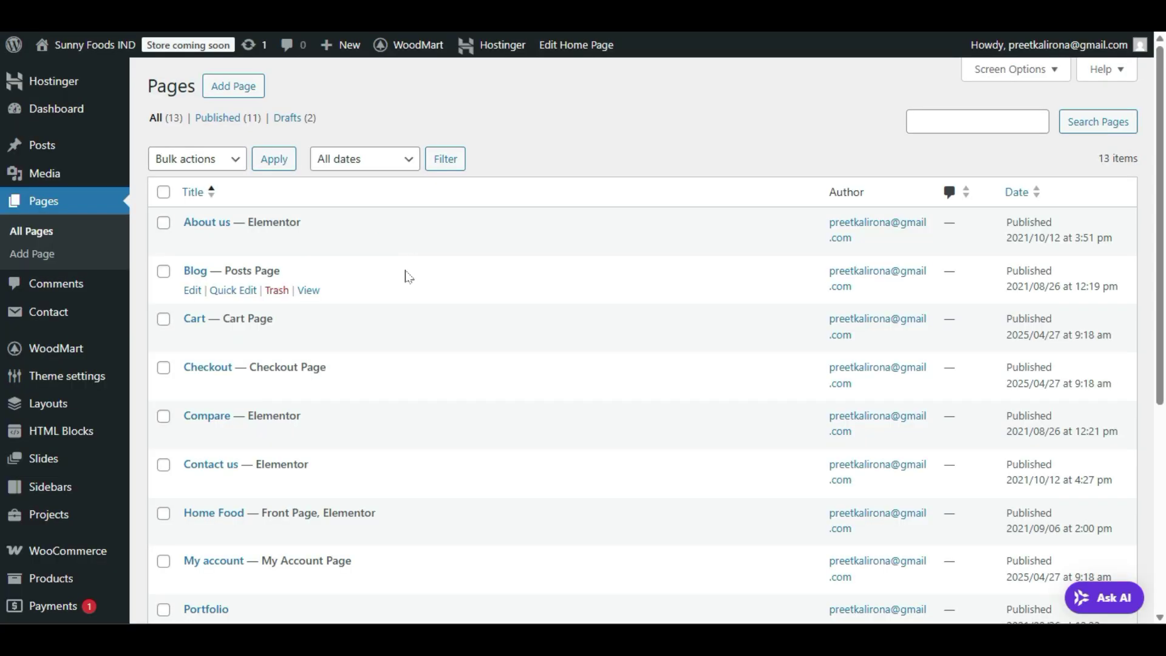
scroll(404, 273, down, 3)
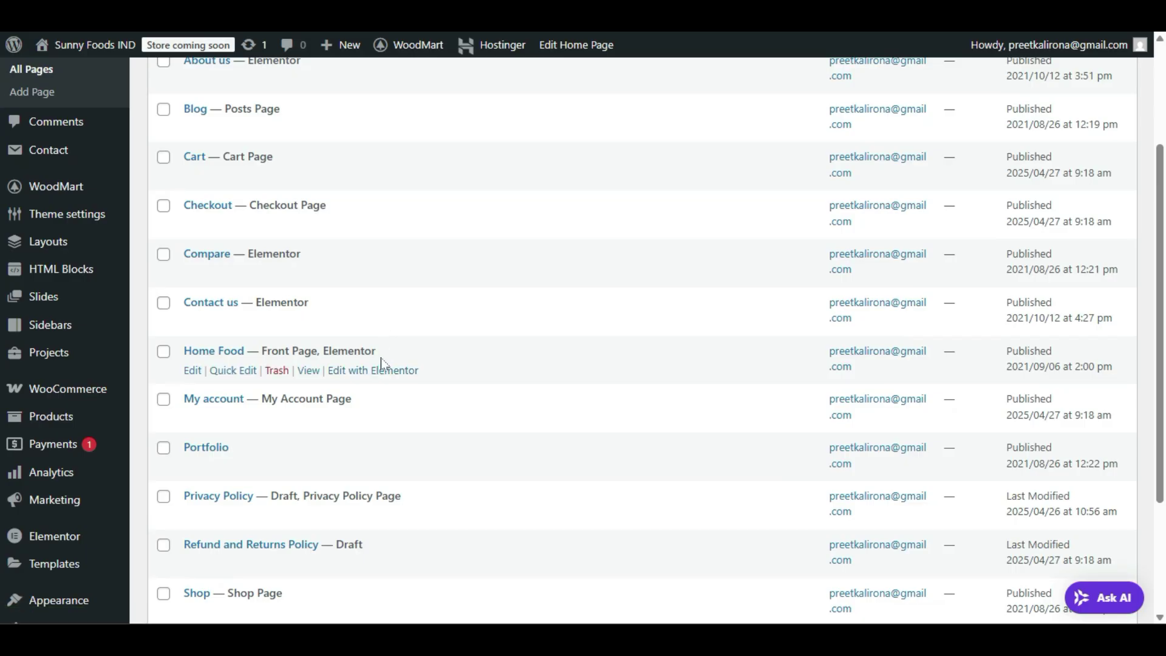
drag(378, 354, 262, 351)
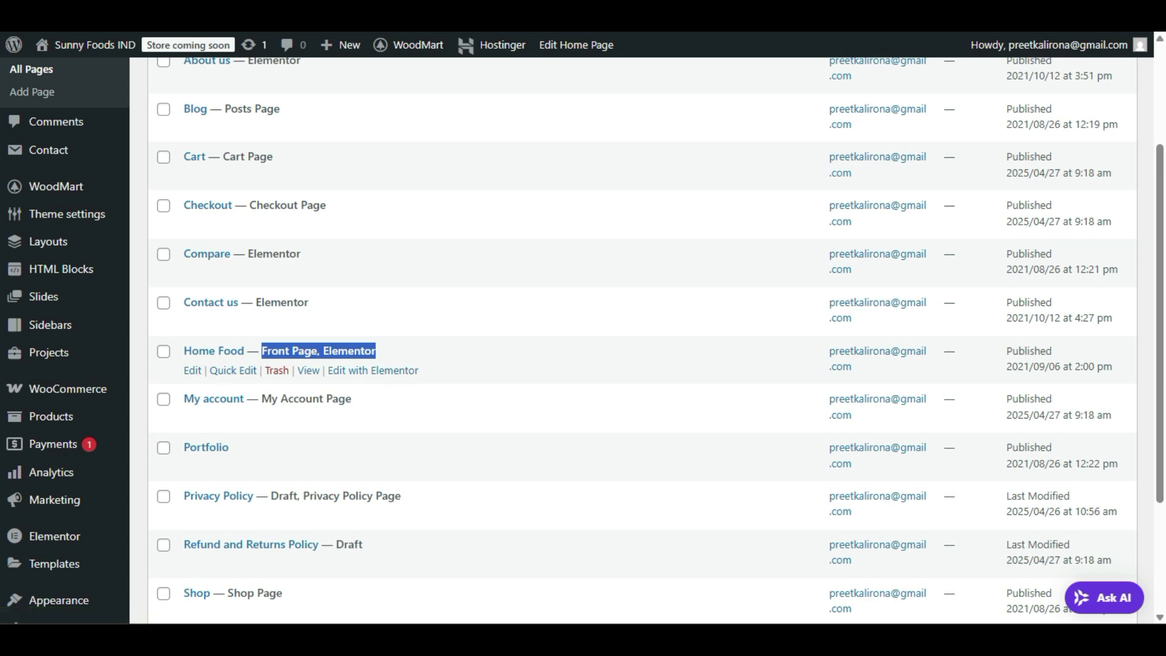
right_click(371, 377)
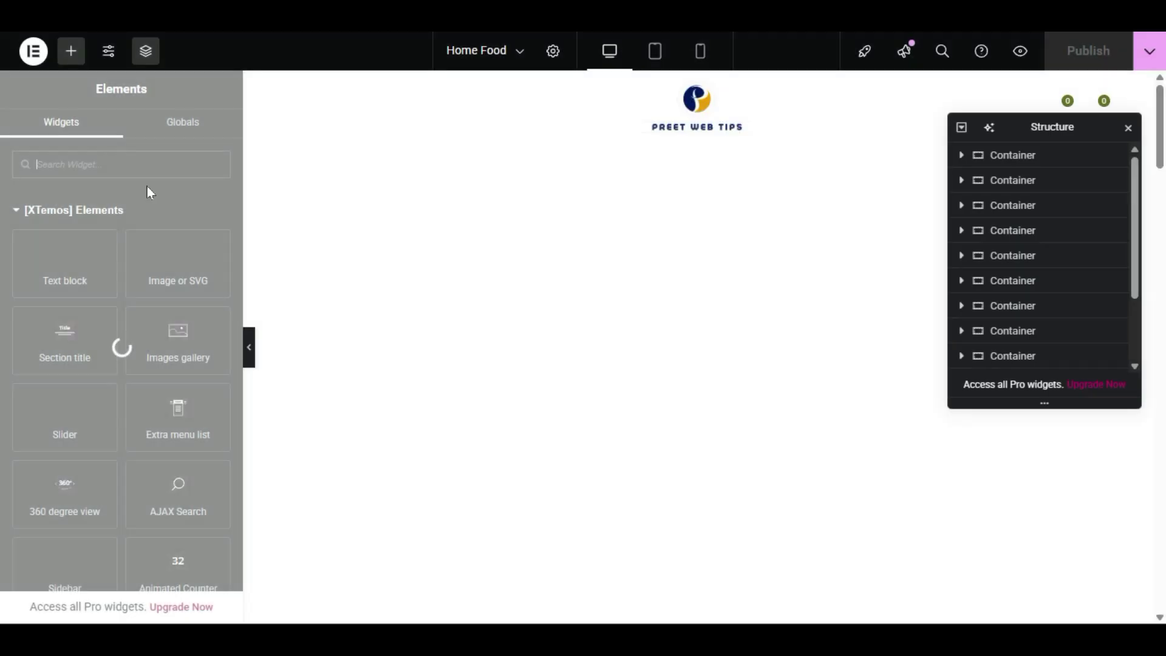
- Examine the Home Food page's sections in the editor, moving the Structure panel away from the content being viewed
scroll(850, 273, down, 13)
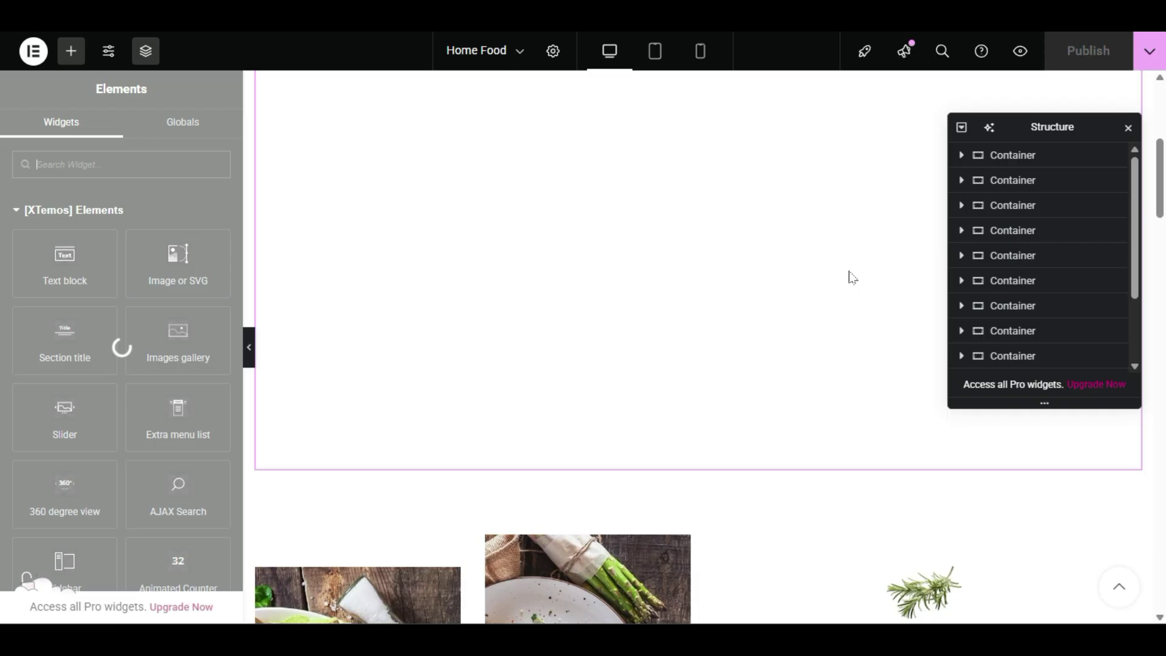
scroll(838, 301, up, 5)
scroll(835, 307, up, 6)
scroll(789, 243, down, 6)
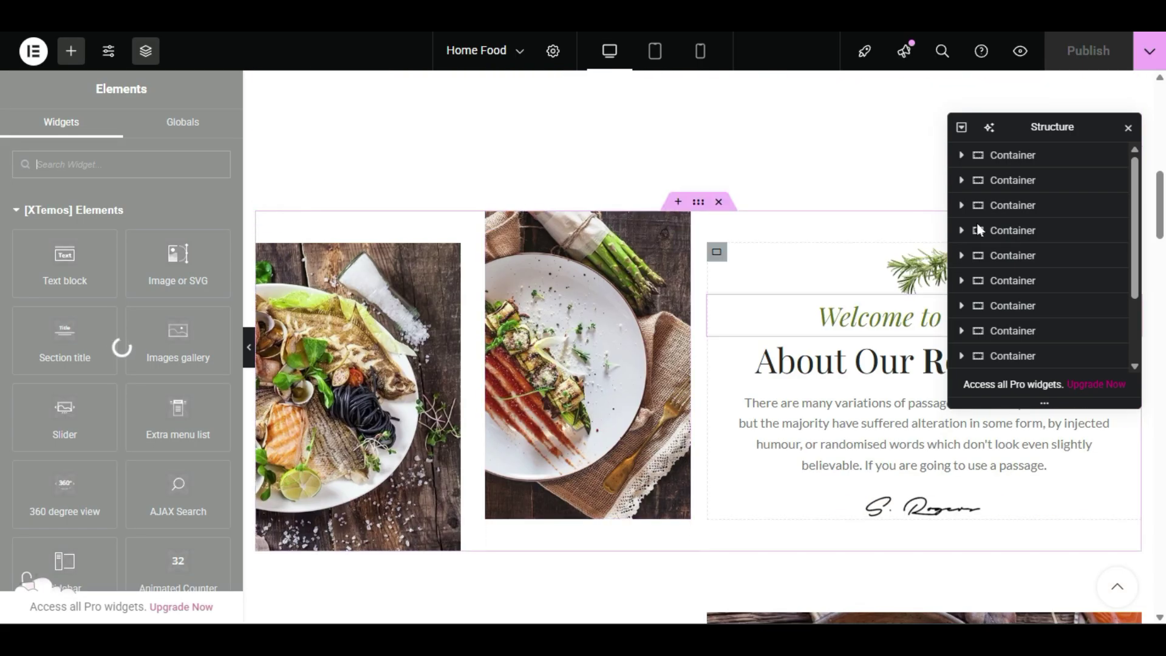
drag(1038, 130, 802, 104)
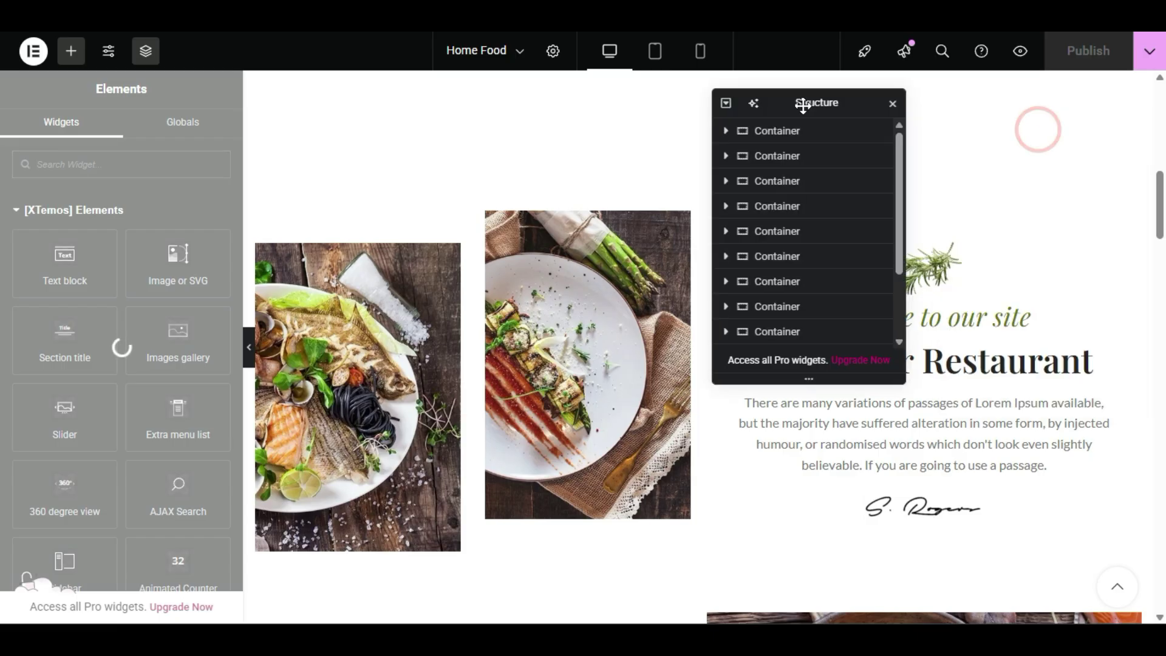
scroll(475, 326, down, 5)
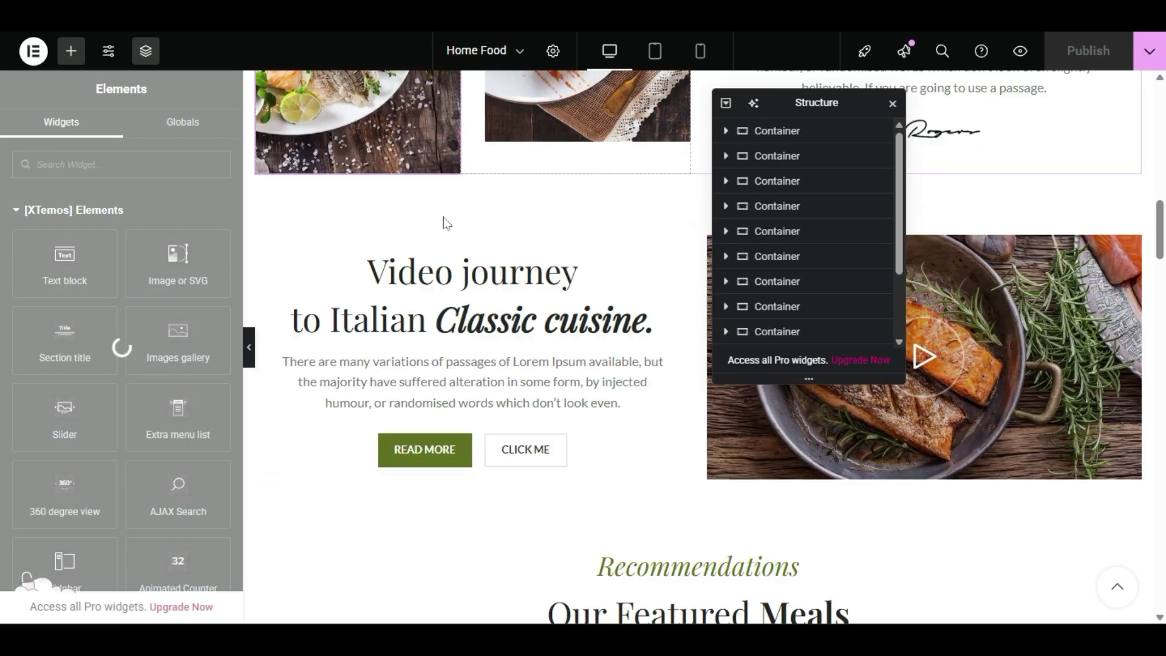
scroll(468, 397, up, 10)
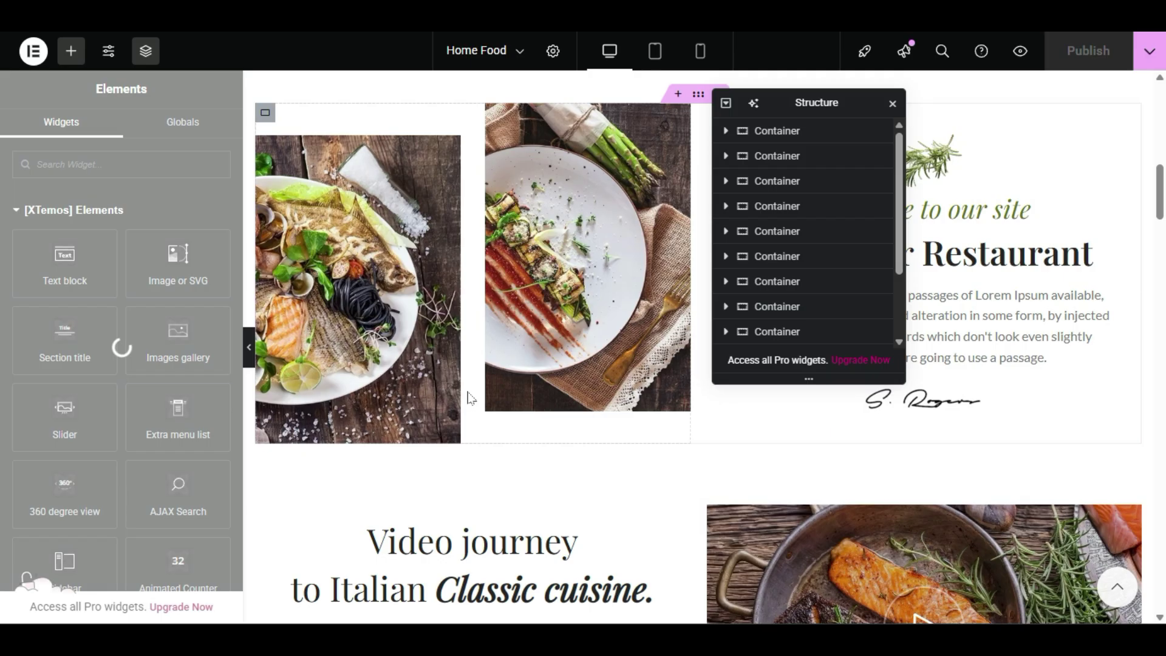
drag(835, 101, 984, 253)
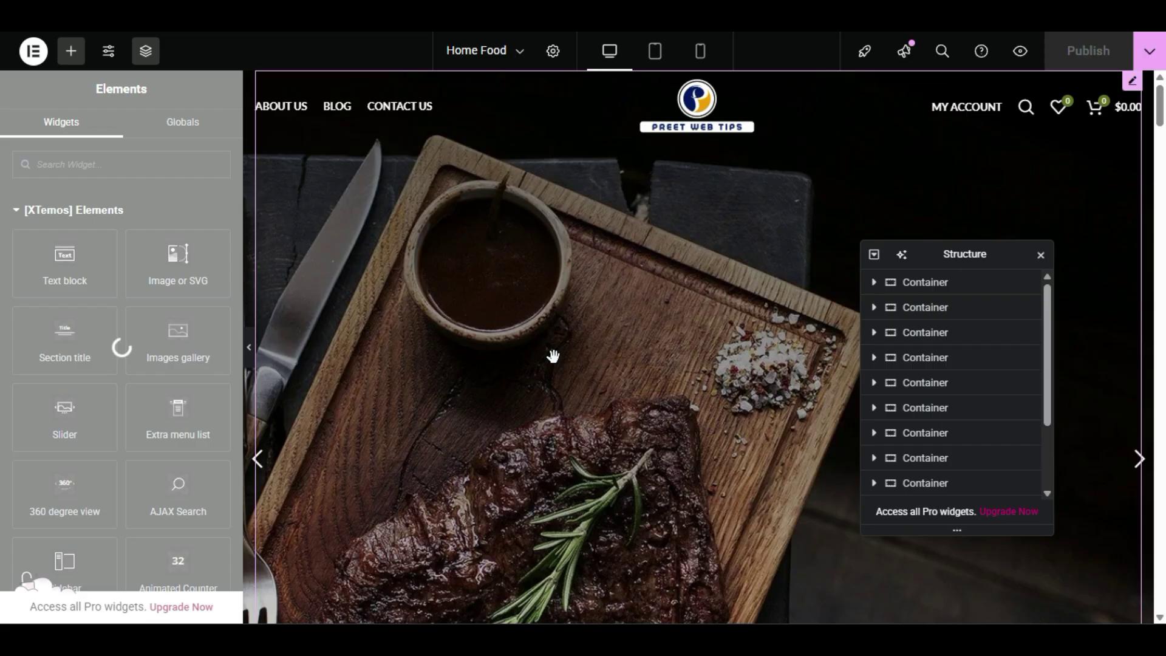
scroll(552, 356, down, 1)
scroll(462, 315, up, 1)
scroll(559, 373, down, 9)
scroll(557, 377, up, 5)
scroll(557, 380, up, 4)
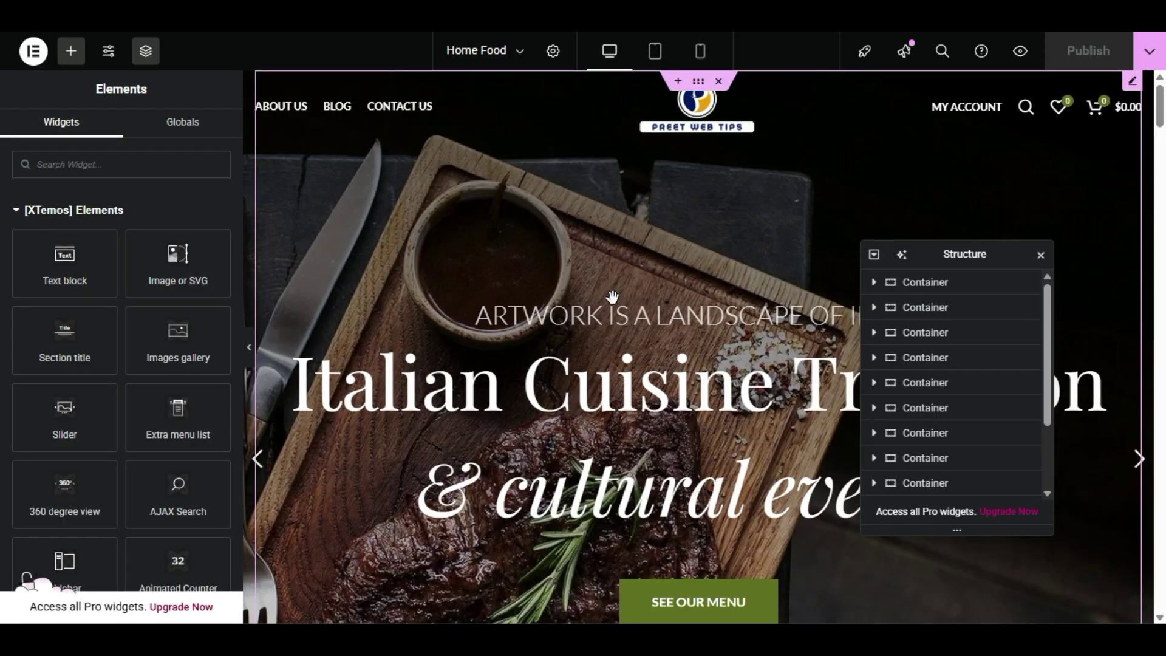
- Open the hero slider's settings for editing and check the available Slider and Synchronization options
right_click(462, 295)
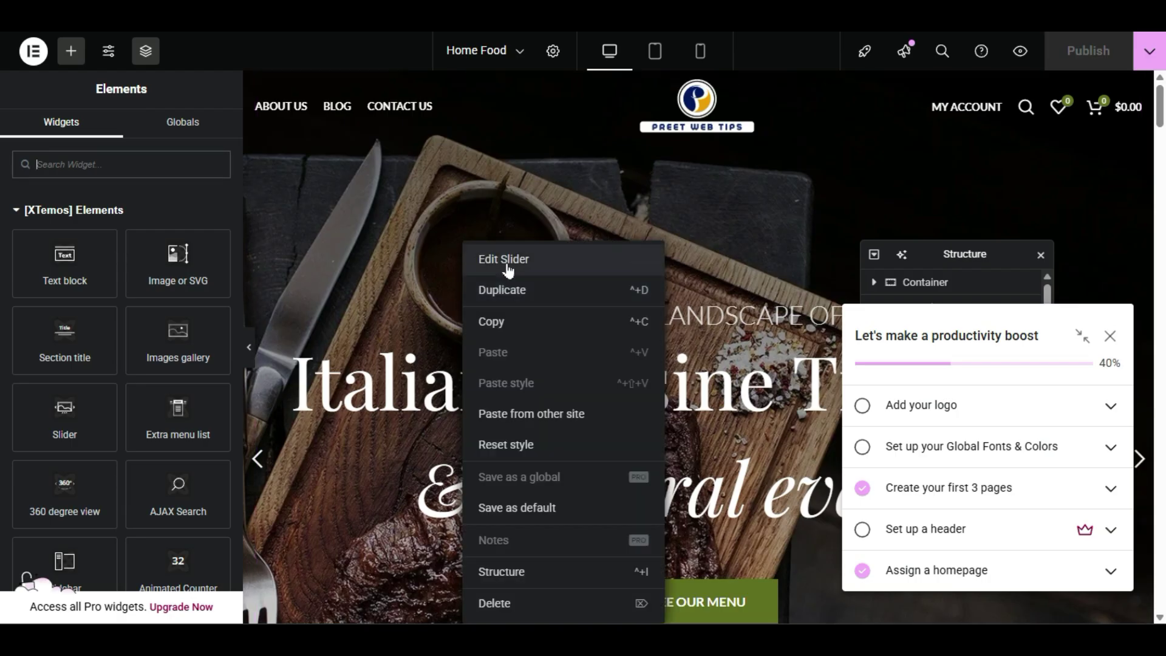
click(532, 259)
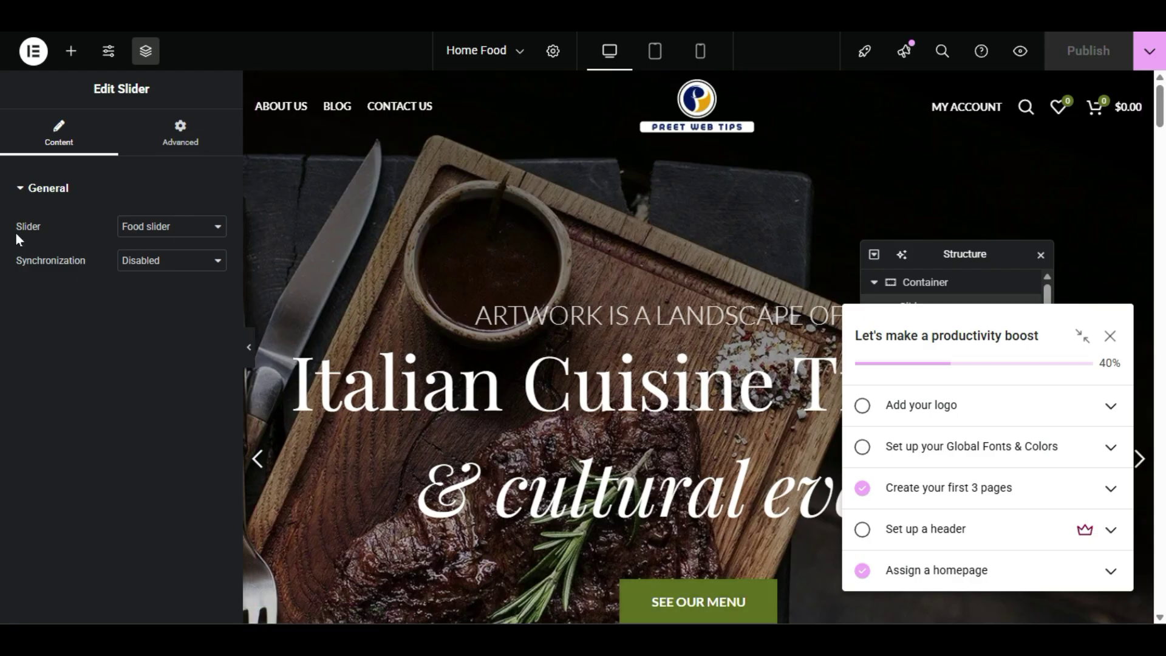
click(190, 235)
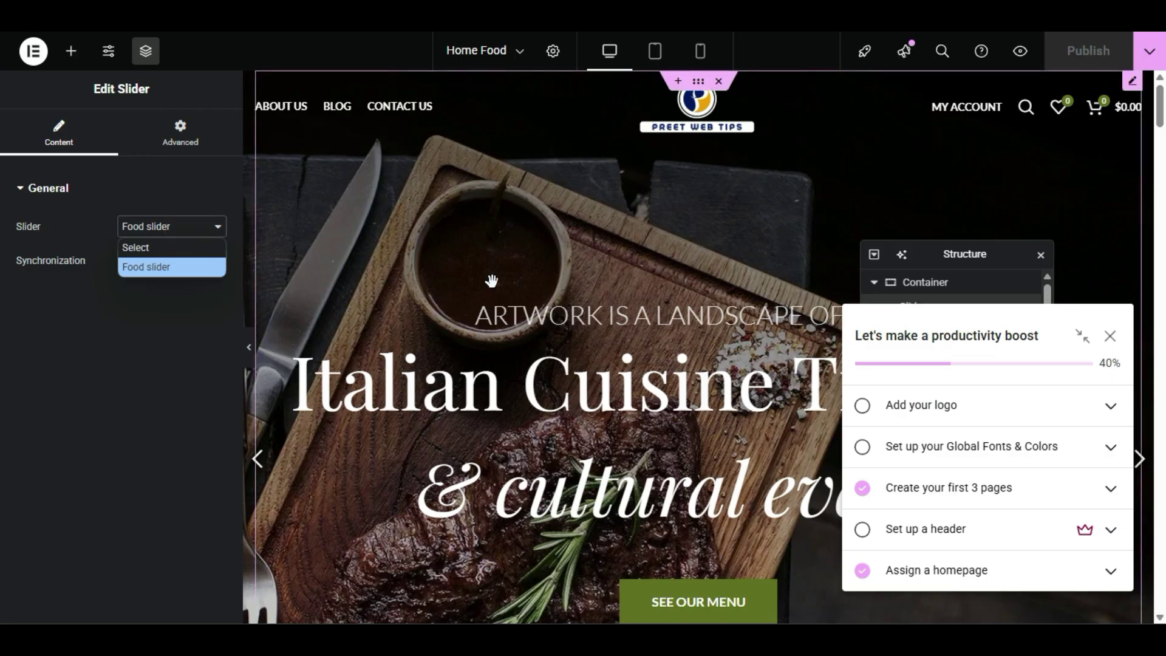
click(144, 293)
click(173, 225)
- Return to the WordPress admin and open the list of all slides
click(89, 349)
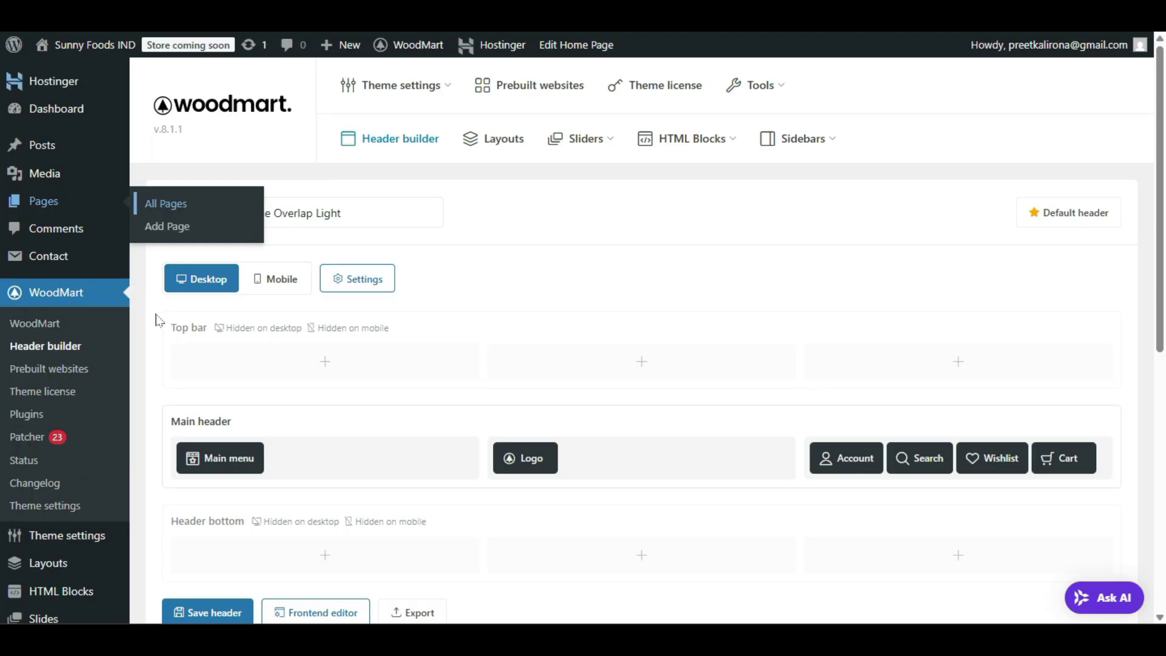
scroll(159, 364, down, 4)
mouse_move(100, 363)
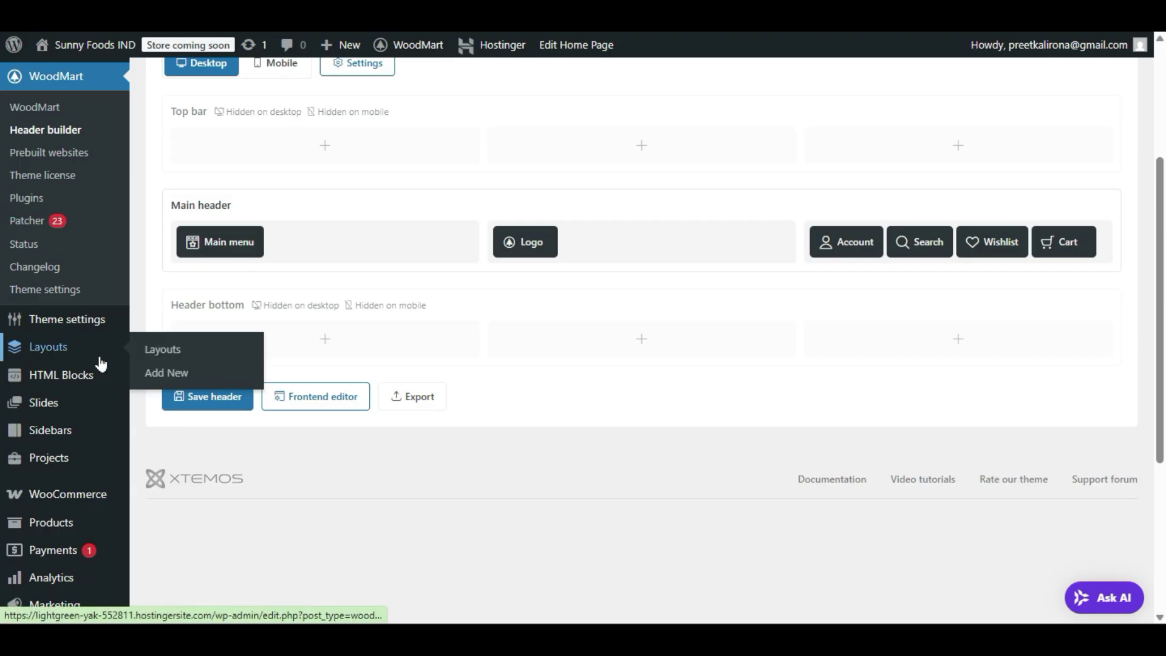
mouse_move(47, 416)
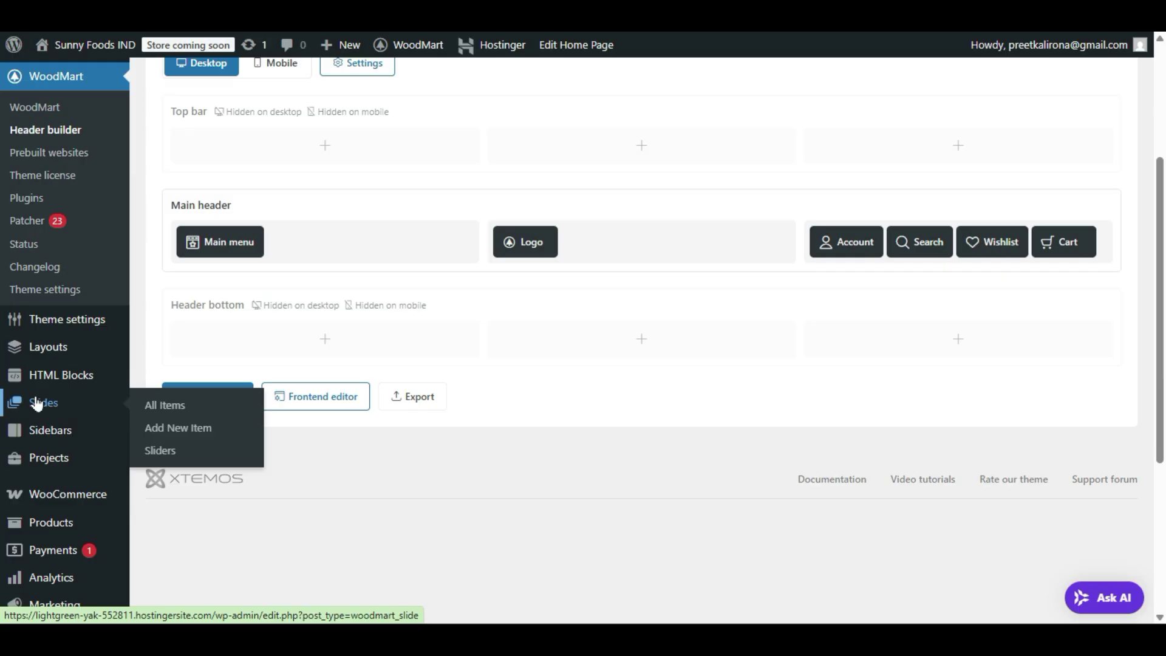
click(170, 418)
mouse_move(132, 495)
scroll(133, 495, down, 2)
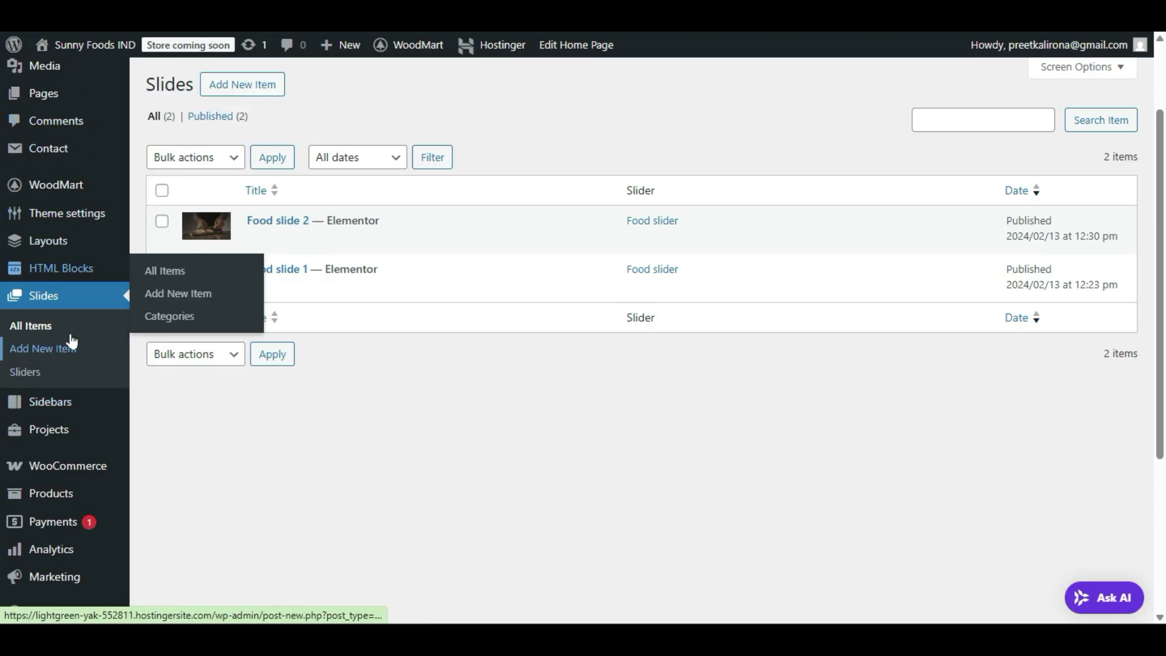
- Check the hero slides and the slider selected on the Home Food page, and return to the list of all slides
scroll(134, 359, up, 2)
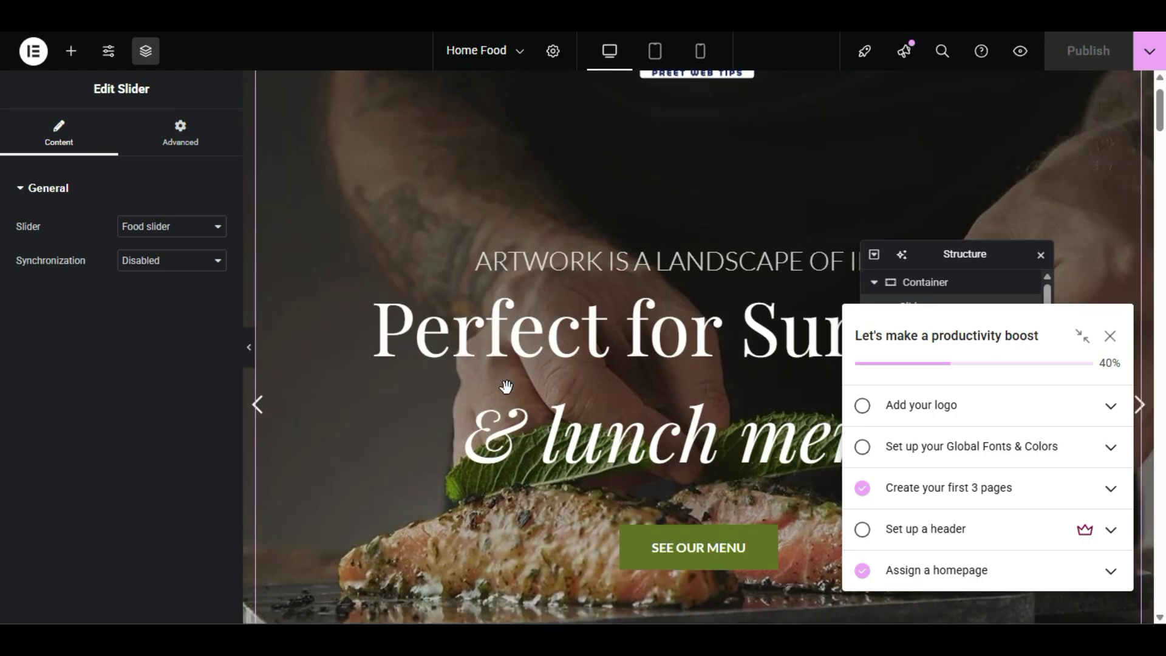
scroll(695, 350, down, 1)
scroll(692, 352, up, 1)
click(263, 418)
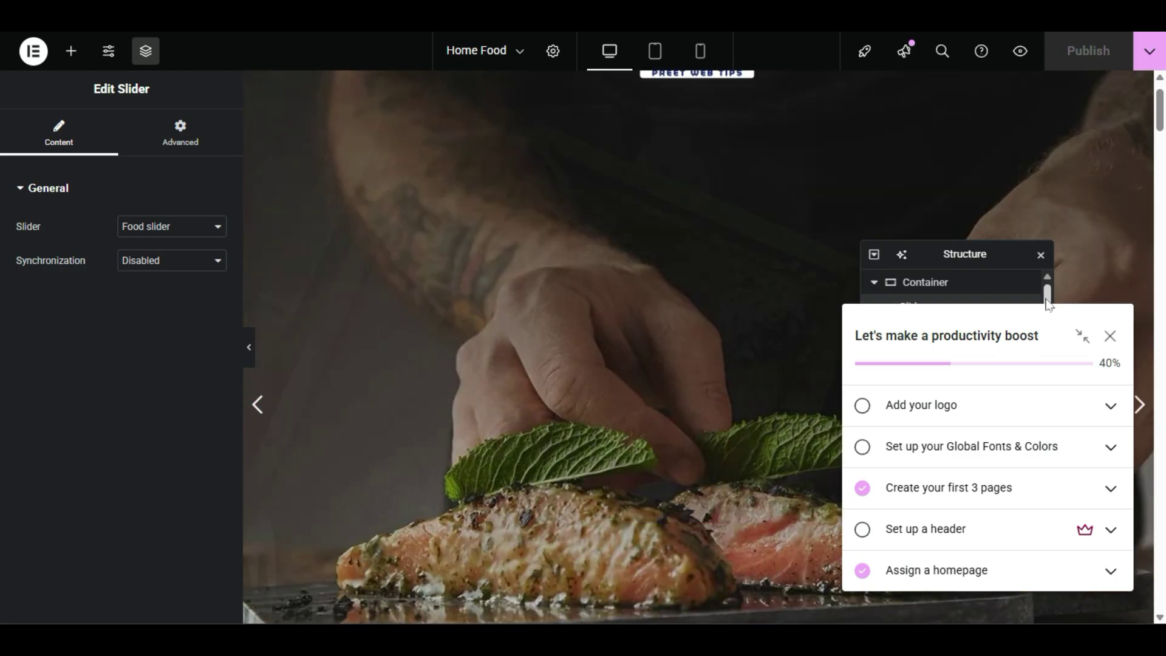
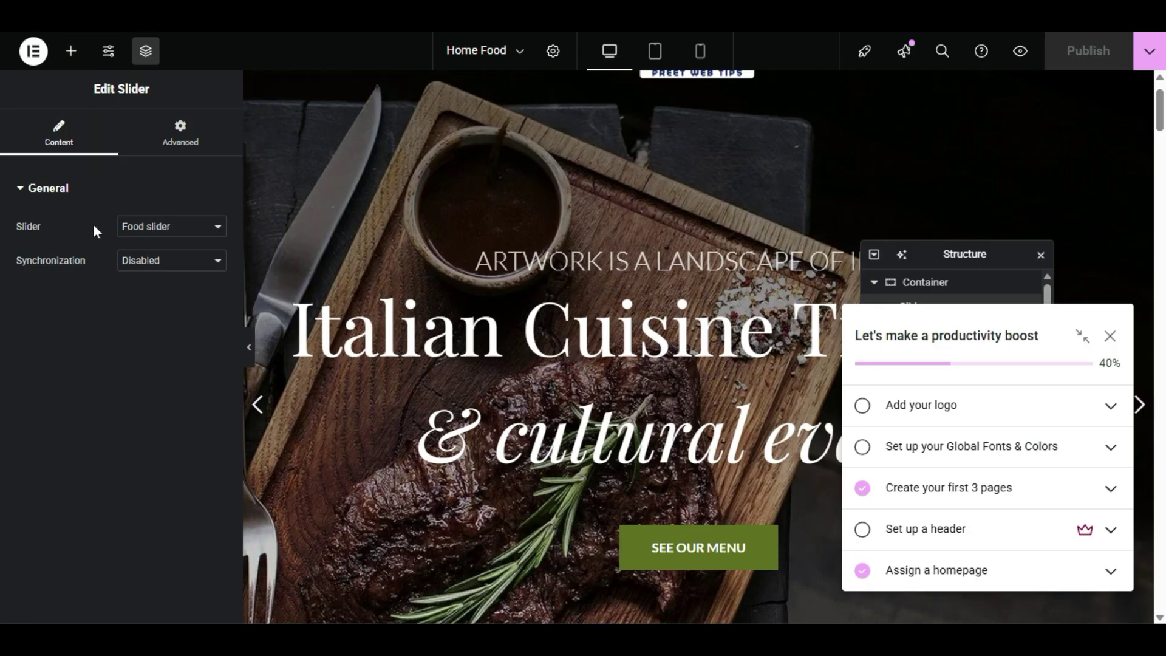
click(163, 230)
click(163, 230)
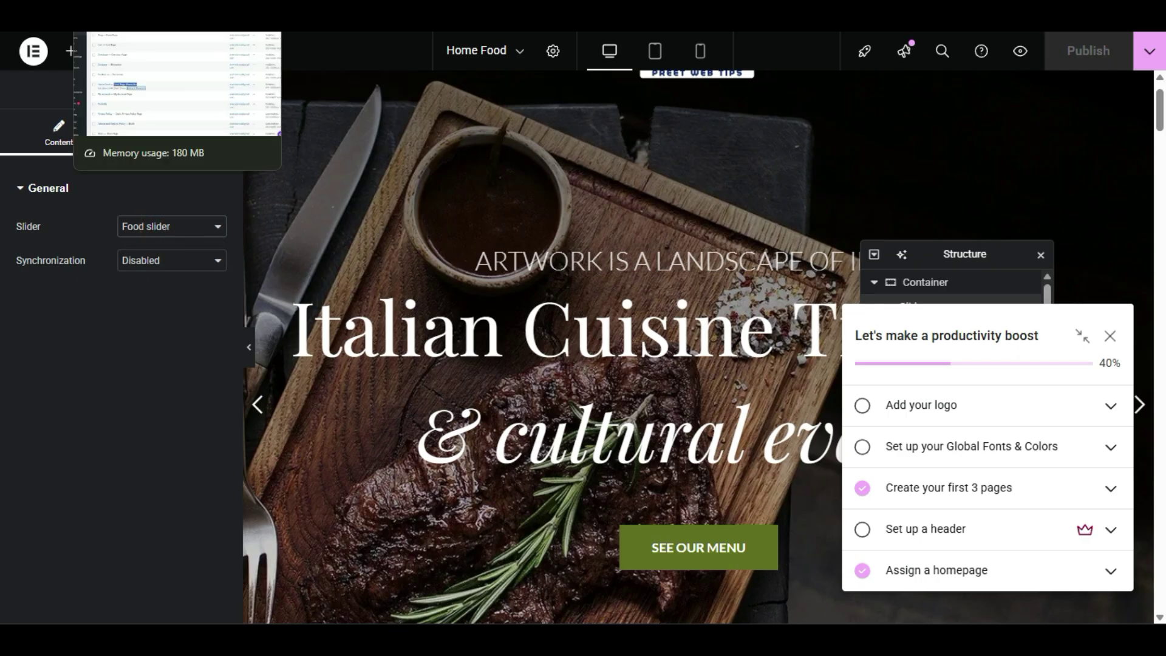
click(124, 16)
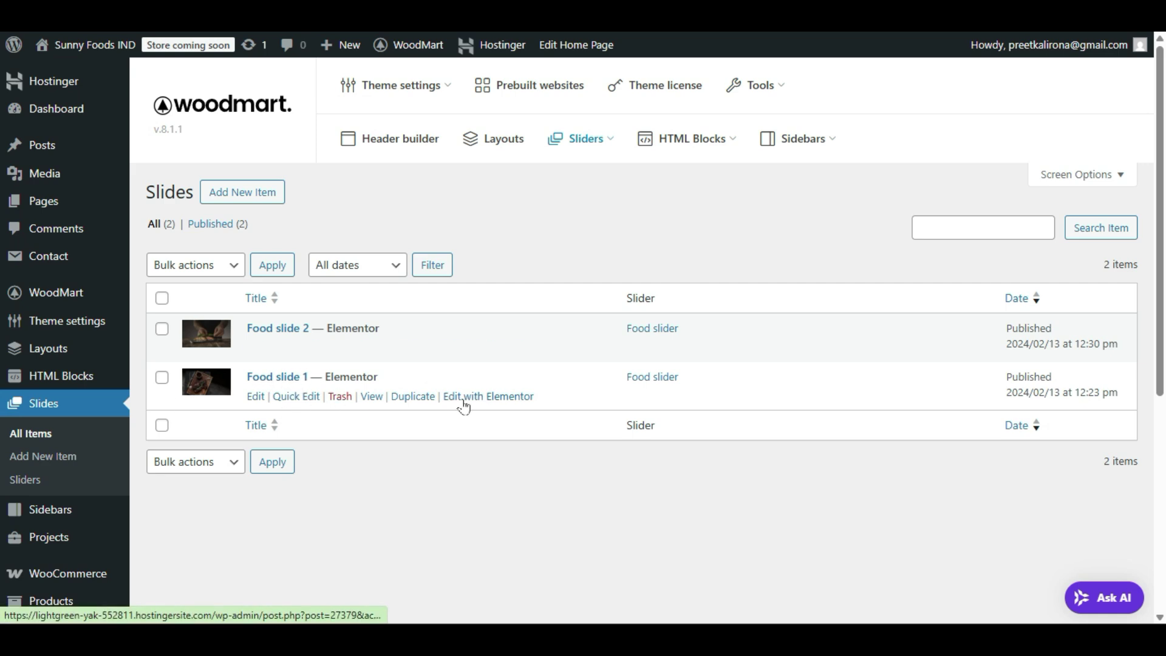
- Open Food slide 1 for editing with Elementor in a new browser tab
click(483, 401)
right_click(483, 401)
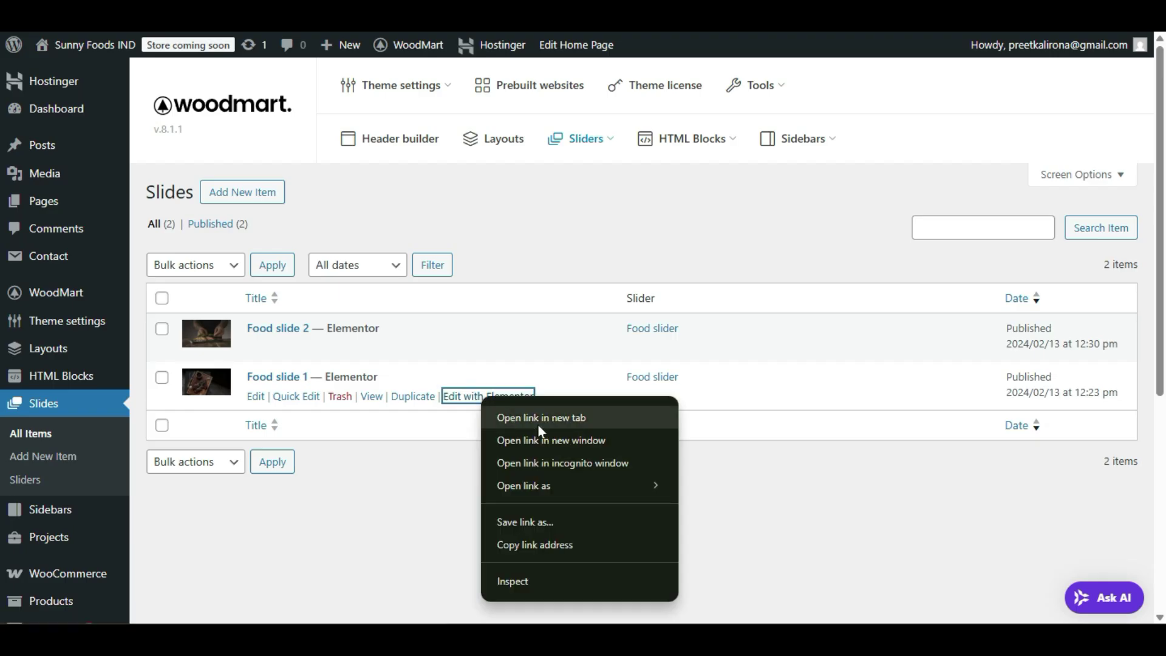
click(528, 430)
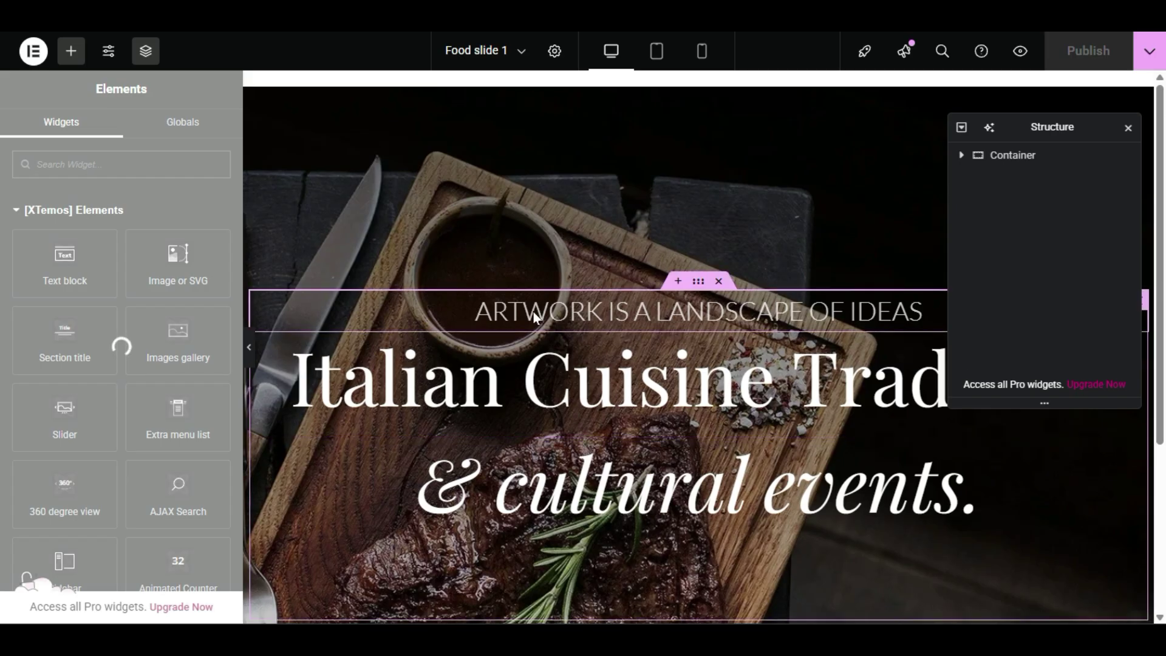
- Look over the content of Food slide 1 and shift the Structure panel slightly upward
scroll(554, 414, down, 3)
scroll(638, 374, up, 3)
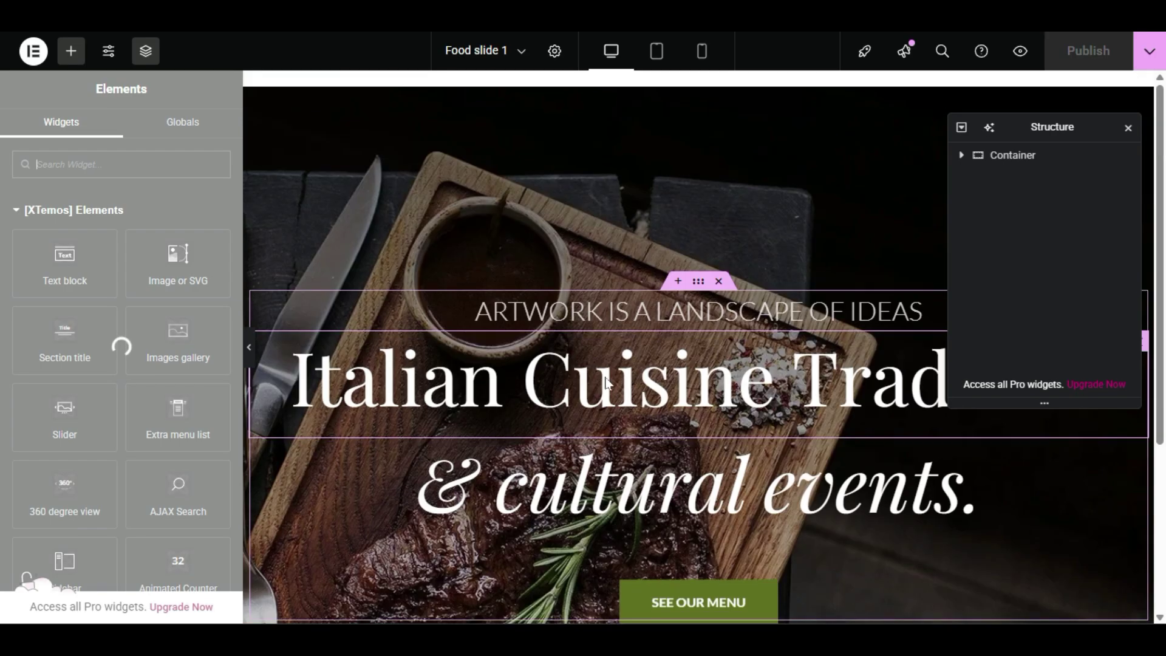
scroll(547, 346, down, 2)
scroll(520, 333, up, 2)
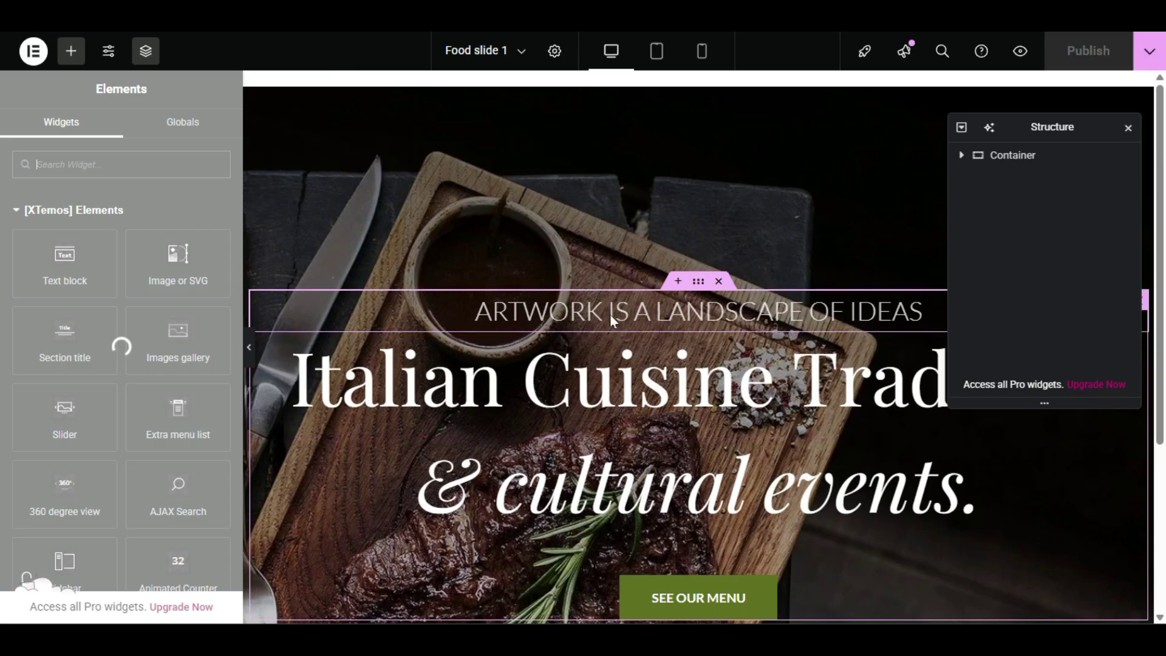
drag(1068, 126, 1057, 104)
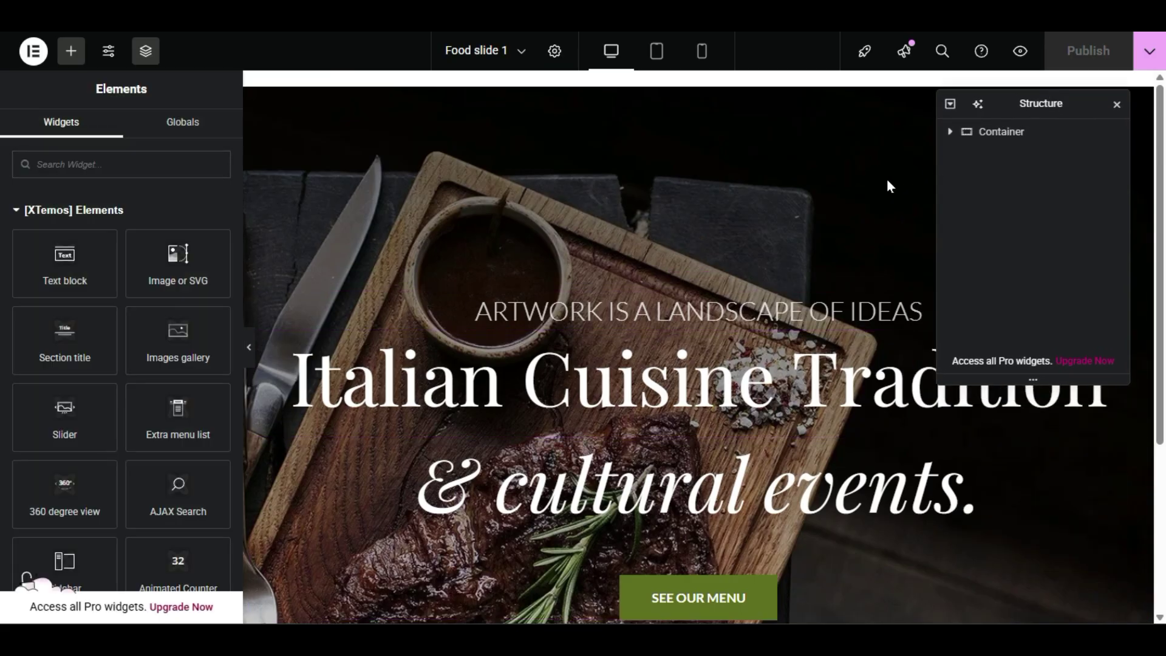
- Replace the text line above the slide's main title with "Welcome to My Restaurant" and publish the slide
click(653, 319)
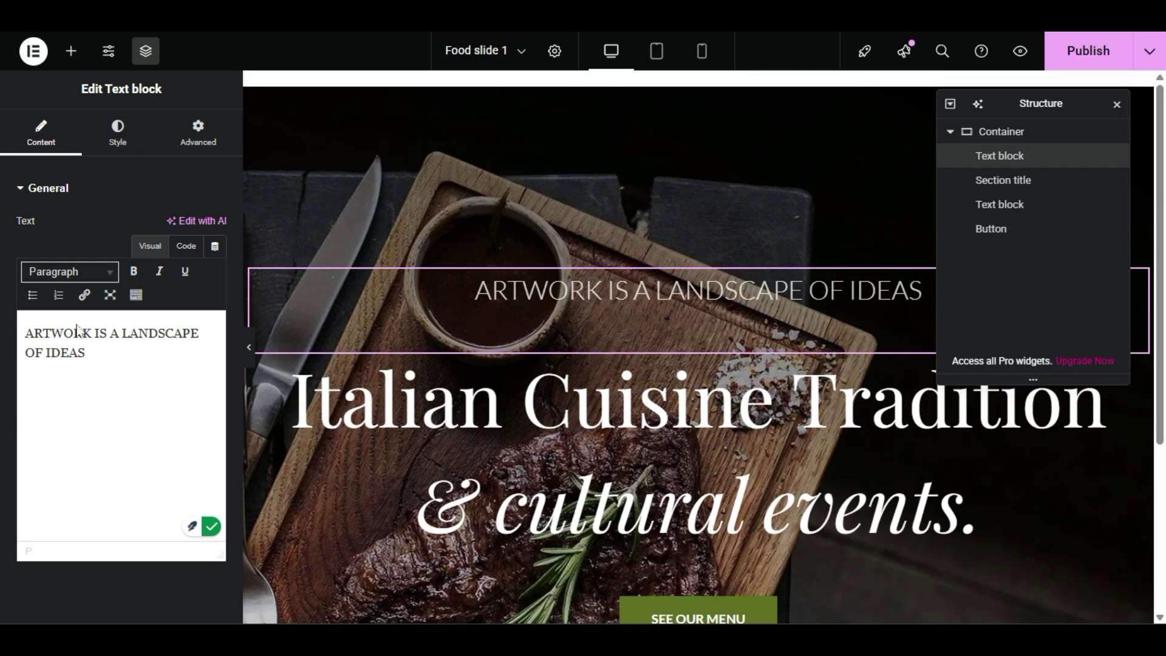
click(100, 362)
triple_click(89, 351)
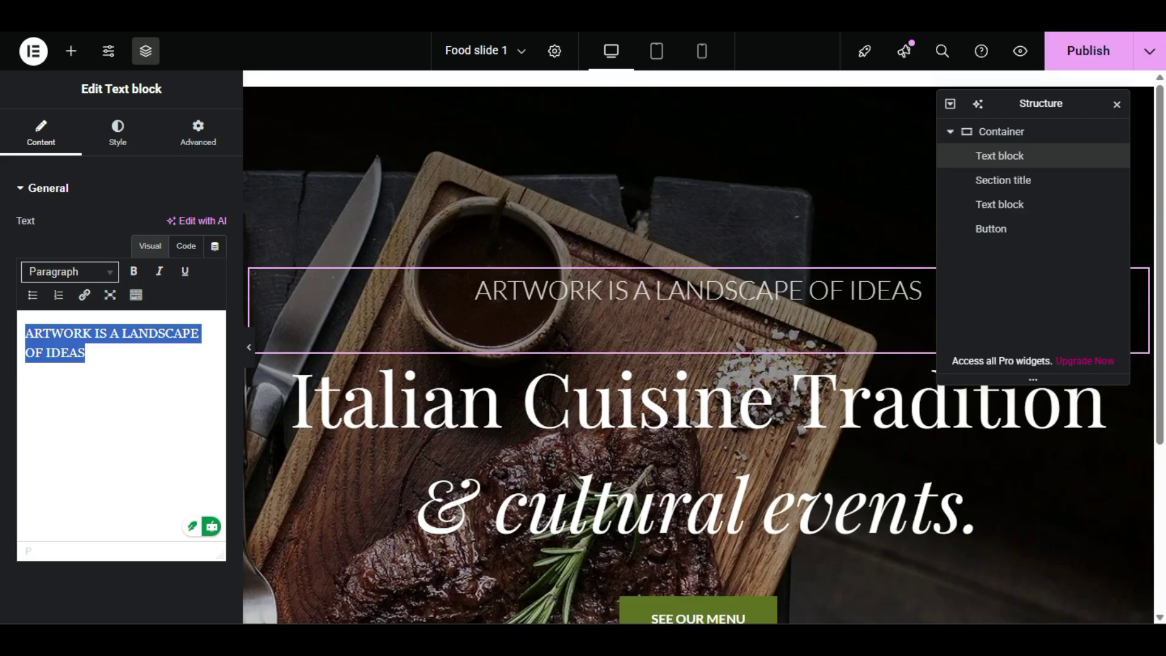
click(118, 351)
triple_click(112, 351)
key(BackSpace)
text(We)
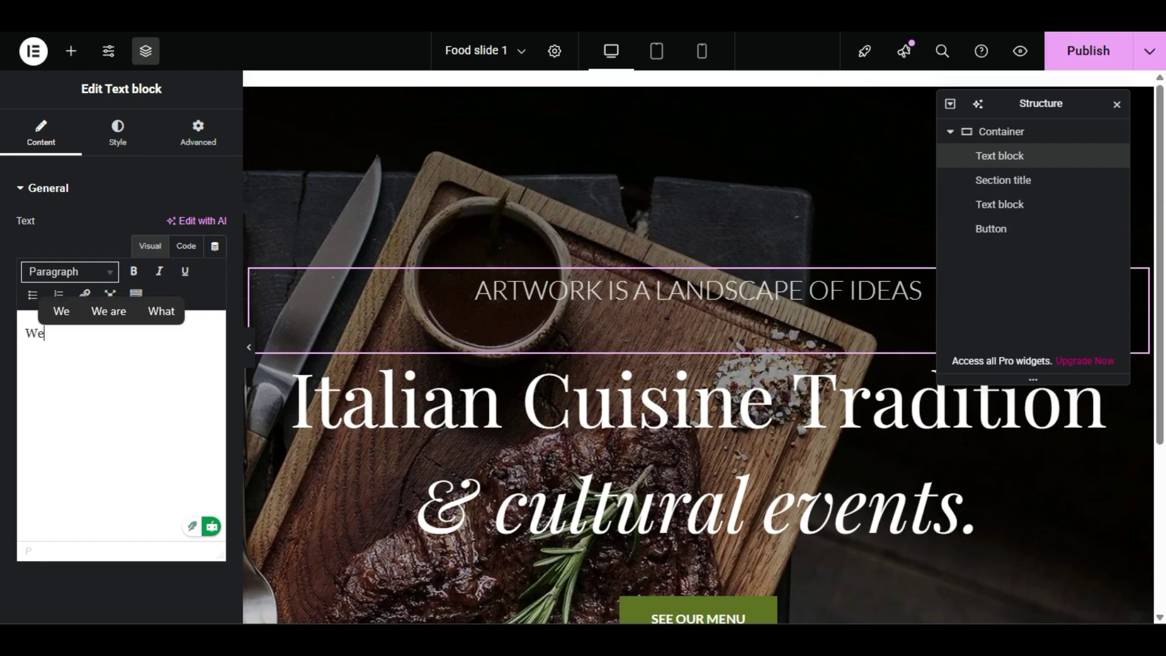
text(lcome to)
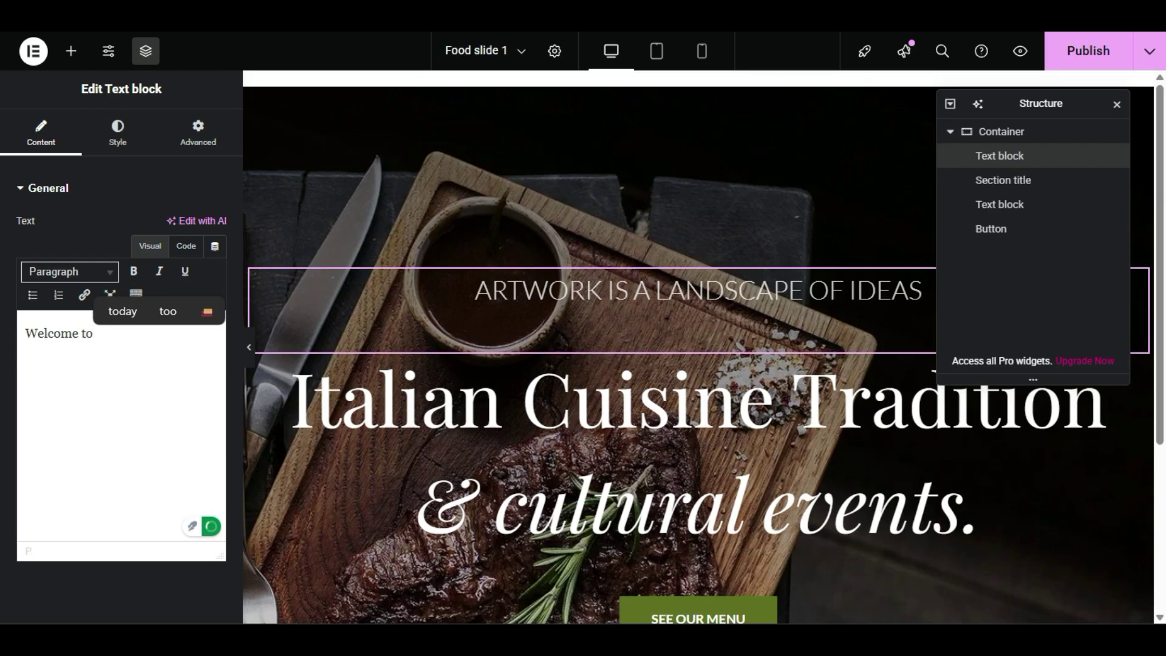
text( My )
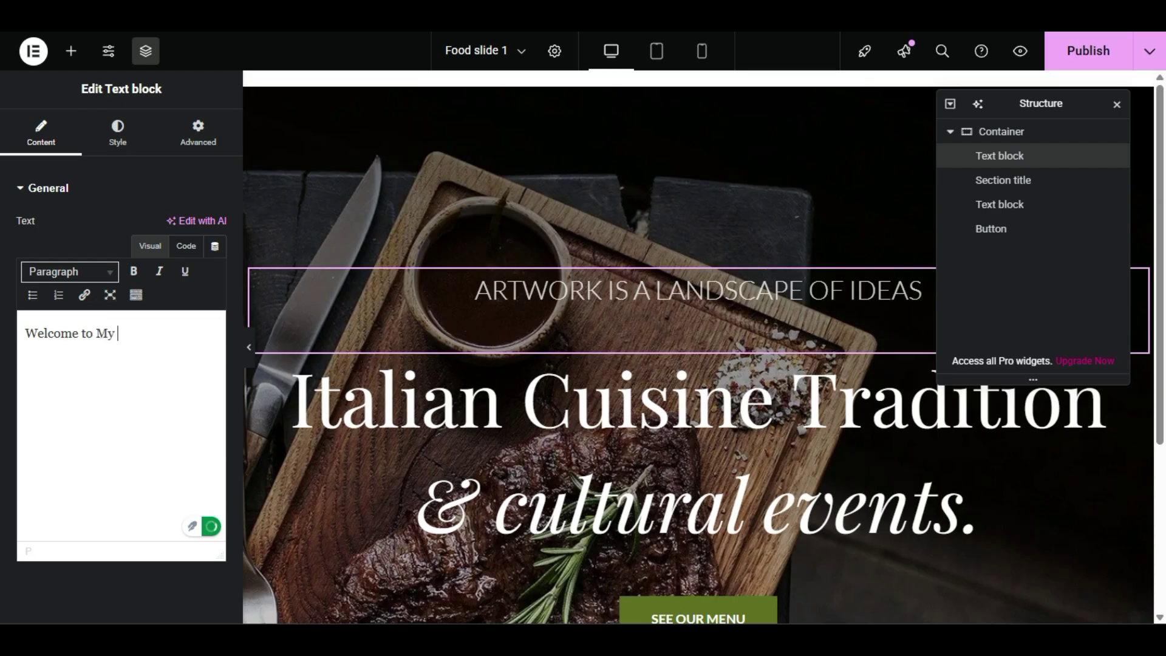
text(Rest)
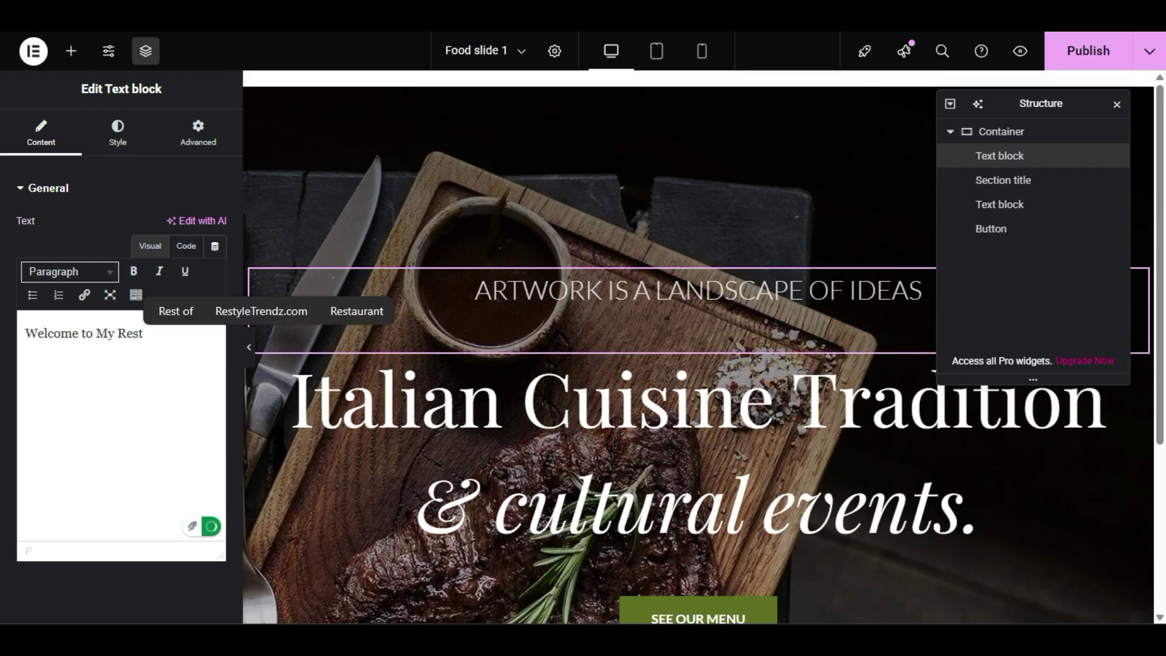
click(347, 315)
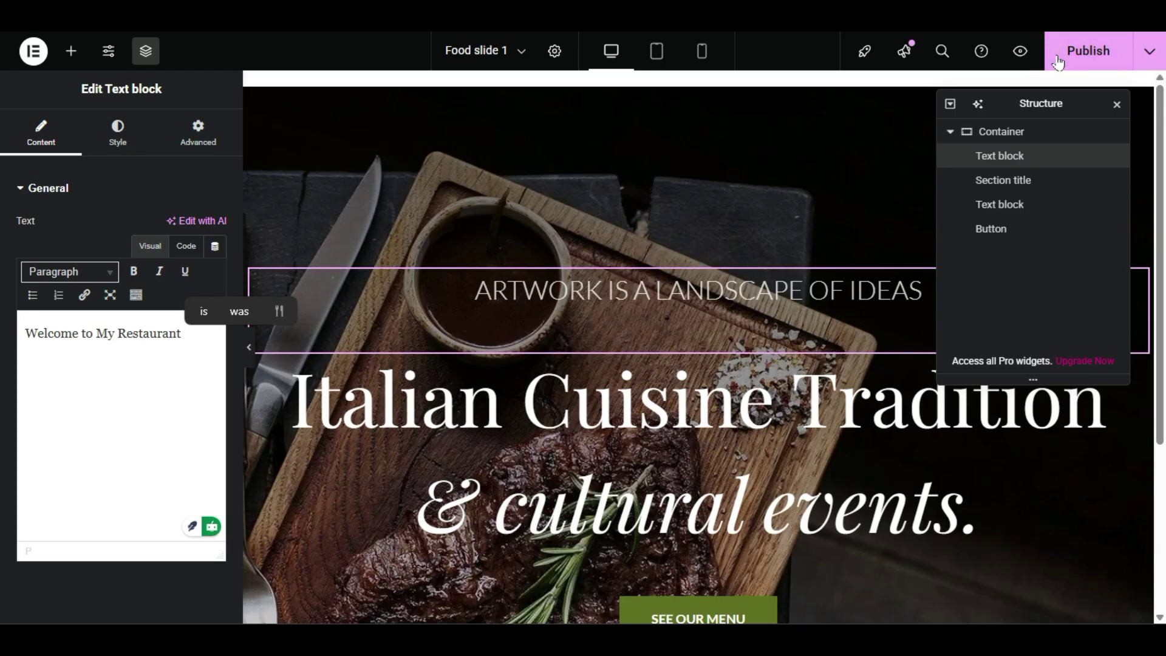
click(1082, 50)
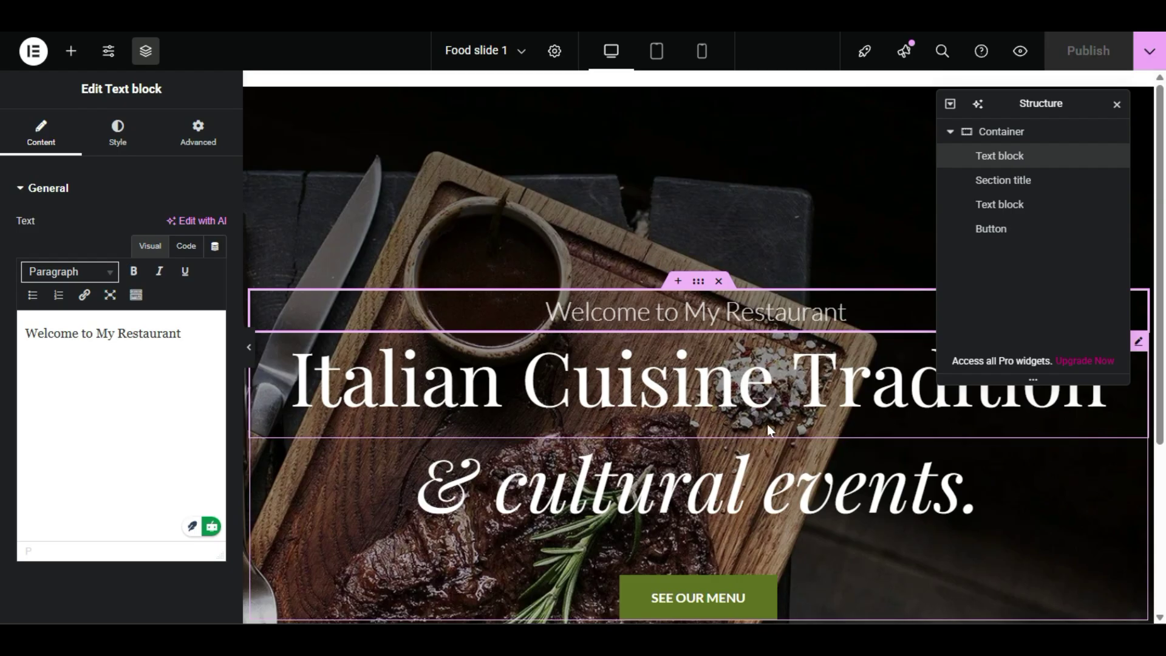
- Add the subtitle "Enjoy Your Meals" to the slide's section title
click(473, 394)
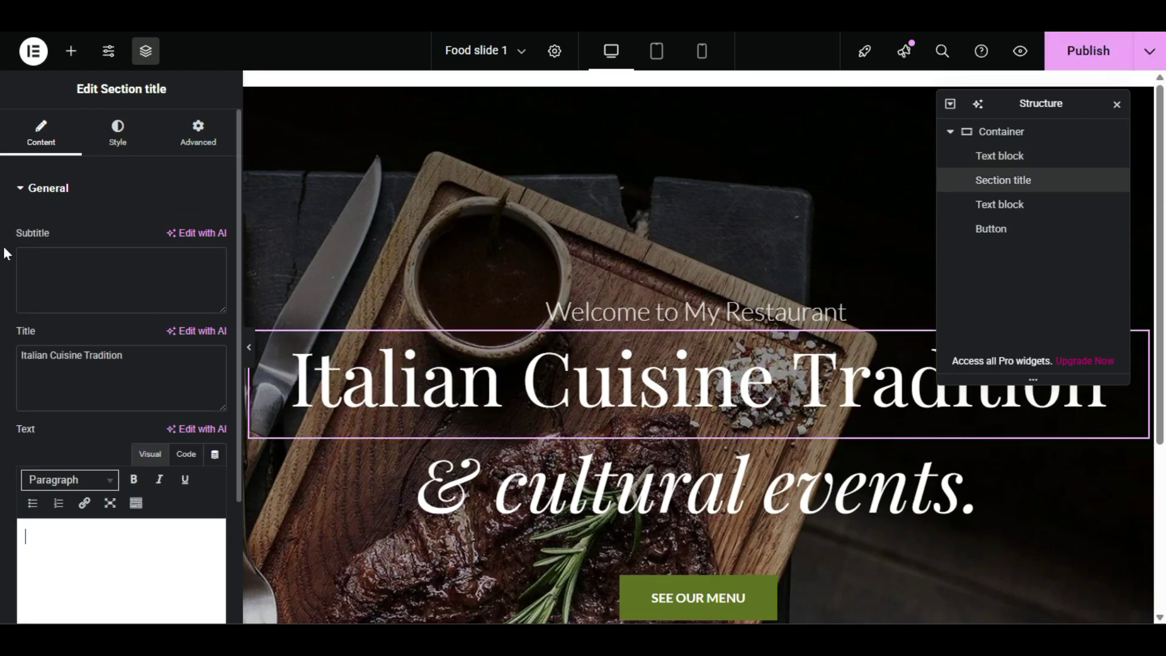
scroll(13, 312, down, 3)
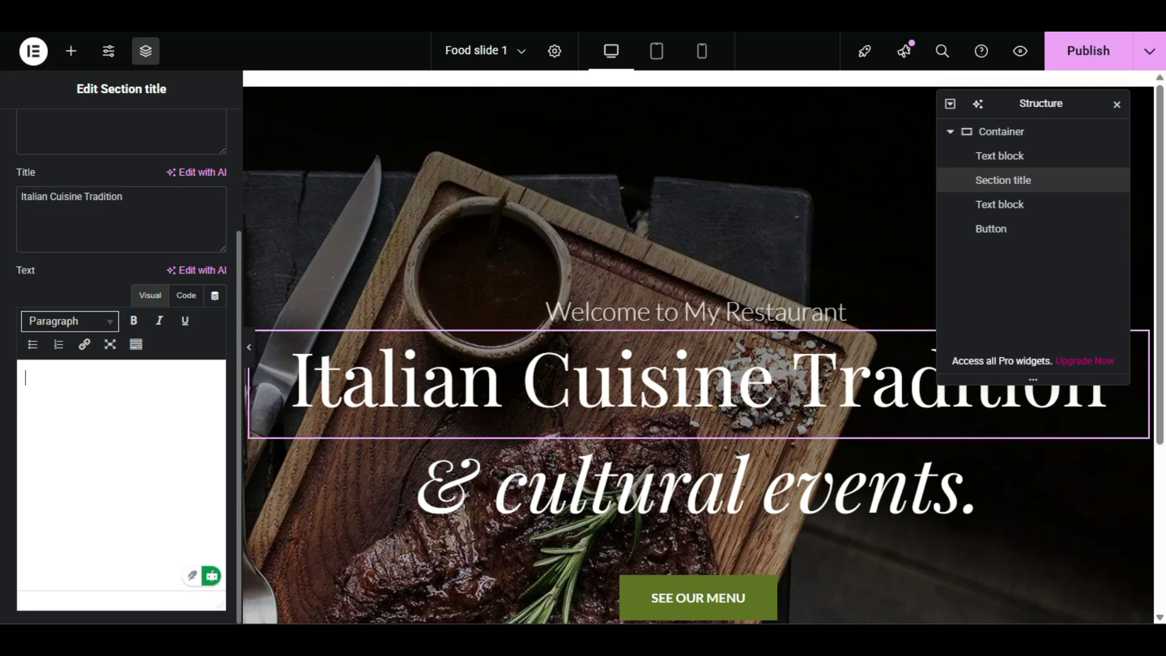
scroll(45, 329, up, 3)
triple_click(135, 355)
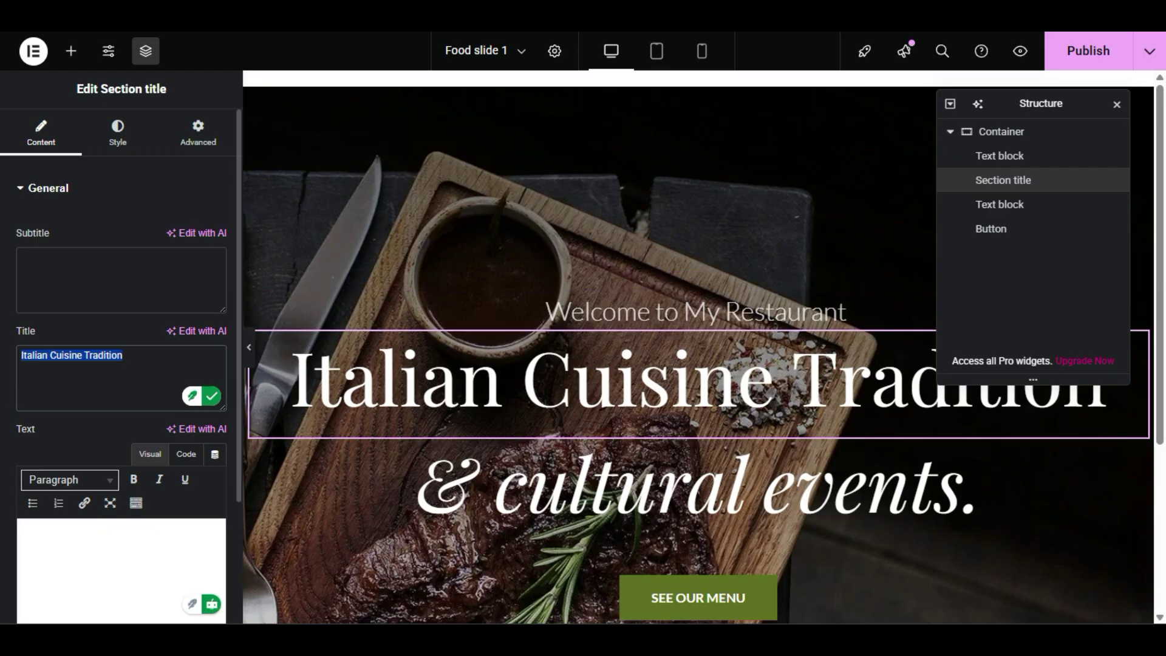
click(104, 270)
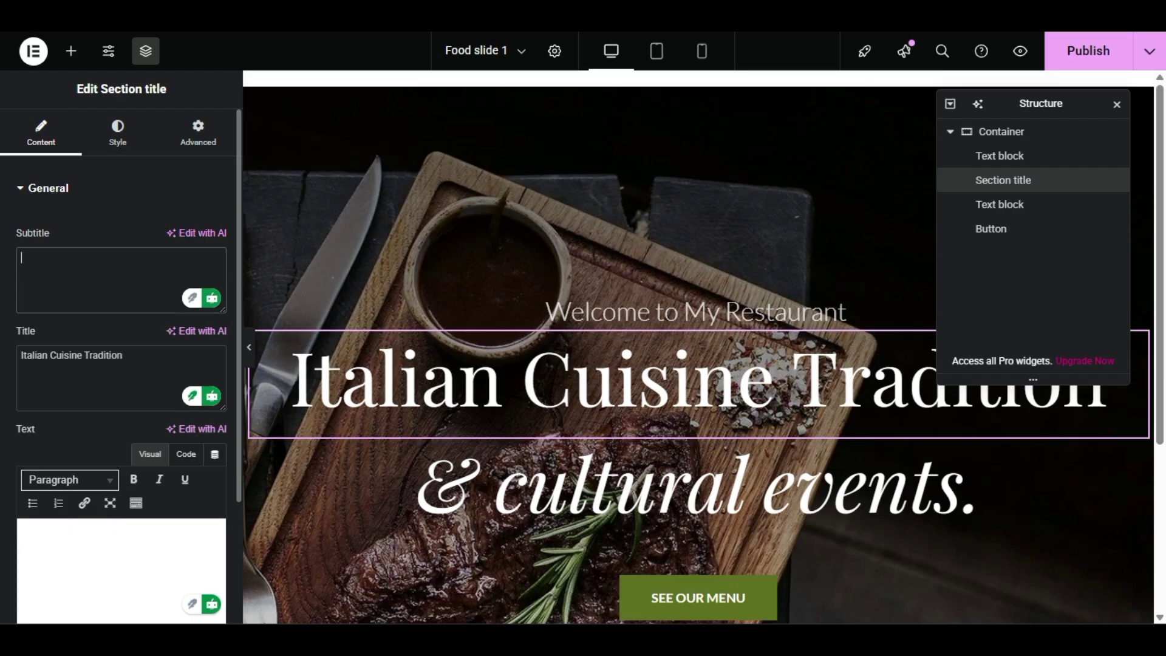
text(njoy Your Meals)
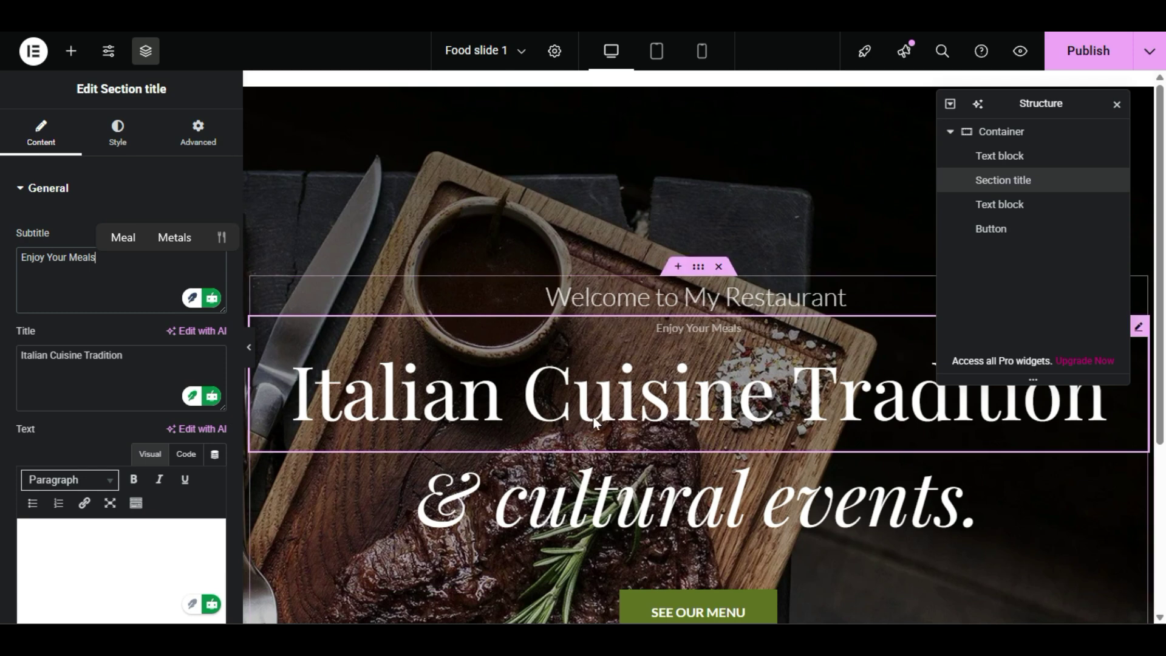
- Check the editable title text of the section title and the text block beneath it
triple_click(130, 354)
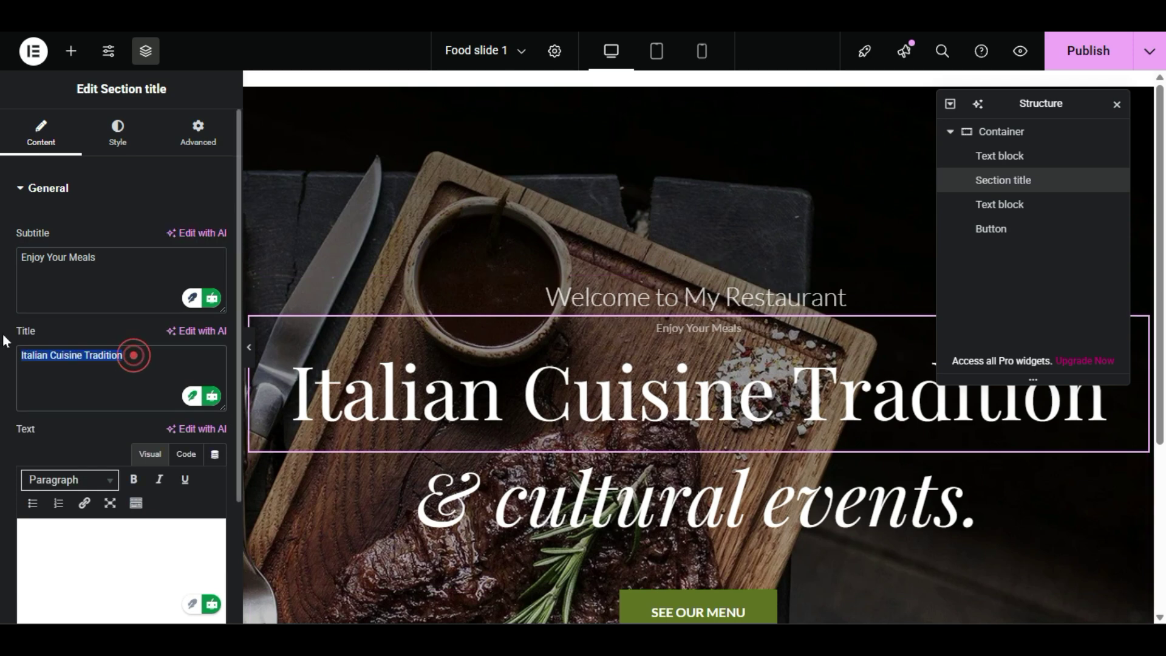
click(58, 356)
triple_click(135, 358)
scroll(86, 414, down, 2)
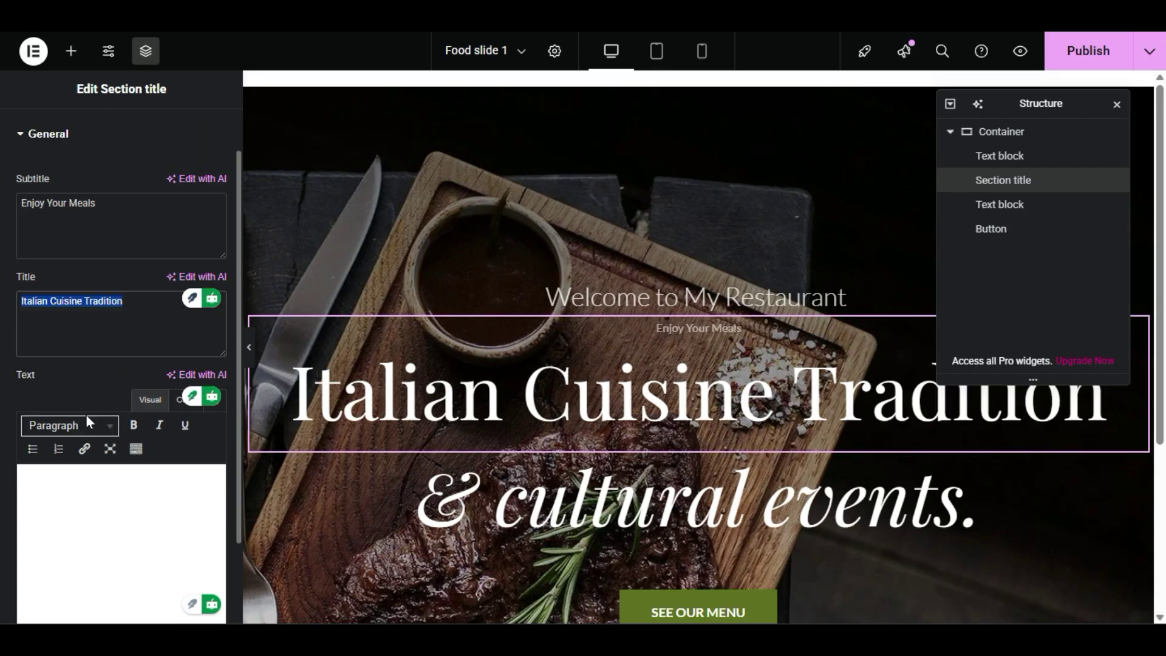
scroll(535, 428, down, 2)
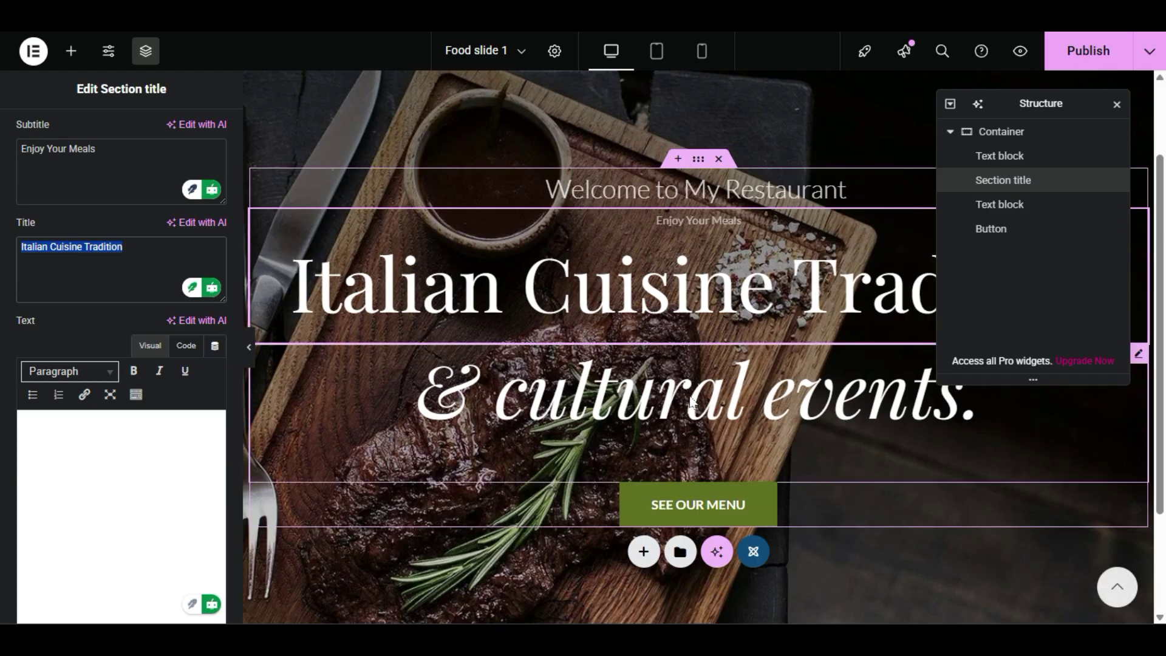
click(665, 401)
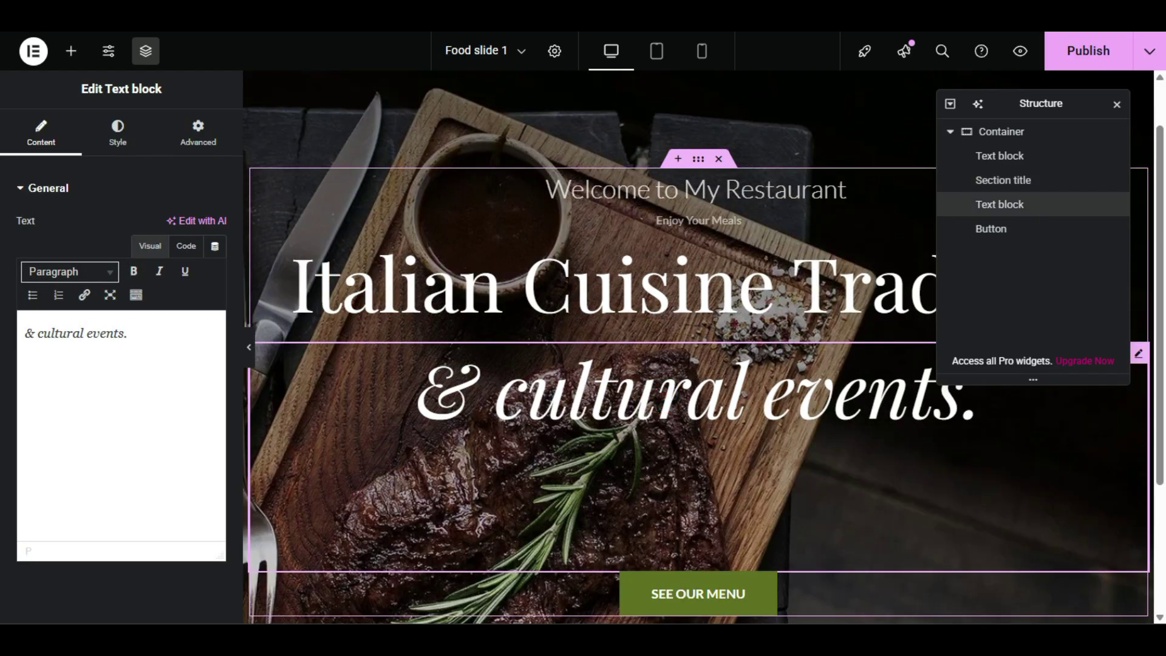
triple_click(156, 338)
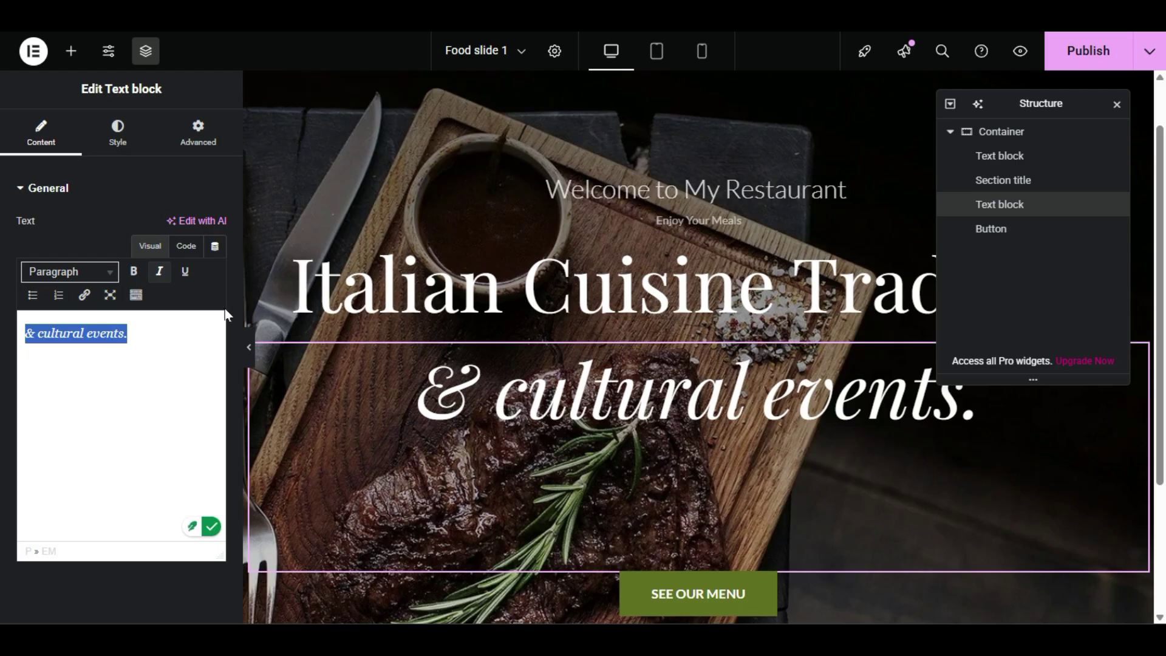
scroll(377, 340, down, 1)
scroll(377, 342, down, 1)
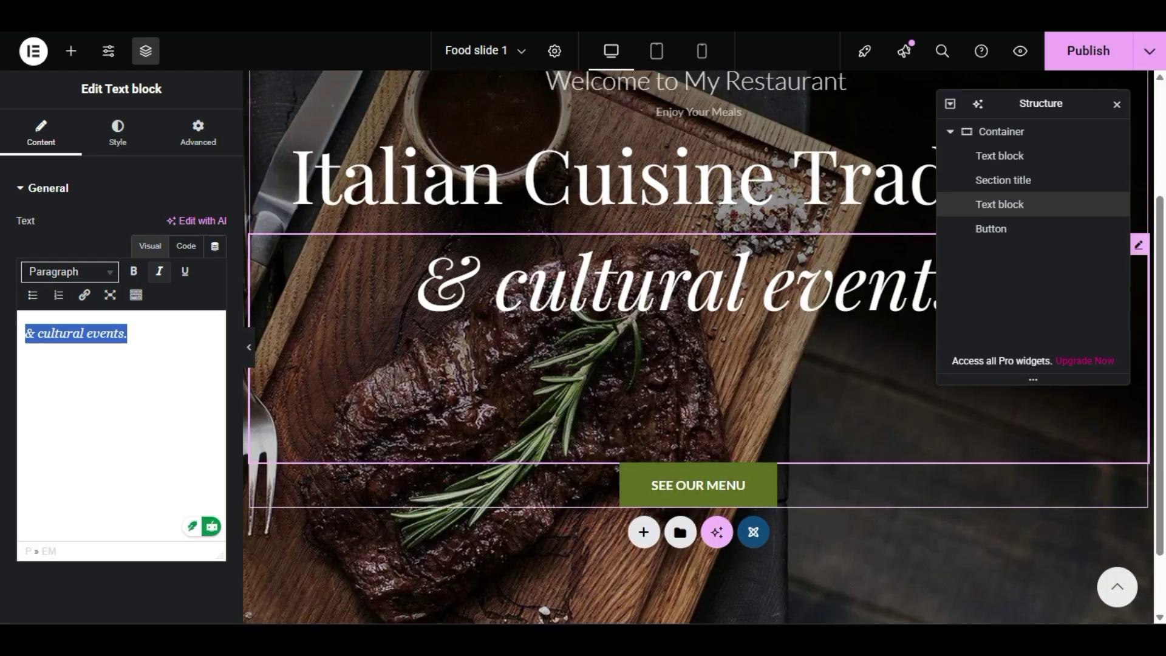
- Open the slide button's settings for editing and check its text and link fields
right_click(702, 480)
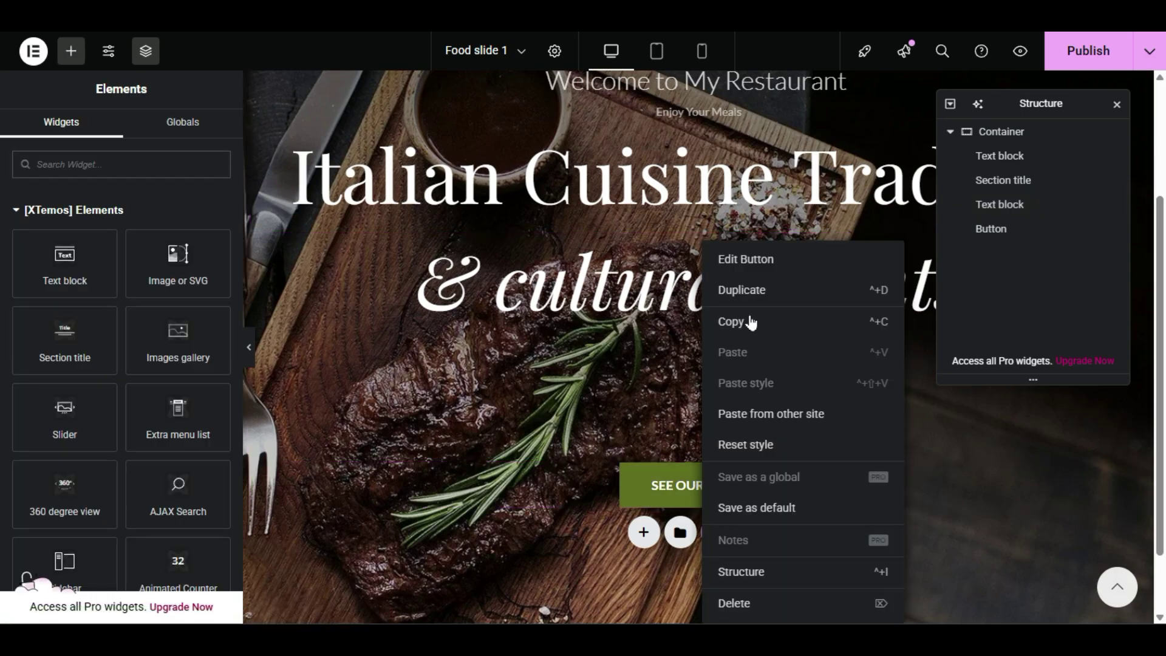
click(772, 265)
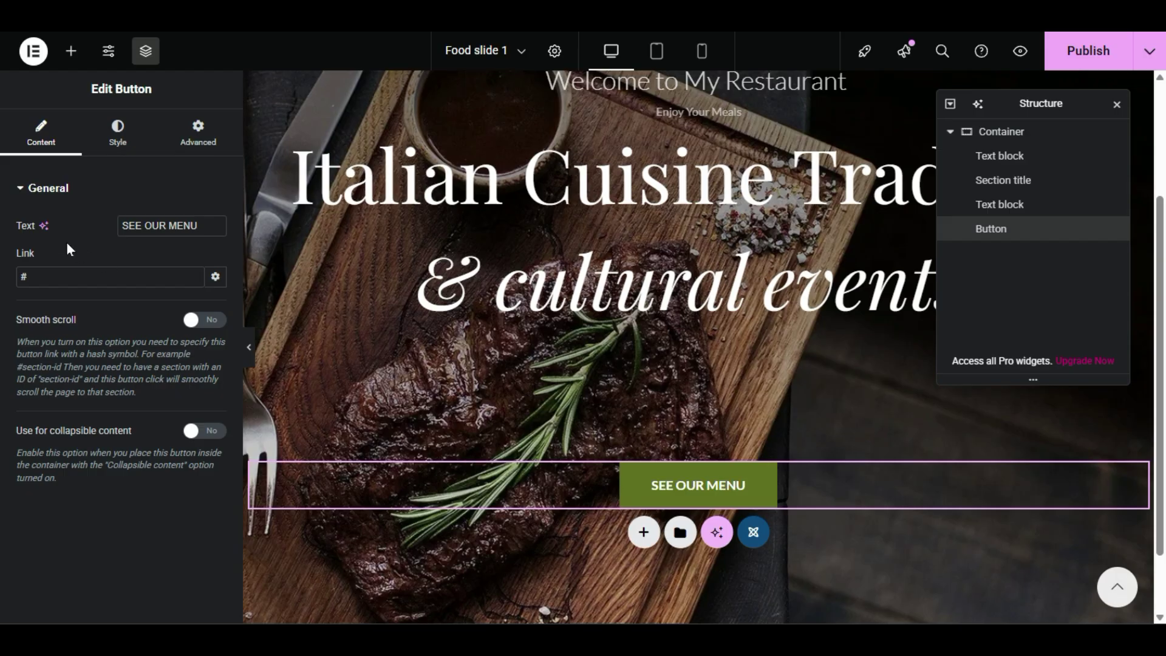
drag(203, 229, 121, 238)
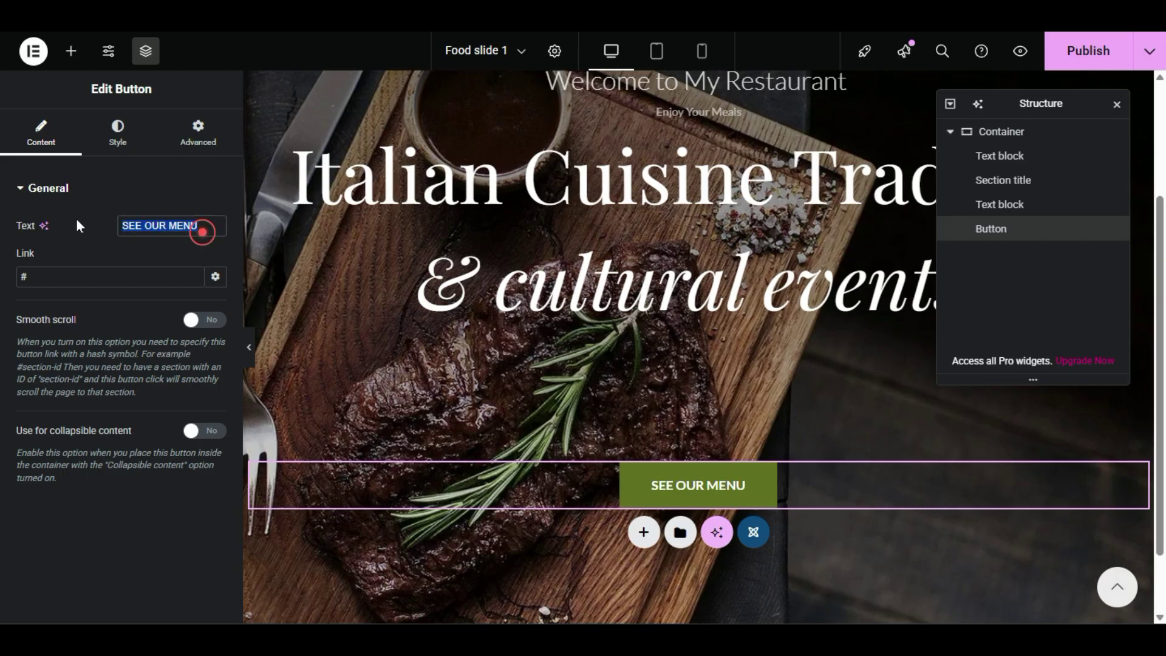
click(121, 239)
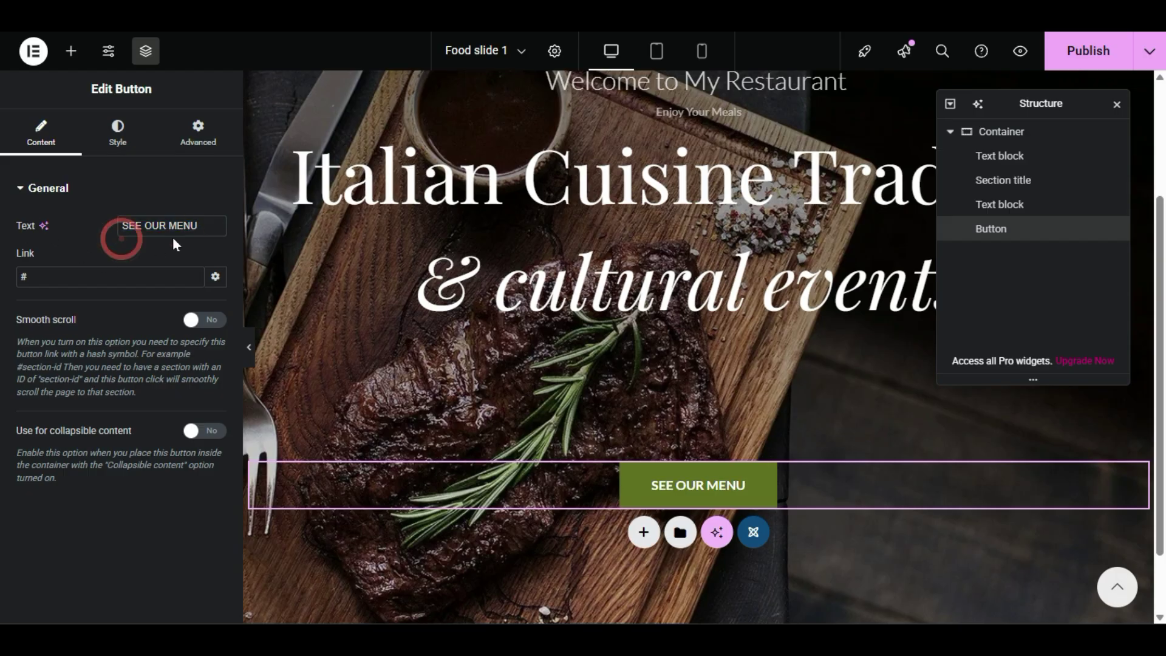
drag(218, 225, 92, 245)
click(100, 247)
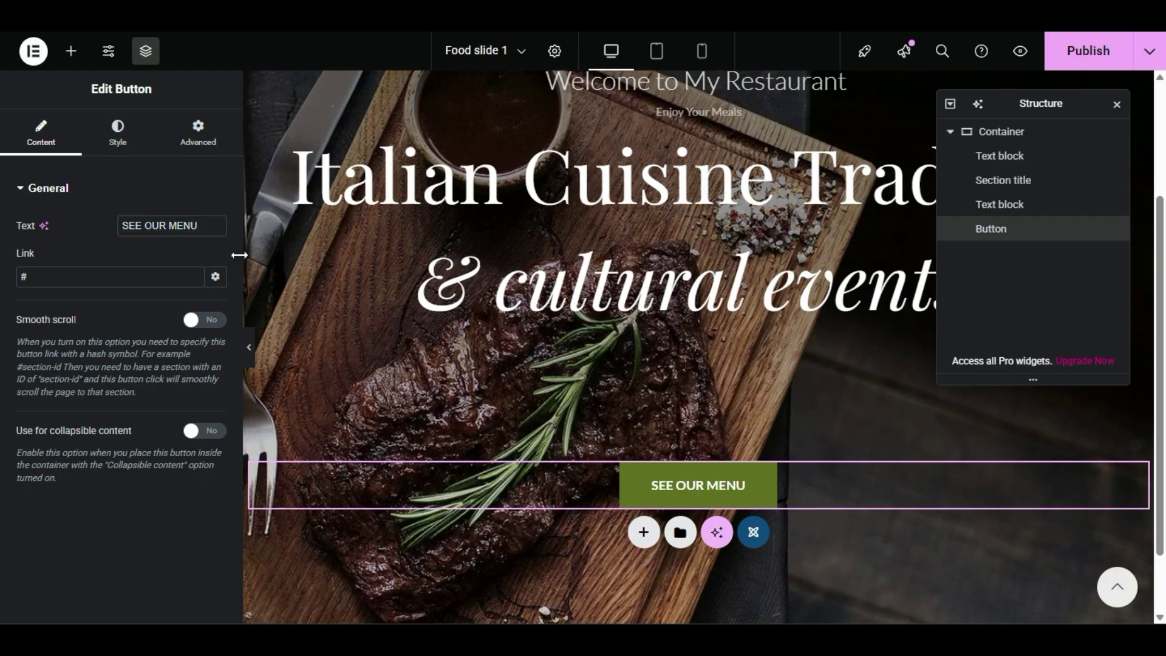
scroll(829, 437, down, 1)
scroll(830, 446, up, 2)
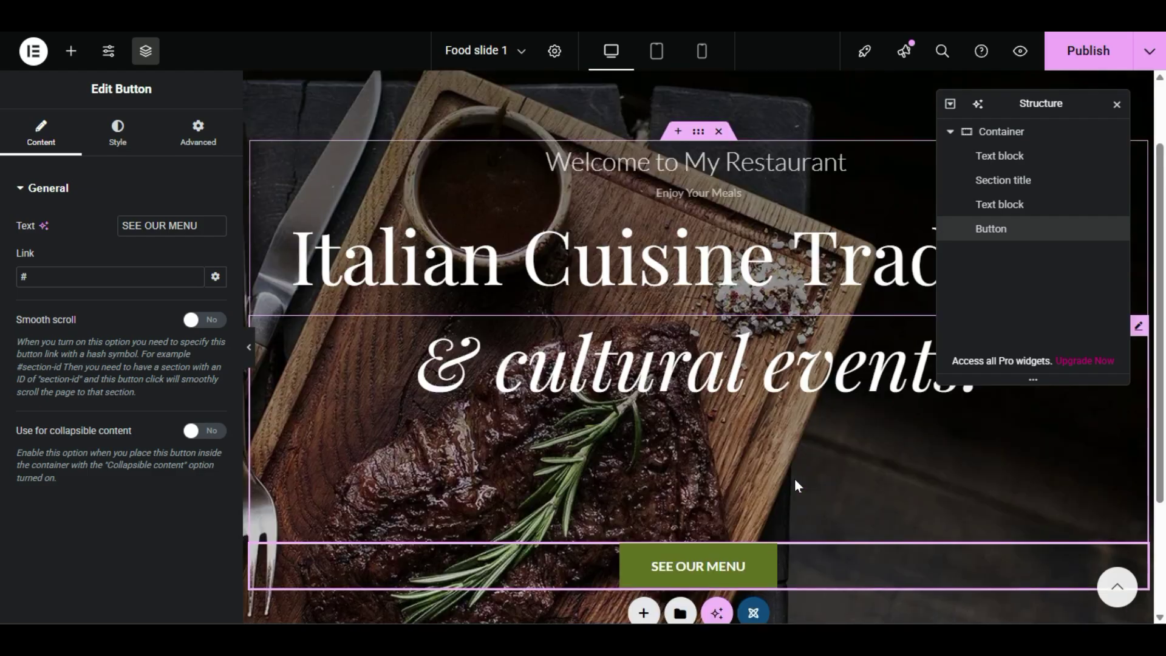
- Look through the Home Food page for the dinner menu section that the slide button can link to
scroll(796, 483, down, 2)
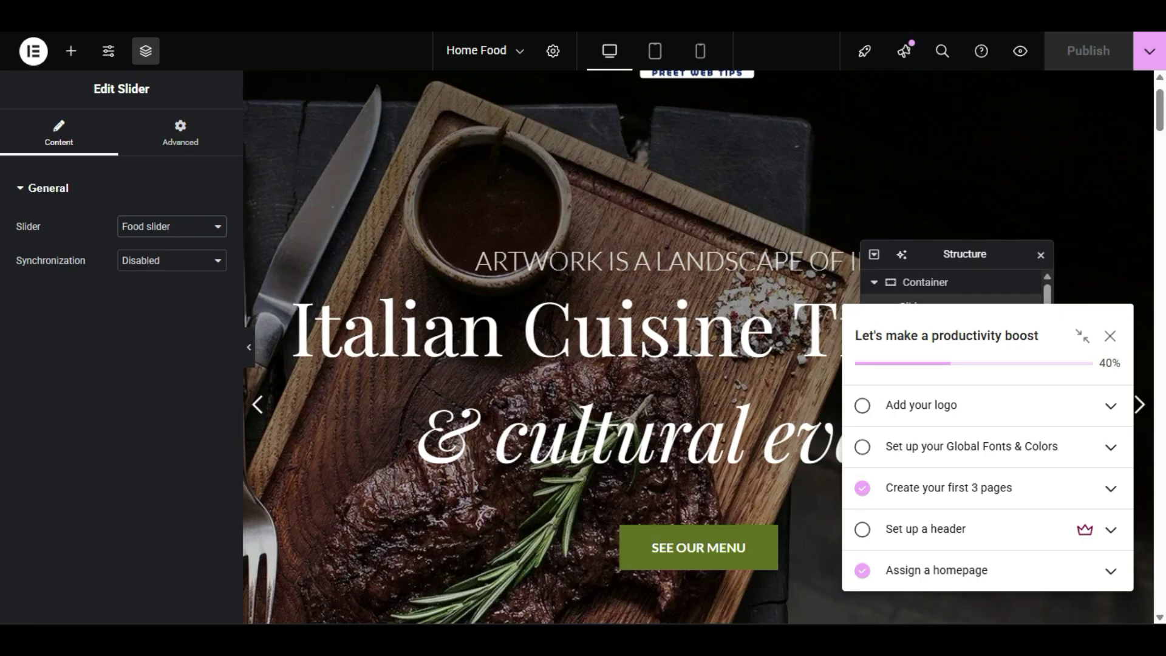
scroll(429, 311, down, 15)
scroll(429, 311, down, 10)
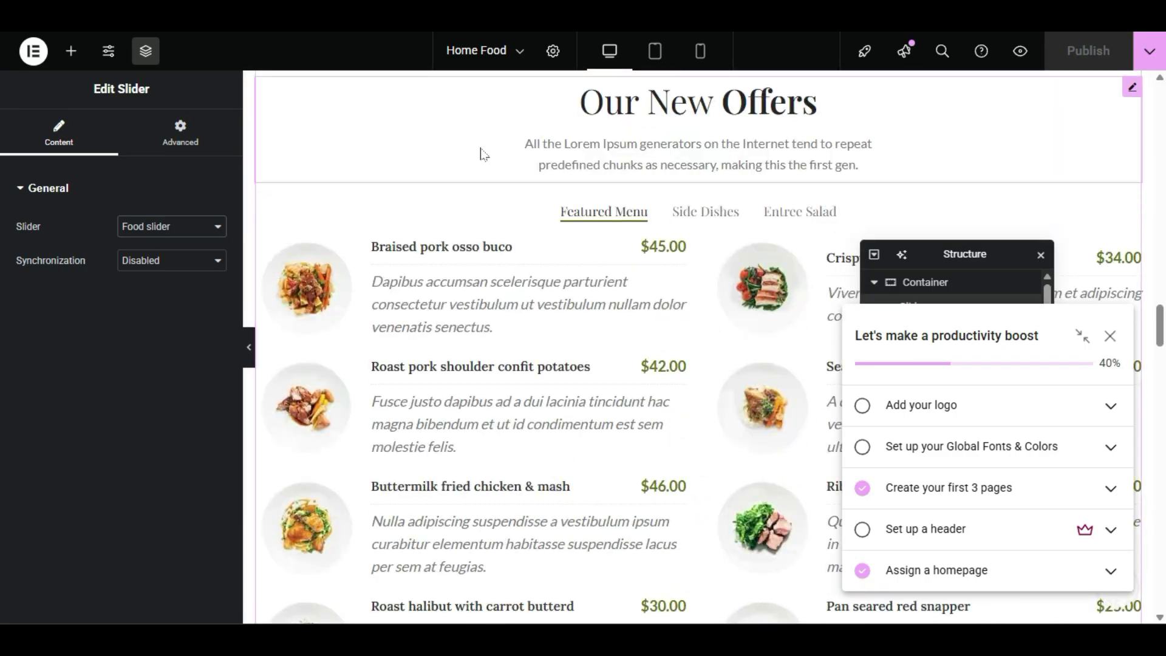
scroll(481, 153, up, 3)
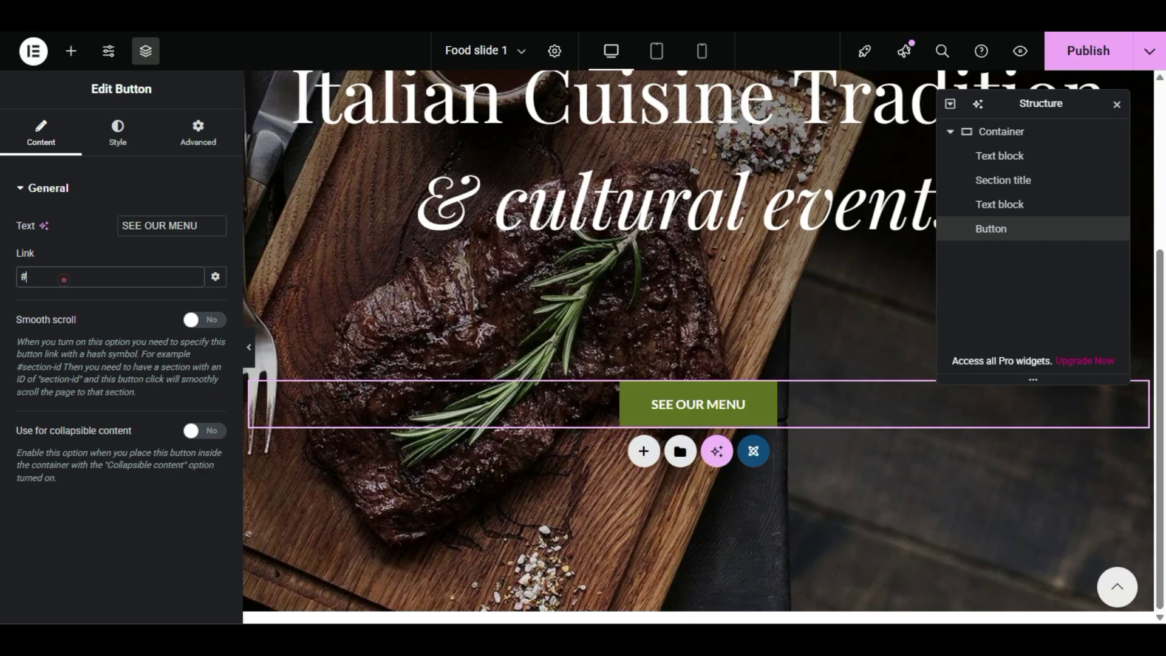
- Try replacing the placeholder link of the slide's SEE OUR MENU button with the search text "con"
double_click(64, 278)
triple_click(214, 225)
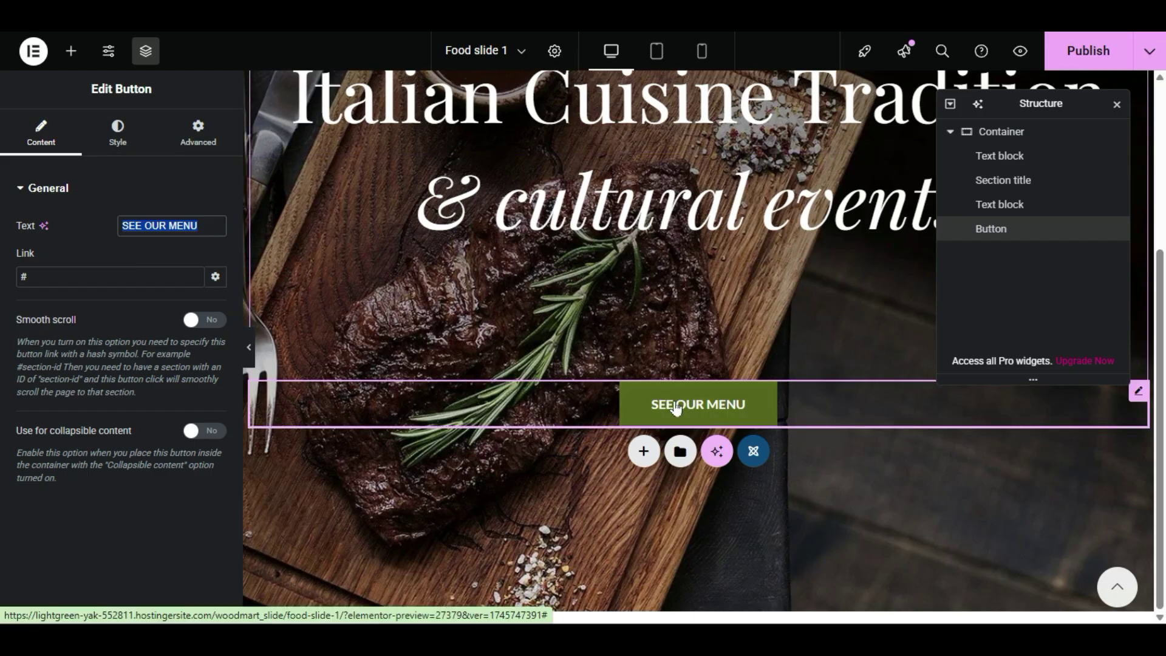
drag(52, 277, 15, 288)
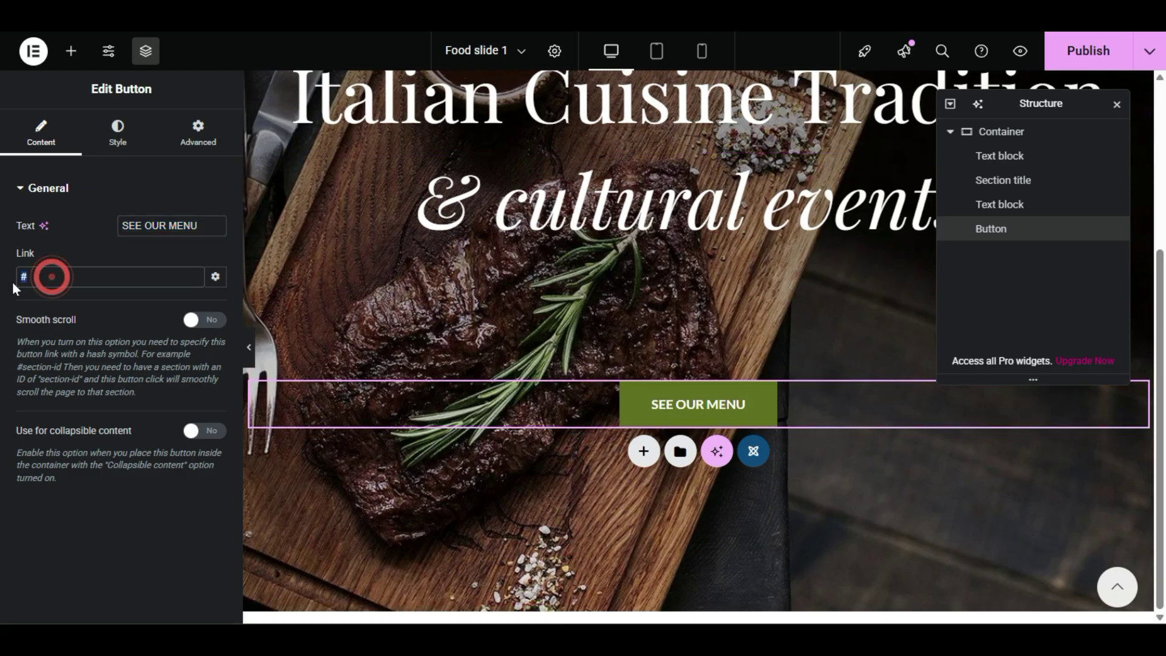
click(58, 279)
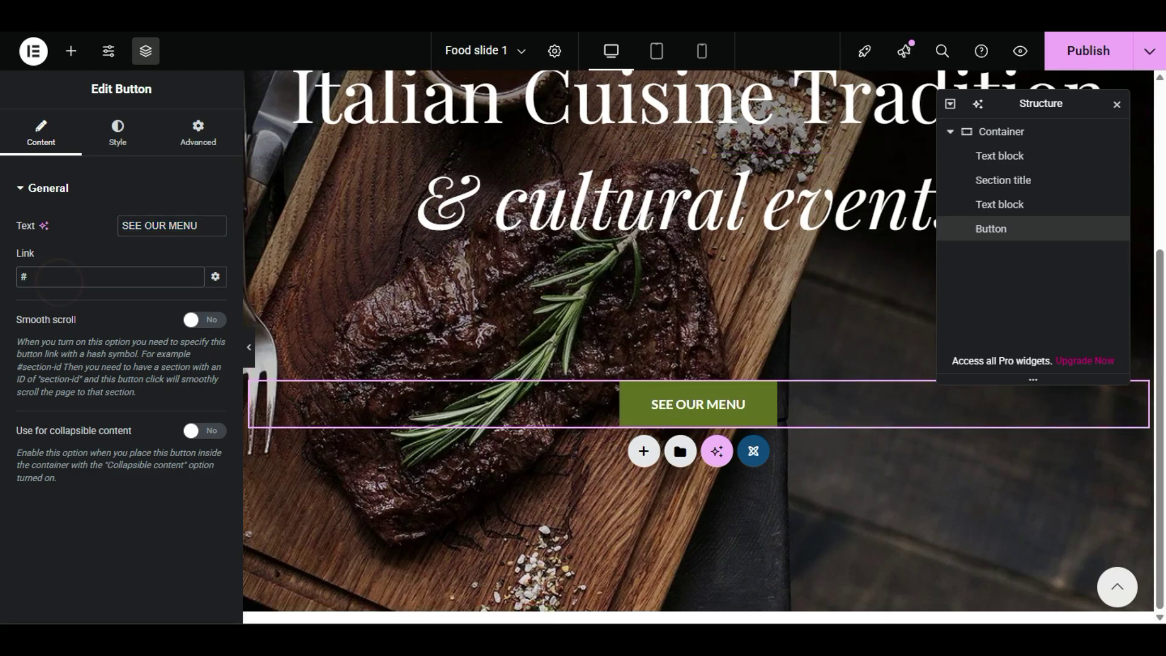
drag(49, 276, 17, 289)
drag(198, 226, 105, 216)
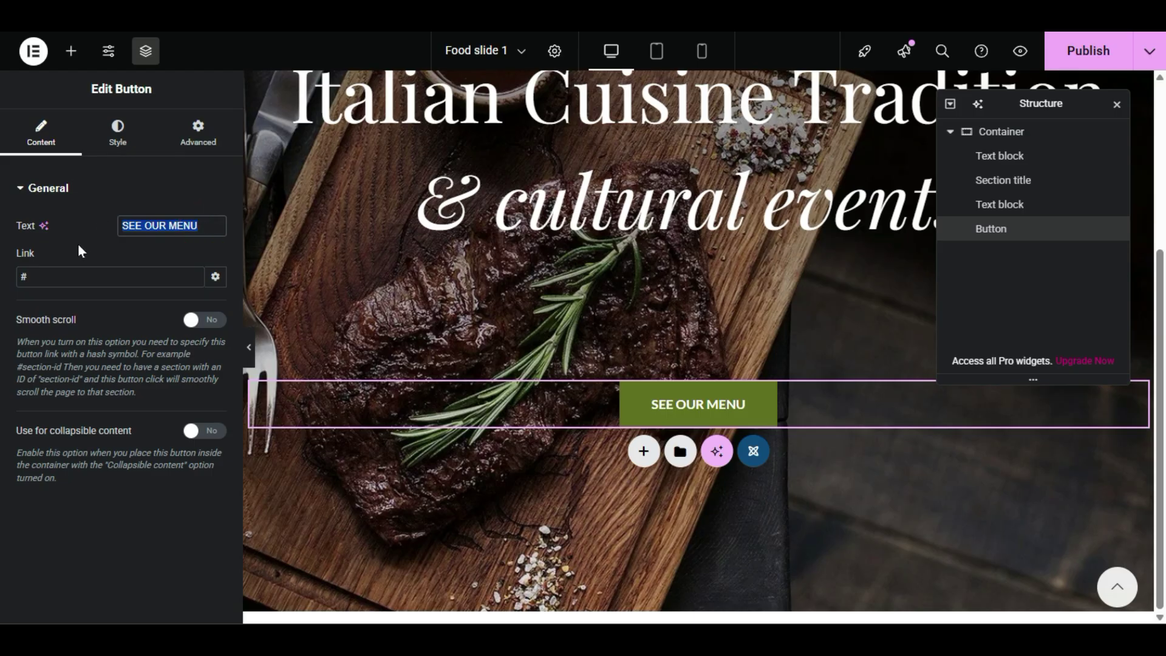
double_click(48, 275)
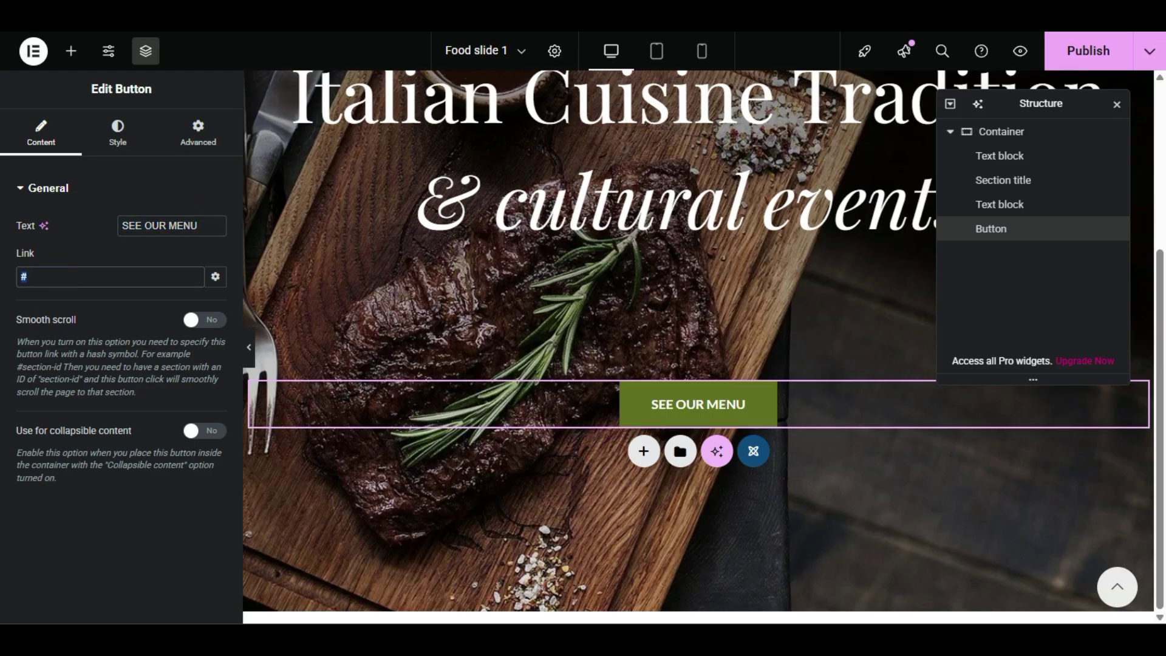
click(55, 276)
key(BackSpace)
text(con)
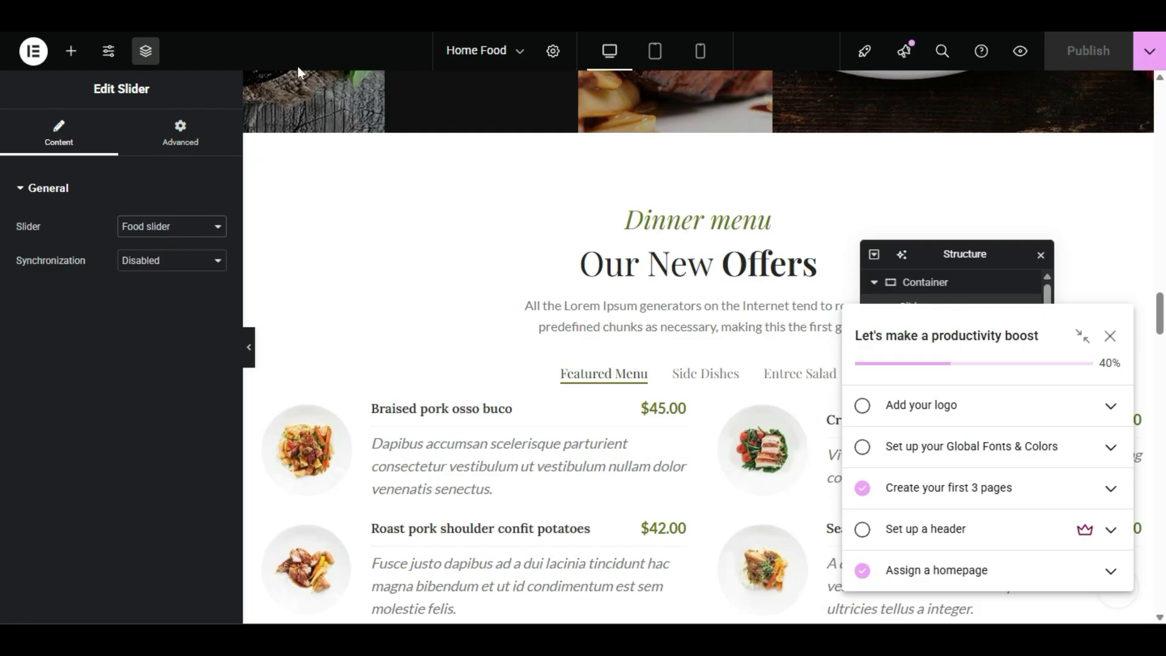
- Open the Tabs widget of the dinner menu section and check its image settings and first item's content source
click(410, 329)
click(360, 410)
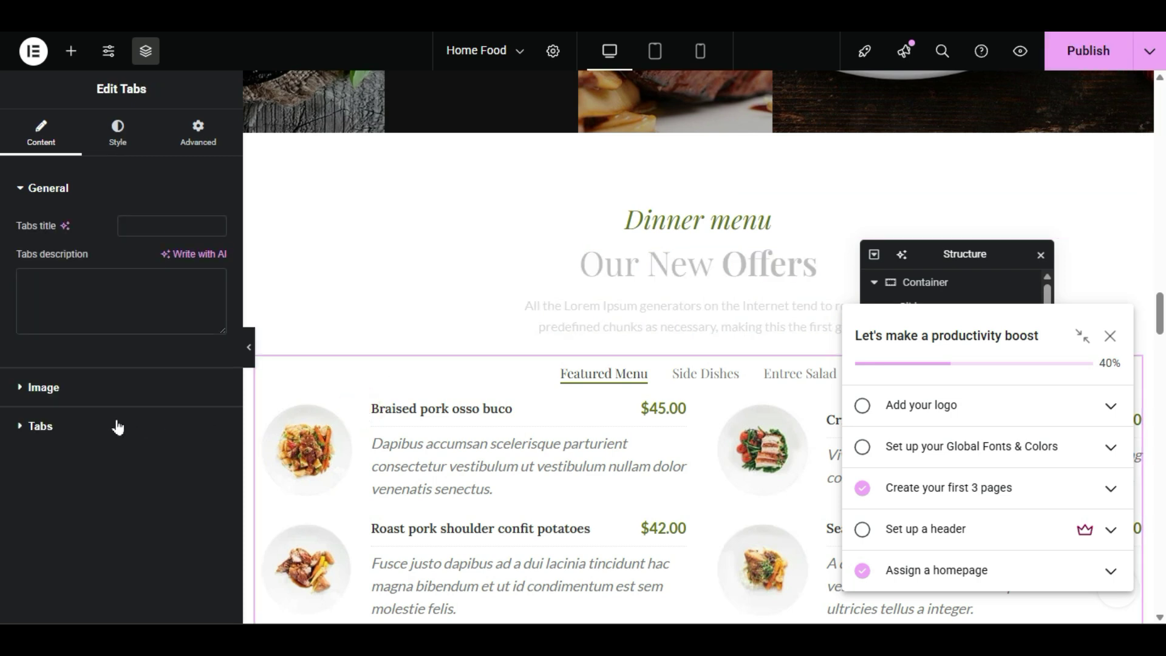
click(112, 393)
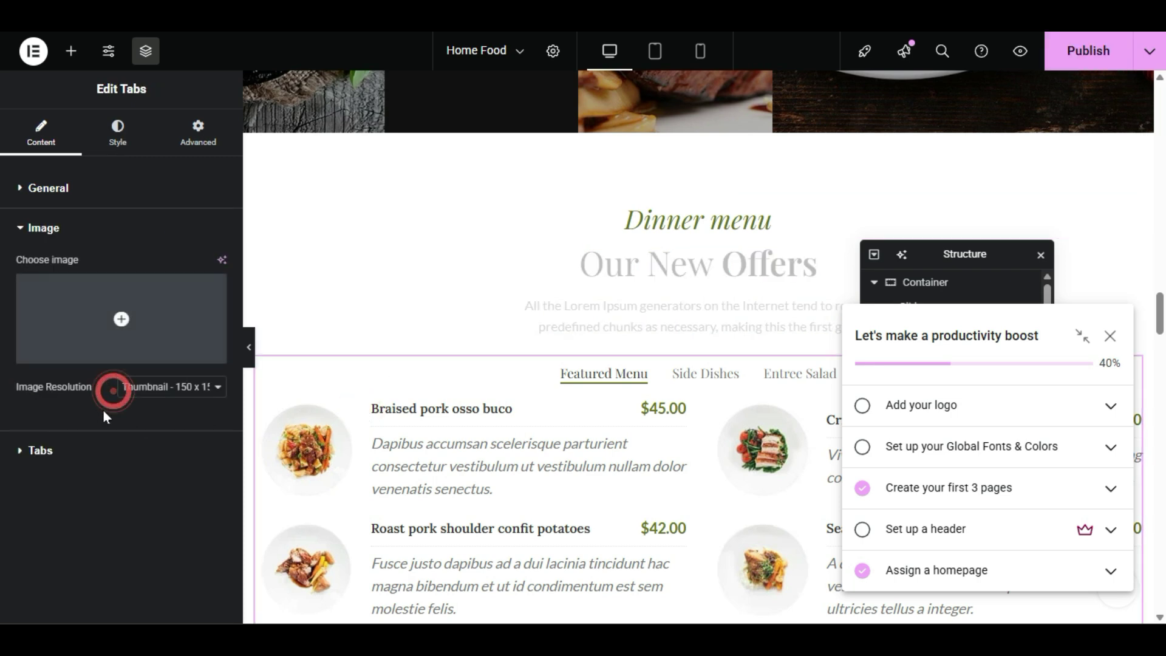
click(94, 454)
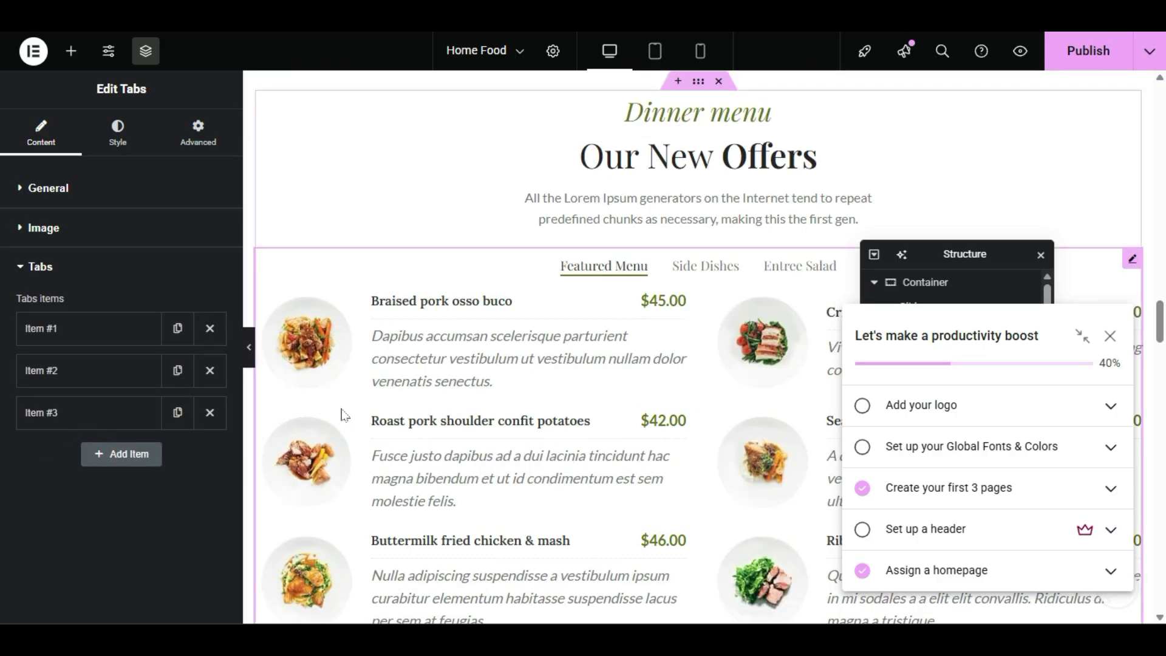
click(137, 340)
scroll(64, 385, down, 1)
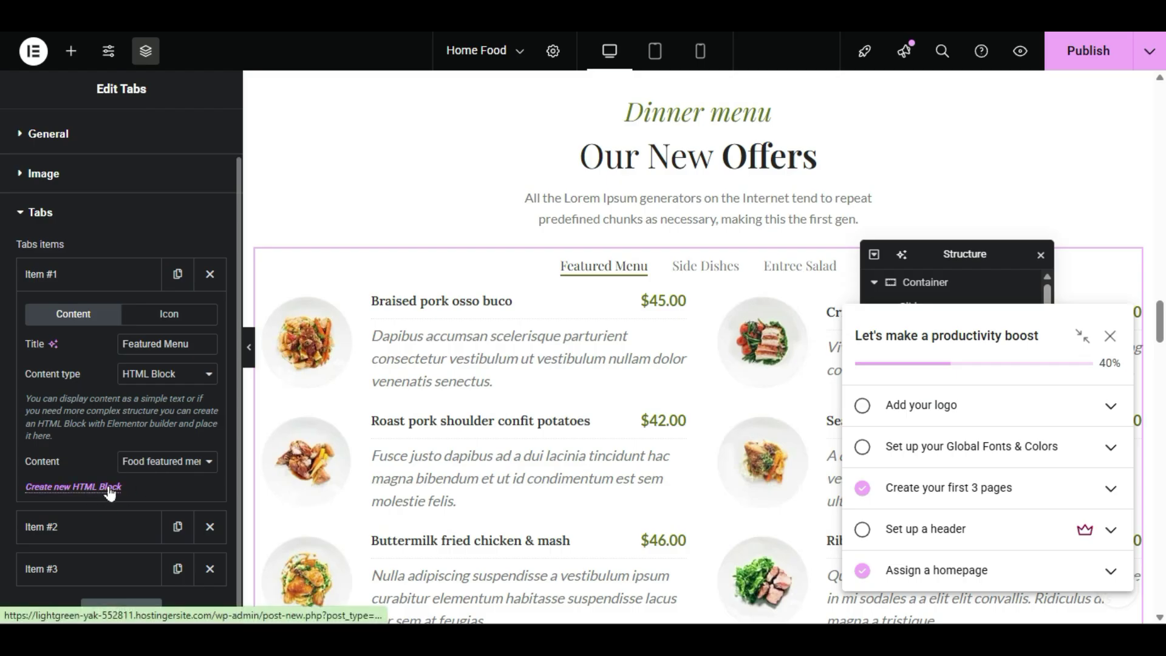
scroll(176, 386, up, 1)
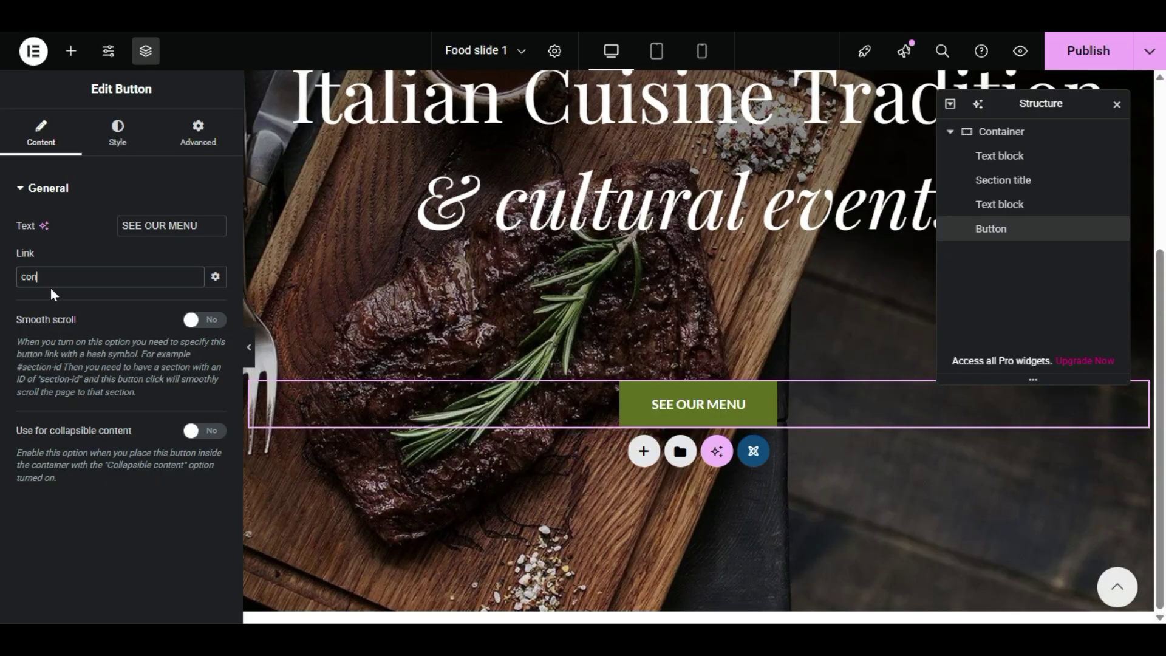
- Reopen the dinner menu's Tabs widget for editing and check which HTML block the Featured Menu item uses
double_click(48, 278)
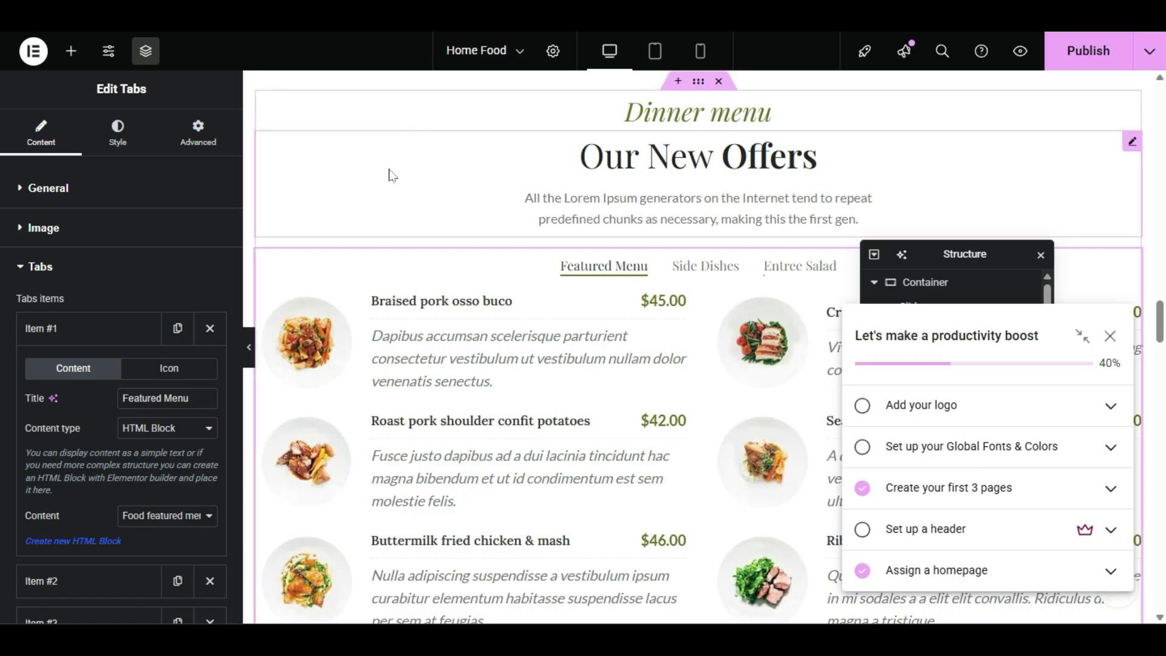
scroll(430, 285, up, 5)
scroll(430, 285, down, 6)
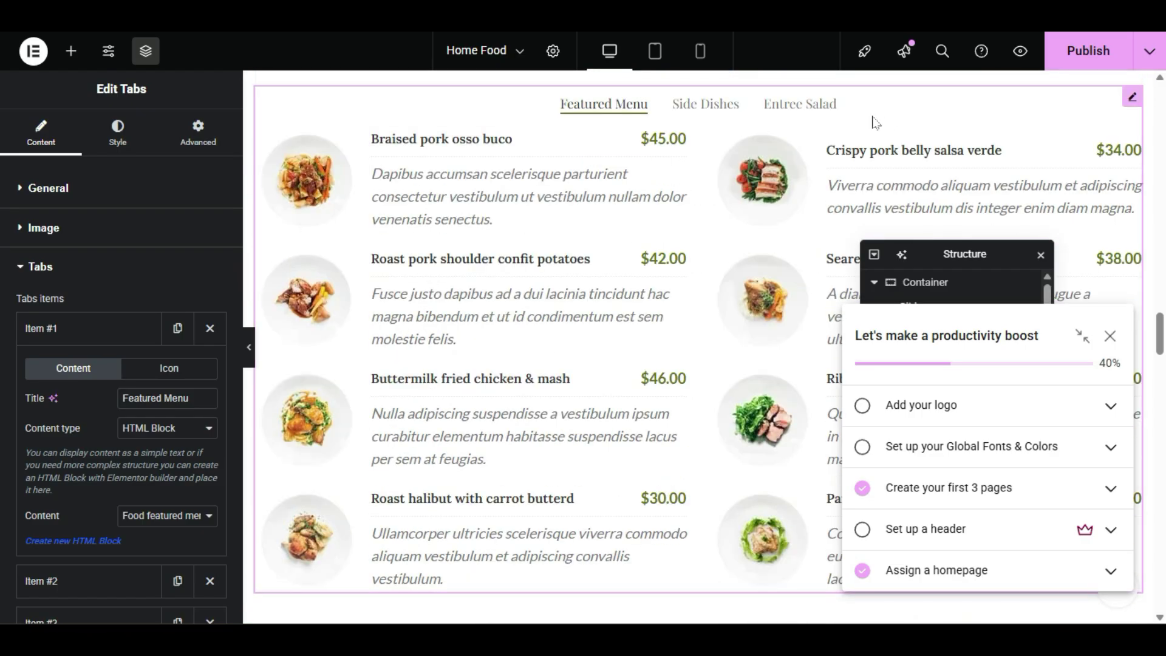
right_click(575, 345)
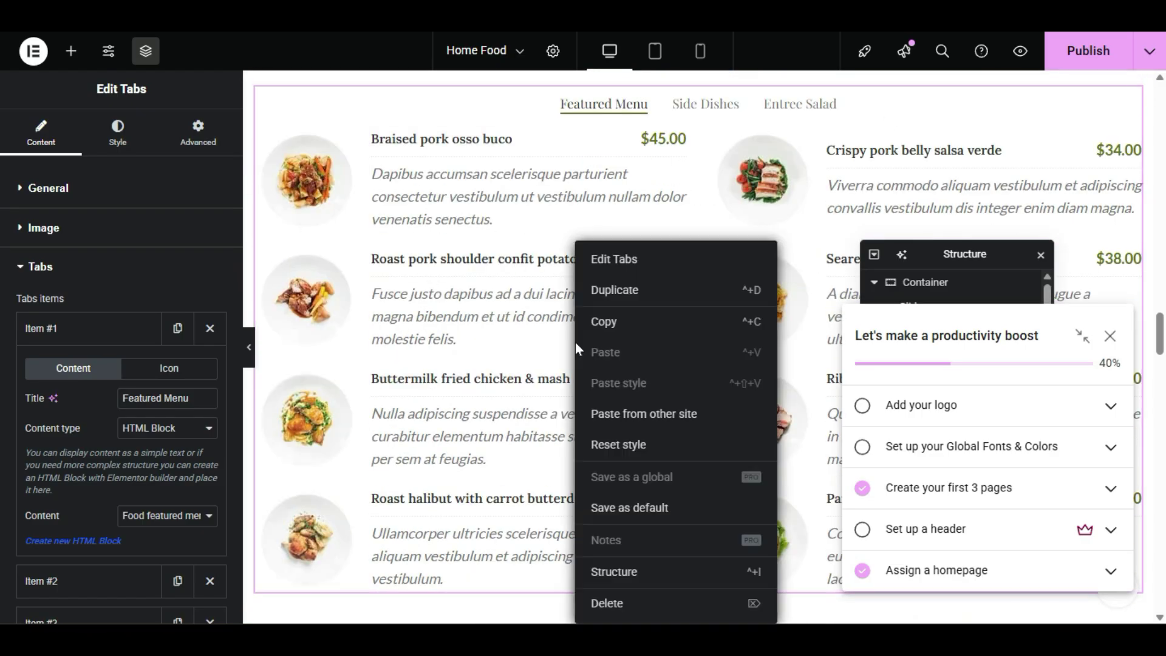
click(625, 261)
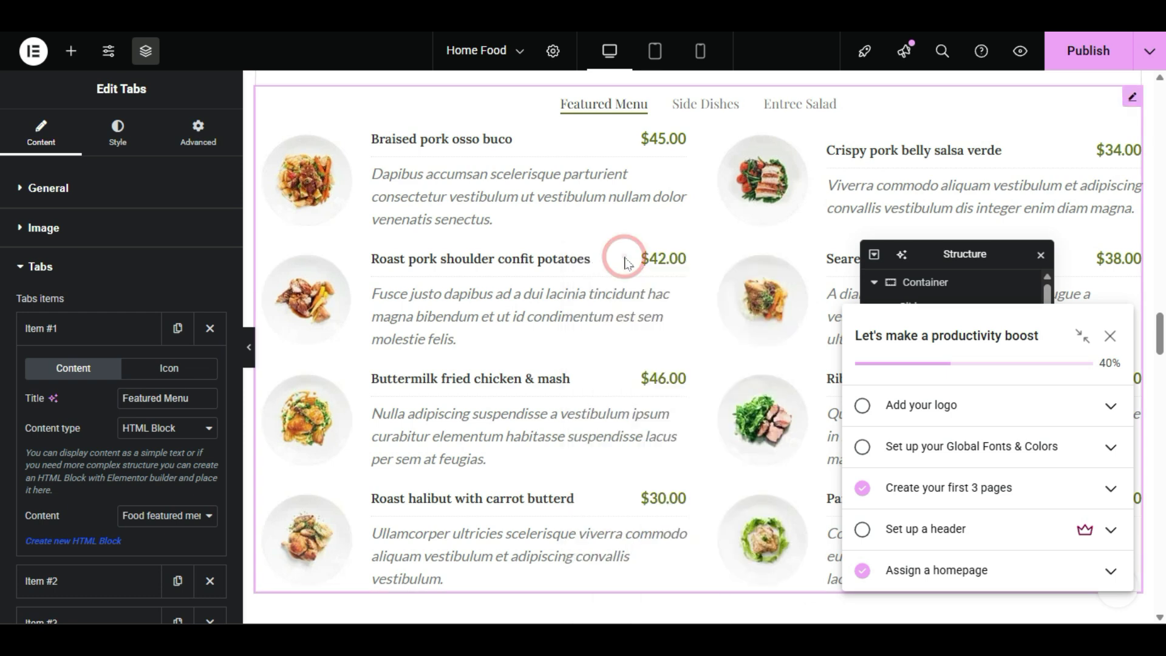
scroll(625, 274, up, 2)
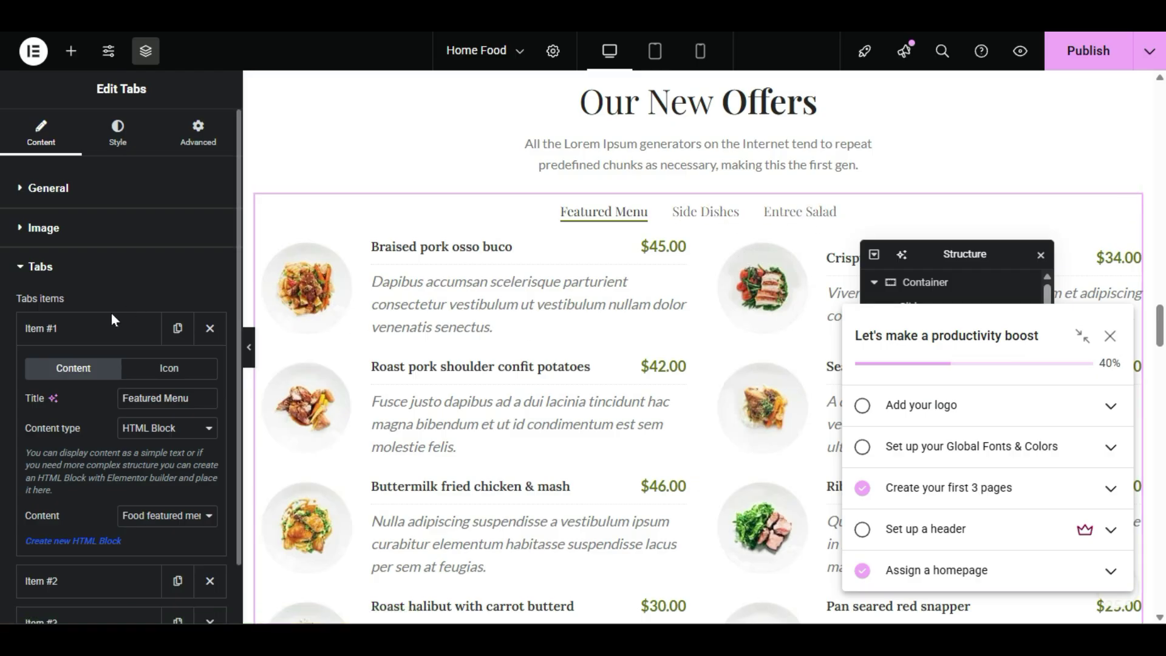
click(75, 268)
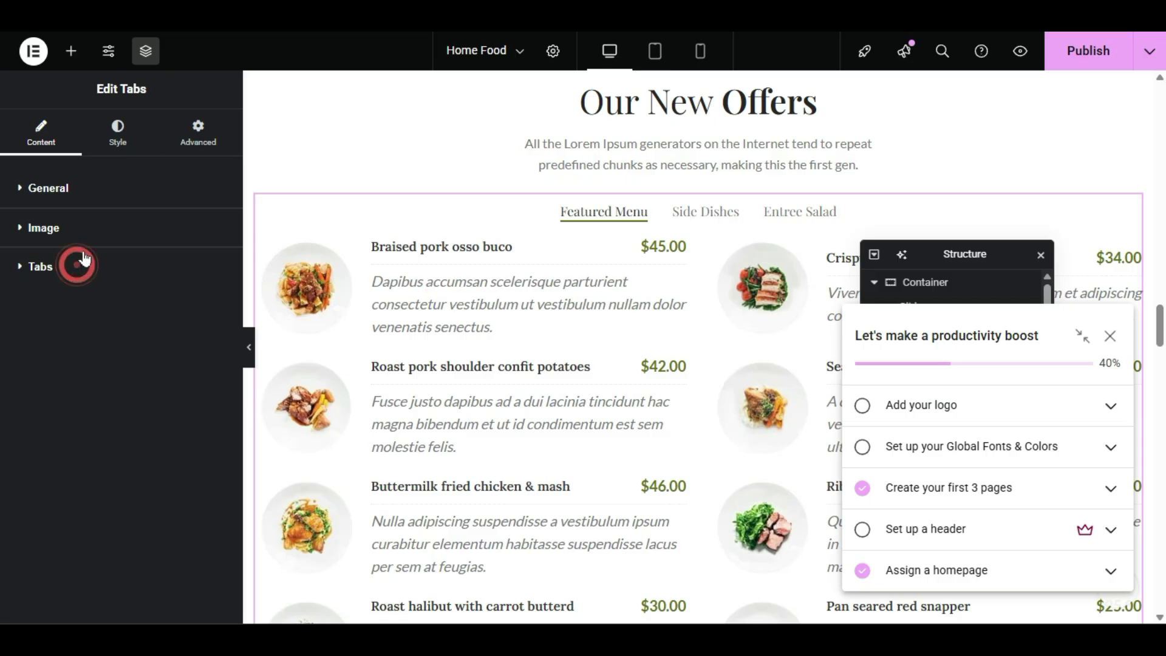
right_click(504, 359)
click(561, 263)
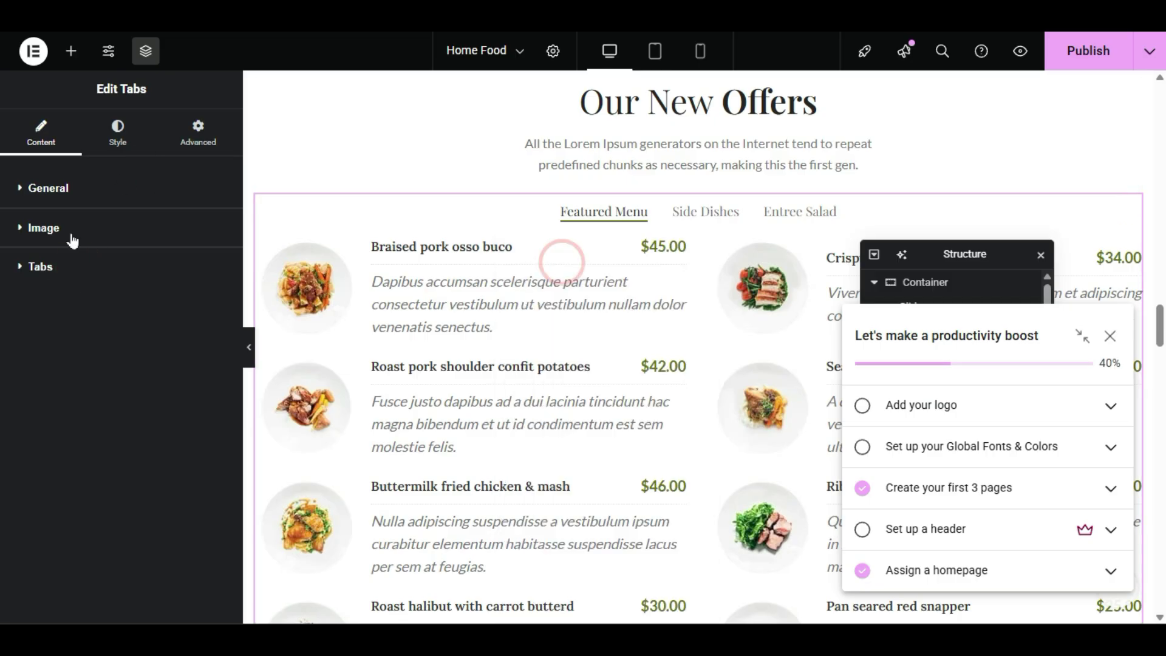
click(53, 271)
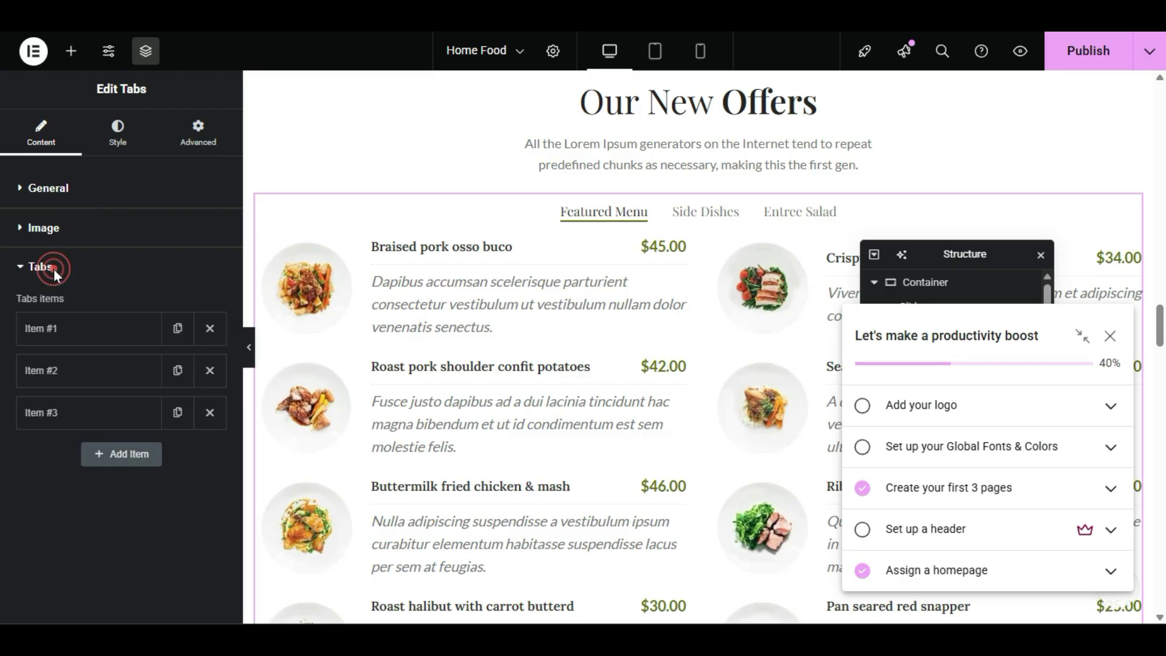
click(71, 339)
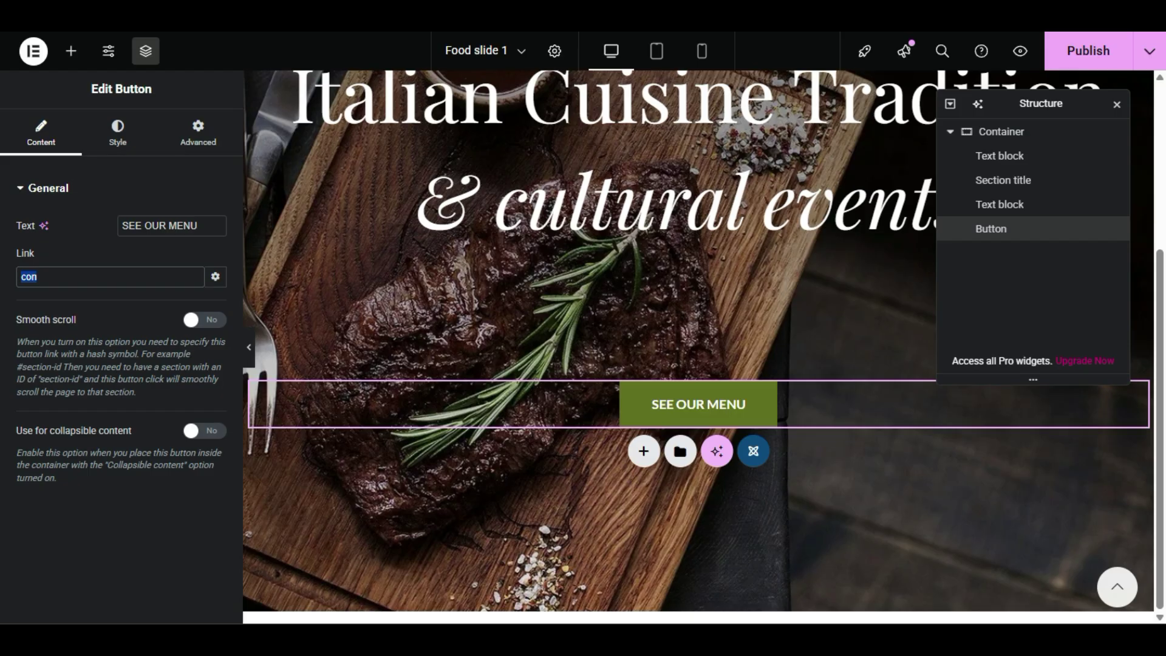
- Link the slide's SEE OUR MENU button to the "Food featured menu" HTML block and publish the slide
text(ood fea)
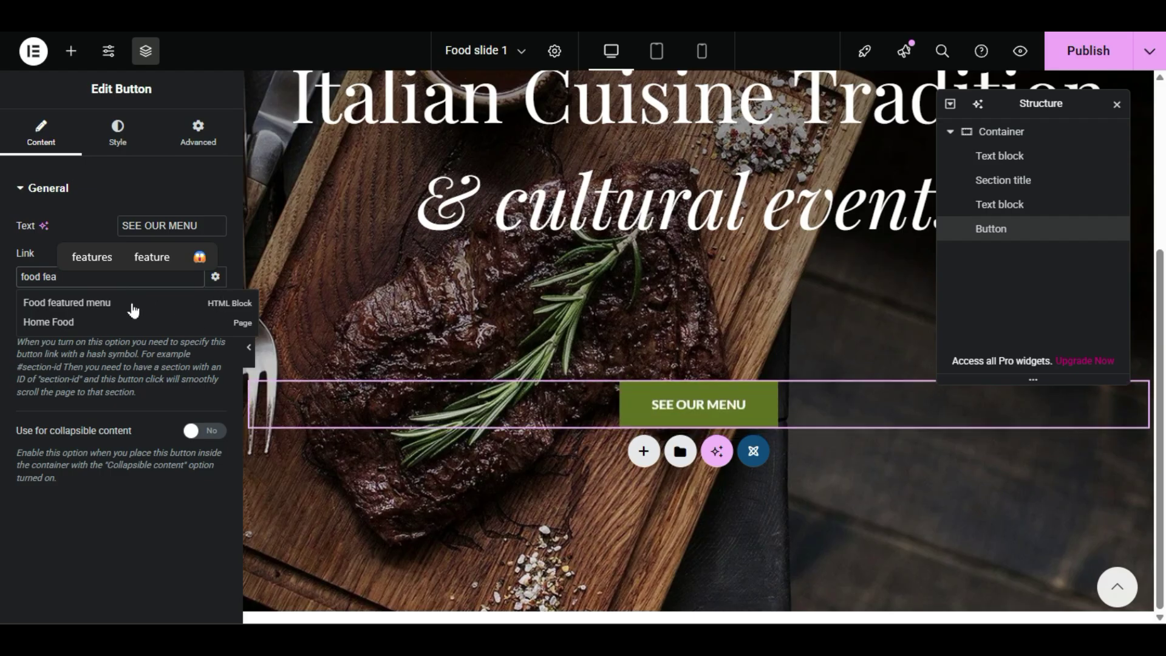
click(242, 310)
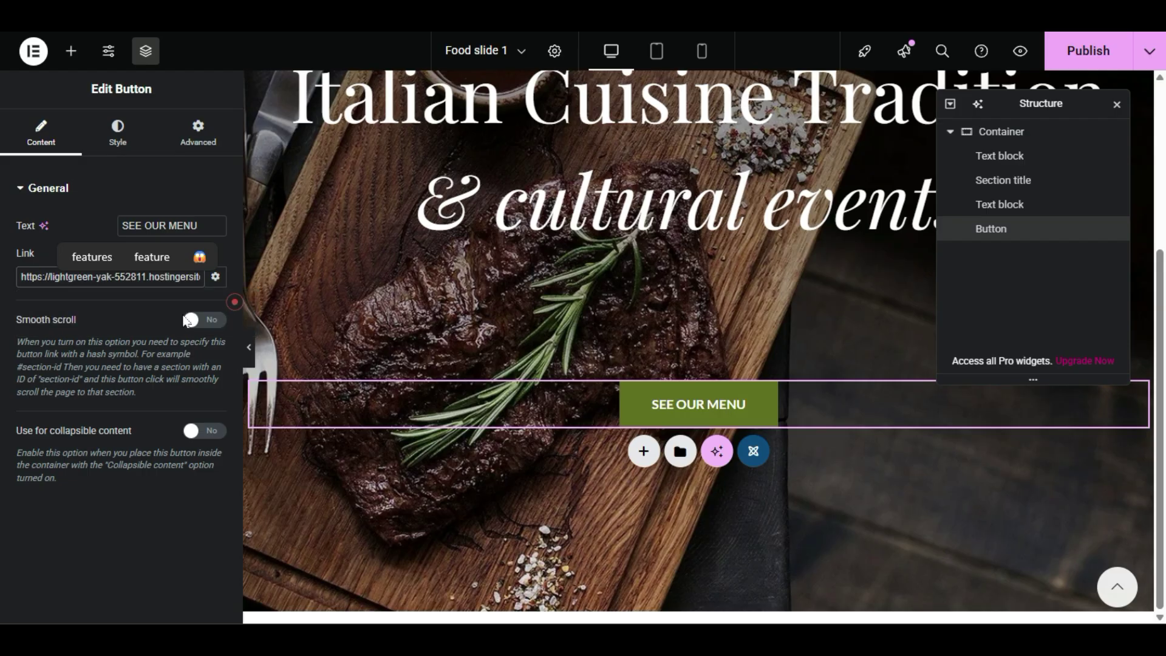
click(133, 307)
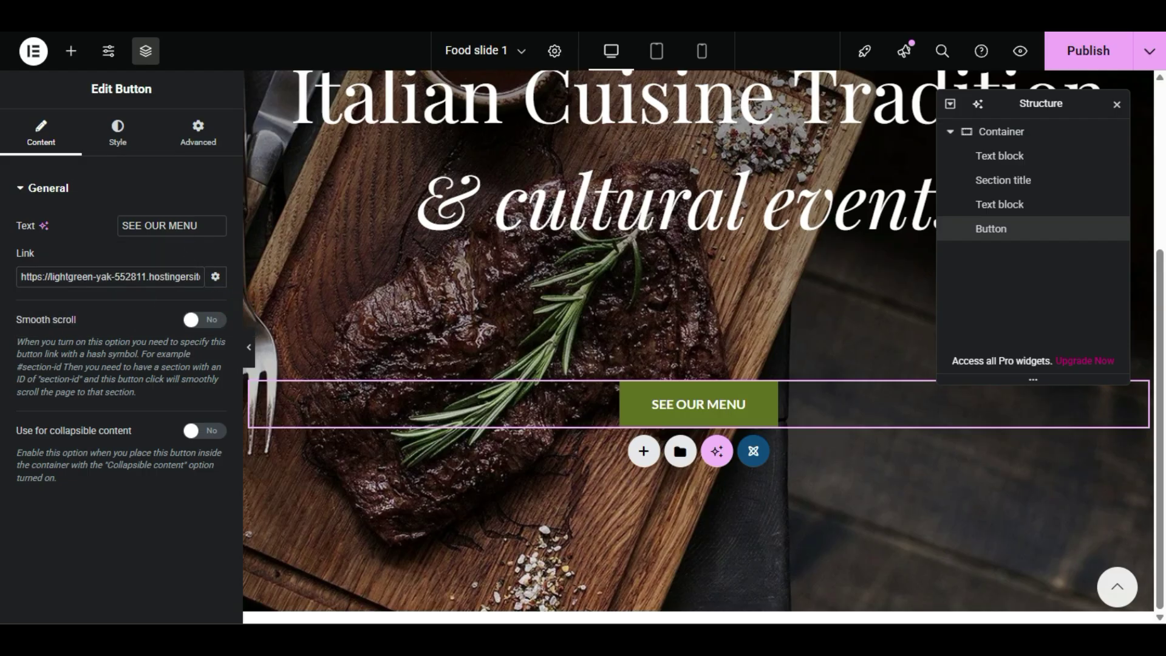
triple_click(203, 226)
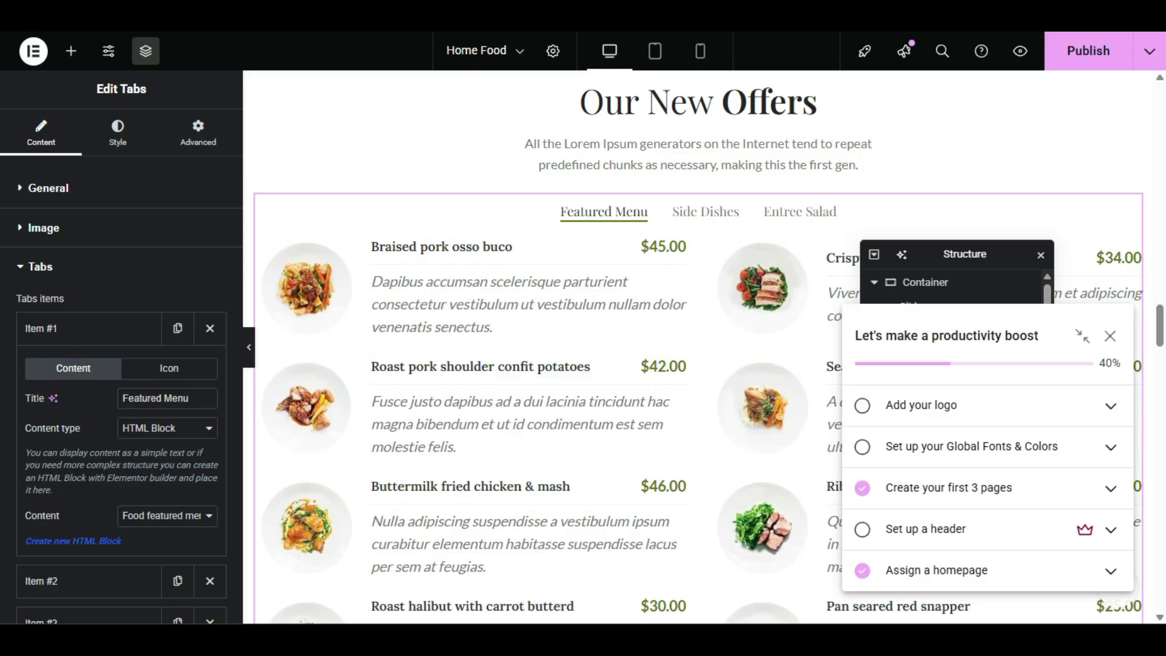
scroll(845, 402, down, 3)
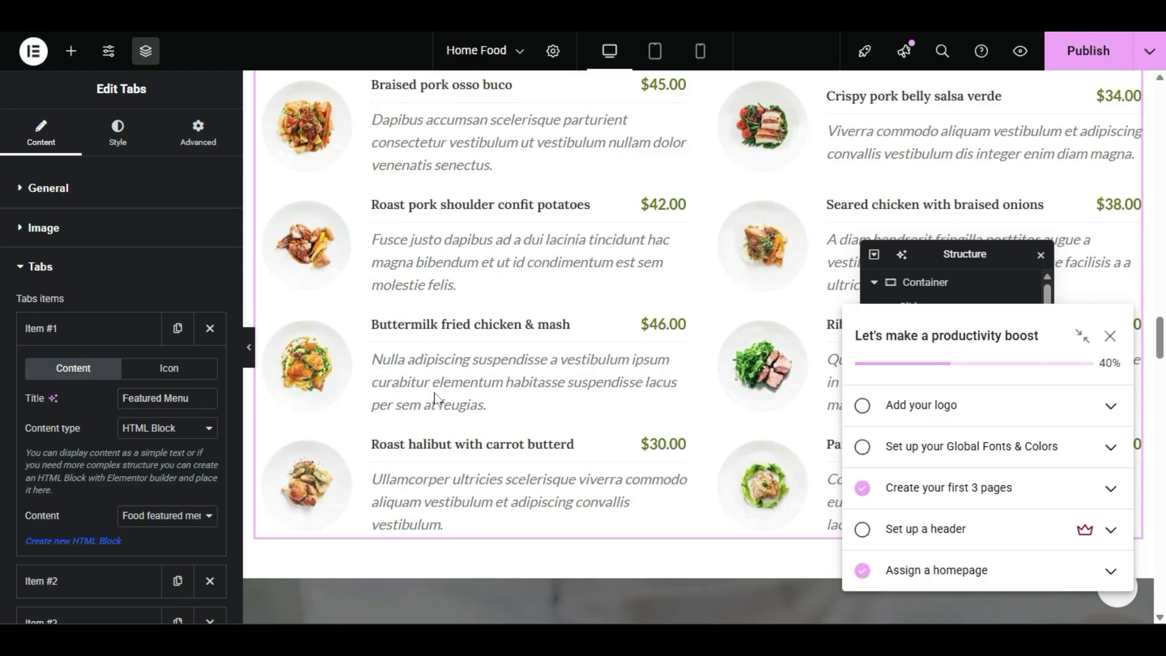
scroll(618, 312, up, 3)
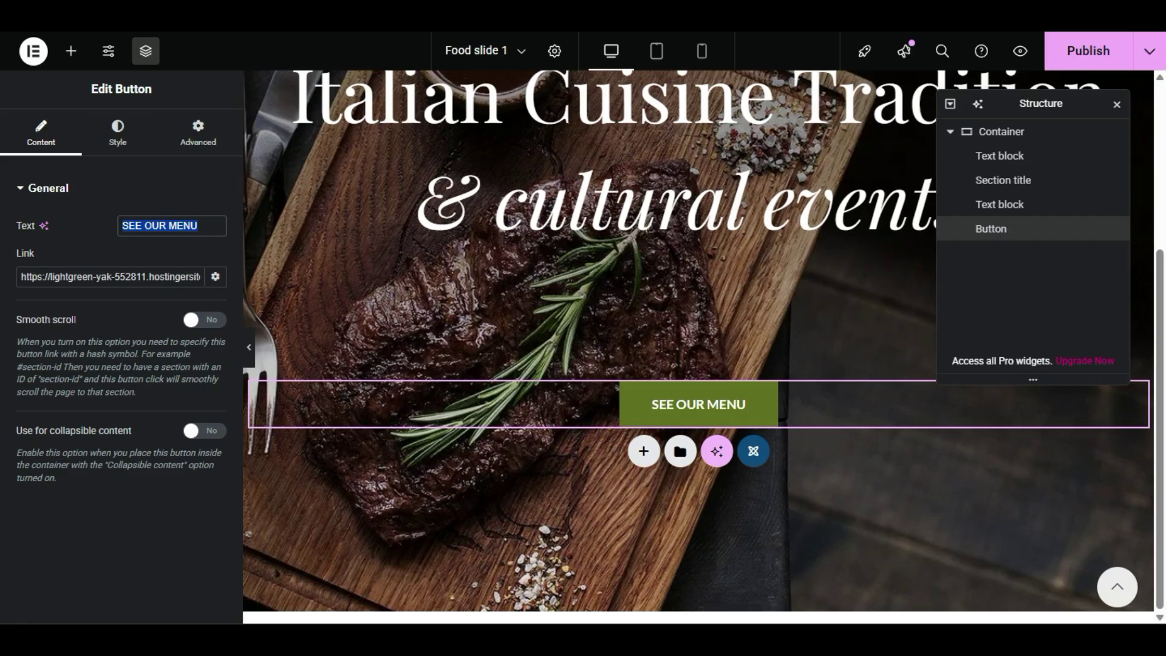
click(1087, 49)
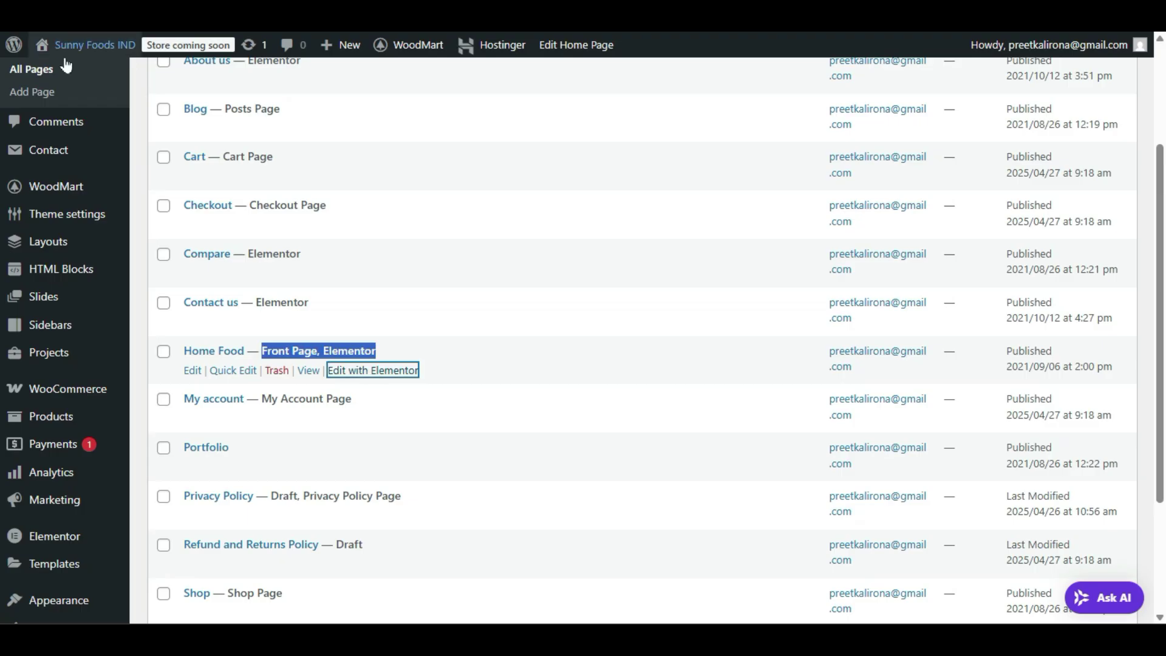
- Open the live site in a new tab and check the first hero slide's texts and button
mouse_move(64, 45)
right_click(56, 71)
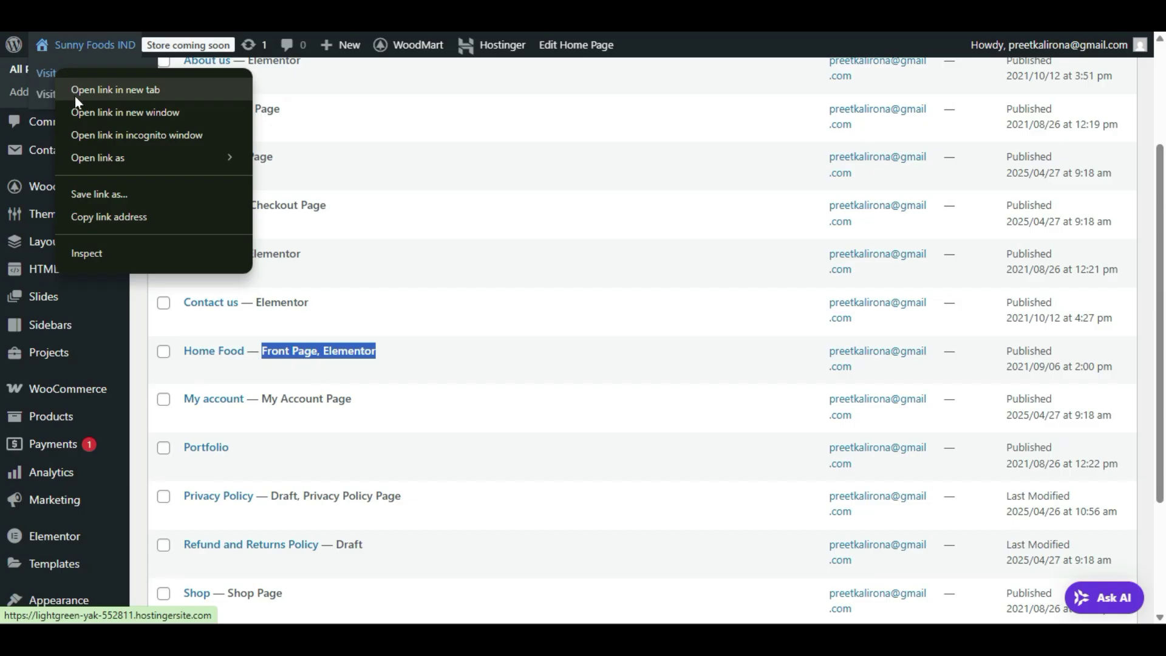
click(74, 95)
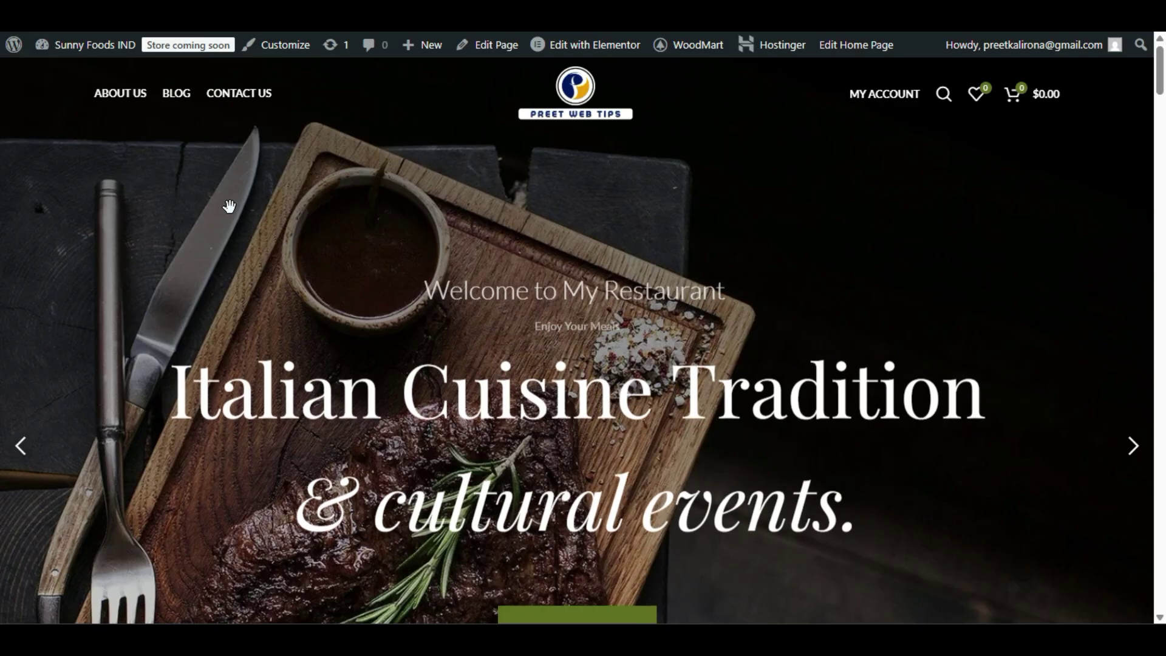
scroll(229, 208, down, 3)
scroll(819, 222, up, 2)
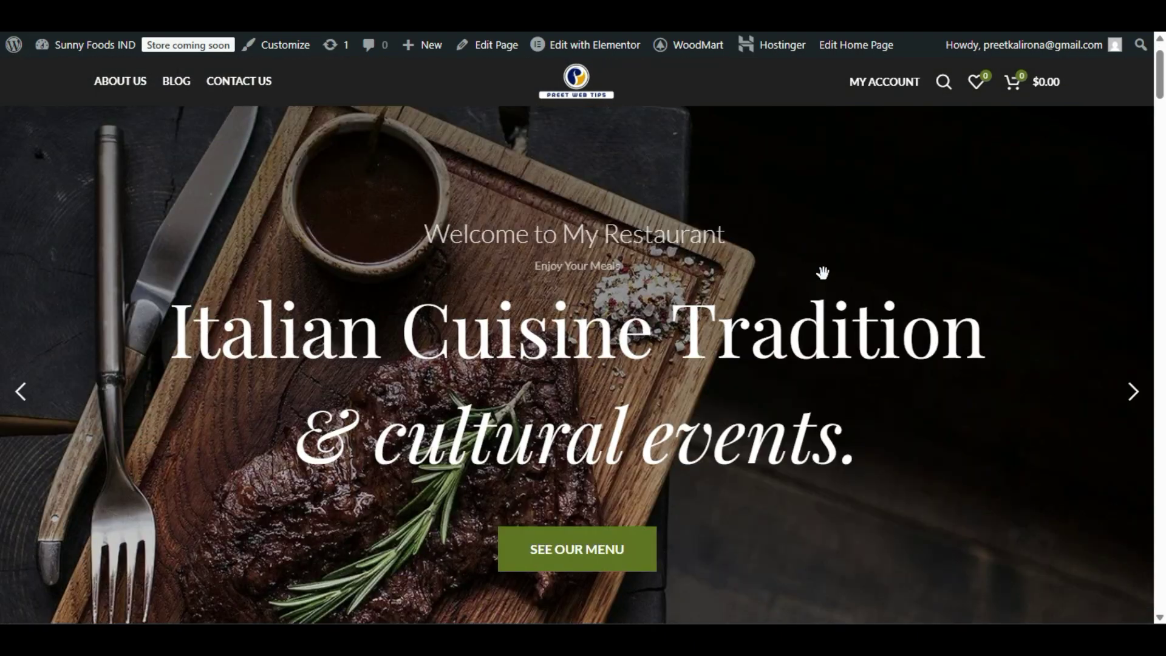
click(761, 257)
scroll(550, 288, down, 3)
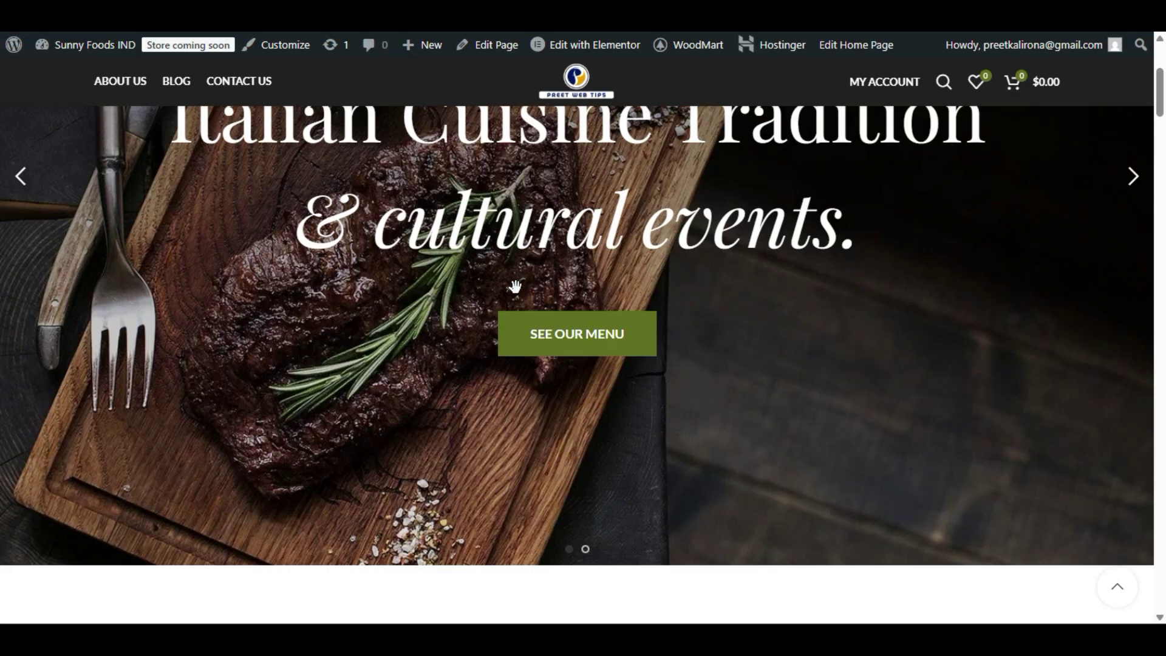
scroll(411, 268, up, 2)
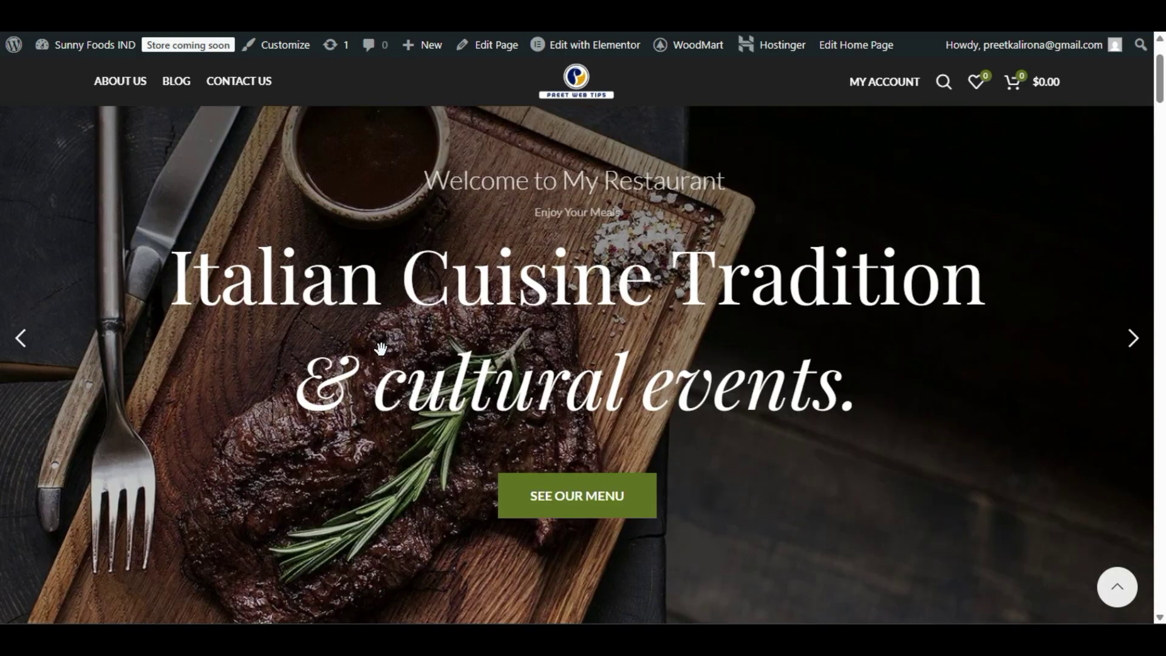
- Follow the hero slide's SEE OUR MENU button on the live site and check the menu content it opens
click(609, 512)
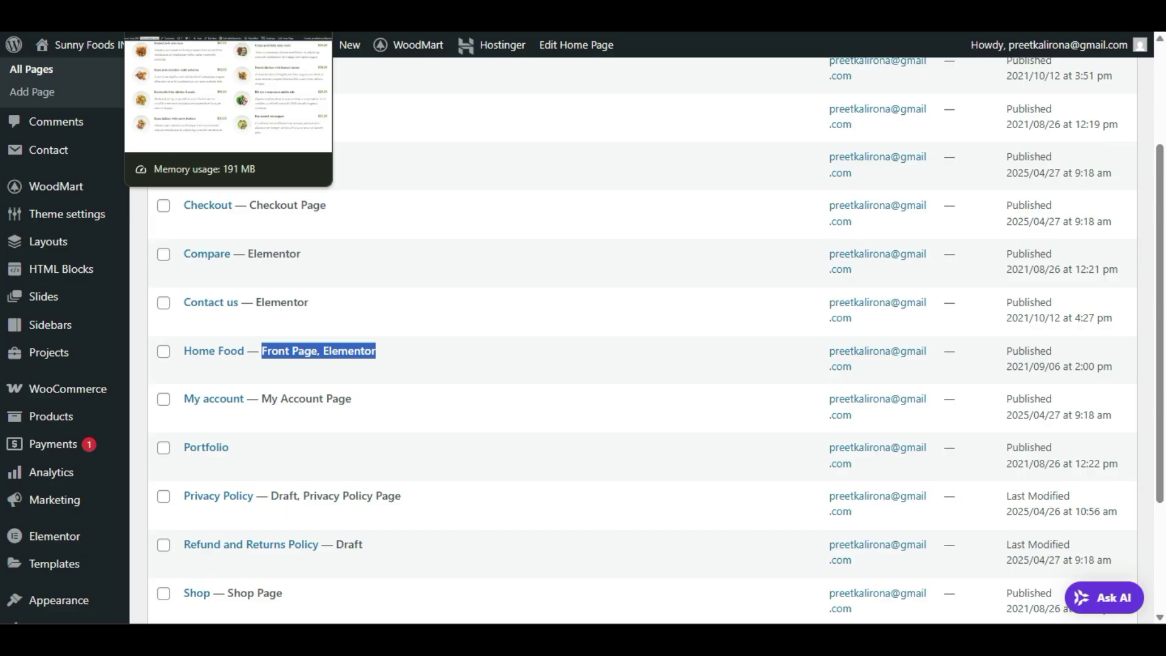
click(194, 12)
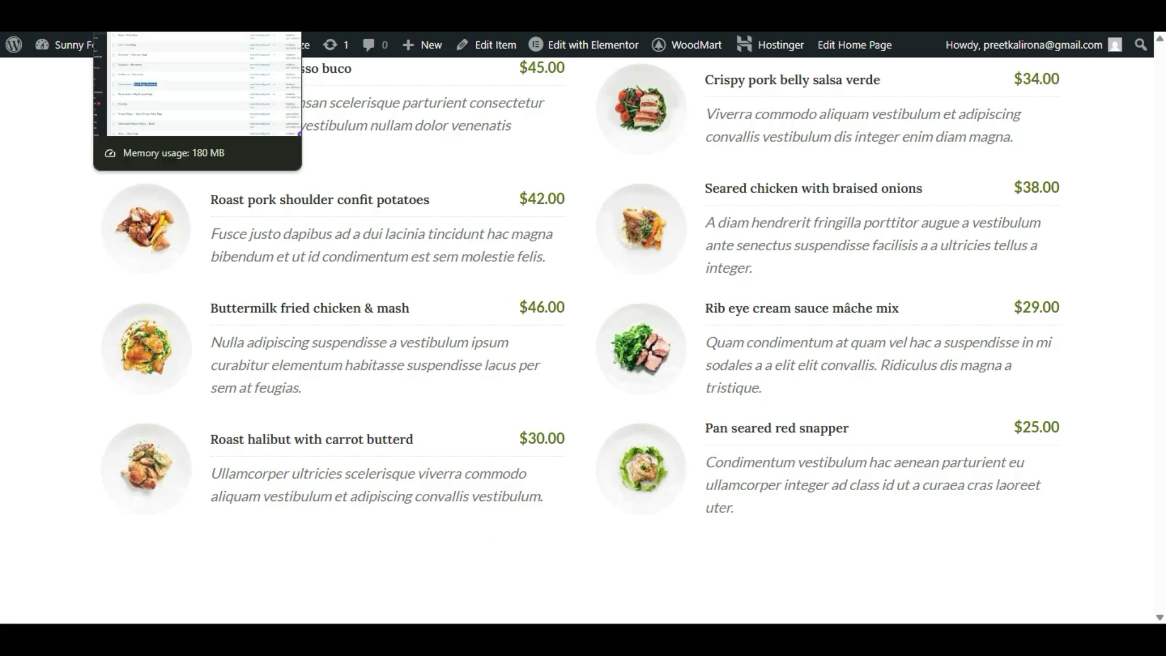
click(152, 12)
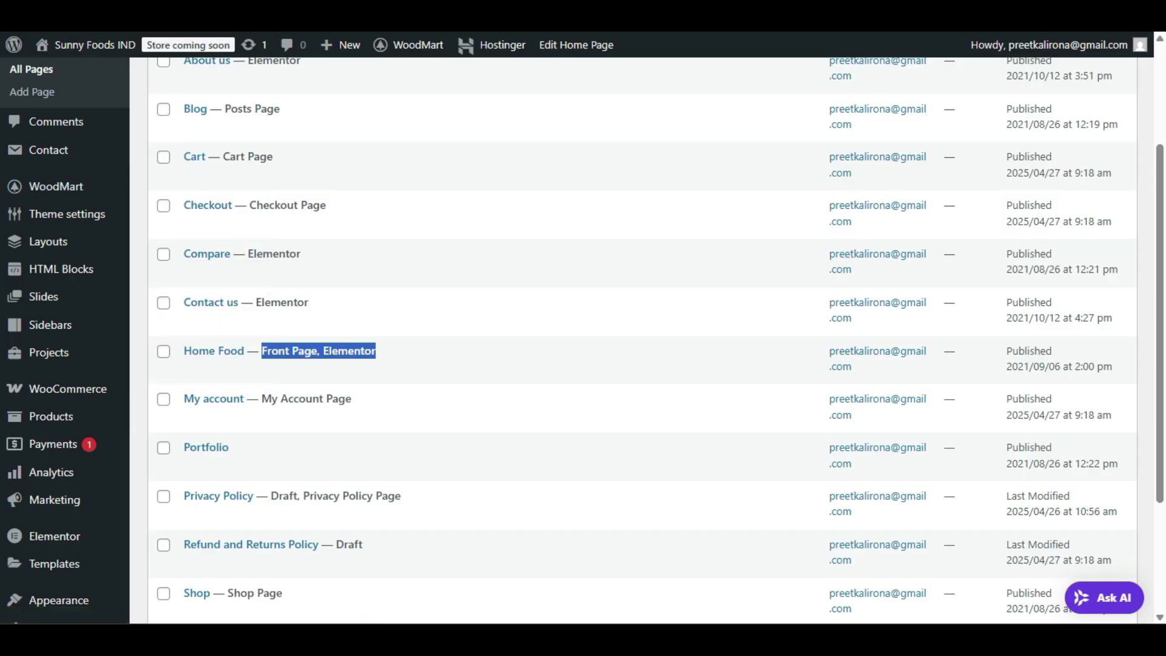
click(273, 12)
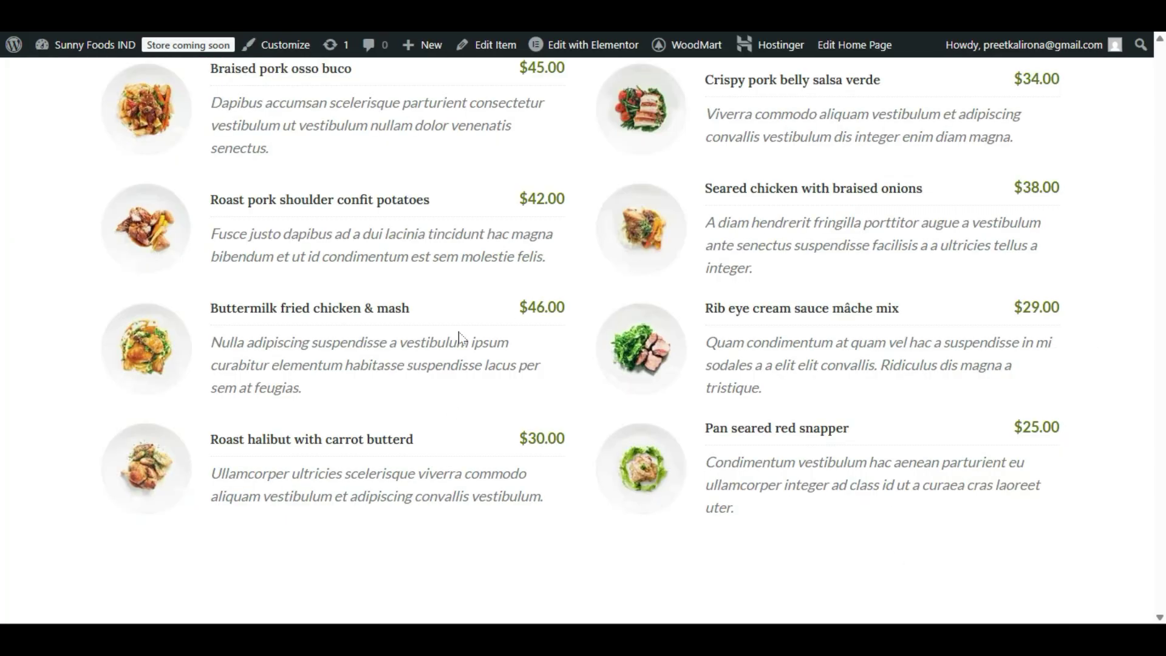
click(152, 12)
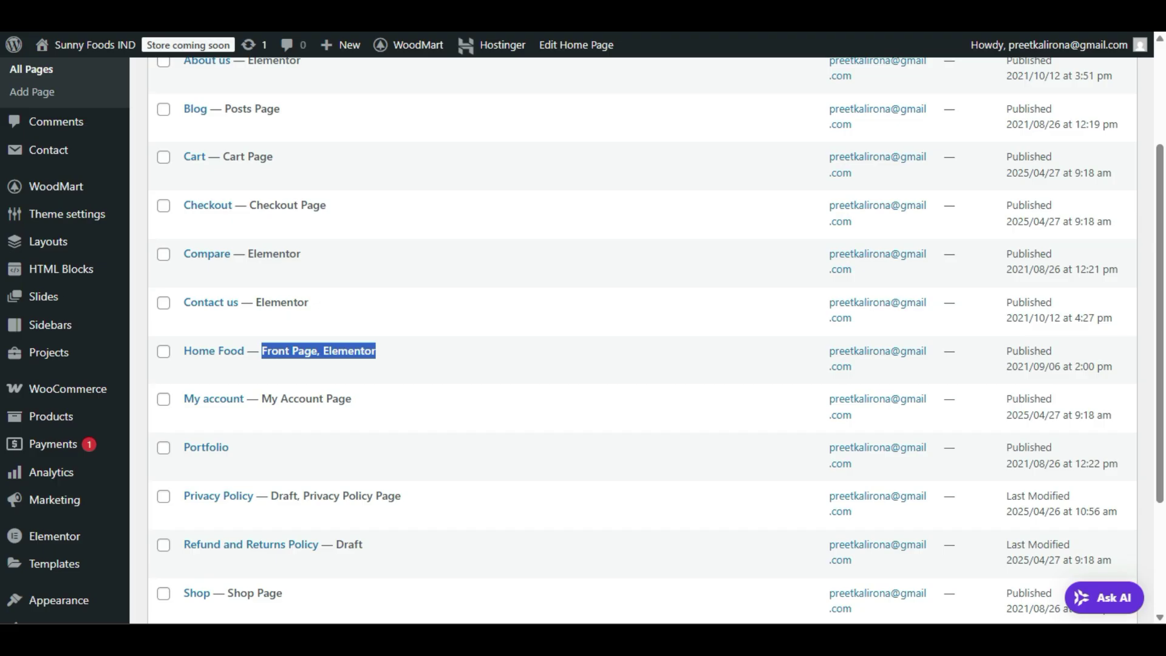
- Start a new page in a separate browser tab, dismiss the editor's welcome guide and title the page "Our Menu"
scroll(264, 356, up, 3)
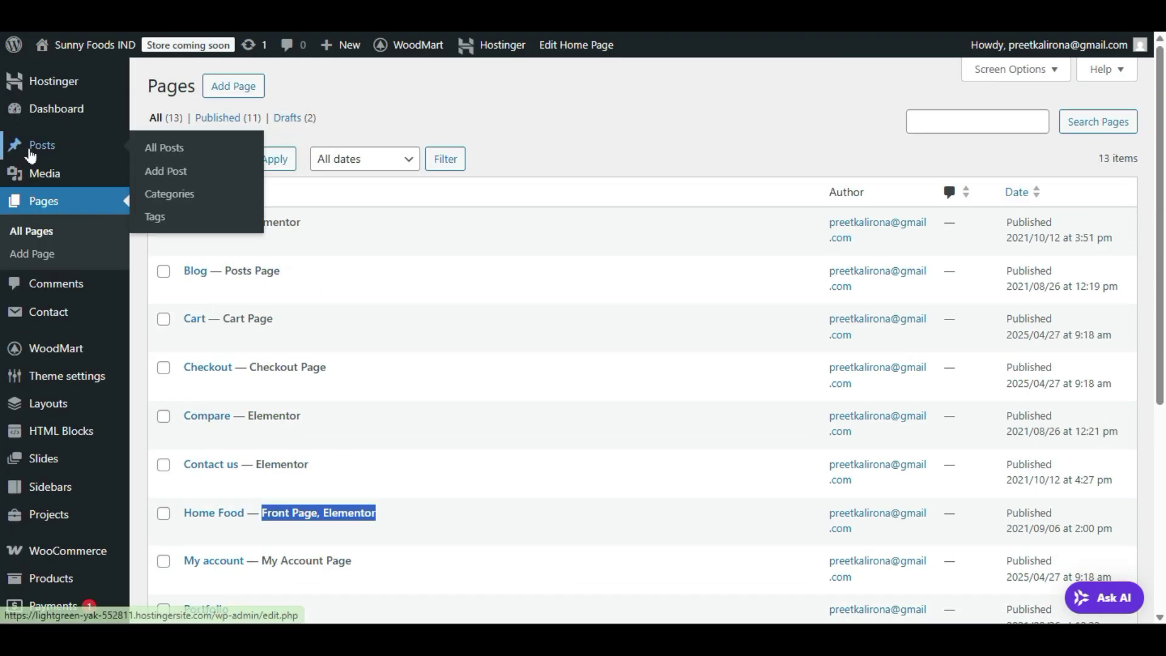
right_click(24, 254)
click(52, 267)
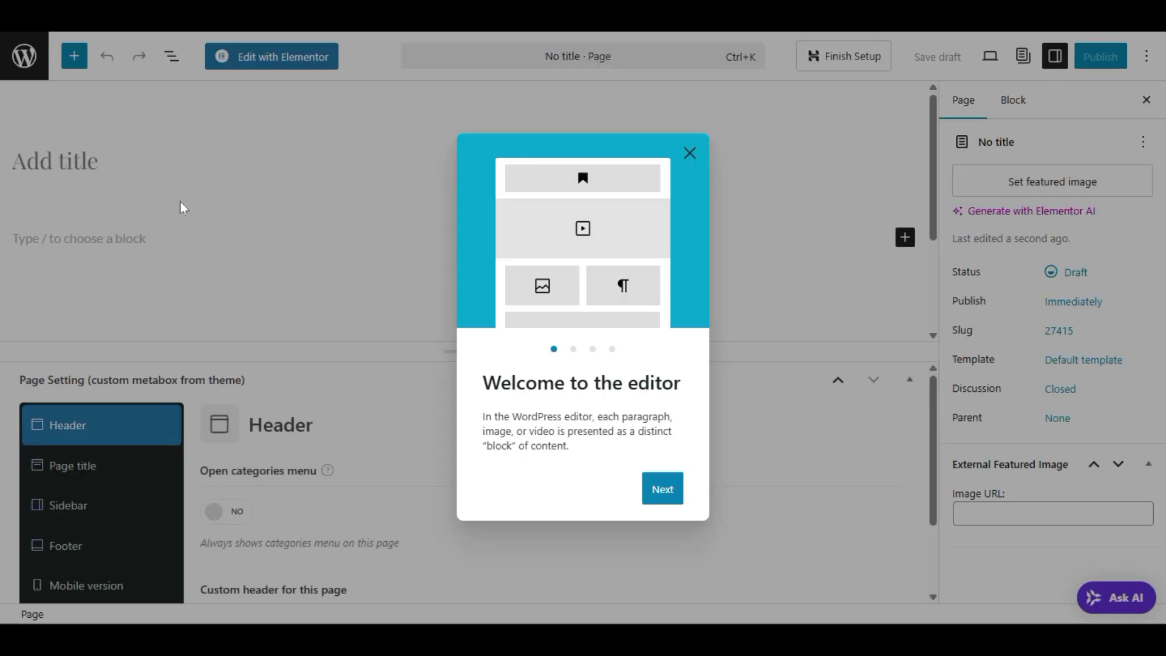
click(651, 486)
click(661, 499)
click(689, 153)
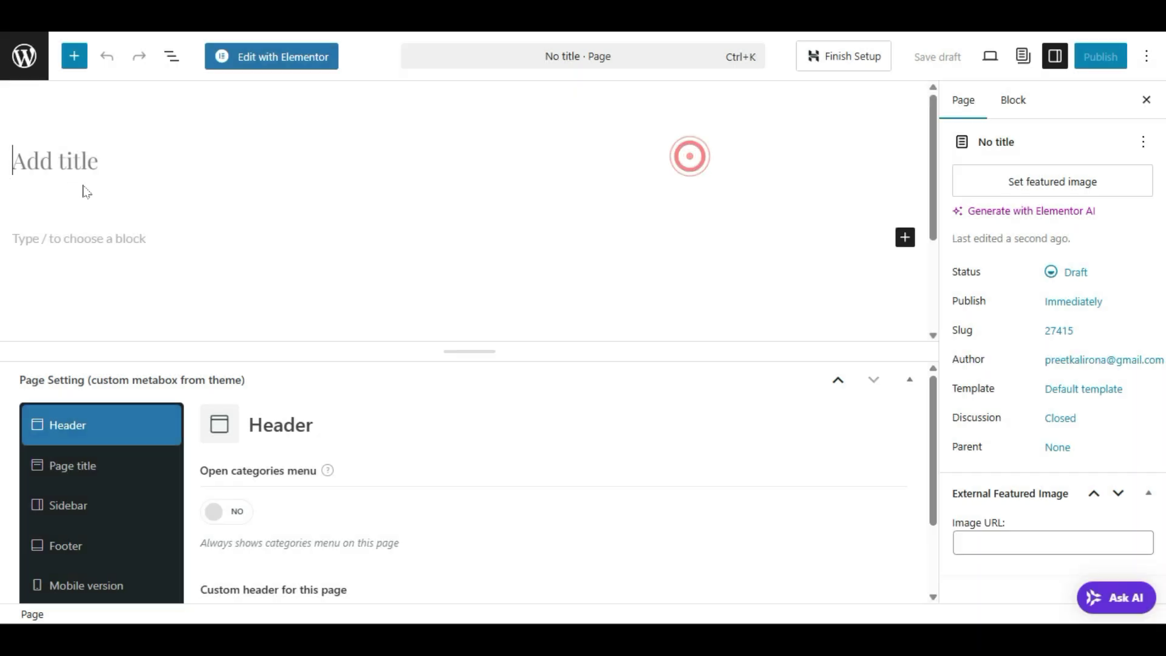
click(99, 161)
text(Our)
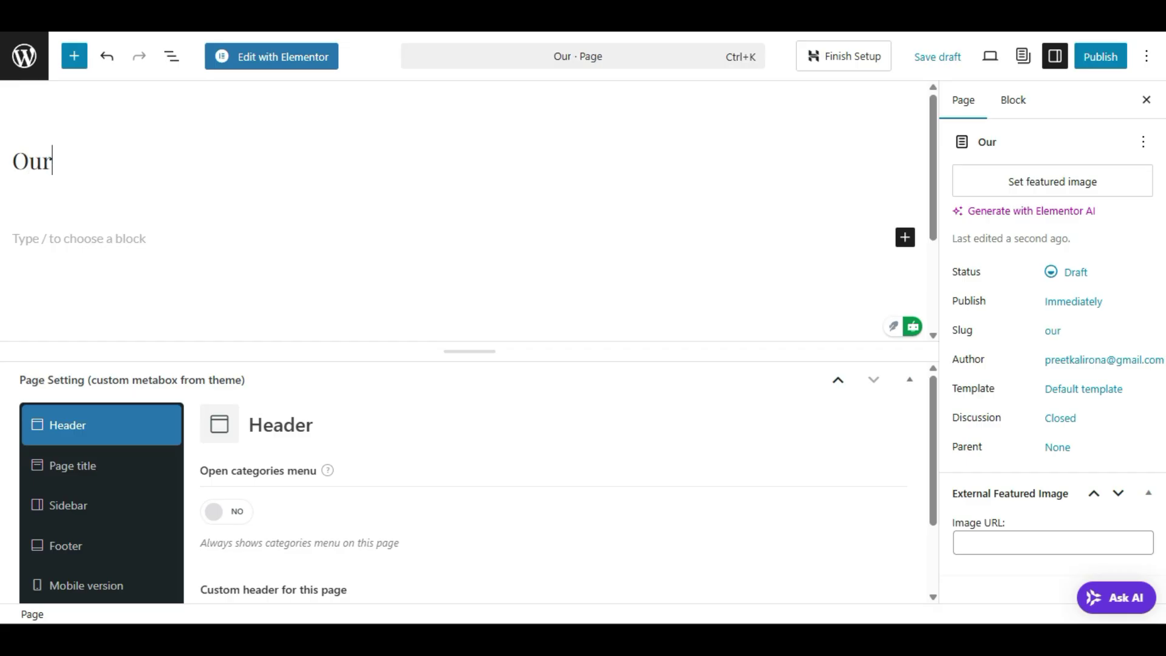
text( Menu)
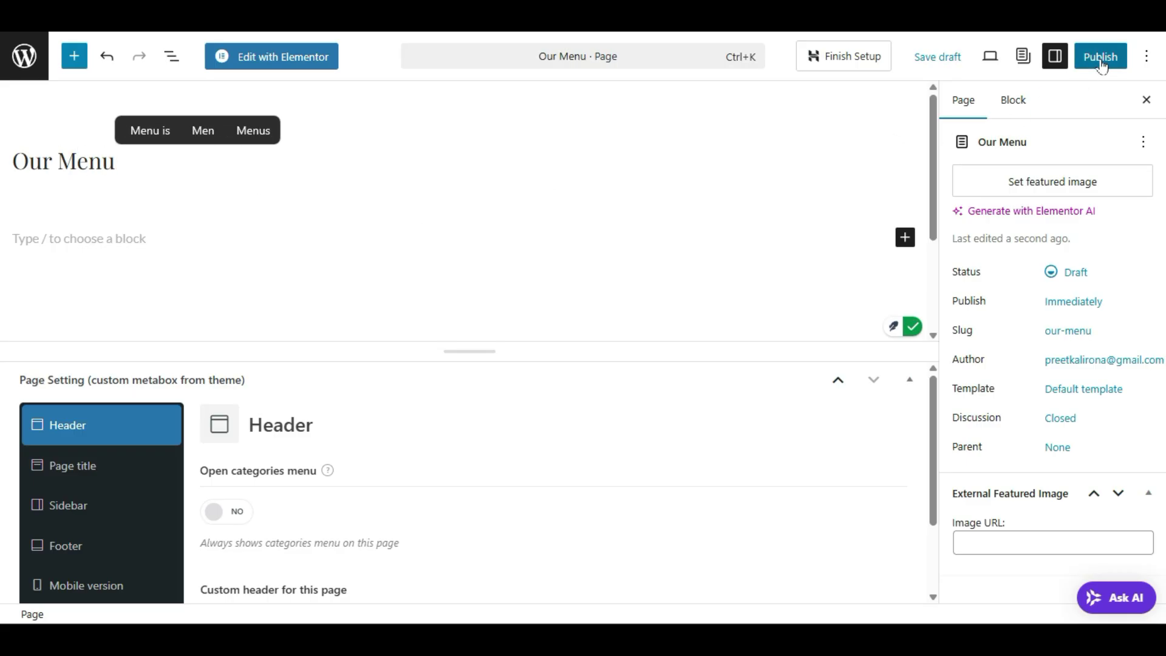
- Publish the Our Menu page with its default header settings and open it in the Elementor editor
scroll(117, 521, down, 2)
scroll(117, 520, up, 2)
scroll(350, 492, down, 1)
scroll(349, 492, down, 1)
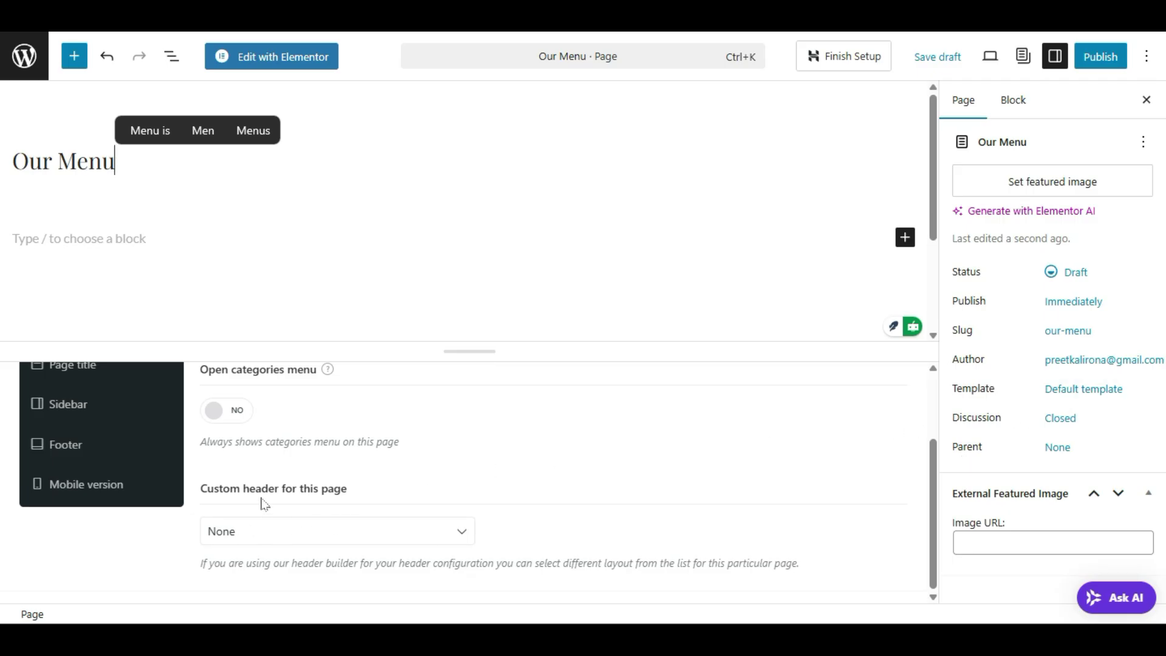
scroll(281, 507, up, 1)
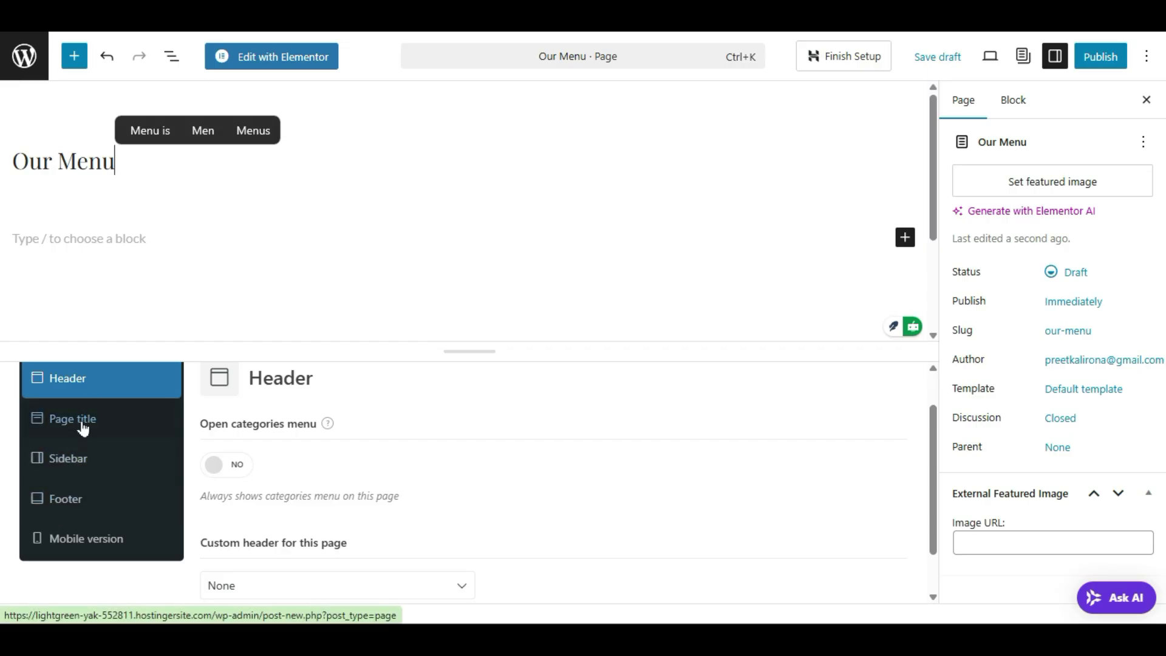
click(1106, 57)
click(1105, 57)
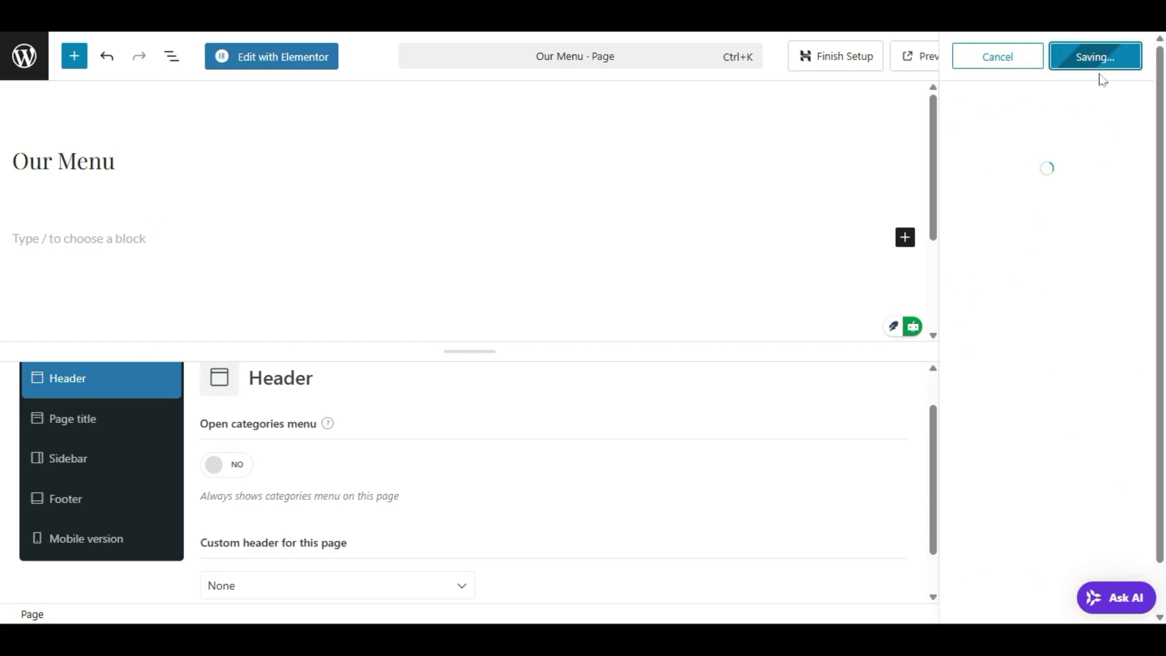
click(300, 62)
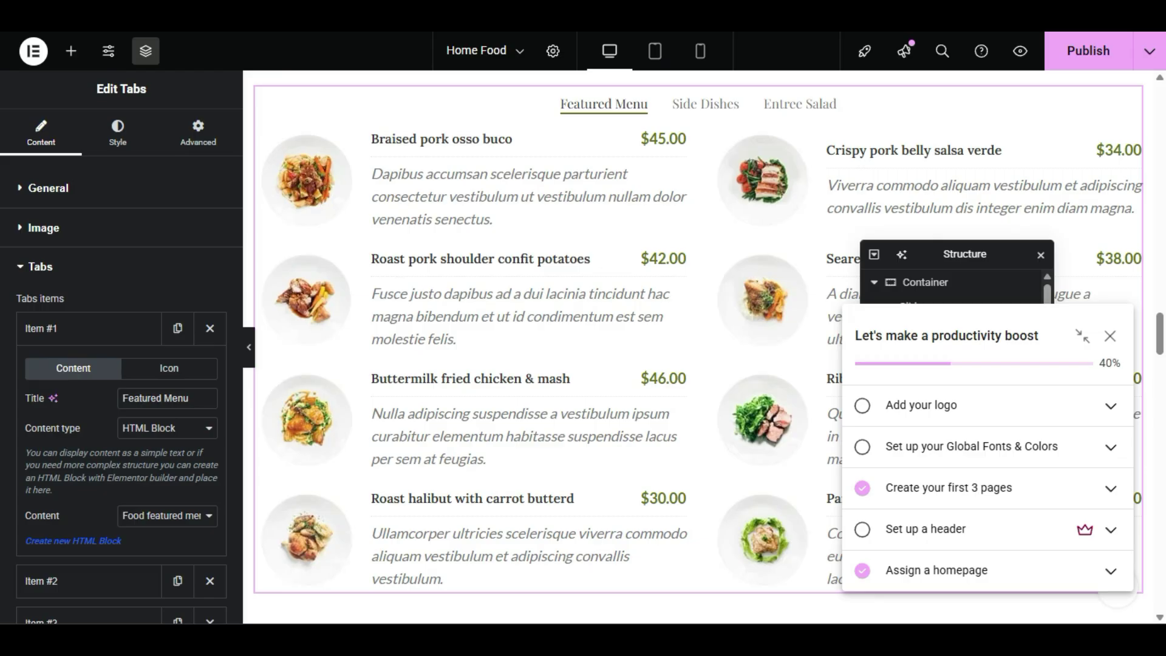
- Dismiss the setup checklist and its reminder in the Home Food editor and review the page down to the dinner menu section
scroll(482, 559, up, 10)
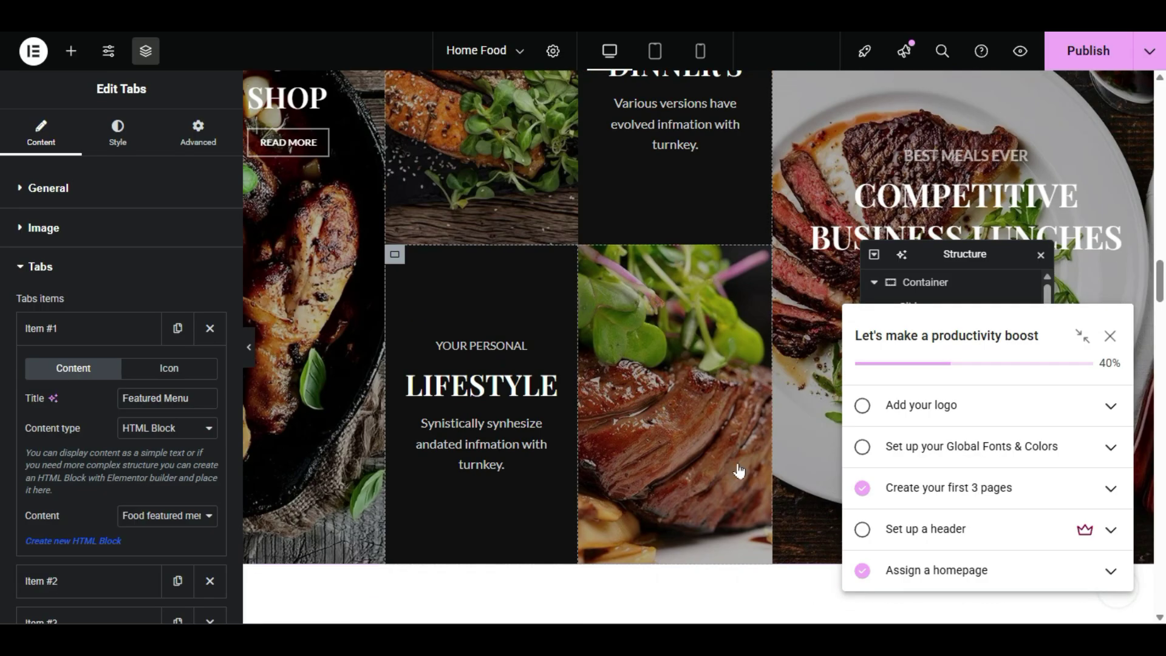
click(1107, 324)
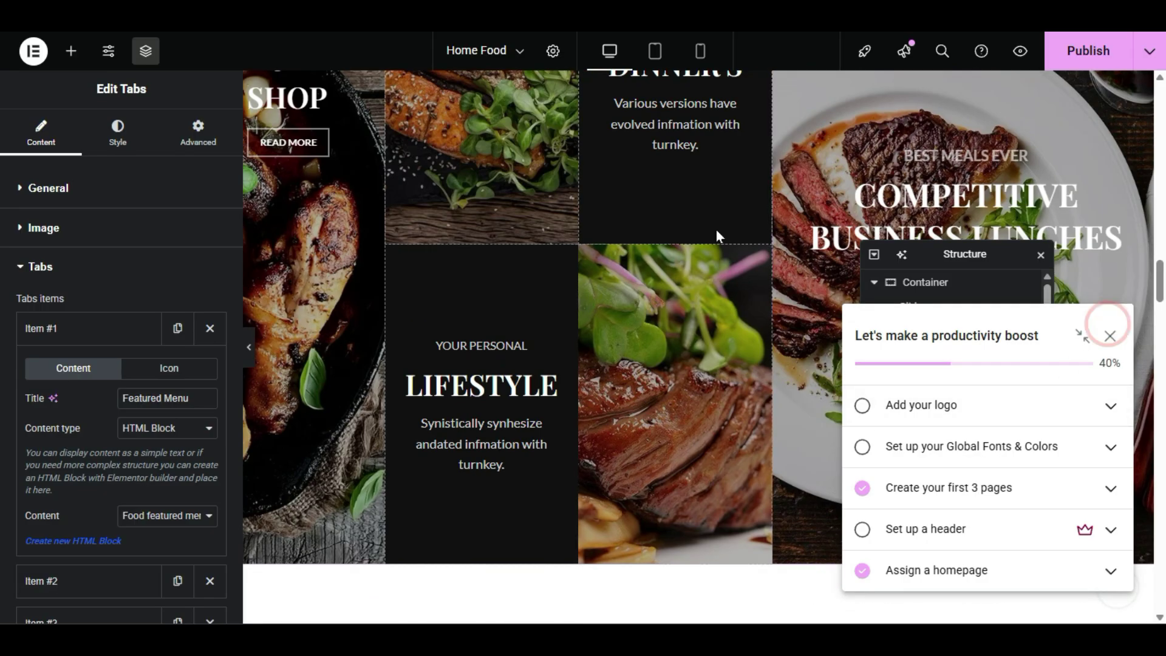
scroll(715, 236, up, 10)
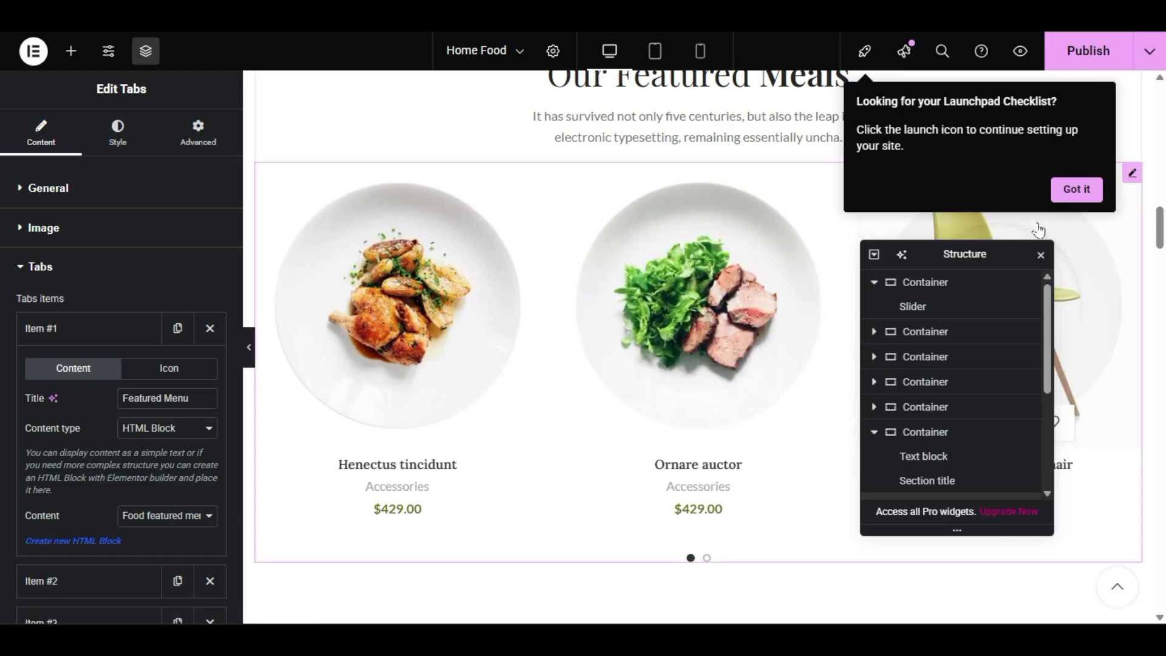
click(1071, 198)
scroll(762, 341, down, 5)
scroll(741, 349, up, 6)
scroll(729, 354, down, 5)
scroll(728, 353, down, 10)
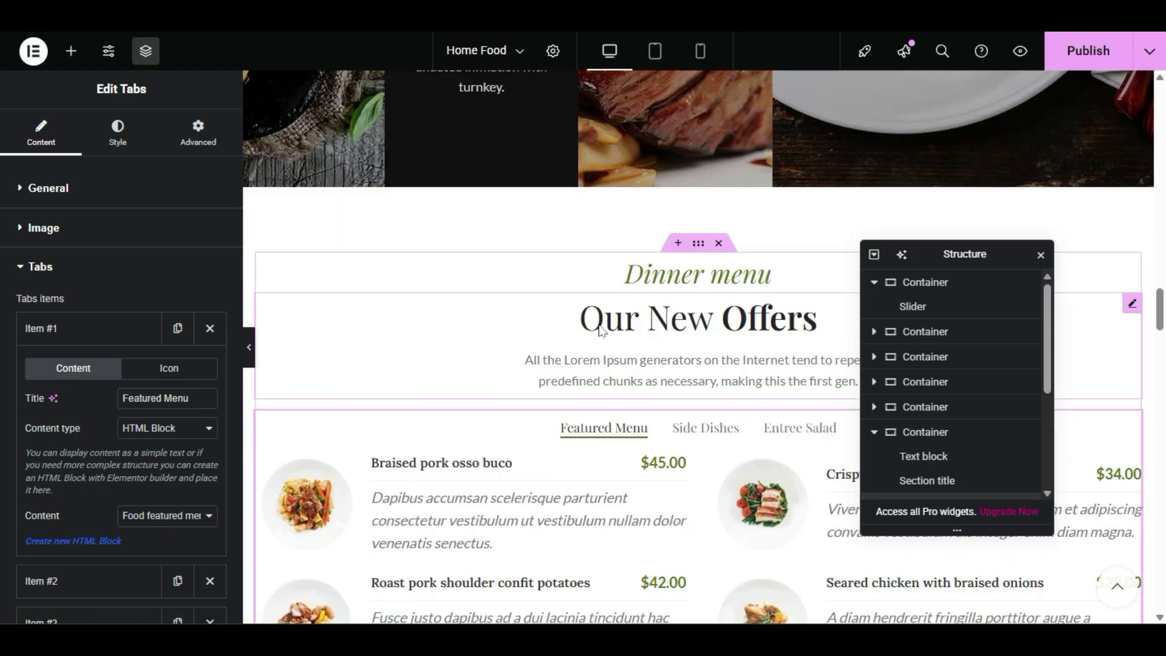
scroll(601, 330, down, 1)
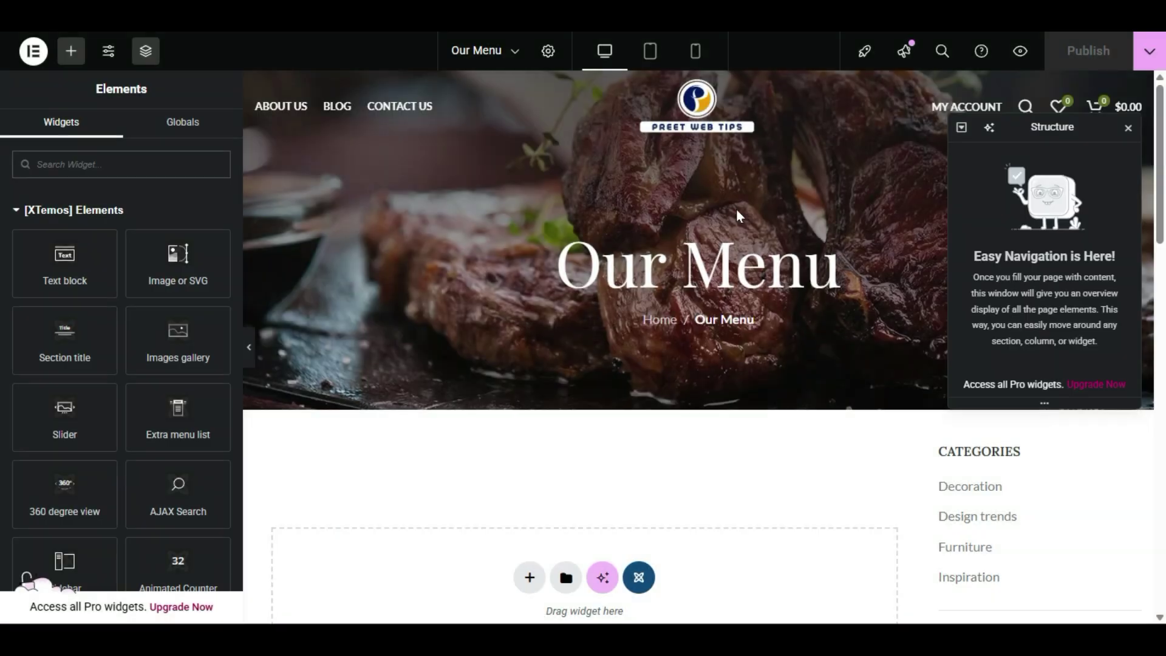
- Close the Structure window in the Our Menu editor and open the page's settings
scroll(722, 323, down, 3)
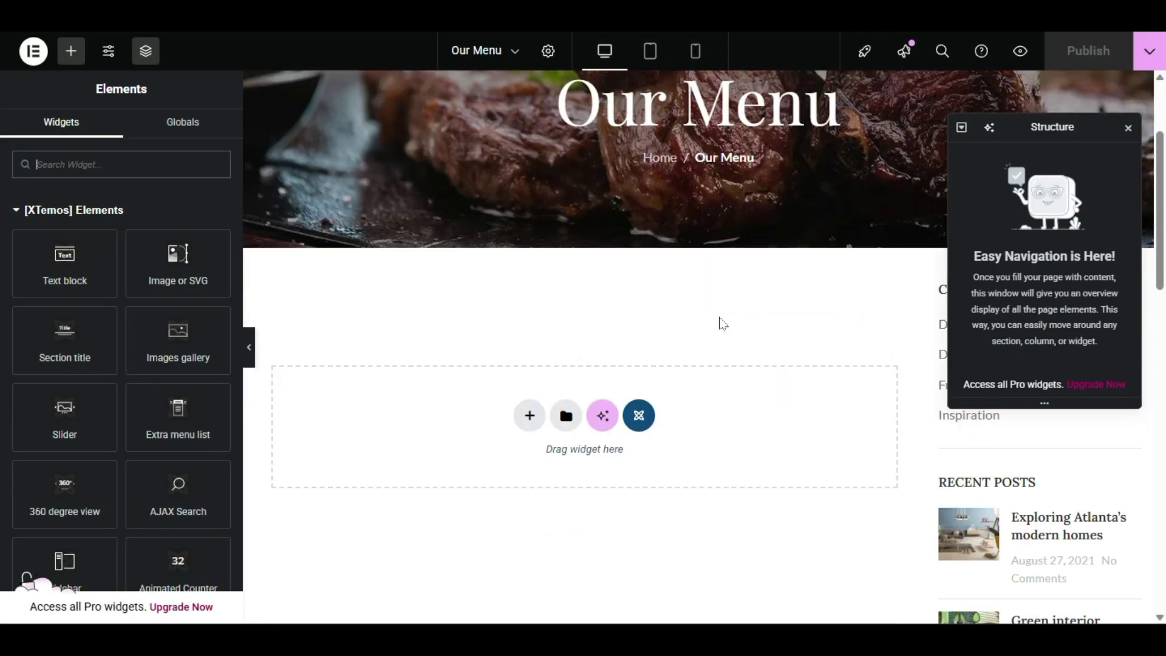
scroll(723, 322, up, 2)
scroll(814, 223, down, 2)
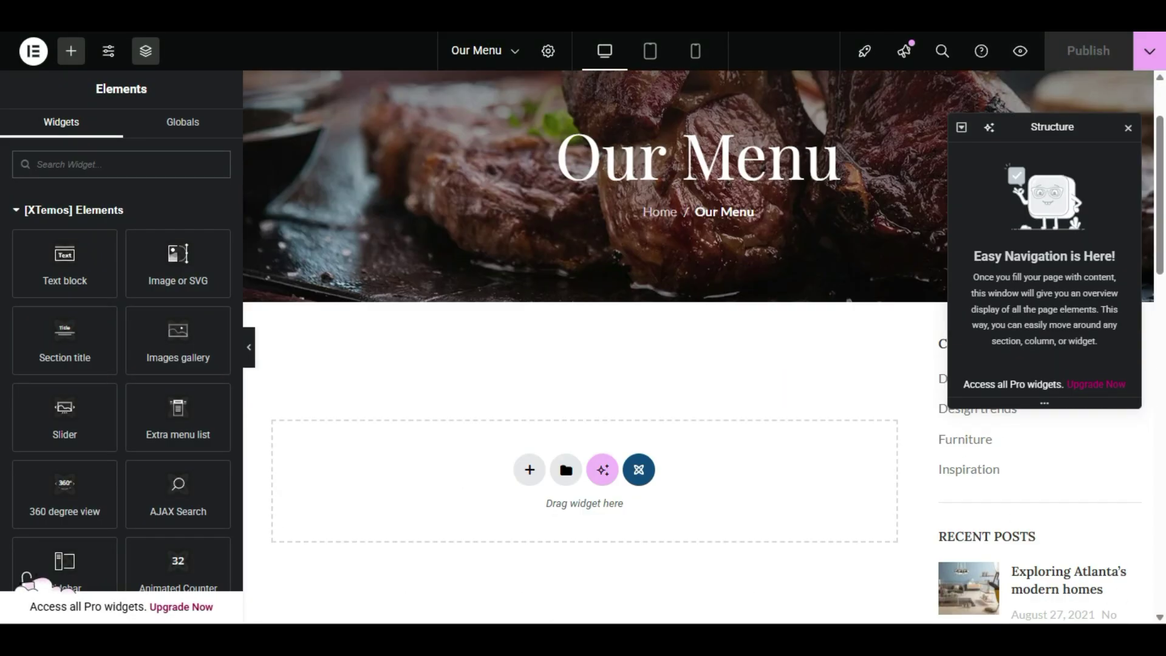
click(1128, 128)
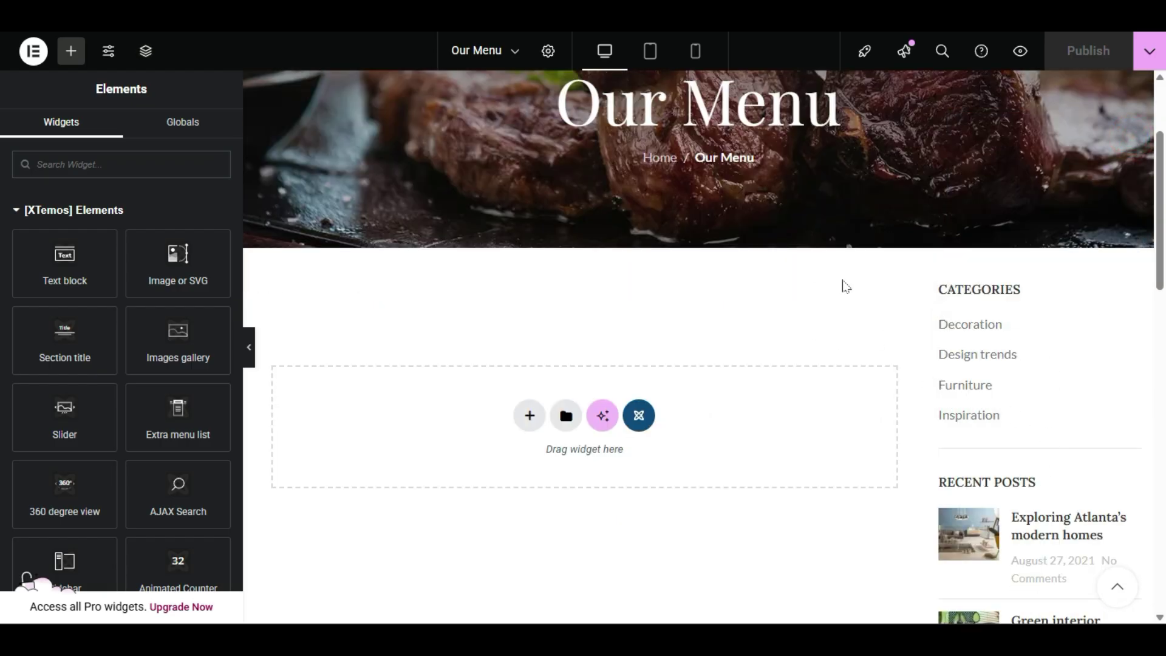
click(549, 54)
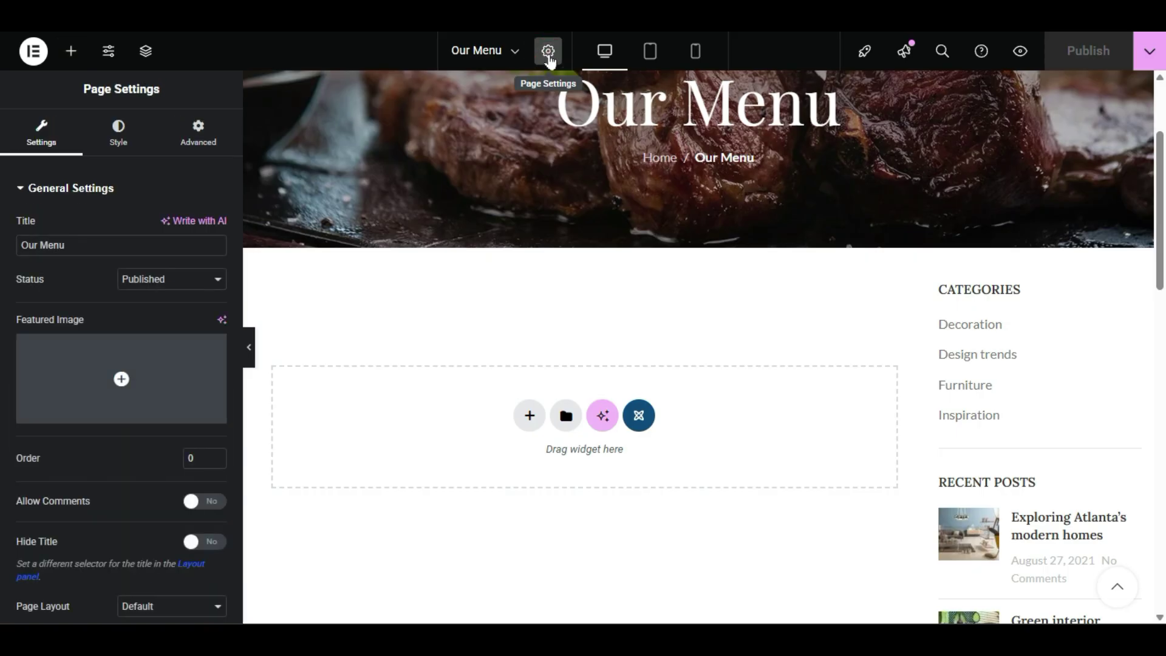
- Set the Our Menu page's layout to Elementor Full Width and publish the change
scroll(343, 317, down, 1)
scroll(190, 447, down, 1)
click(133, 563)
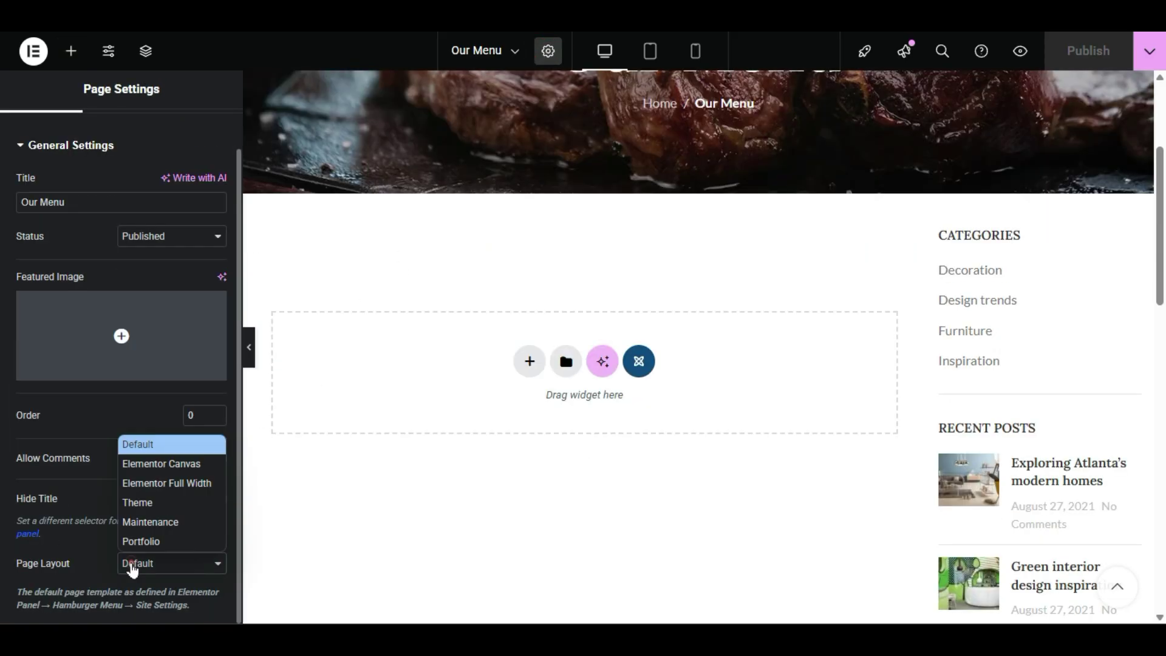
click(167, 483)
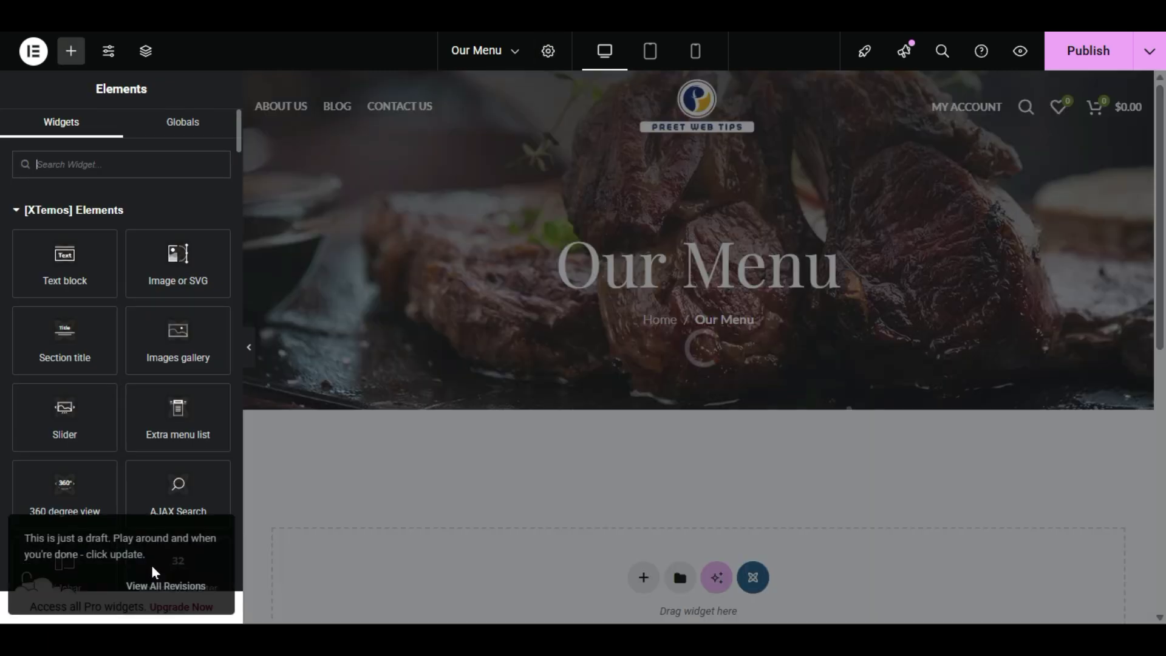
click(1088, 50)
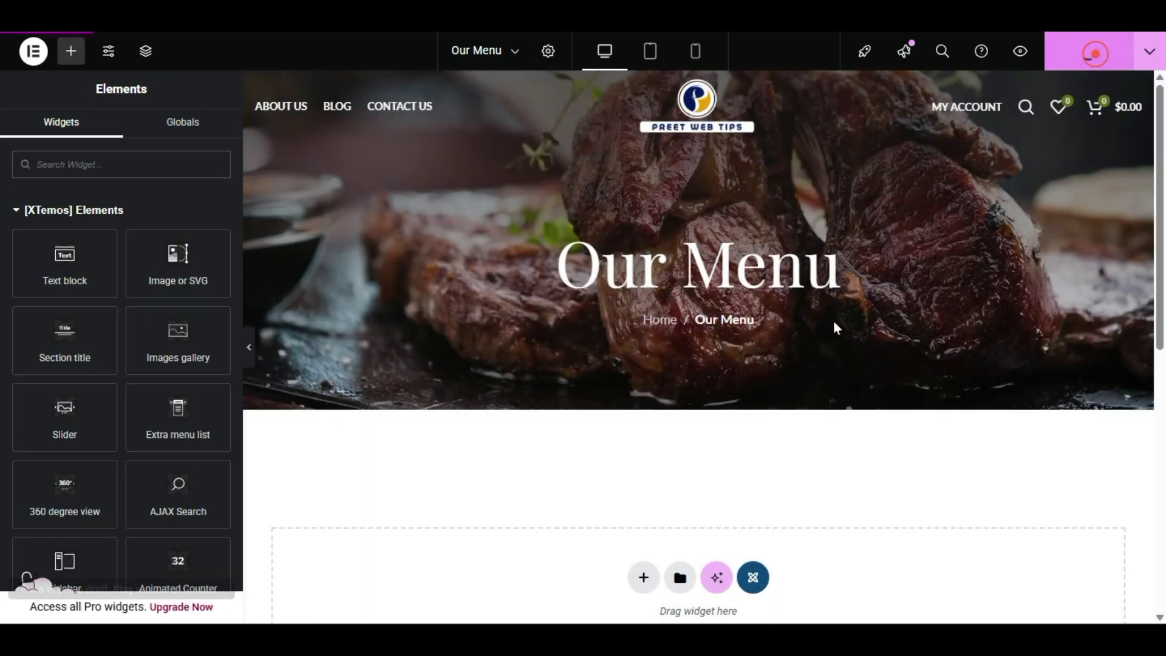
scroll(802, 346, down, 3)
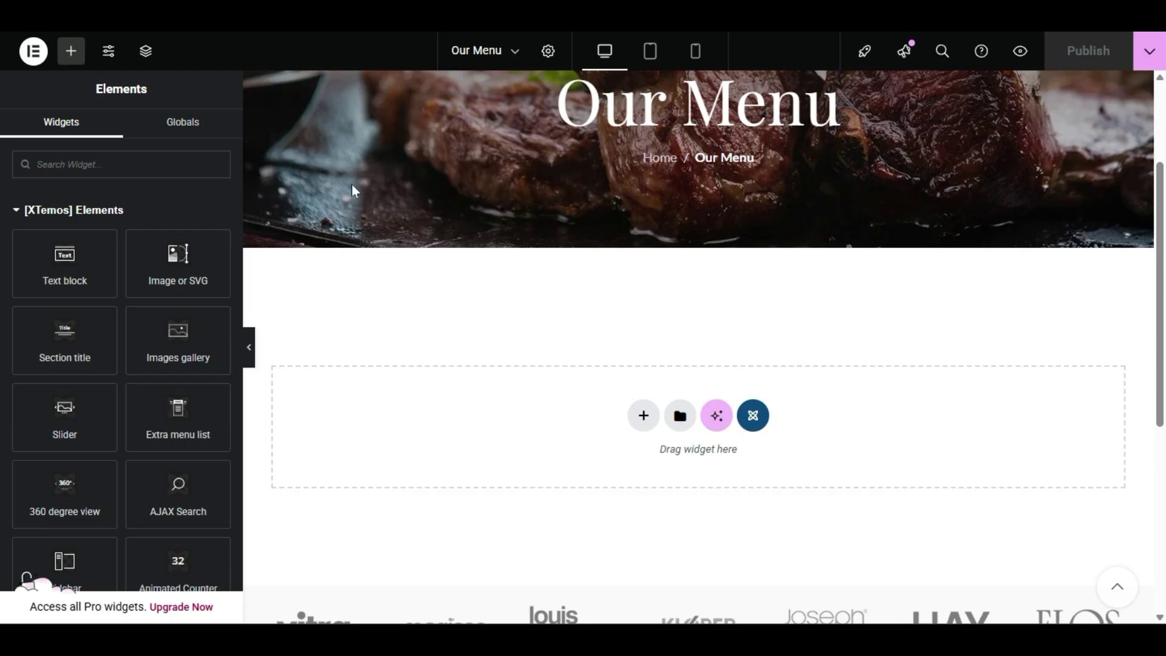
- Switch to the Home Food page and copy the "Dinner menu" text block above the Our New Offers title
click(146, 19)
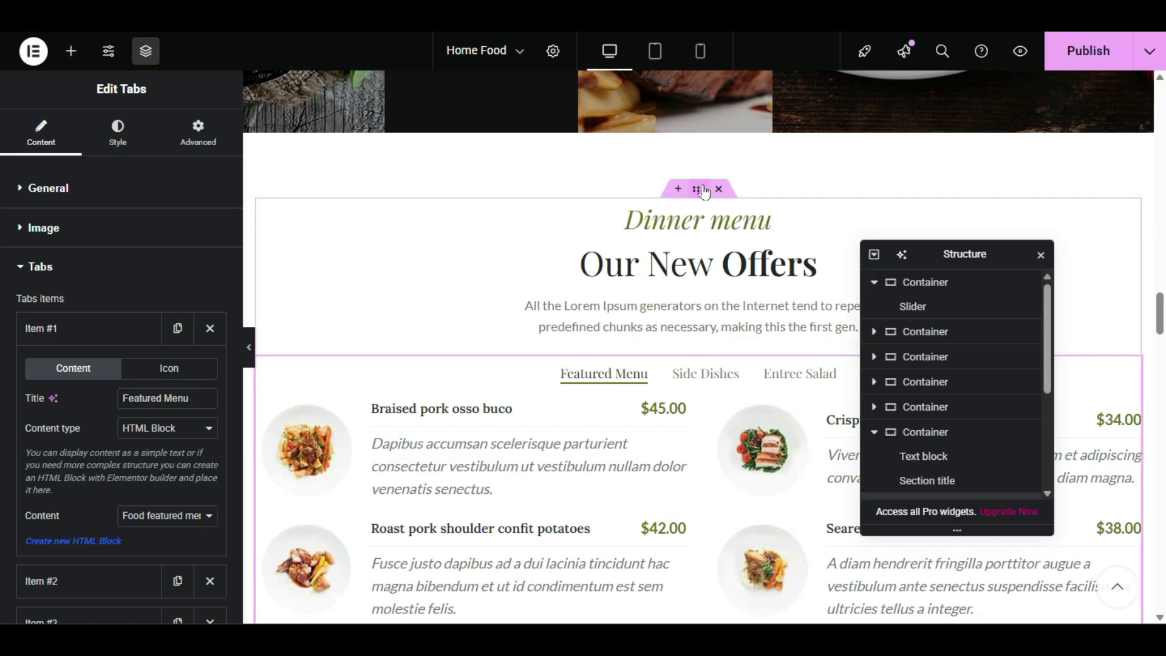
right_click(703, 194)
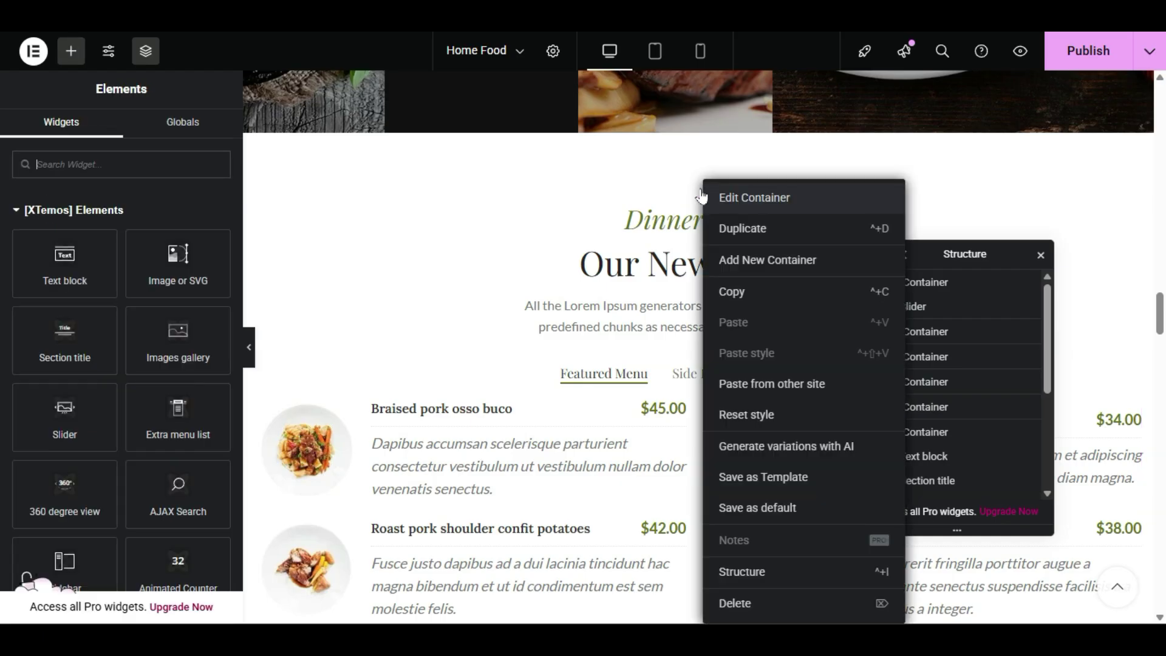
click(646, 220)
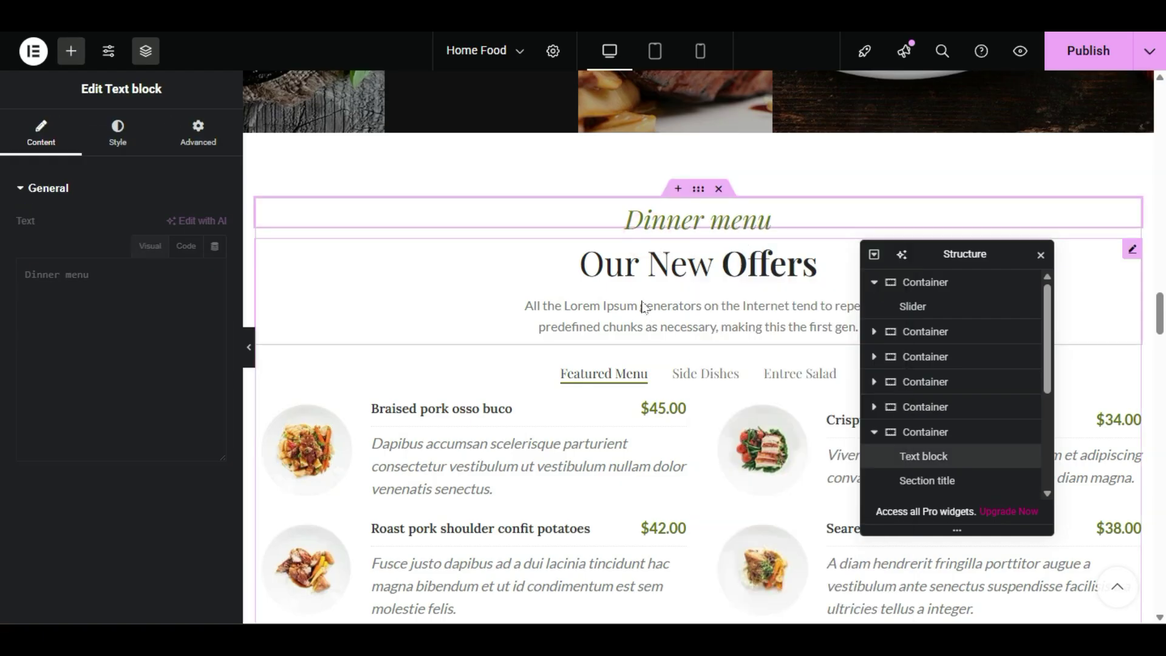
click(617, 268)
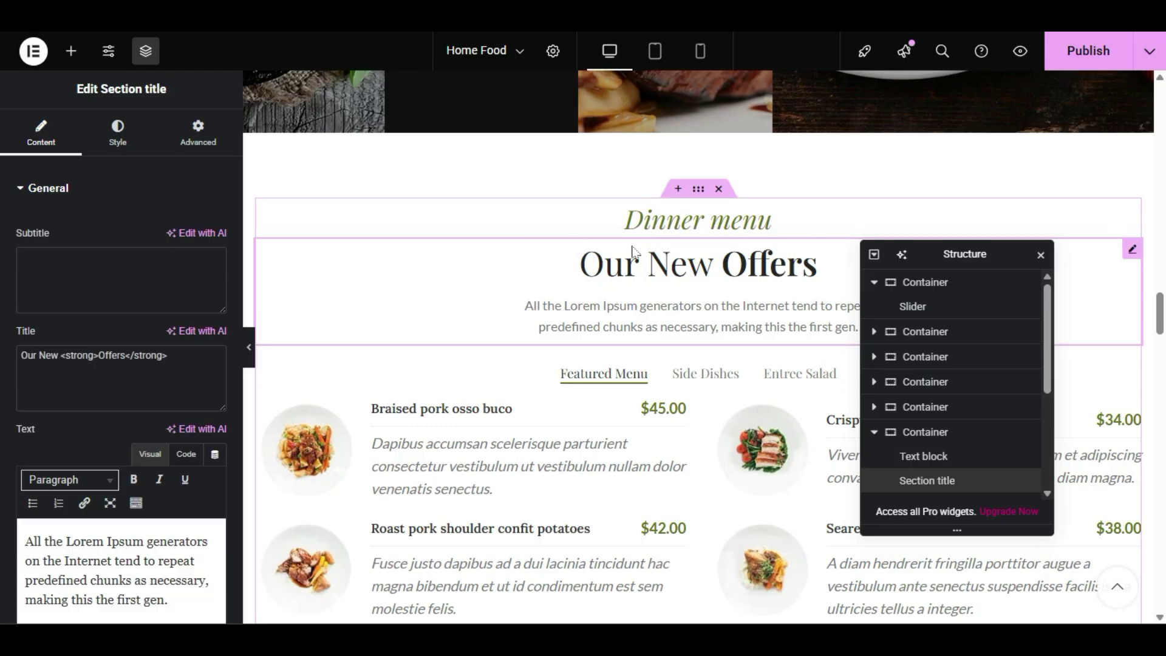
right_click(414, 283)
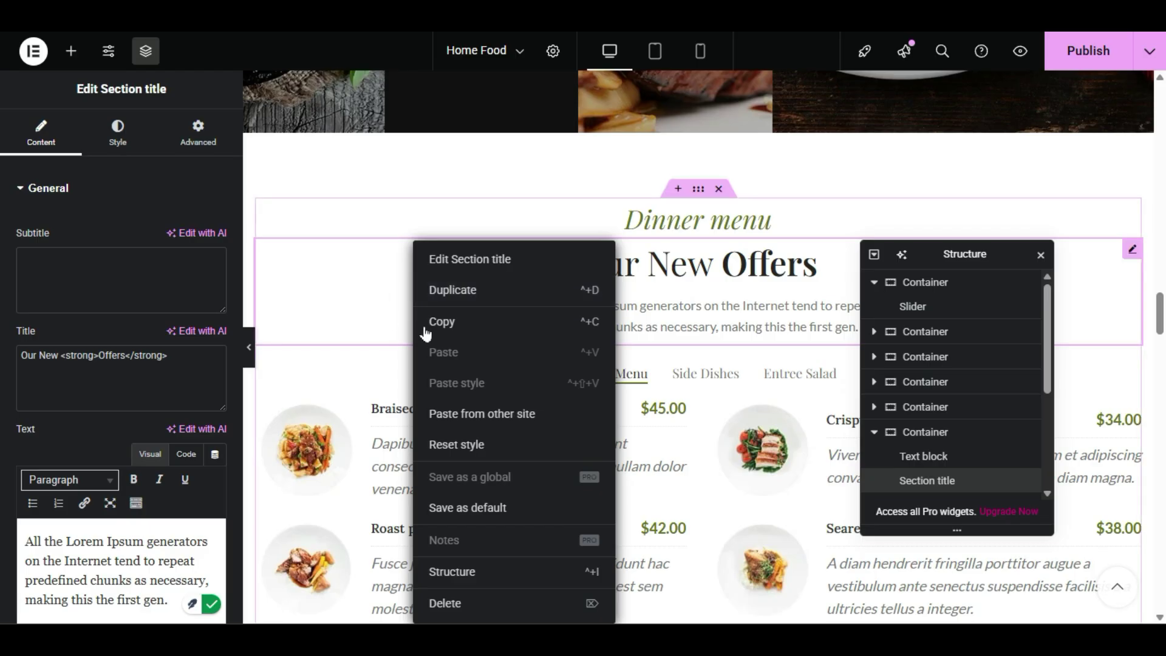
right_click(634, 223)
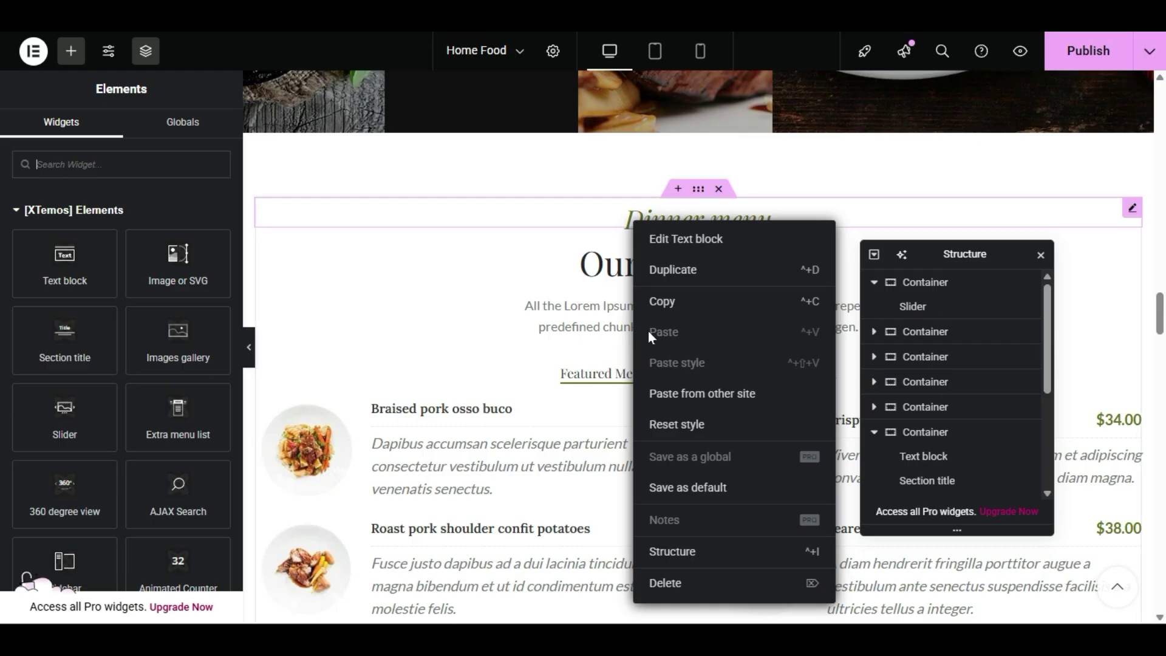
click(665, 311)
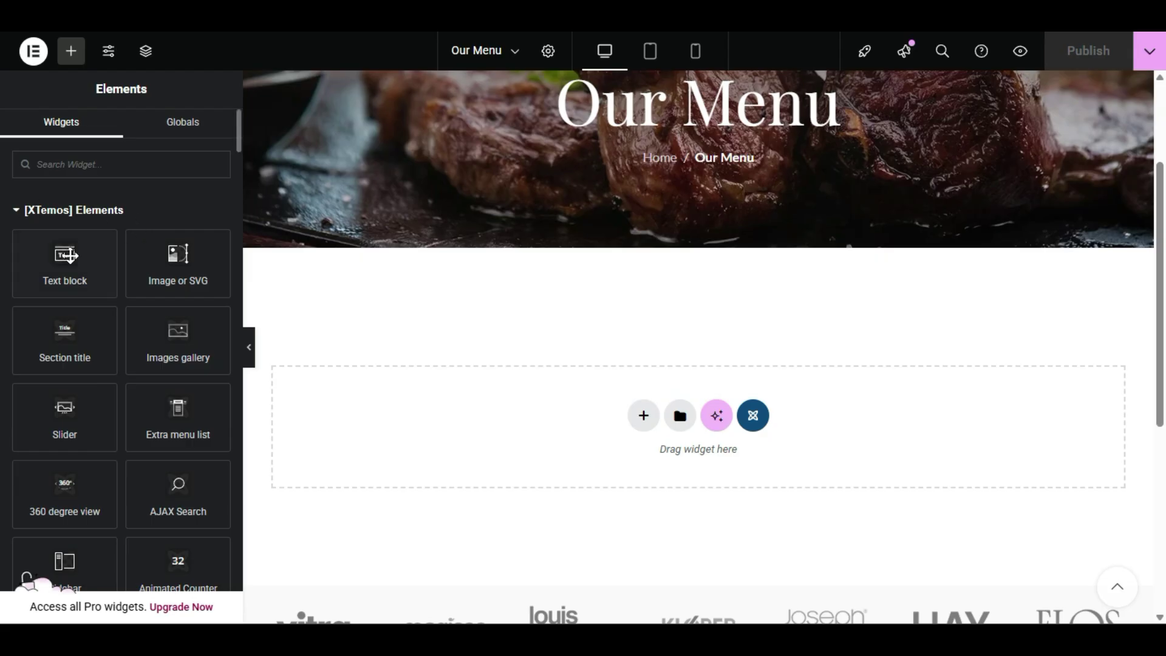
- On the Our Menu page, add a Text block, delete it, and place a Section title in the empty container
drag(74, 267, 702, 476)
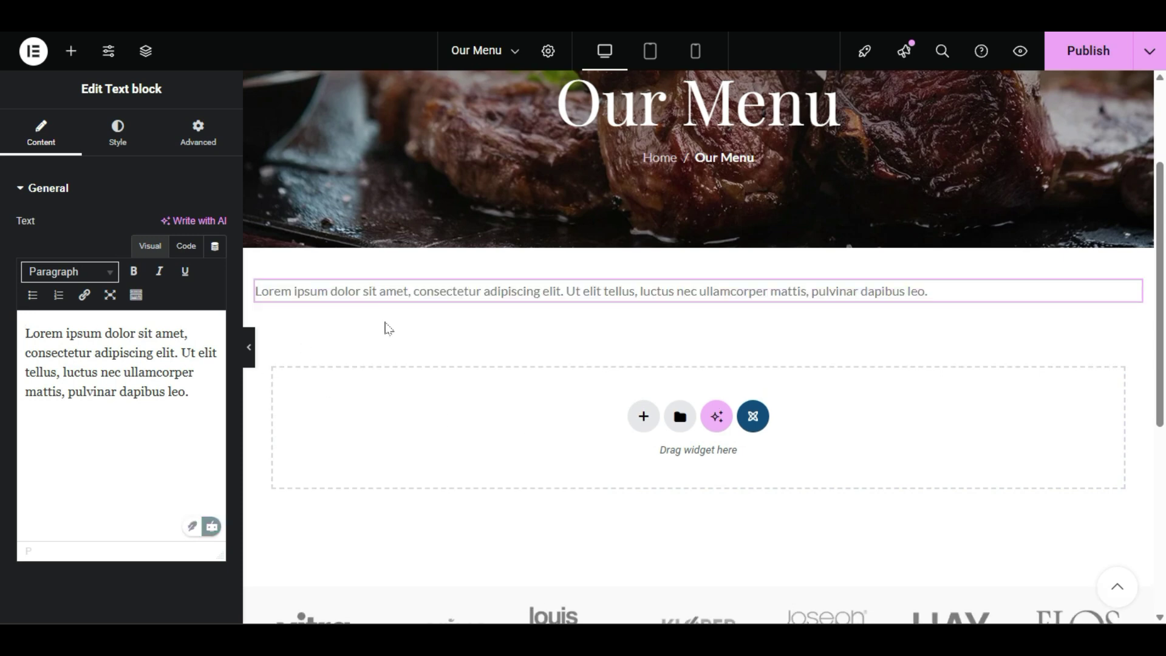
right_click(435, 295)
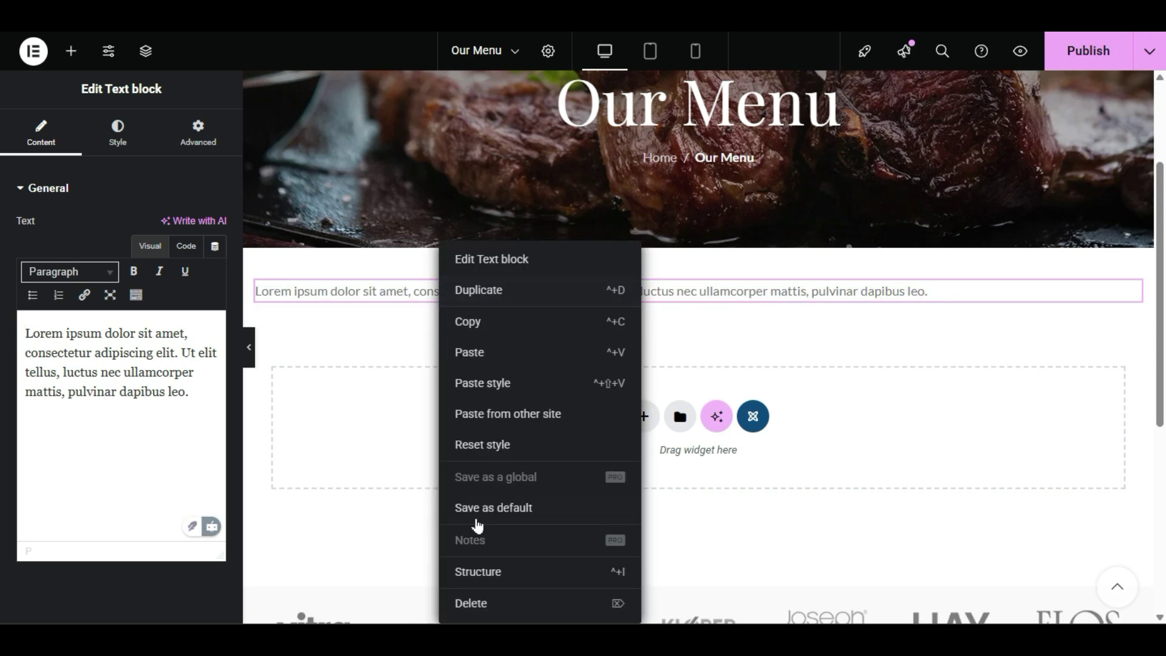
click(480, 603)
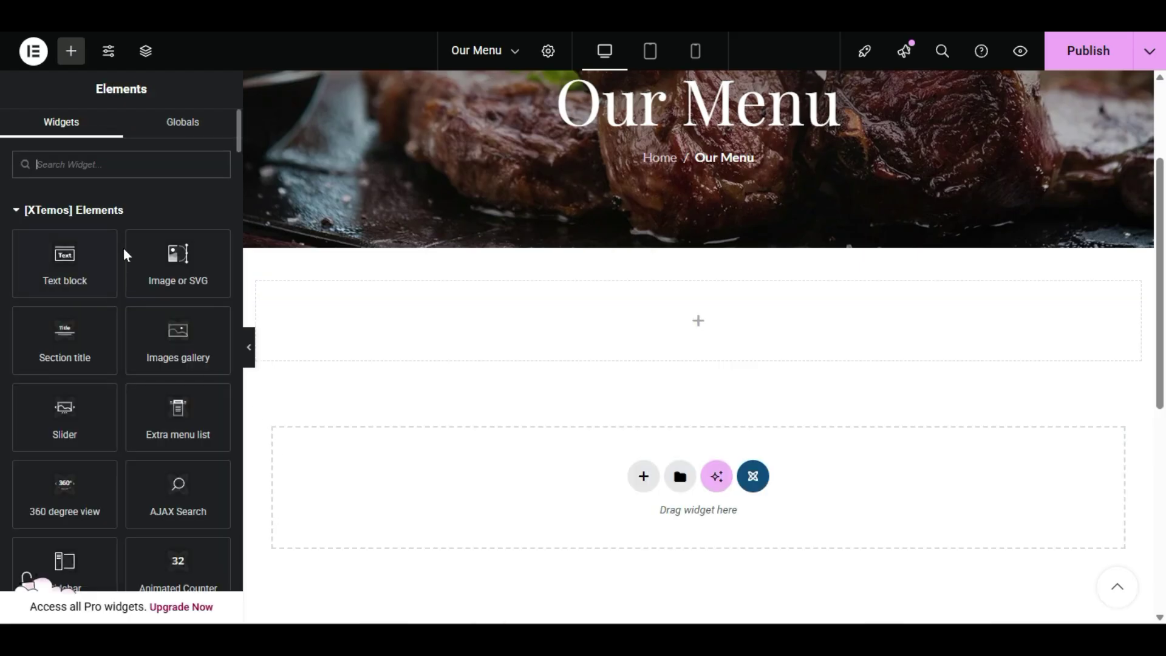
drag(65, 328, 650, 337)
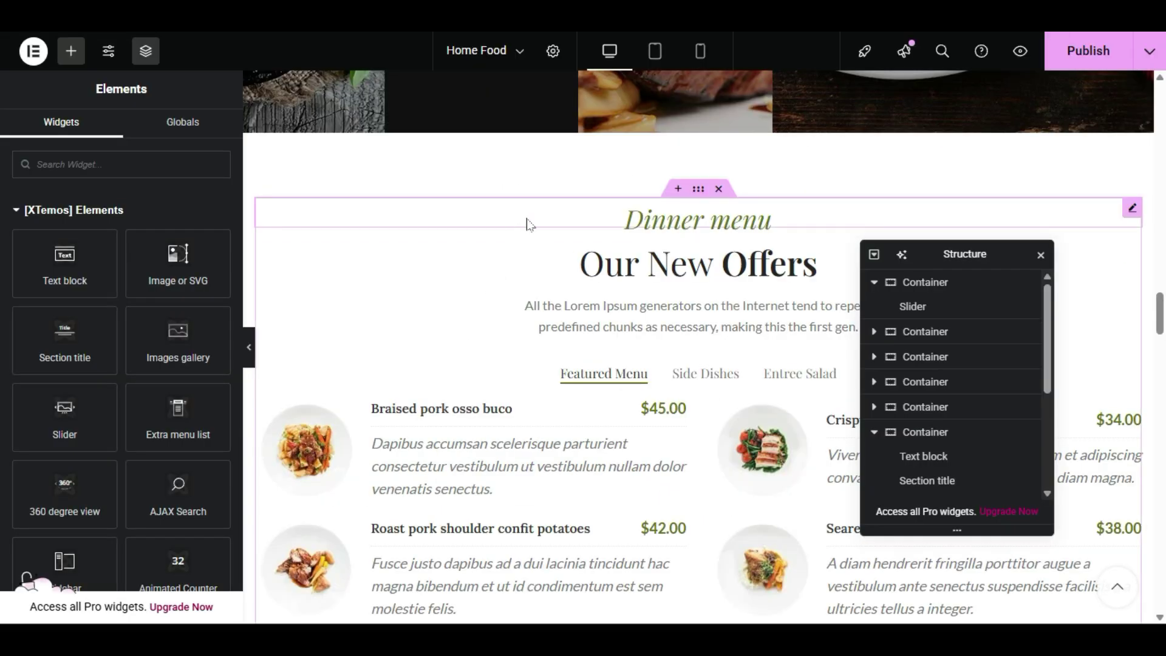
- Copy the Home Food page's "Dinner menu" text block into the Our Menu page and delete the container holding the sample section title
right_click(527, 224)
click(554, 297)
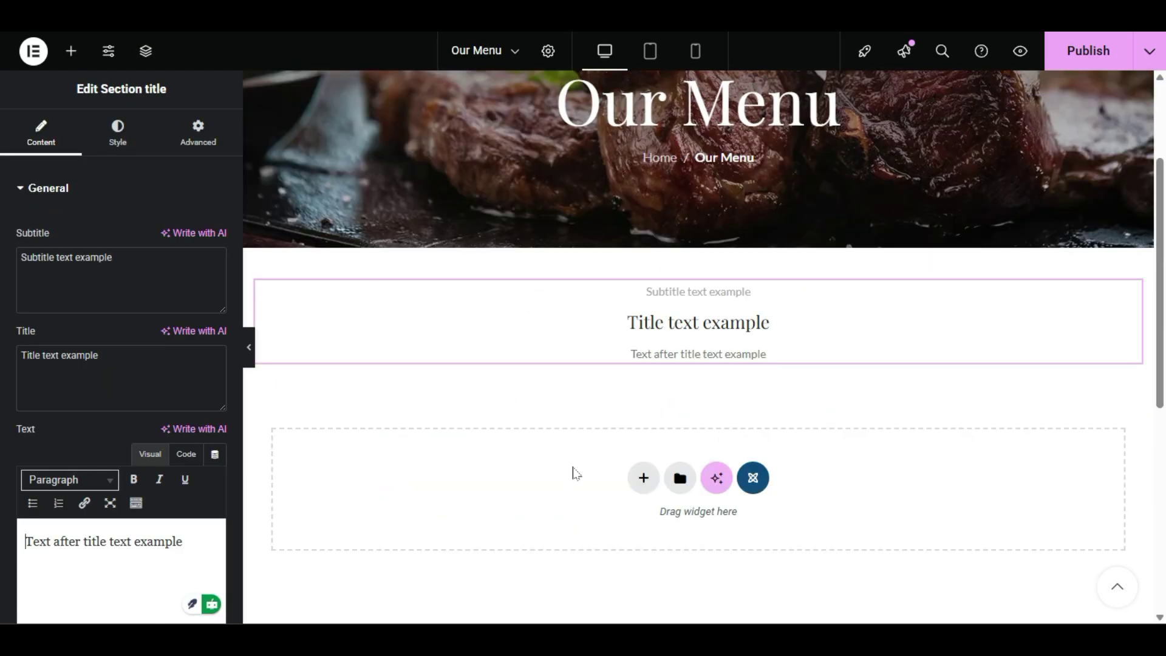
scroll(593, 330, down, 1)
right_click(484, 404)
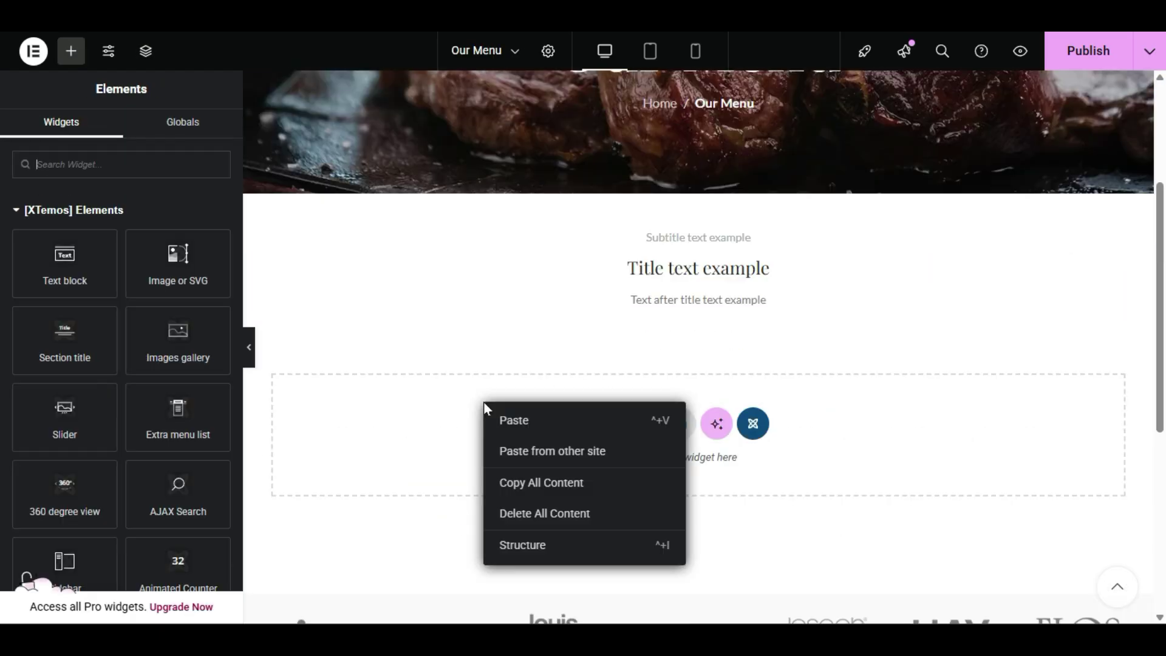
click(552, 428)
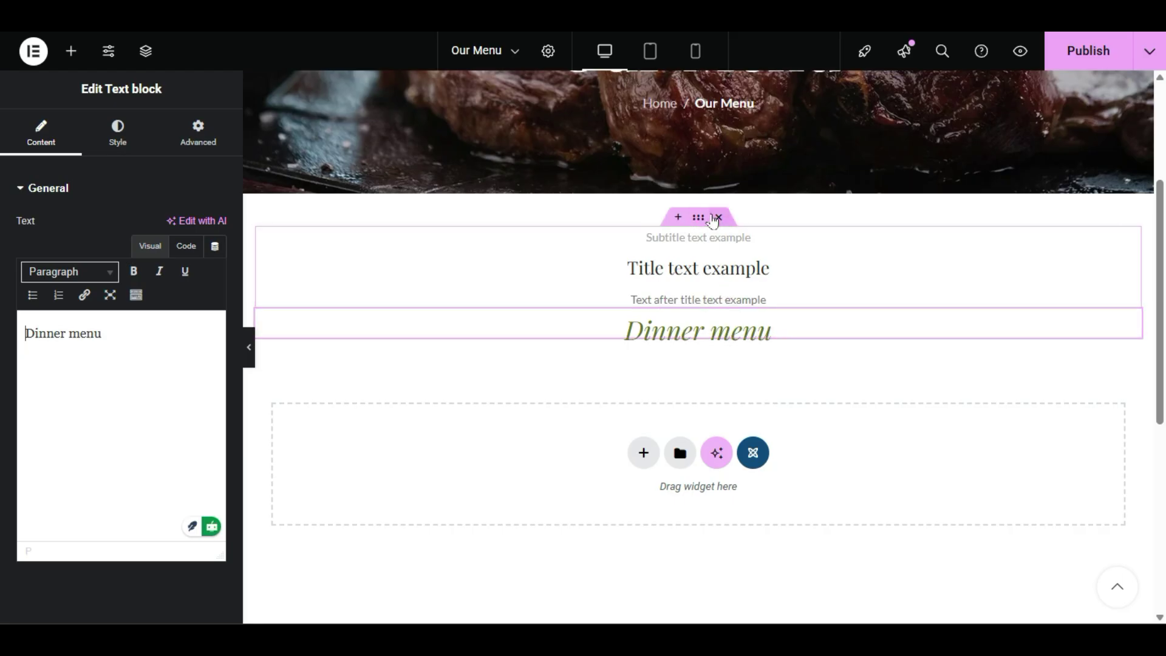
click(719, 217)
- Change the pasted text block's wording to "Explore Our Featured Meals", correcting the spelling of "Featured"
click(728, 242)
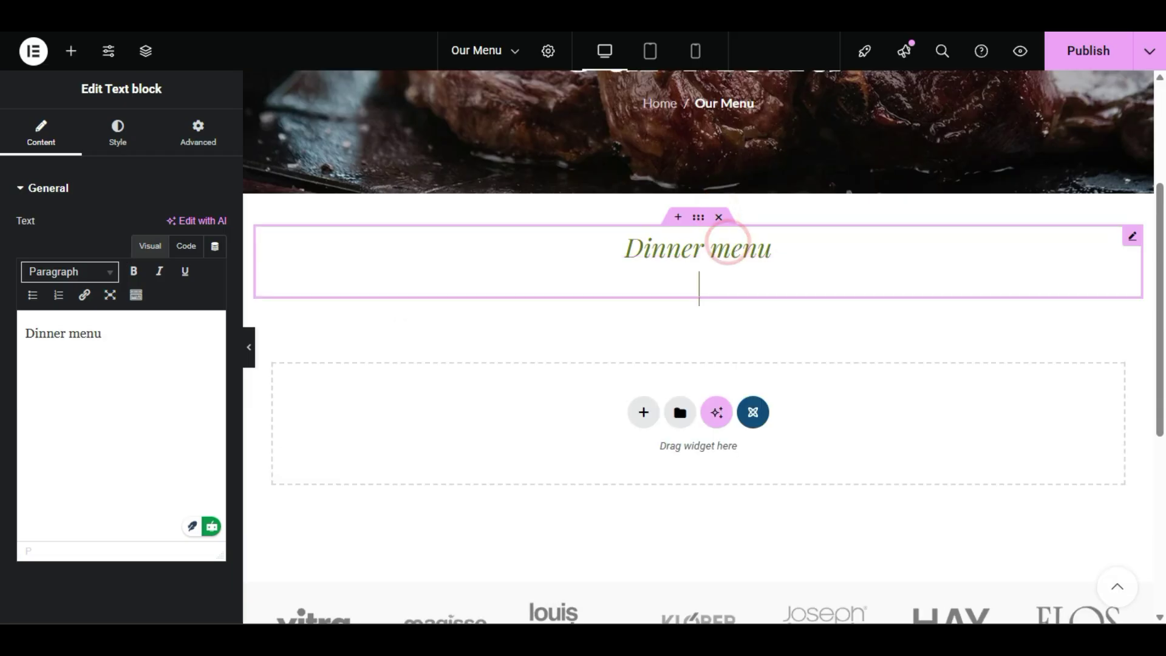
triple_click(717, 258)
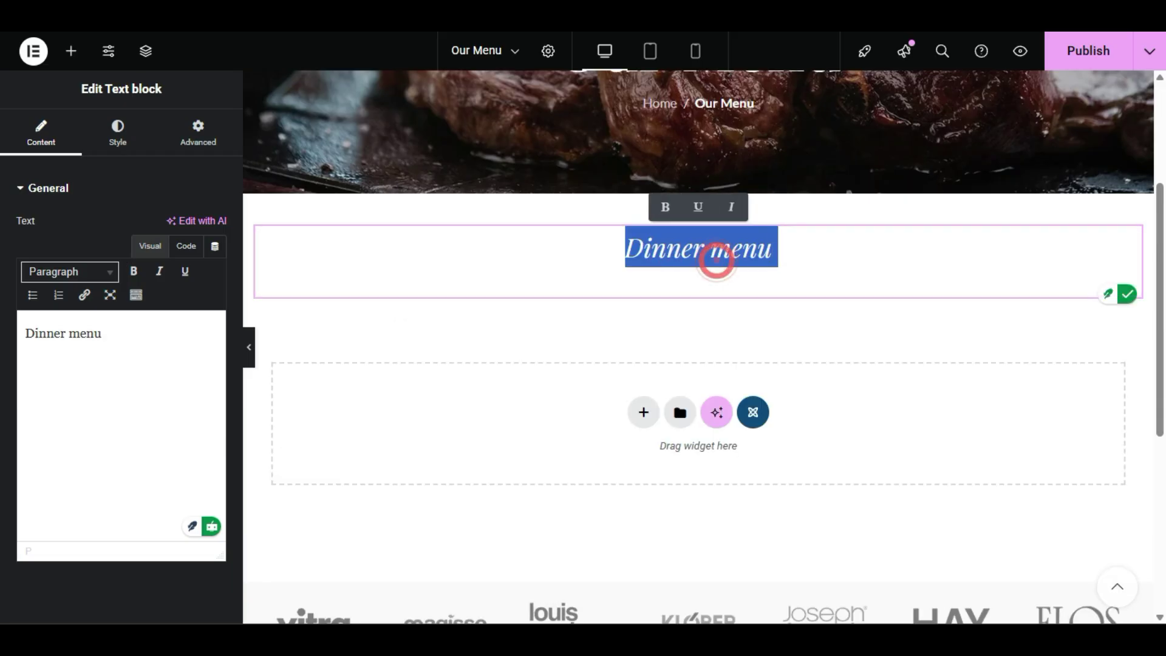
drag(25, 333, 66, 328)
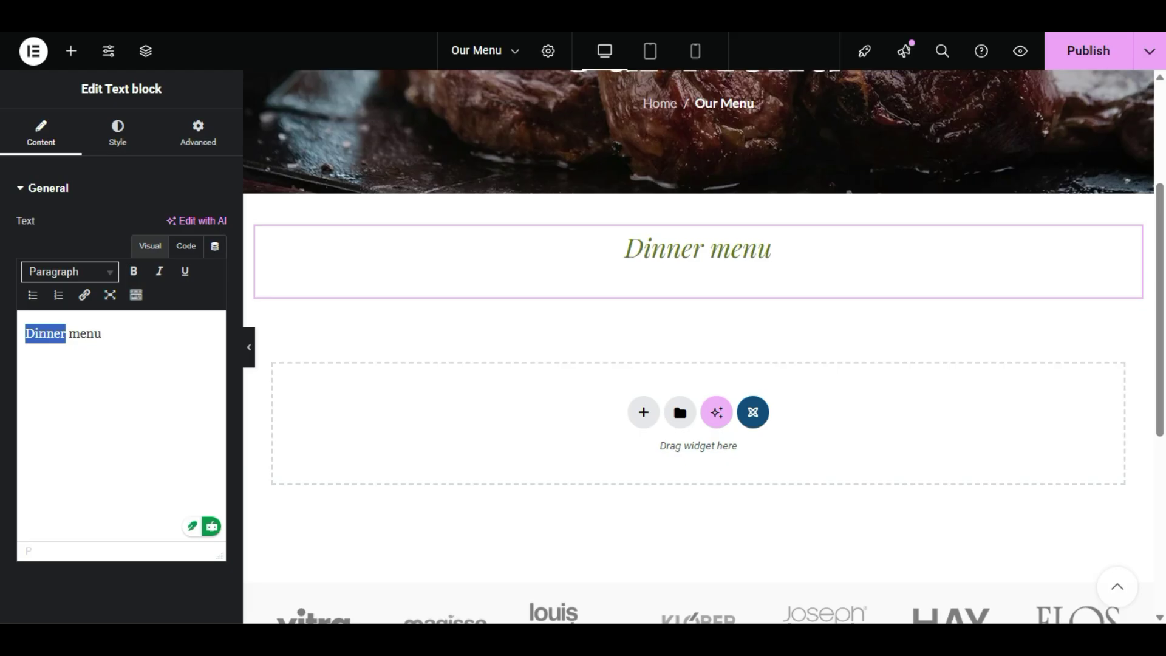
text(Expl)
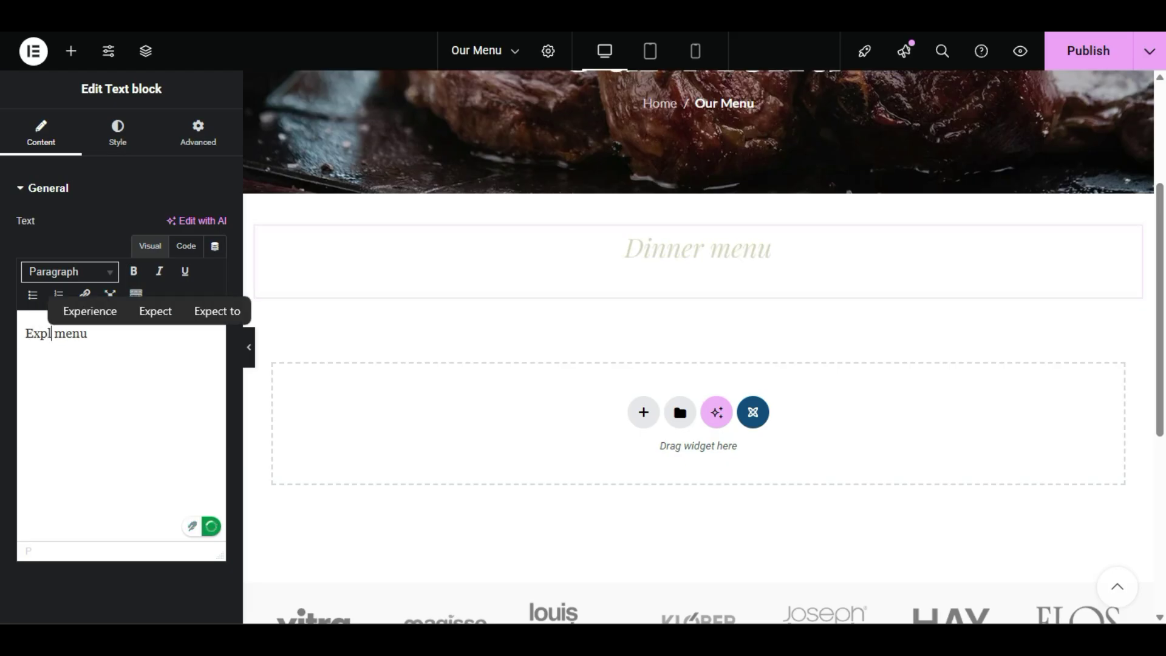
text(ore Our)
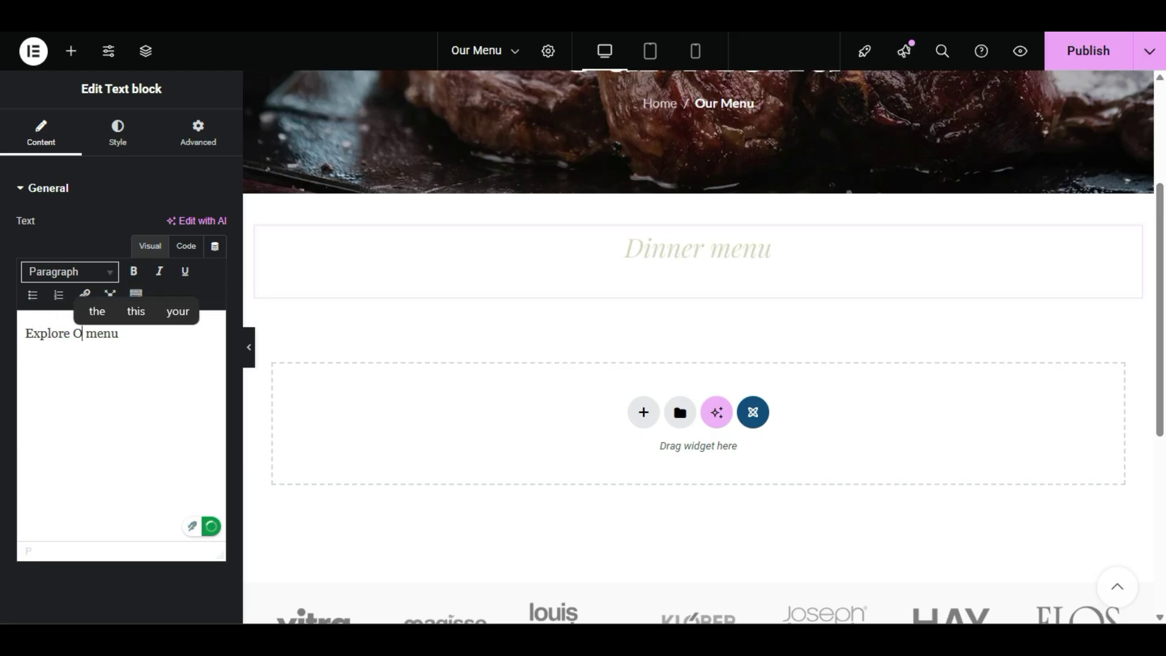
text( Featu)
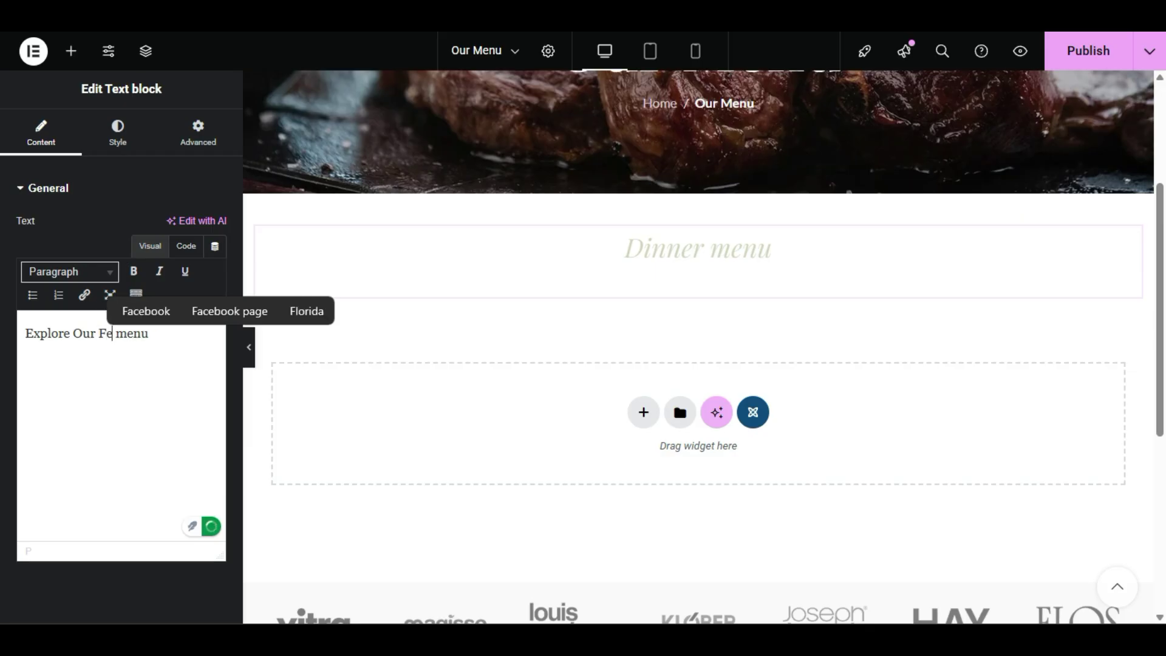
text(ed Me)
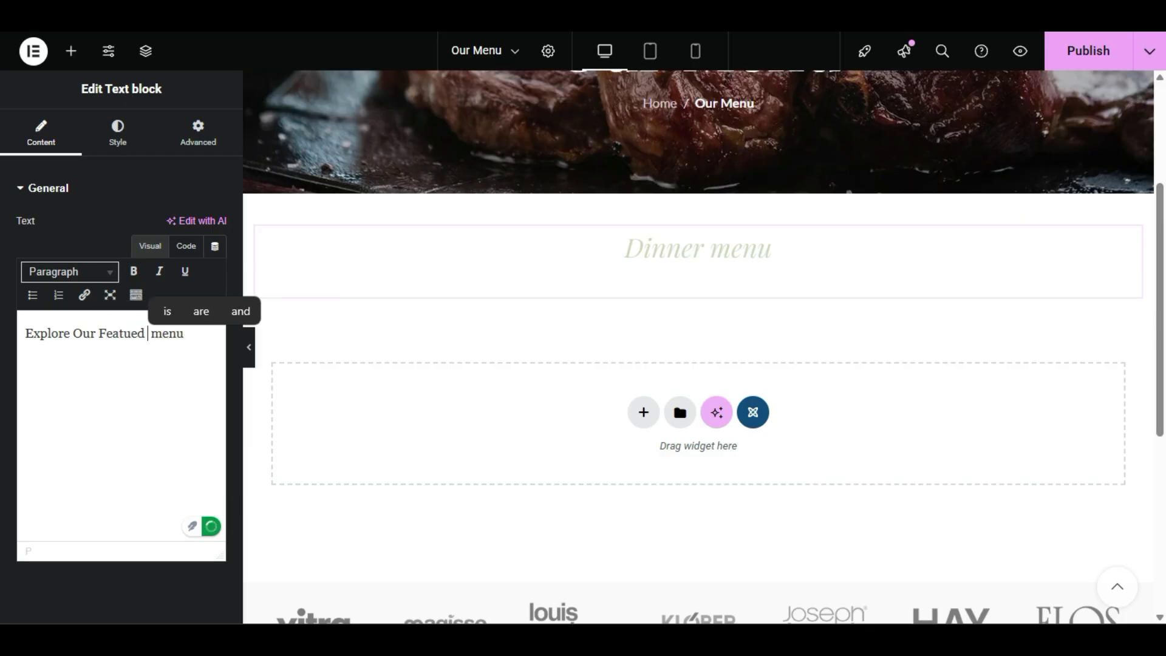
text(als)
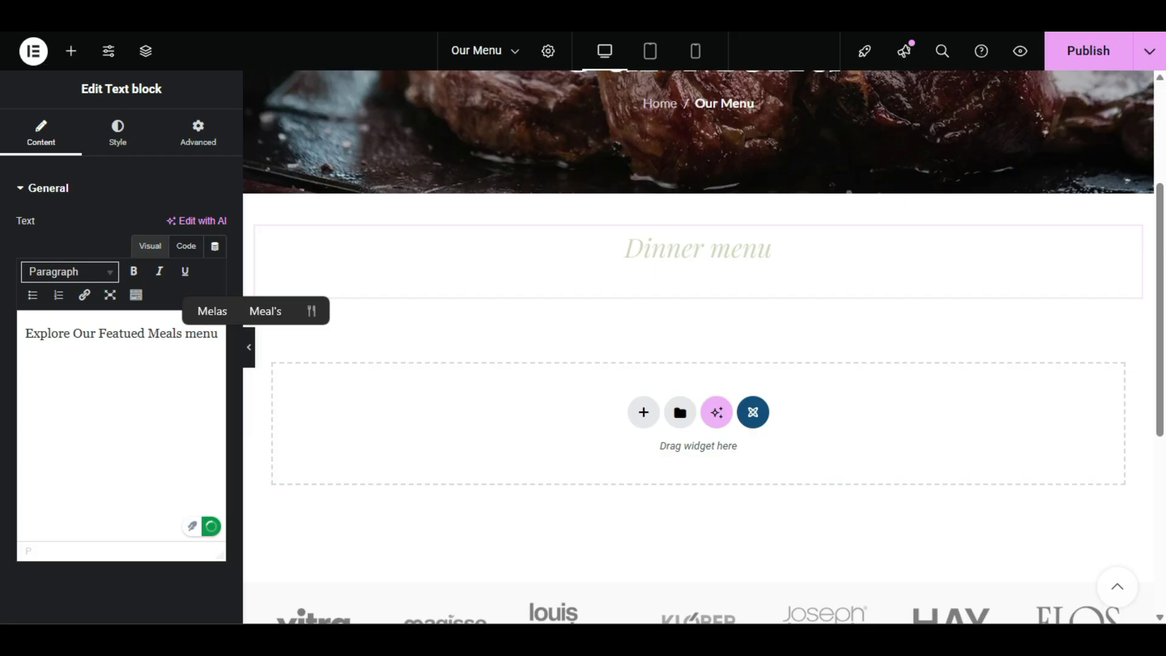
key(Right)
key(Delete)
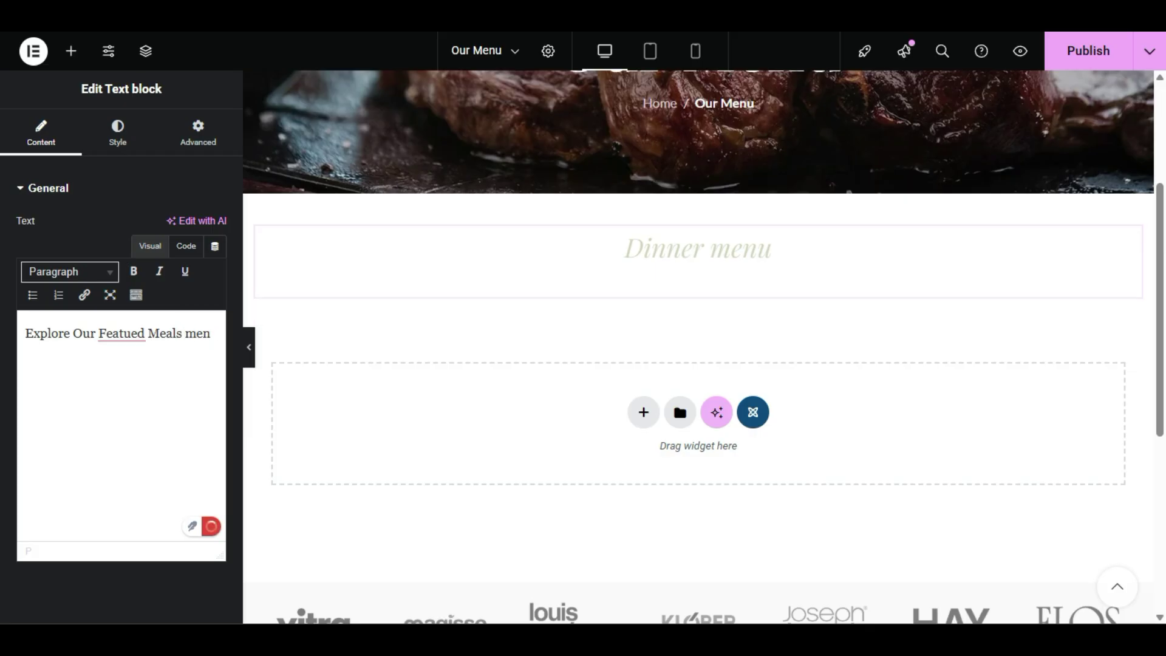
key(BackSpace)
key(BackSpace)
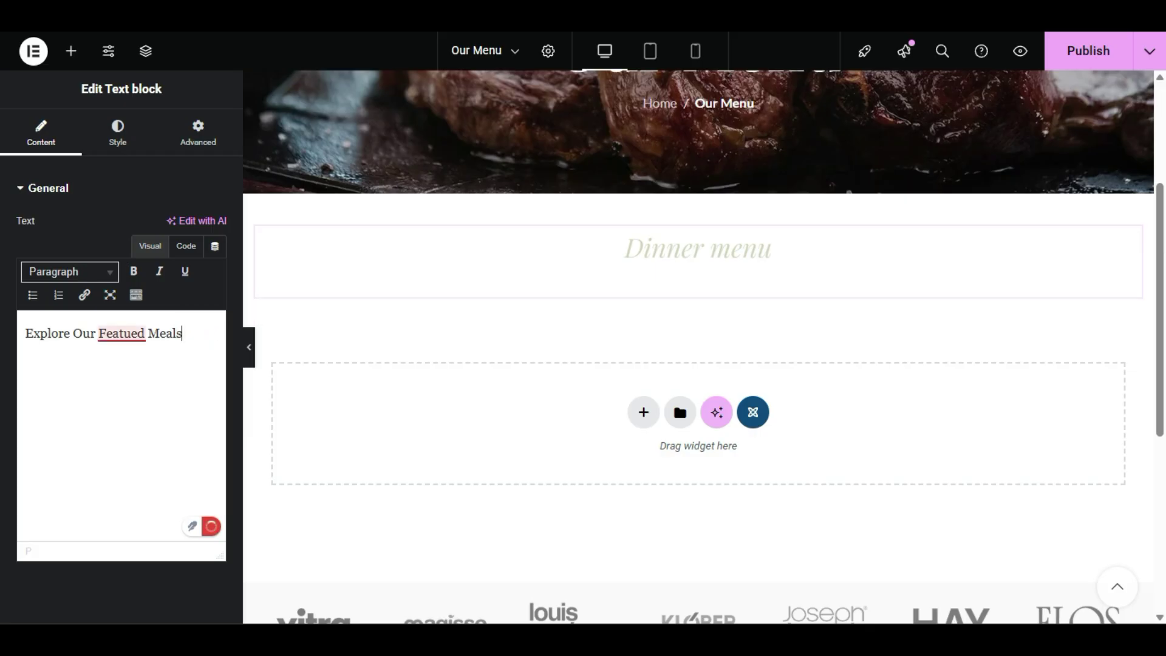
mouse_move(122, 333)
click(127, 273)
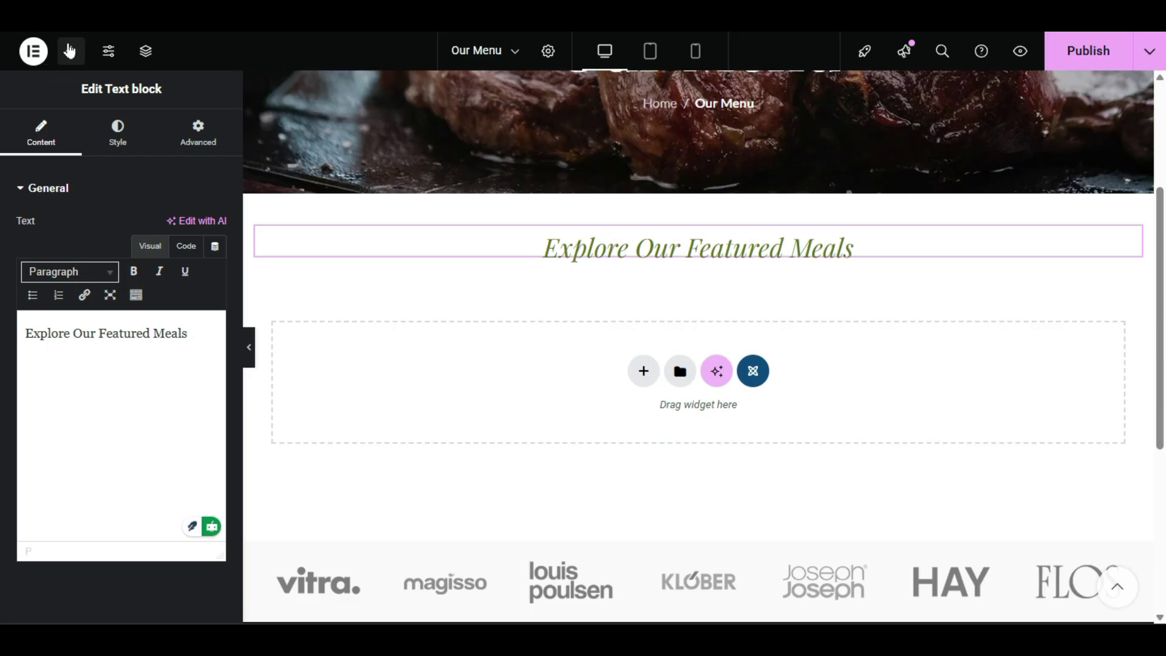
- Search the widget library for "html" and clear the search
click(69, 51)
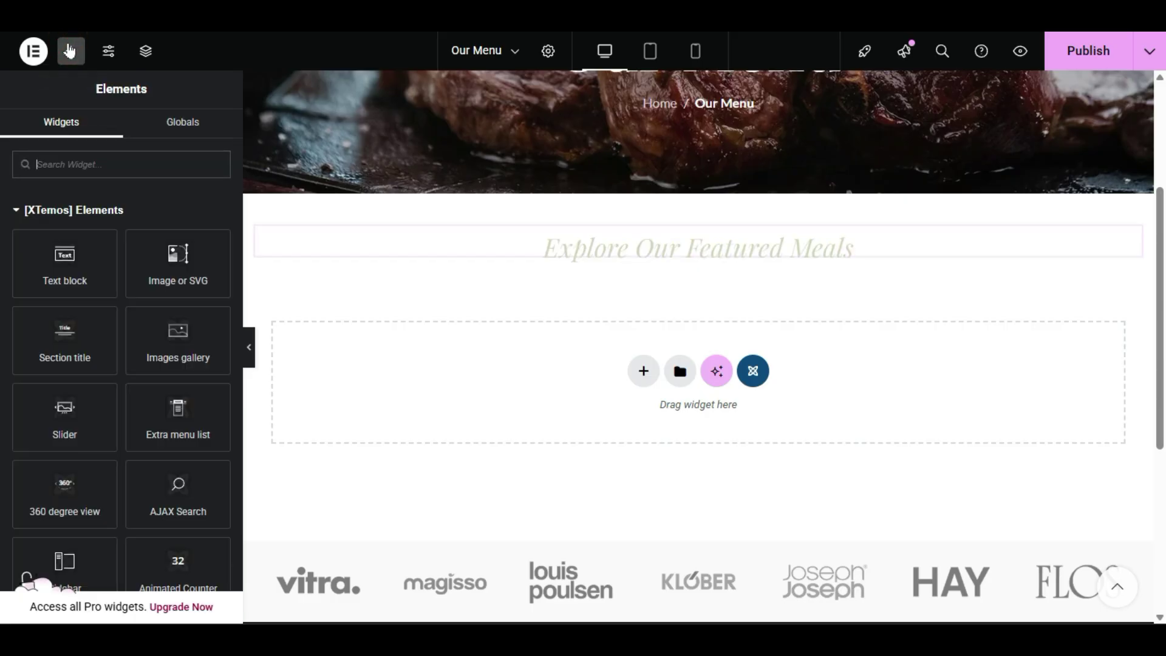
scroll(1, 302, down, 2)
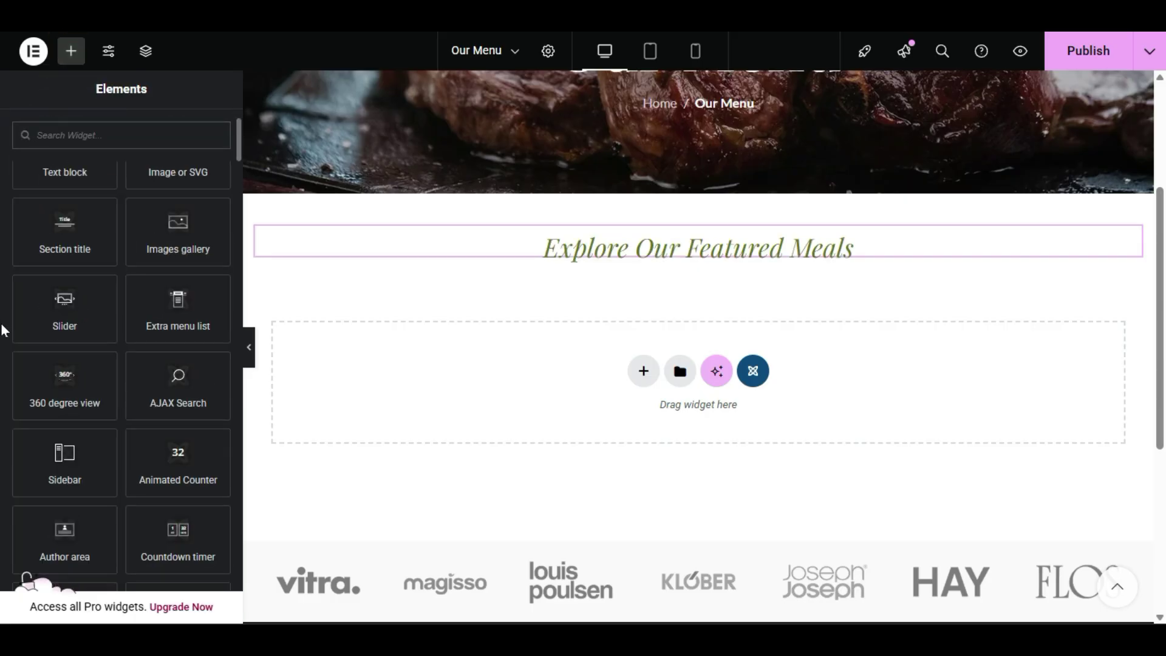
scroll(3, 330, up, 2)
click(117, 164)
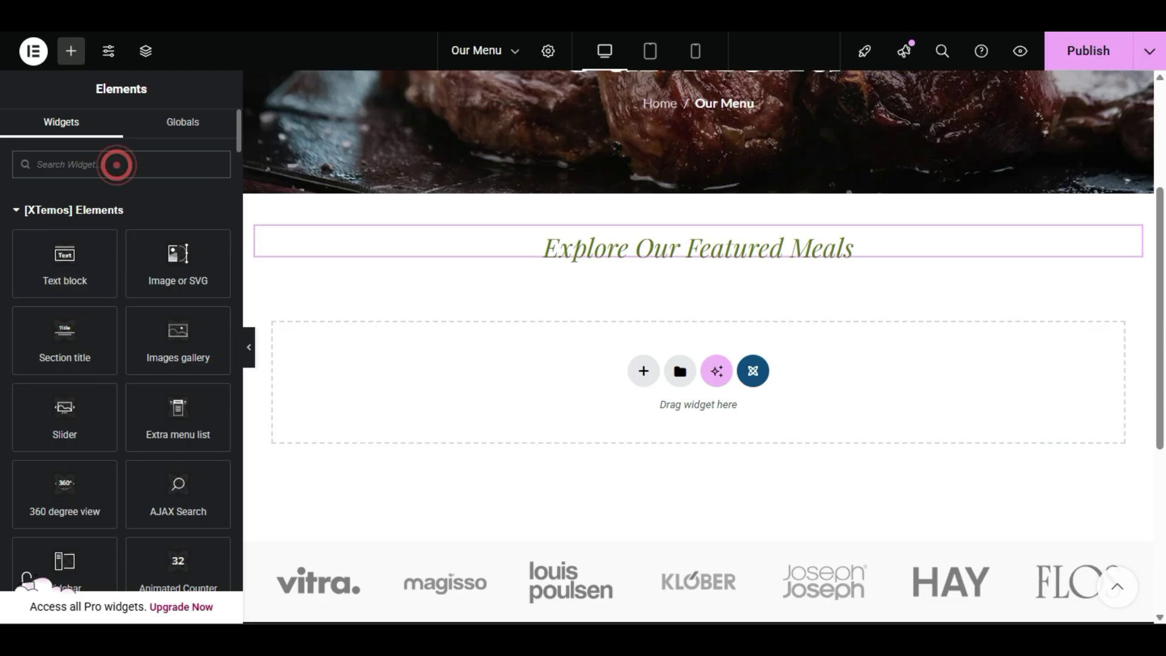
text(html)
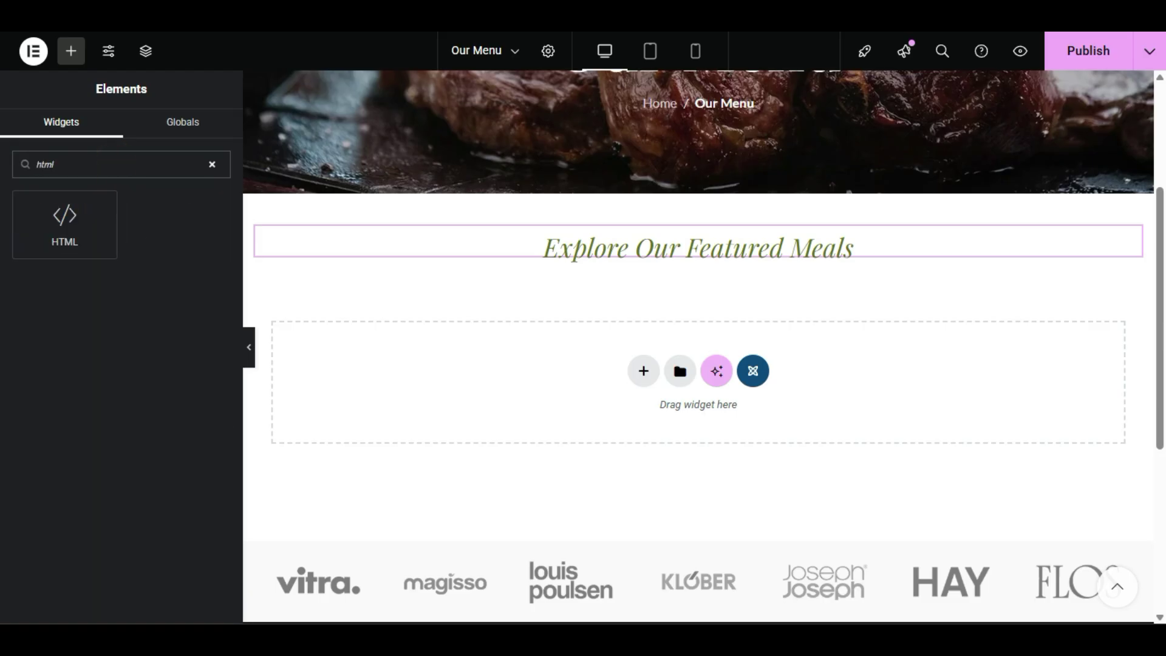
key(BackSpace)
key(BackSpace)
key(BackSpace)
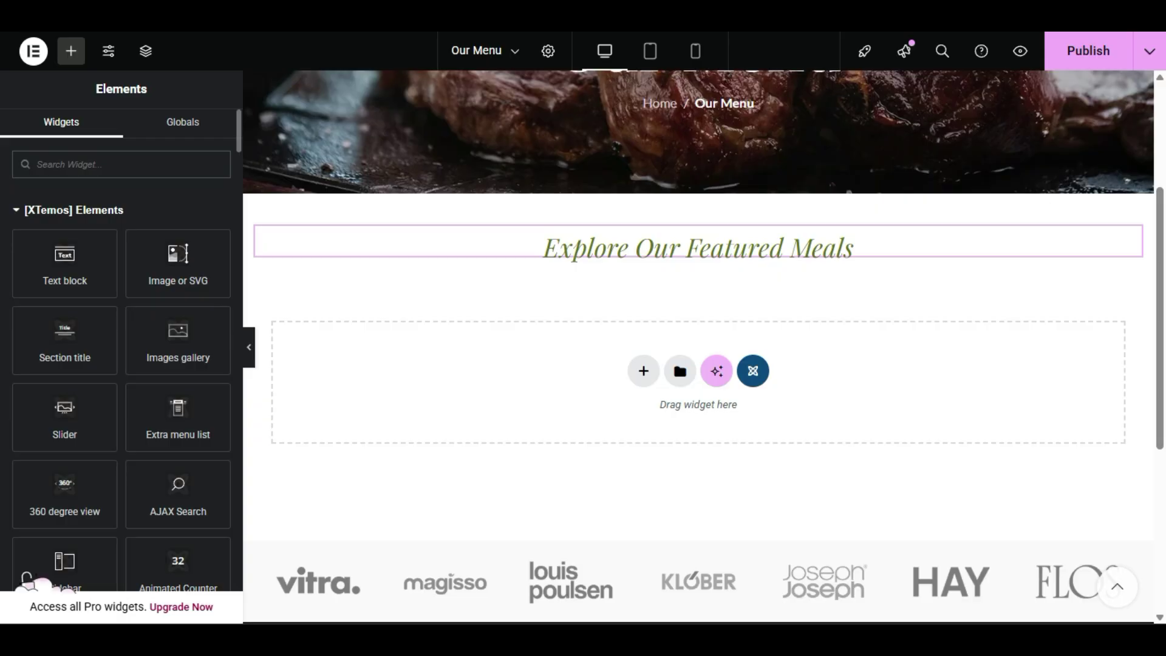
- Add a Product filters widget below the "Explore Our Featured Meals" text block and show its list of filters
scroll(78, 325, down, 5)
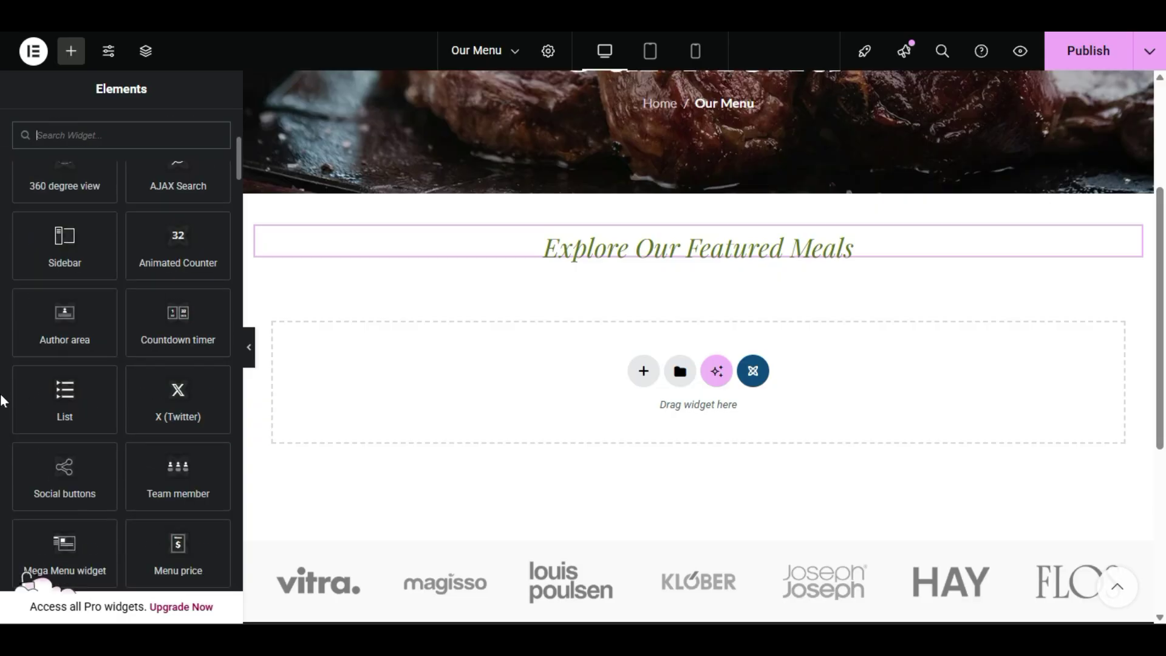
scroll(3, 400, down, 1)
scroll(3, 401, down, 3)
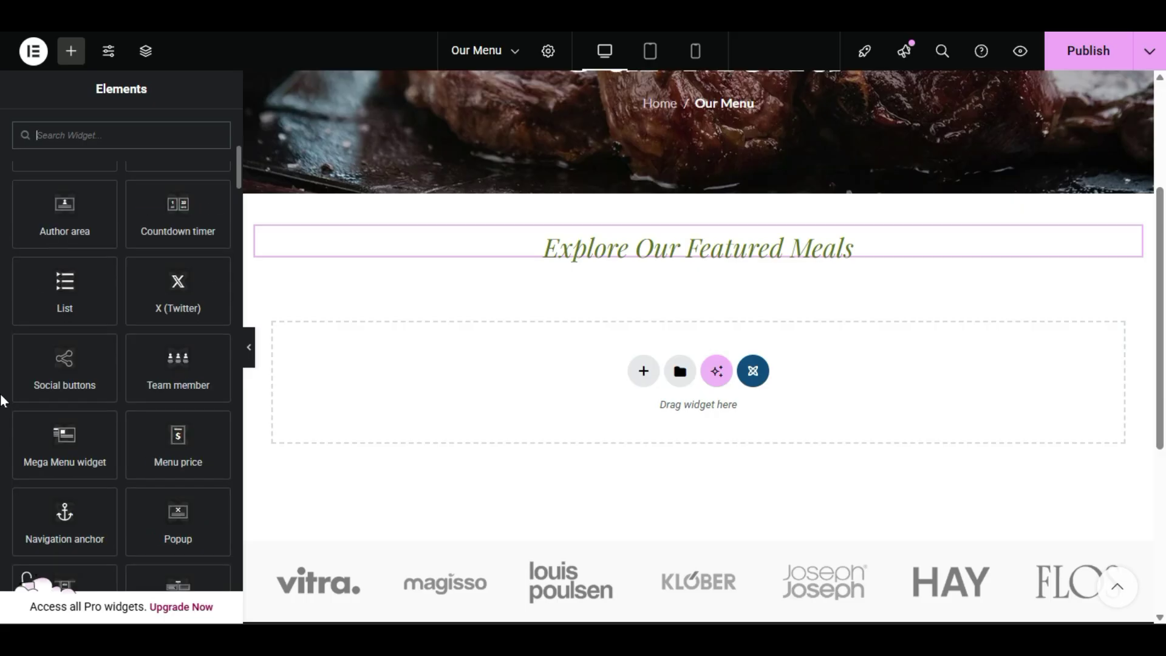
scroll(3, 401, down, 4)
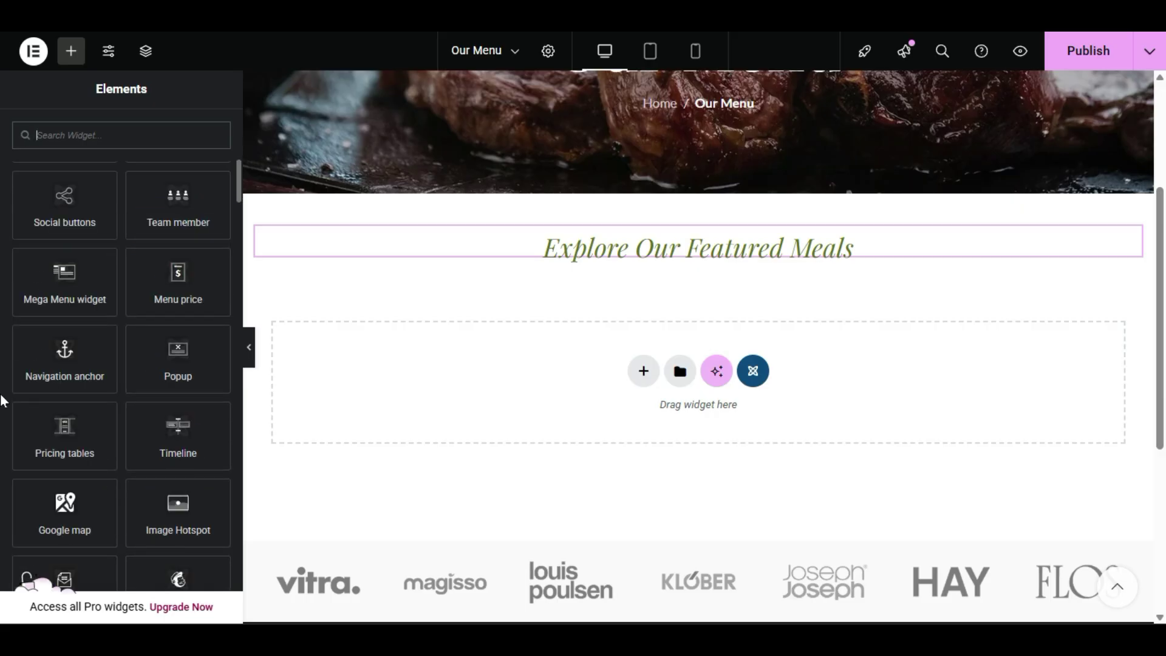
scroll(3, 401, down, 4)
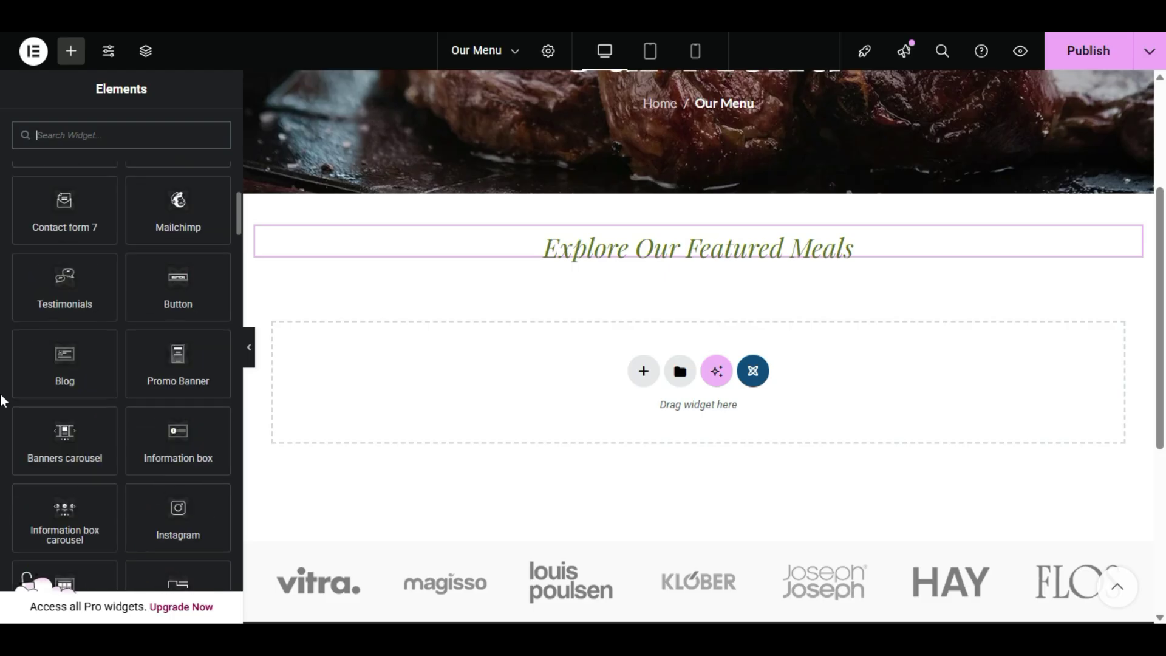
scroll(3, 401, down, 4)
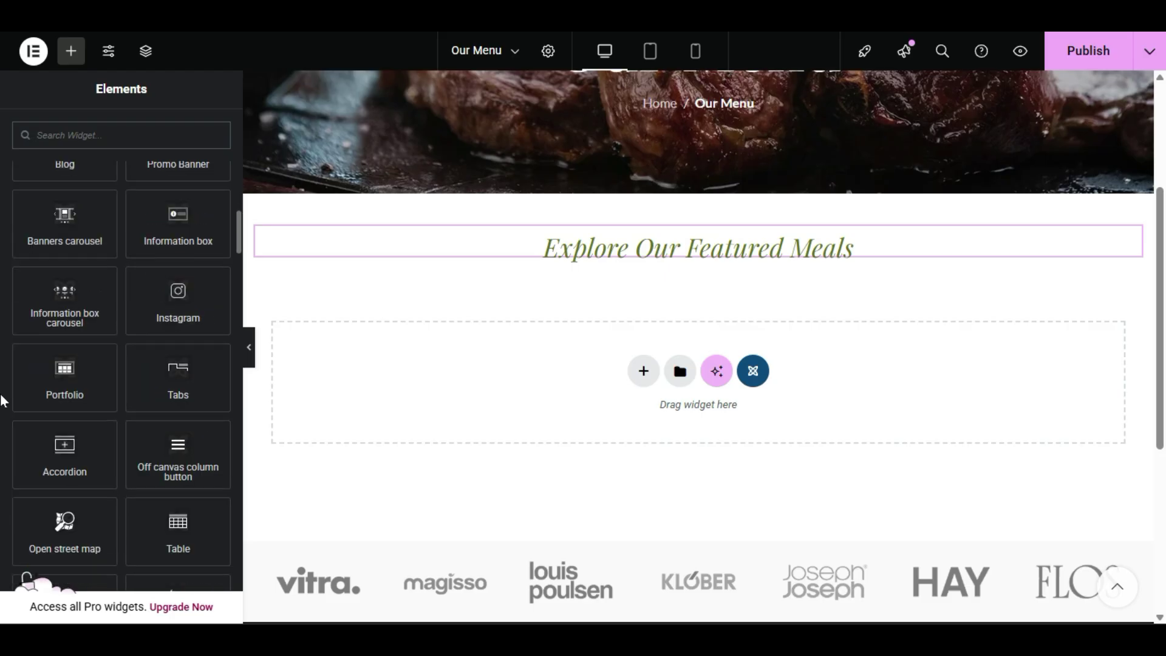
scroll(4, 401, down, 1)
scroll(3, 400, down, 6)
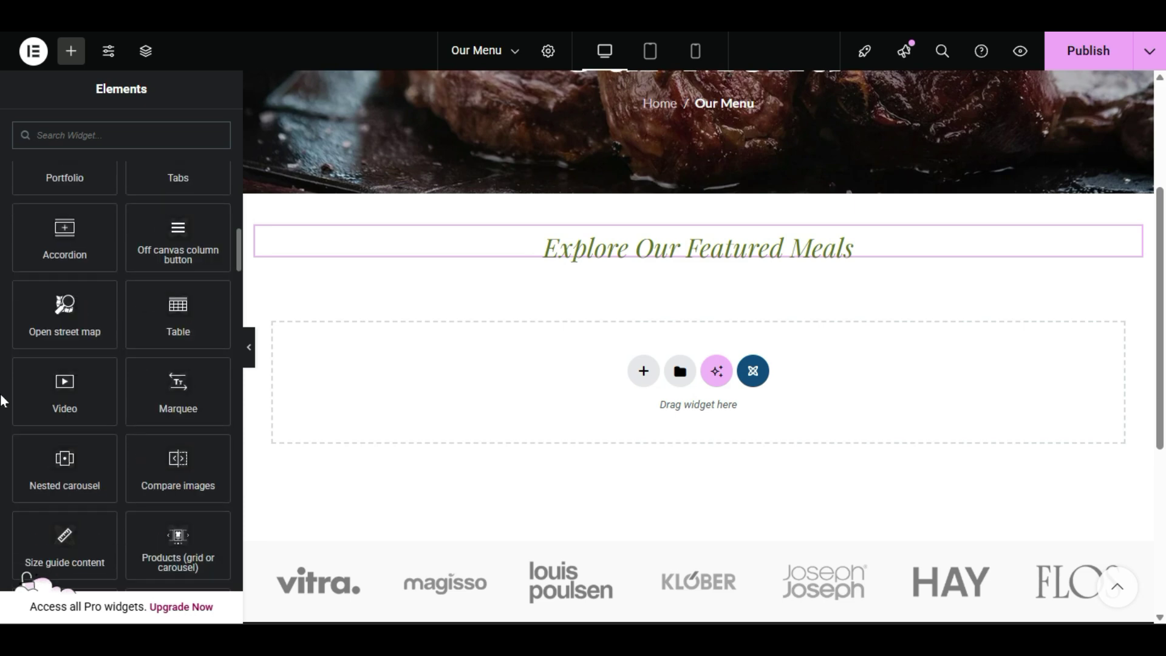
scroll(3, 401, down, 2)
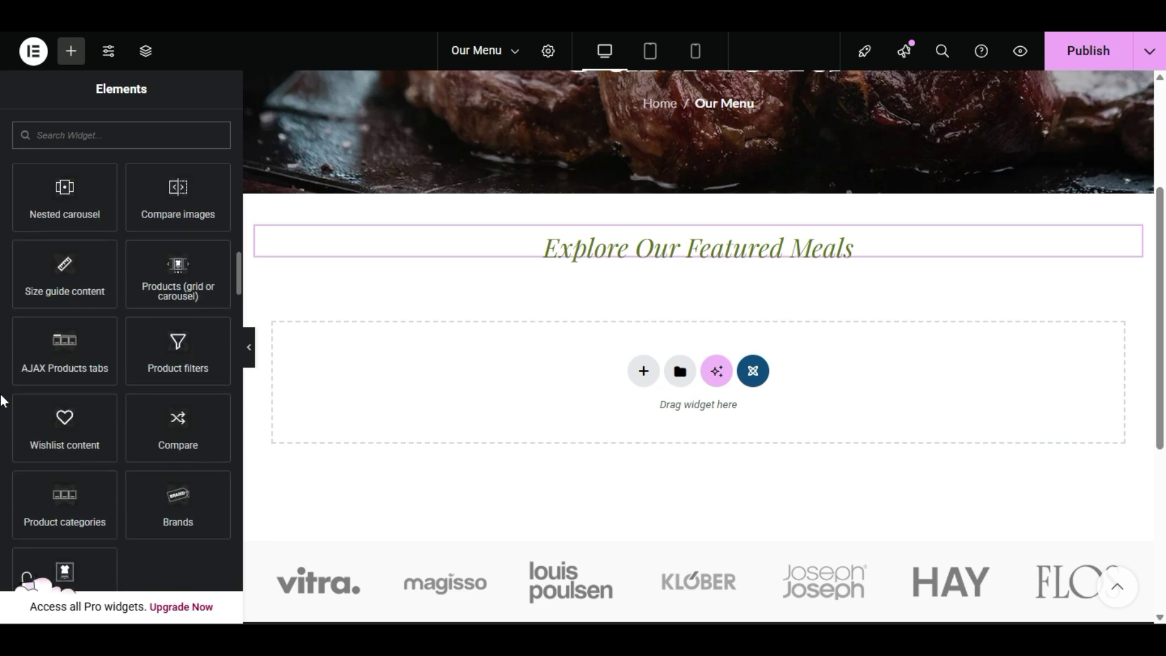
scroll(3, 401, down, 1)
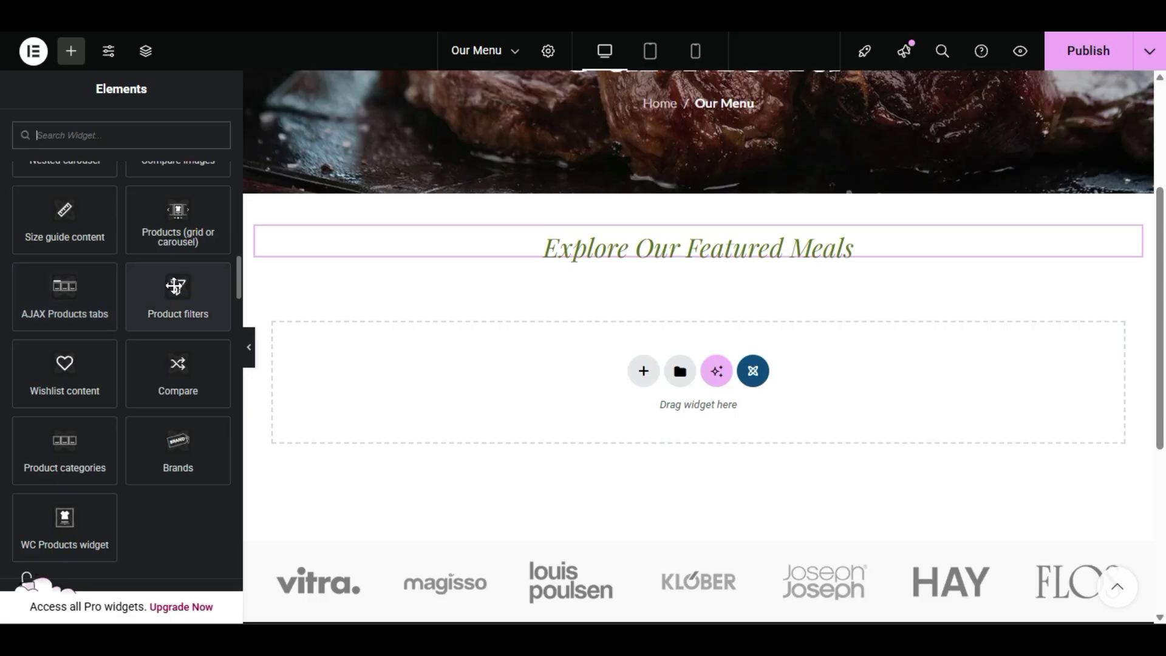
drag(175, 287, 513, 435)
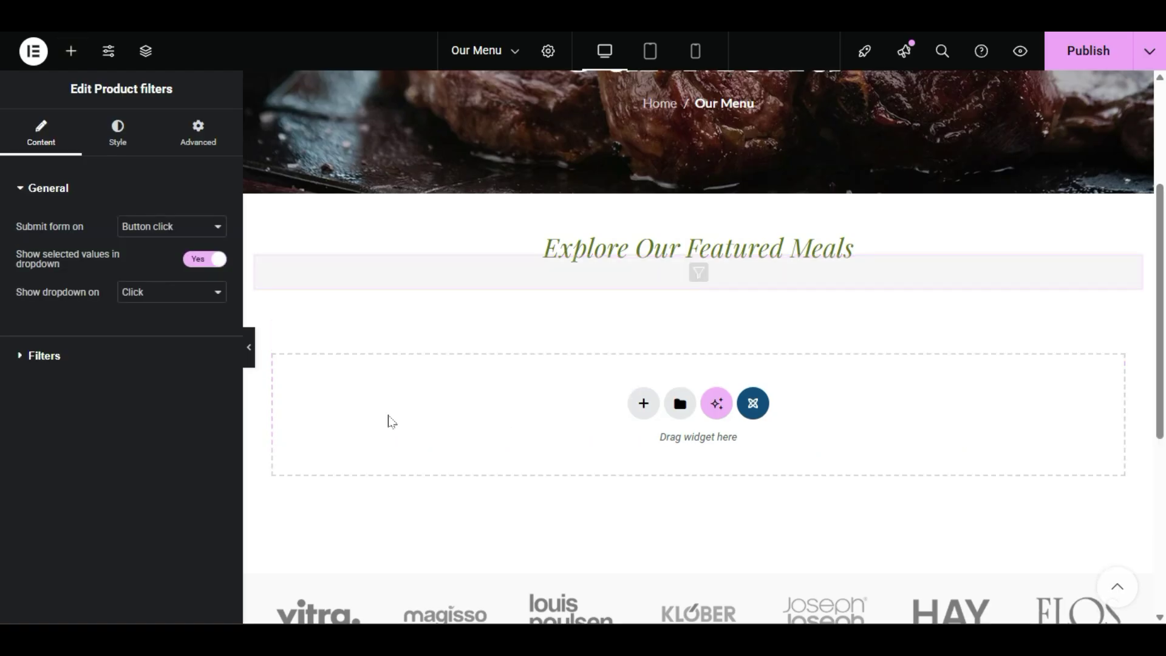
click(136, 358)
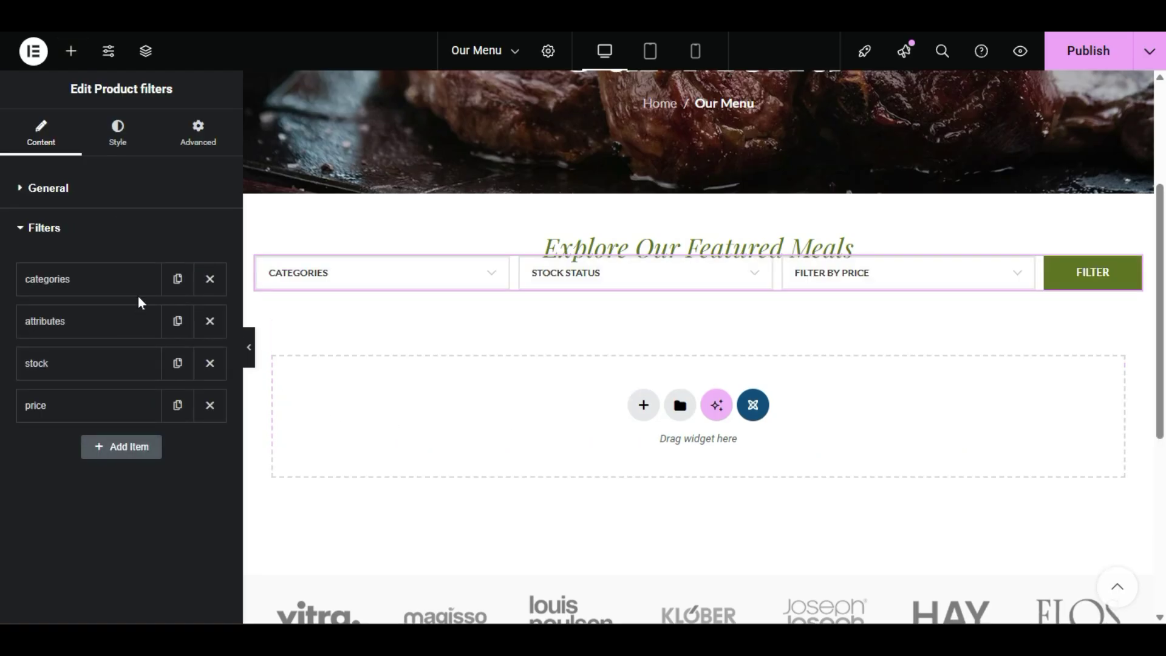
- Delete the Product filters widget from the Our Menu page
right_click(424, 285)
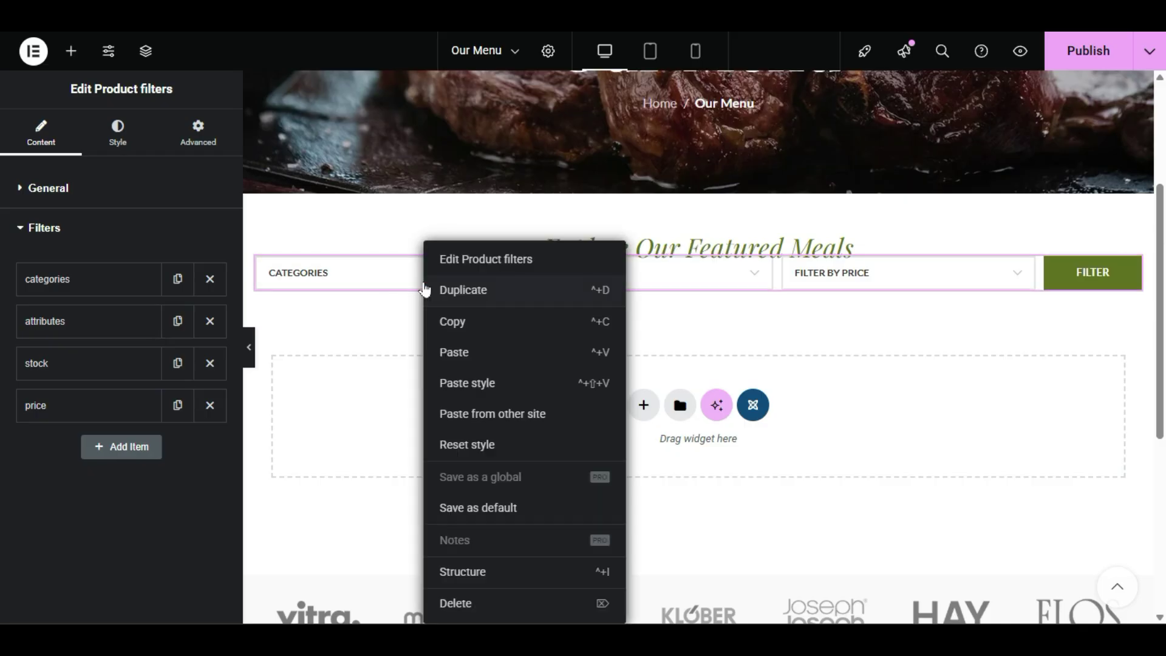
click(660, 322)
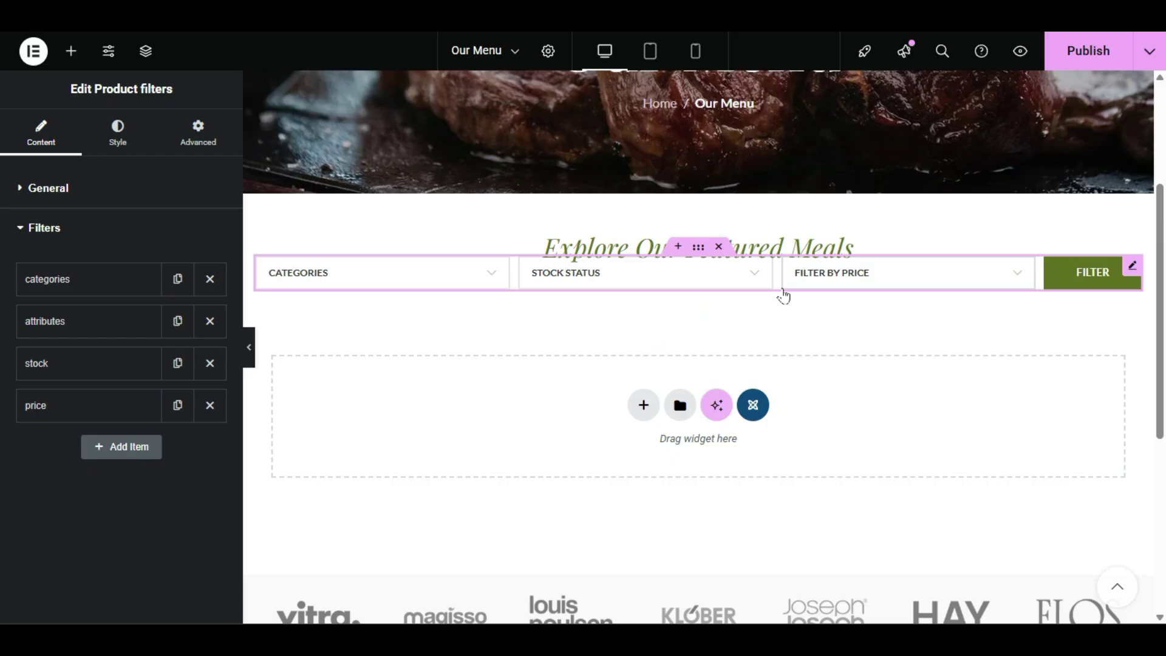
right_click(482, 271)
click(512, 612)
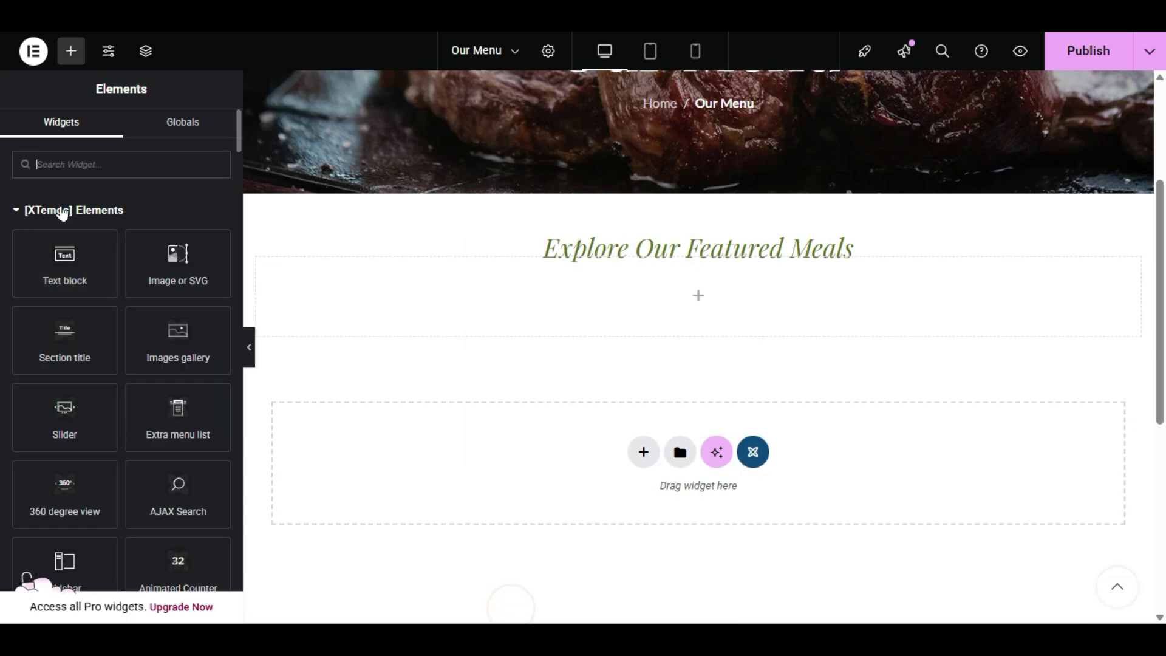
- Place an AJAX Products tabs widget in the empty container below the text block and look over its product grid
scroll(107, 340, down, 5)
scroll(115, 419, down, 15)
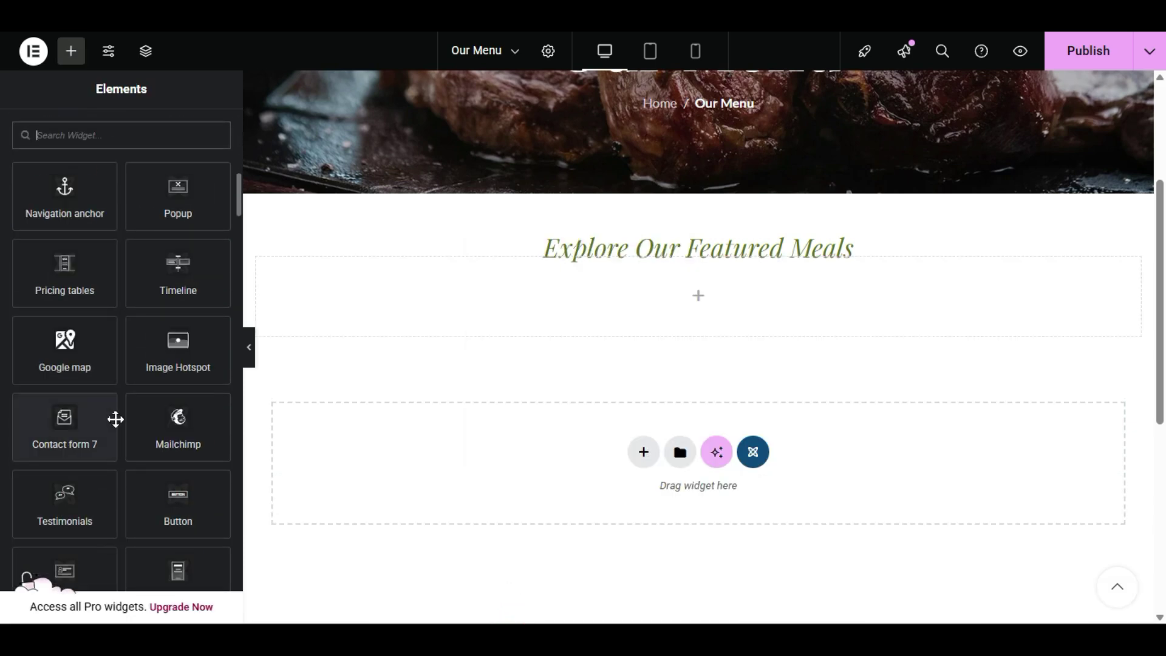
scroll(116, 421, down, 6)
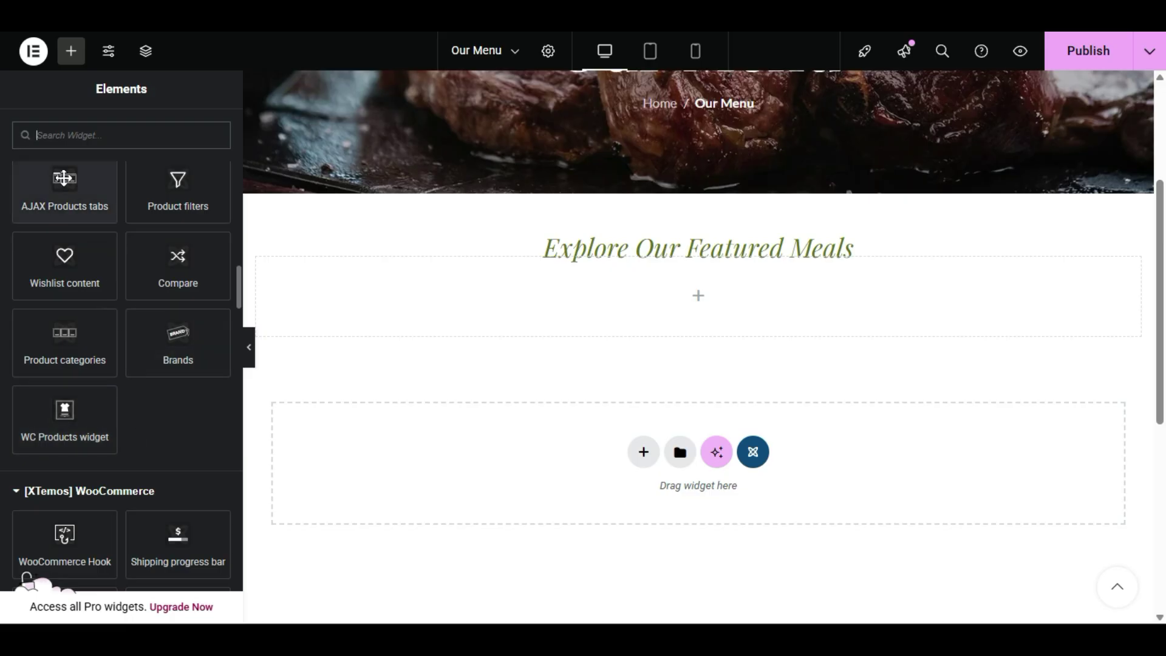
drag(79, 191, 573, 310)
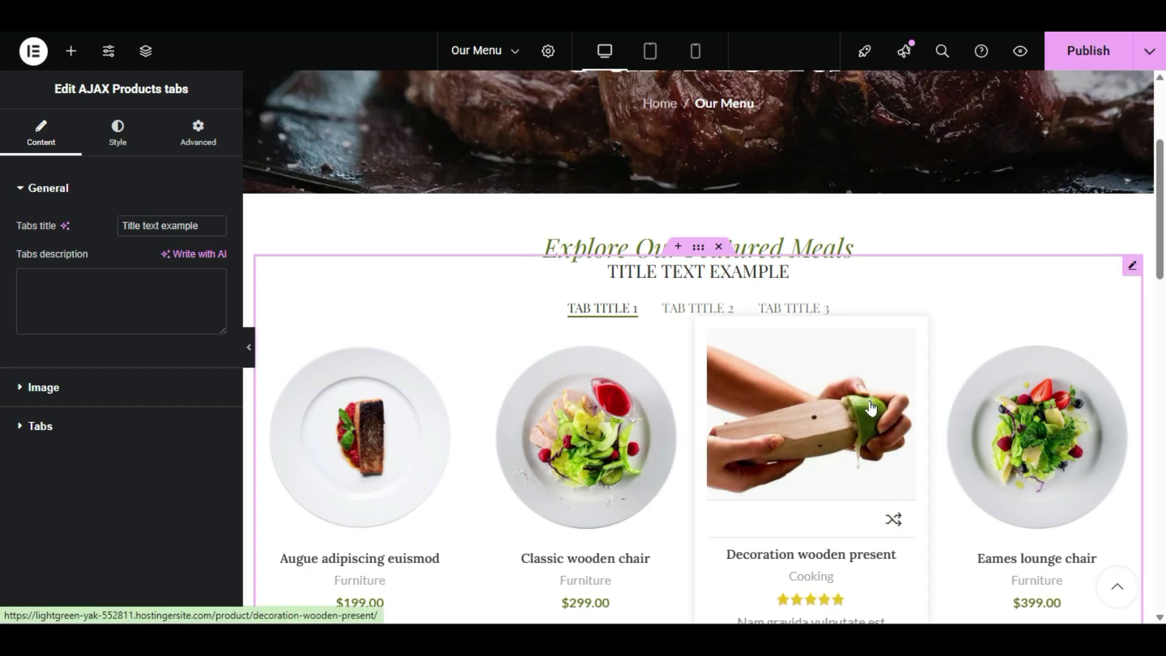
scroll(867, 410, down, 3)
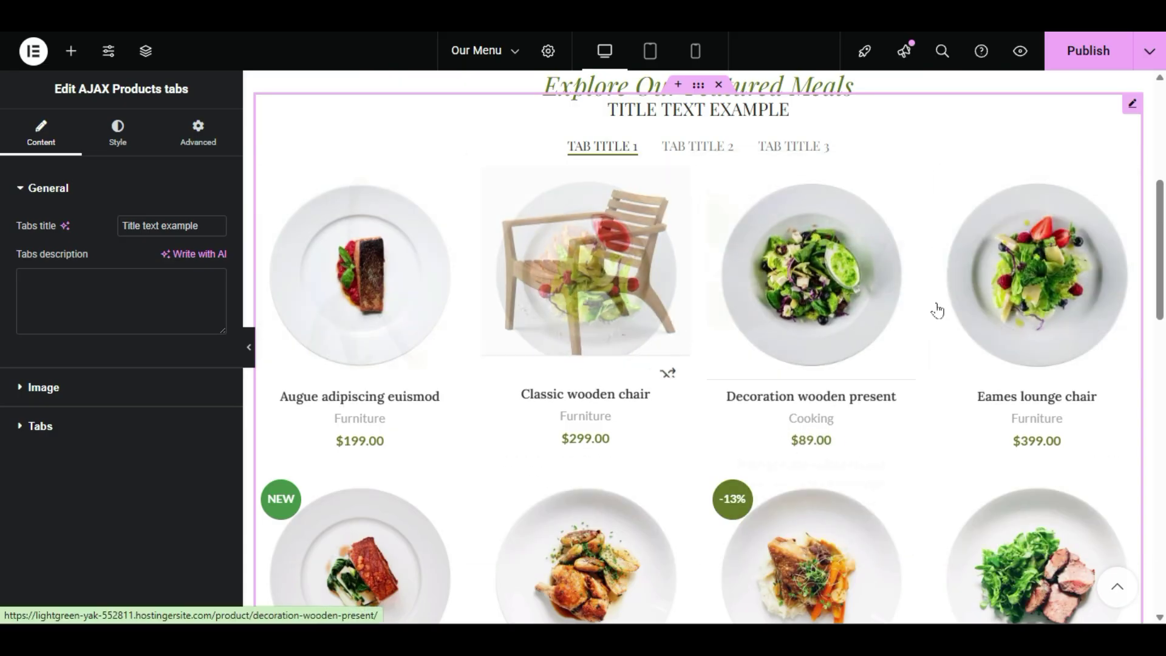
click(578, 539)
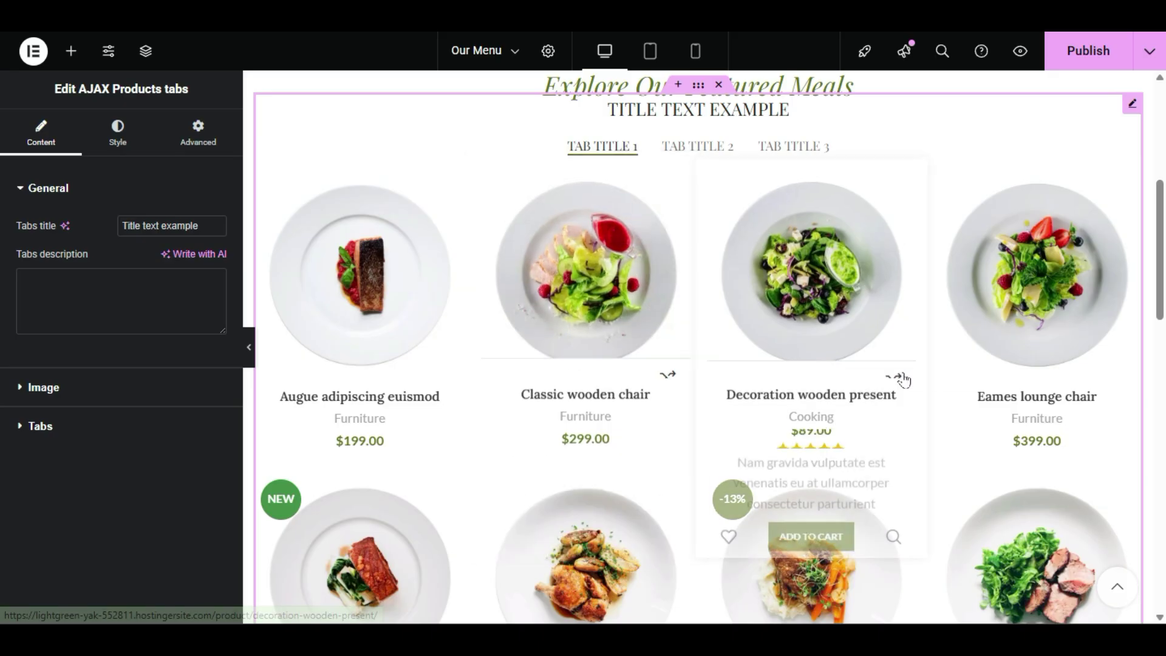
scroll(895, 364, up, 1)
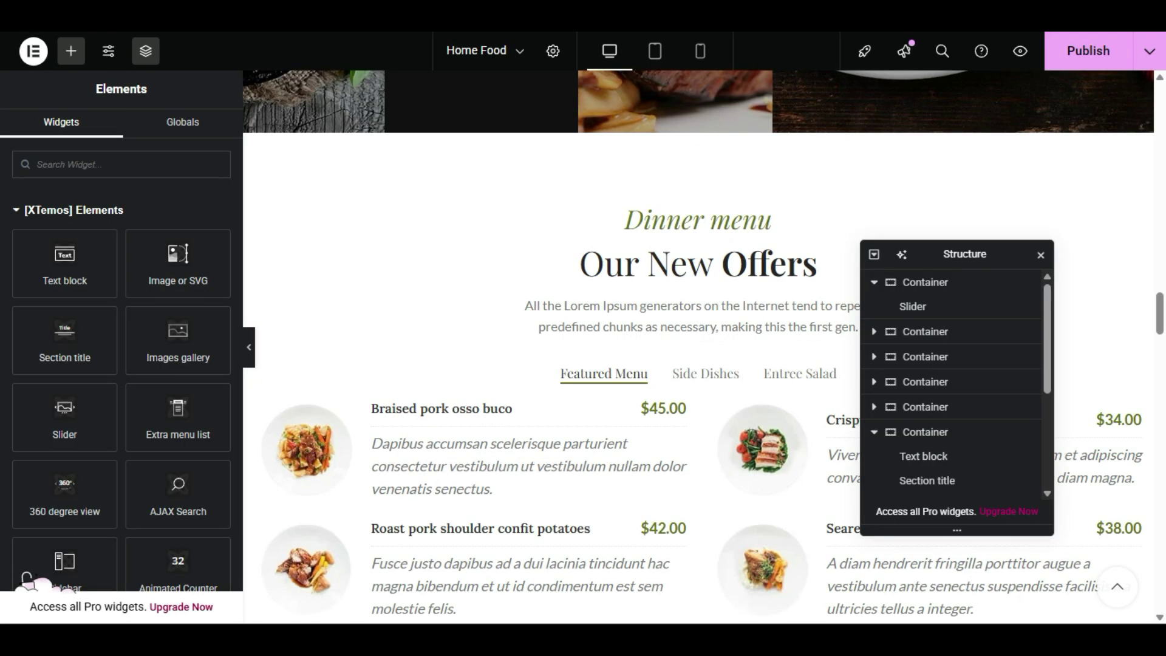
- Check the widget behind the Home Food page's tabbed menu, and delete the AJAX Products tabs widget from the Our Menu page
click(369, 425)
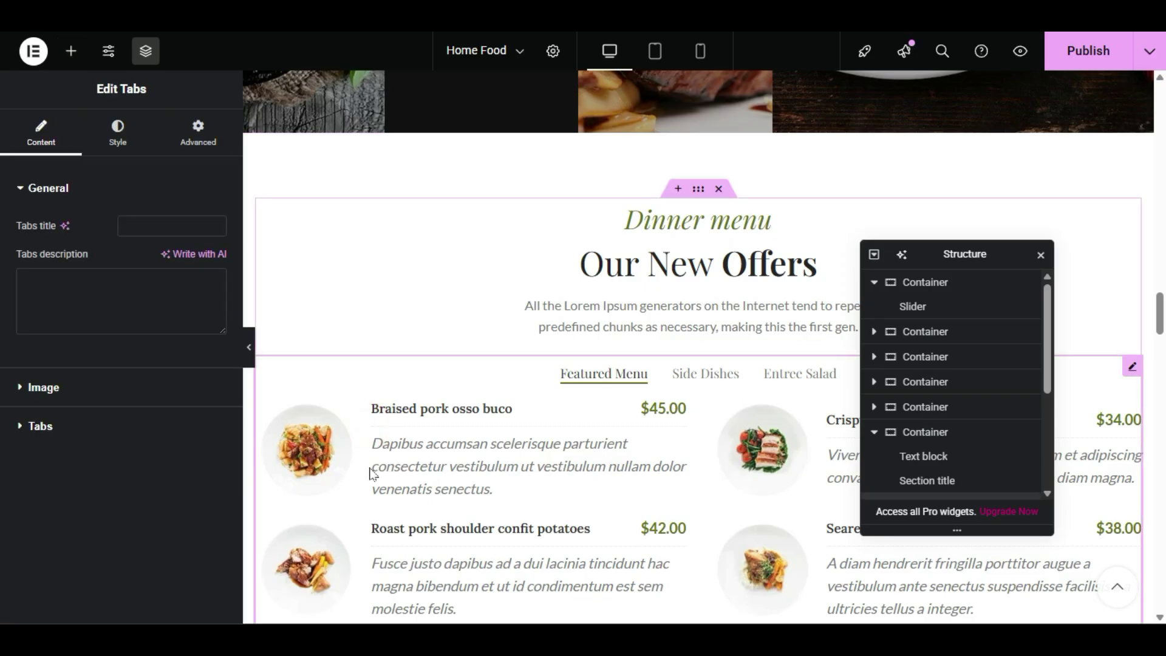
click(123, 436)
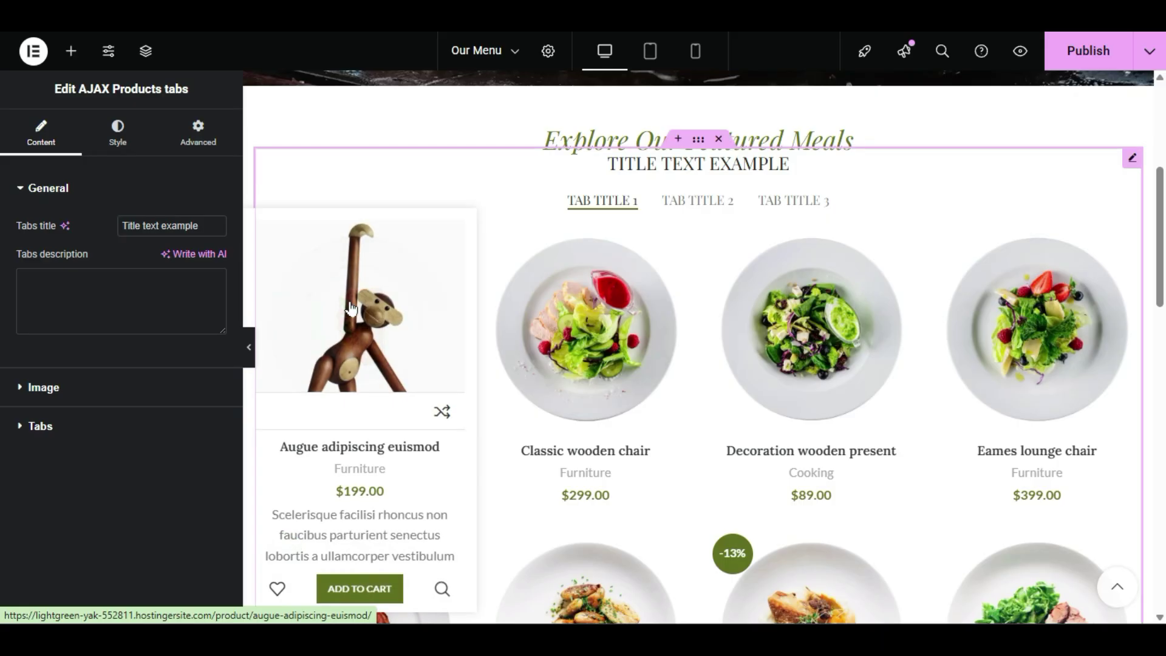
right_click(351, 306)
click(417, 604)
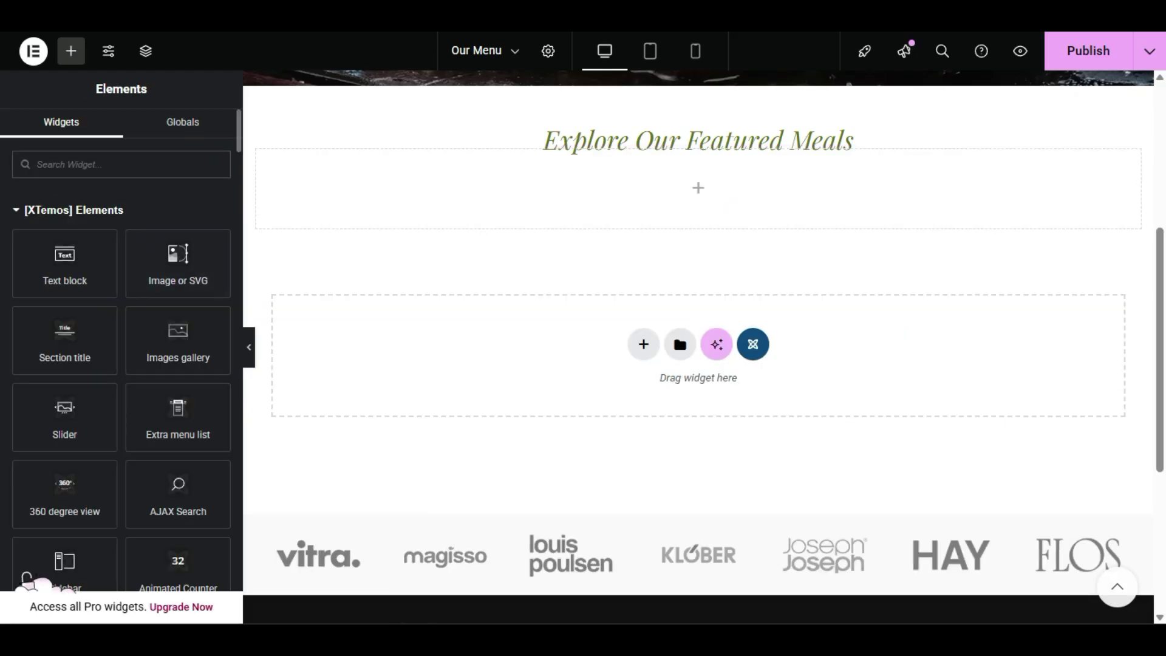
- Place the XTemos Tabs widget in the empty container below "Explore Our Featured Meals" and clear its tabs title
click(83, 161)
text(tabs)
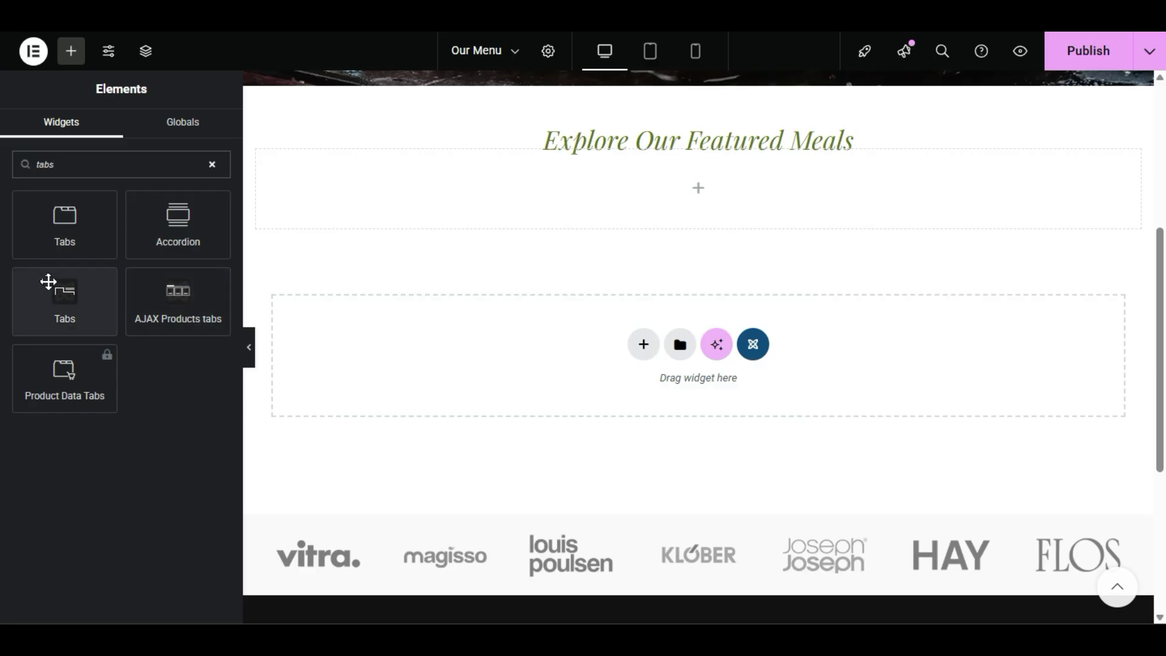
drag(81, 294, 686, 200)
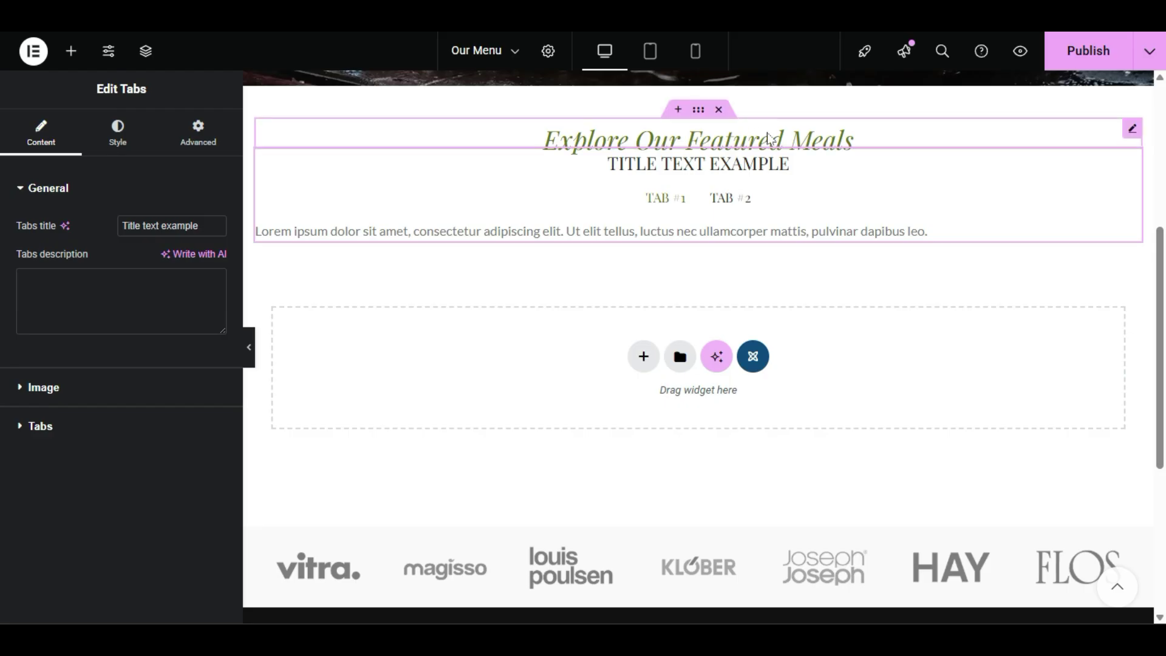
triple_click(144, 229)
key(BackSpace)
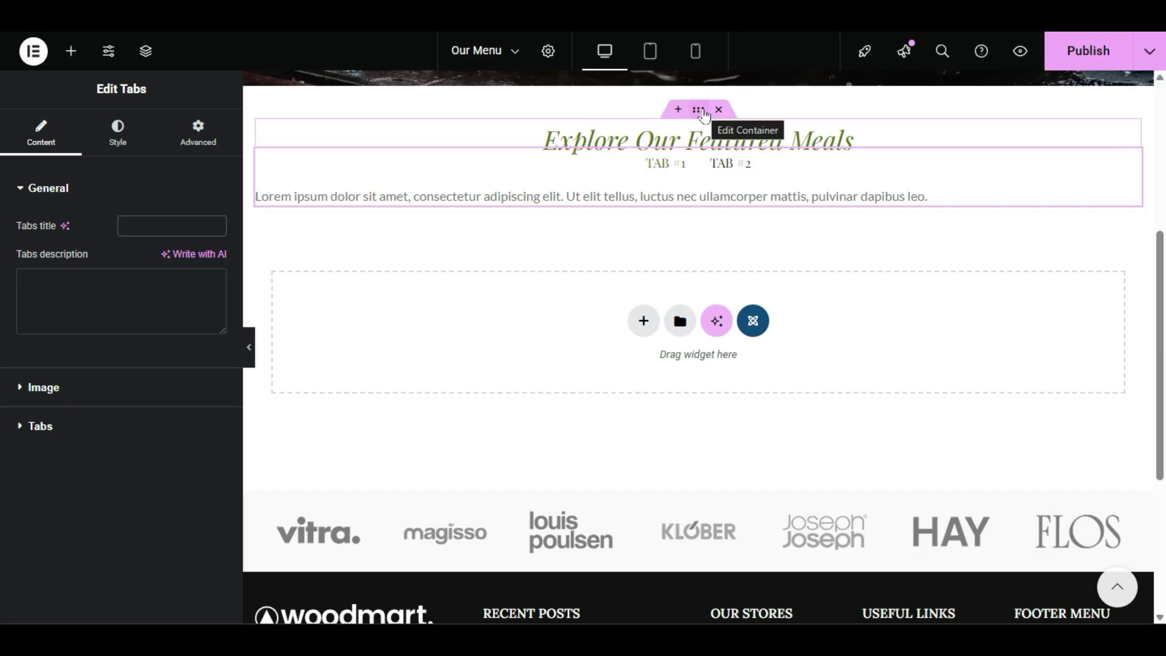
- Set the bottom margin of the "Explore Our Featured Meals" text block to 0 px
click(699, 110)
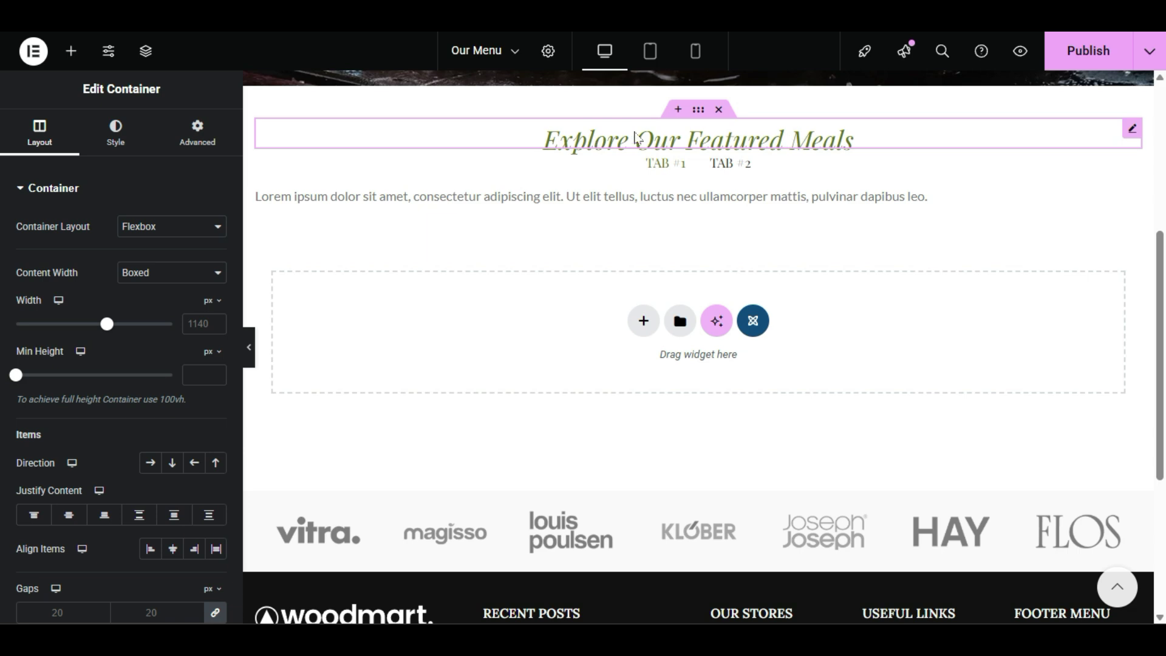
click(636, 138)
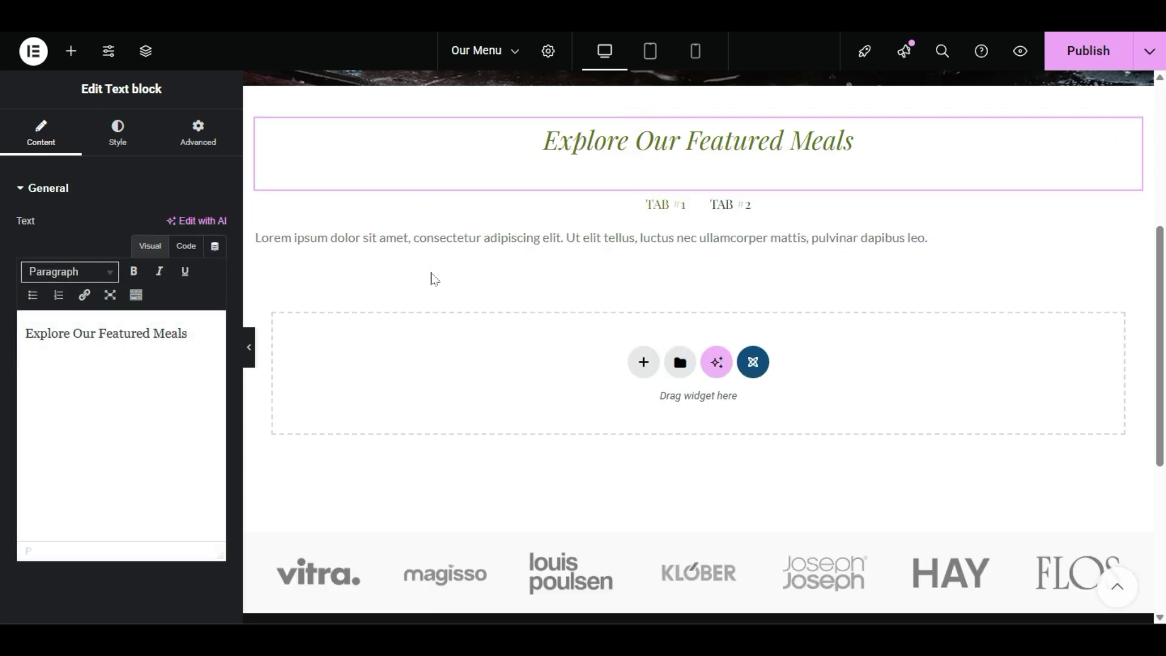
click(198, 133)
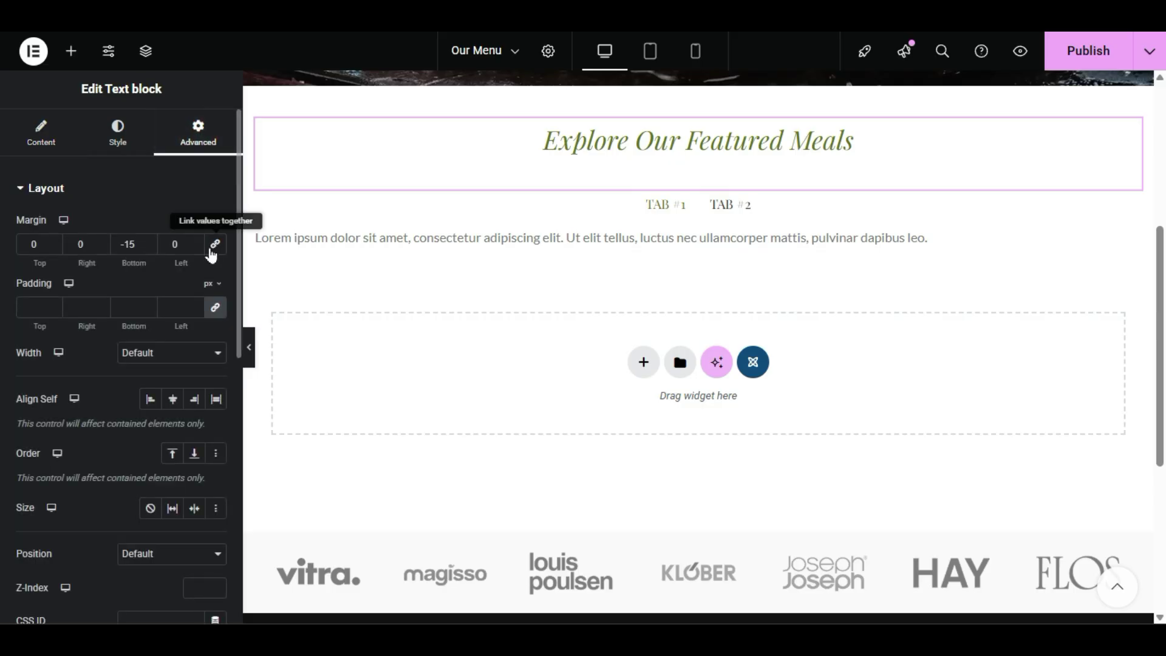
double_click(134, 243)
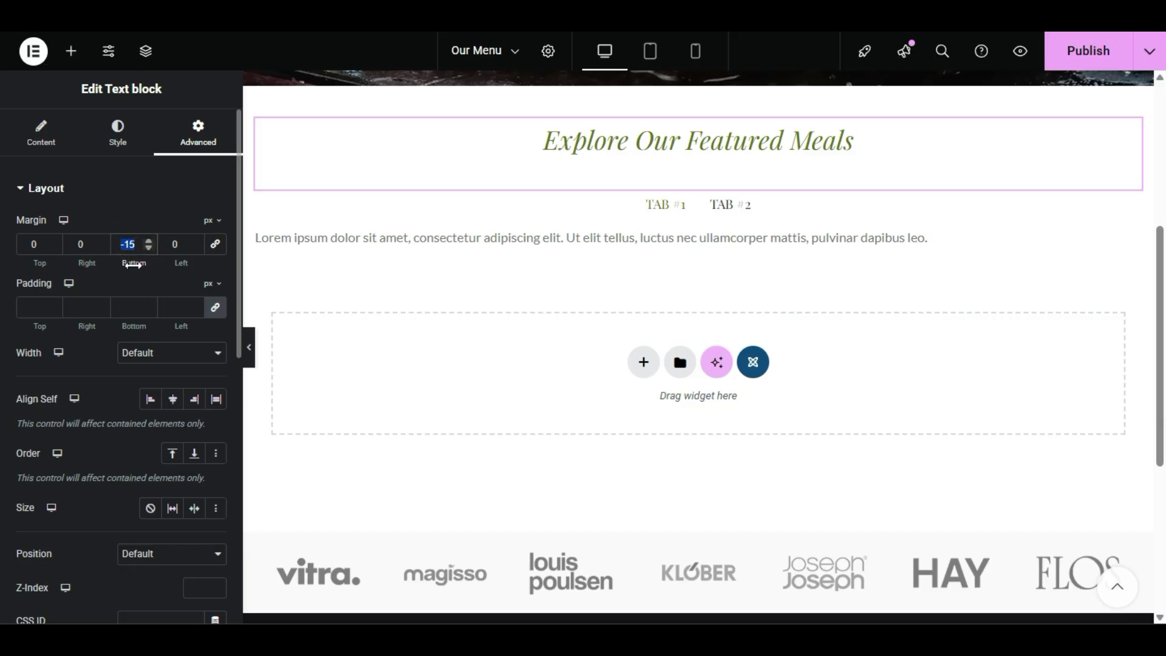
text(0)
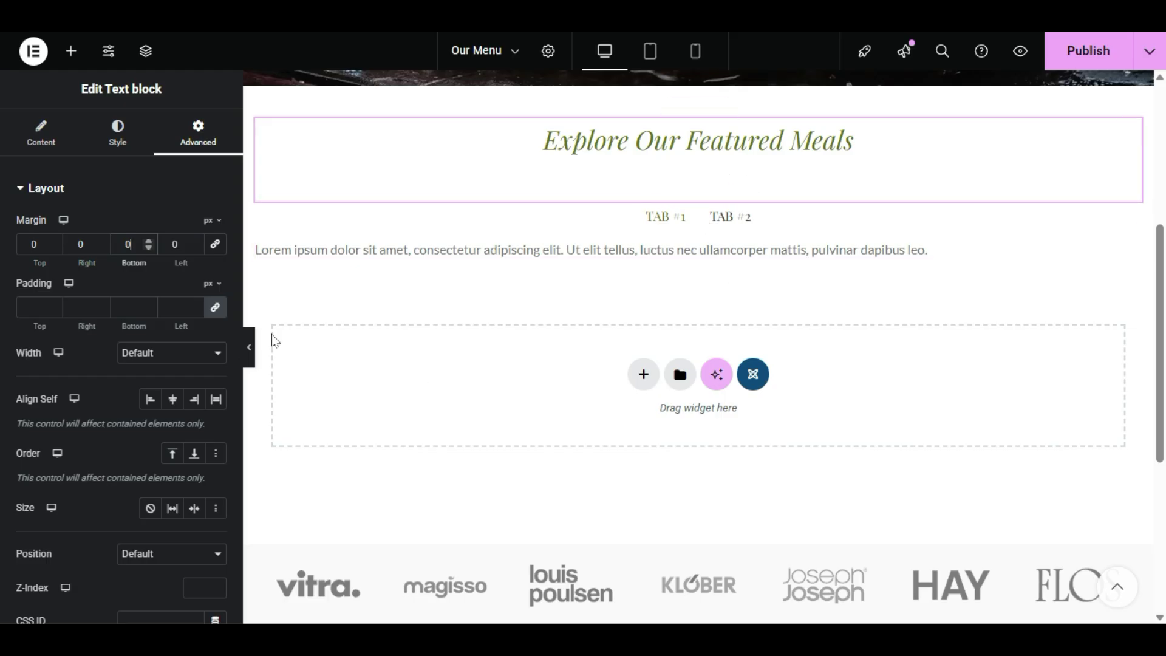
- Preview the Our Menu page with the editor panel hidden, try both tabs below the heading, and restore the panel
click(254, 351)
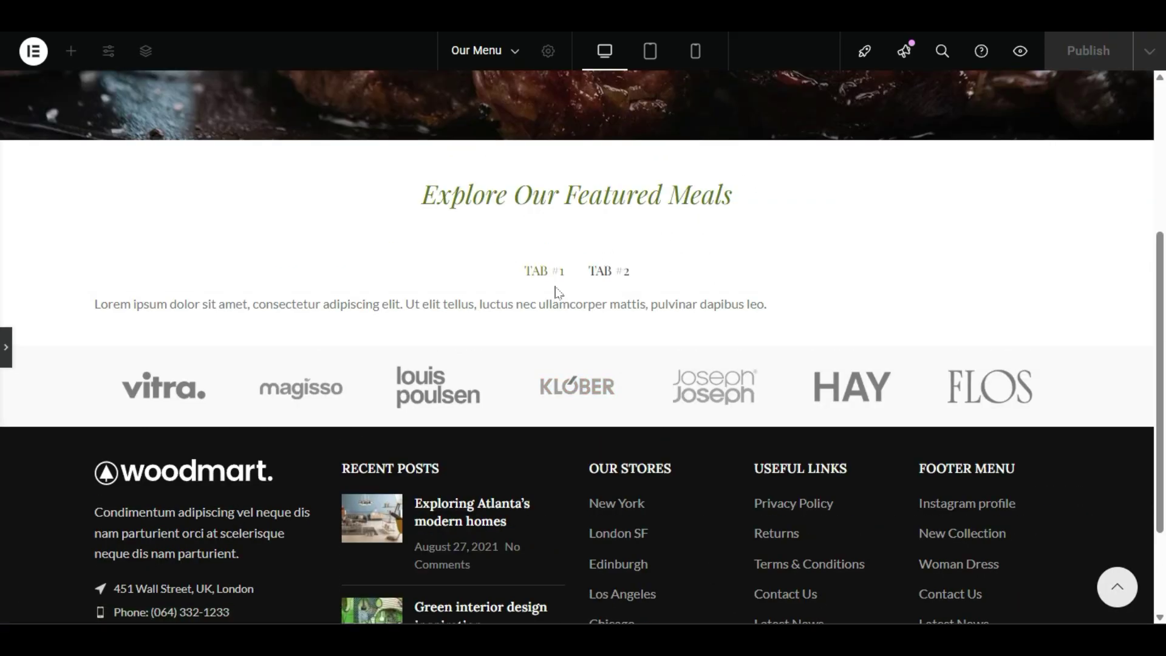
click(633, 268)
click(544, 269)
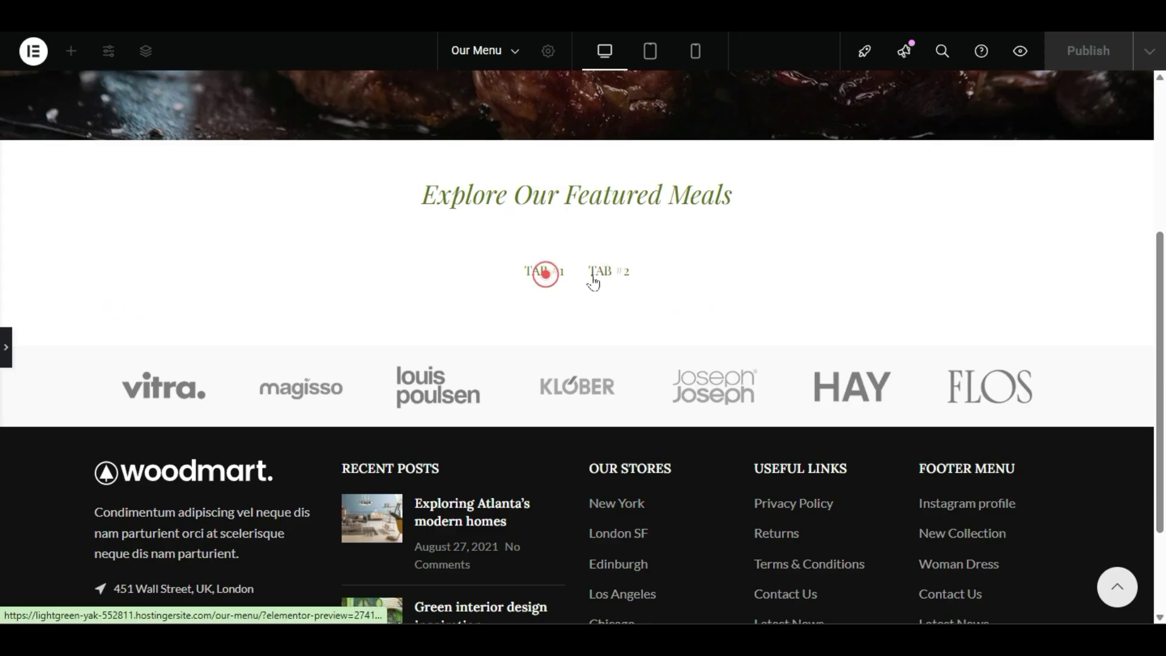
click(600, 268)
click(6, 347)
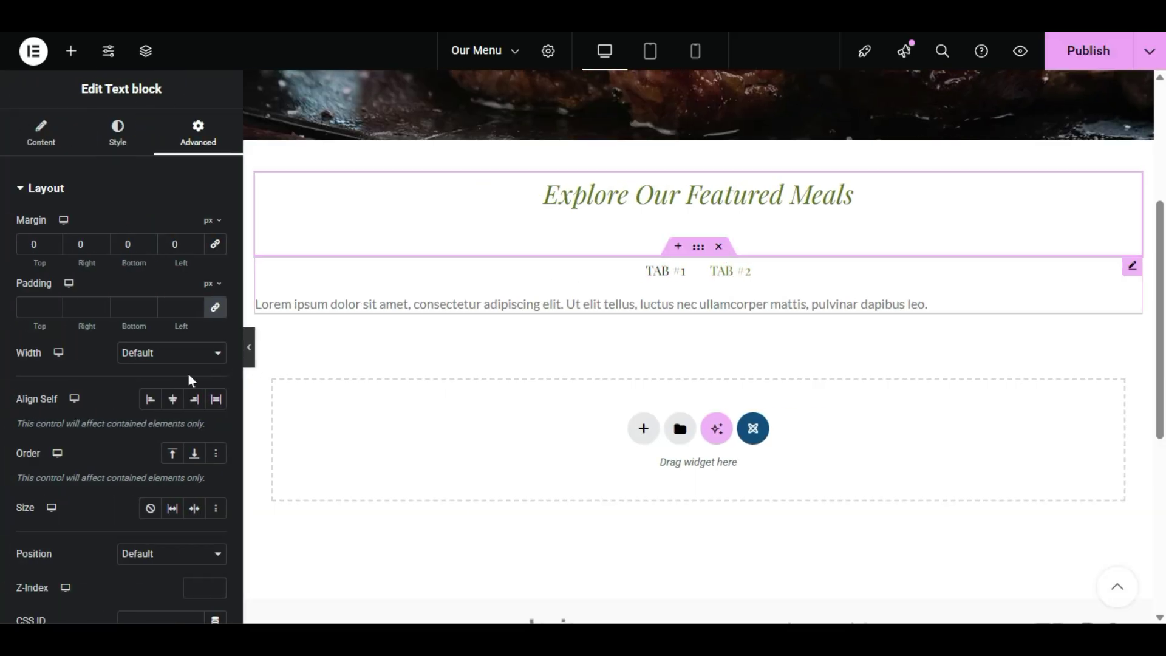
- Rename the first tab of the Tabs widget below "Explore Our Featured Meals" as "Featured"
click(52, 190)
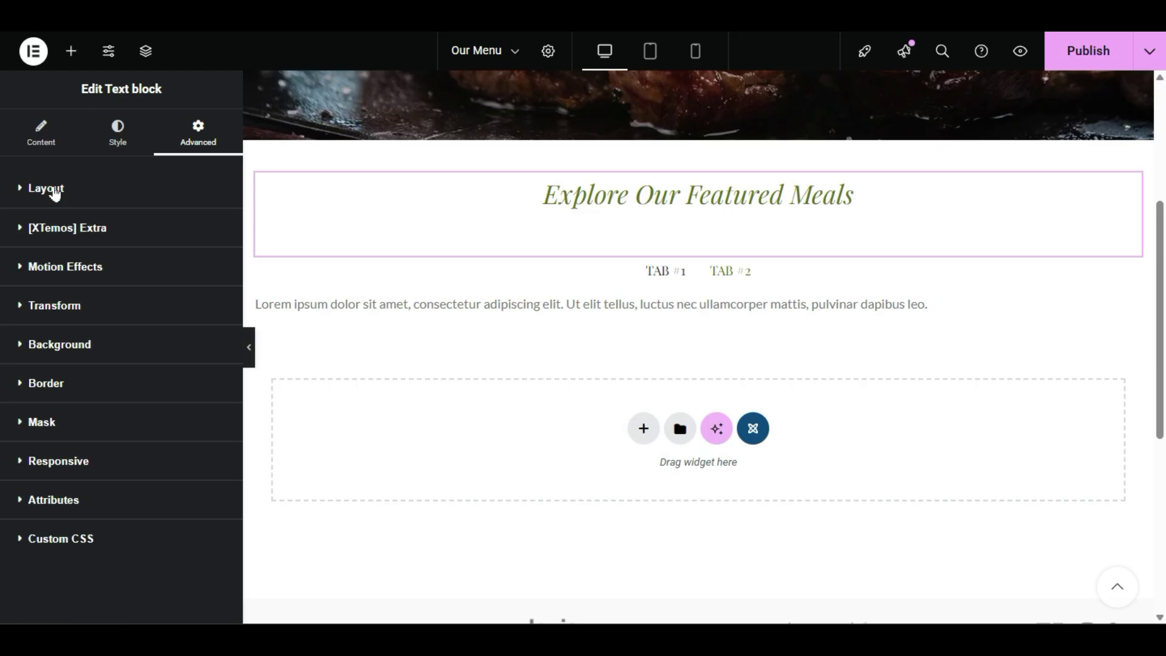
click(863, 302)
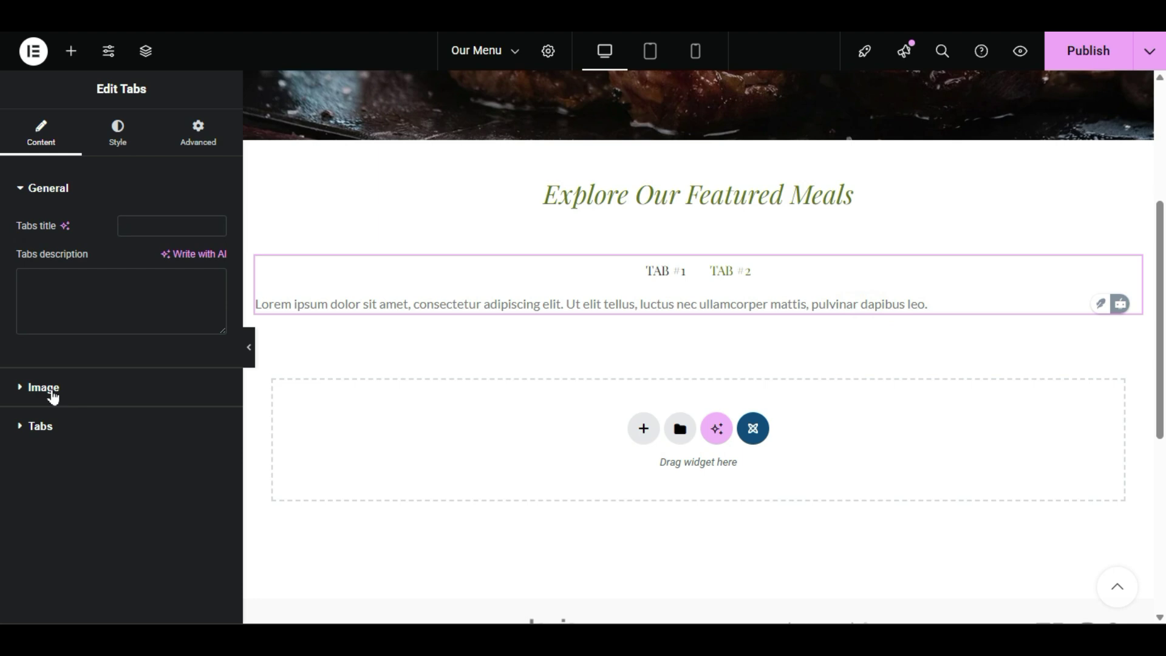
click(53, 395)
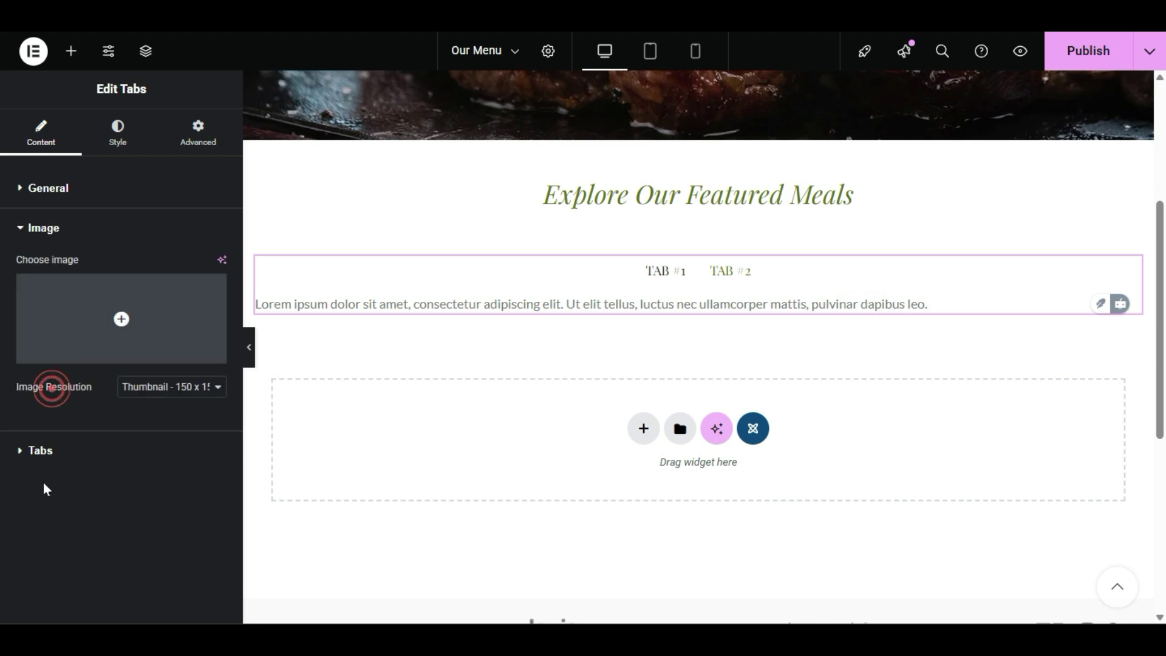
click(98, 455)
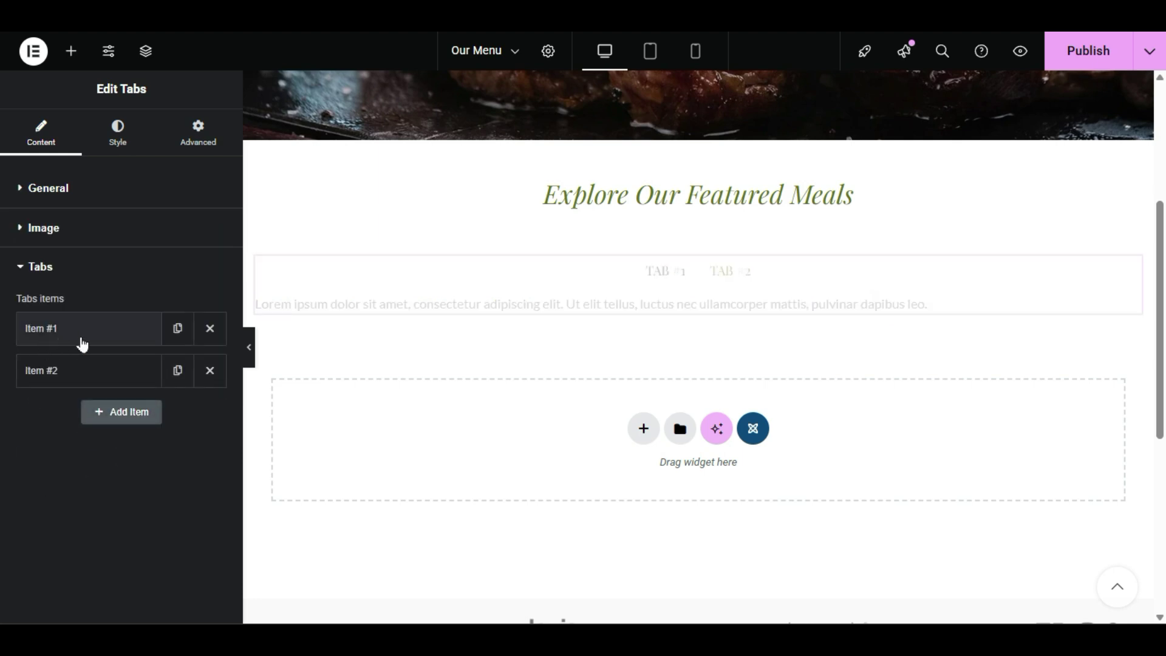
click(75, 334)
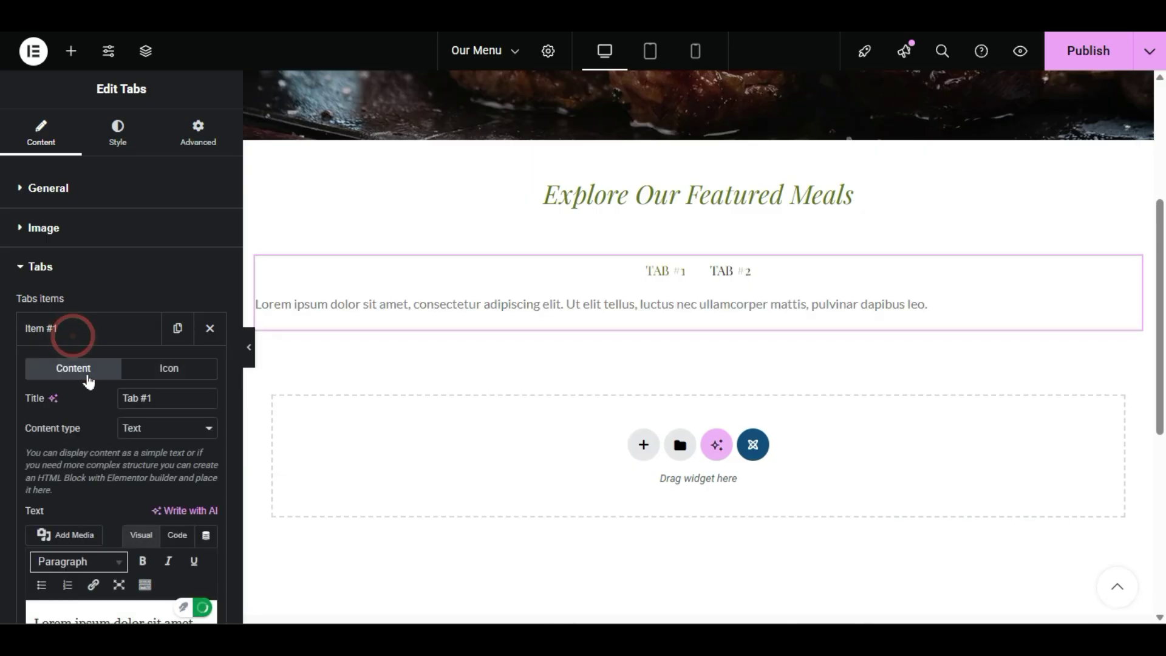
scroll(93, 380, down, 1)
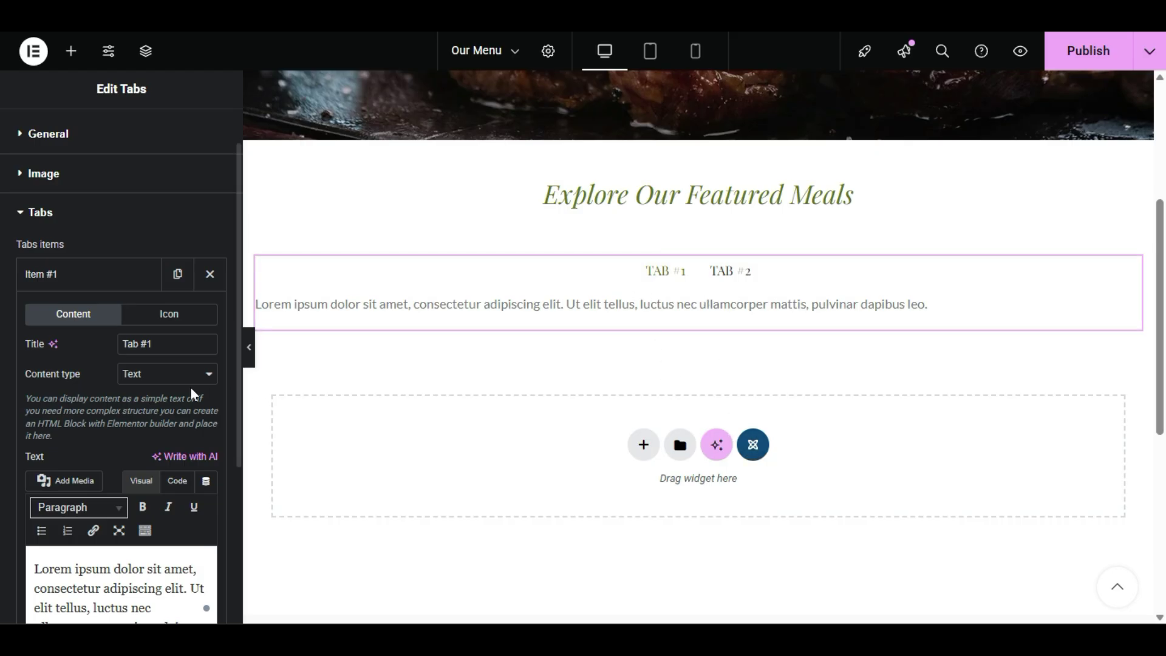
triple_click(169, 343)
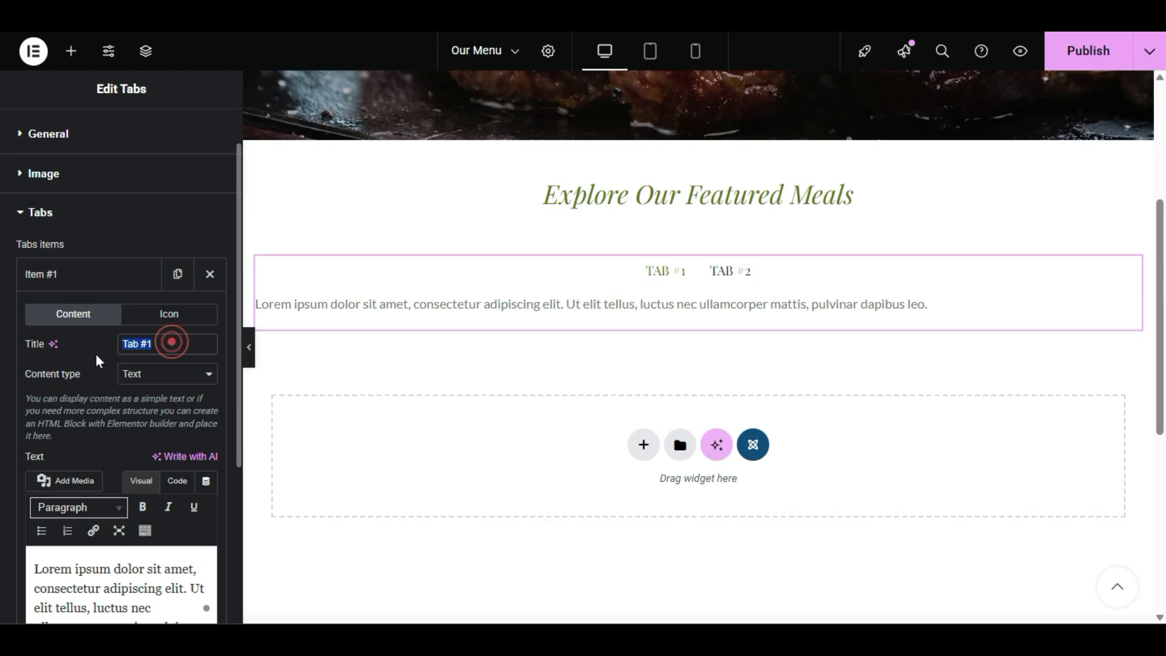
text(Fe)
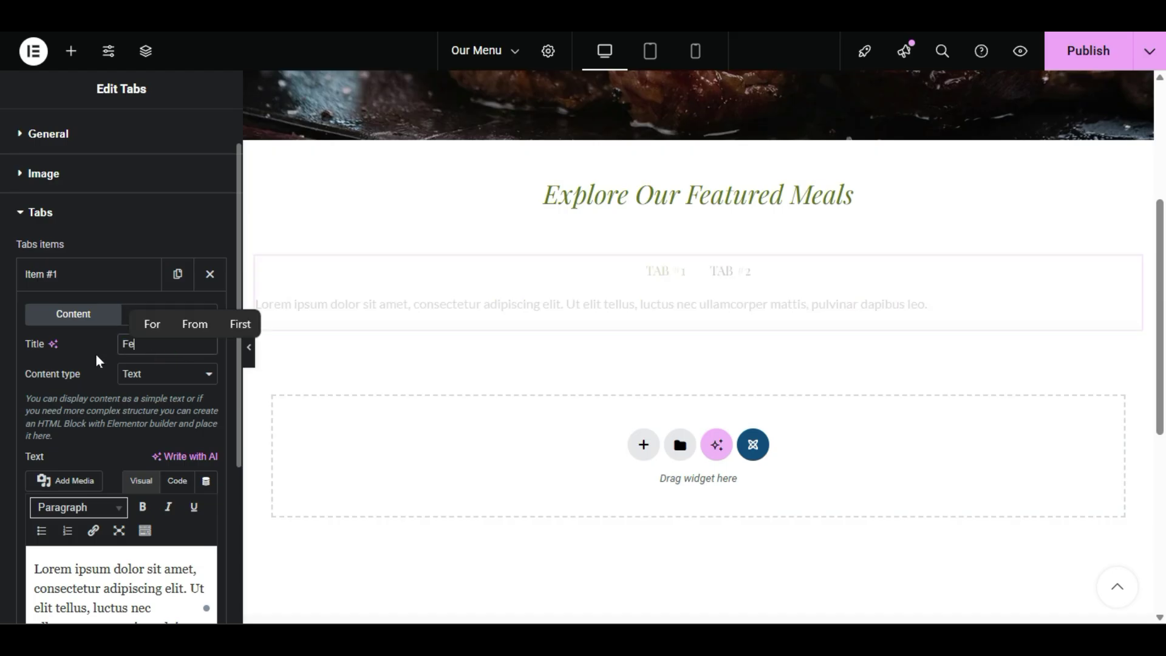
text(atured)
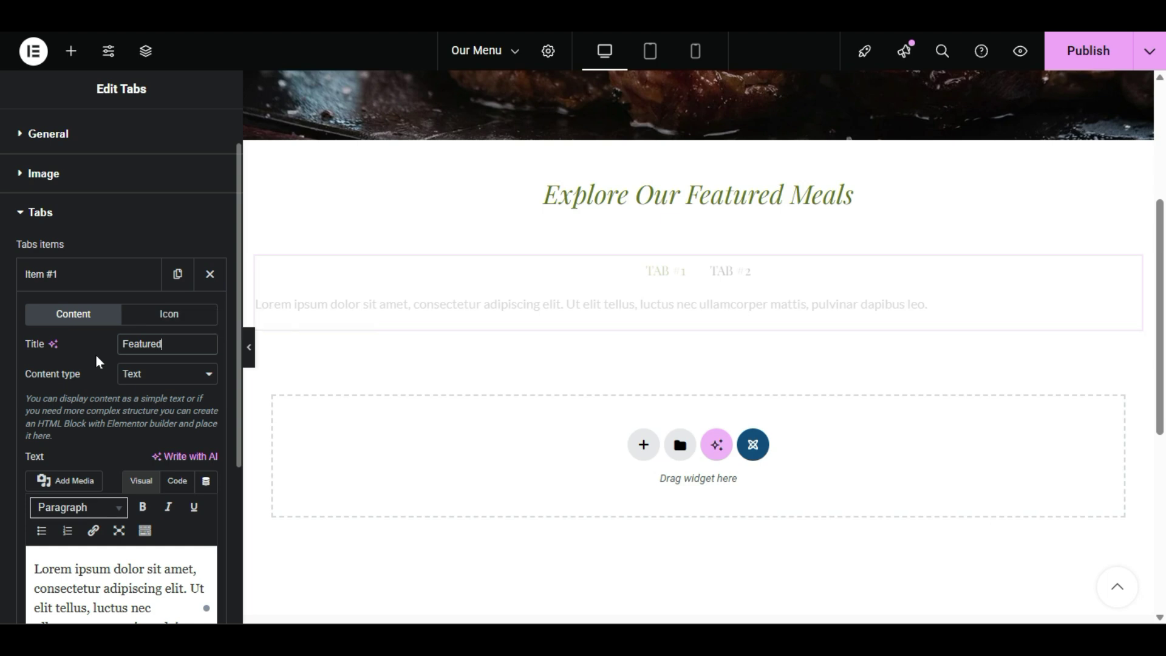
click(96, 357)
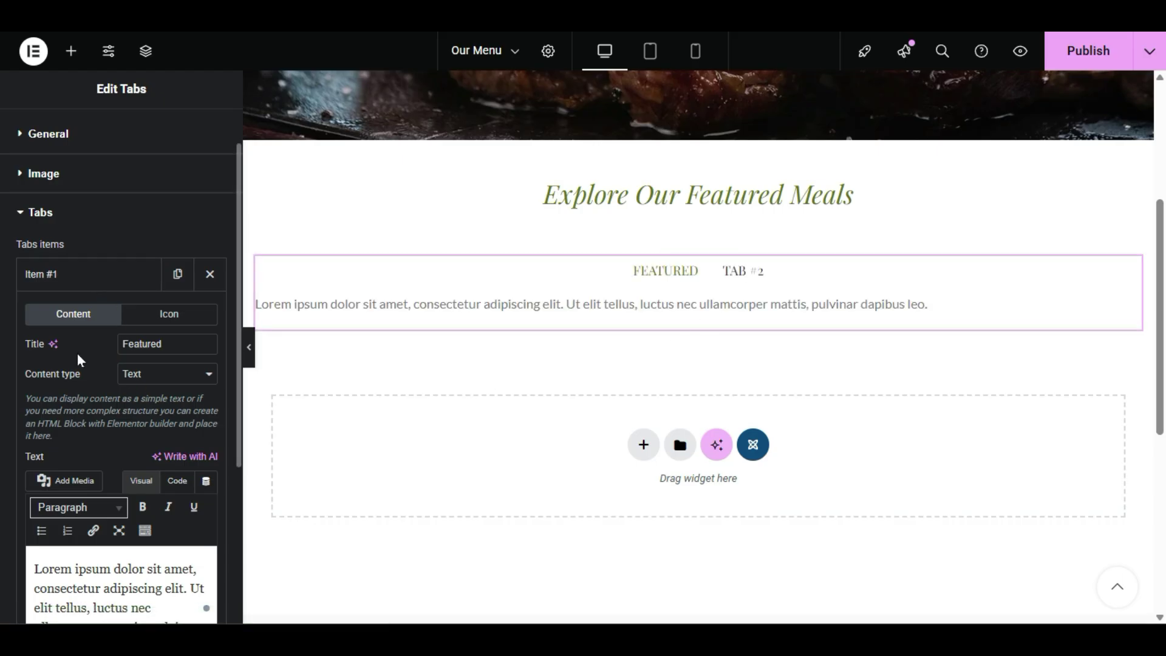
- Set the Featured tab's content type to HTML Block and choose the "Food featured menu" block as its content
scroll(78, 358, down, 1)
click(165, 320)
click(168, 360)
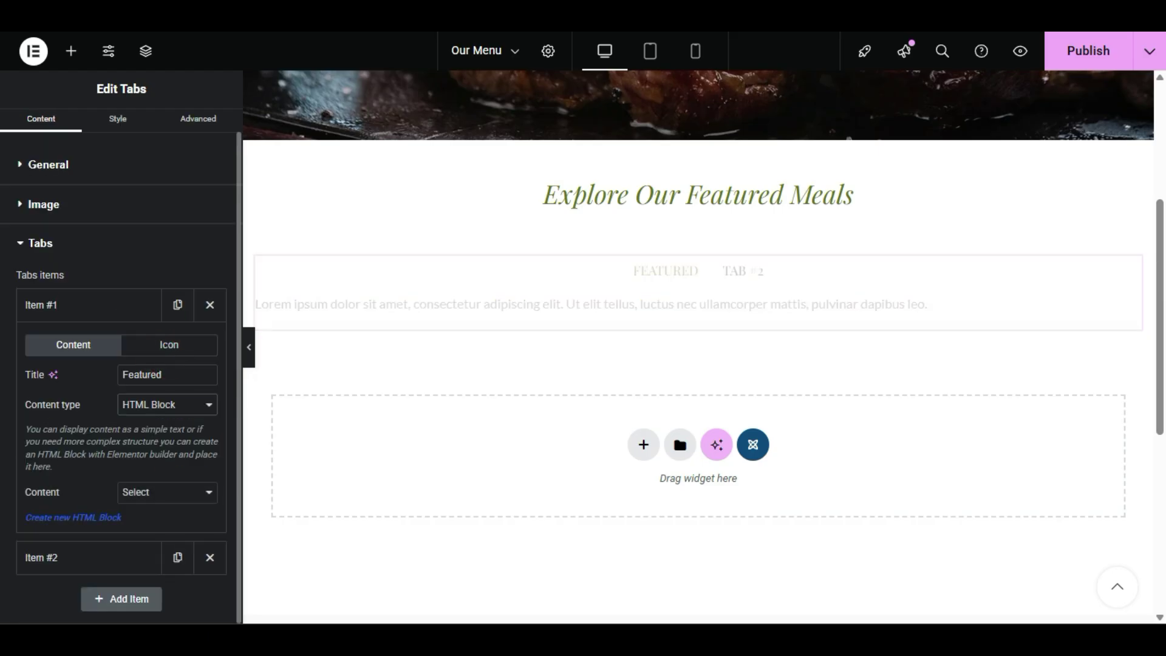
click(172, 499)
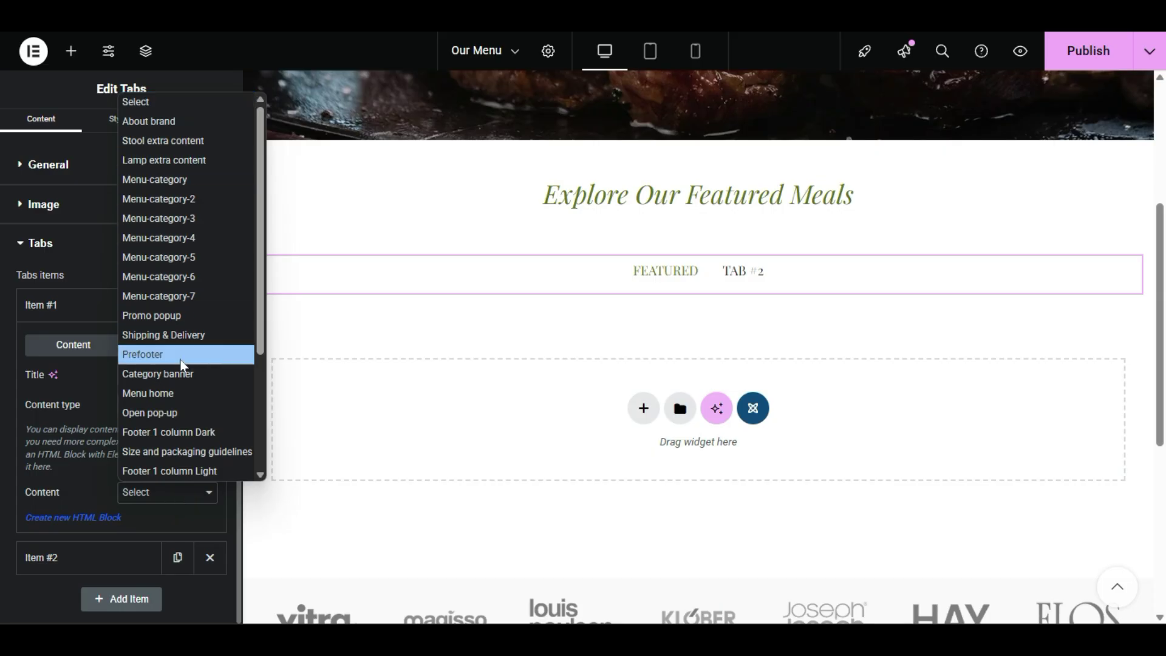
scroll(182, 360, down, 2)
scroll(202, 328, down, 1)
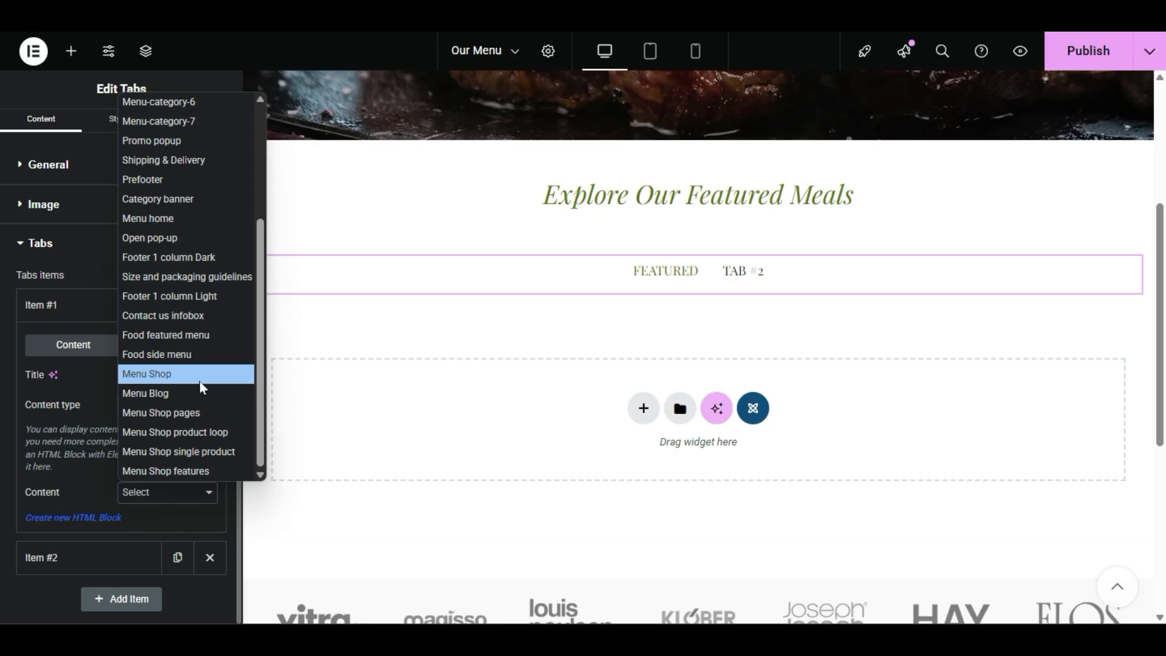
click(200, 335)
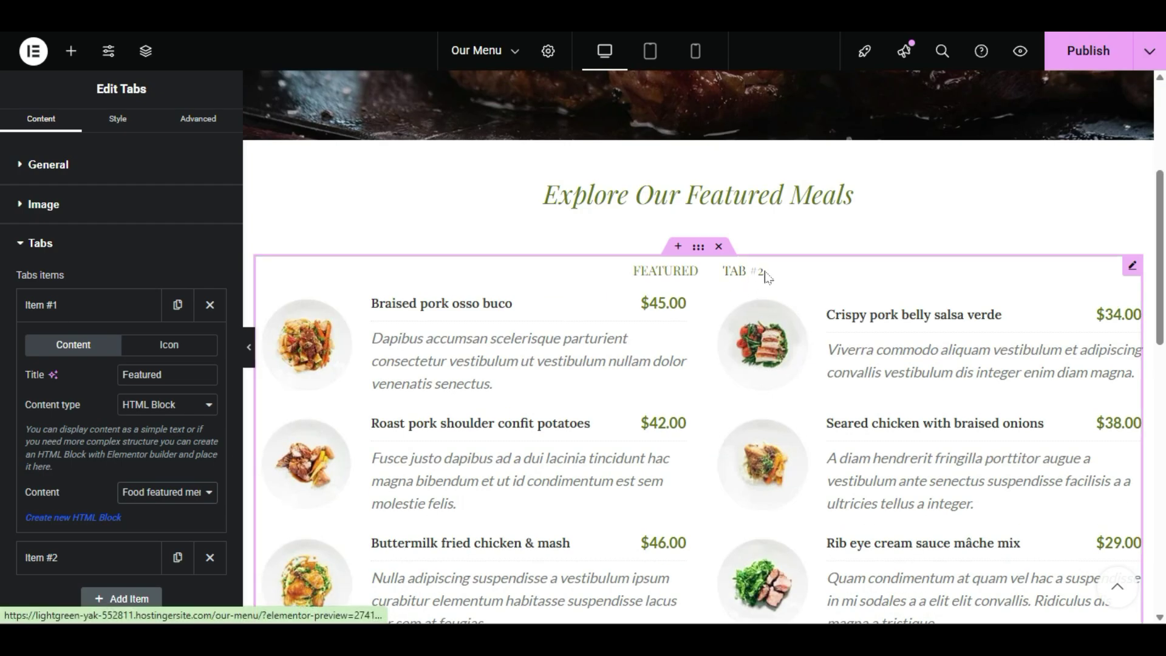
- Delete the second tab item, Tab #2, from the Tabs widget
click(70, 304)
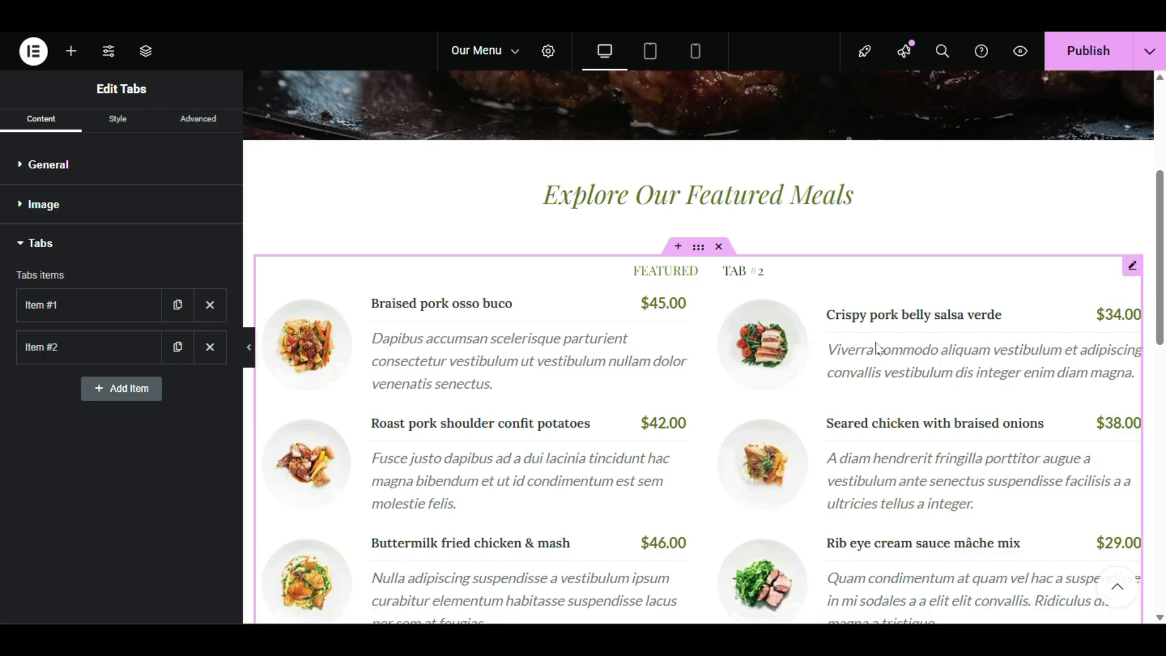
click(59, 349)
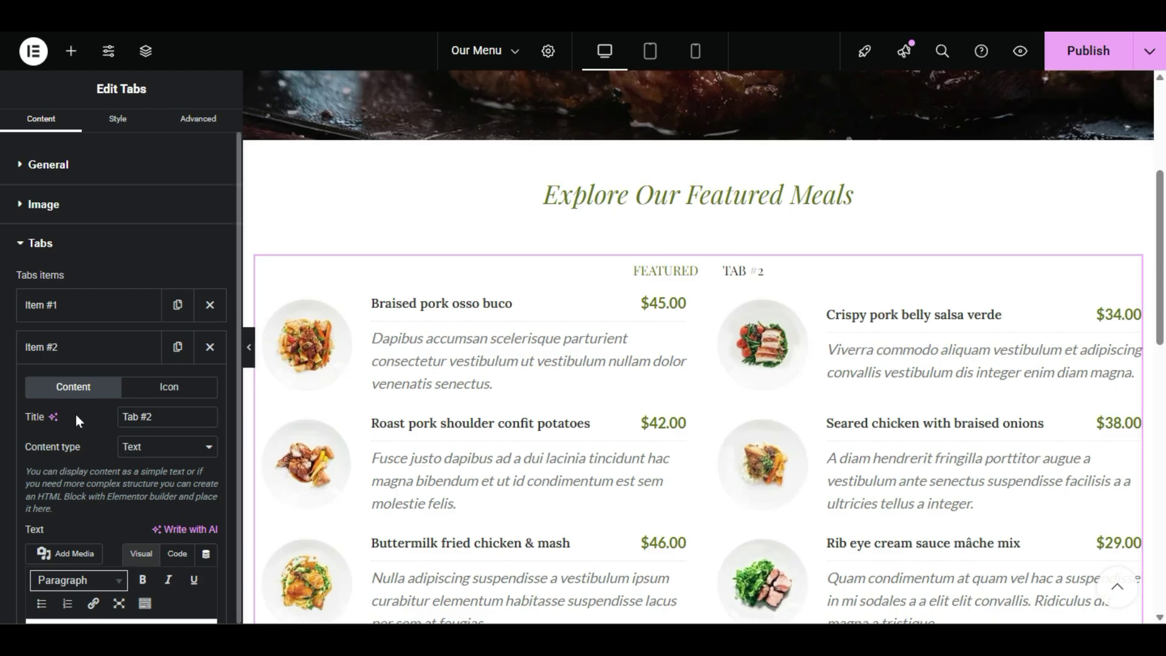
click(210, 347)
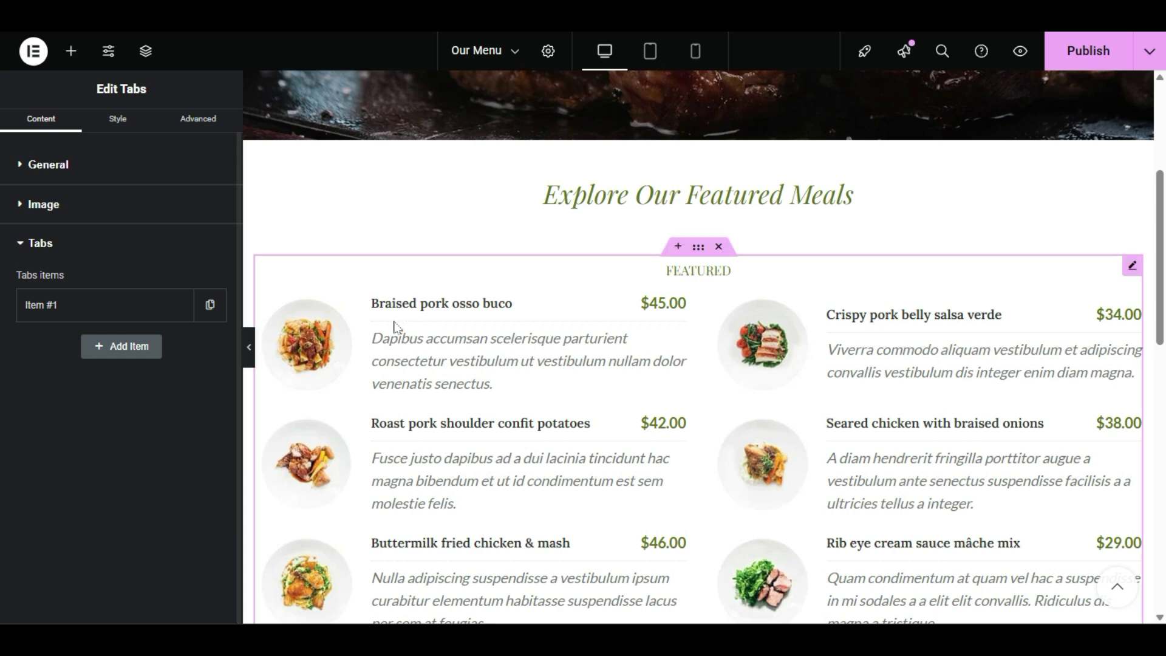
- Look over the featured dishes in the Tabs widget and publish the Our Menu page
scroll(406, 480, down, 1)
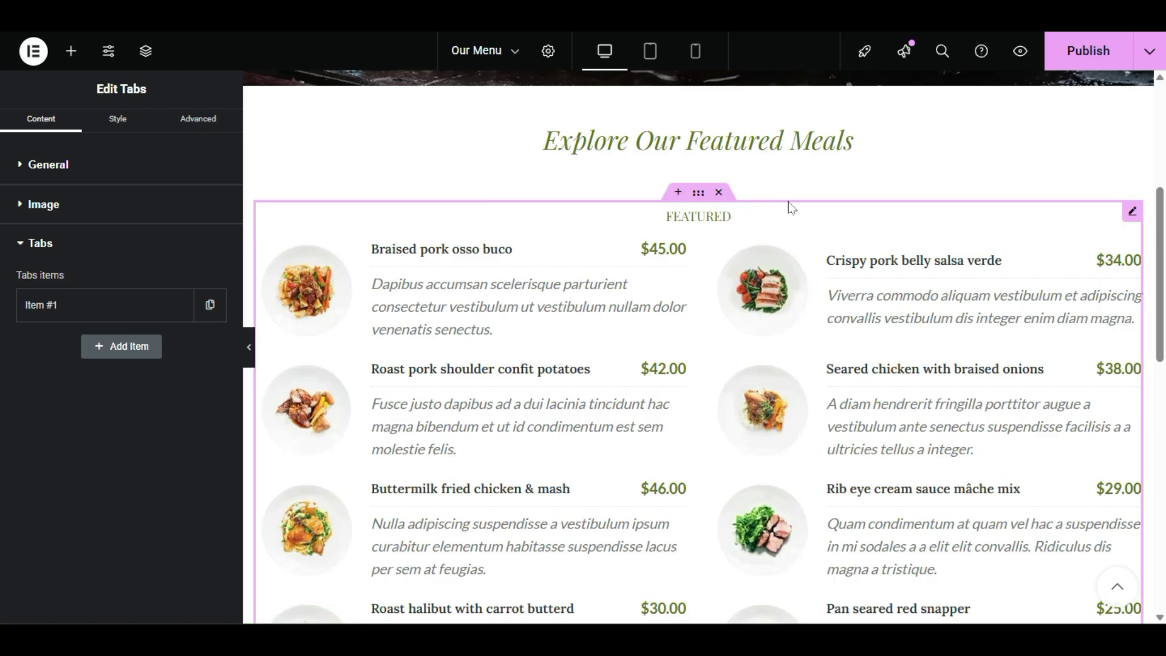
scroll(565, 318, up, 5)
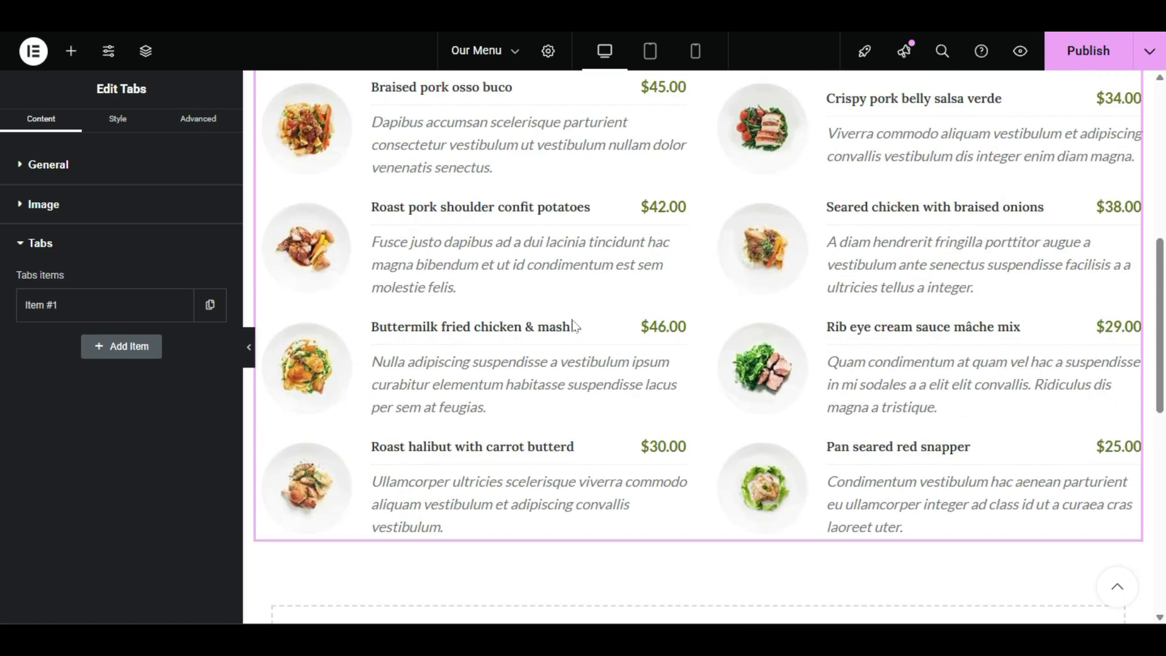
scroll(700, 457, down, 2)
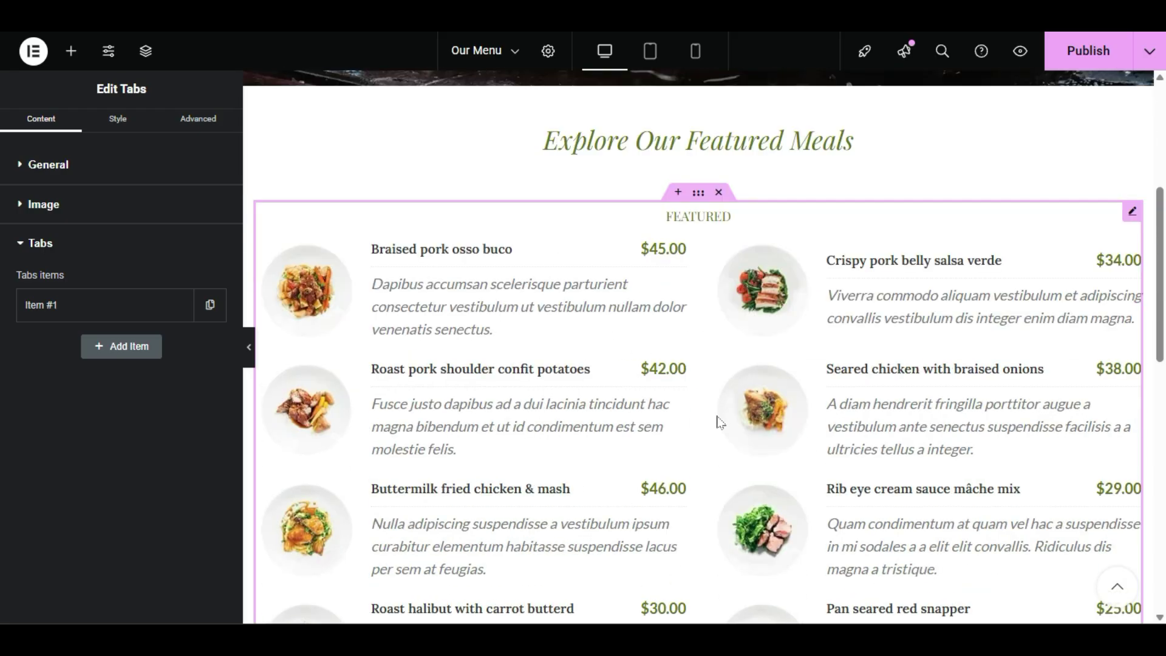
click(1086, 49)
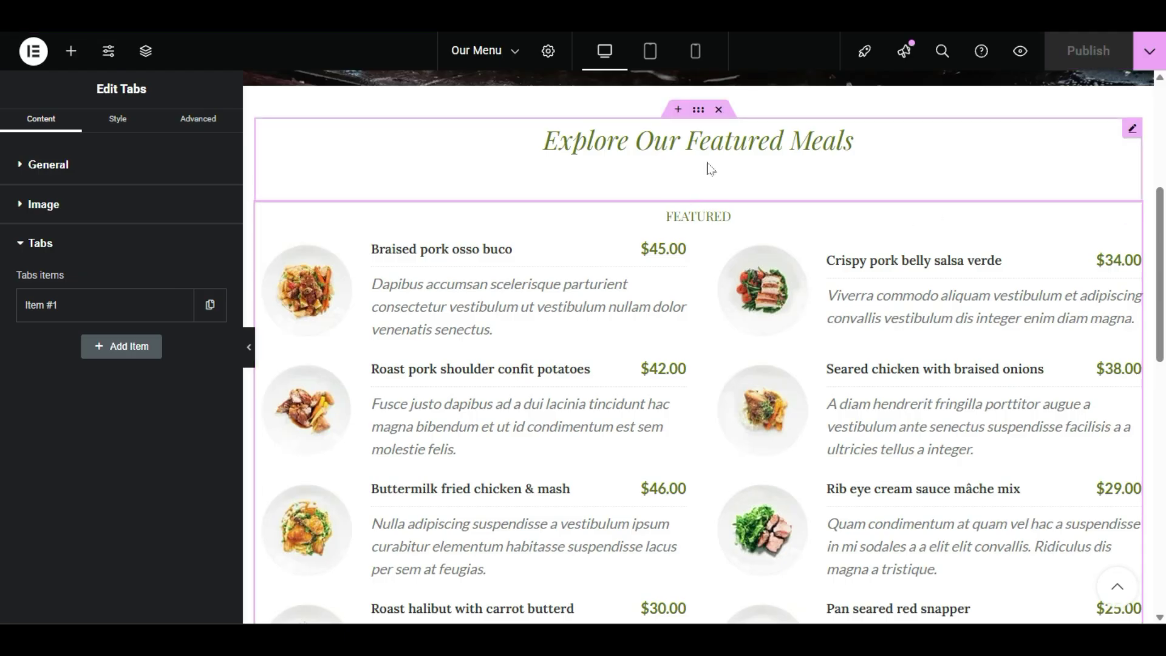
- Open the preview of the Our Menu page and review it from the title banner through the featured dishes to the footer
click(281, 208)
click(182, 133)
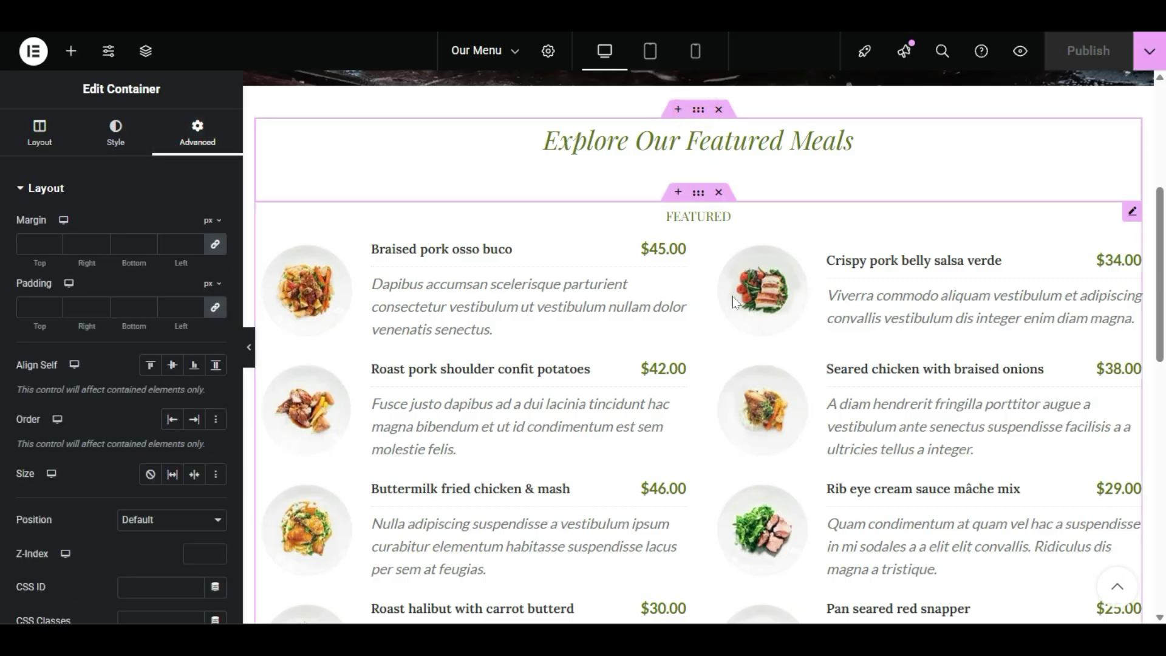
click(1021, 51)
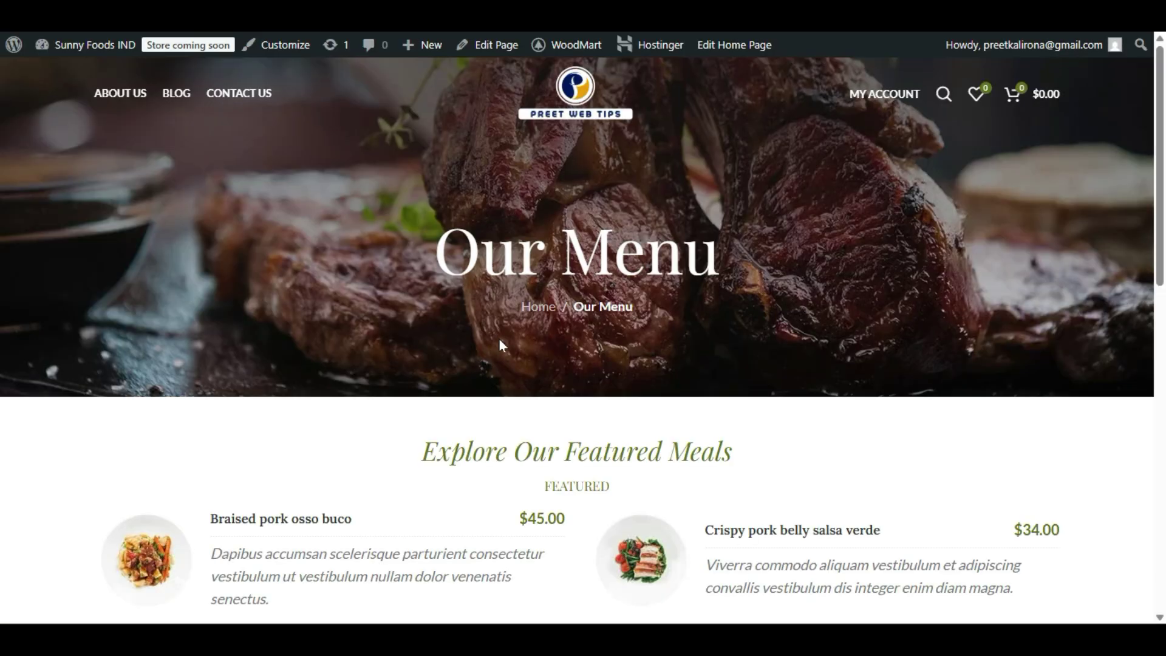
scroll(581, 336, down, 5)
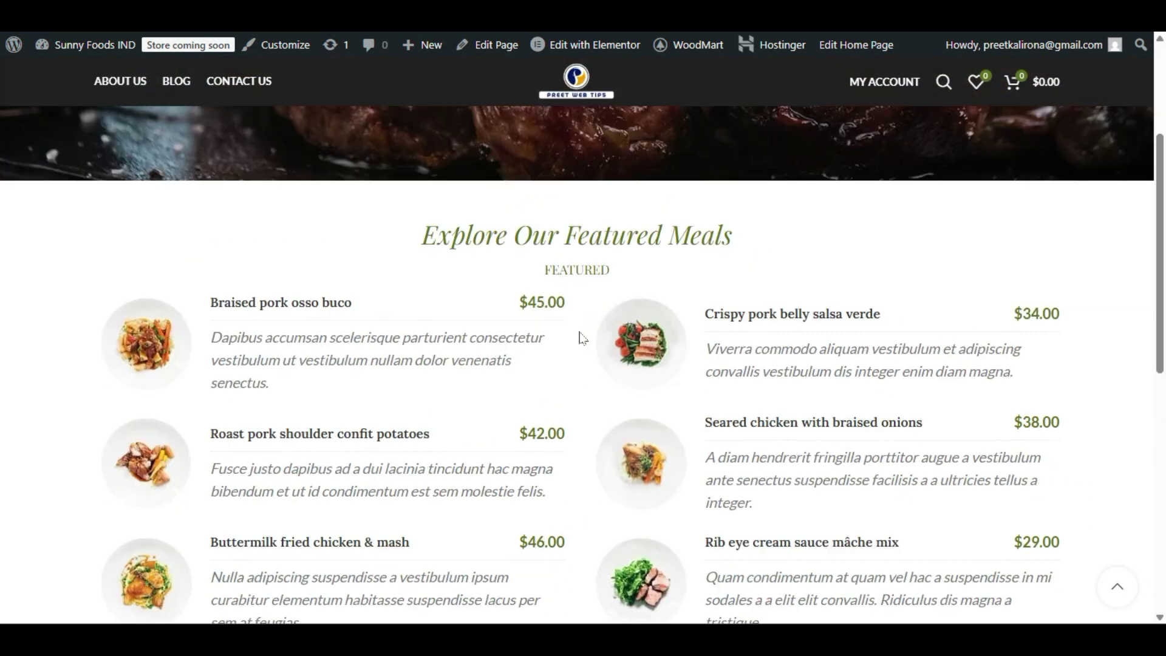
scroll(576, 334, down, 5)
scroll(546, 352, up, 4)
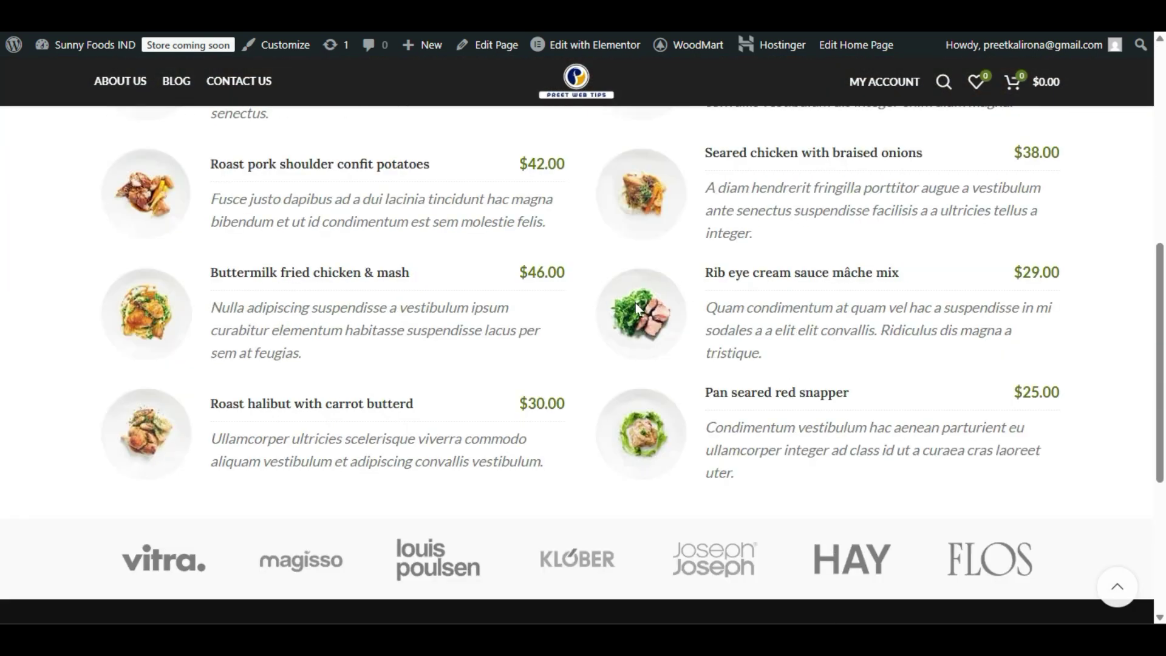
scroll(439, 429, down, 1)
scroll(439, 429, down, 1)
scroll(702, 365, up, 5)
scroll(703, 364, down, 7)
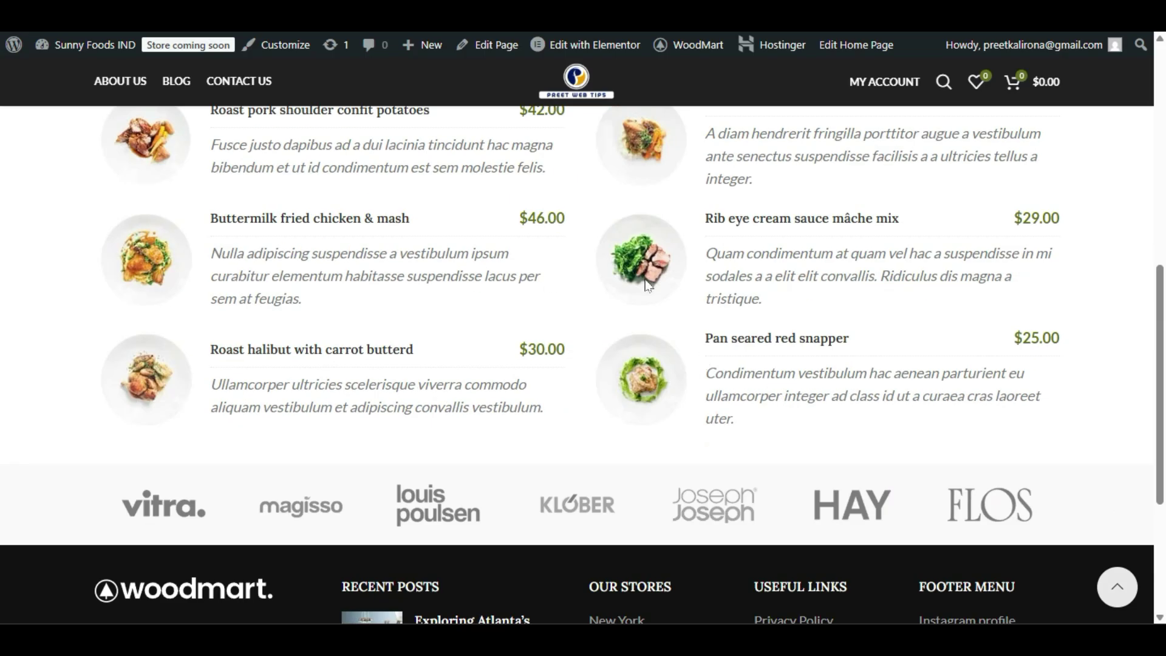
scroll(643, 286, down, 3)
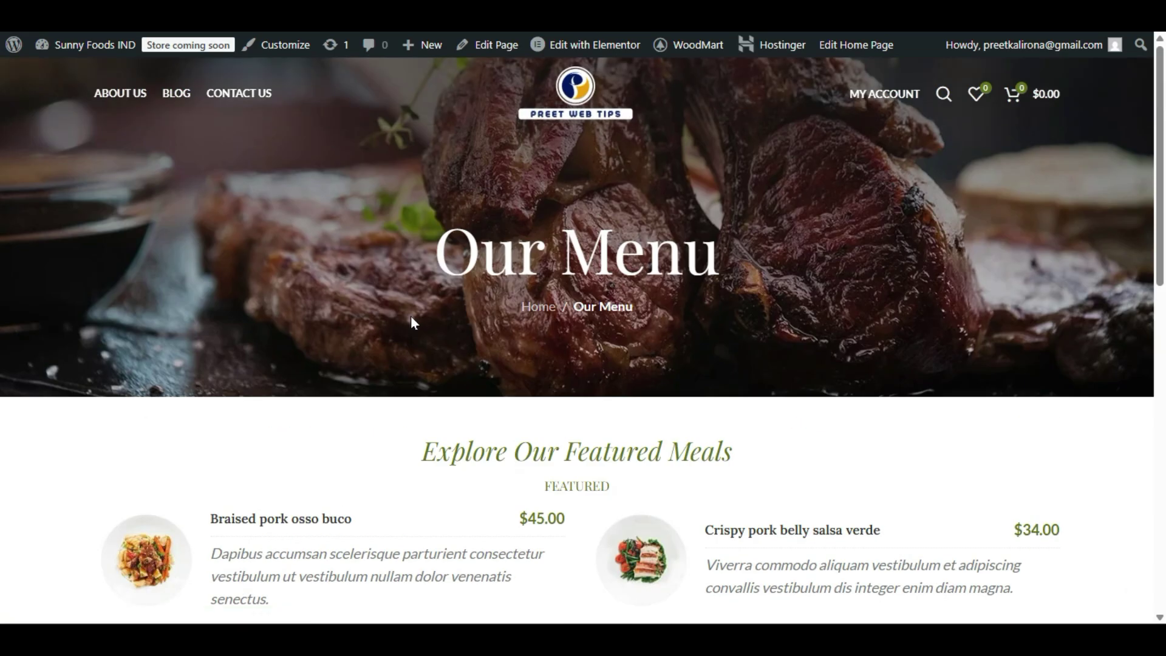
scroll(411, 315, down, 2)
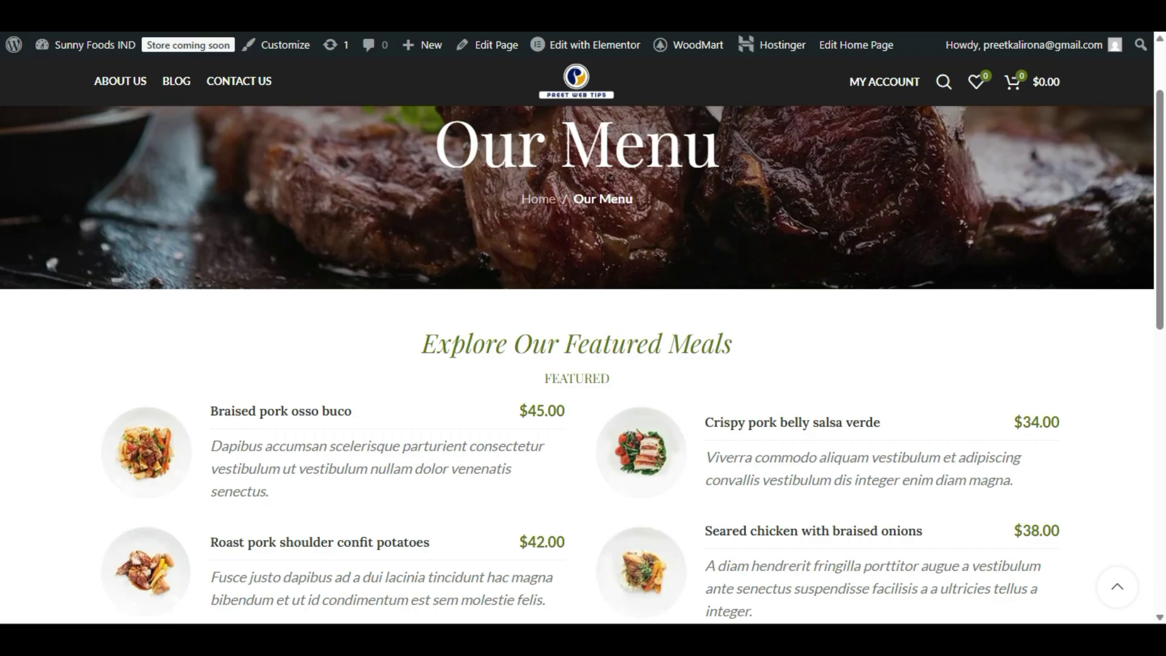
scroll(582, 340, down, 5)
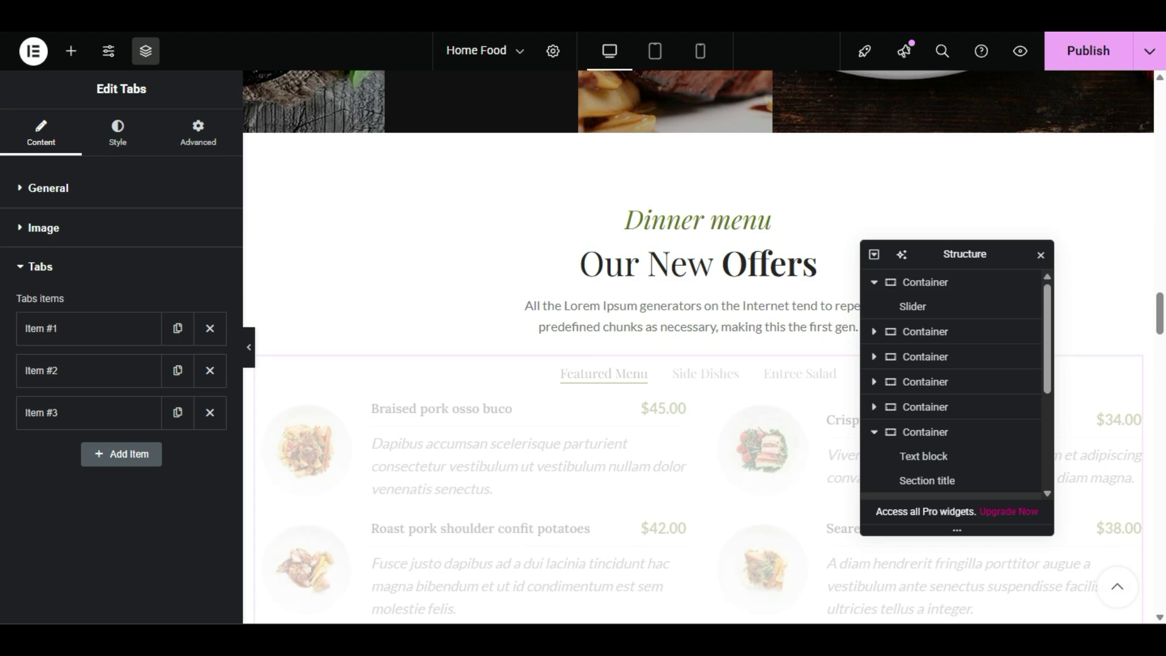
- Find the "SEE OUR MENU" button in the Home Food page's slider and switch to the Food slide 1 editor
scroll(421, 316, up, 15)
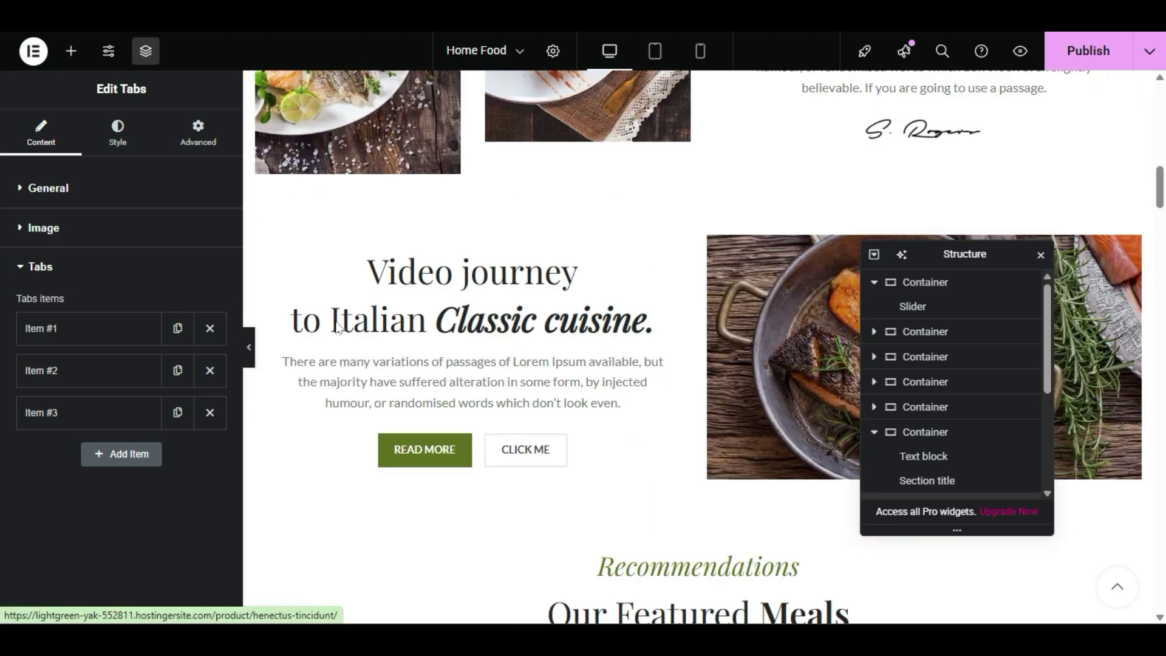
scroll(322, 326, up, 8)
scroll(322, 325, down, 4)
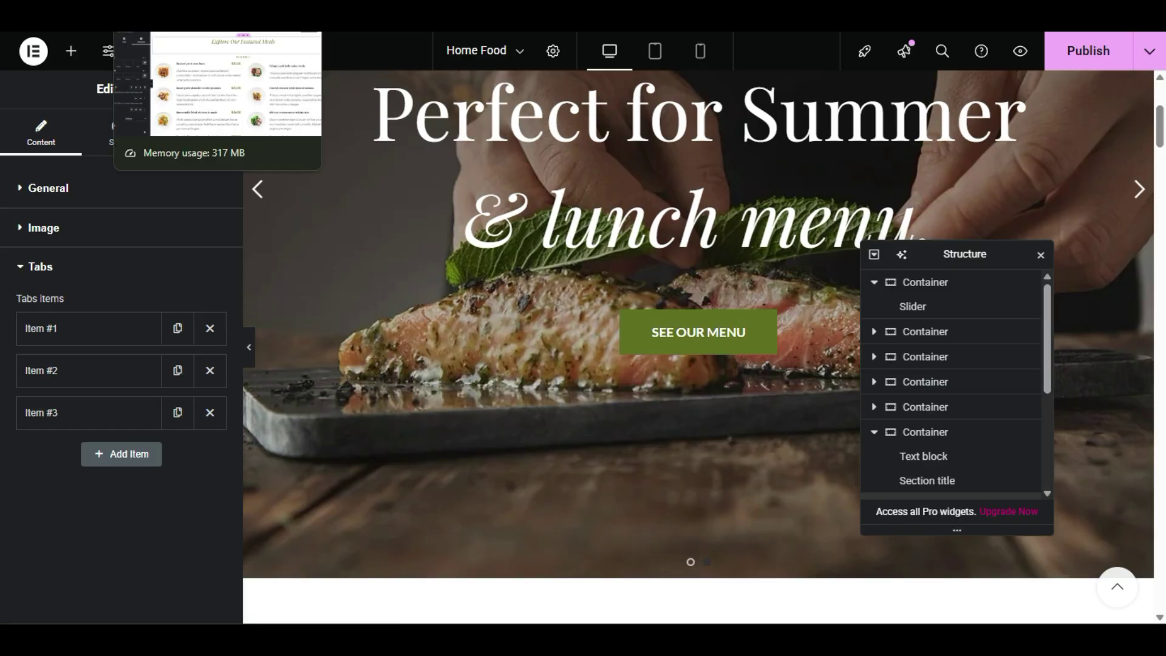
click(136, 18)
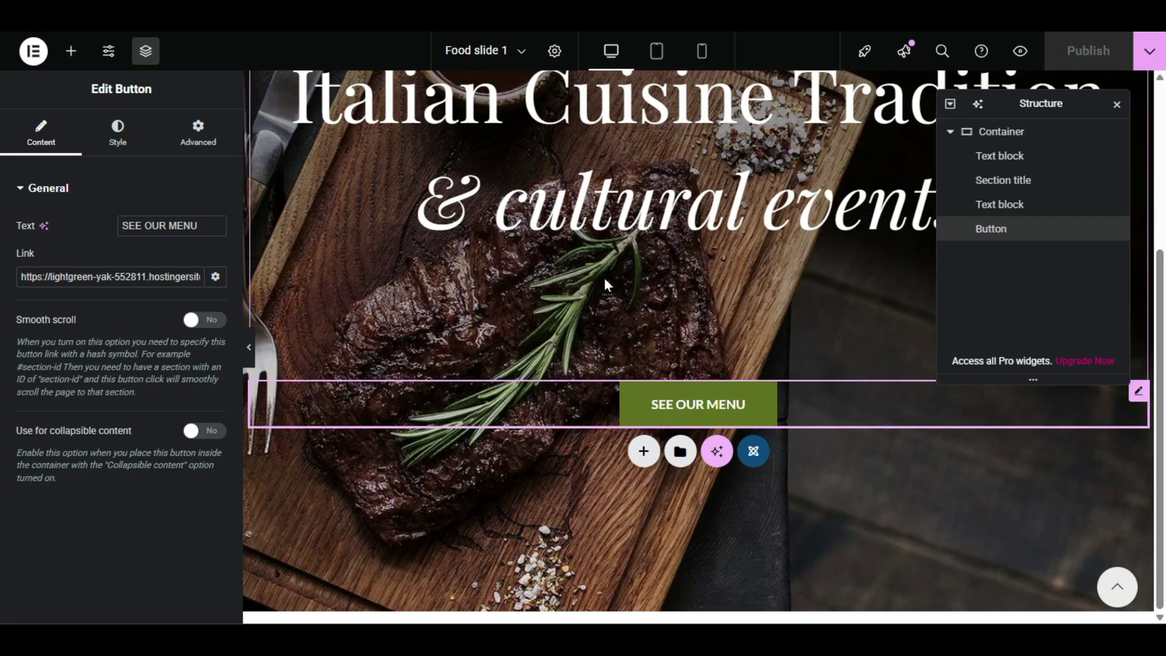
- Link the SEE OUR MENU button on Food slide 1 to the Our Menu page and publish the slide
key(ctrl+Tab)
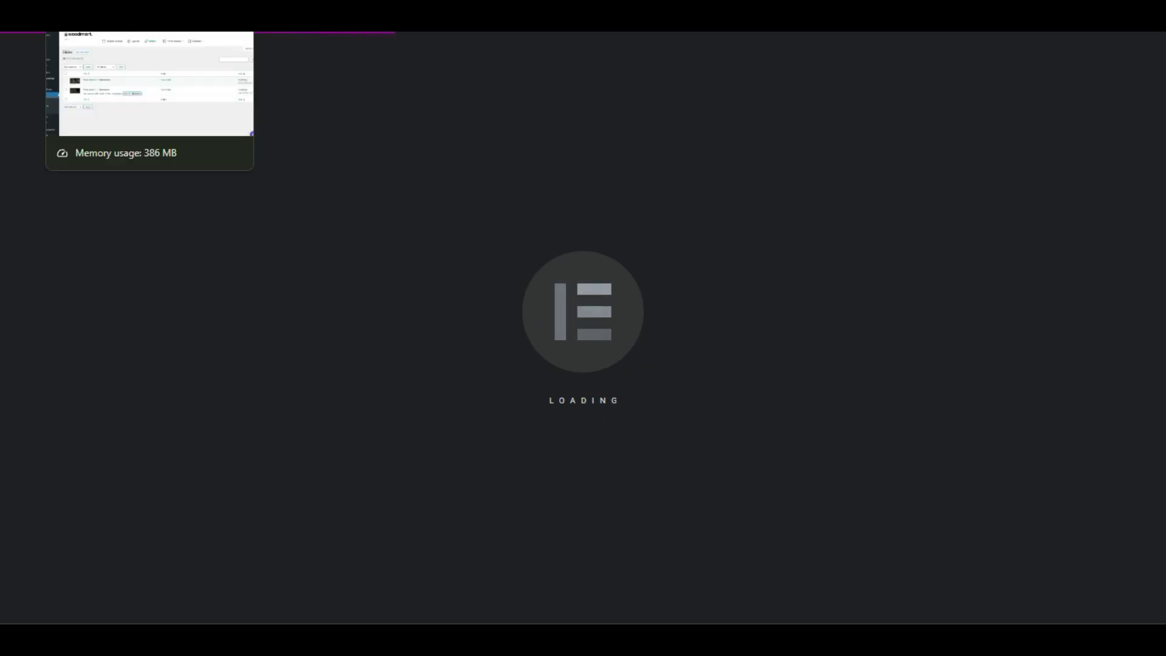
click(109, 12)
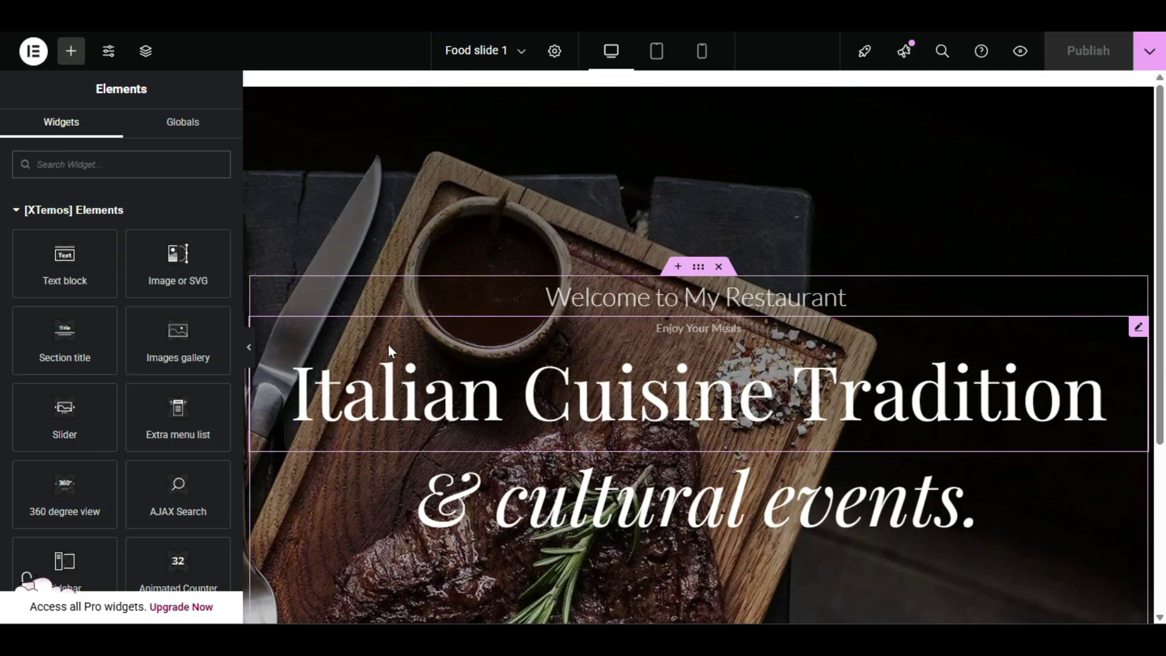
scroll(389, 345, down, 4)
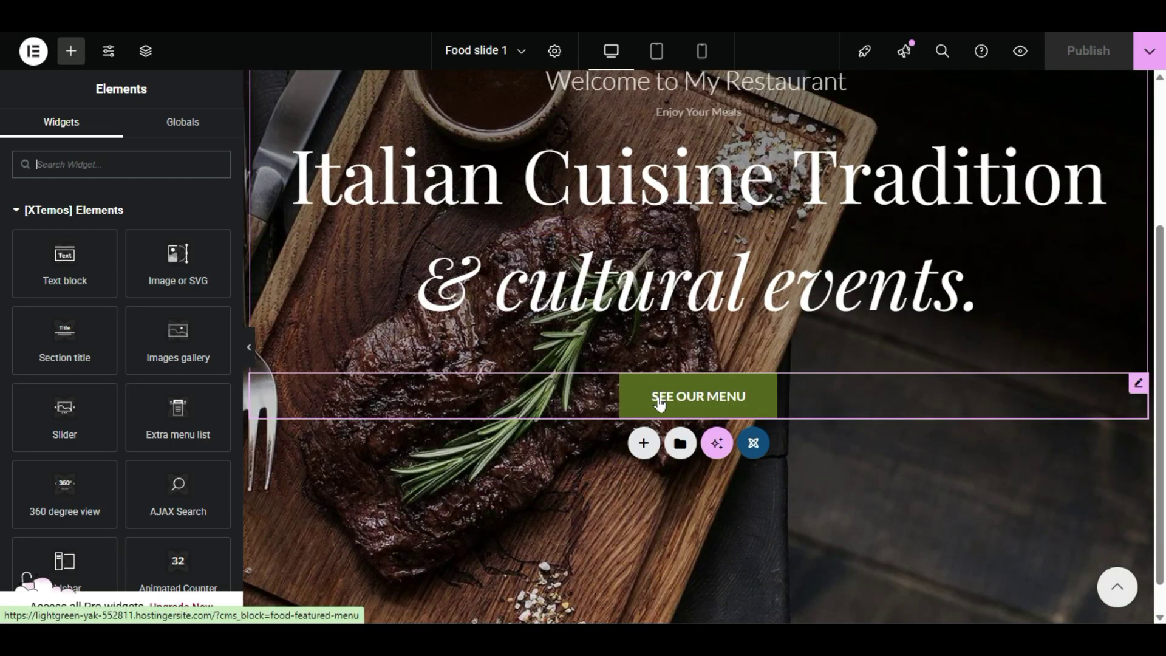
click(805, 409)
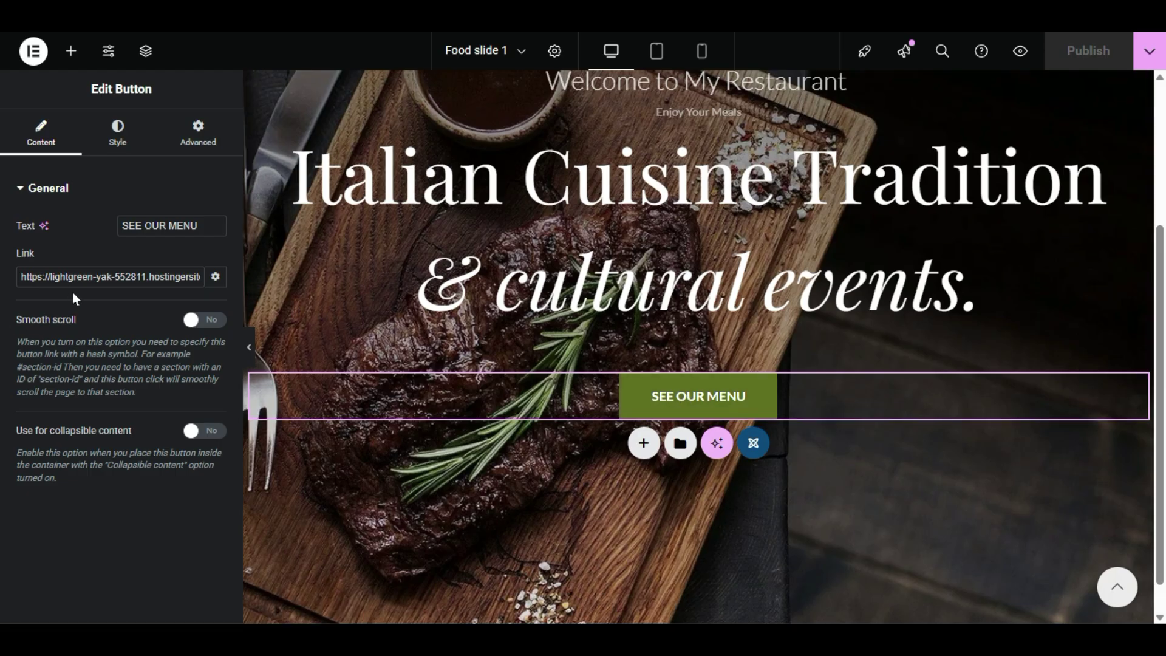
triple_click(91, 277)
key(BackSpace)
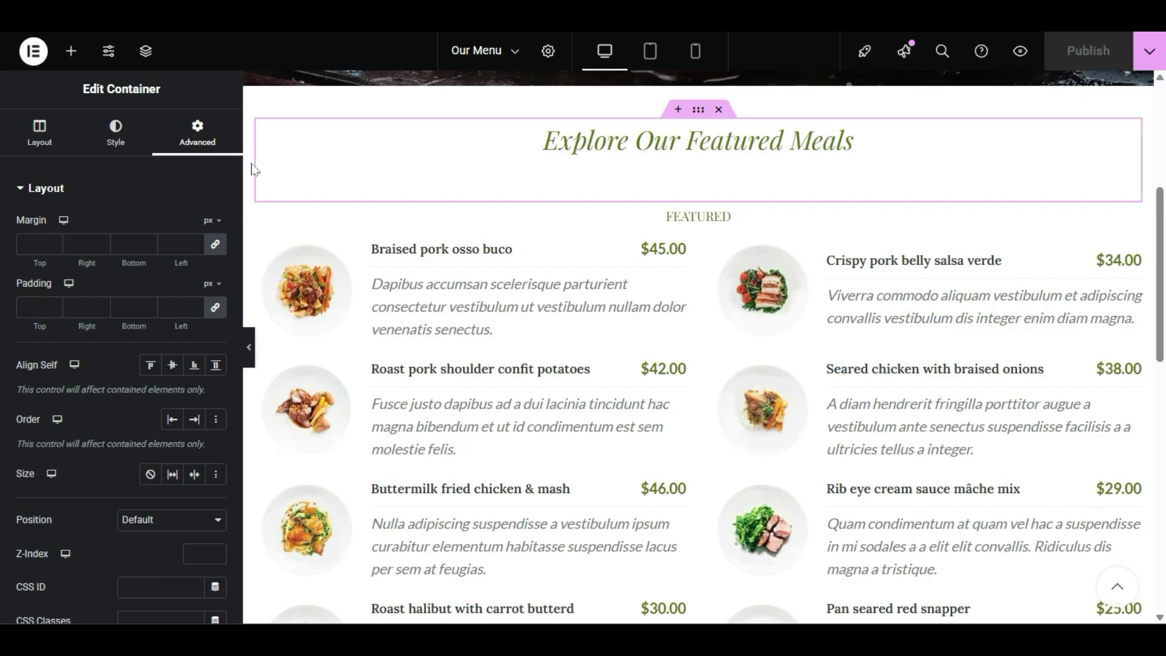
scroll(375, 314, up, 5)
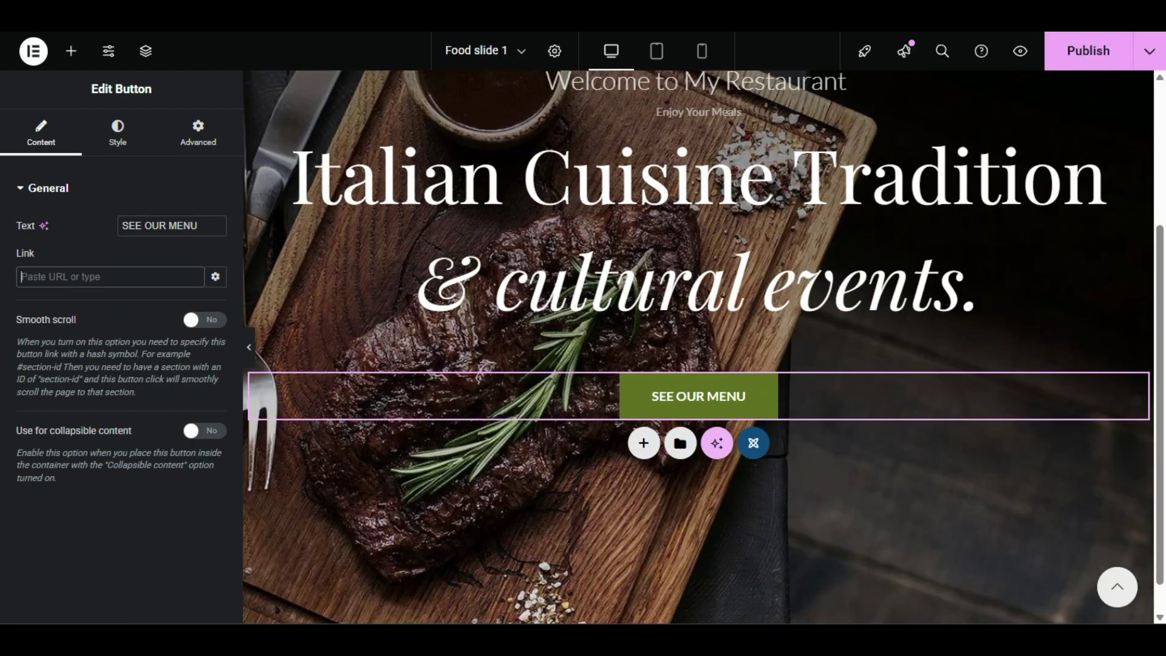
text(our)
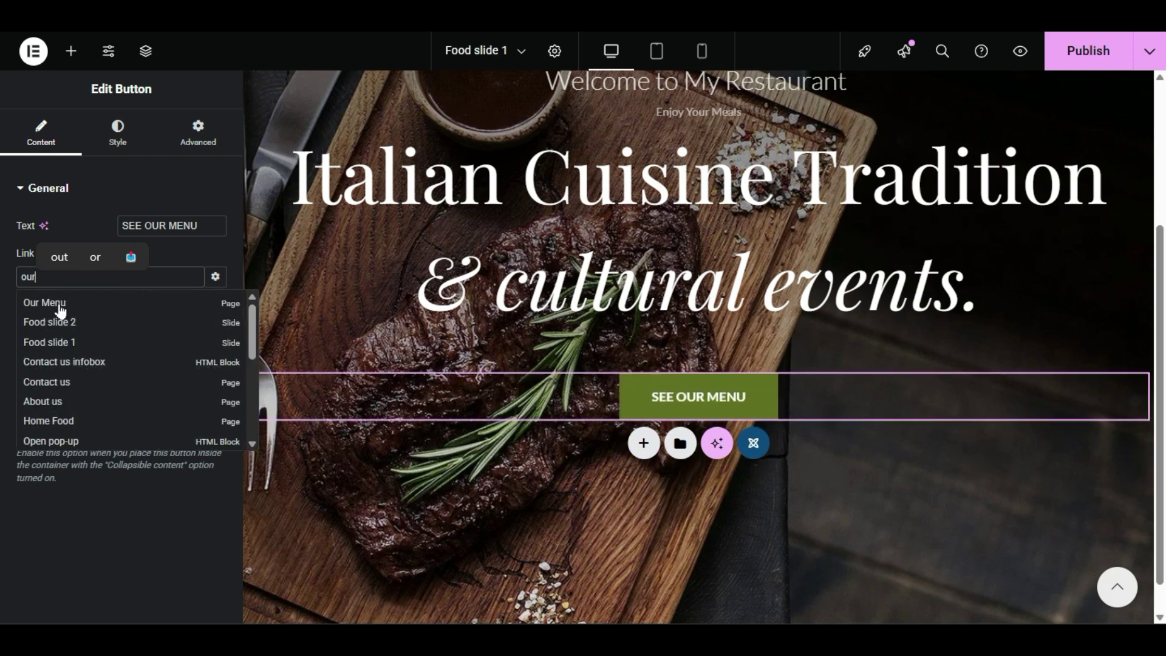
click(59, 303)
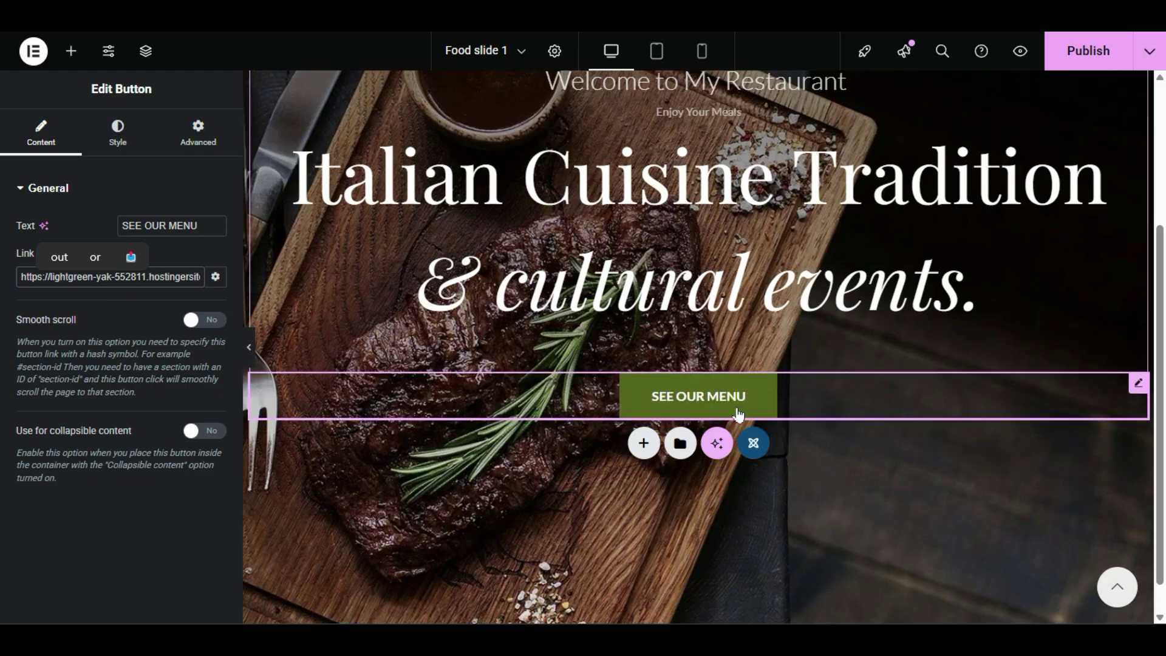
click(1061, 58)
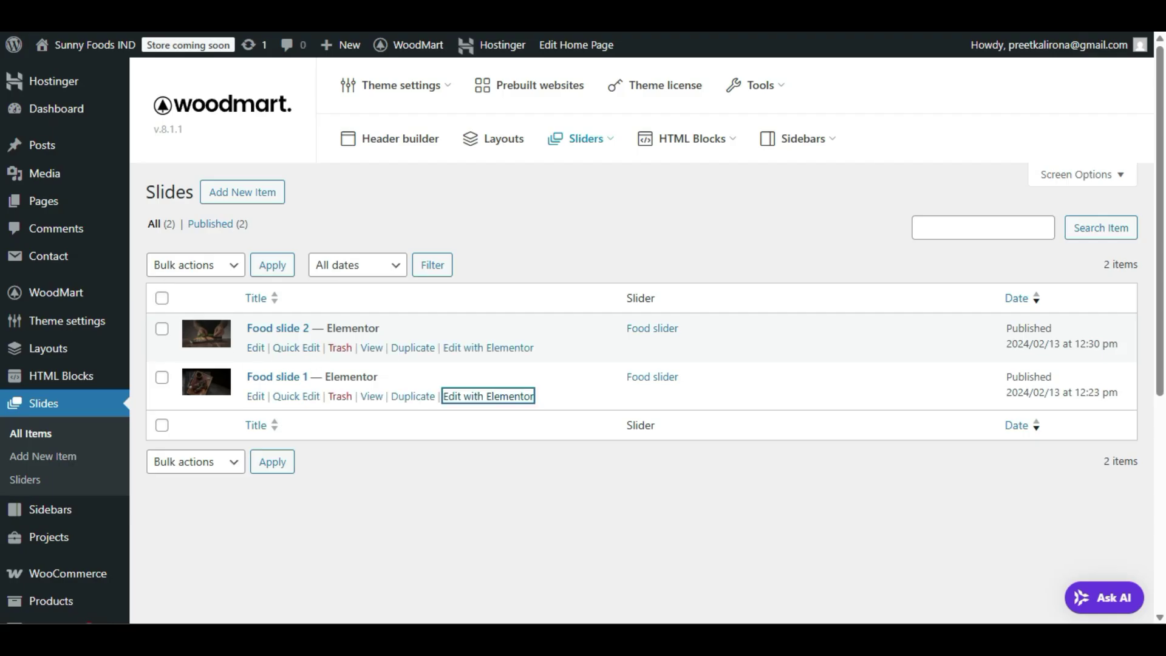
- Open Food slide 2 from the Slides list in Elementor in a new tab and look at its SEE OUR MENU button
right_click(503, 352)
click(531, 369)
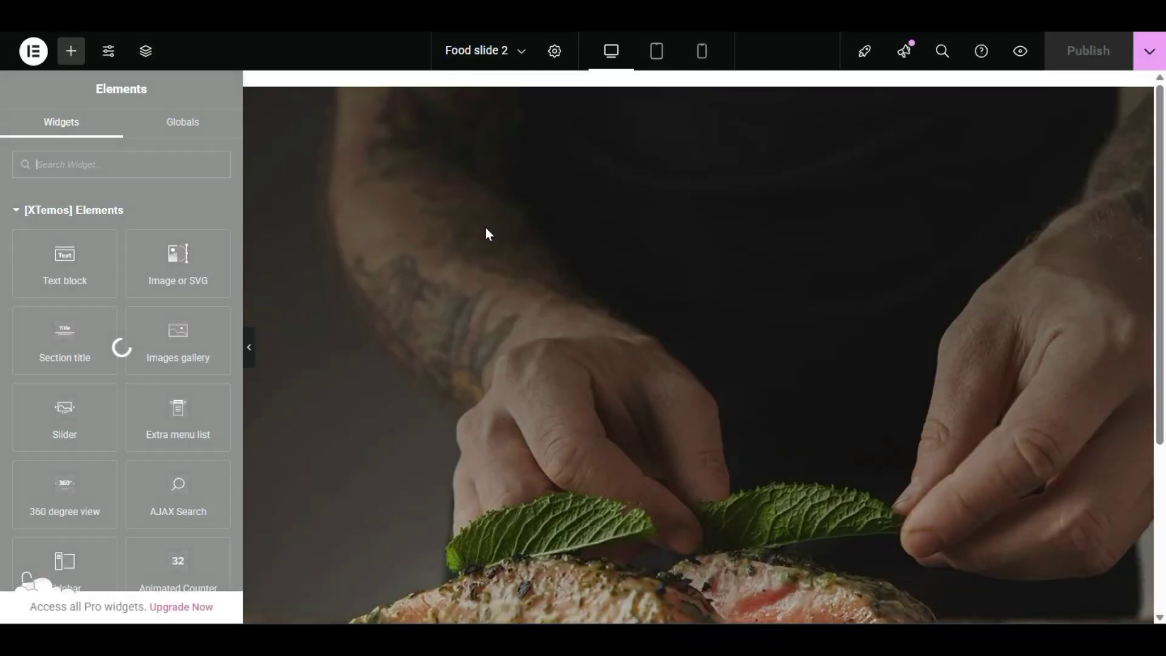
scroll(763, 221, down, 3)
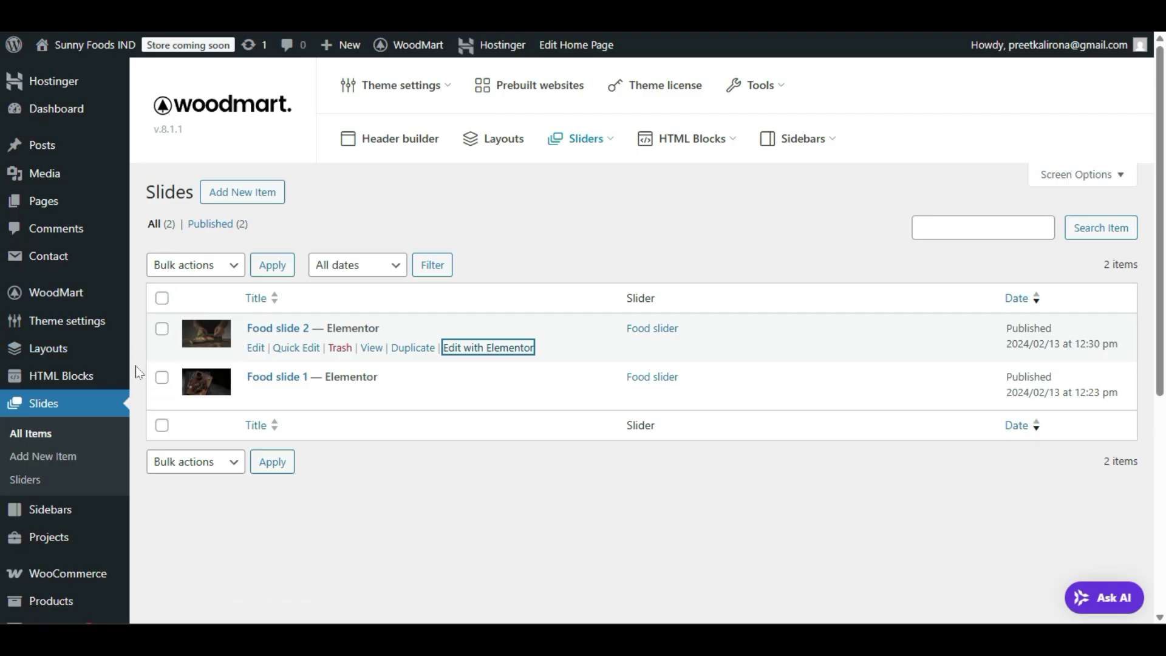
- Go to the list of all HTML Blocks and open the Food featured menu block in Elementor in a new tab
mouse_move(94, 390)
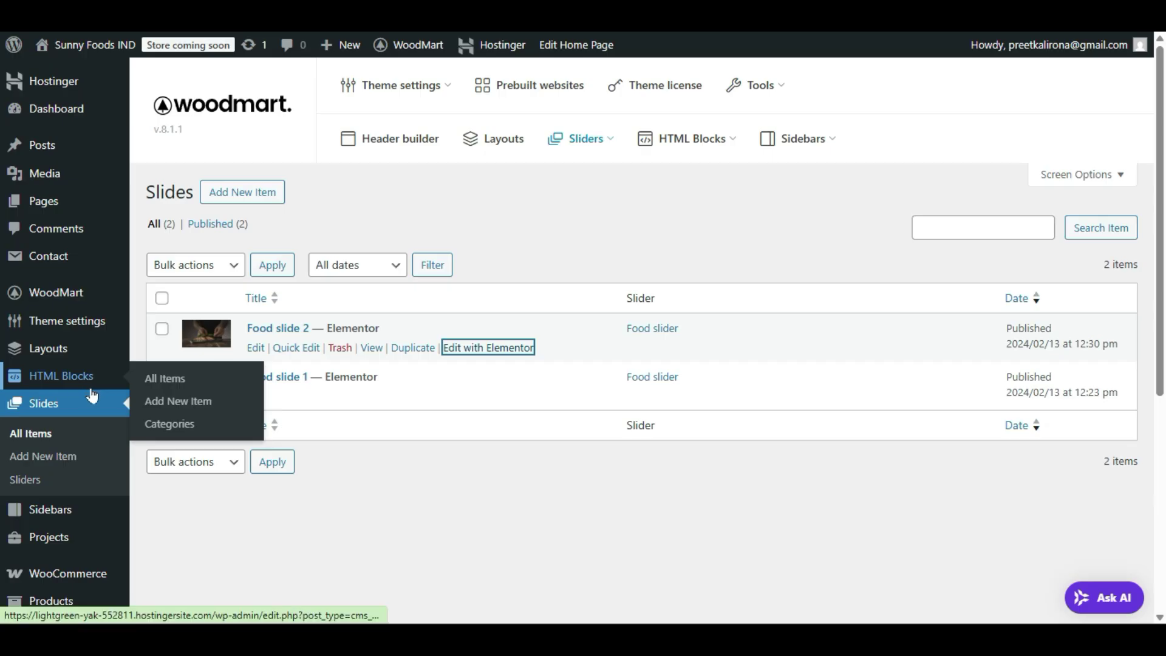
click(170, 379)
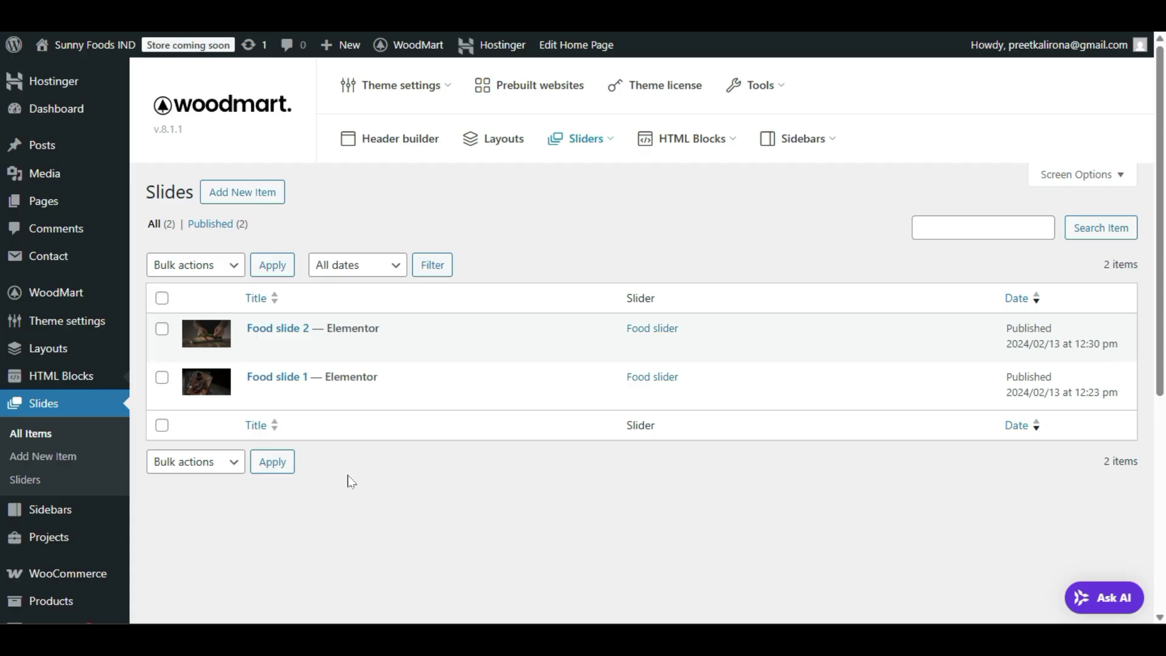
key(ctrl+Tab)
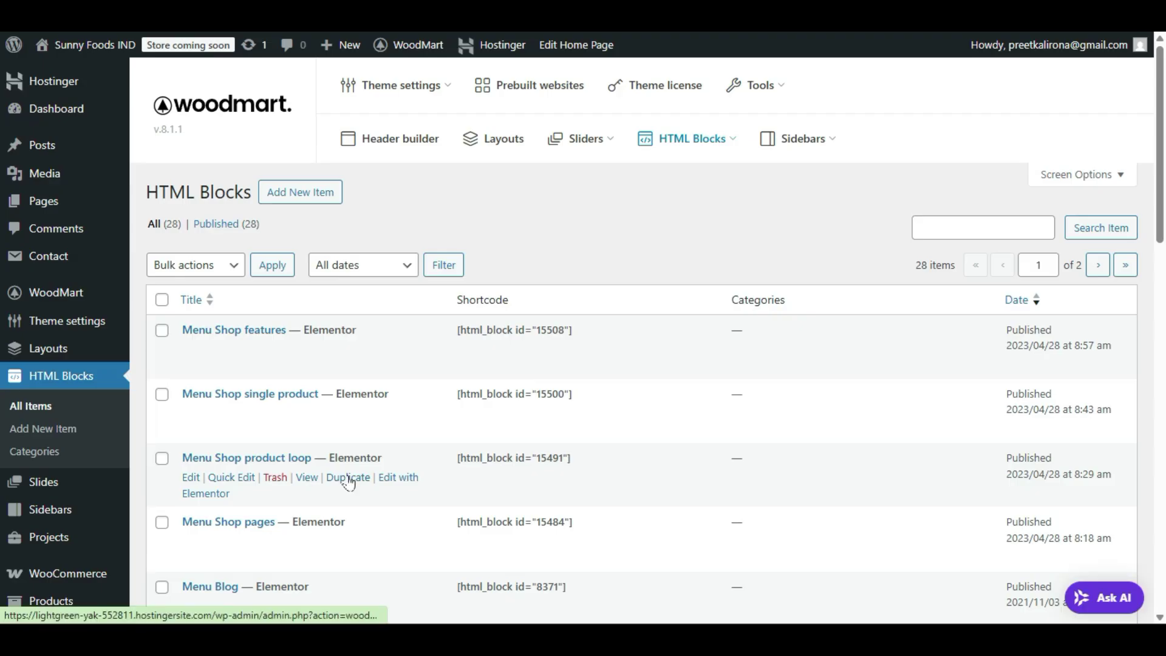
scroll(355, 504, down, 7)
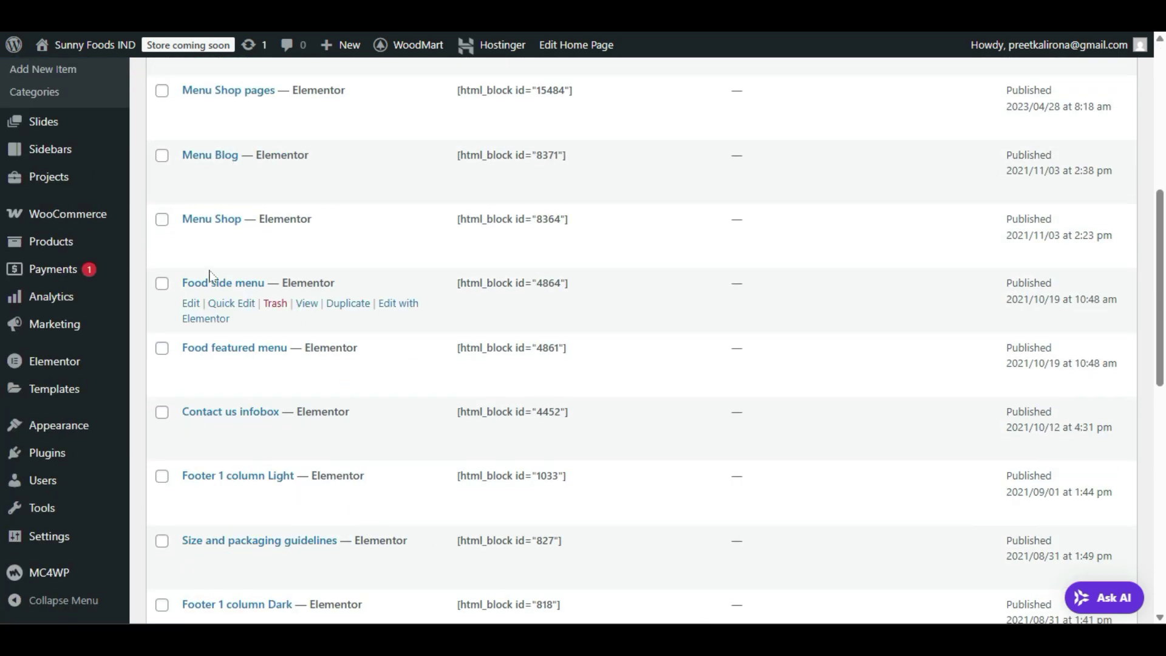
scroll(213, 285, down, 1)
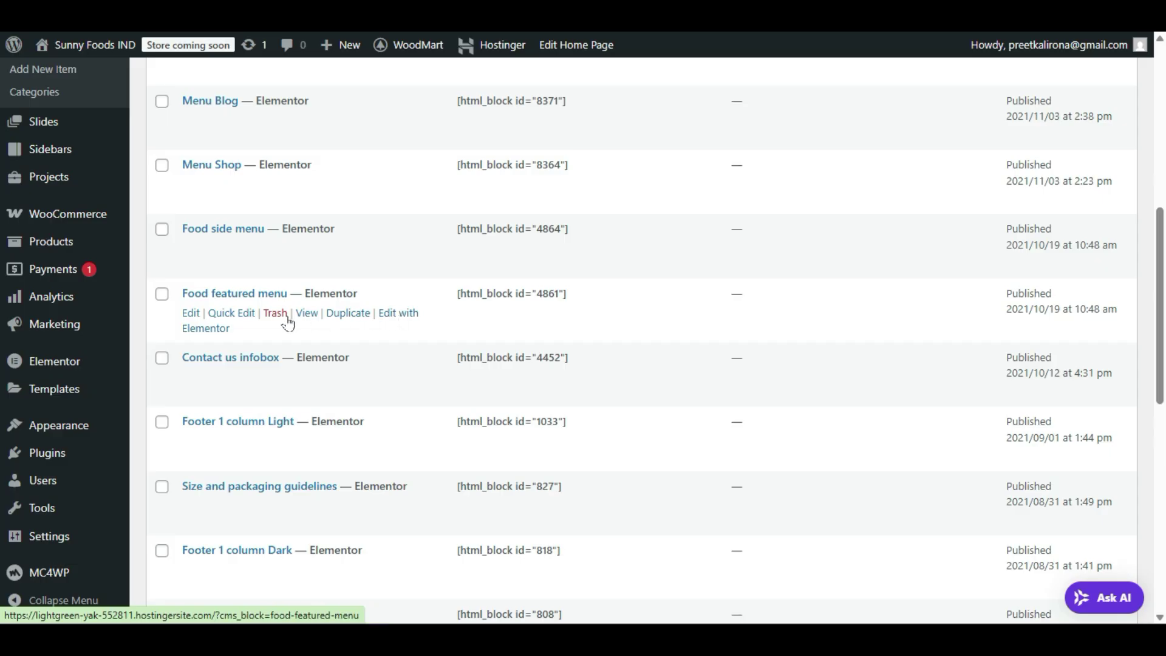
right_click(400, 310)
click(425, 324)
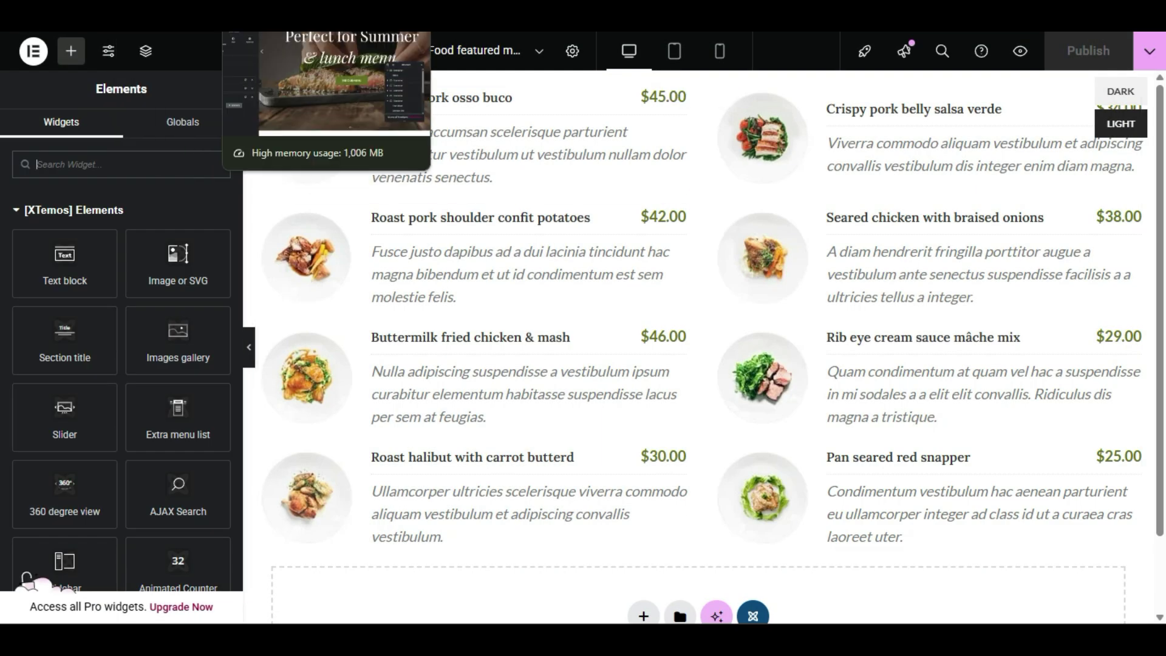
- Check which HTML Block the Side Dishes tab uses in the Home Food page's Tabs widget and locate it in the HTML Blocks list
click(274, 6)
scroll(576, 347, down, 17)
scroll(577, 381, down, 15)
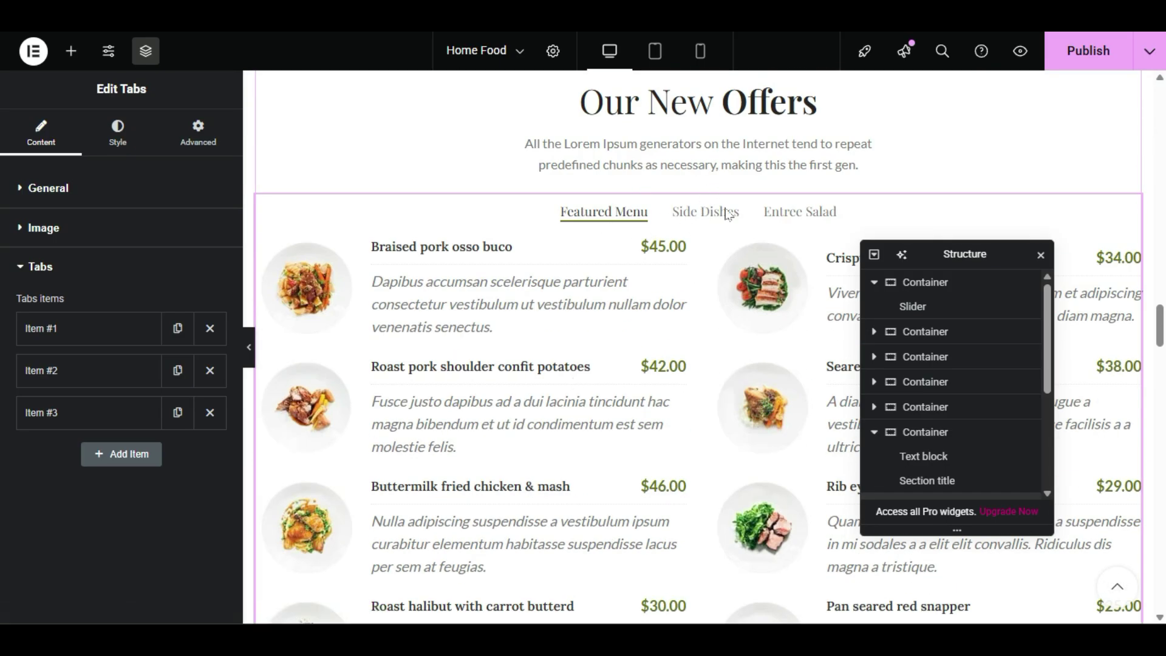
click(703, 213)
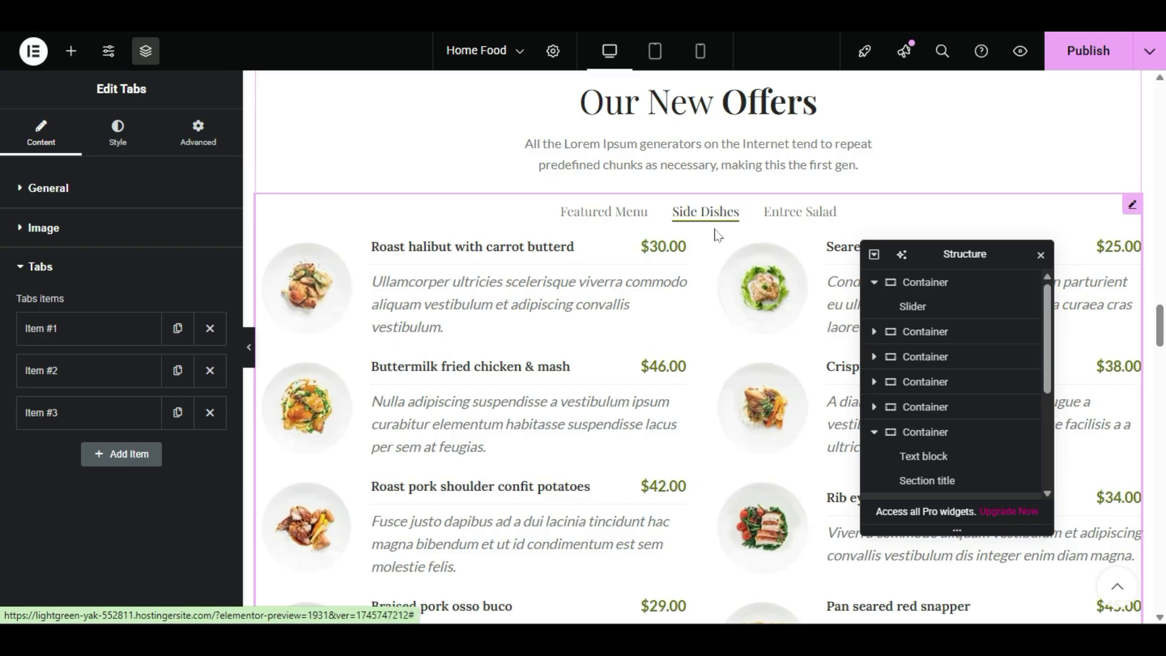
click(74, 371)
scroll(64, 372, down, 1)
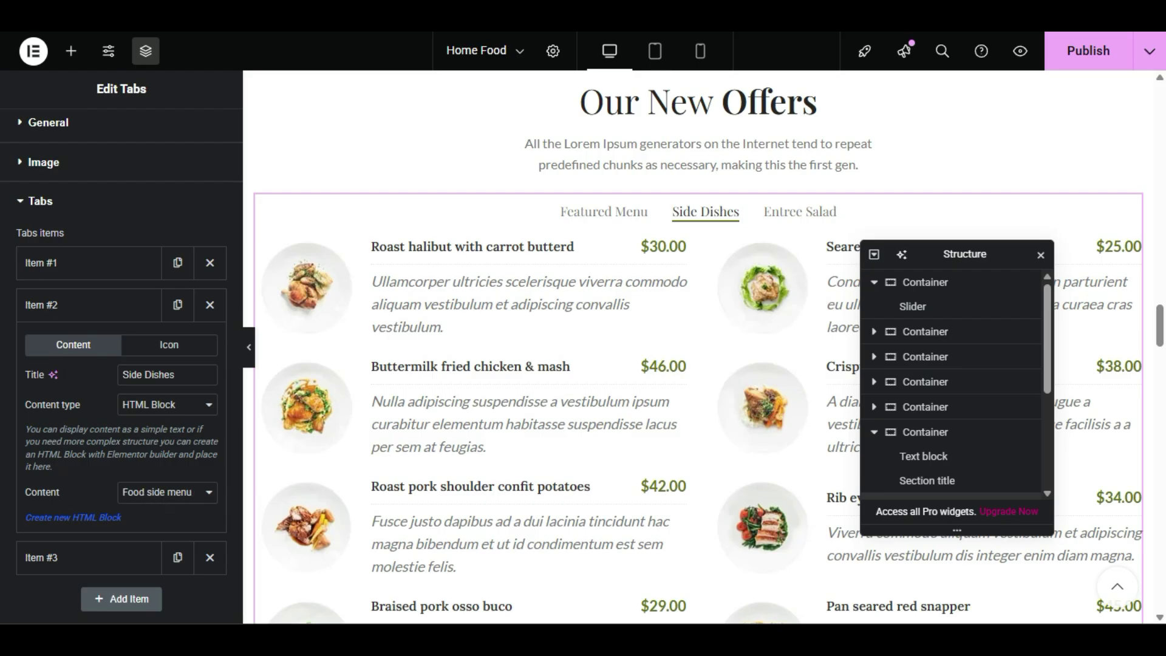
key(ctrl+Tab)
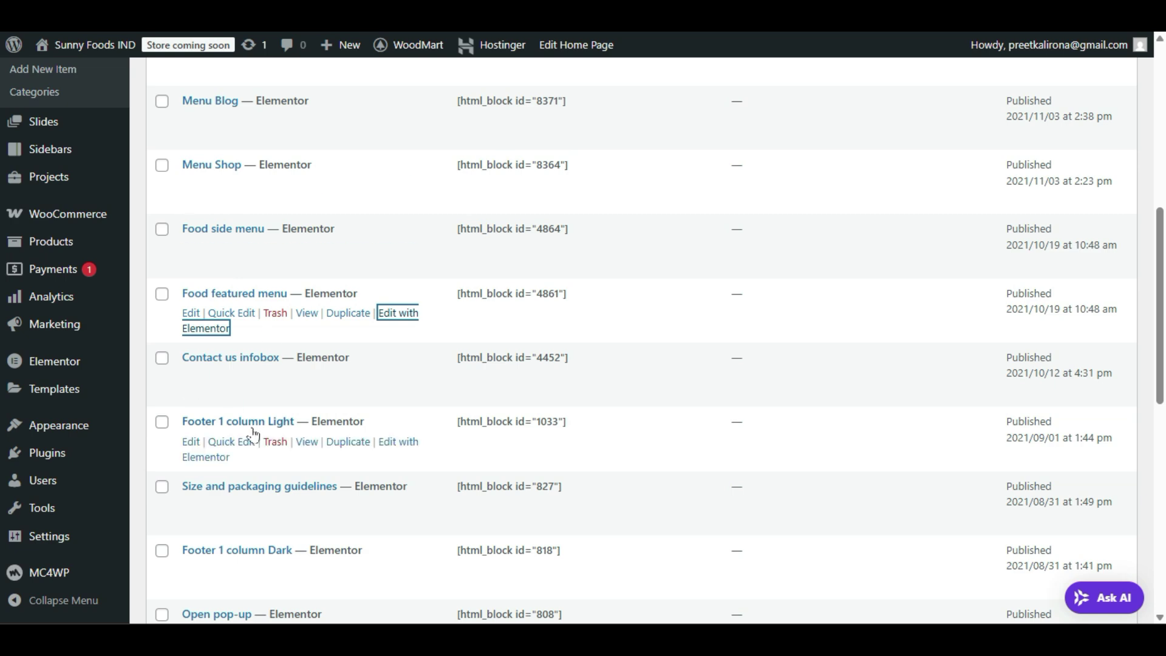
scroll(256, 435, up, 2)
mouse_move(242, 339)
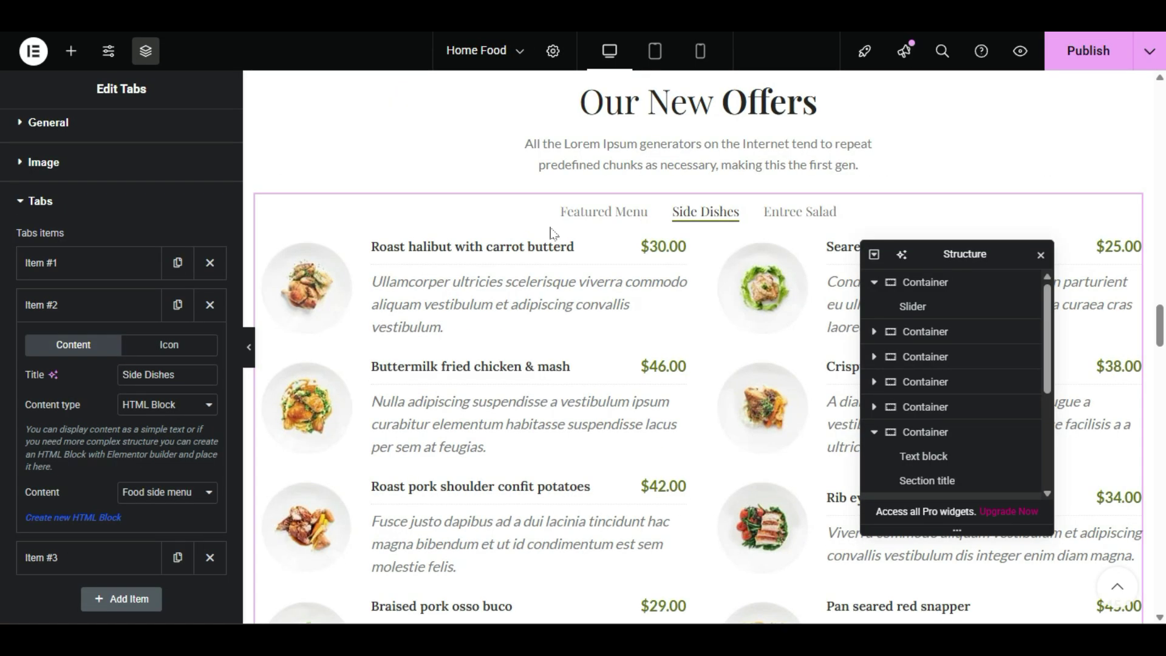
- Show the Entree Salad tab on the Home Food page and check the HTML Block assigned to Item #3
click(808, 210)
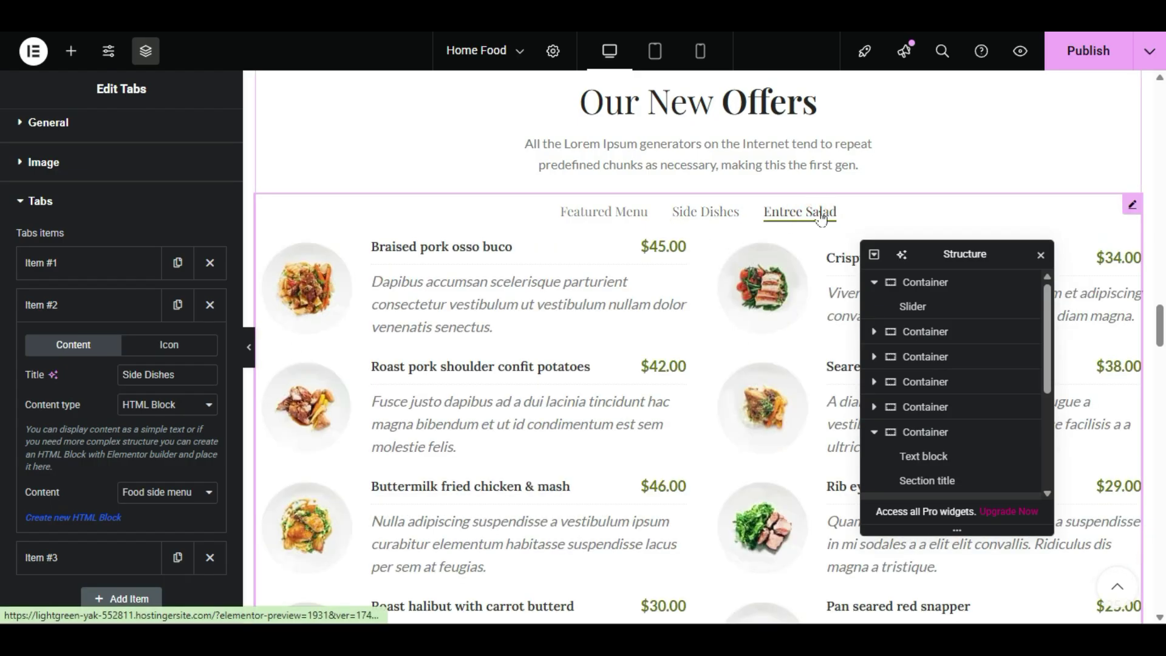
click(139, 297)
click(34, 342)
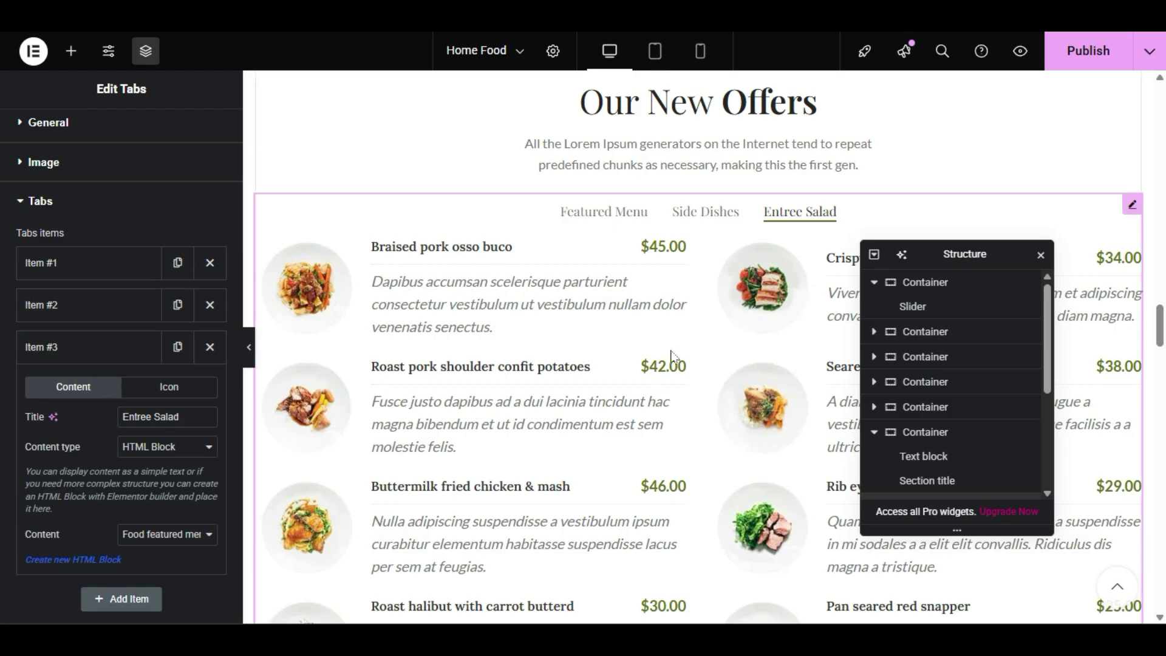
click(145, 540)
click(147, 535)
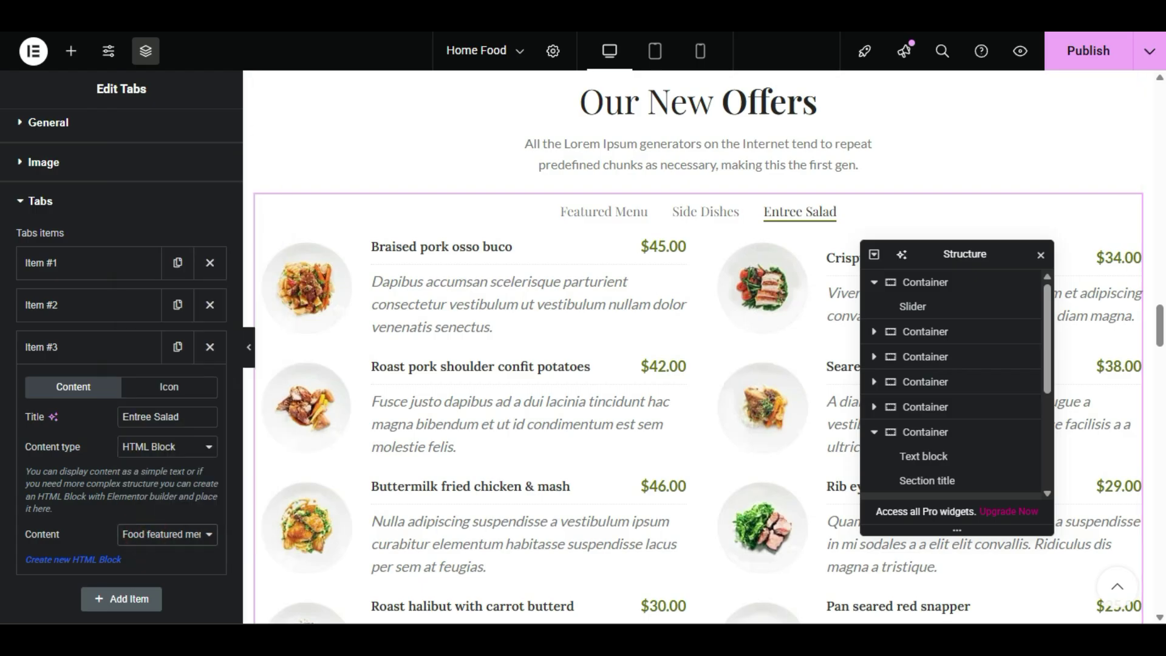
- Look over the HTML Blocks list, from the option for adding a new item down to the food menu blocks
click(97, 13)
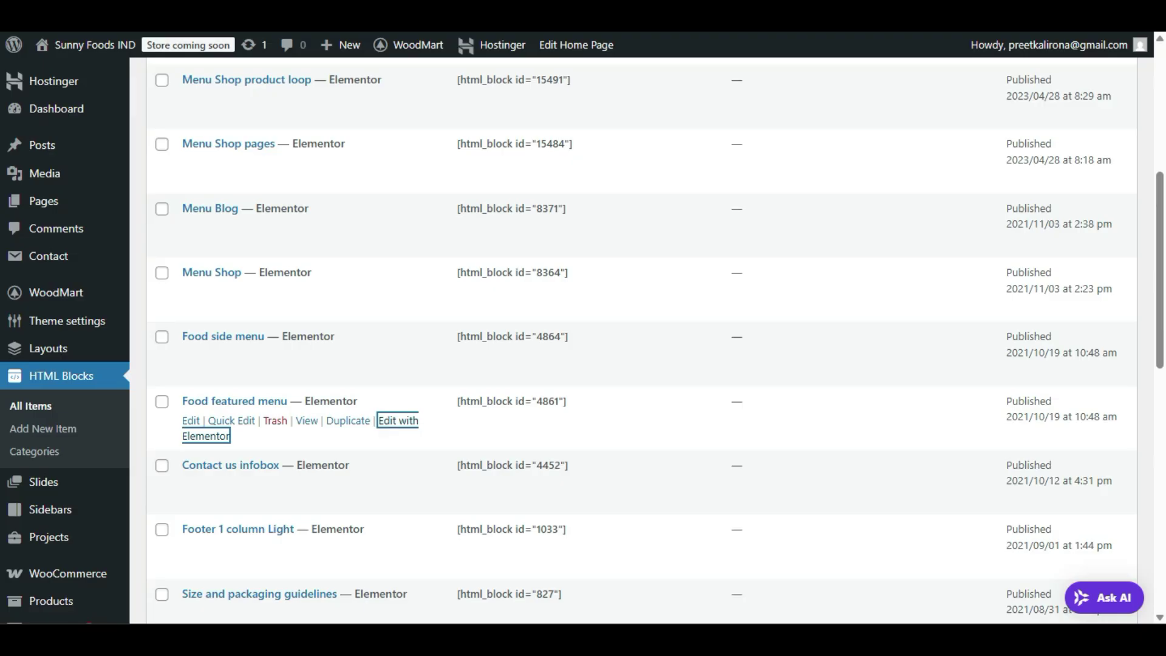
mouse_move(389, 487)
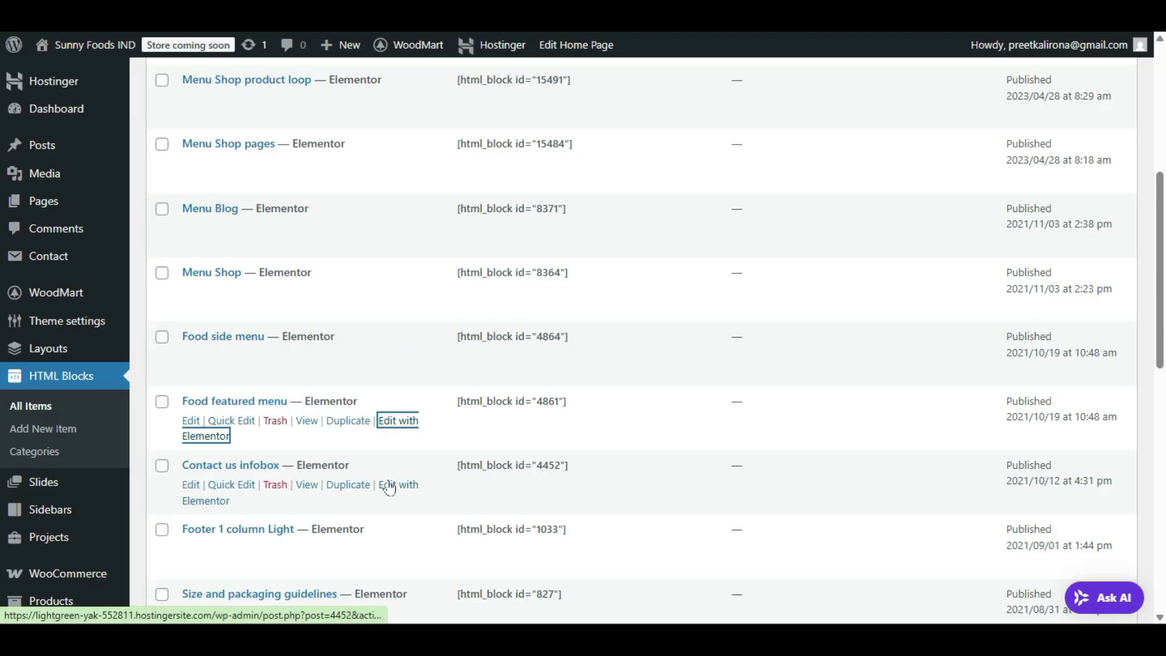
scroll(388, 487, up, 6)
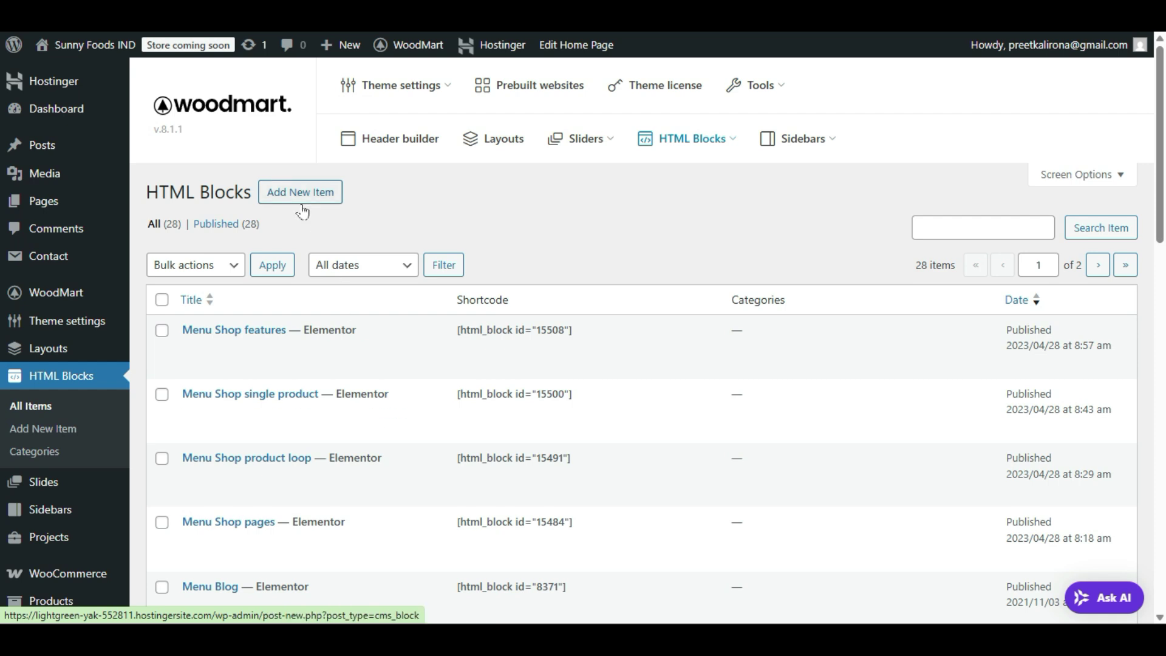
scroll(303, 211, down, 6)
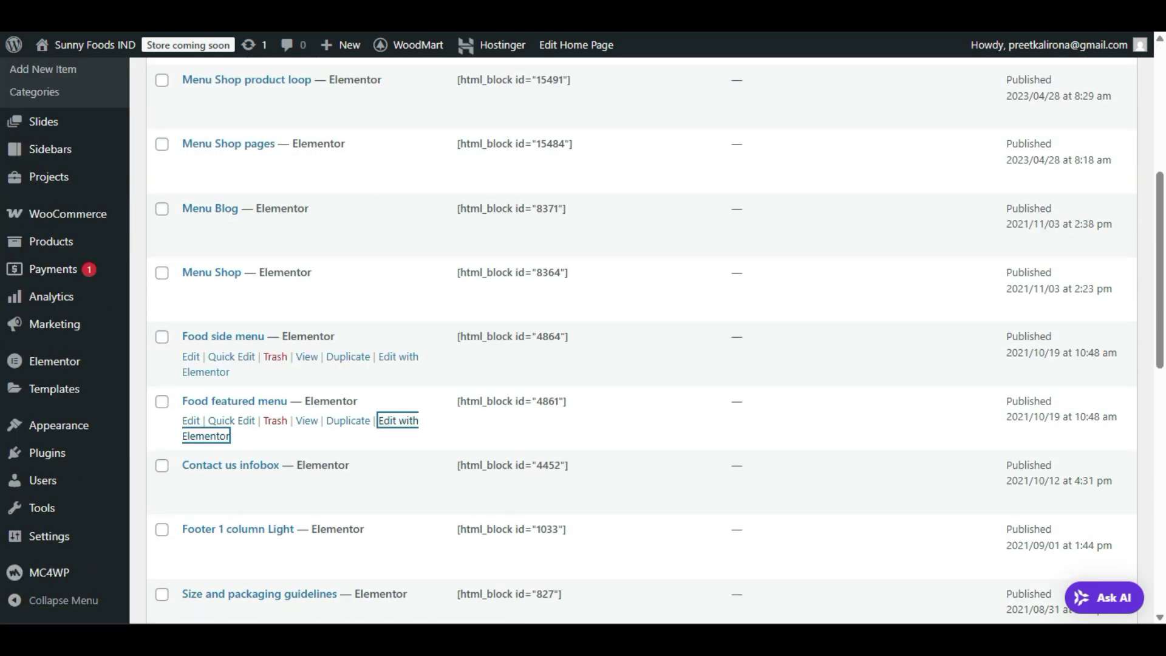
scroll(304, 358, down, 1)
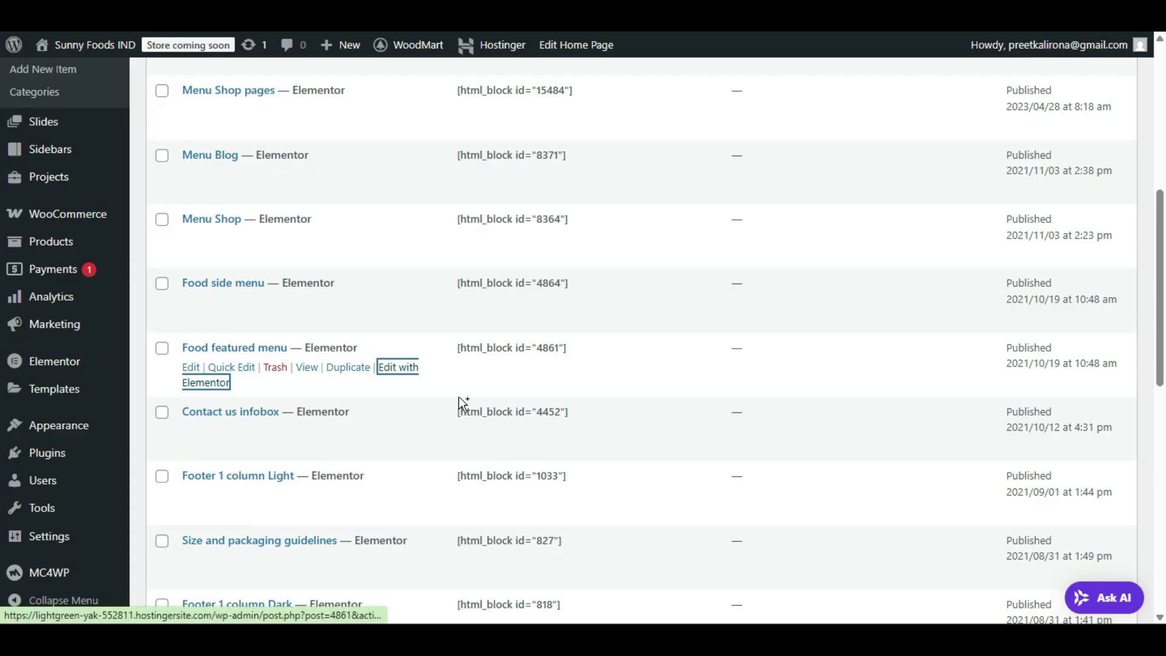
- Look at Food slide 2 again, and open the Food featured menu block in Elementor in another new tab
key(ctrl+Tab)
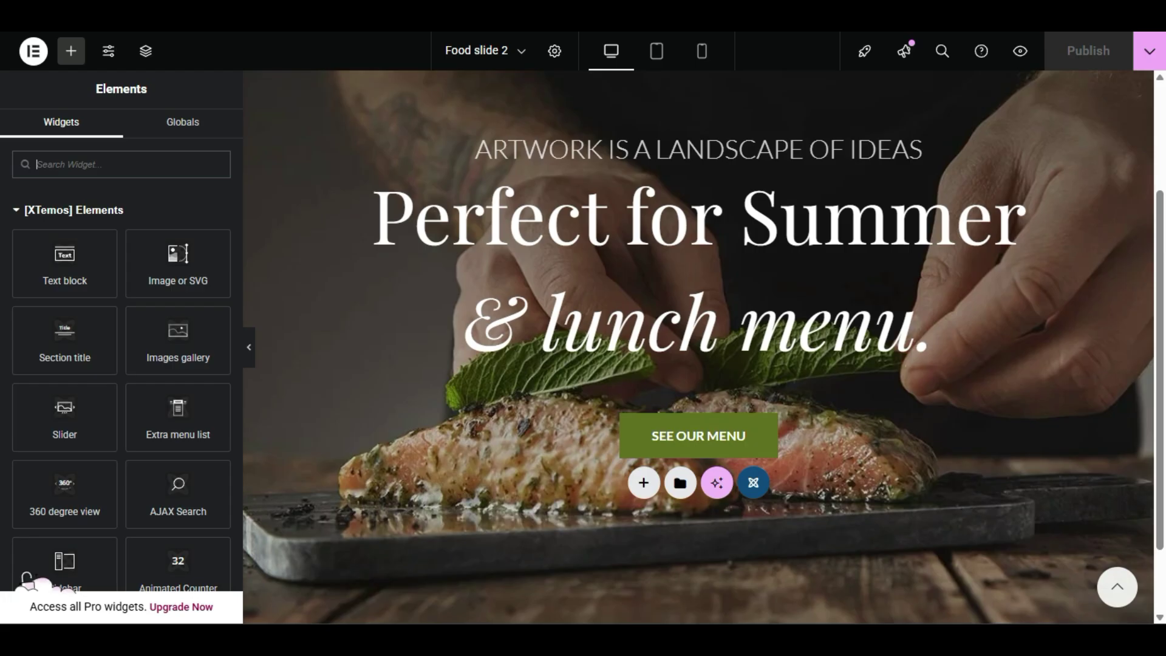
scroll(454, 329, down, 2)
key(ctrl+shift+Tab)
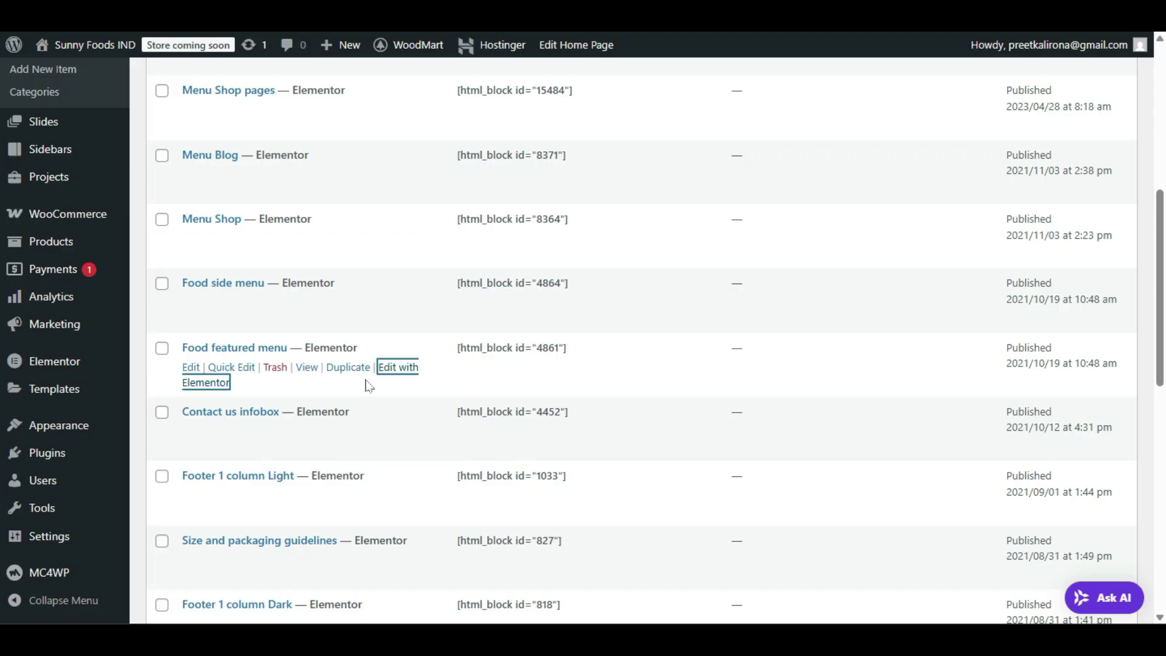
right_click(394, 368)
click(417, 394)
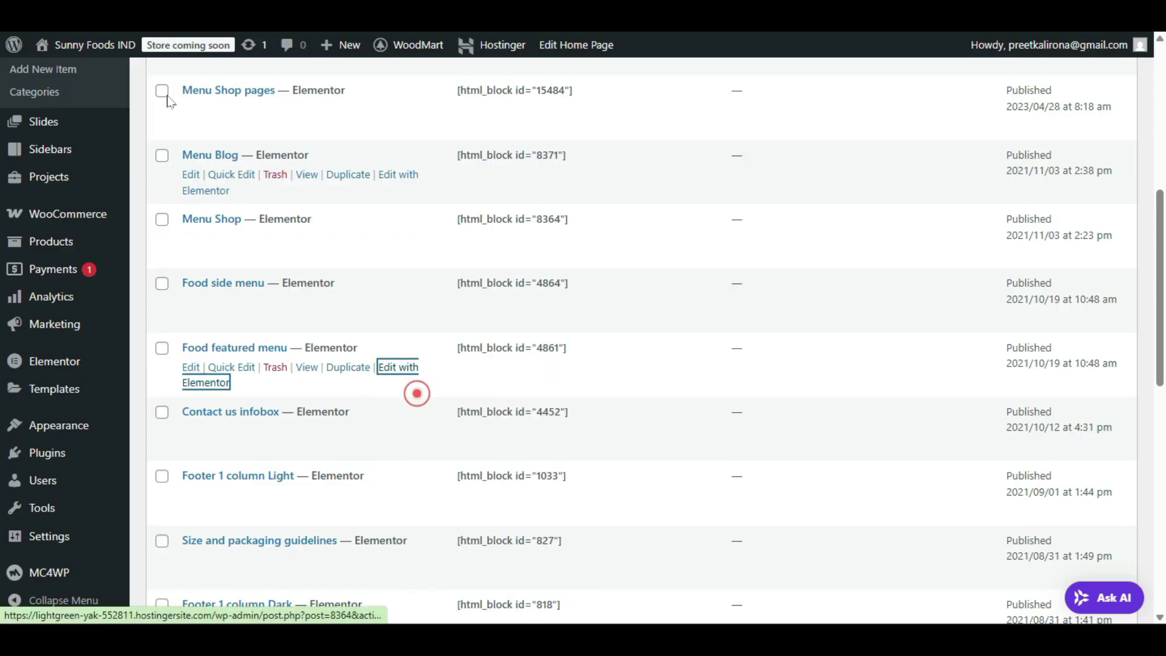
key(ctrl+Tab)
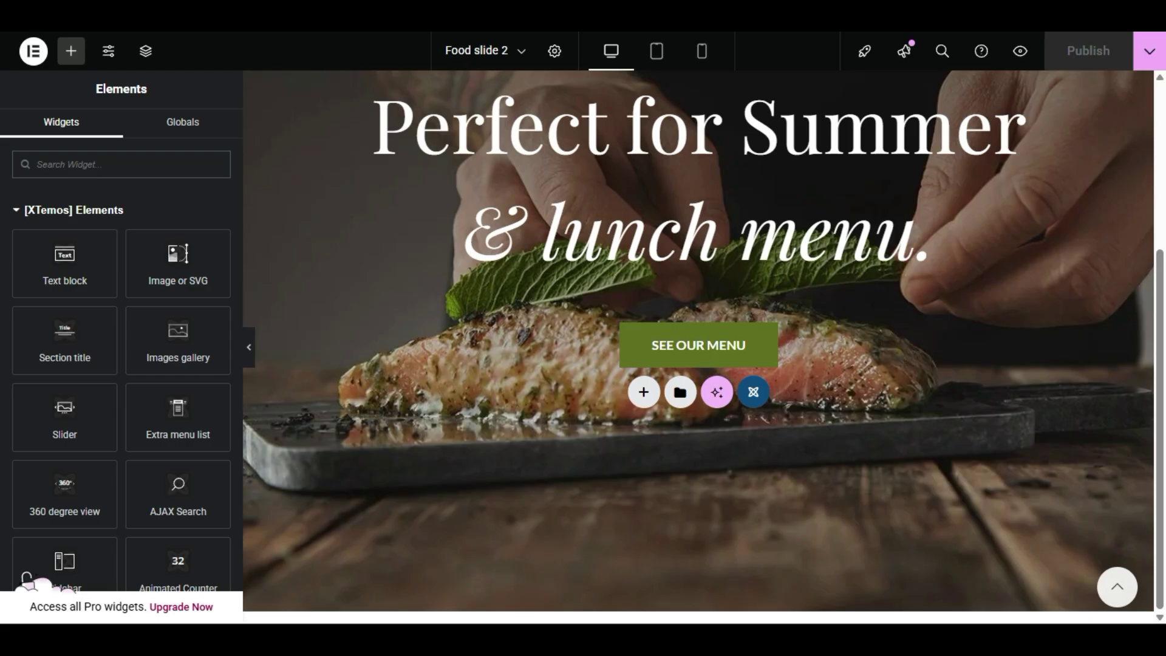
key(ctrl+Tab)
key(ctrl+shift+Tab)
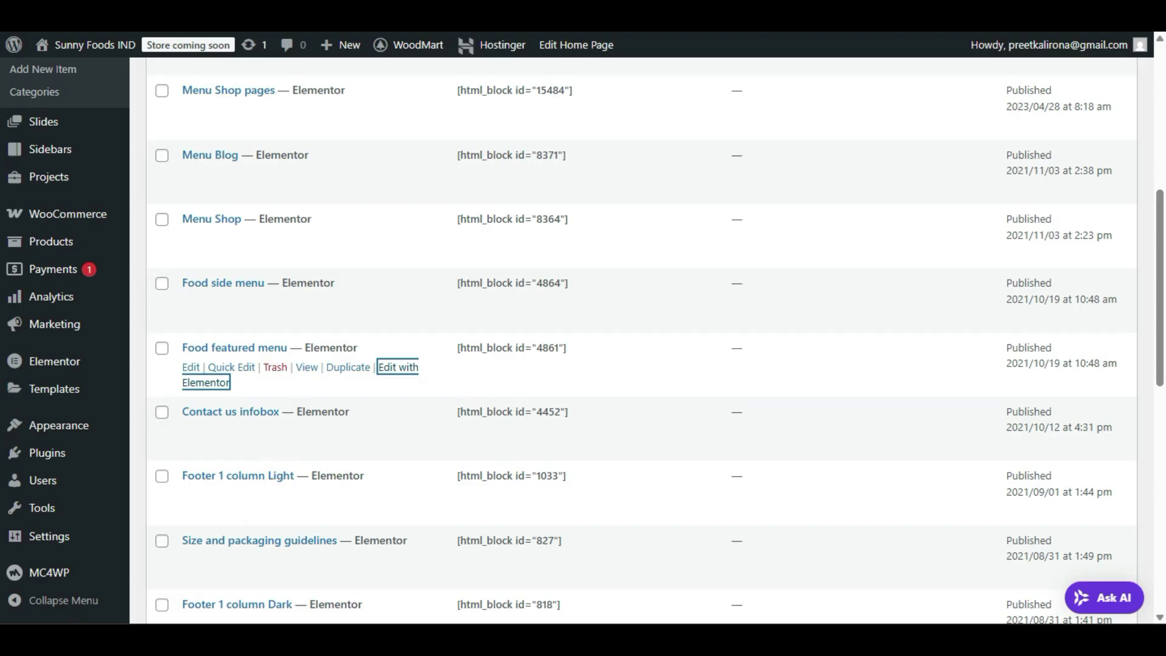
- Look over the Entree Salad tab's dishes on the Home Food page and return to the Food featured menu block editor
key(ctrl+shift+Tab)
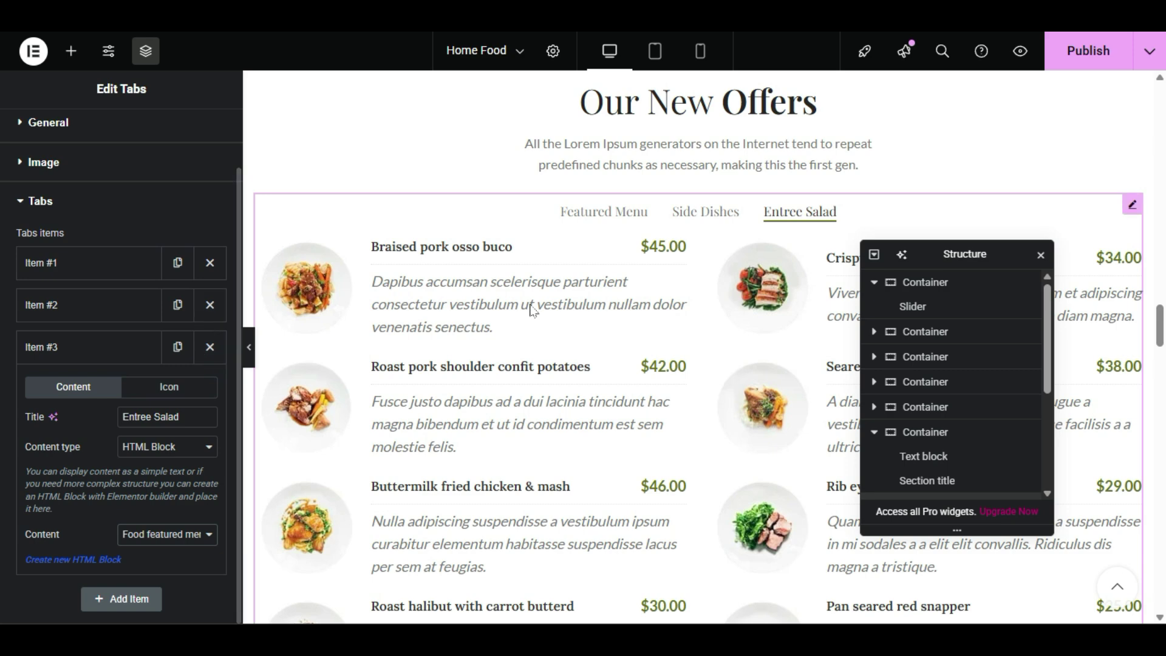
scroll(454, 382, up, 4)
scroll(455, 373, down, 4)
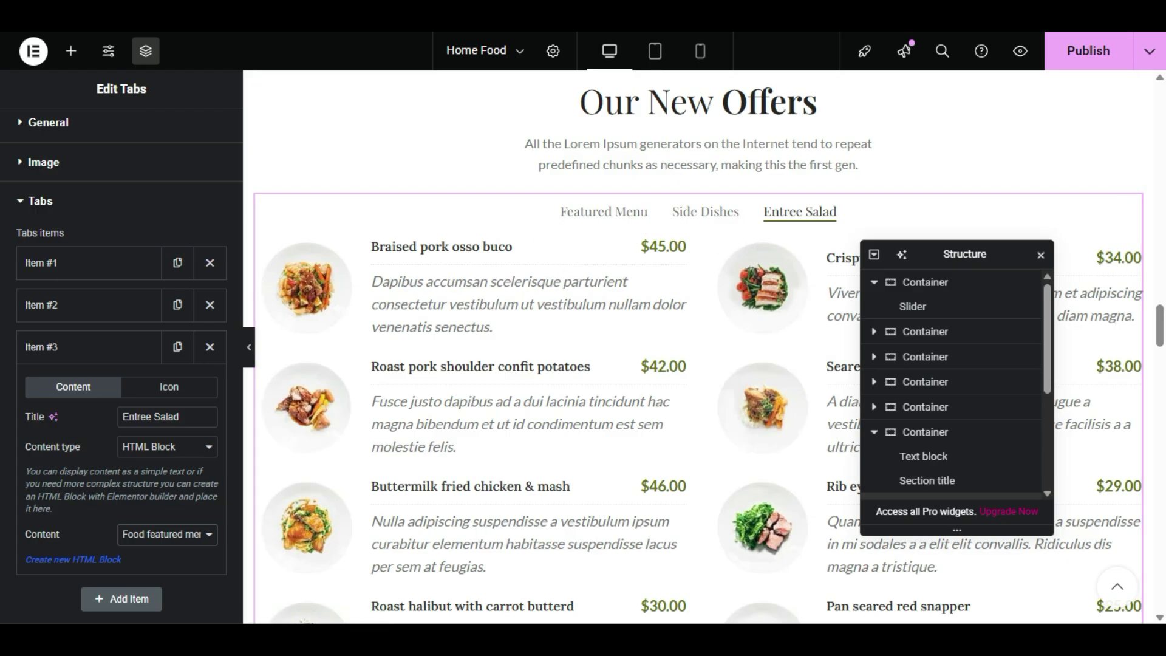
key(ctrl+Tab)
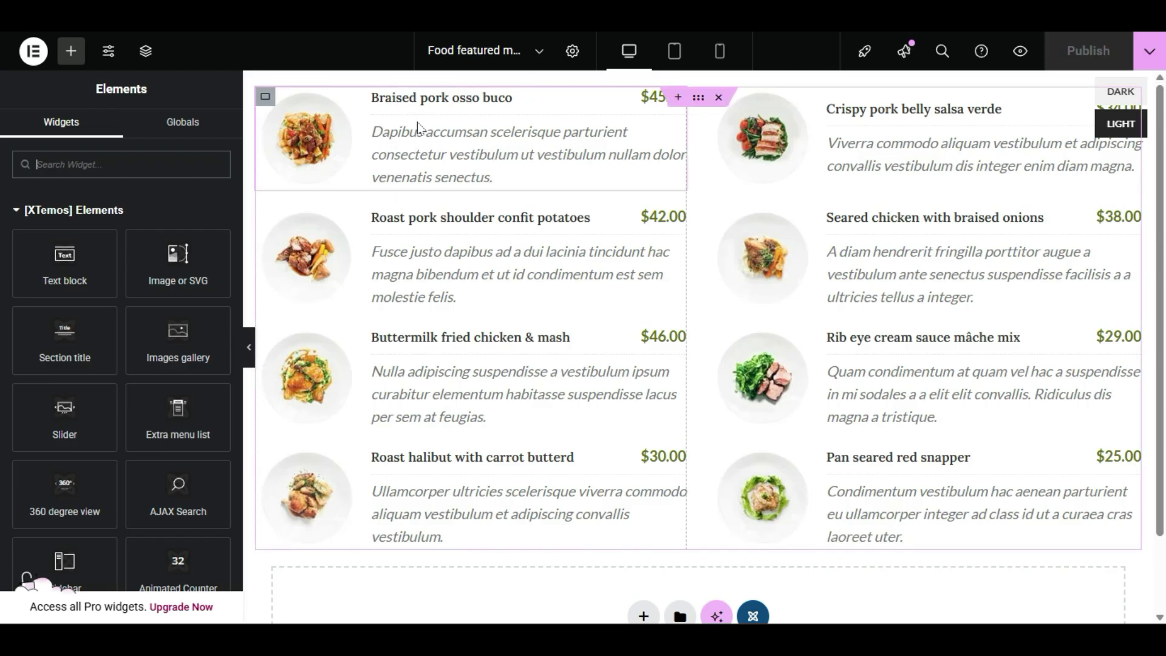
- Open the settings of the Braised pork osso buco menu item and examine its title, description, price, link and image fields
click(479, 146)
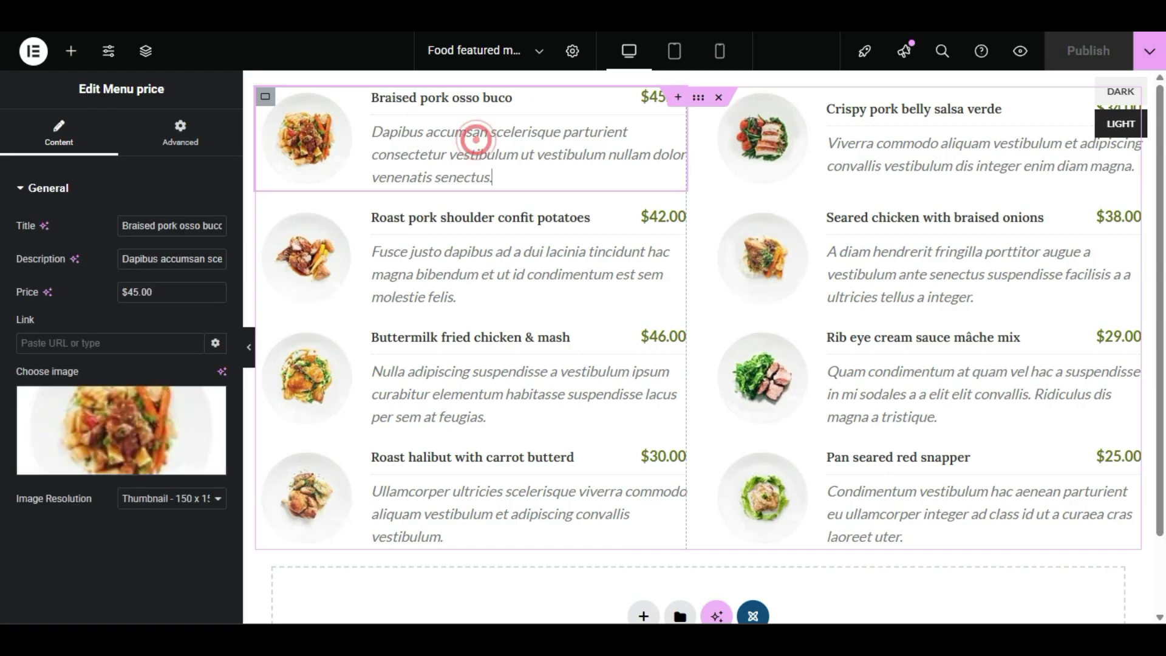
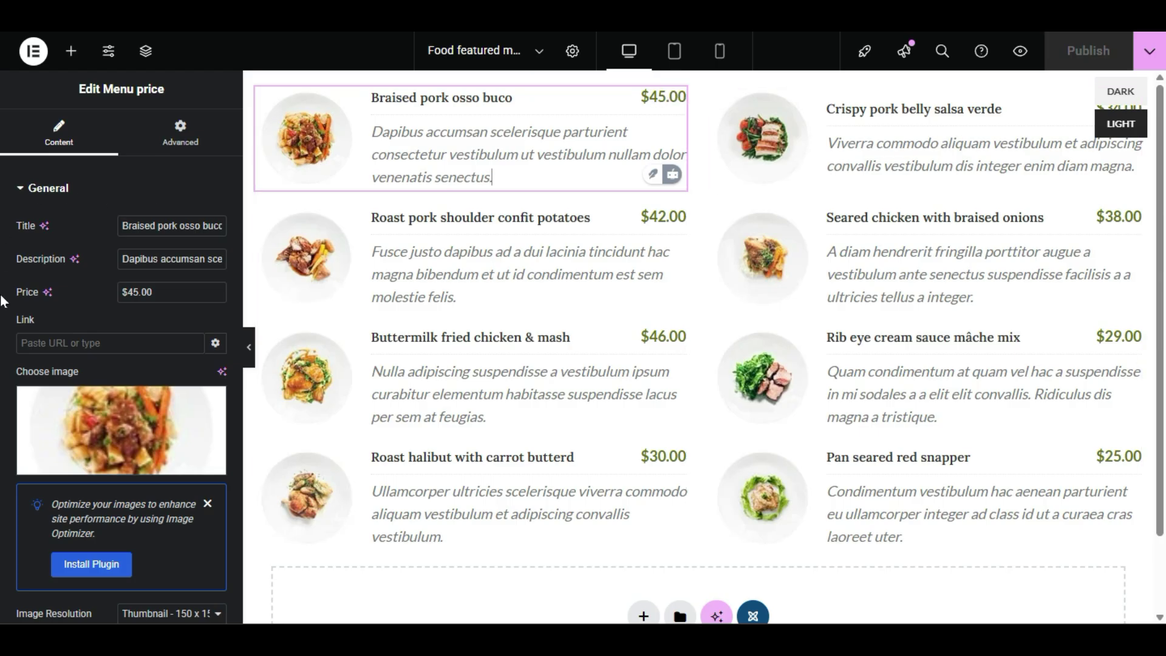
scroll(2, 313, down, 1)
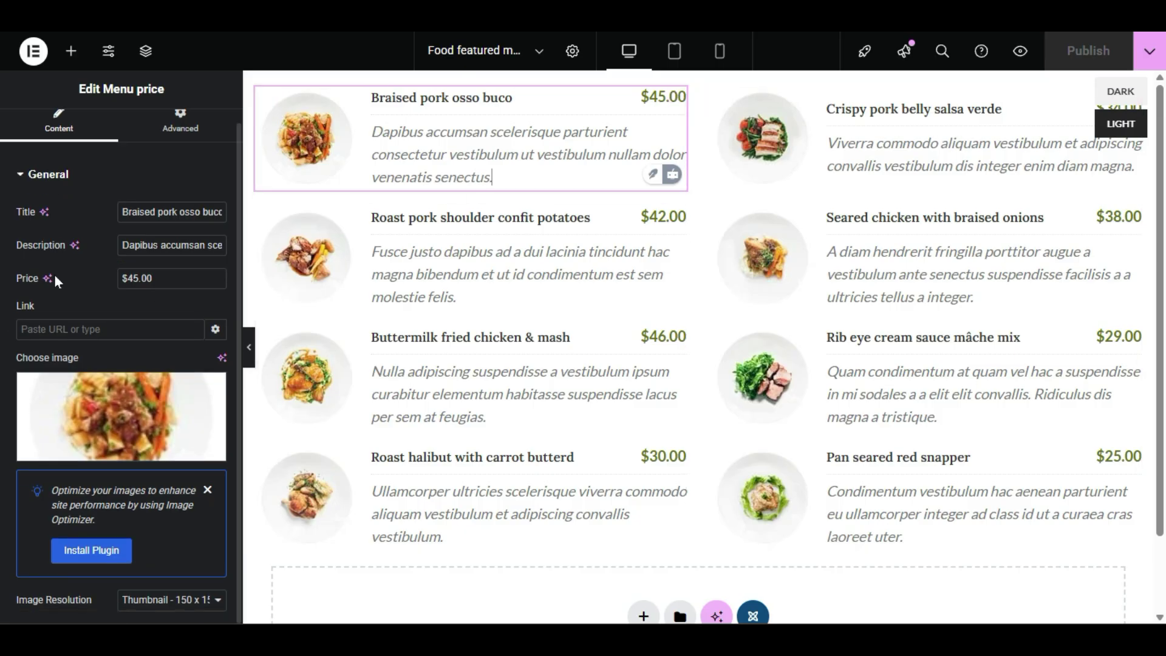
click(62, 329)
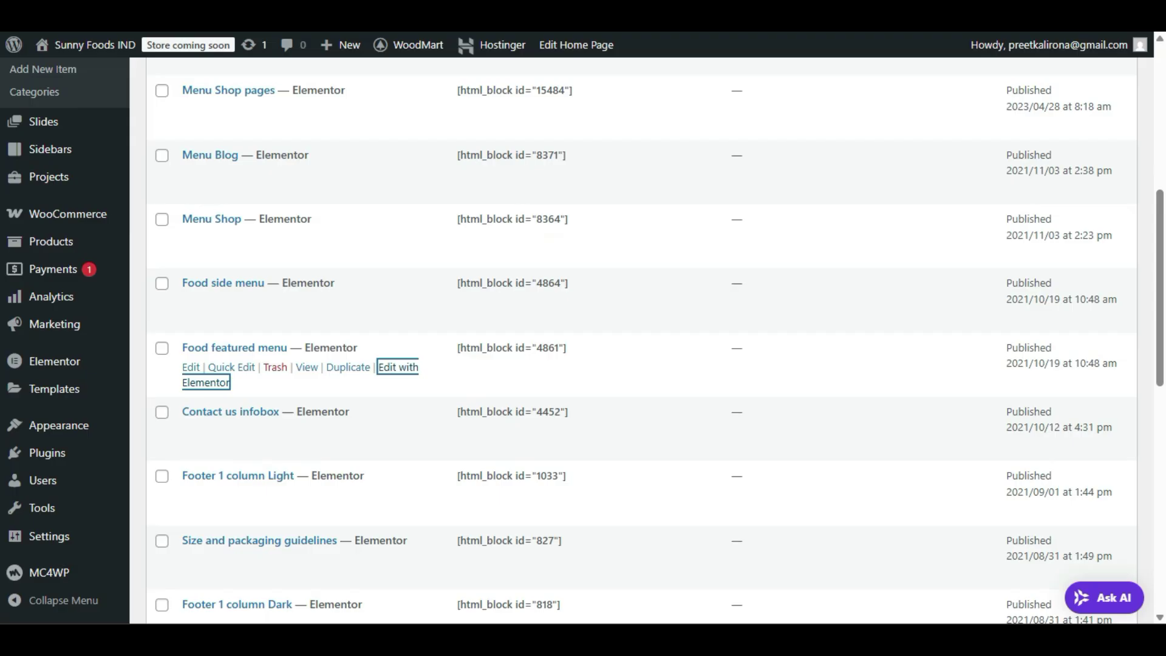
- Open the All Products list from the WordPress dashboard in a new browser tab and switch to it
scroll(132, 368, down, 3)
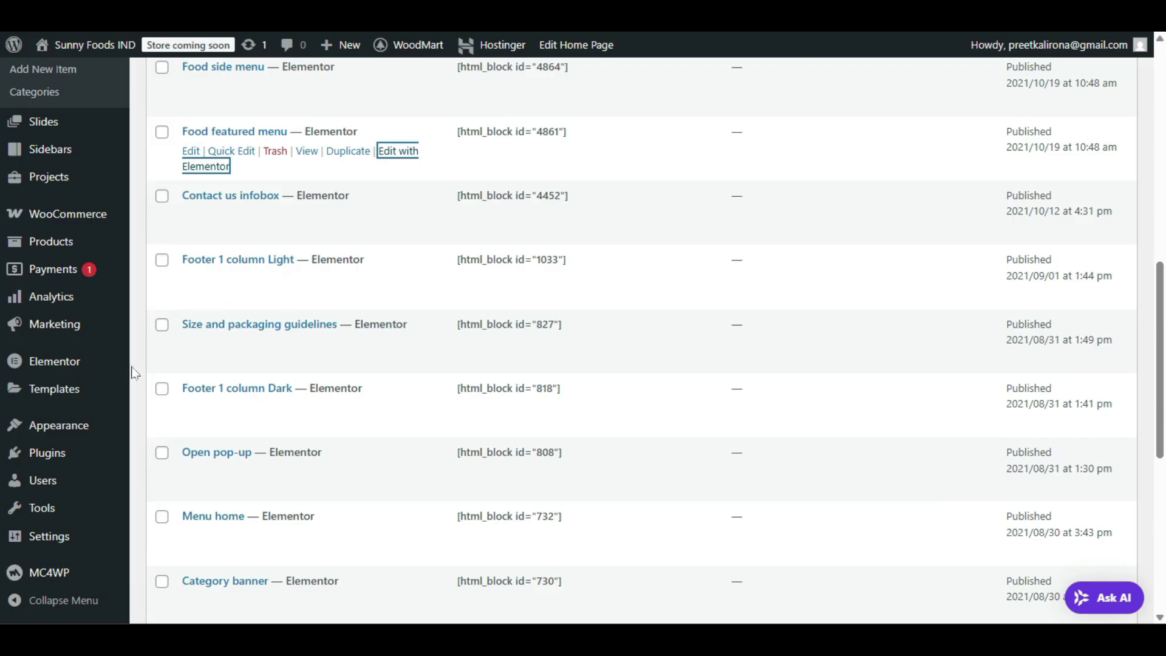
mouse_move(89, 241)
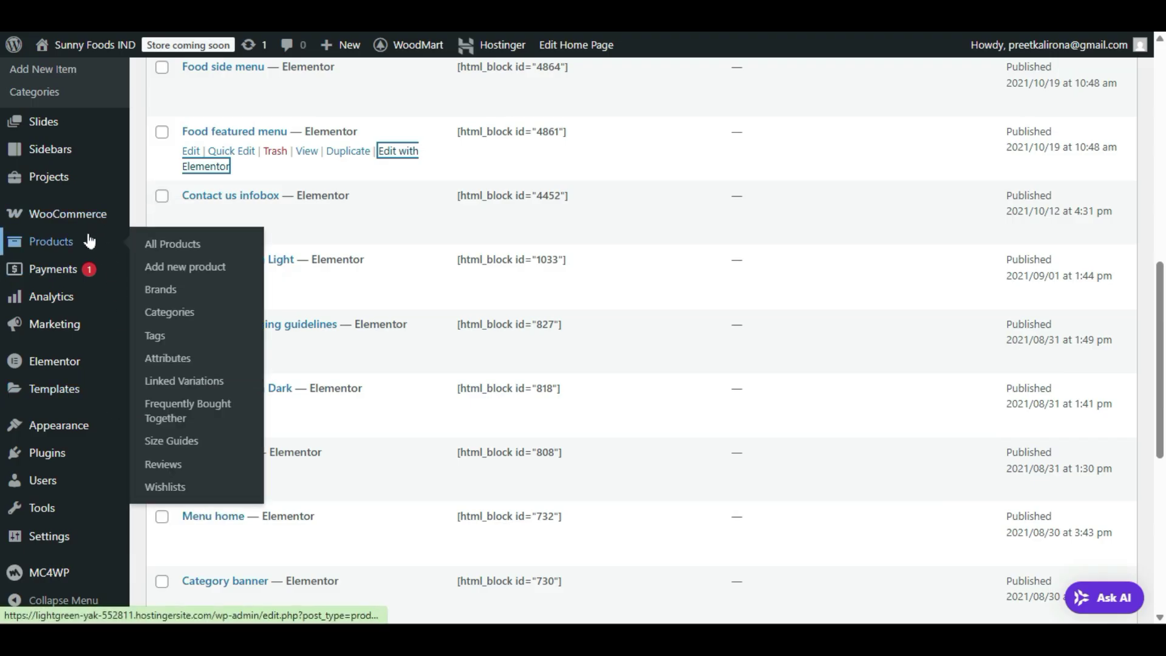
click(161, 241)
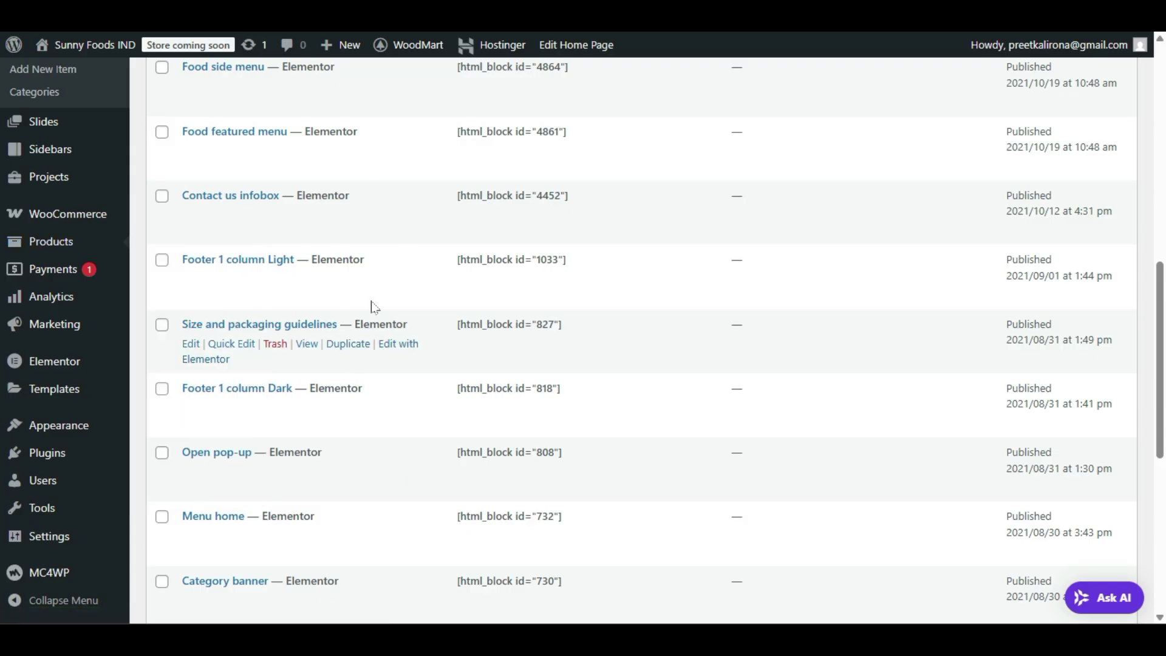
click(121, 21)
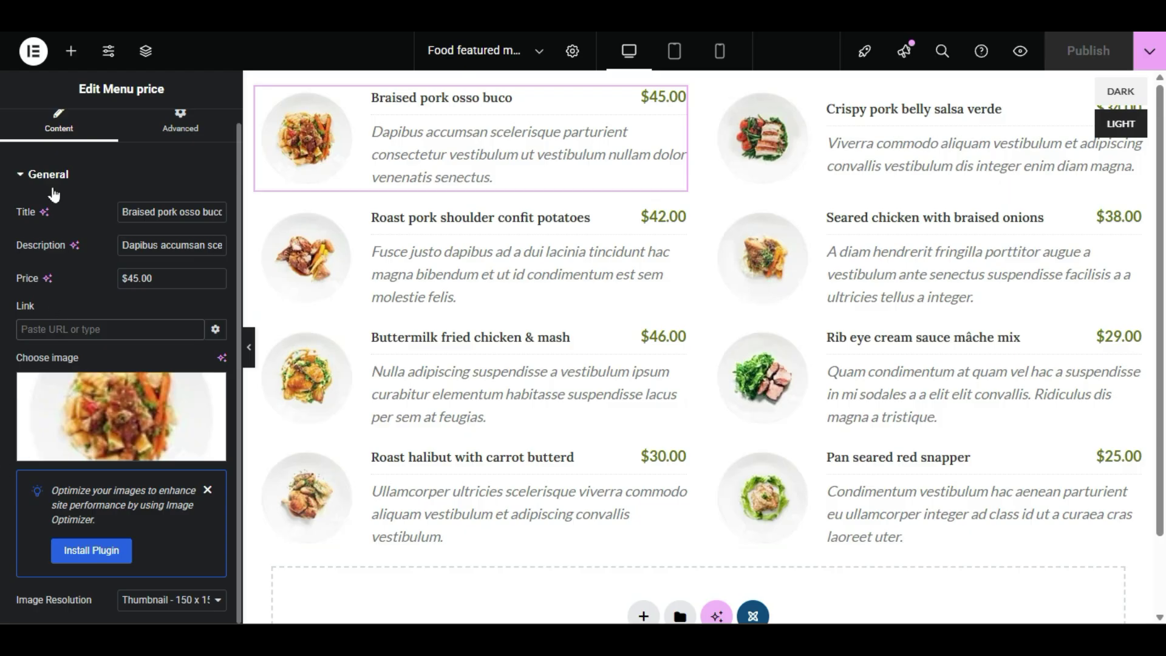
mouse_move(60, 460)
click(91, 15)
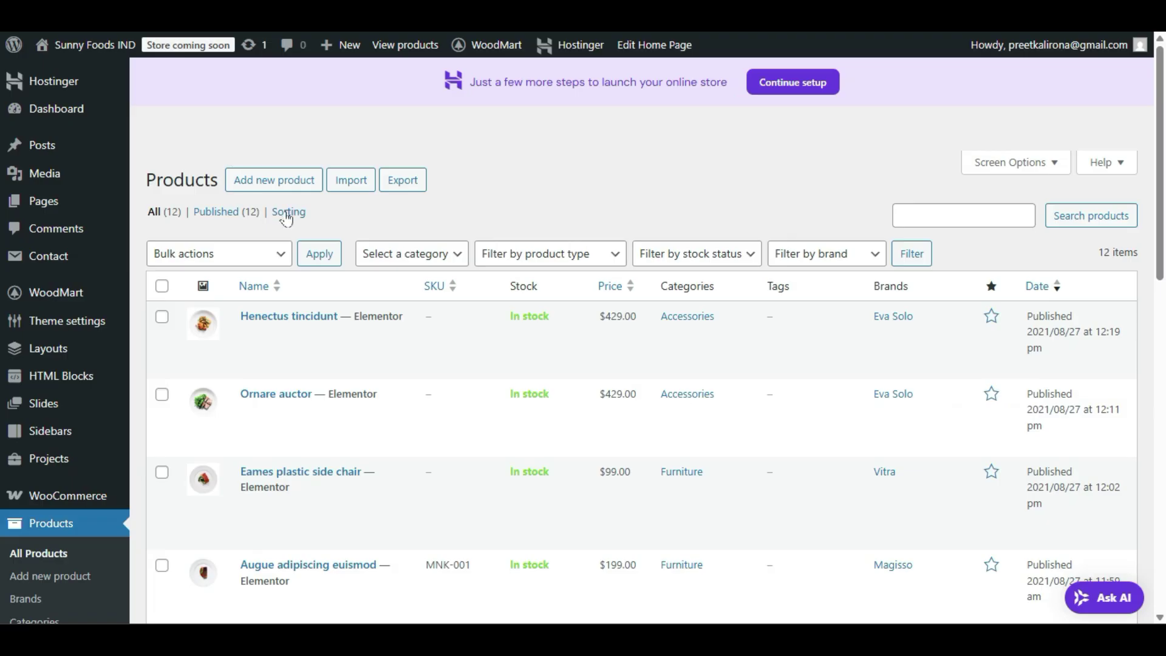
- Look through the whole Products list for a product that a menu item can link to
scroll(365, 470, down, 7)
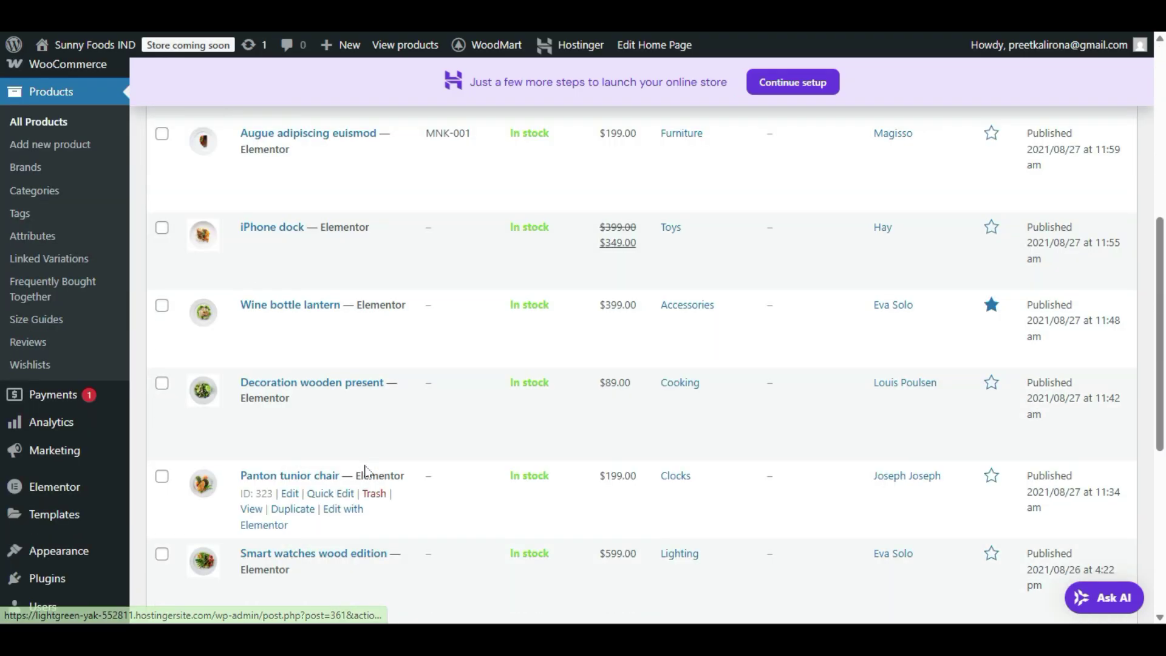
scroll(365, 470, down, 6)
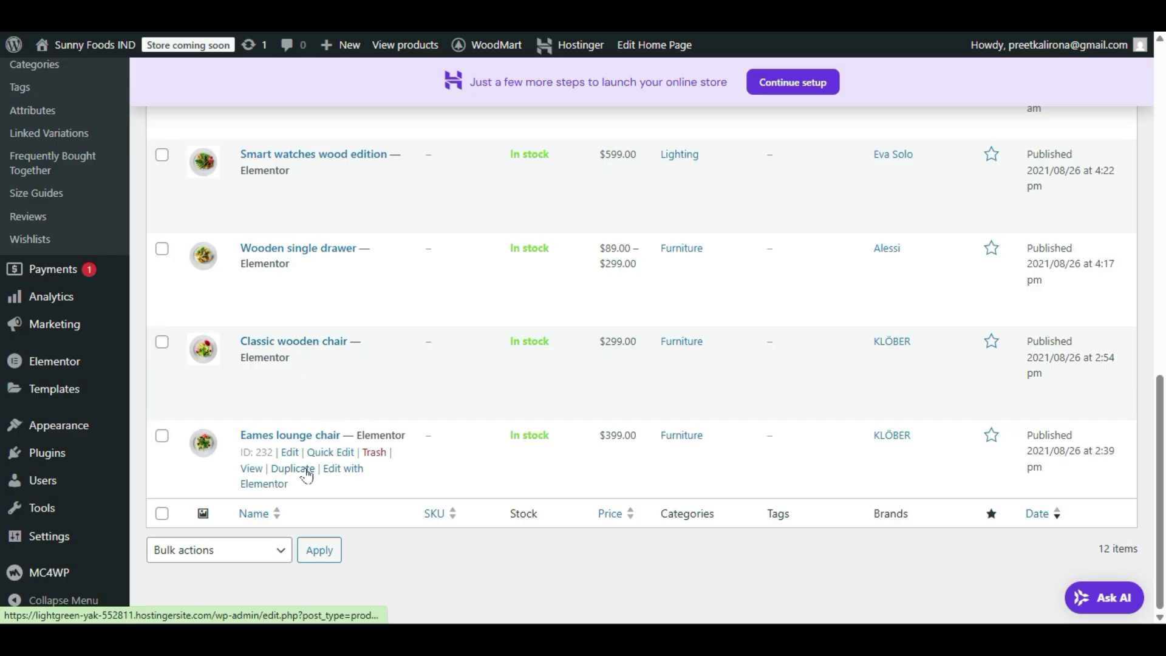
scroll(328, 446, up, 12)
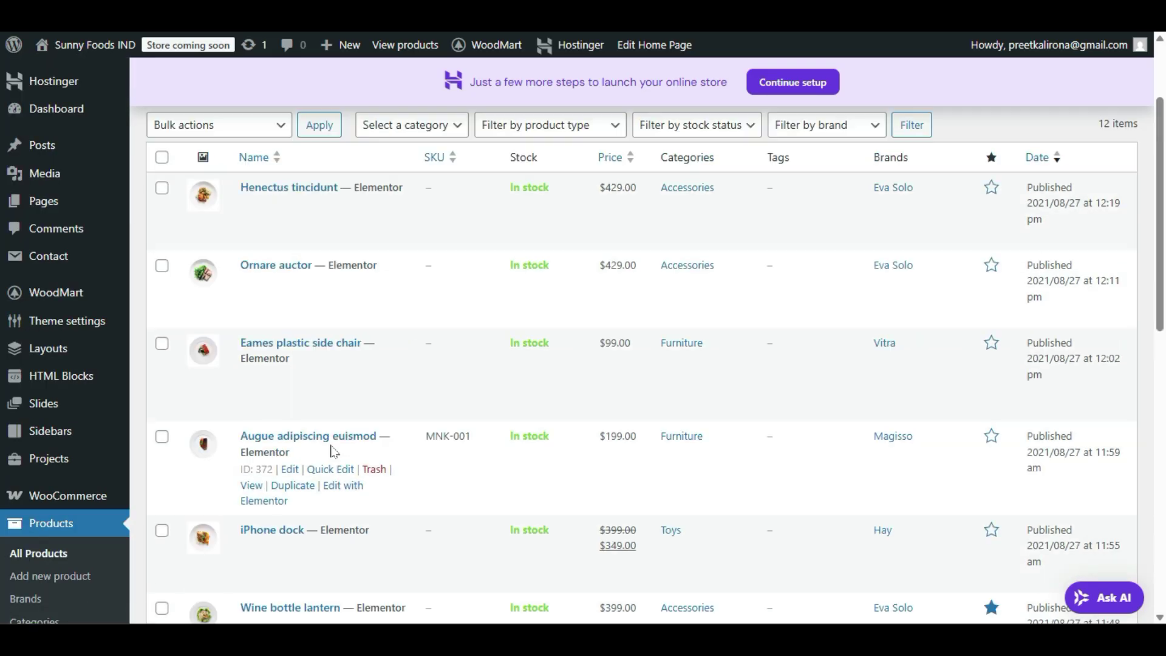
scroll(332, 451, up, 2)
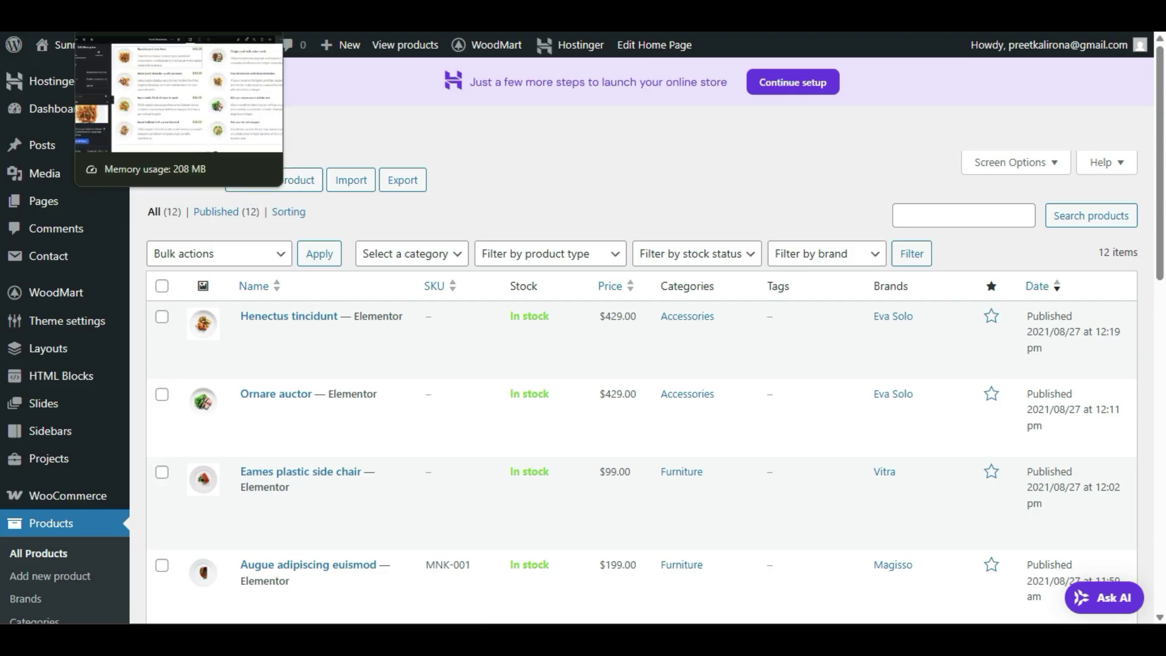
- Try searching "henec" as the link for the Braised pork osso buco menu item, and clear the link field again
click(131, 12)
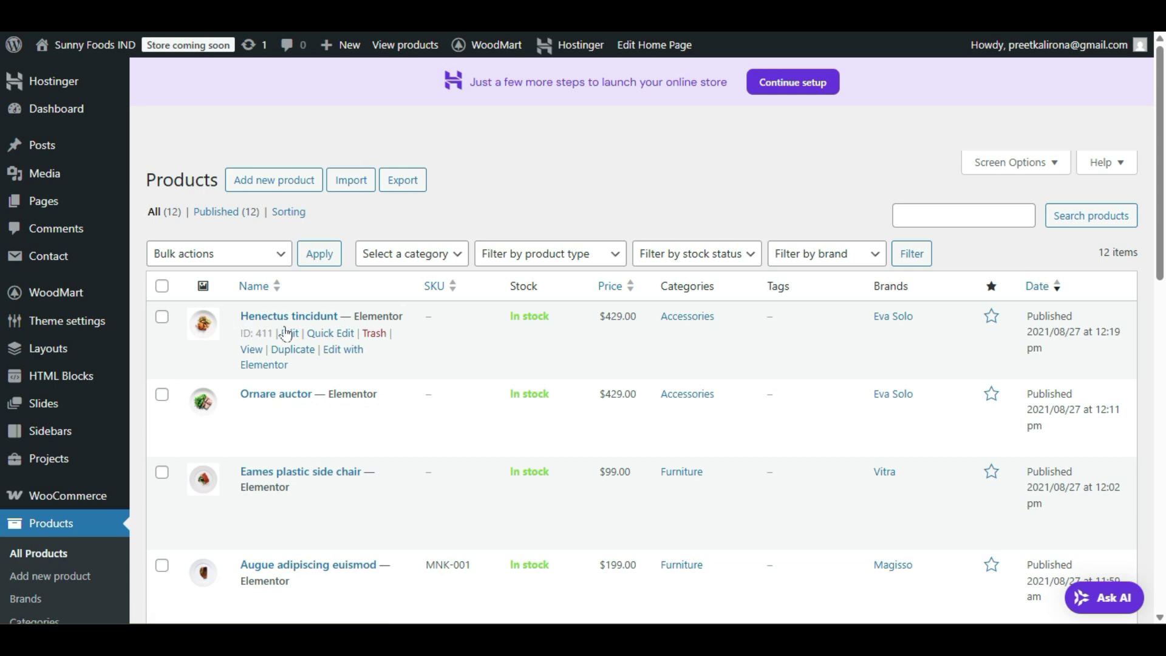
click(115, 12)
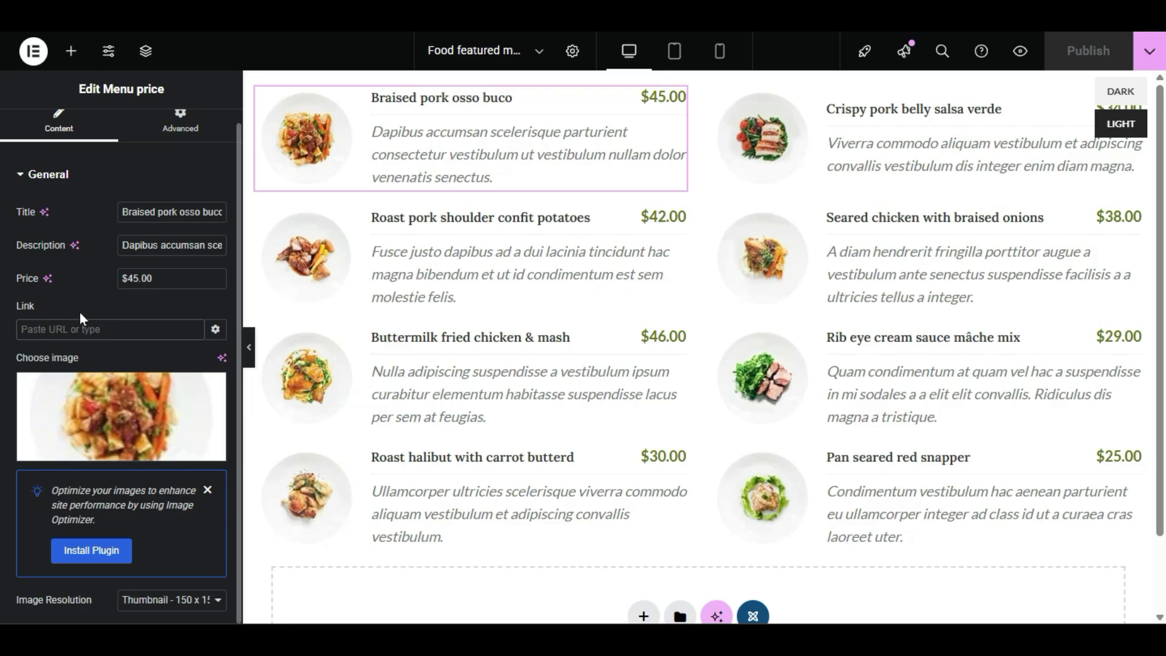
text(henec)
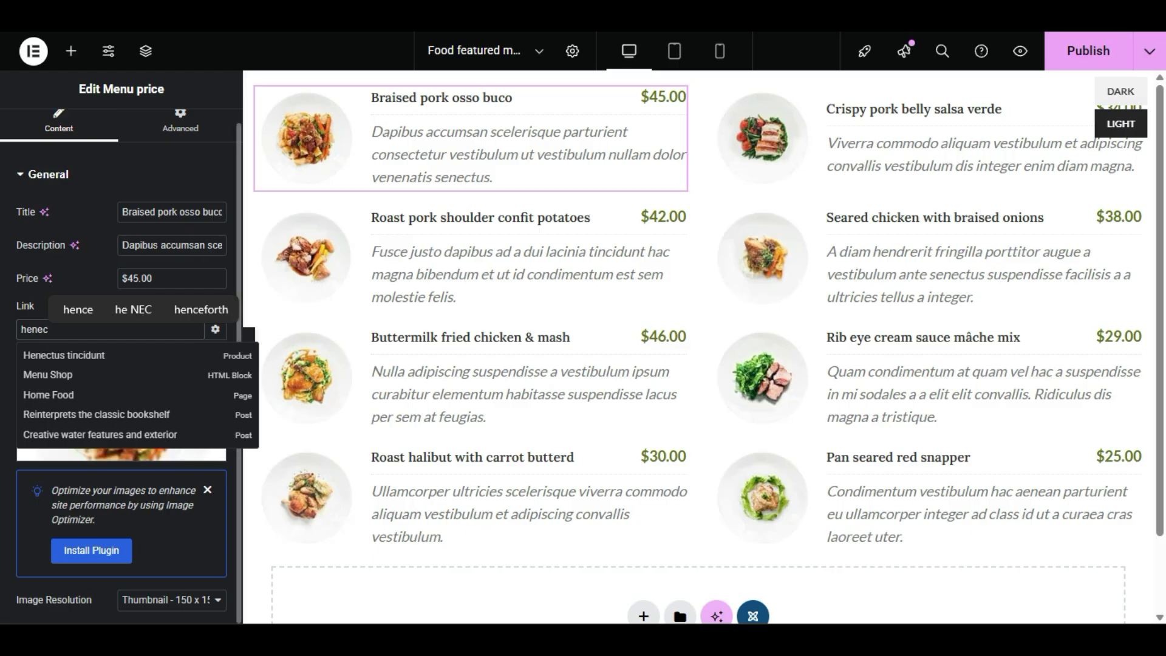
double_click(37, 329)
key(BackSpace)
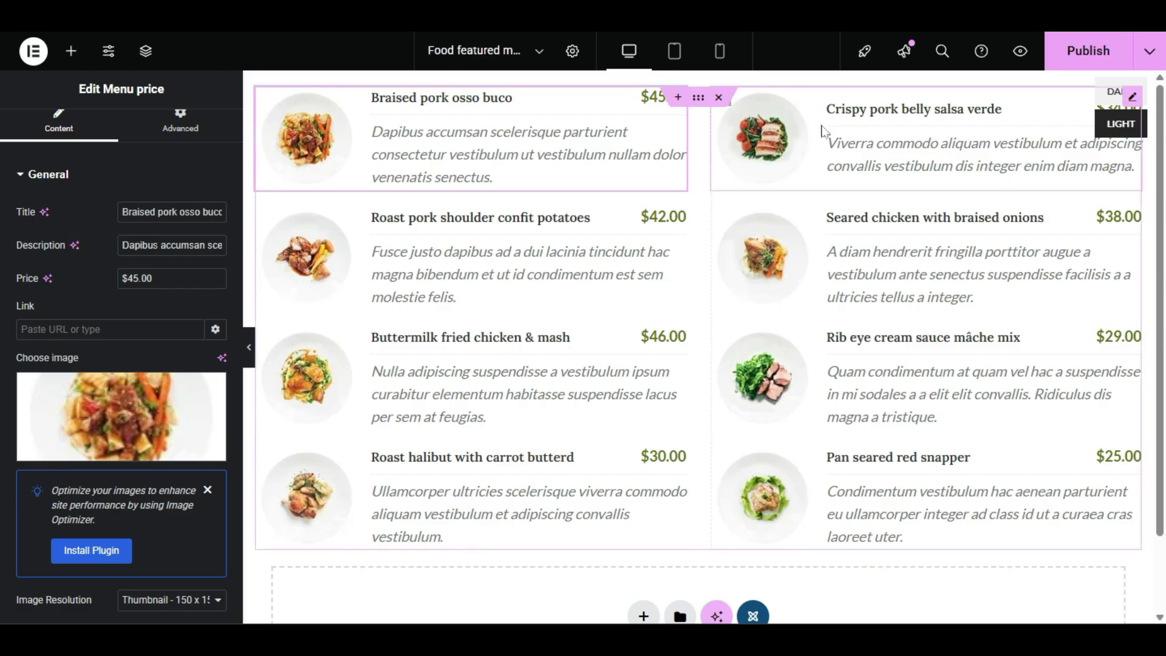
- Check the settings of the Roast pork shoulder confit potatoes and Buttermilk fried chicken & mash menu items
click(434, 243)
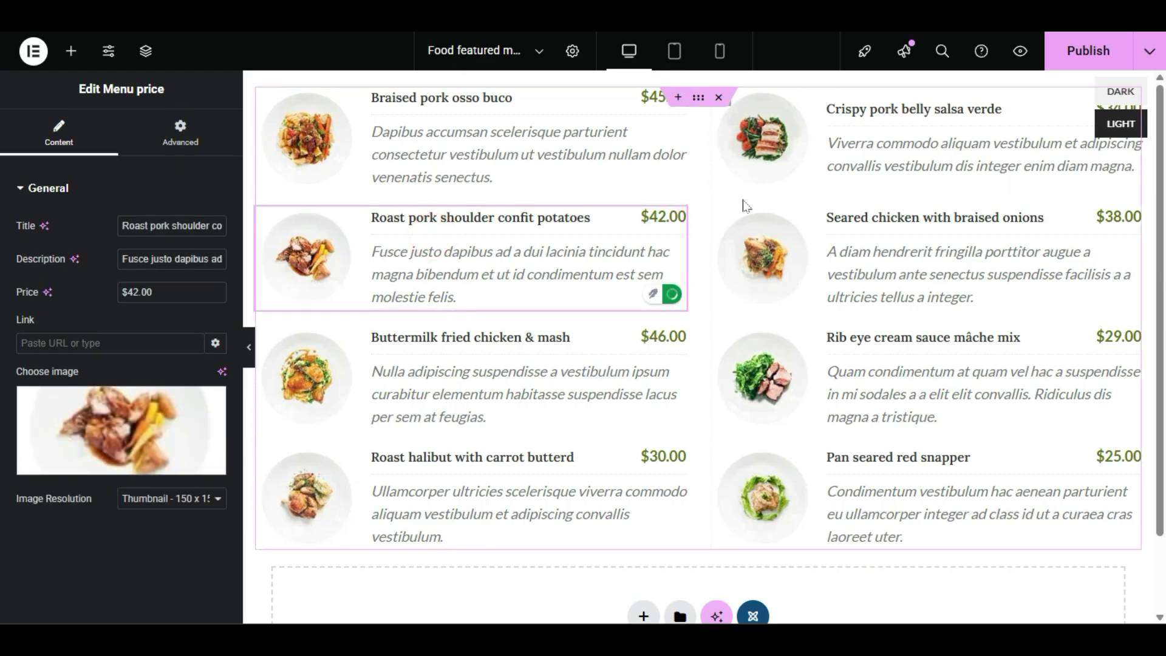
click(403, 410)
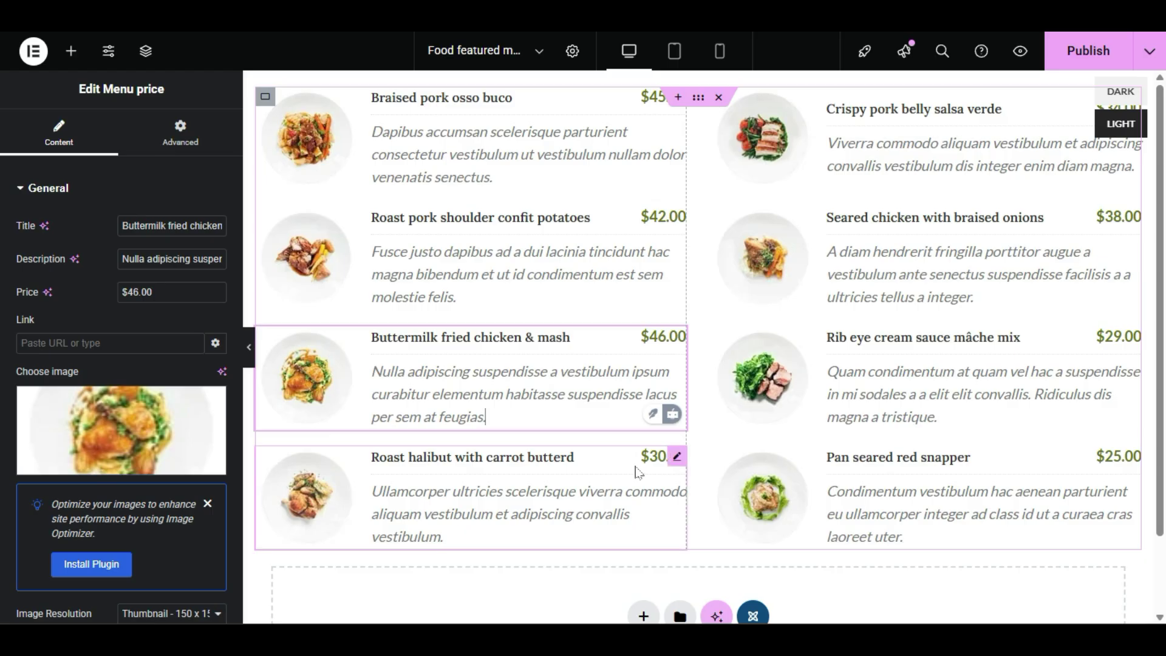
scroll(670, 463, down, 2)
scroll(669, 463, up, 2)
scroll(669, 462, down, 2)
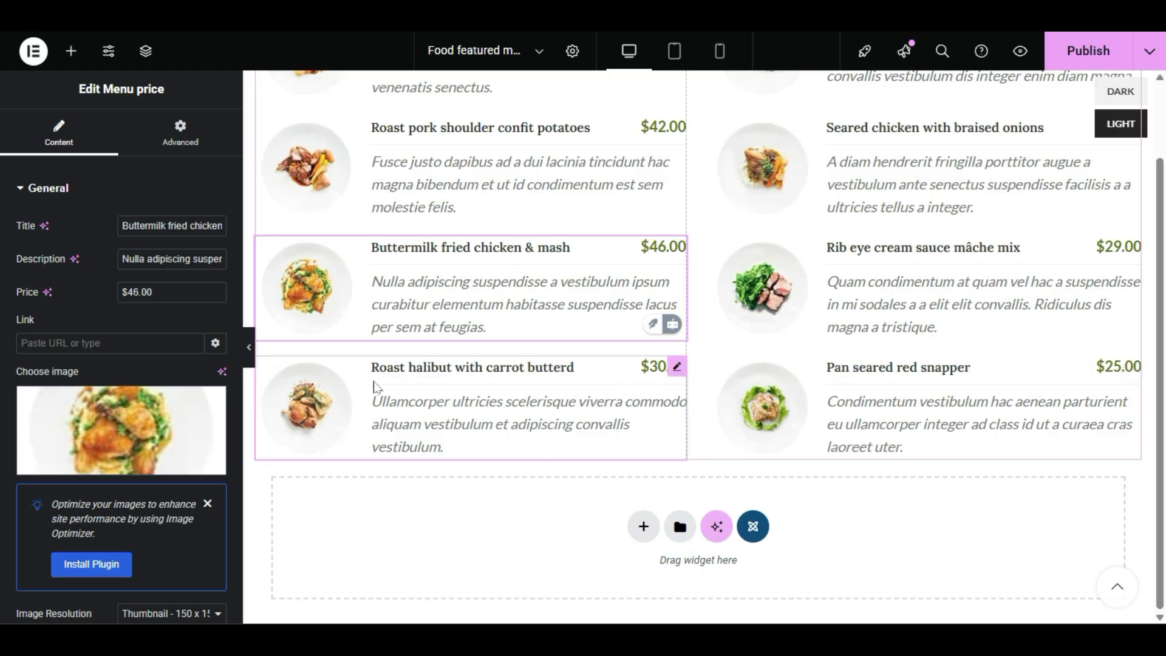
- Duplicate the Roast halibut with carrot butterd and Pan seared red snapper items at the end of their columns
right_click(428, 403)
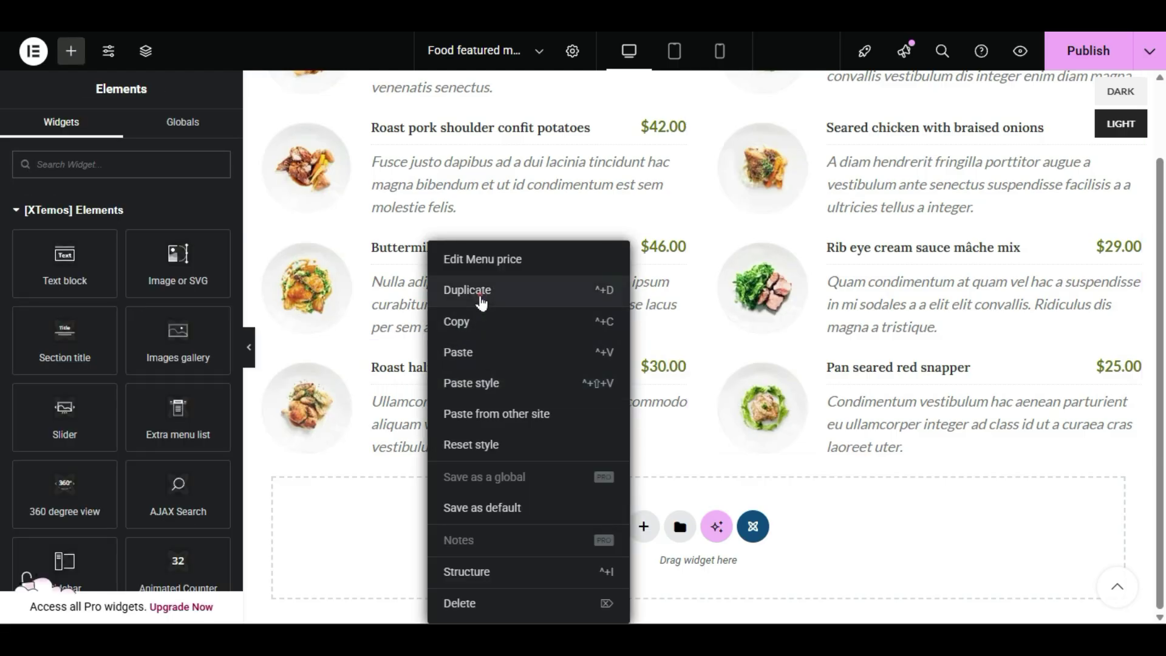
click(482, 301)
scroll(473, 425, down, 1)
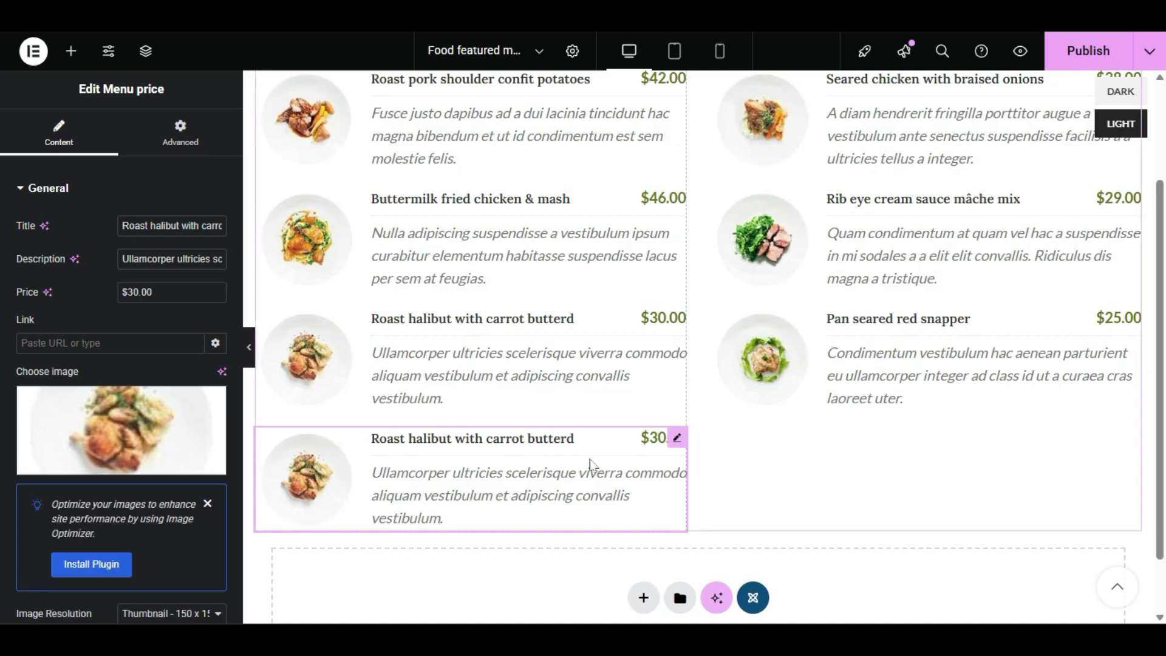
right_click(934, 352)
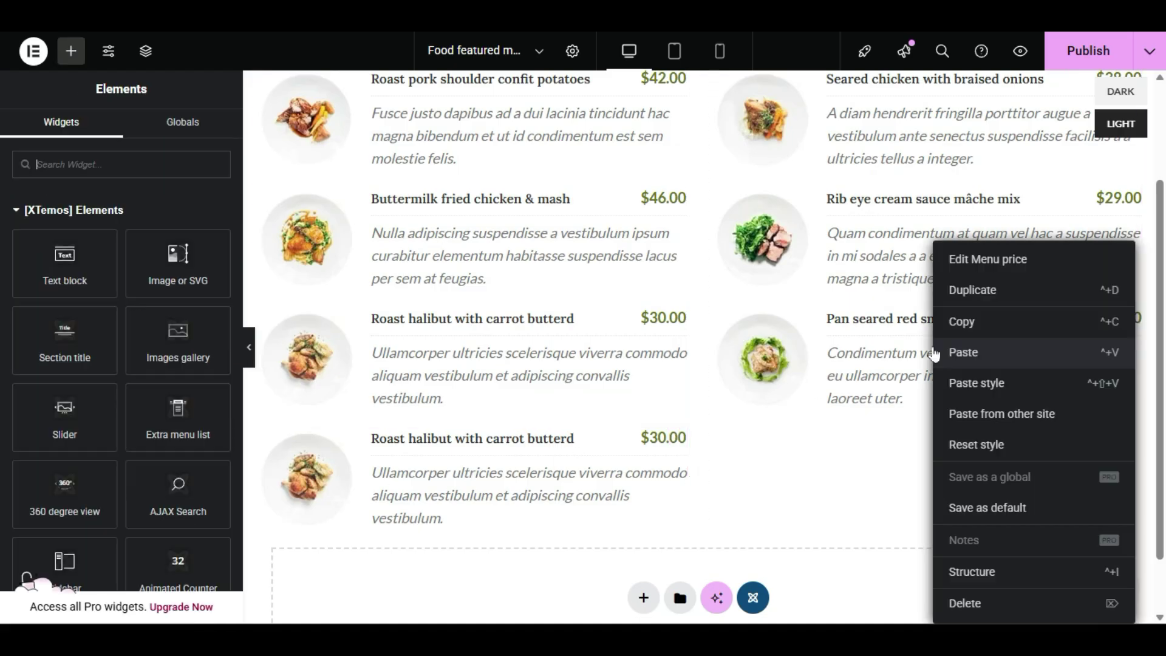
click(1002, 278)
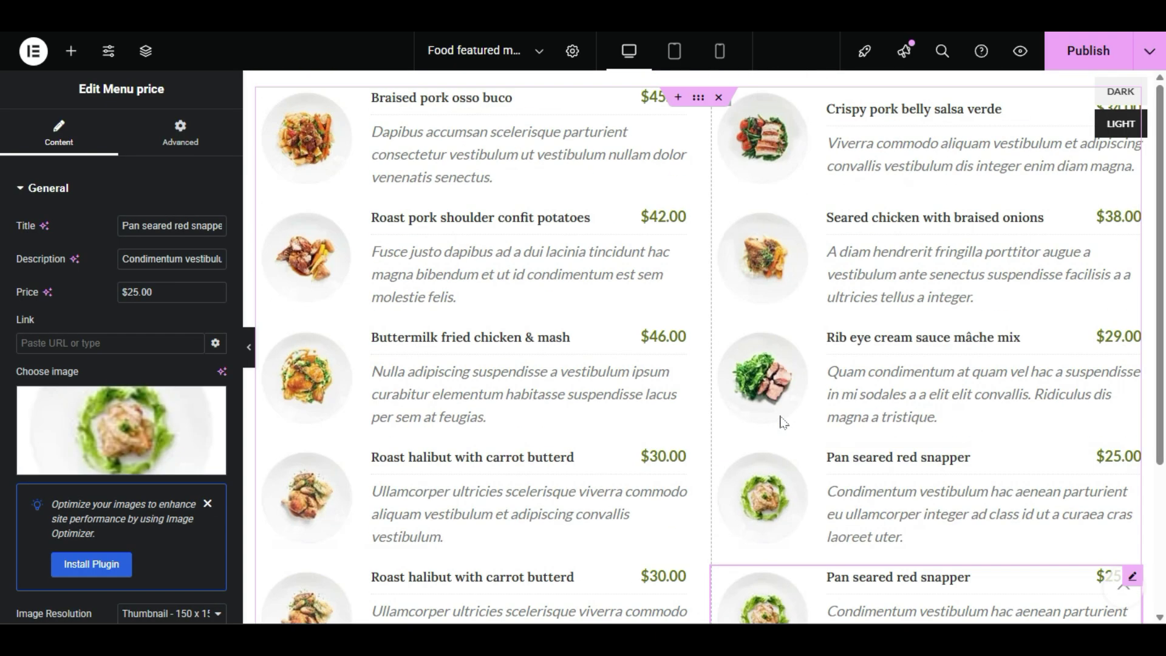
scroll(500, 312, up, 1)
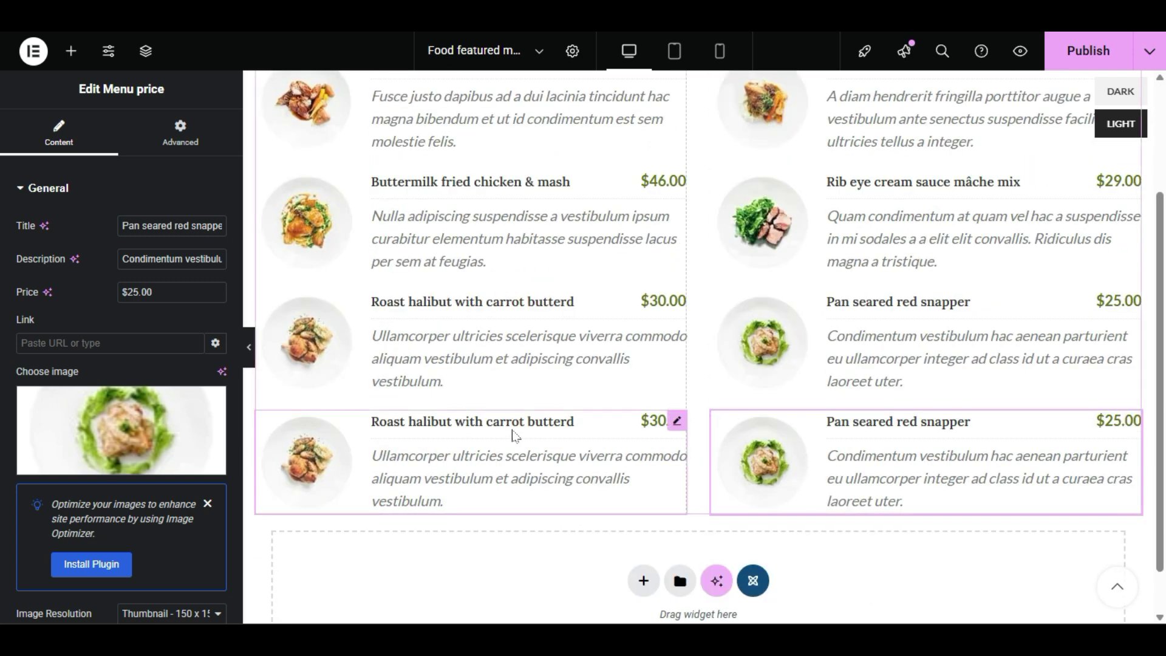
- Open the settings of the duplicated Roast halibut and Pan seared red snapper items to review their editable fields
double_click(513, 455)
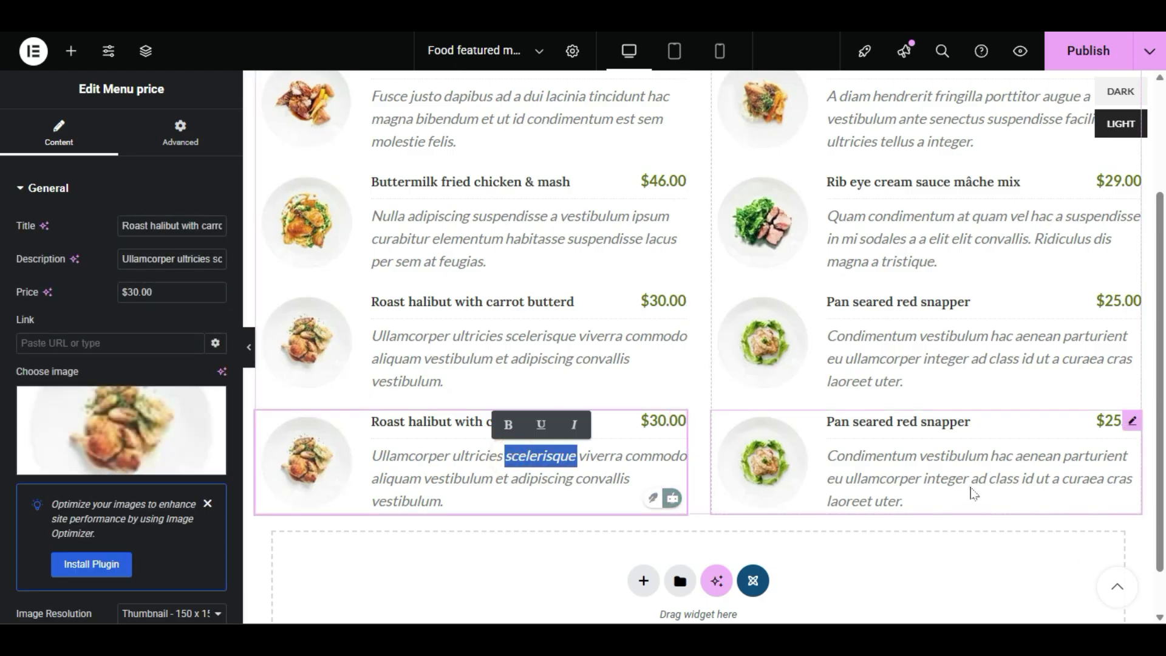
click(969, 486)
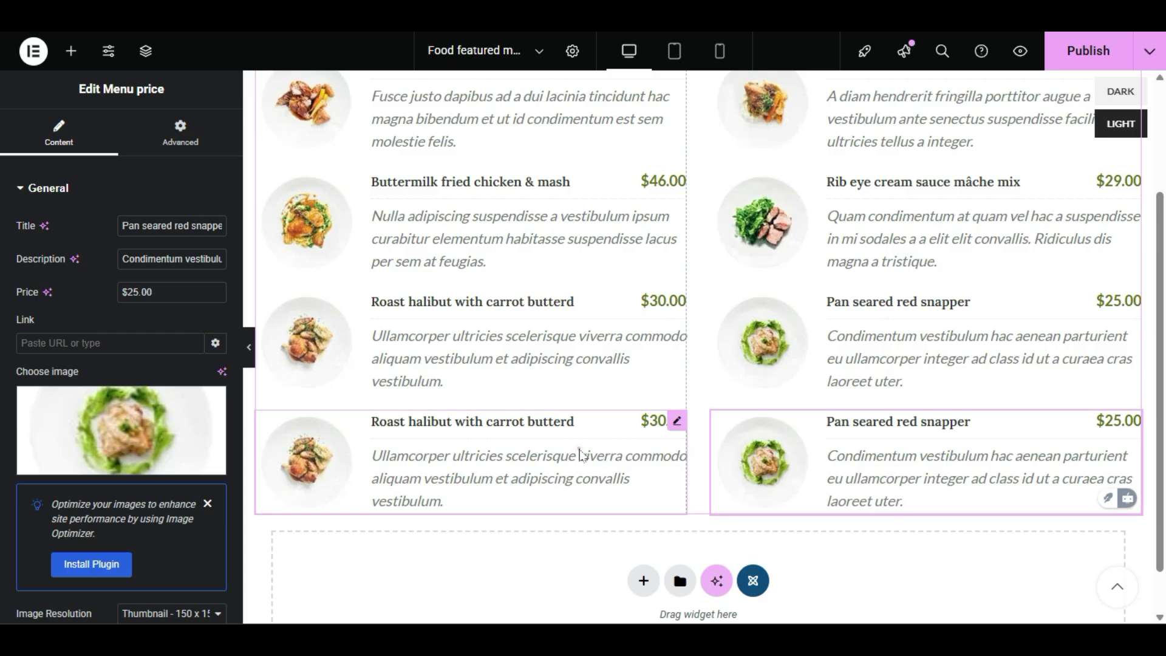
click(580, 454)
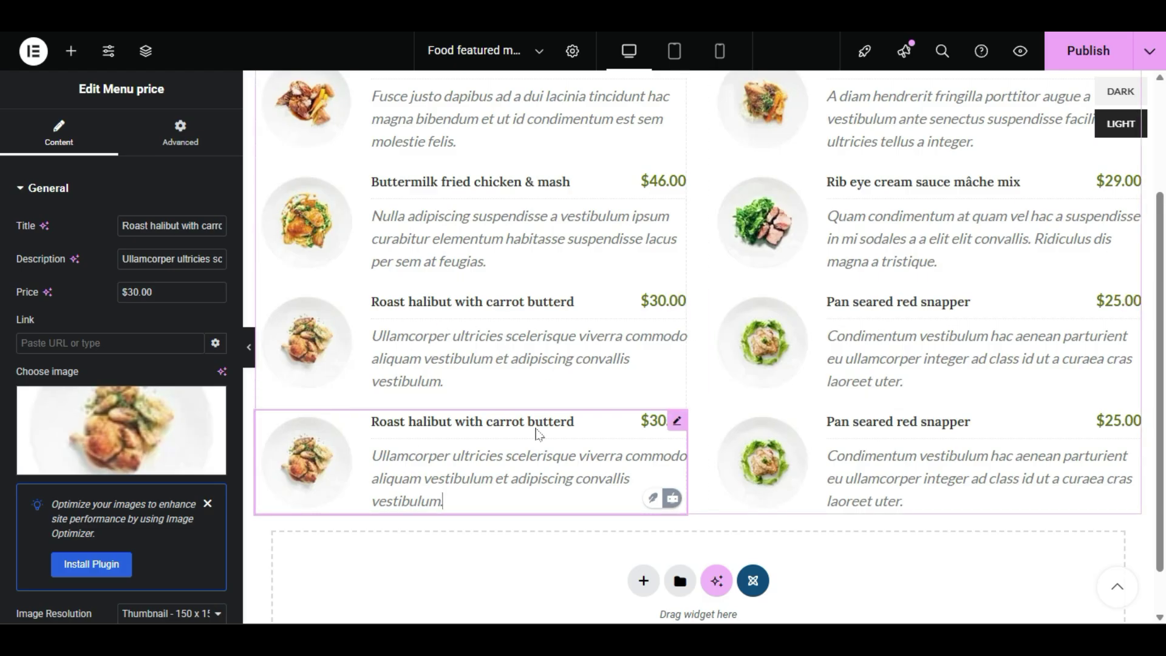
scroll(1006, 469, up, 3)
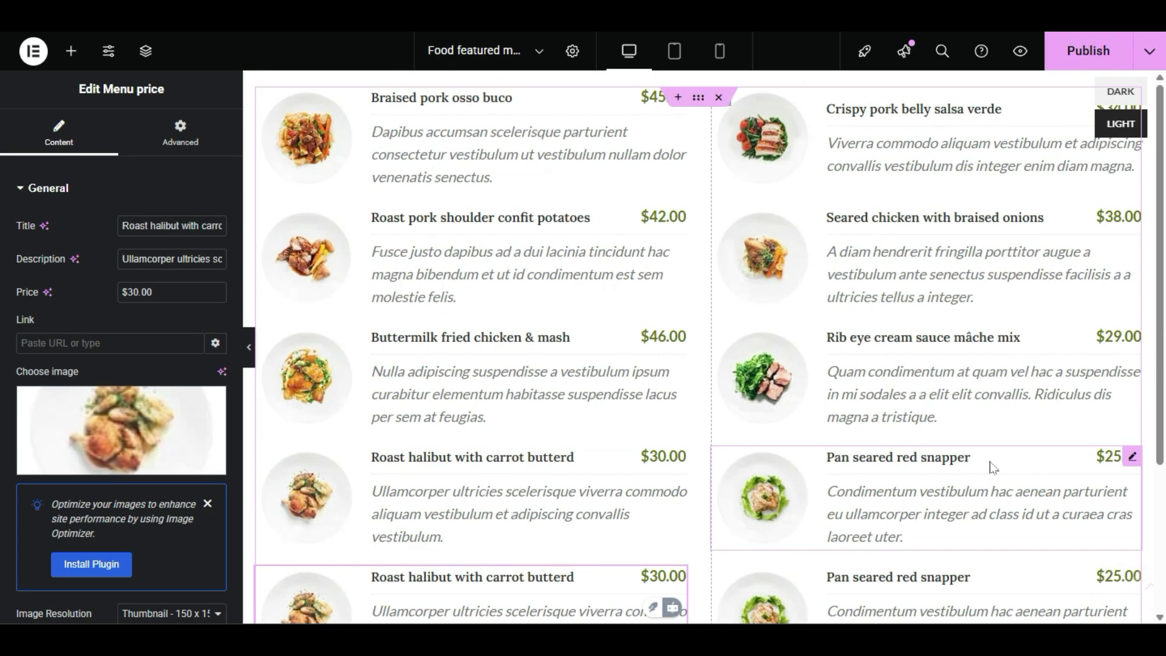
- Publish the Food featured menu block and review the Entree Salad tab's dishes on the Home Food page
click(1072, 51)
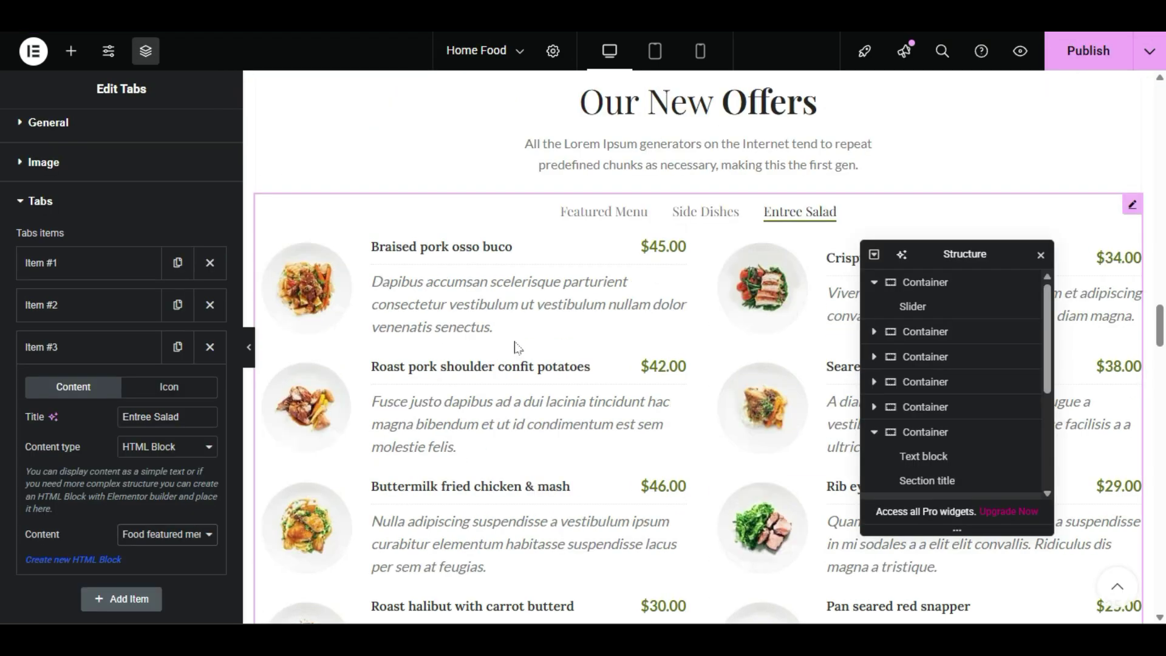
scroll(534, 328, down, 4)
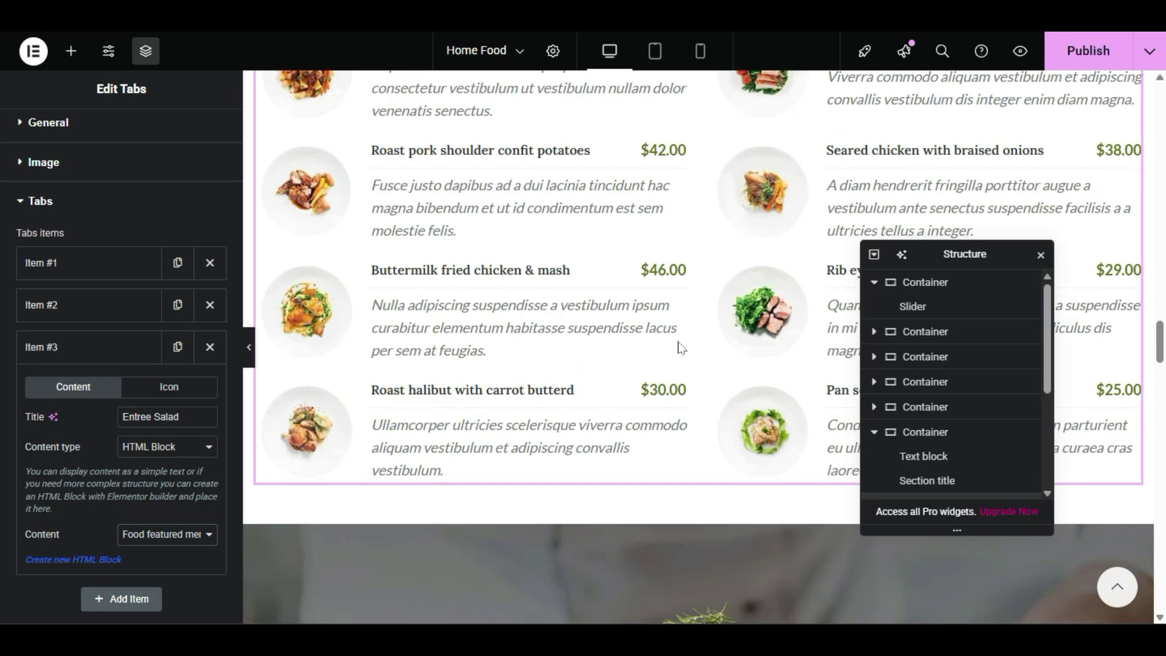
scroll(665, 399, up, 4)
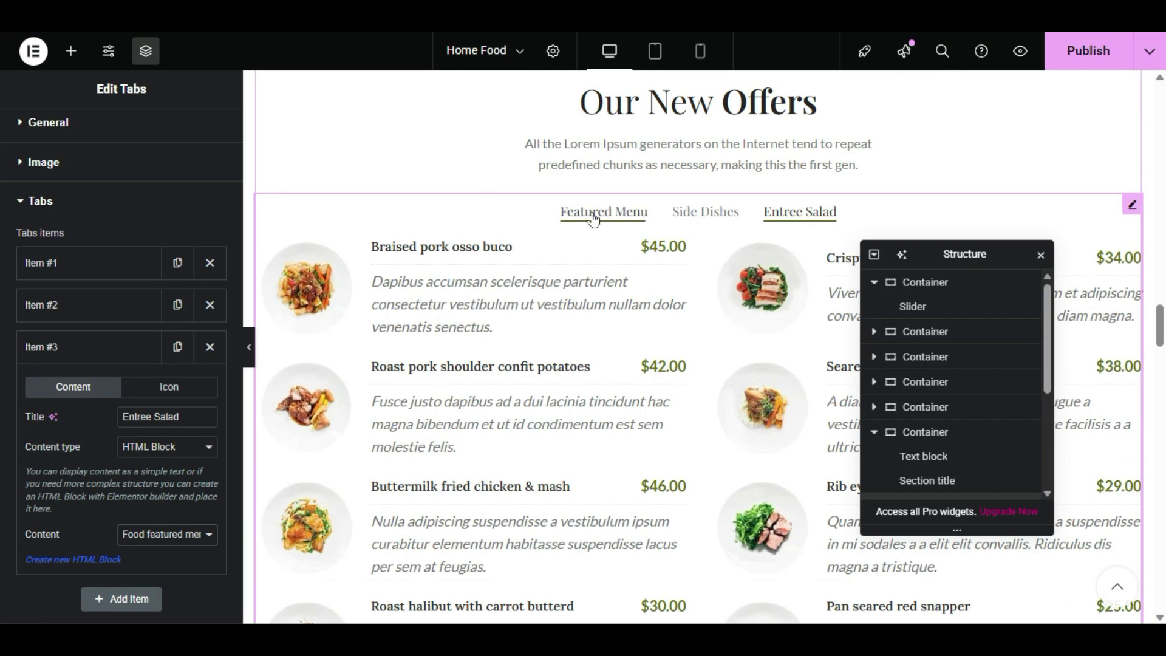
- Compare the Featured Menu and Side Dishes tabs' dishes and check which HTML Block the Side Dishes tab item uses
click(592, 212)
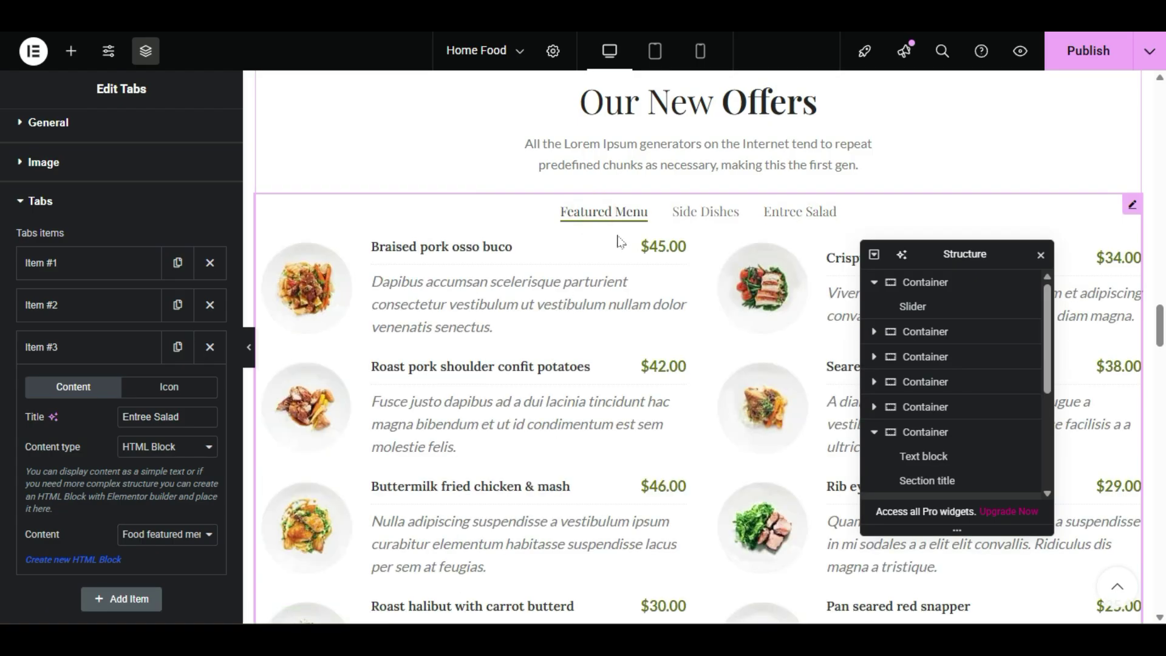
click(692, 214)
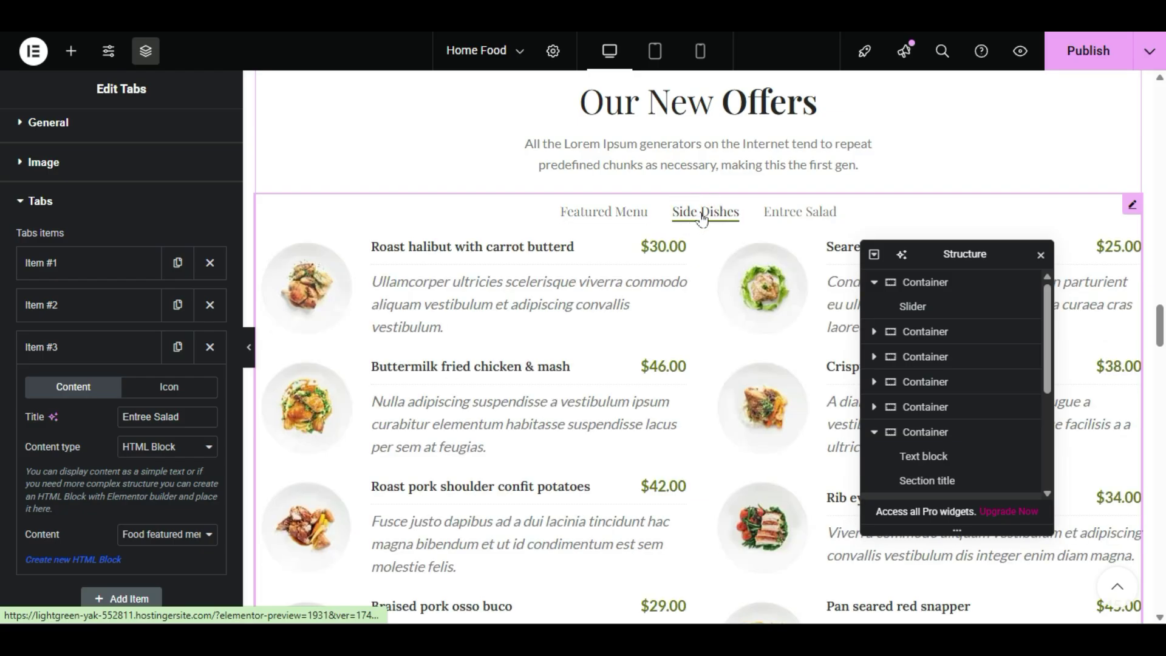
click(102, 315)
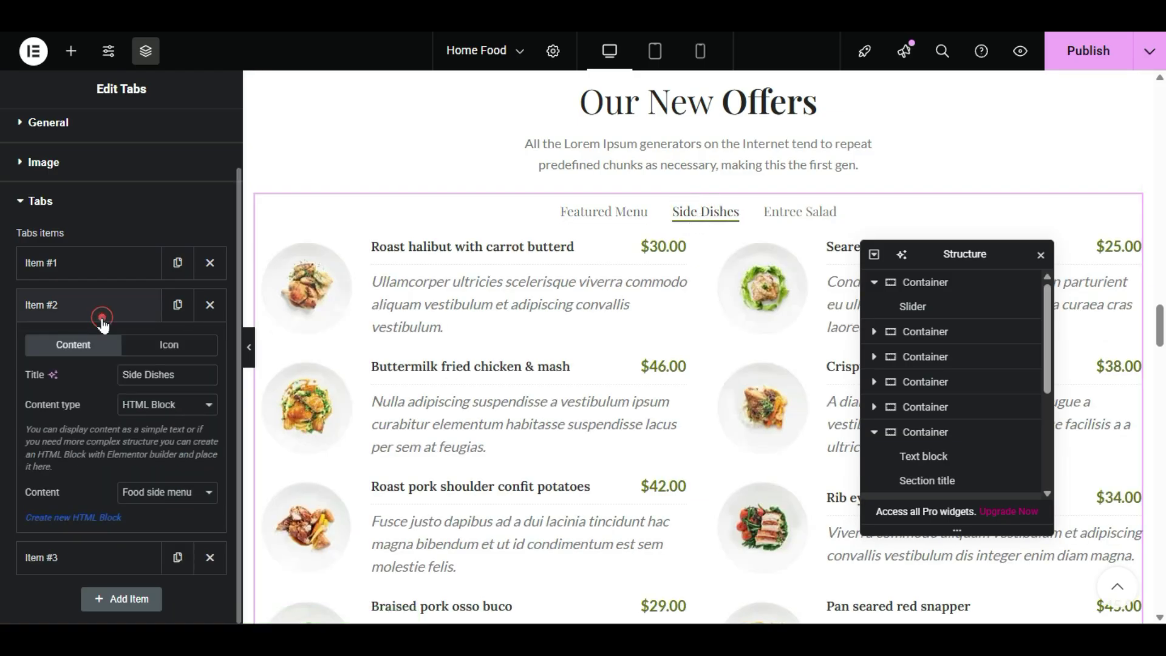
scroll(102, 337, up, 1)
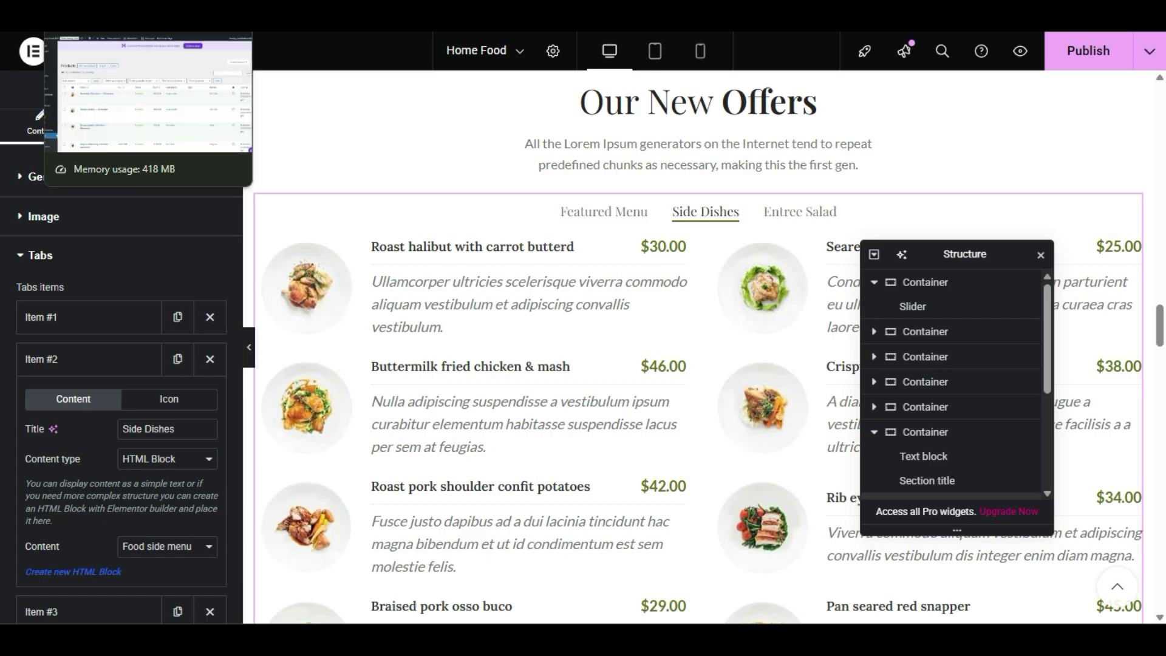
- Switch to the WordPress admin and find the Food side menu block in the list of all HTML Blocks
click(91, 13)
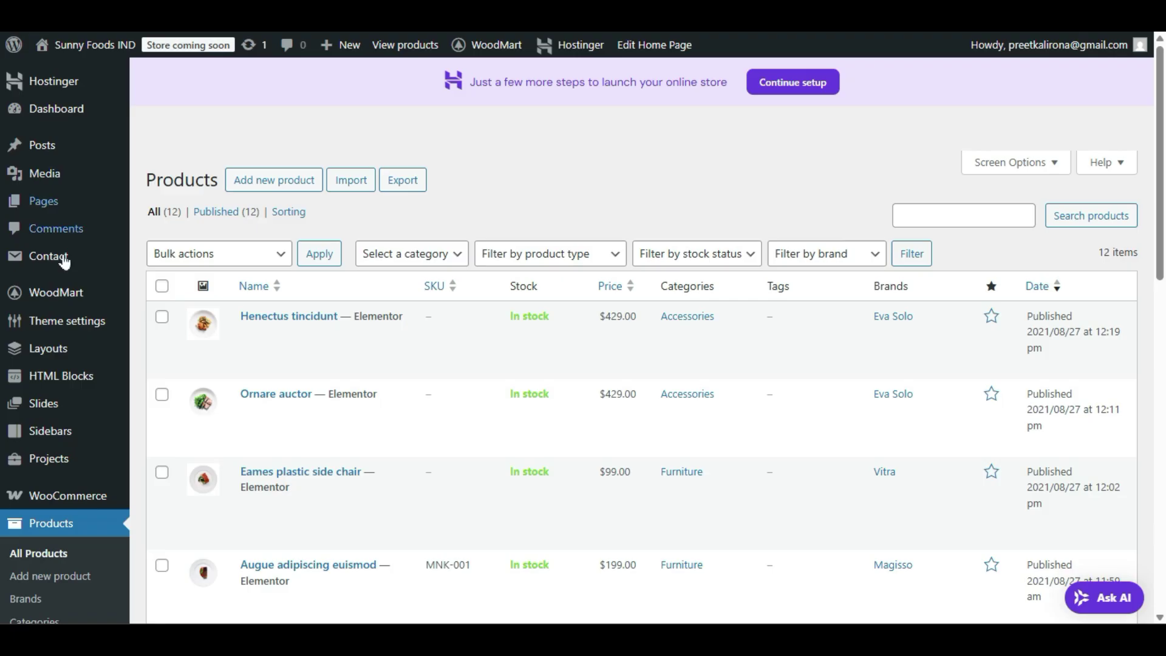
scroll(67, 274, down, 2)
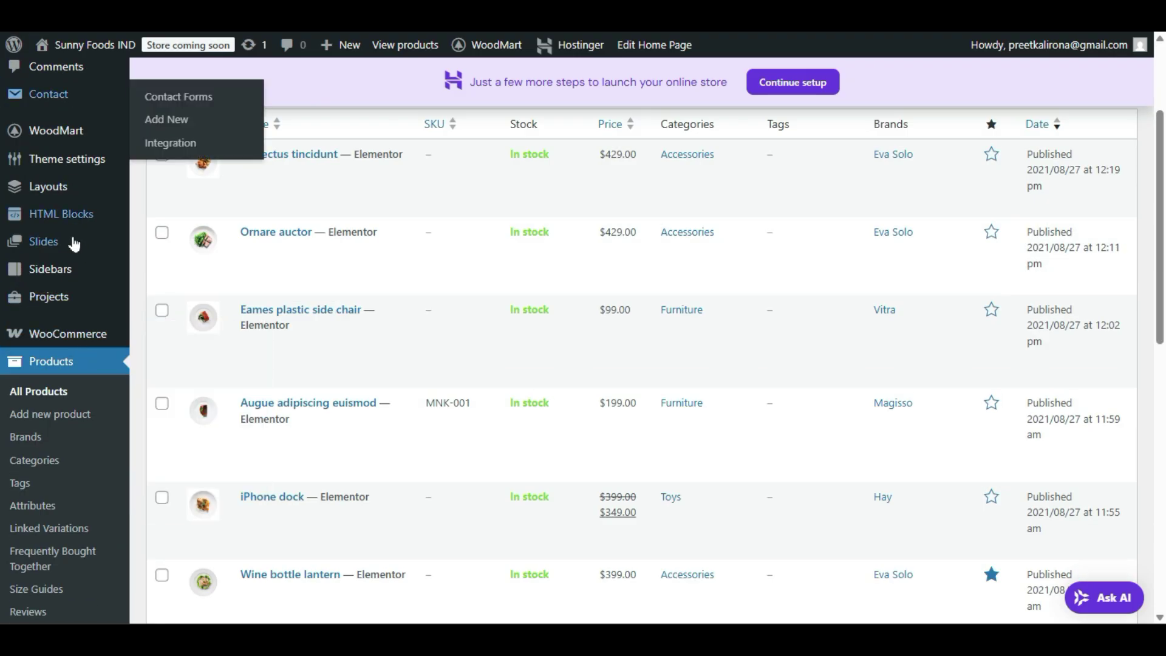
scroll(75, 243, down, 8)
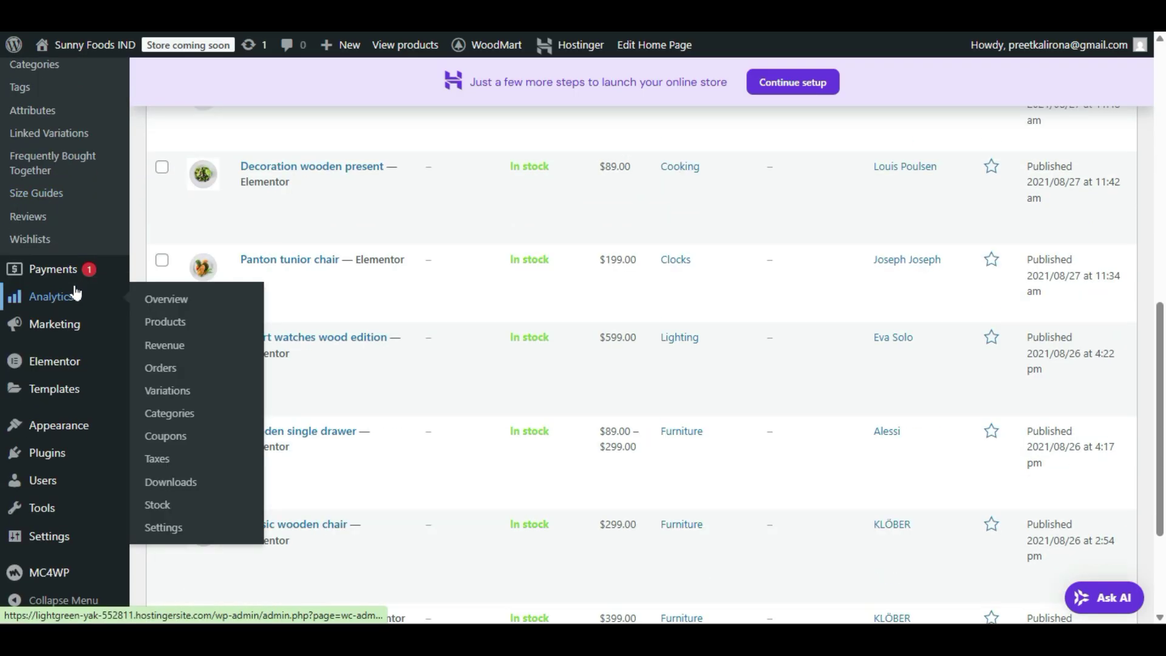
scroll(67, 365, up, 9)
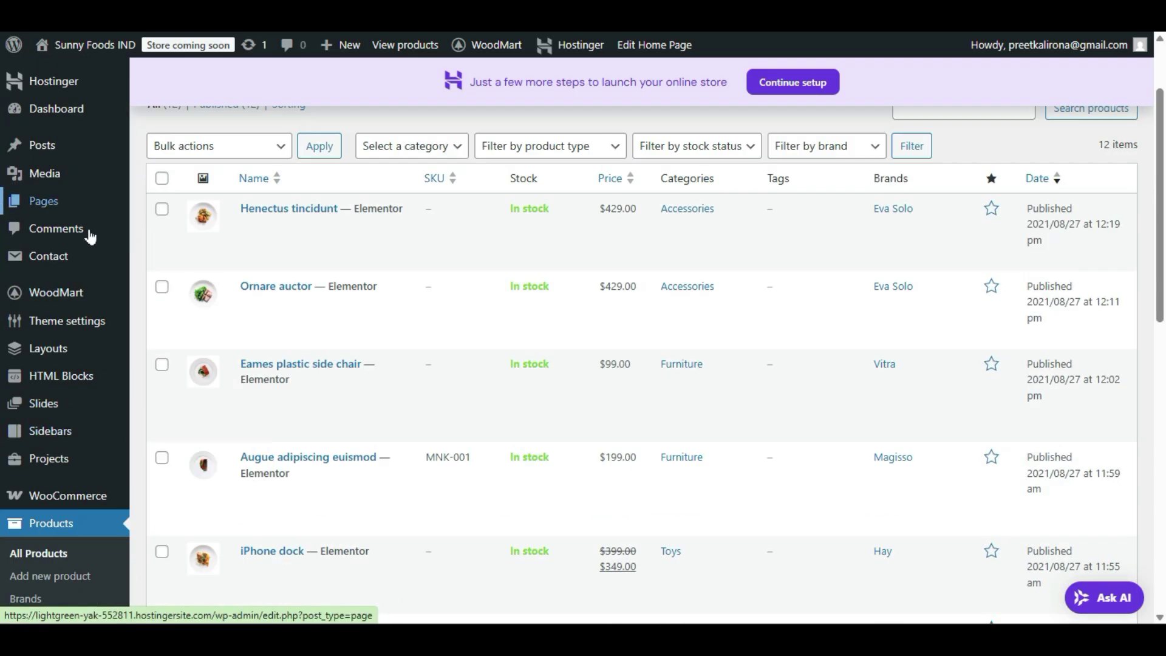
mouse_move(73, 380)
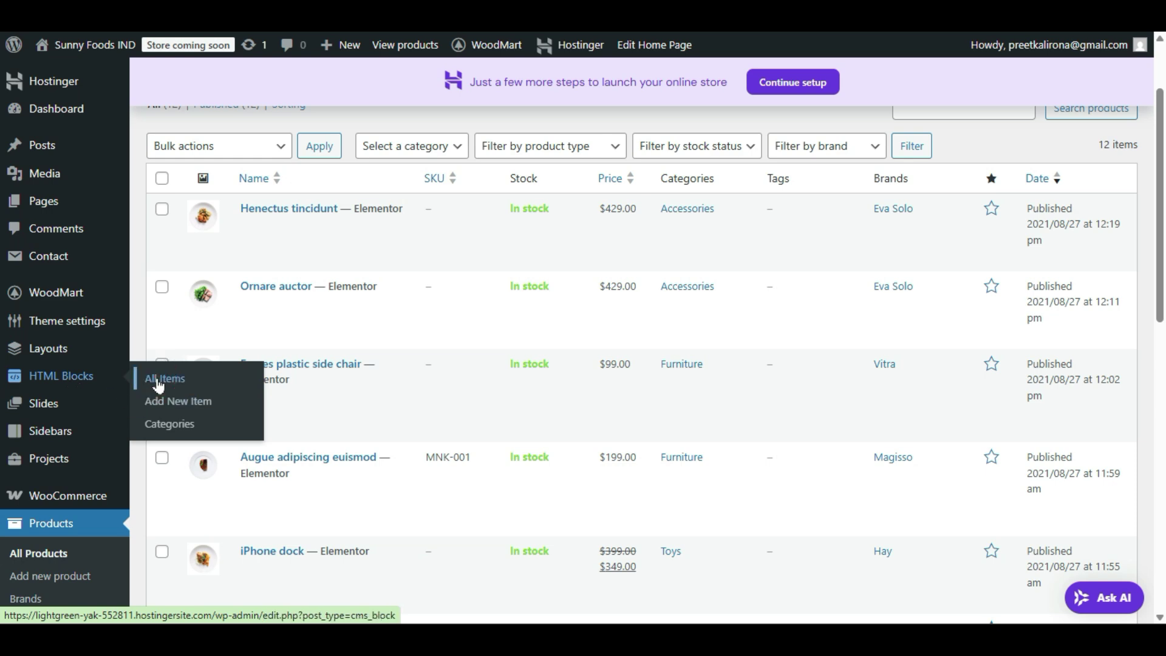
scroll(204, 377, down, 7)
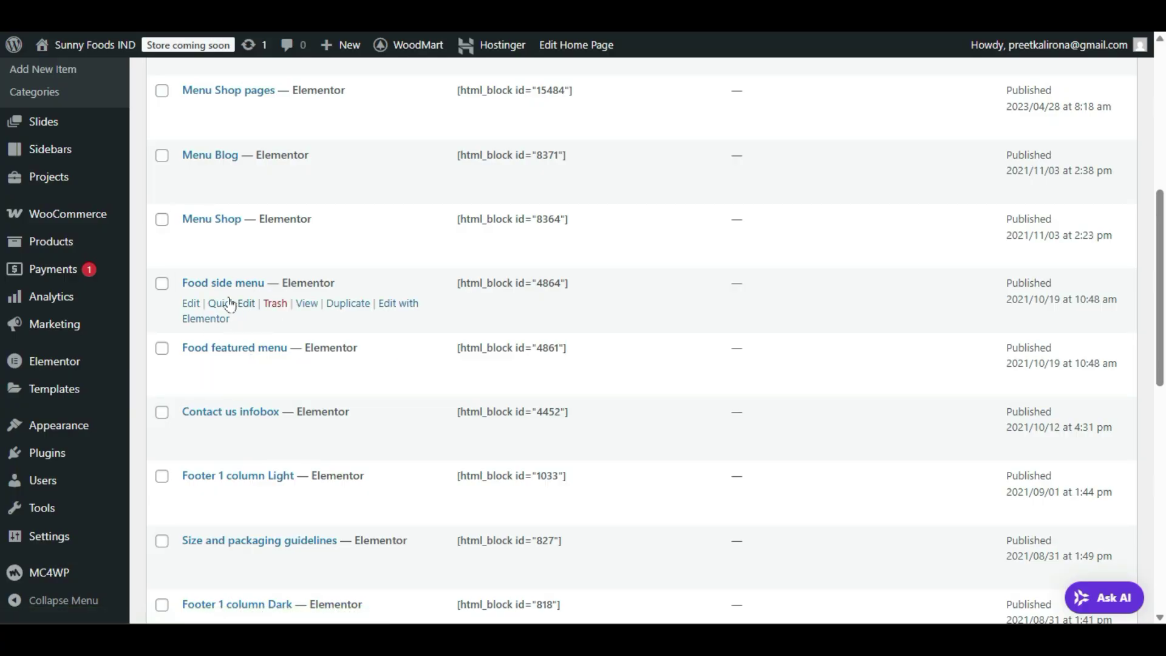
- Review the Food side menu block's title and slug in its quick edit form, and close it without updating
click(223, 305)
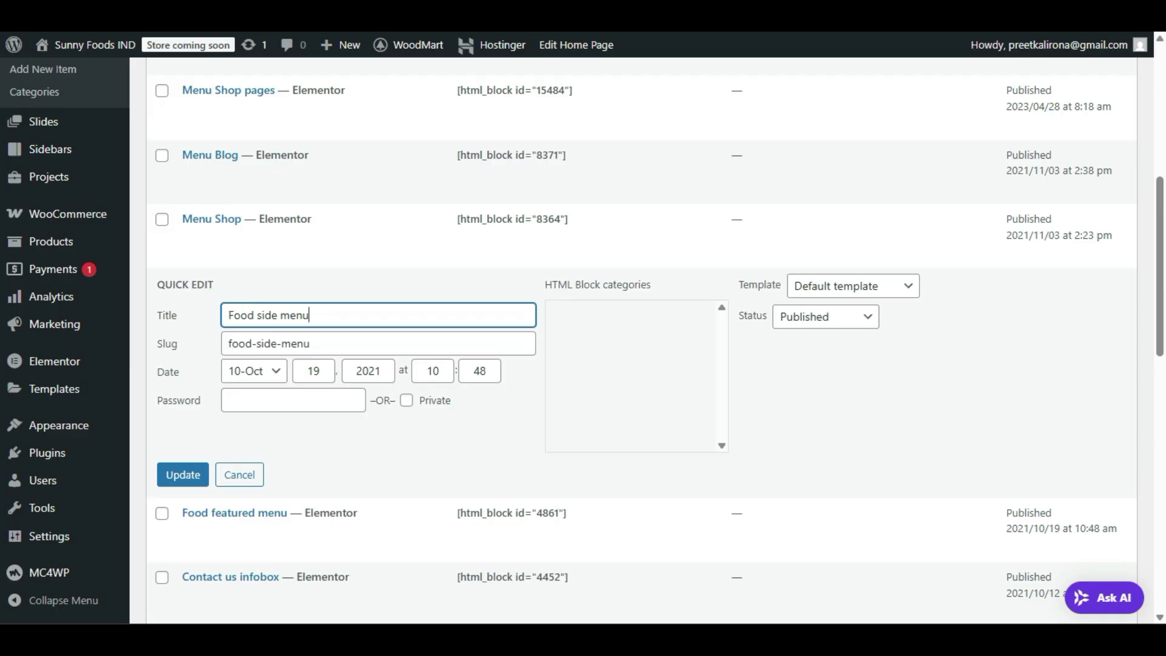
key(ctrl+a)
triple_click(312, 340)
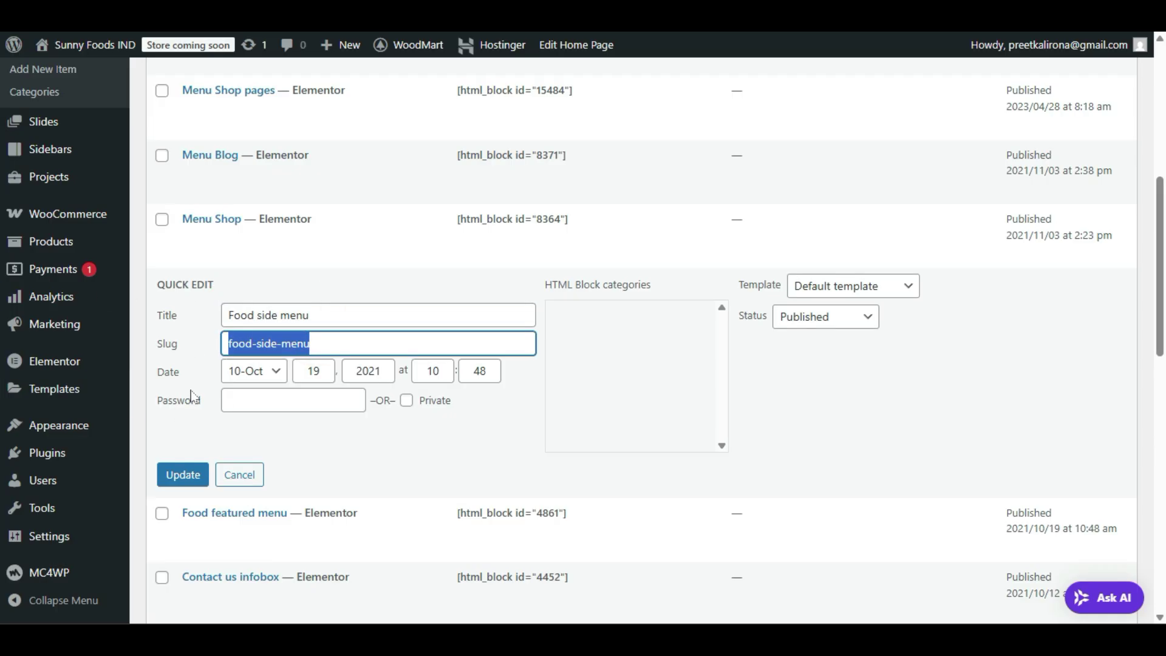
click(236, 475)
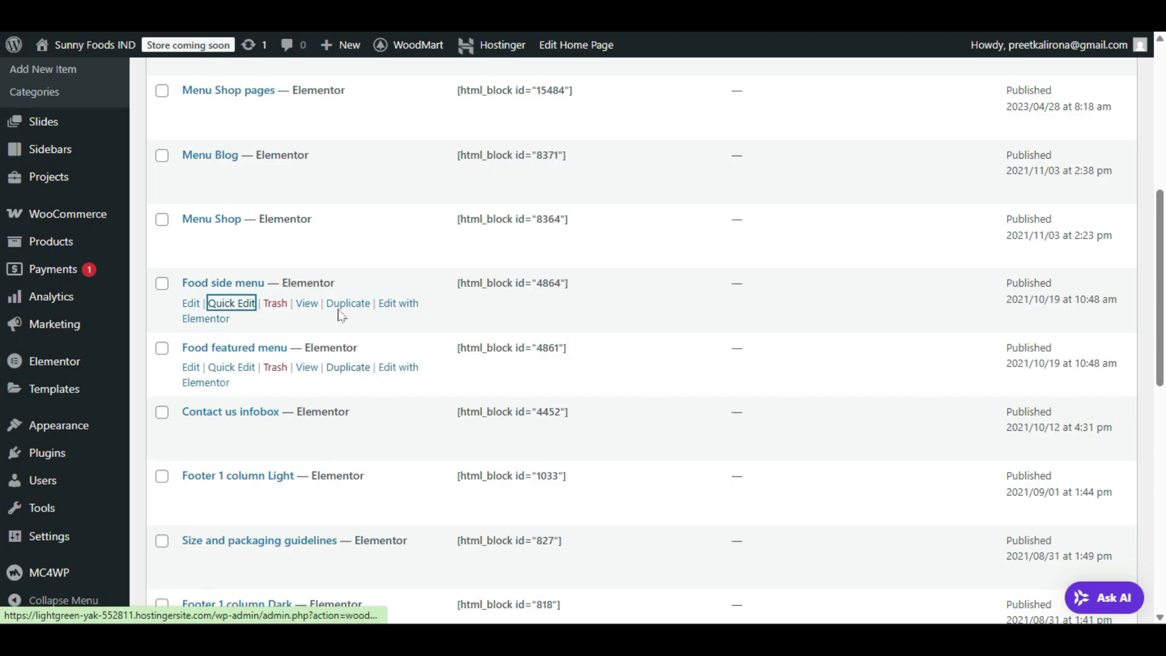
- Return to the Home Food editor and check the HTML Blocks available as content for the Side Dishes tab
click(249, 13)
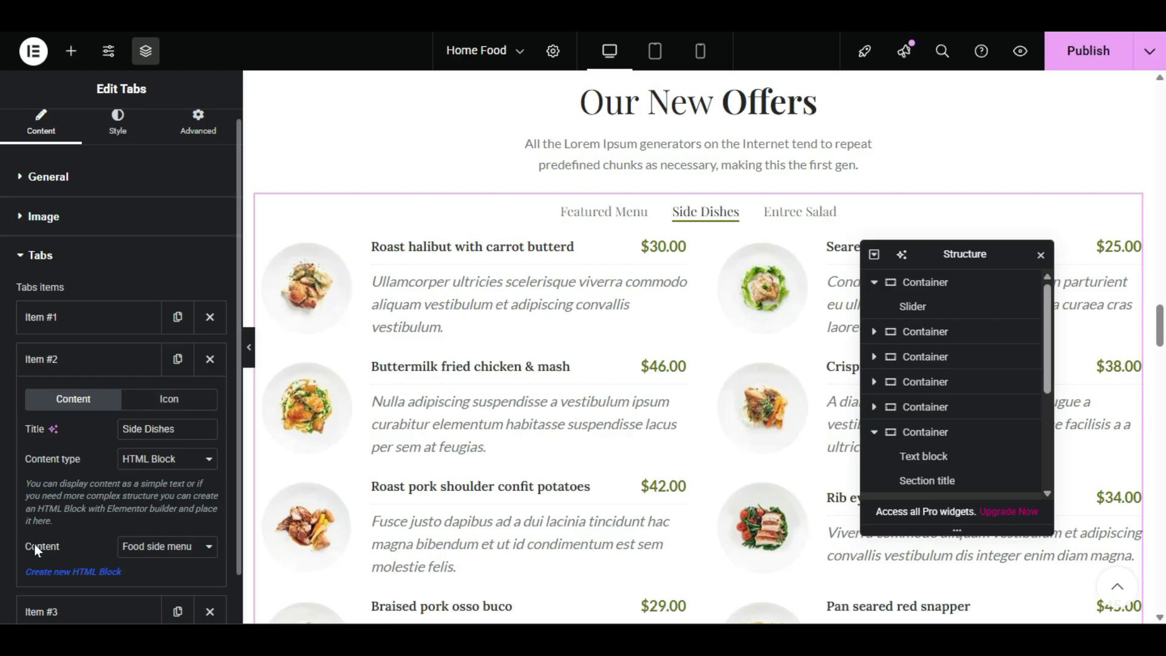
click(120, 548)
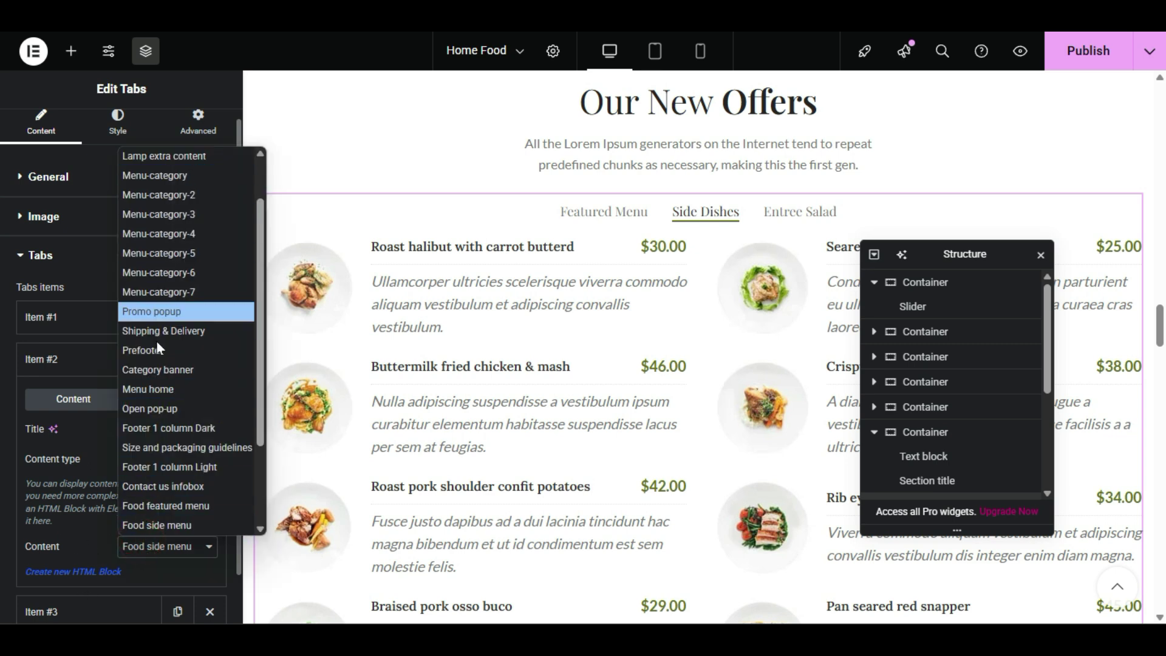
click(101, 460)
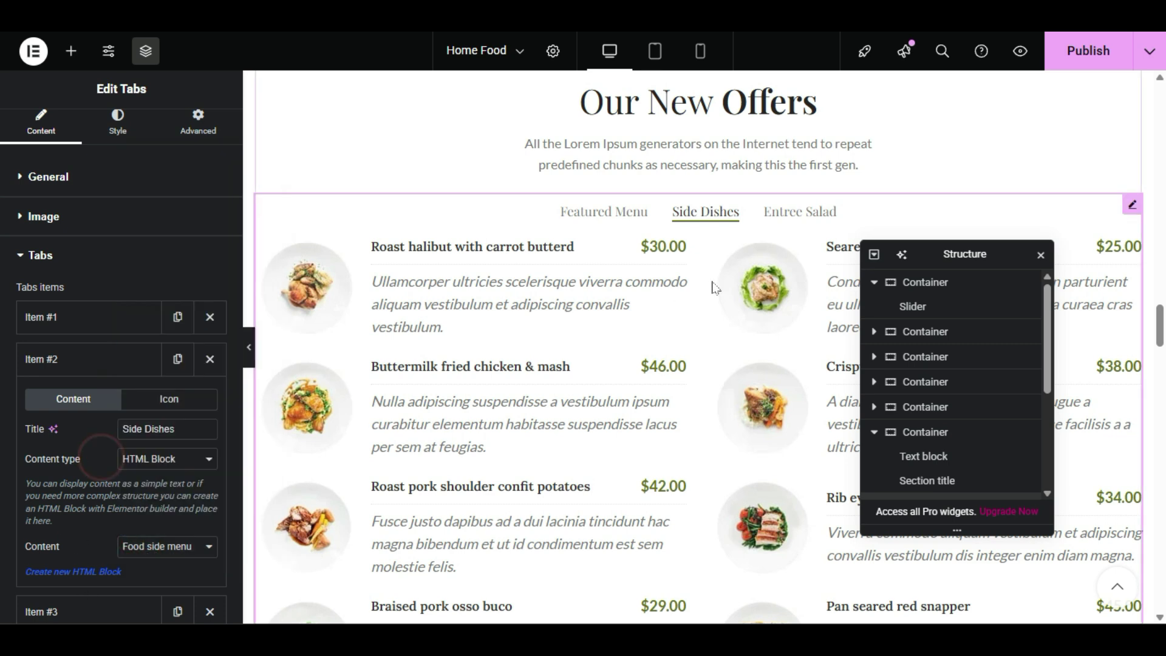
- Close the page structure overview and review the page's hero slider and About Our Restaurant section
scroll(648, 246, up, 15)
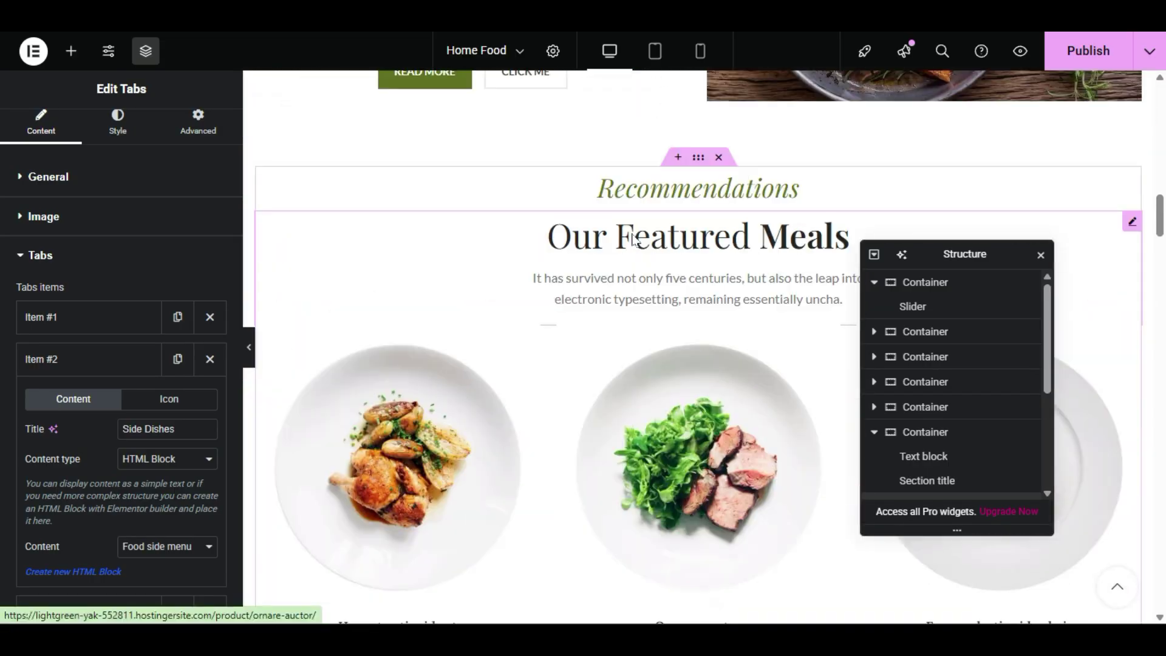
scroll(628, 242, up, 10)
scroll(624, 250, down, 4)
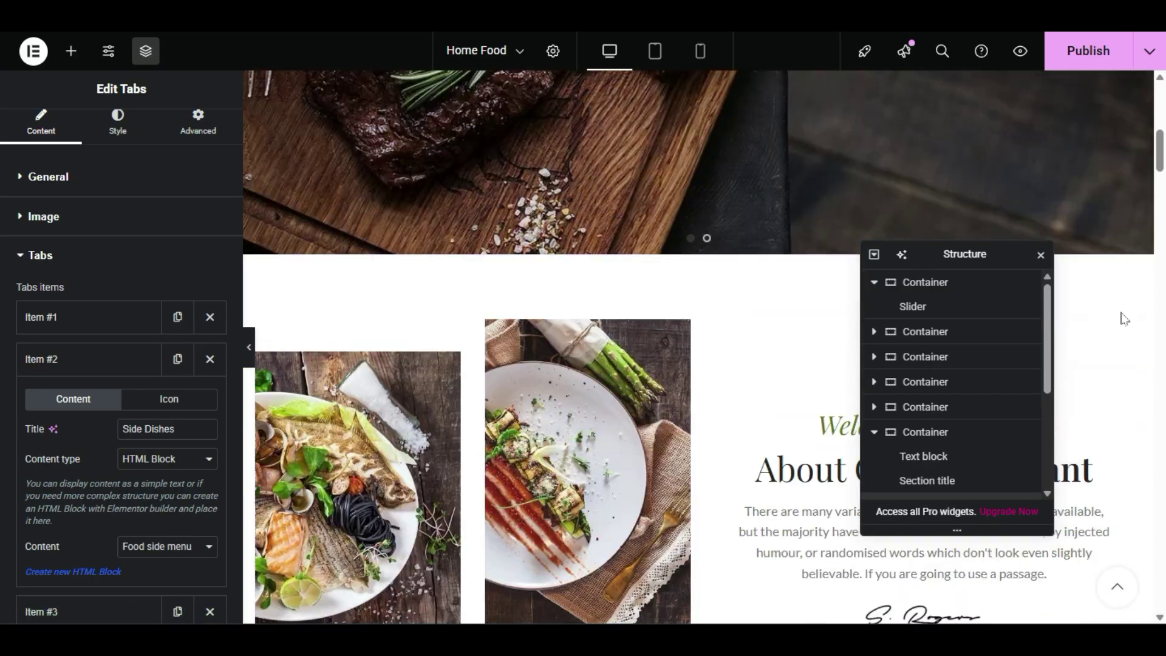
click(1040, 258)
scroll(887, 265, up, 5)
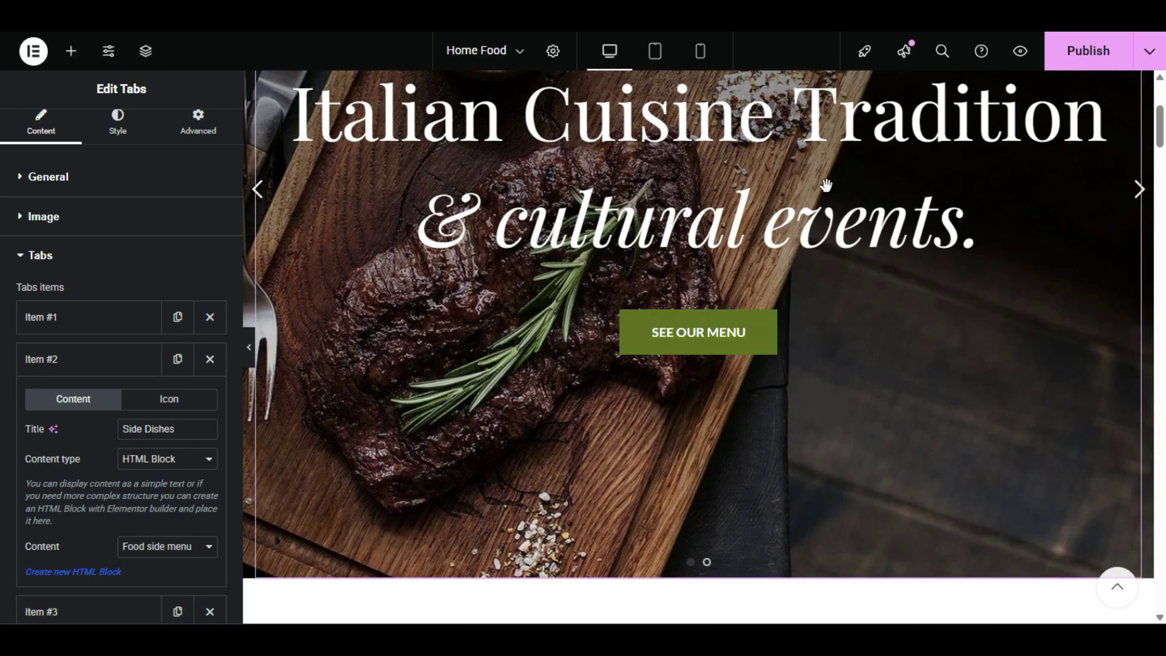
scroll(646, 401, down, 8)
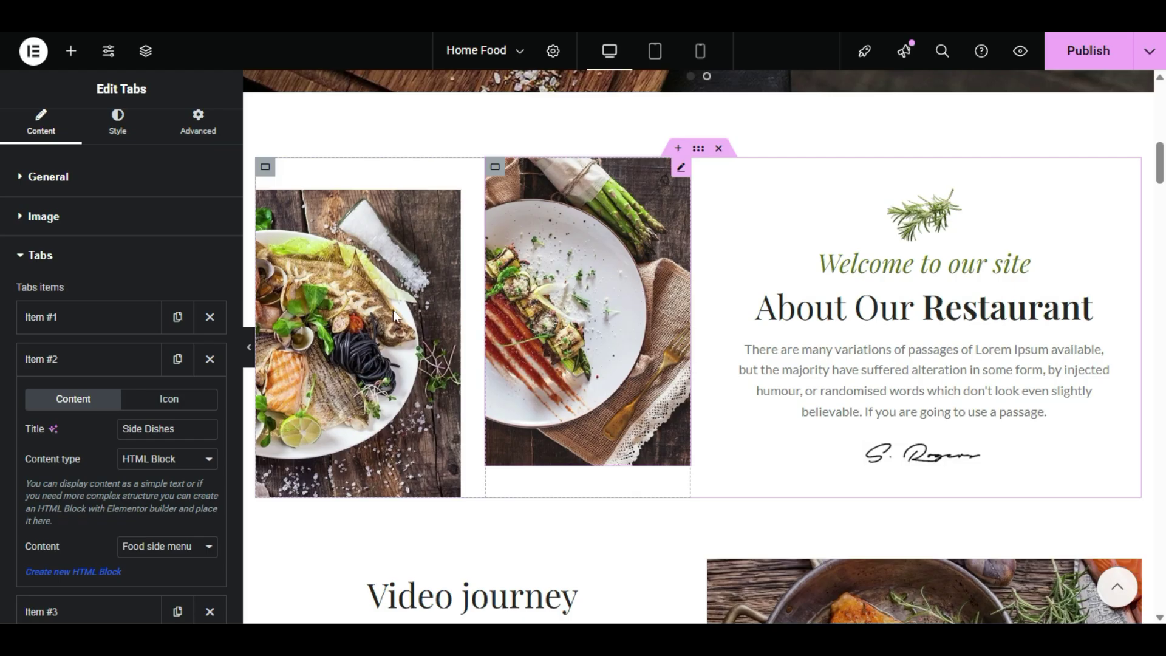
- Open the image chooser for the left food photo in the About Our Restaurant section and look through its upload and library options
click(358, 297)
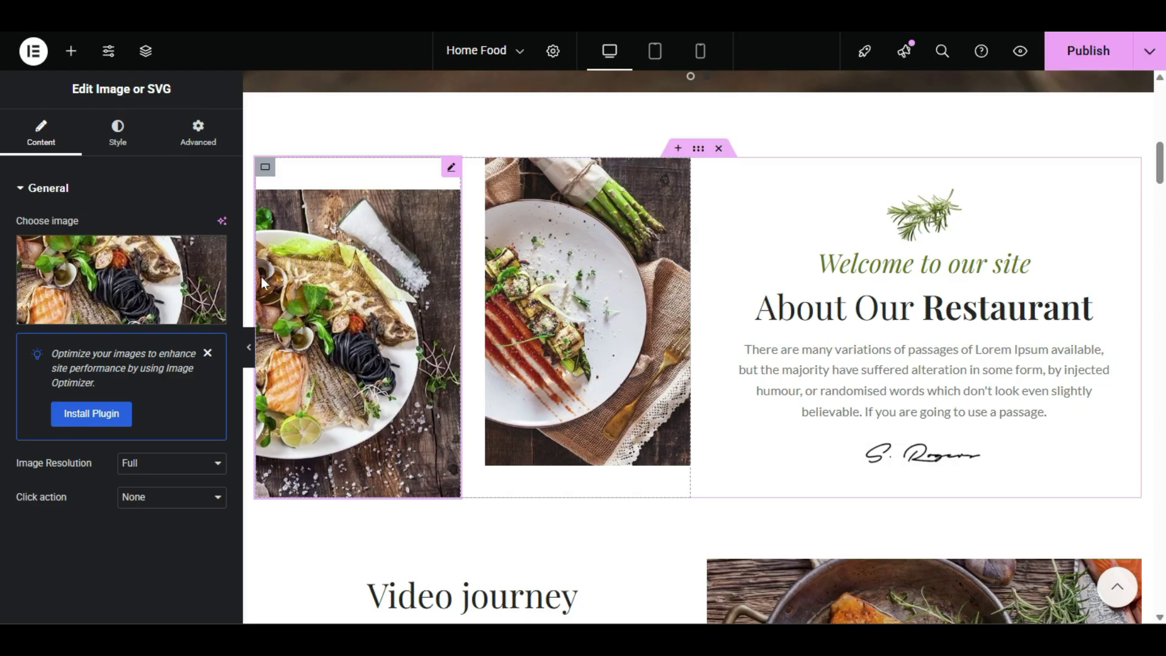
click(144, 319)
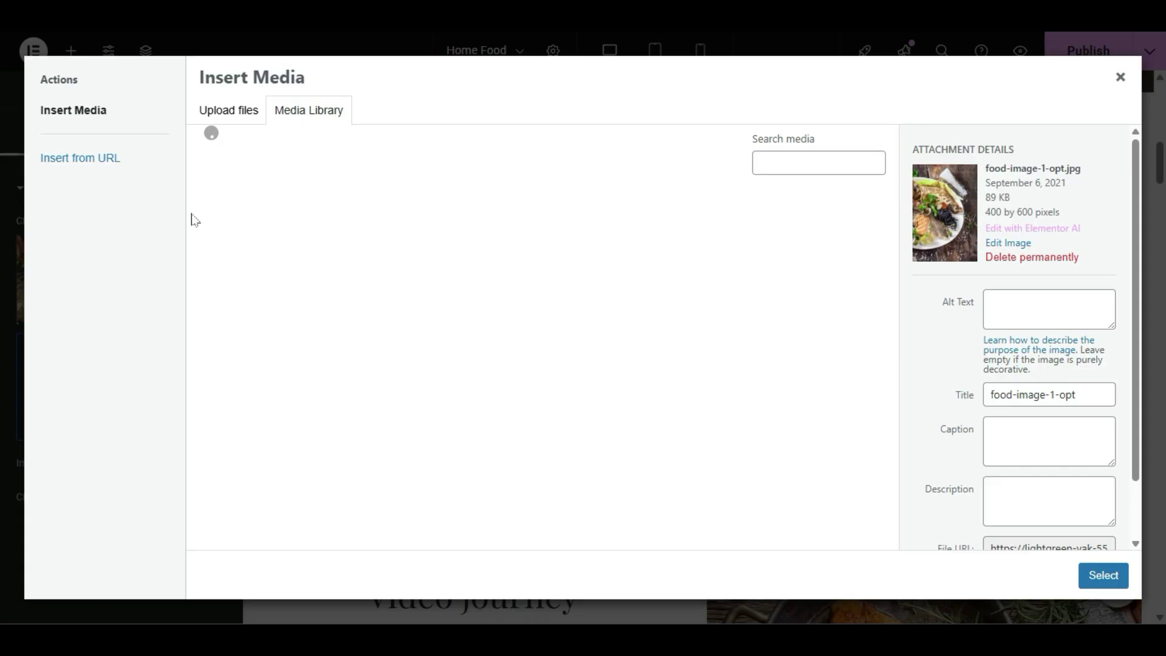
click(236, 120)
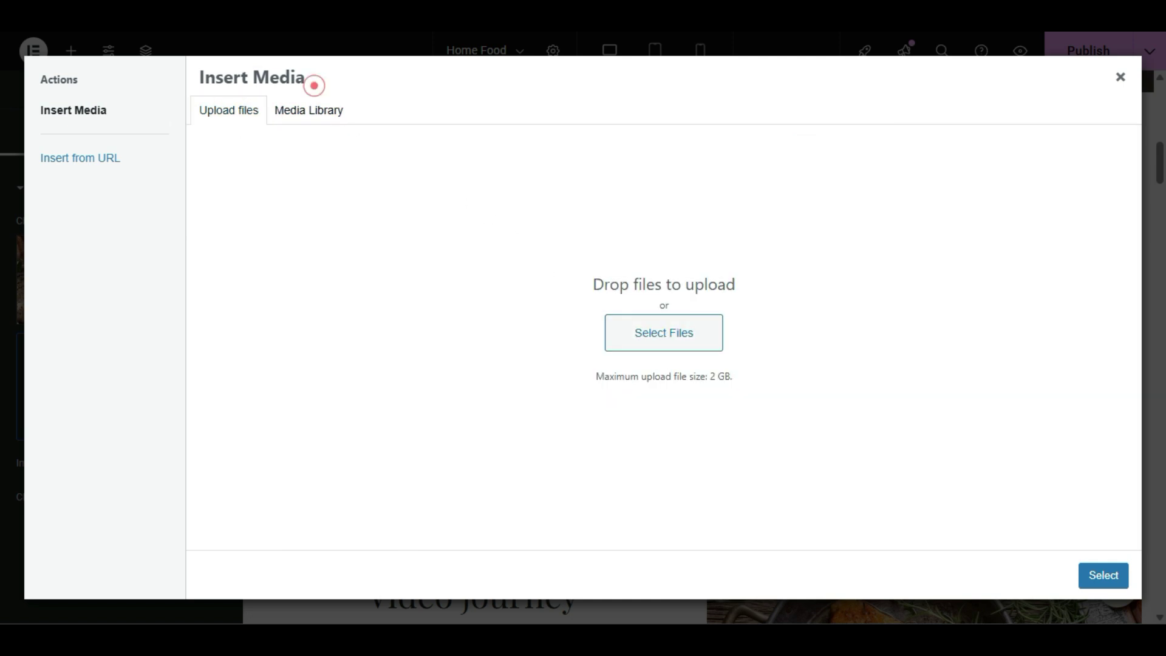
click(282, 115)
scroll(521, 346, down, 5)
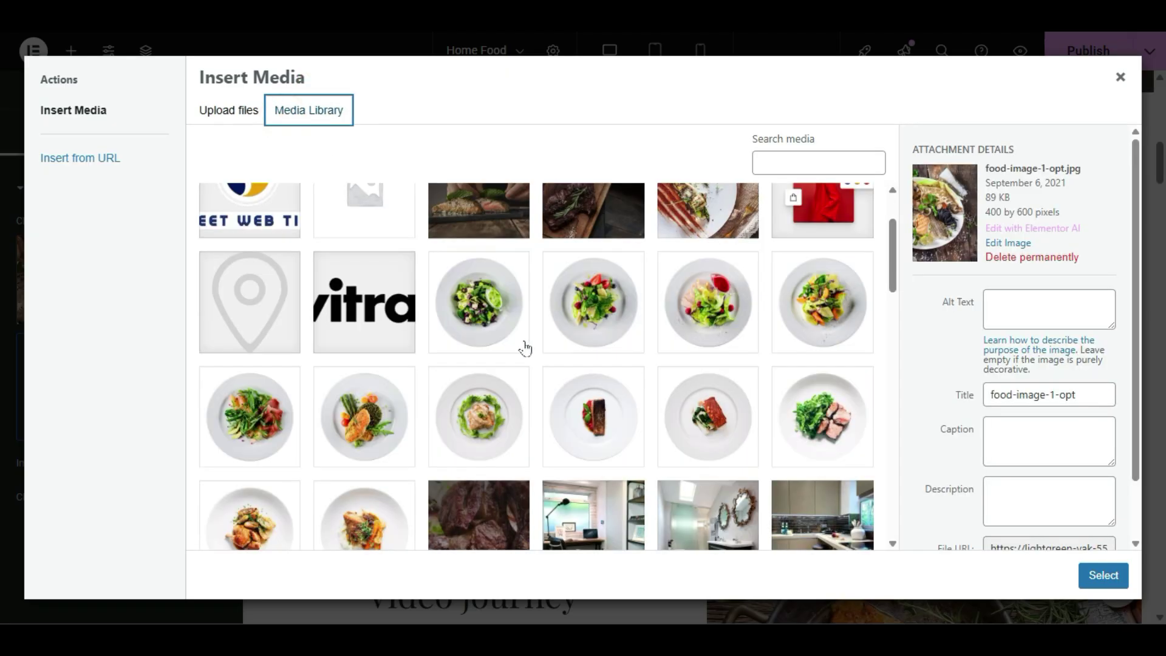
- Check the attachment details of food-product-1.jpg, slider-food-2.jpeg and food-image-2.jpg, and close the media library without replacing the photo
click(418, 309)
scroll(425, 322, up, 4)
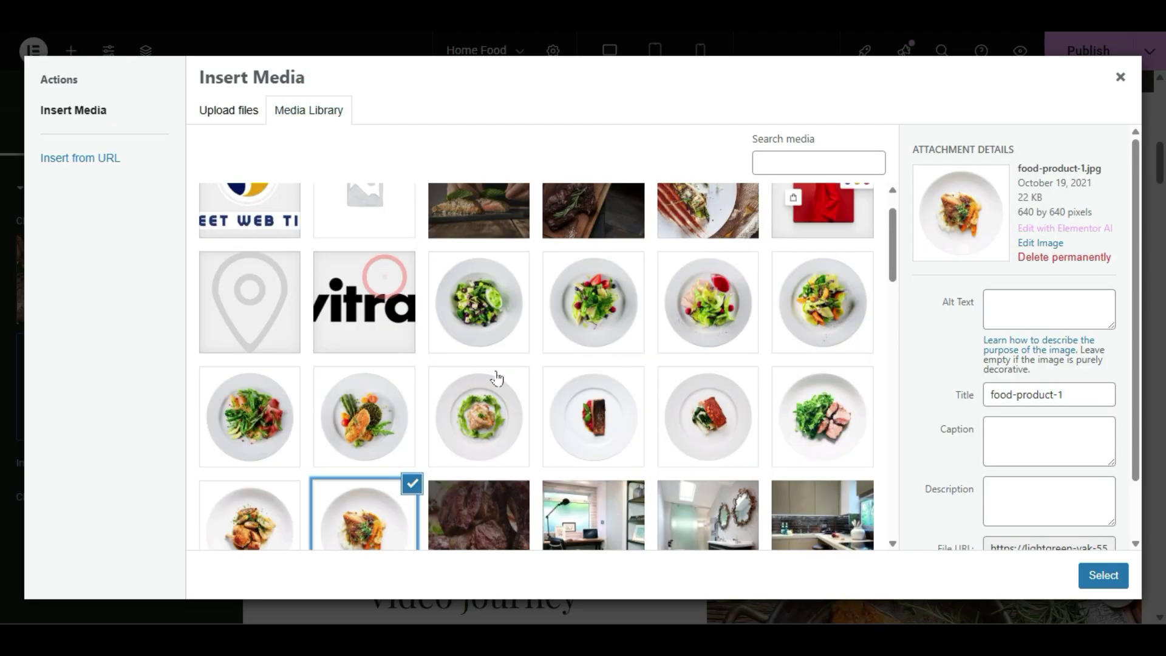
scroll(668, 273, up, 1)
click(723, 277)
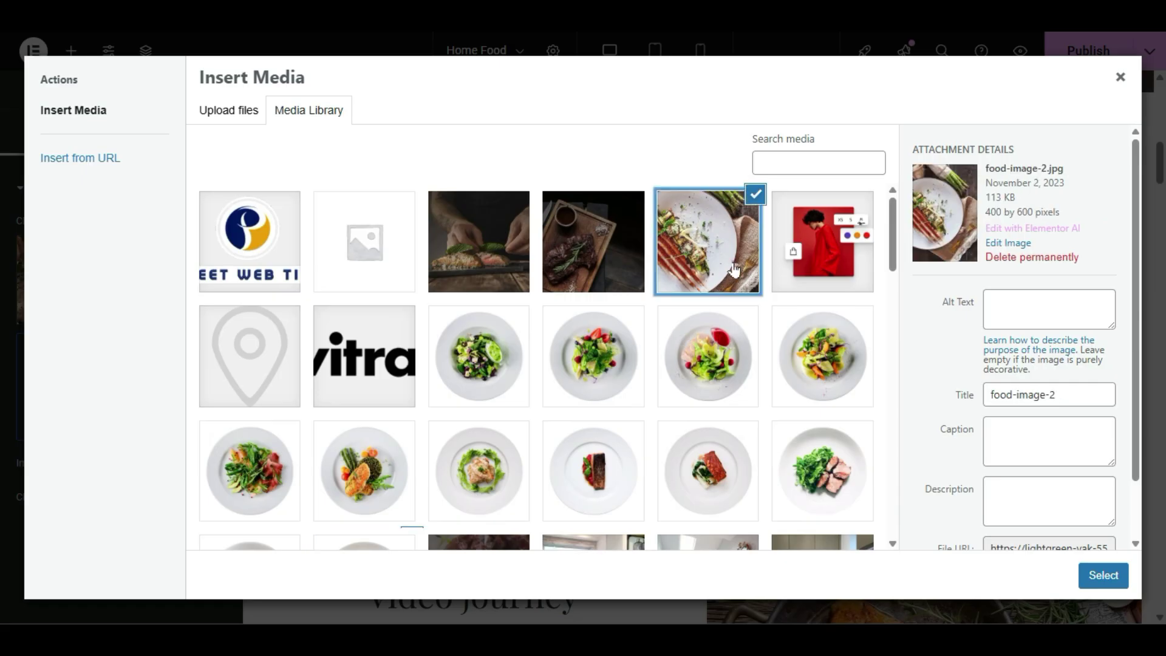
click(618, 220)
click(522, 240)
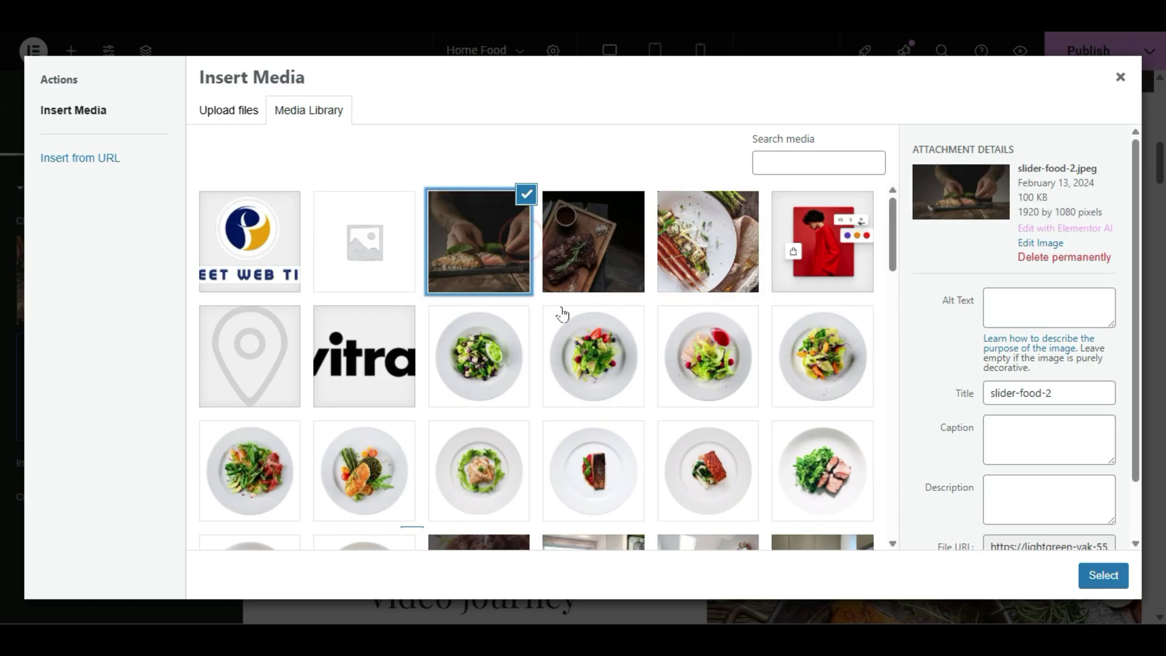
click(668, 246)
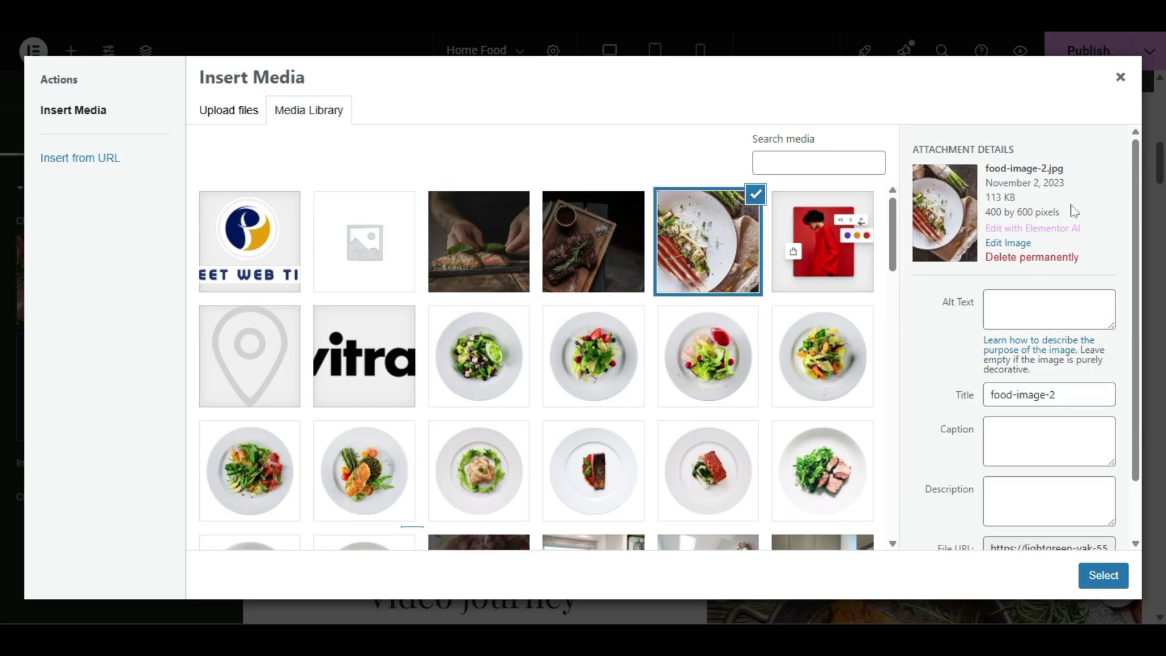
drag(1074, 216, 1015, 213)
click(1121, 77)
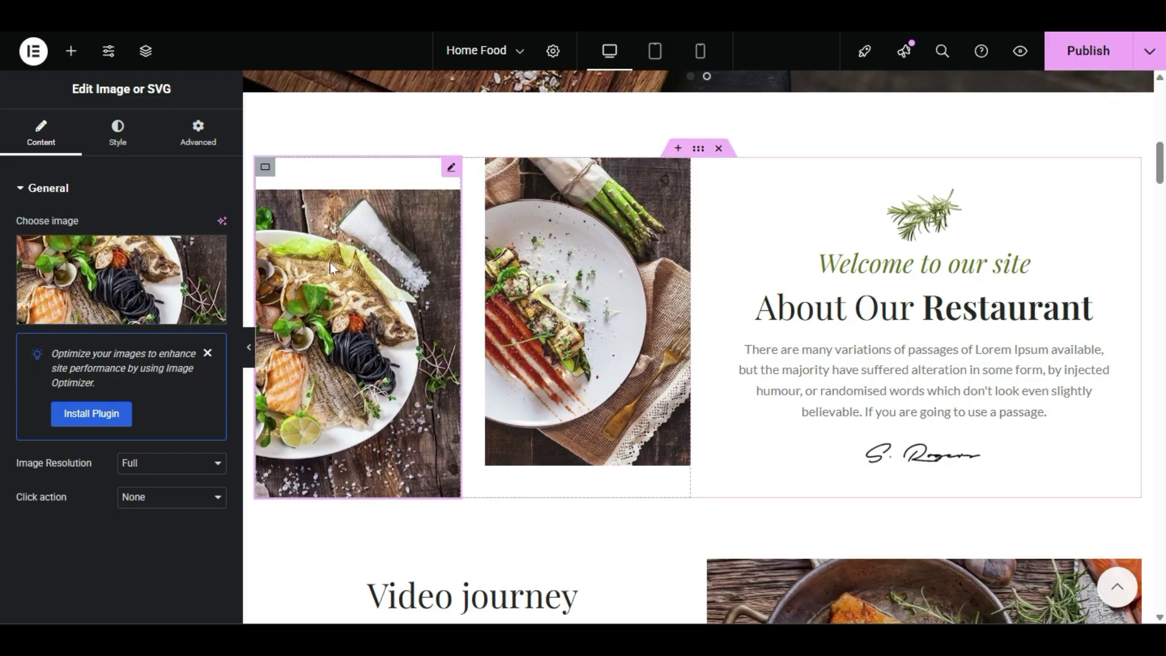
- Reopen the media library for the left food photo and check the pixel dimensions in the attachment details of food-image-1-opt.jpg
mouse_move(130, 287)
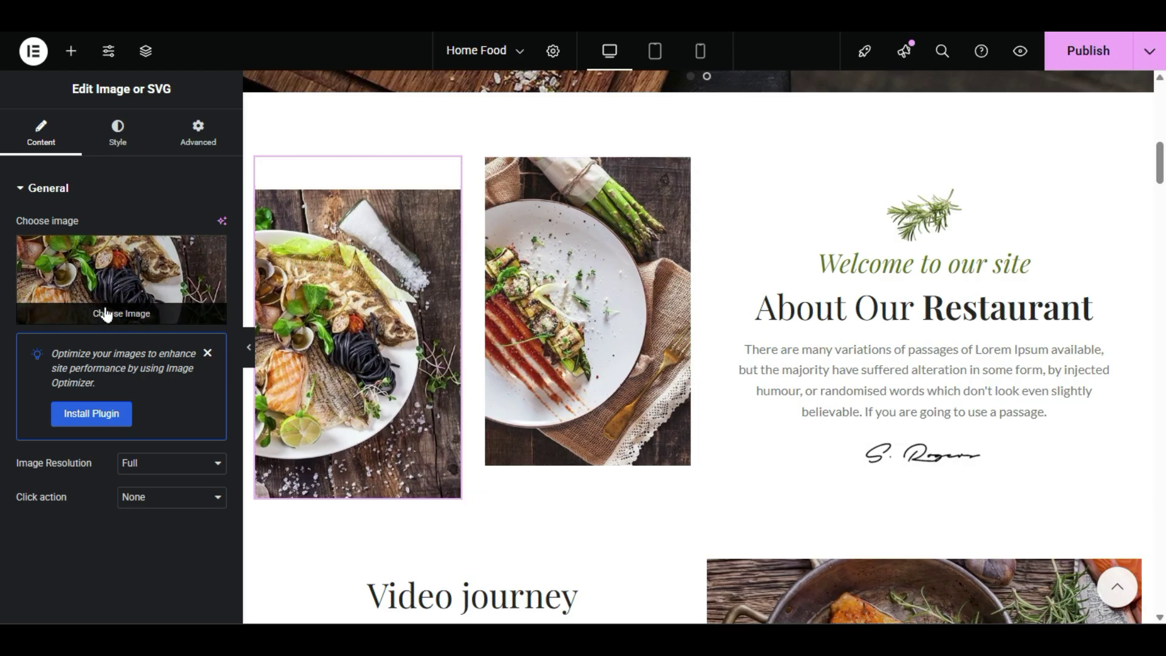
click(115, 318)
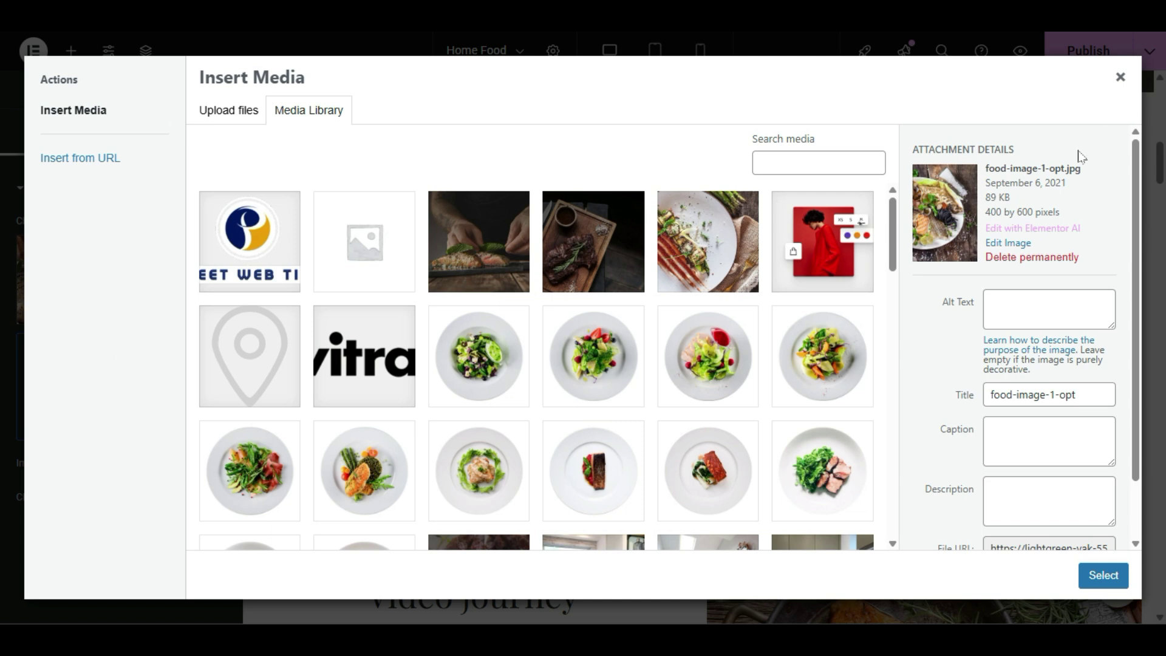
drag(911, 150, 1023, 149)
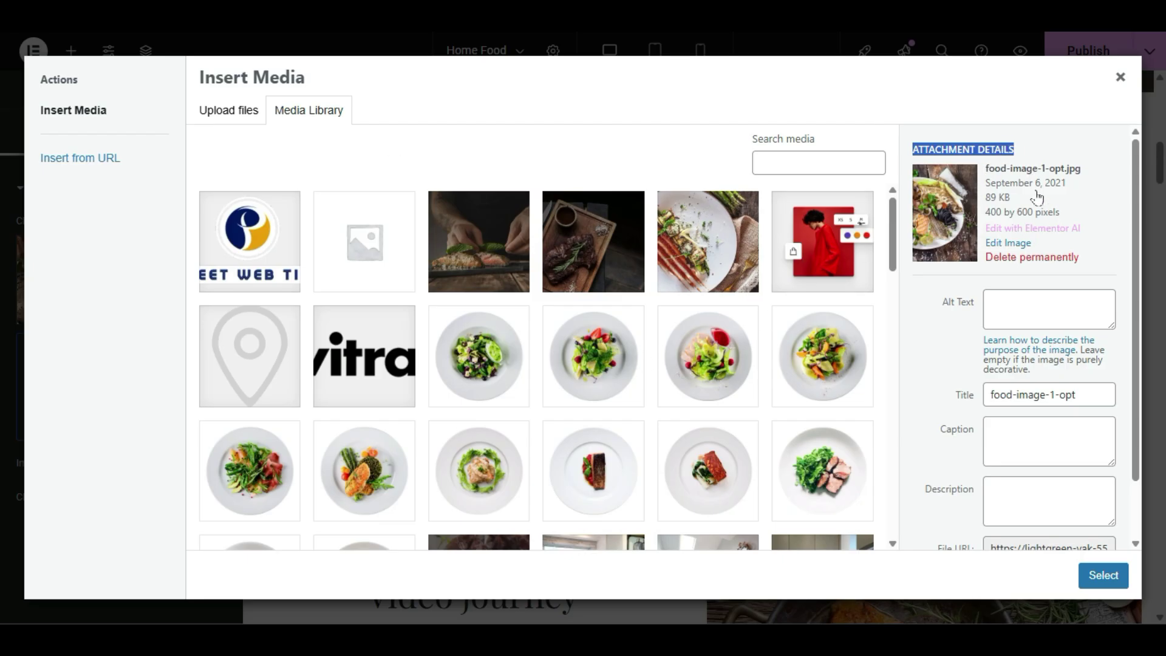
drag(1065, 213, 990, 212)
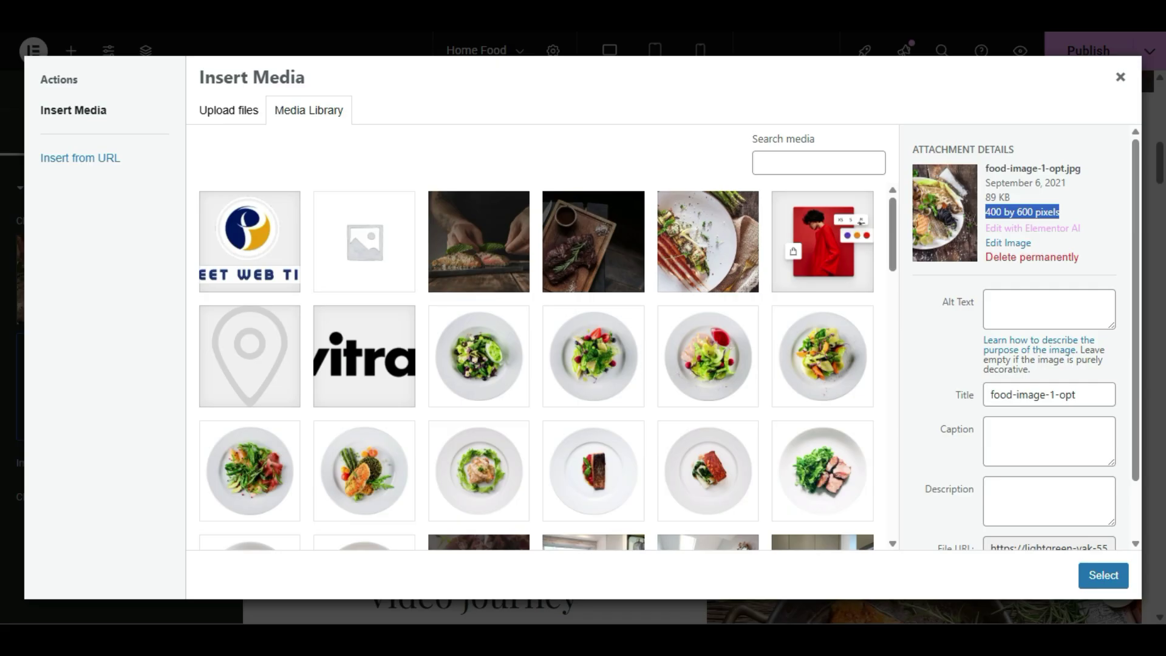
click(1040, 215)
drag(1062, 212, 1017, 212)
click(1031, 211)
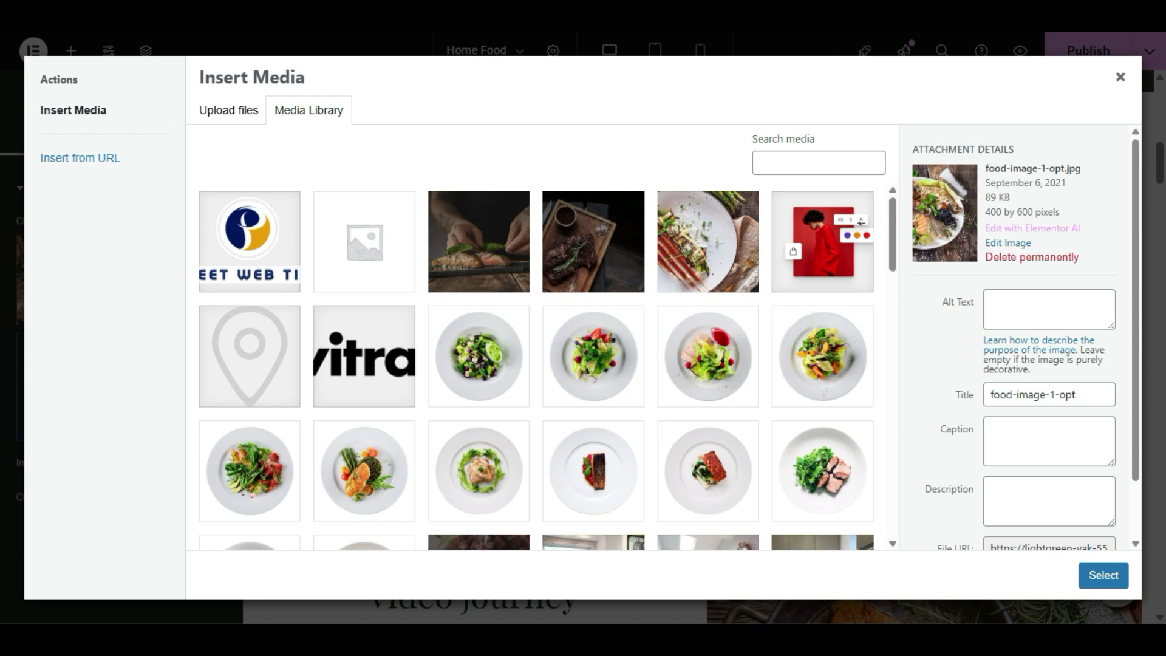
- Replace the left food photo in the About Our Restaurant section with food-image-4-opt.jpg from the media library, checking its file size and dimensions
scroll(656, 306, down, 7)
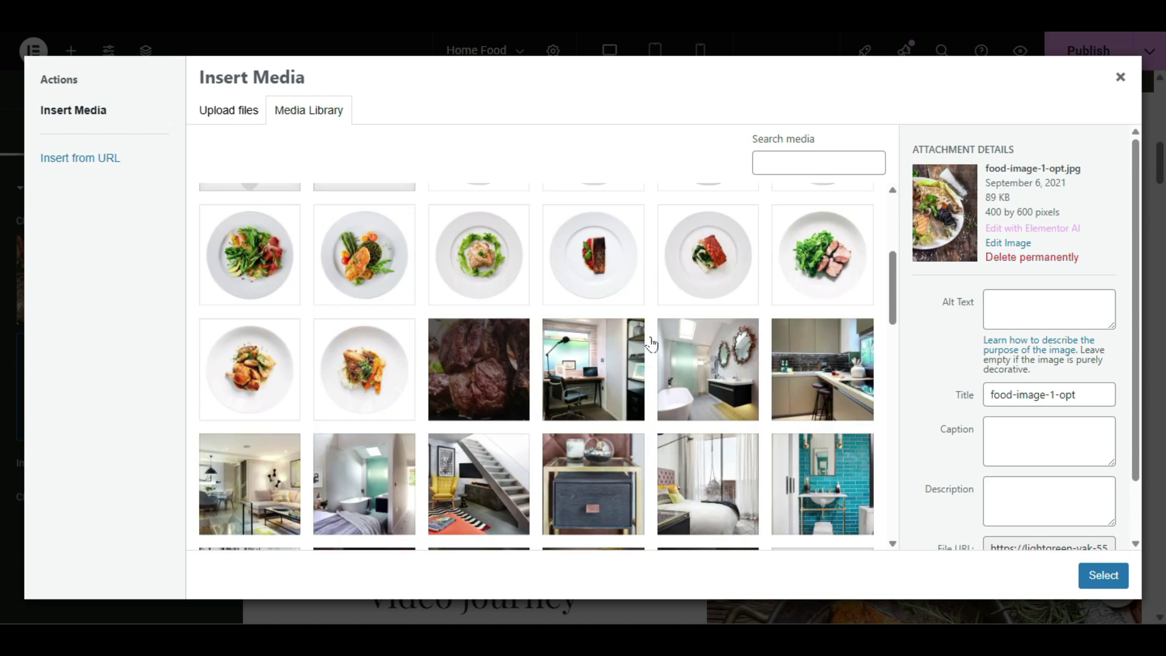
scroll(651, 344, down, 15)
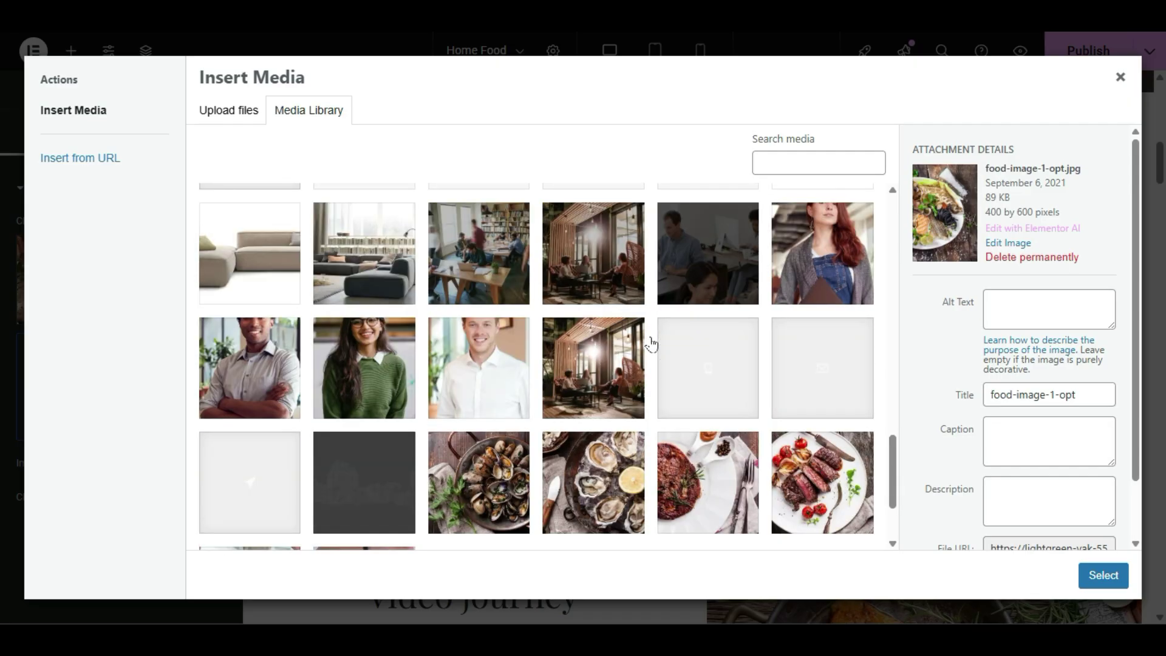
click(712, 355)
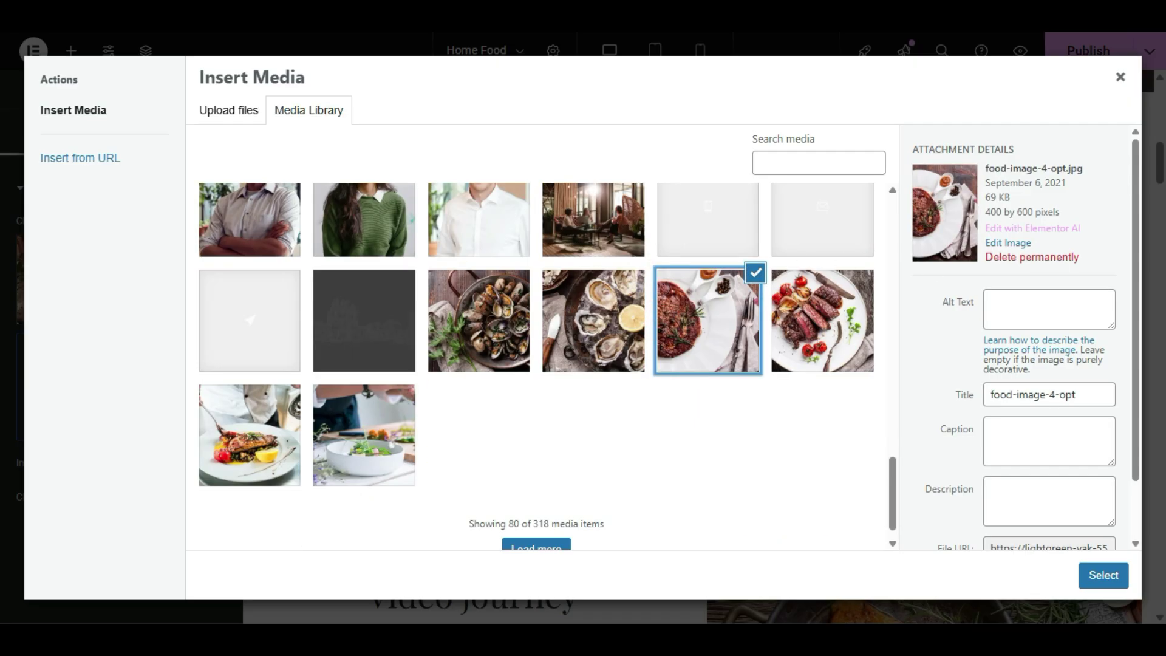
drag(1079, 209, 989, 197)
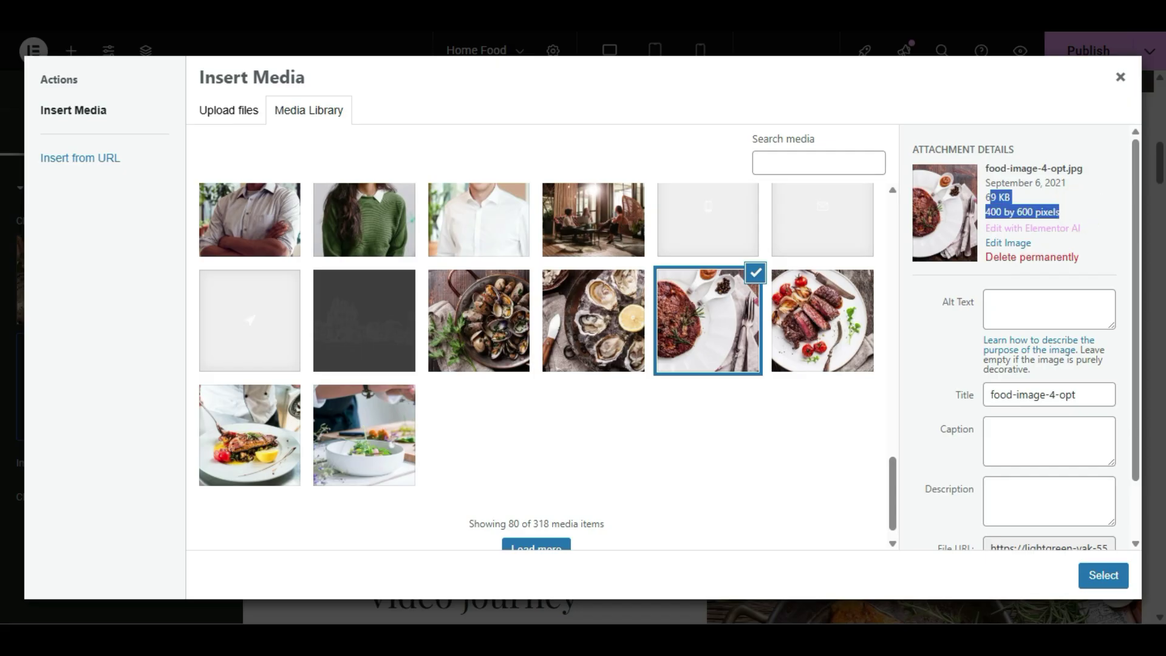
click(1093, 572)
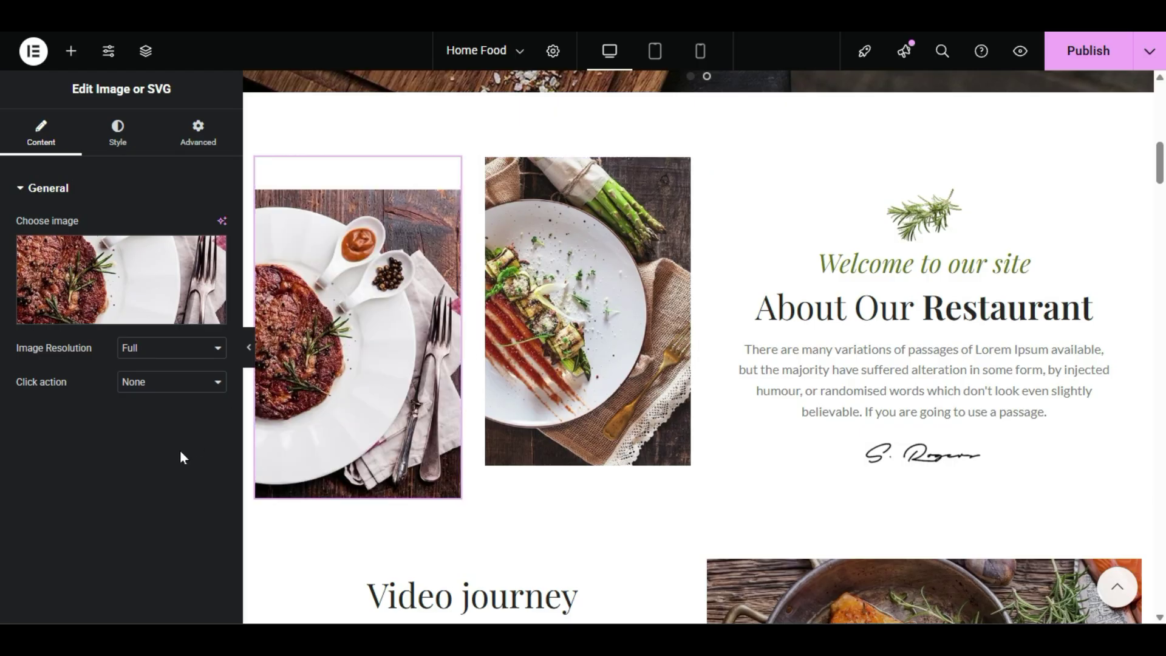
- Compare the image resolution settings of the left food photo and the rosemary image above the Welcome to our site text
click(128, 352)
click(154, 550)
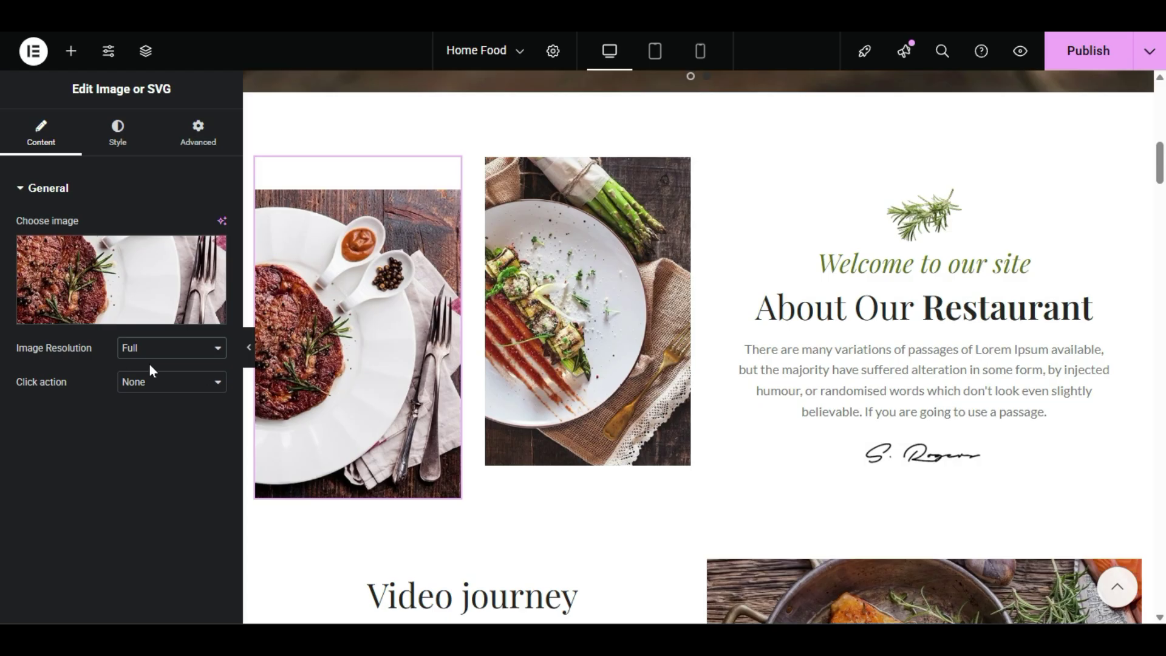
click(920, 229)
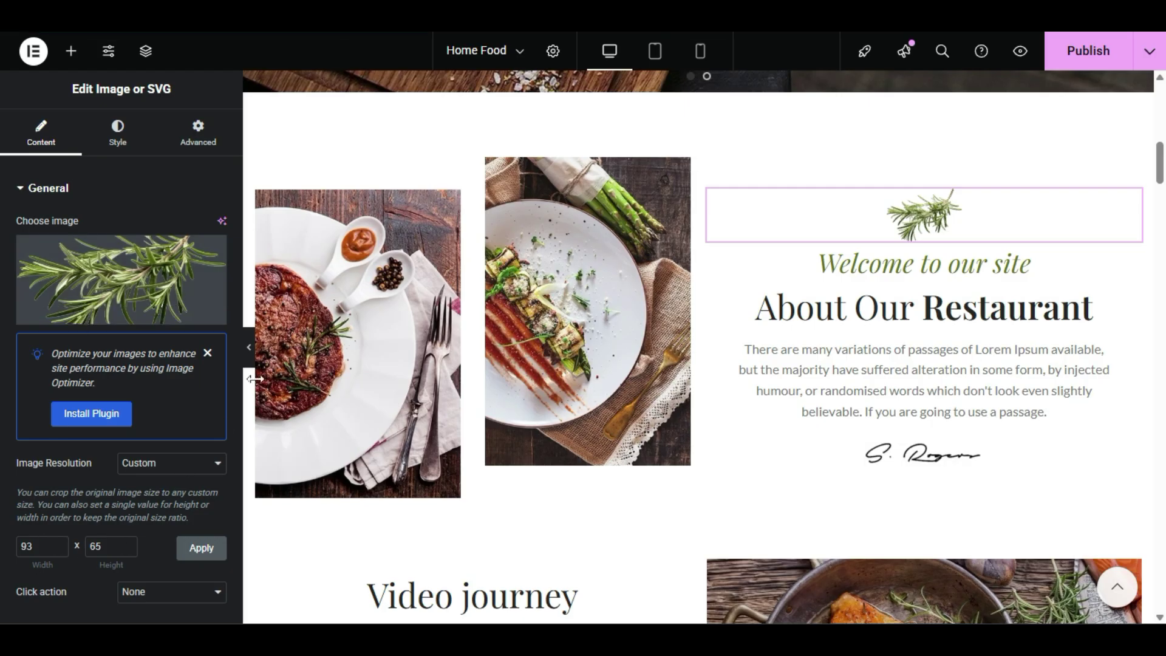
click(330, 359)
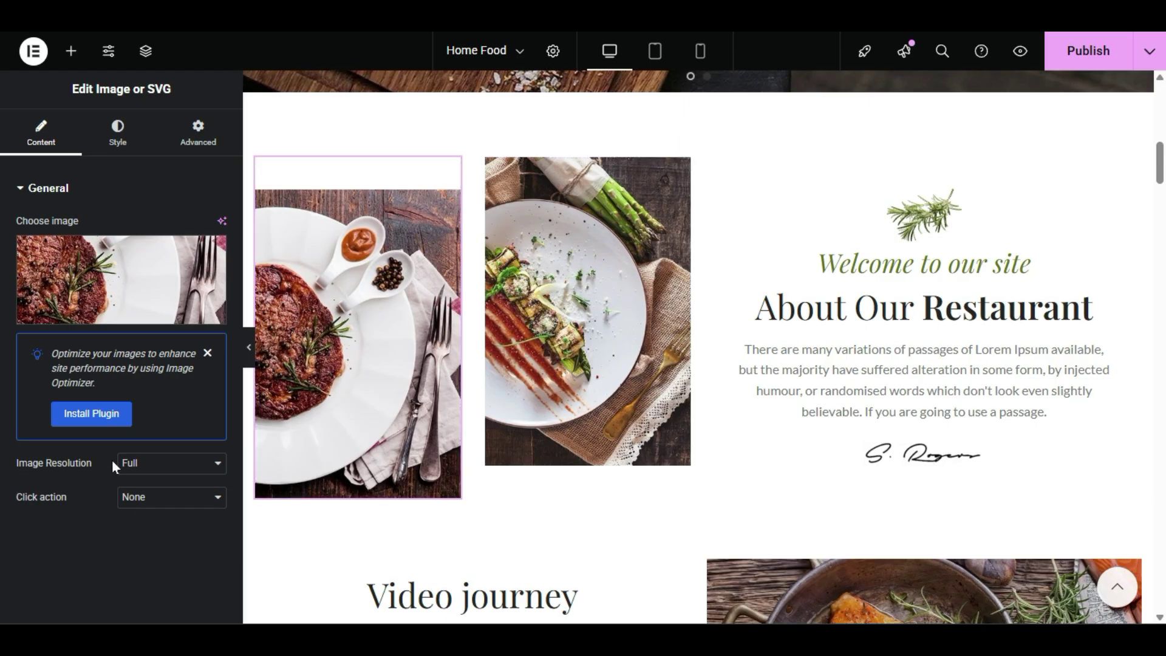
- Try the Custom image resolution on the left food photo and switch it back to Full
click(131, 471)
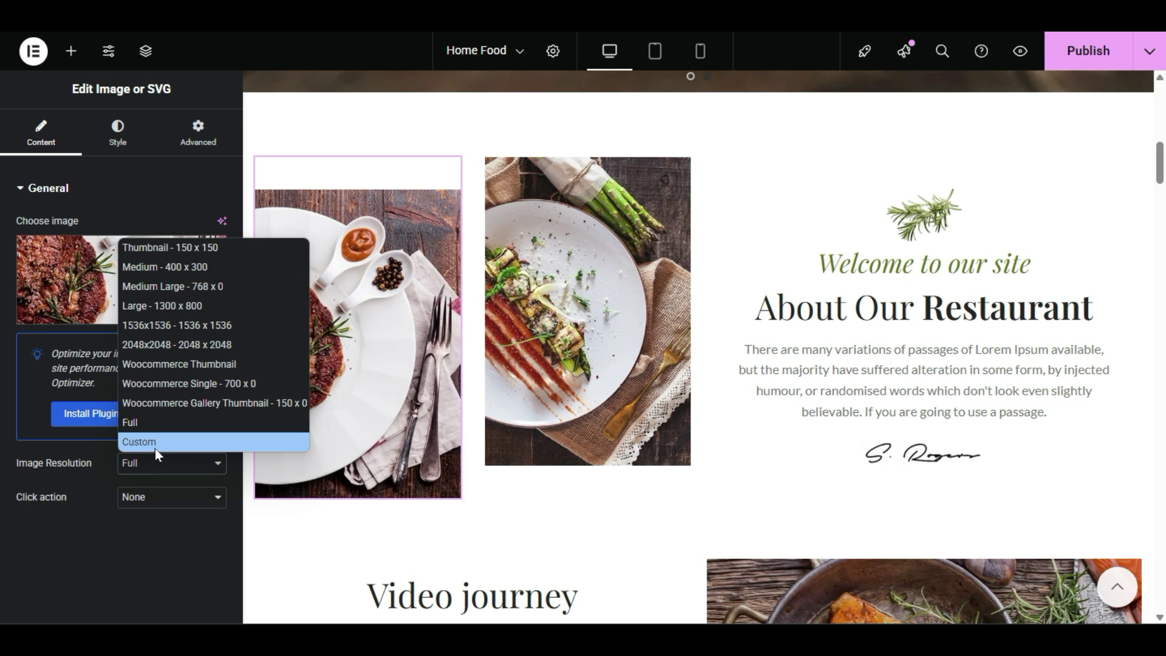
click(153, 443)
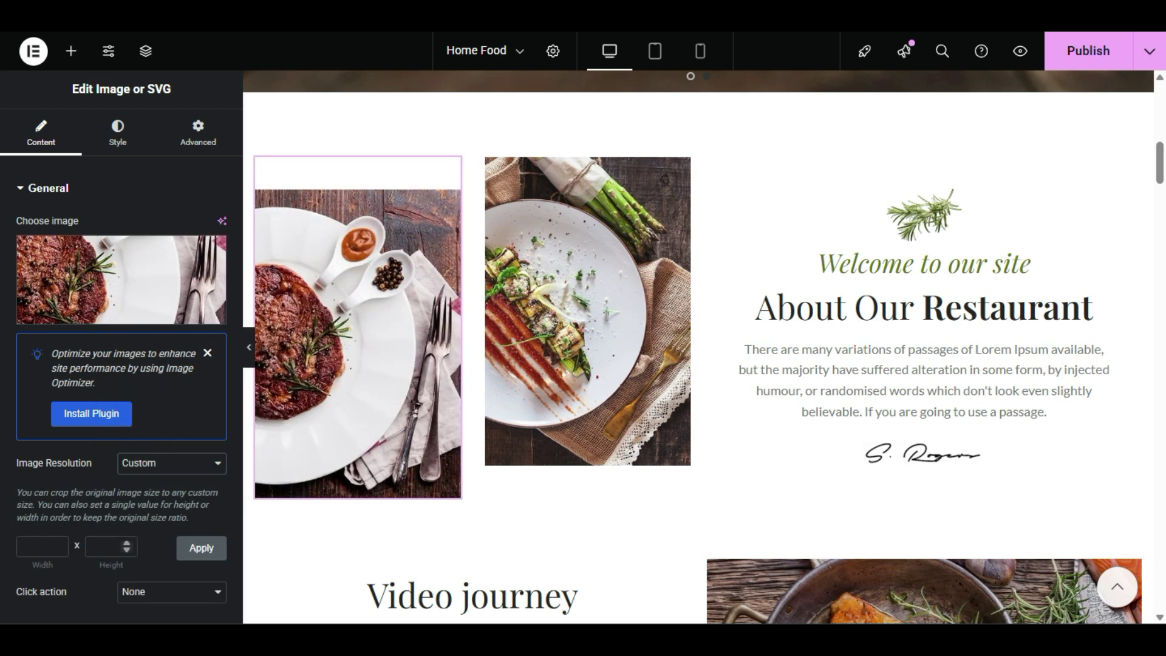
click(155, 468)
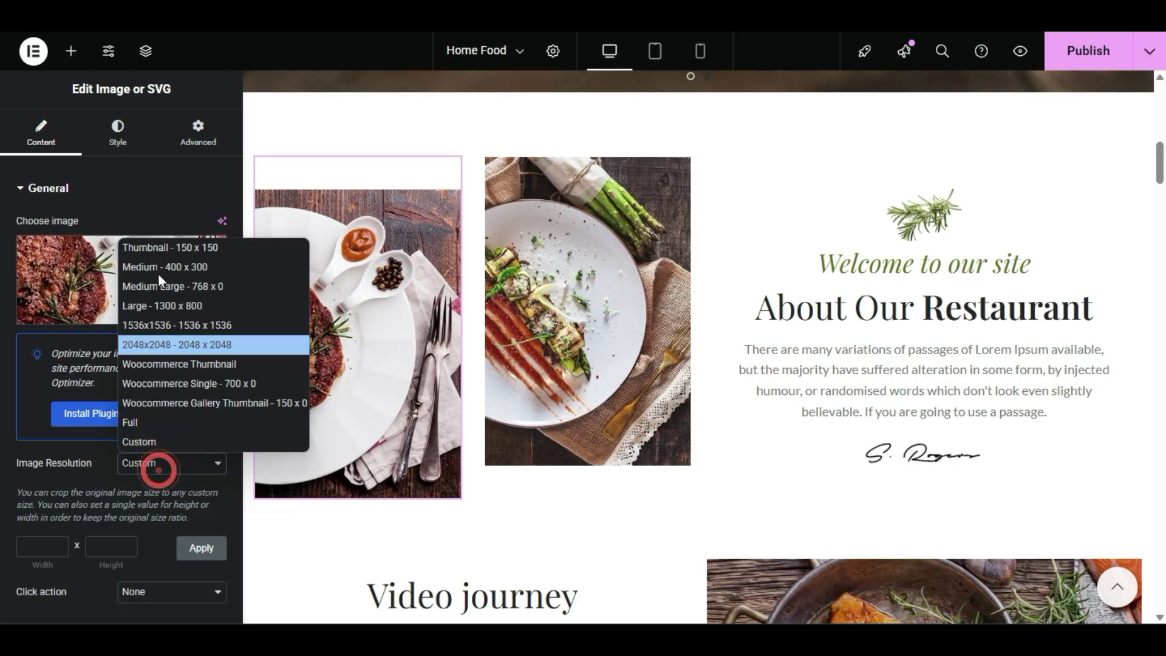
click(159, 424)
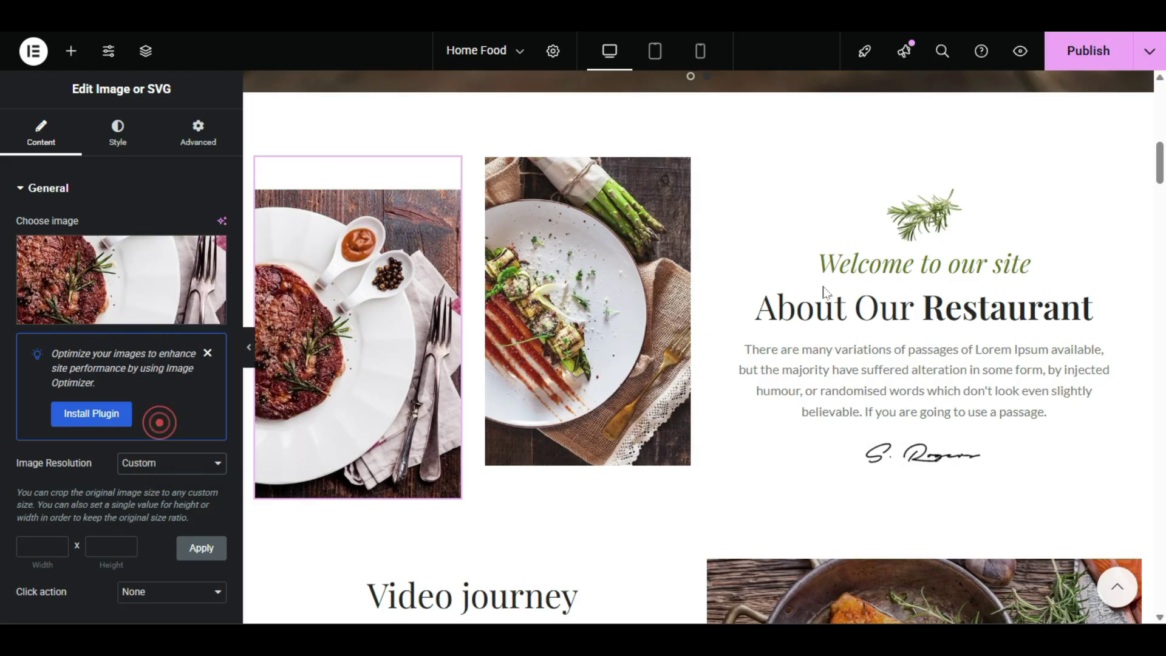
- Check the editable text of the Welcome to our site text block and the title of the About Our Restaurant block
click(906, 263)
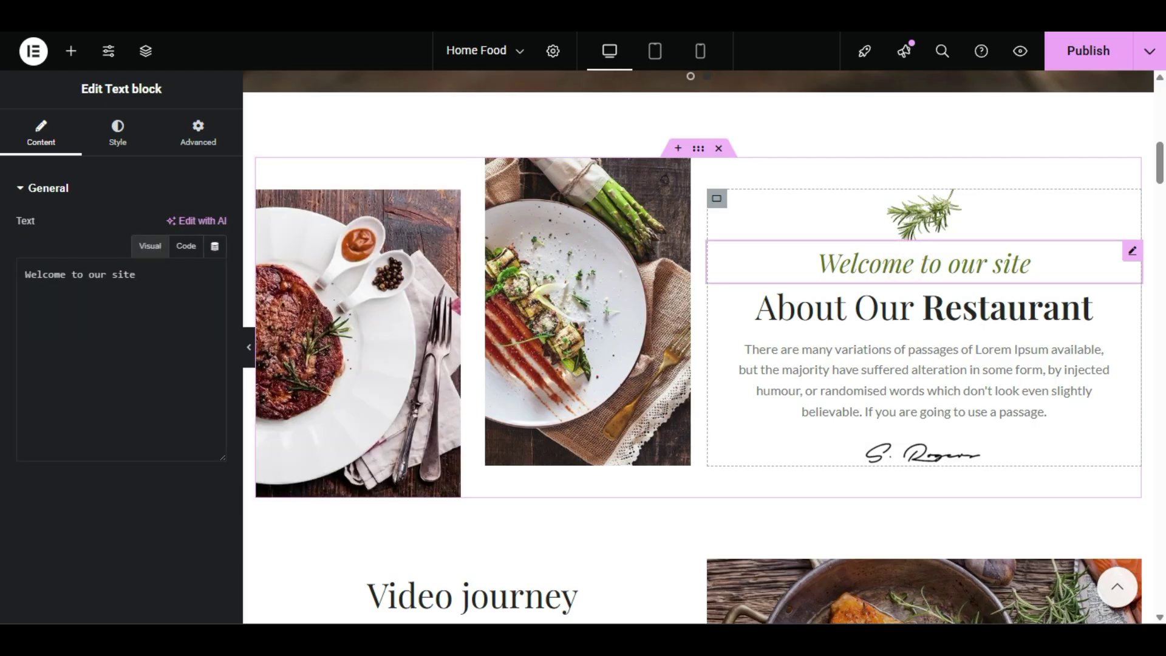
triple_click(162, 329)
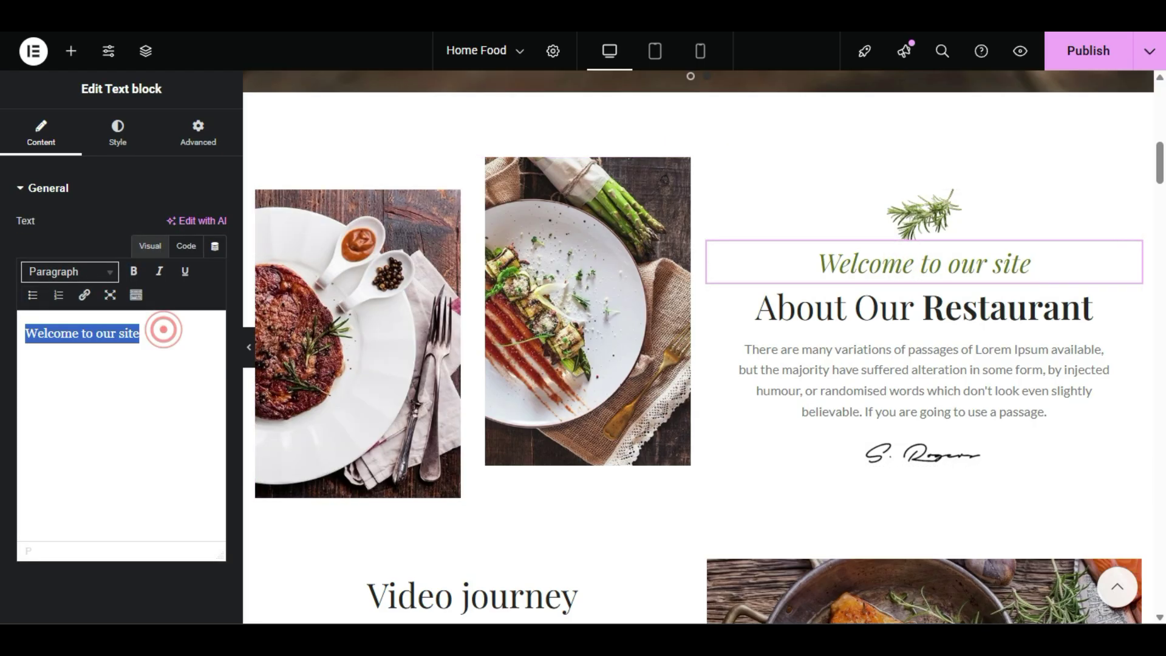
click(813, 364)
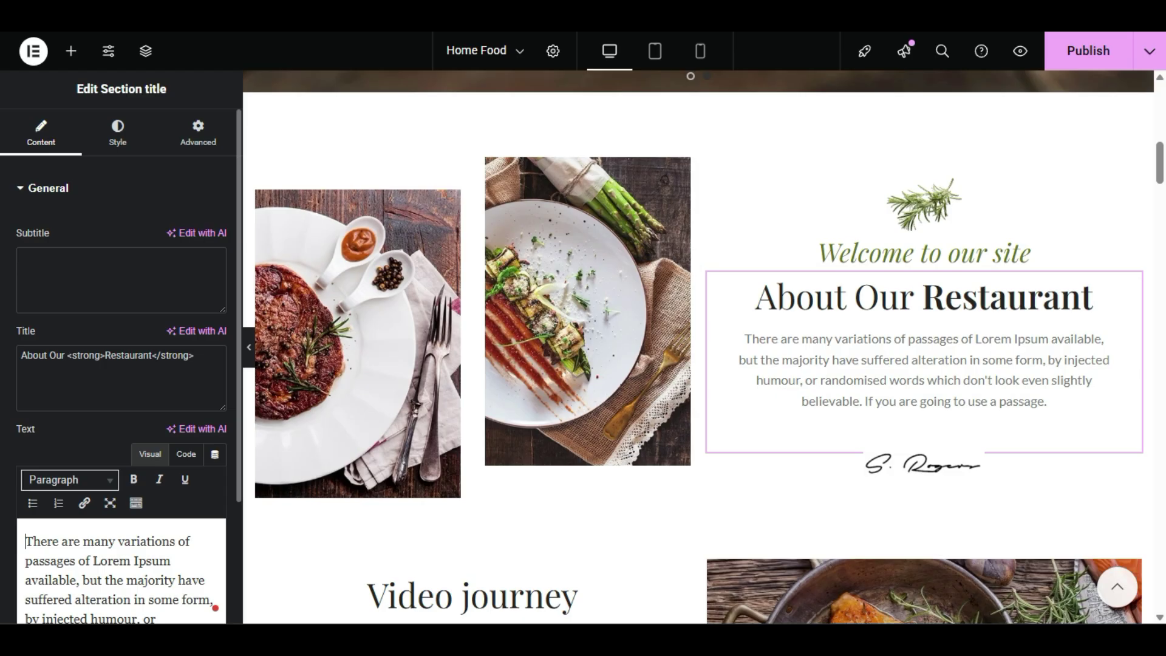
drag(65, 356, 21, 357)
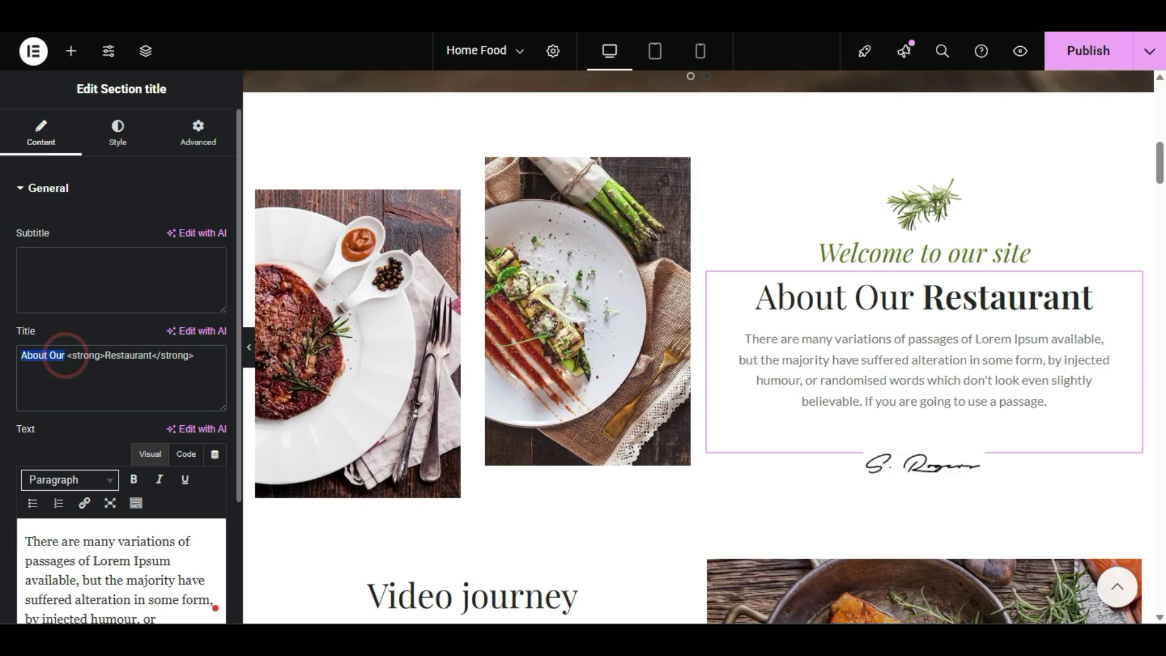
click(57, 359)
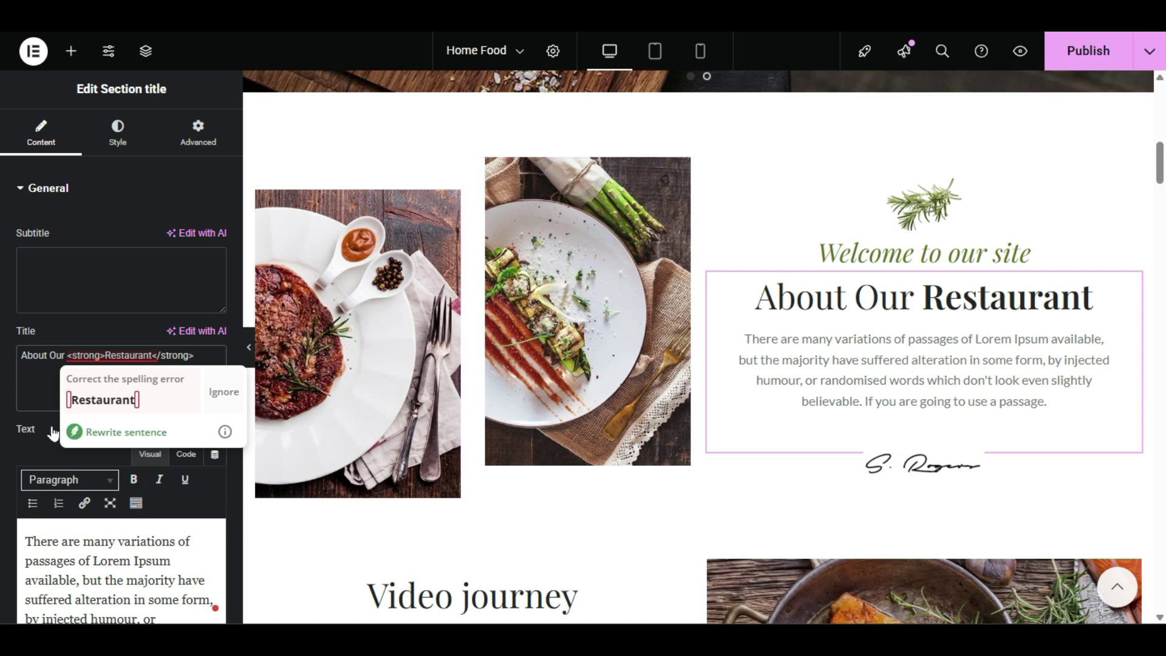
- Examine the strong tags around Restaurant in the section title and the paragraph text that belongs to it
click(23, 356)
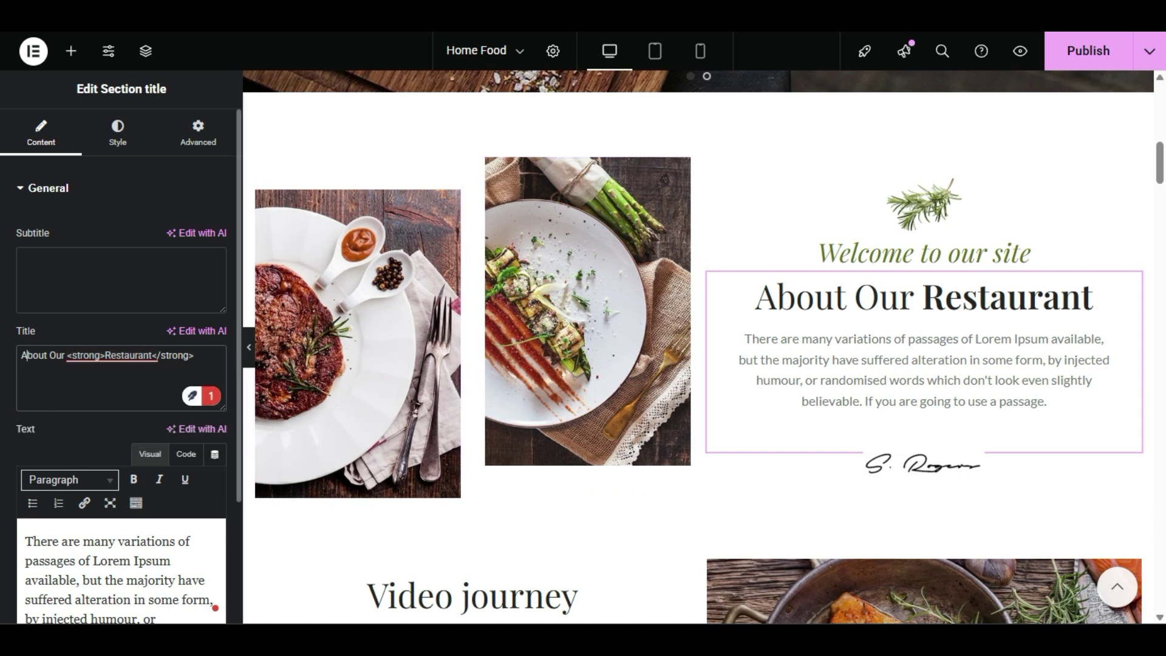
mouse_move(113, 356)
double_click(148, 355)
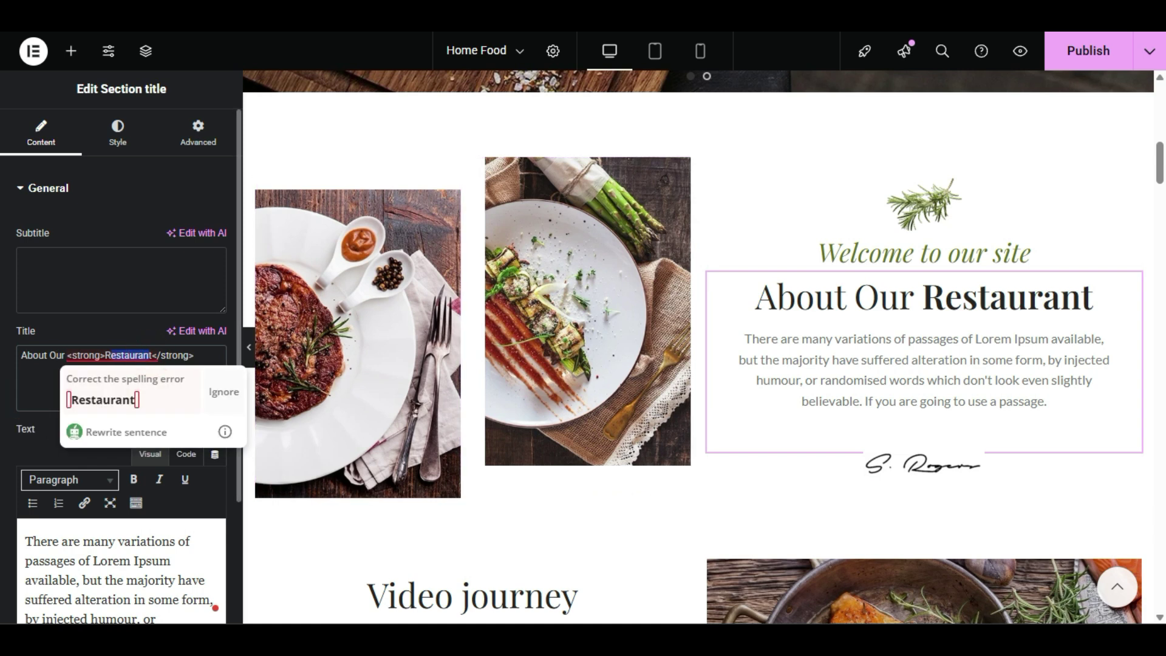
click(39, 355)
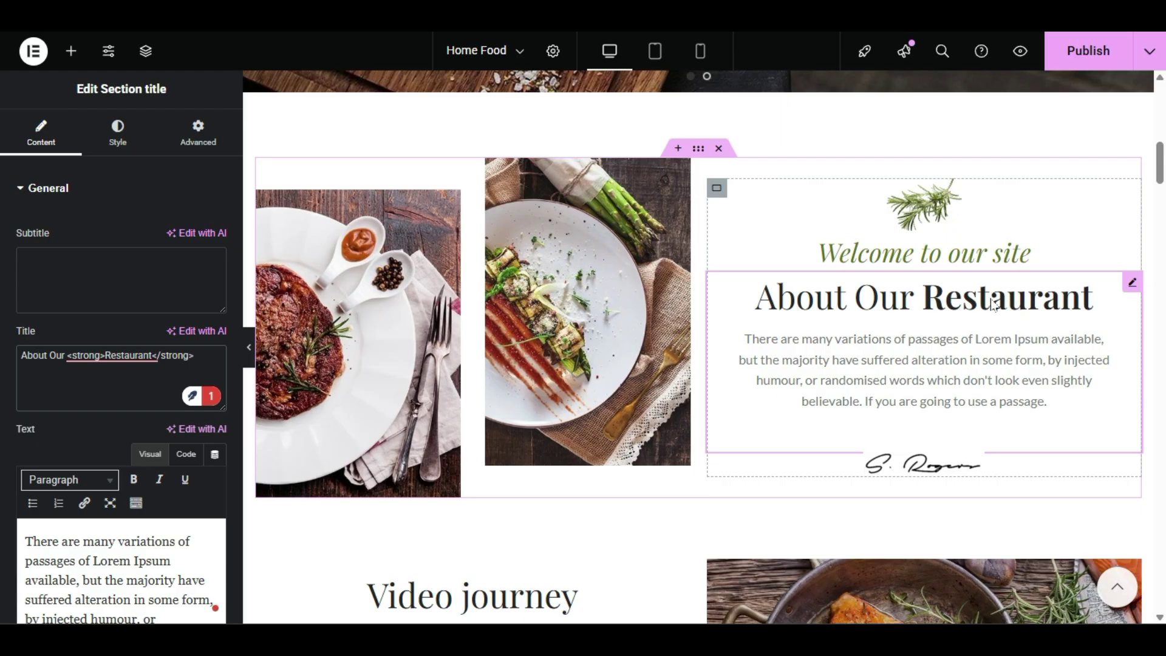
drag(196, 356, 68, 356)
click(88, 392)
drag(156, 355, 105, 354)
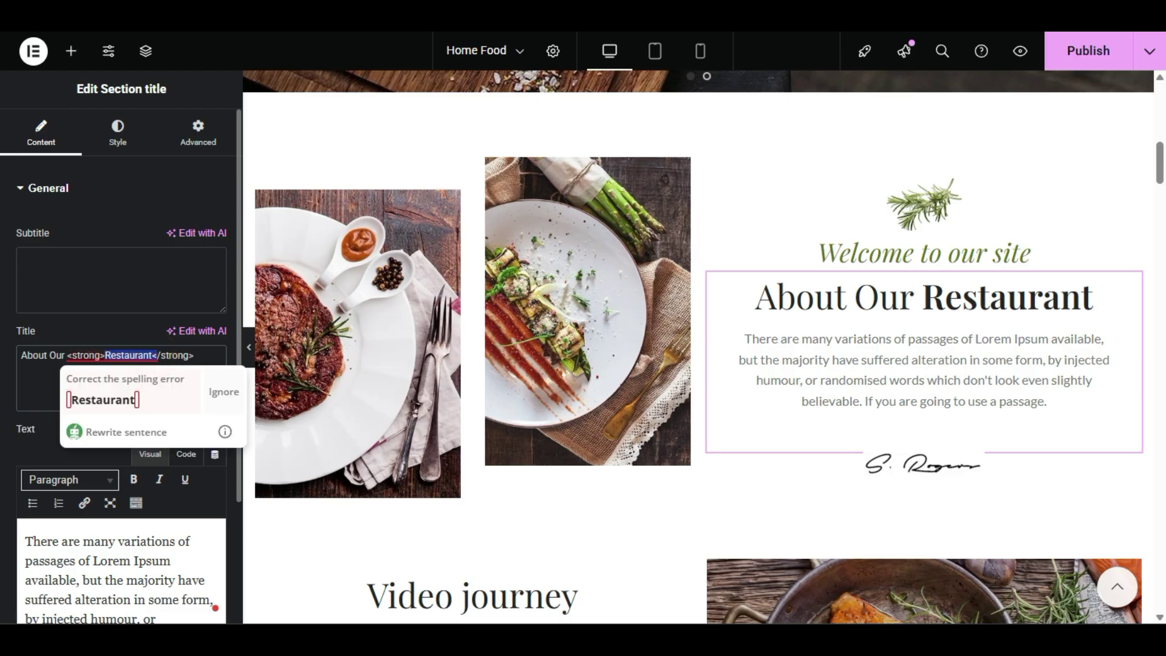
click(54, 406)
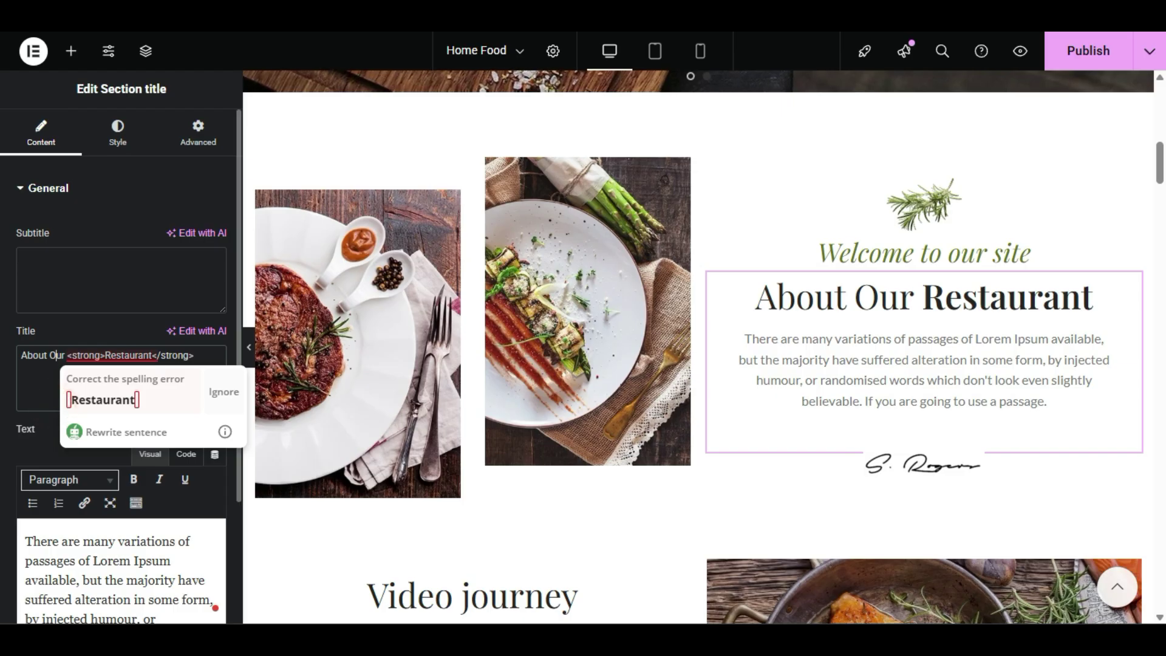
drag(208, 354, 157, 355)
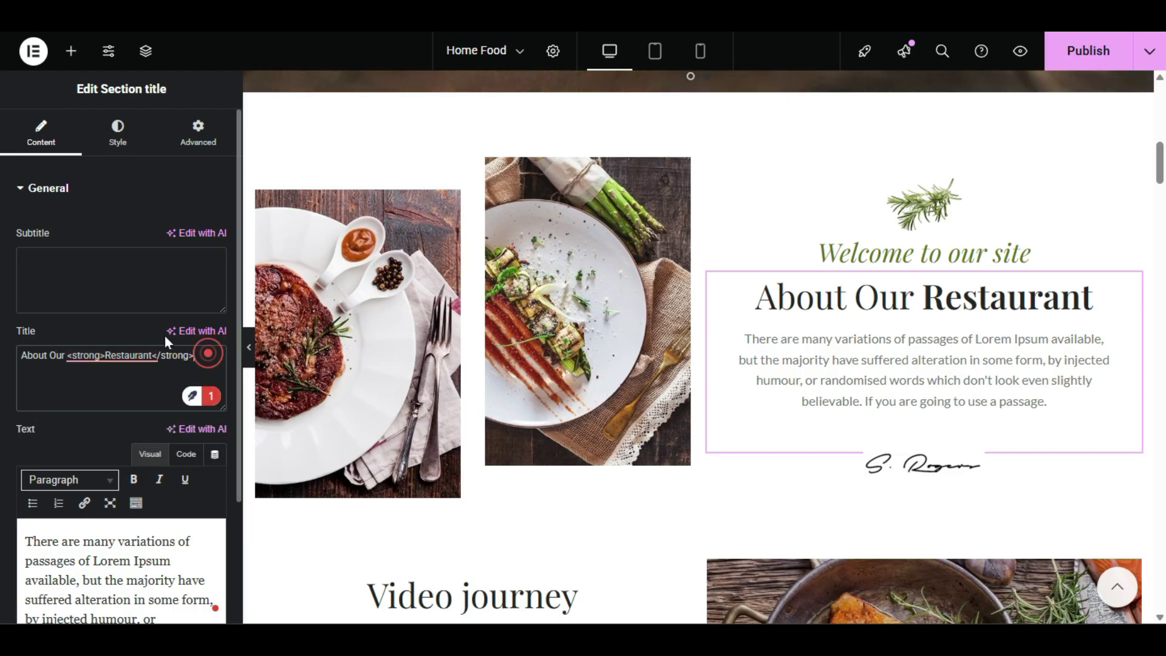
drag(68, 357, 105, 356)
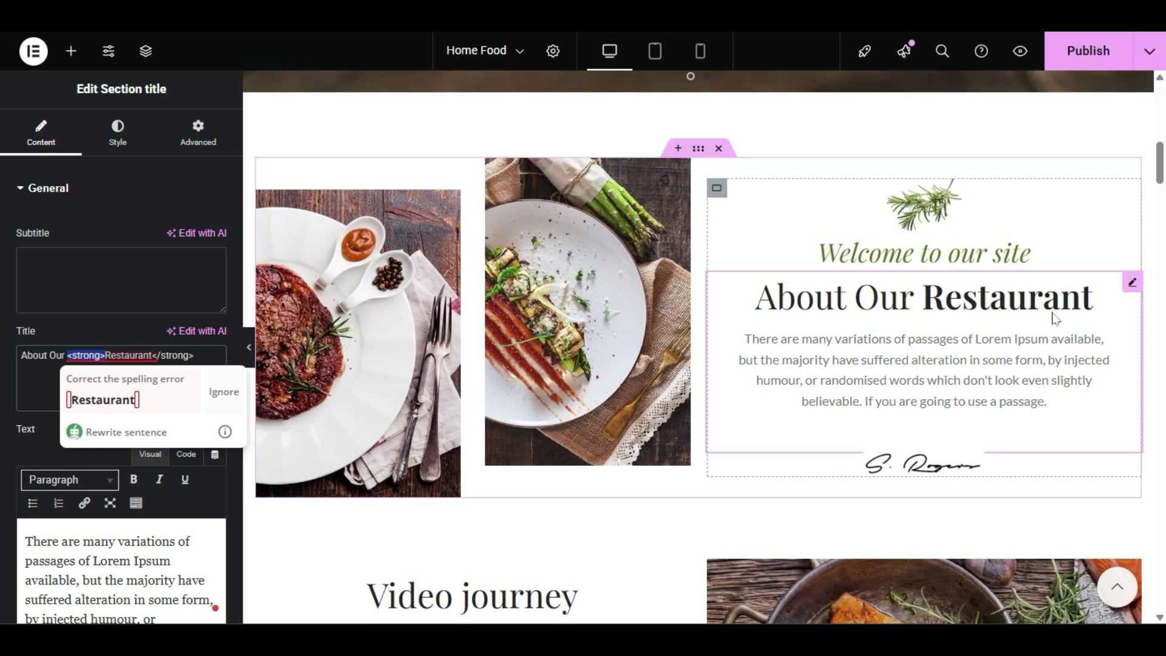
scroll(7, 401, down, 3)
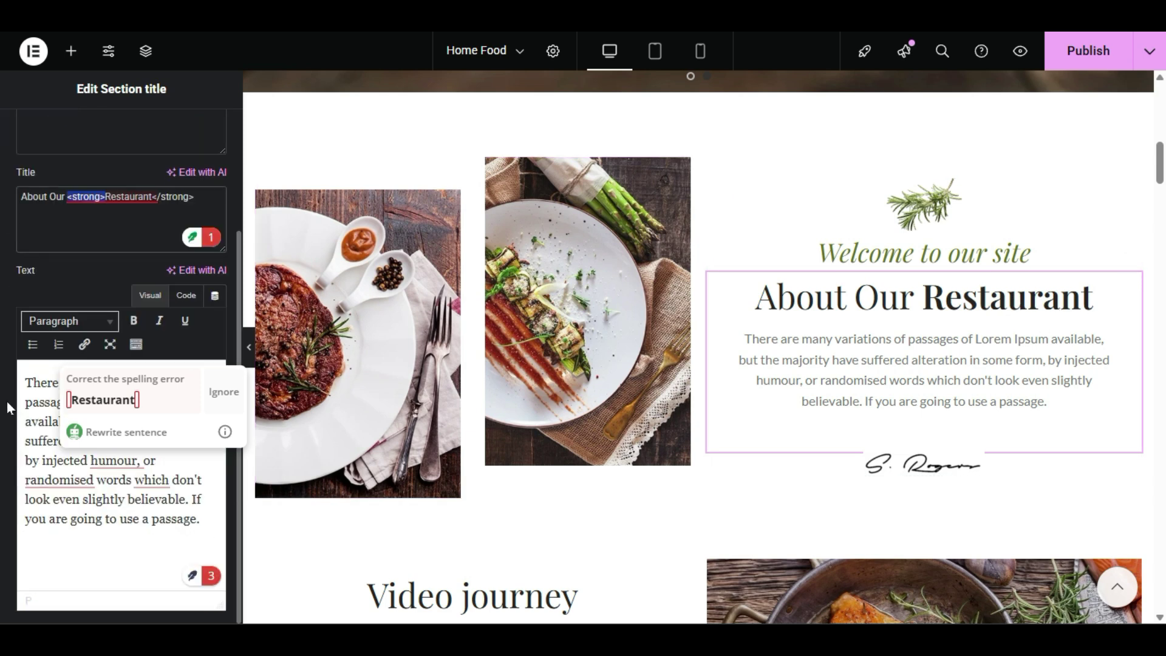
click(35, 454)
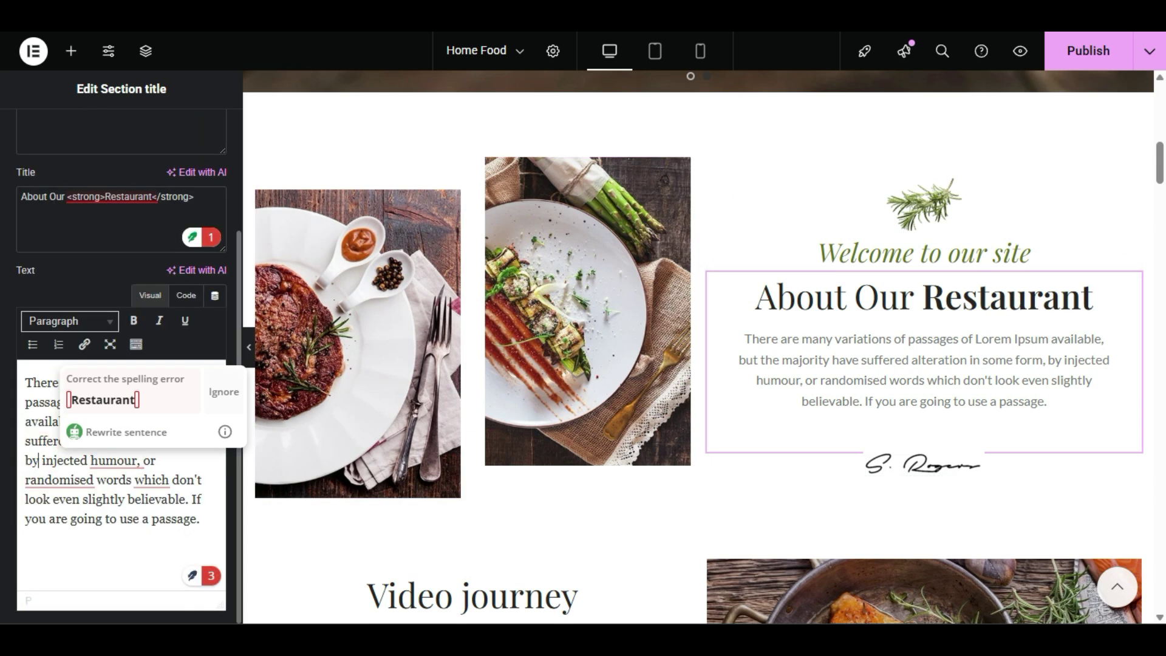
- Open the settings of the signature image under the About Our Restaurant text and check its custom width and height
scroll(892, 357, down, 2)
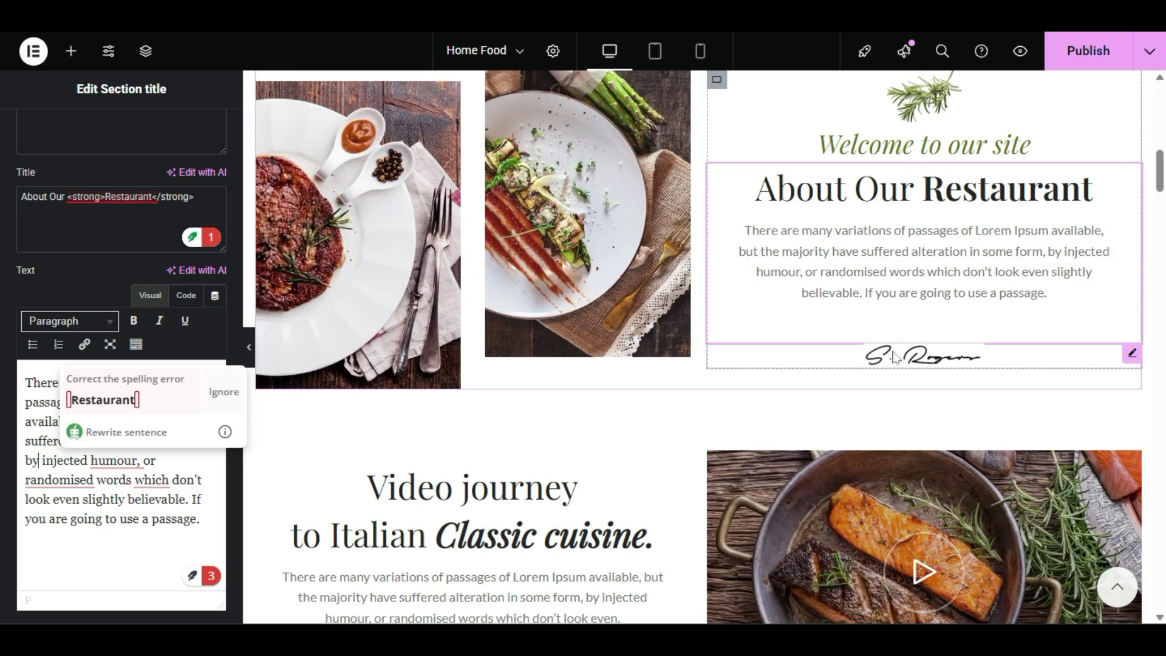
click(927, 364)
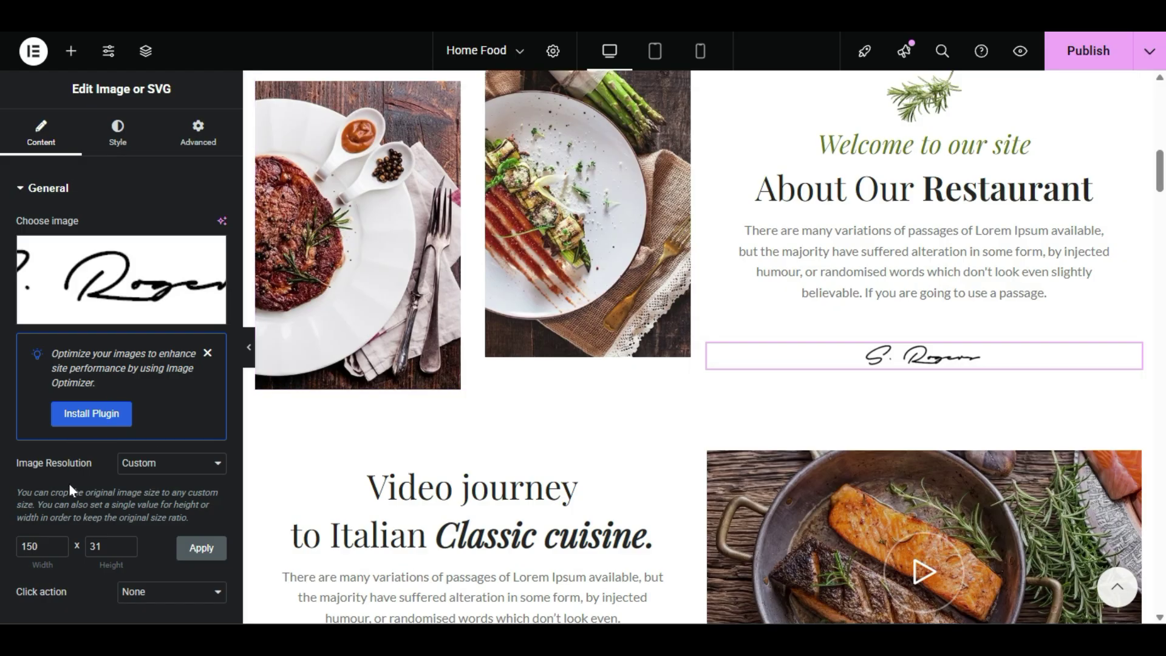
double_click(31, 547)
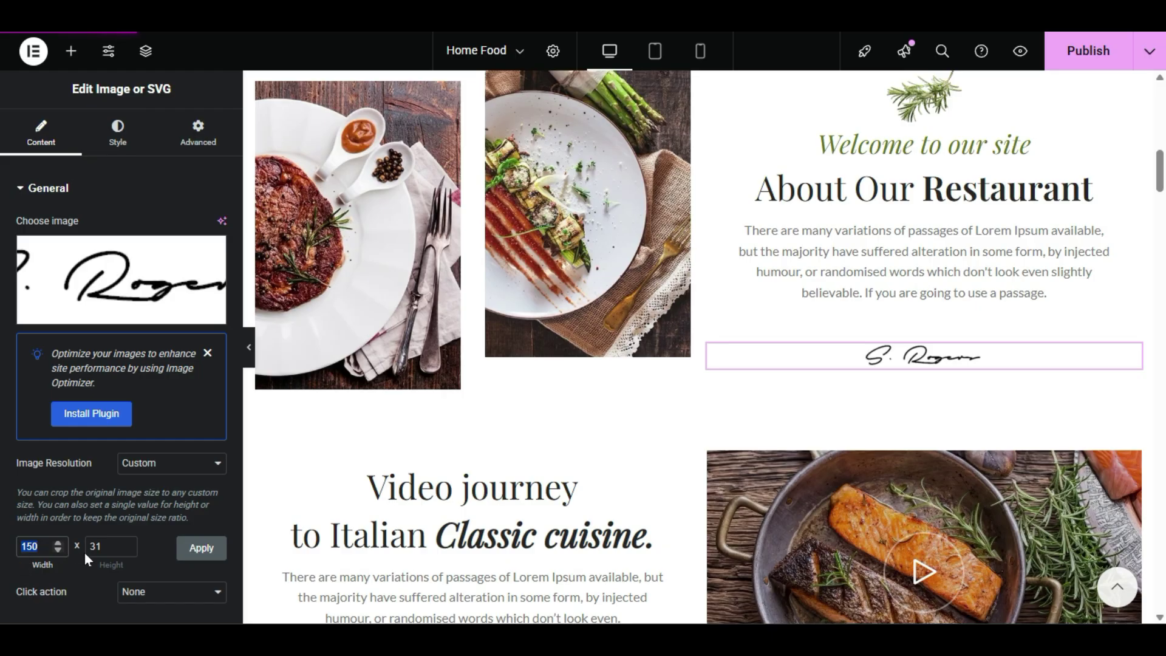
double_click(104, 547)
click(83, 584)
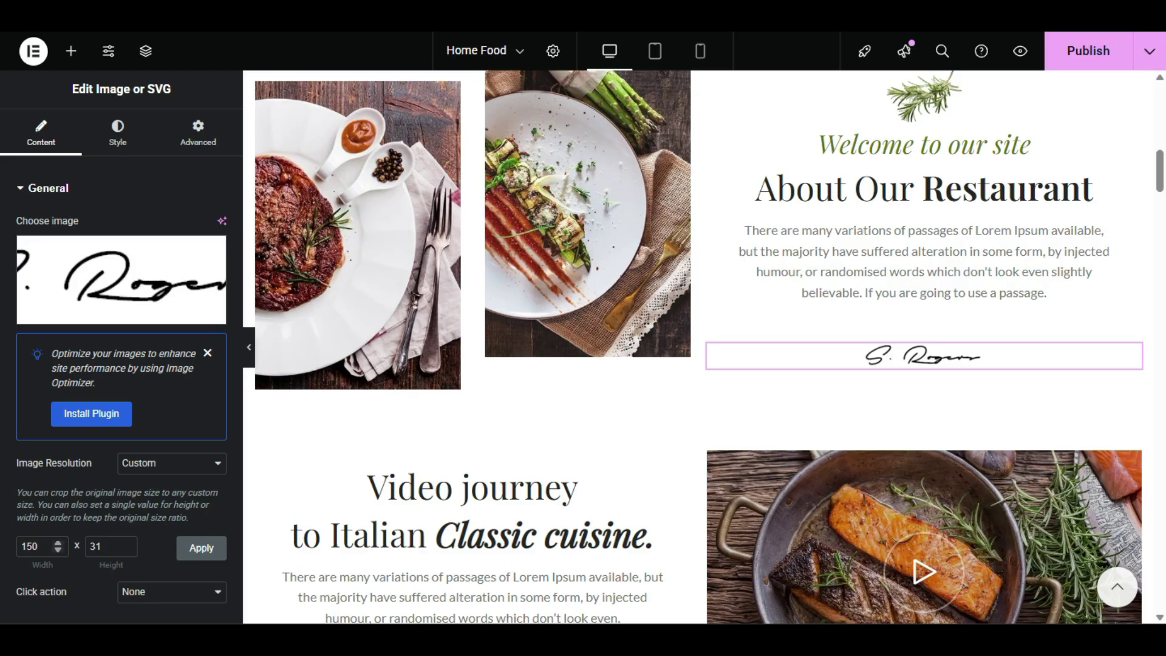
- Check the custom width and height fields that control the size of the signature image
double_click(30, 546)
click(85, 584)
double_click(31, 546)
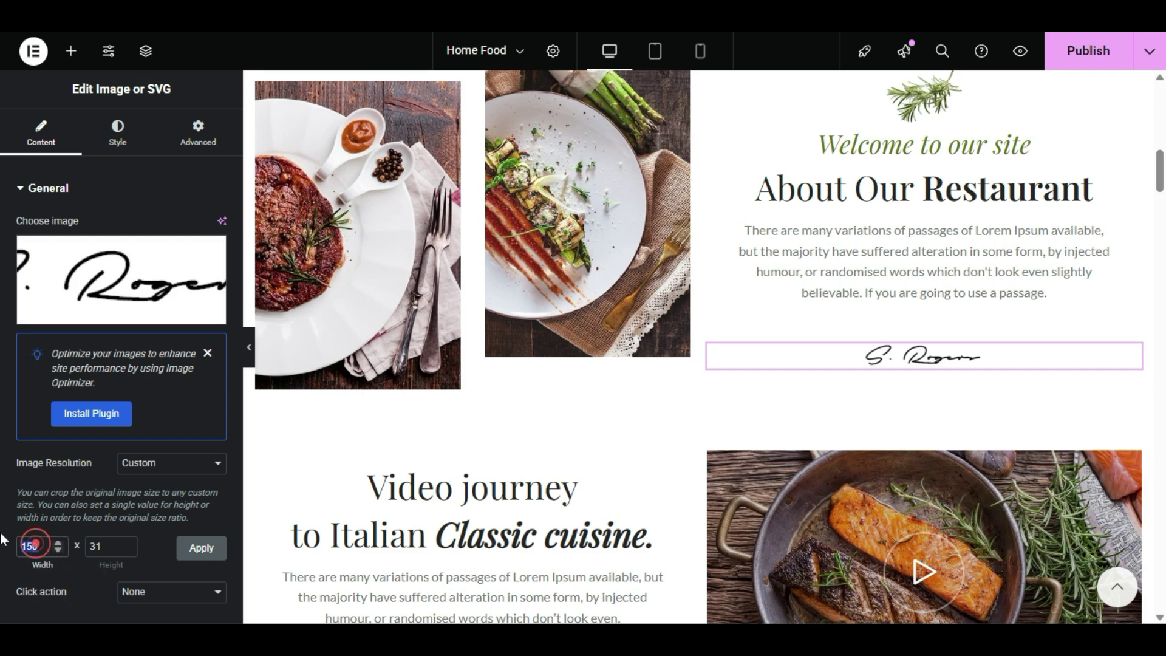
click(104, 547)
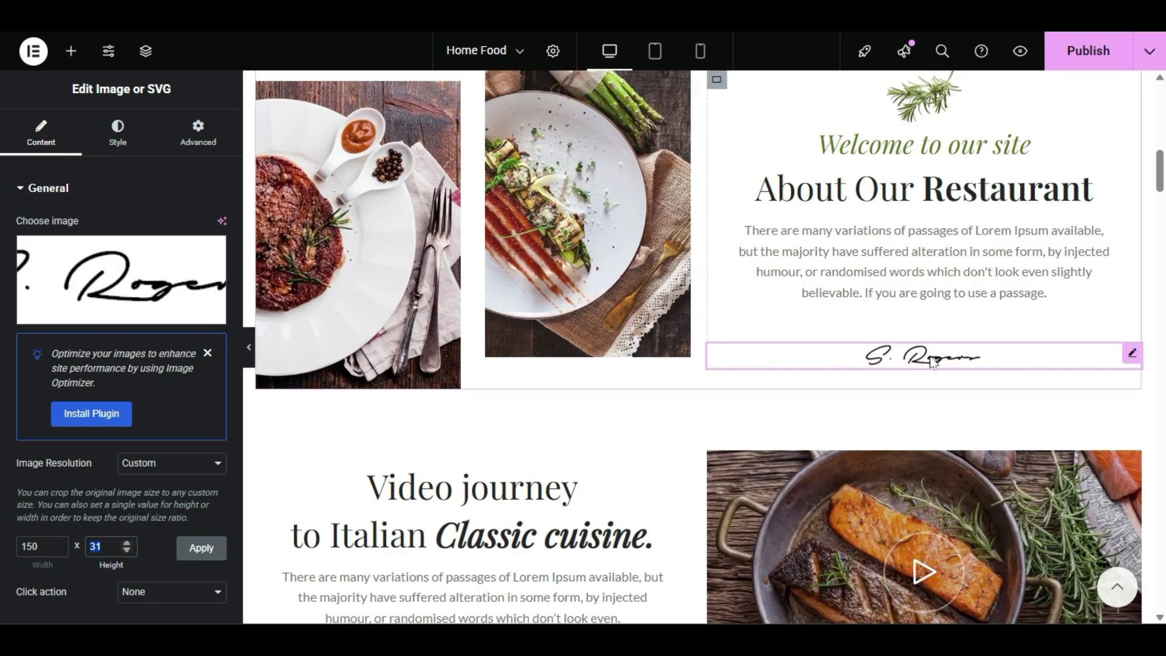
- Open the settings of the video beside the Video journey to Italian Classic cuisine text
scroll(811, 318, down, 3)
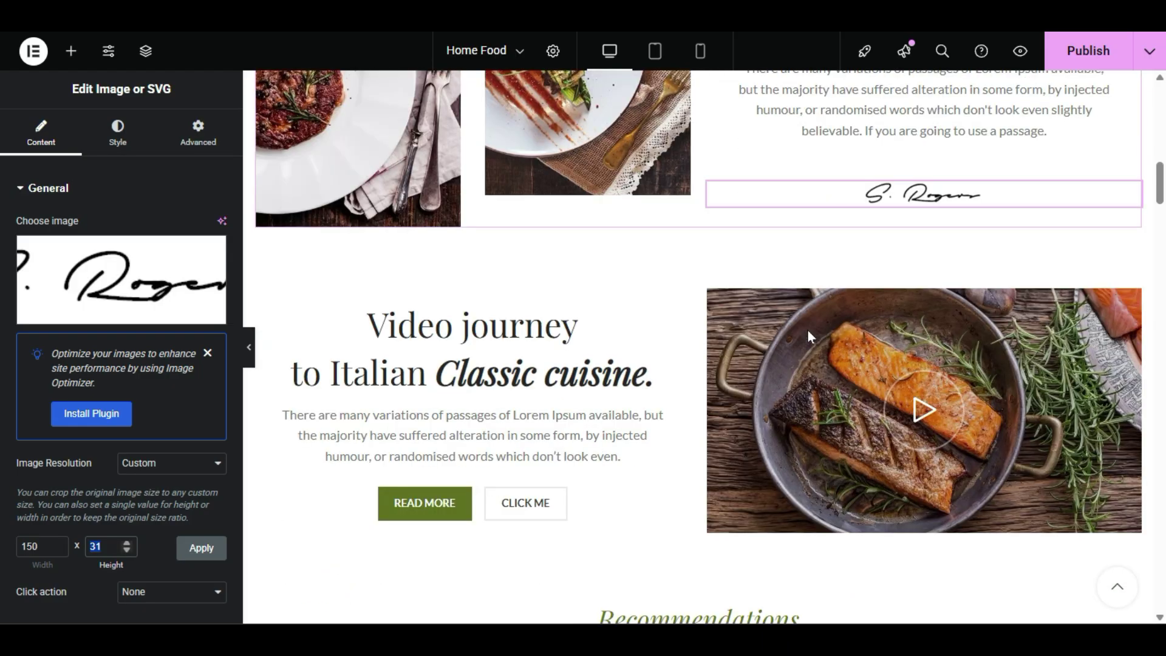
scroll(850, 322, down, 1)
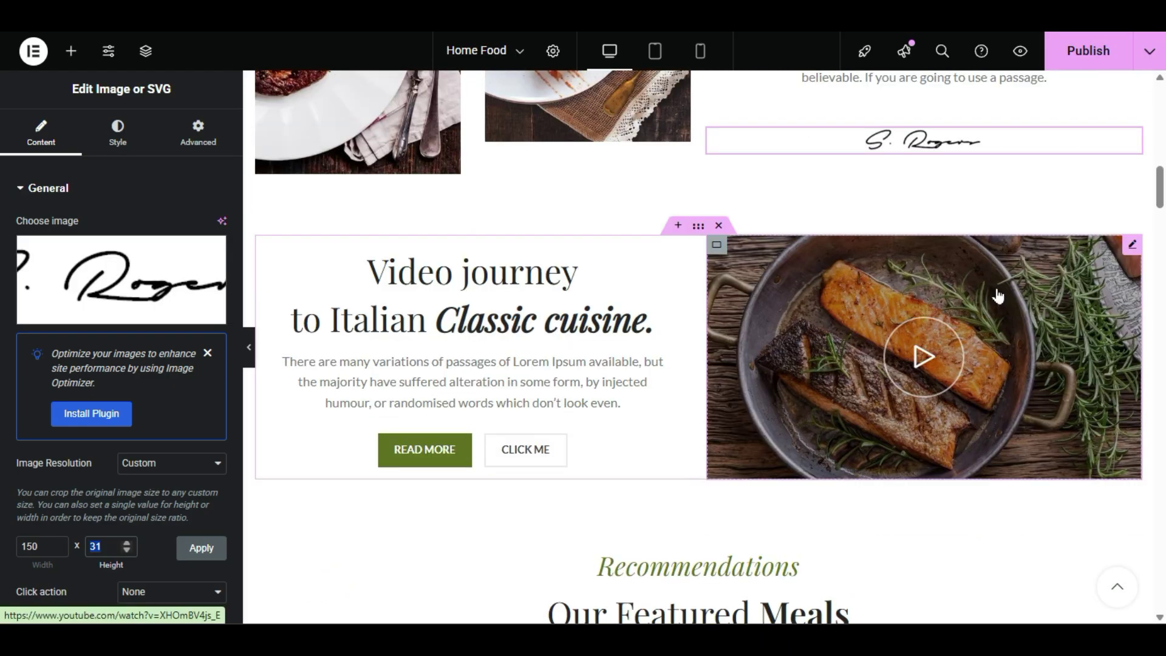
right_click(1043, 301)
click(1022, 266)
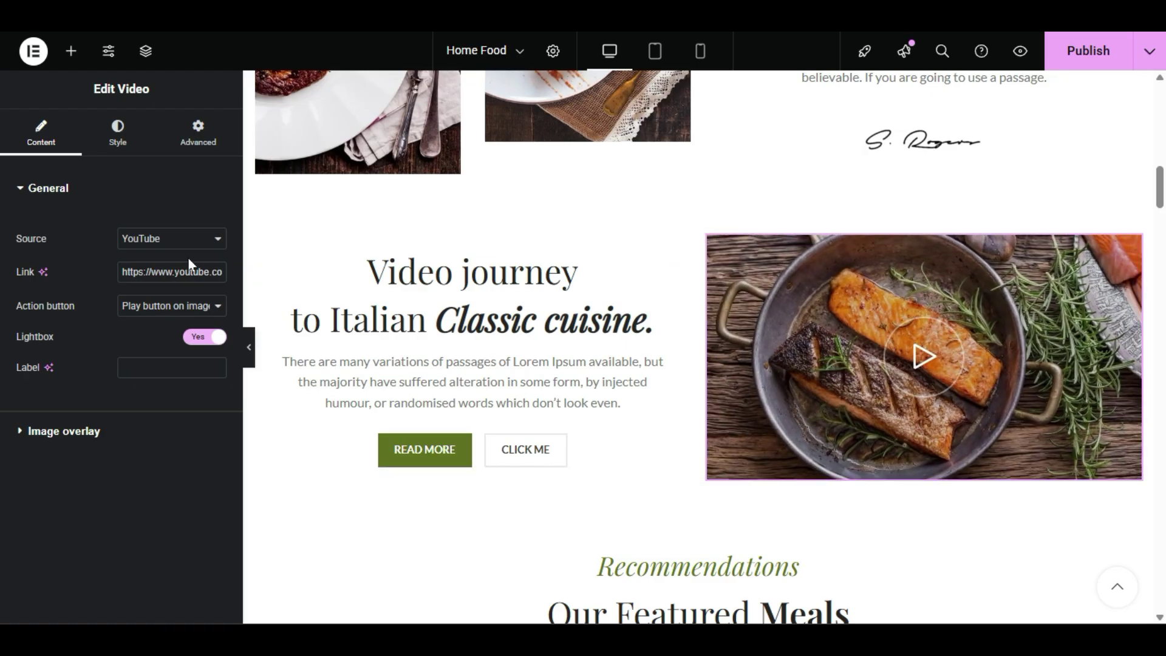
- Try Self hosted as the video source and open the file upload area for choosing a video
click(150, 239)
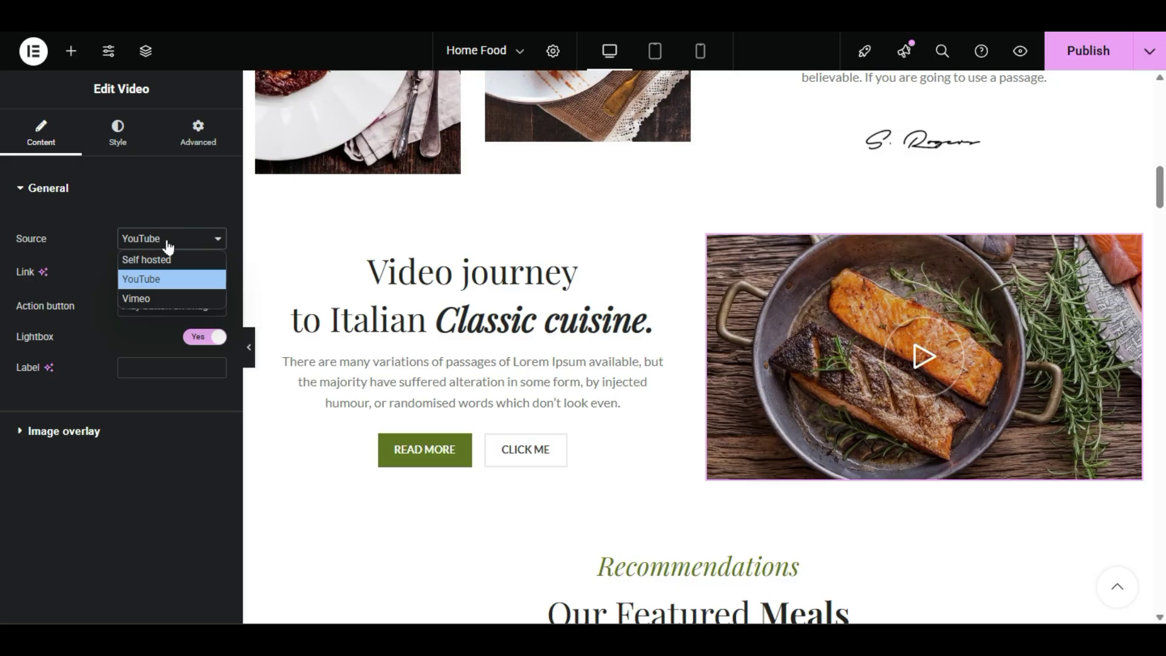
click(163, 266)
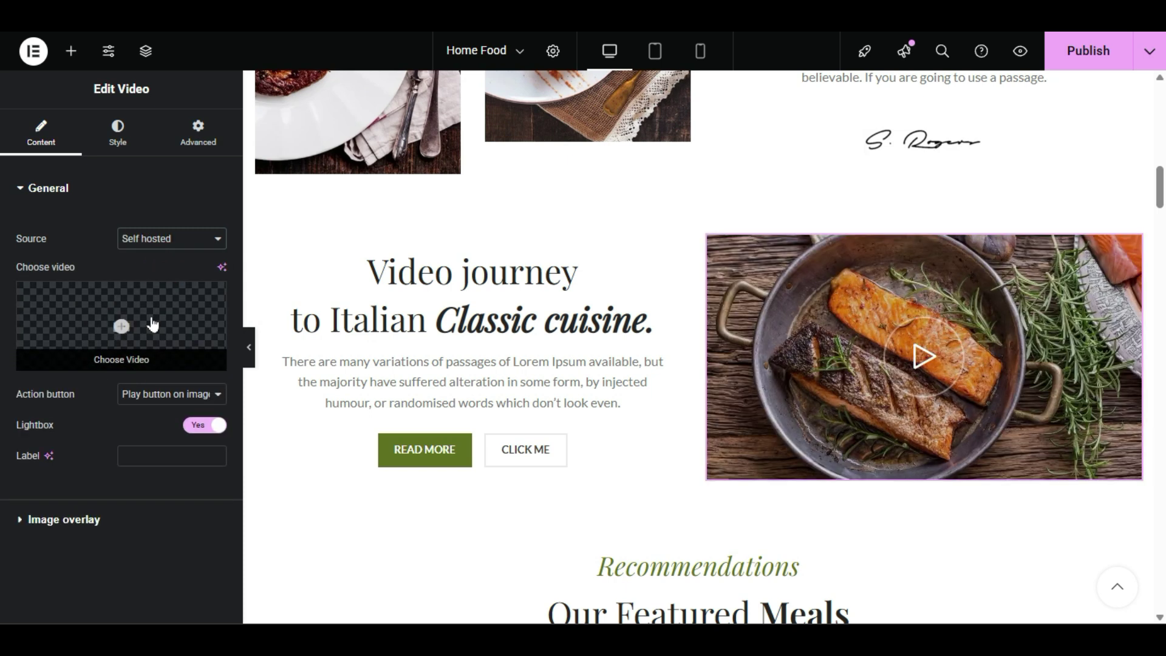
click(121, 328)
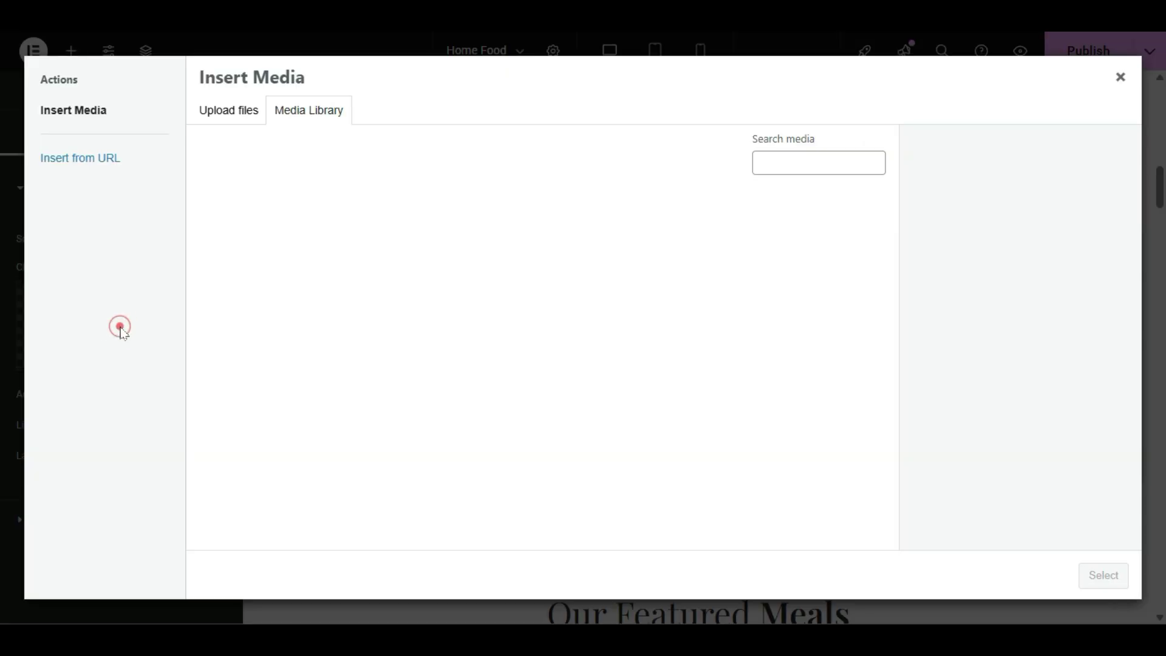
click(241, 111)
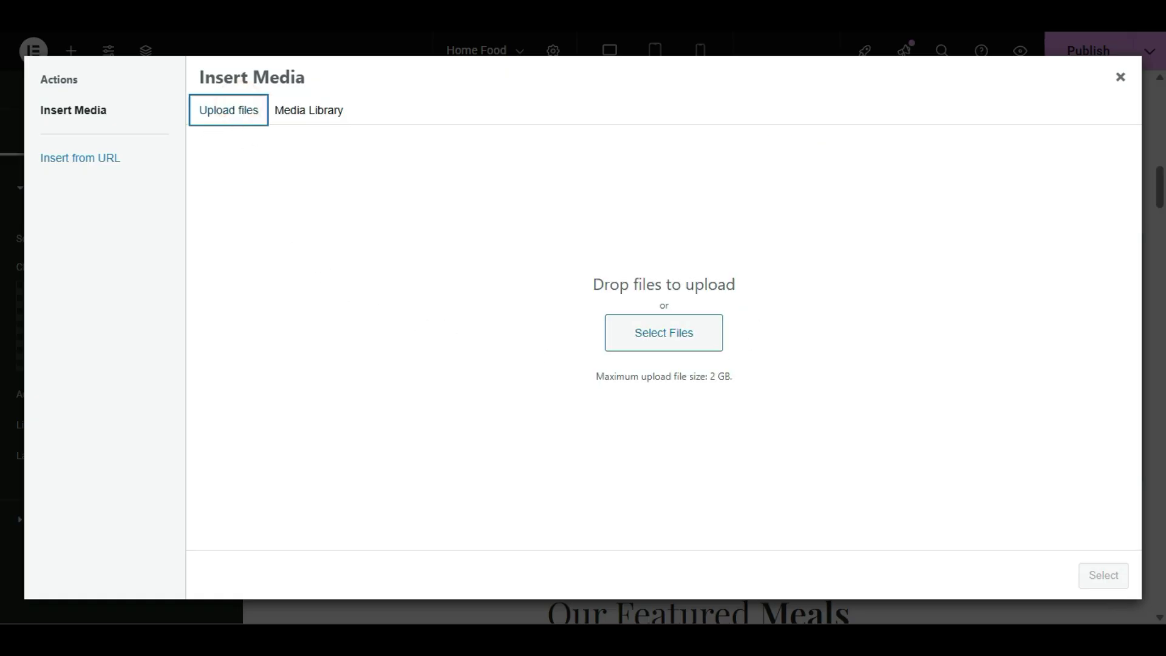
- Check the maximum upload file size for videos and close the media dialog without adding a file
drag(757, 375, 739, 395)
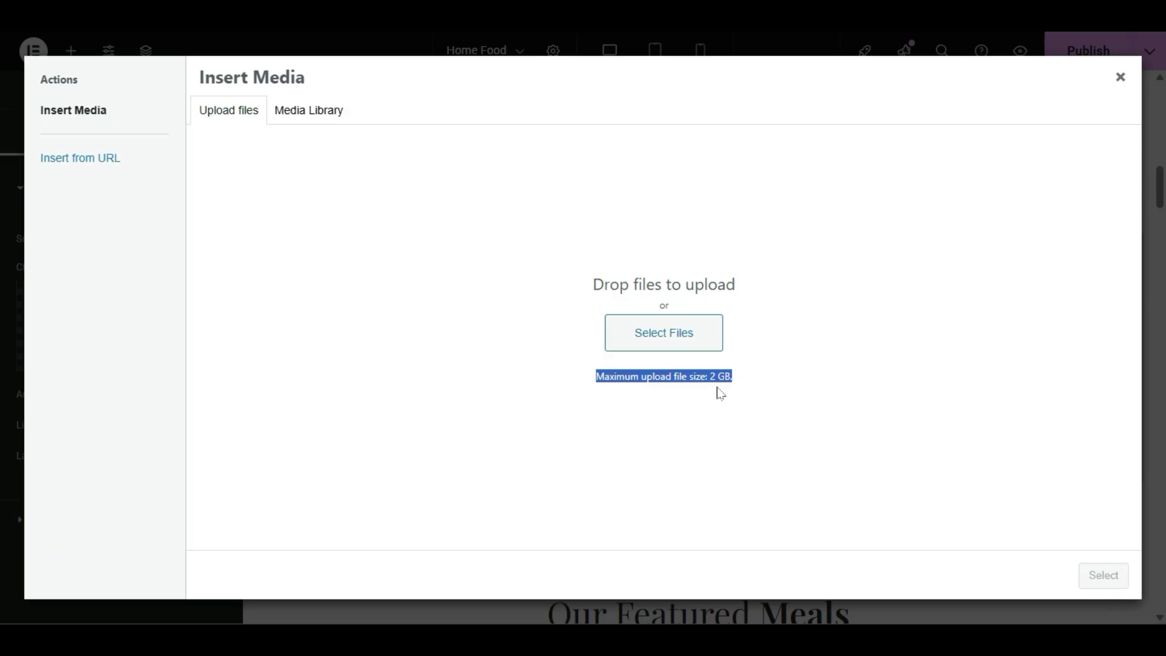
click(715, 380)
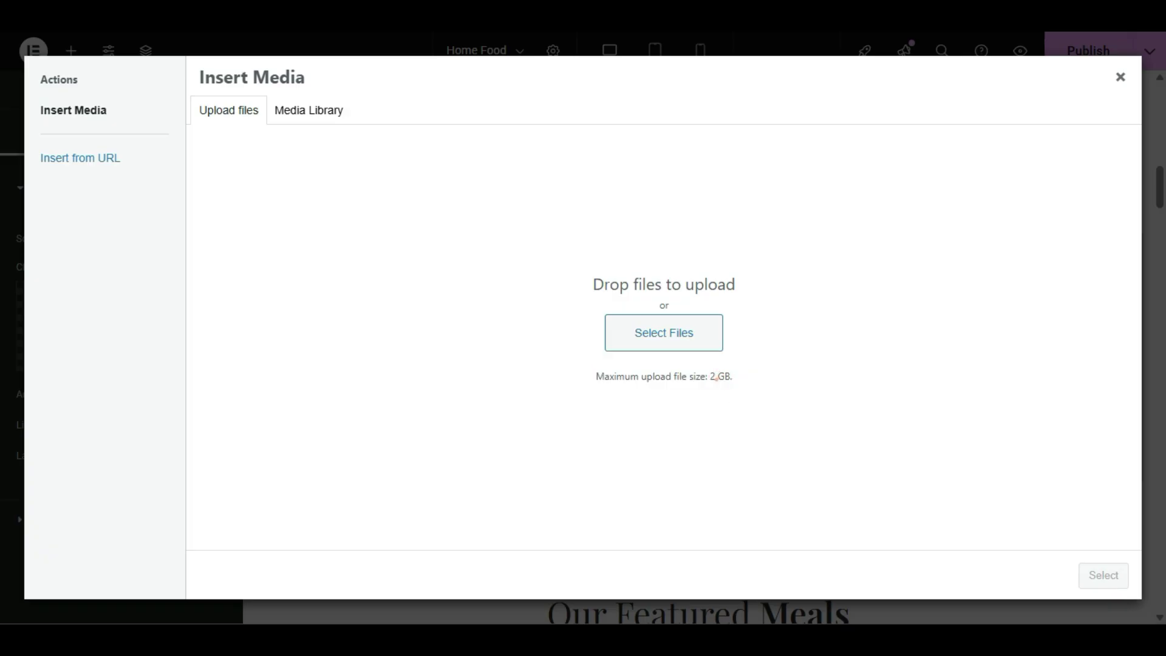
drag(734, 376, 581, 386)
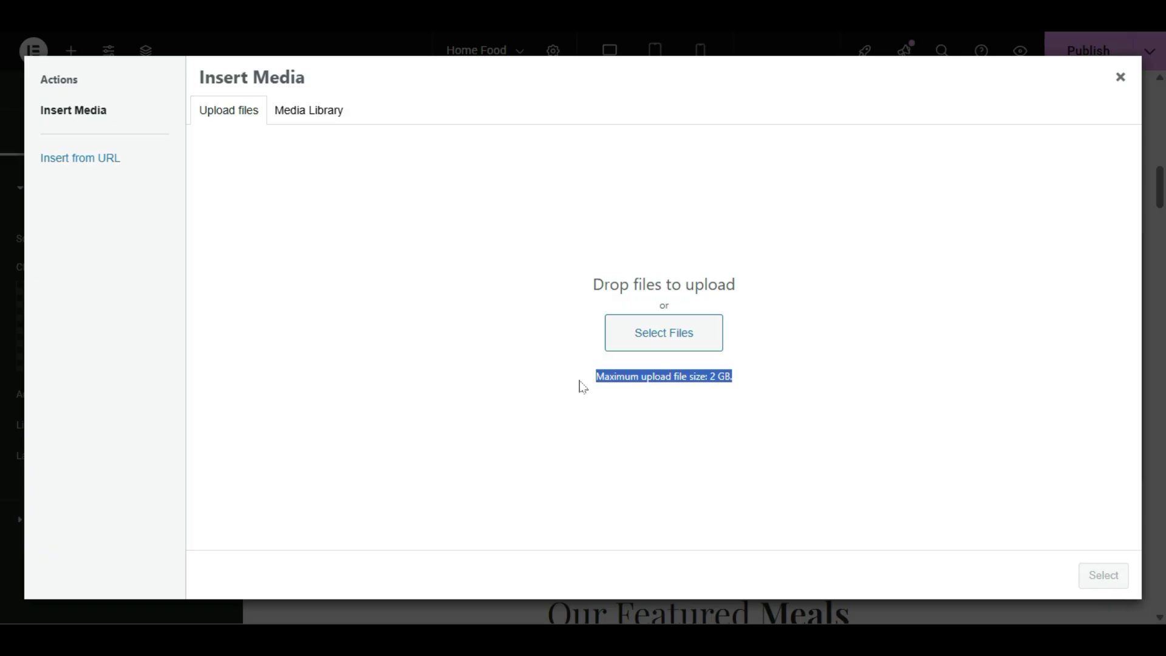
click(582, 386)
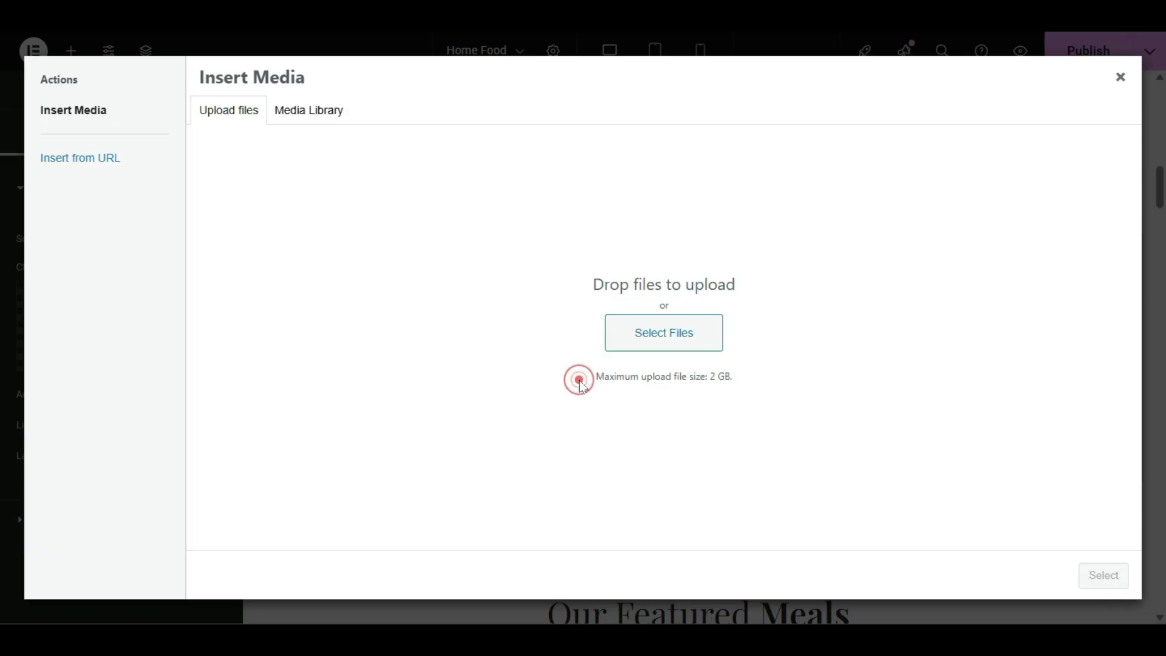
drag(580, 385, 749, 373)
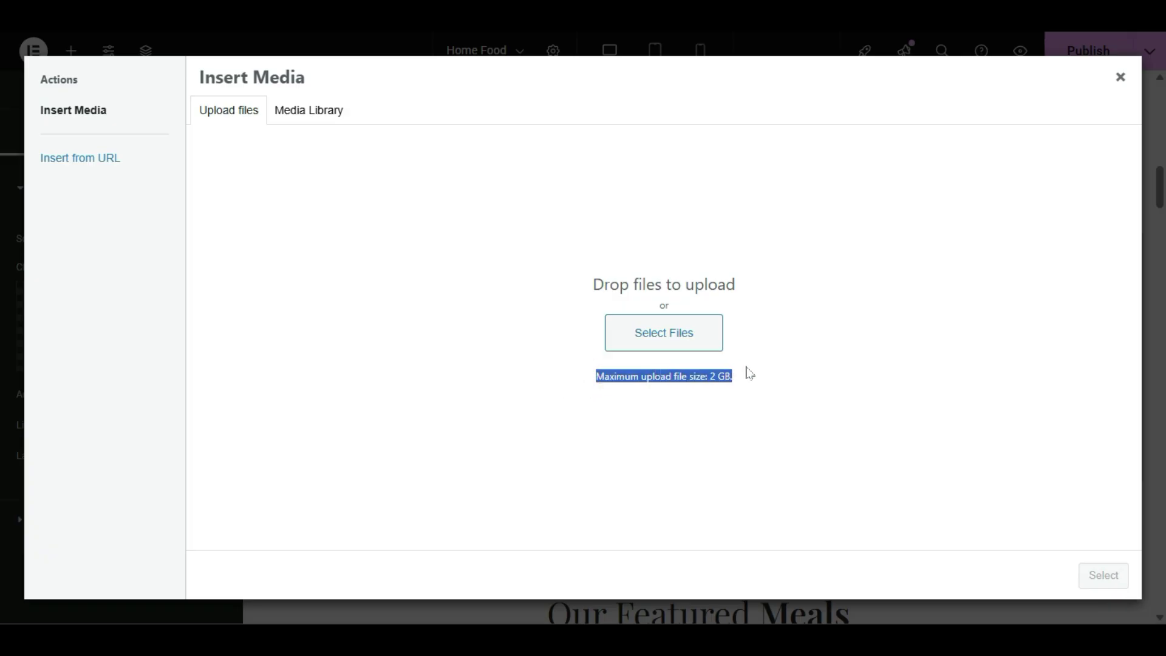
click(776, 419)
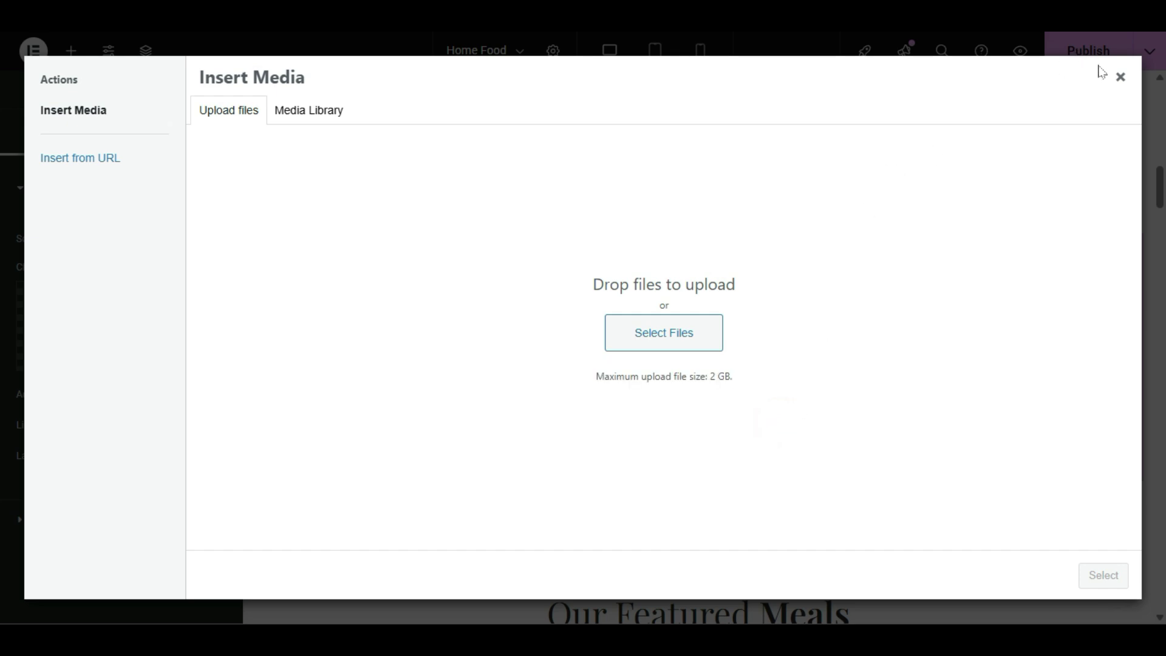
click(1120, 77)
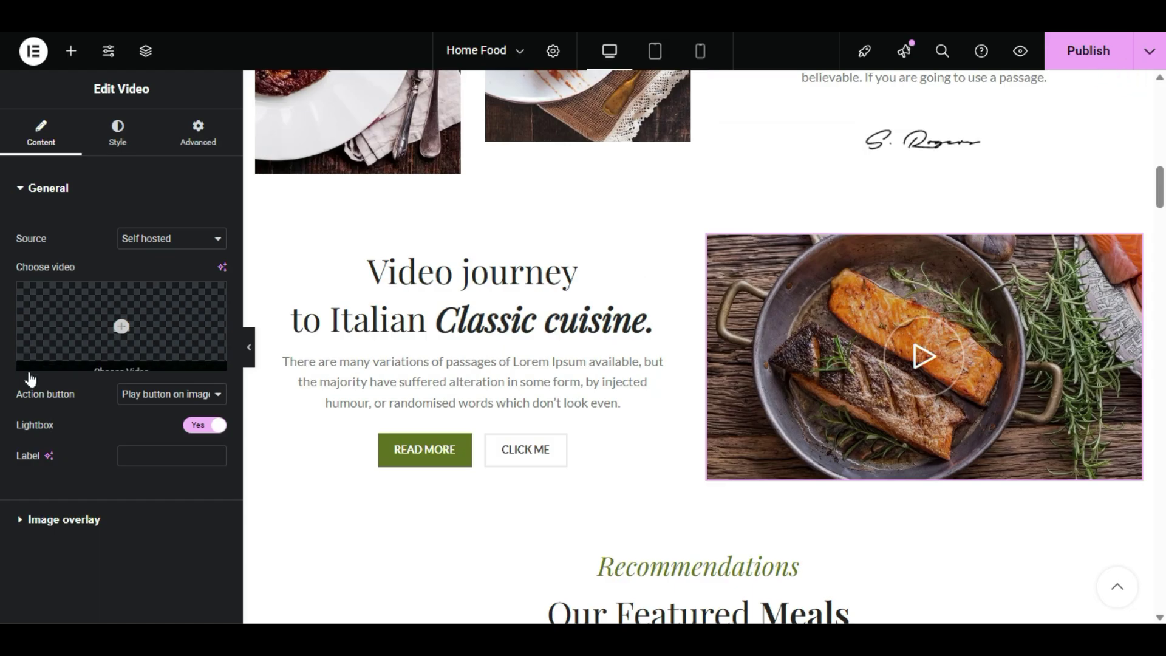
- Switch the video source to YouTube and then set it to Vimeo
click(177, 238)
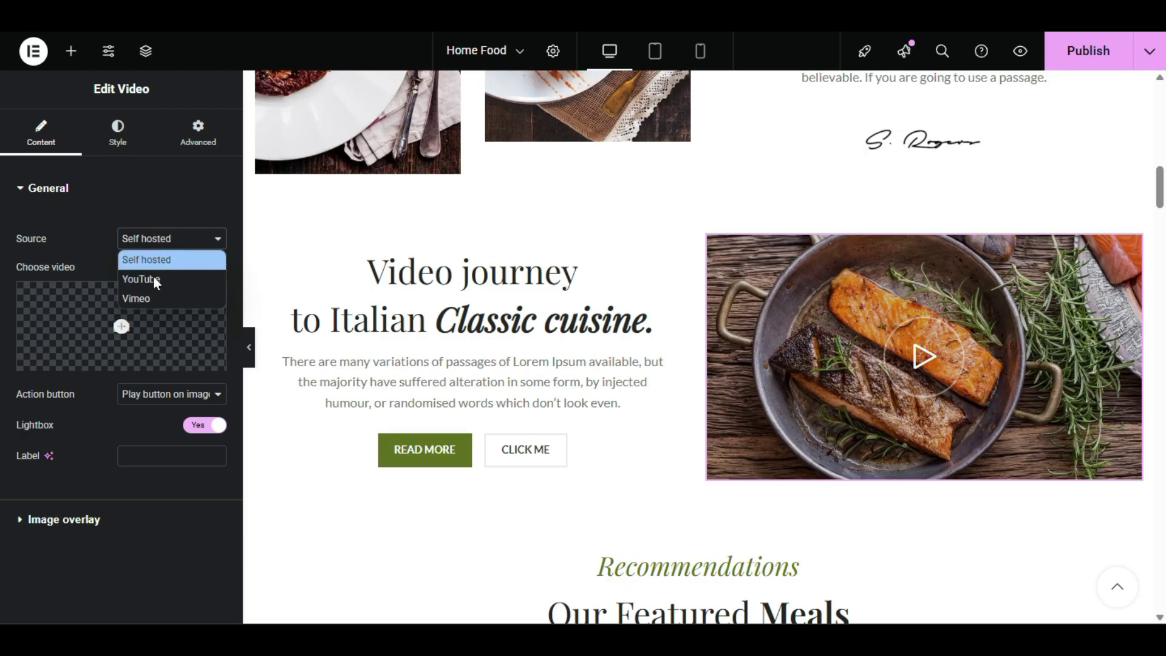
click(155, 280)
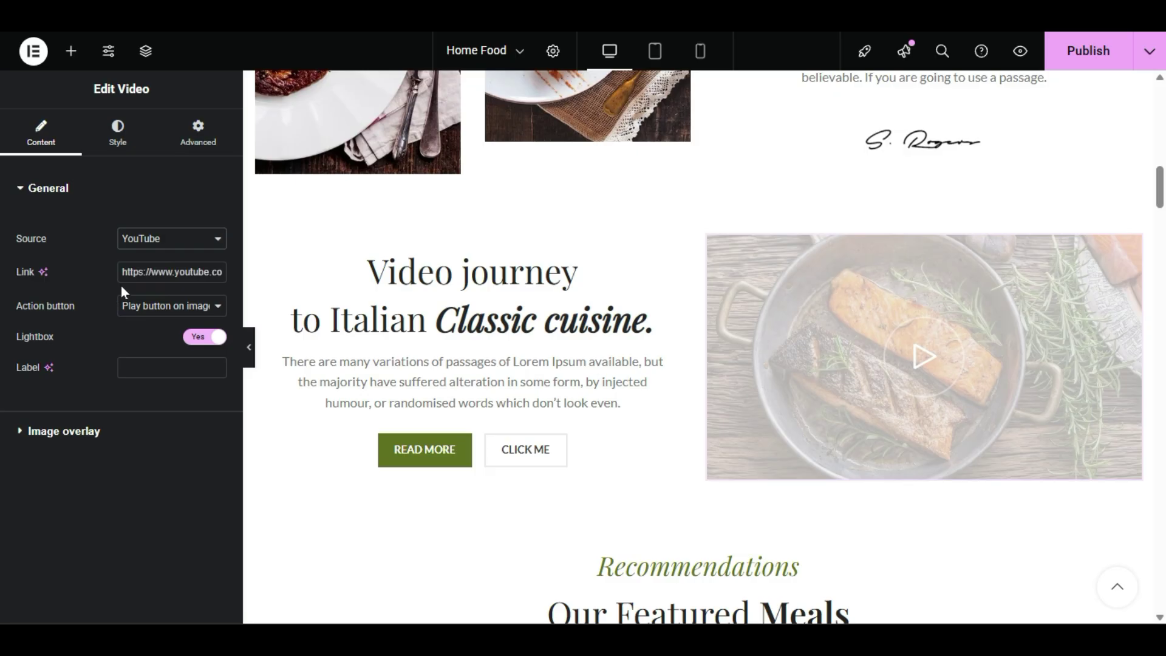
click(154, 239)
click(152, 298)
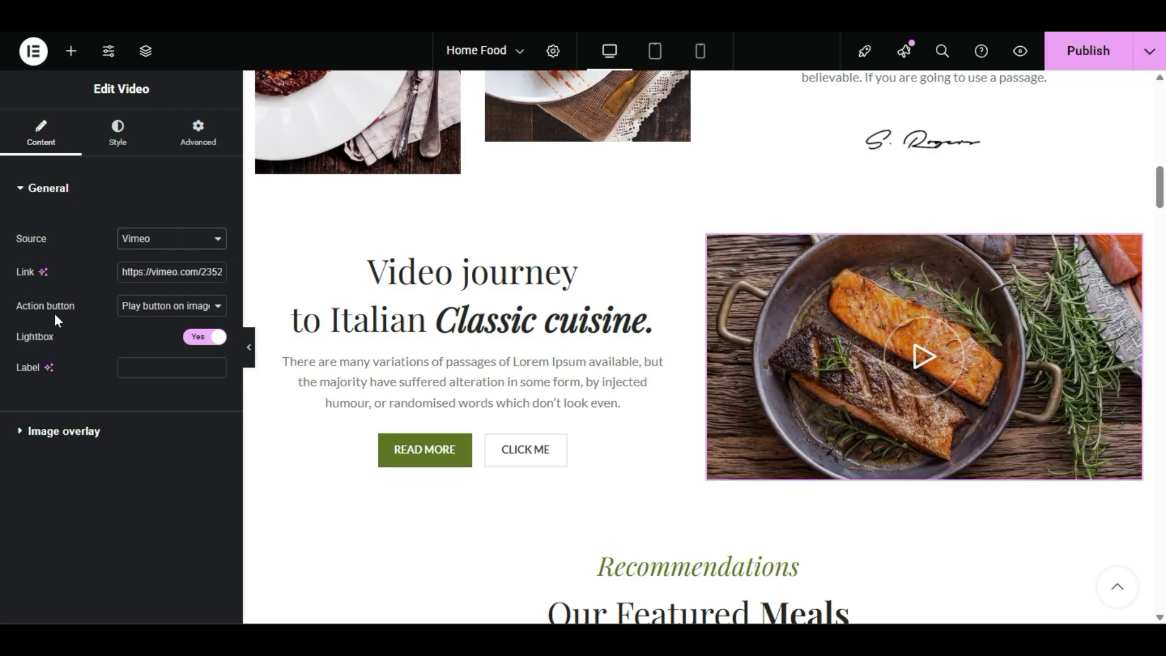
- Try Button as the video's action button and switch it back to Play button on image
click(124, 308)
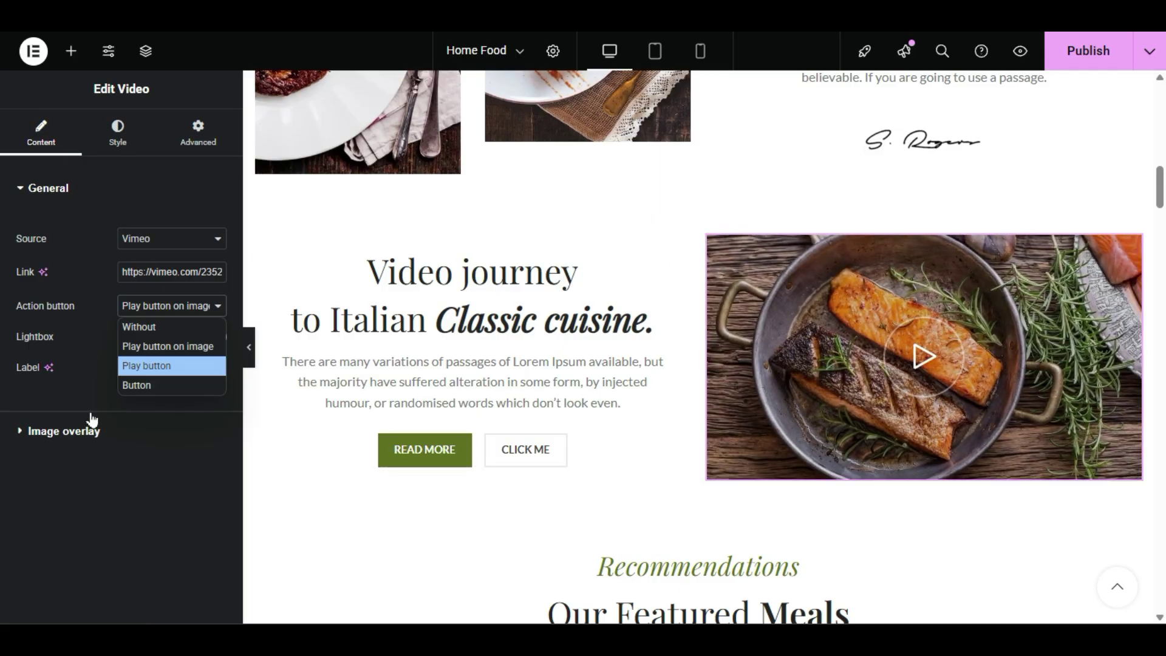
click(134, 394)
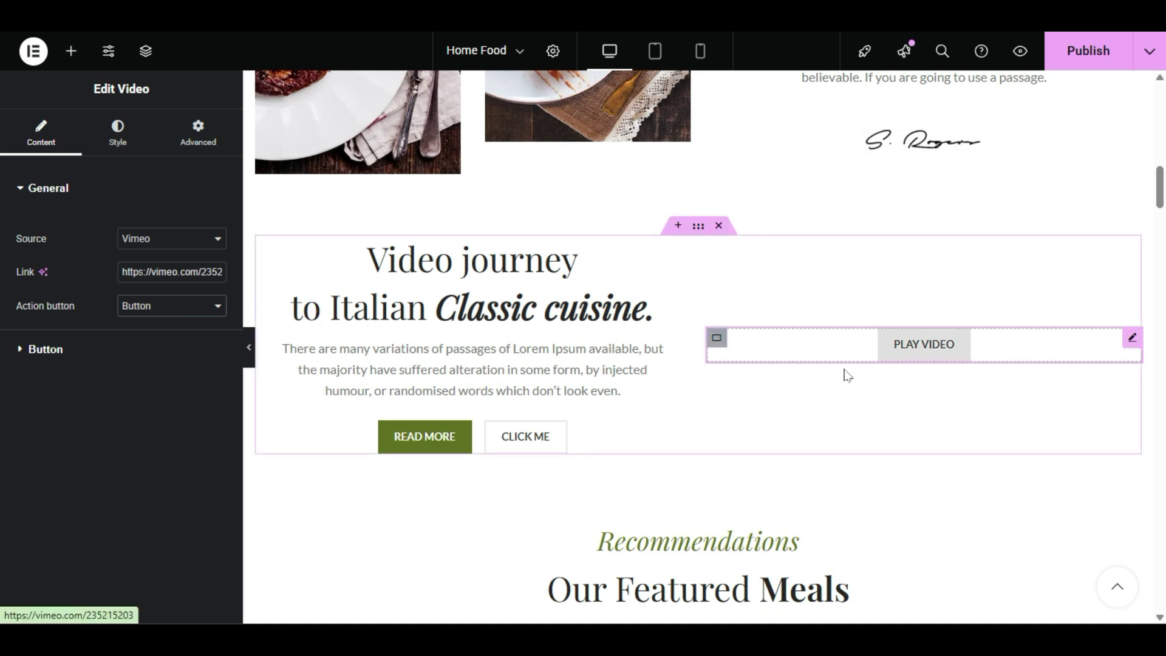
click(146, 309)
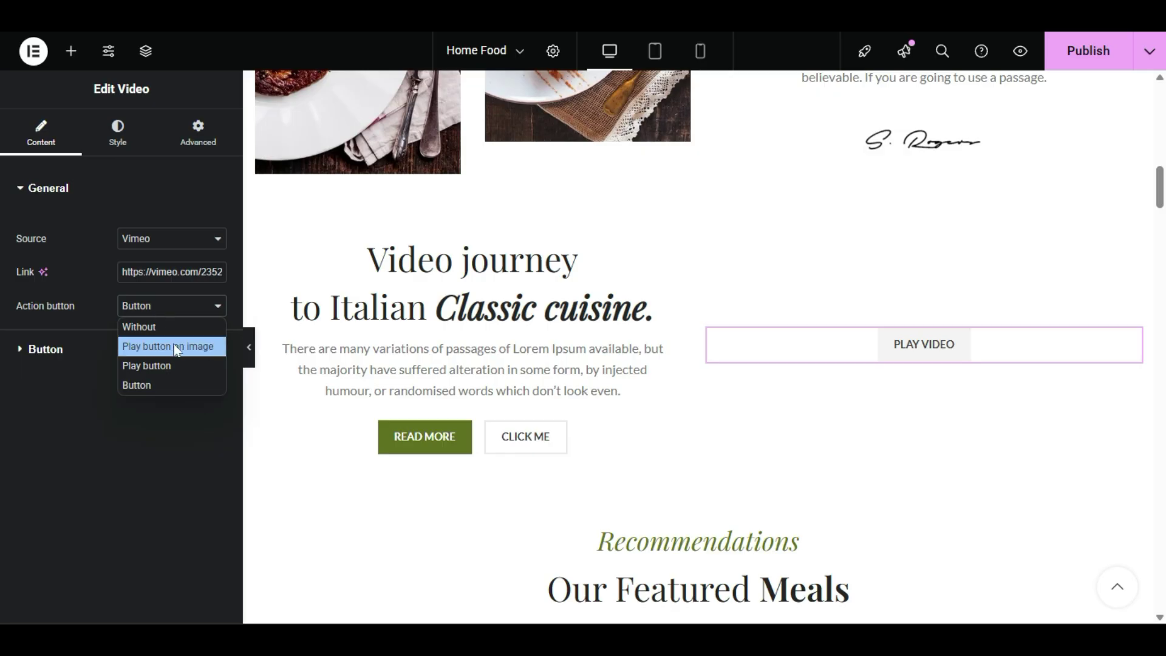
click(169, 346)
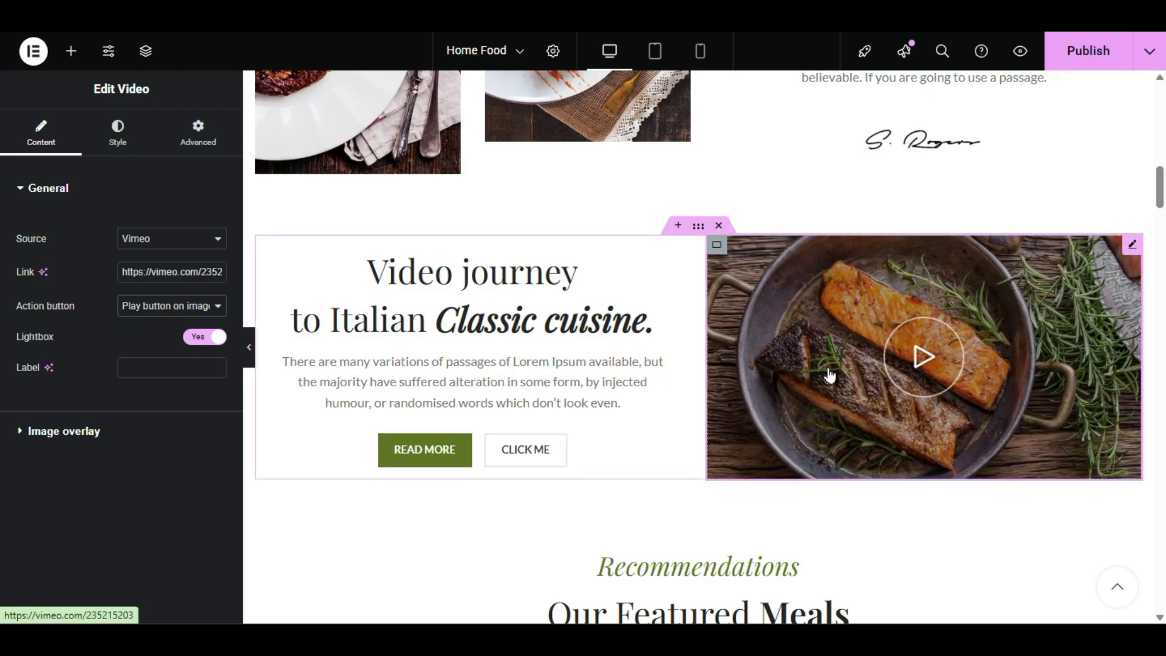
- Open the video's Image overlay settings and check the overlay image and its resolution
right_click(9, 406)
click(18, 480)
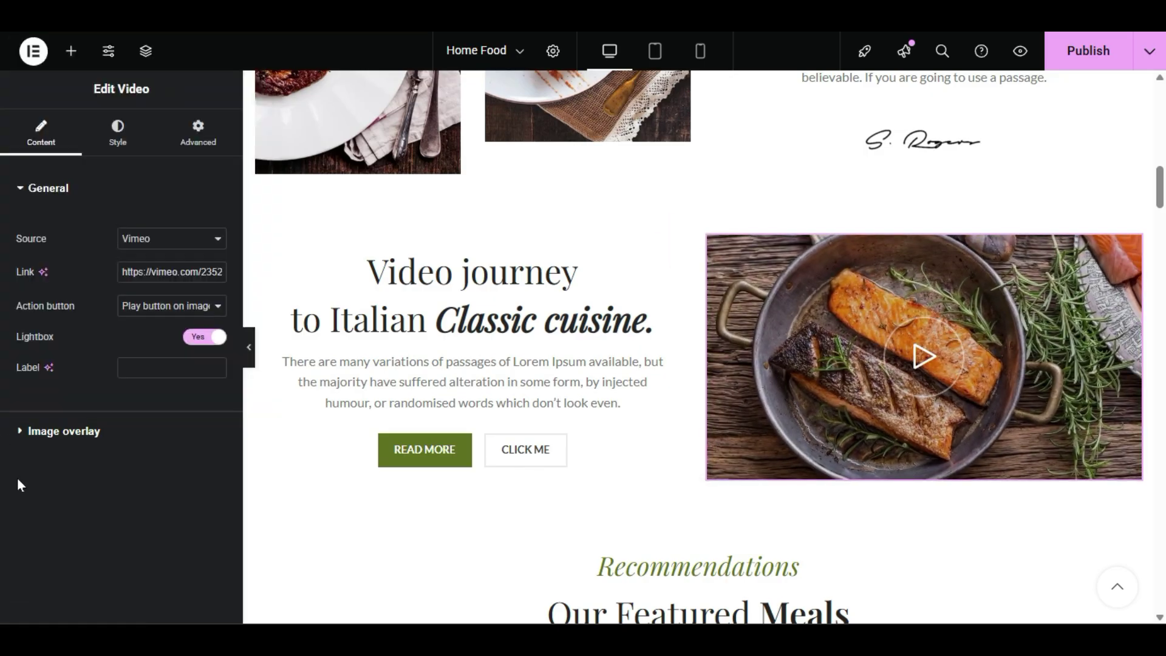
click(40, 429)
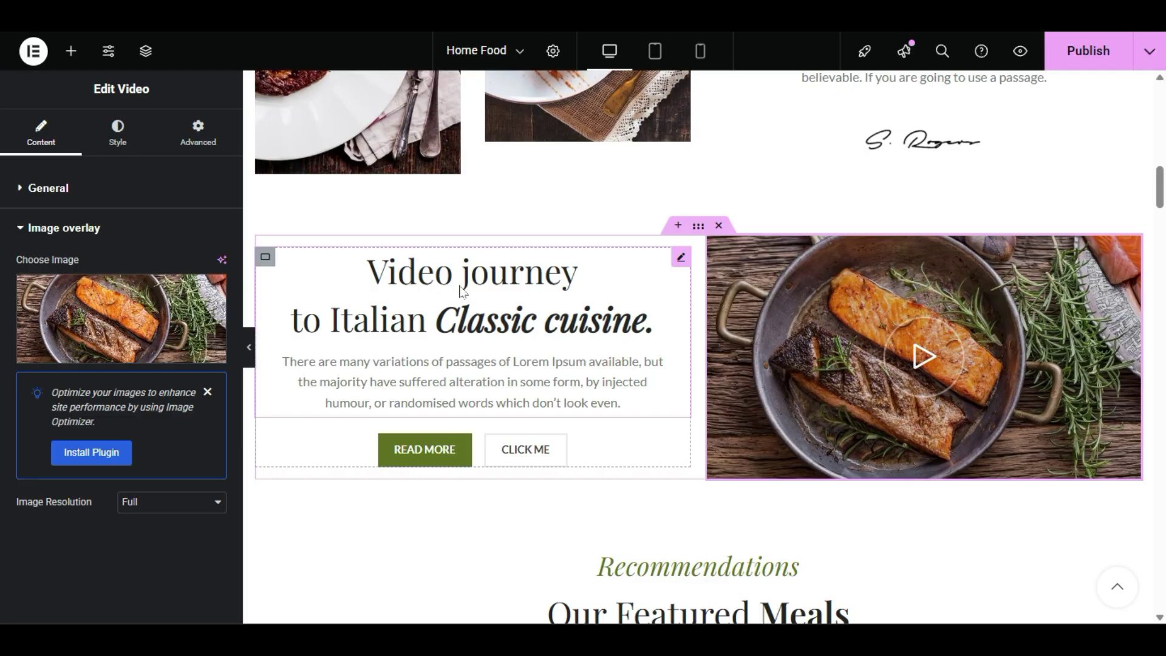
- Examine the br, strong and em tags in the title of the Video journey section
click(458, 279)
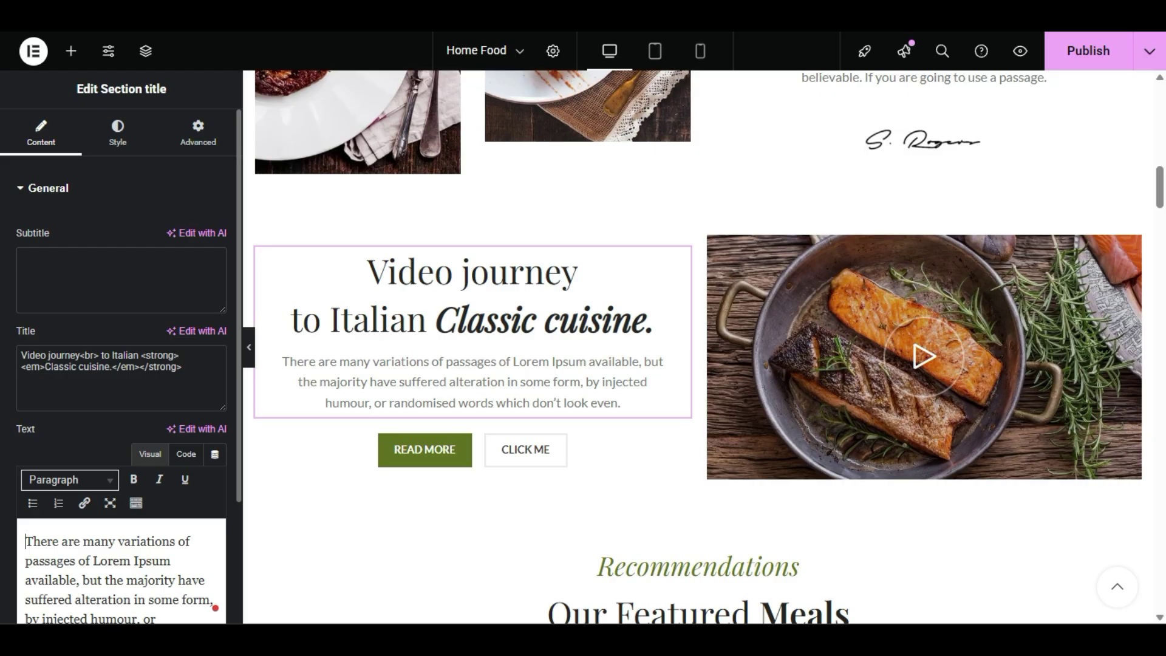
double_click(89, 356)
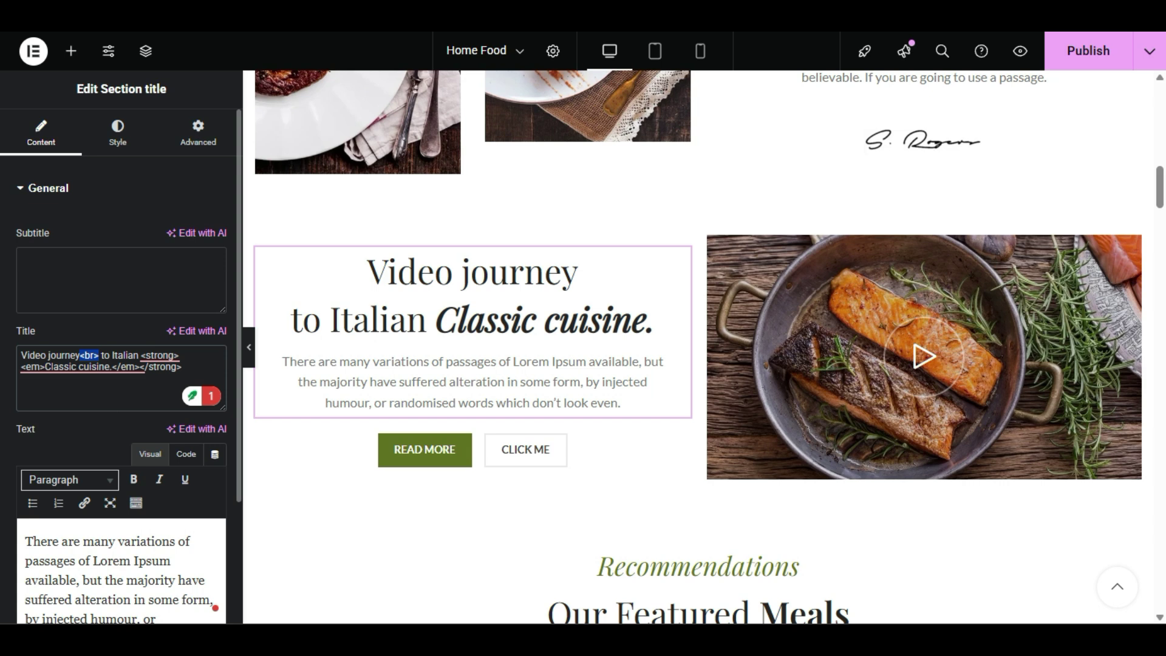
drag(99, 356, 138, 354)
drag(110, 389, 65, 368)
click(109, 391)
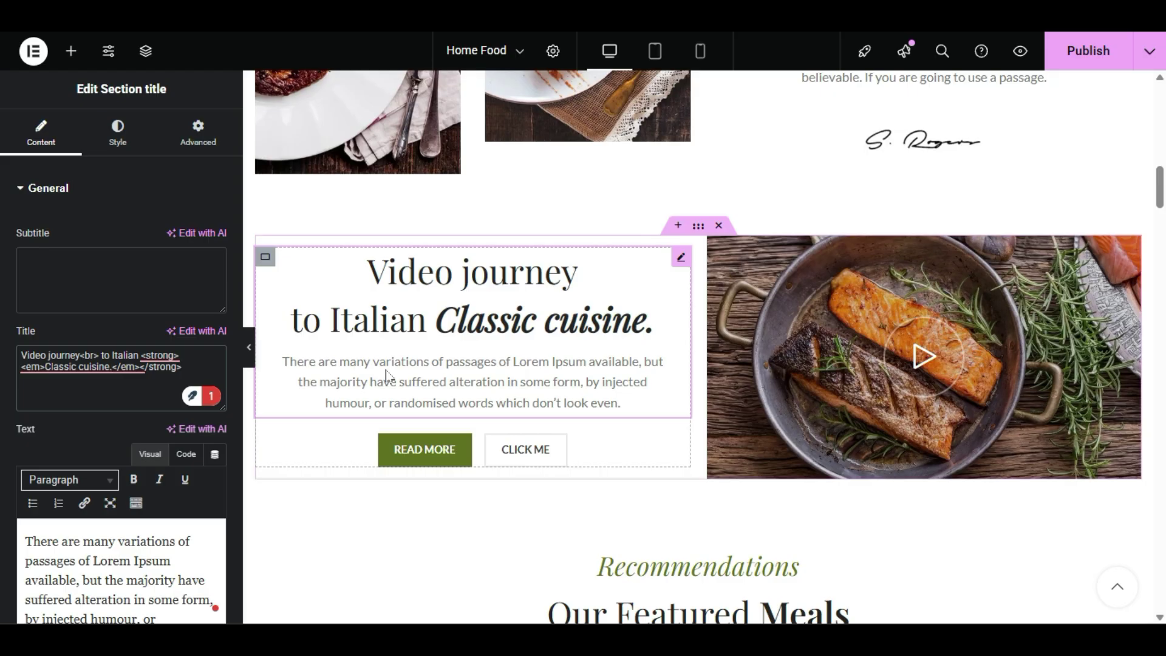
- Change the text of the Read More button under the Video journey paragraph to "contact us"
scroll(386, 375, down, 1)
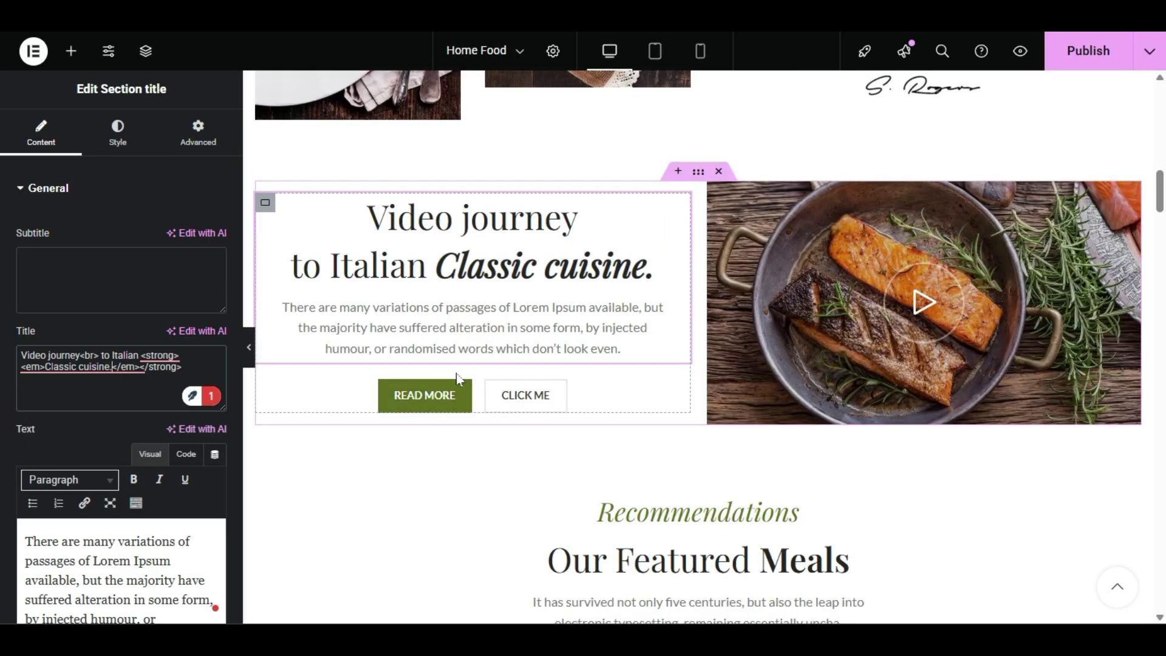
click(428, 392)
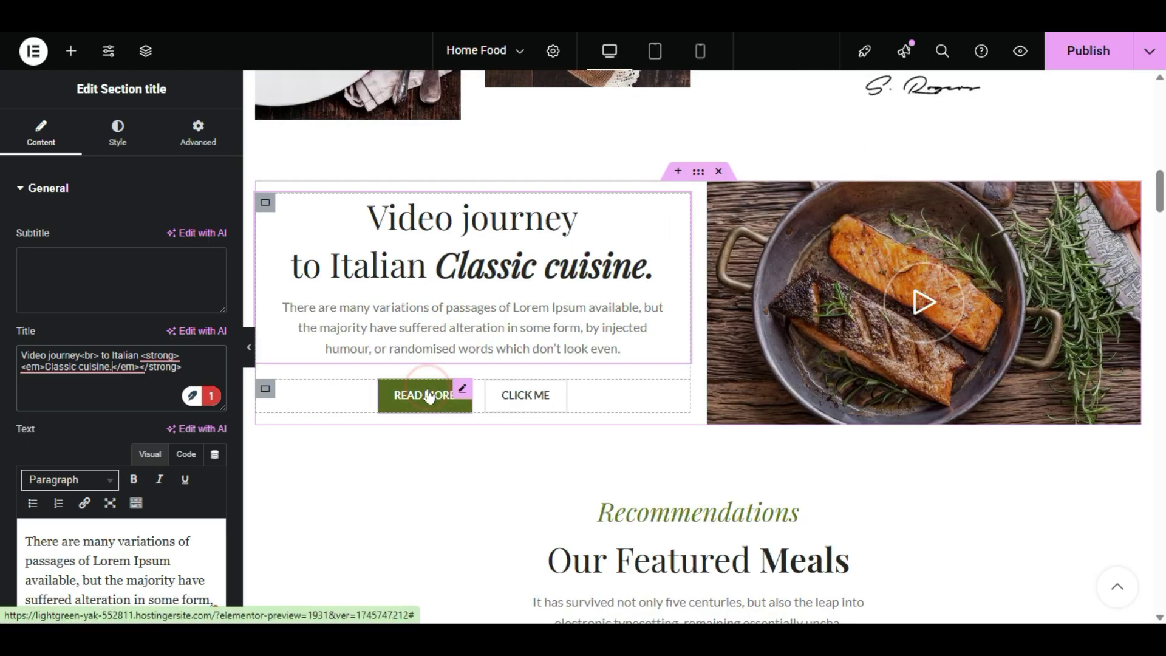
drag(172, 225, 78, 225)
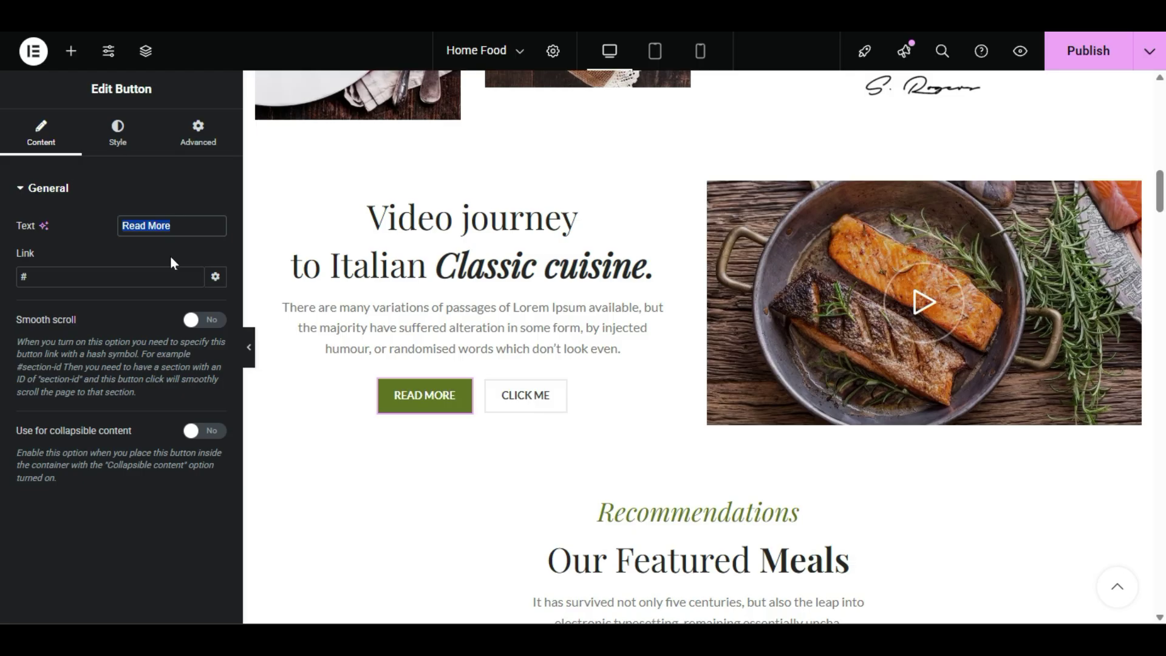
text(con)
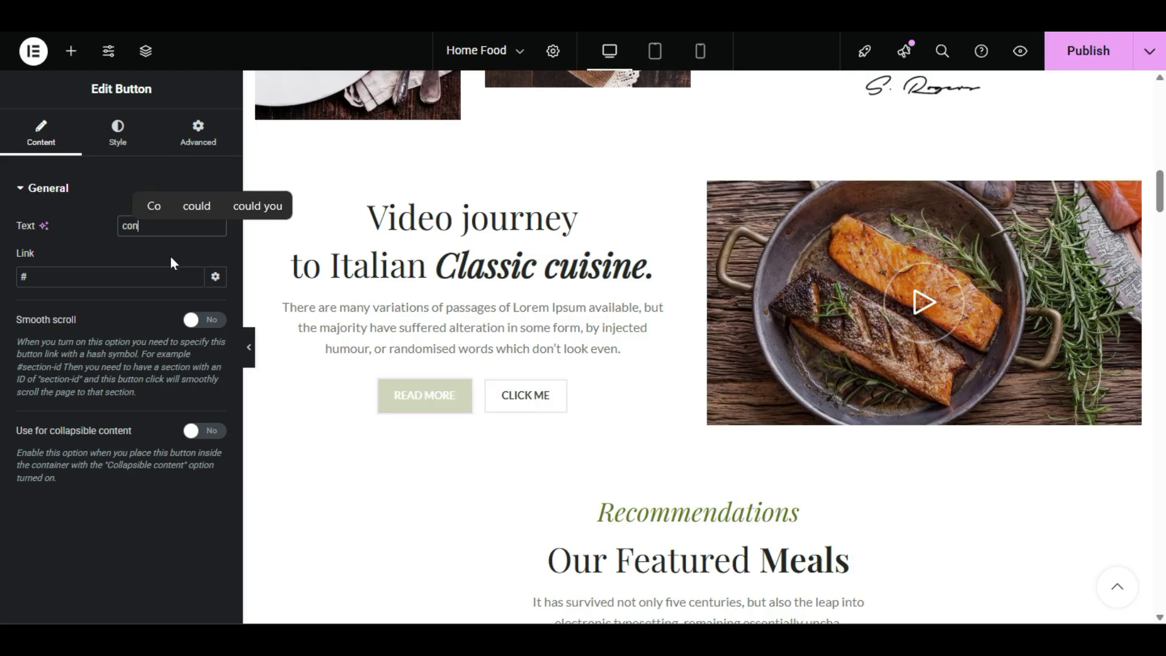
text(tact us)
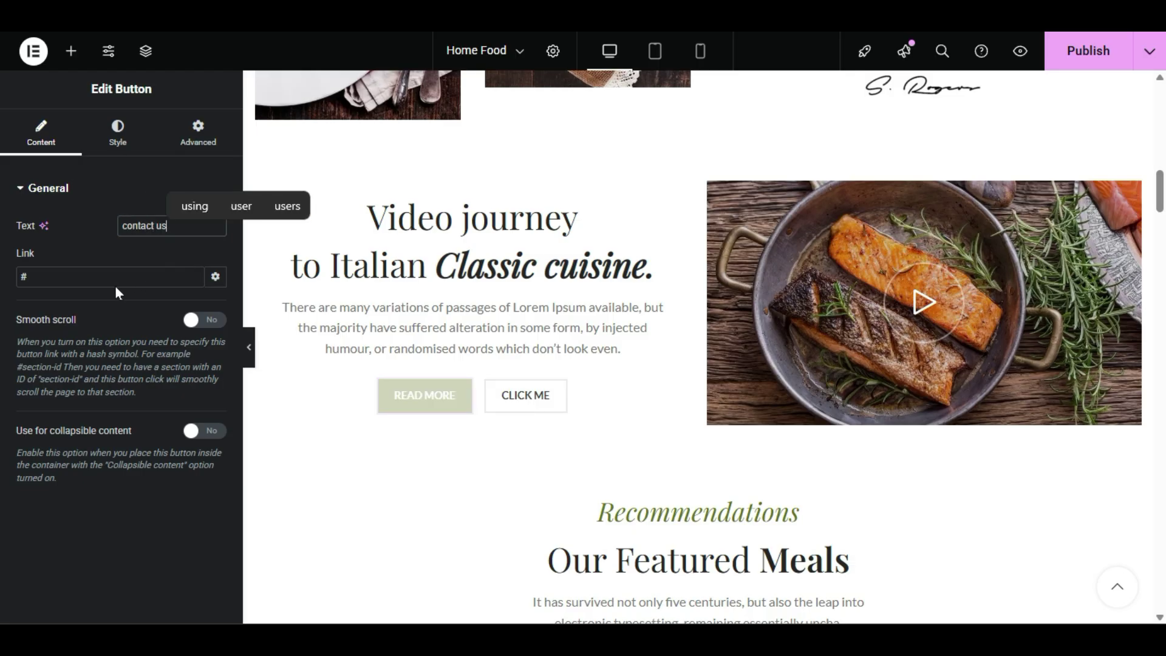
- Link the contact us button in the Video journey section to the Contact us page
click(31, 274)
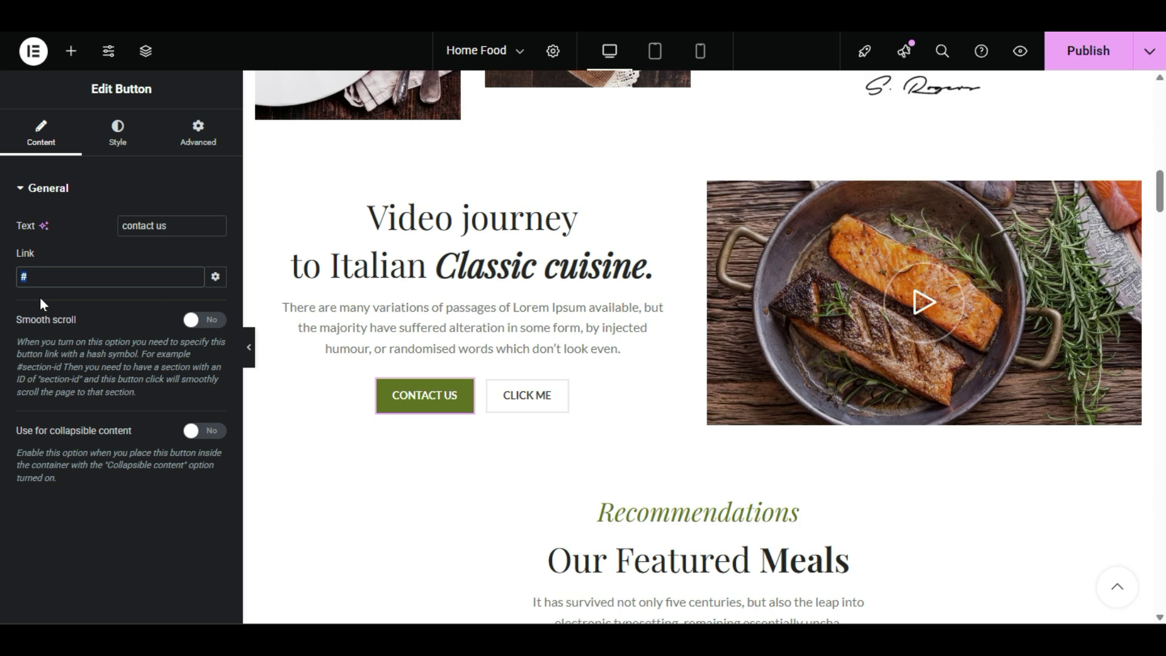
key(BackSpace)
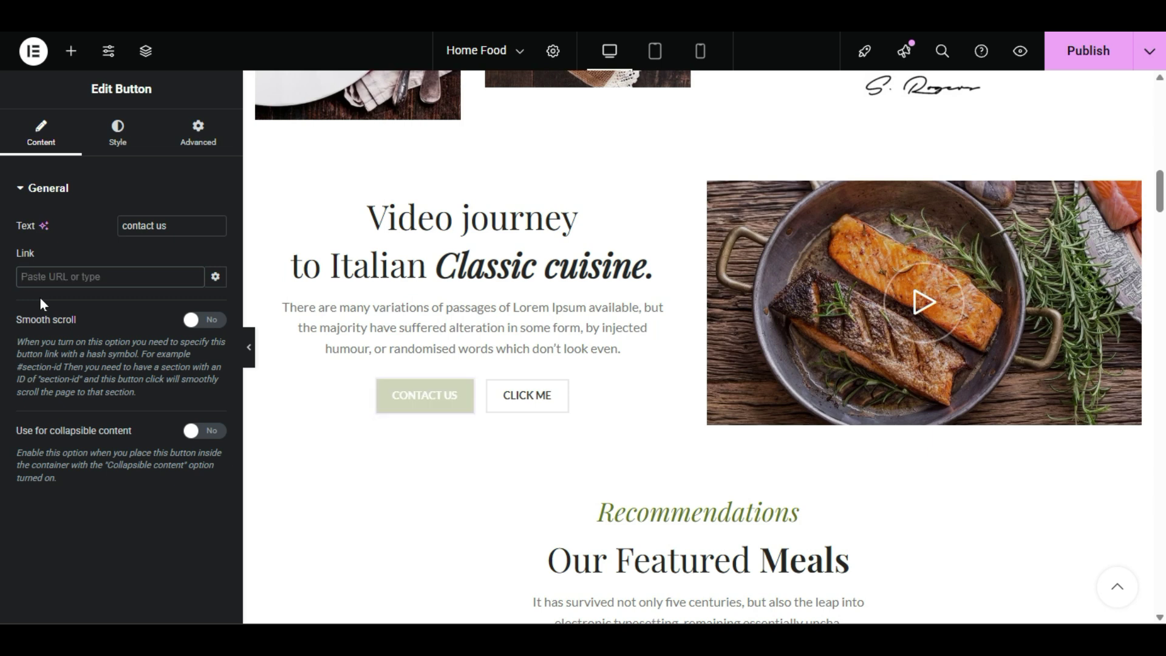
text(c)
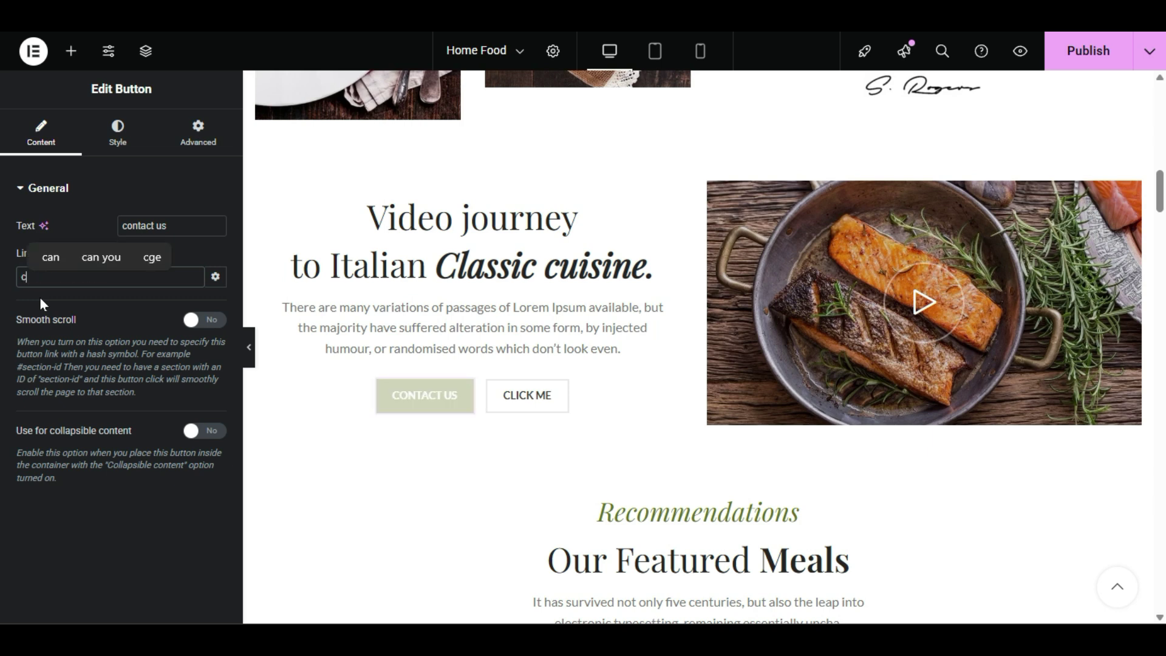
text(ontac)
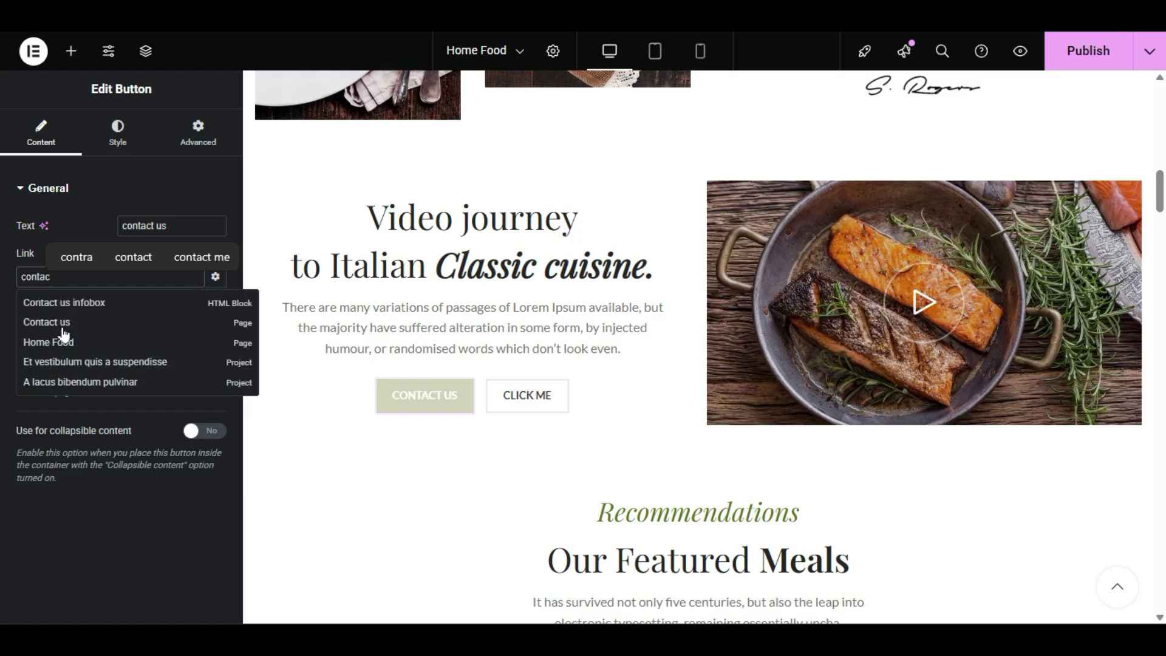
click(63, 333)
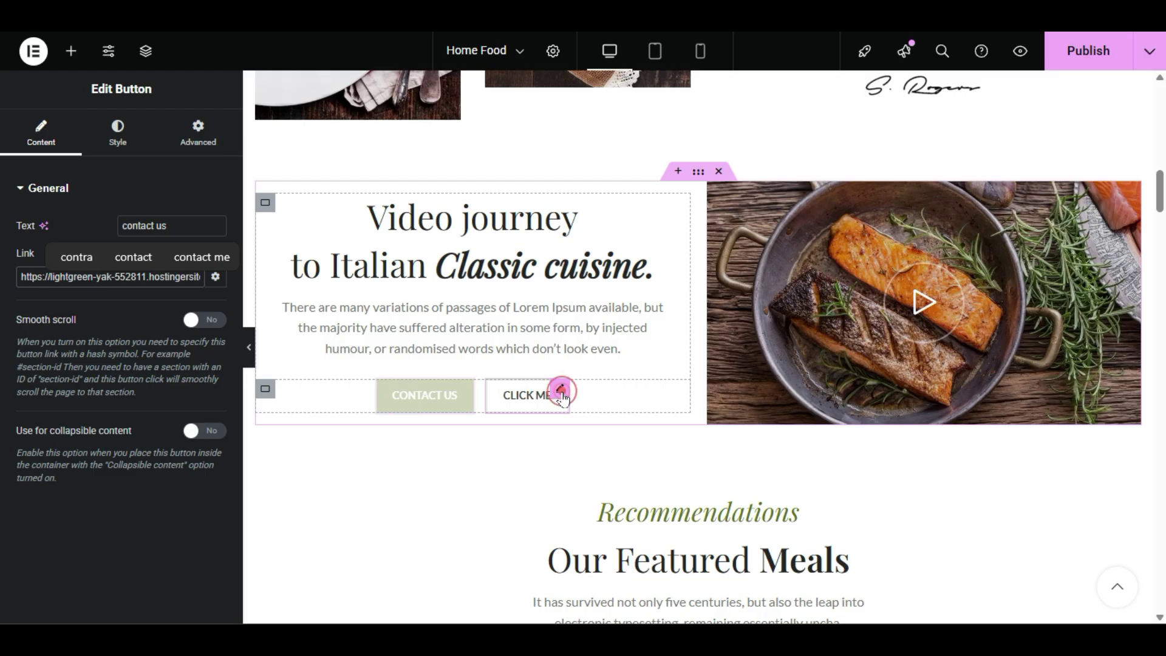
- Open the Click me button's settings and check its text and link values
click(560, 394)
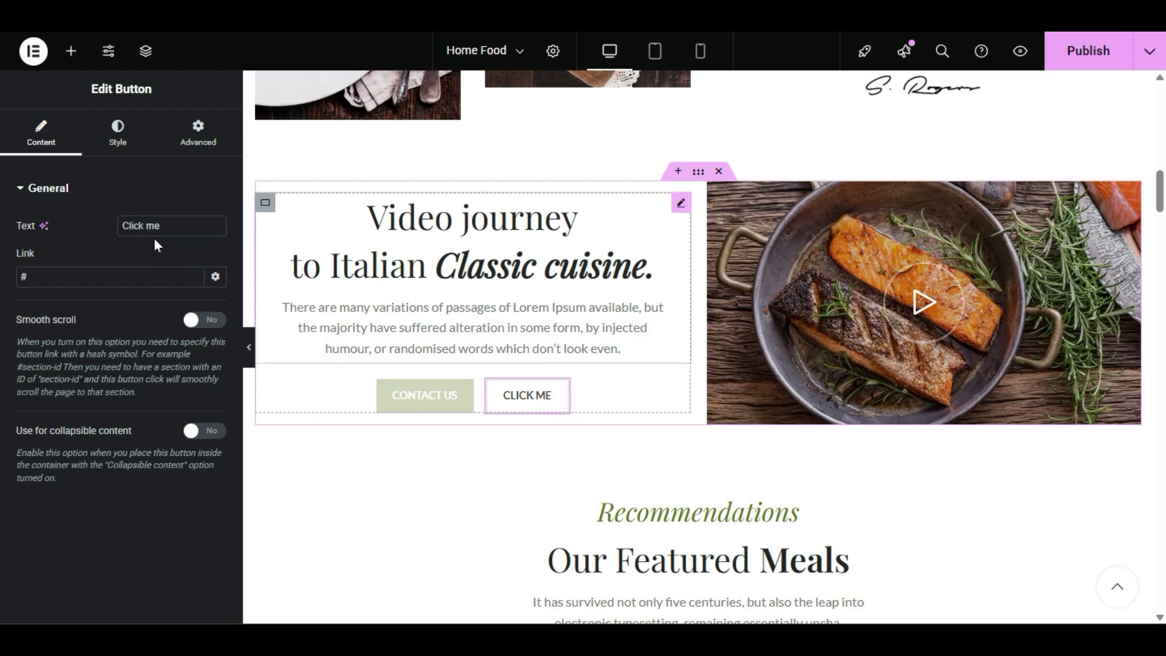
drag(162, 228, 78, 221)
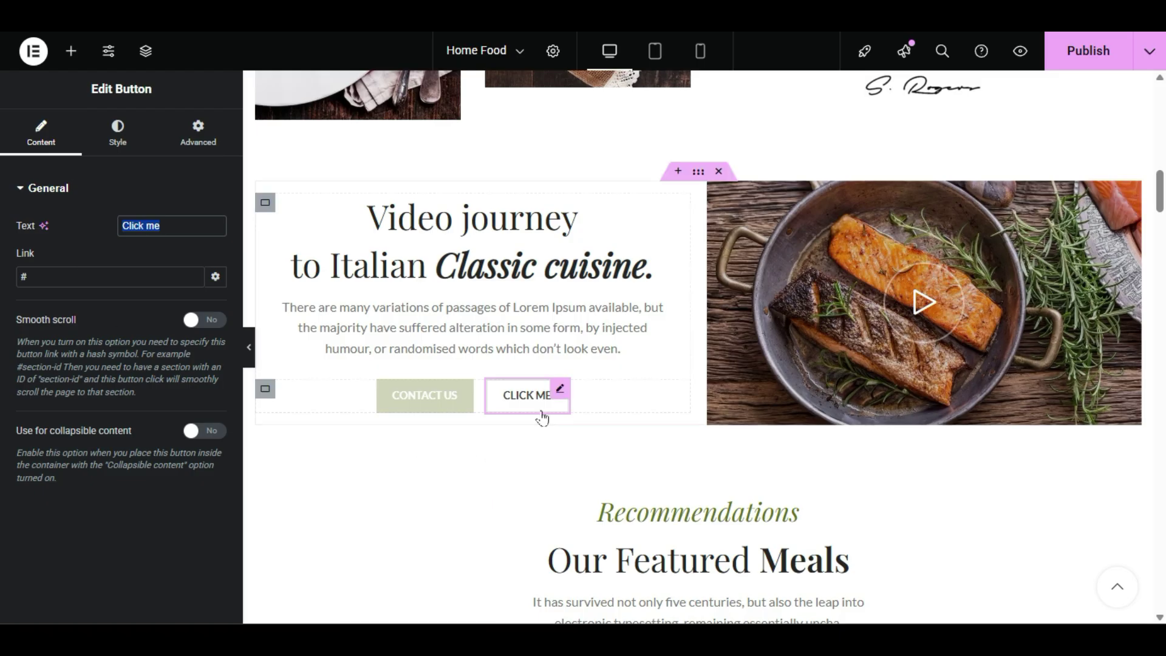
double_click(76, 277)
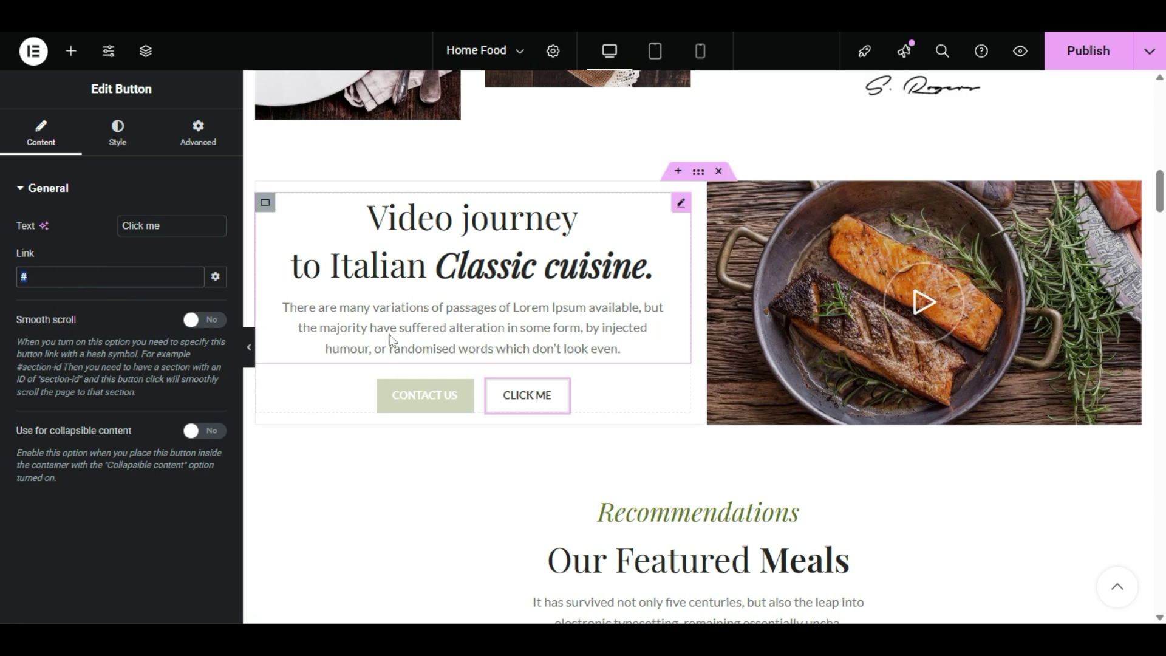
- Replace the "Recommendations" text above Our Featured Meals with "Populer"
scroll(900, 367, down, 4)
scroll(904, 369, down, 2)
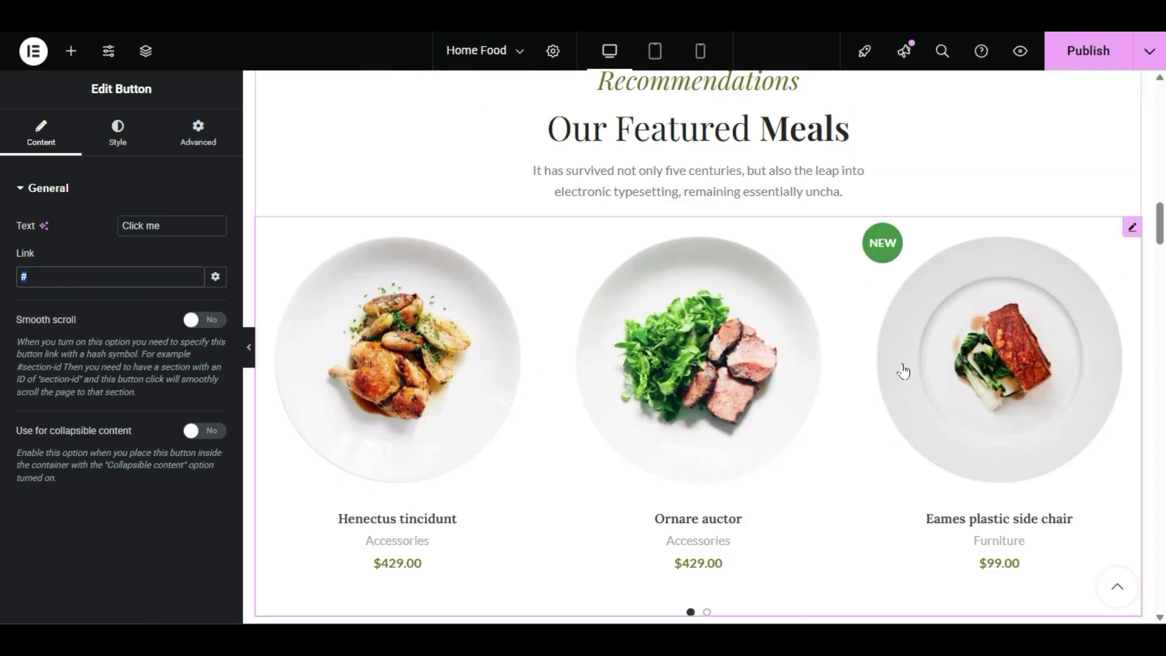
scroll(903, 369, up, 2)
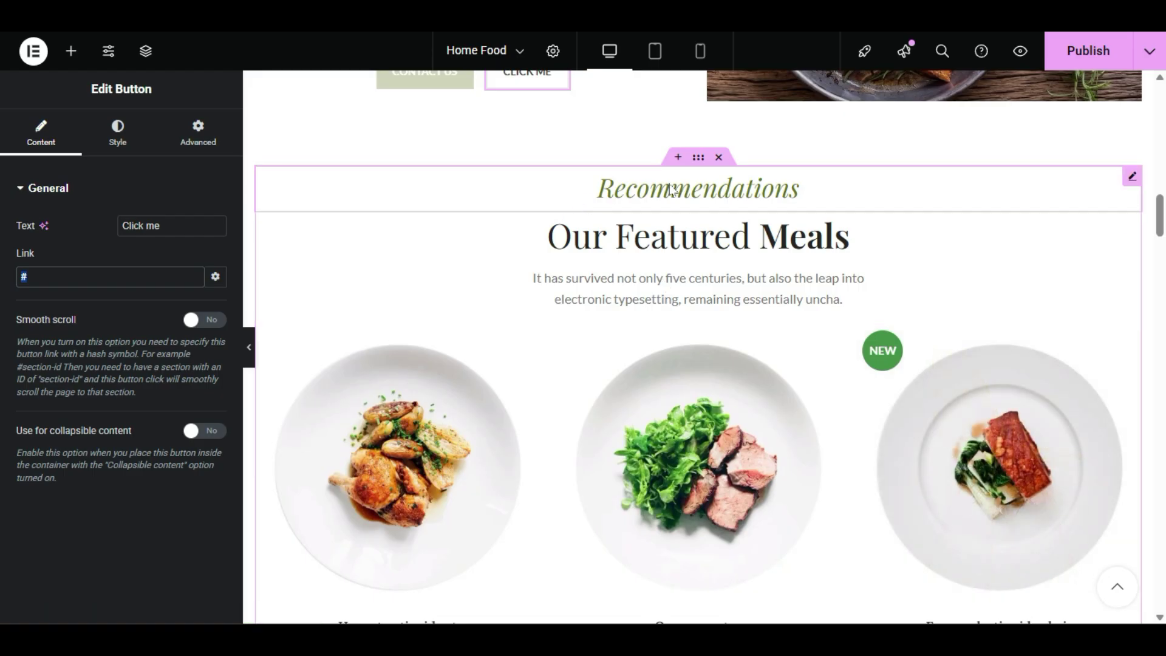
click(639, 190)
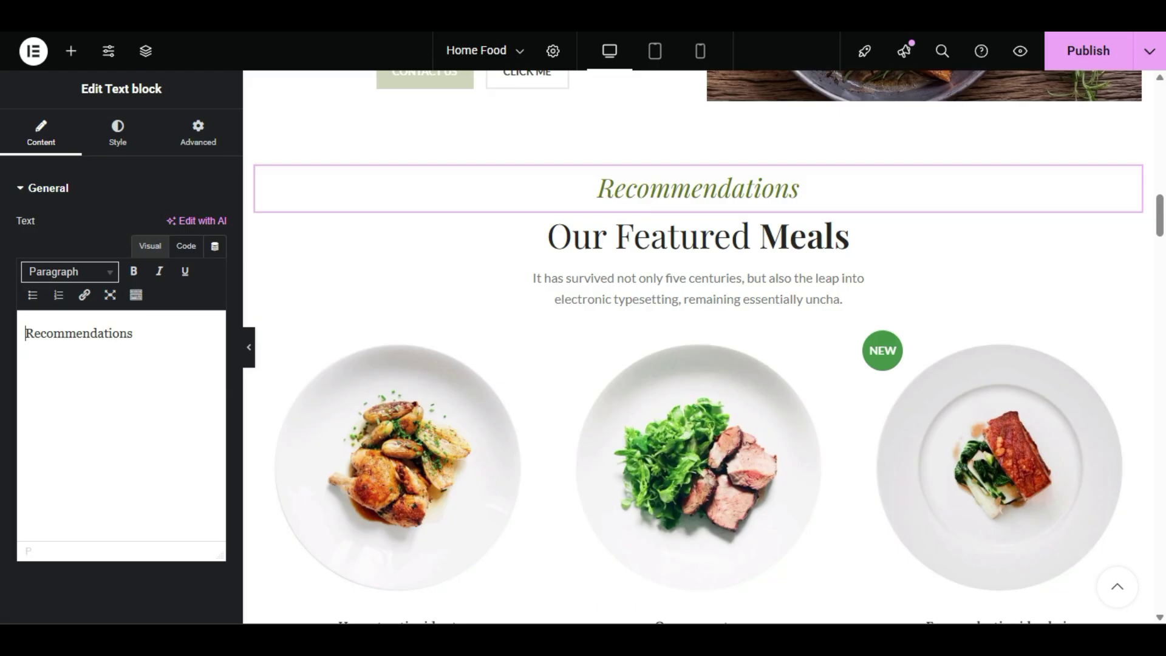
double_click(138, 331)
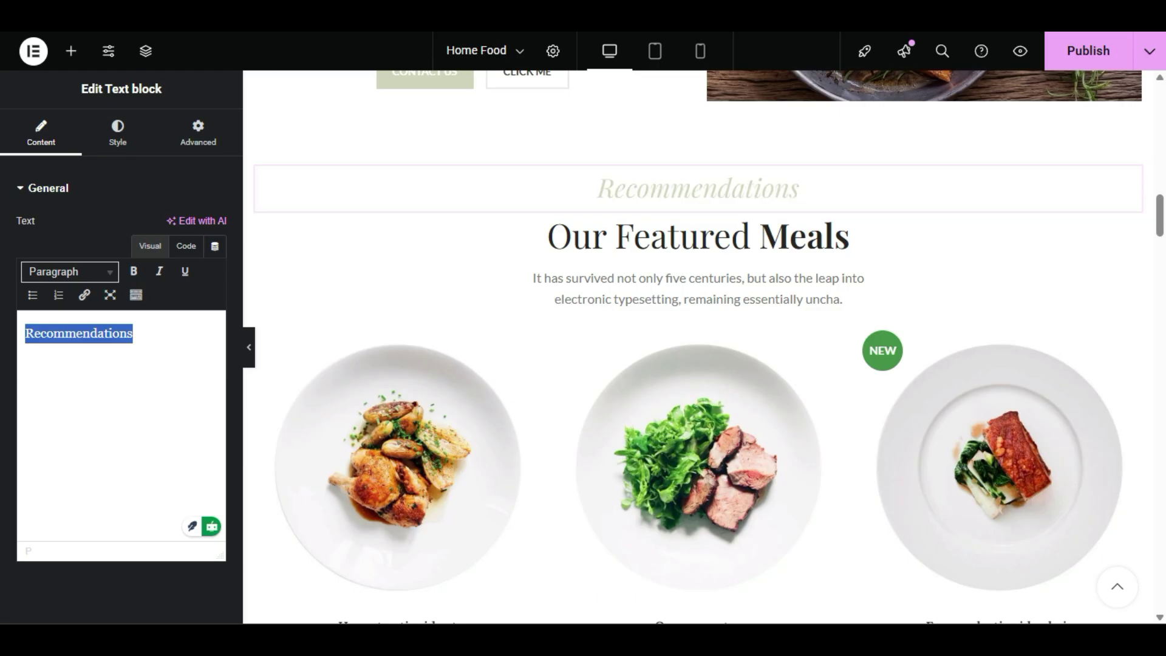
text(Po)
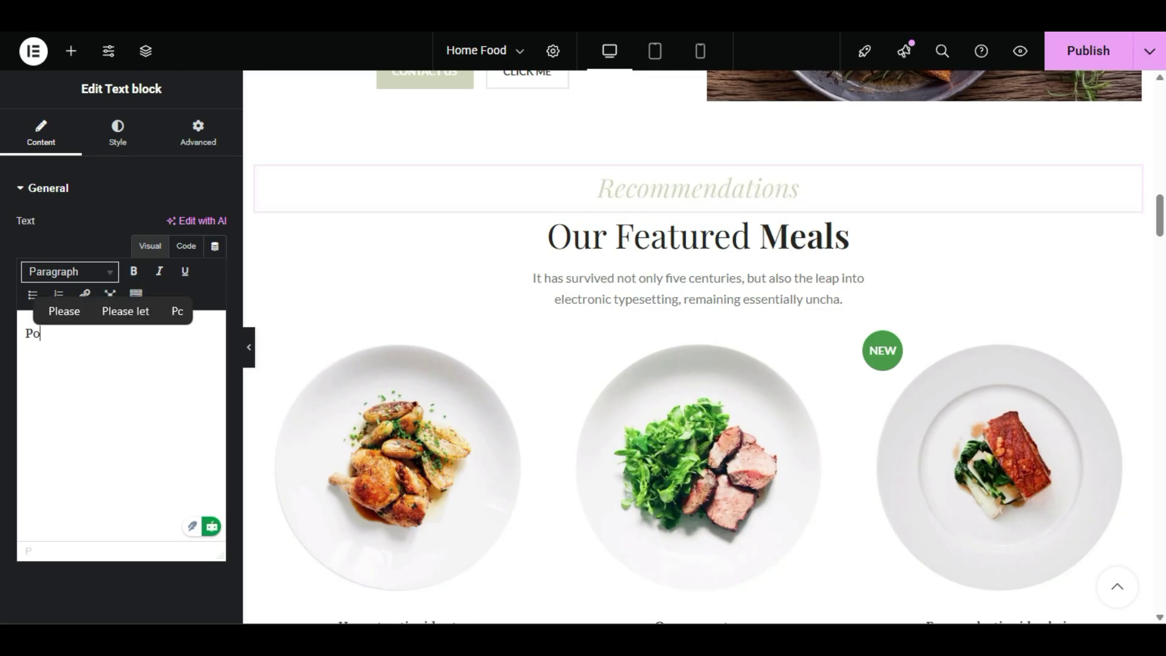
text(puler)
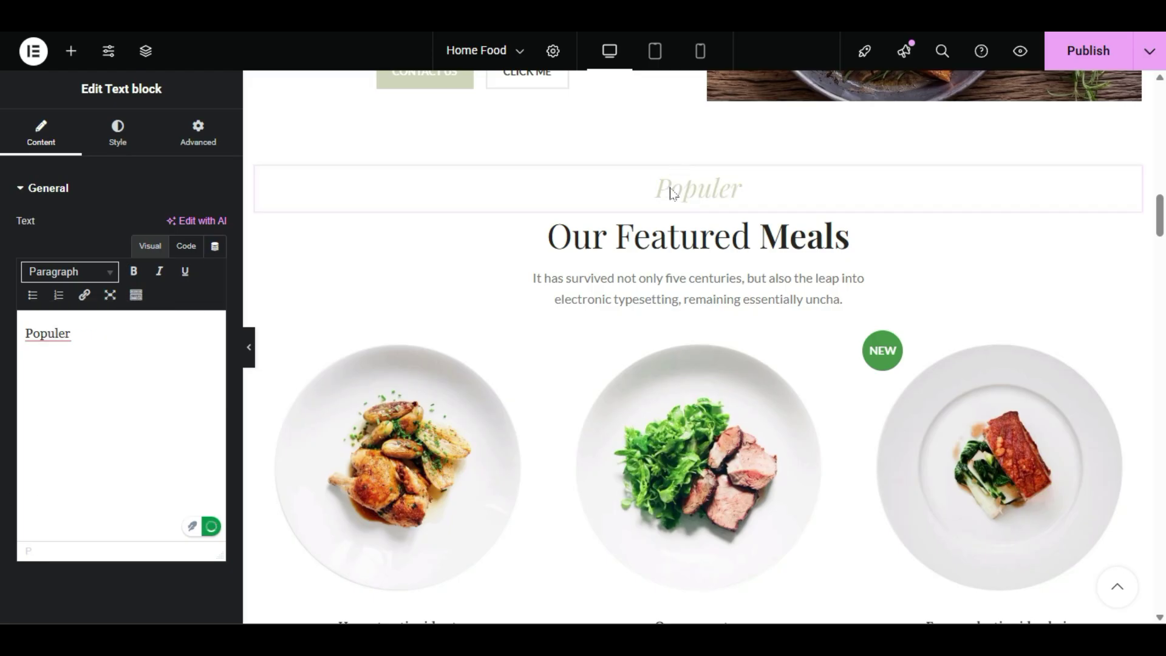
- Set the text block above Our Featured Meals to "Choose From" and publish the page
double_click(92, 342)
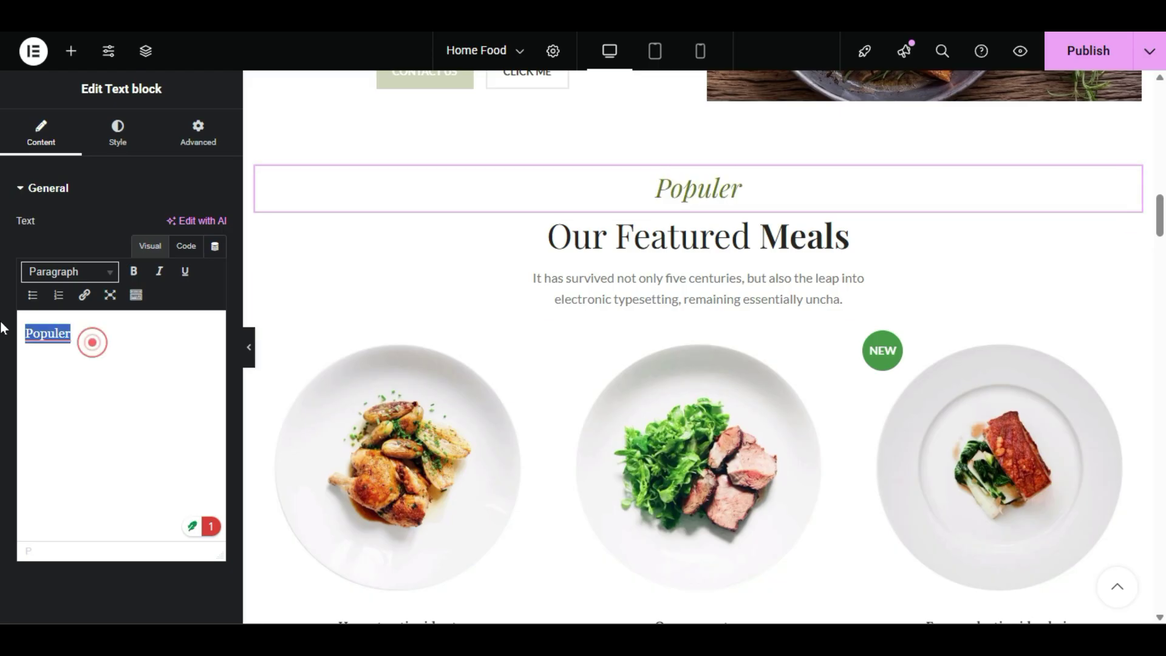
text(Ch)
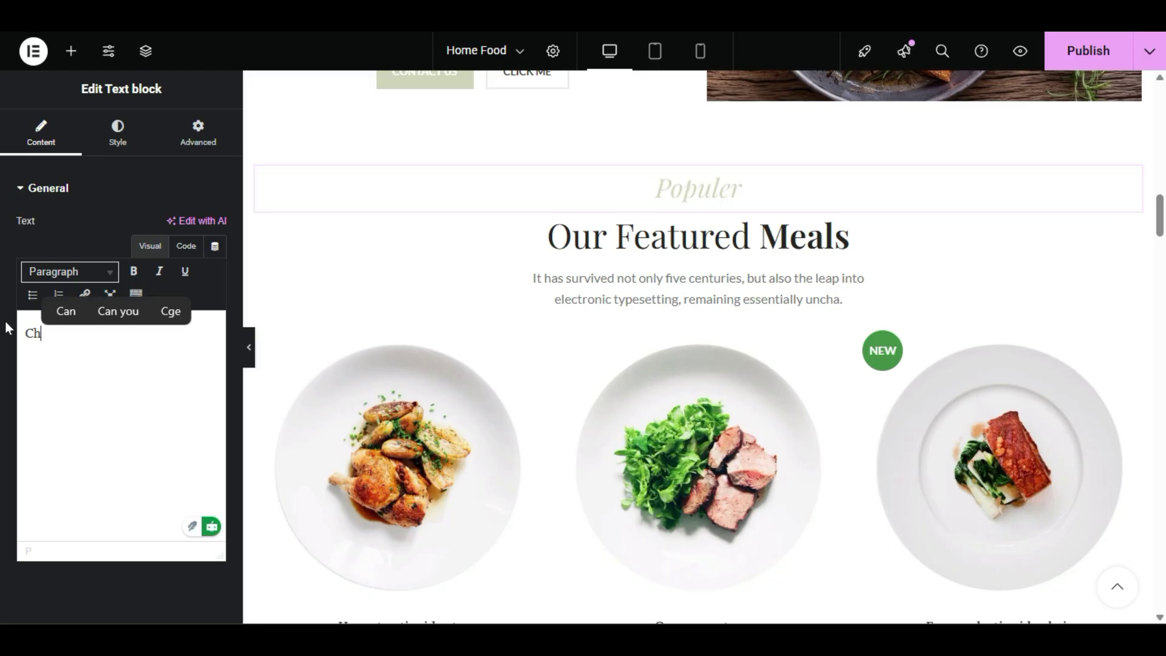
text(oose From)
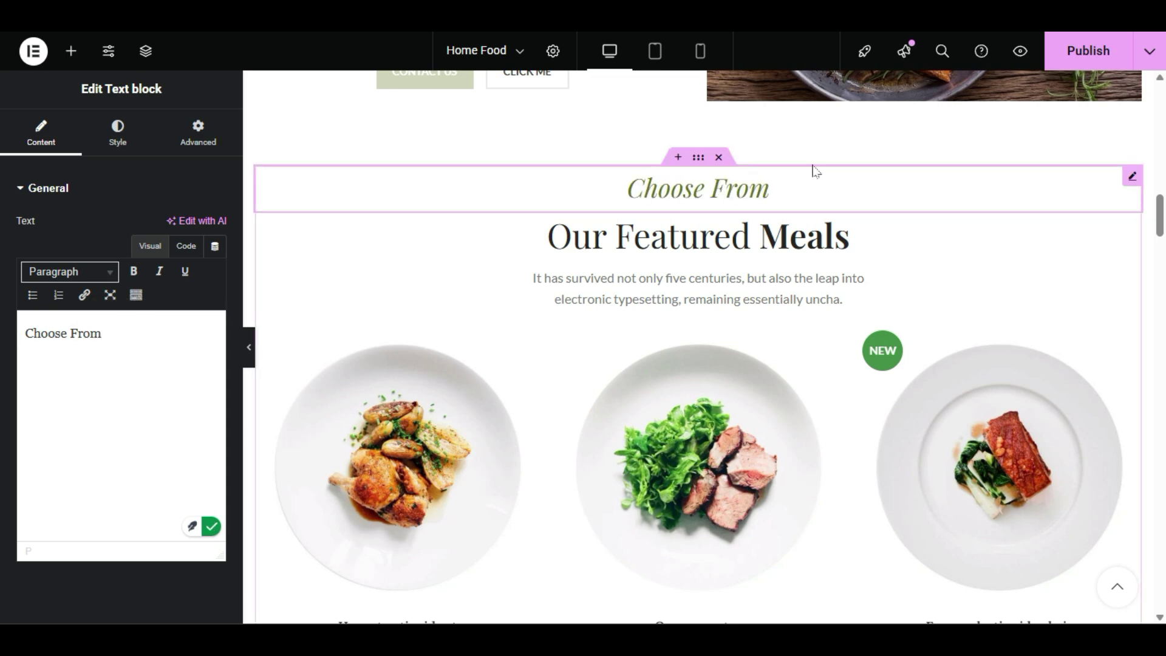
click(1059, 63)
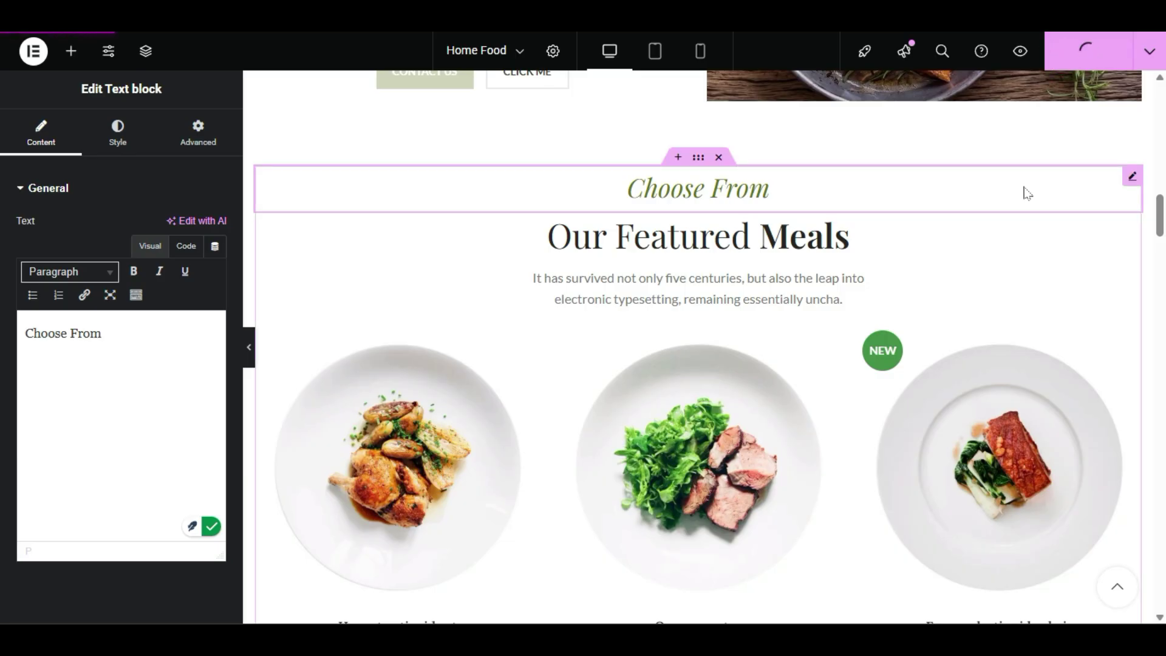
- Open the Products (grid or carousel) element under Our Featured Meals for editing
scroll(1026, 193, down, 2)
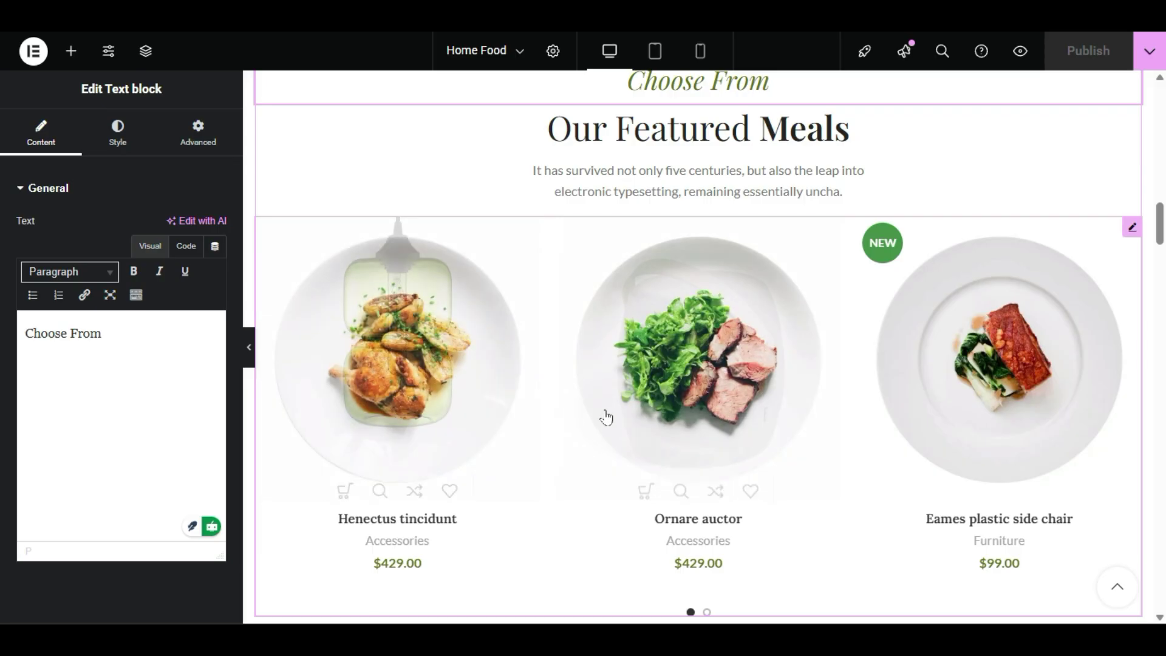
scroll(607, 416, down, 2)
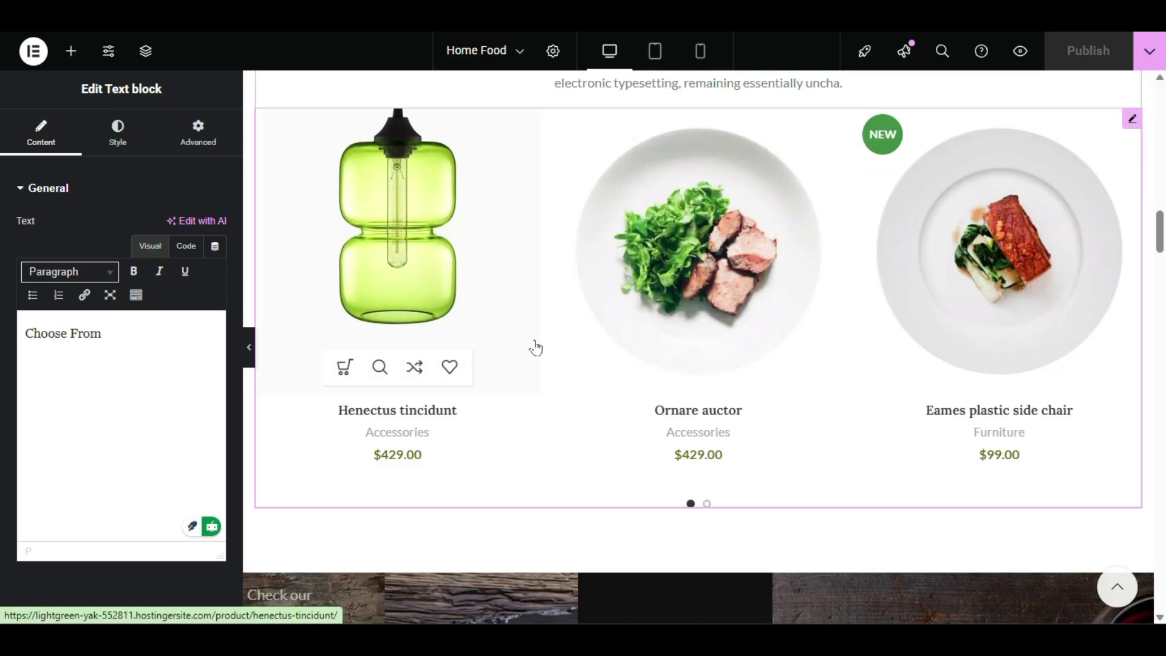
right_click(554, 314)
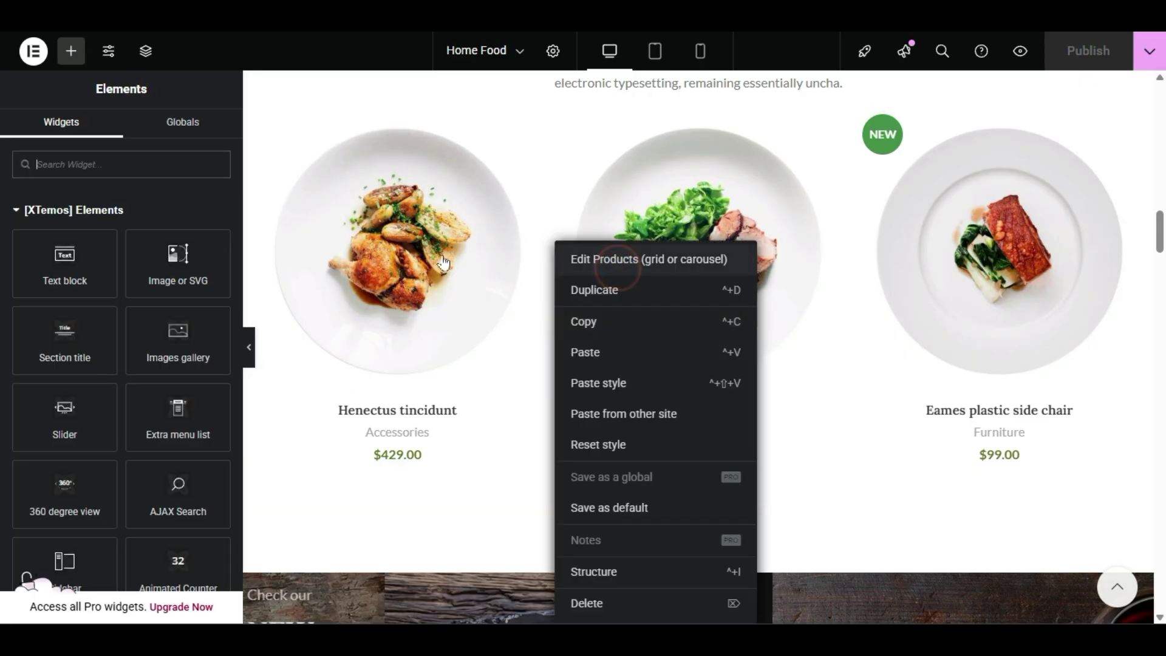
click(631, 261)
mouse_move(702, 347)
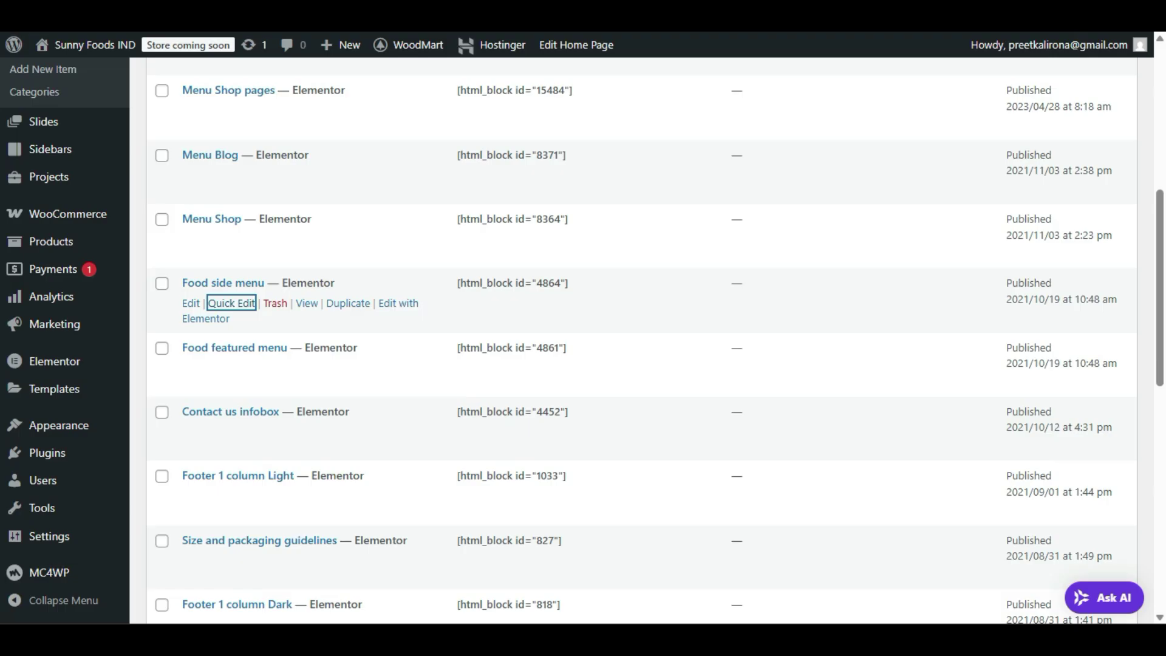
- Switch to the WordPress dashboard and look through the list of all products
scroll(408, 310, up, 7)
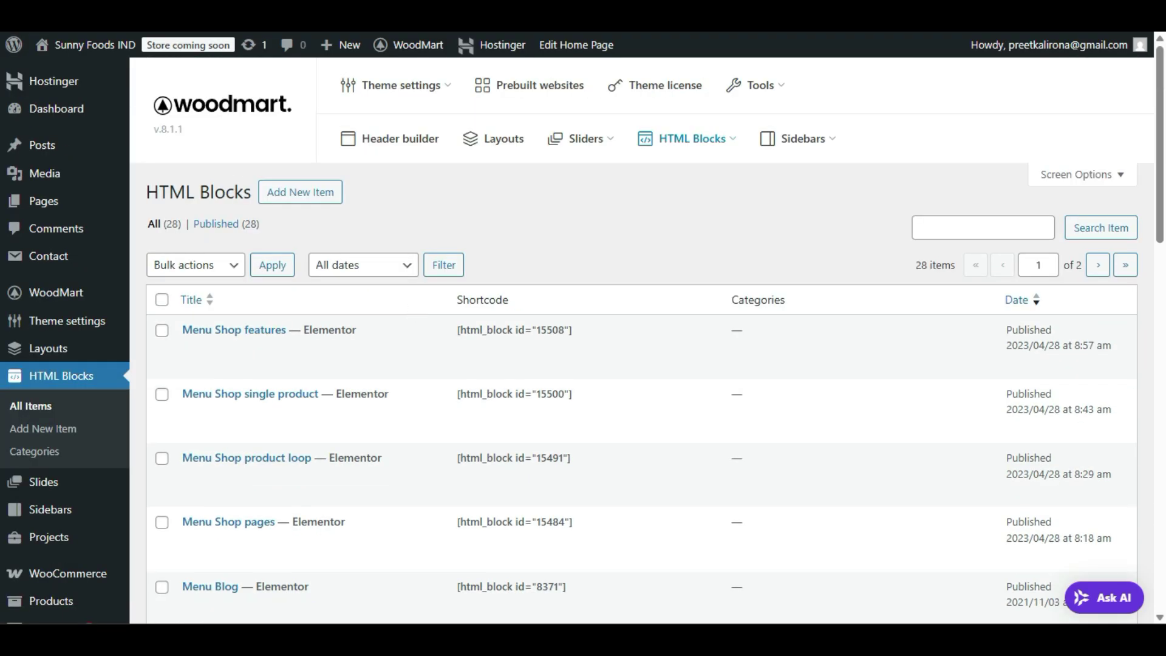
scroll(156, 144, down, 5)
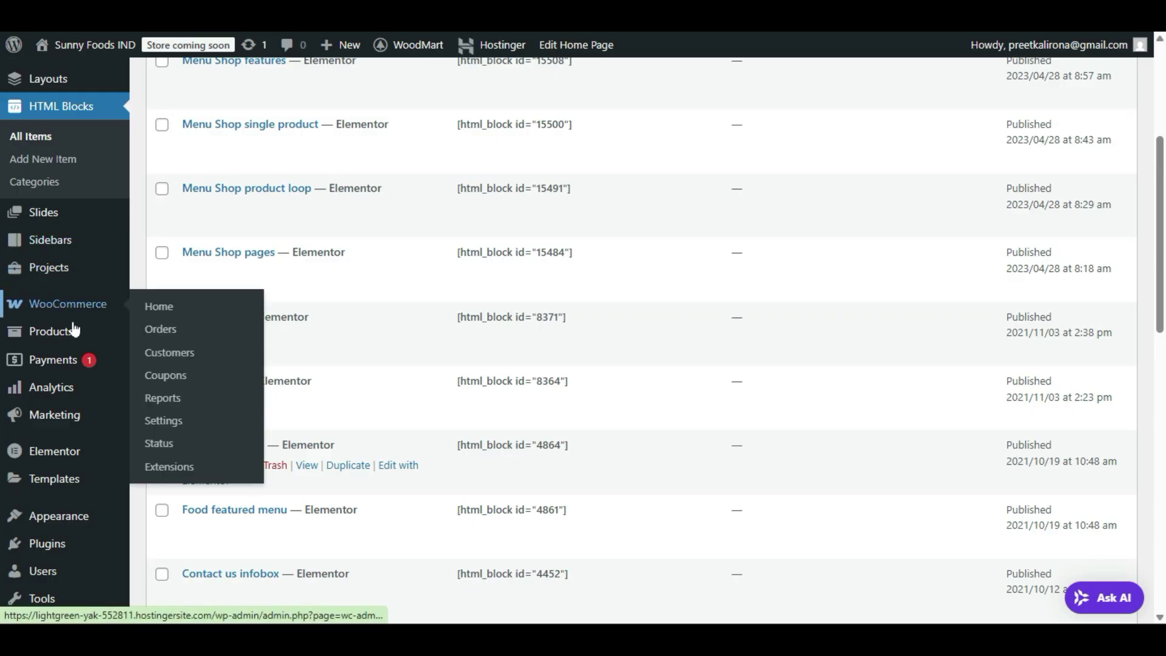
mouse_move(84, 342)
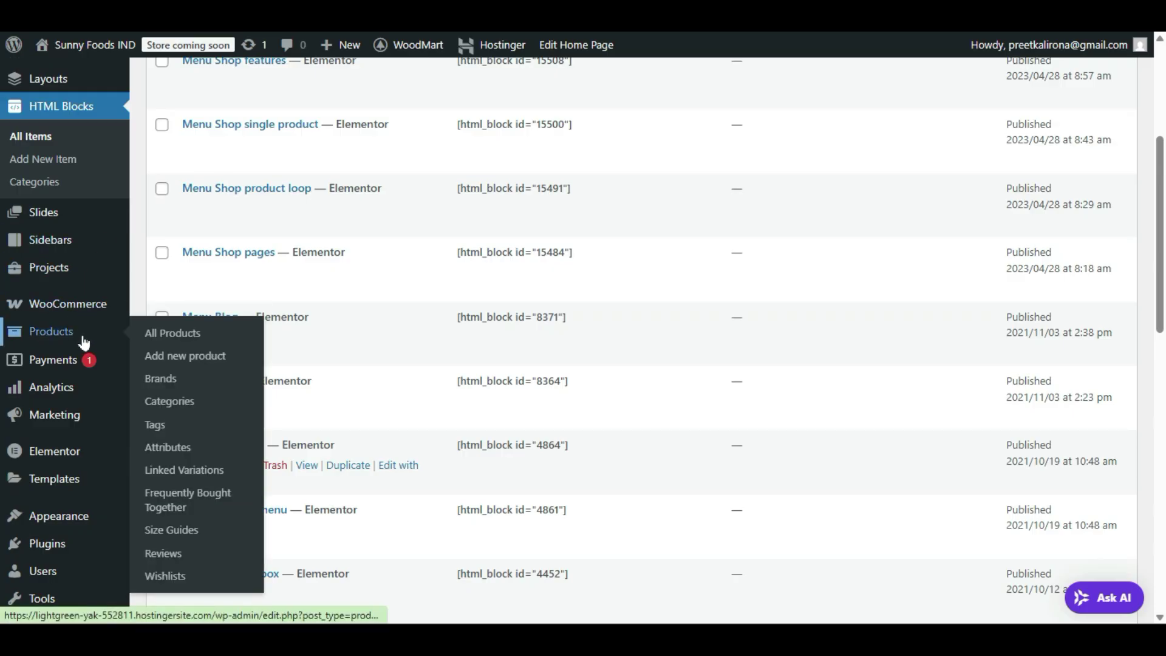
click(161, 340)
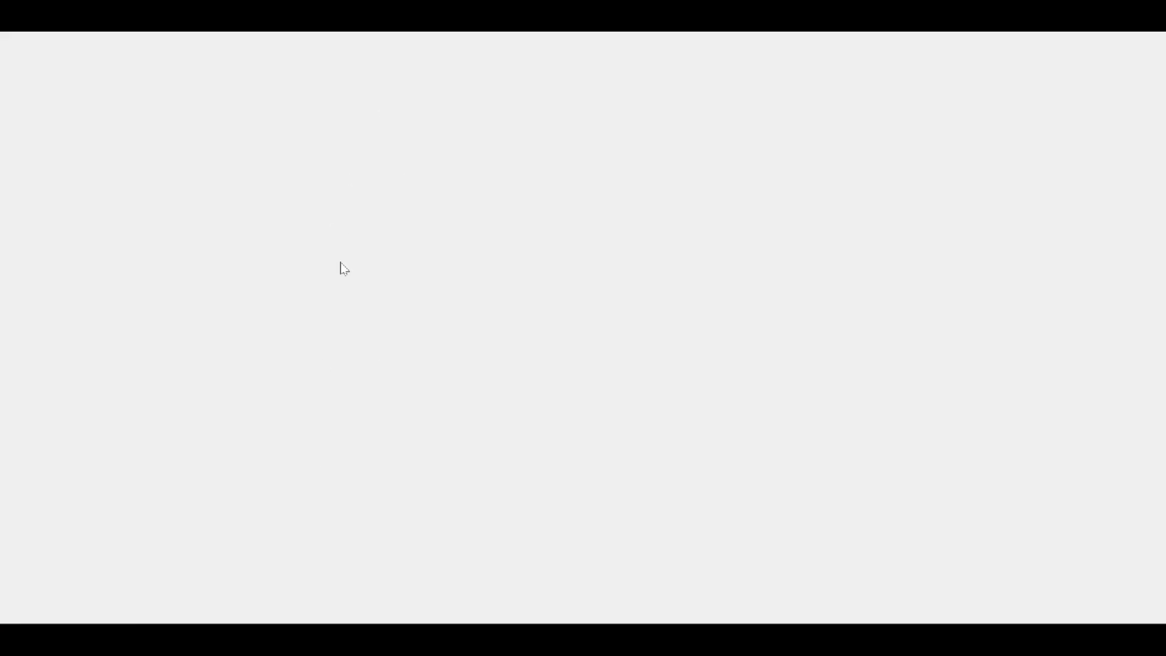
scroll(344, 285, down, 4)
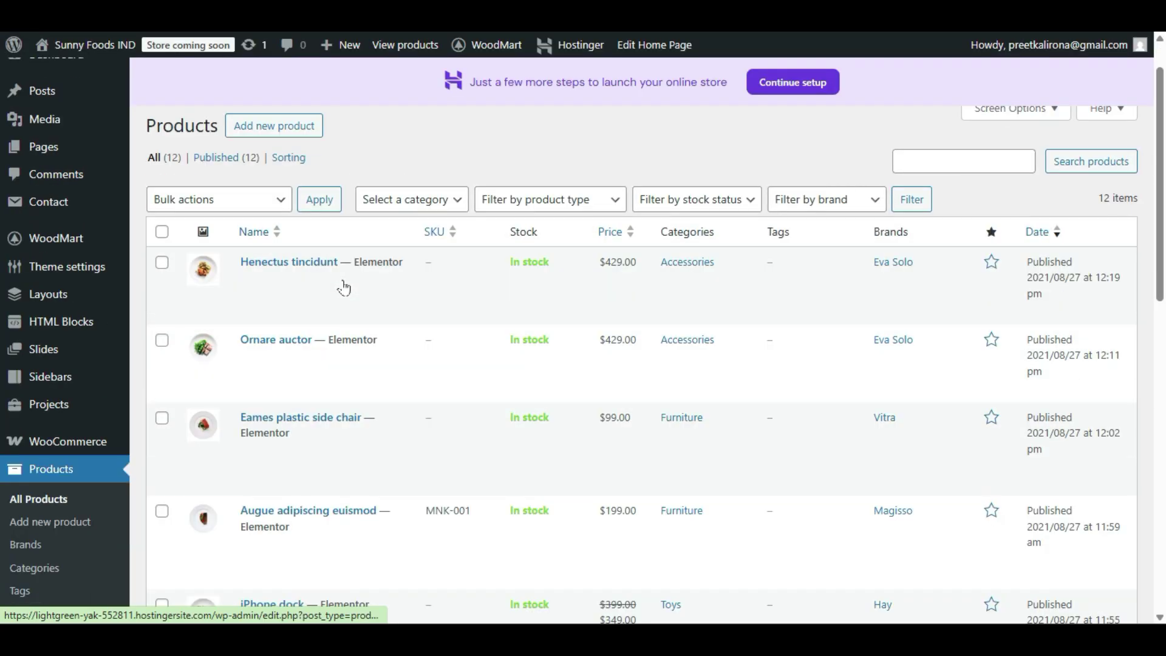
scroll(317, 395, up, 4)
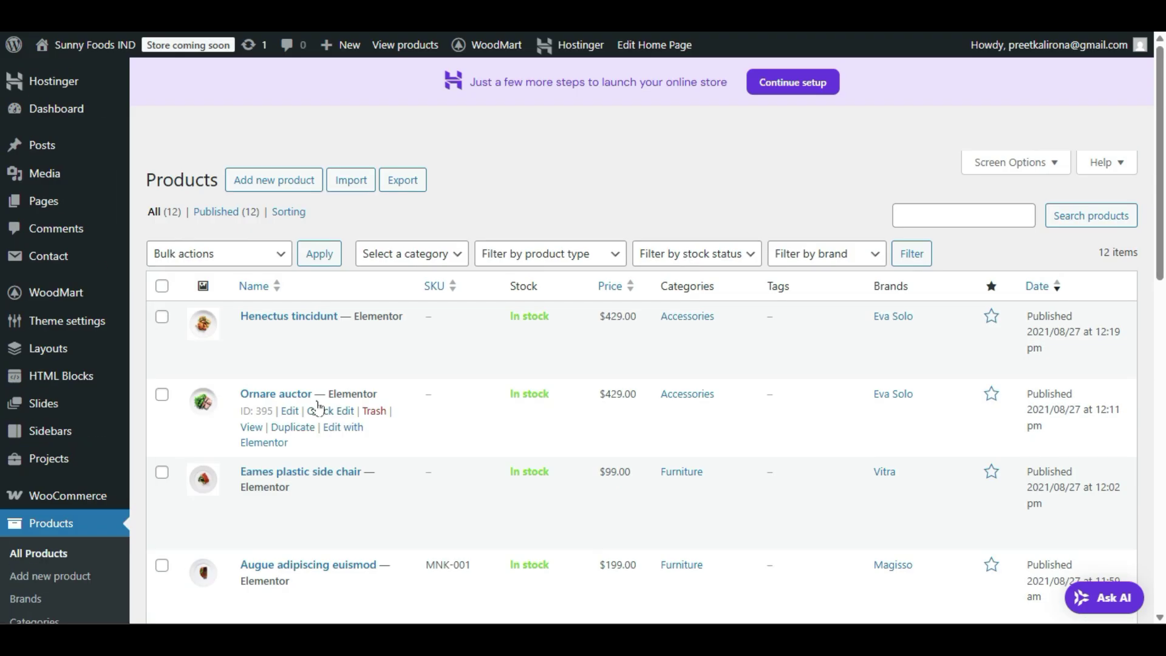
- Try Move to Trash as the bulk action for all products without applying it, and clear the selection
click(162, 288)
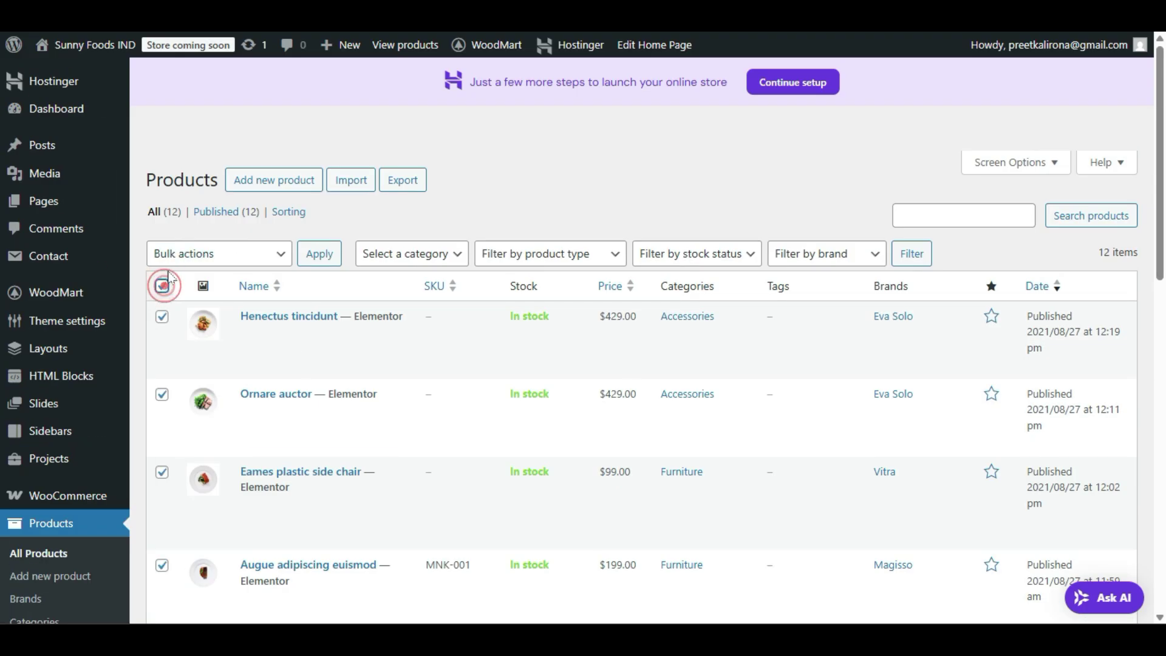
click(182, 250)
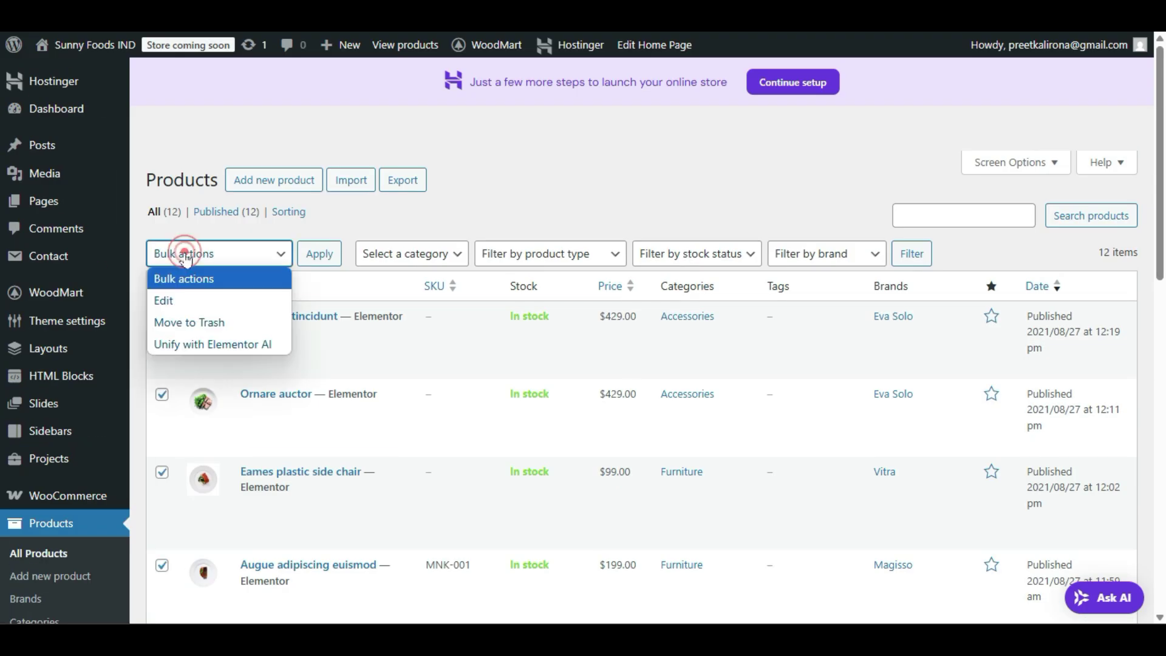
click(213, 336)
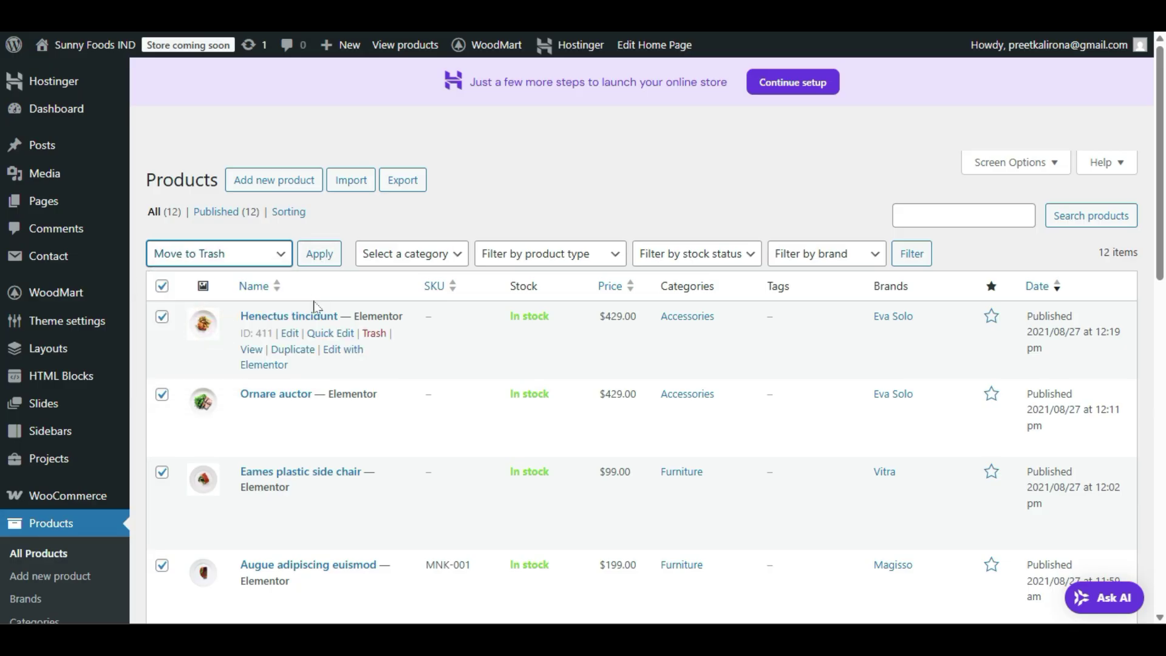
click(162, 286)
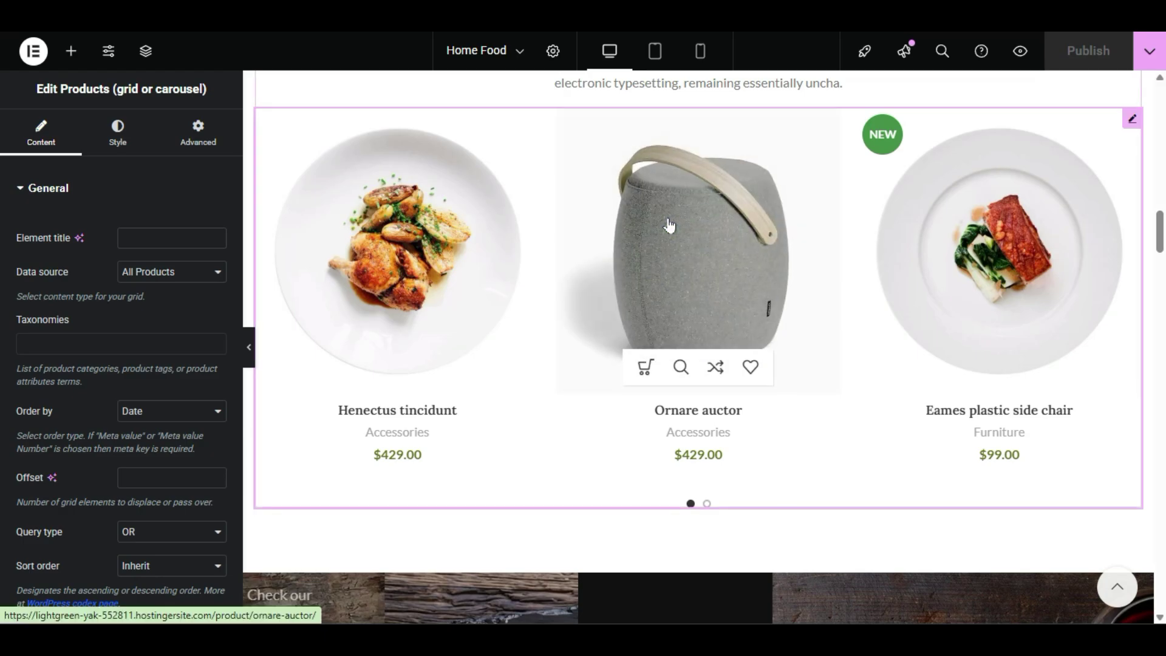
scroll(692, 255, up, 3)
scroll(668, 286, down, 3)
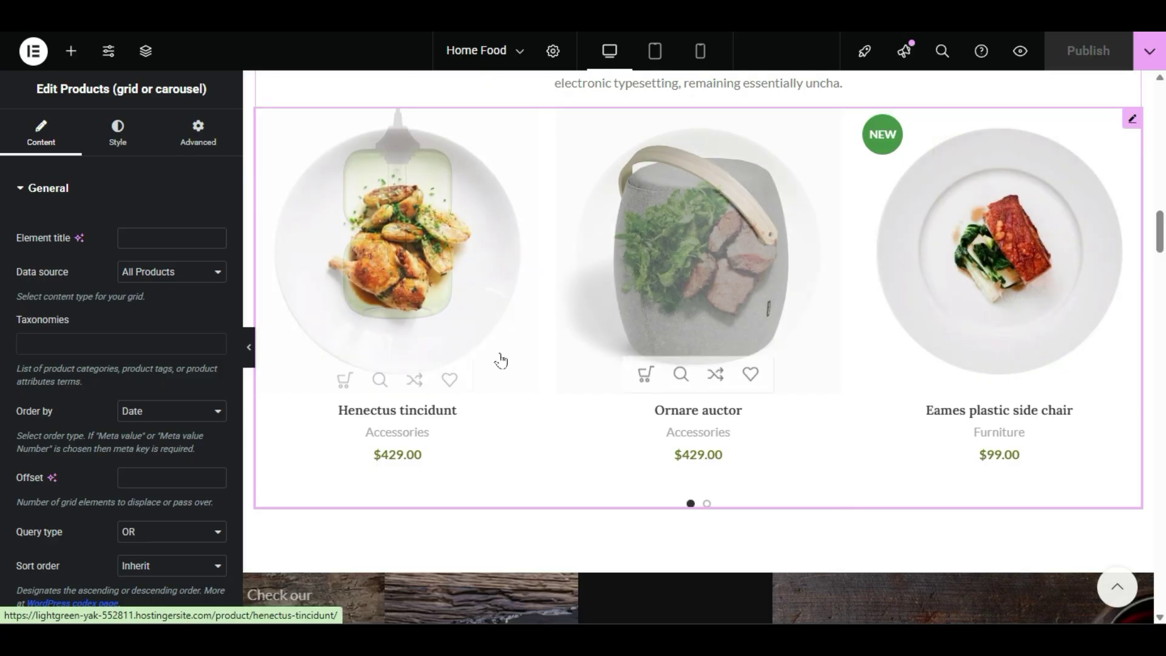
scroll(452, 337, down, 2)
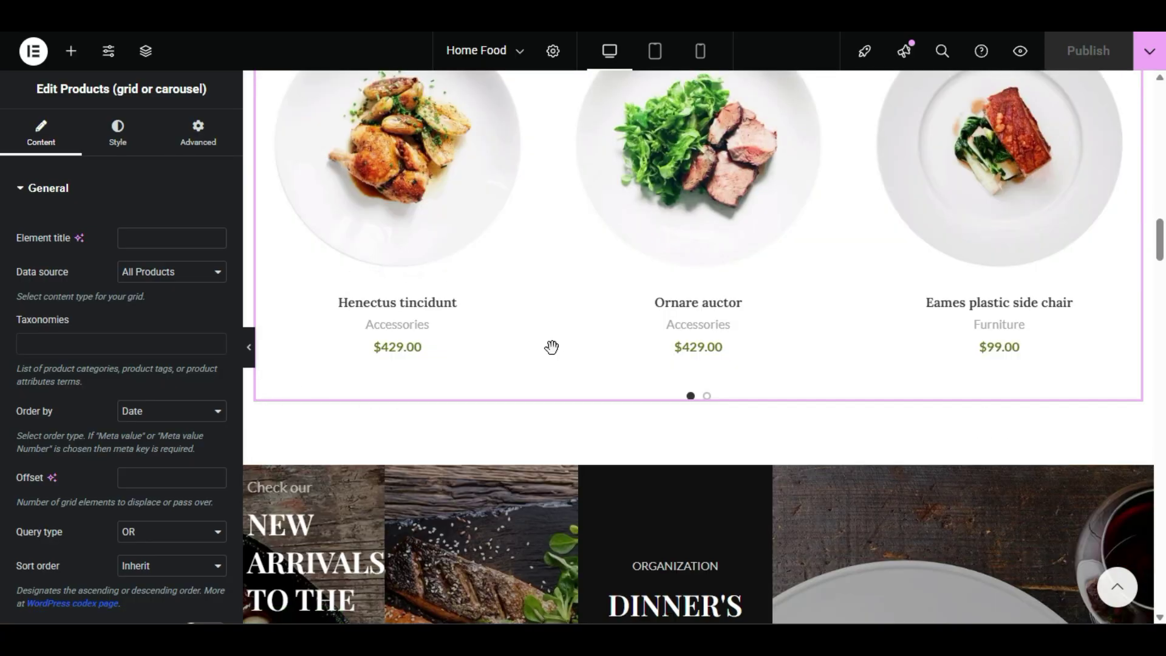
scroll(549, 346, up, 2)
scroll(15, 311, down, 1)
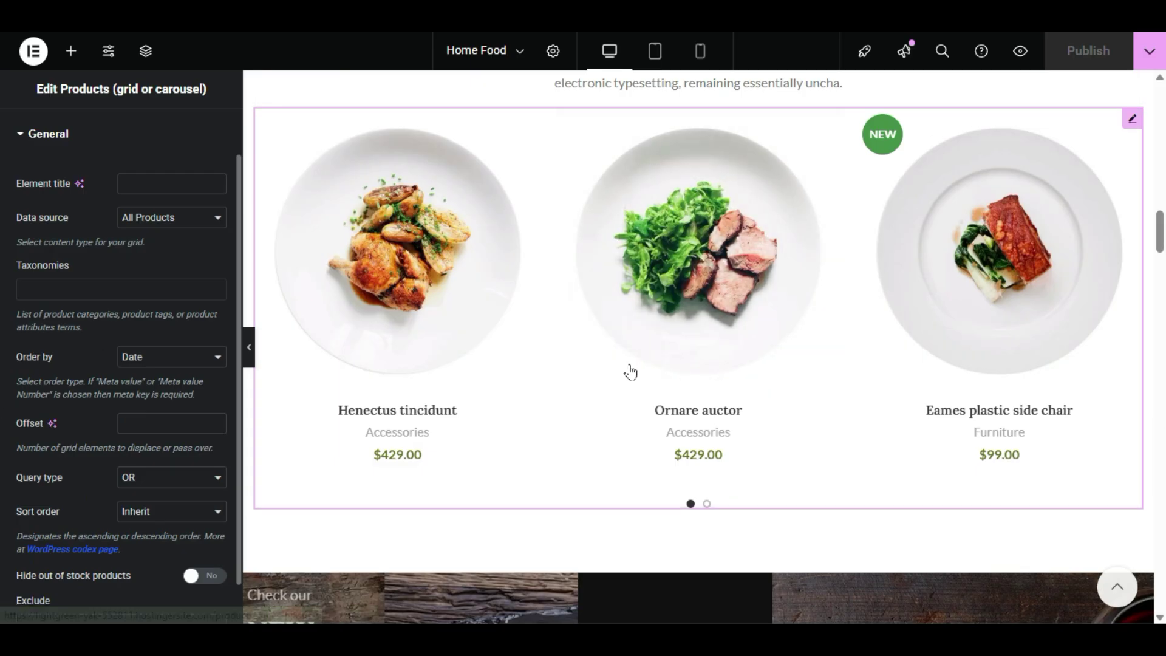
- Exclude the product Henectus tincidunt from the Products element, and remove that exclusion again
scroll(5, 488, down, 1)
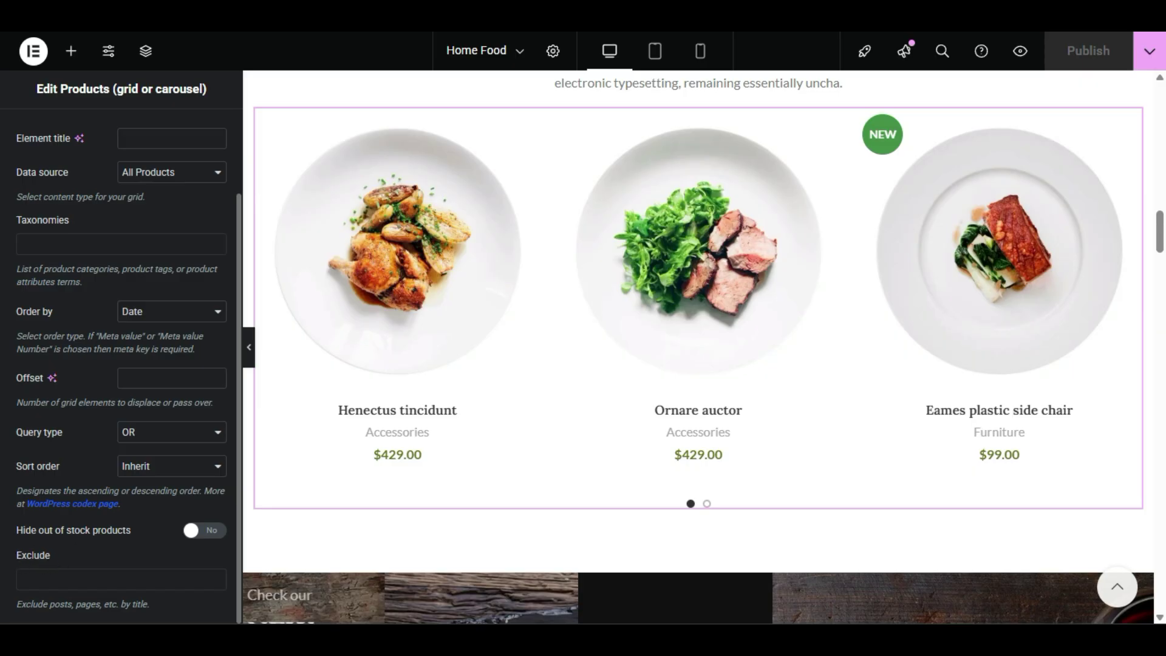
click(46, 579)
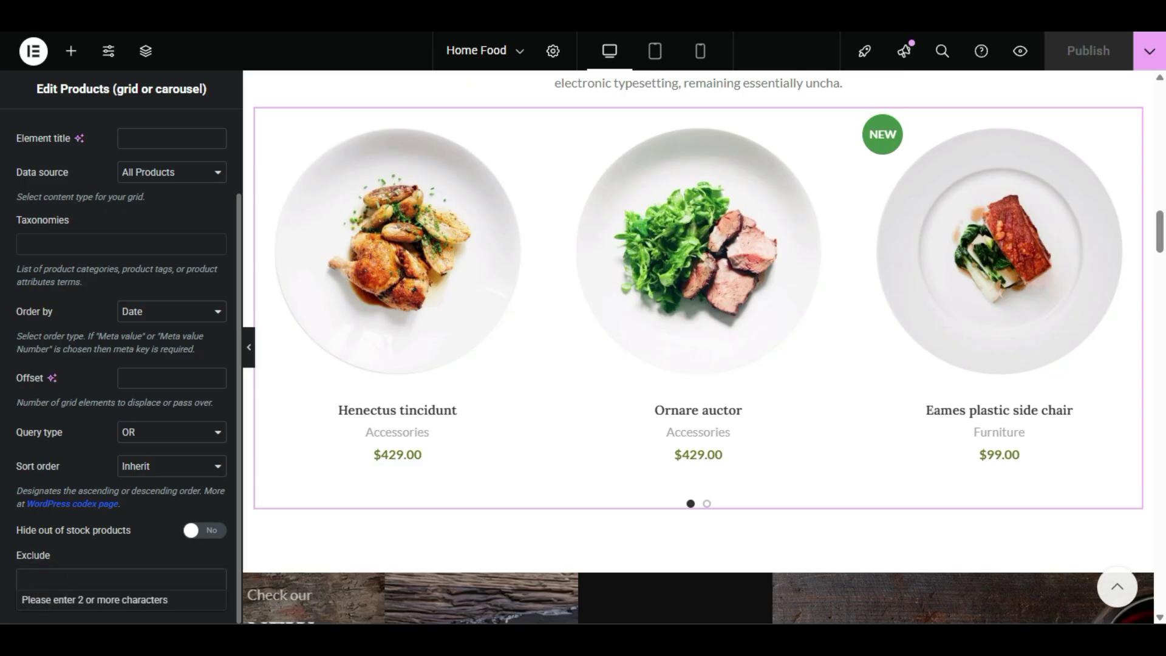
text(hen)
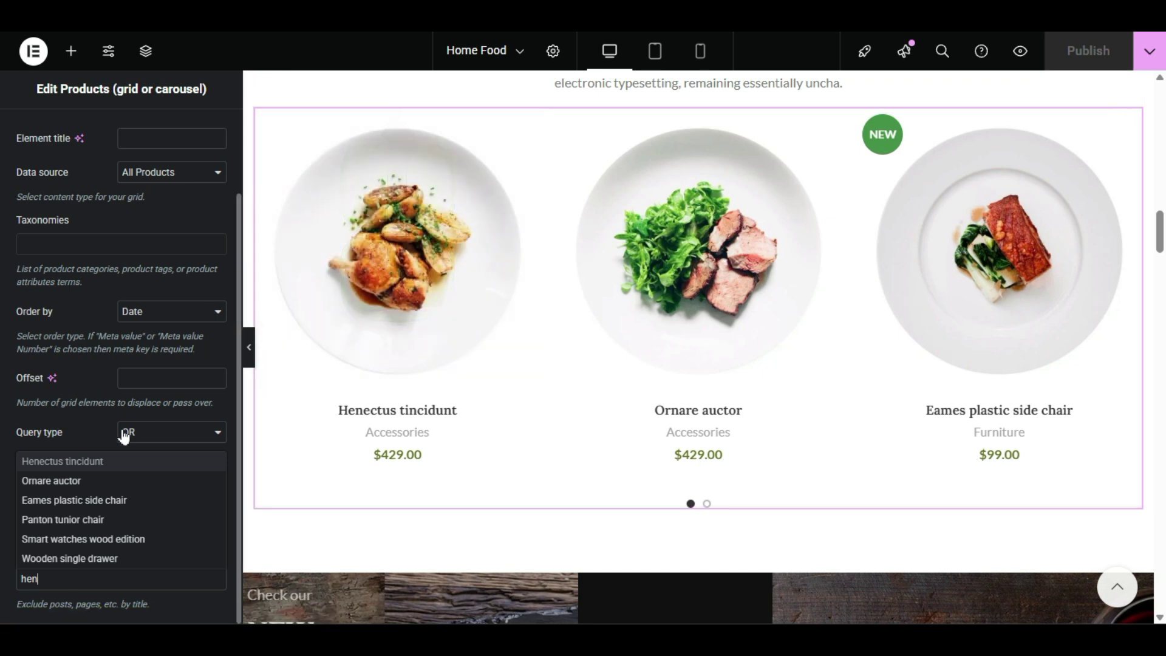
click(86, 462)
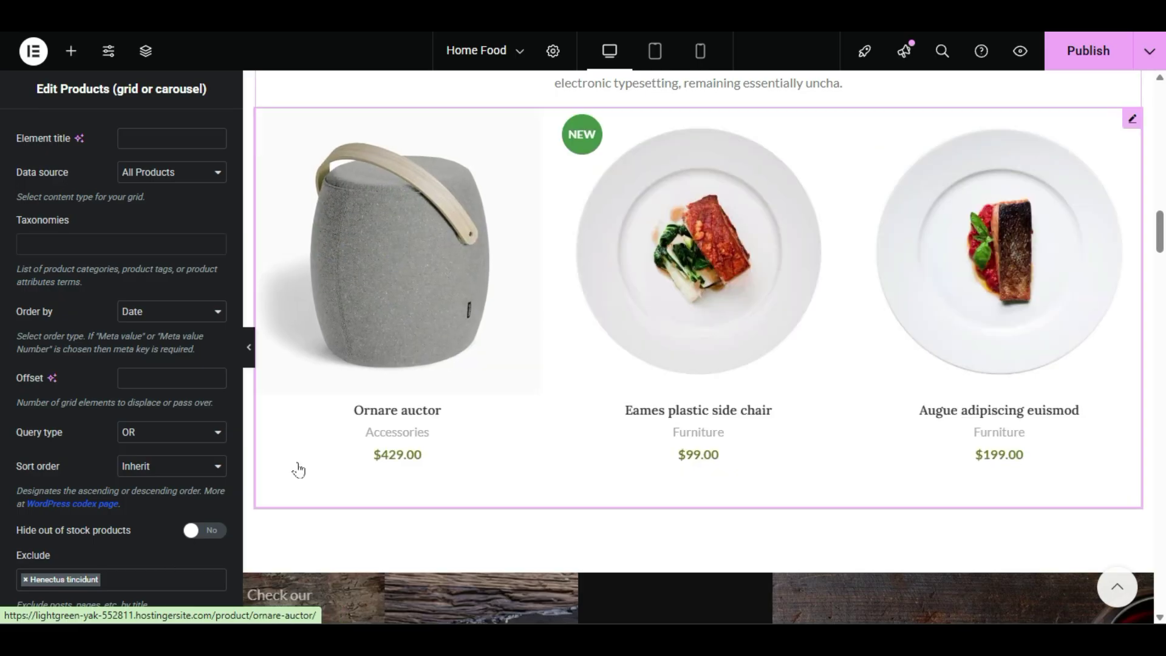
click(25, 579)
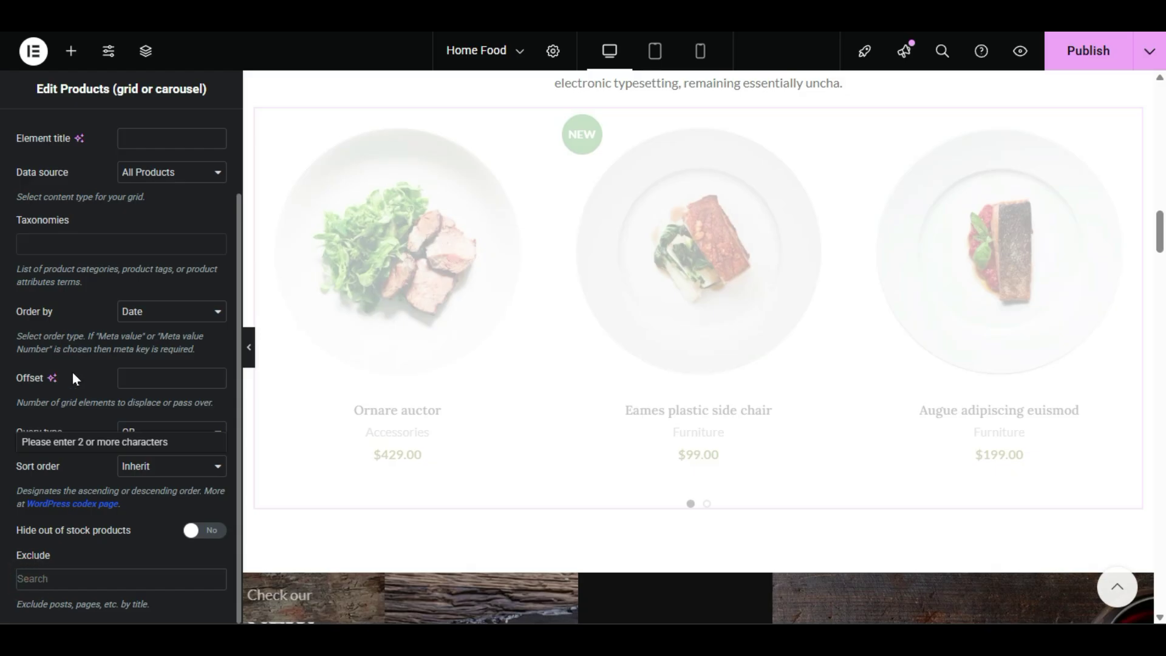
click(95, 414)
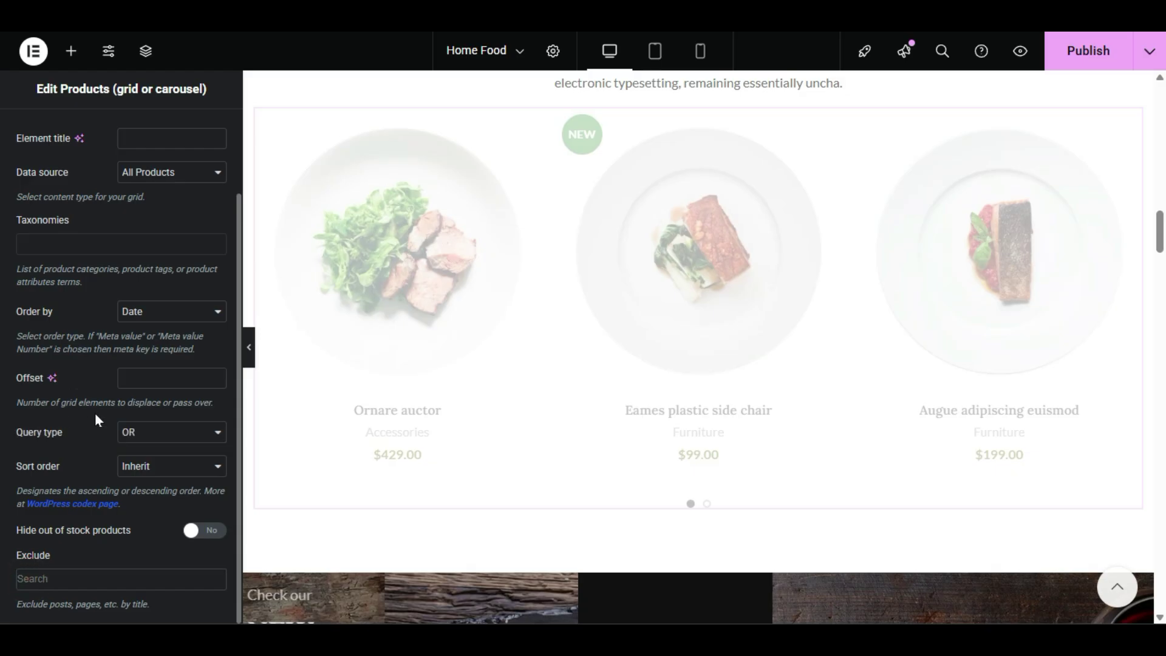
- Review the available Data source options of the Products element and leave All Products selected
scroll(37, 237, up, 2)
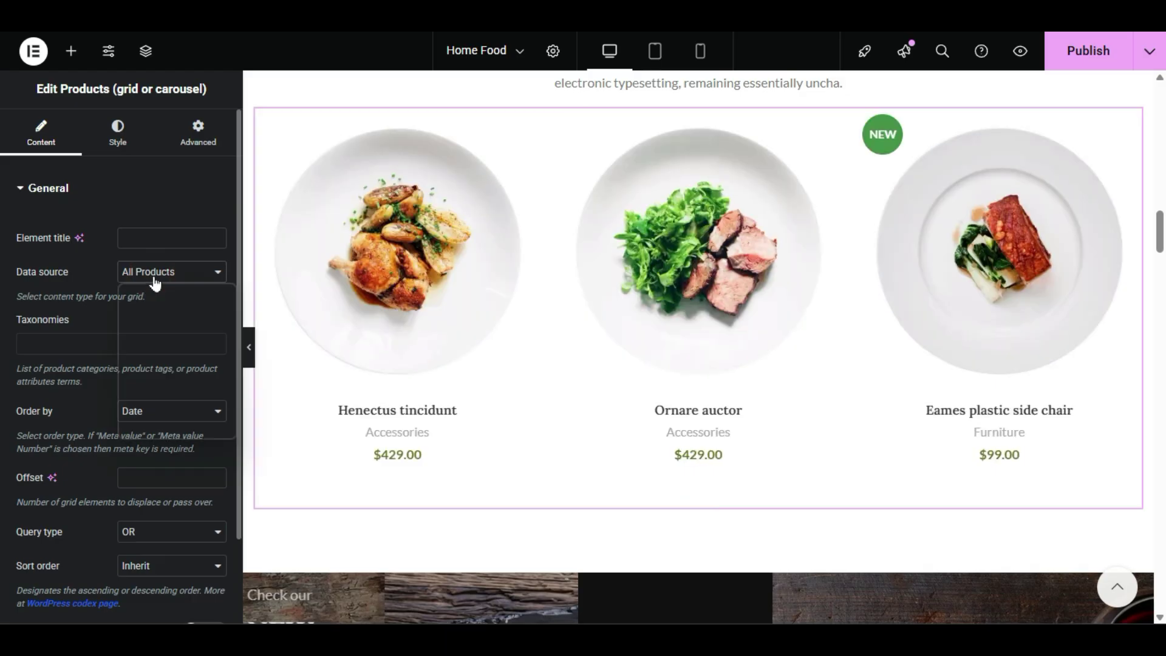
click(156, 280)
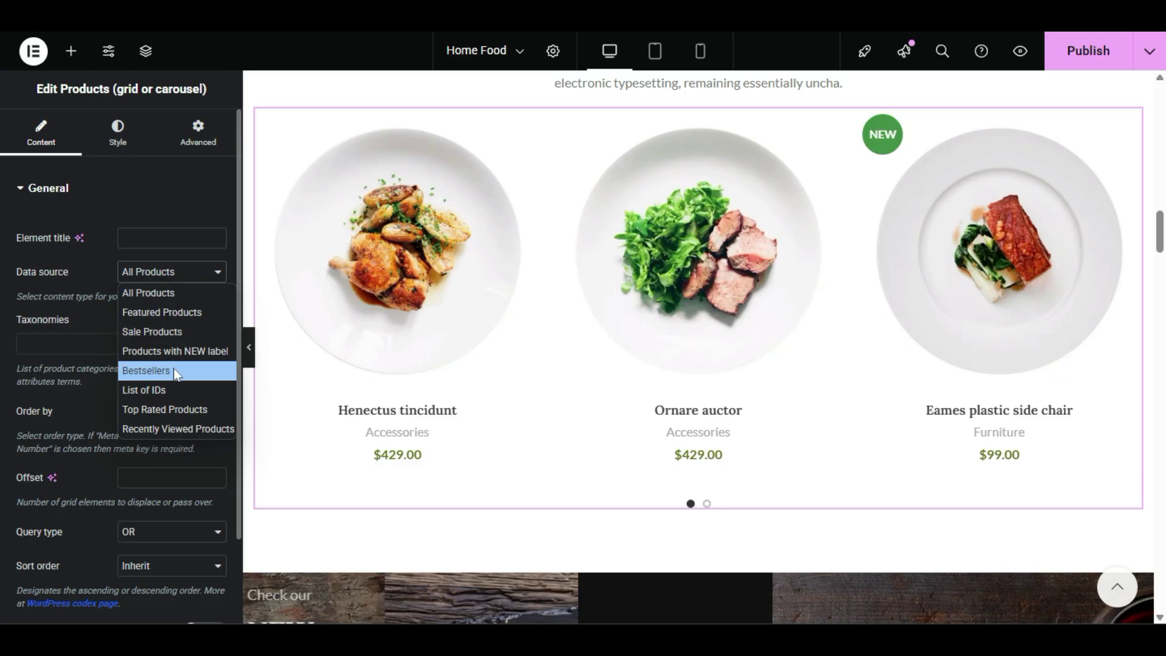
click(107, 311)
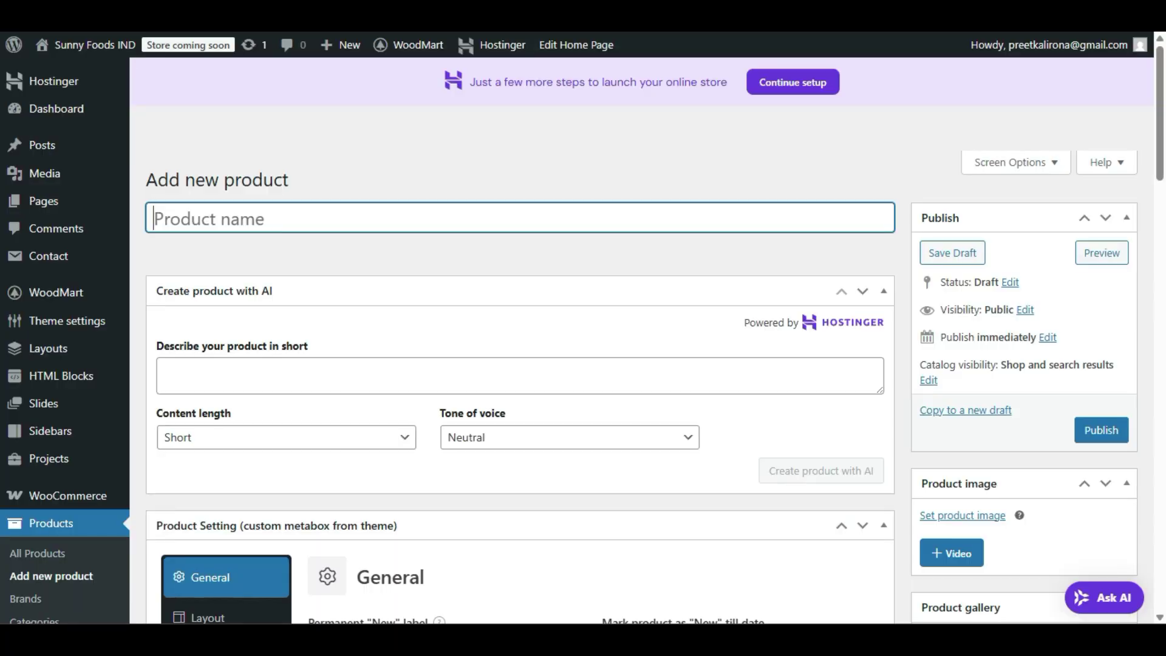
- Look over the Add new product form and name the new product "salad"
scroll(452, 527, down, 6)
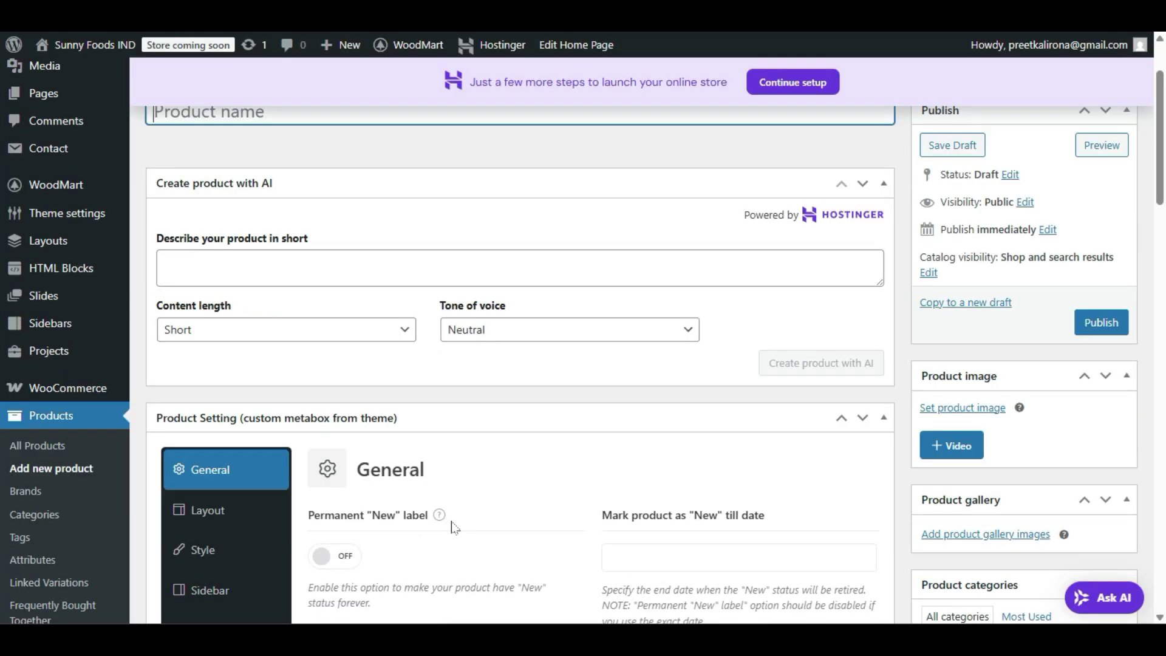
scroll(452, 523, down, 6)
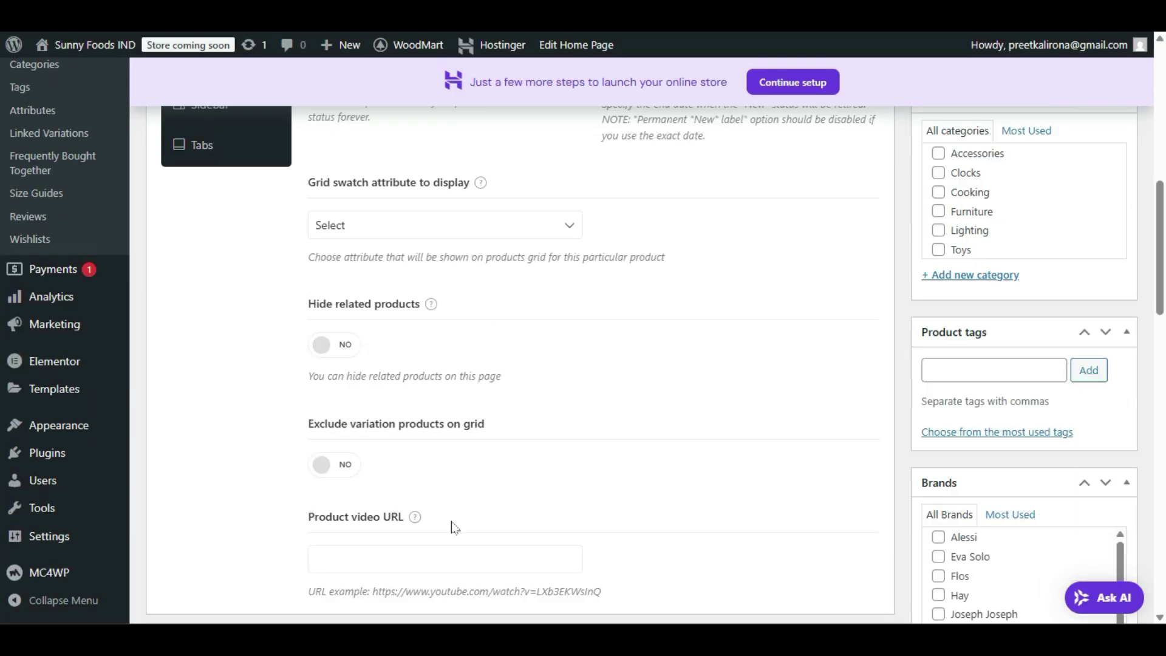
scroll(452, 522, up, 12)
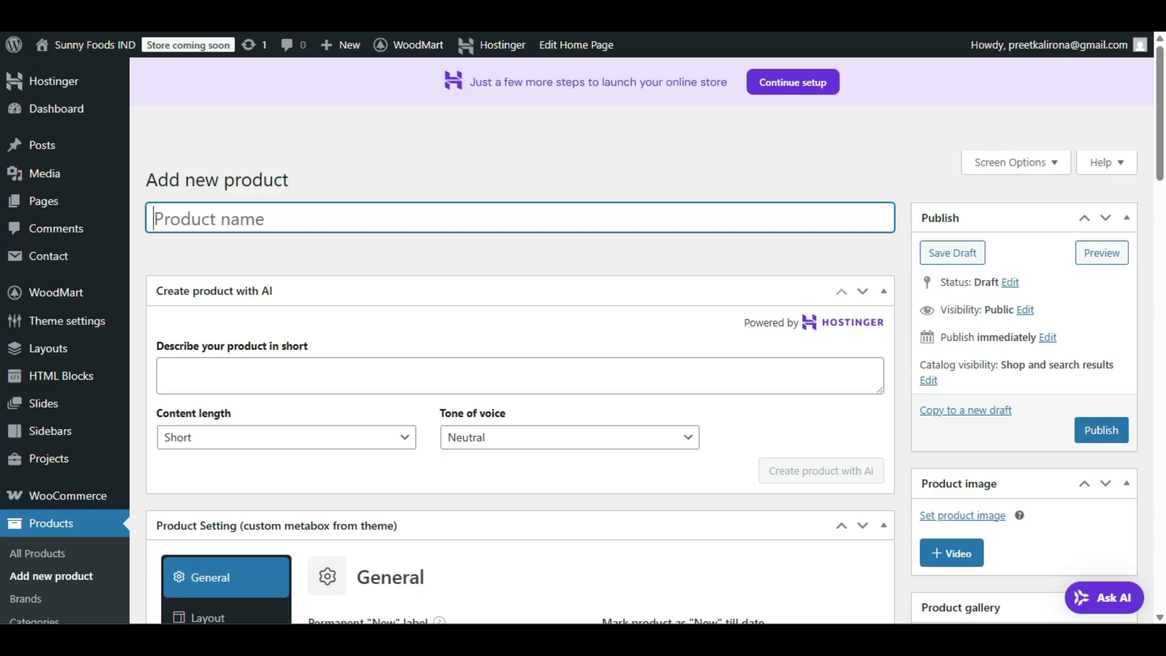
text(salad)
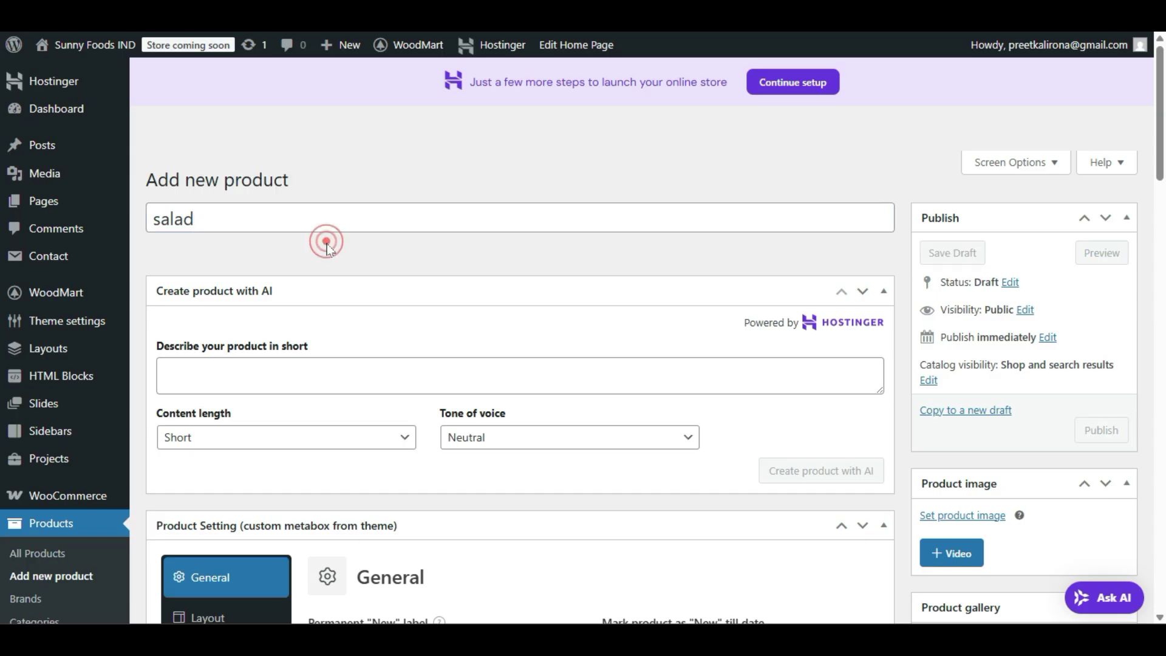
- Set the content length to Long for the AI product creation of the salad product
scroll(327, 244, down, 4)
scroll(340, 428, up, 2)
scroll(340, 428, up, 1)
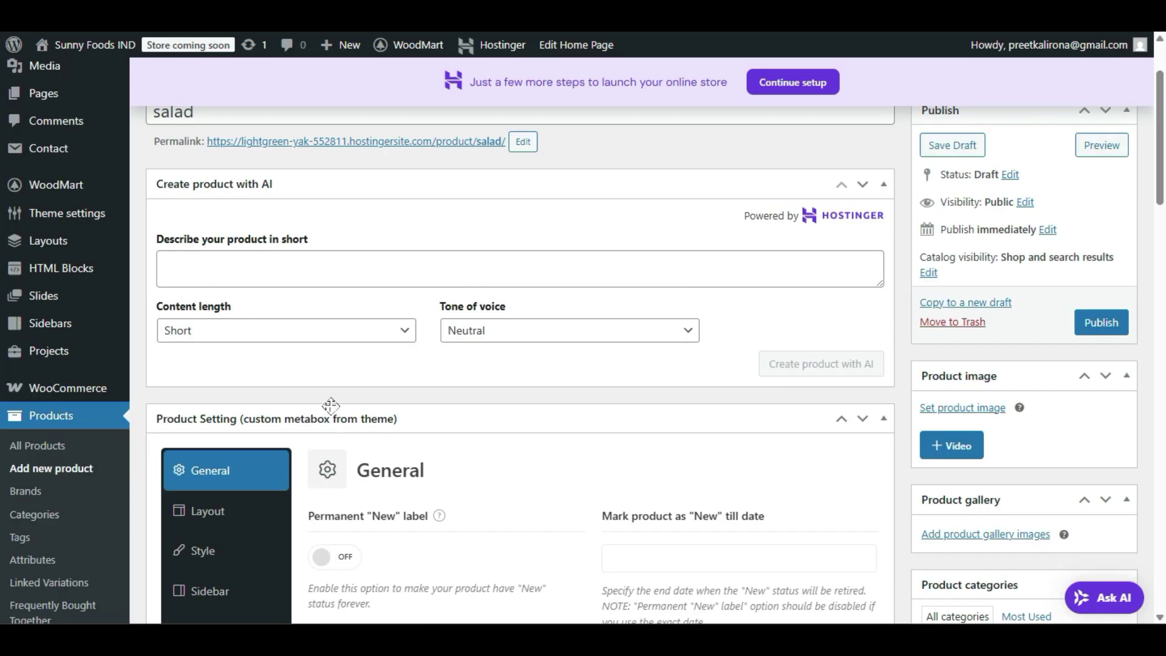
click(220, 267)
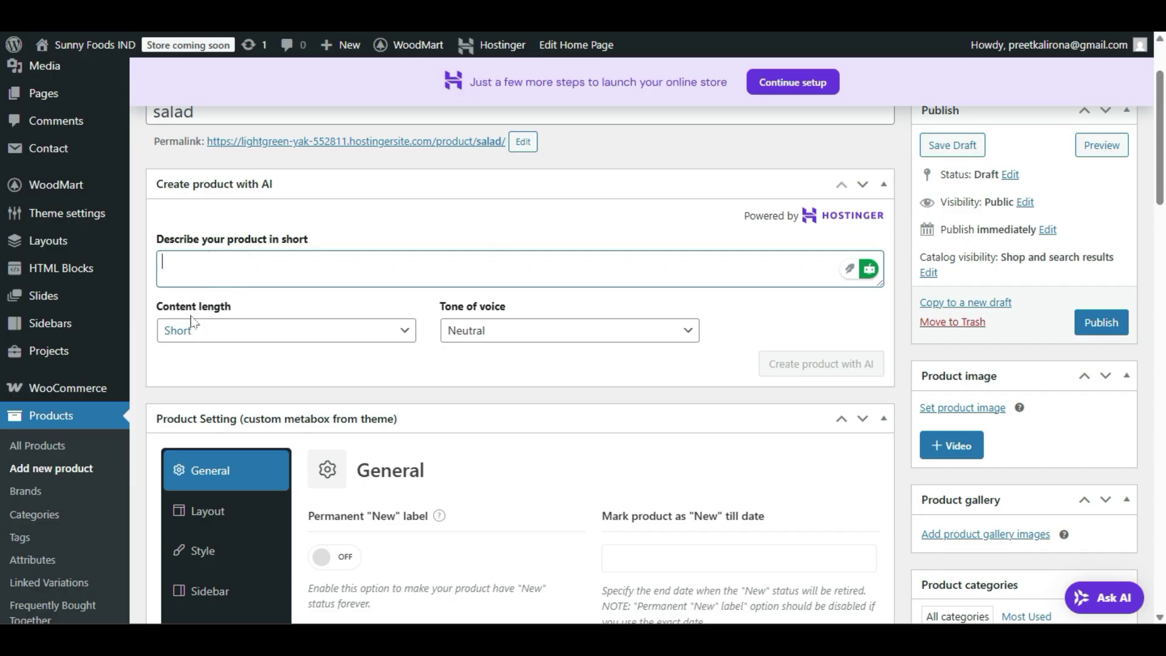
click(234, 332)
click(236, 388)
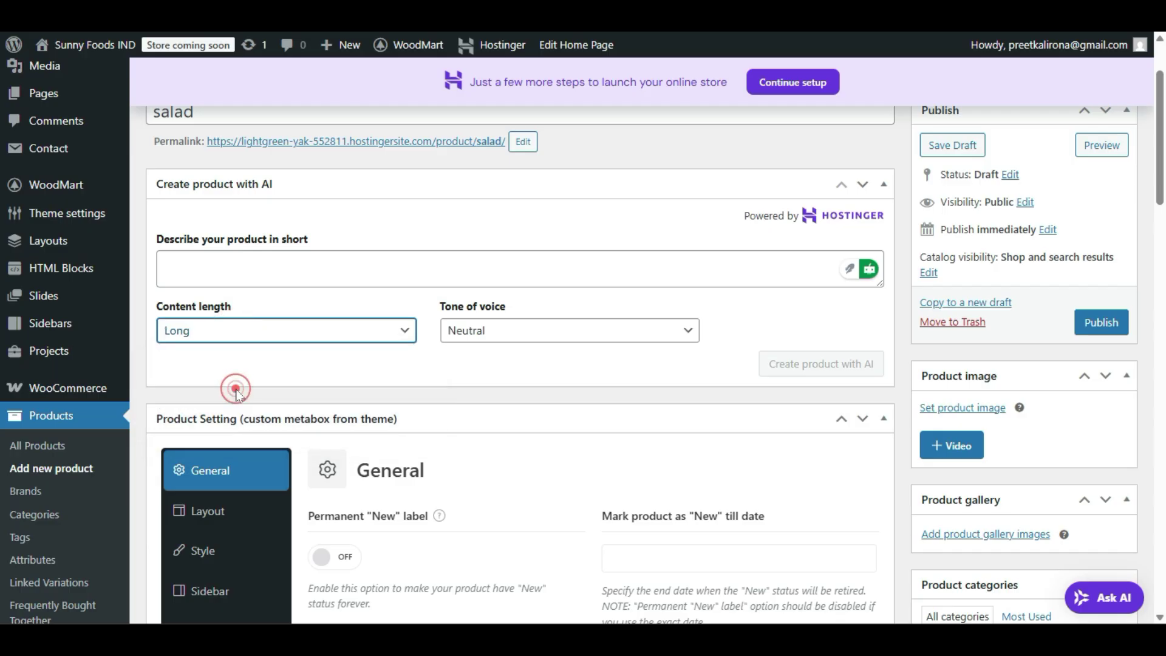
click(216, 258)
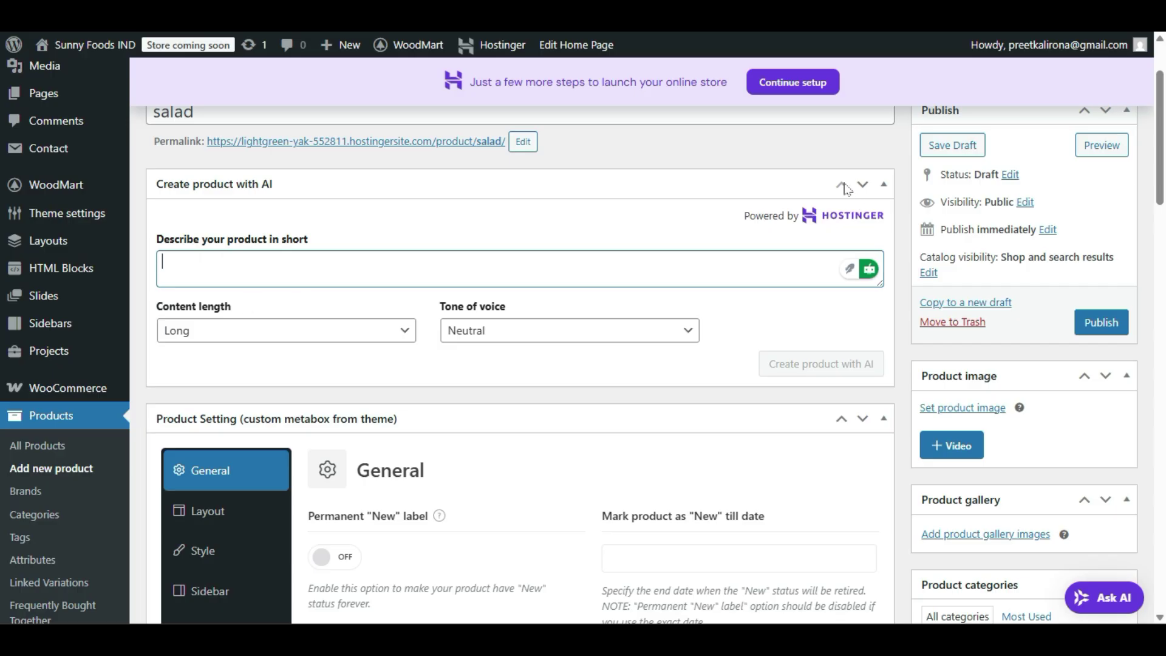
- Collapse the Create product with AI section of the product form
click(795, 184)
click(718, 192)
click(719, 193)
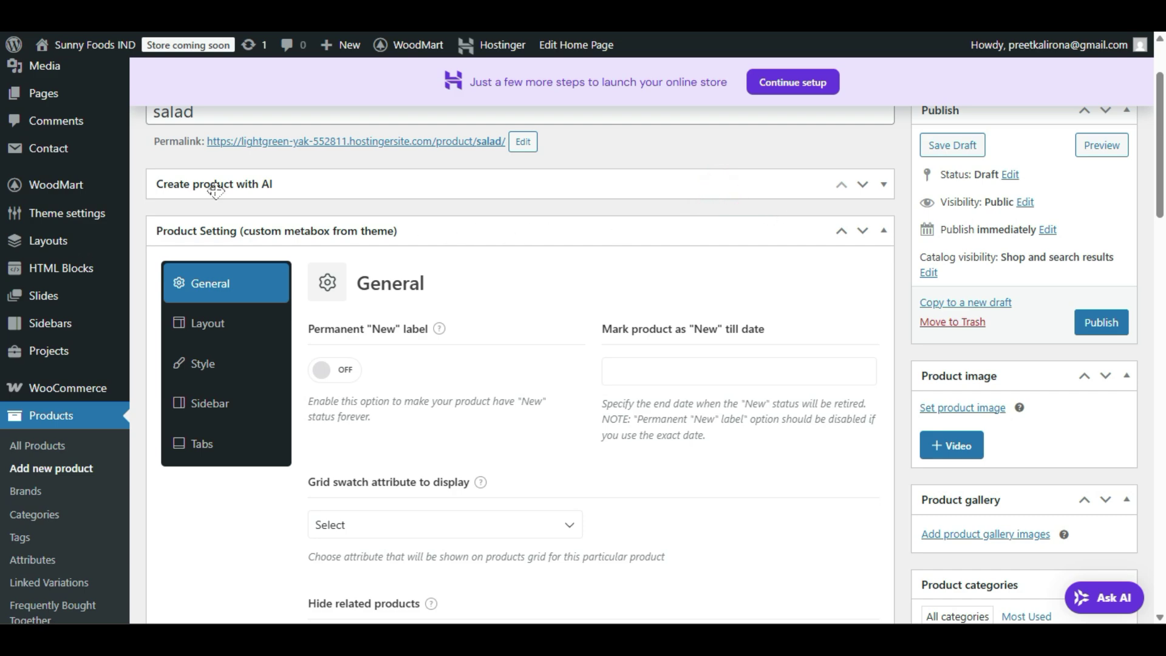
- Go to the salad product's description editor and place the text cursor in it
scroll(417, 344, down, 1)
scroll(417, 344, down, 10)
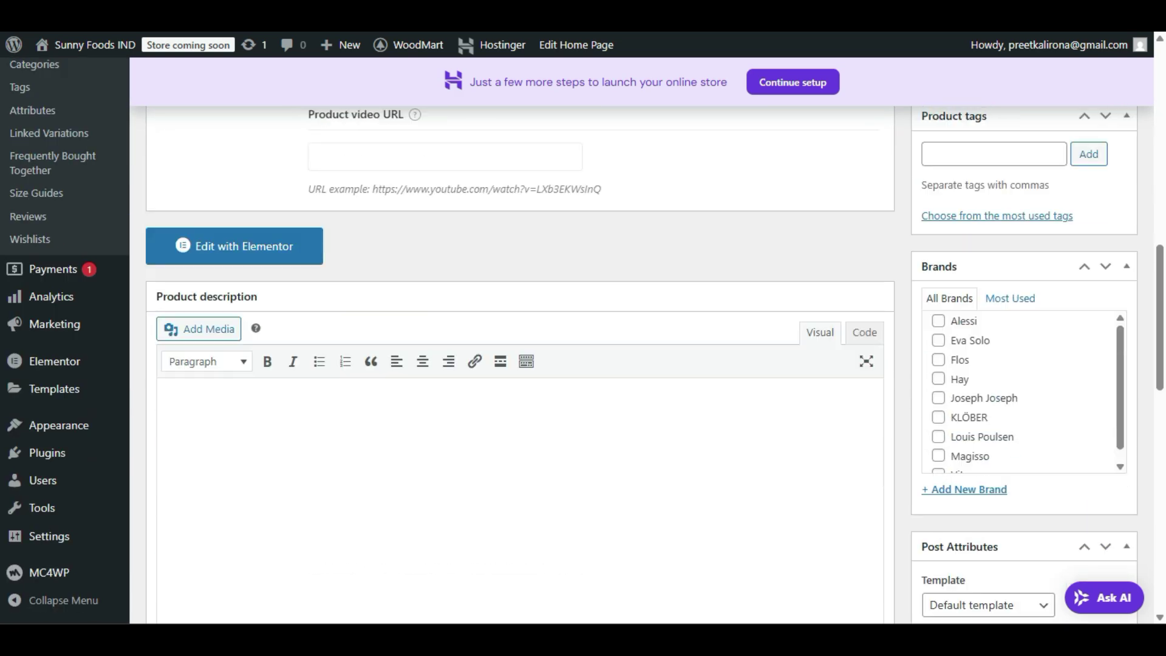
click(419, 353)
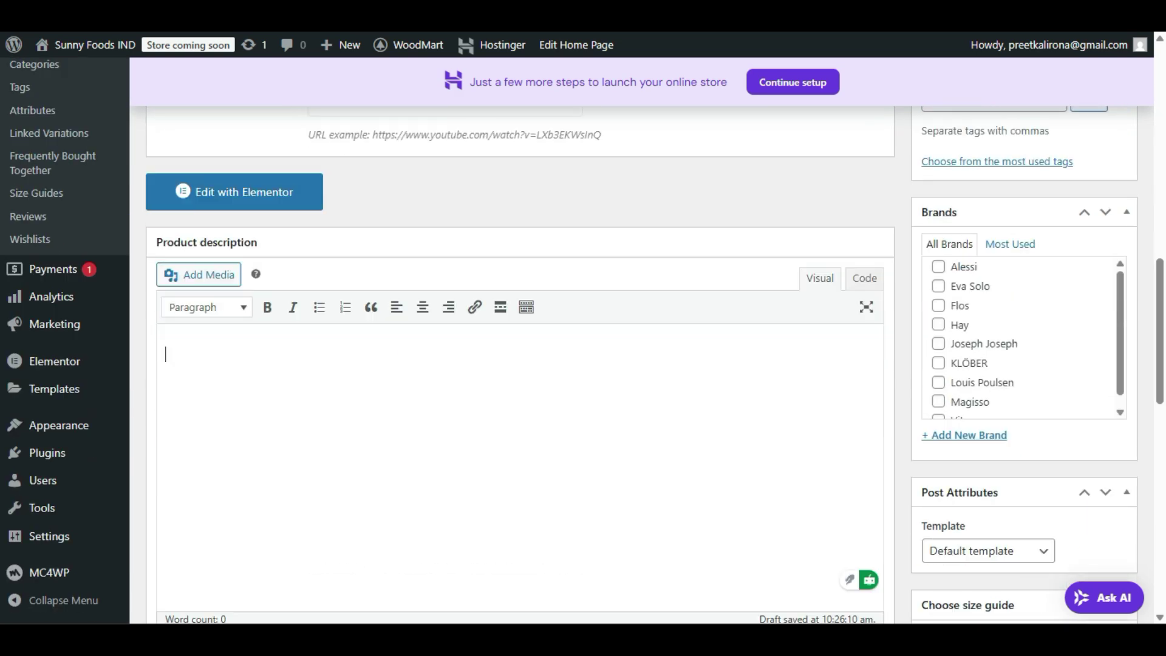
- Open the calendar for the Mark product as "New" till date in the salad product's general settings
scroll(246, 386, up, 10)
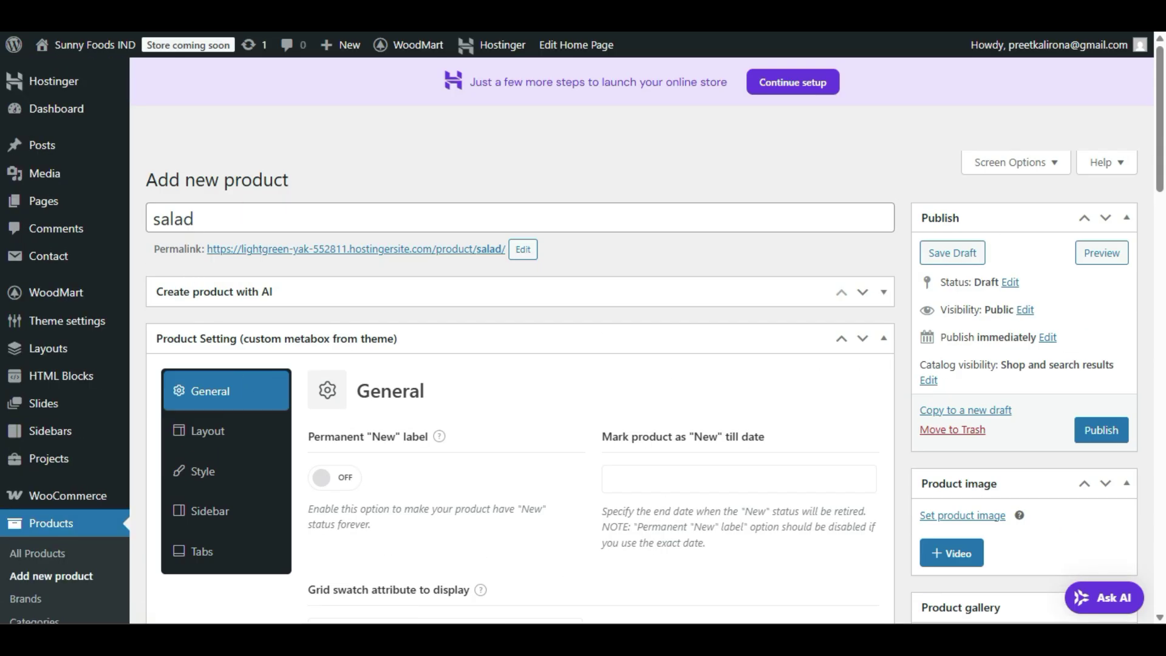
scroll(298, 350, down, 8)
scroll(299, 372, up, 4)
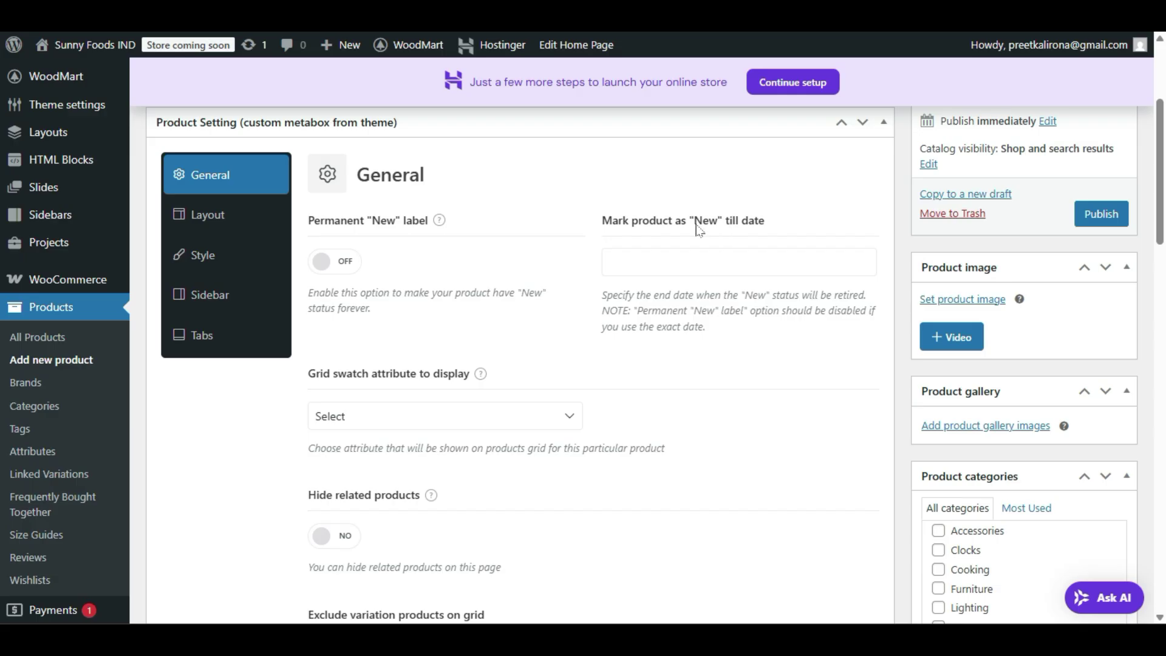
click(702, 260)
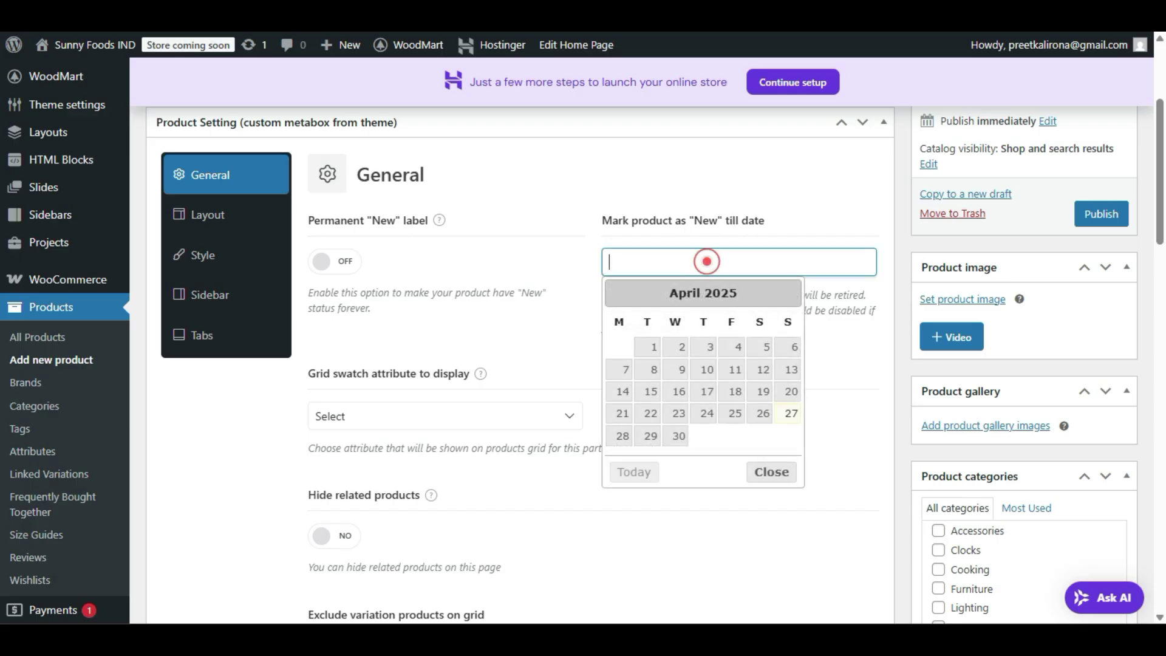
- Turn on the permanent "New" label for the product, leaving the "New" till date empty
click(576, 237)
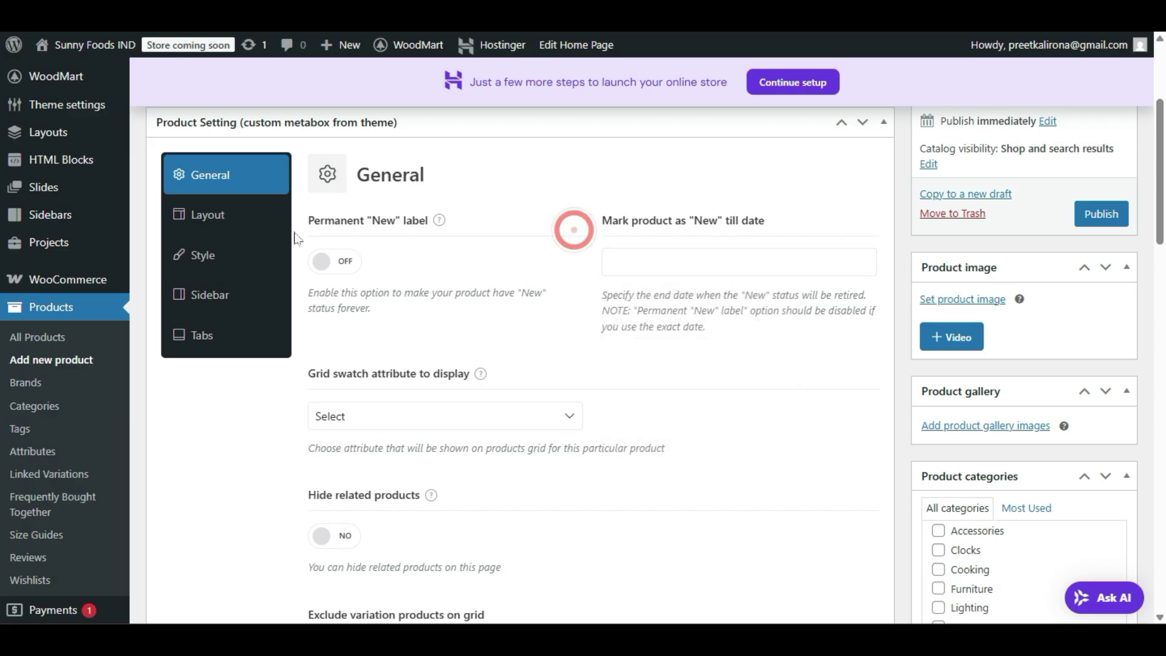
click(339, 262)
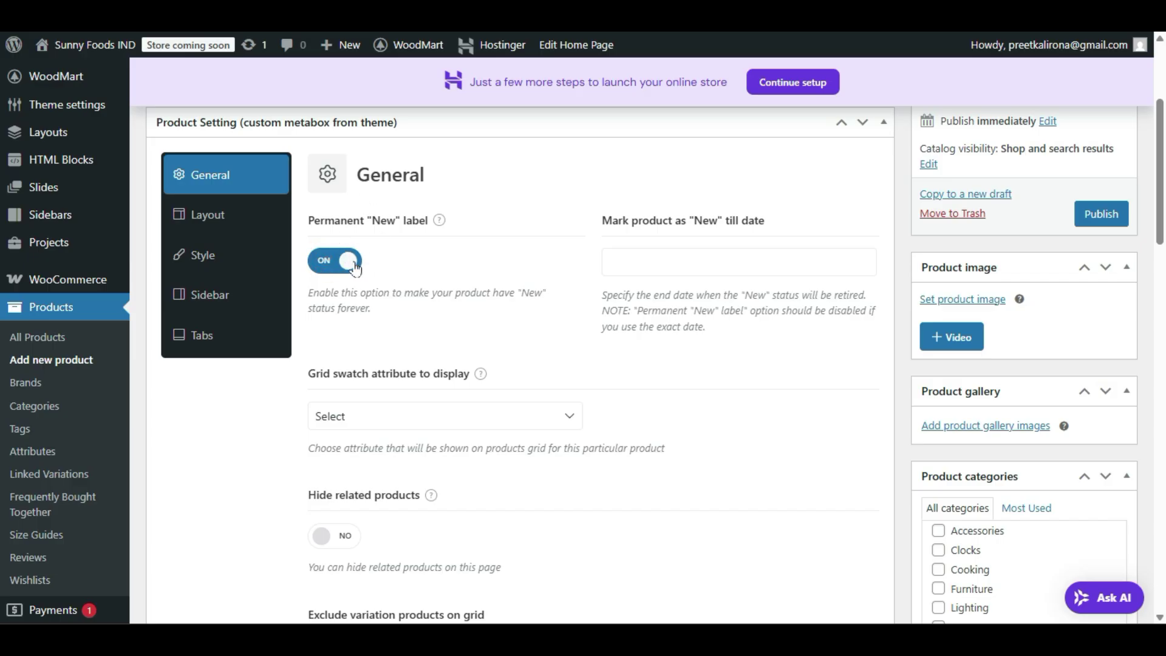
scroll(299, 193, up, 4)
scroll(419, 396, down, 2)
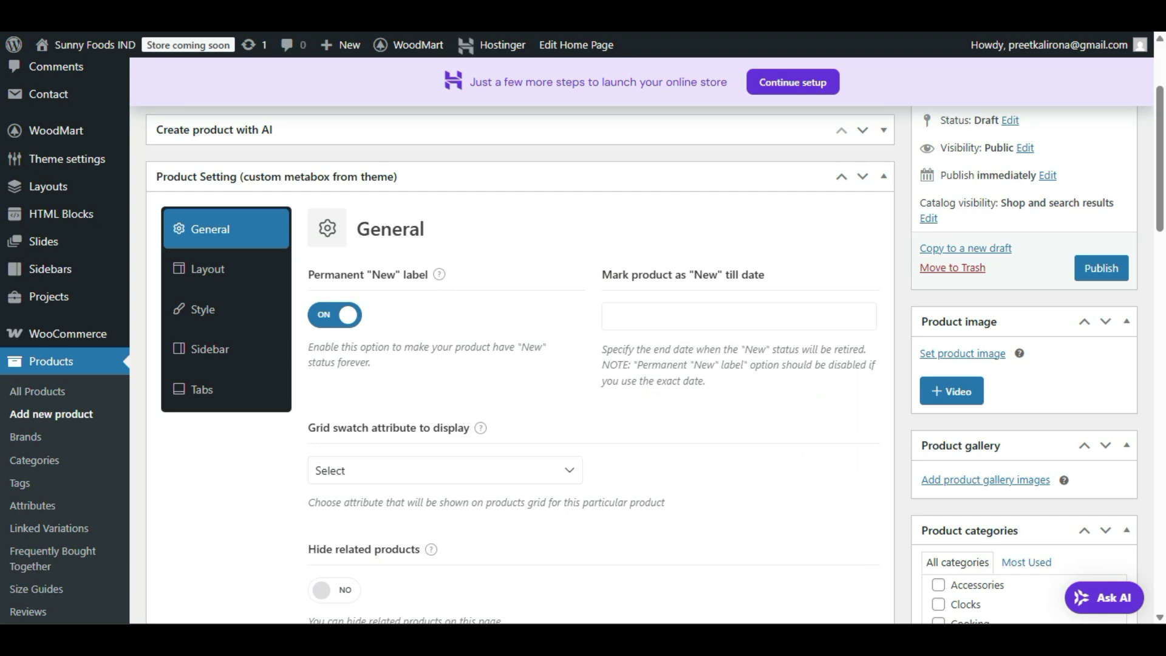
click(650, 318)
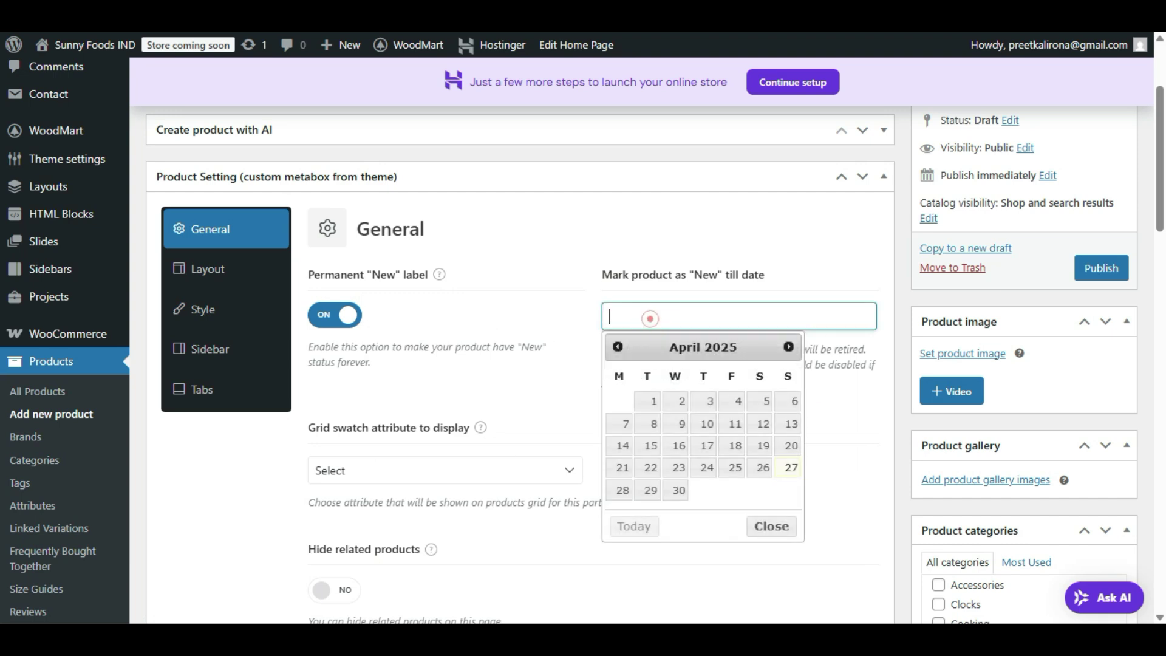
drag(571, 390, 550, 402)
click(550, 405)
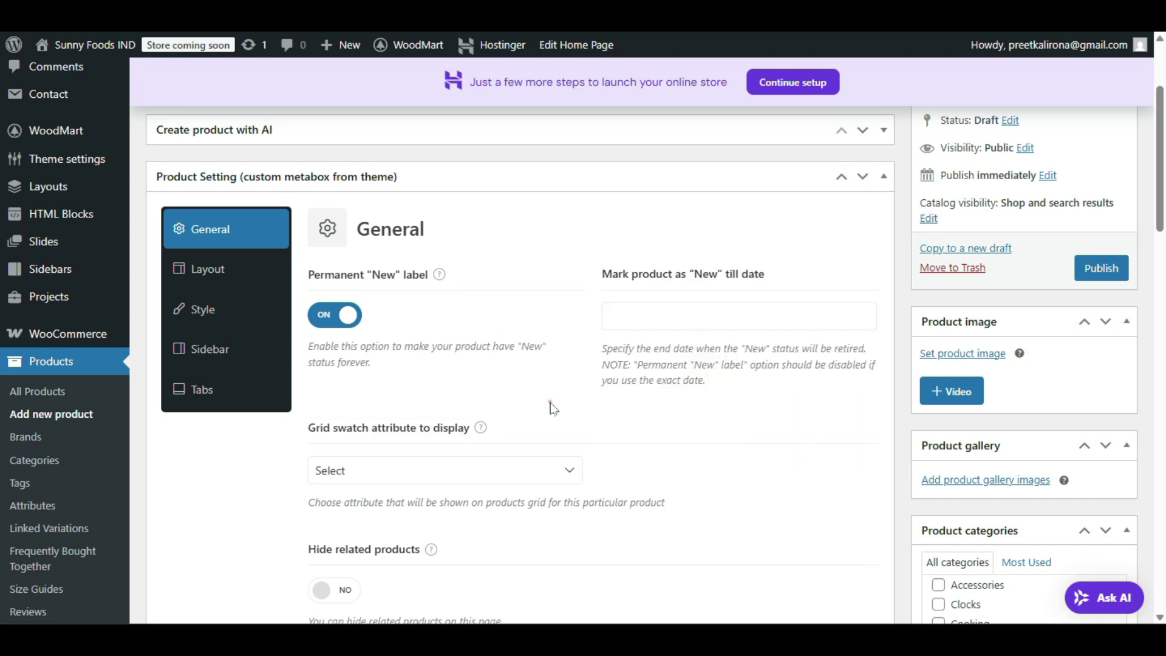
- Examine the remaining General product settings, from the grid swatch attribute to the product video URL
scroll(547, 401, down, 1)
scroll(528, 411, down, 1)
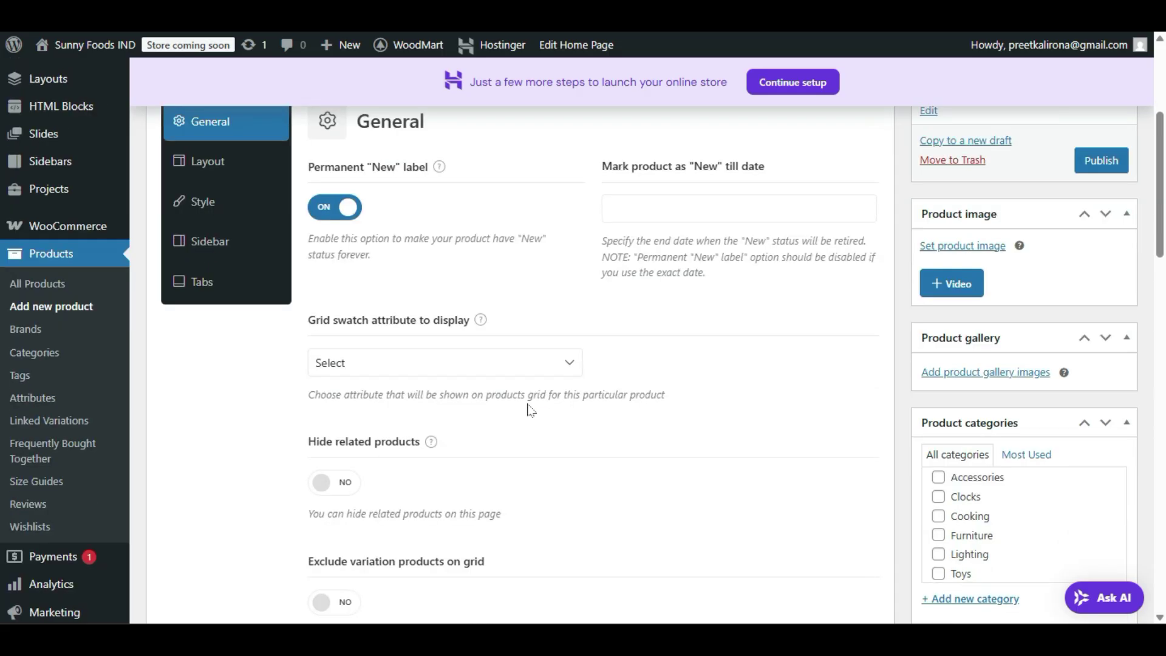
scroll(530, 410, down, 3)
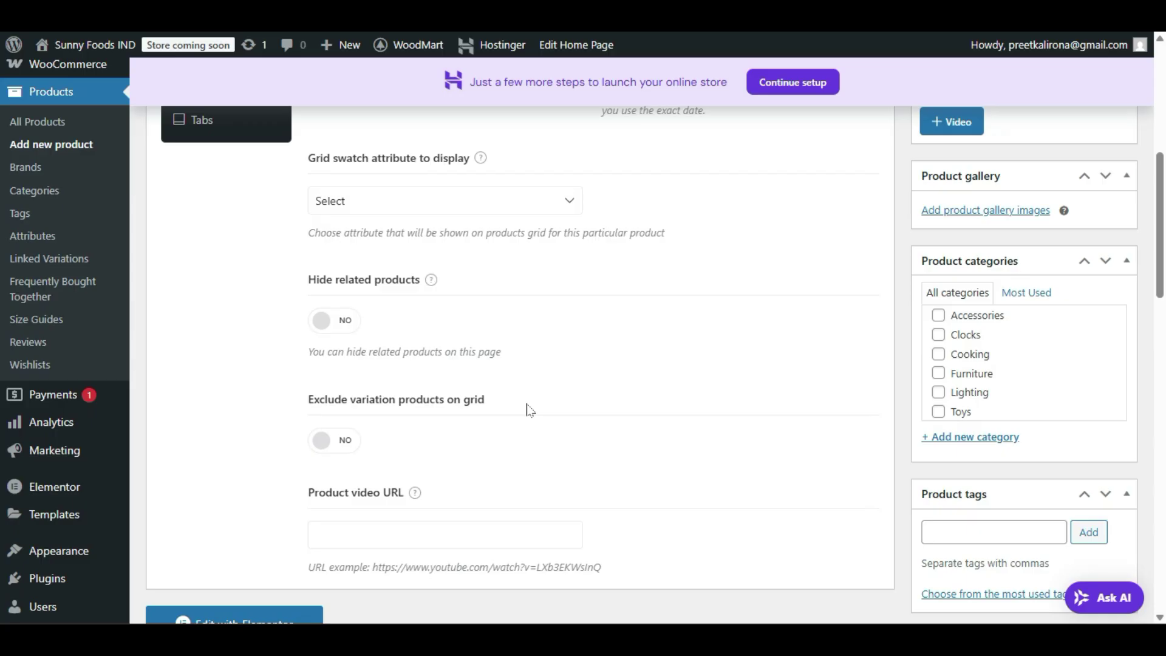
scroll(528, 411, down, 2)
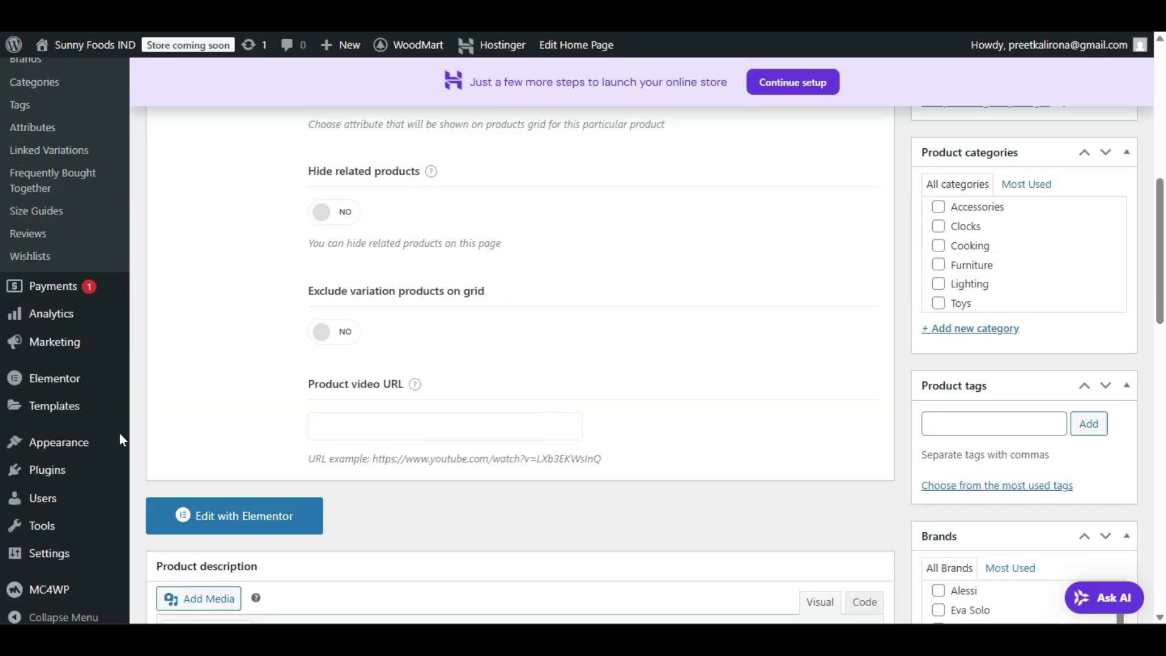
drag(291, 376, 462, 395)
click(462, 395)
click(446, 415)
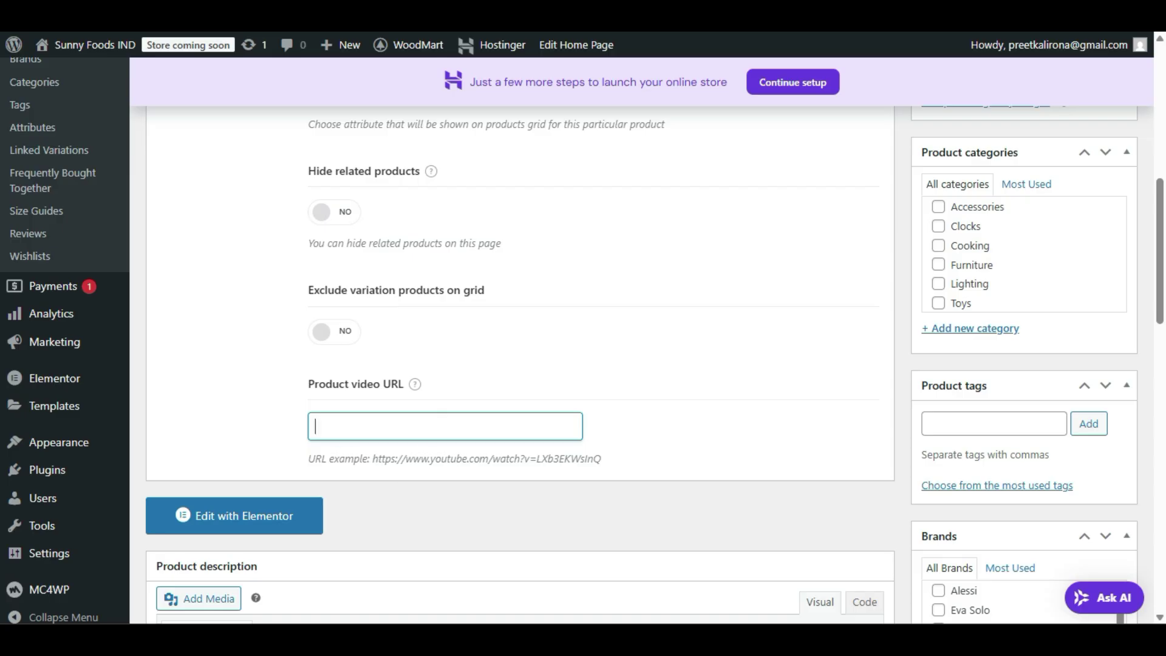
scroll(528, 456, up, 4)
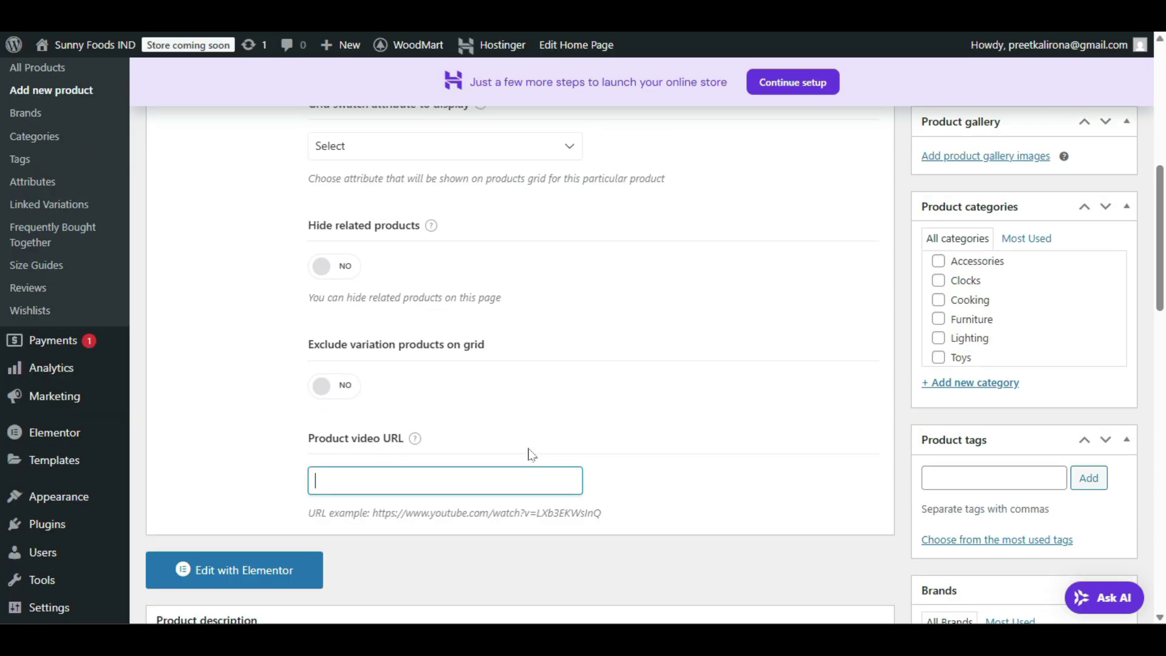
scroll(208, 255, up, 3)
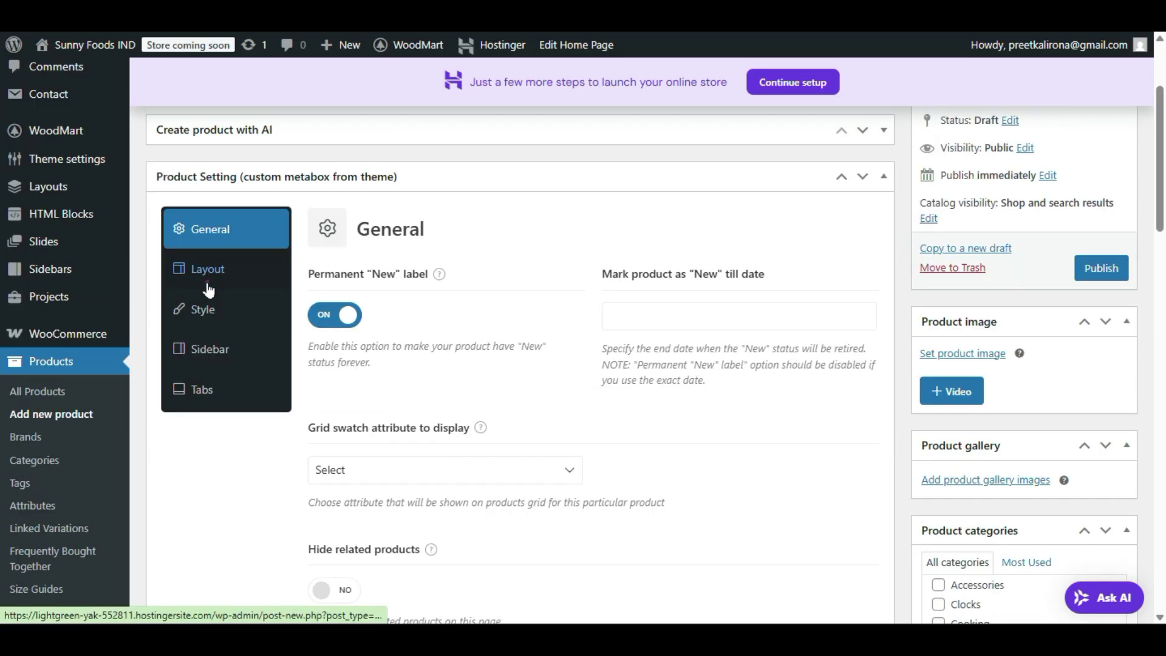
- Look through the Layout, Style, Sidebar and Tabs sections of the product settings, down to the product description editor
click(208, 282)
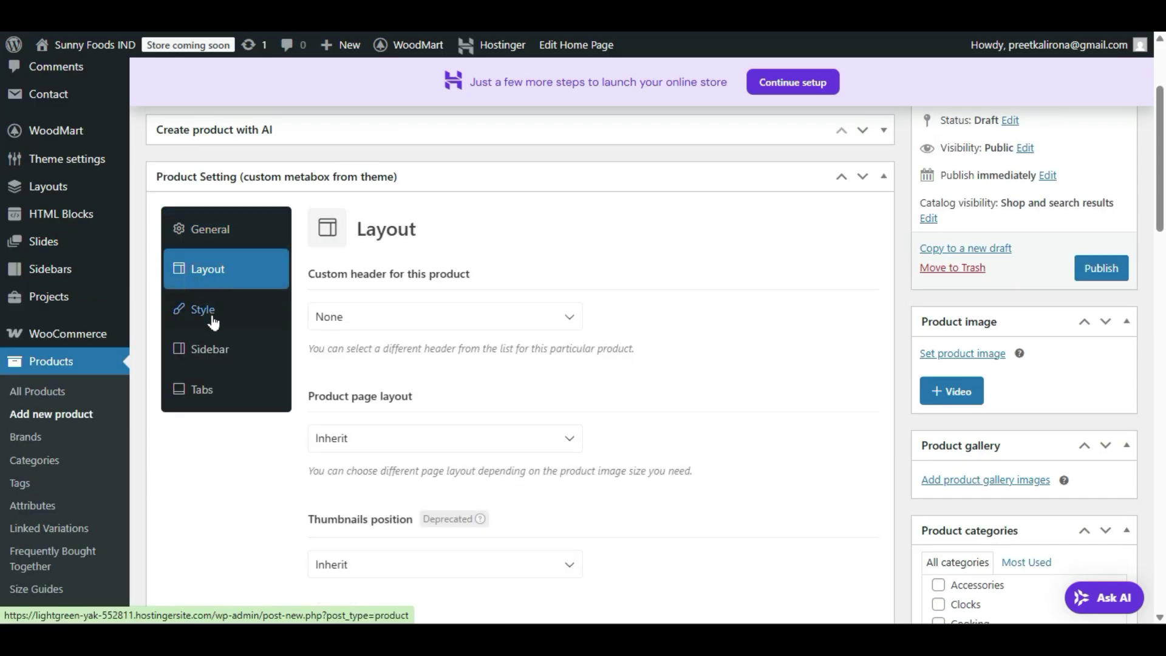
click(212, 321)
click(219, 353)
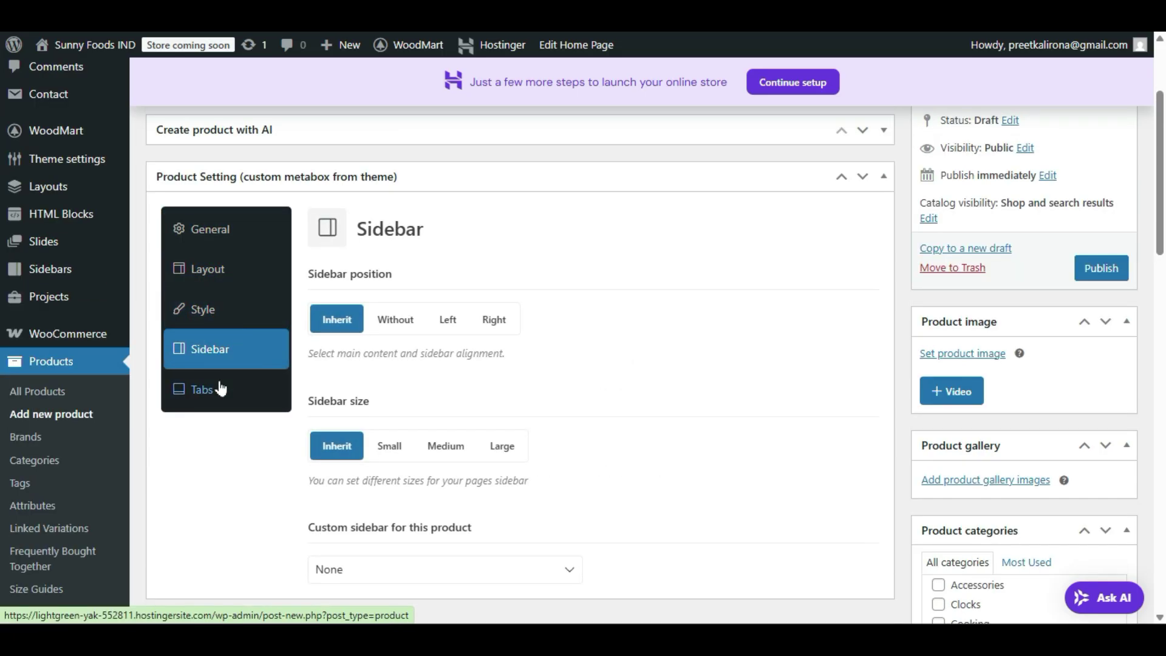
click(221, 389)
scroll(294, 403, down, 5)
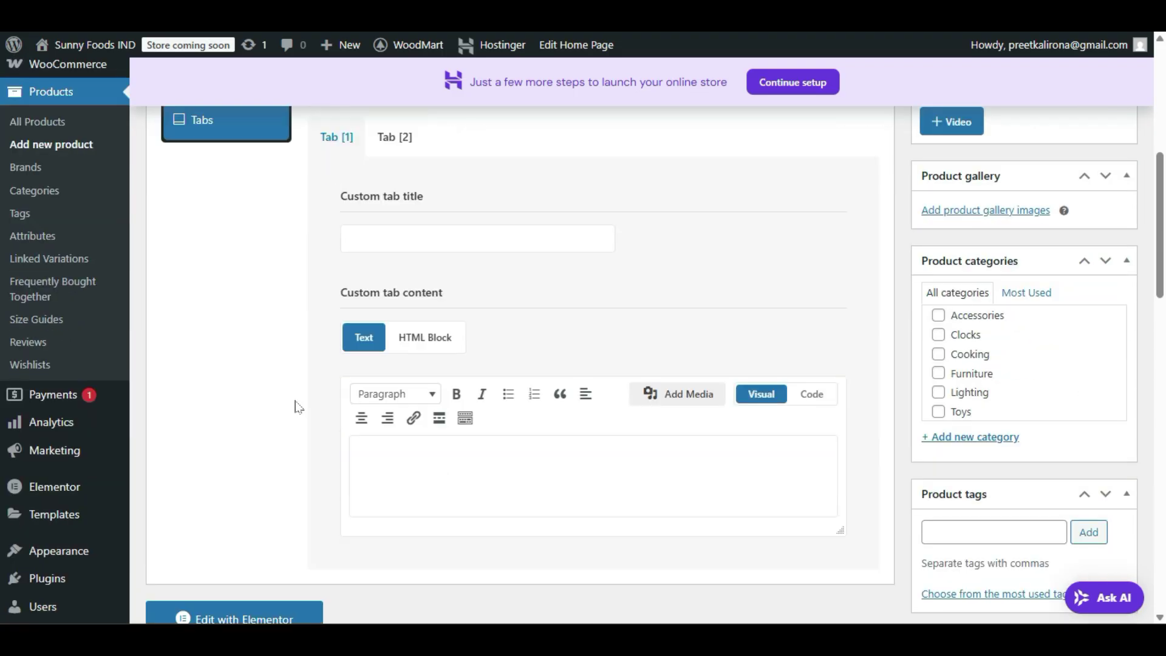
scroll(295, 407, down, 8)
click(323, 304)
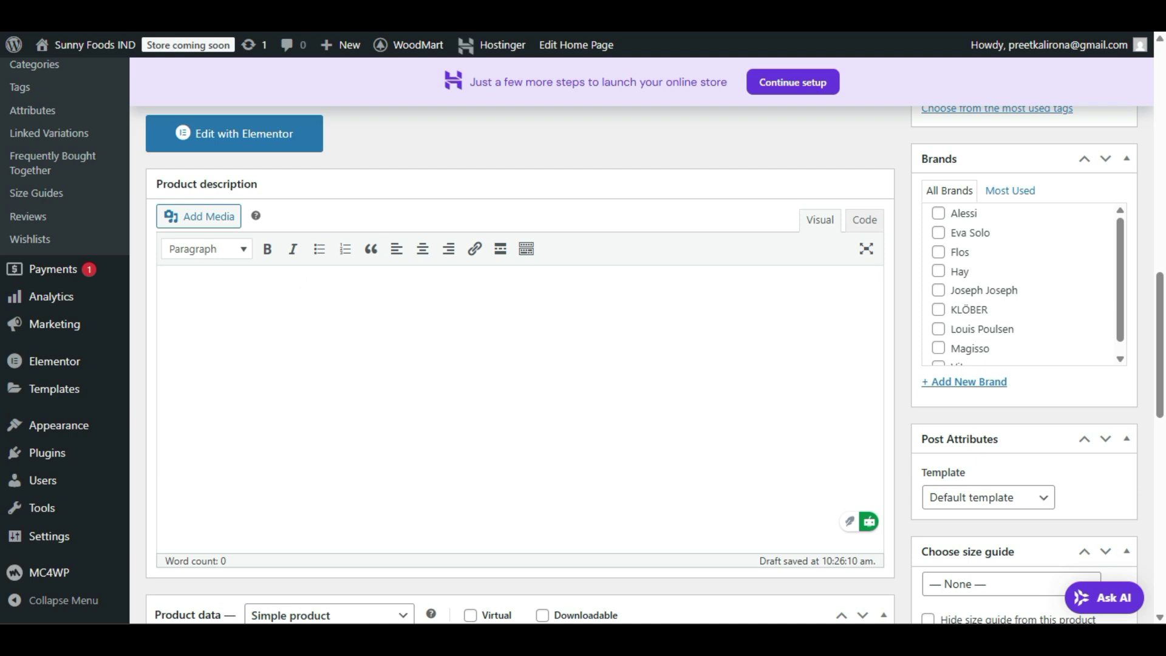
- Keep Simple product as the product type in the product data and mark the product as Virtual
scroll(321, 362, down, 6)
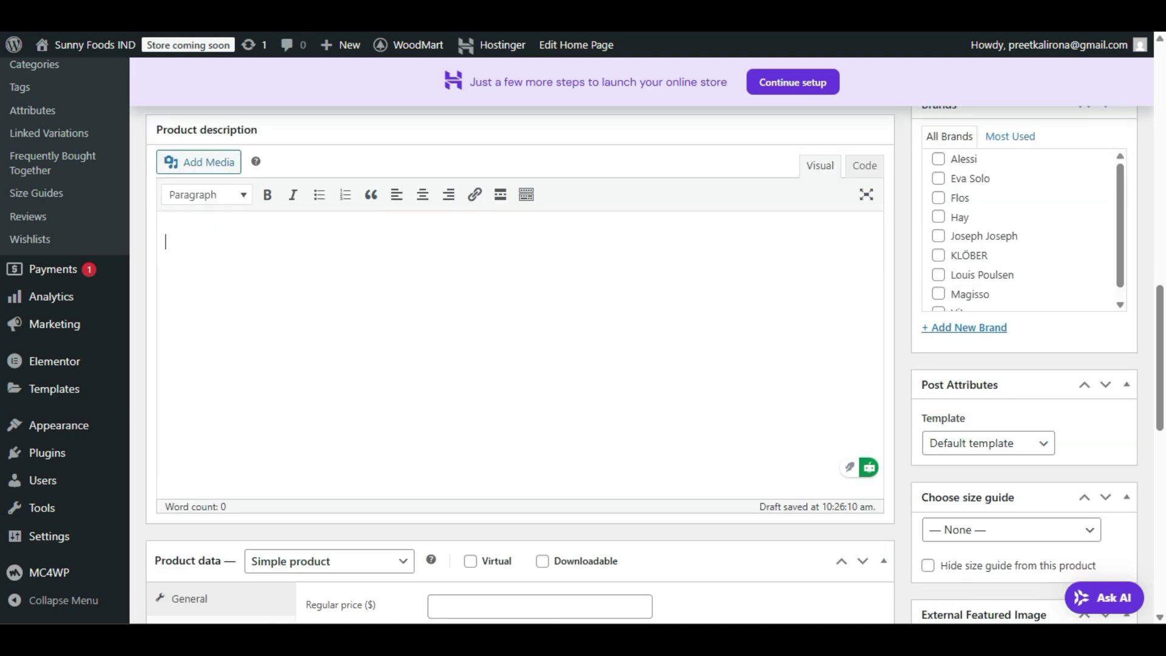
click(330, 234)
click(326, 230)
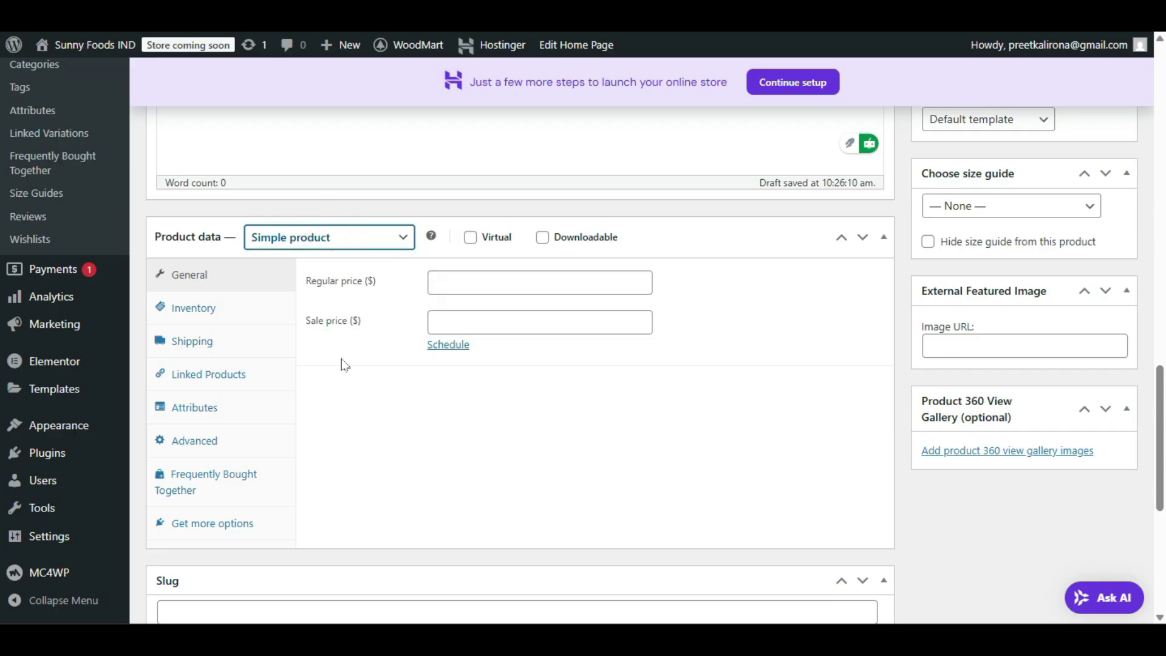
click(471, 238)
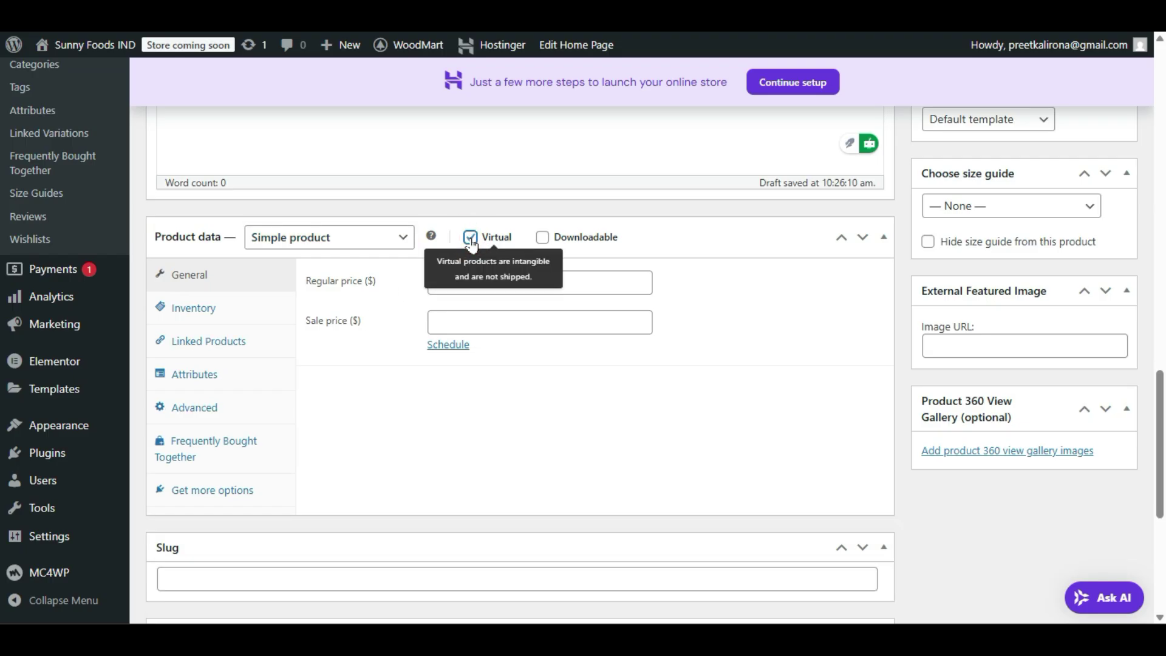
click(471, 238)
click(471, 237)
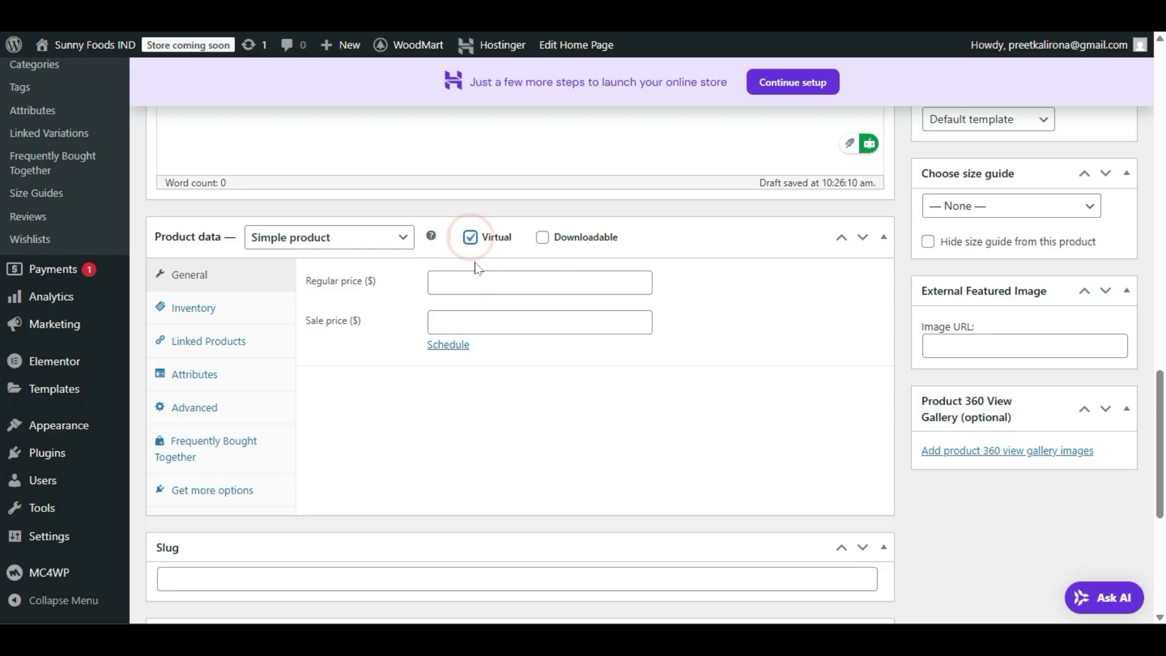
- Examine the regular and sale price fields in the product data and the external featured image URL field
scroll(420, 384, up, 4)
scroll(420, 384, up, 1)
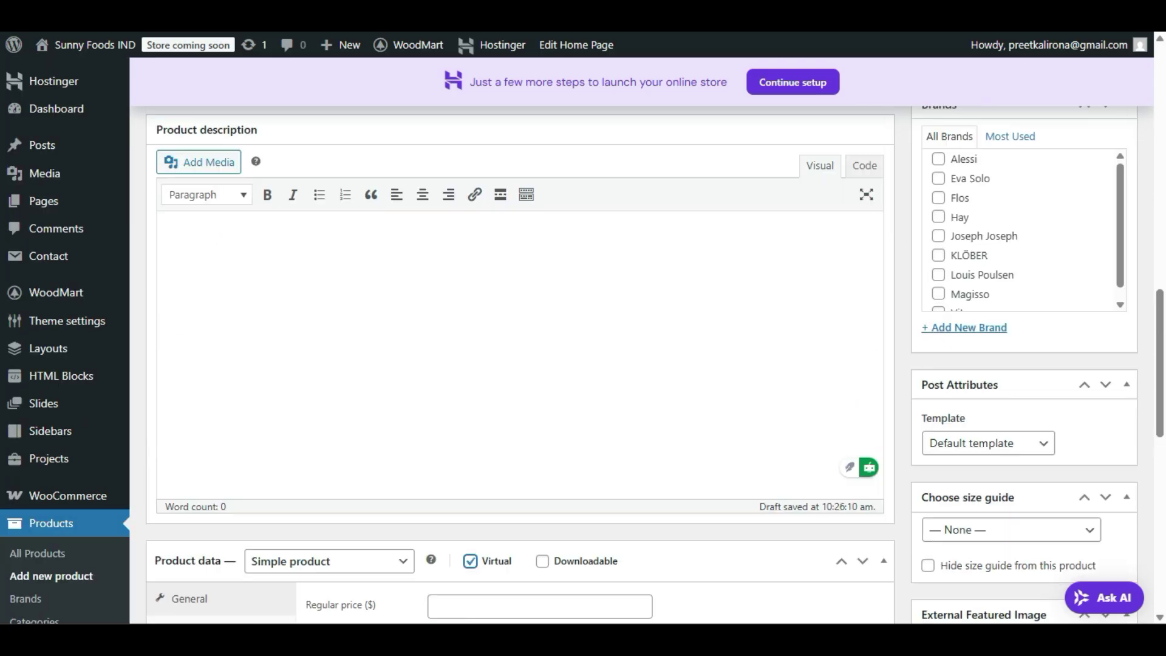
click(29, 554)
click(720, 91)
scroll(721, 97, down, 6)
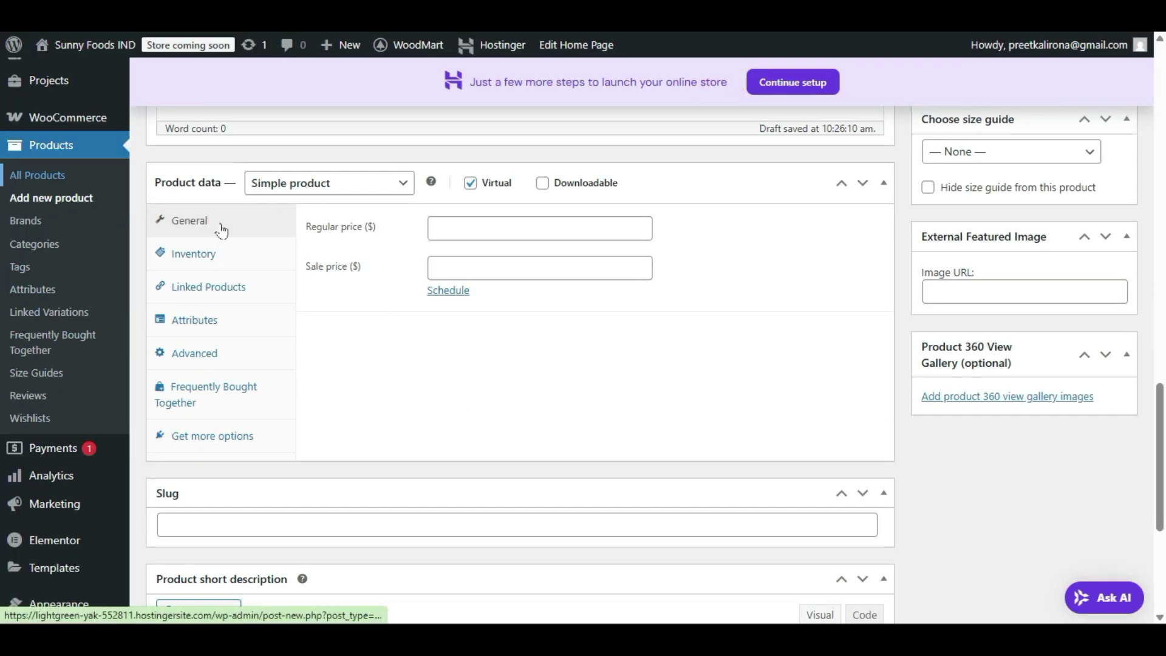
click(432, 226)
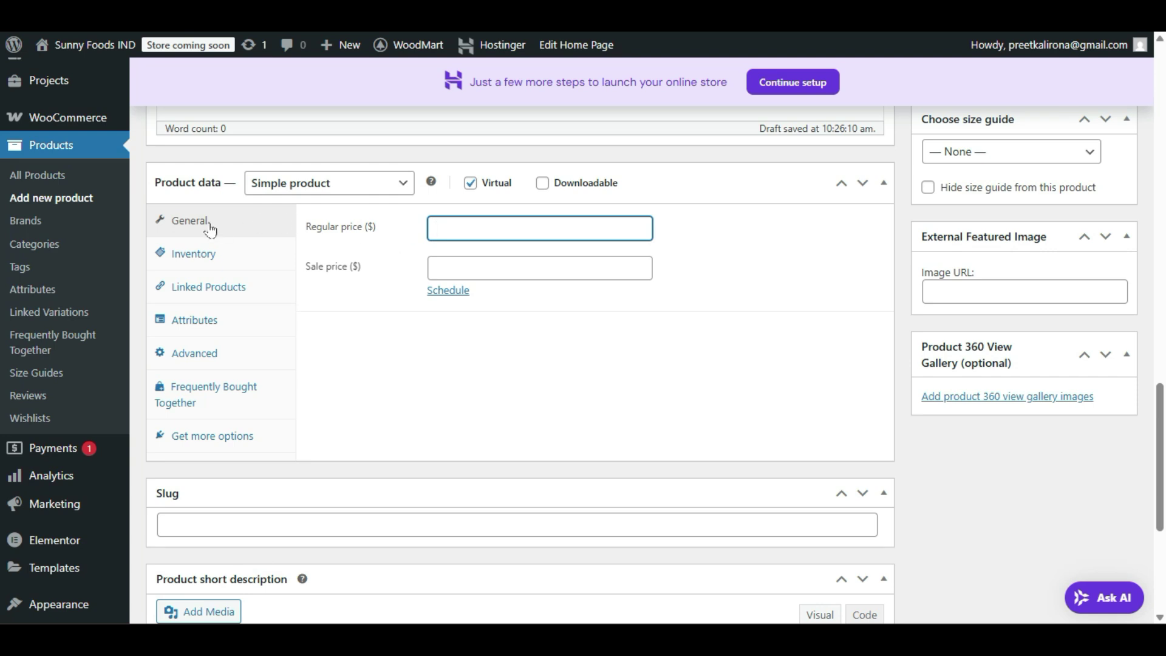
click(178, 223)
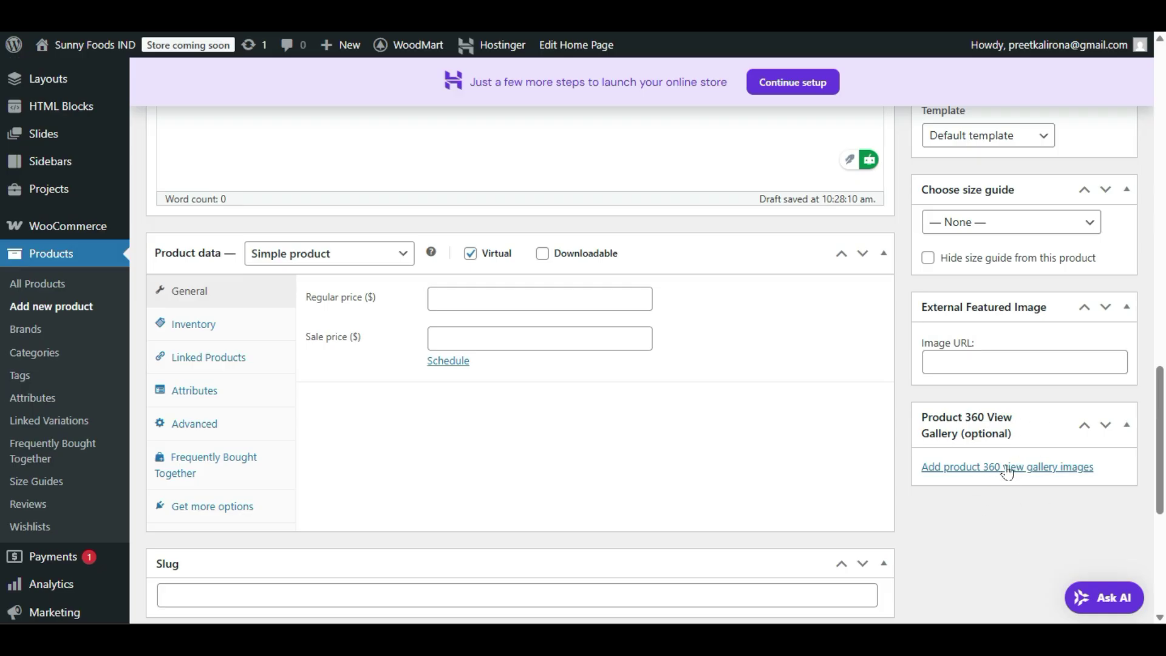
scroll(1001, 465, up, 4)
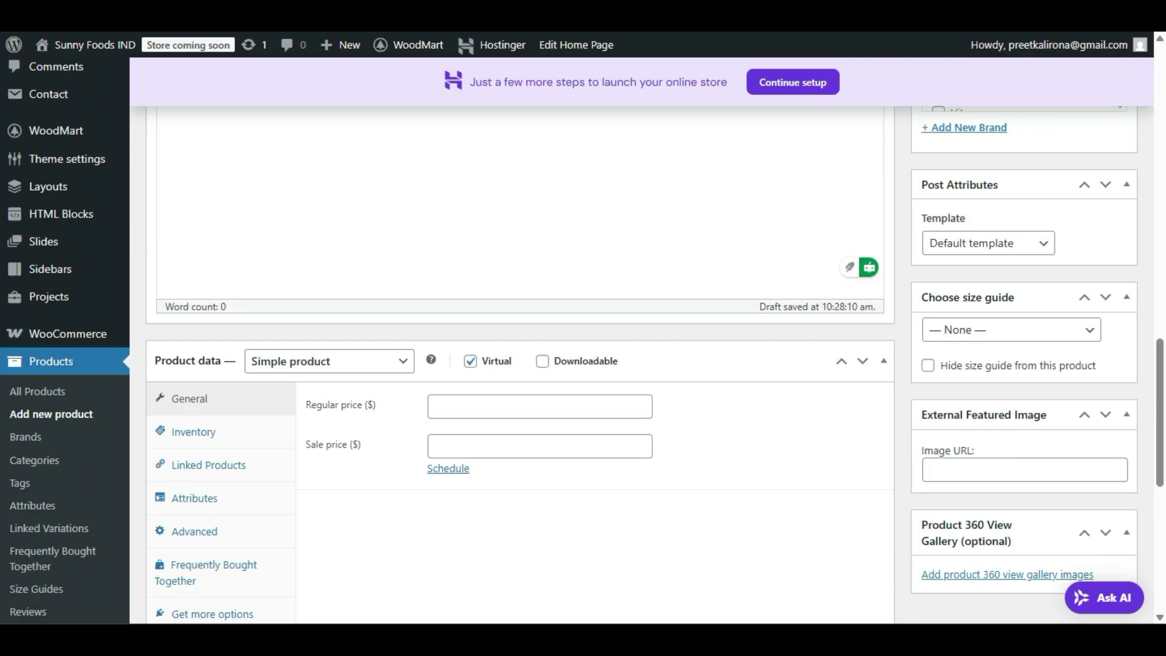
scroll(1000, 464, down, 2)
click(968, 472)
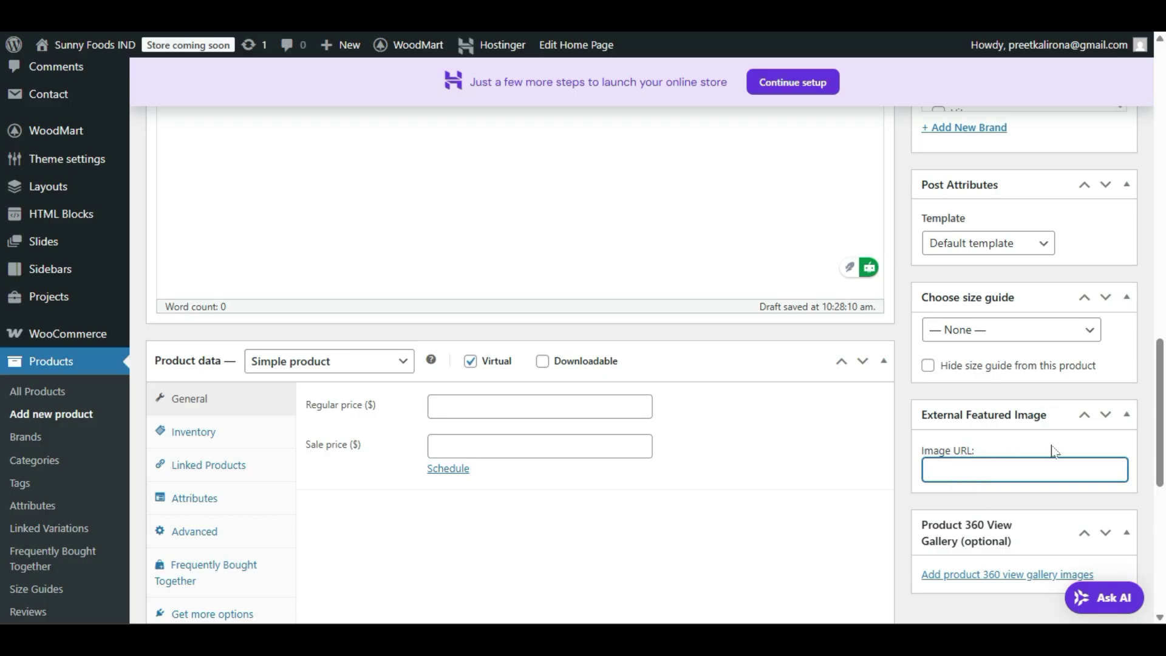
- Look over the product image, gallery, category and tag areas and review the General product settings again
scroll(1069, 447, up, 15)
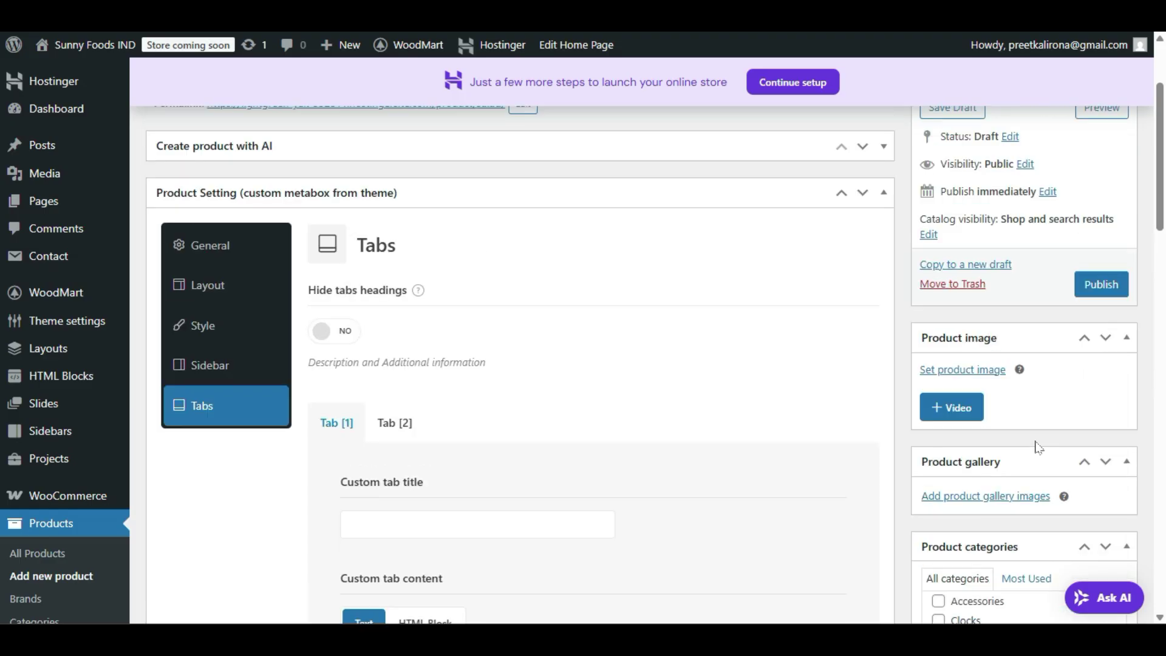
scroll(1035, 446, down, 3)
scroll(1035, 448, up, 3)
scroll(1020, 316, down, 2)
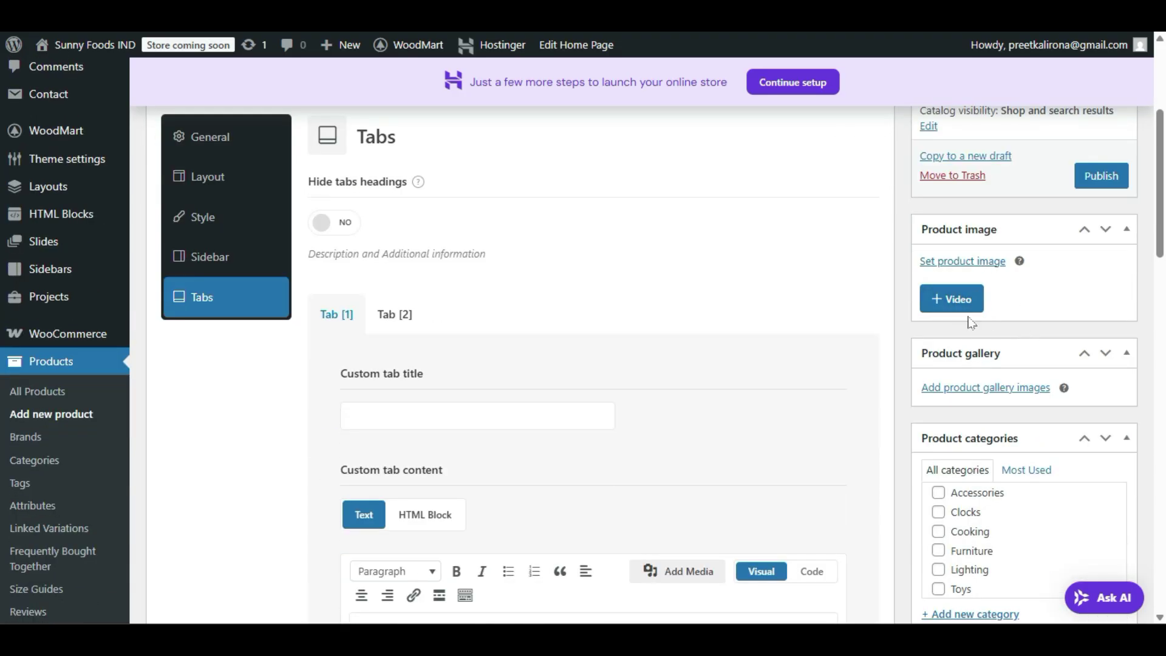
scroll(663, 412, down, 4)
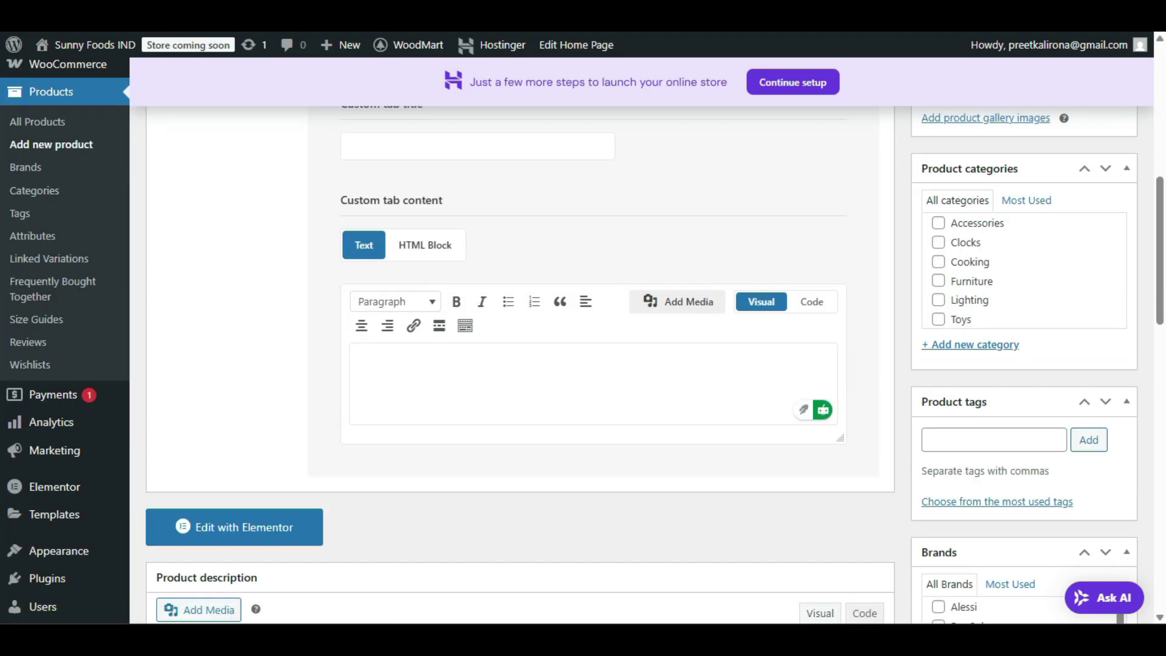
scroll(663, 413, up, 3)
scroll(242, 310, up, 3)
click(200, 243)
scroll(359, 455, down, 5)
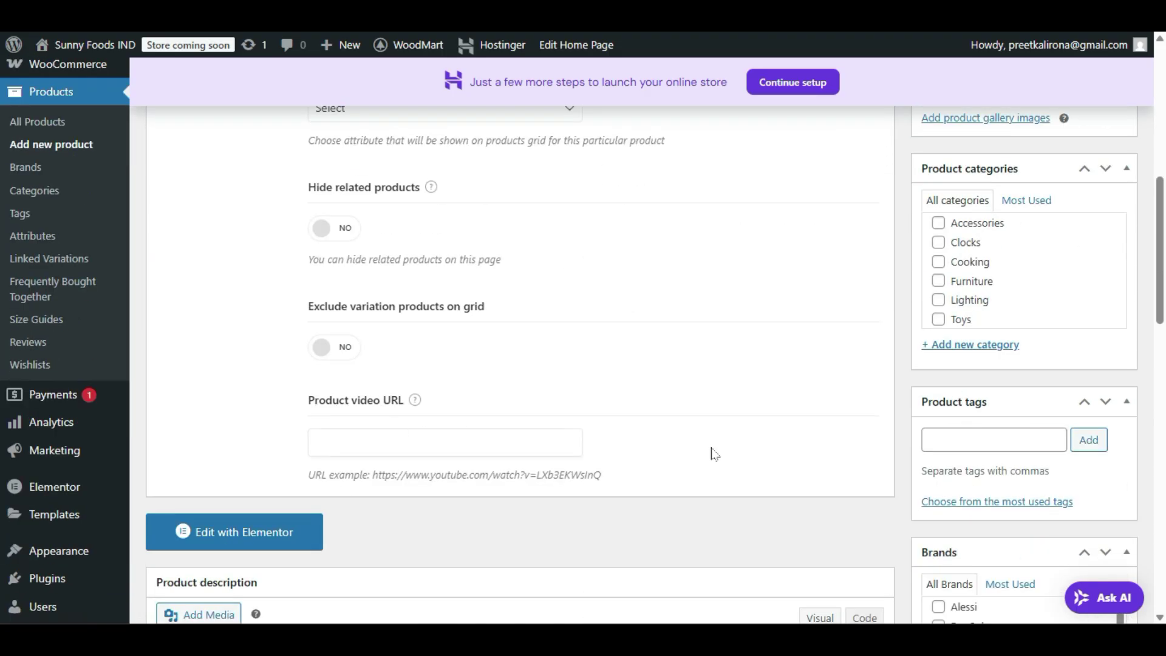
scroll(1036, 372, up, 7)
scroll(1020, 364, down, 3)
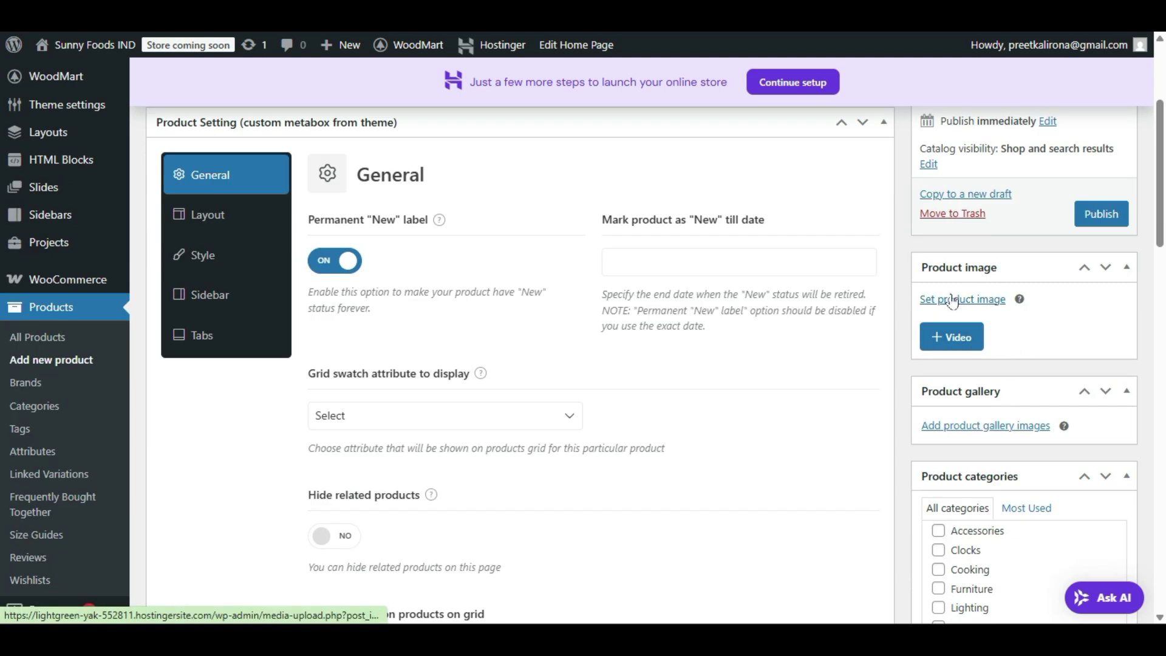
- Set the plated salad in the second row, fifth column of the media library as the product image
click(976, 300)
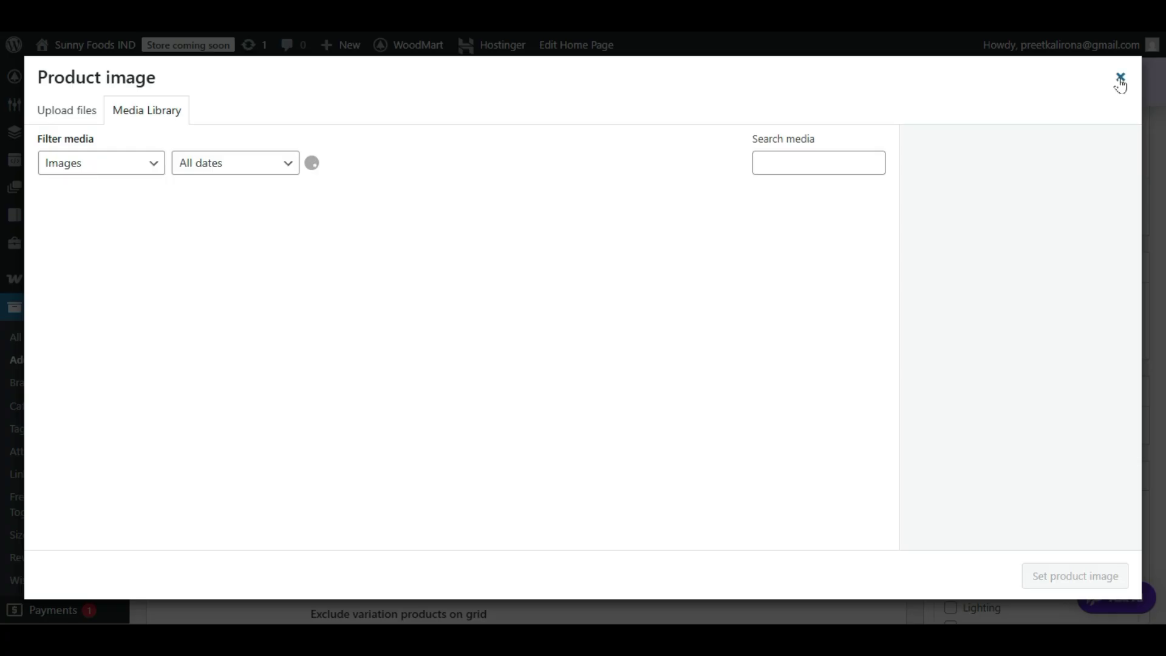
click(506, 255)
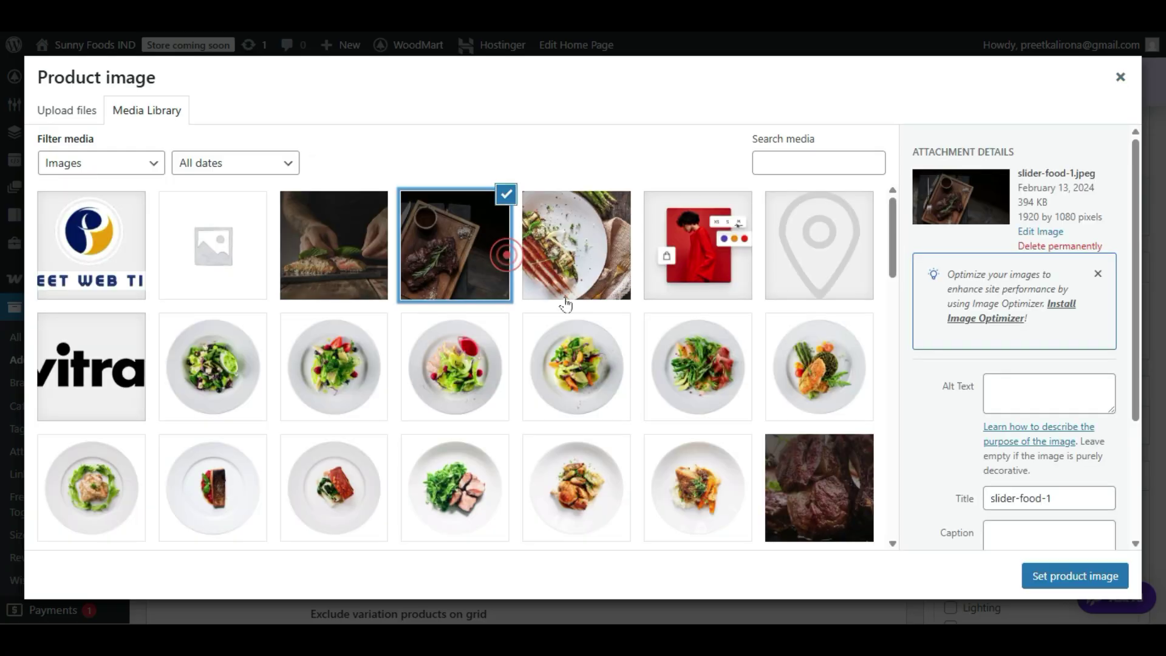
click(555, 373)
click(1037, 579)
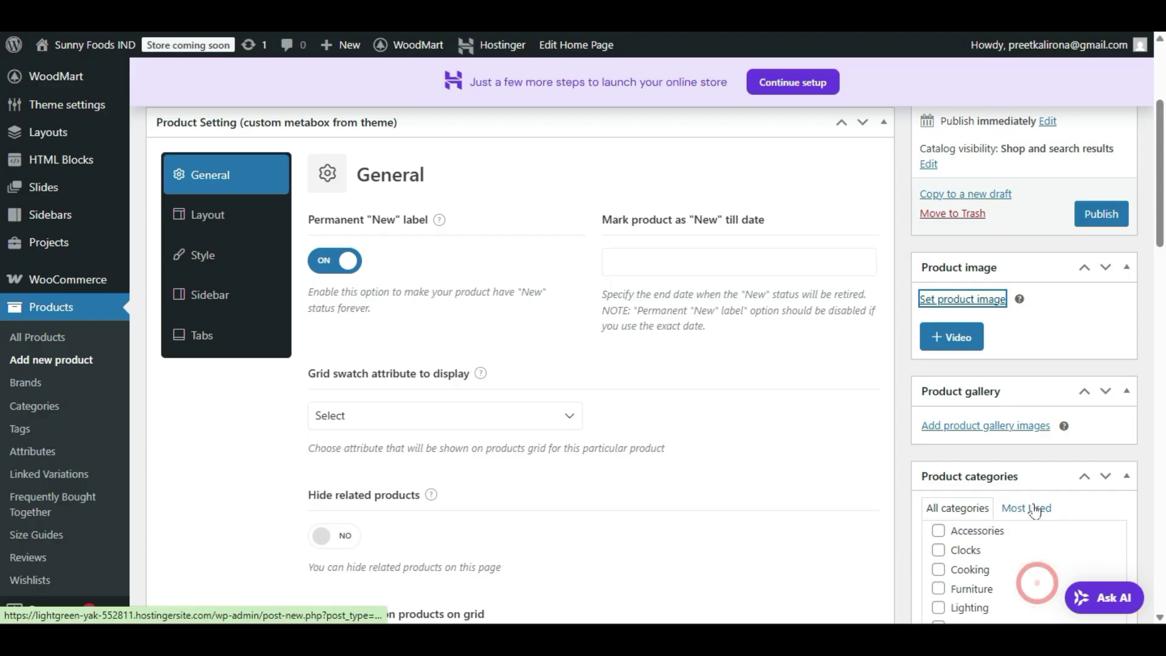
scroll(997, 385, down, 5)
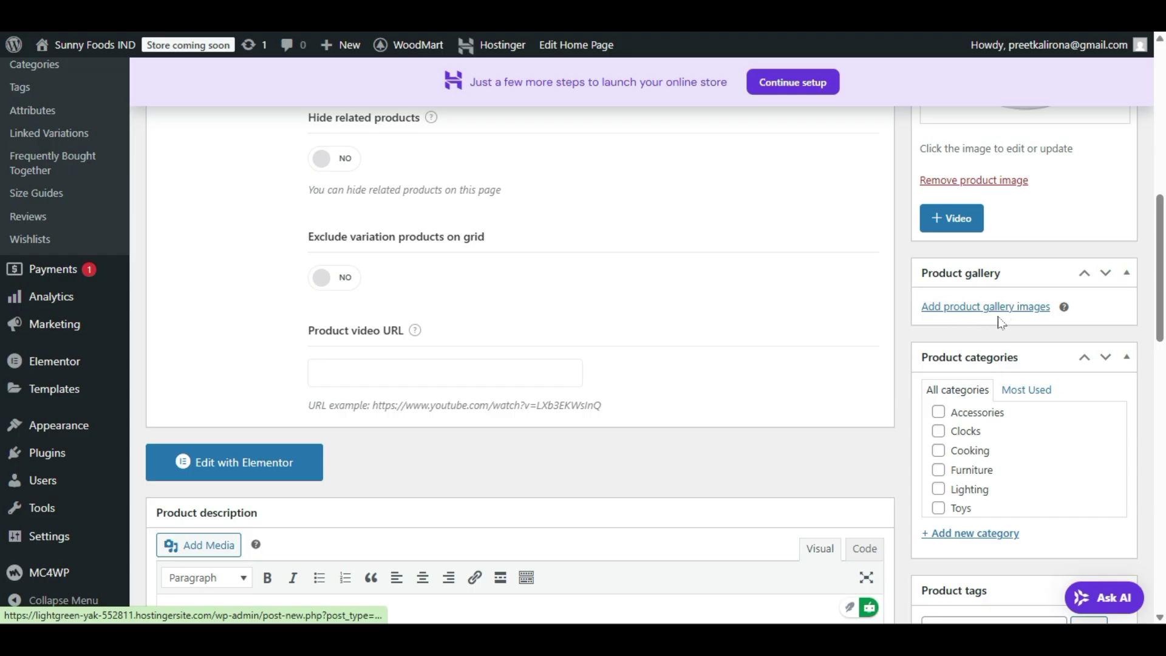
scroll(976, 346, down, 2)
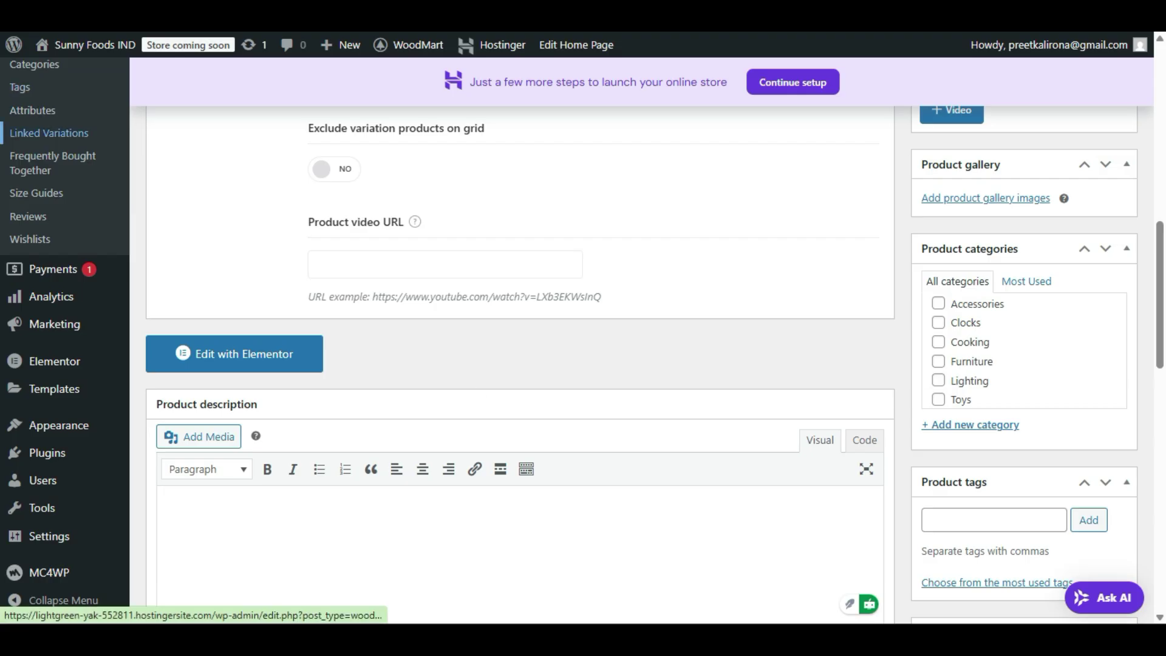
- Look through the product gallery, categories, tags and brands areas and the product data of the salad product
scroll(36, 158, up, 5)
scroll(19, 273, down, 4)
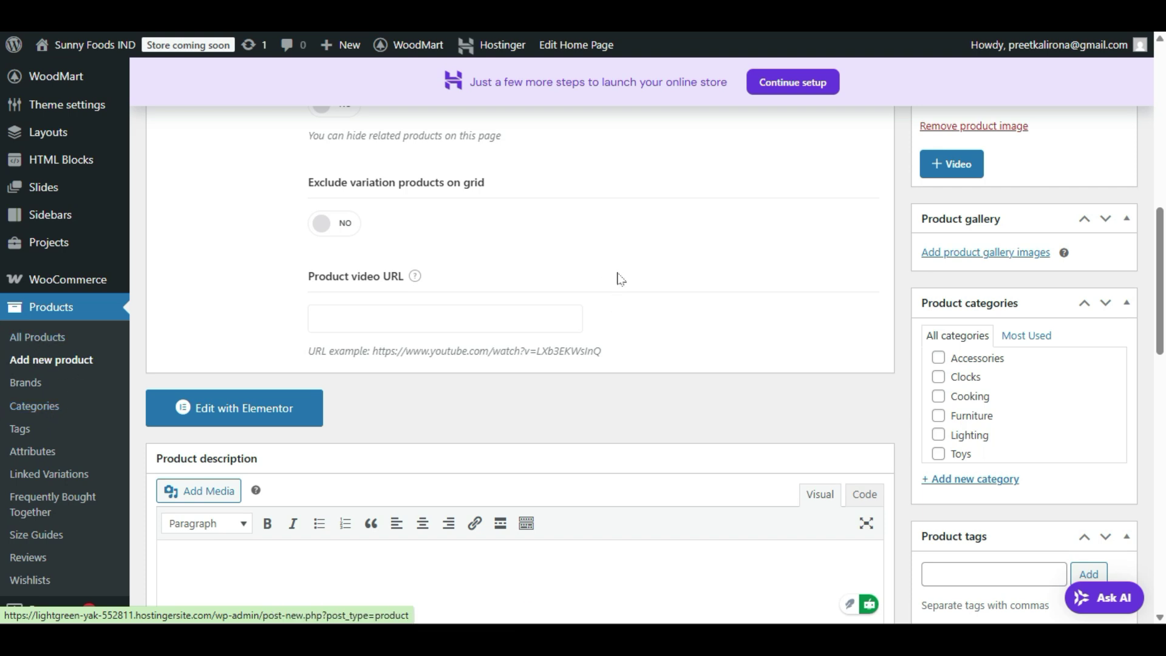
scroll(1106, 294, down, 3)
scroll(1090, 328, up, 2)
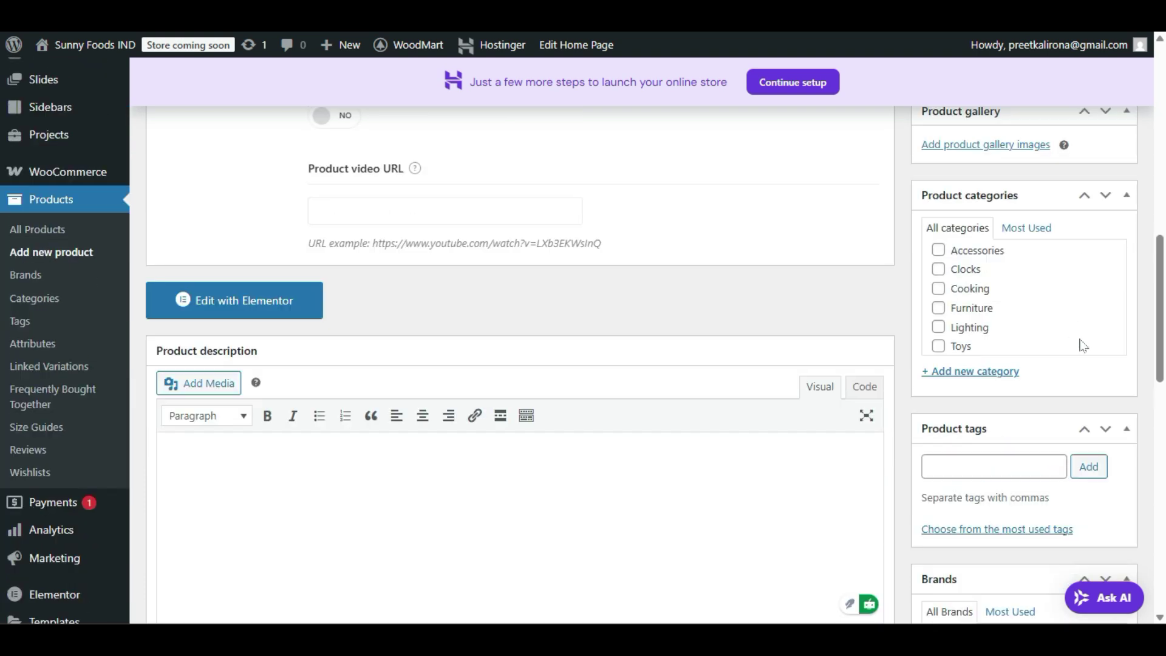
scroll(983, 364, down, 3)
scroll(1015, 481, down, 1)
scroll(1020, 366, down, 2)
scroll(1020, 358, up, 2)
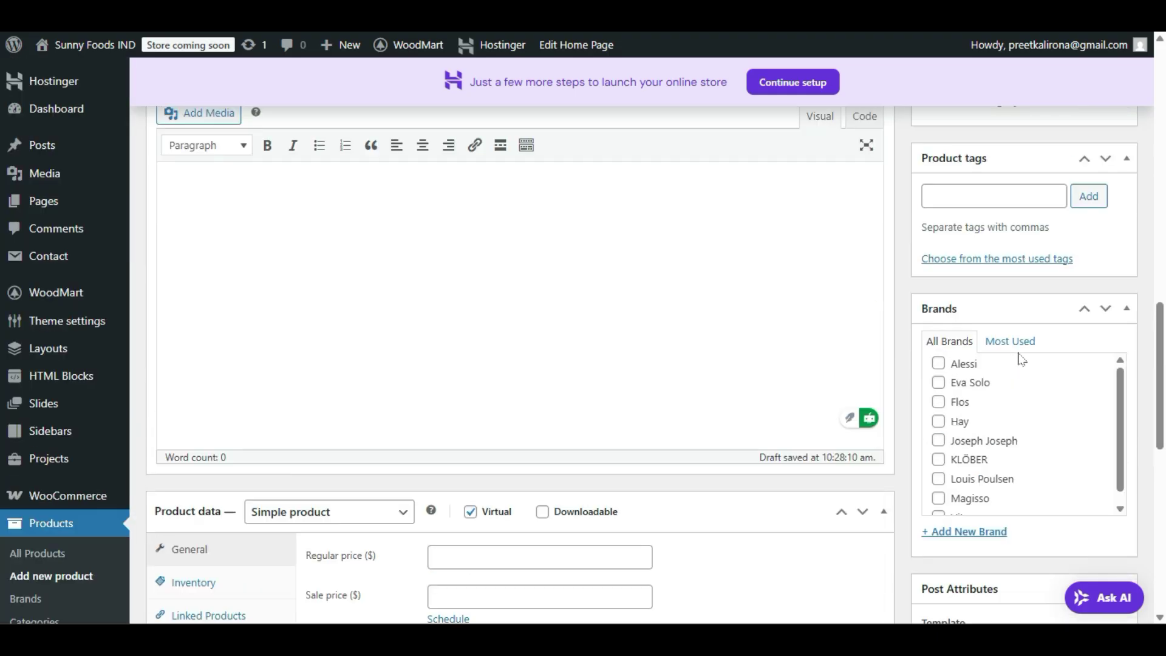
scroll(1020, 360, down, 2)
scroll(1009, 323, down, 1)
scroll(1024, 349, up, 1)
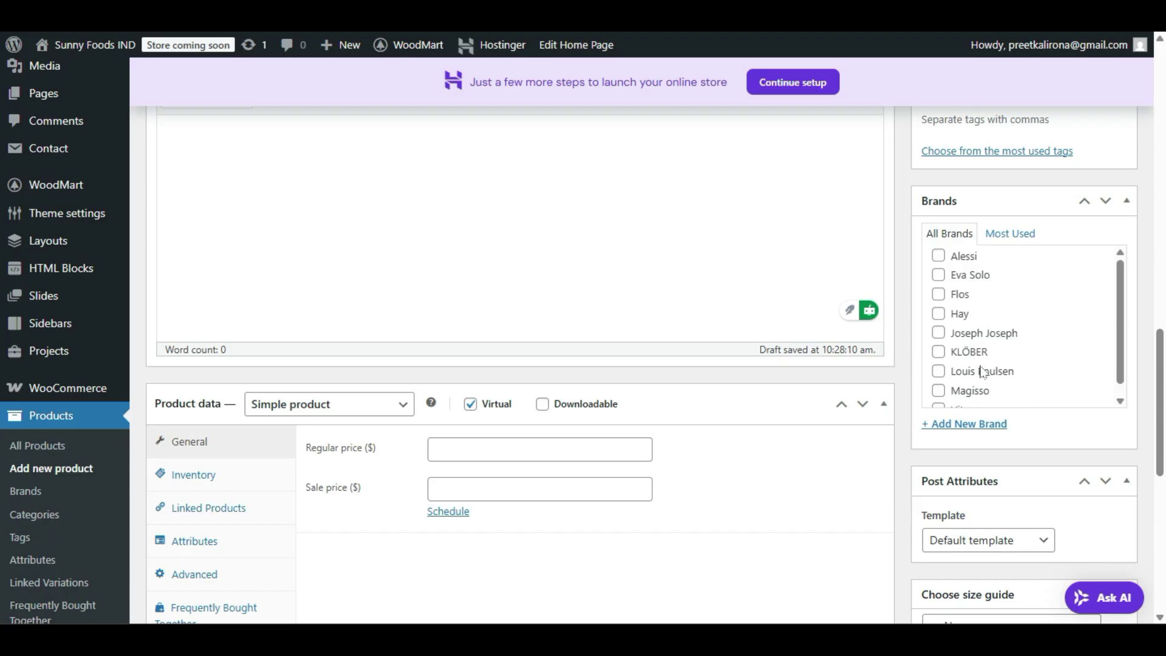
- Publish the salad product with its current settings and product image
scroll(1067, 495, up, 12)
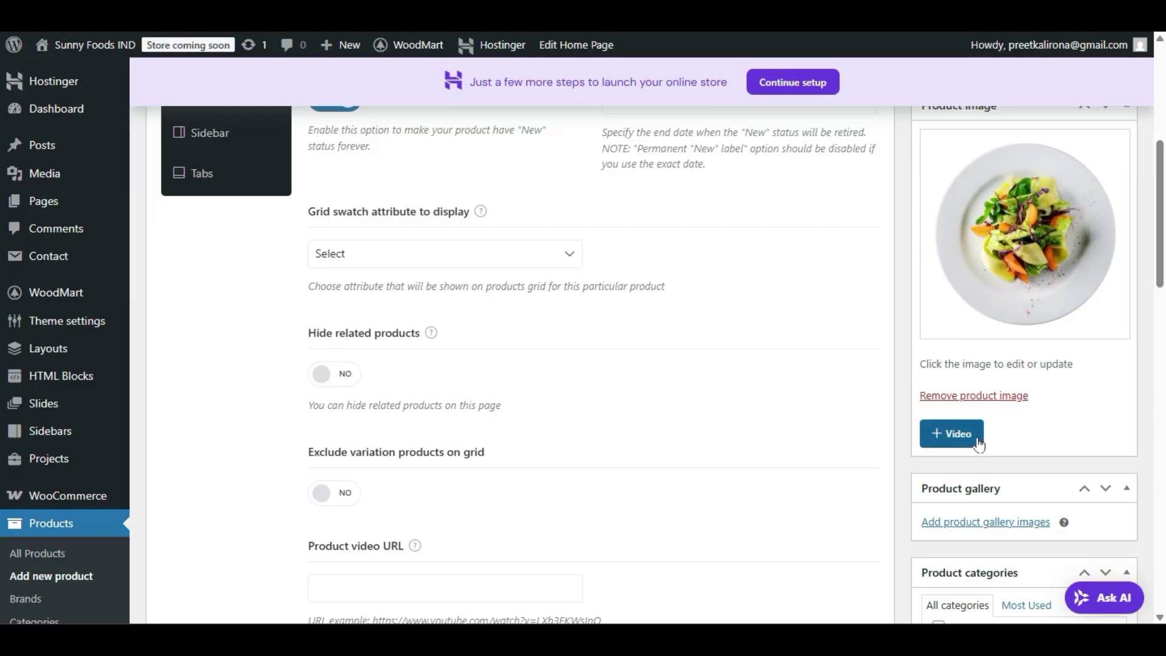
scroll(987, 438, up, 6)
click(1089, 424)
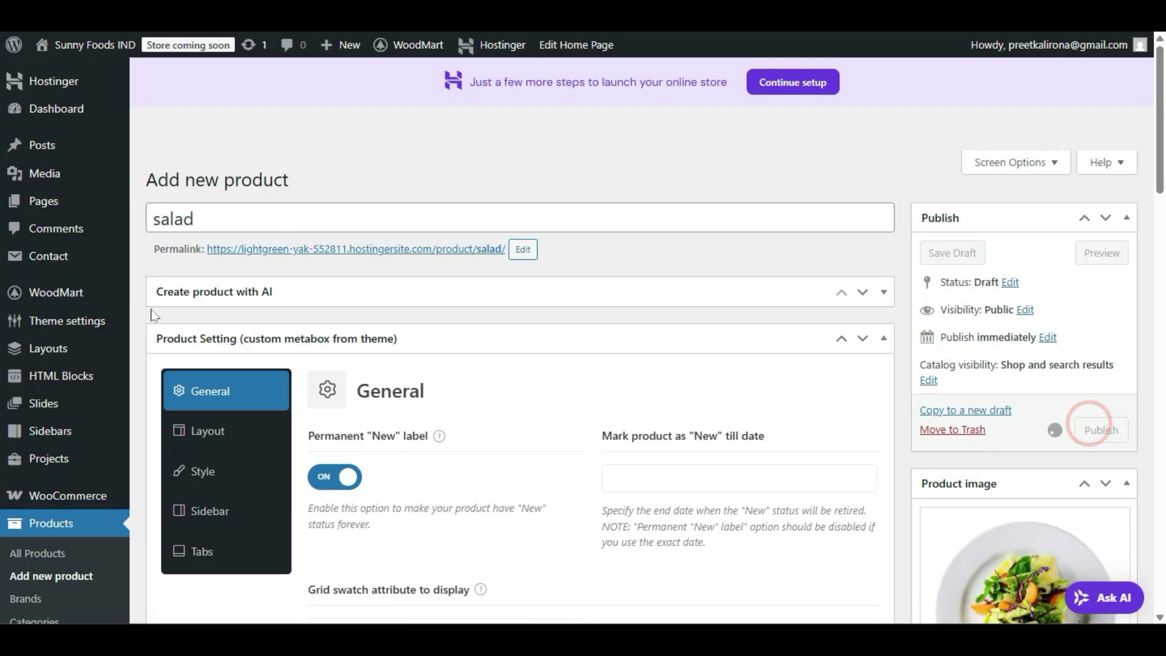
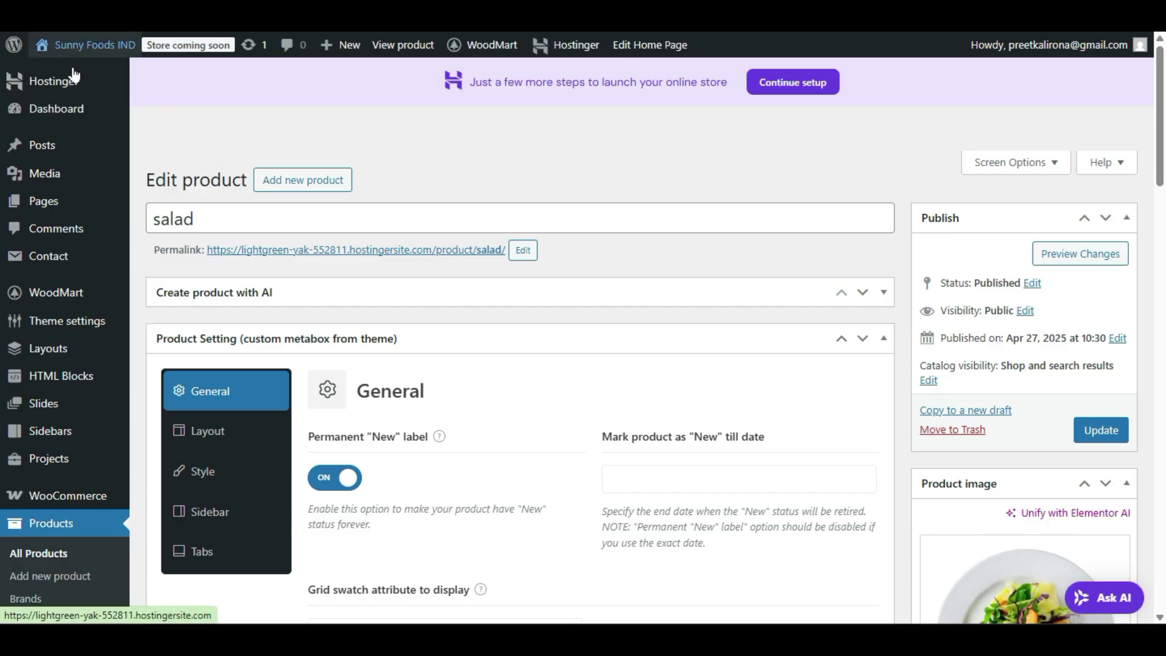
- Open the storefront home page in a separate browser tab and check the salad product under Our Featured Meals
mouse_move(76, 58)
right_click(82, 91)
click(85, 96)
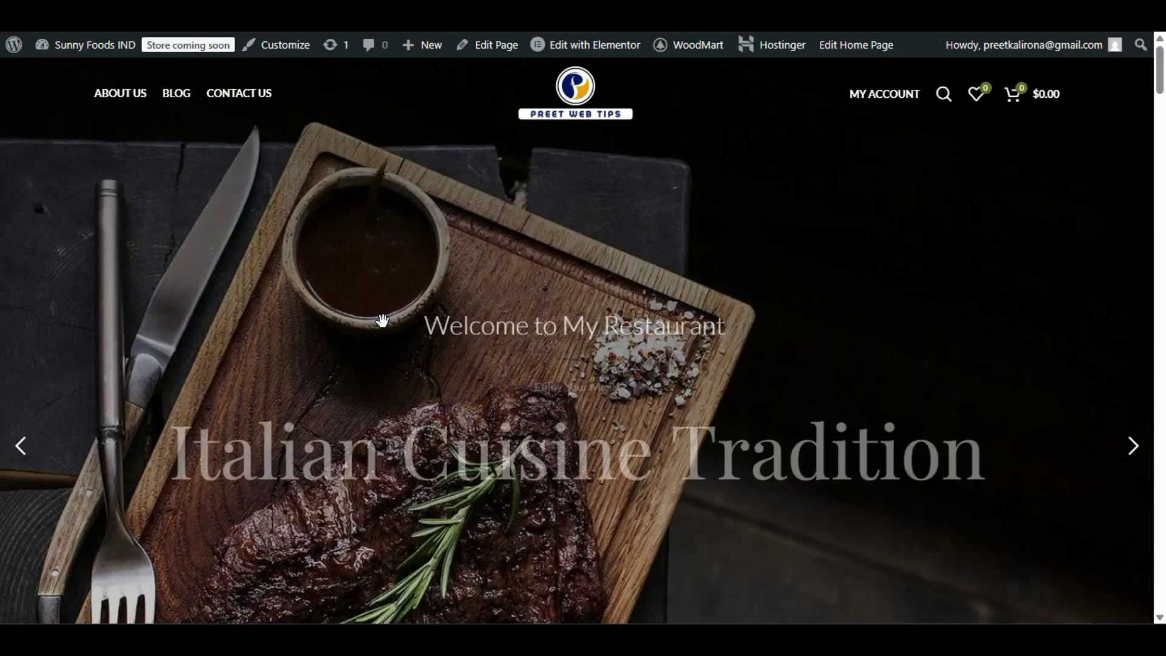
scroll(385, 331, down, 15)
scroll(385, 331, down, 4)
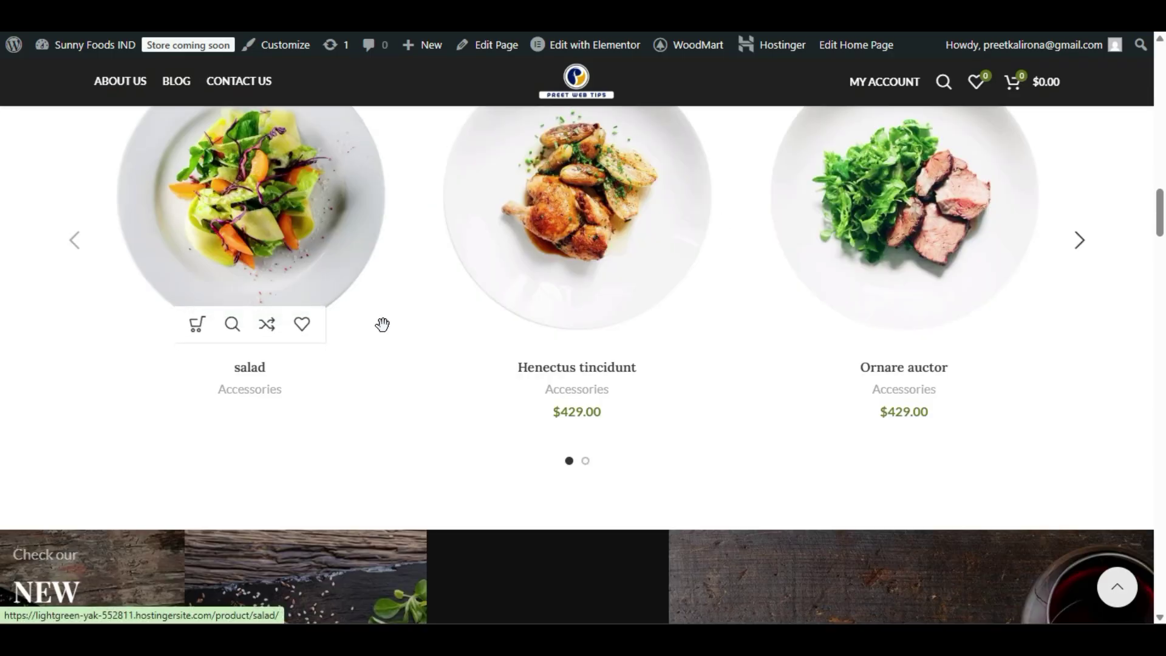
scroll(382, 325, up, 2)
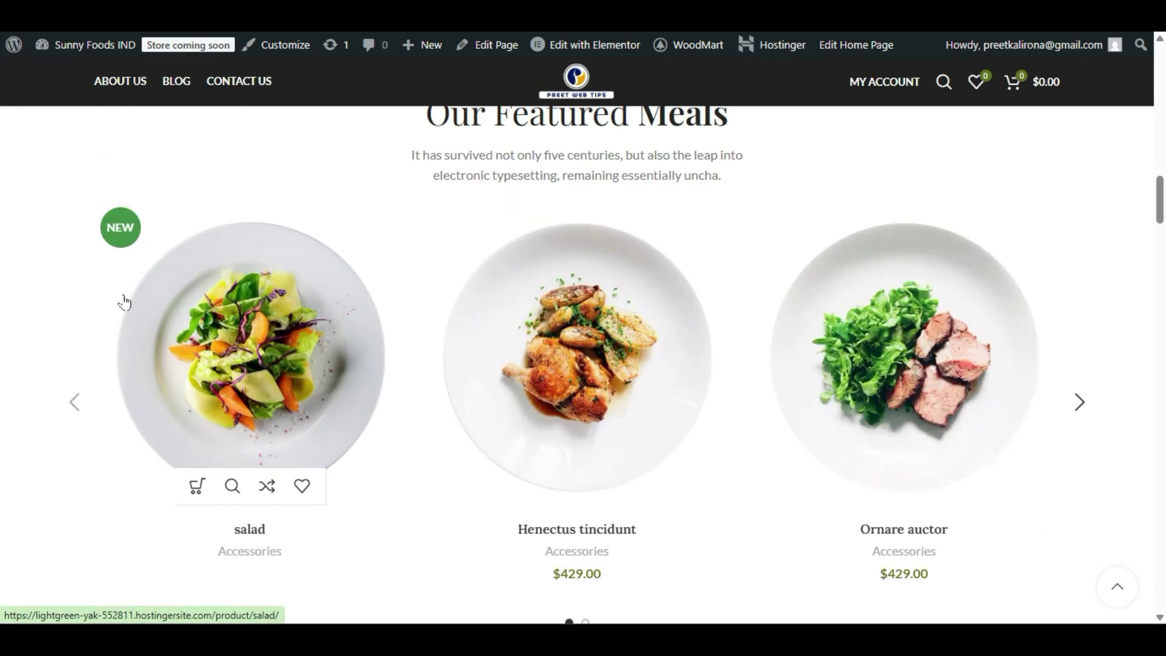
scroll(128, 240, down, 2)
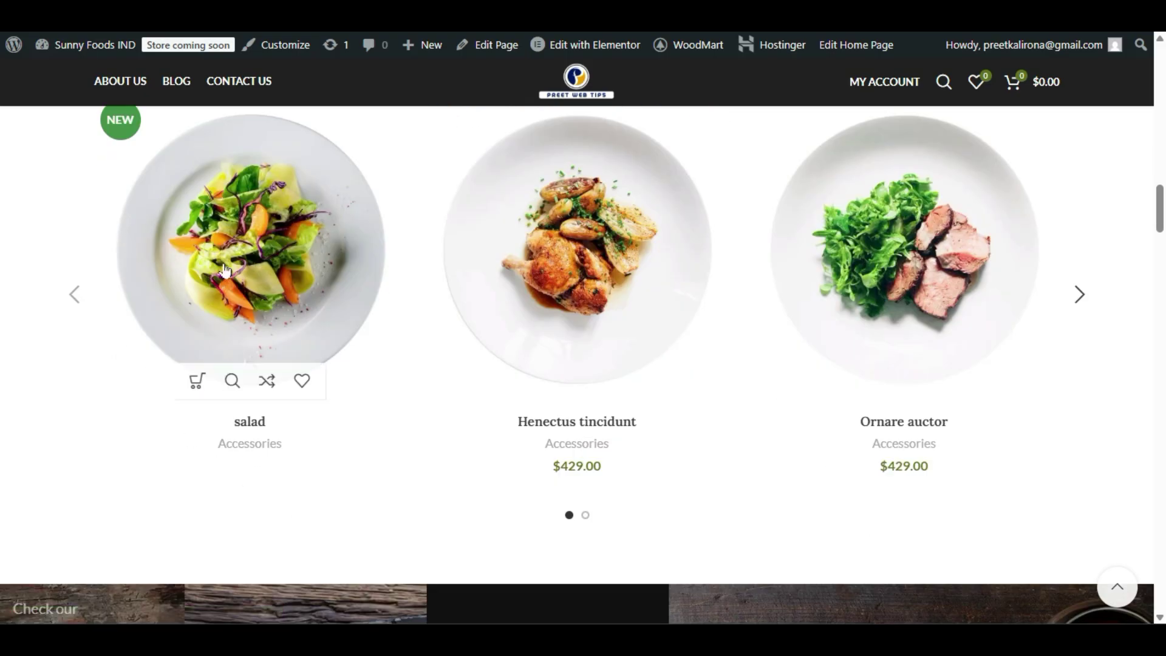
- Back in the salad product's General product data, set the regular price to 99 and the sale price to 89
click(146, 9)
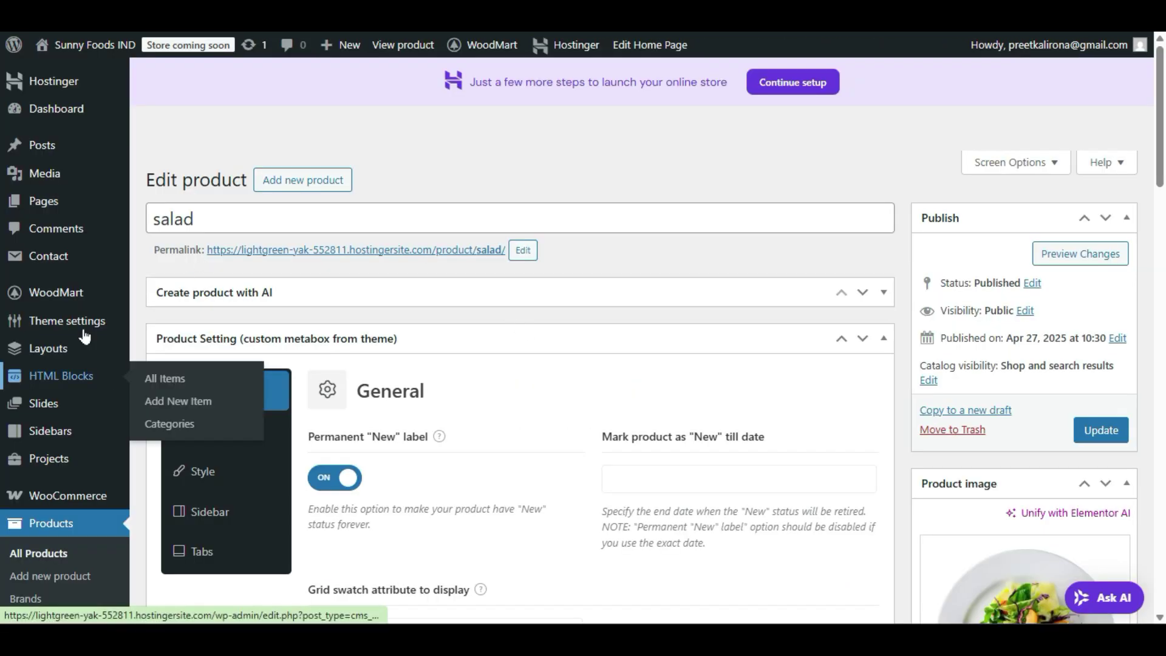
scroll(716, 356, down, 5)
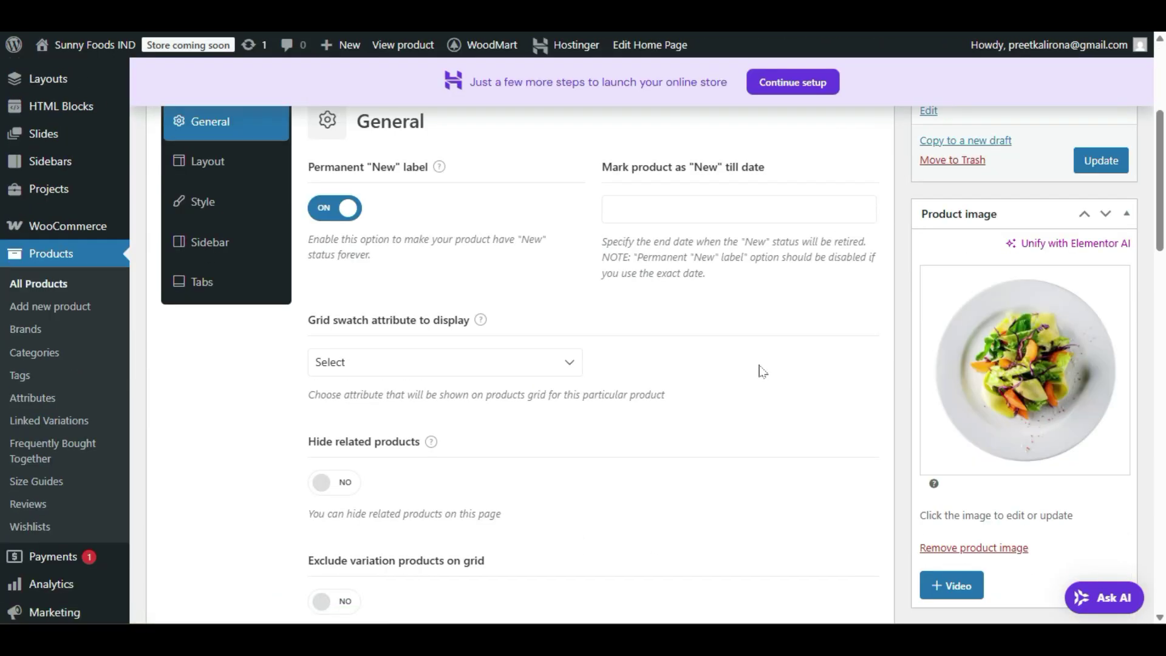
scroll(762, 371, up, 5)
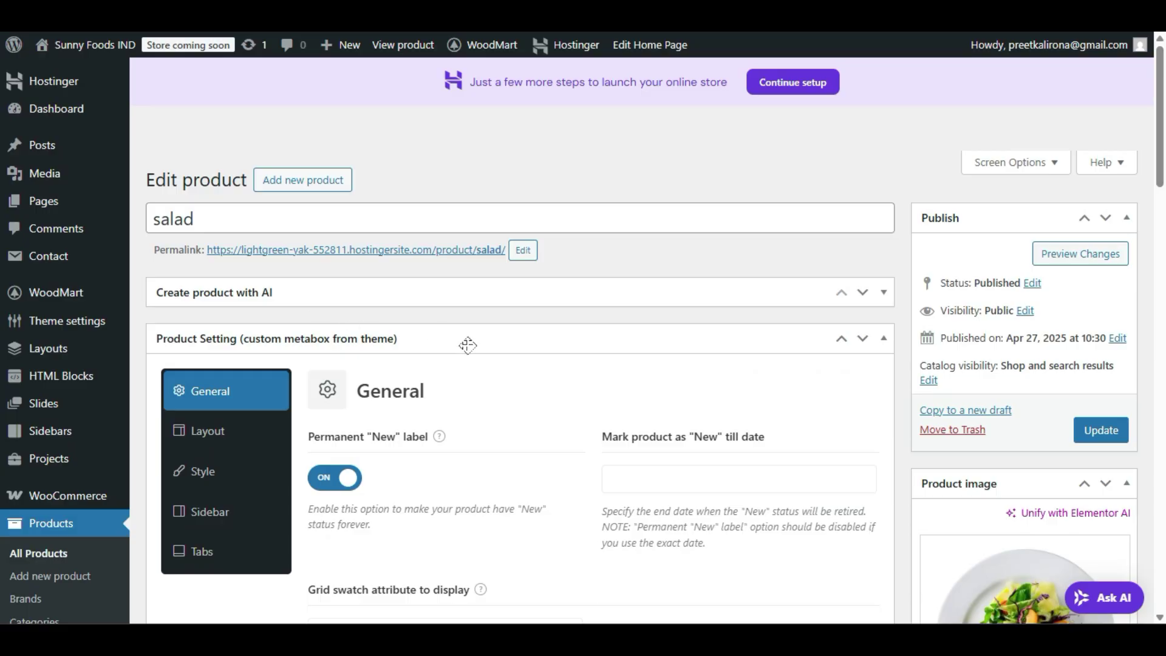
scroll(467, 345, down, 15)
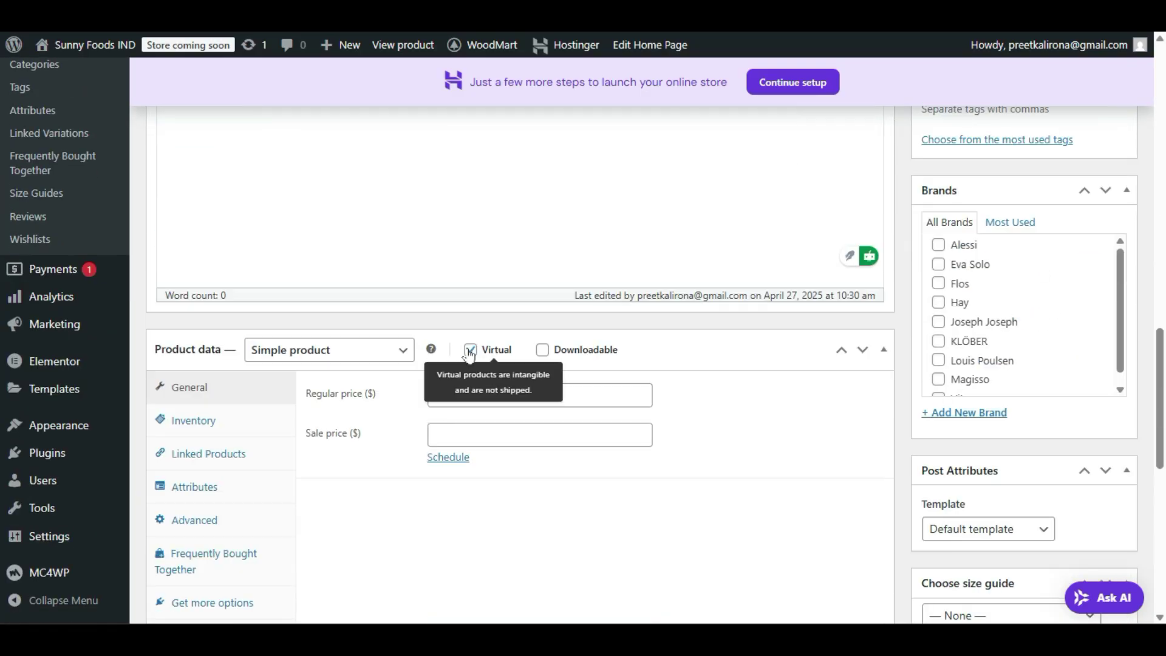
scroll(487, 309, down, 3)
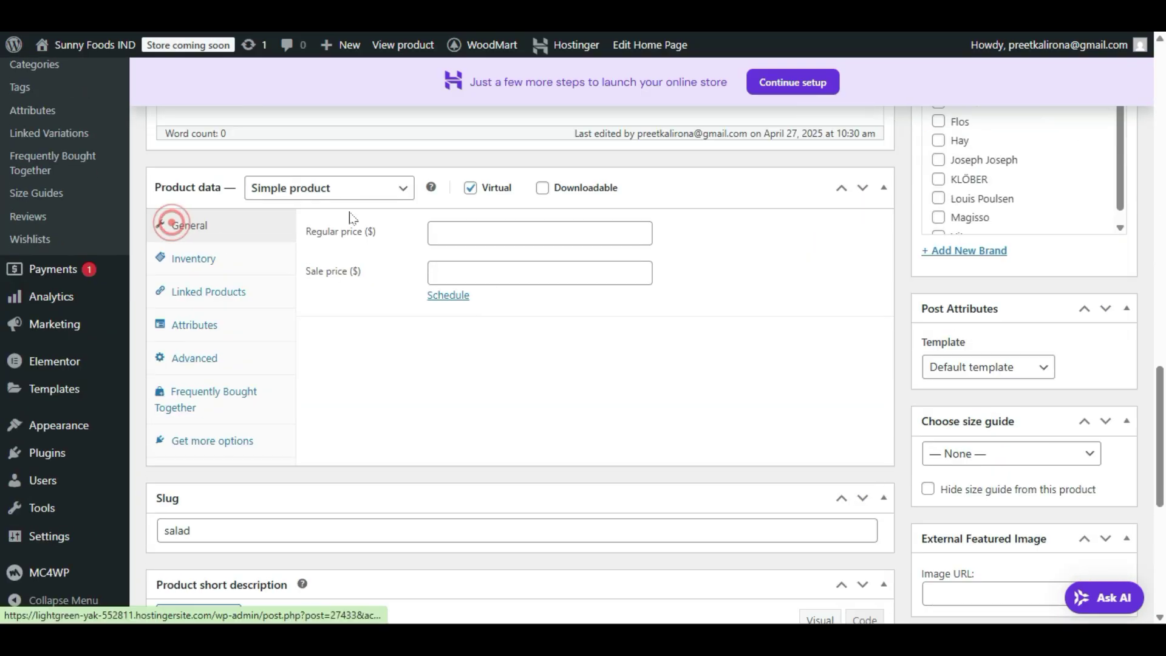
click(282, 185)
click(283, 185)
click(238, 228)
click(449, 236)
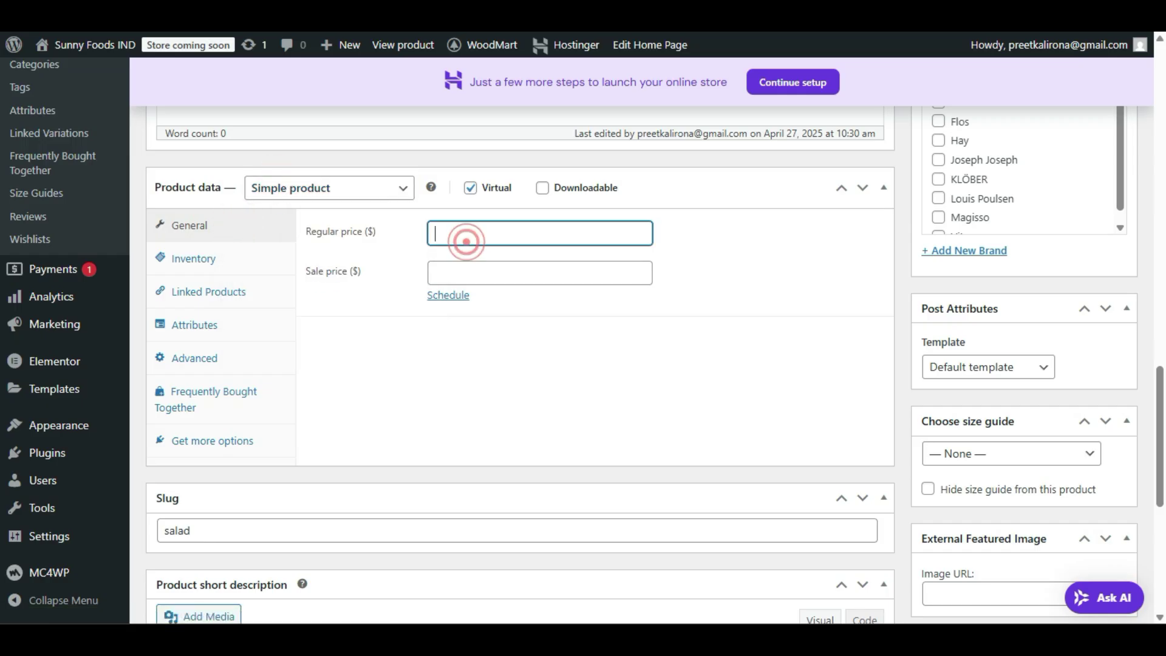
click(479, 333)
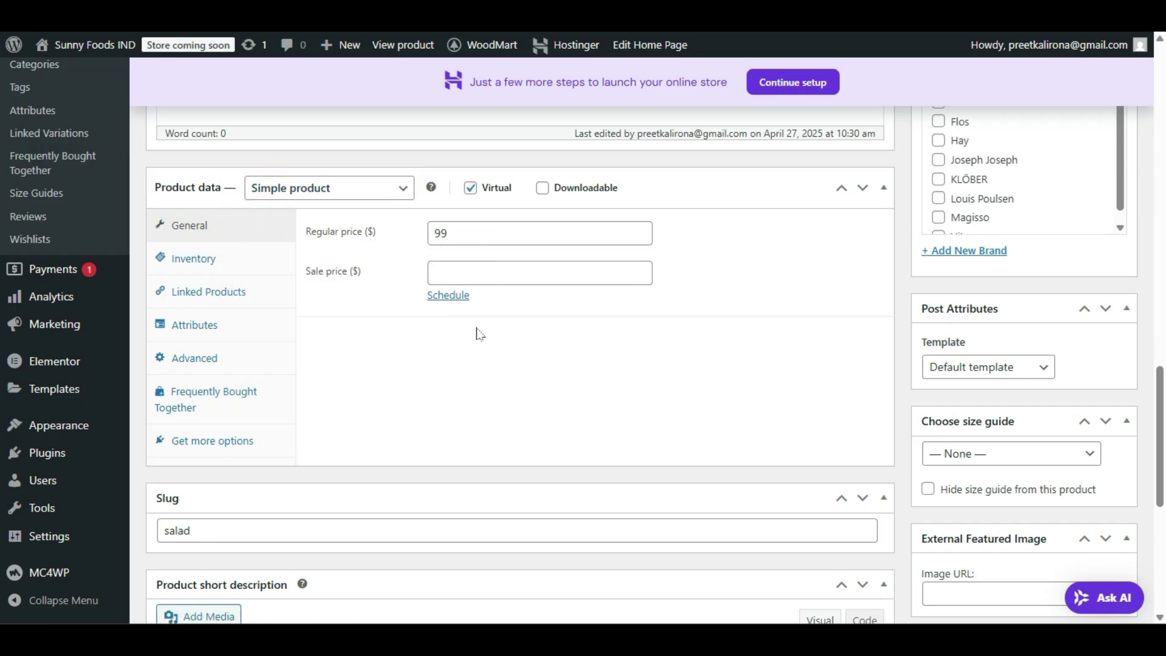
click(499, 274)
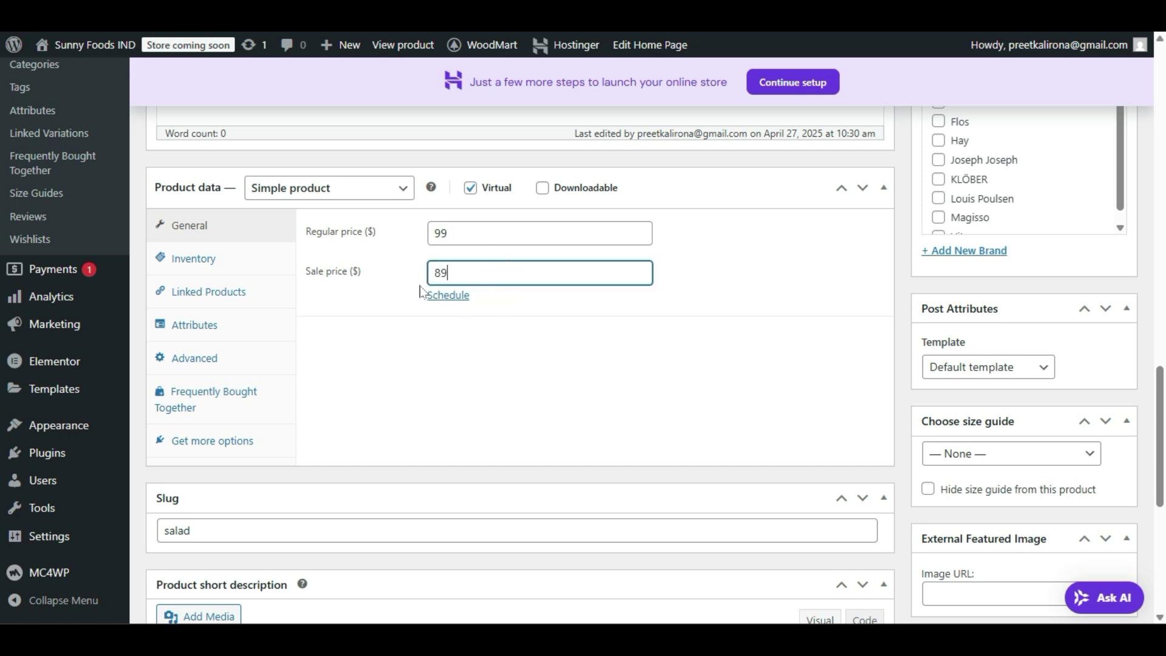
- Schedule the salad's sale price from 2025-04-27 to 2025-04-30
click(438, 295)
click(468, 318)
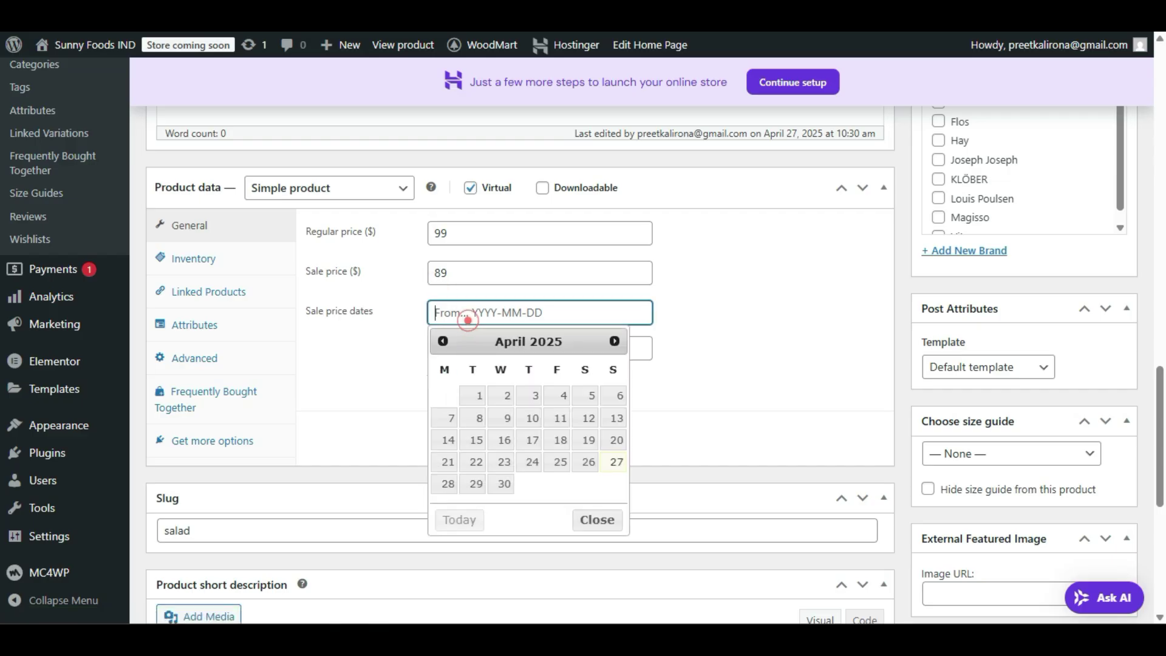
click(606, 465)
click(538, 346)
right_click(539, 348)
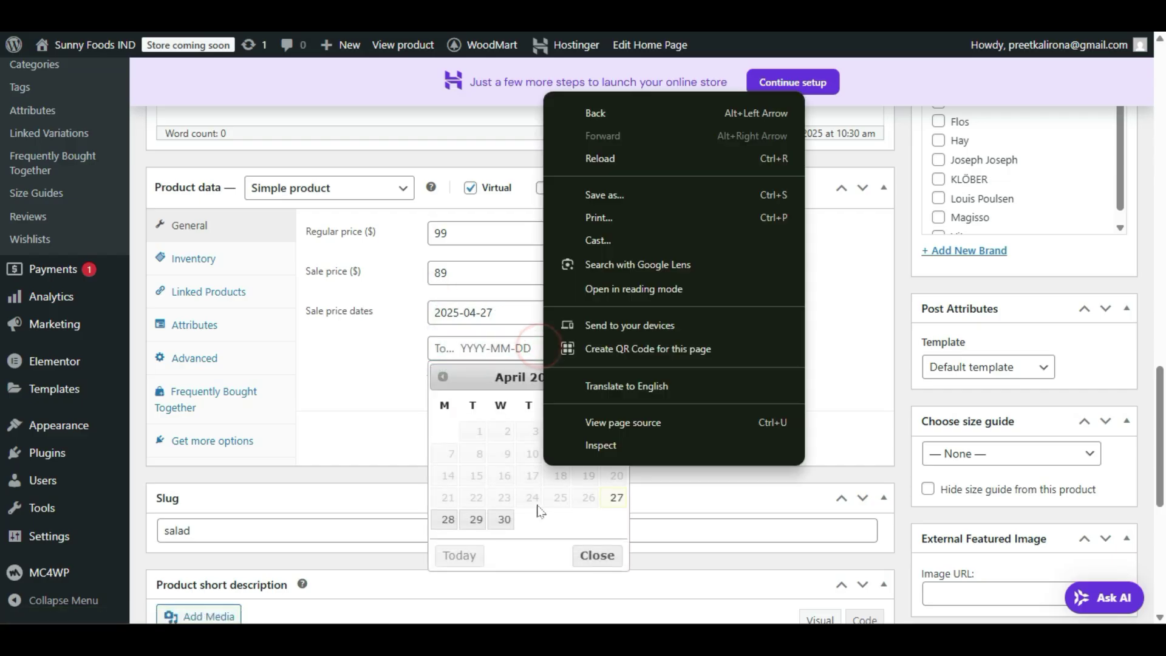
click(500, 519)
click(652, 384)
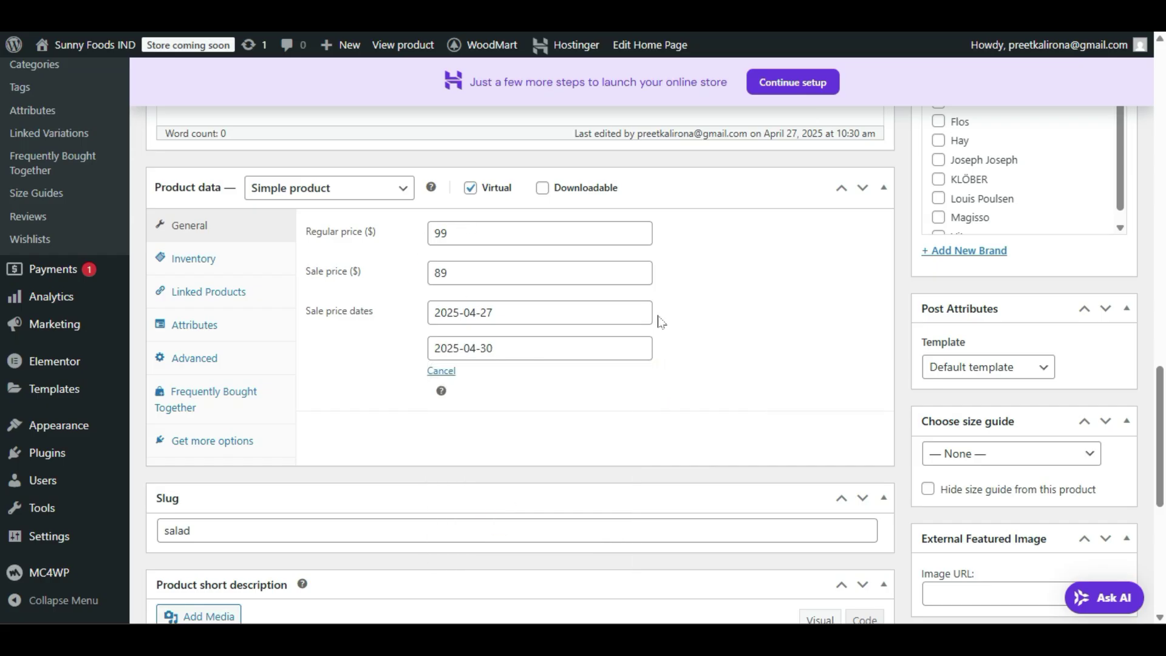
- Update the published salad product to save its prices and sale dates
scroll(1034, 408, up, 5)
scroll(1074, 290, up, 15)
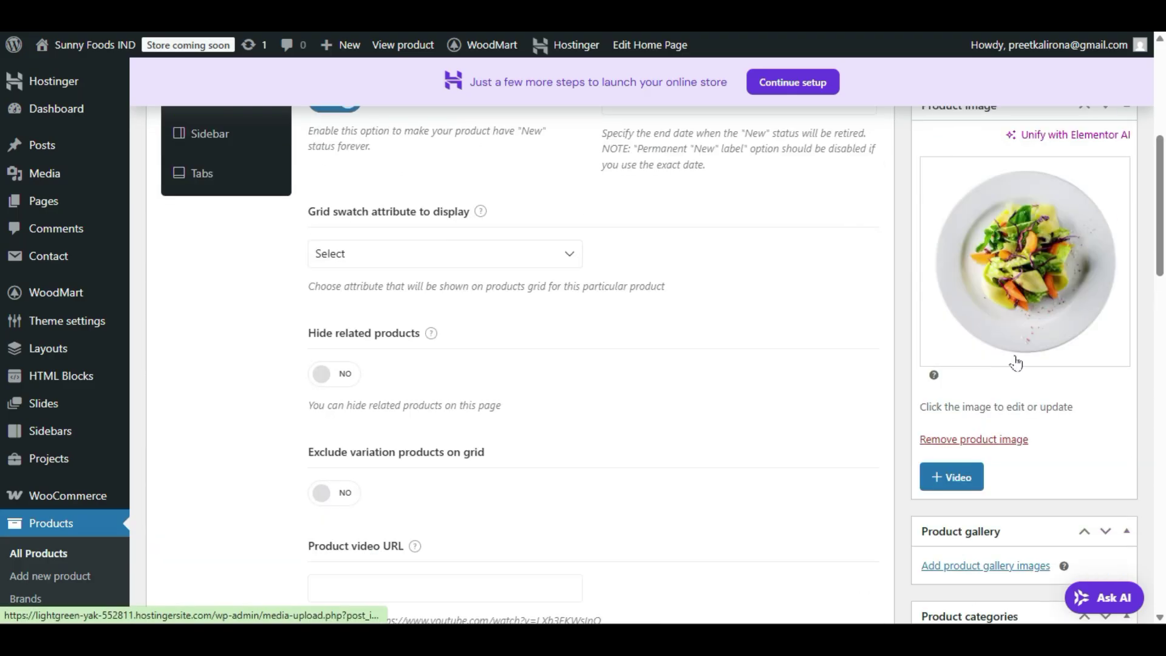
click(1078, 378)
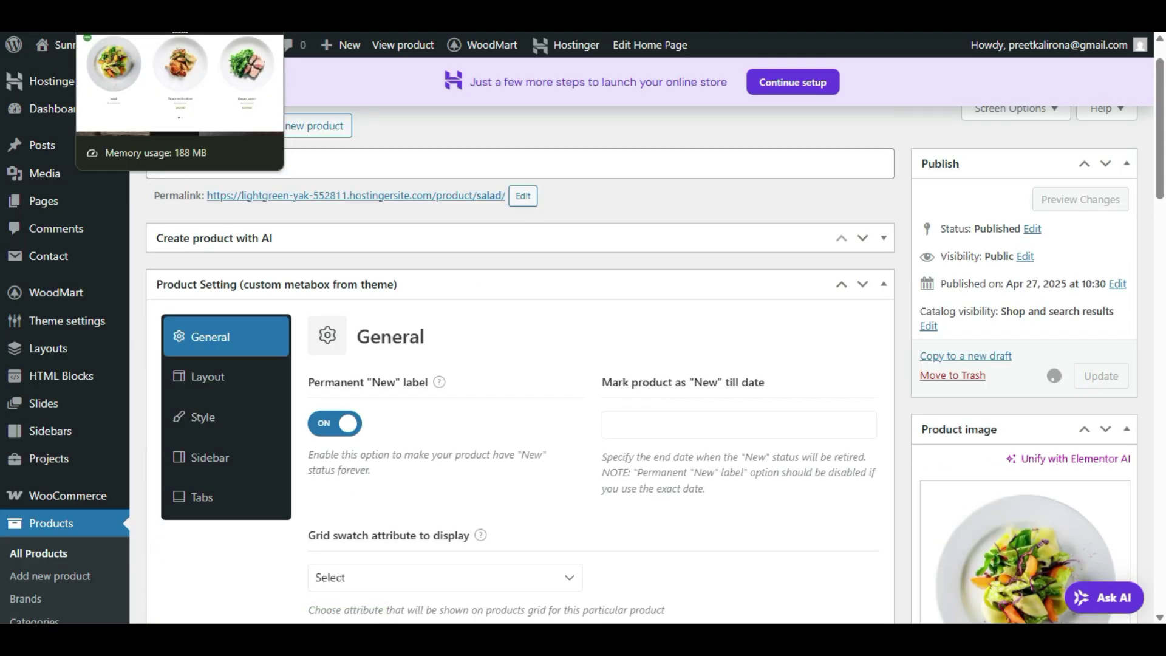
- Check the salad's price under Our Featured Meals on the storefront home page and look over the banners below
click(116, 18)
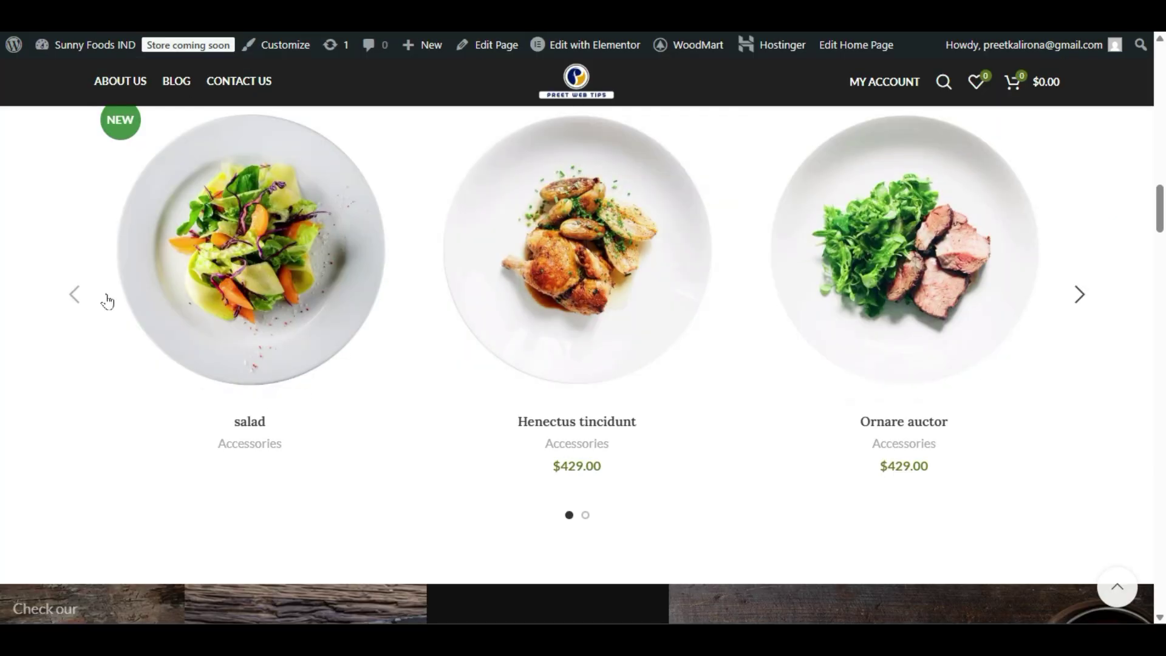
mouse_move(194, 361)
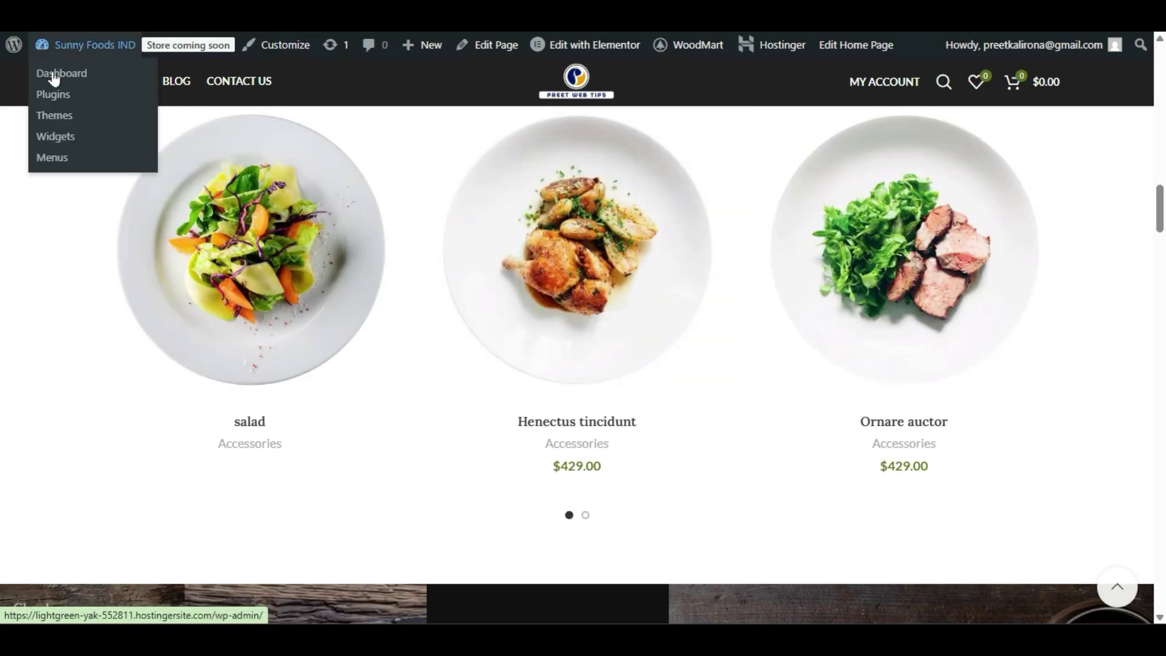
scroll(396, 260, up, 2)
scroll(396, 260, up, 2)
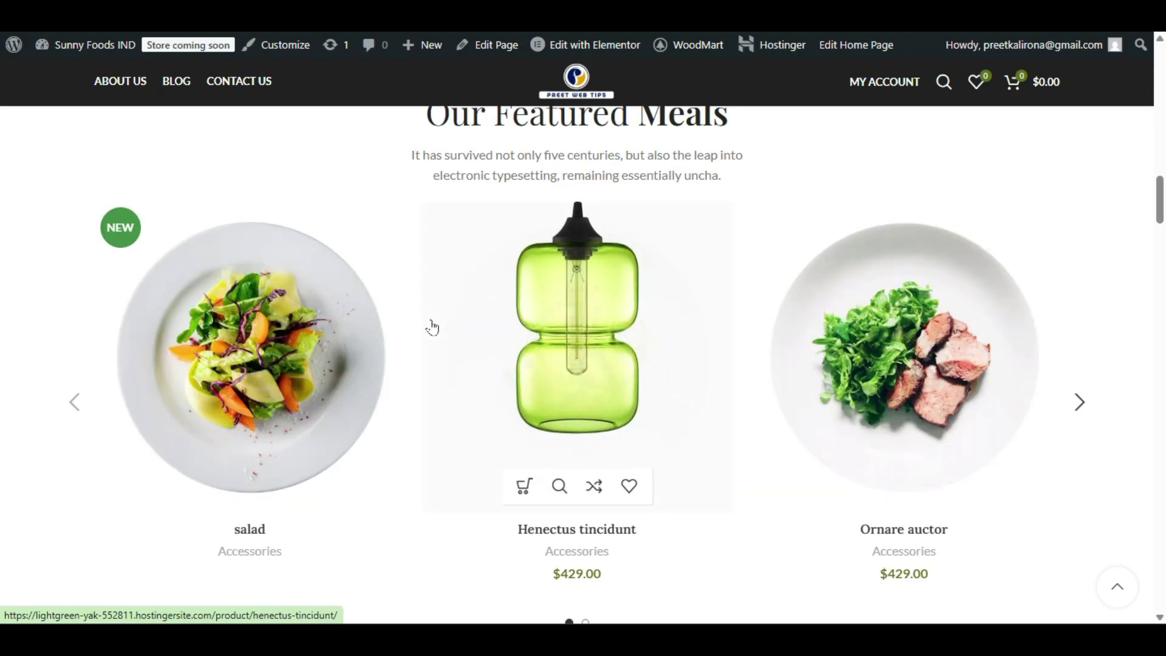
scroll(292, 348, up, 3)
scroll(292, 348, down, 3)
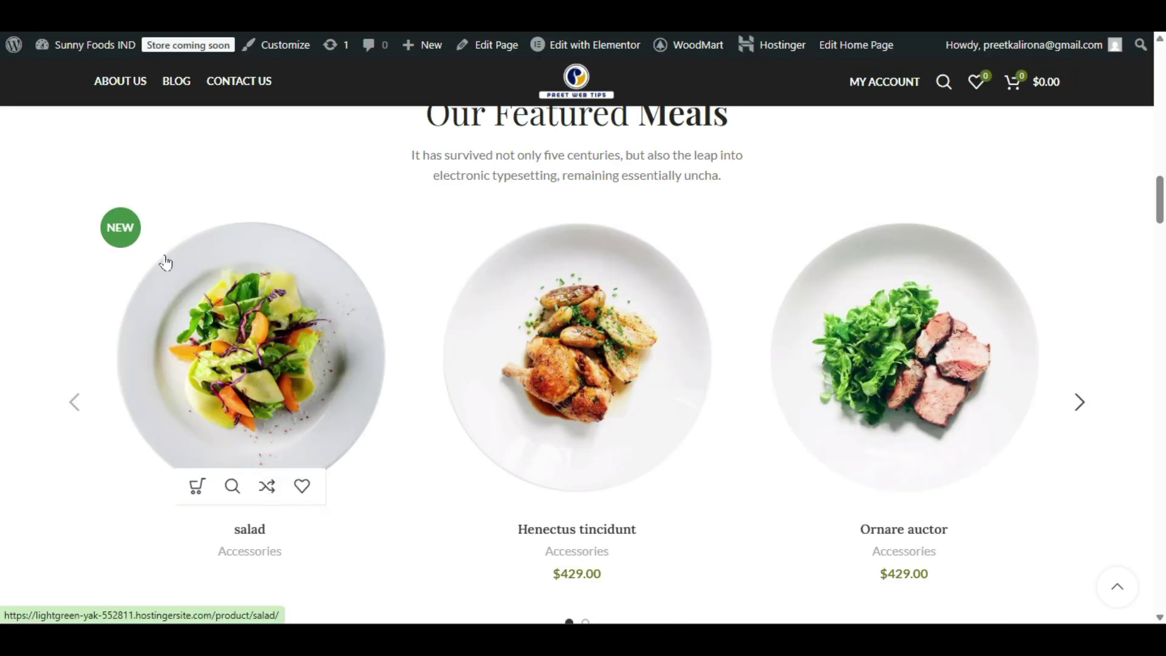
scroll(198, 362, down, 3)
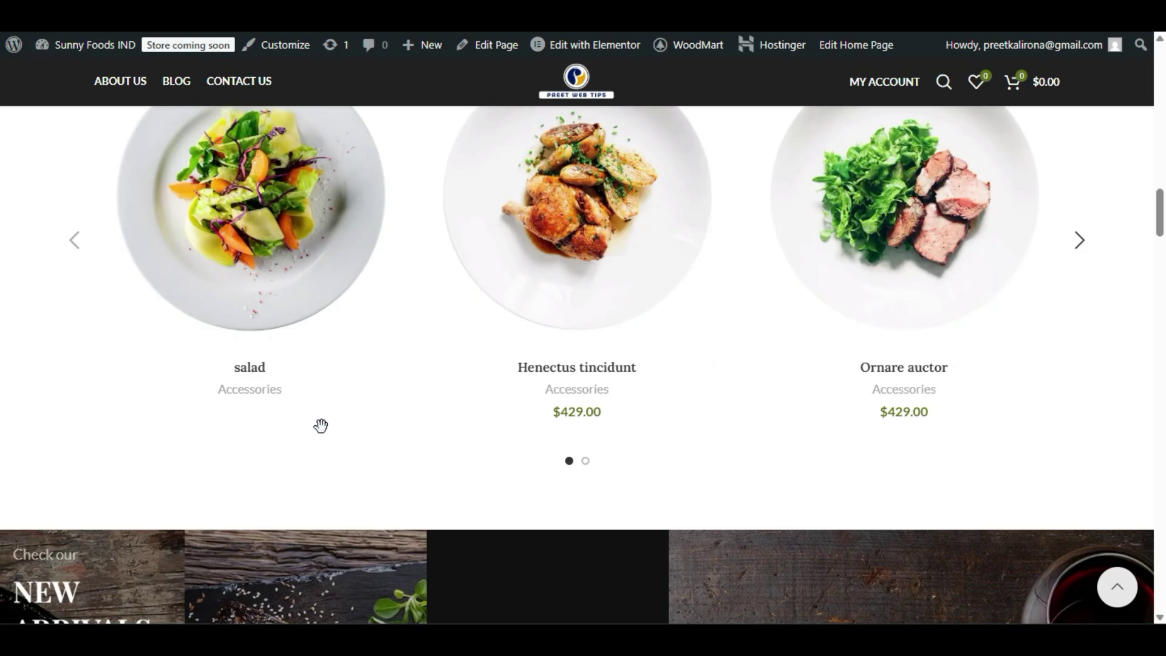
scroll(865, 271, down, 4)
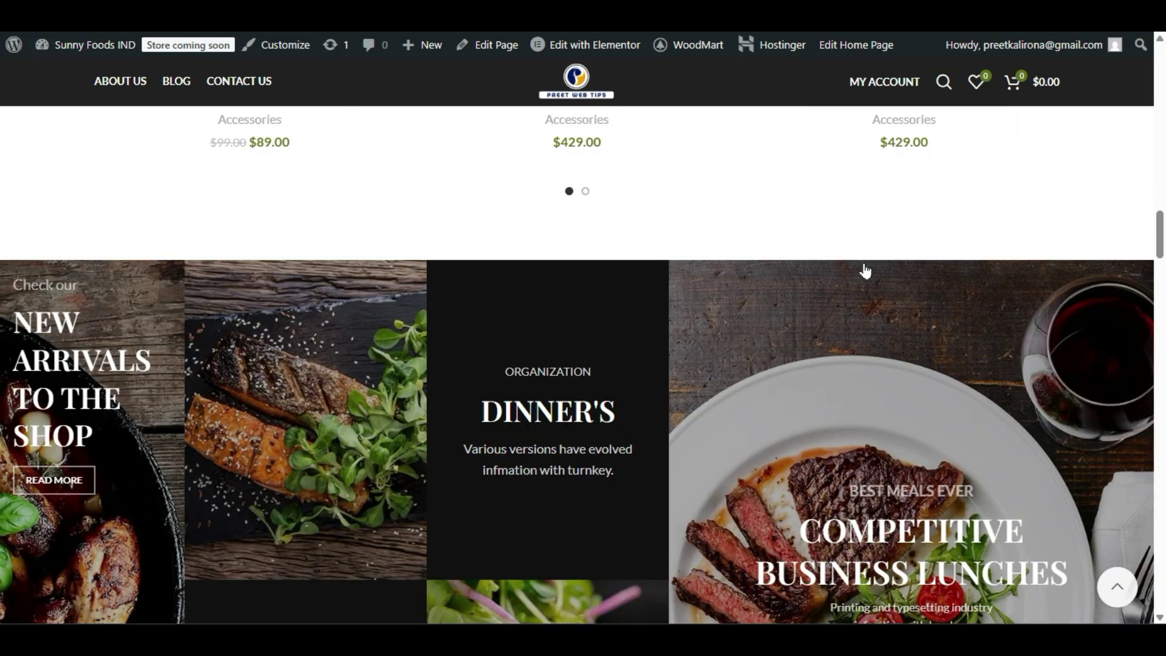
scroll(866, 271, down, 3)
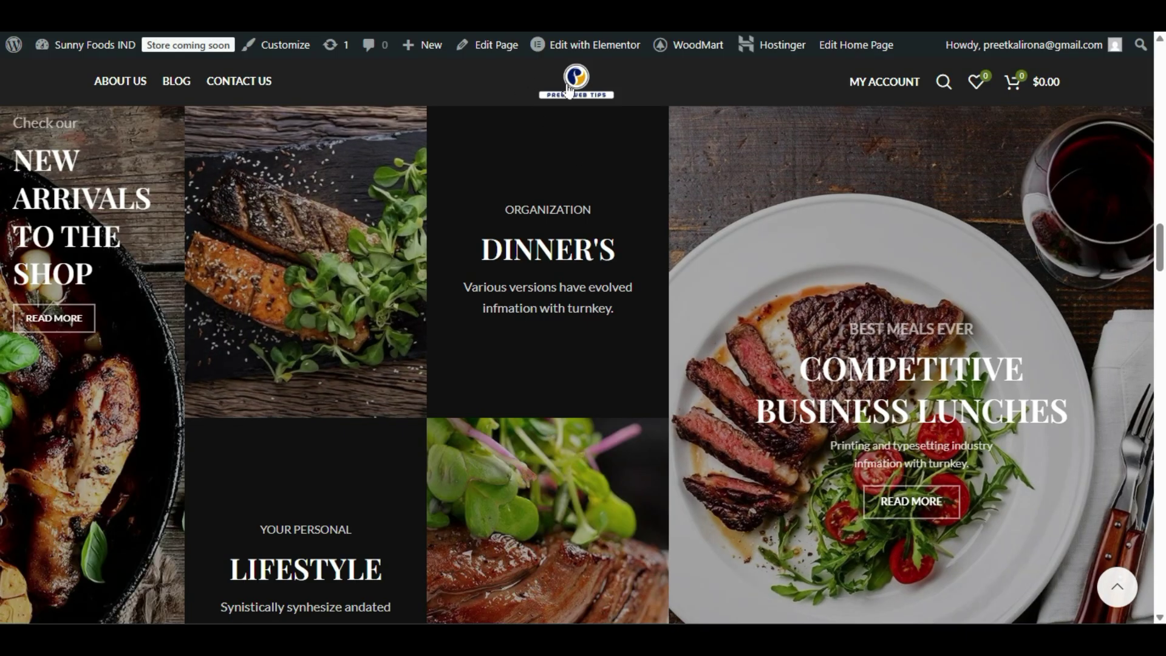
- Open the home page in Elementor and look over its sections down to the area below the chef photo banner
click(584, 52)
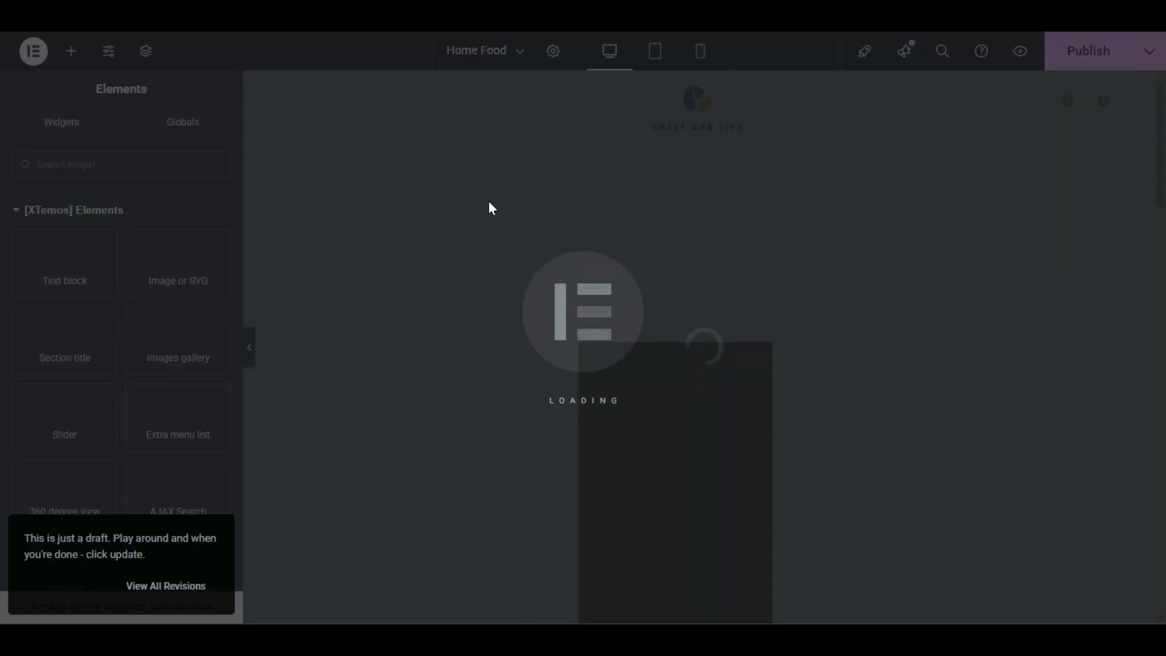
scroll(502, 239, down, 10)
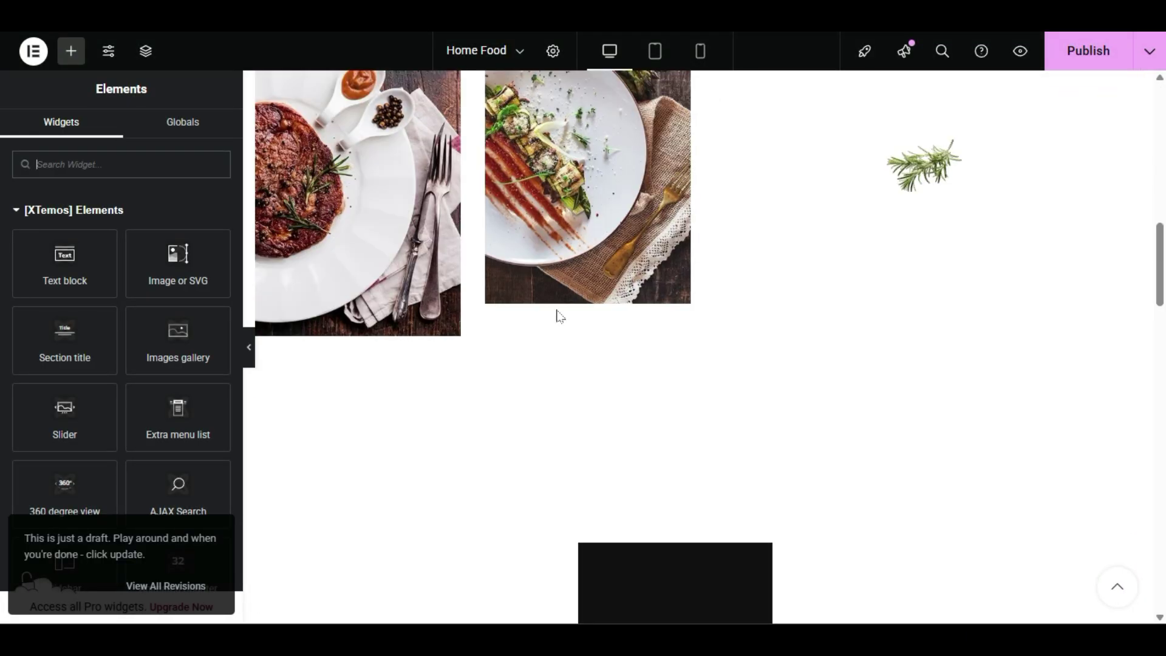
scroll(559, 315, down, 10)
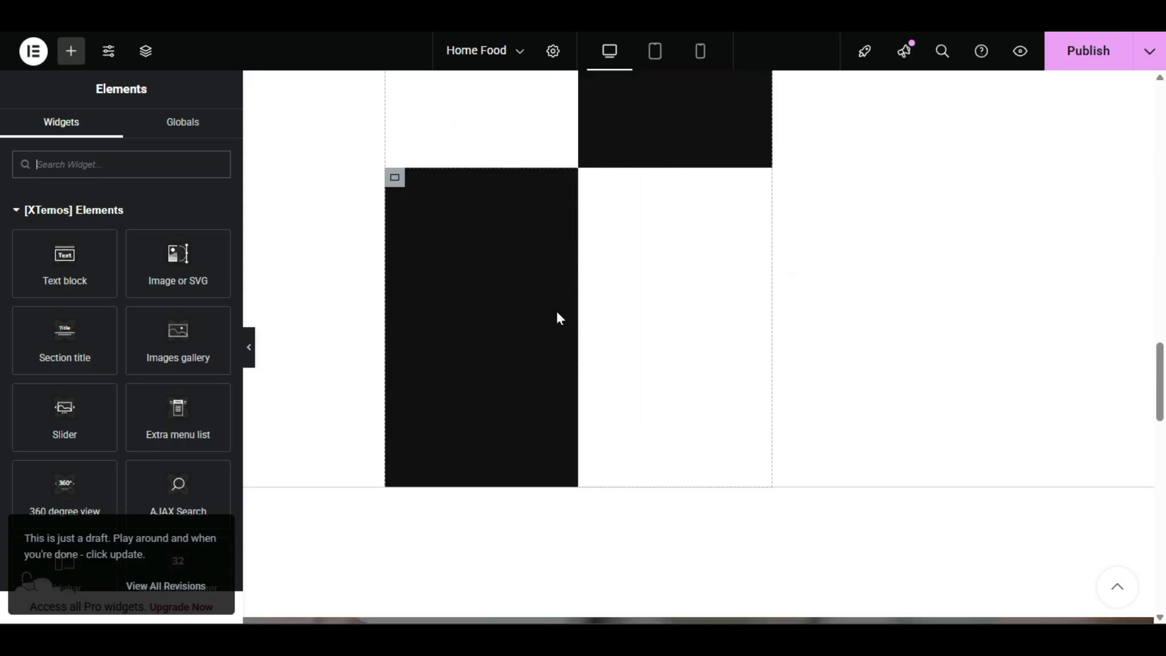
scroll(511, 344, down, 4)
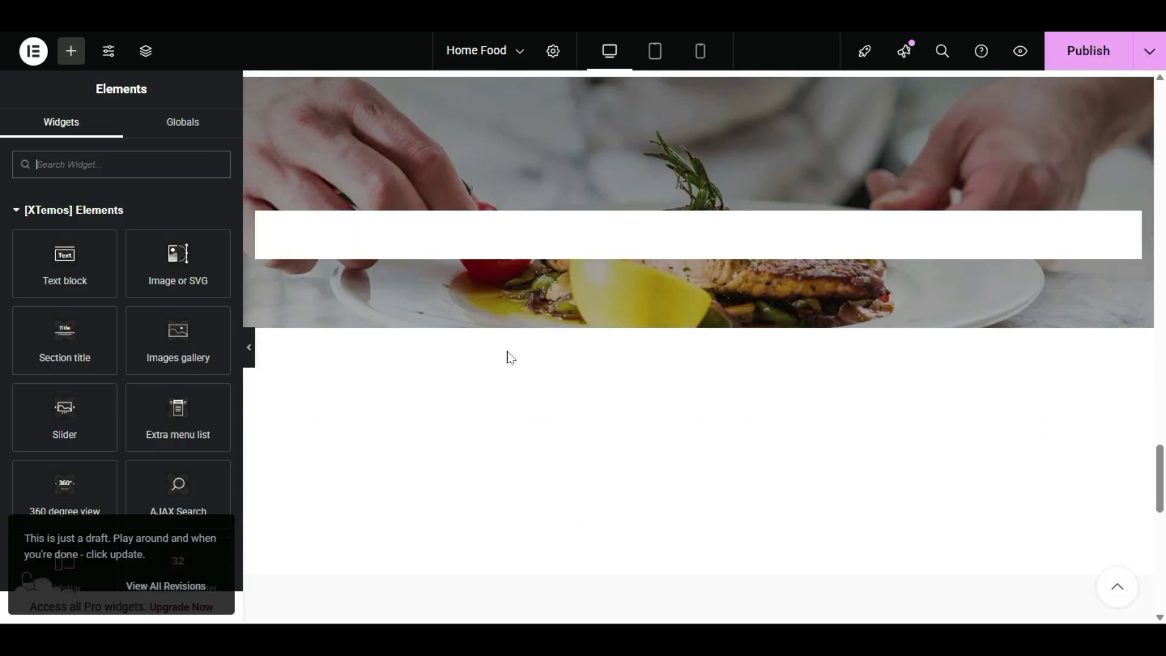
scroll(510, 357, down, 1)
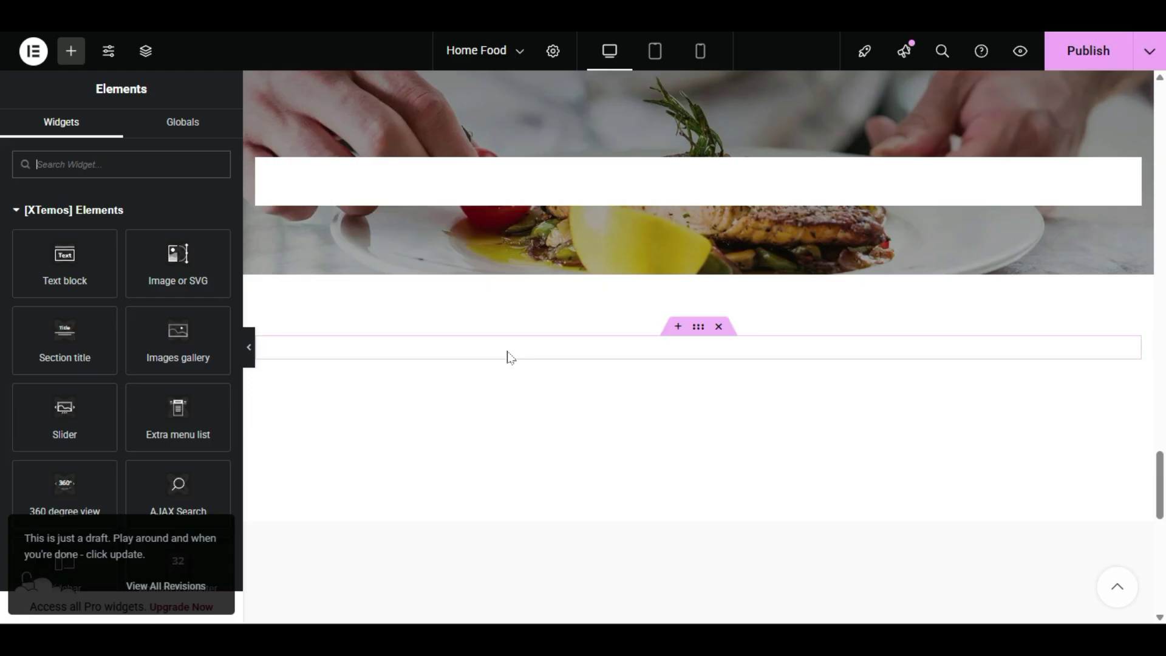
scroll(507, 351, up, 2)
scroll(508, 351, down, 5)
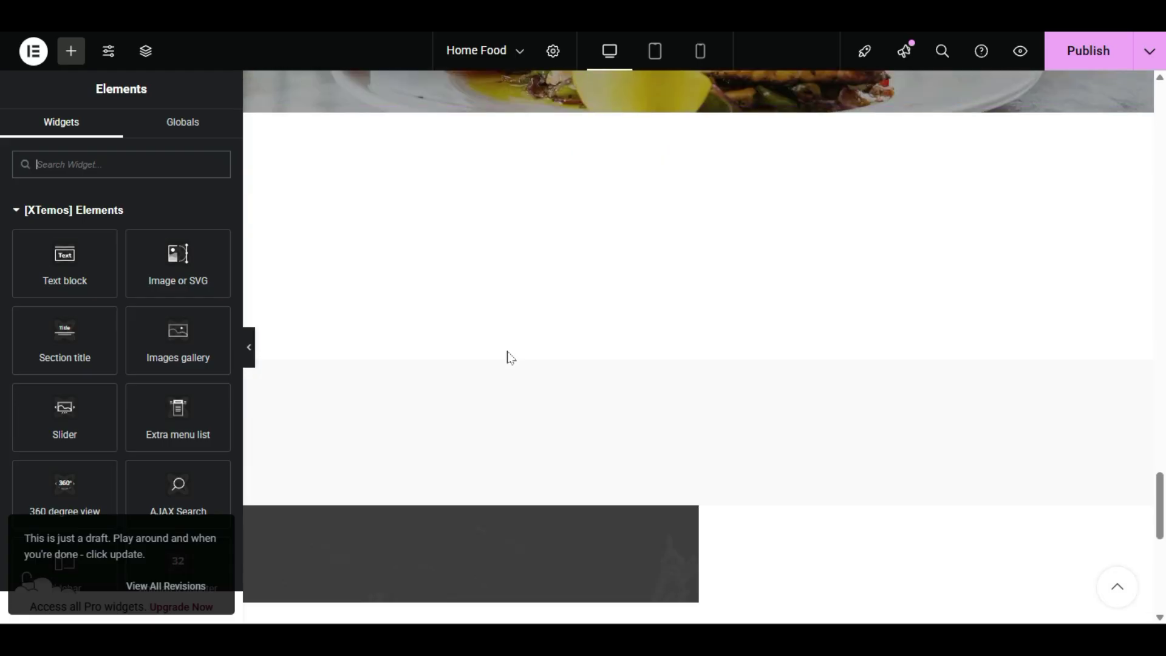
- Examine the Video Blog section with its three videos and the Our Chef Meals heading below it
scroll(507, 351, up, 10)
scroll(508, 351, down, 6)
scroll(508, 351, down, 4)
scroll(508, 351, up, 6)
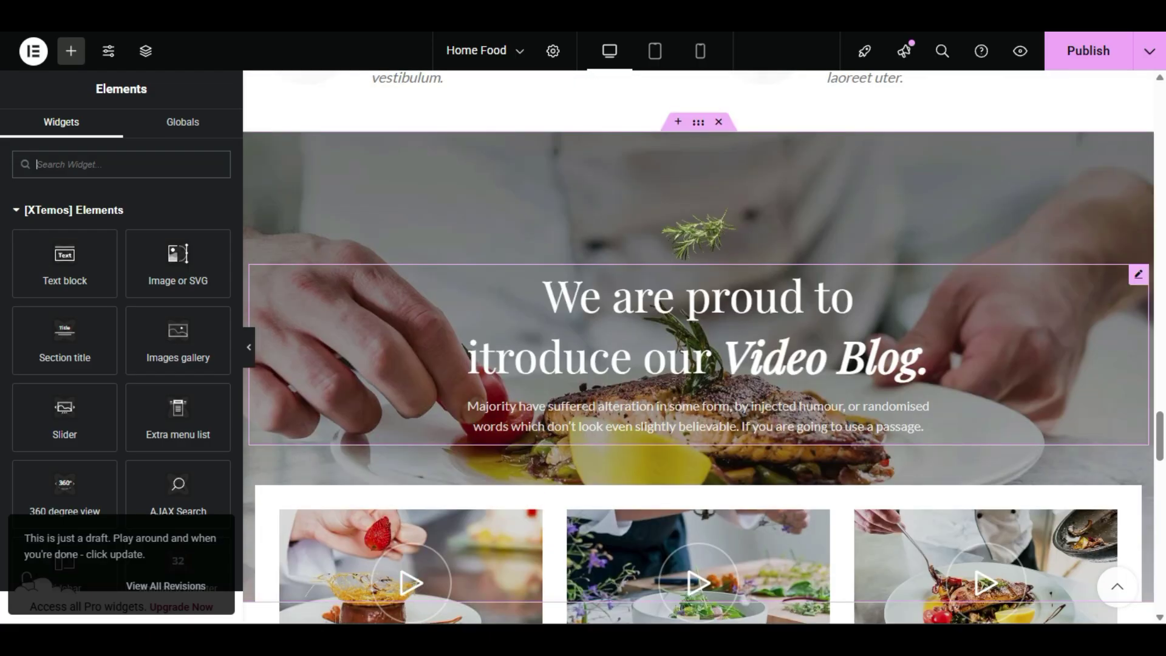
scroll(474, 190, up, 1)
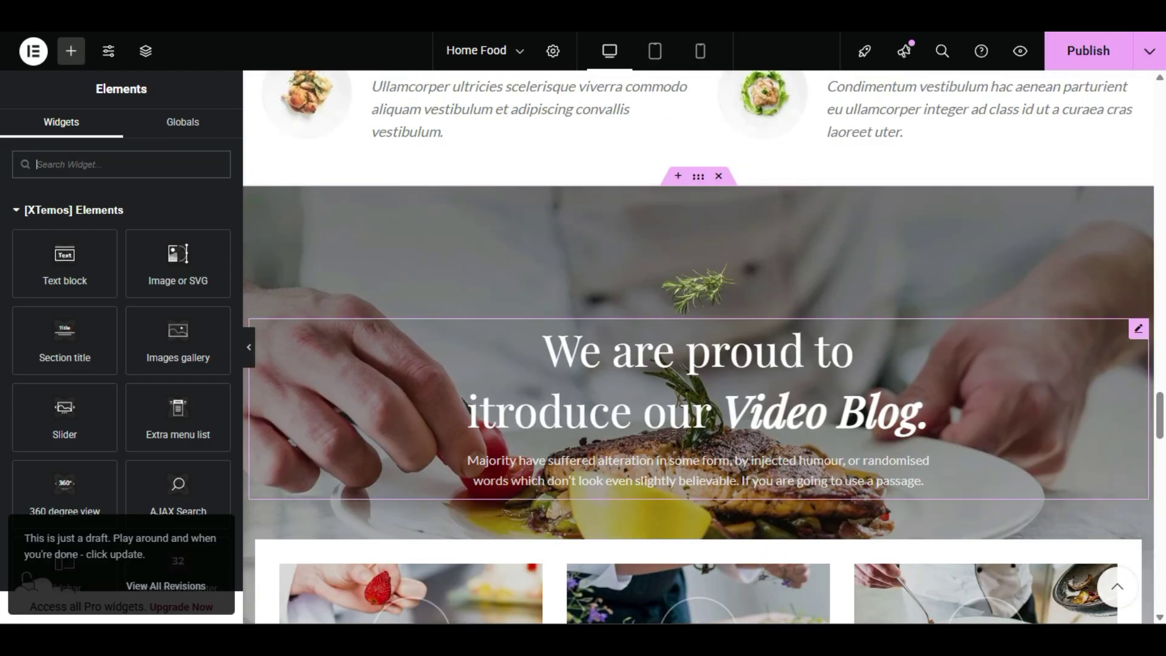
scroll(703, 347, down, 2)
scroll(598, 243, down, 5)
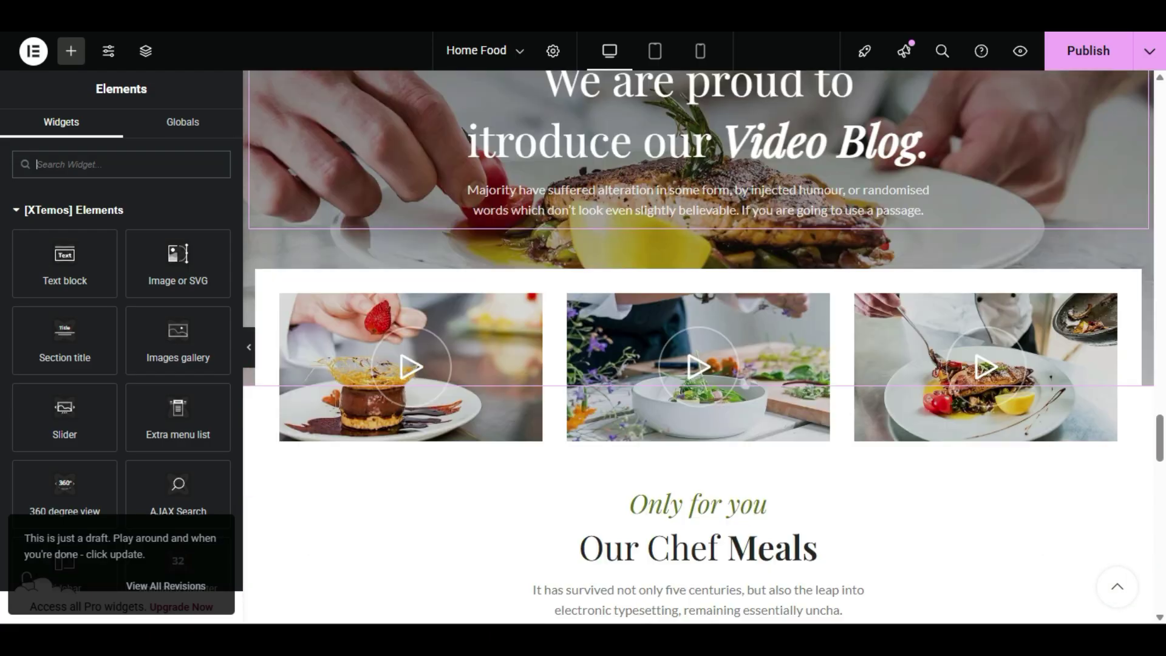
scroll(598, 242, up, 8)
scroll(598, 243, down, 4)
scroll(598, 243, down, 4)
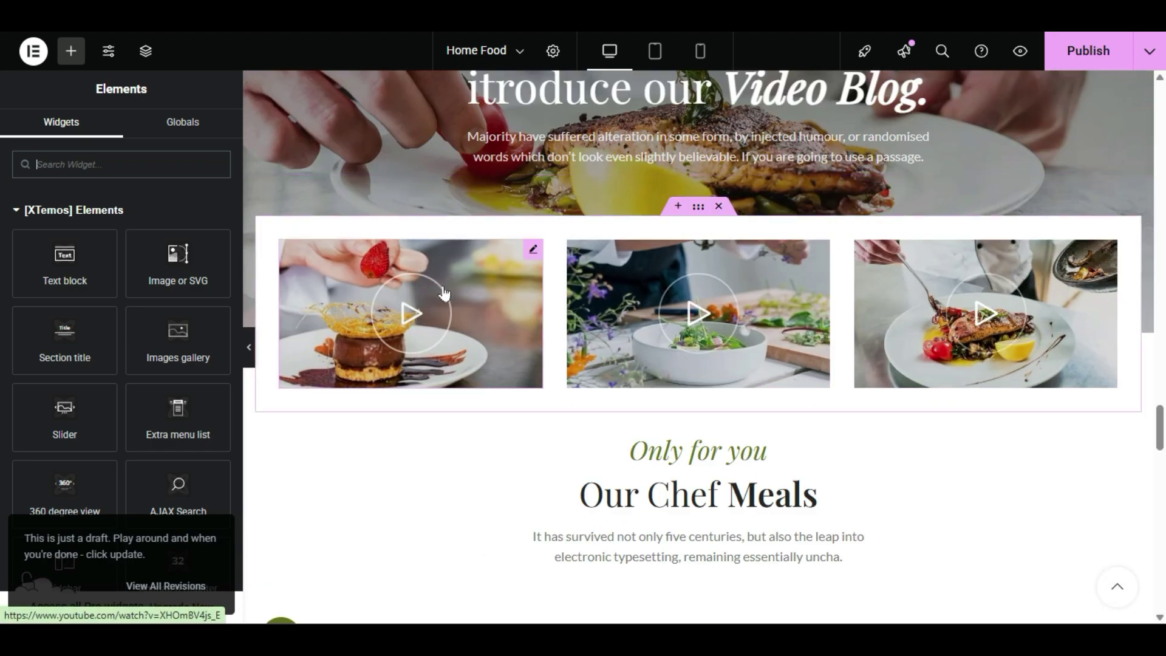
scroll(499, 294, up, 4)
scroll(699, 346, up, 1)
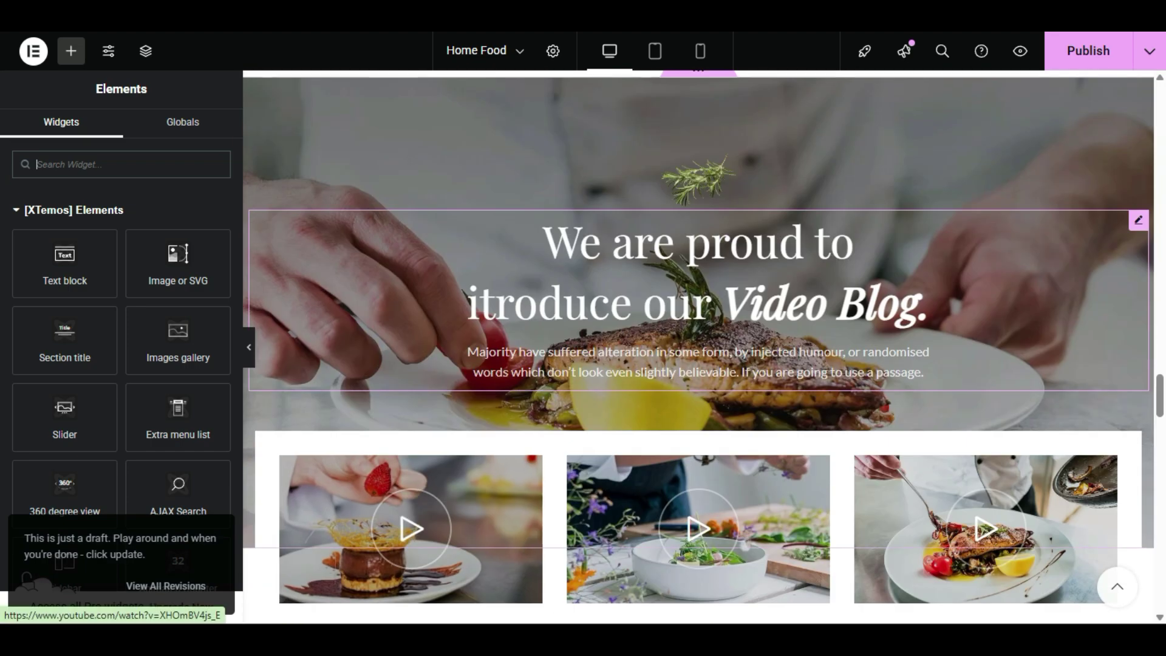
- Open the Video Blog section title's content for editing and look over the page's slider and promo banners
double_click(660, 255)
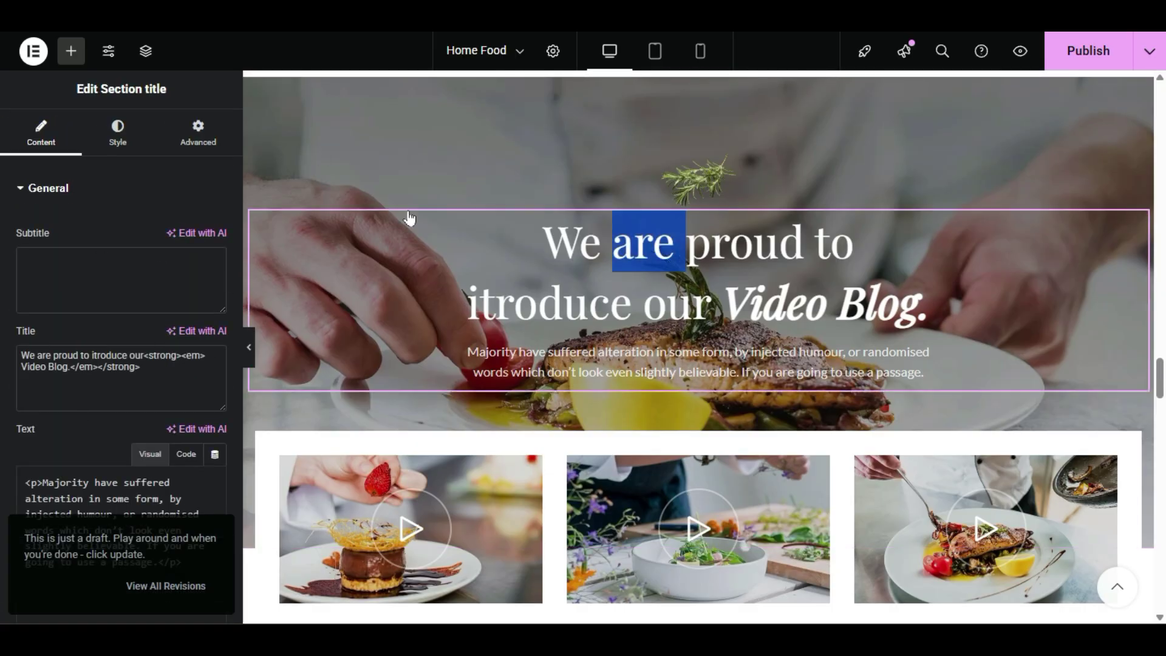
scroll(406, 219, down, 5)
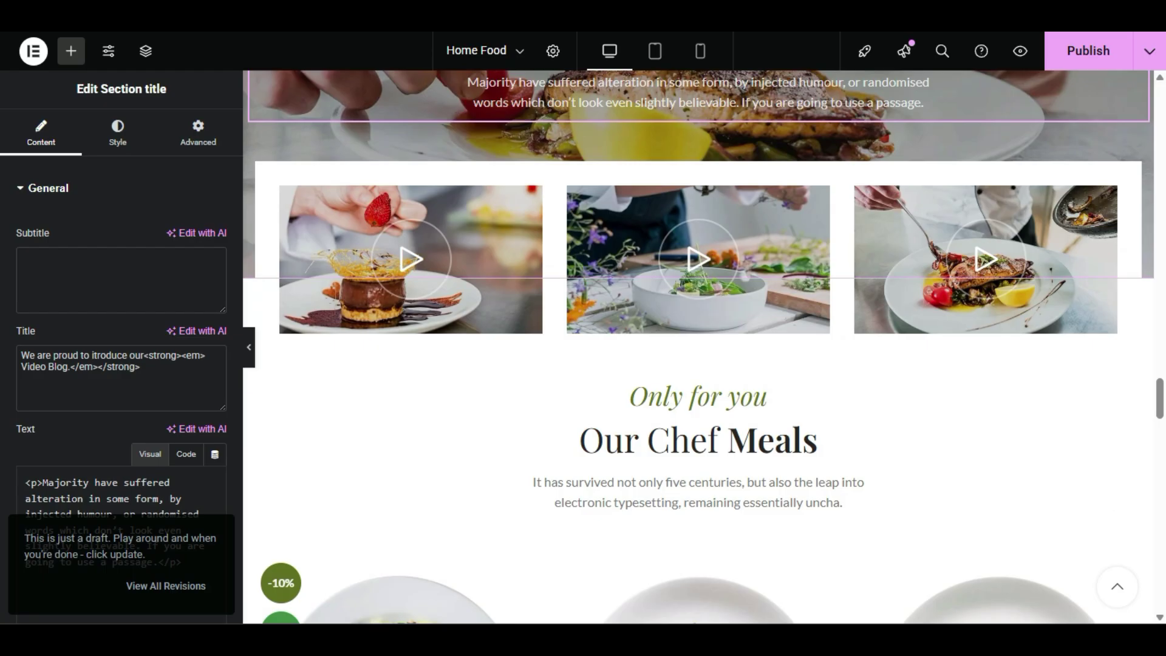
scroll(1036, 222, up, 10)
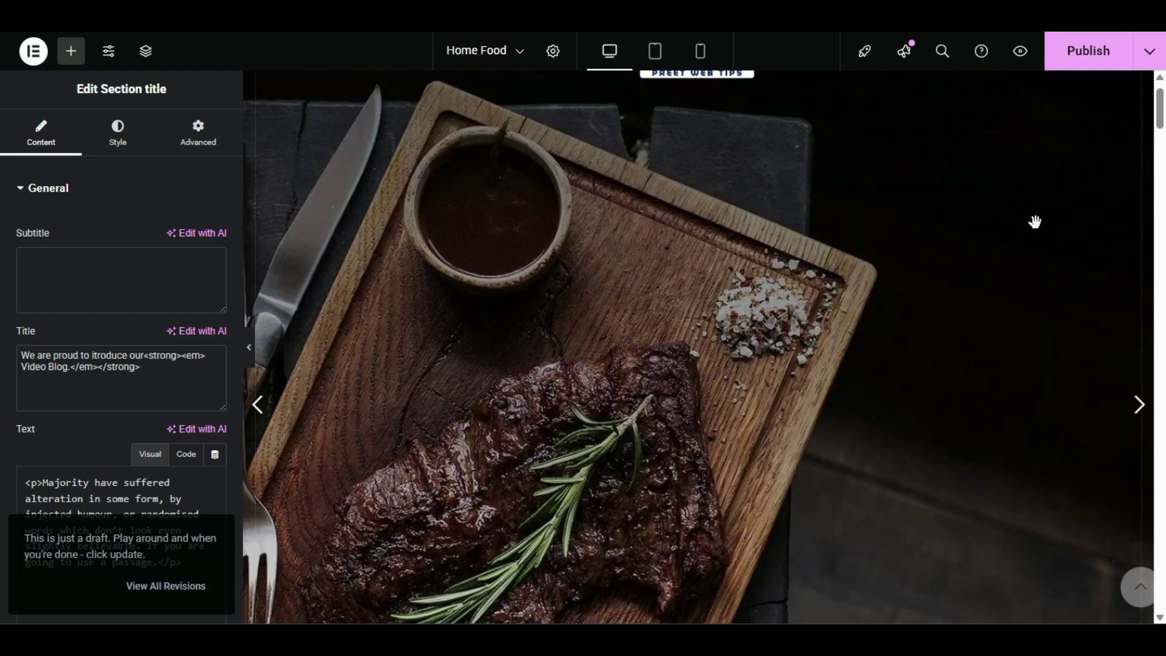
scroll(1032, 221, down, 5)
scroll(1019, 240, down, 20)
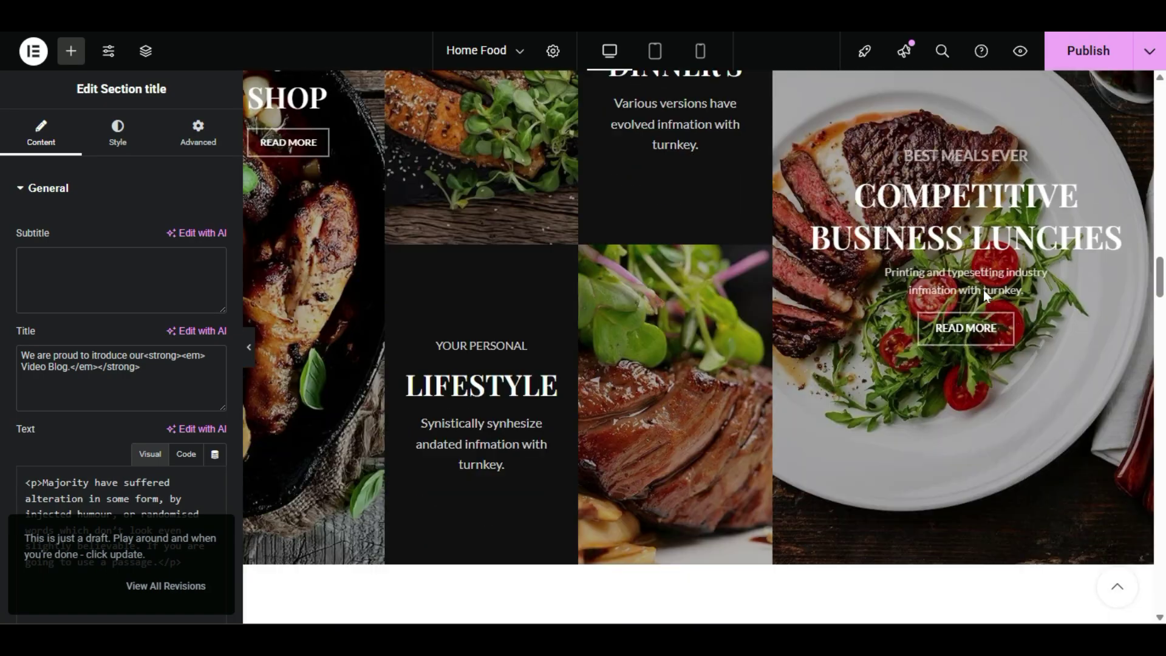
scroll(978, 303, up, 13)
scroll(968, 305, down, 15)
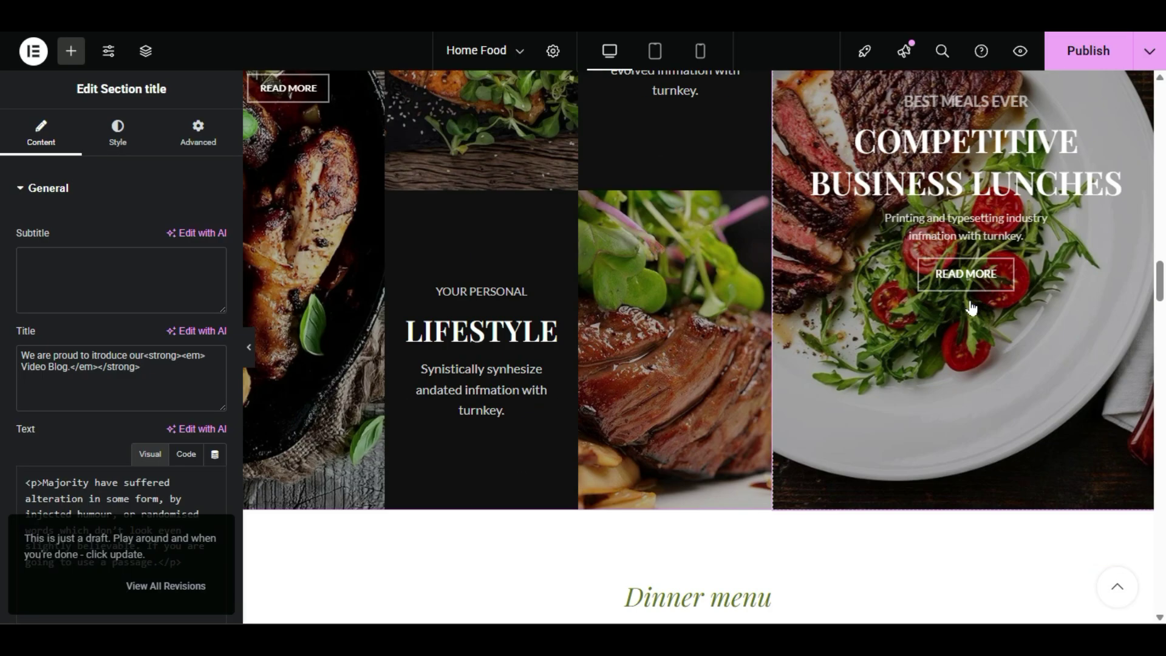
scroll(966, 310, down, 15)
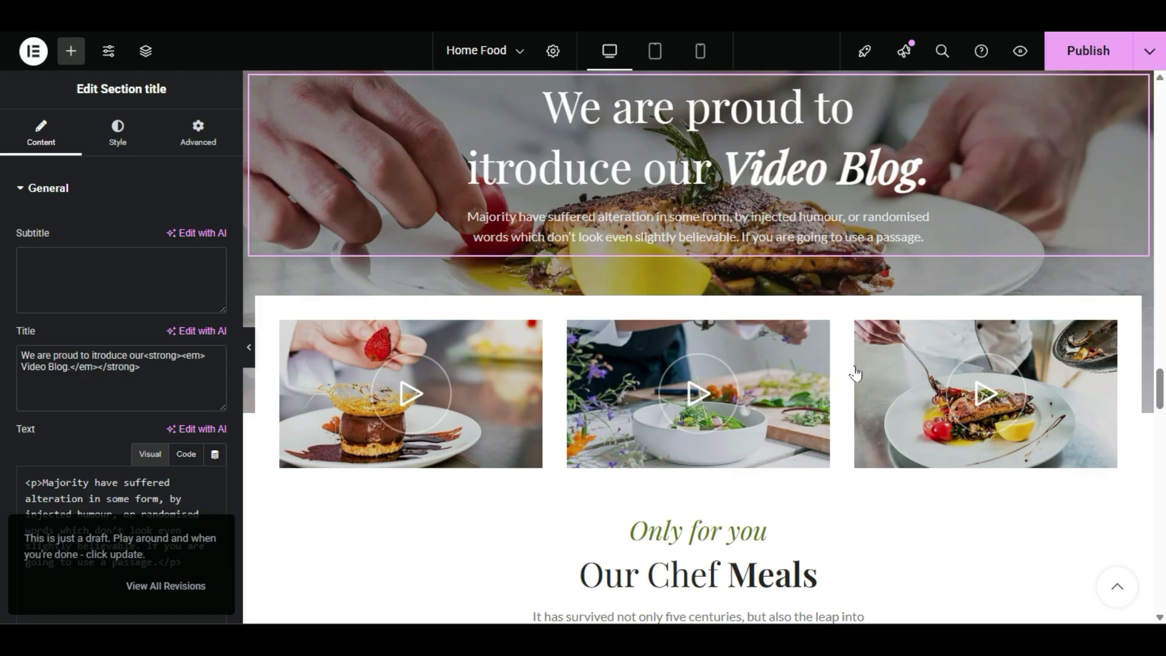
- Open the Our New Offers section title's content settings and view its title and text
right_click(497, 244)
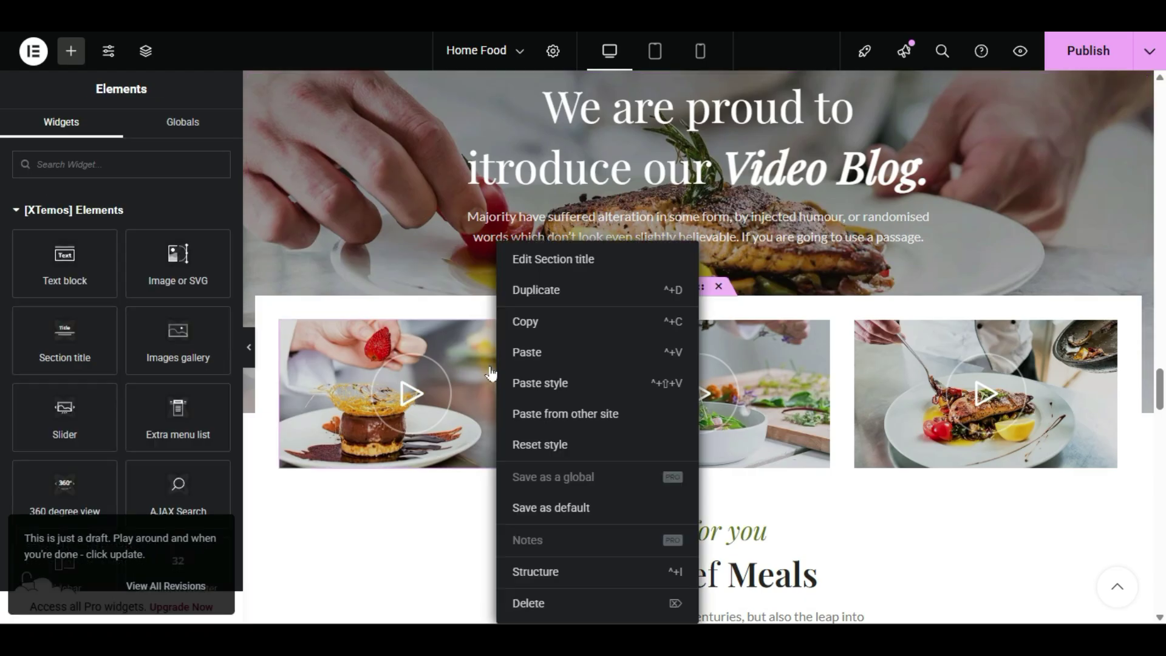
click(553, 258)
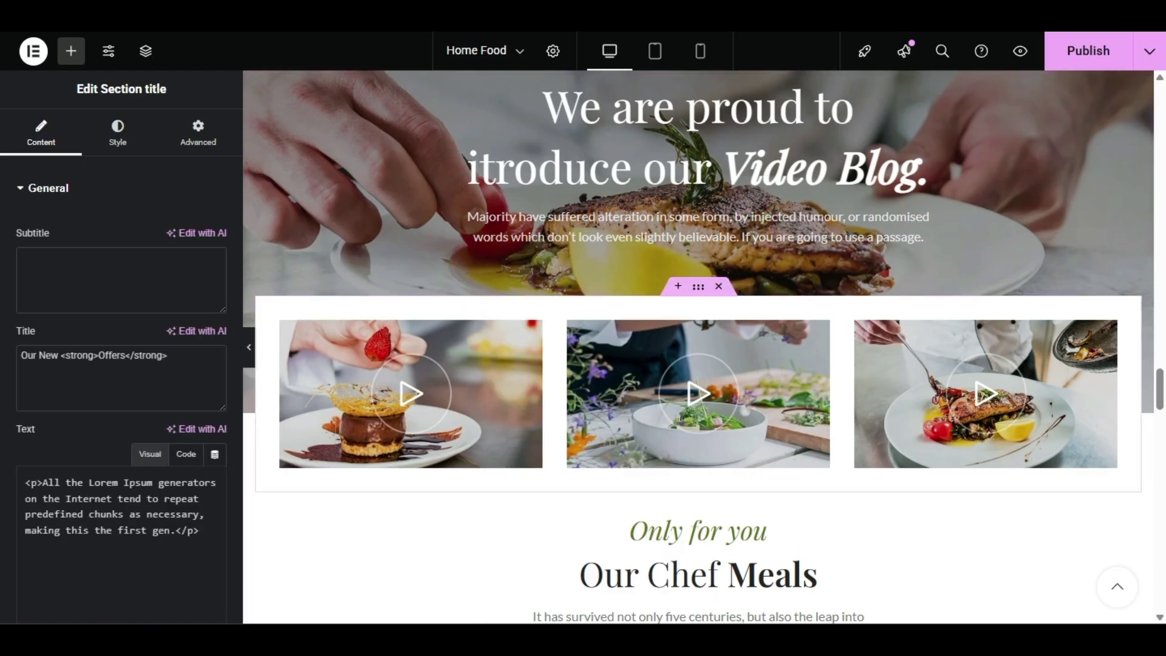
scroll(3, 479, down, 1)
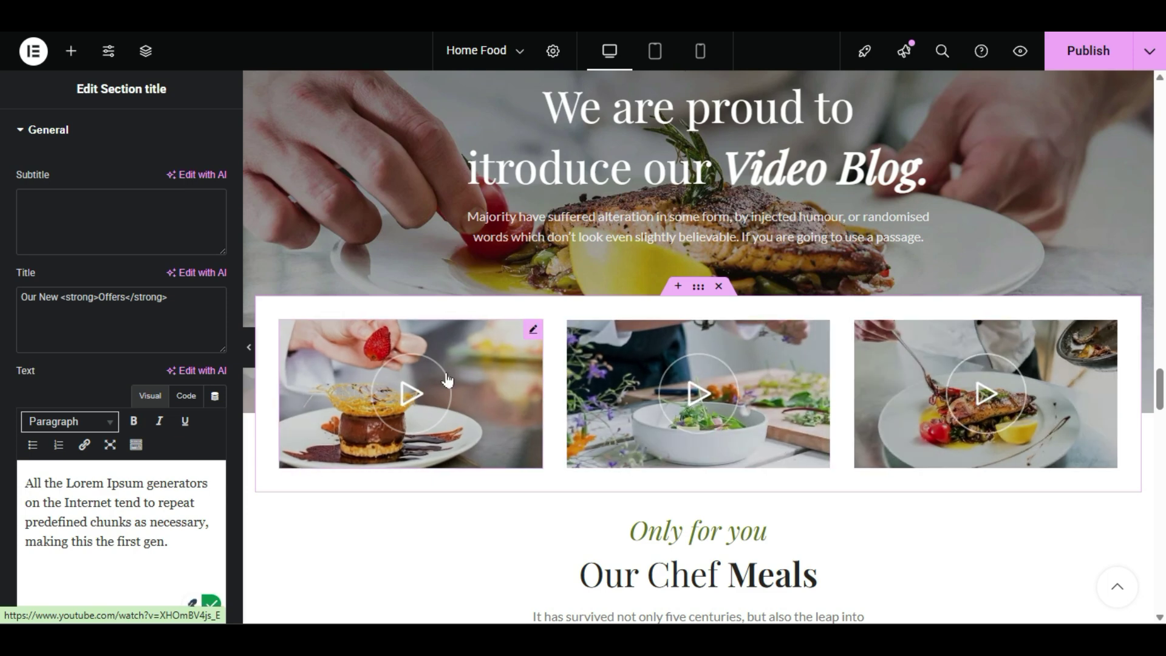
- Open the settings of the first video in the Video Blog section and view the available source options
right_click(393, 376)
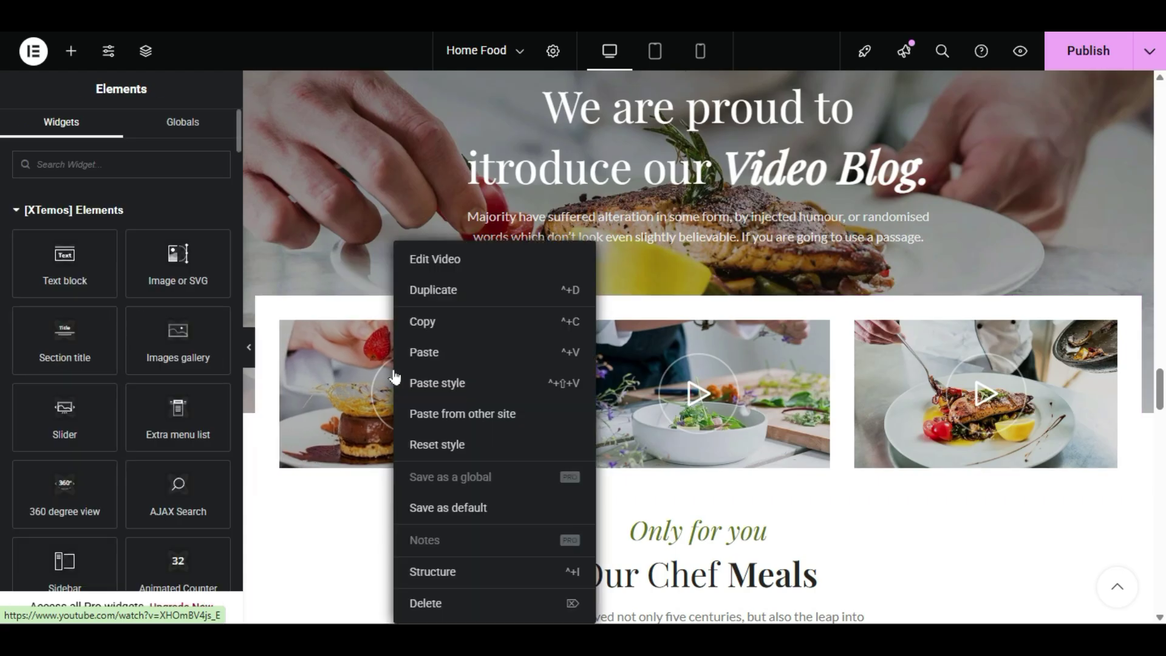
click(416, 260)
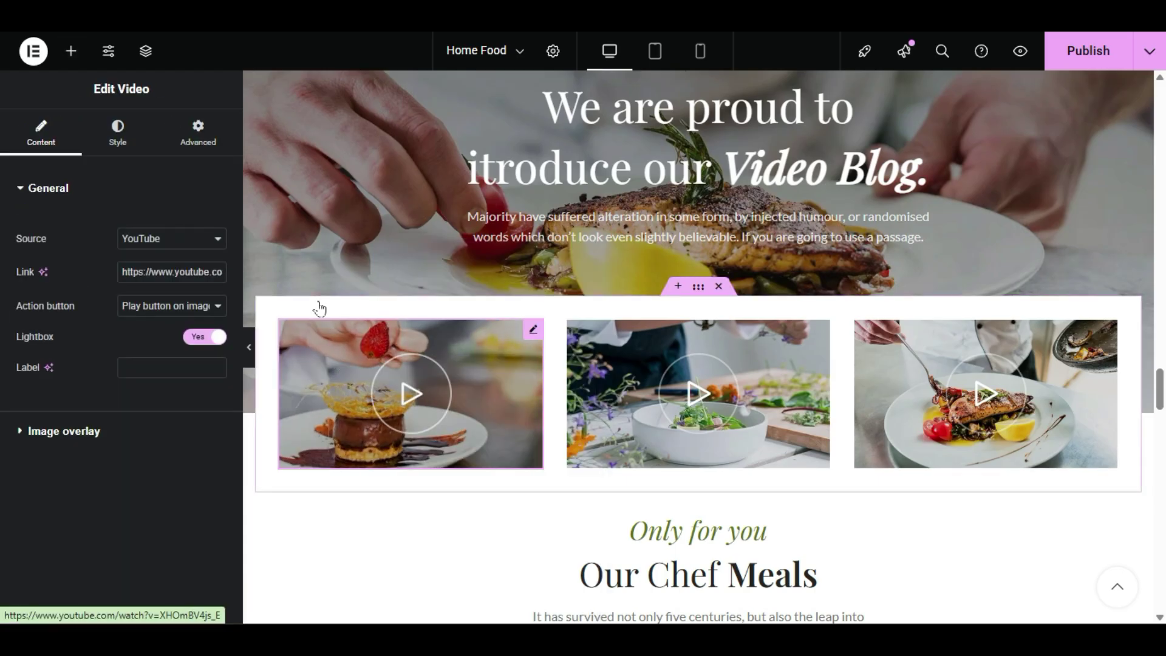
click(159, 238)
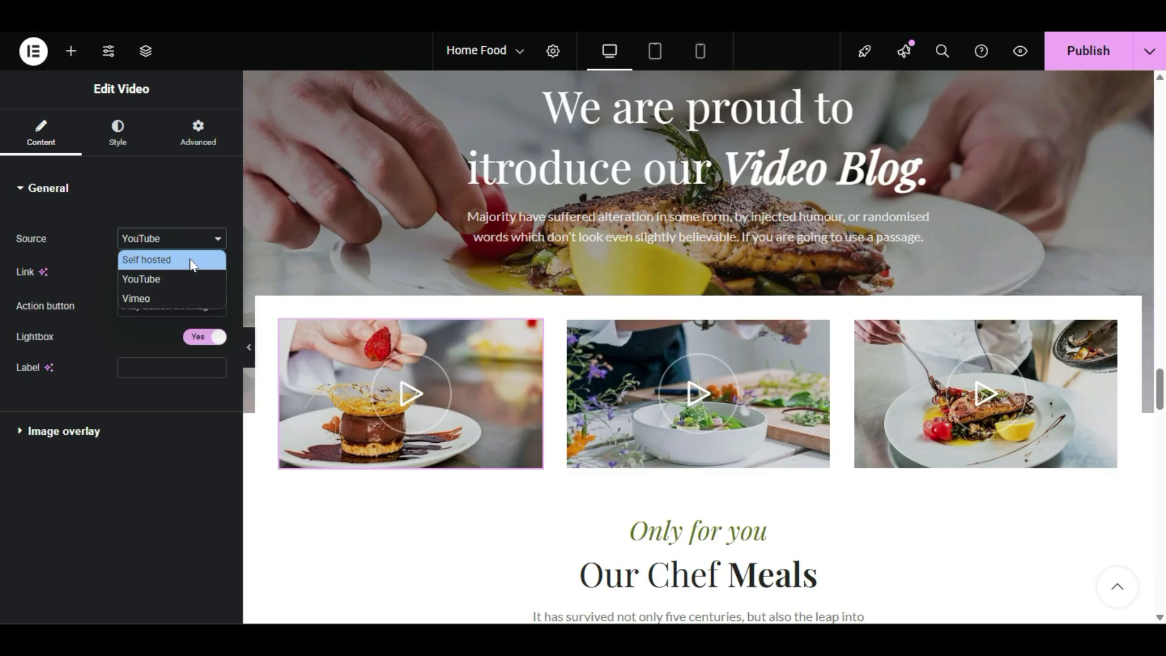
click(118, 325)
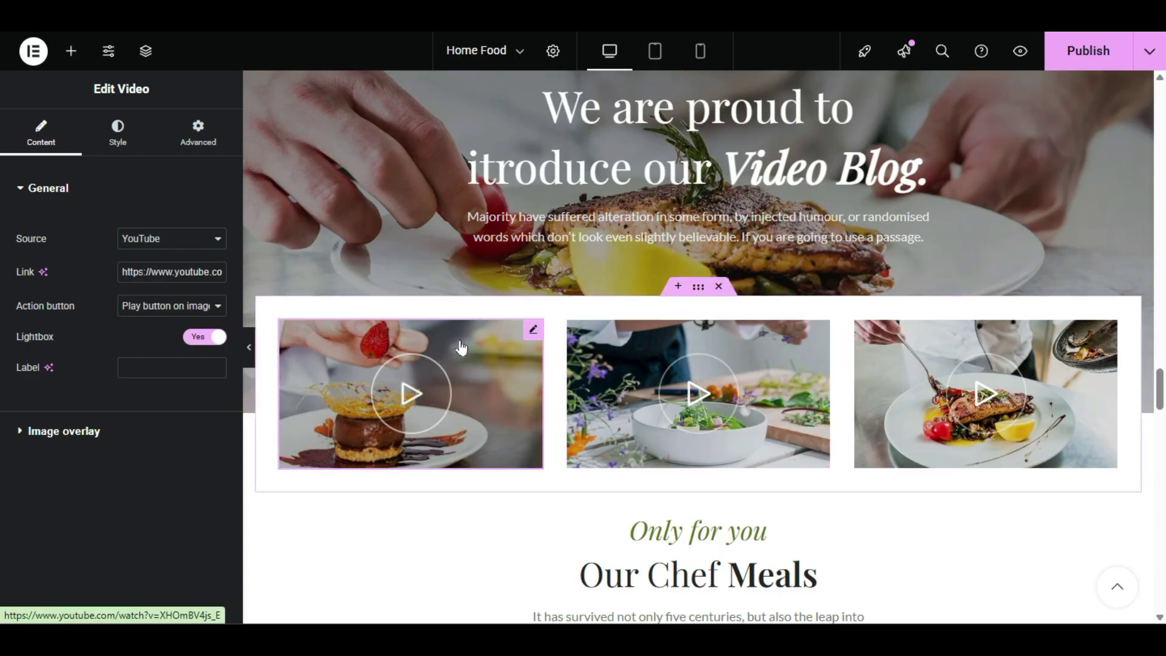
- Open the New Arrivals promo banner for editing and view its background image settings
scroll(461, 347, up, 15)
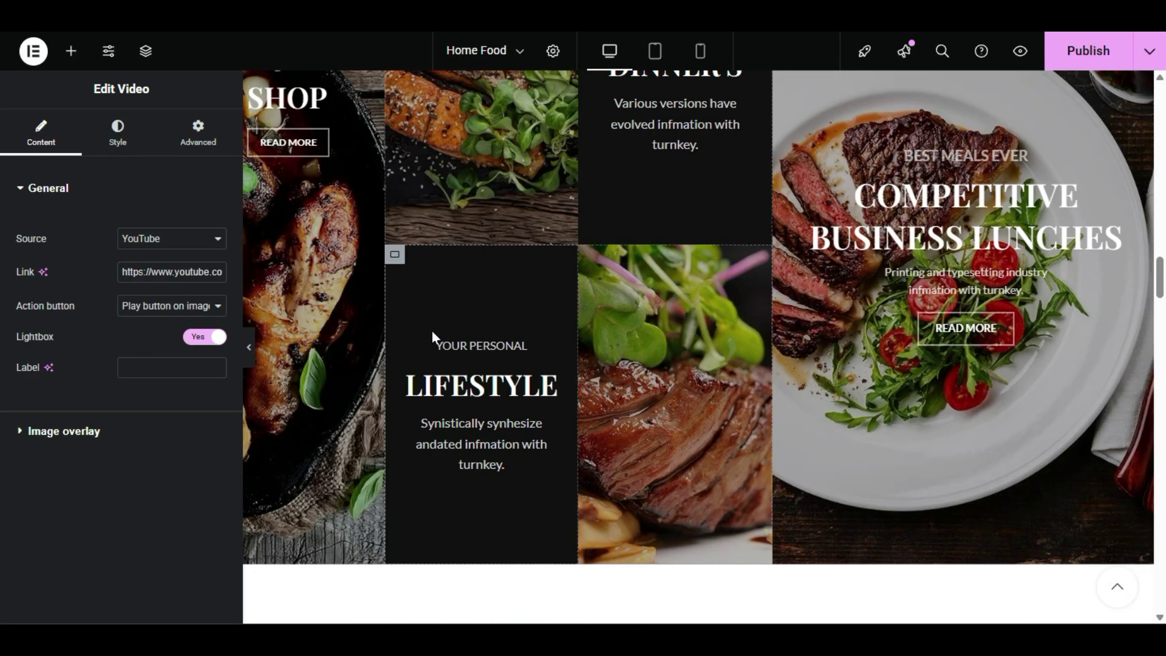
scroll(432, 330, up, 2)
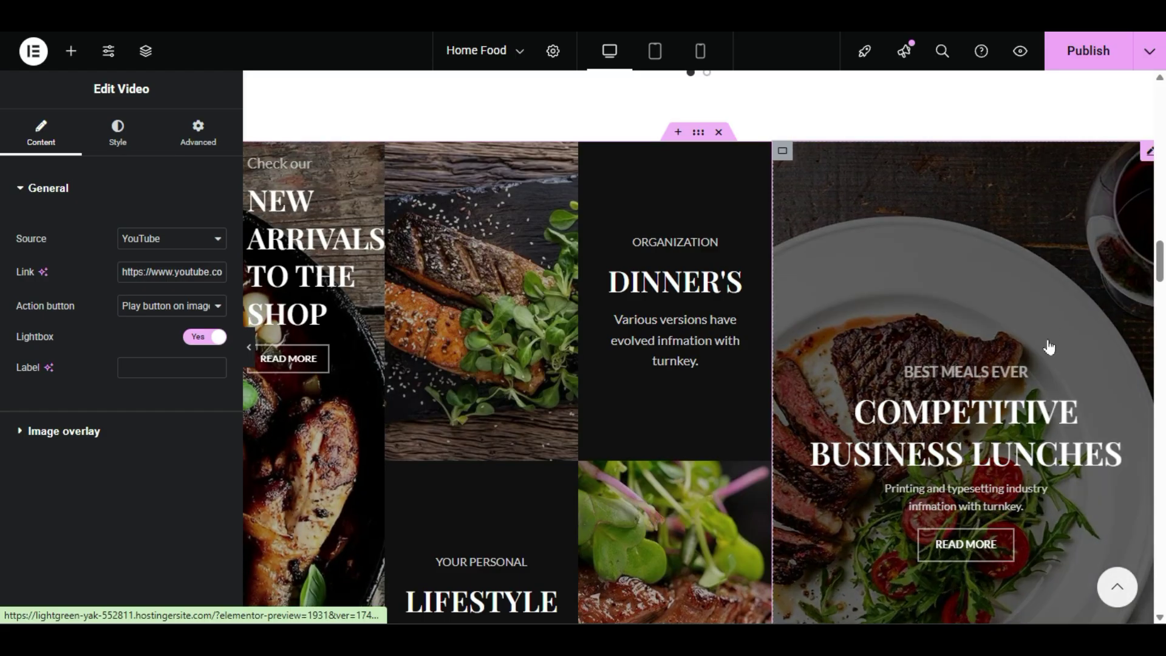
scroll(1047, 351, down, 1)
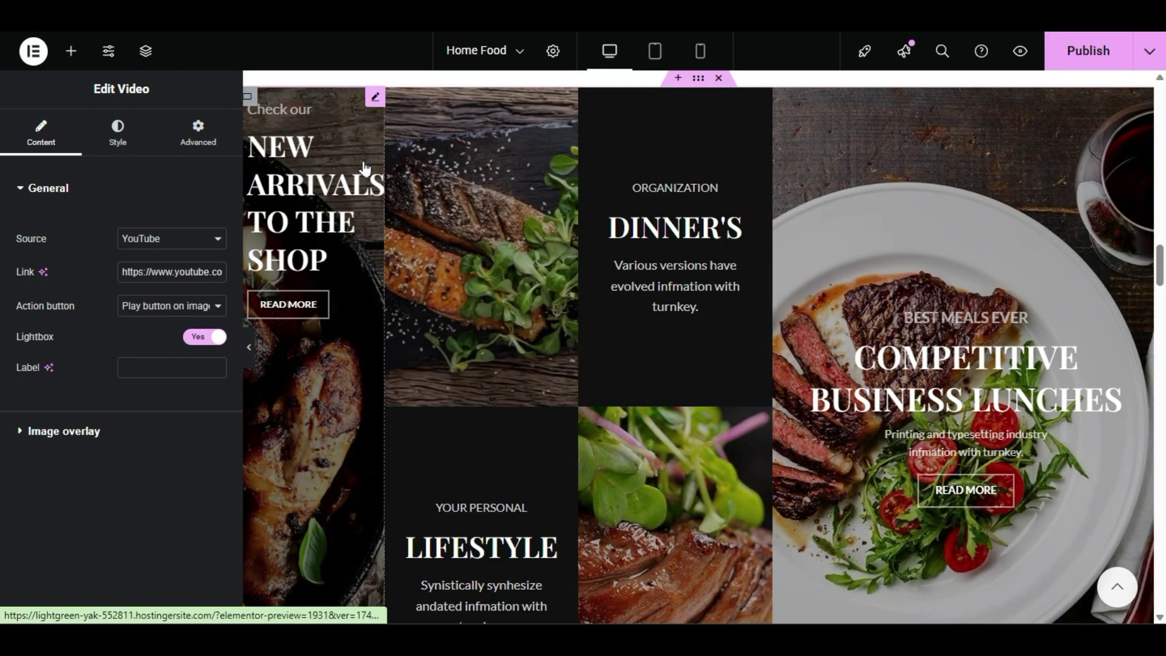
click(373, 100)
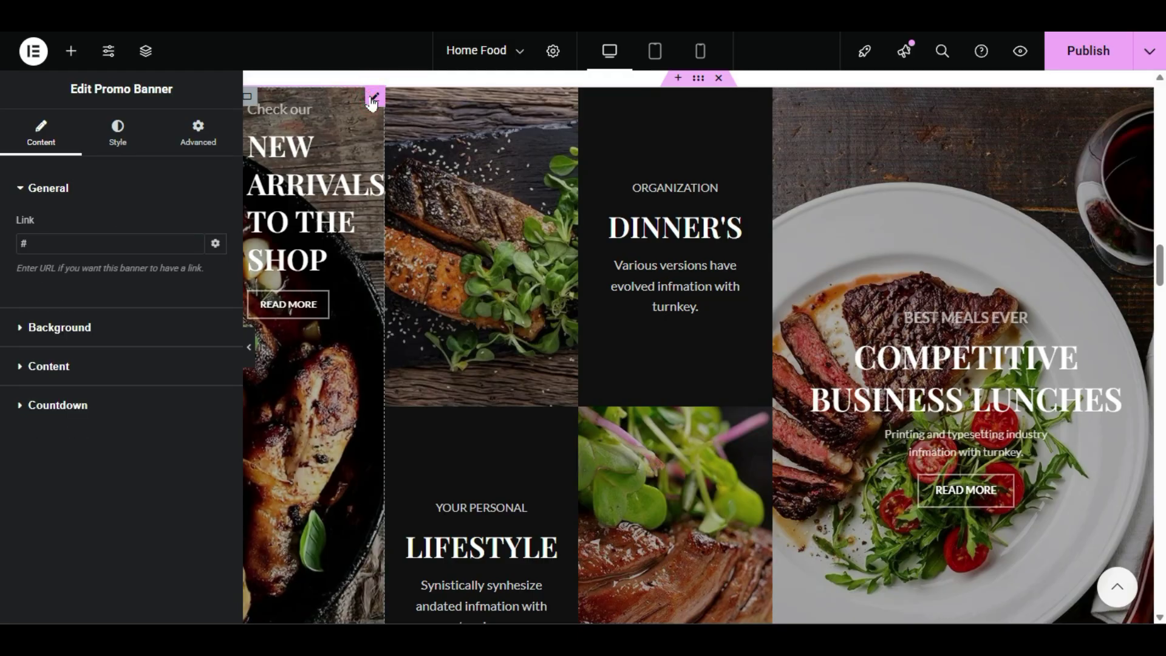
click(54, 327)
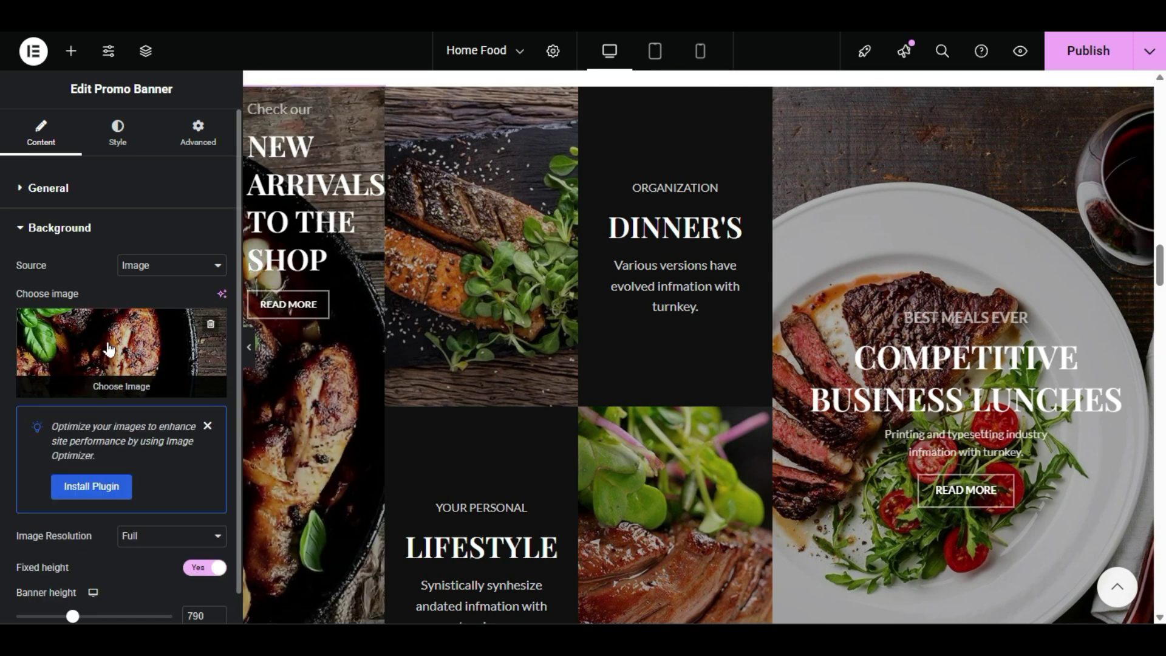
- Set the banner height of the salmon promo banner beside New Arrivals to 415
click(568, 98)
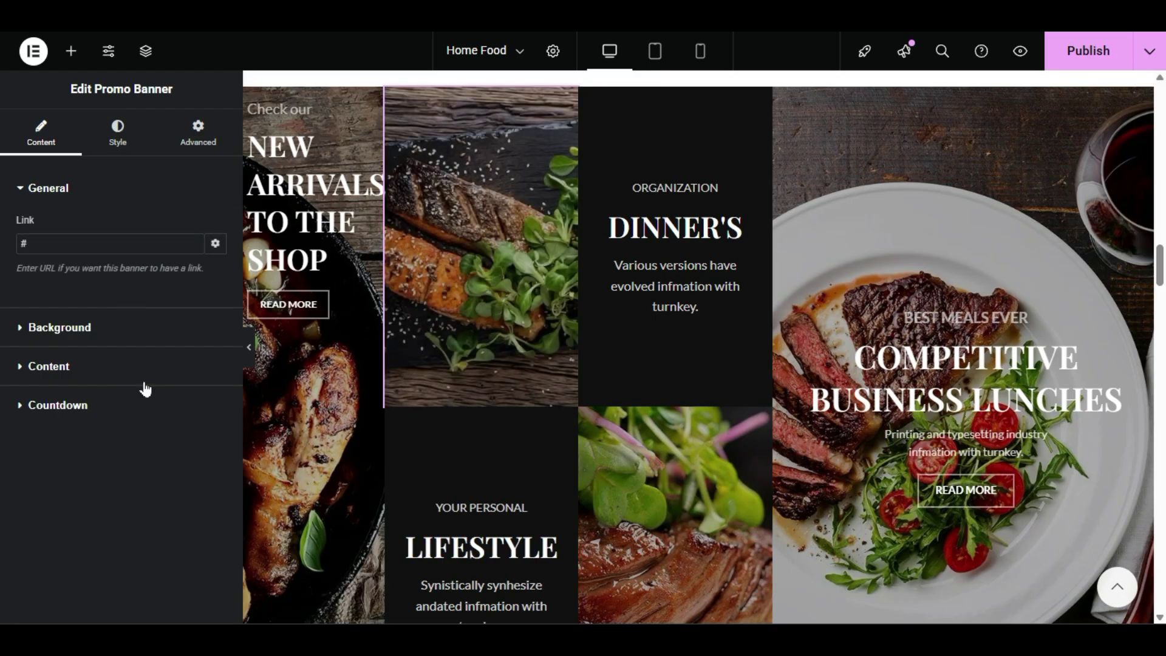
click(65, 326)
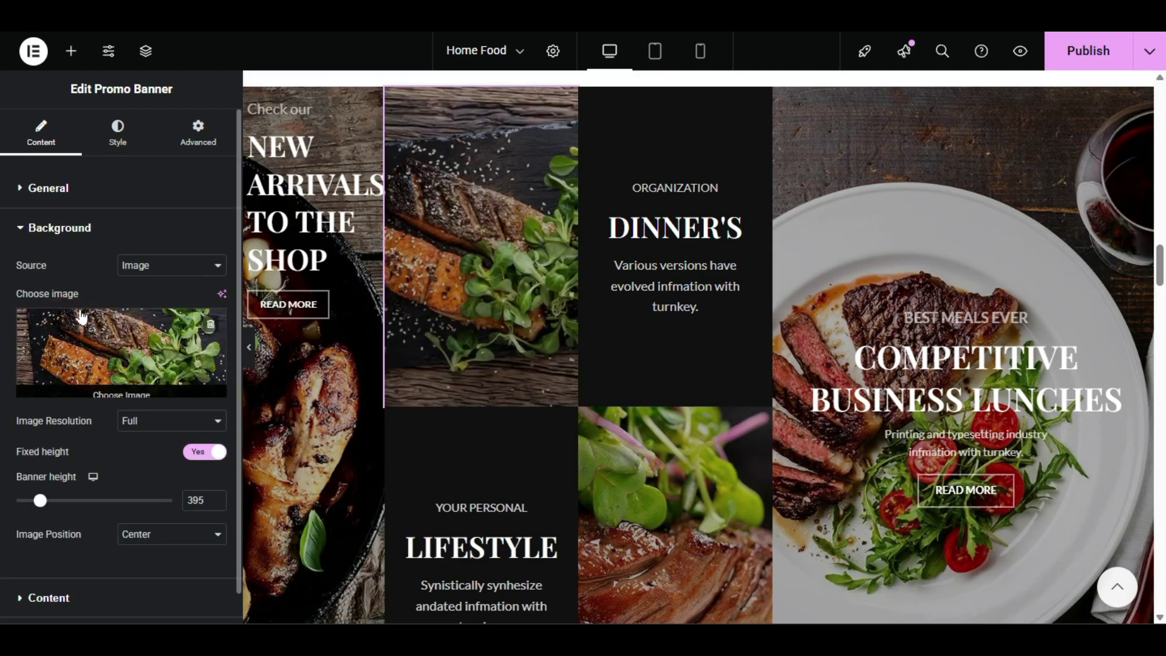
scroll(121, 381, down, 2)
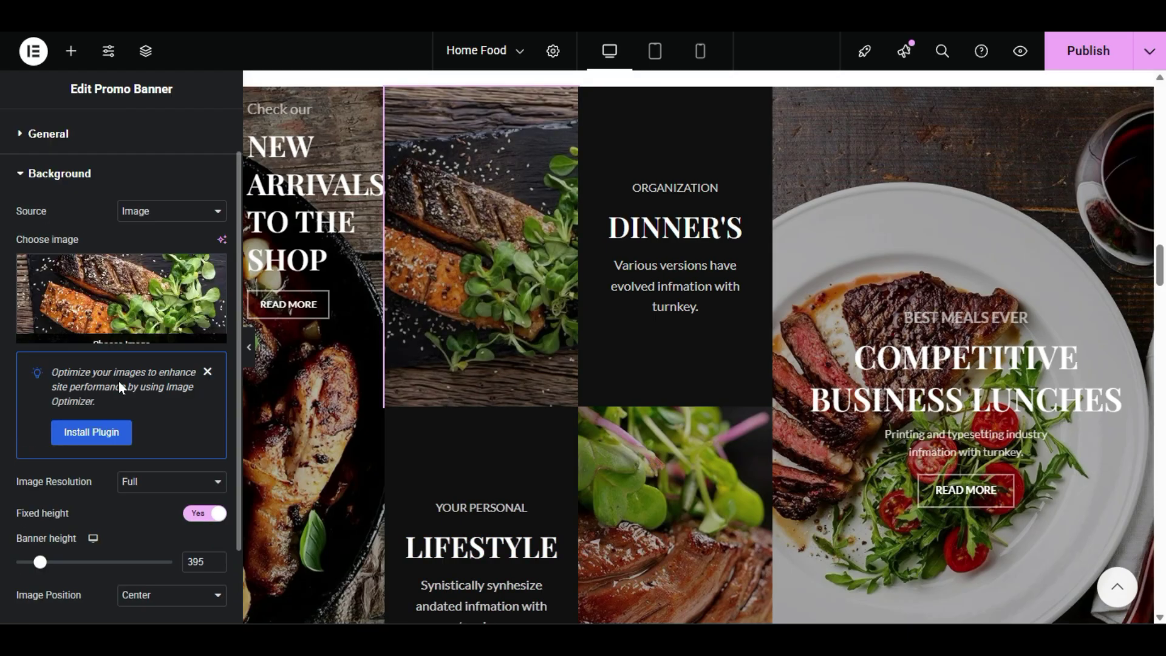
mouse_move(40, 512)
mouse_down()
mouse_move(61, 510)
mouse_move(43, 510)
mouse_up()
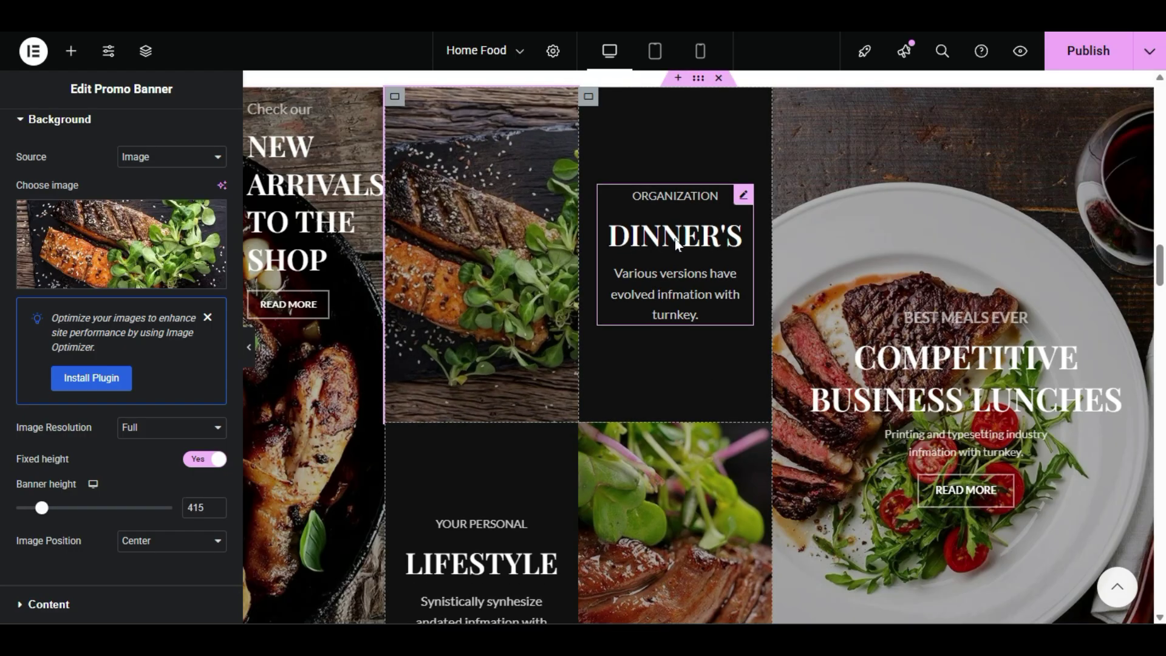
- Open the Dinner's section title for editing and view its subtitle, title and text fields
click(669, 254)
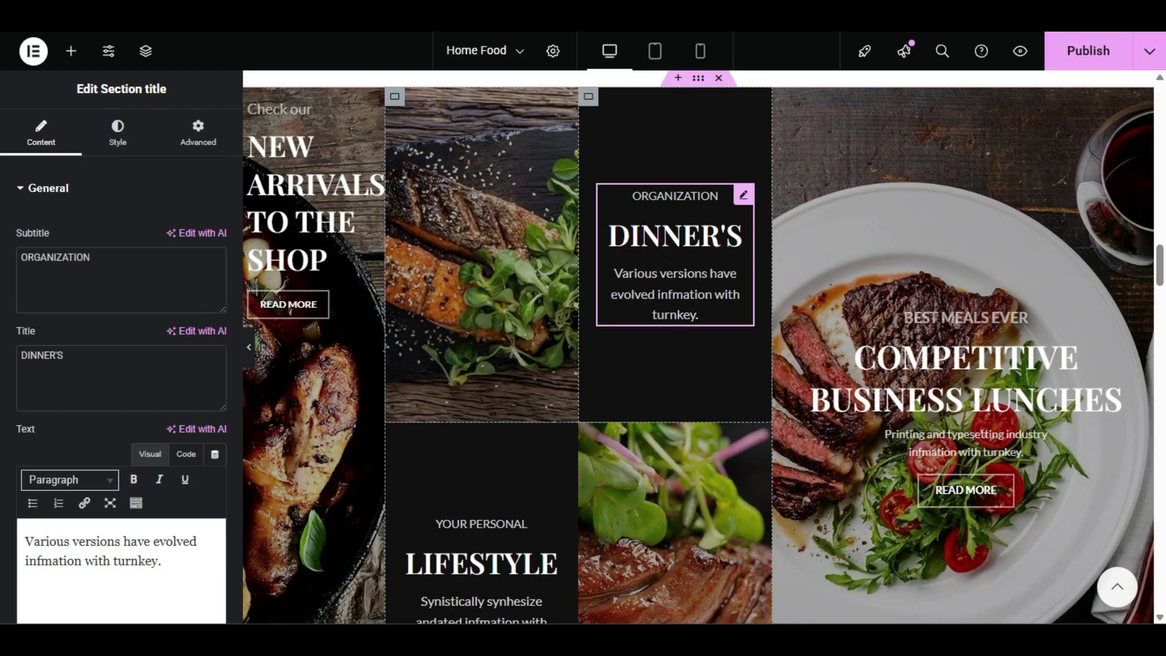
drag(105, 259, 3, 222)
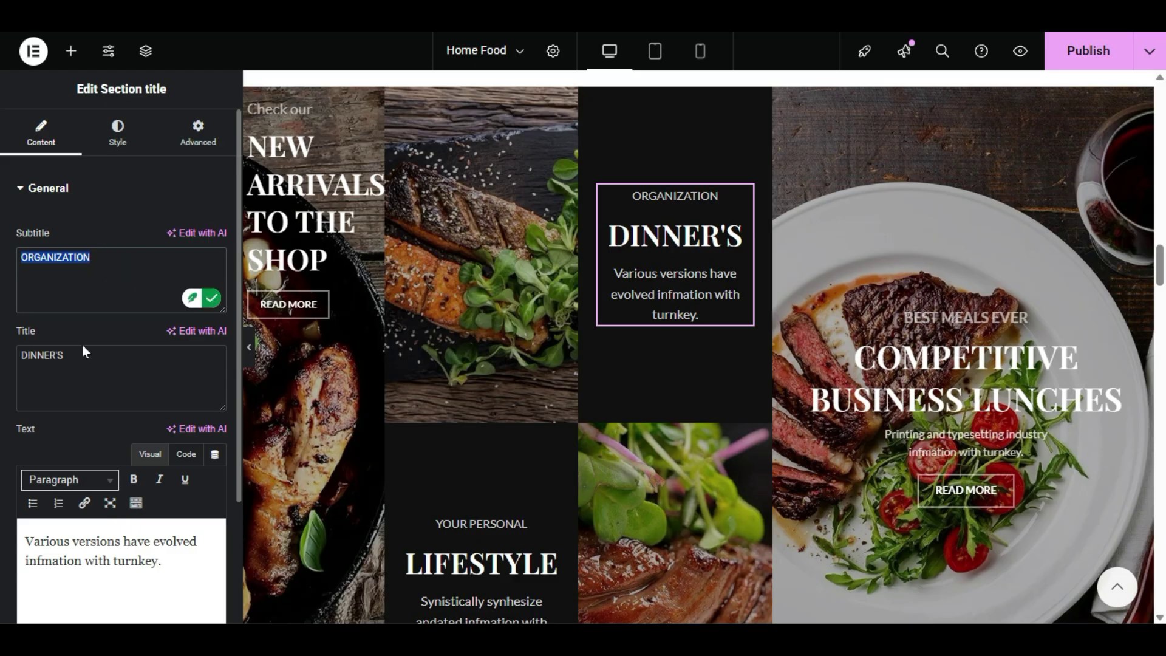
click(99, 361)
drag(98, 360, 6, 359)
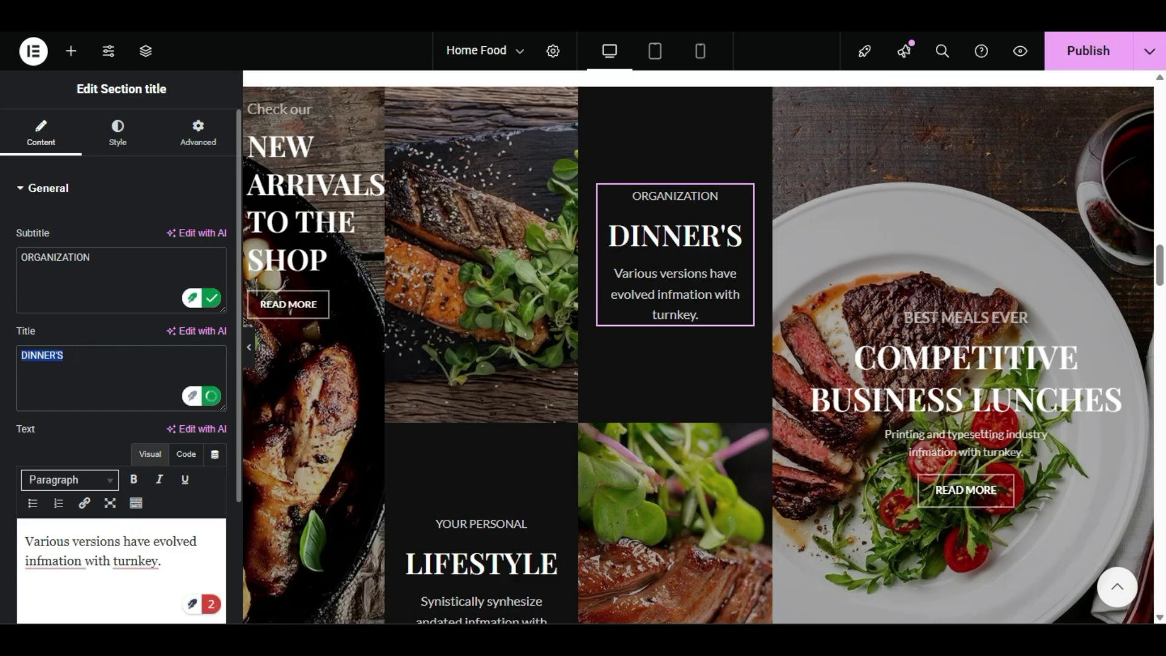
scroll(880, 341, down, 3)
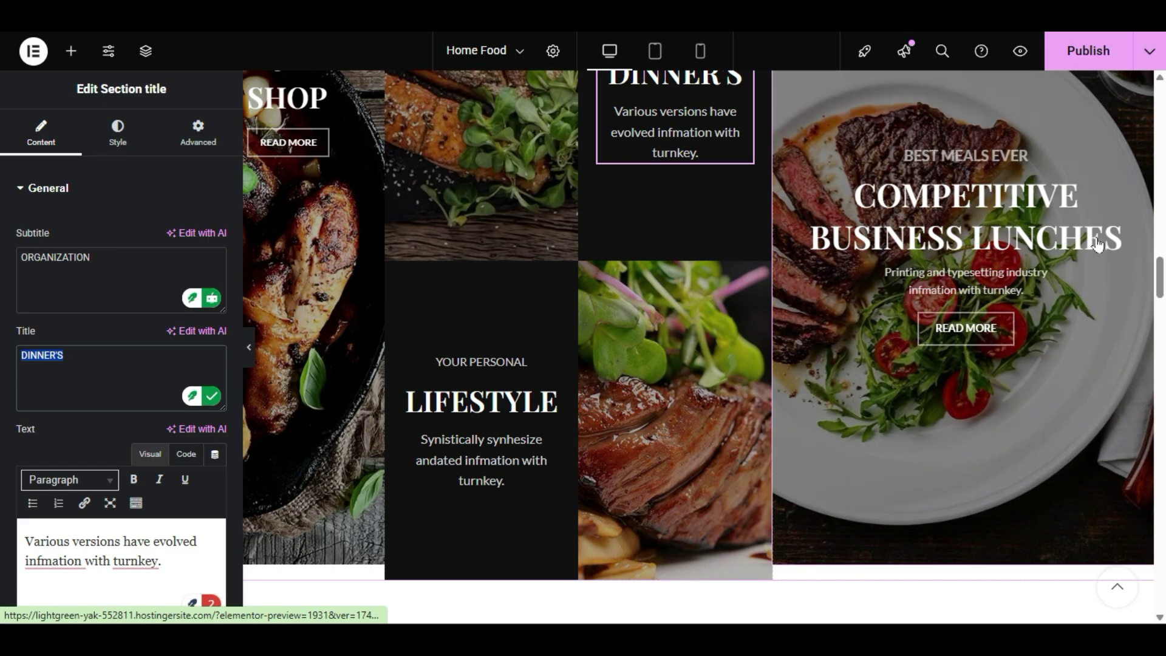
scroll(880, 342, up, 3)
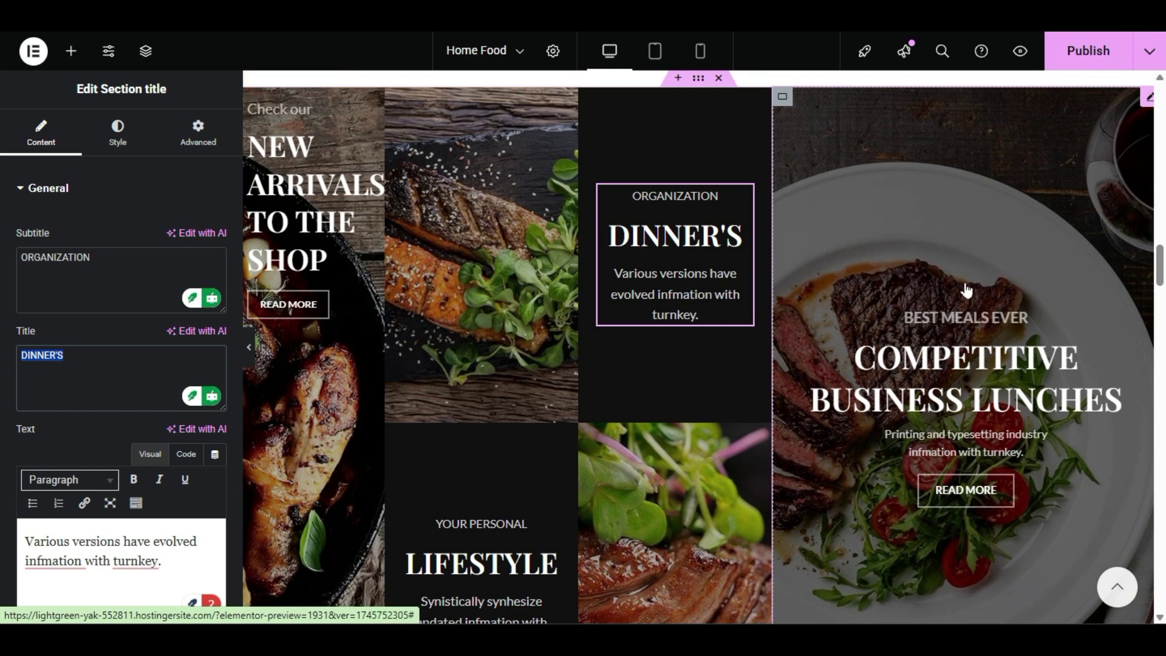
- Open the Competitive Business Lunches promo banner and view its link and background image settings
click(966, 285)
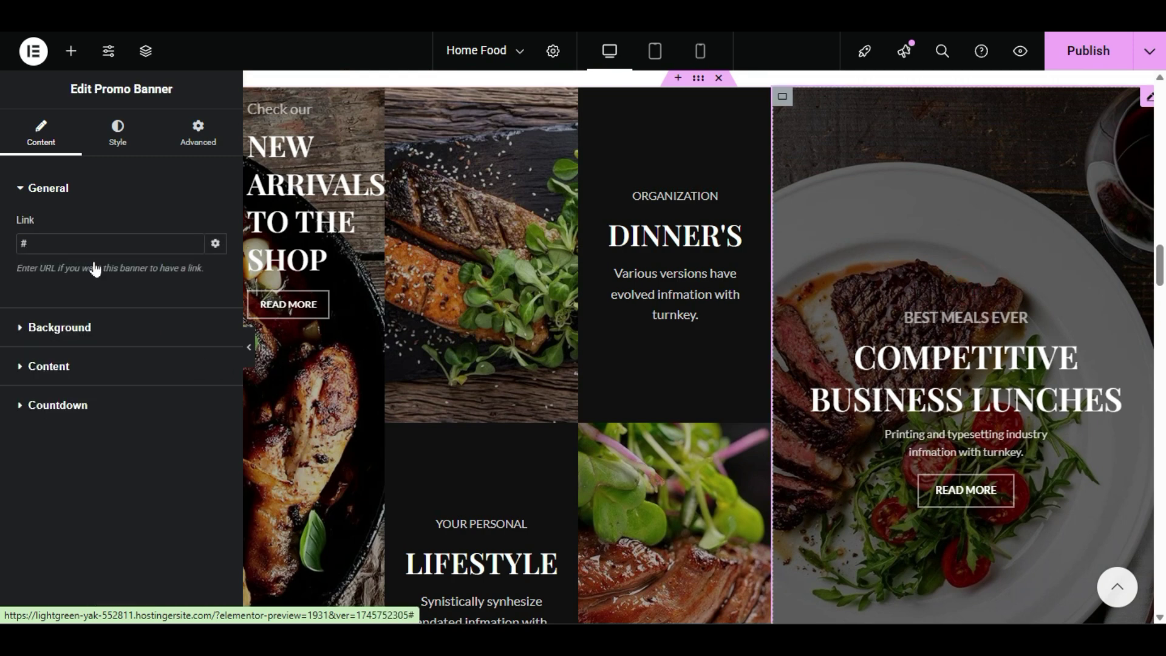
double_click(69, 244)
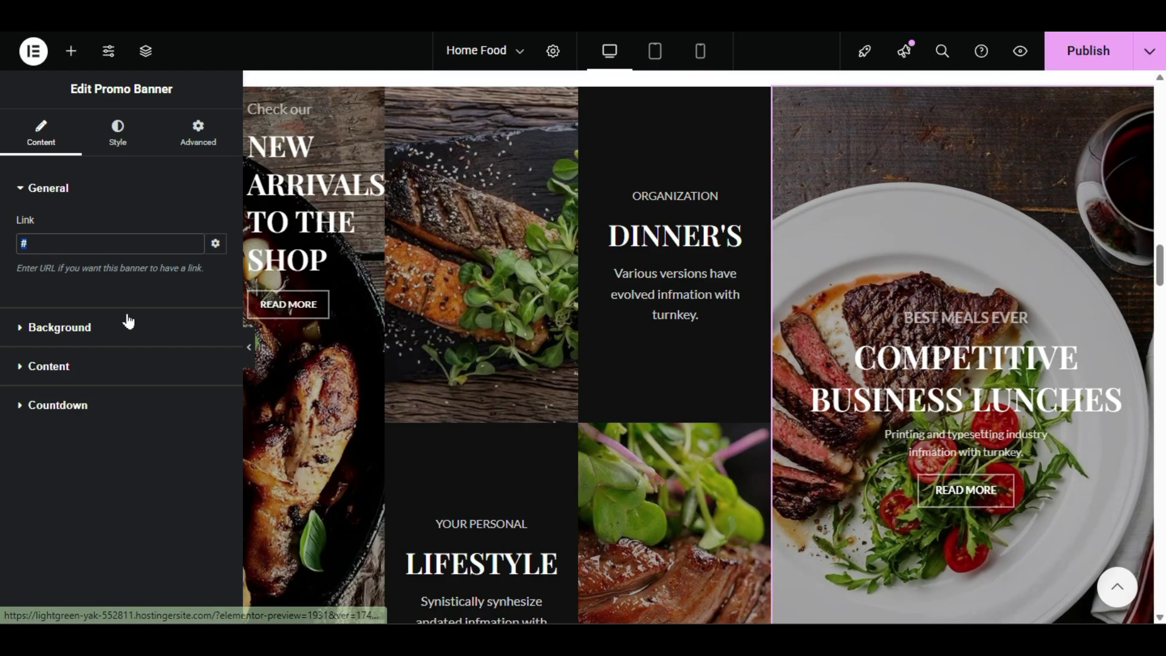
click(128, 322)
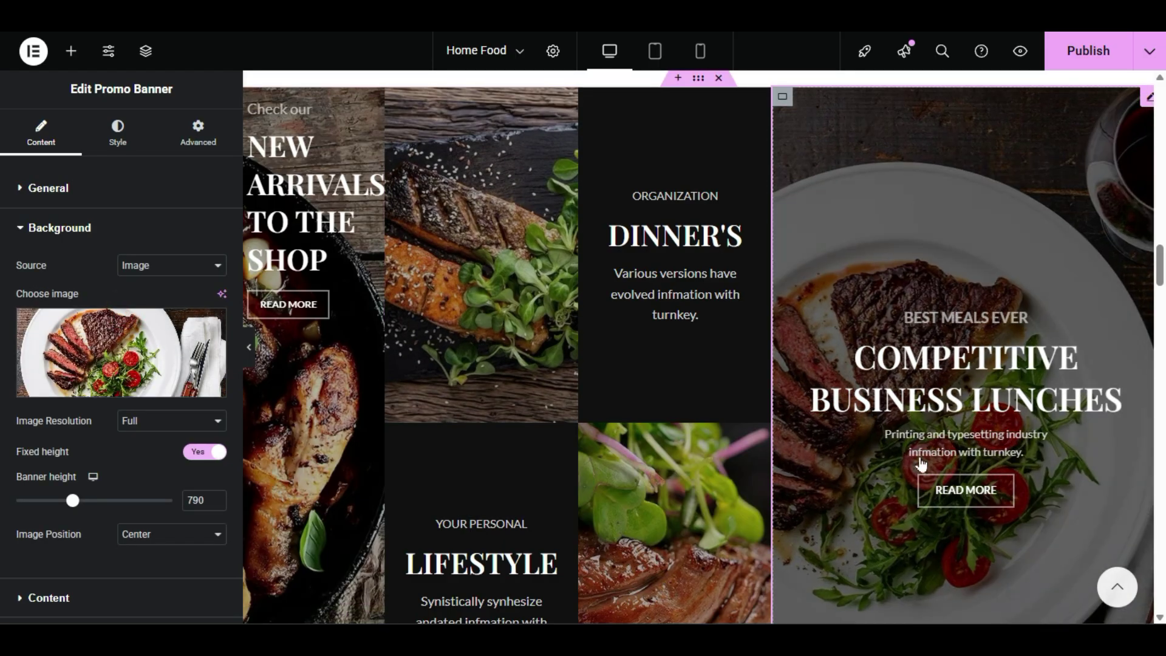
scroll(16, 400, down, 2)
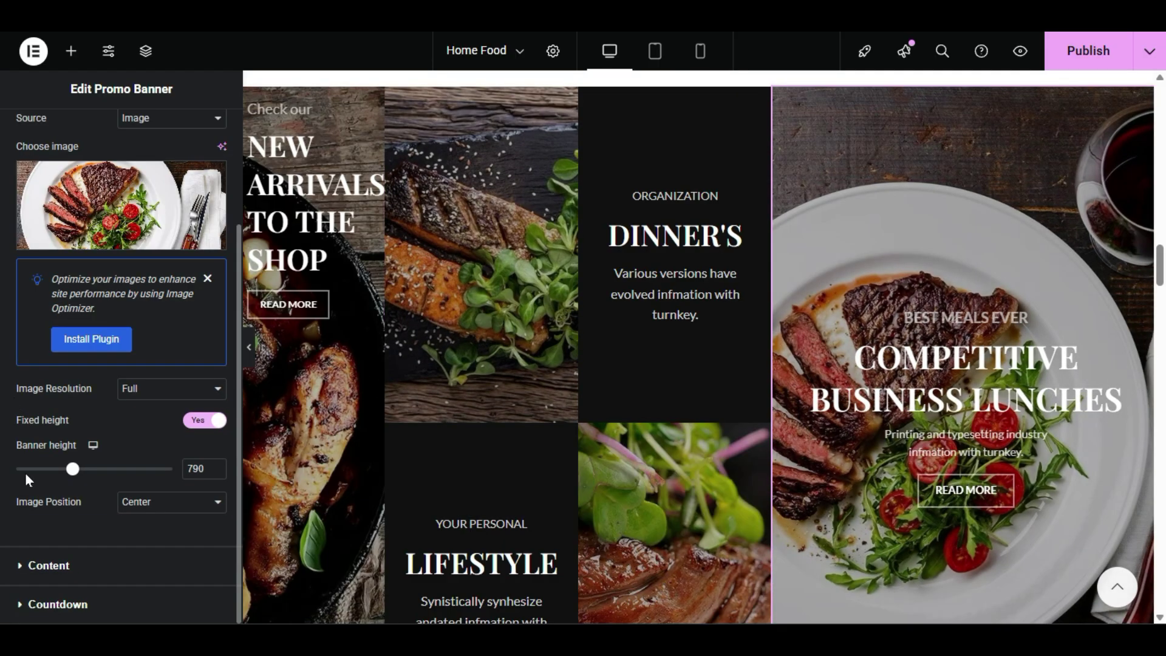
- Review the Competitive Business Lunches banner's content settings, including its subtitle, title, body text and button text
click(43, 564)
scroll(15, 415, down, 3)
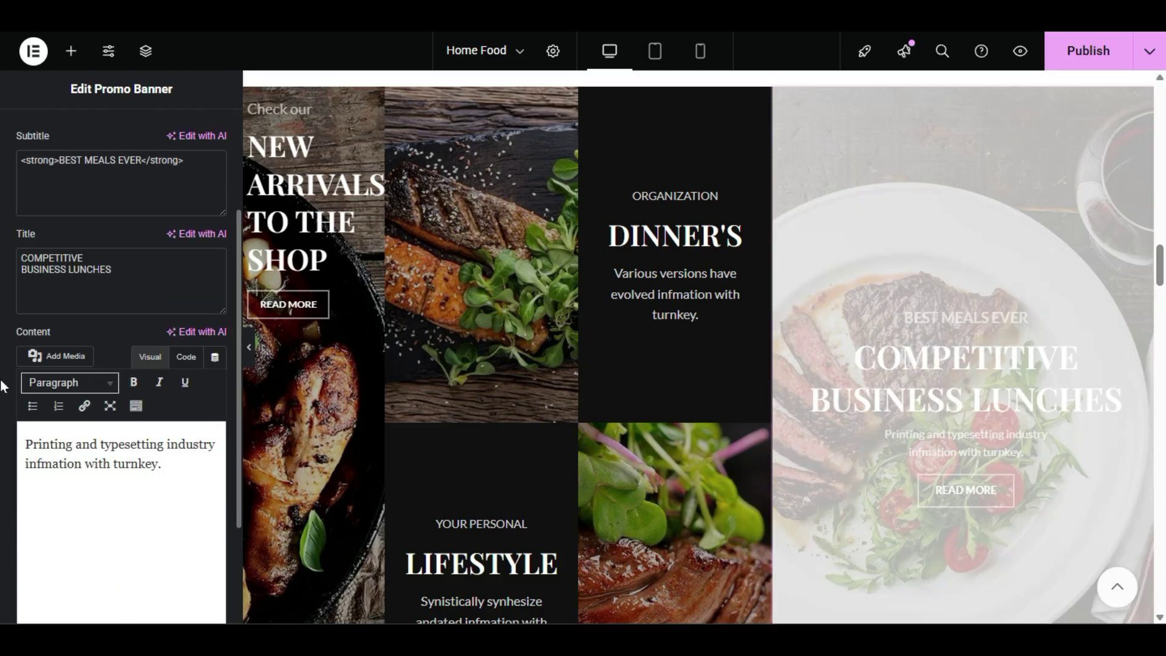
scroll(8, 376, up, 1)
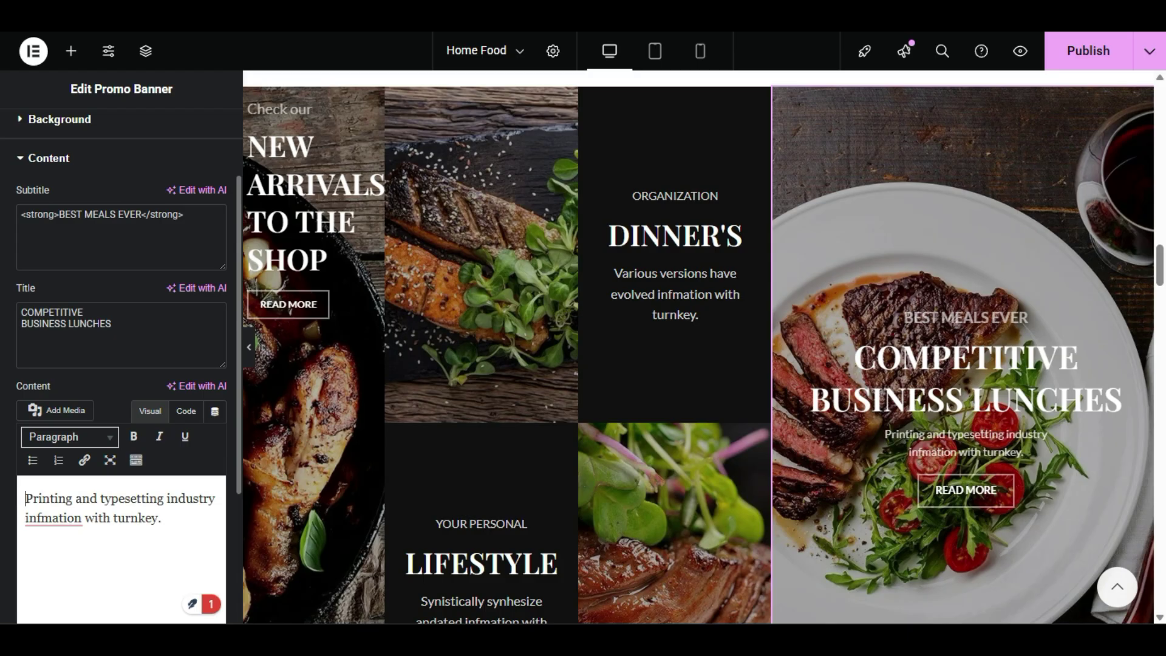
click(122, 325)
key(ctrl+a)
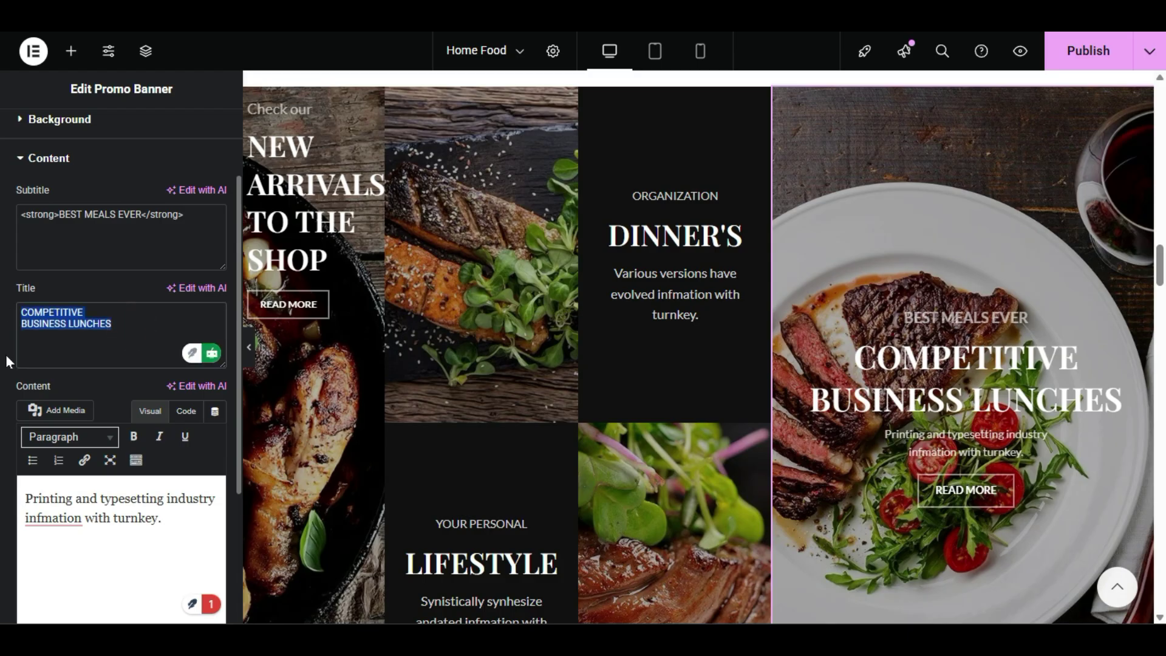
drag(26, 498, 217, 499)
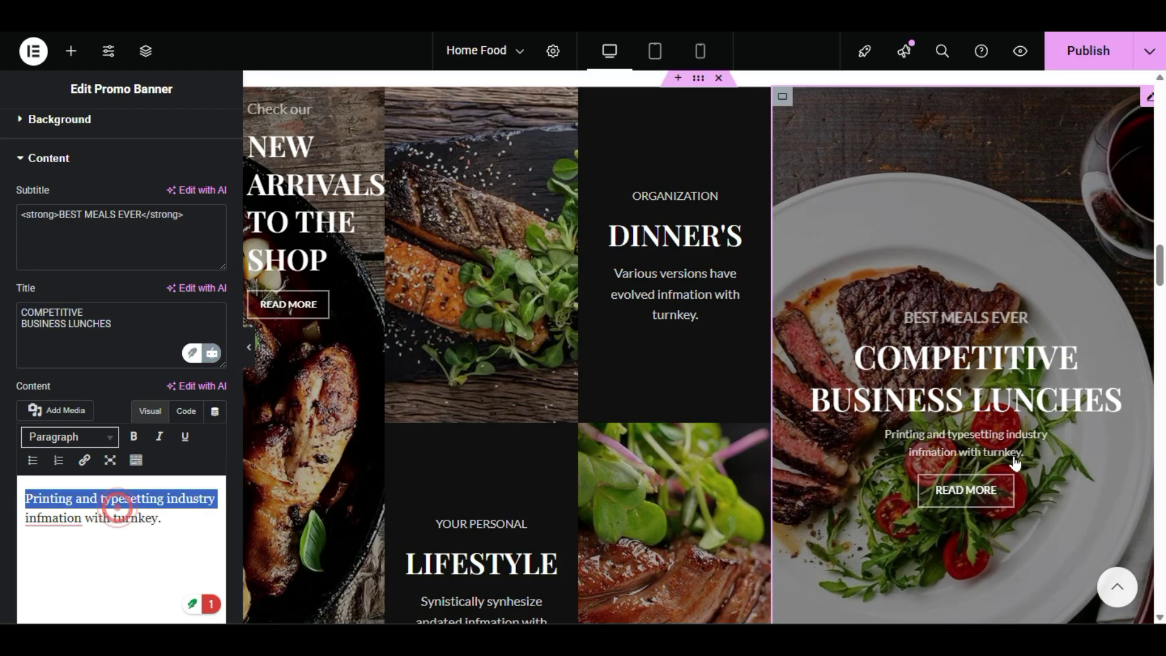
scroll(3, 382, down, 3)
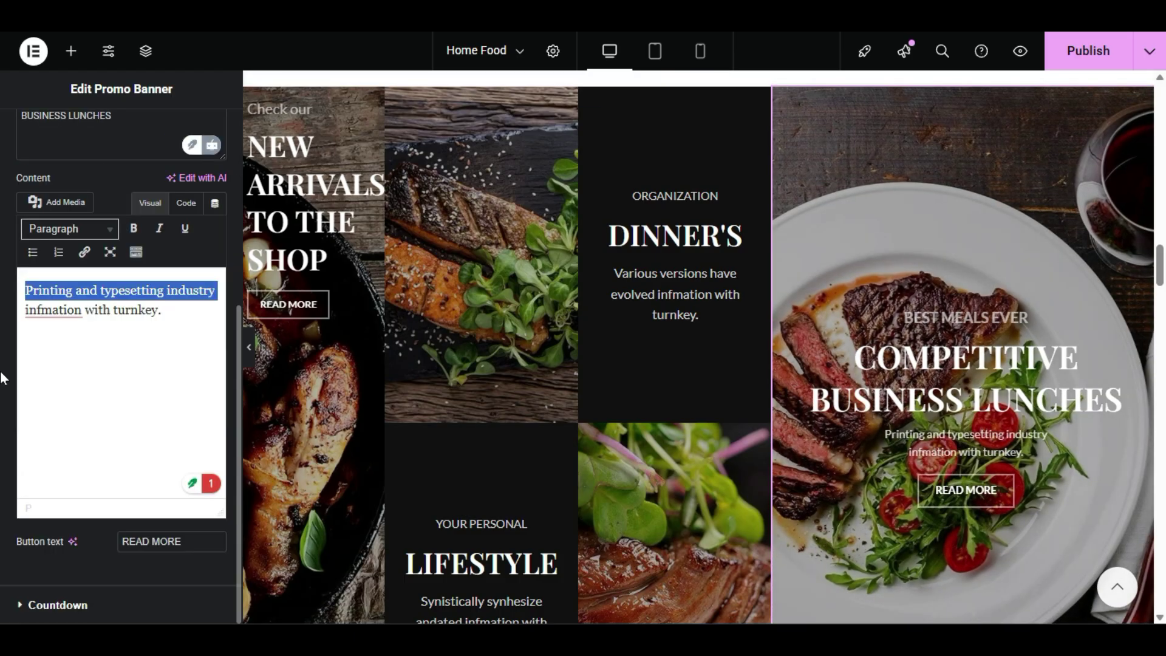
click(203, 540)
key(ctrl+a)
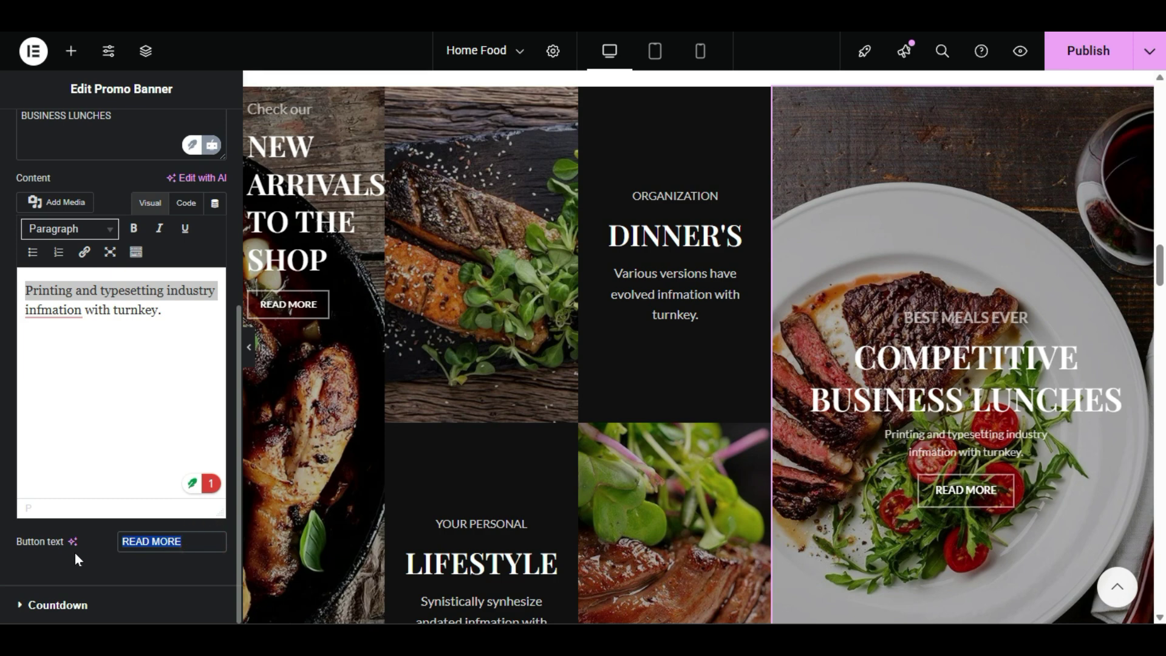
click(74, 551)
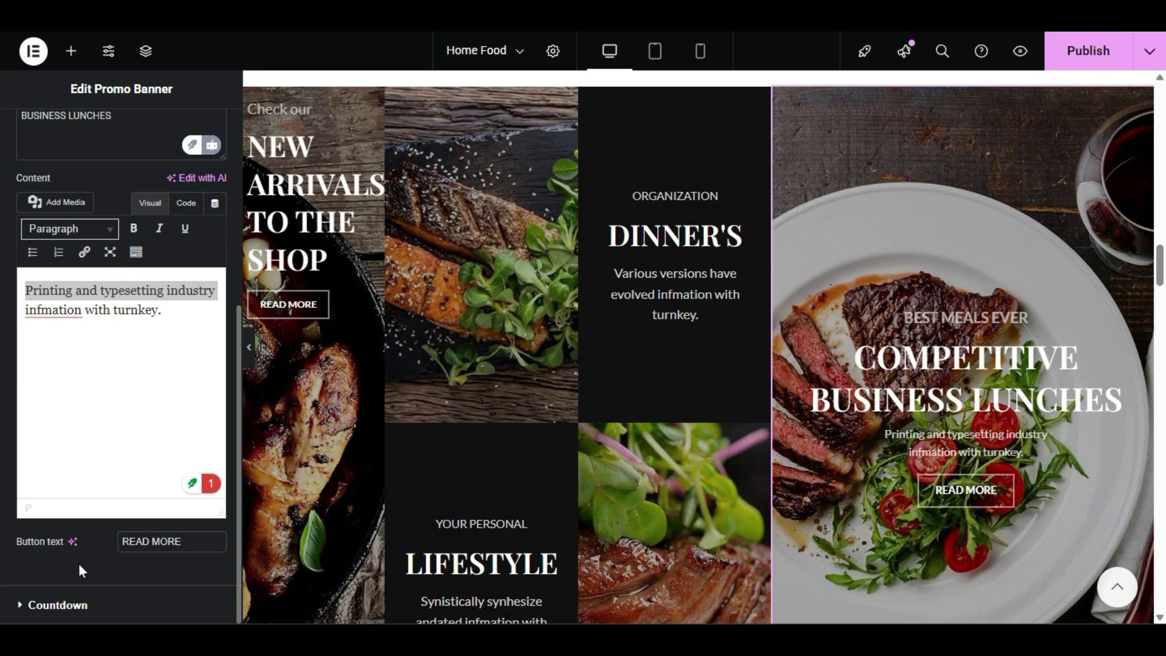
- Turn on the countdown for the Competitive Business Lunches promo banner
click(79, 604)
click(219, 345)
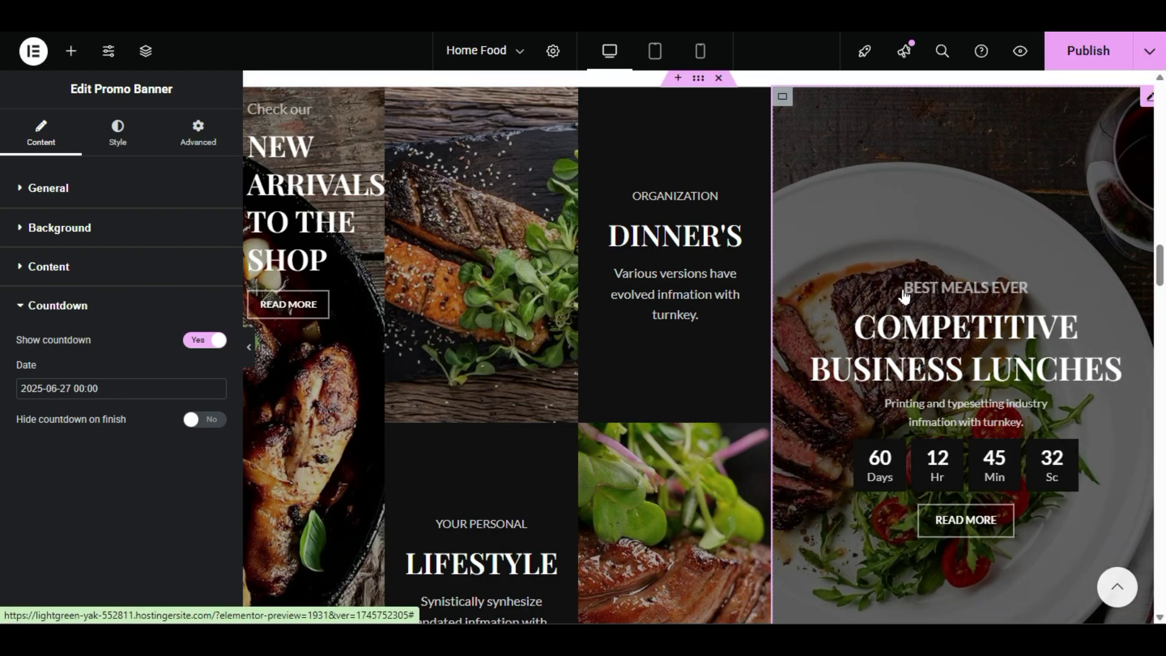
scroll(972, 273, down, 2)
scroll(996, 261, up, 2)
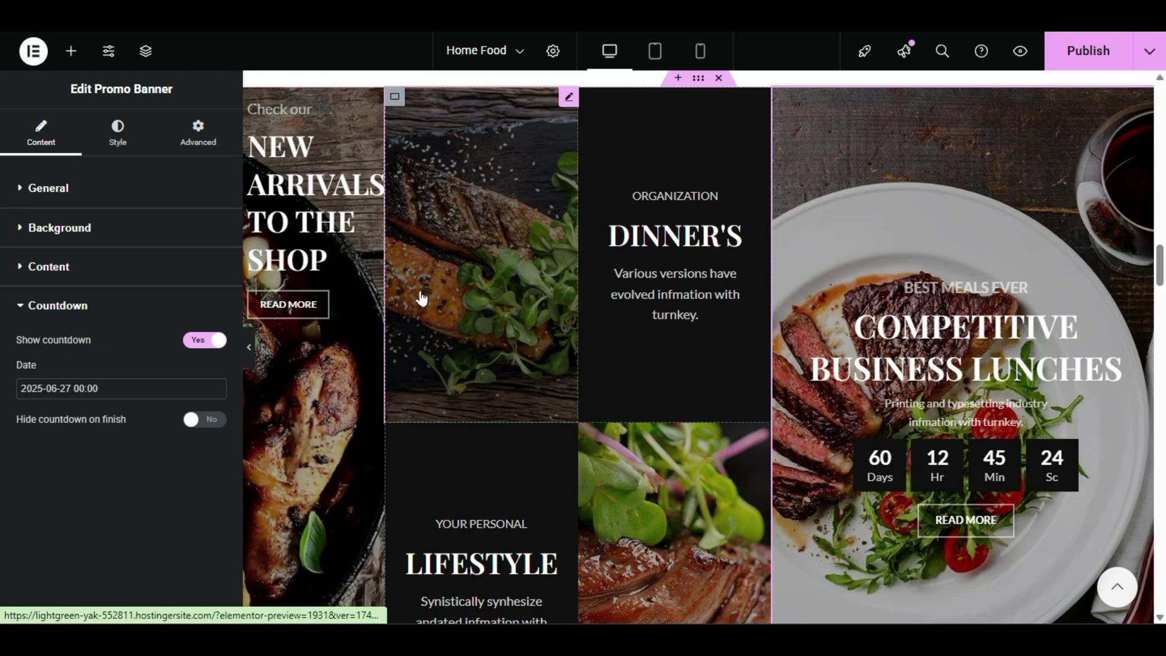
- Open the Testimonials text block and the From our Visitors section title, and view their editable text
scroll(422, 297, up, 3)
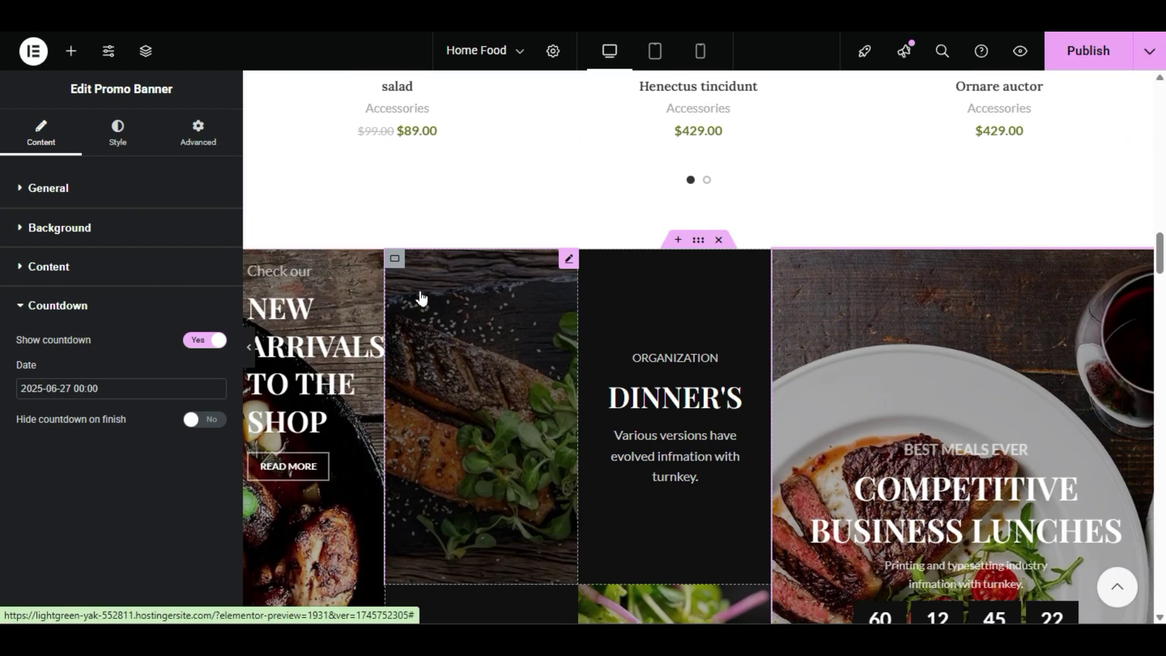
scroll(422, 298, down, 6)
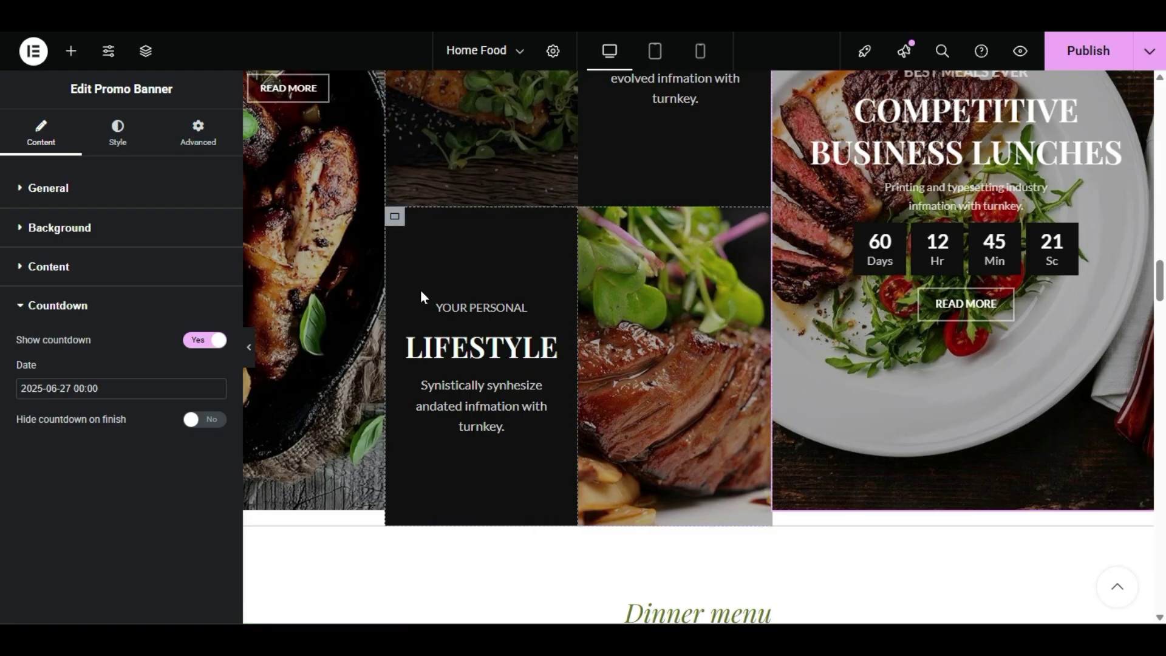
scroll(420, 290, down, 14)
scroll(420, 290, down, 10)
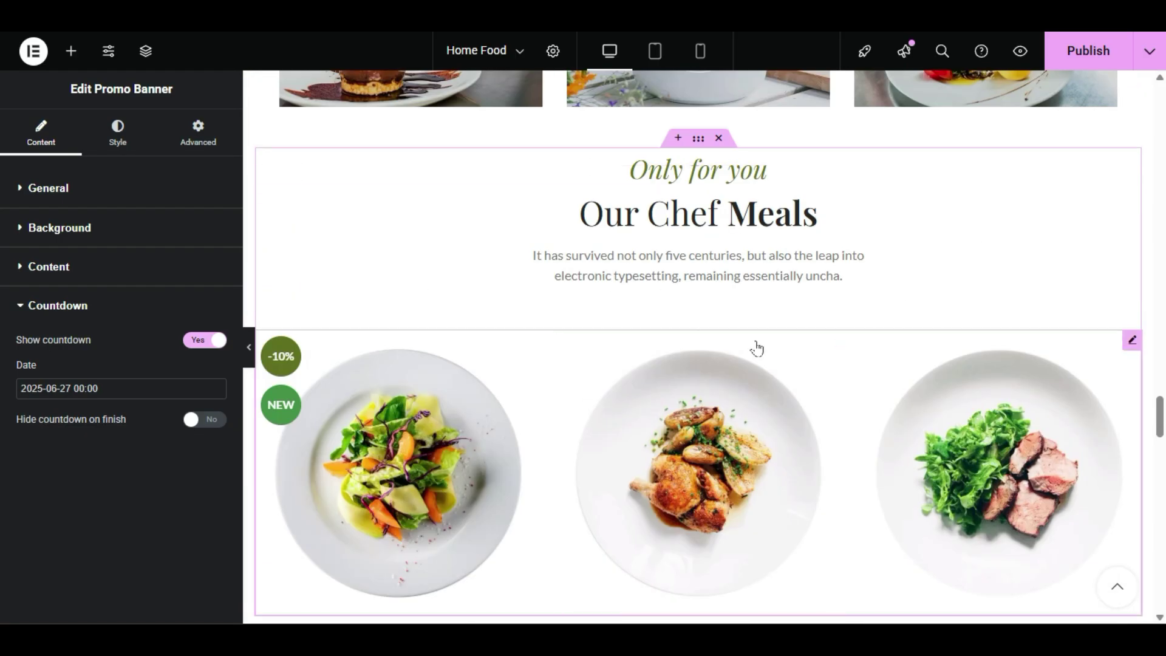
scroll(755, 347, down, 4)
scroll(1087, 297, down, 20)
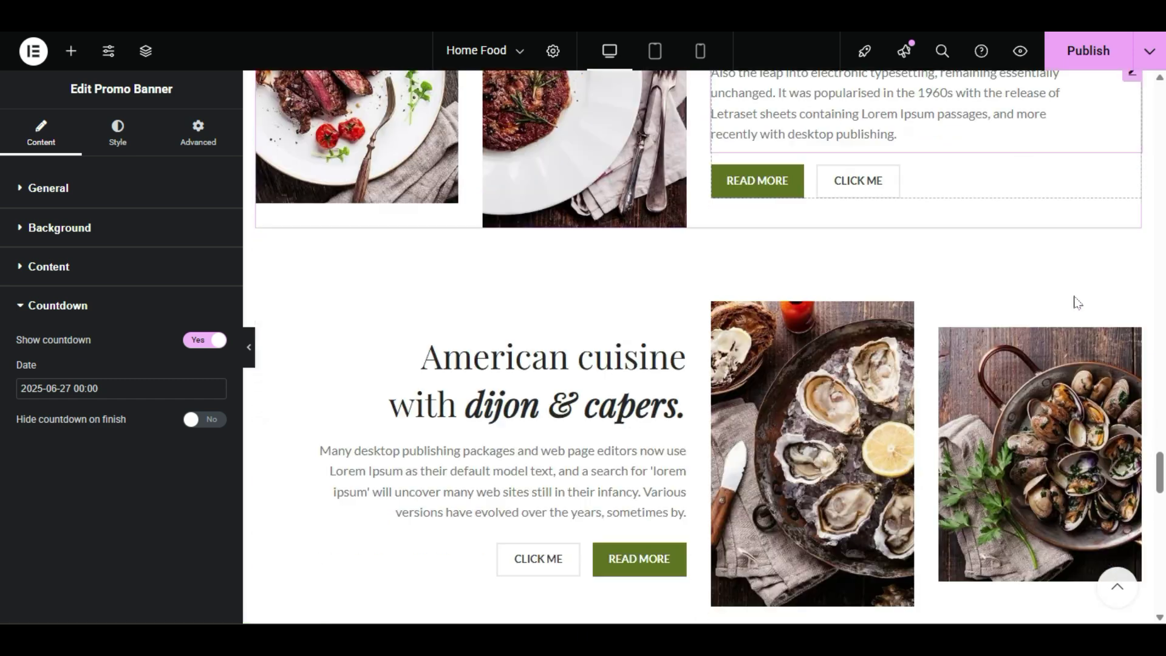
scroll(413, 250, up, 3)
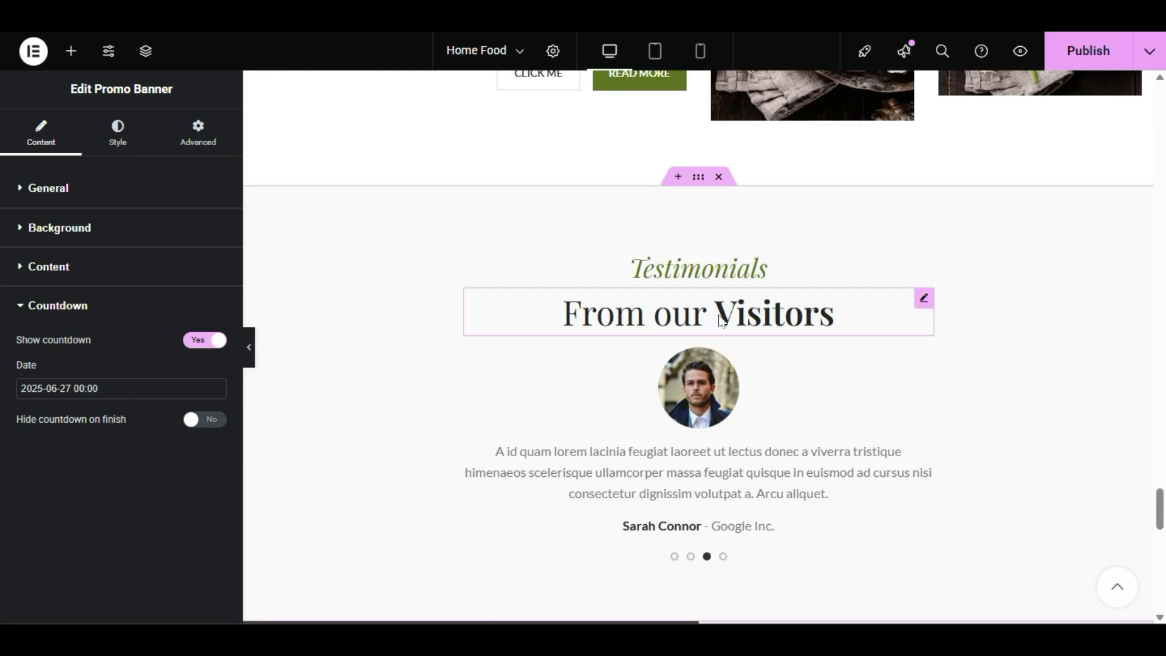
click(689, 269)
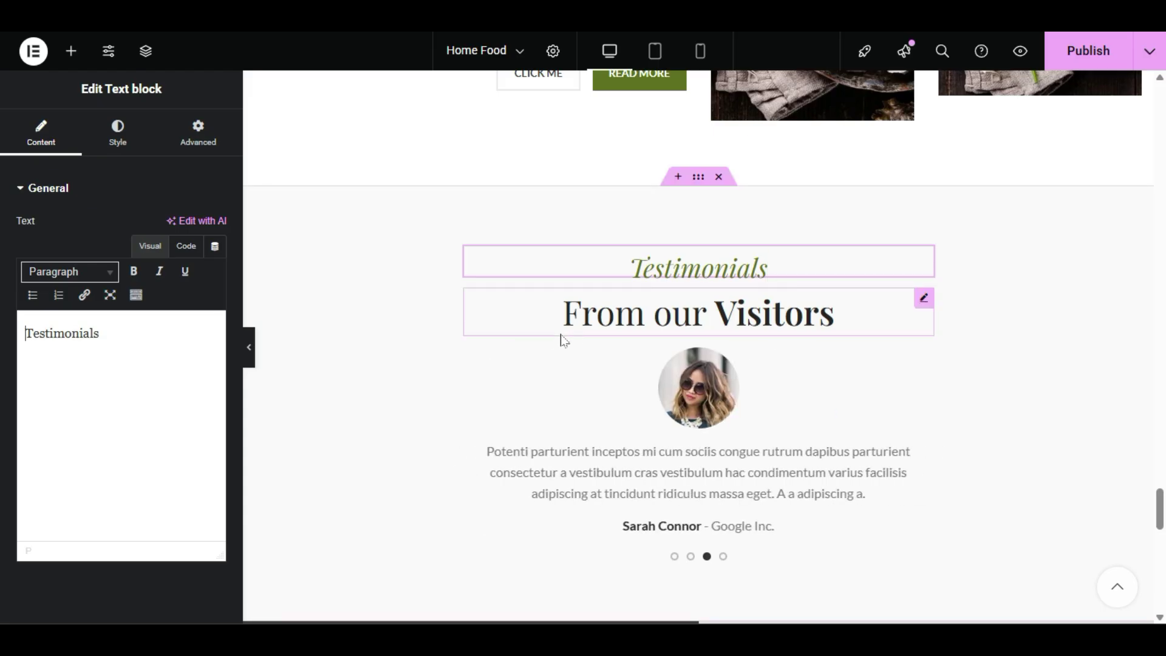
click(597, 317)
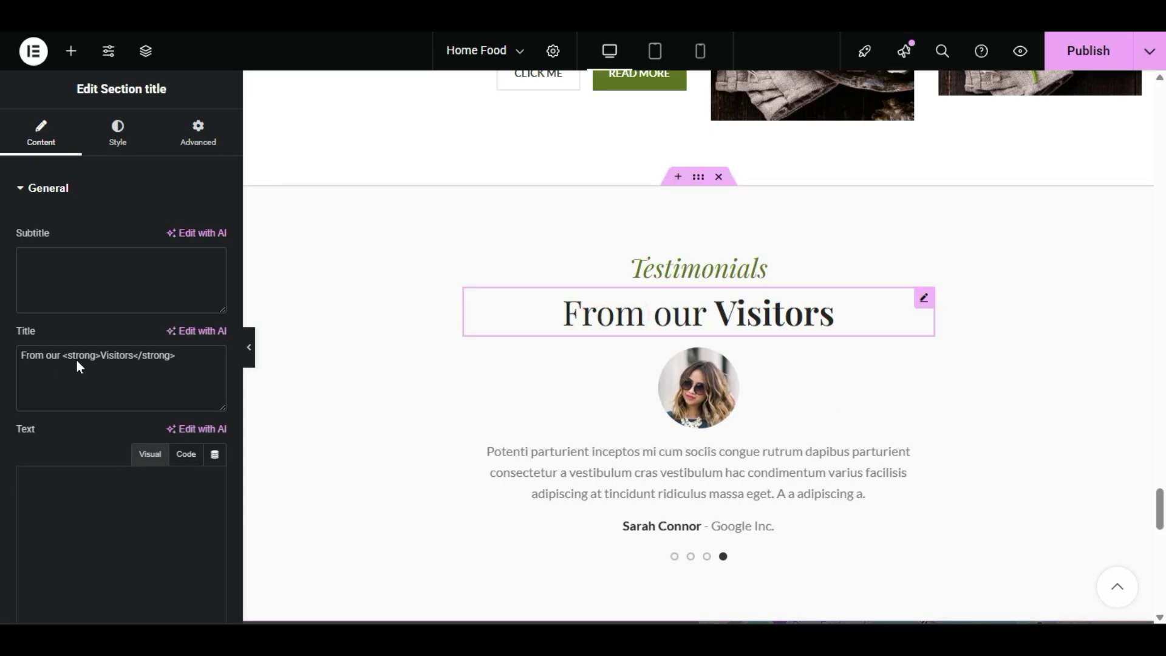
- Open the testimonials carousel and examine the first item's image, name, title and text settings
click(660, 460)
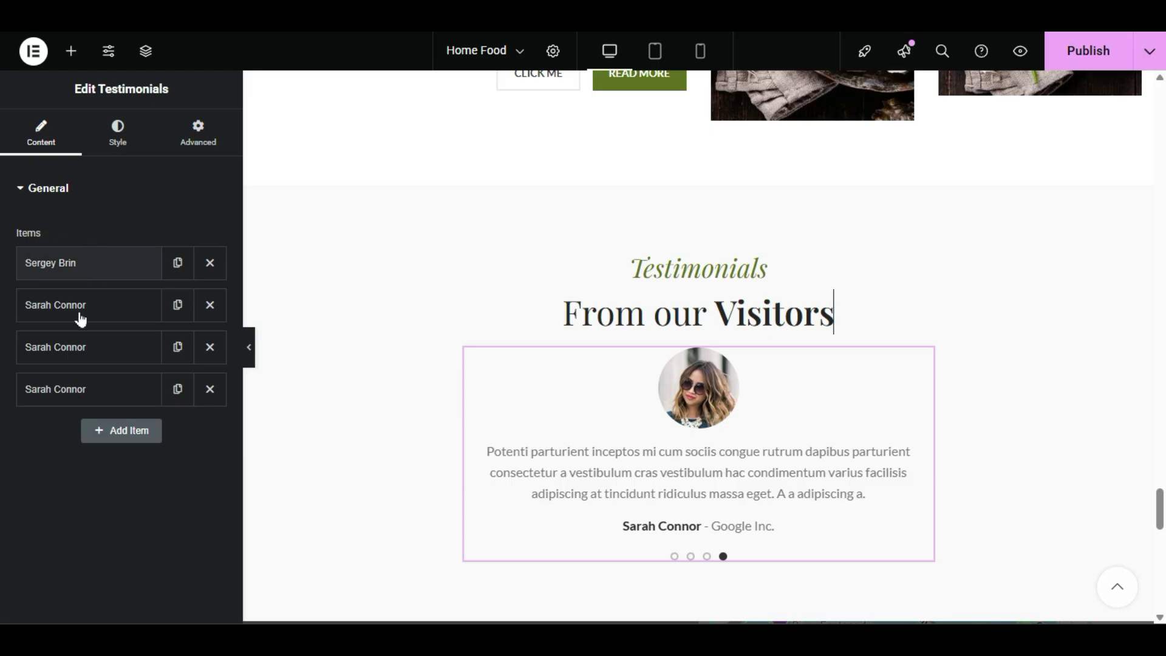
click(69, 270)
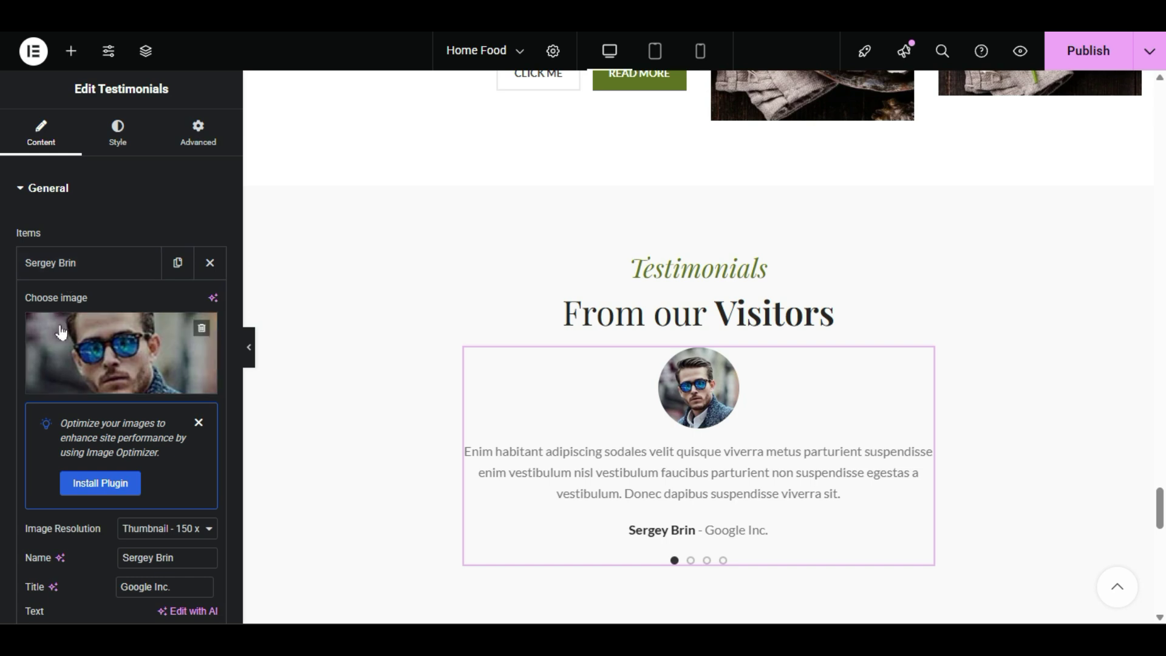
scroll(35, 481, down, 3)
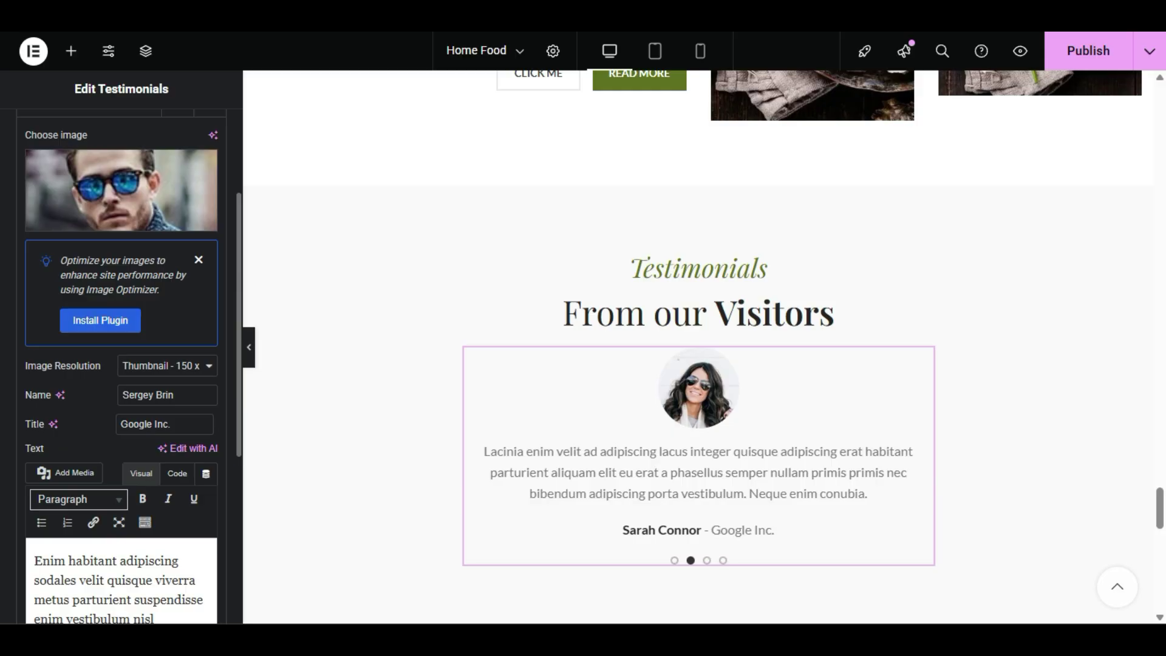
scroll(121, 425, down, 2)
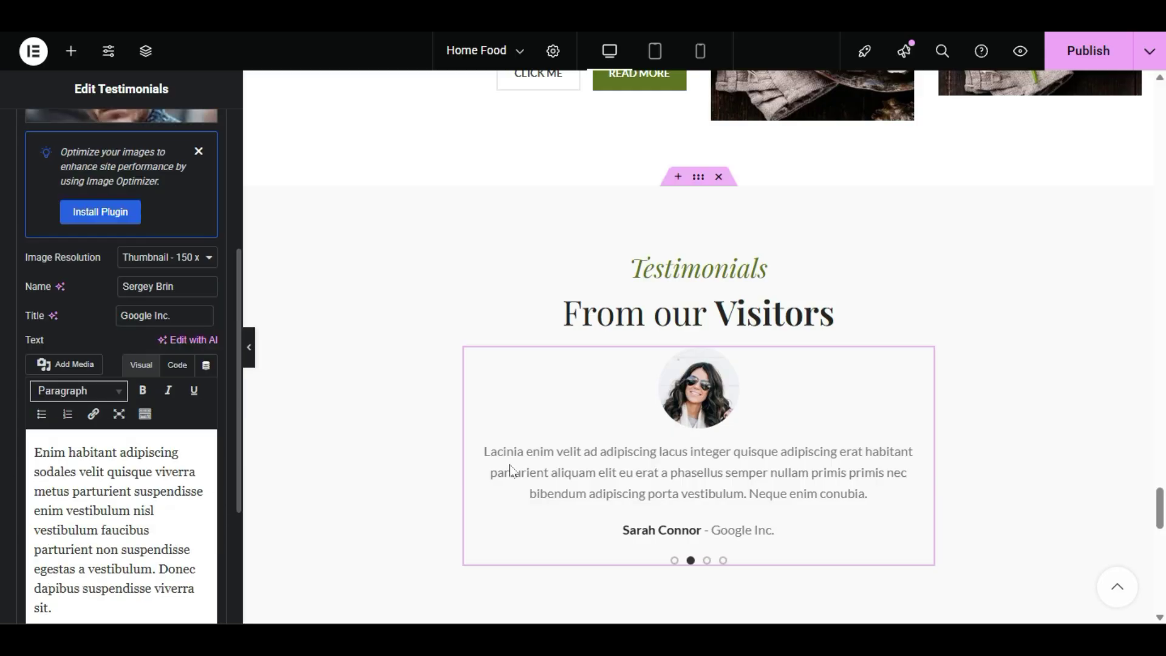
scroll(2, 343, up, 5)
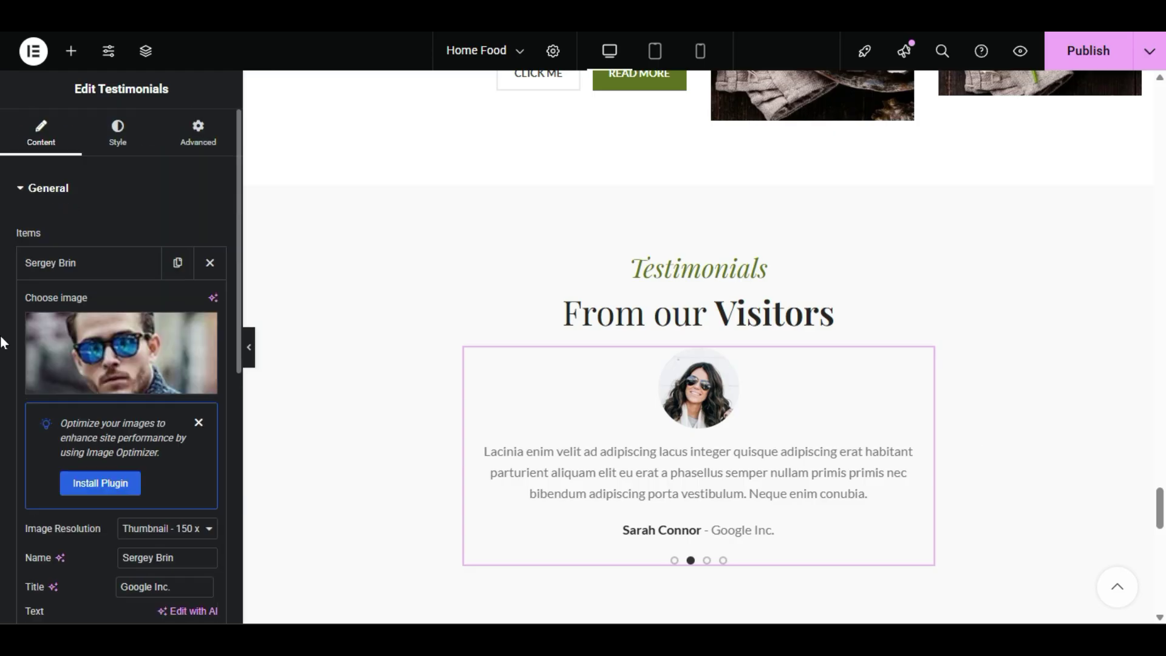
click(82, 259)
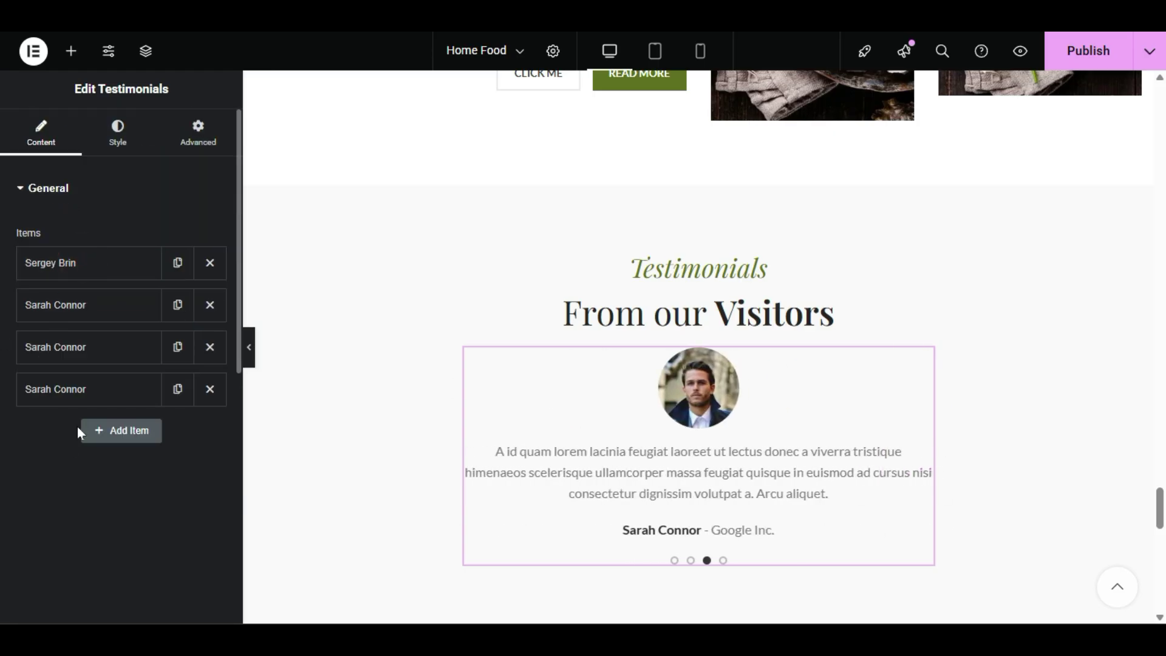
- Open the Make a Reservation section's booking form and view which contact form it uses
scroll(821, 358, down, 7)
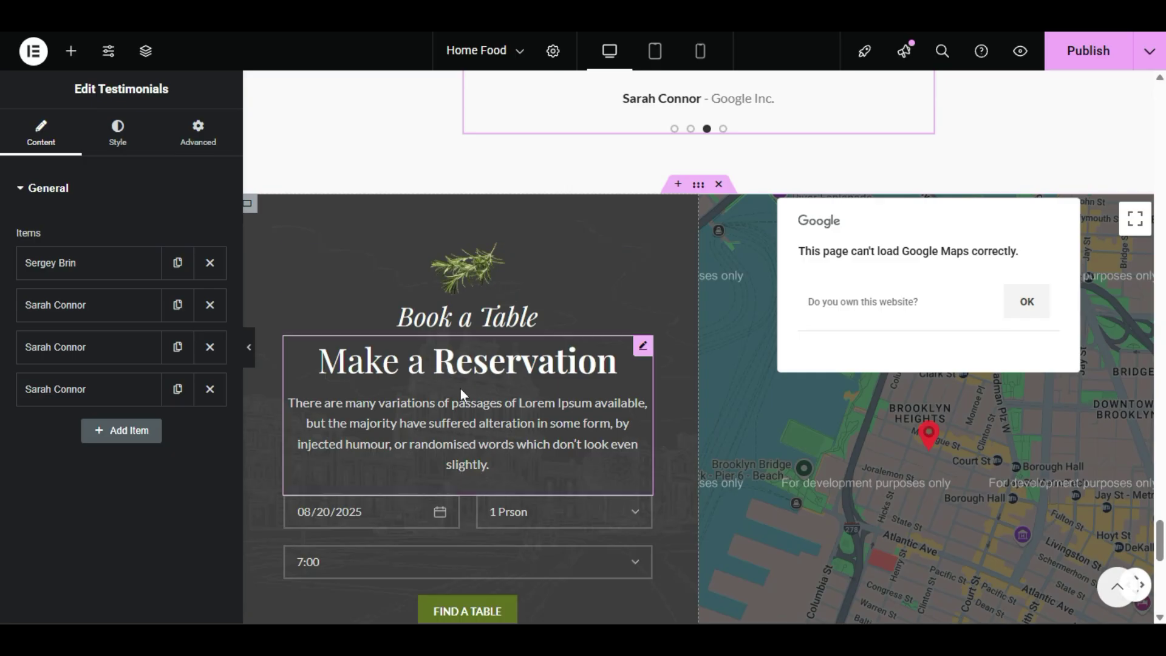
scroll(460, 387, down, 2)
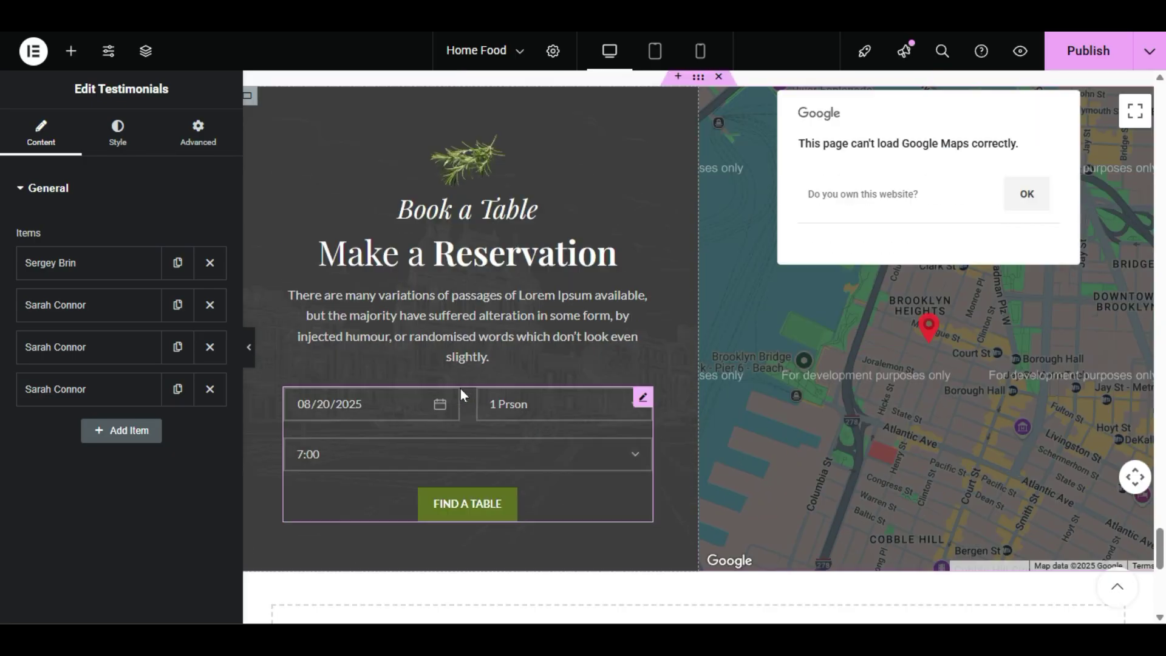
click(425, 419)
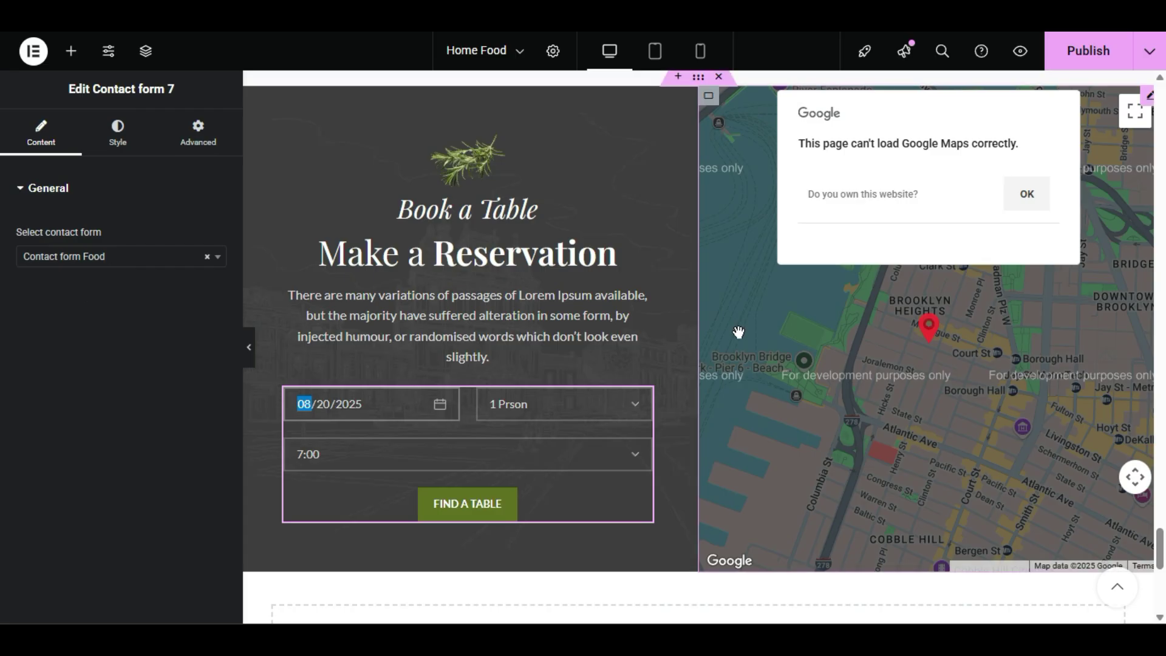
- Switch to the WordPress dashboard and open the Contact Forms list to view the available forms
click(91, 18)
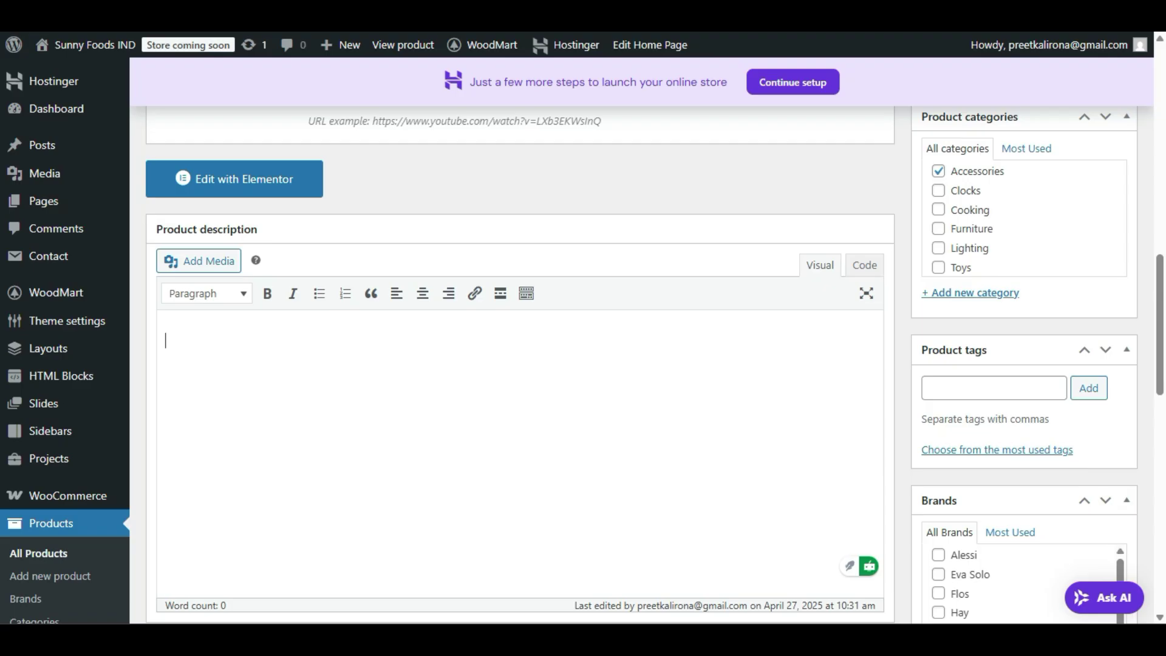
scroll(51, 91, up, 3)
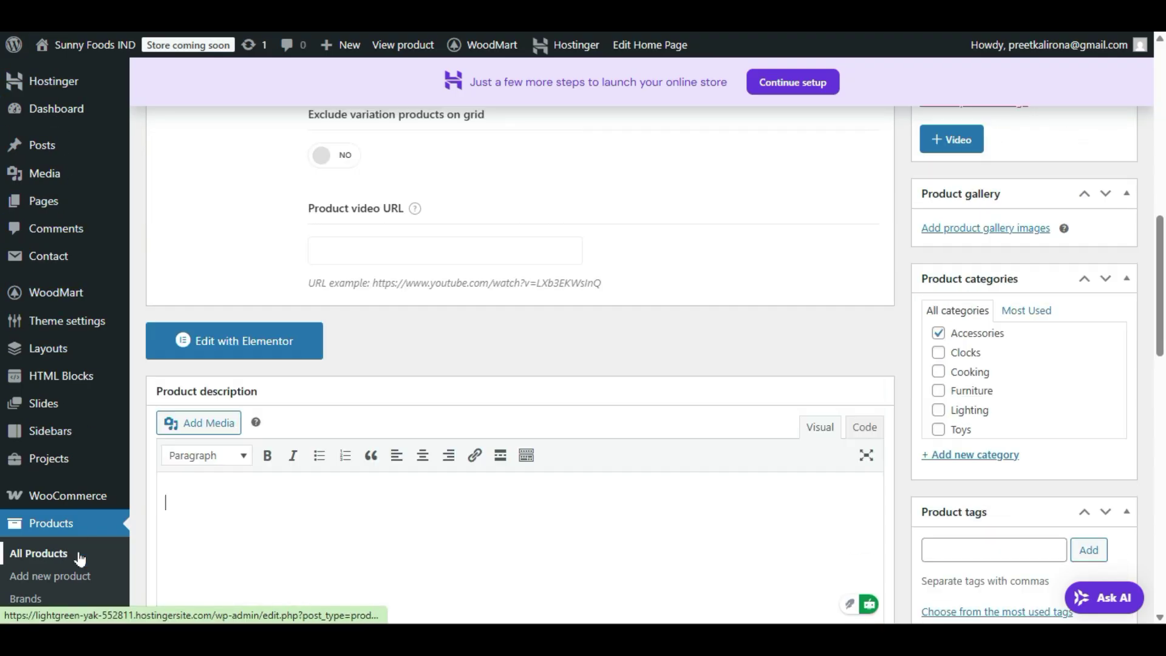
scroll(91, 244, down, 2)
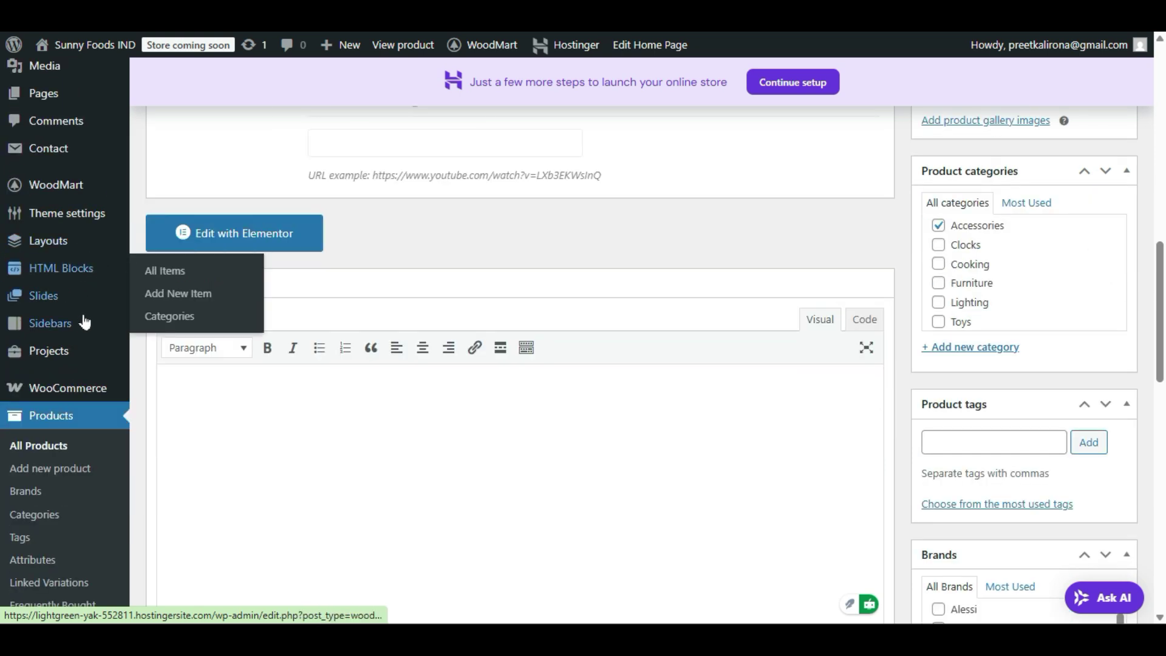
scroll(83, 323, up, 3)
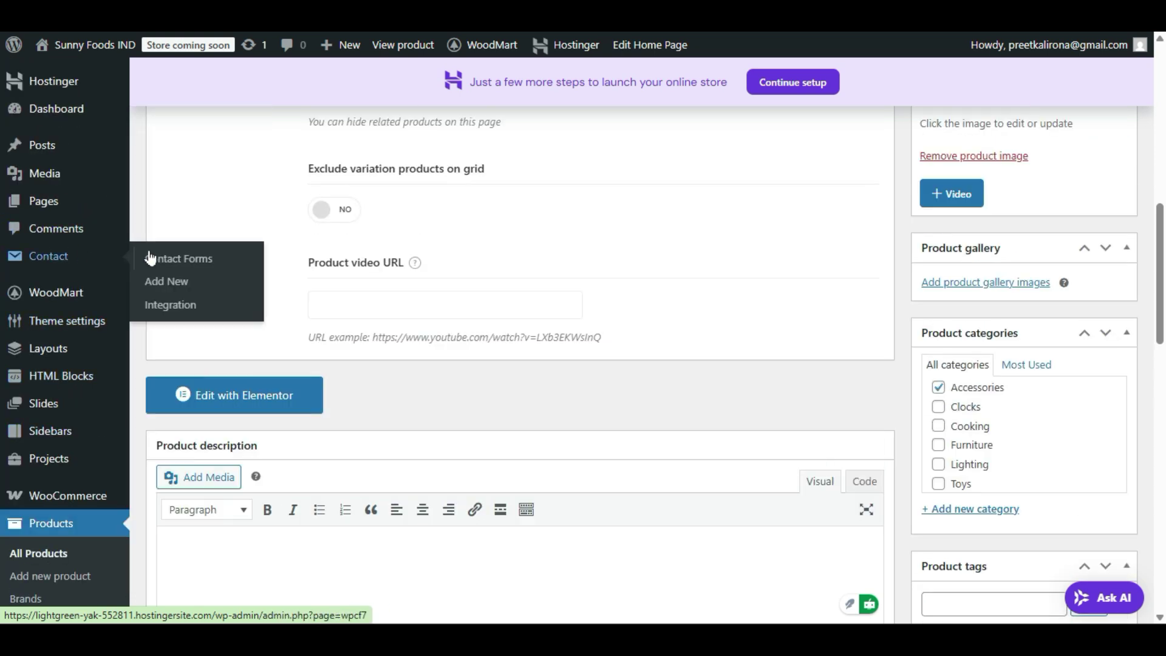
click(165, 259)
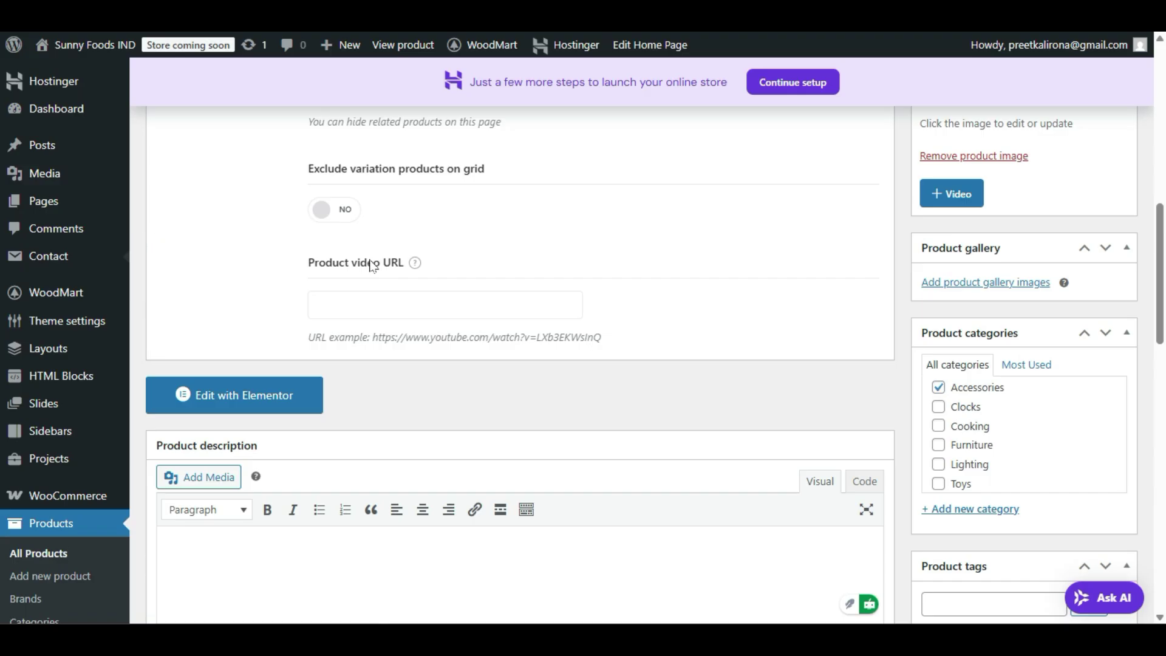
scroll(372, 266, down, 3)
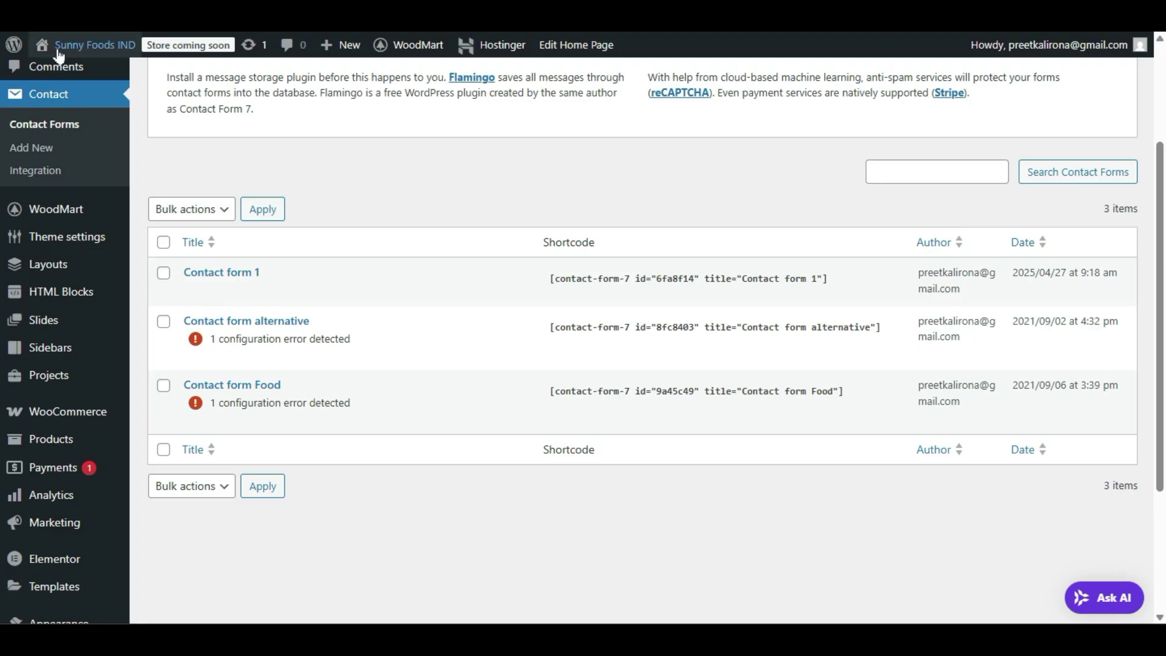
- Open the live site in a separate browser tab and go to its Contact Us page
mouse_move(43, 44)
right_click(68, 73)
click(100, 91)
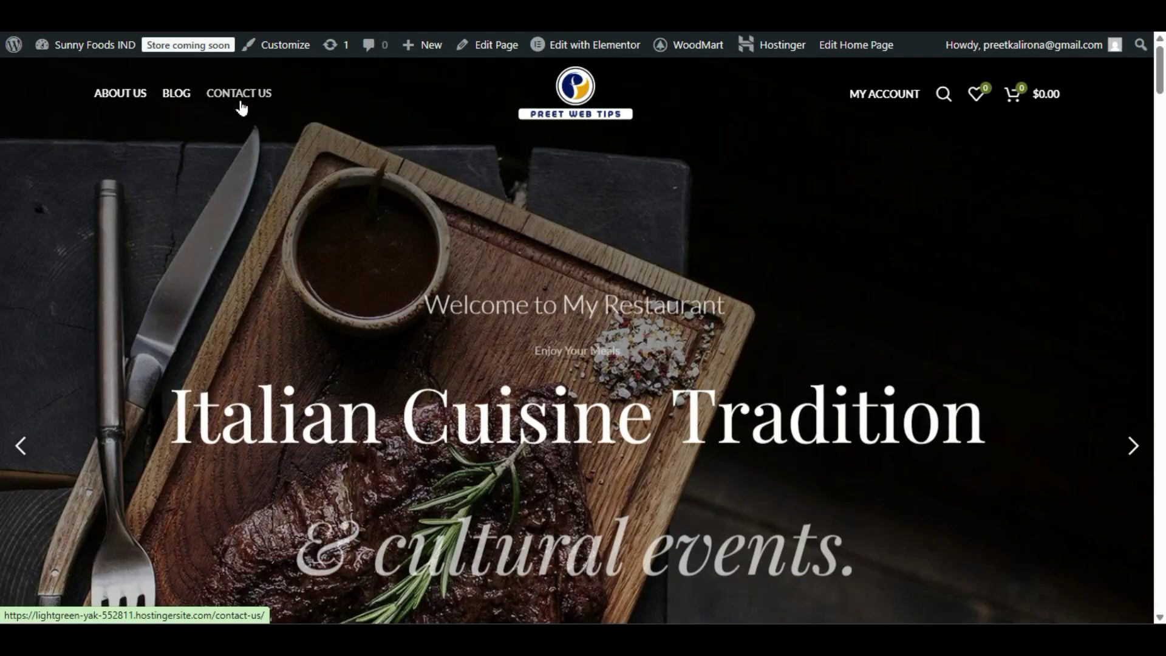
click(249, 102)
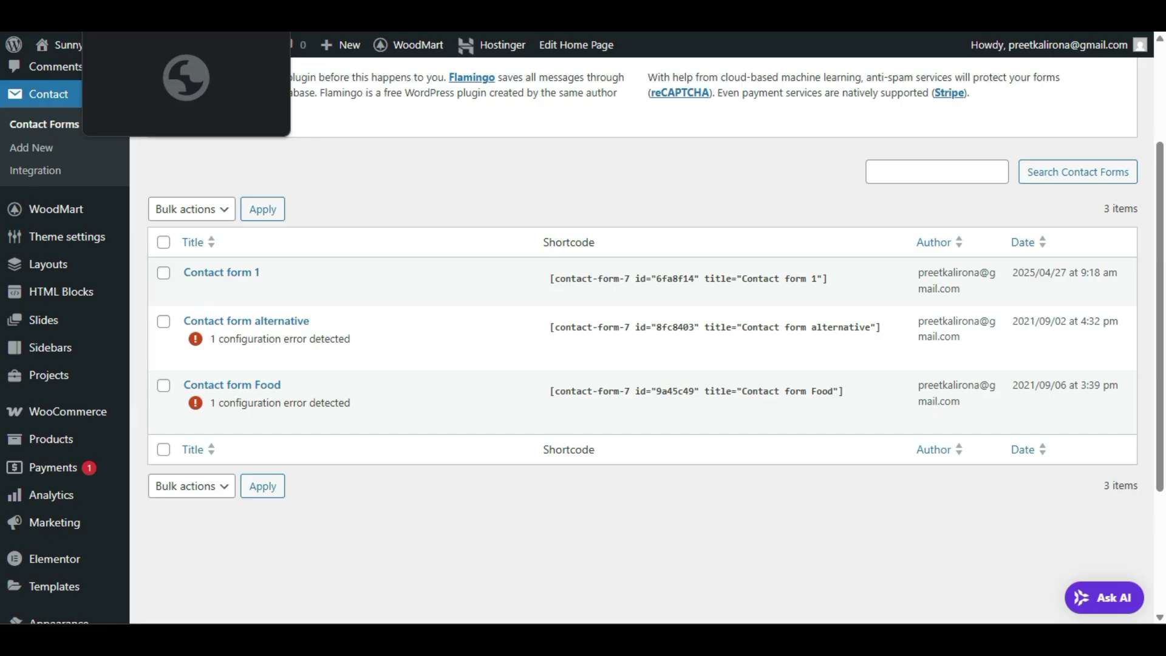
click(157, 18)
- Review the Contact Us page's question form and expand the FAQ answers about viewing a sales receipt and returning an item
scroll(207, 153, down, 5)
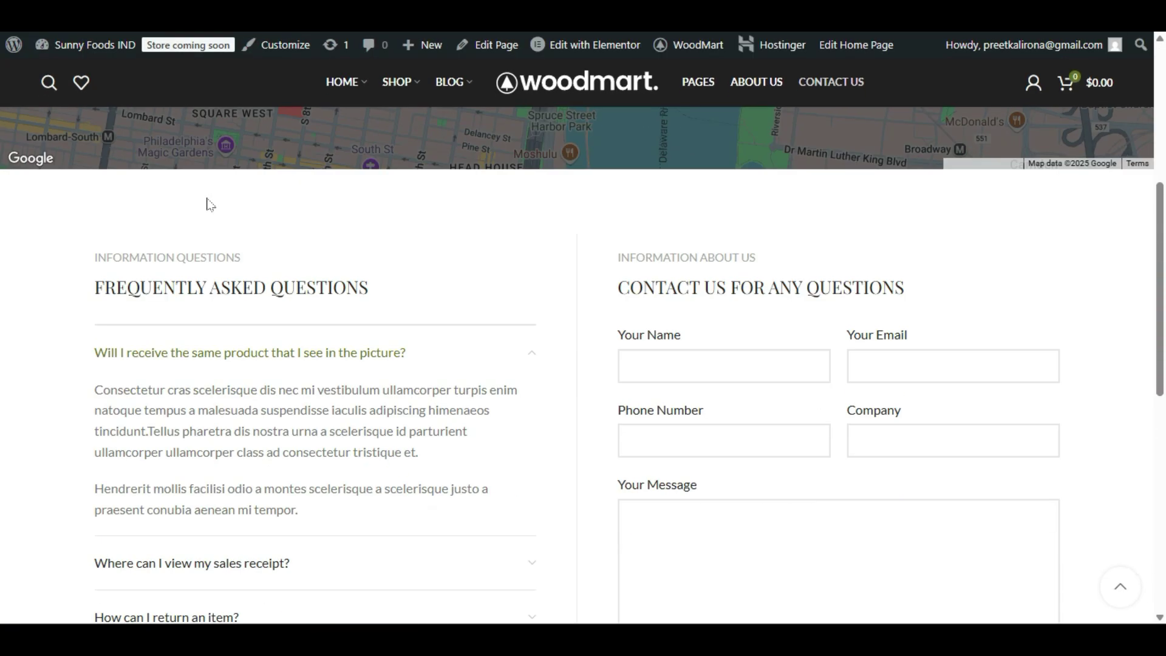
scroll(207, 203, down, 1)
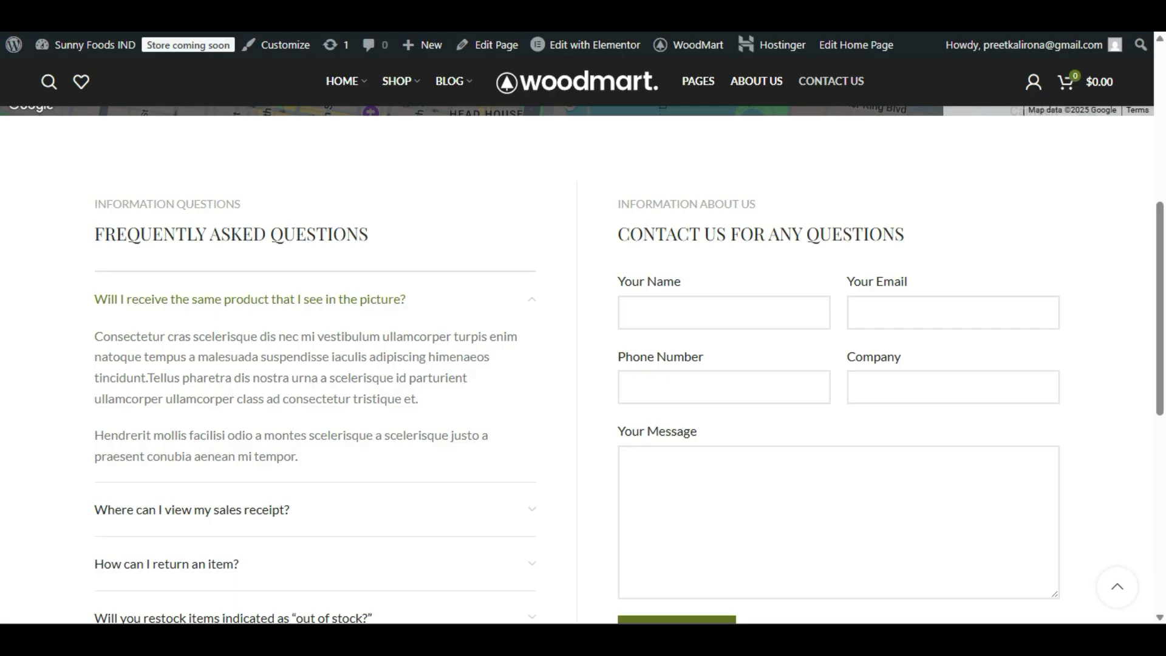
scroll(190, 463, down, 2)
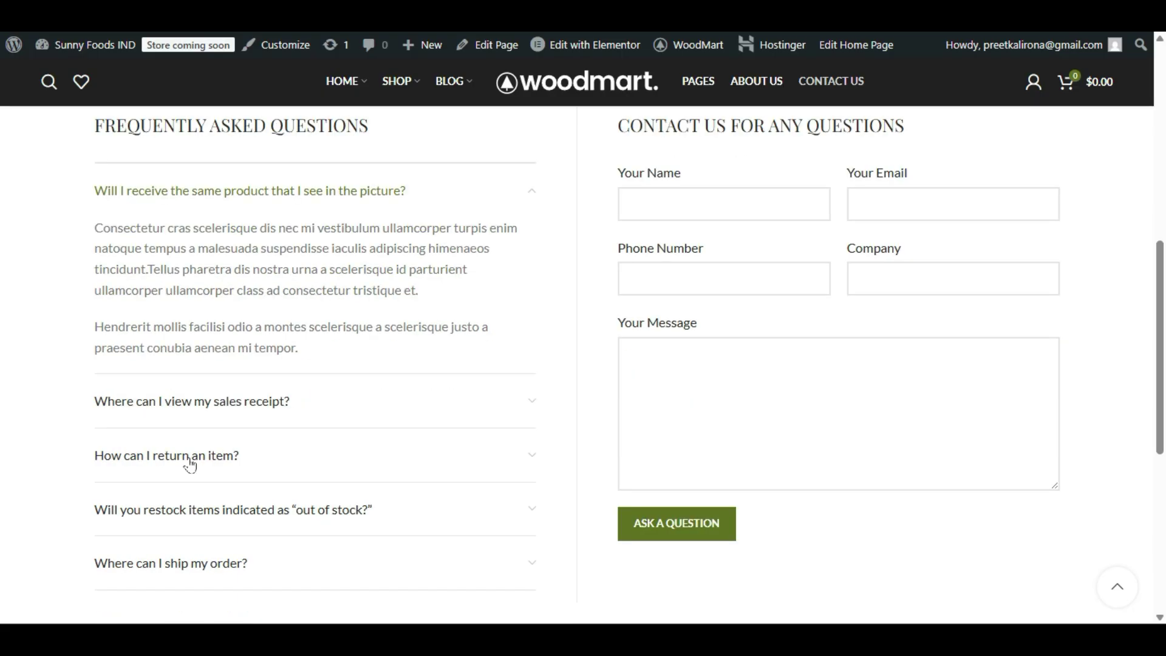
click(208, 402)
click(211, 455)
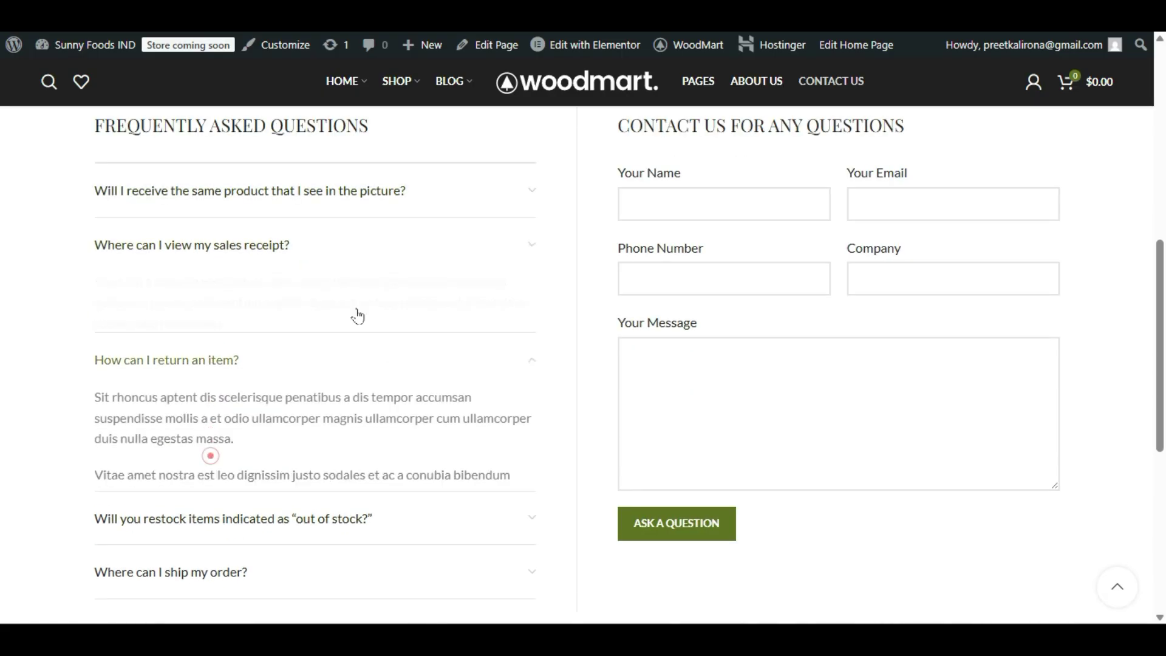
- Open the Contact Us page in Elementor and examine the Google map's marker and content settings
scroll(357, 318, up, 9)
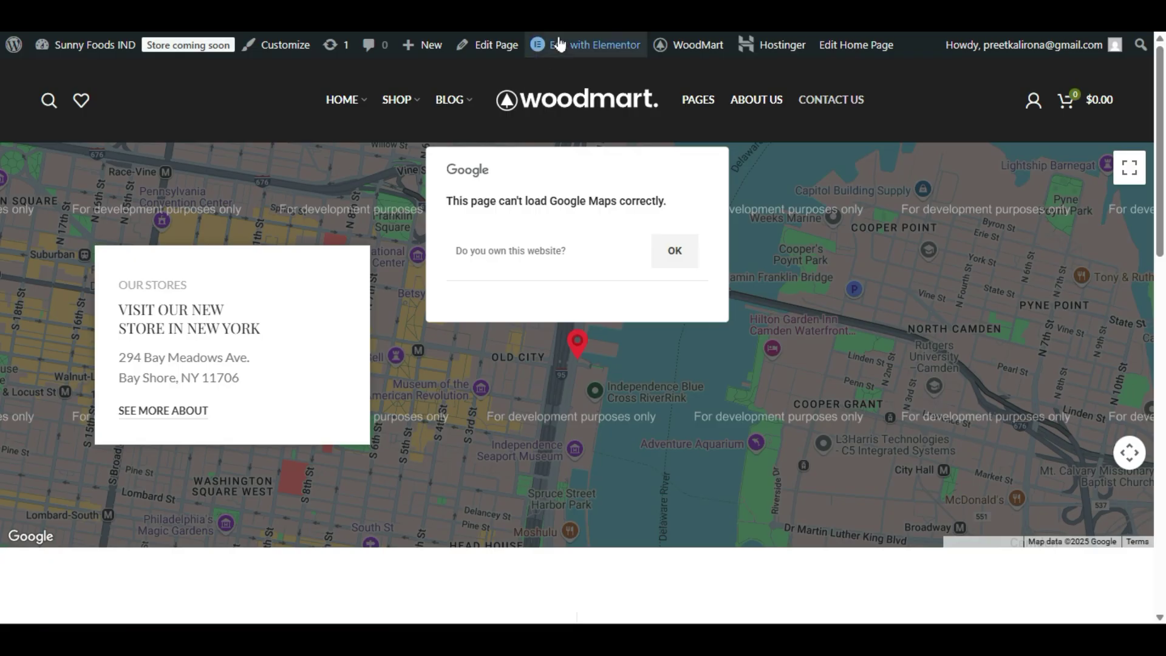
mouse_move(560, 44)
click(586, 44)
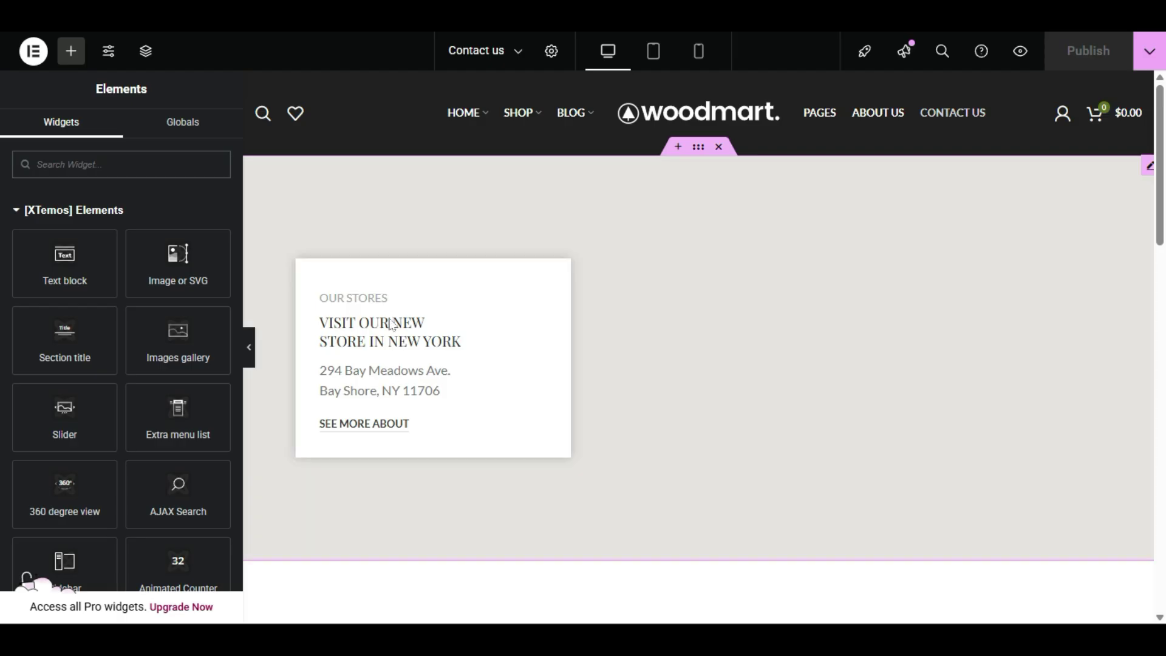
click(385, 313)
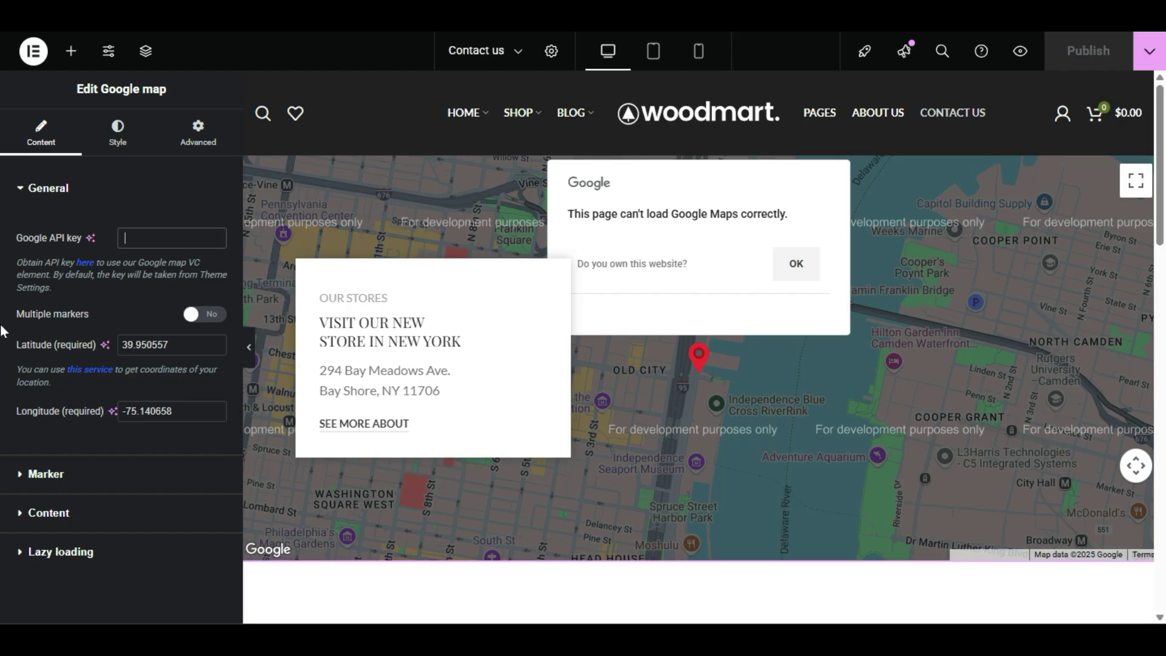
click(52, 473)
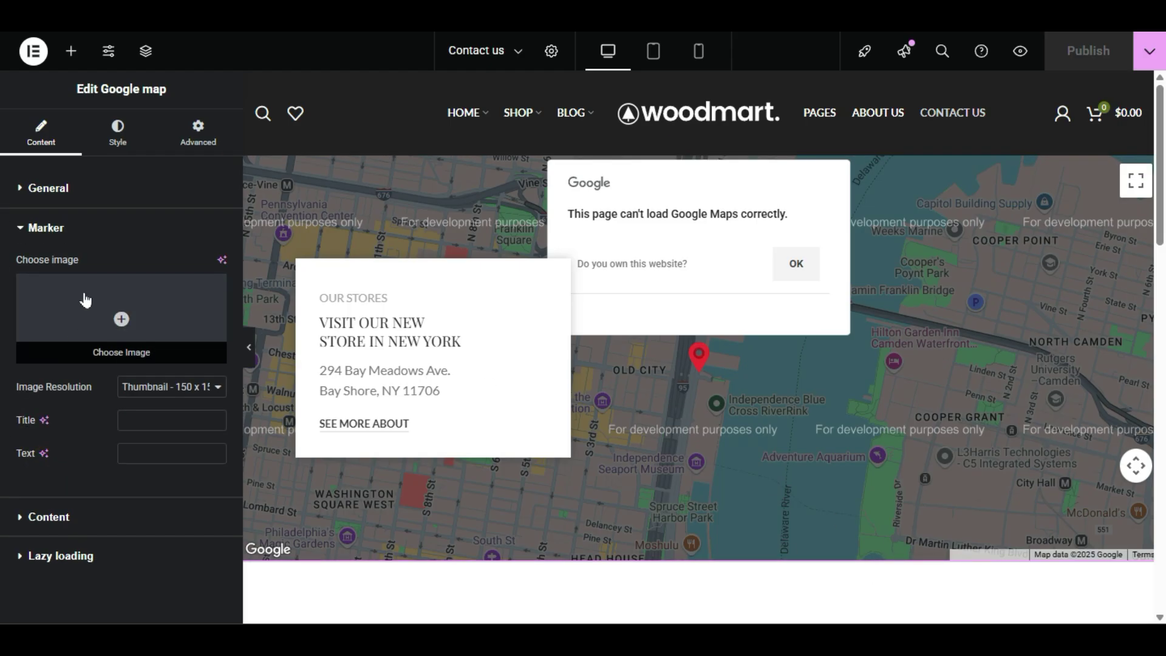
click(38, 517)
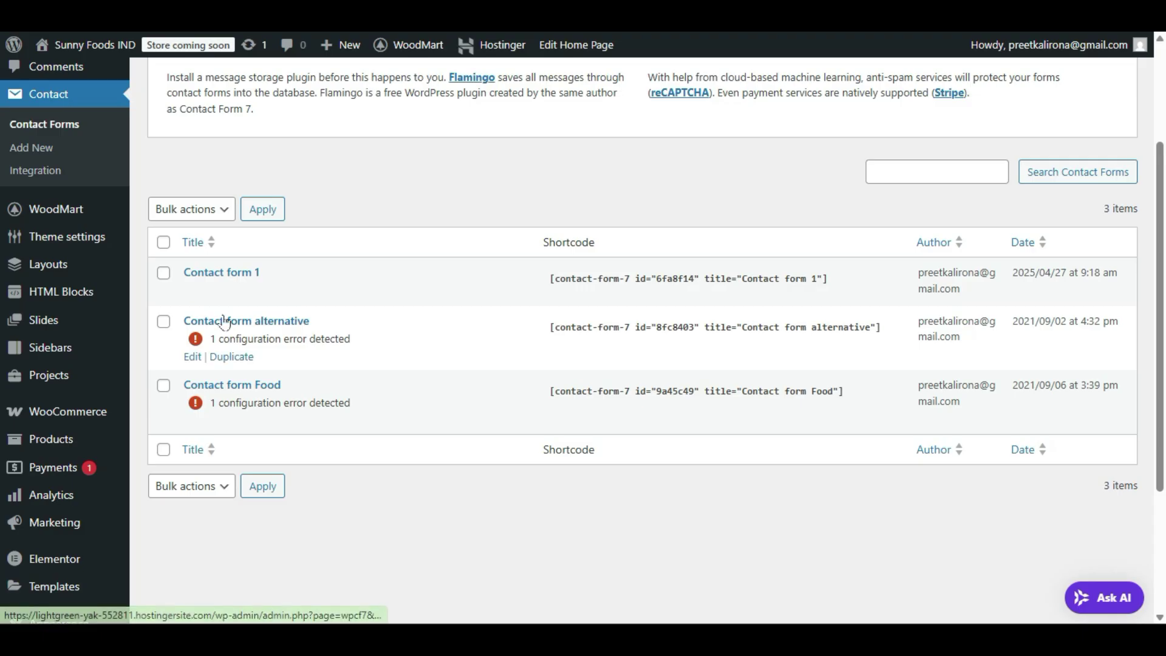
- Find the Contact us infobox in the dashboard's HTML Blocks and open it in Elementor
scroll(194, 338, down, 3)
scroll(125, 395, up, 2)
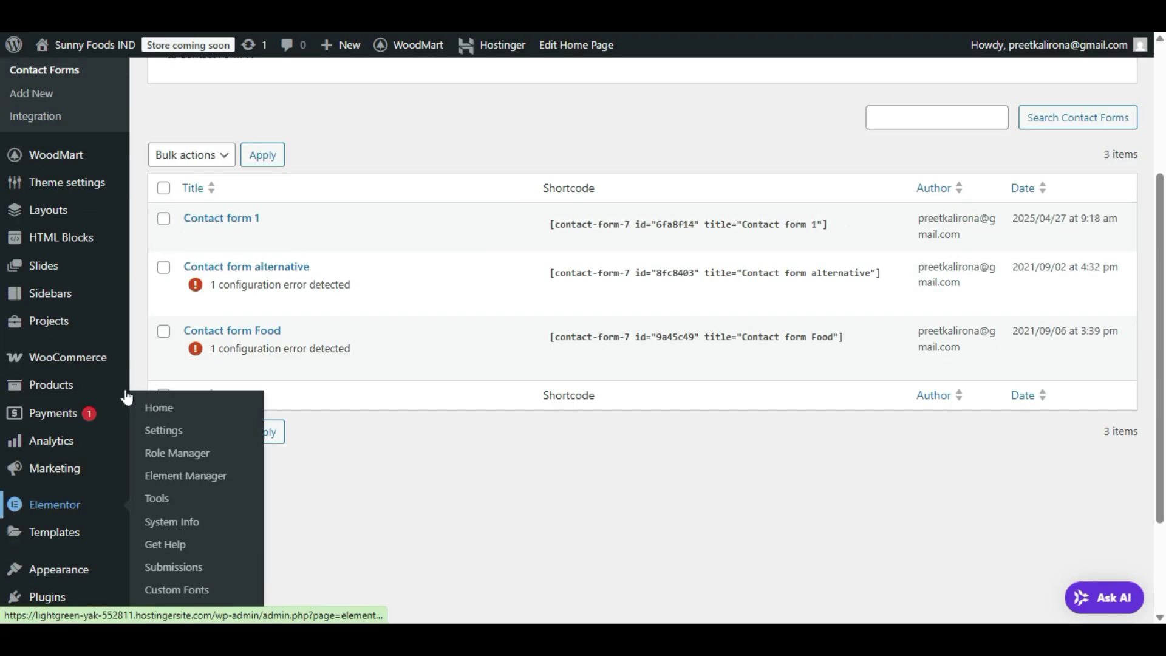
mouse_move(19, 232)
click(146, 234)
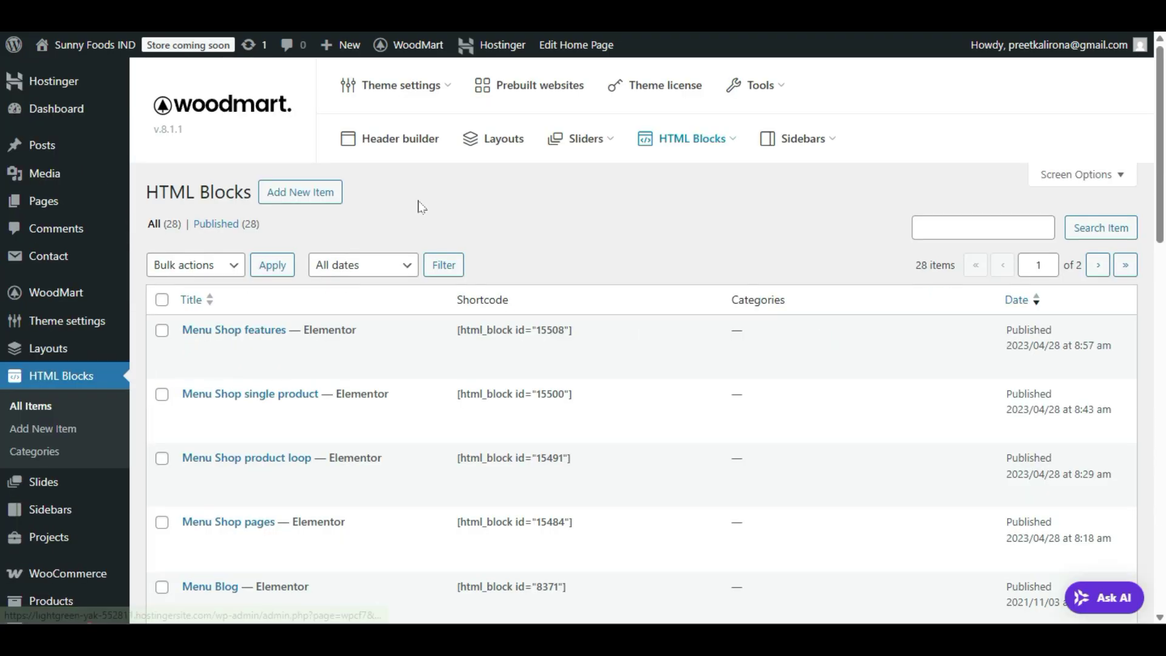
scroll(417, 210, down, 2)
scroll(413, 213, down, 8)
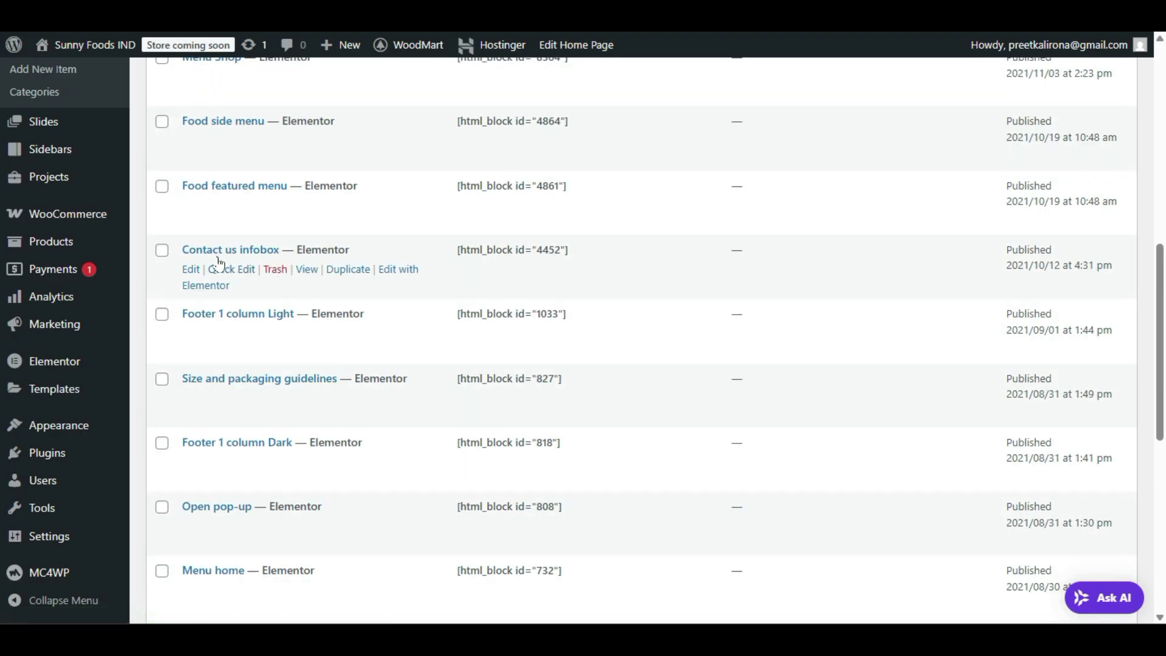
click(391, 267)
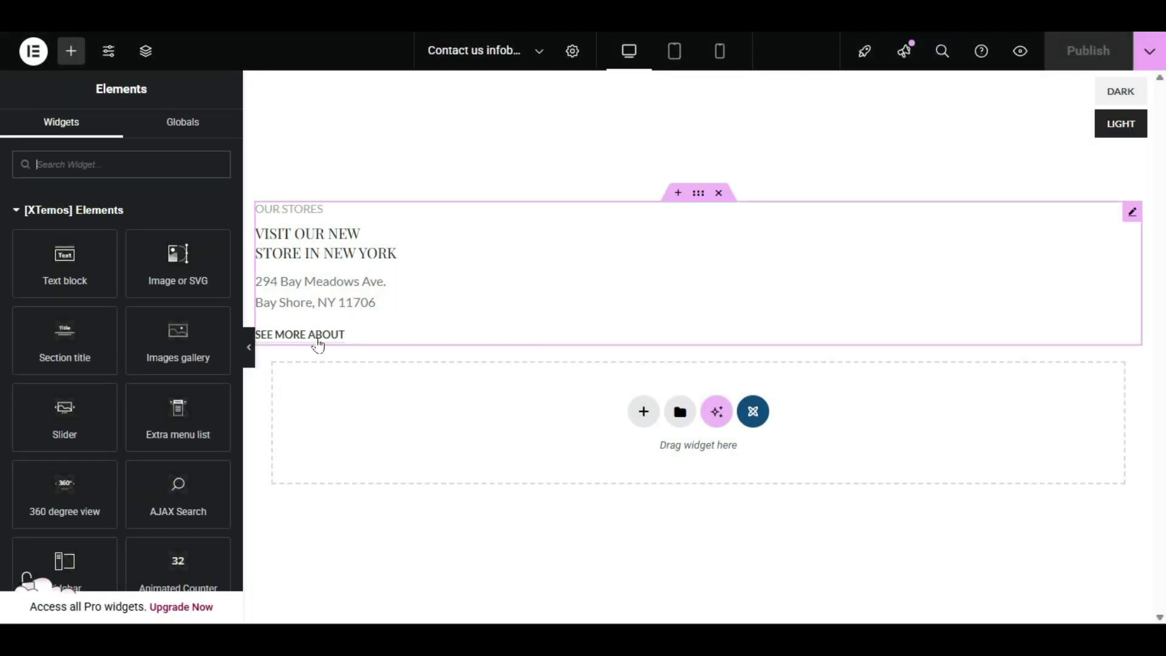
- Examine the information box's subtitle, title and content fields, and the Contact us map's API key and coordinate settings
click(328, 241)
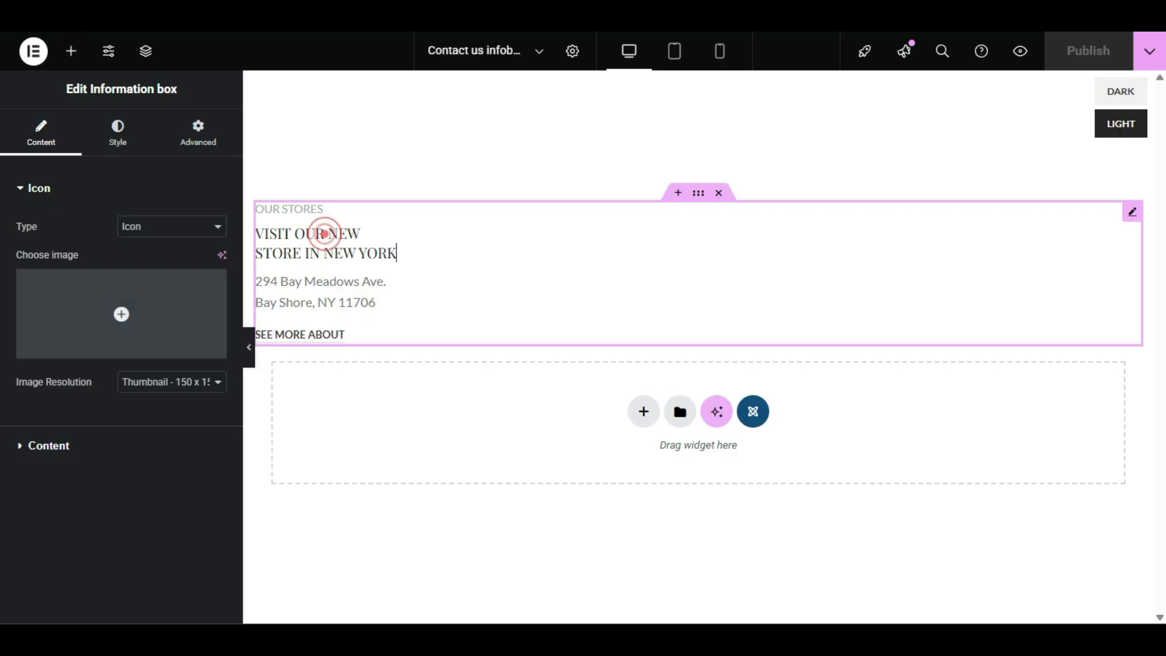
click(100, 456)
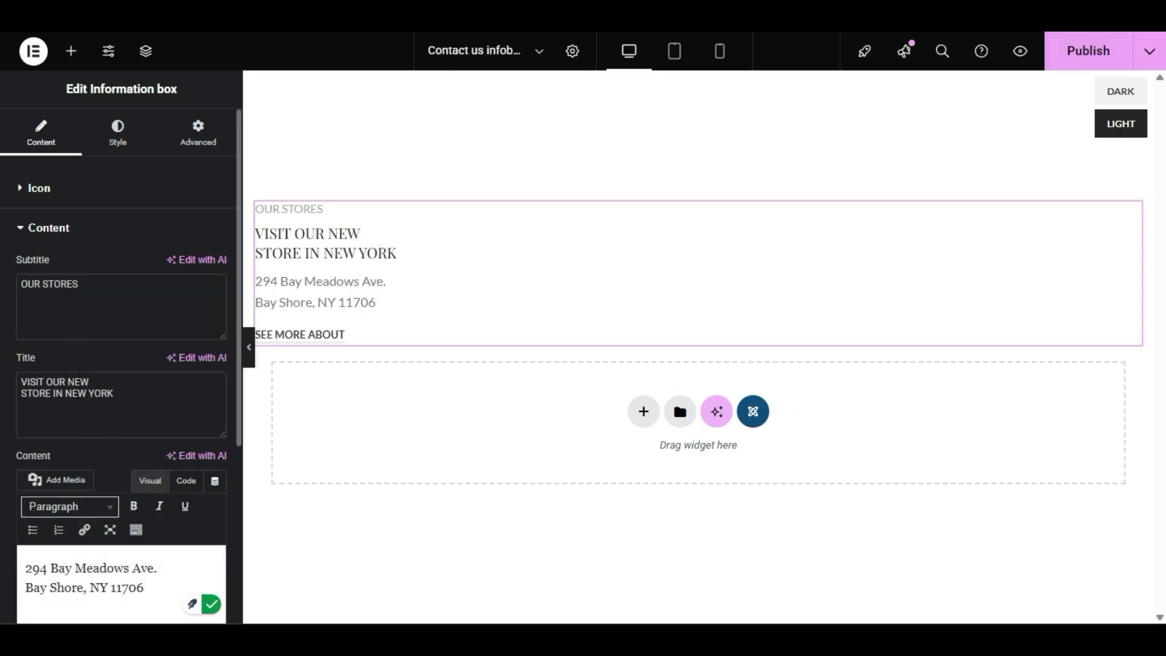
scroll(97, 376, down, 2)
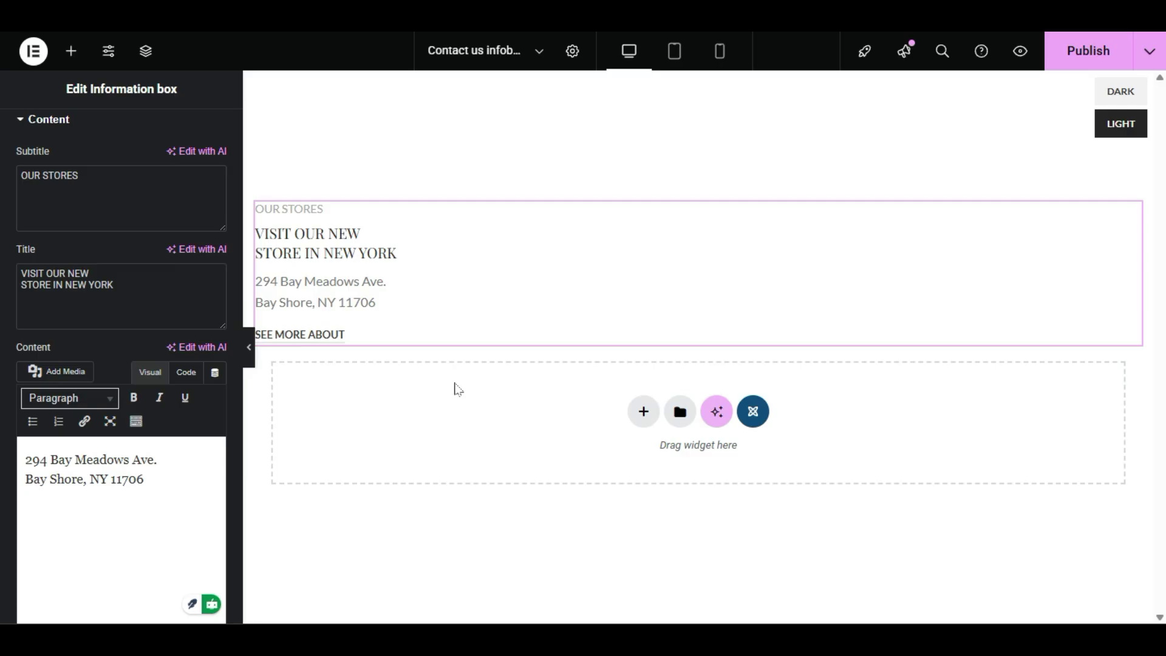
click(121, 12)
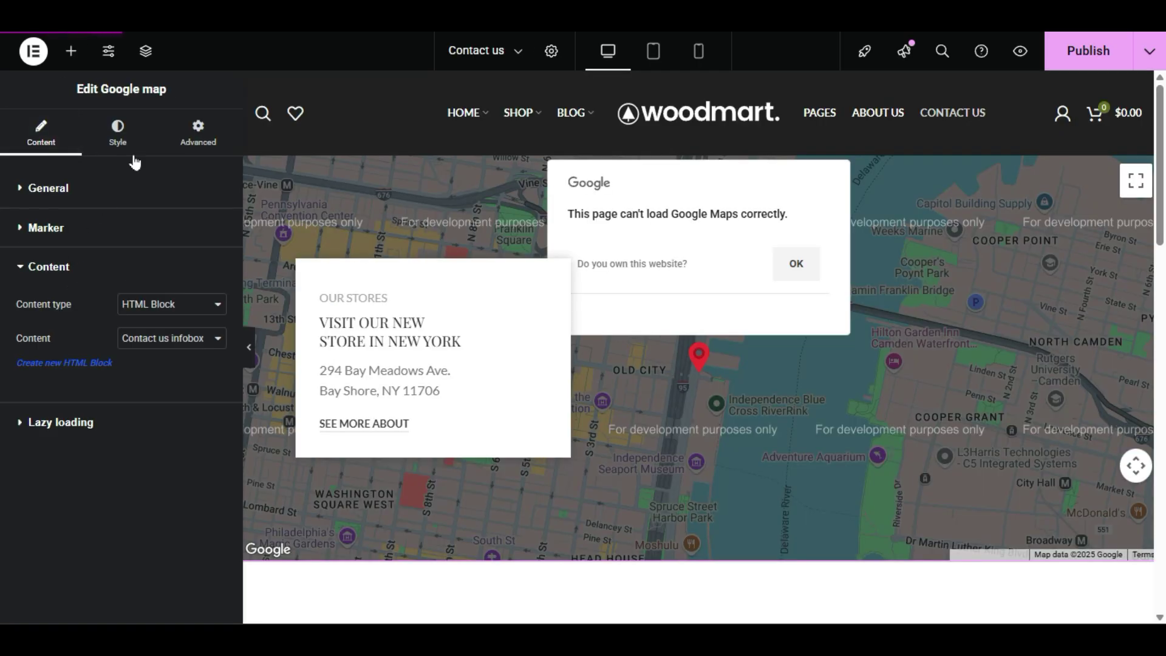
click(84, 194)
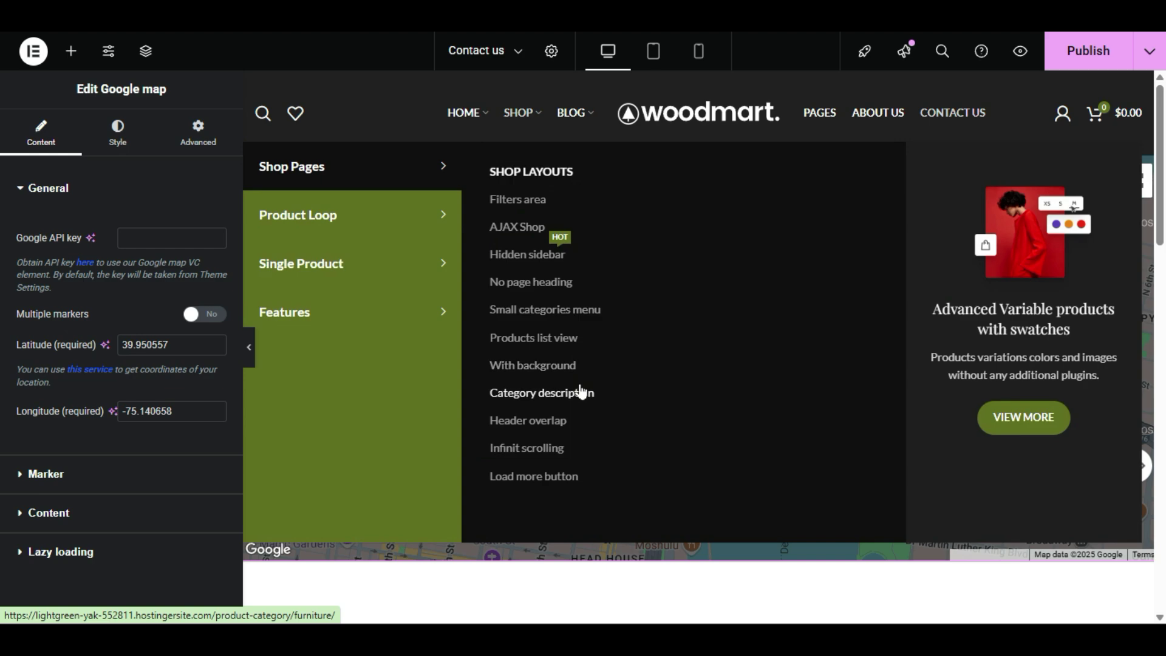
- Examine the Frequently Asked Questions accordion's items and which form the Contact Us for Any Questions section uses
scroll(640, 561, down, 7)
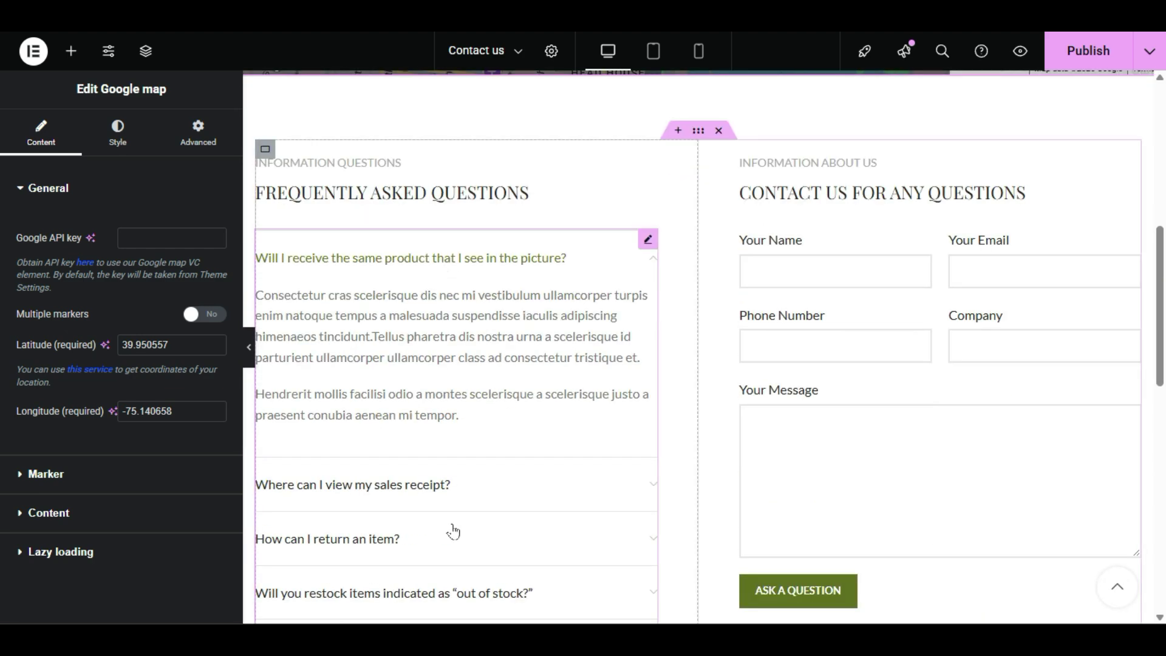
click(480, 358)
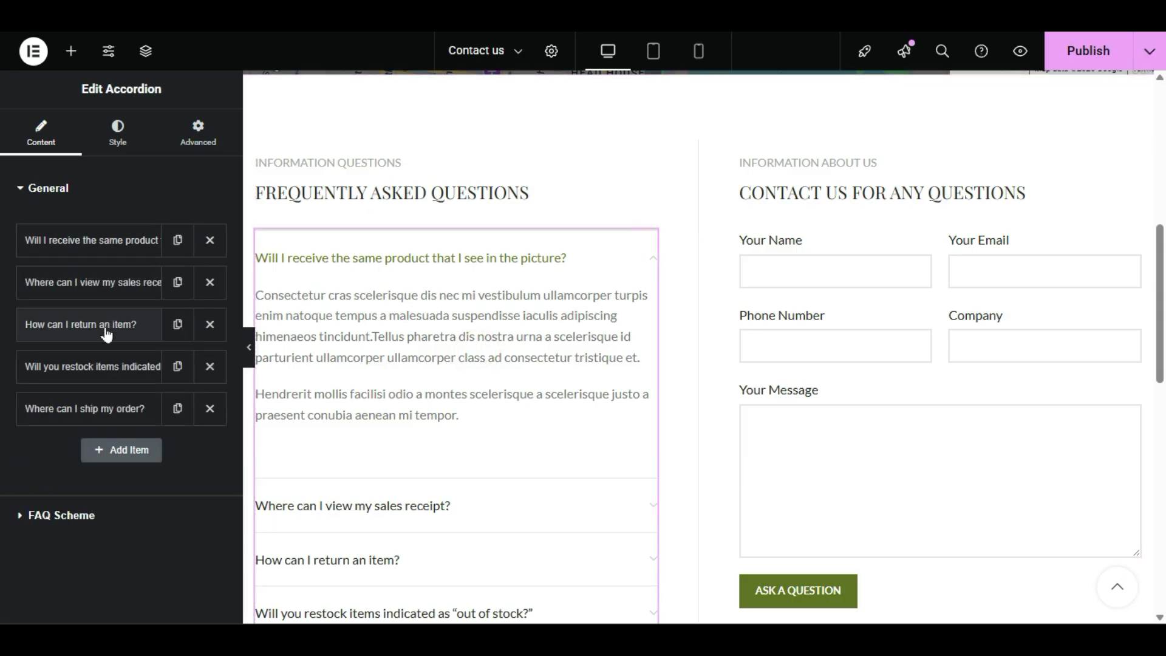
click(109, 249)
click(110, 249)
click(98, 294)
click(97, 295)
click(97, 325)
click(97, 325)
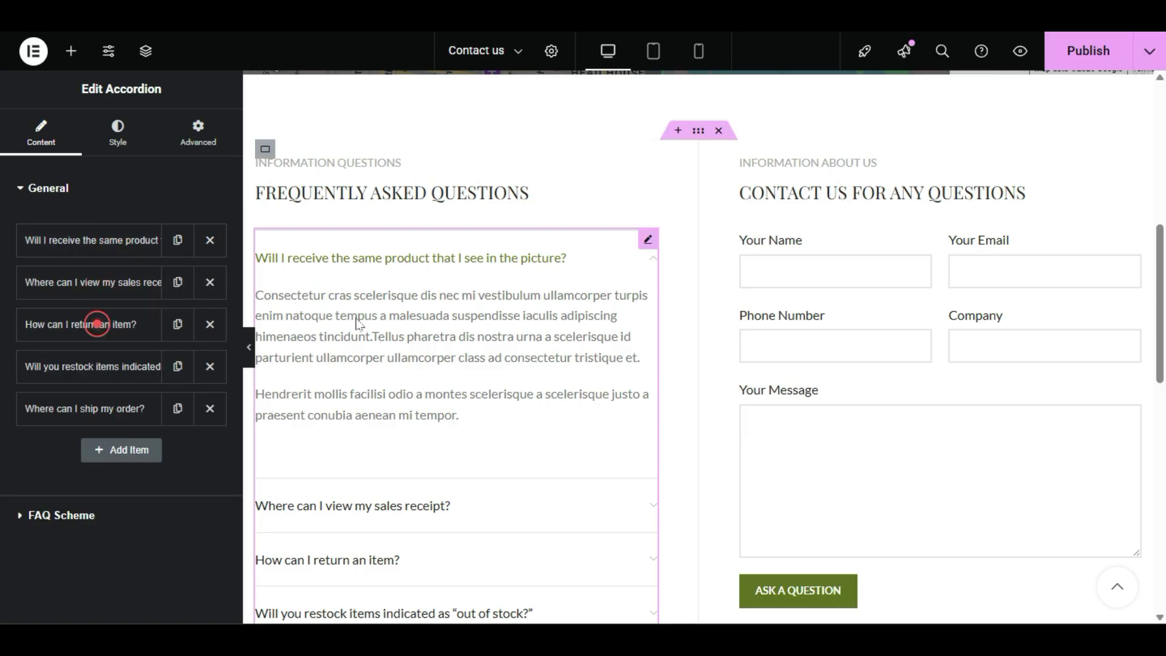
click(811, 236)
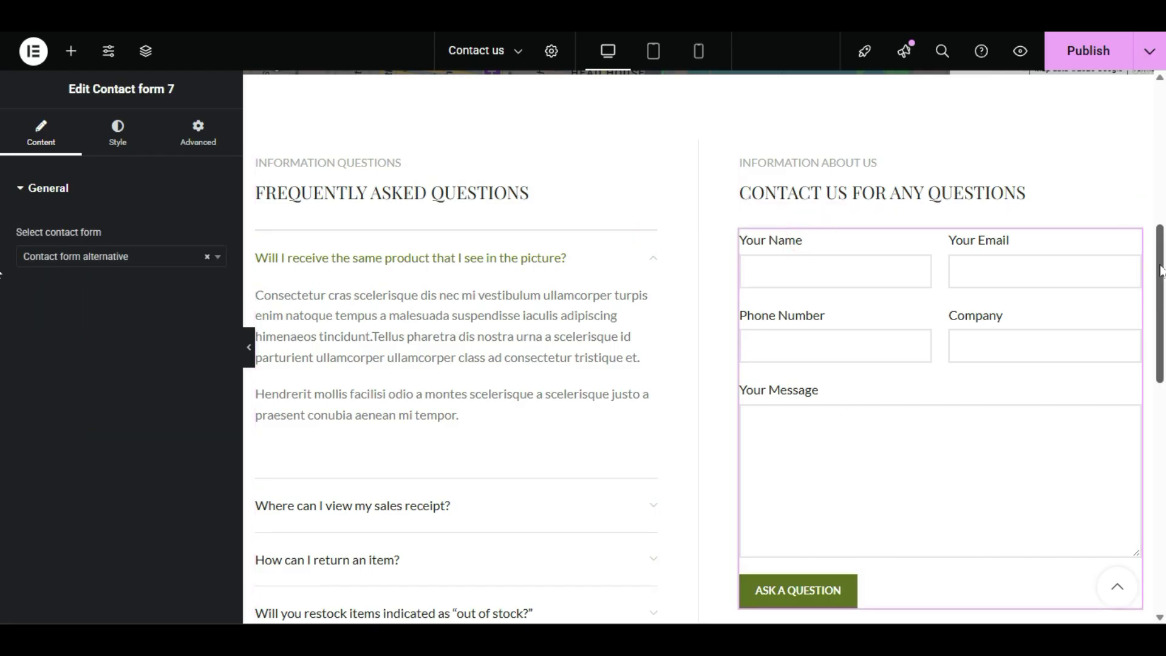
click(975, 389)
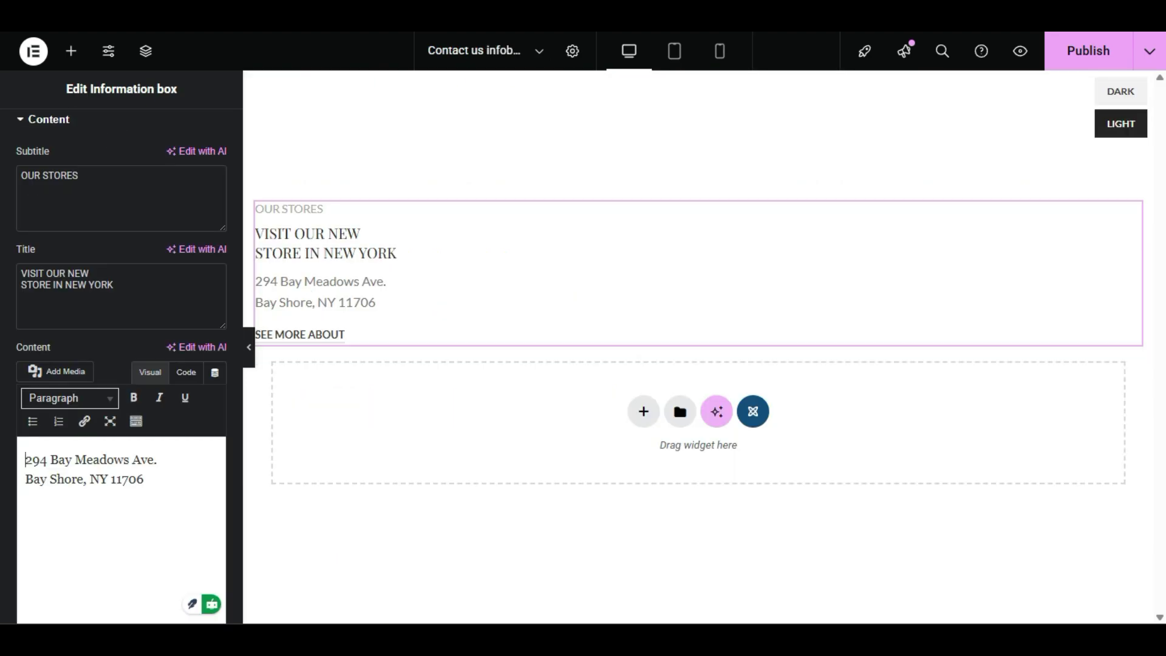
- Leave the Contact us infobox editor and go back to the dashboard's Contact Forms list to locate Contact form alternative
click(29, 49)
click(653, 87)
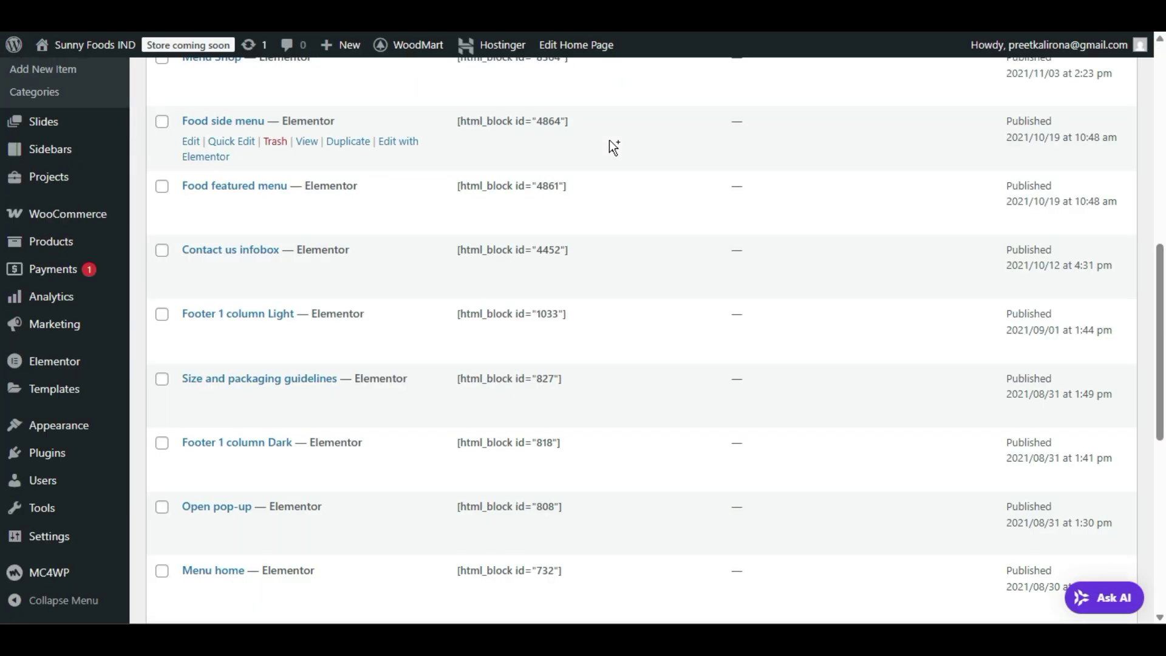
scroll(363, 286, up, 2)
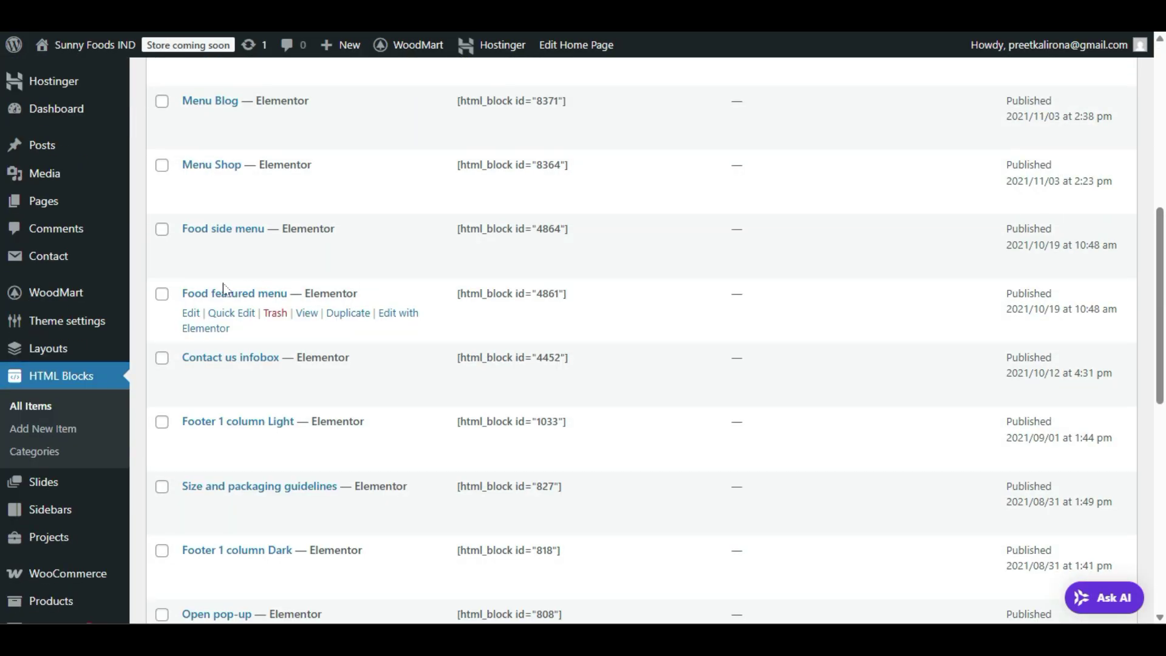
mouse_move(109, 262)
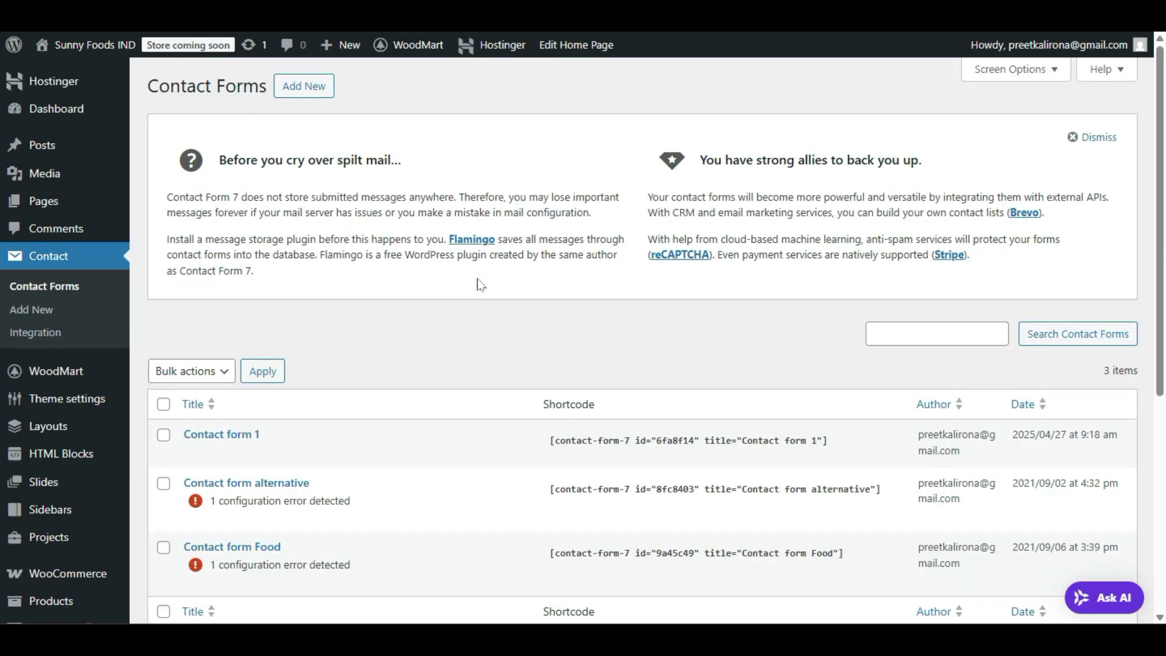
scroll(475, 286, down, 2)
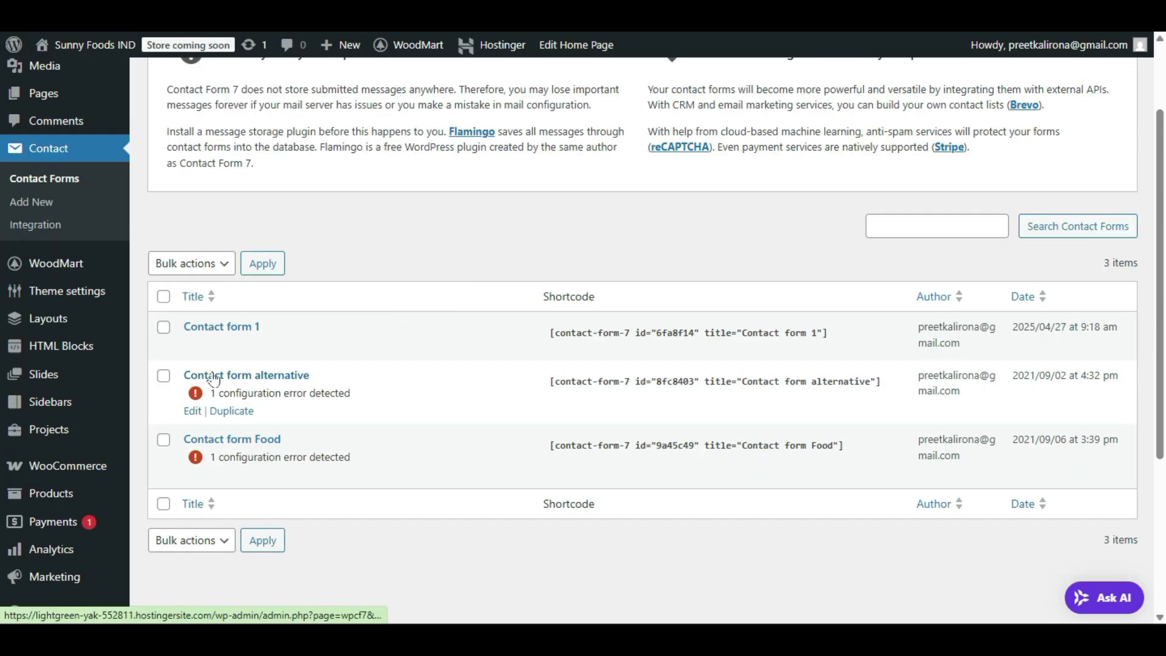
- Open Contact form alternative for editing and bring up its mail template settings
click(192, 412)
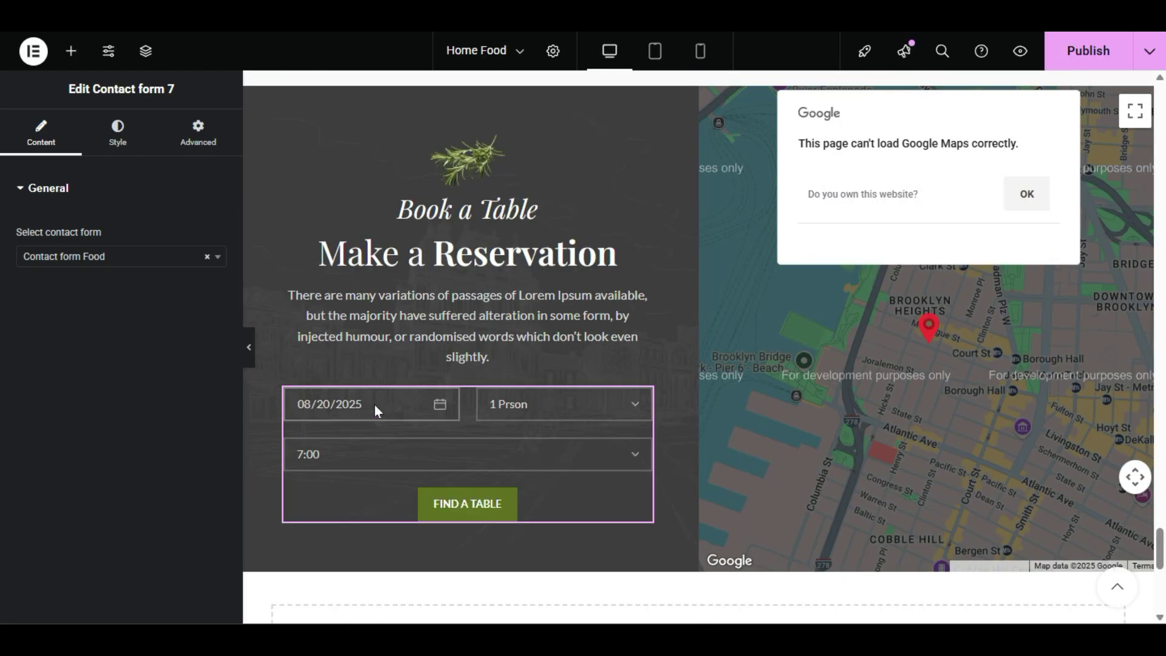
click(375, 406)
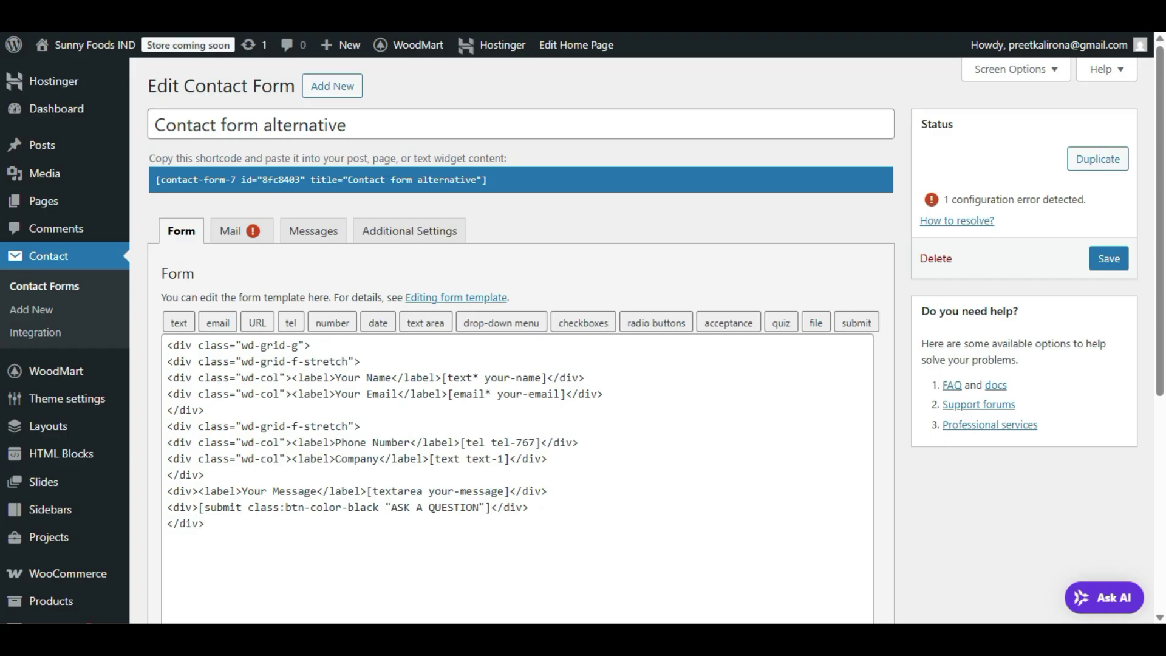
click(233, 234)
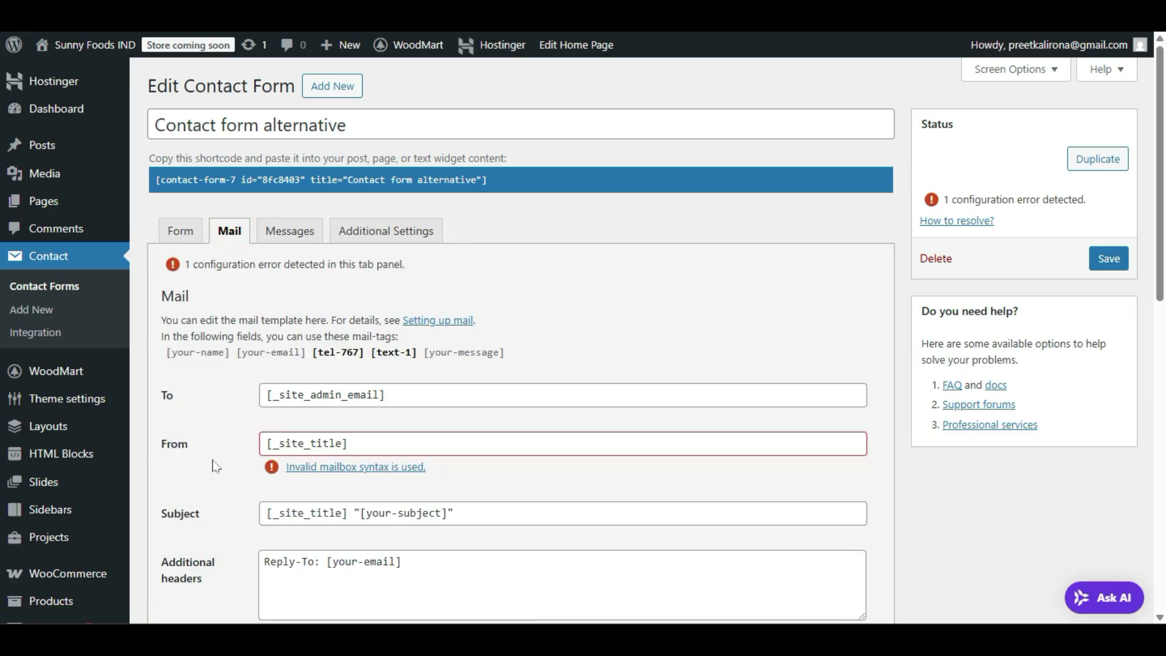
- Examine the To and From fields in the mail template of Contact form alternative
triple_click(370, 444)
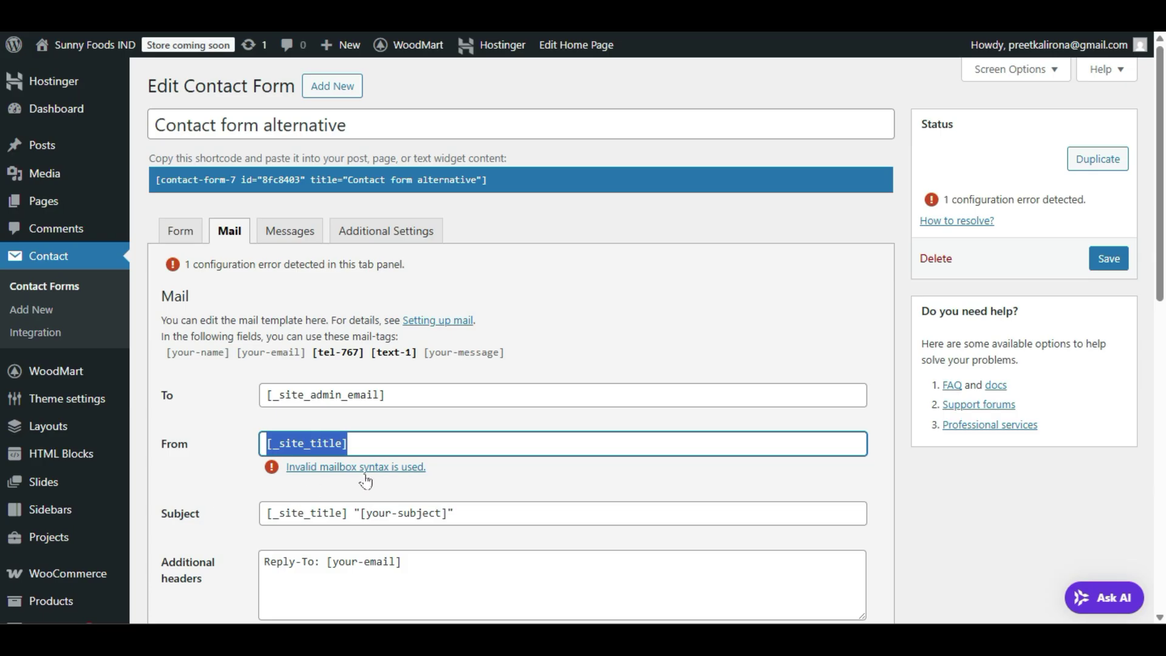
click(380, 446)
drag(399, 447, 190, 469)
click(403, 395)
drag(403, 395, 213, 406)
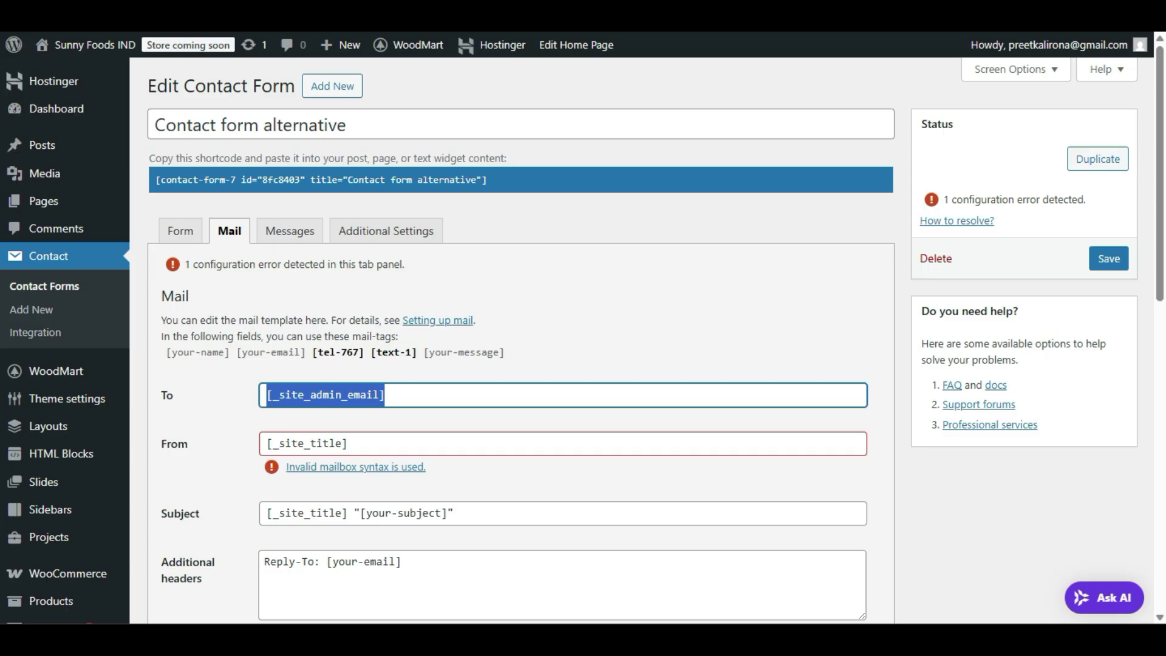
click(400, 396)
drag(397, 396, 151, 405)
click(234, 440)
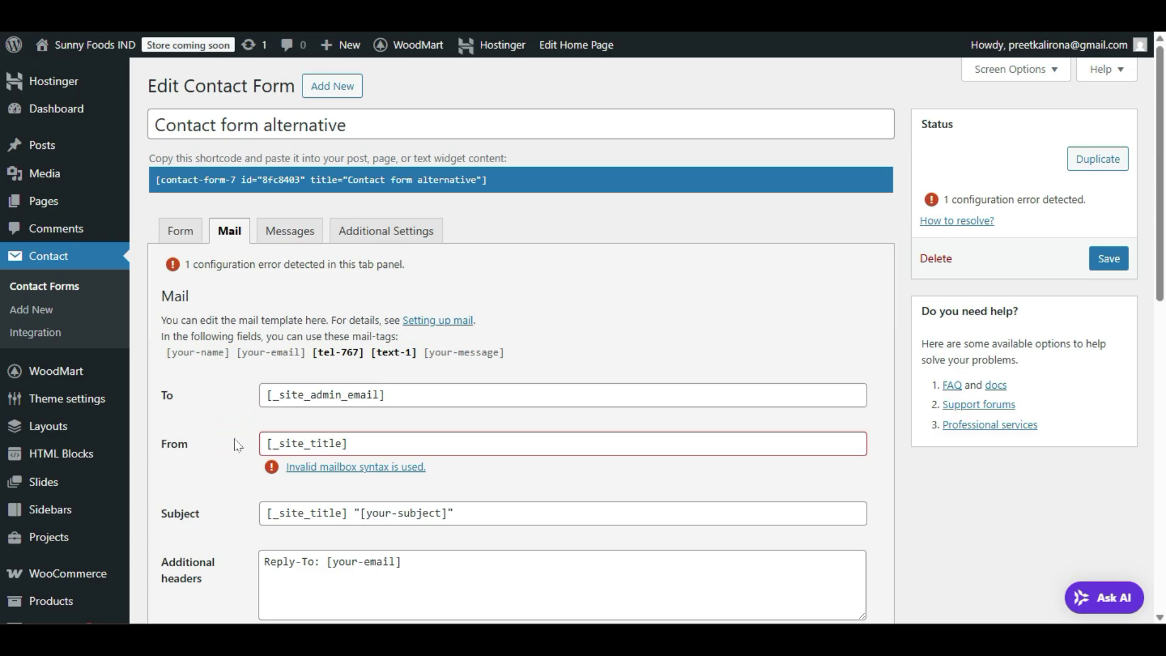
drag(413, 399, 126, 432)
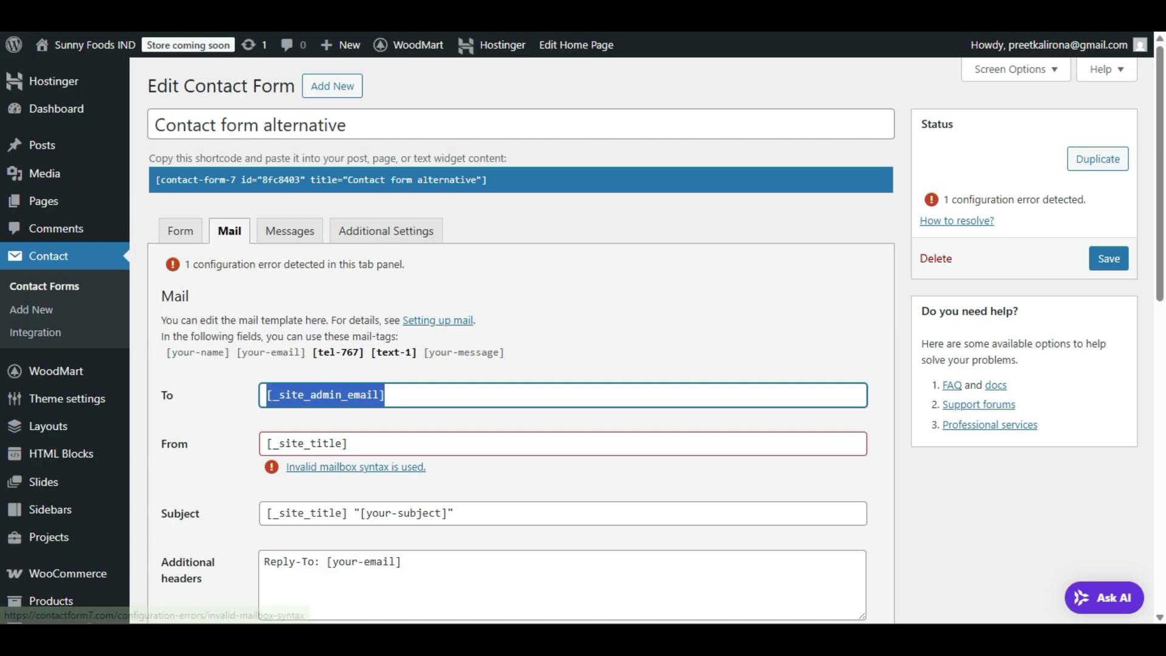
drag(365, 445, 207, 457)
click(204, 454)
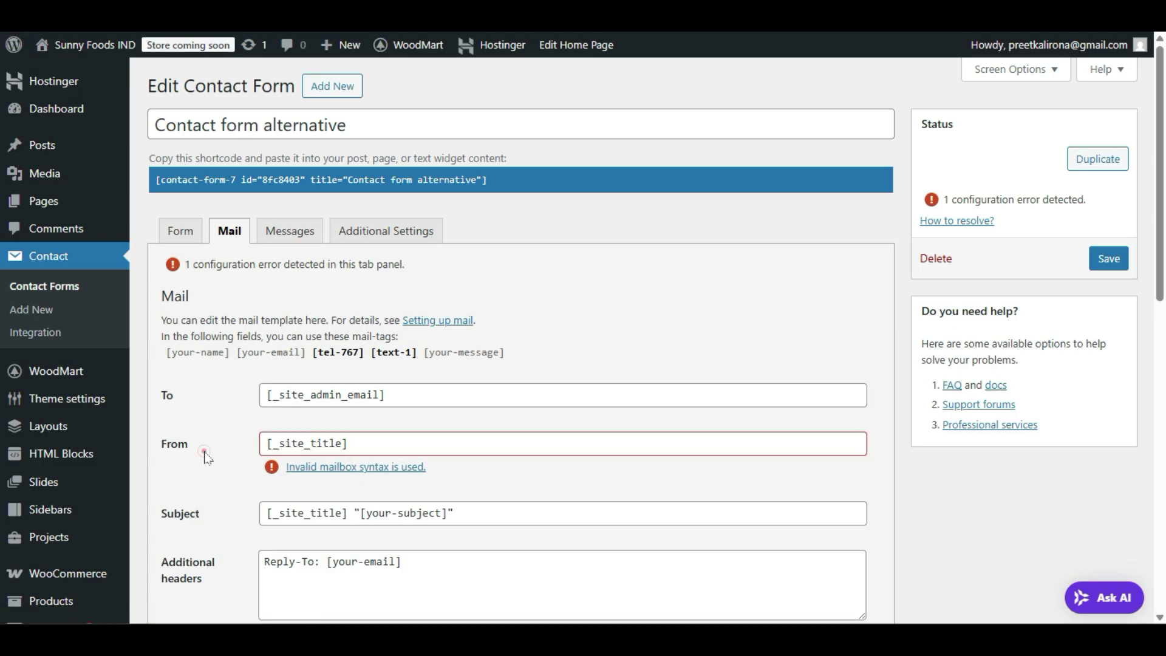
drag(365, 441, 266, 444)
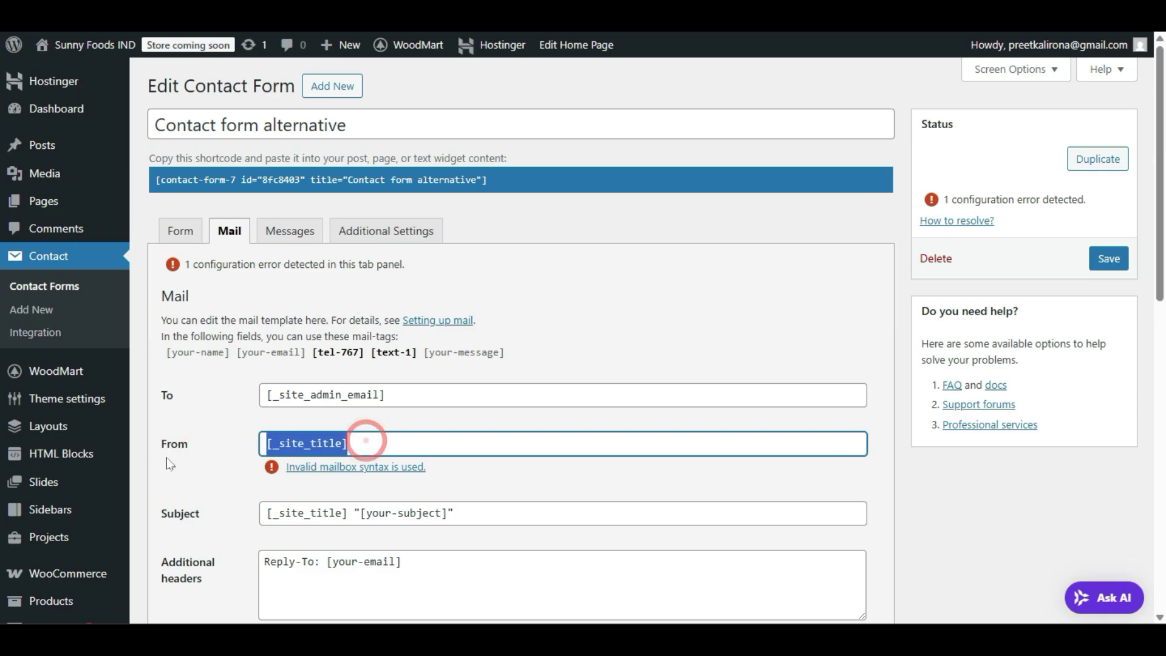
click(223, 485)
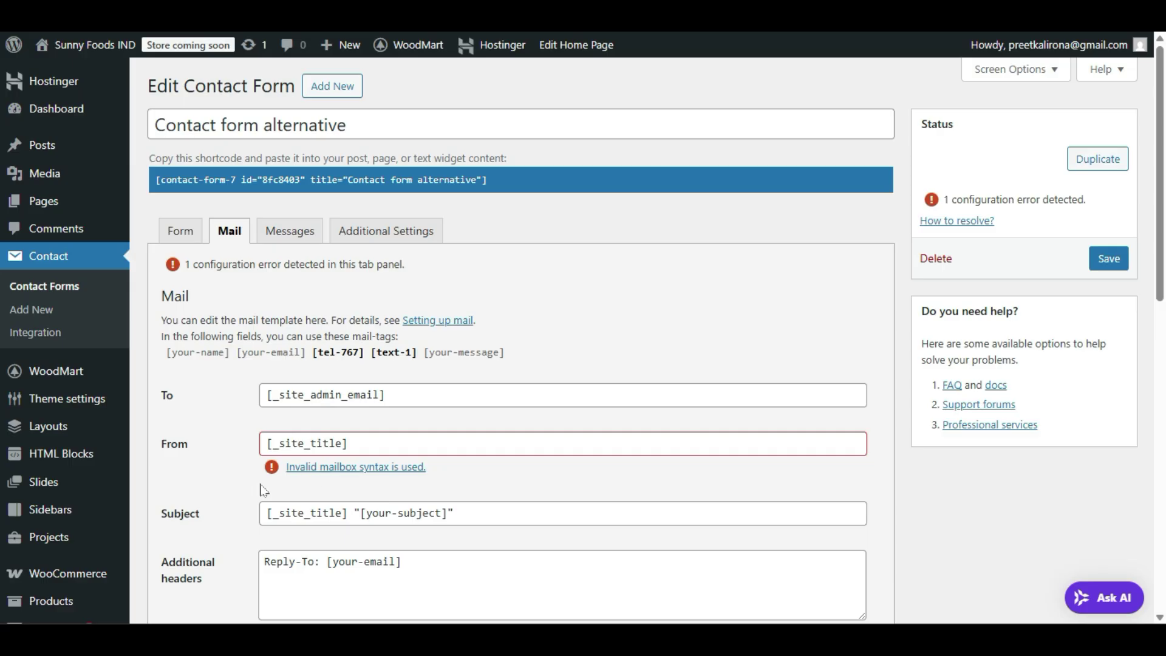
- Review the mail template's subject, additional headers, message body and file attachments fields
scroll(255, 491, down, 2)
scroll(255, 491, down, 8)
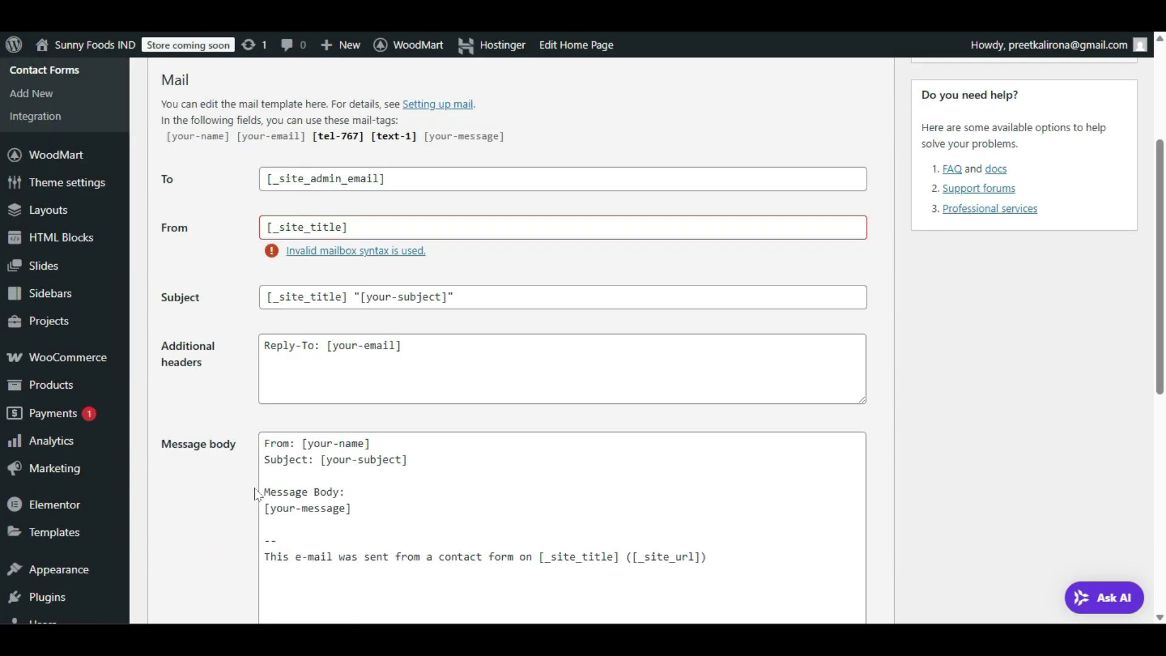
scroll(250, 491, down, 1)
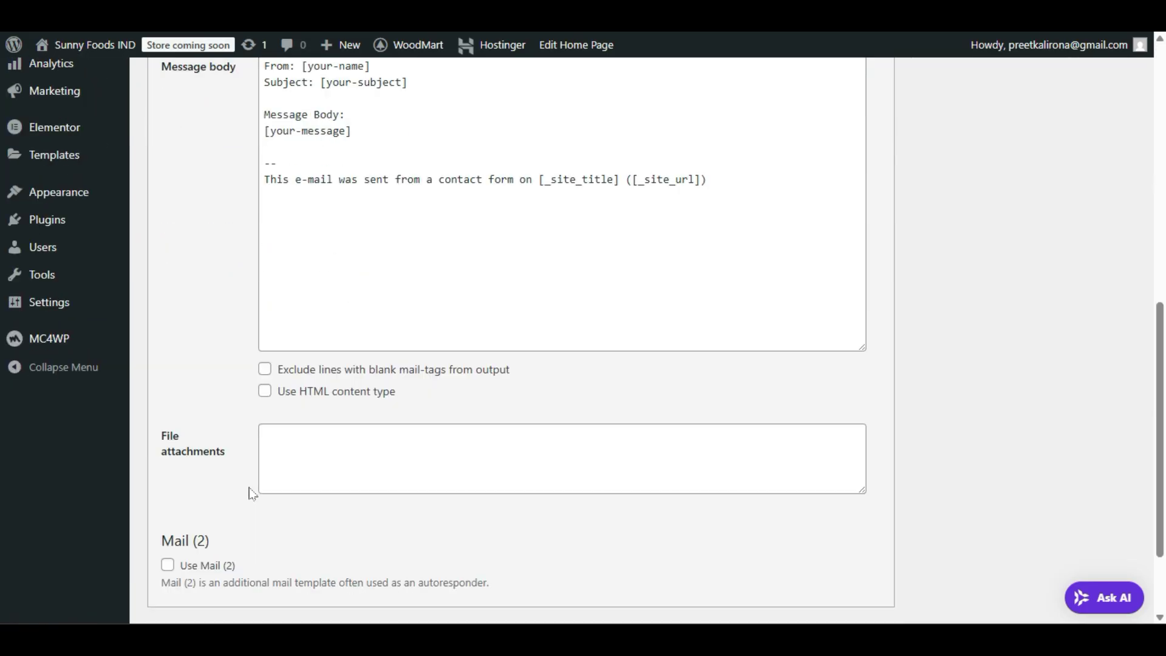
scroll(250, 492, up, 11)
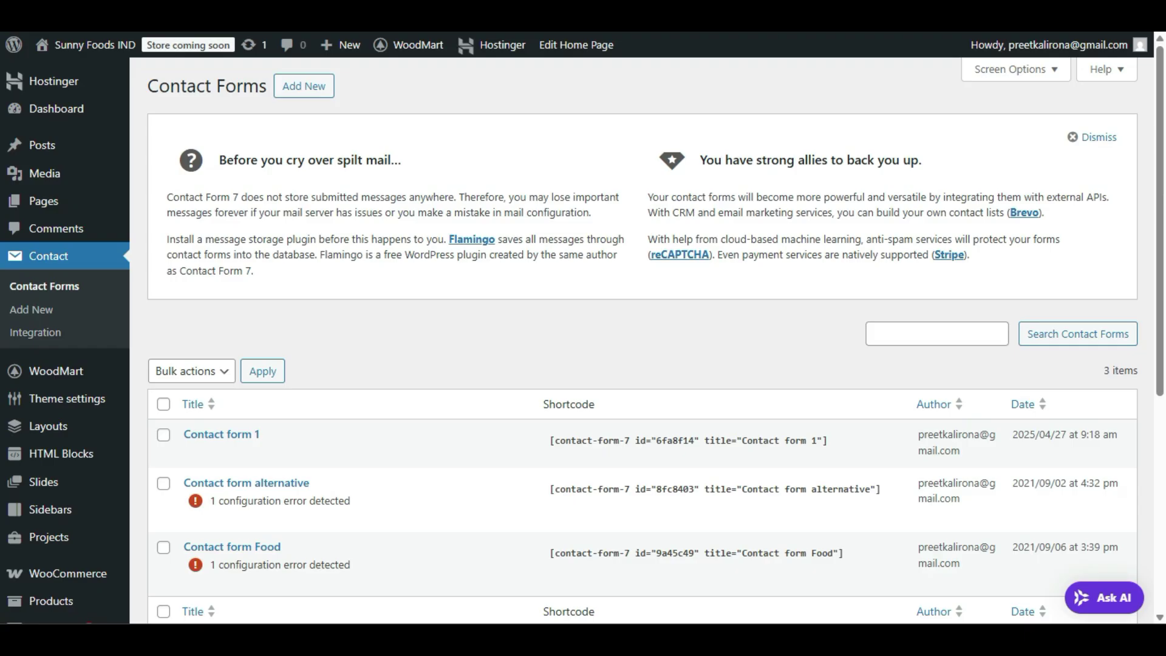
- Open Contact form Food from the Contact Forms list for editing and view its form template
scroll(285, 364, down, 2)
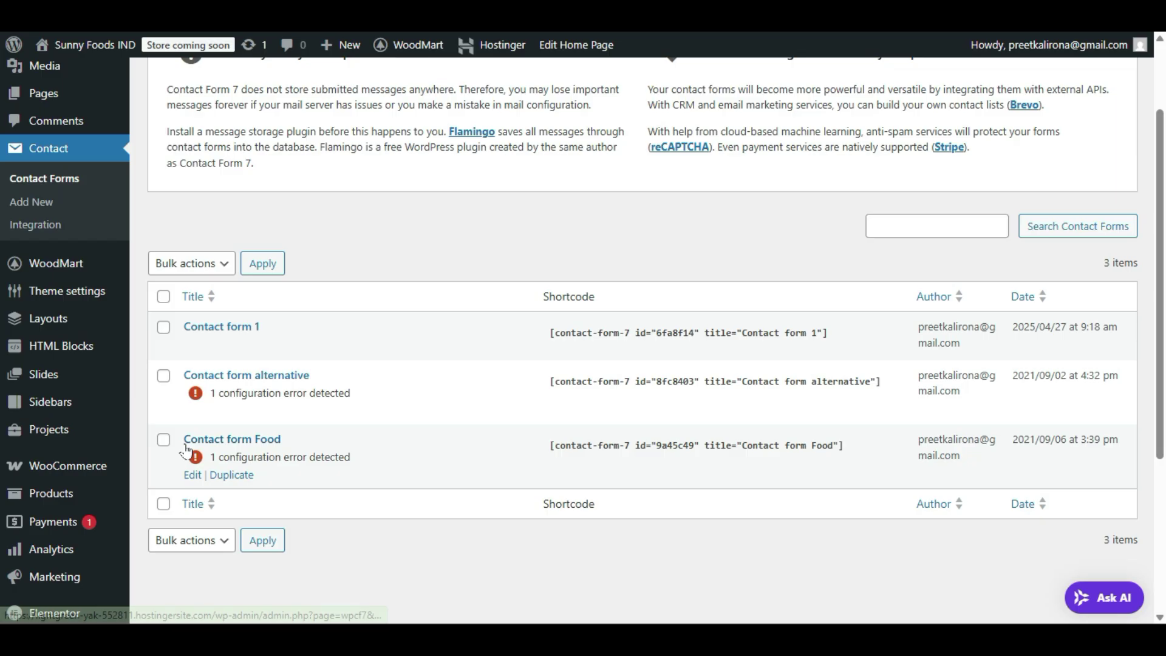
click(193, 476)
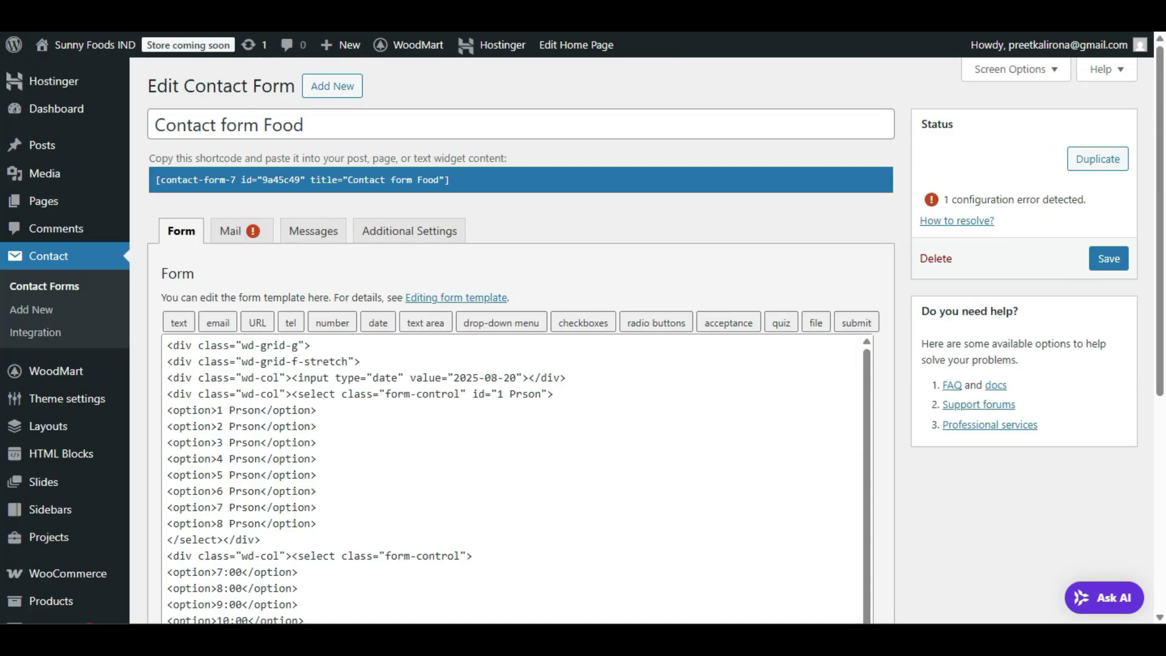
scroll(517, 480, down, 4)
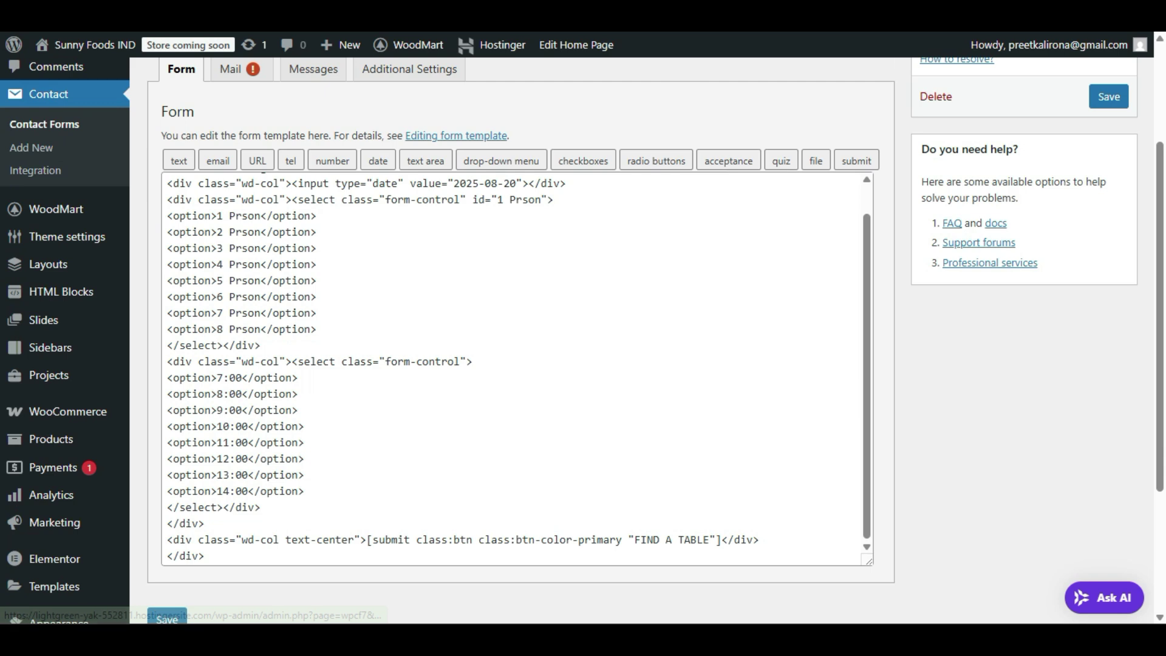
scroll(522, 362, up, 1)
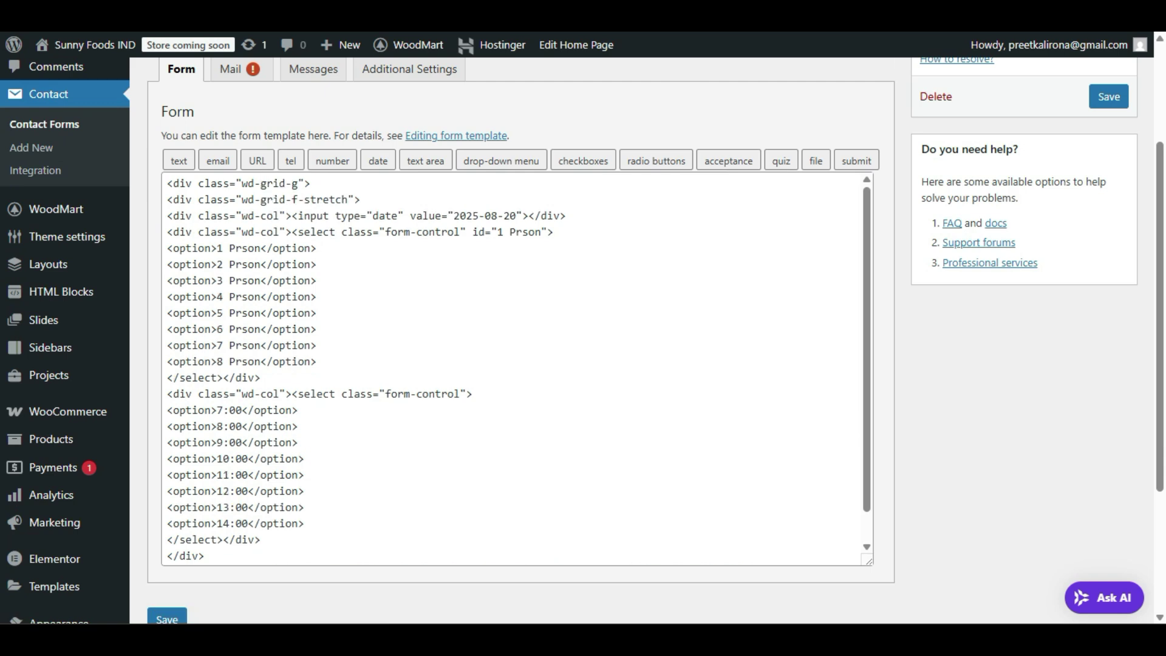
scroll(213, 218, up, 1)
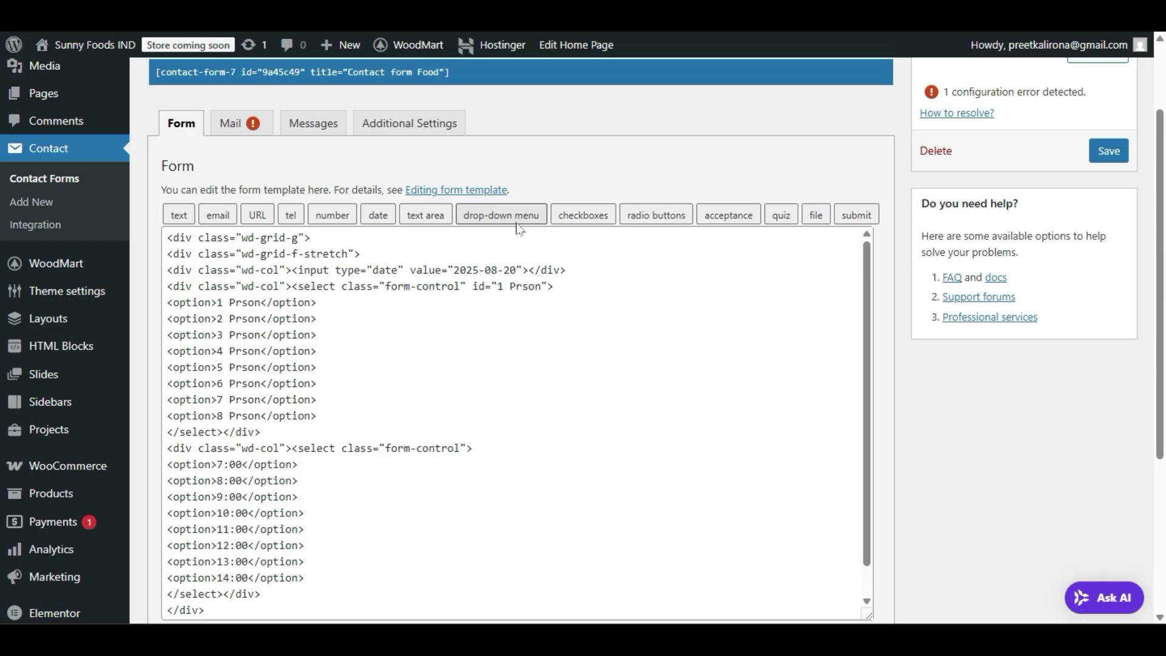
- Look at the checkboxes form-tag generator without inserting a tag, and read through the whole Contact form Food template code
click(603, 218)
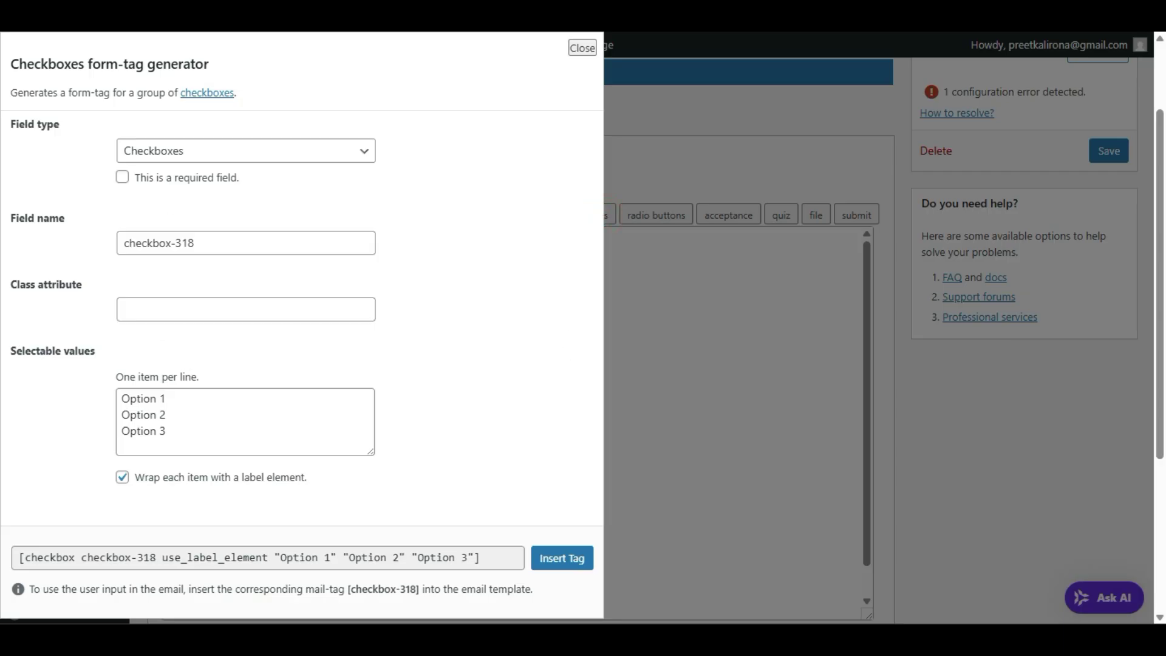
click(582, 47)
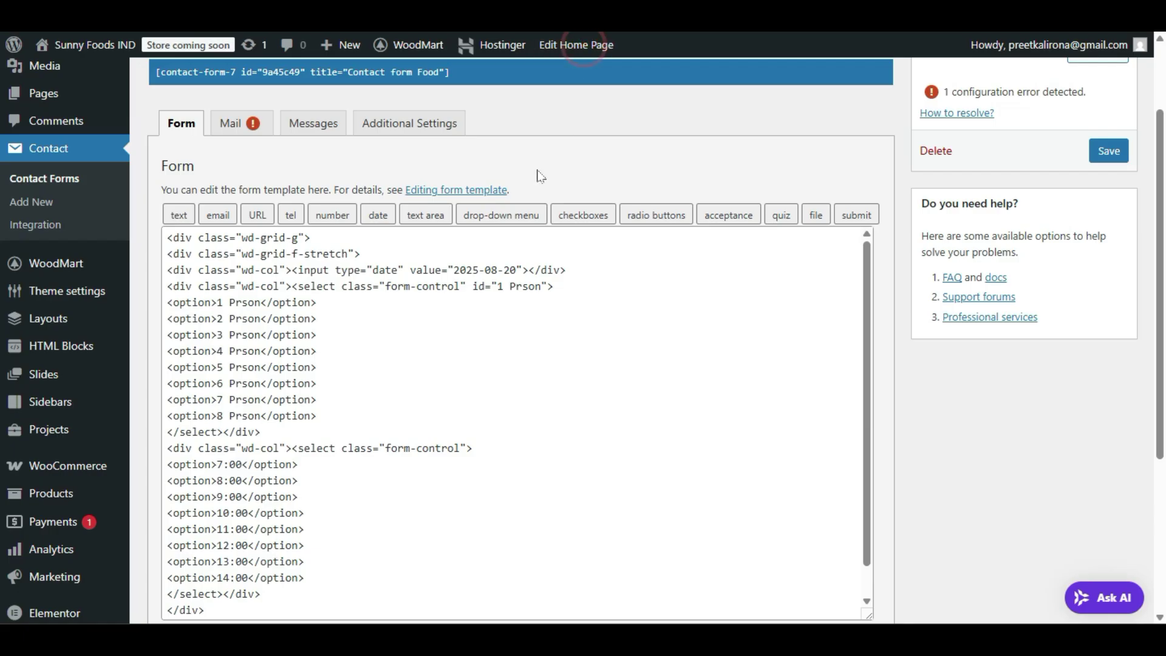
scroll(537, 176, down, 3)
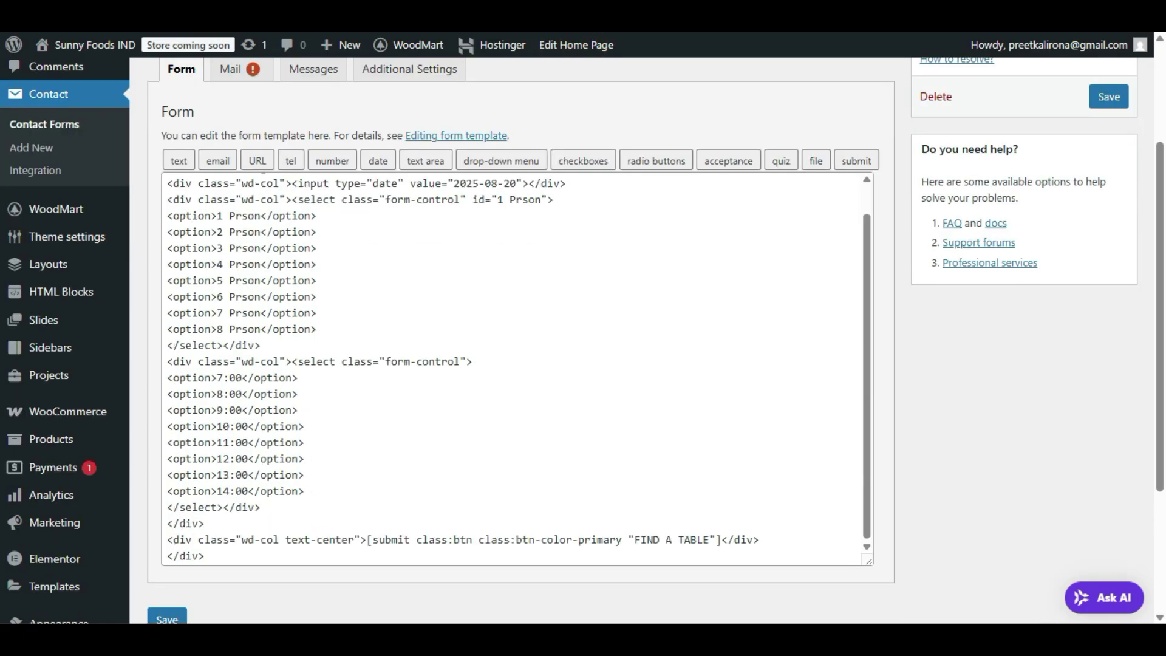
drag(209, 554, 135, 170)
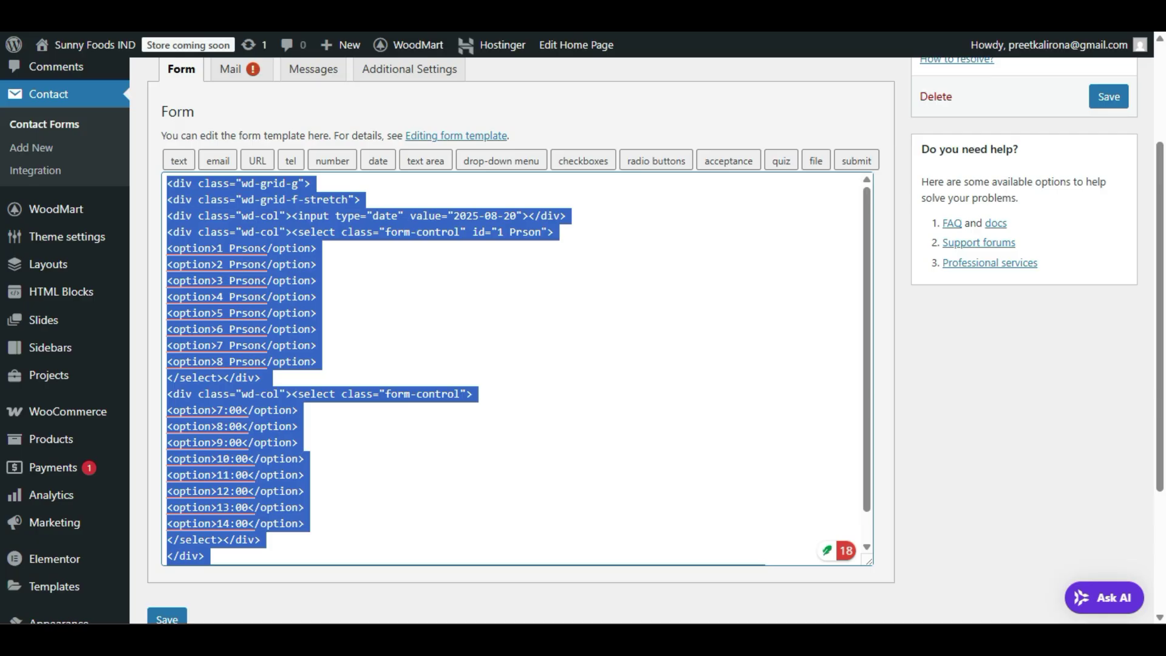
scroll(582, 340, up, 1)
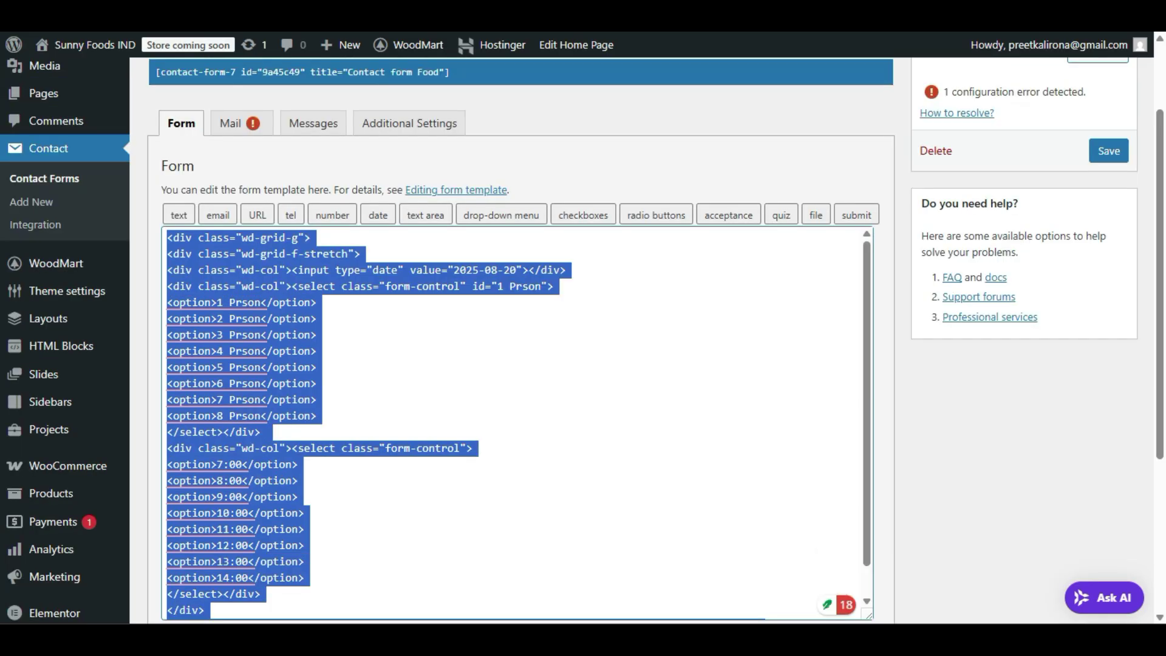
scroll(518, 423, down, 1)
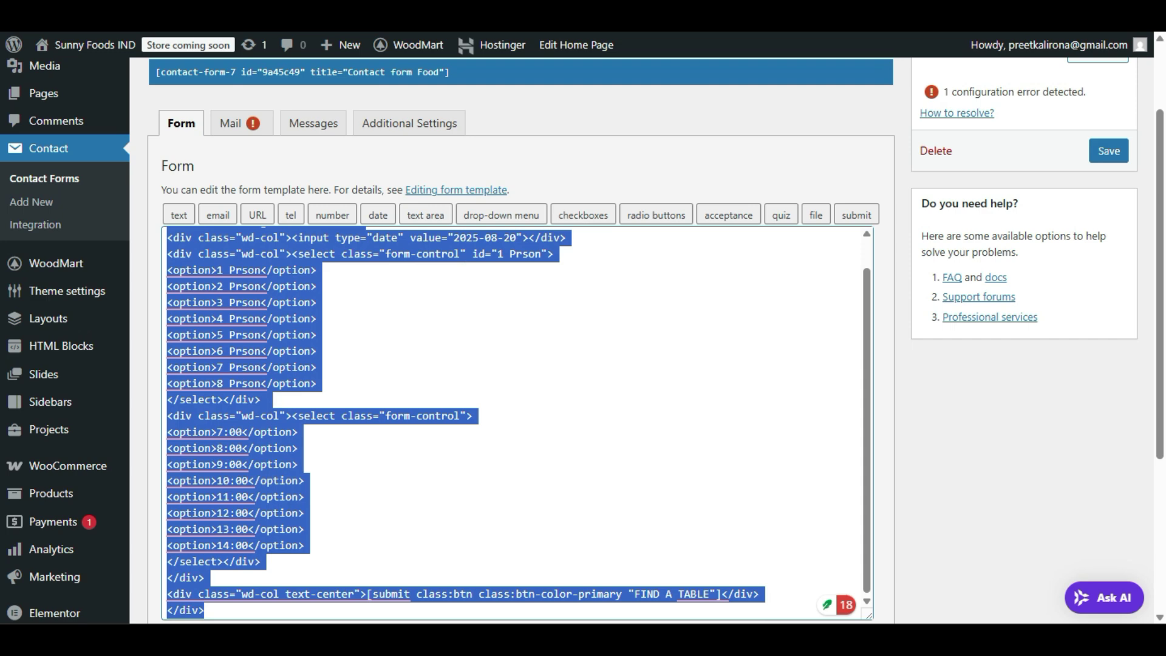
scroll(403, 430, down, 4)
scroll(393, 458, up, 5)
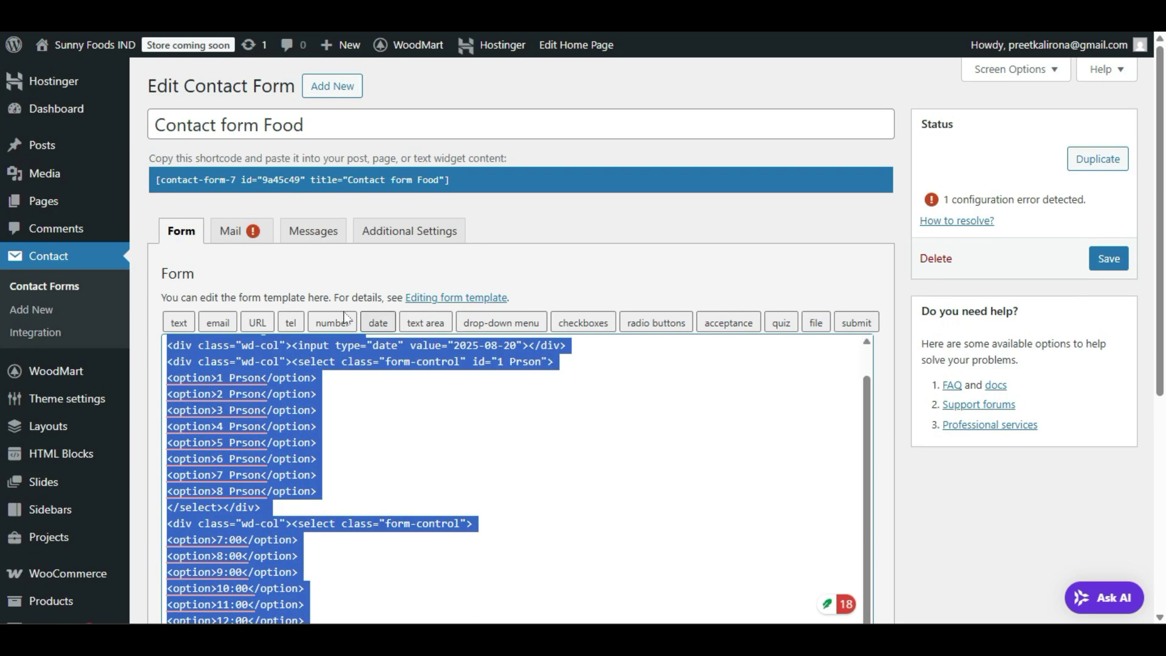
- Check the mail recipient settings of Contact form Food and the Make a Reservation form on the Home Food page
click(250, 230)
click(279, 383)
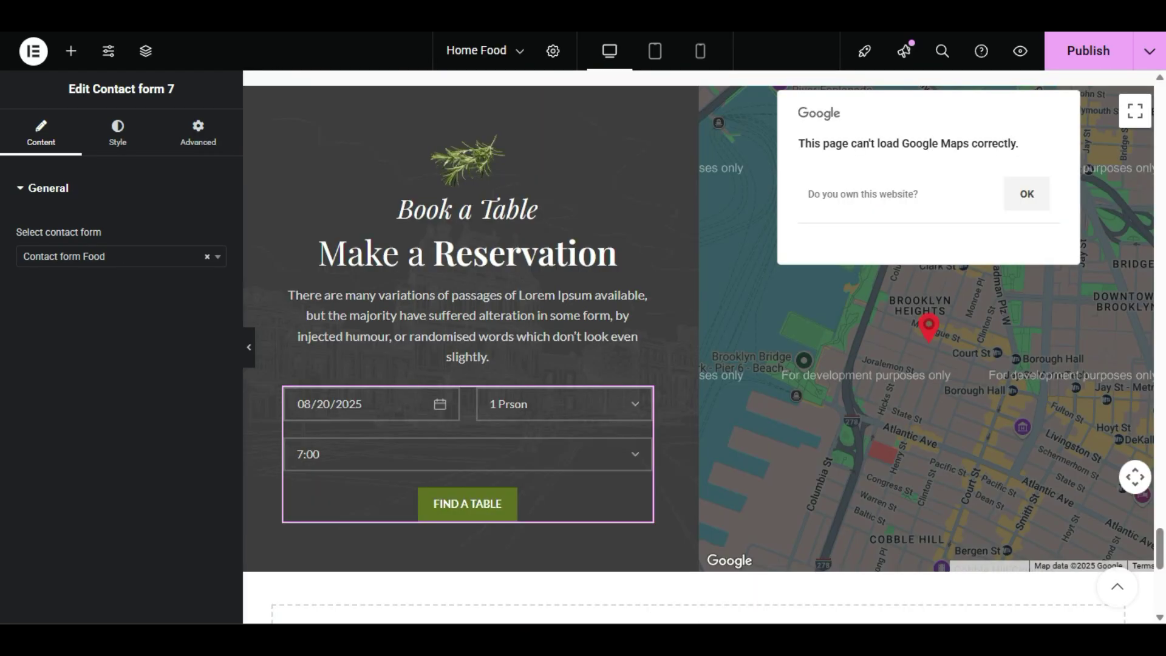
click(348, 418)
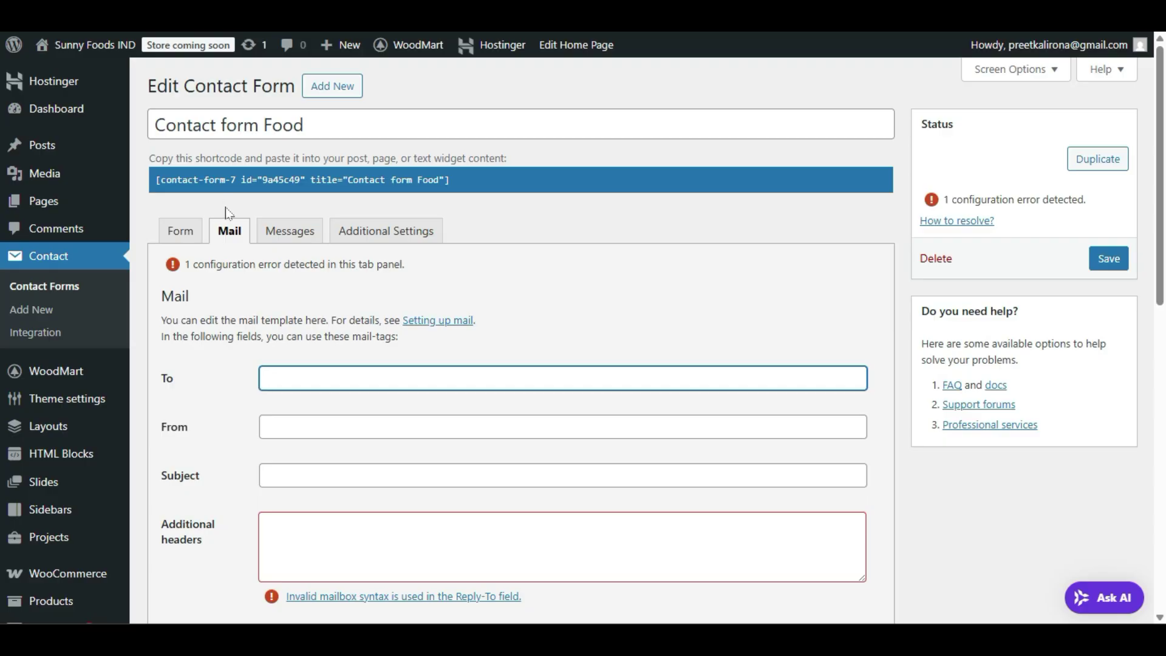
- Insert an email address field tag with default settings at the end of the Contact form Food template
click(180, 230)
scroll(180, 230, down, 1)
scroll(219, 224, down, 1)
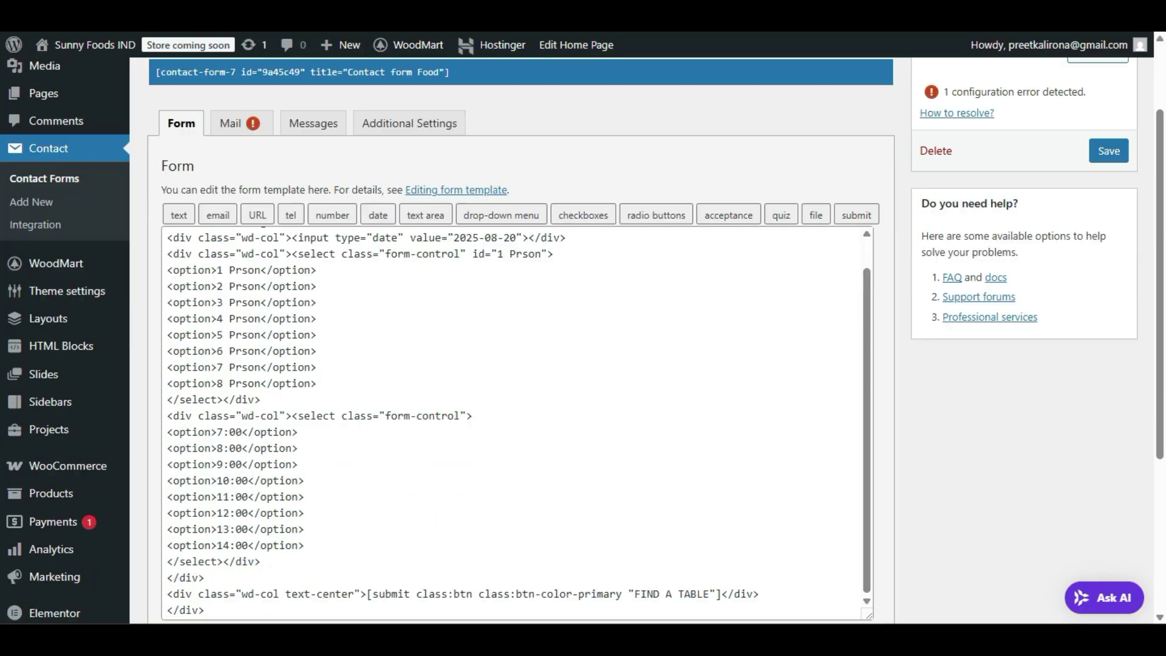
click(217, 215)
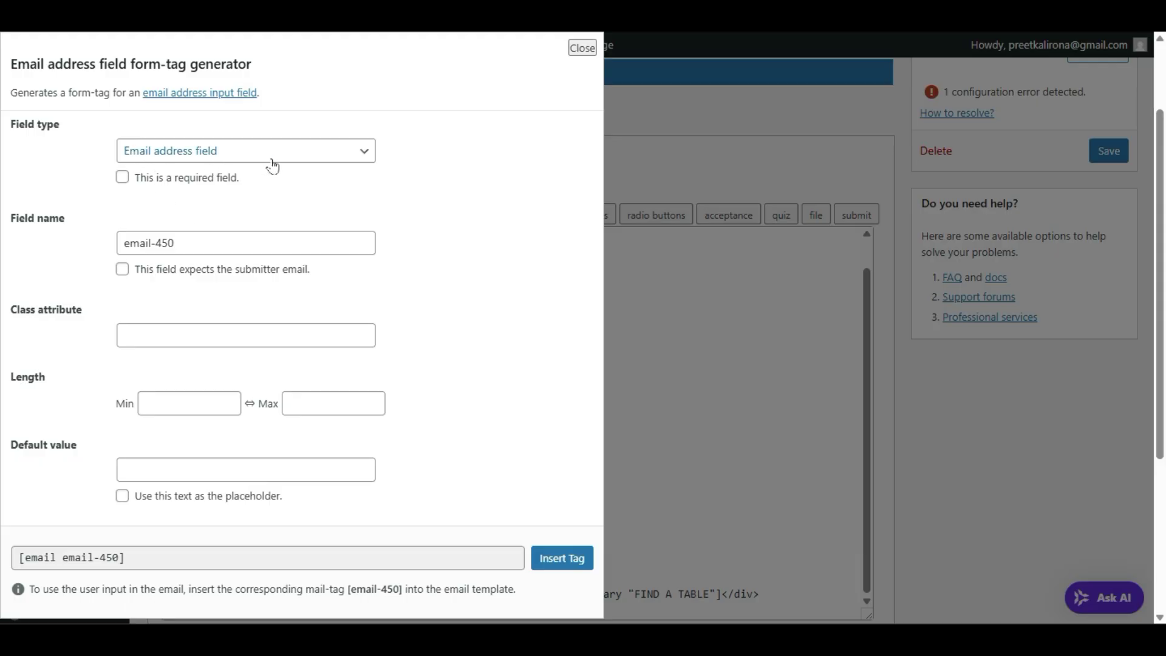
click(562, 557)
scroll(541, 551, down, 3)
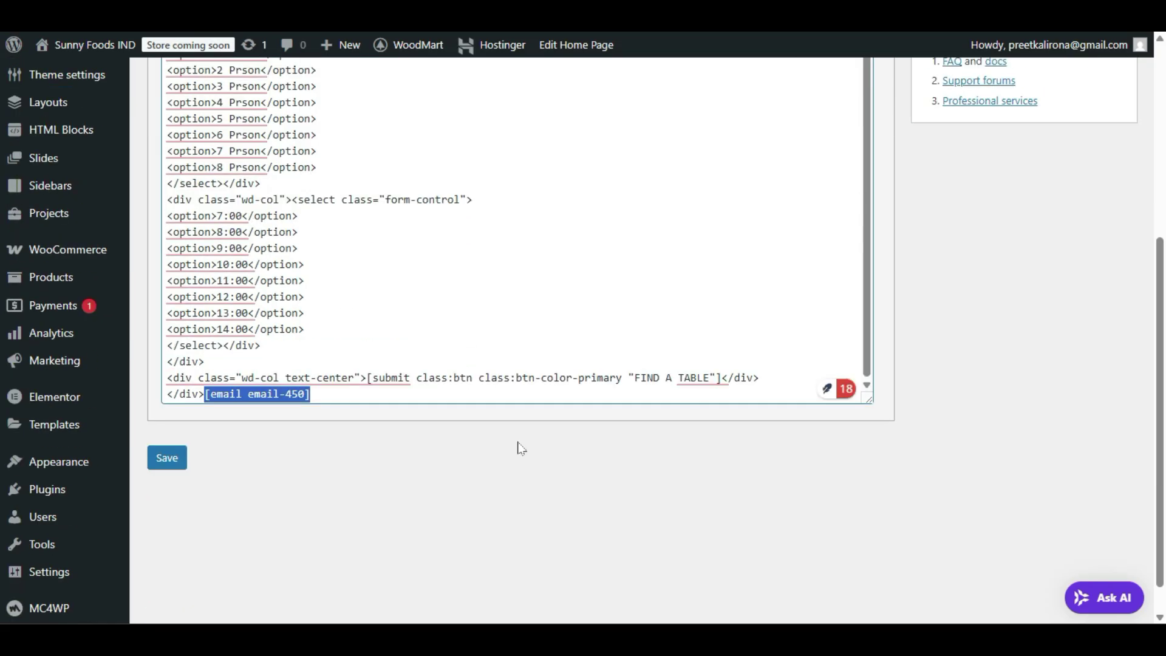
scroll(520, 449, up, 4)
scroll(516, 425, down, 3)
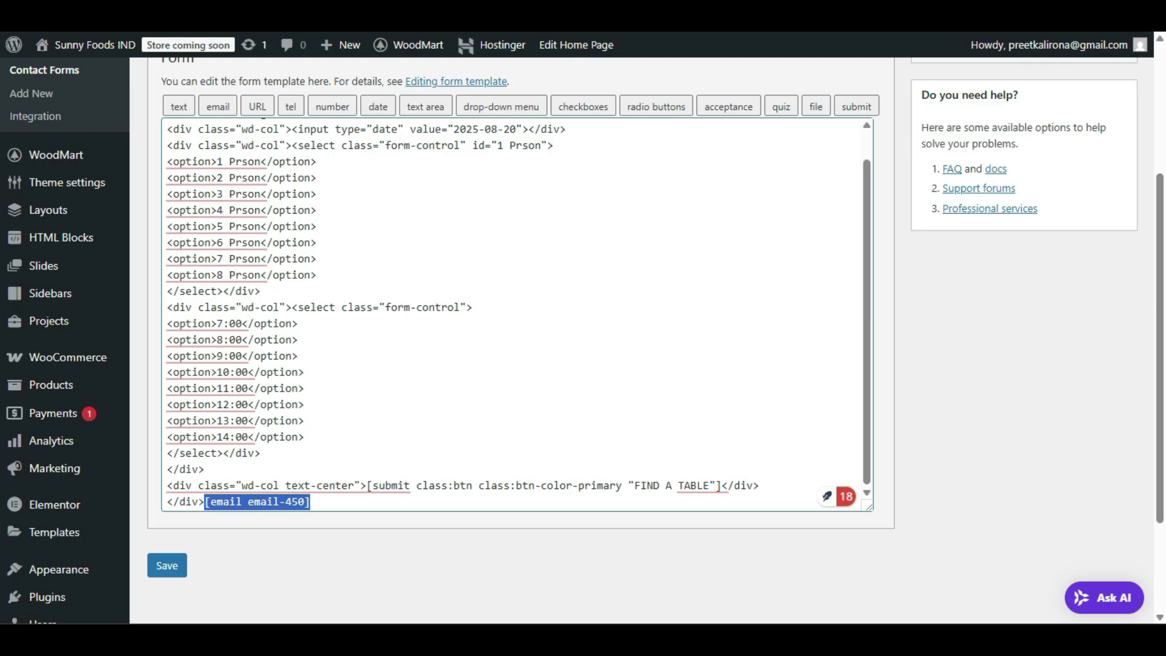
- Move the inserted email tag from the end of the template to its own line below the 14:00 option
right_click(302, 507)
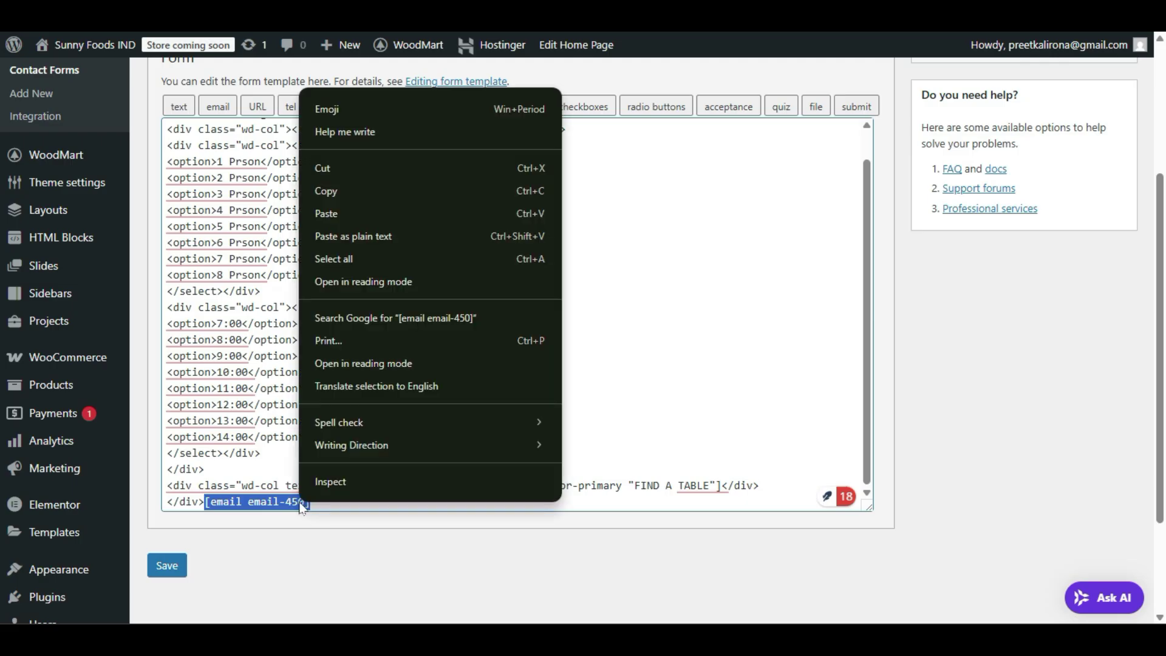
click(355, 194)
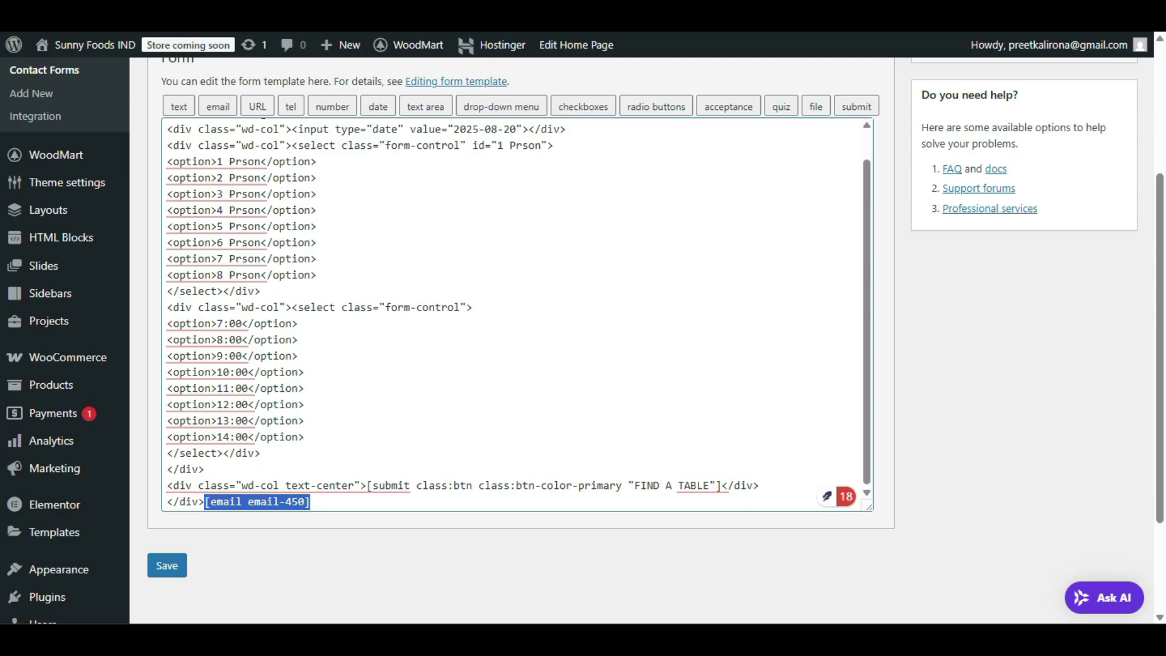
click(304, 436)
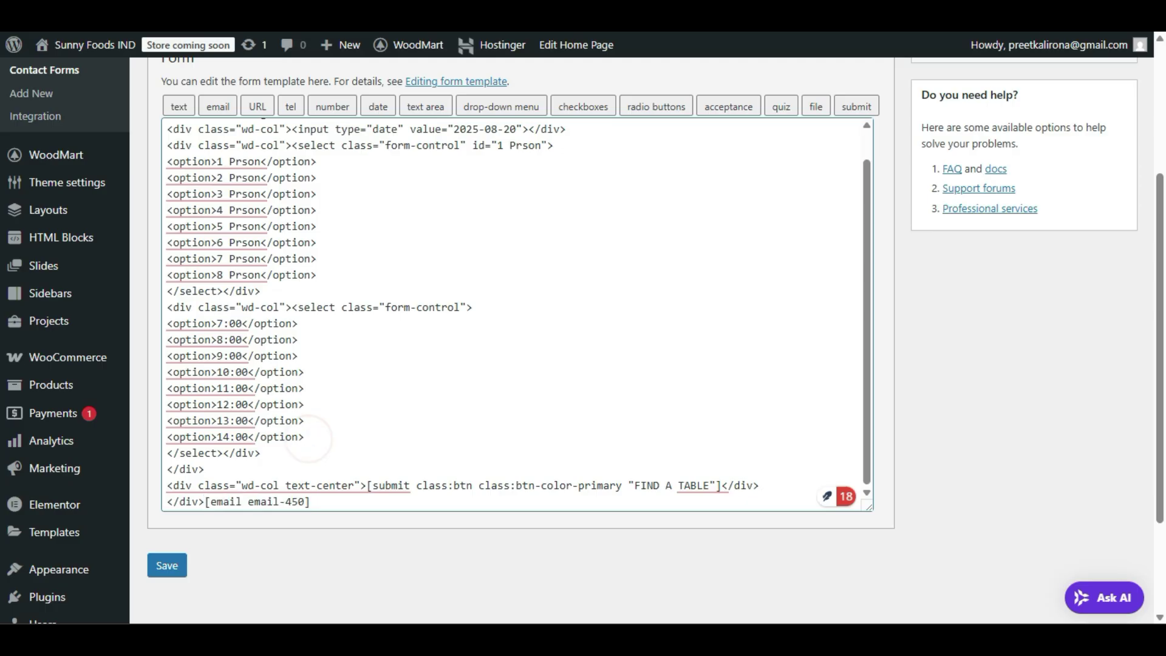
key(Return)
key(ctrl+v)
drag(310, 501, 205, 501)
key(BackSpace)
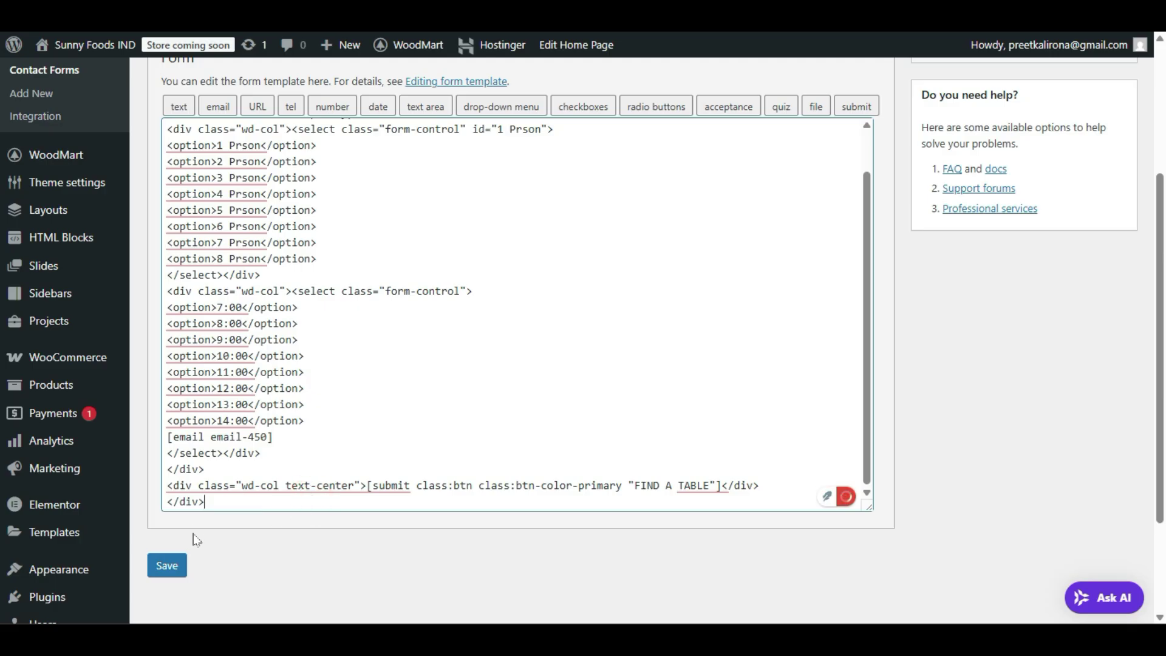
- Save the Contact form Food template and check the Make a Reservation form's email field on the live home page
click(179, 564)
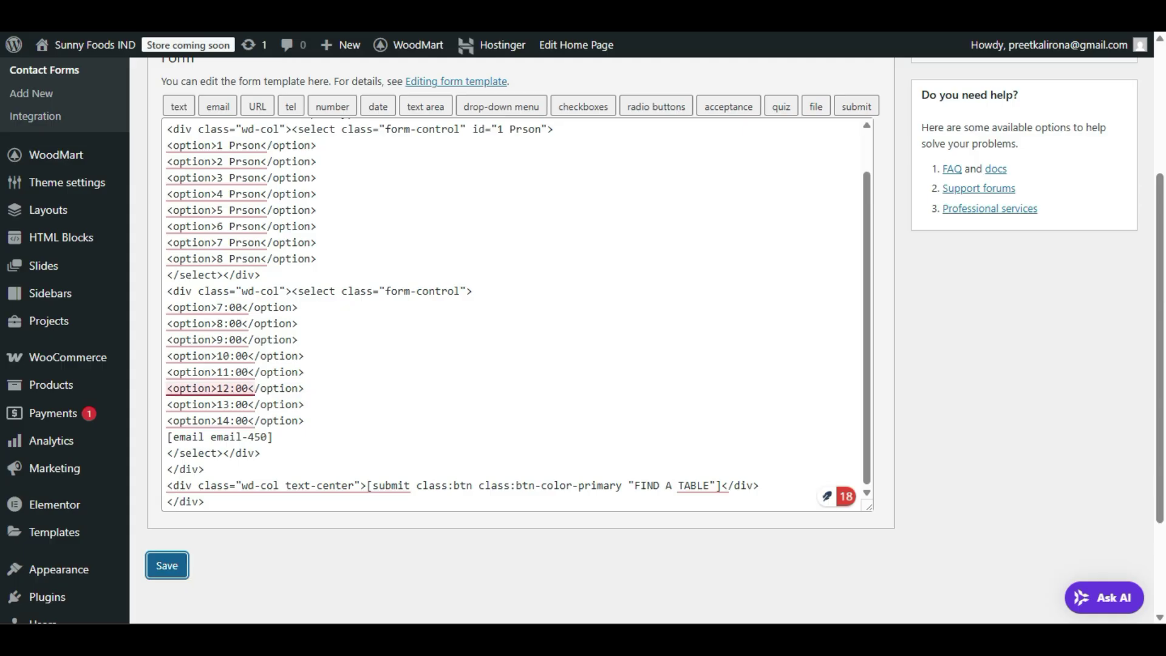
click(246, 161)
mouse_move(85, 57)
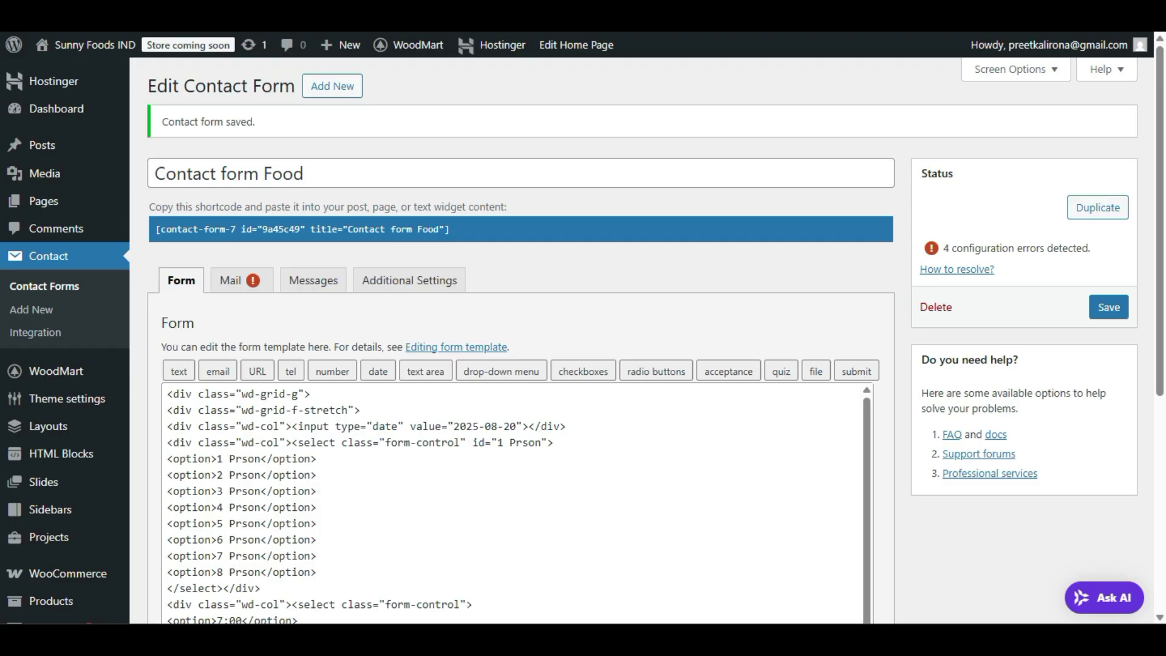
mouse_move(91, 45)
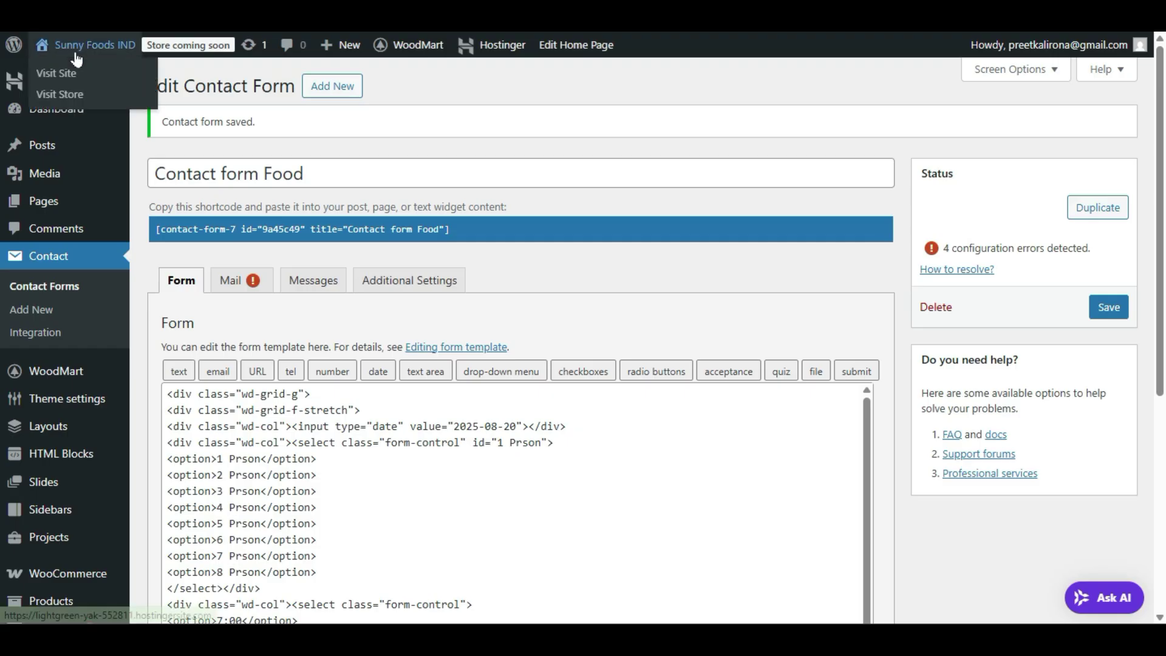
right_click(78, 79)
click(103, 105)
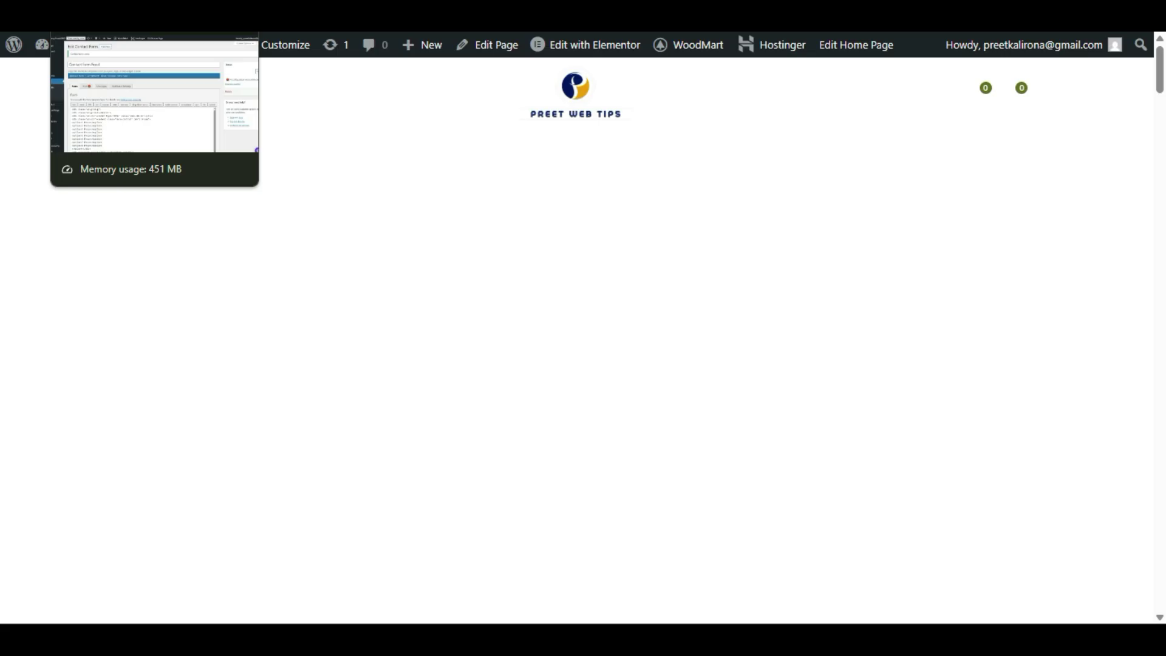
scroll(152, 242, down, 20)
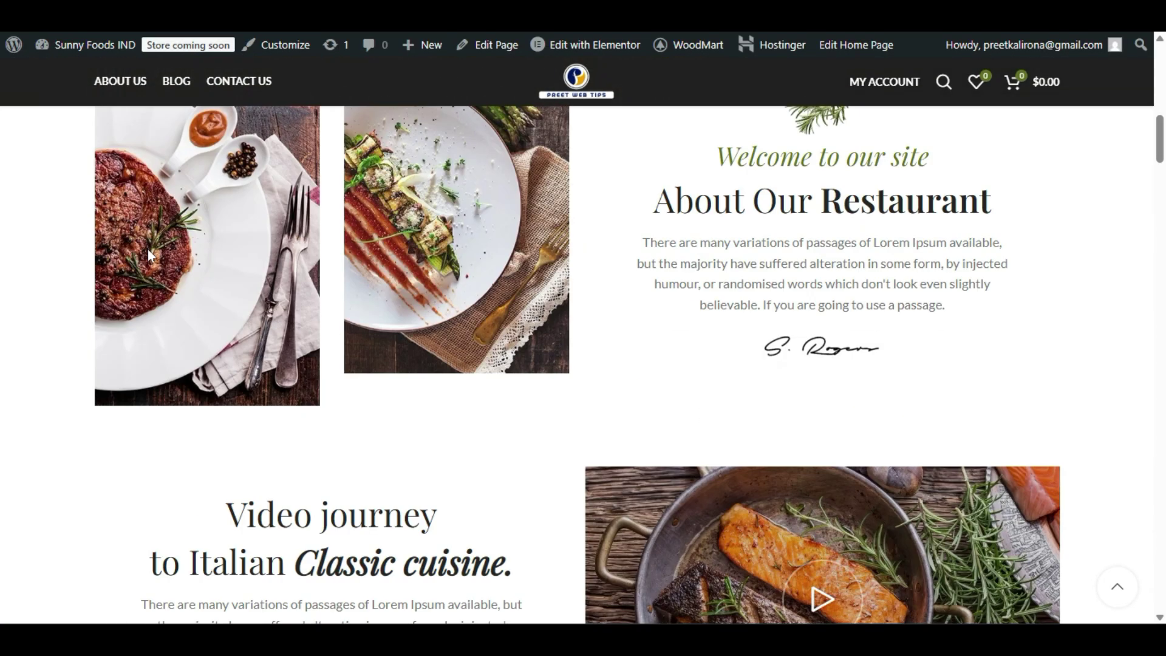
scroll(151, 255, down, 20)
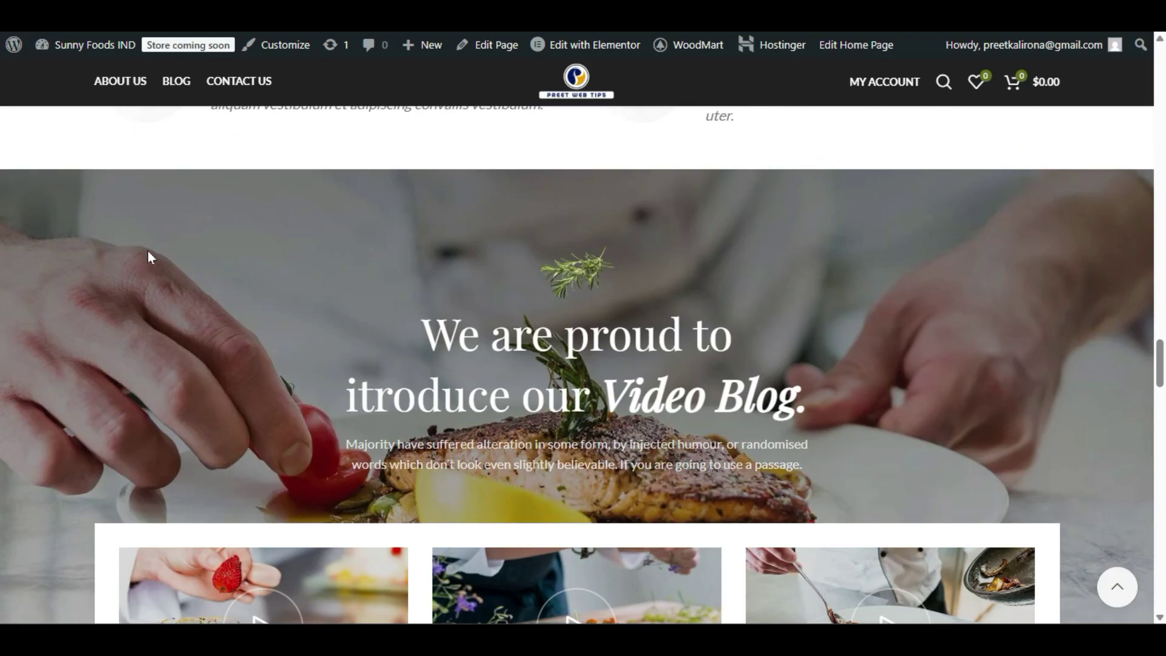
scroll(148, 257, down, 13)
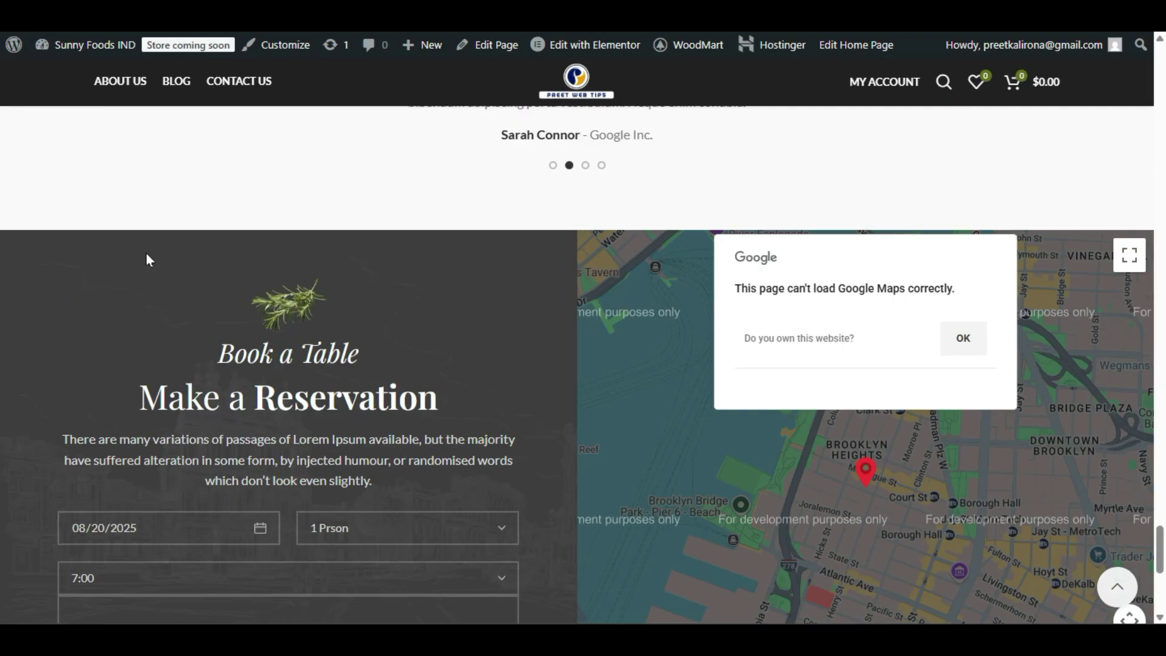
scroll(148, 258, up, 1)
click(117, 333)
scroll(146, 419, up, 2)
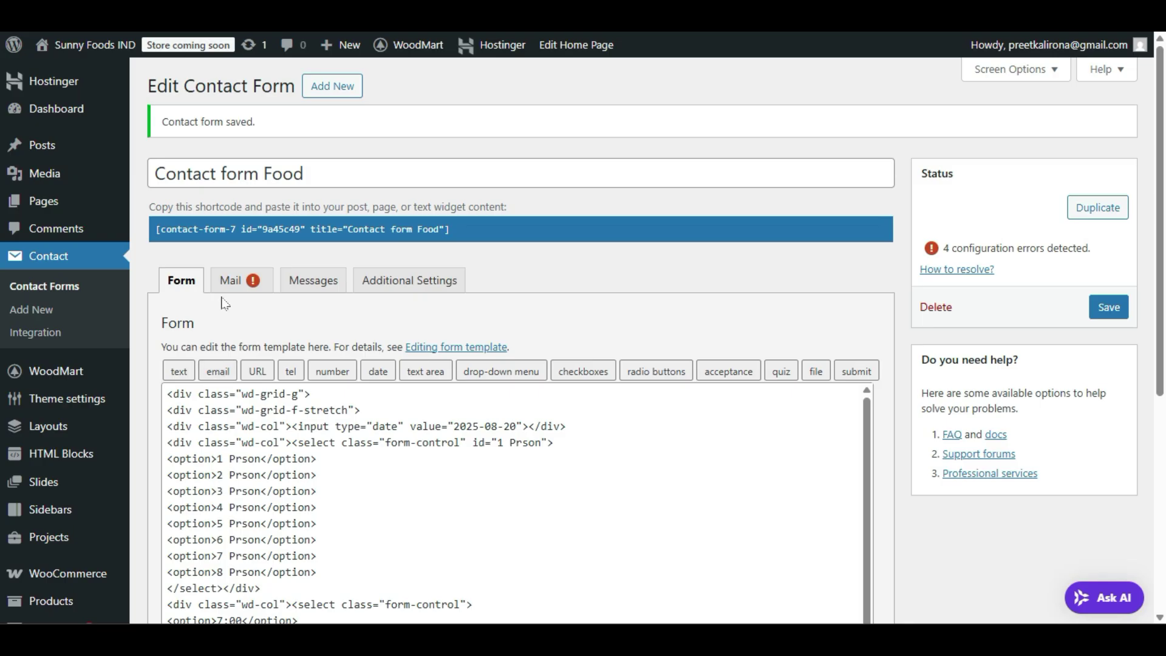
- Insert a required email address field tag with the default value "Email address" used as placeholder into the Contact form Food template
scroll(224, 302, down, 3)
click(220, 206)
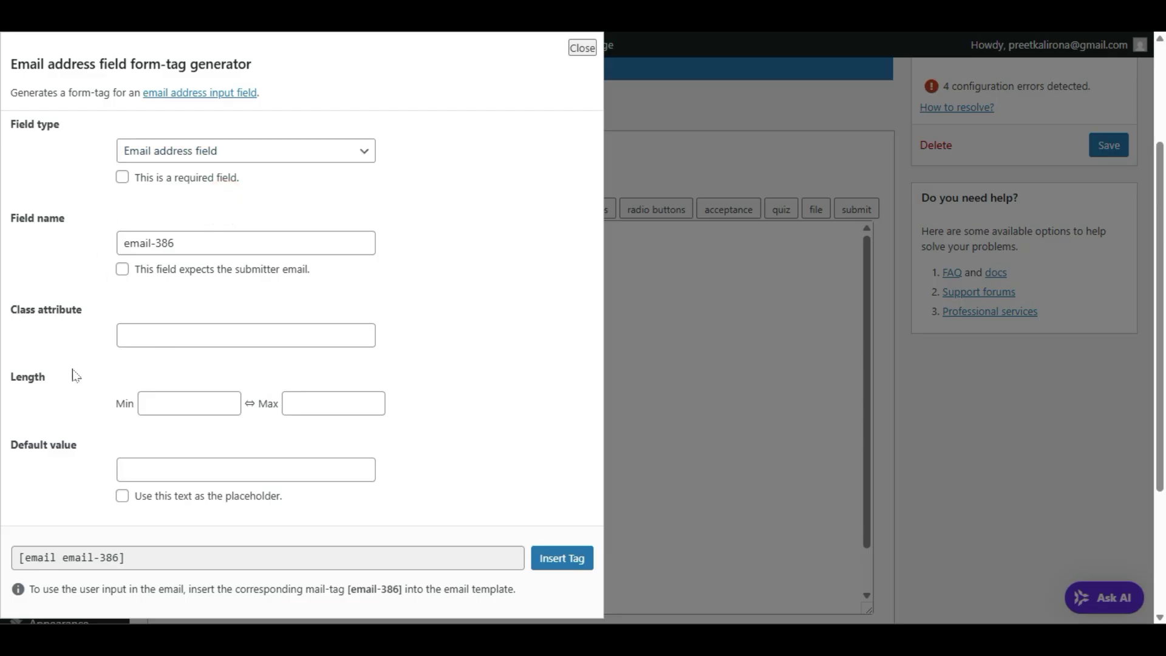
click(143, 470)
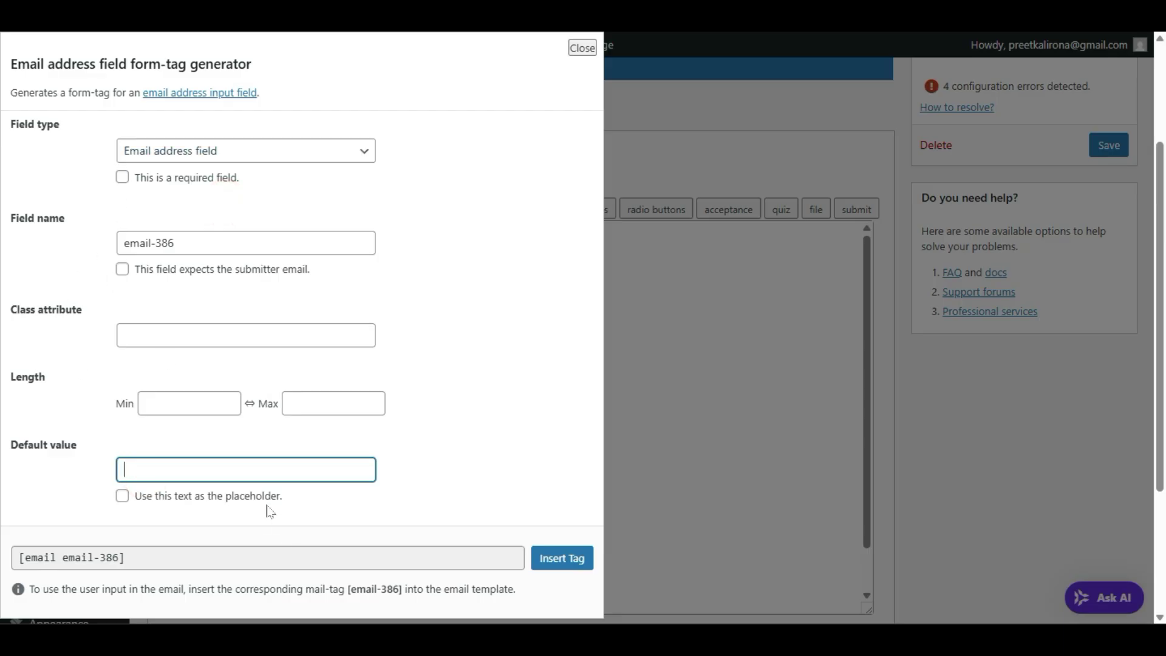
triple_click(190, 235)
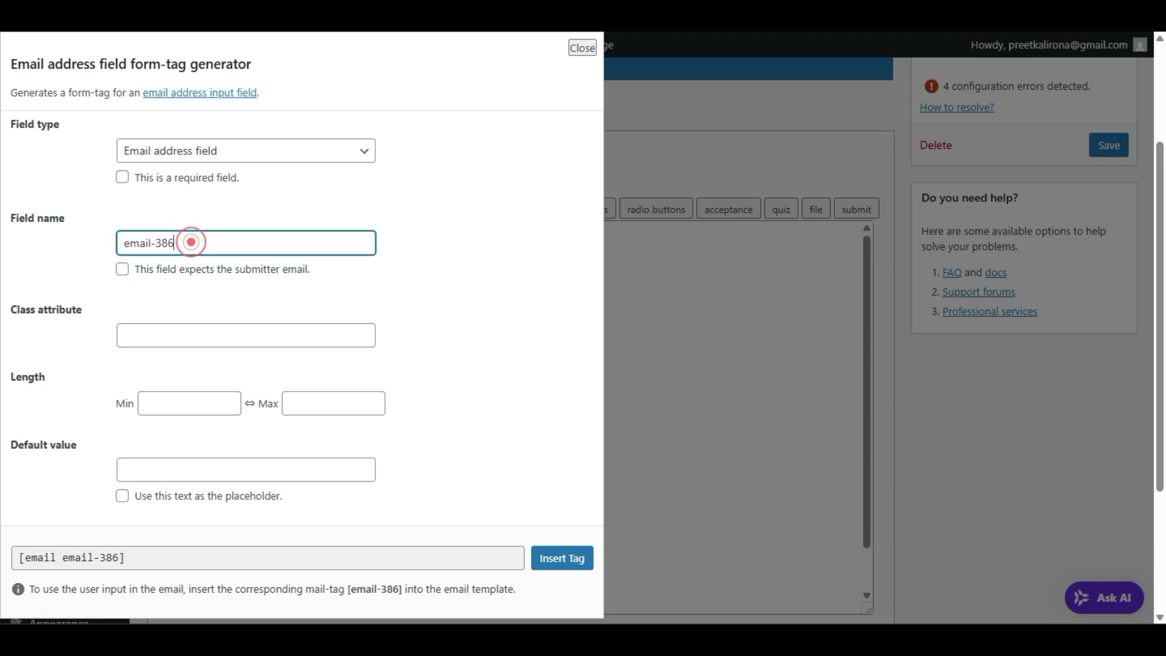
click(123, 176)
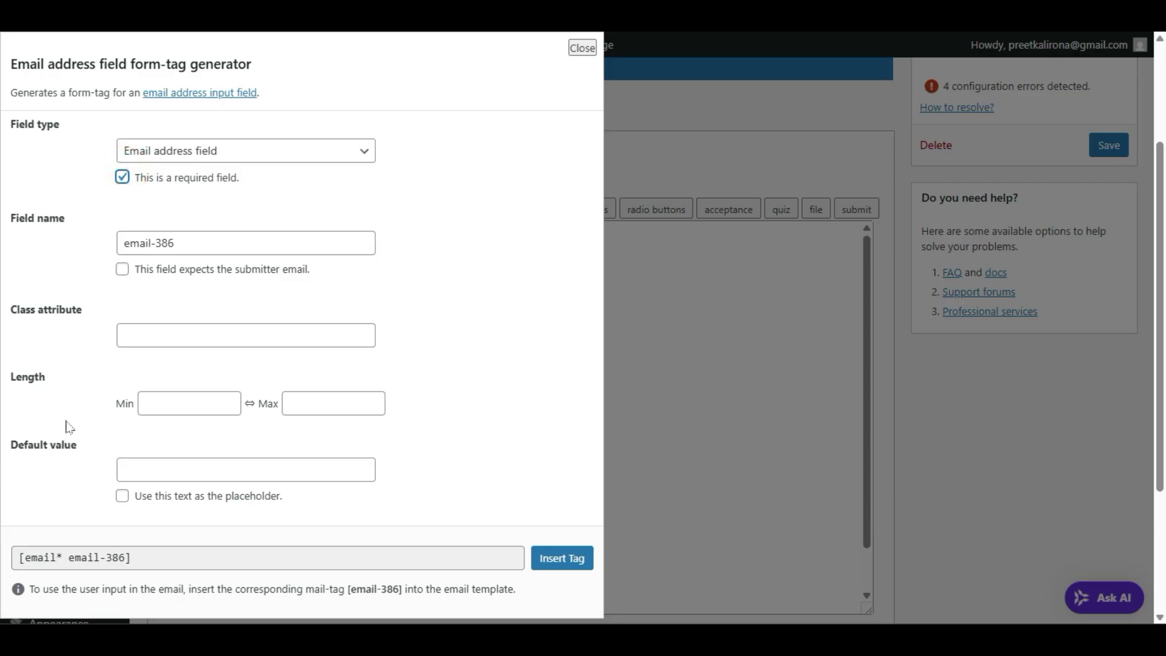
scroll(69, 406, down, 1)
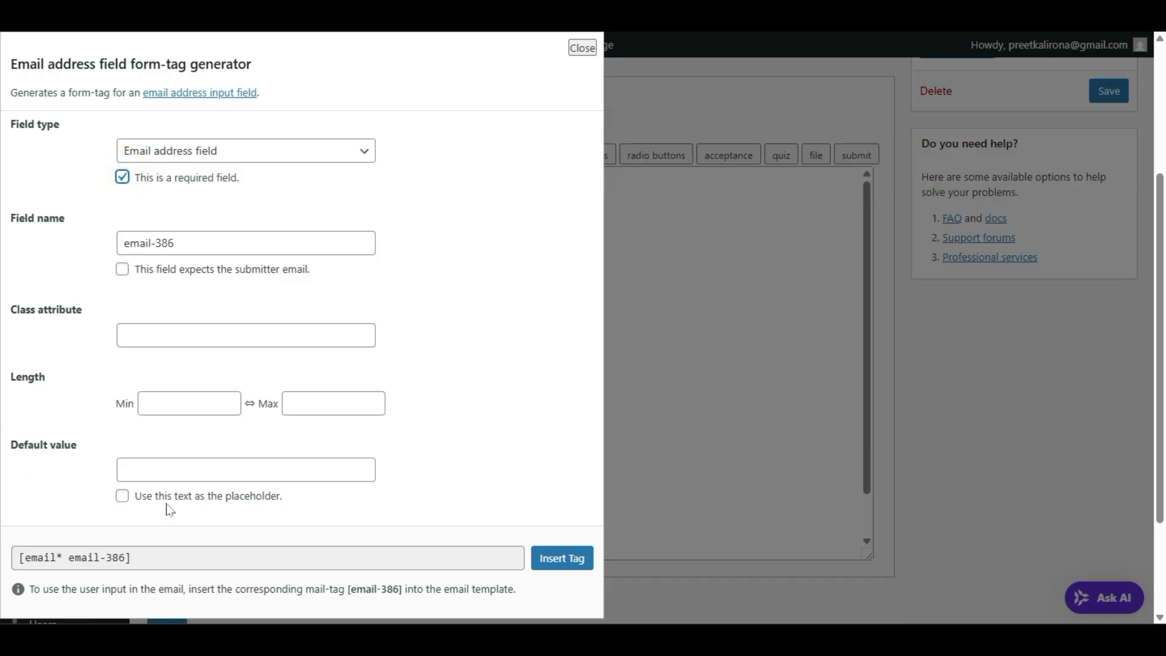
click(123, 498)
click(164, 471)
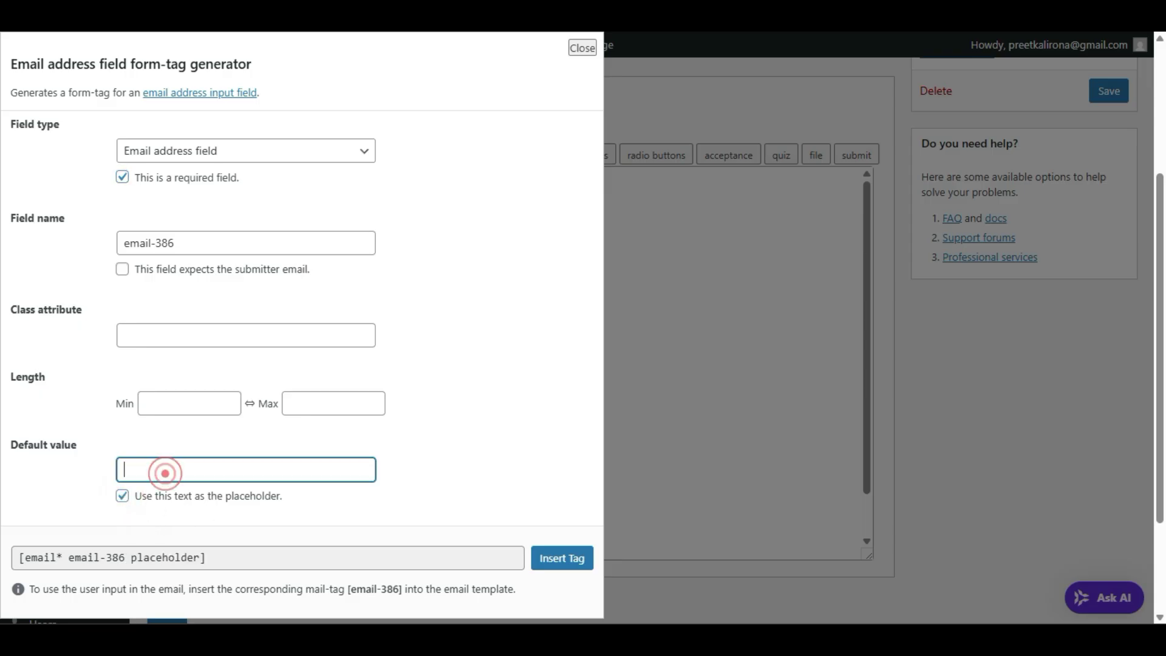
text(Email)
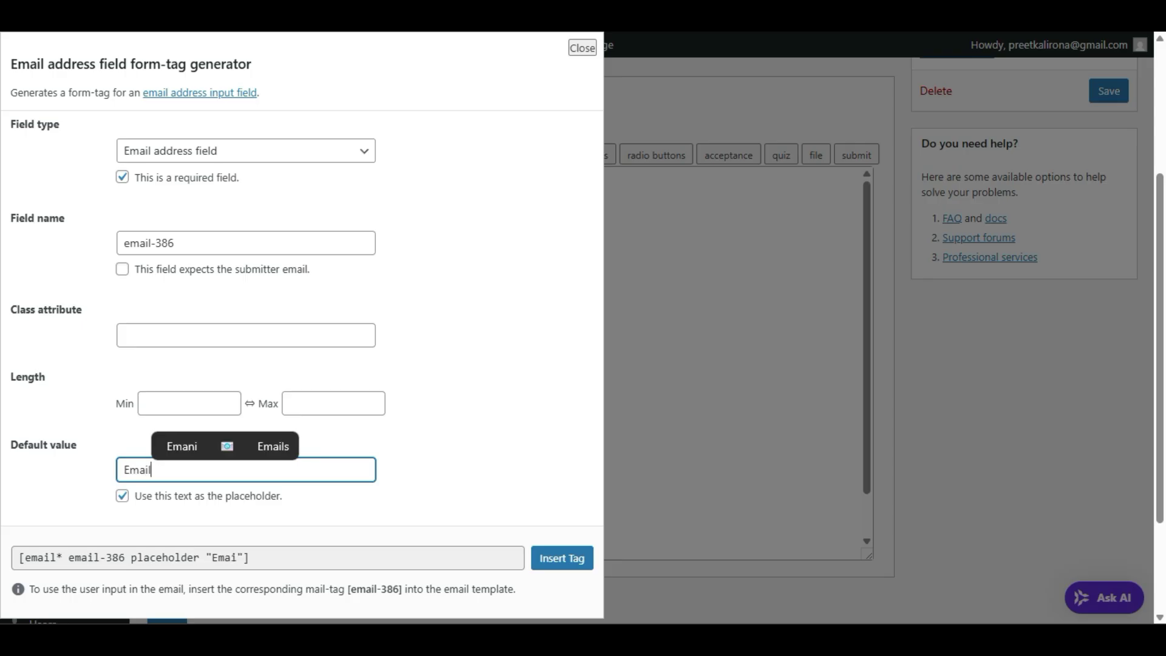
text( address)
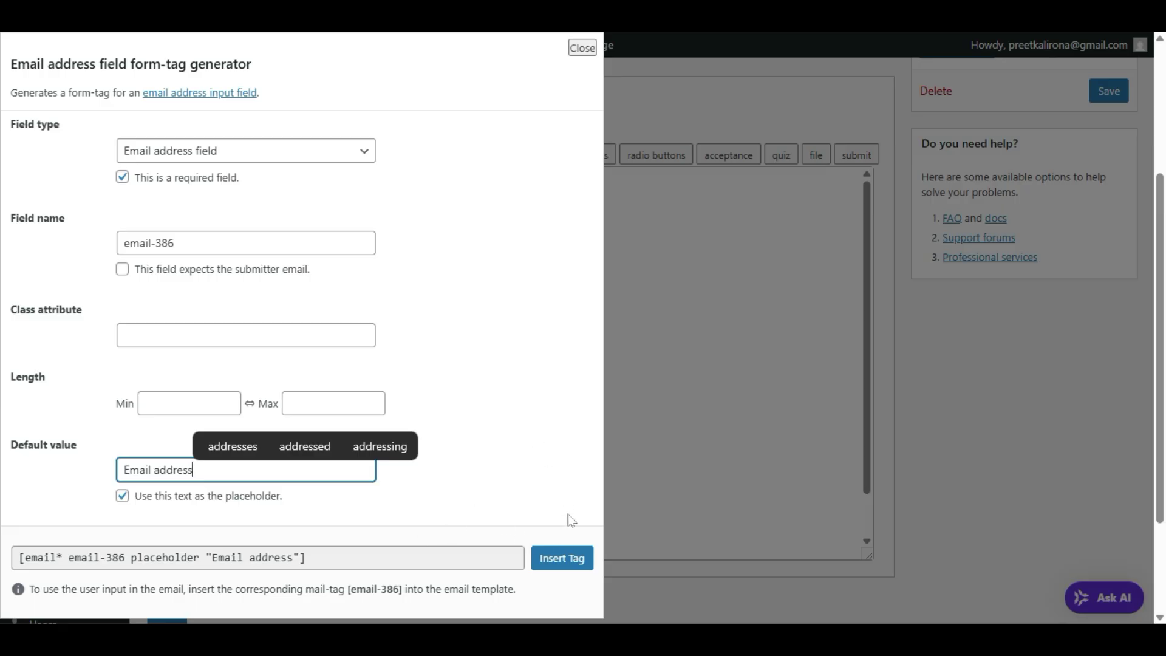
click(568, 563)
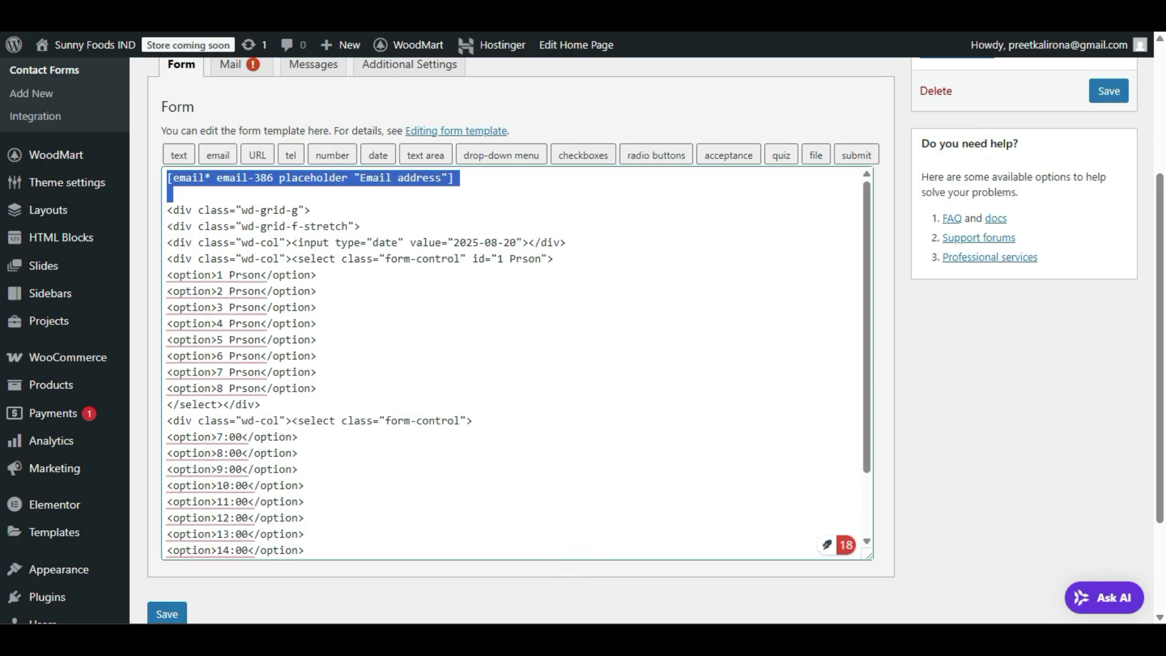
- Move the new required email tag below the 14:00 option in place of the old email tag, and save the form
scroll(521, 303, up, 2)
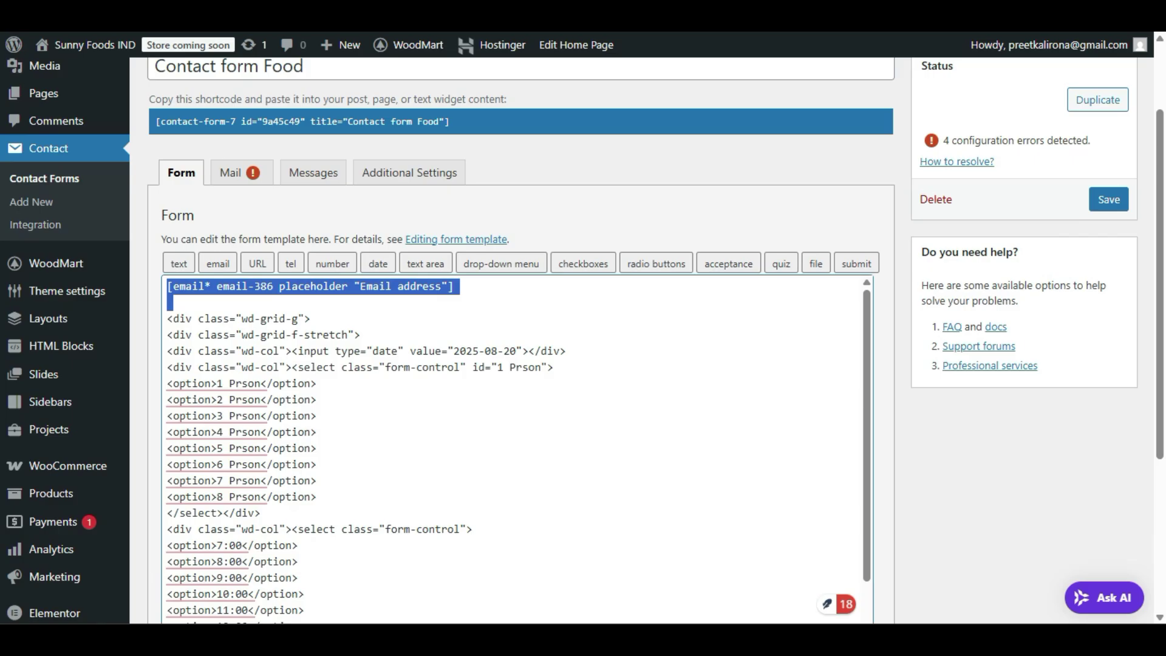
right_click(410, 290)
click(437, 312)
key(Delete)
scroll(437, 388, down, 2)
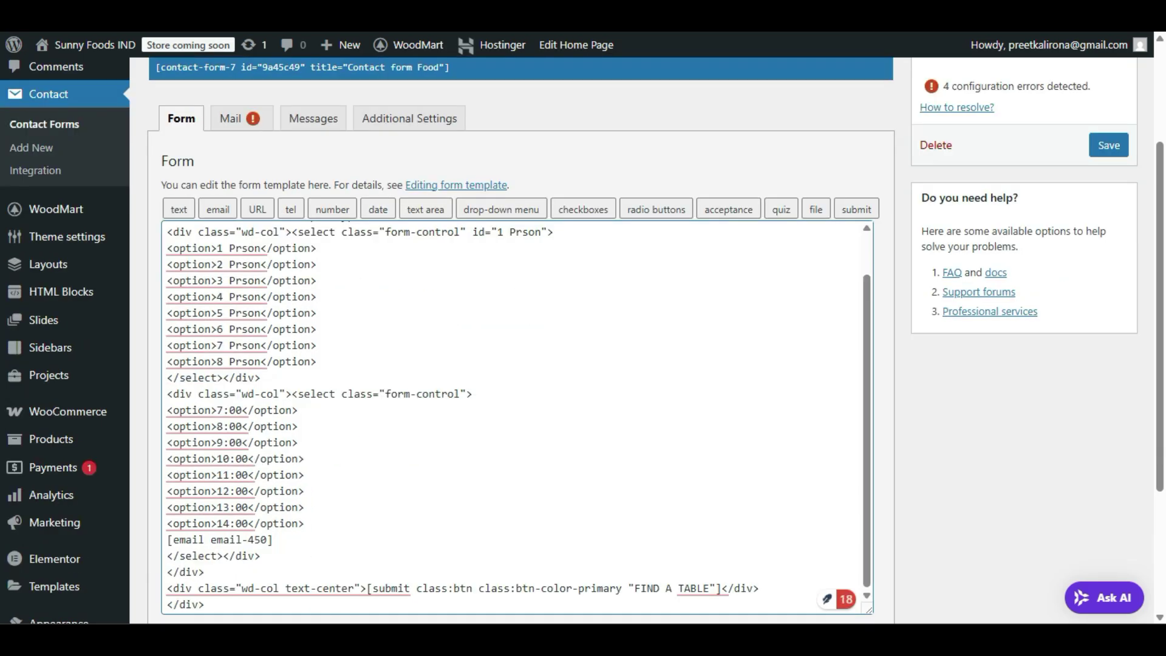
scroll(437, 388, down, 2)
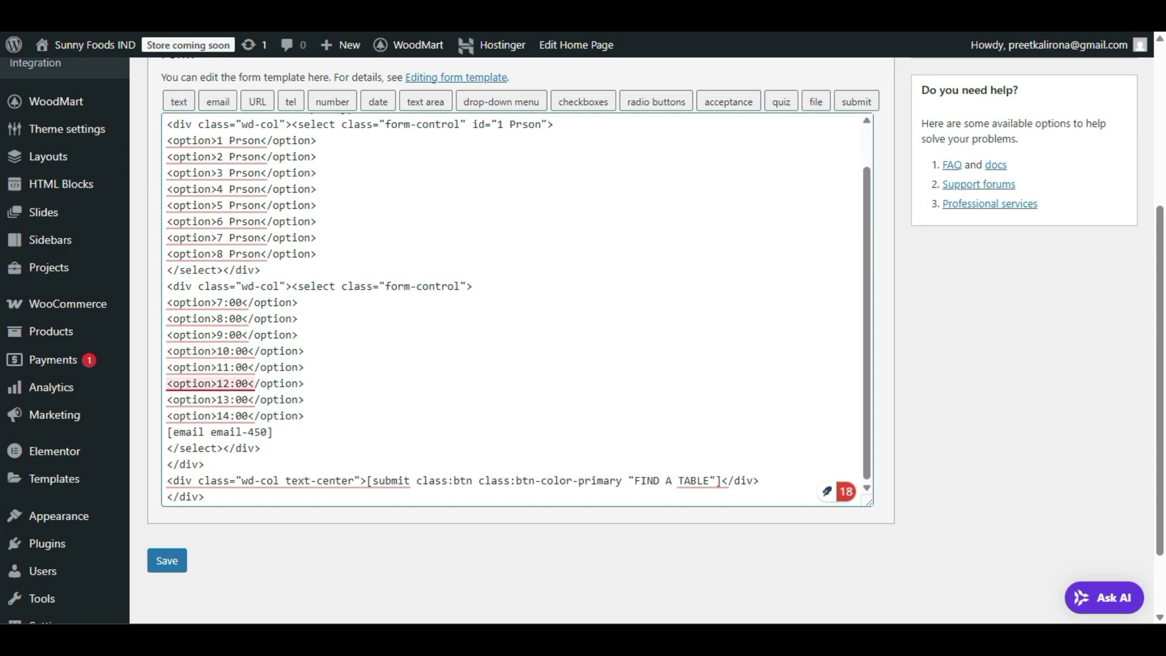
drag(274, 432, 167, 432)
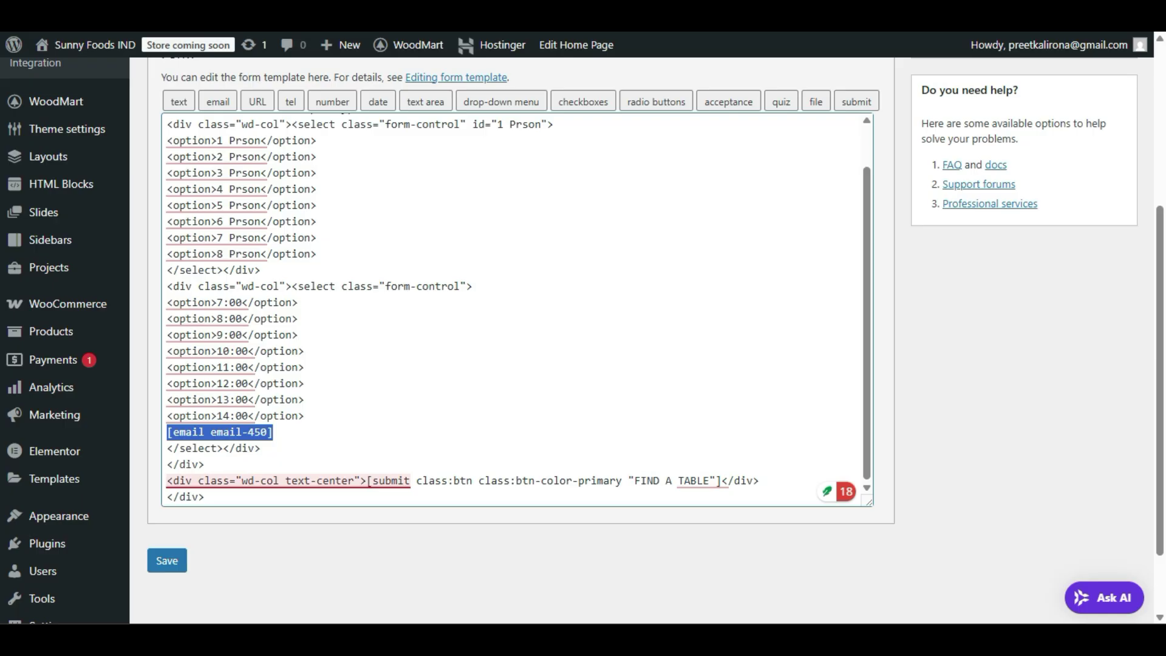
key(ctrl+v)
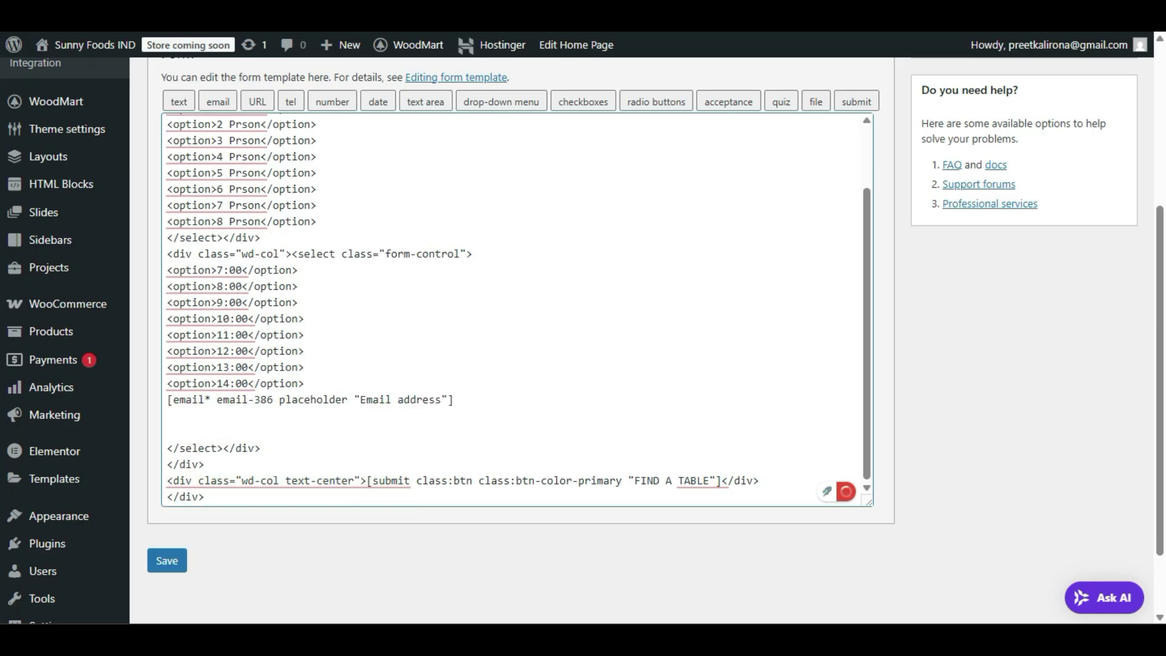
key(BackSpace)
key(BackSpace)
click(167, 561)
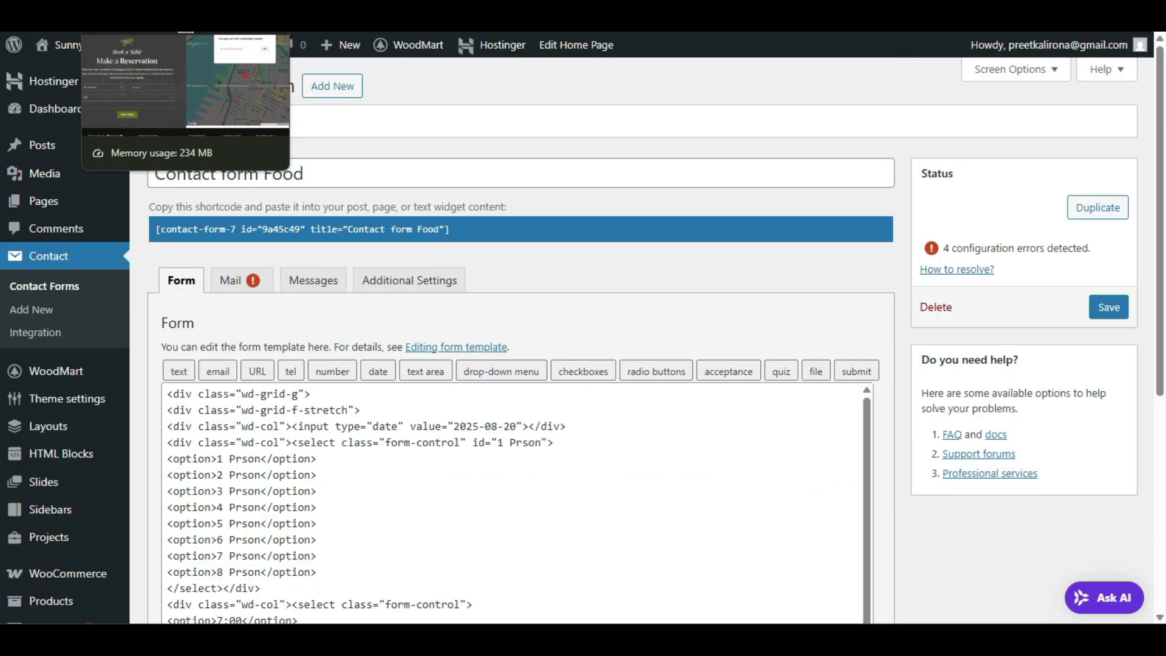
- Reload the live home page and check the email placeholder in the Make a Reservation form
click(139, 12)
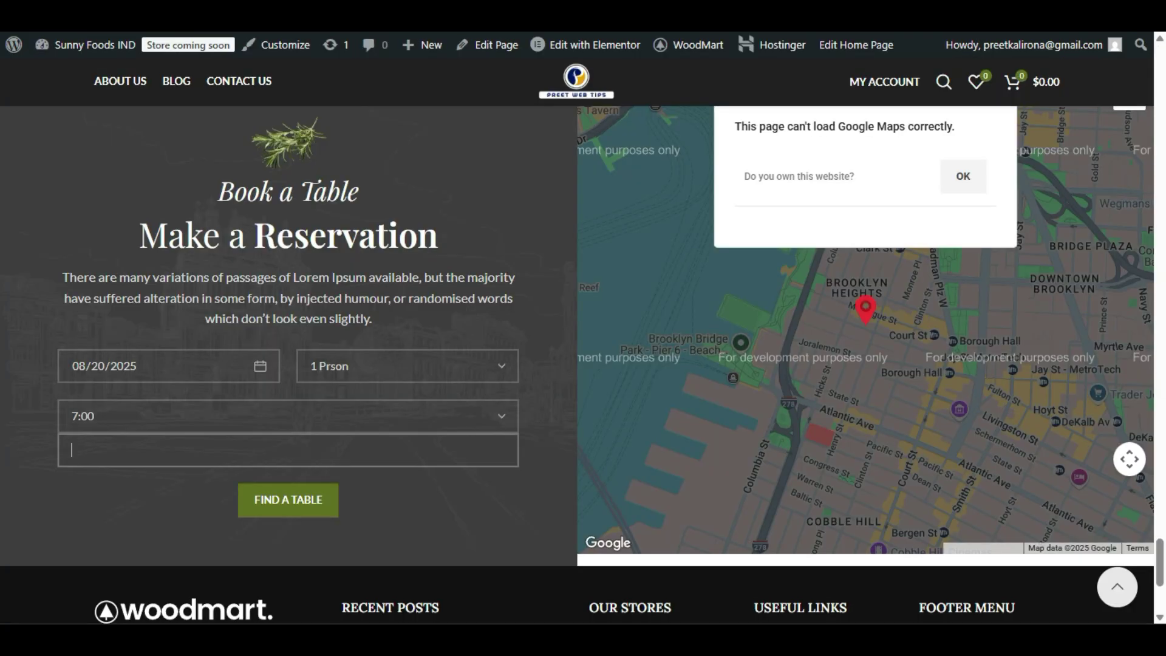
key(F5)
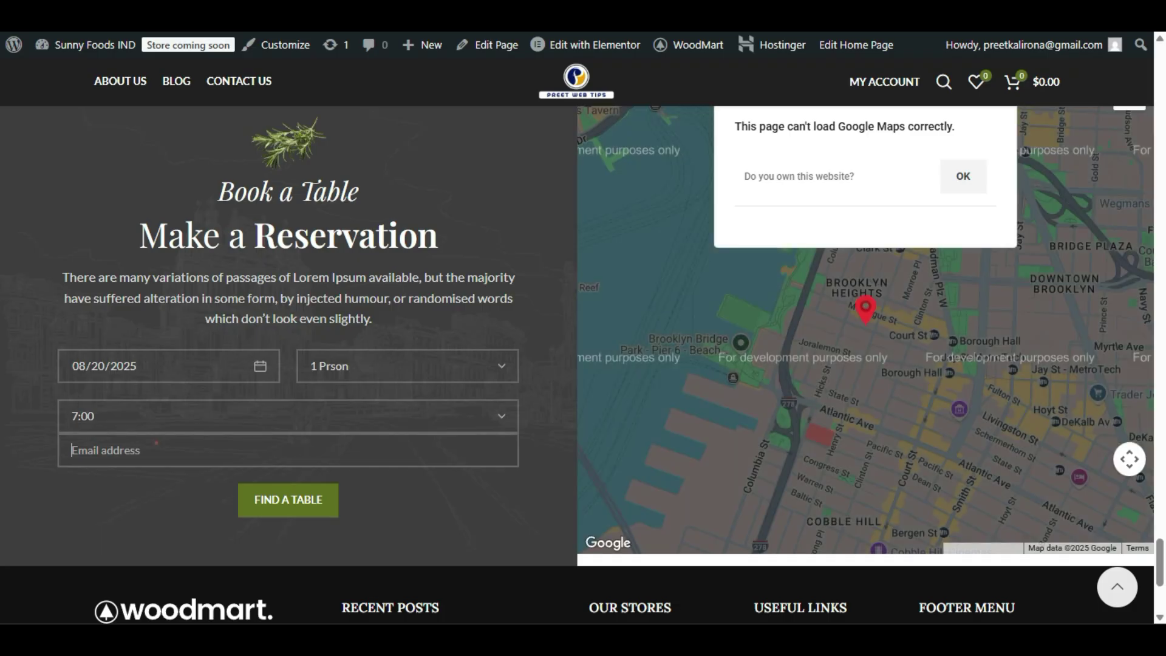
click(177, 459)
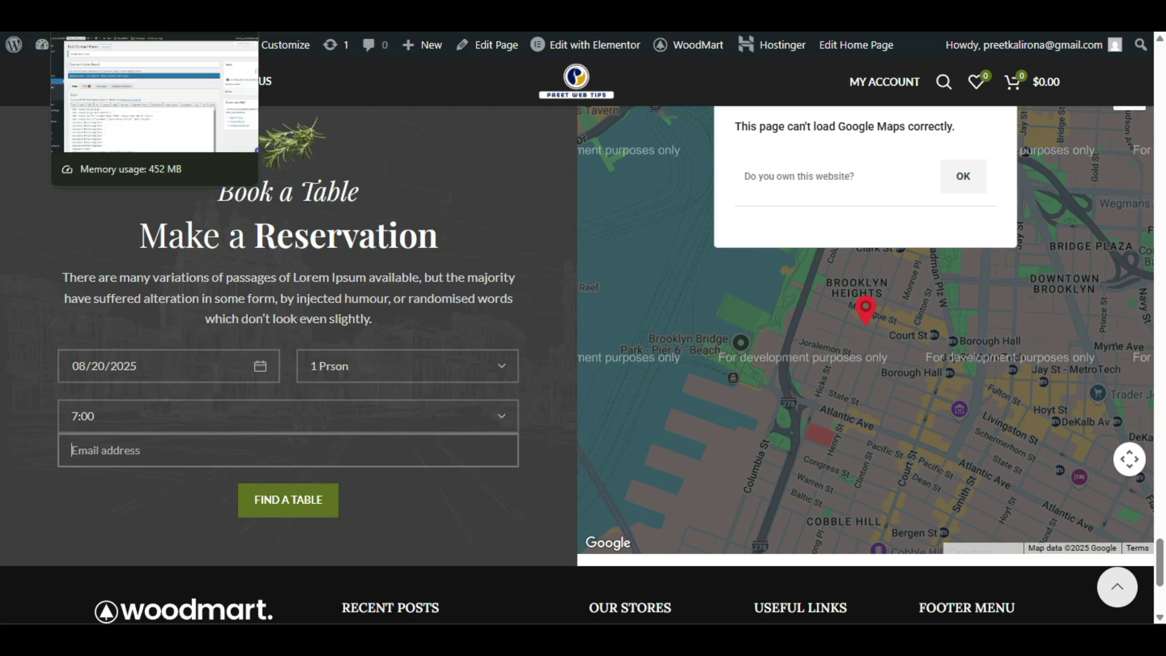
- Review the mail template settings of Contact form Food, including the recipient, sender, subject and additional headers fields
click(151, 25)
click(228, 280)
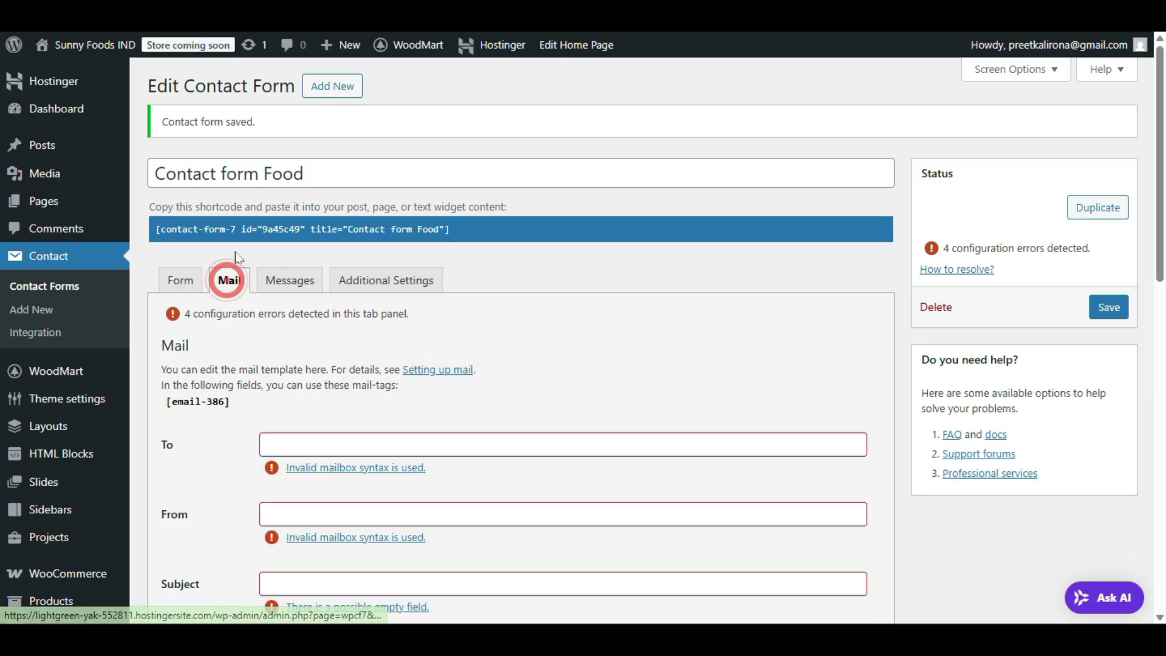
scroll(210, 331, down, 2)
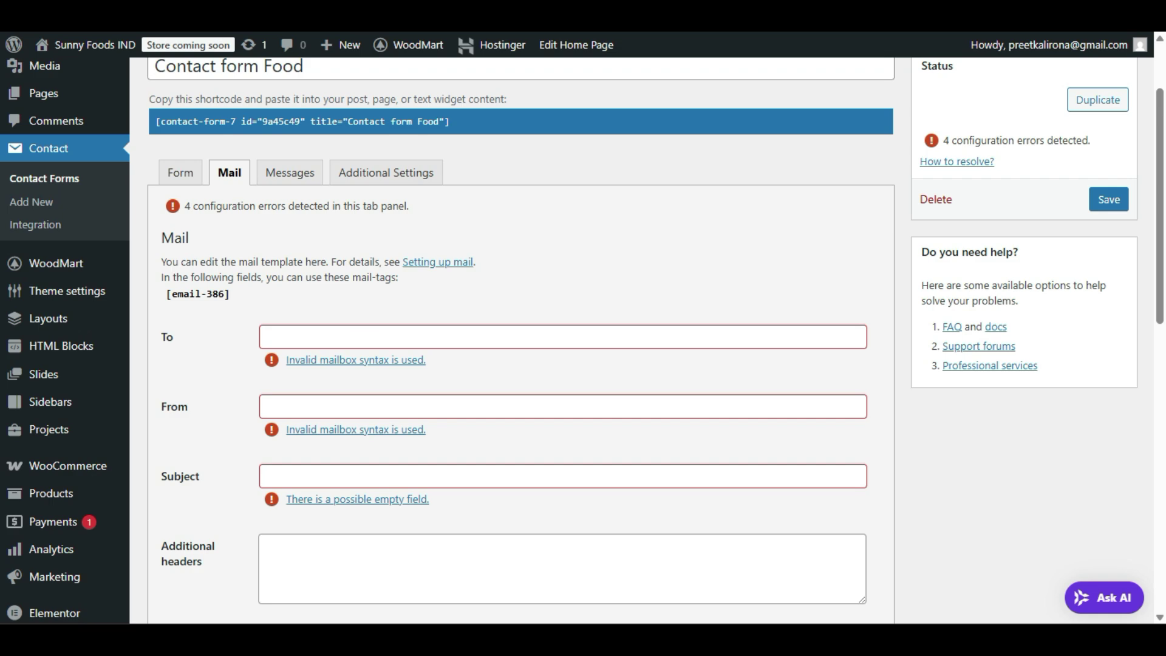
scroll(195, 384, down, 2)
scroll(194, 384, up, 4)
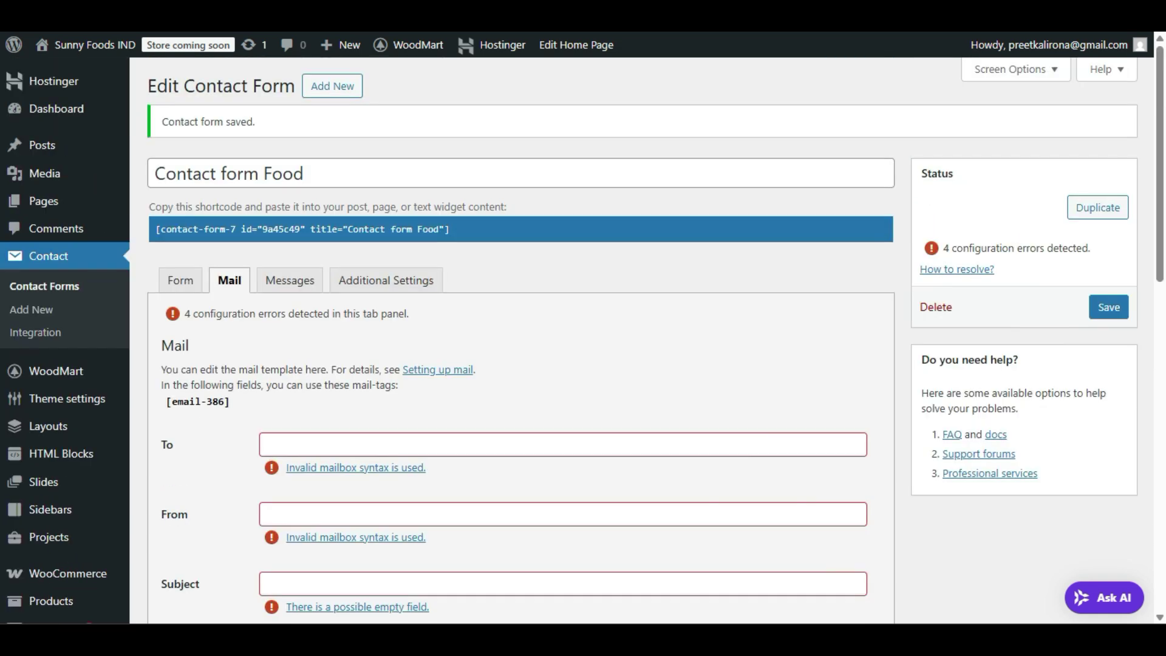
scroll(177, 385, down, 12)
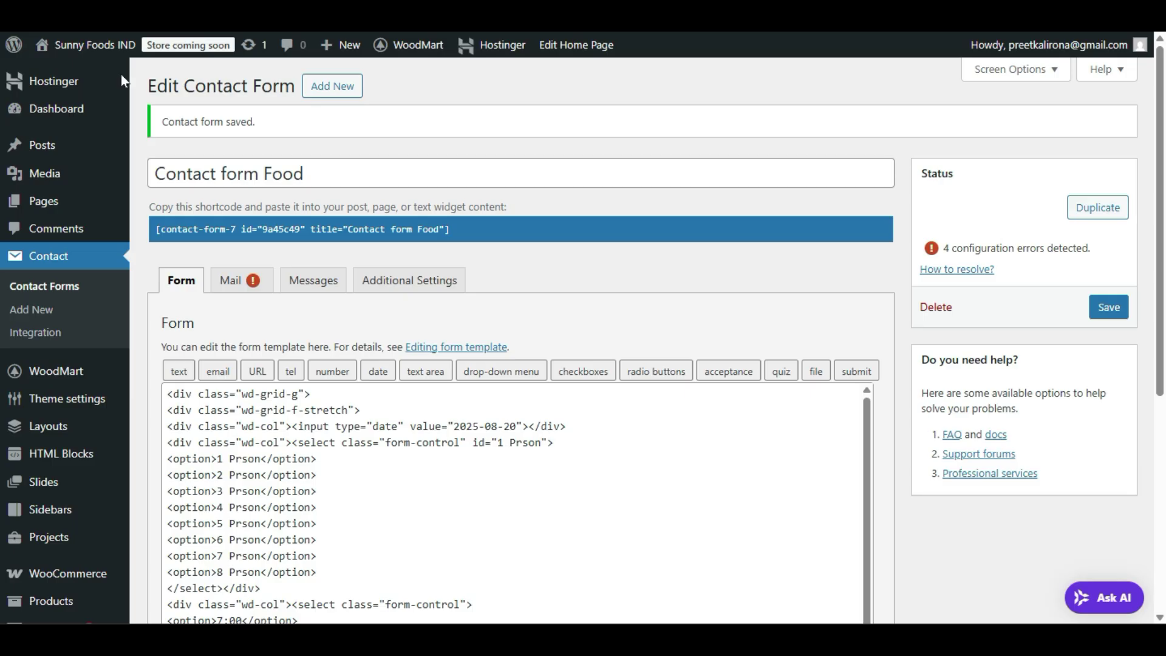
- Check the reservation form's submission message and examine the footer on the live home page and in the Home Food Elementor editor
key(ctrl+Tab)
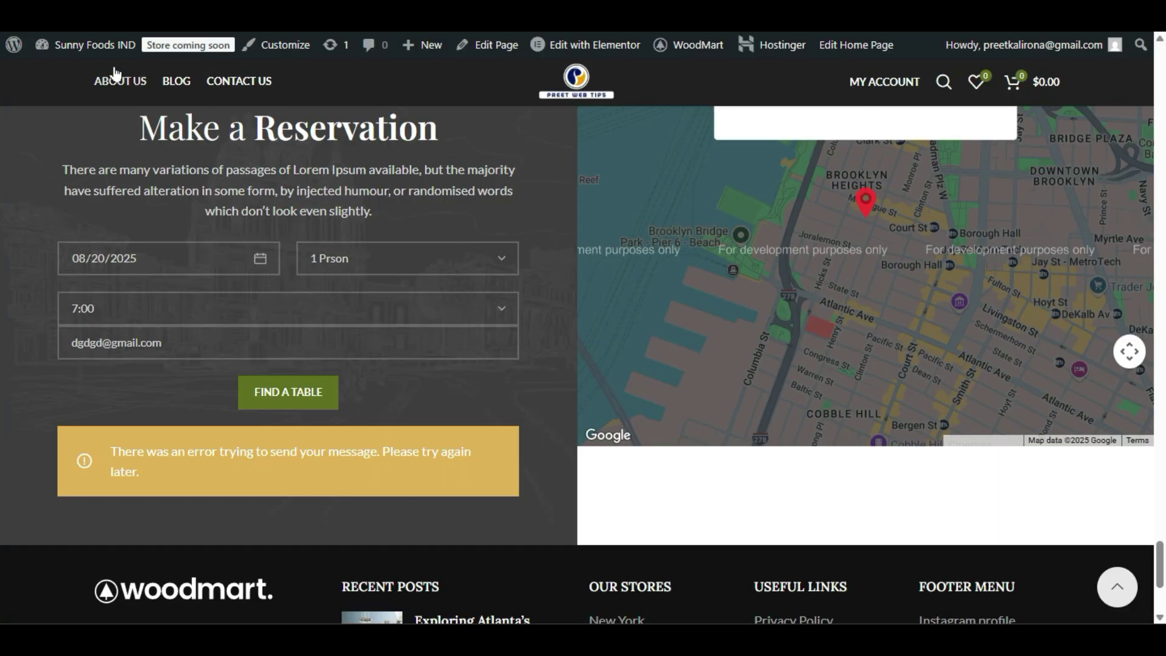
scroll(210, 181, down, 4)
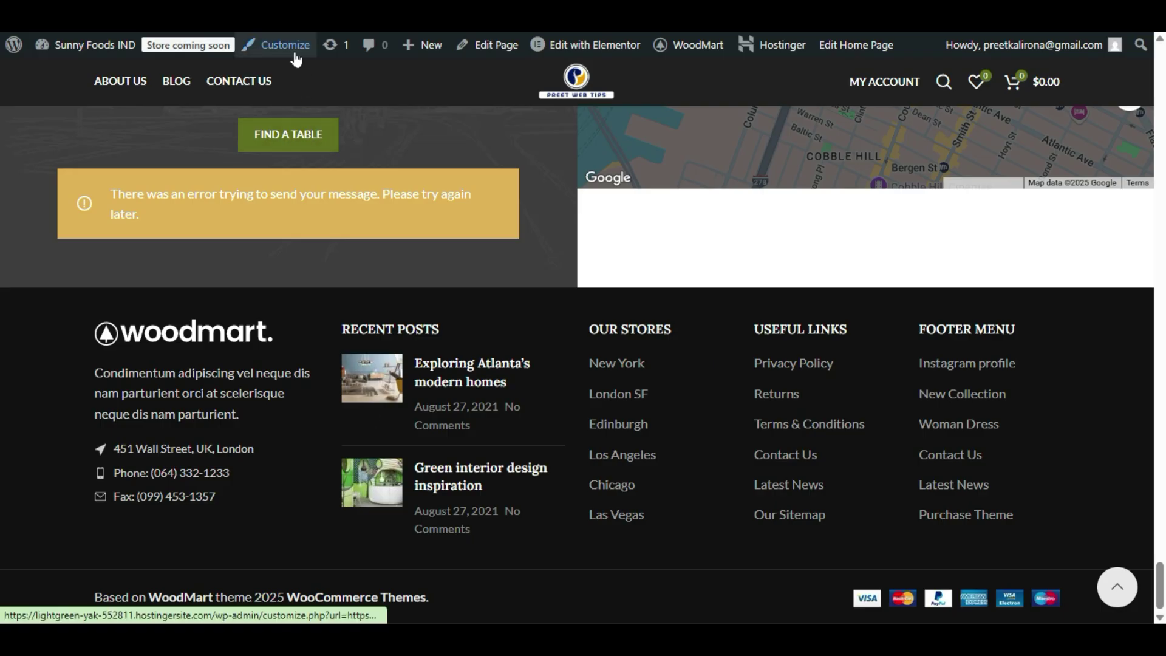
mouse_move(605, 54)
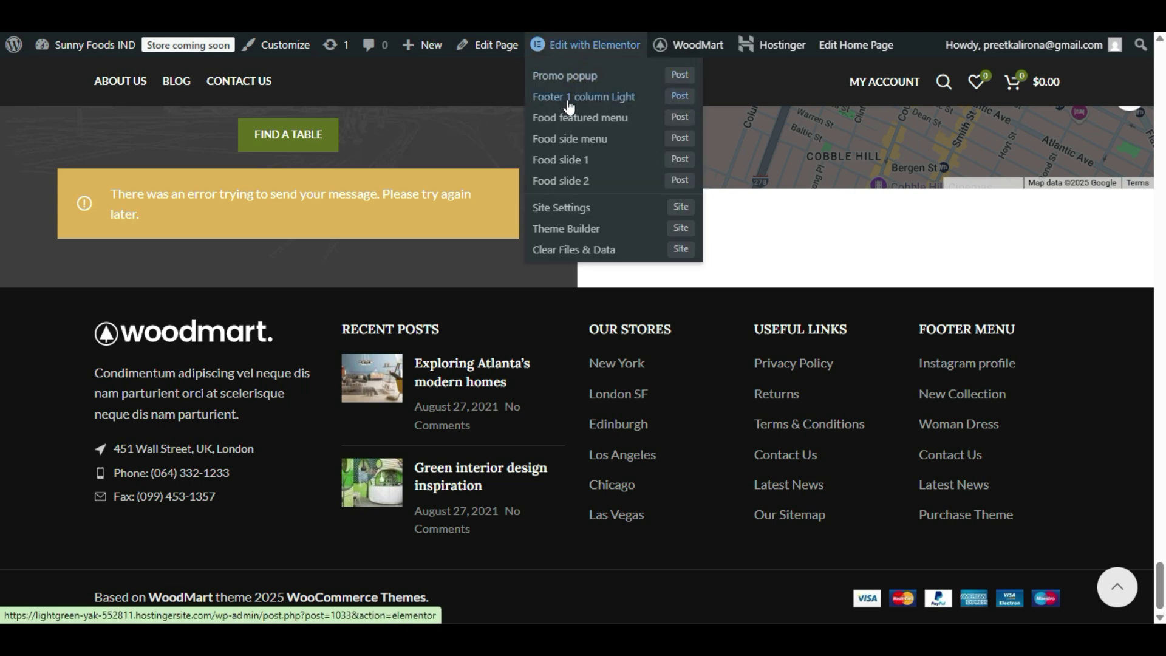
click(594, 105)
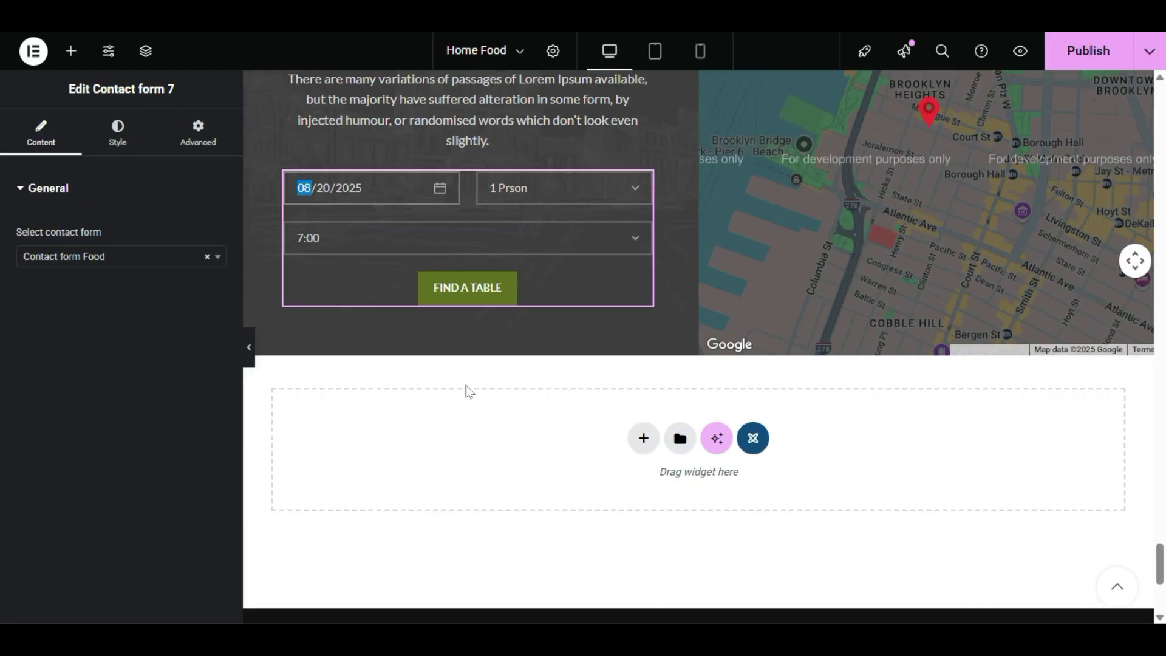
scroll(466, 391, down, 5)
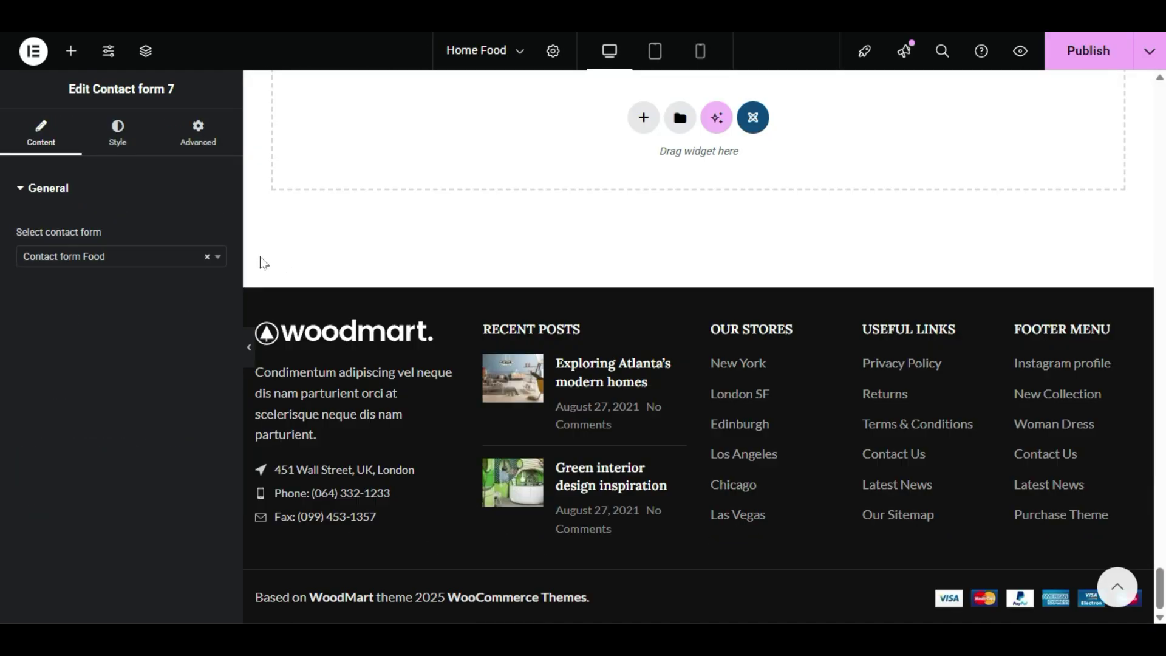
- Open the theme Customizer for the home page, access the dashboard's Appearance options as well, and go to the Customizer's Widgets section
drag(294, 324, 383, 532)
click(525, 343)
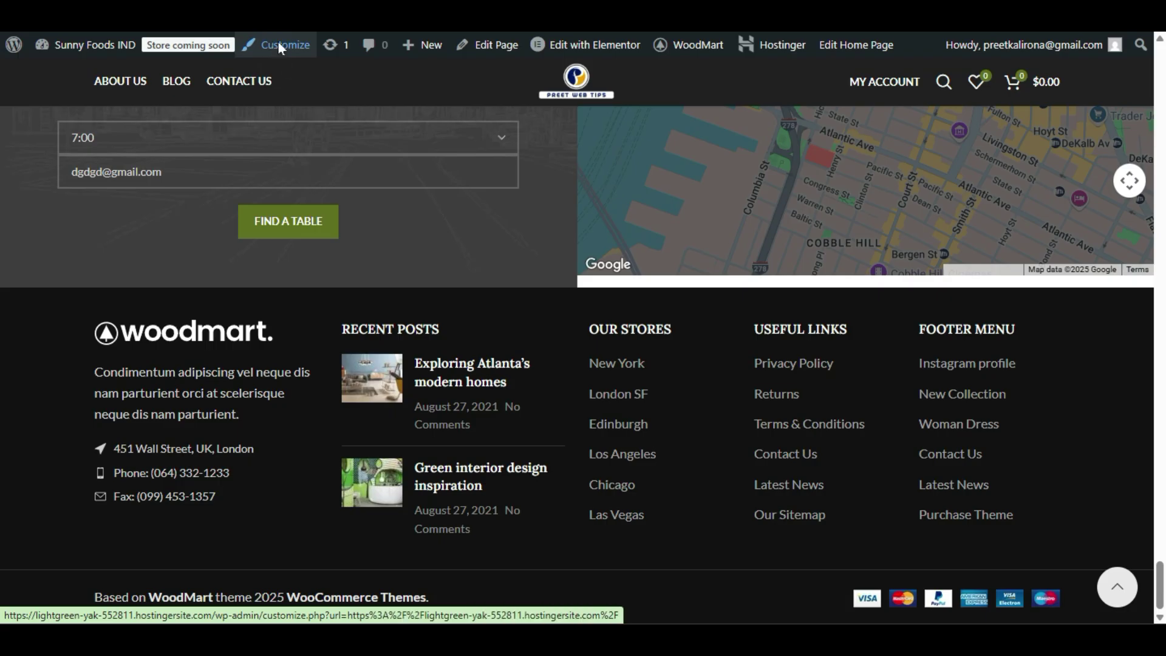
click(283, 47)
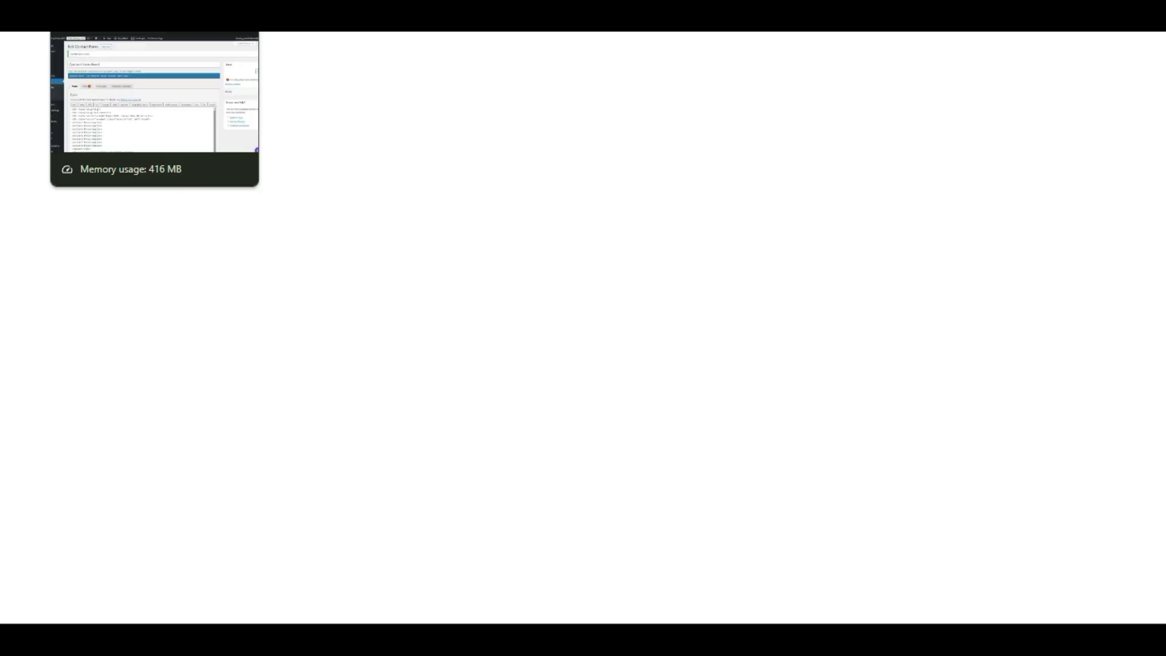
scroll(162, 360, down, 4)
scroll(160, 363, down, 2)
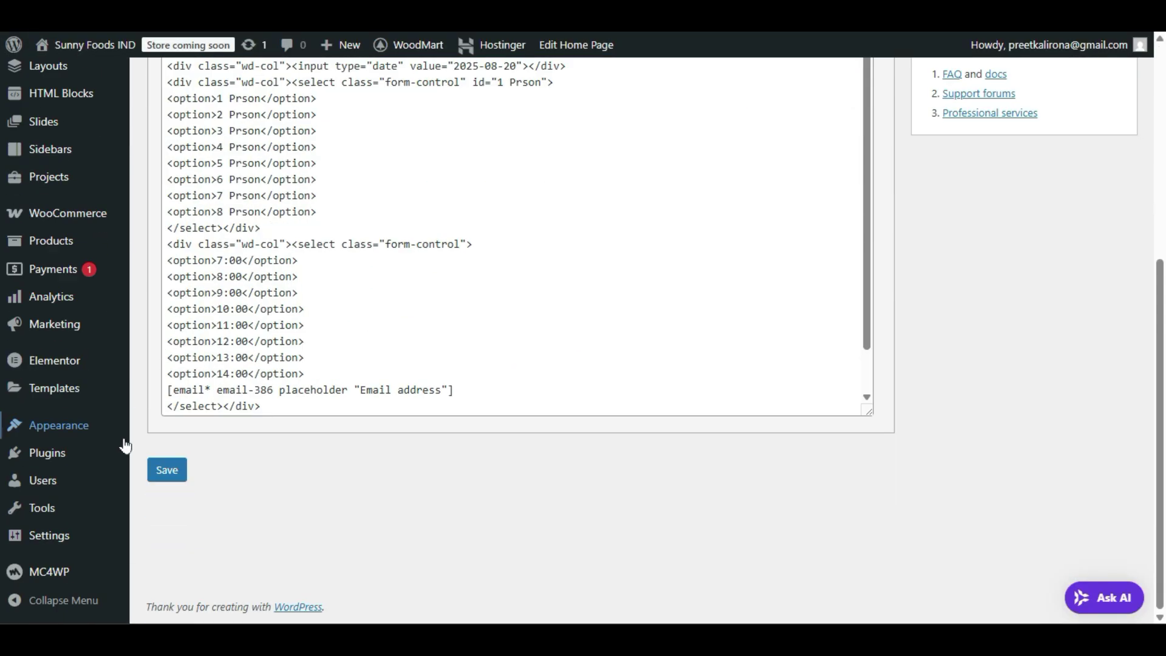
mouse_move(100, 432)
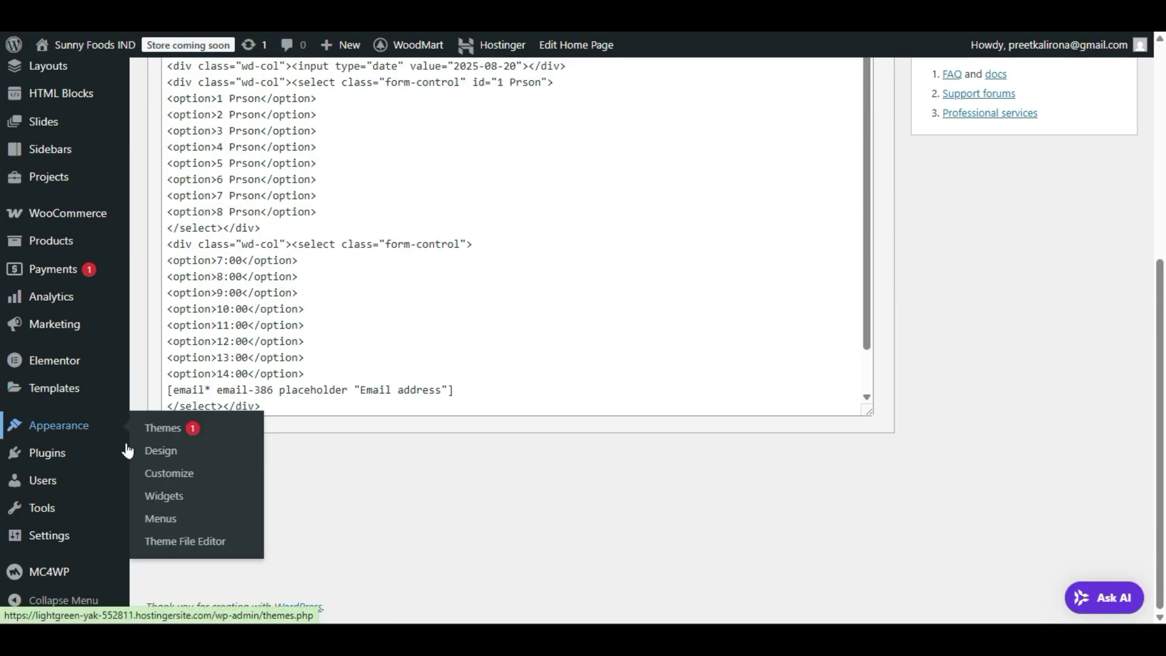
click(180, 501)
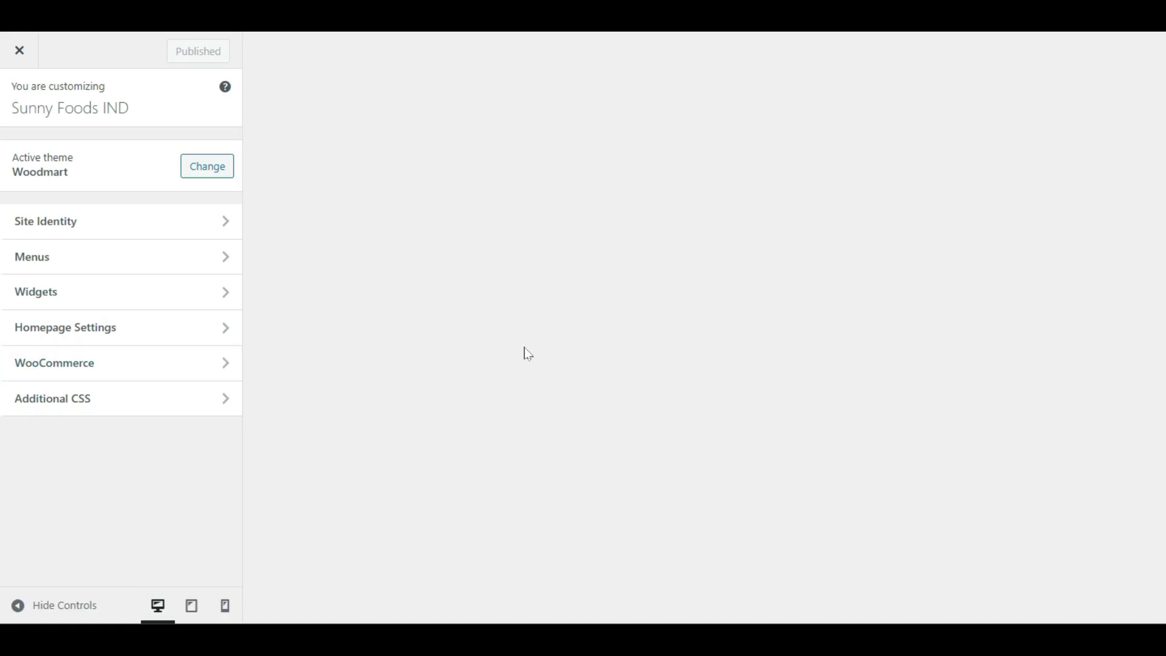
click(55, 292)
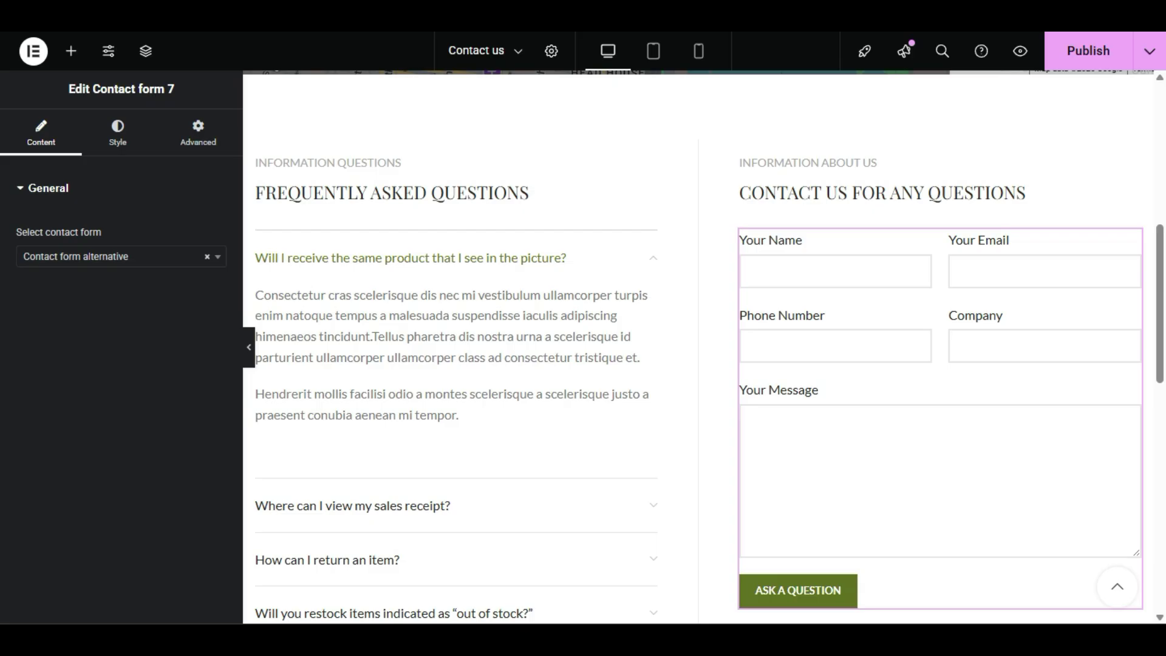
scroll(296, 107, up, 8)
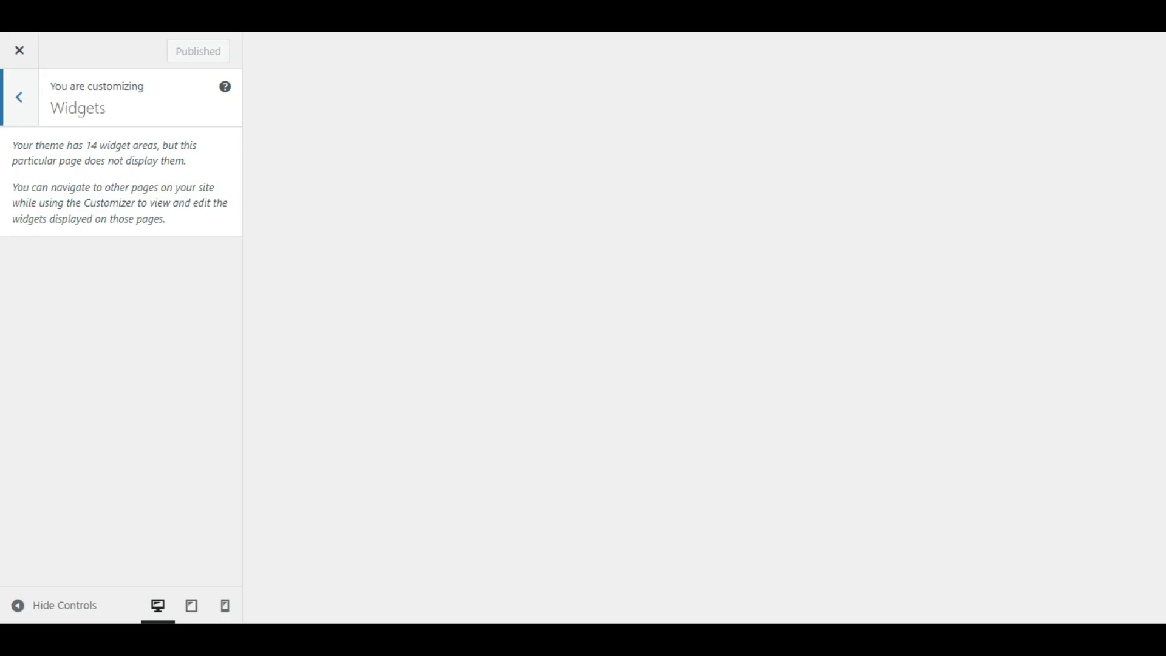
- Check the home page preview down to the footer, open the Main Widget Area, and dismiss the block widgets introduction
scroll(291, 301, down, 20)
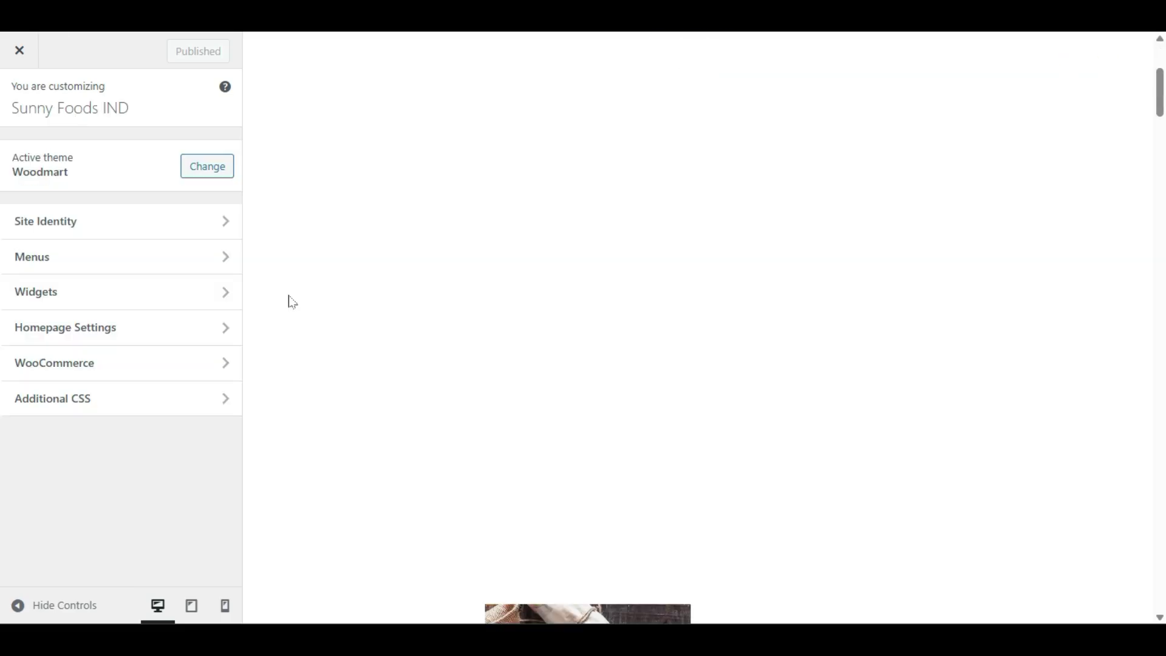
scroll(291, 301, down, 10)
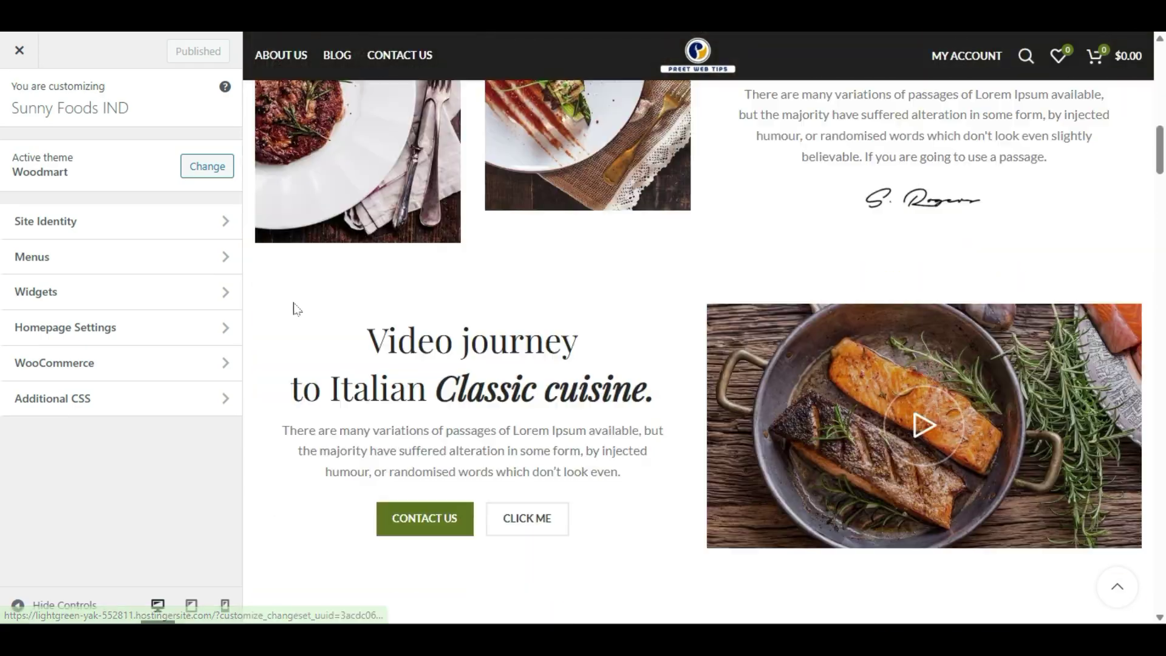
scroll(294, 313, up, 8)
scroll(301, 317, down, 15)
scroll(307, 328, up, 5)
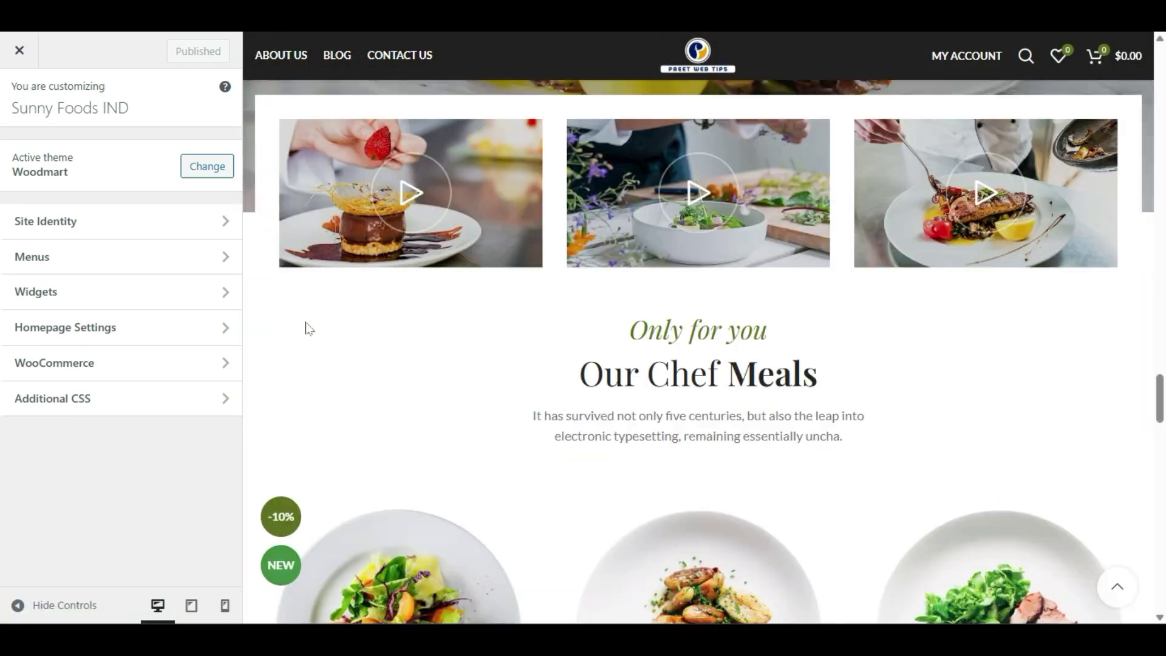
scroll(311, 337, down, 20)
scroll(324, 352, down, 2)
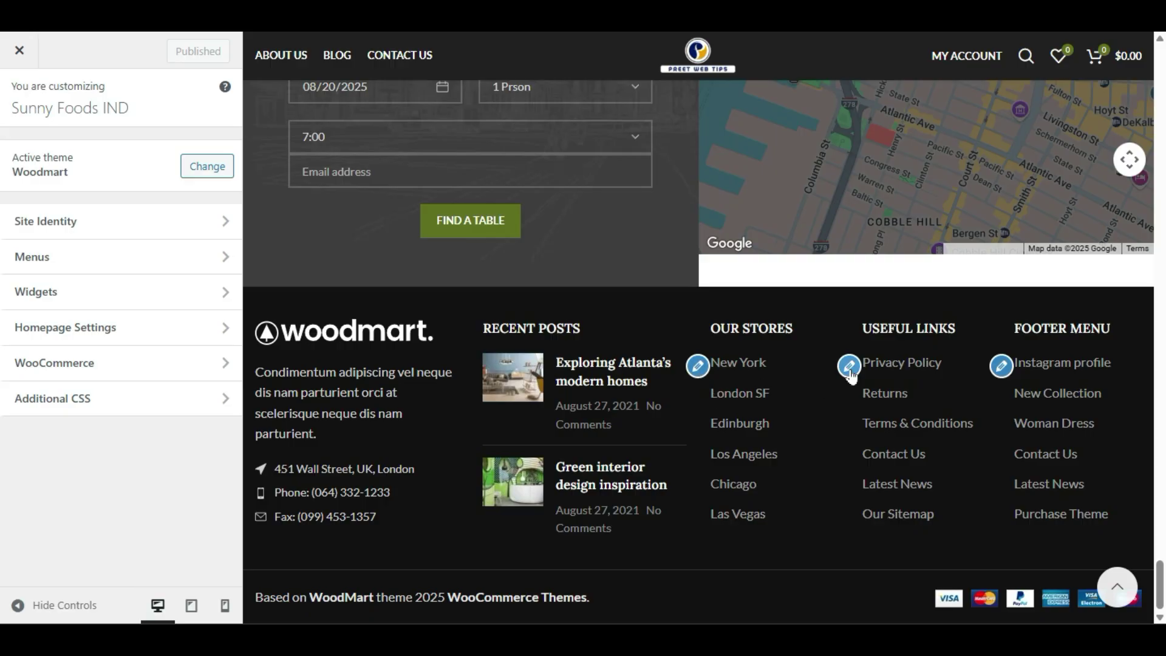
click(40, 289)
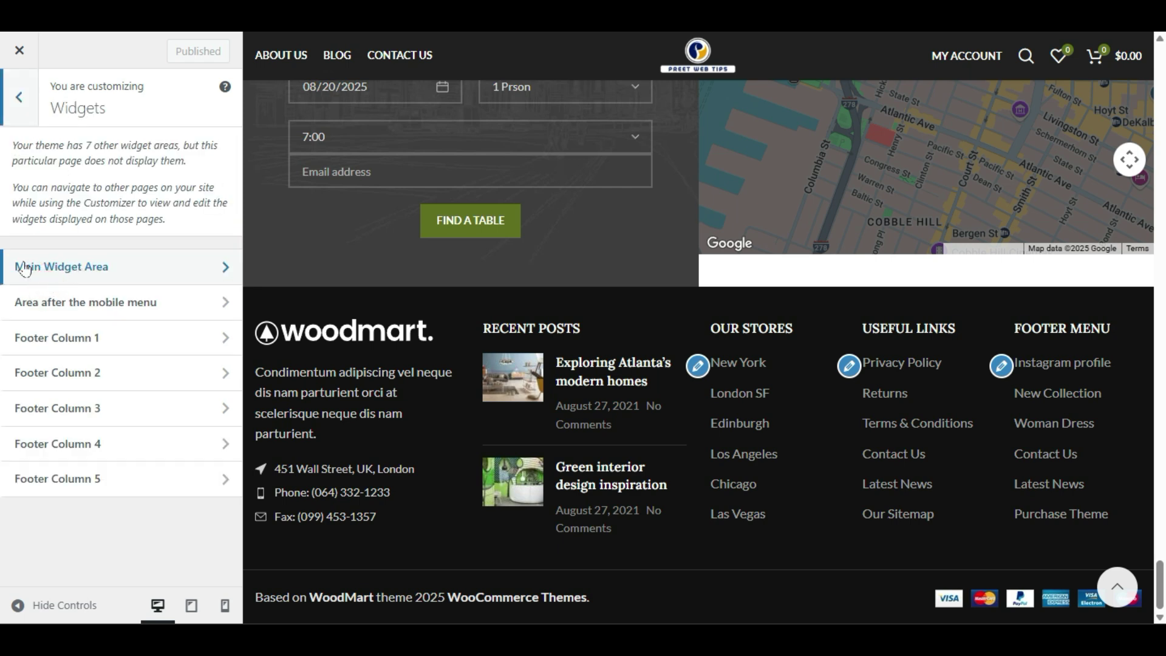
click(112, 274)
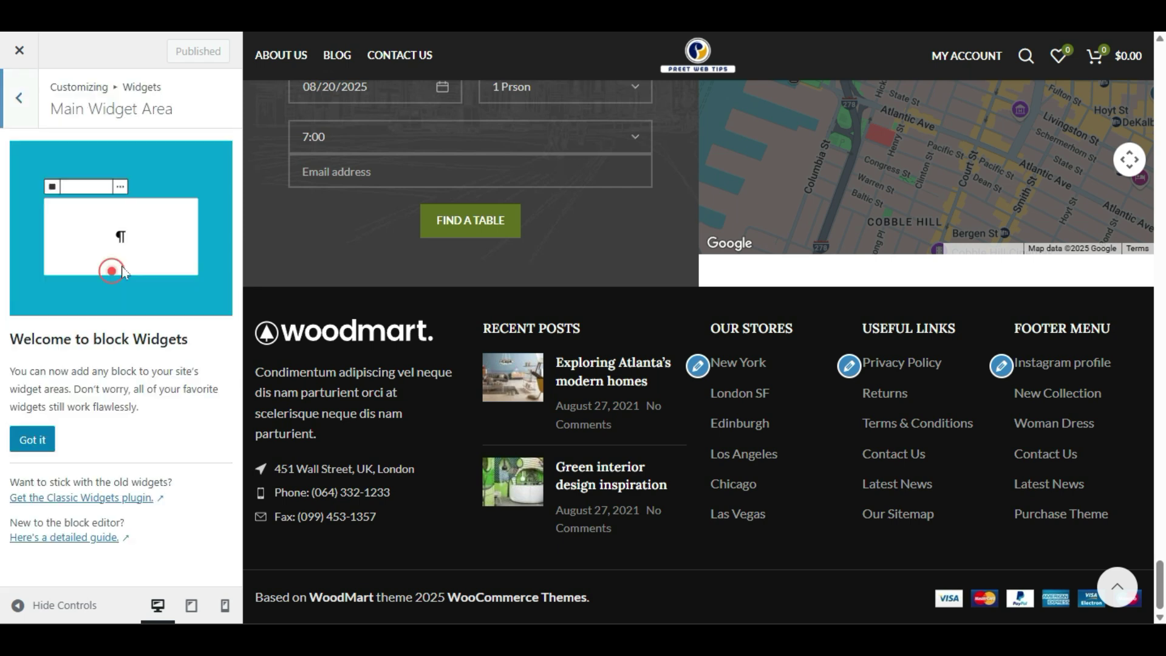
click(42, 430)
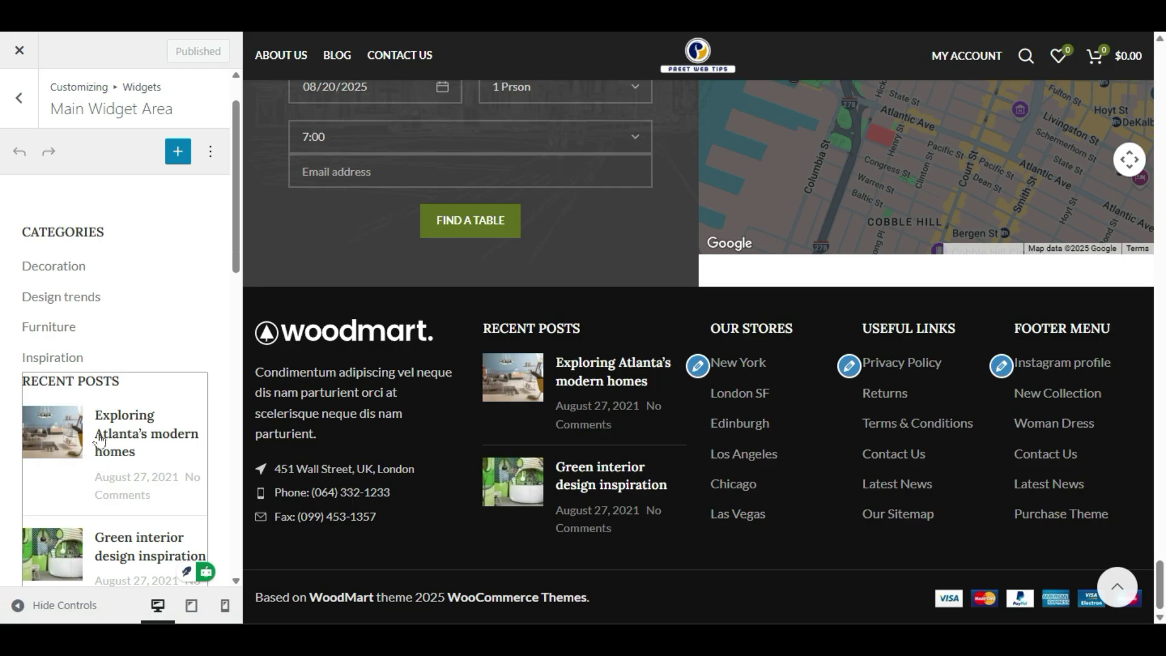
- Review the Main Widget Area's recent posts and WOODMART Instagram settings against the home page preview
scroll(97, 434, down, 4)
scroll(100, 440, down, 3)
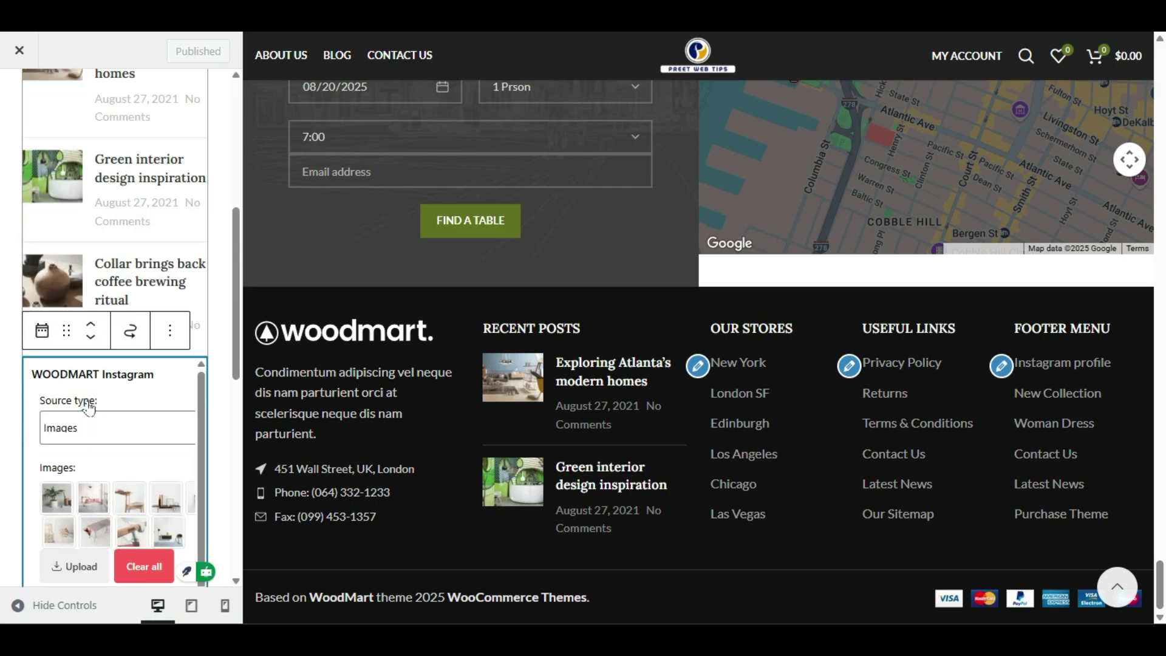
scroll(103, 410, down, 1)
scroll(104, 410, down, 2)
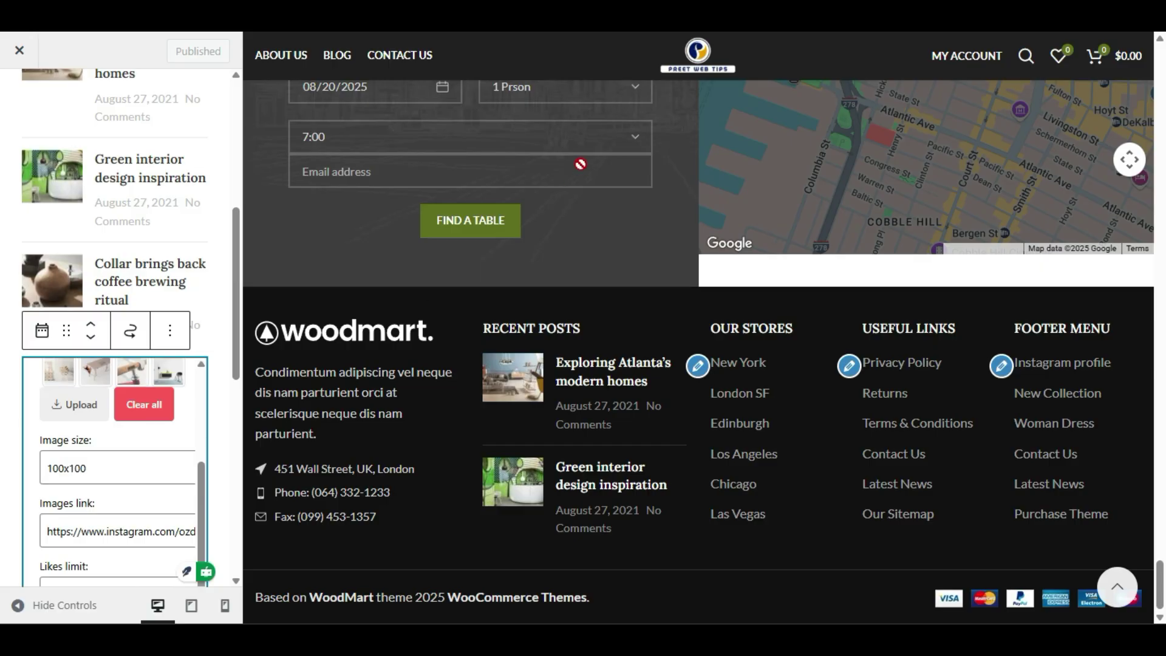
scroll(576, 170, up, 10)
scroll(574, 177, down, 4)
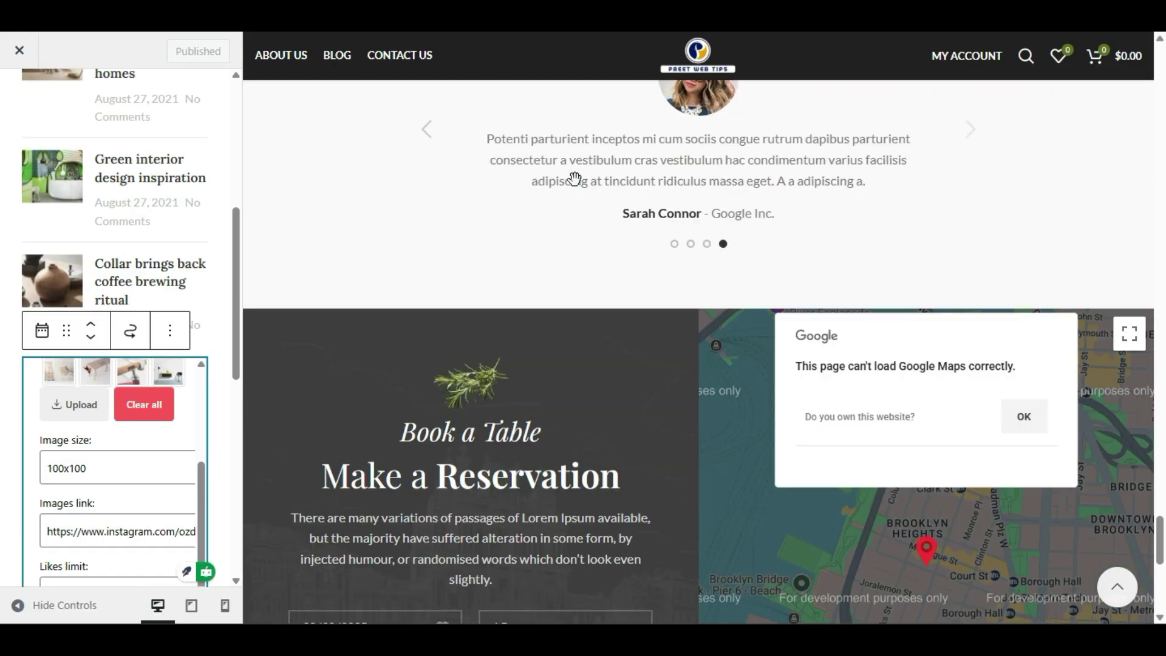
scroll(574, 178, down, 8)
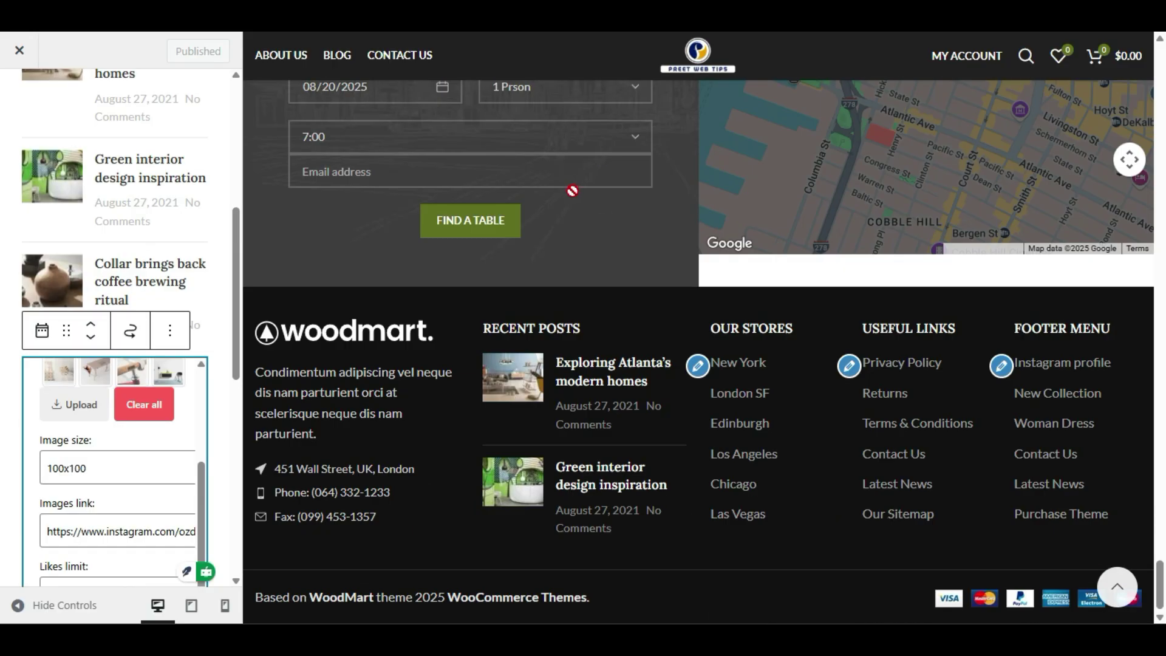
- Leave the Main Widget Area, open Footer Column 1, and select its WOODMART HTML Block to check the assigned block
click(9, 271)
click(20, 98)
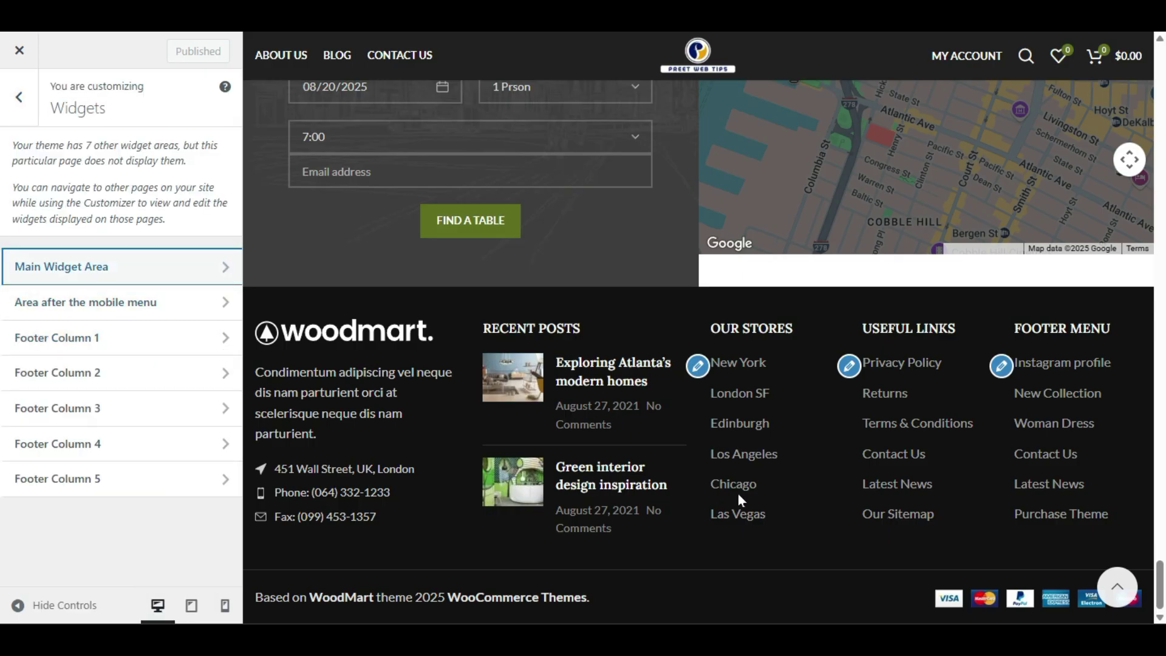
click(115, 343)
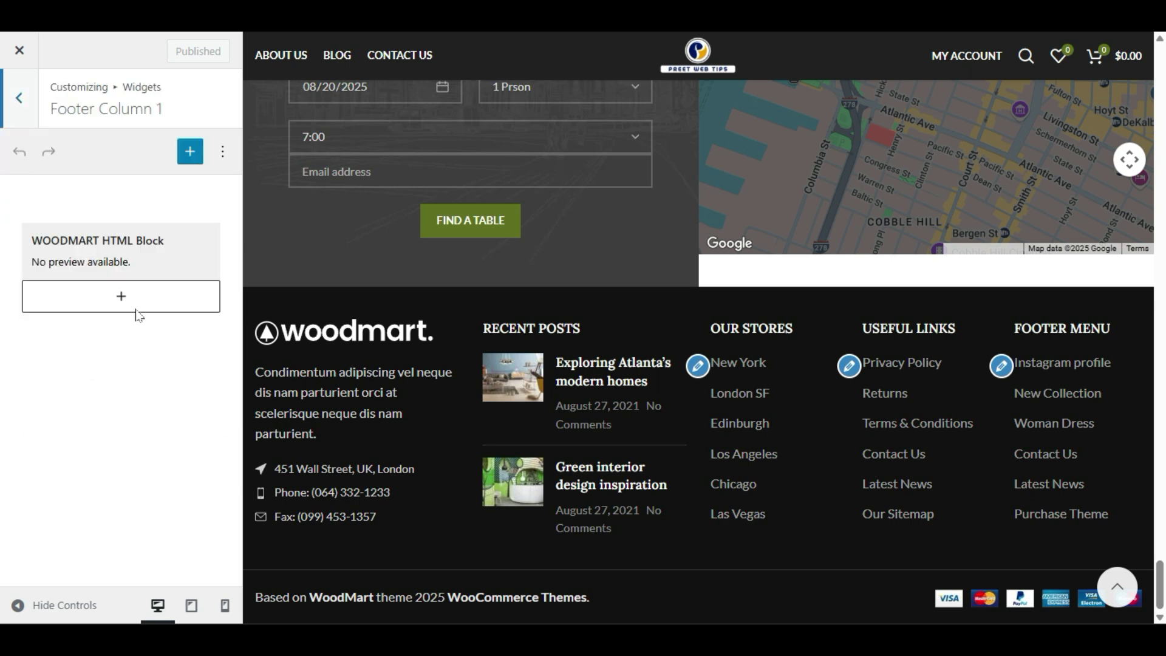
click(147, 254)
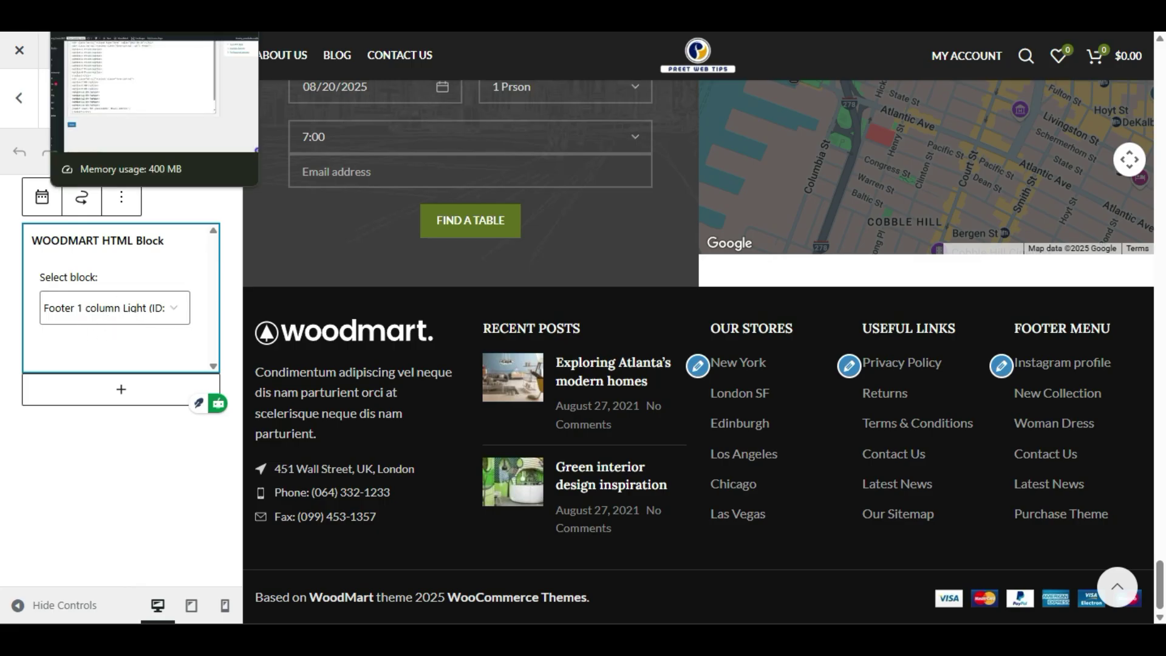
- Find Footer 1 column Light in the dashboard's HTML Blocks list and open it with Elementor in a new tab
click(109, 18)
scroll(81, 281, up, 2)
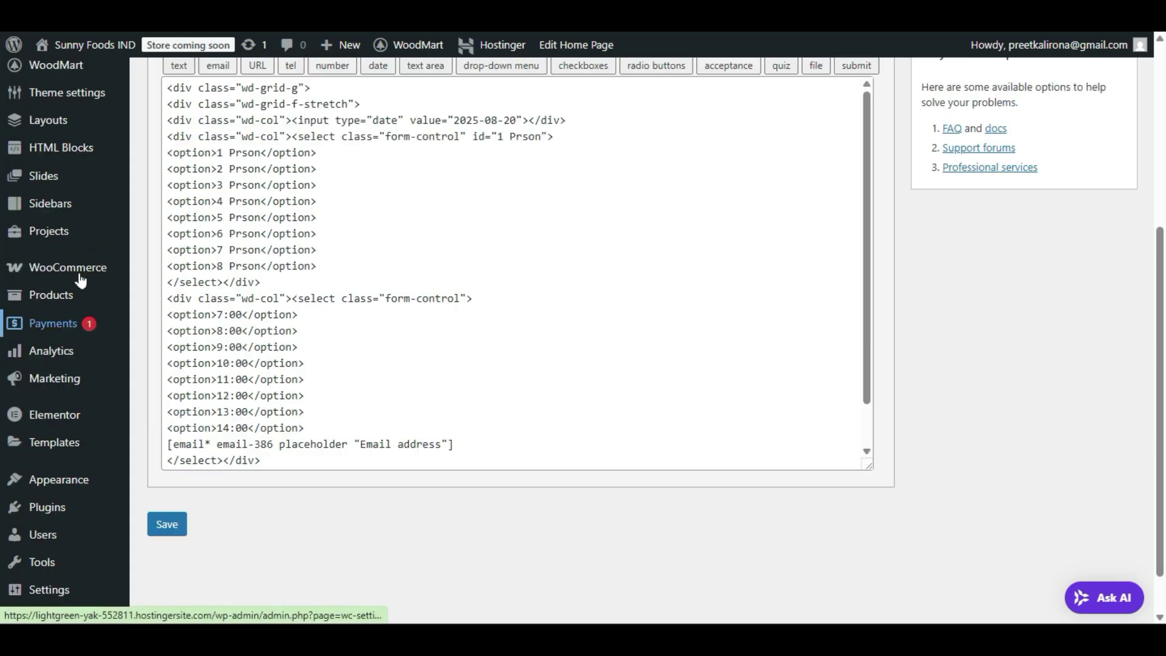
scroll(81, 281, up, 3)
mouse_move(71, 417)
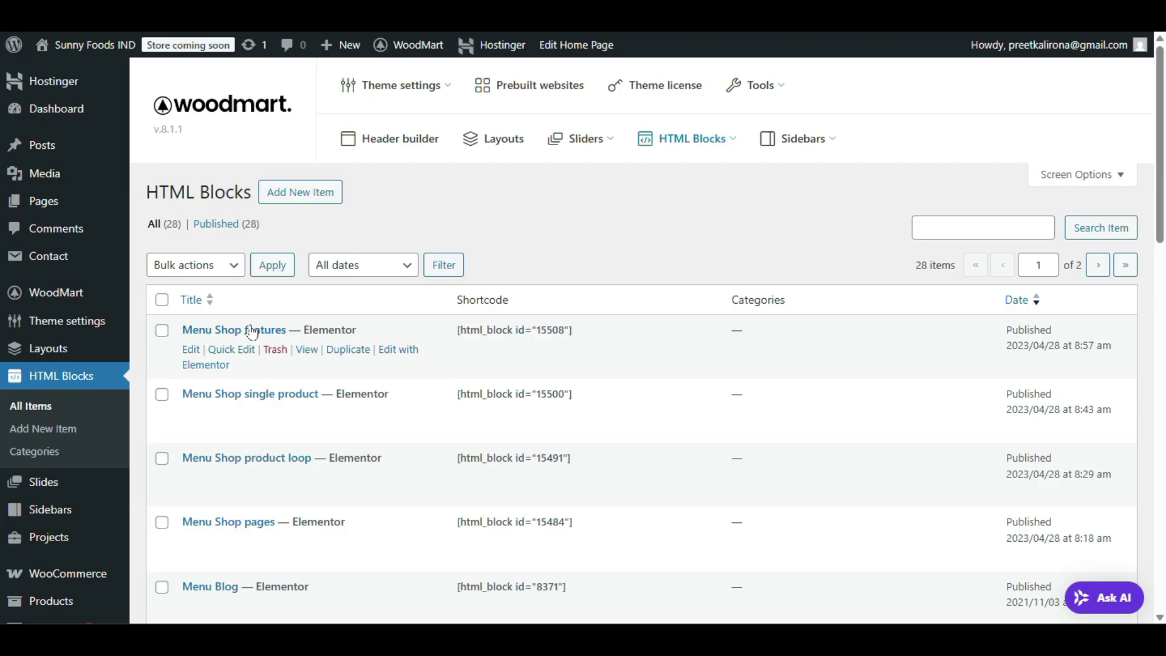
scroll(252, 330, down, 6)
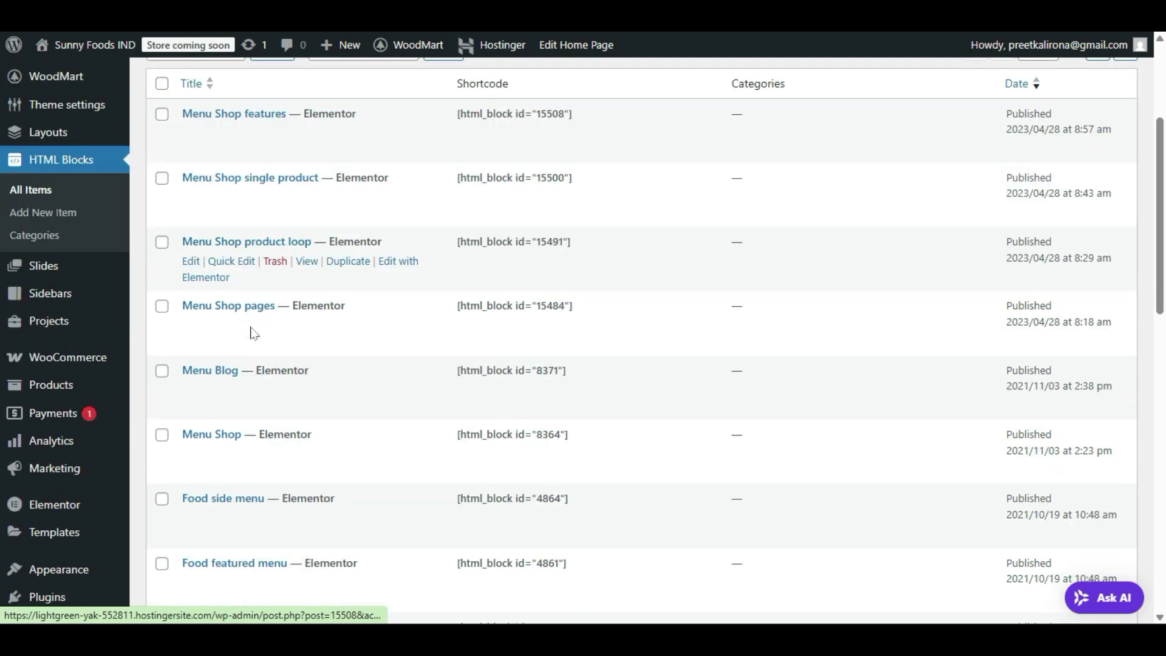
scroll(276, 372, down, 5)
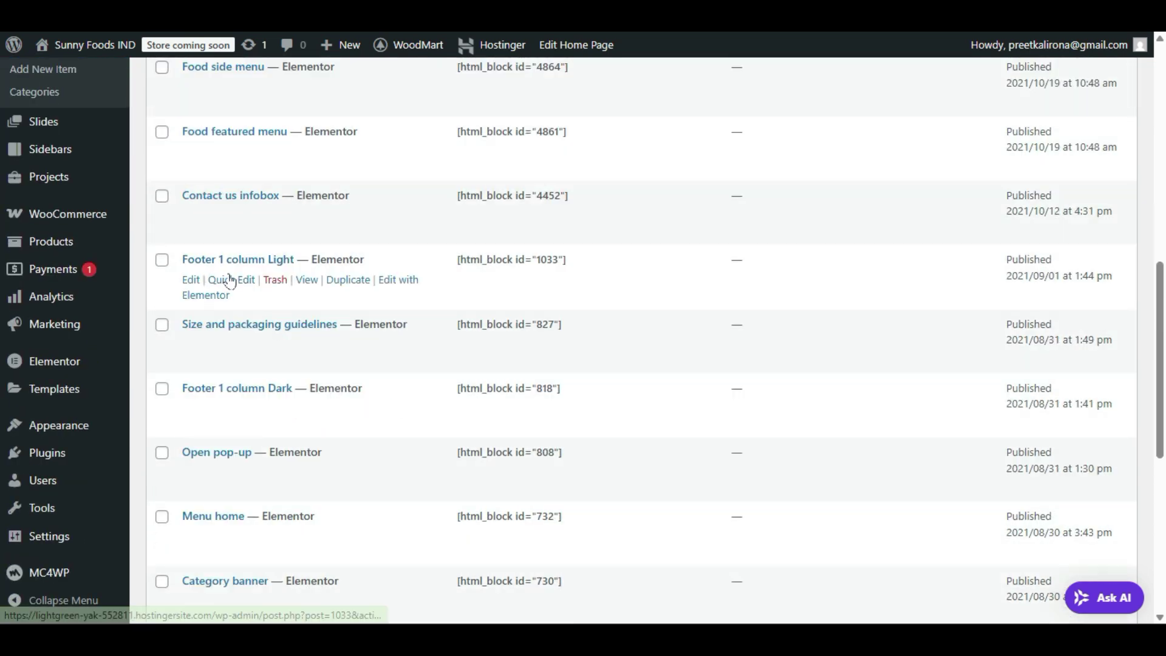
click(385, 282)
right_click(386, 280)
click(415, 290)
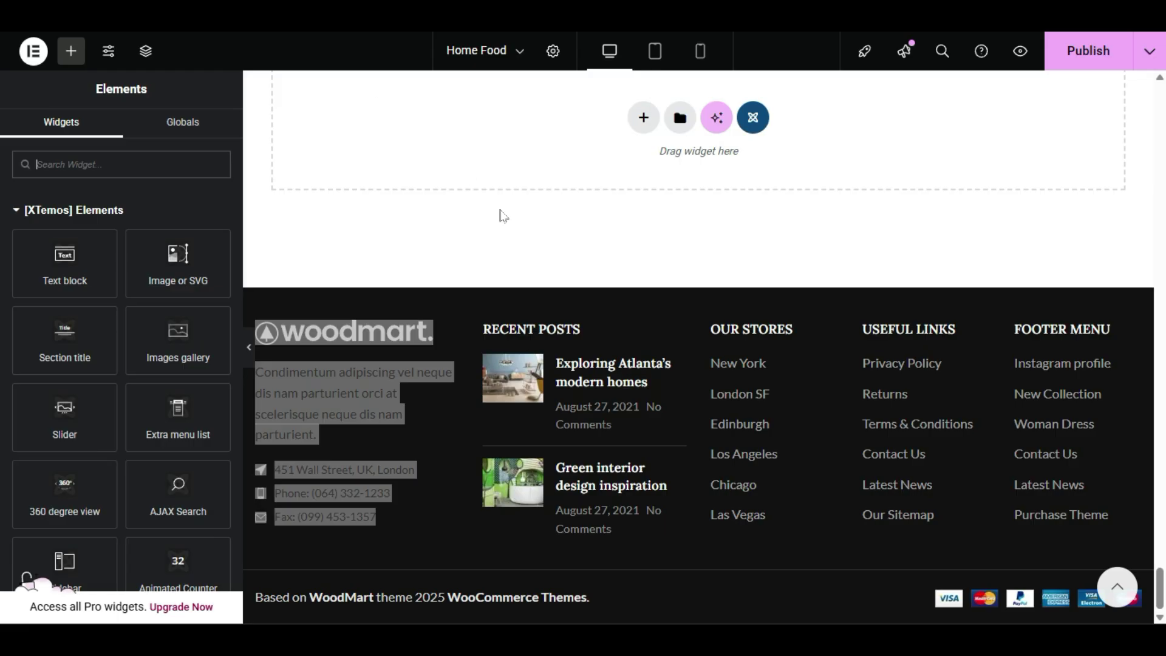
- Visit the live home page from the dashboard, then return to the Customizer with Footer Column 1 open
scroll(503, 216, up, 20)
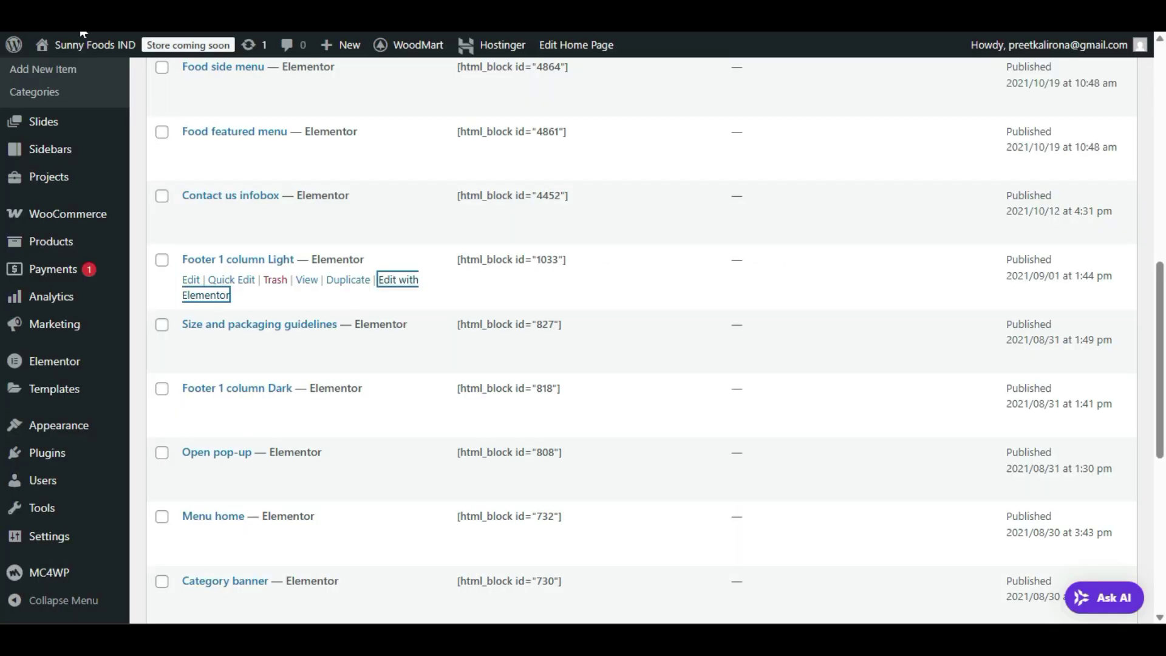
mouse_move(88, 45)
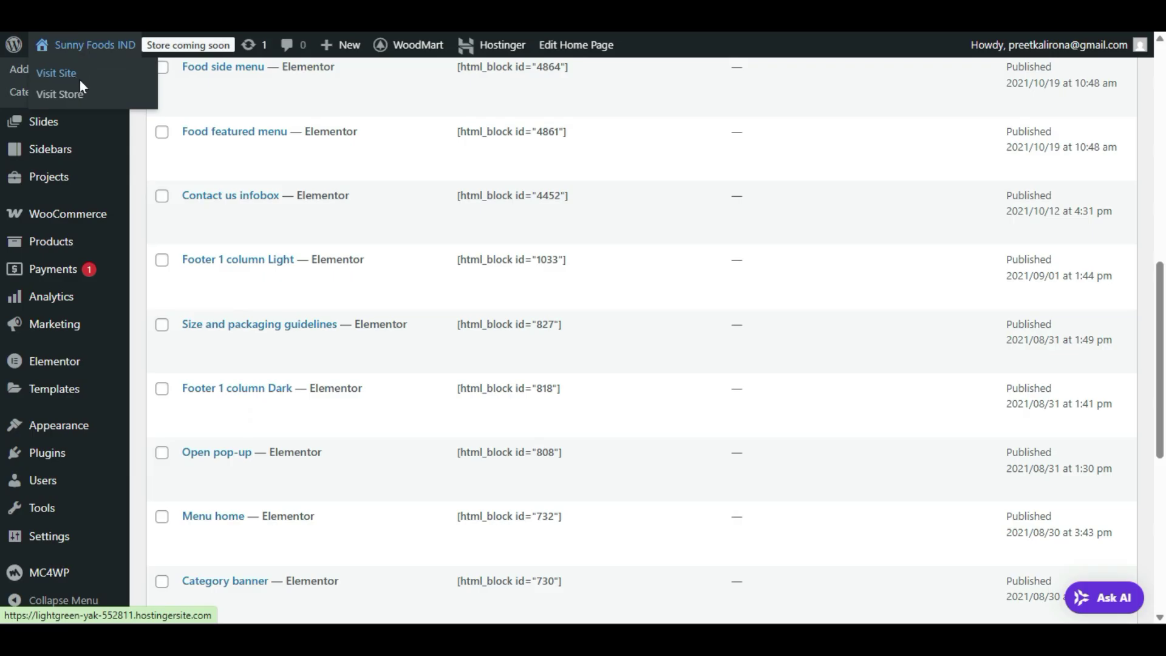
click(104, 96)
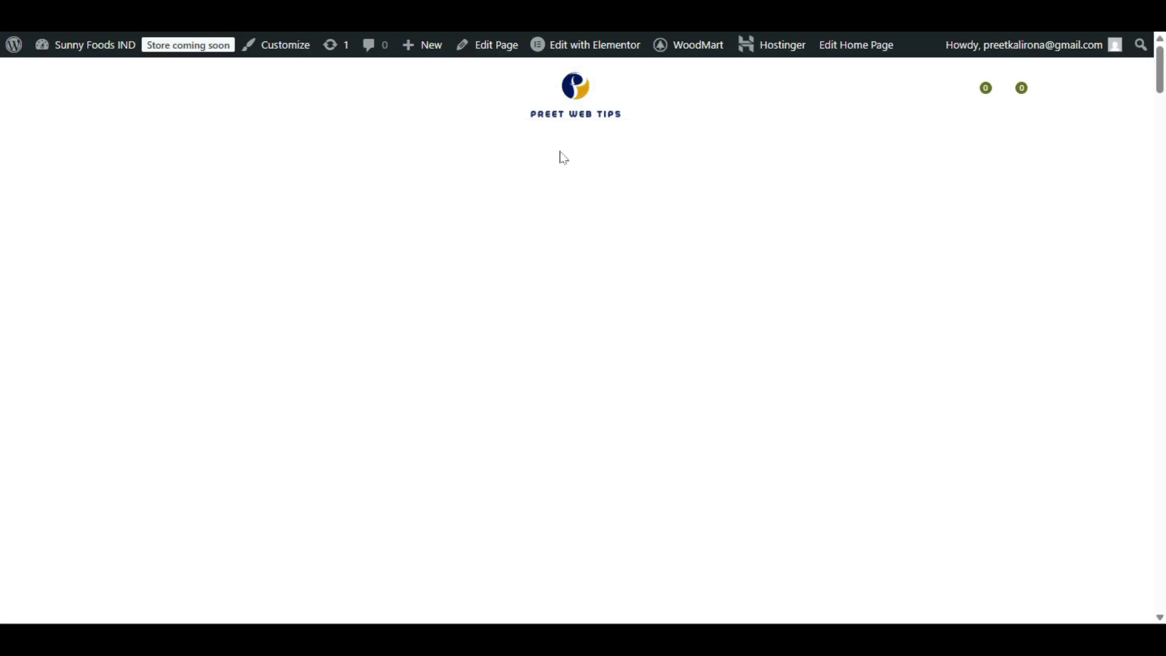
mouse_move(582, 56)
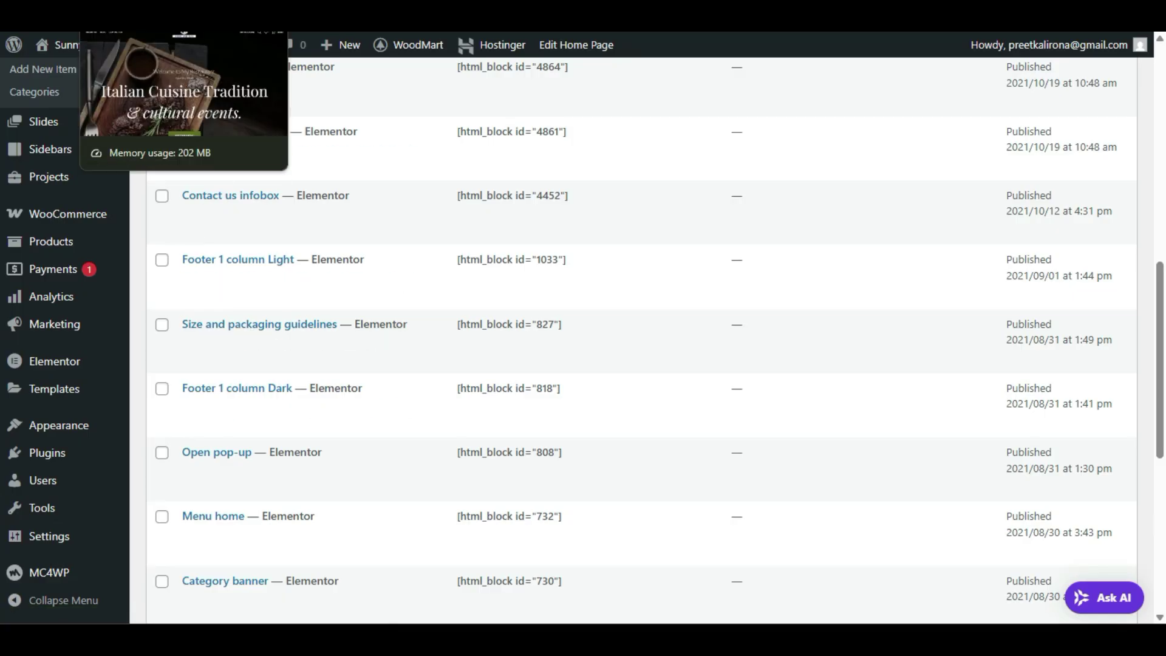
click(94, 44)
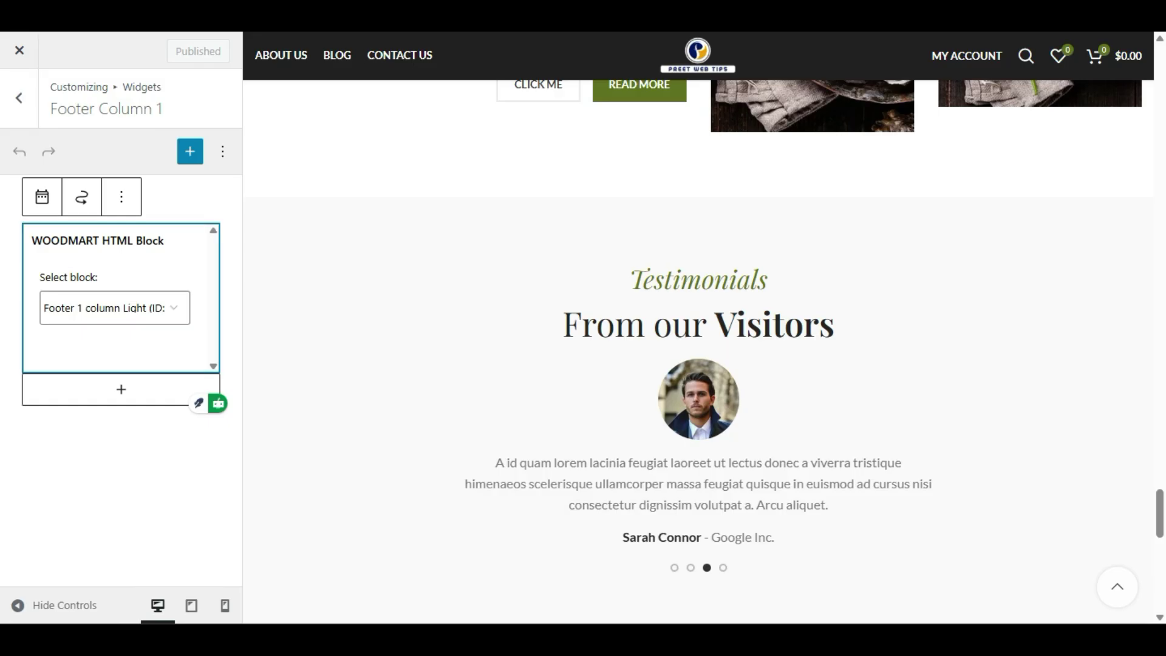
- Switch to the Footer Column 2 widget area and open its WOODMART Recent Posts widget for editing
click(20, 99)
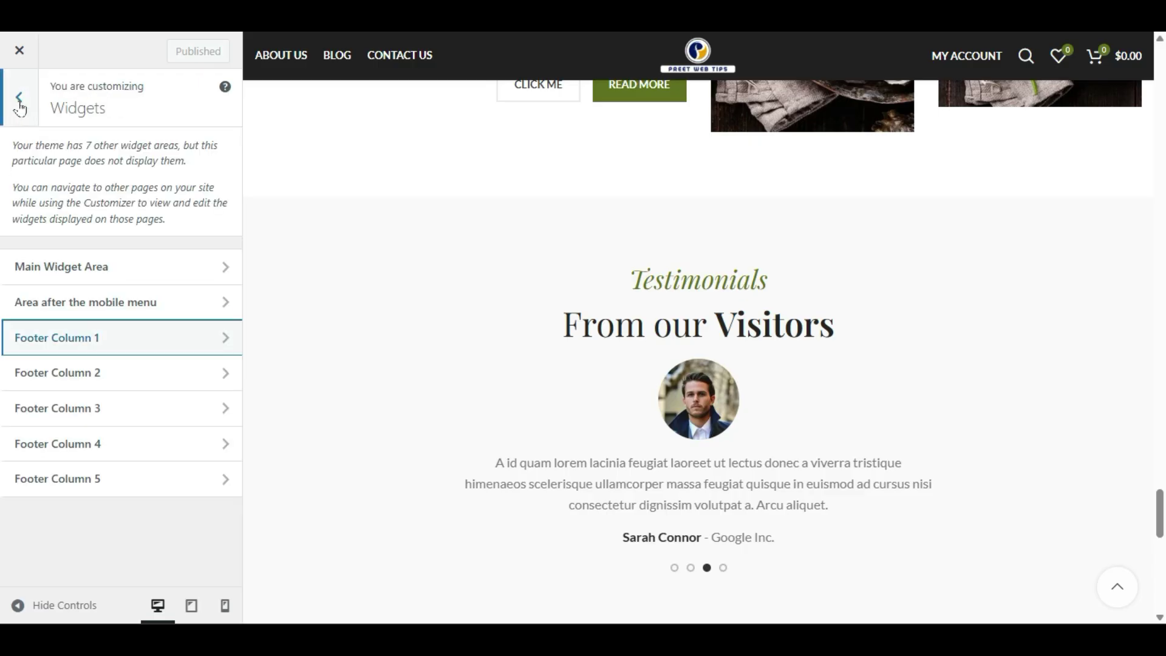
click(117, 386)
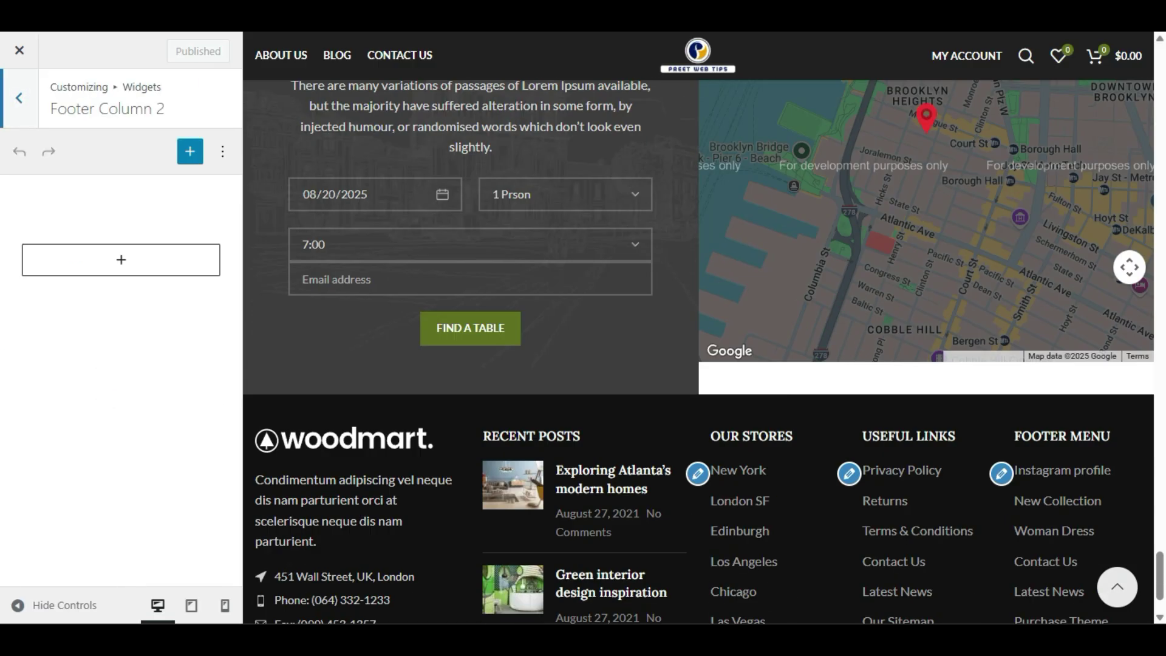
scroll(592, 401, down, 2)
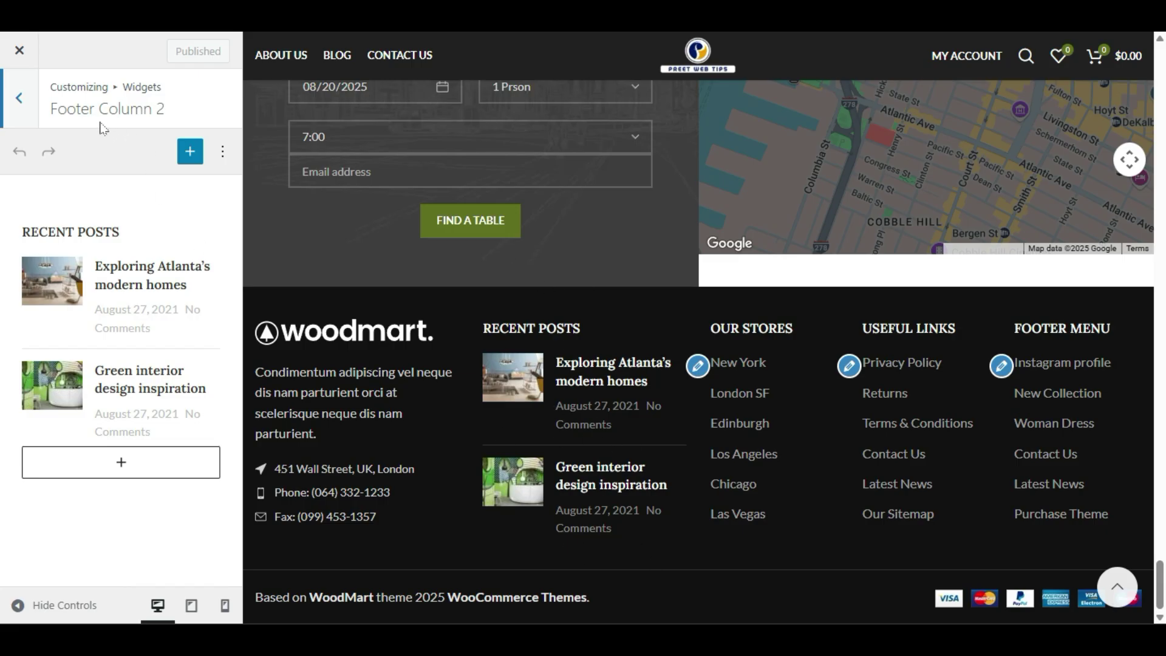
right_click(130, 230)
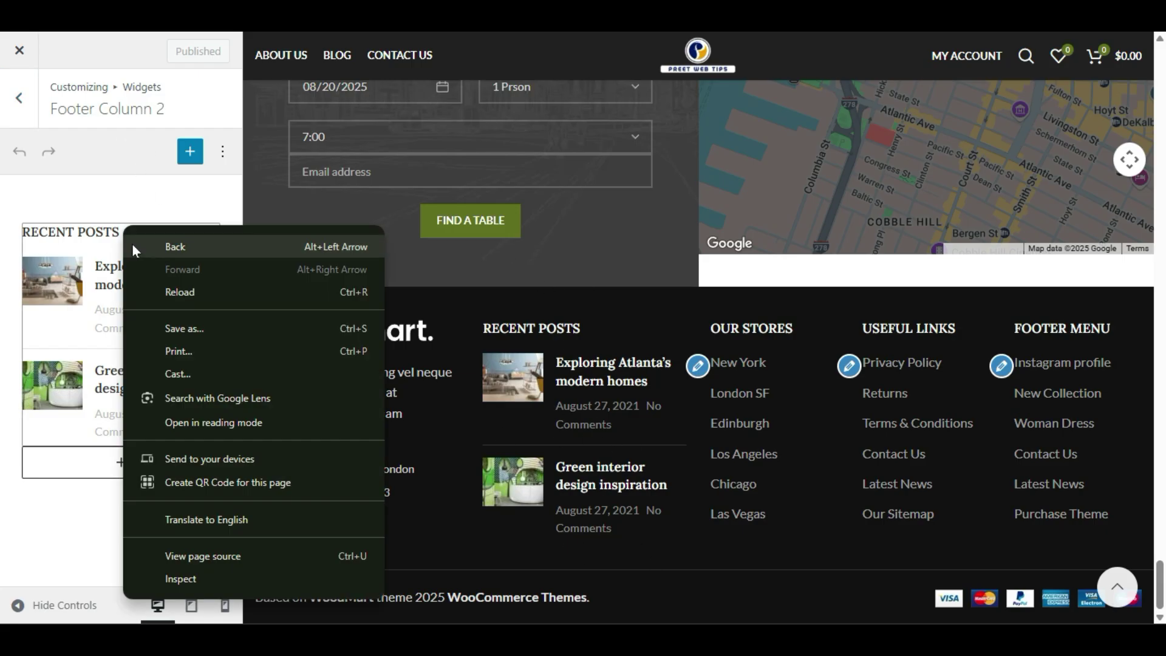
click(82, 303)
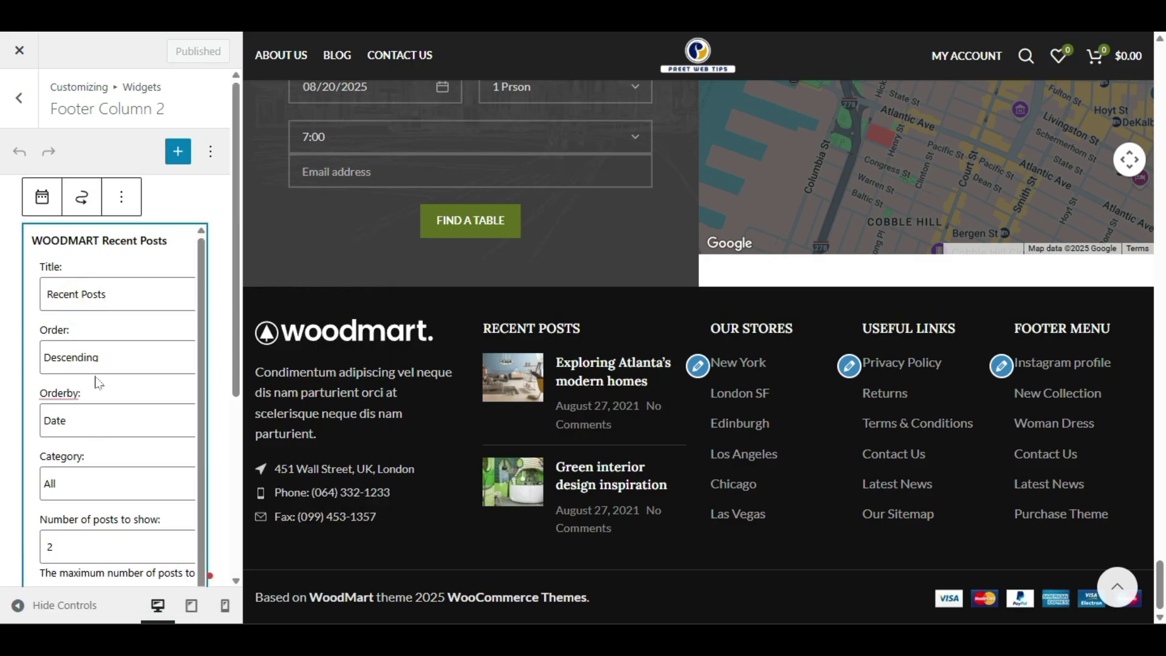
- Set the number of posts to show in the Footer Column 2 Recent Posts widget to 3
scroll(97, 382, down, 2)
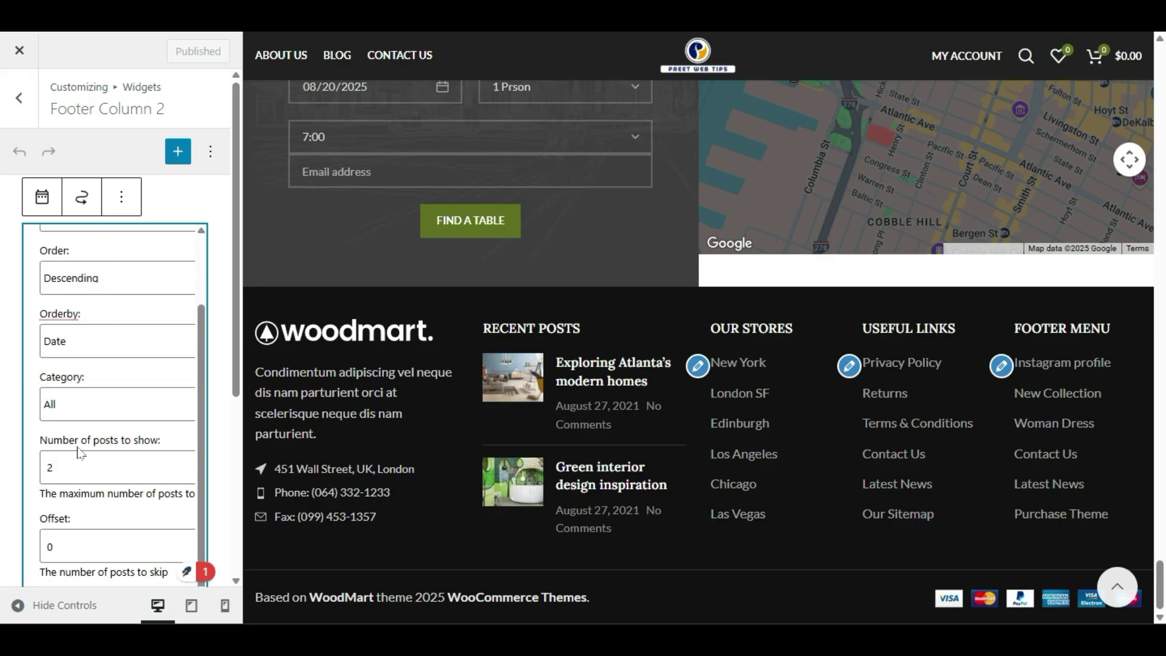
scroll(115, 364, down, 1)
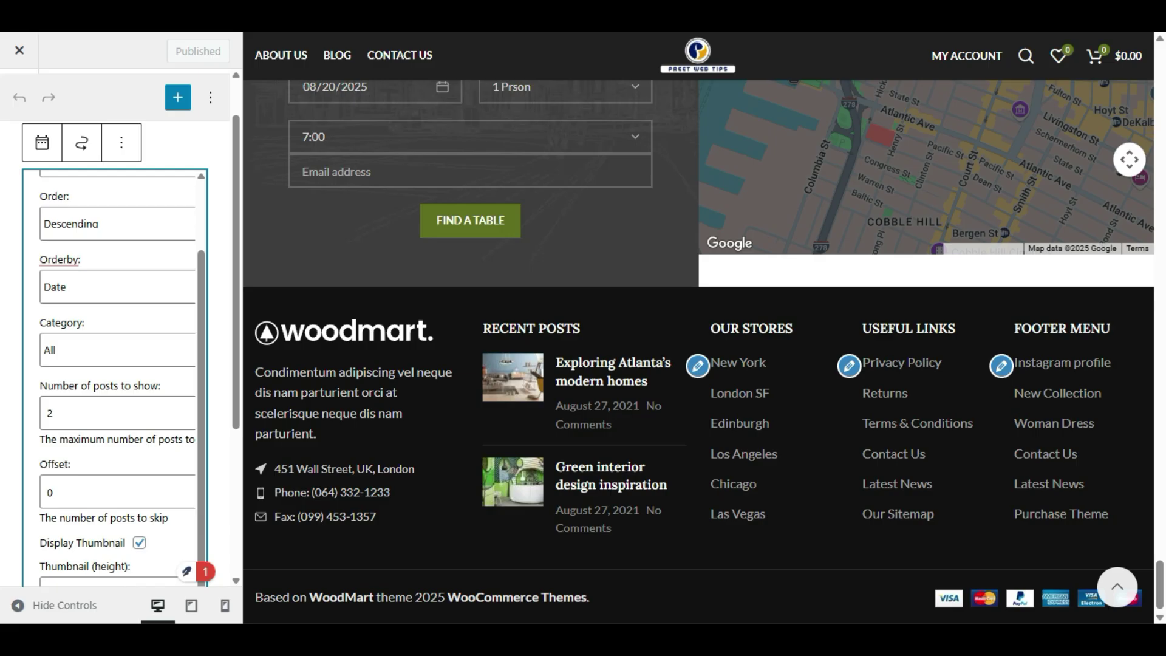
double_click(50, 413)
click(37, 439)
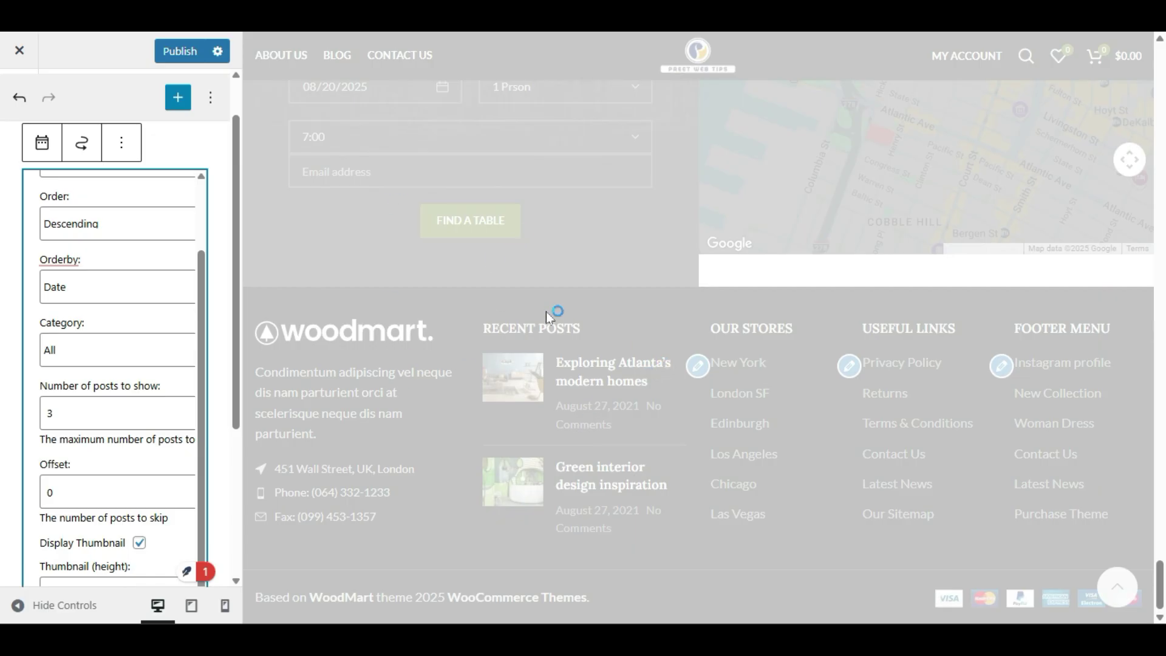
scroll(561, 455, up, 1)
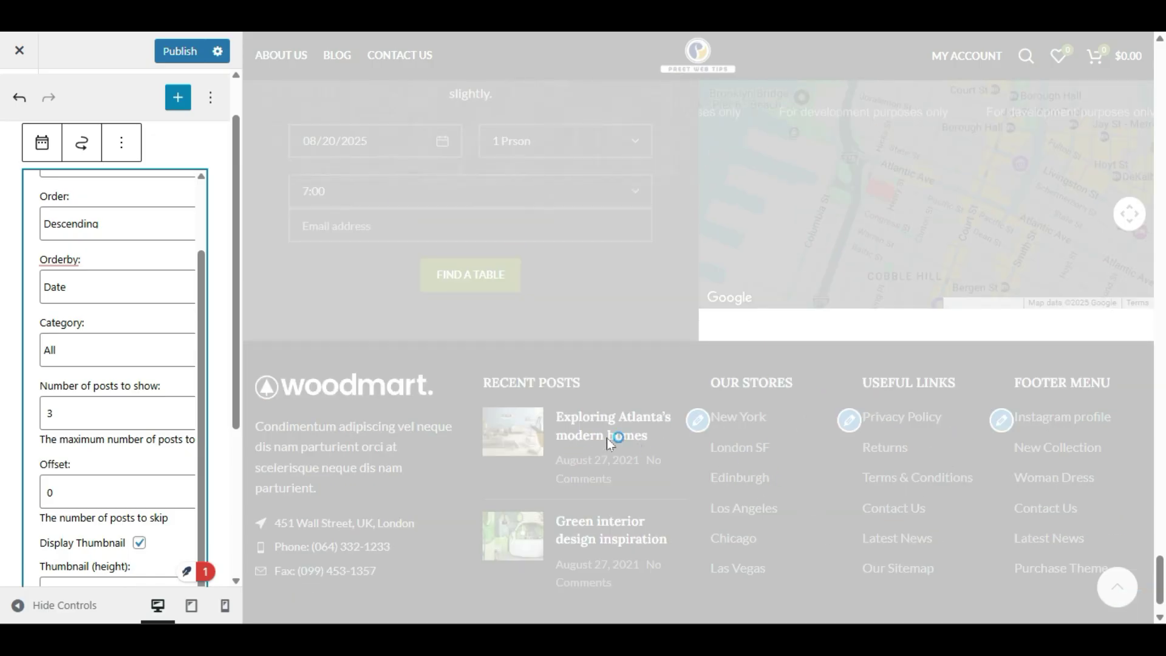
scroll(541, 418, down, 1)
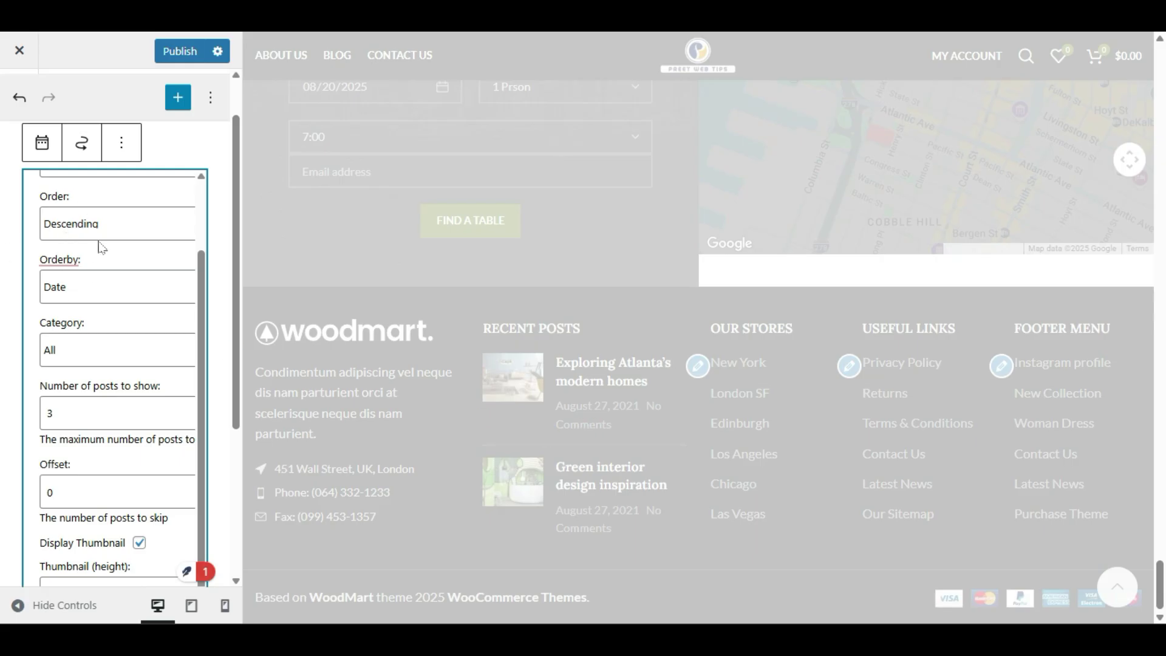
click(122, 146)
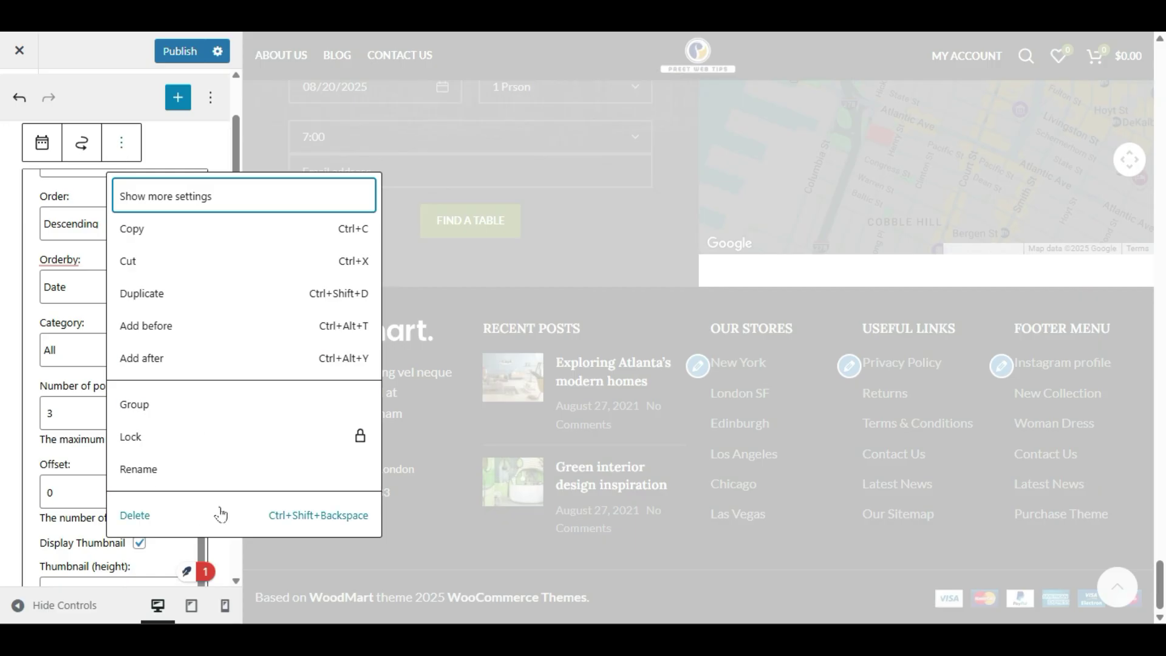
click(212, 526)
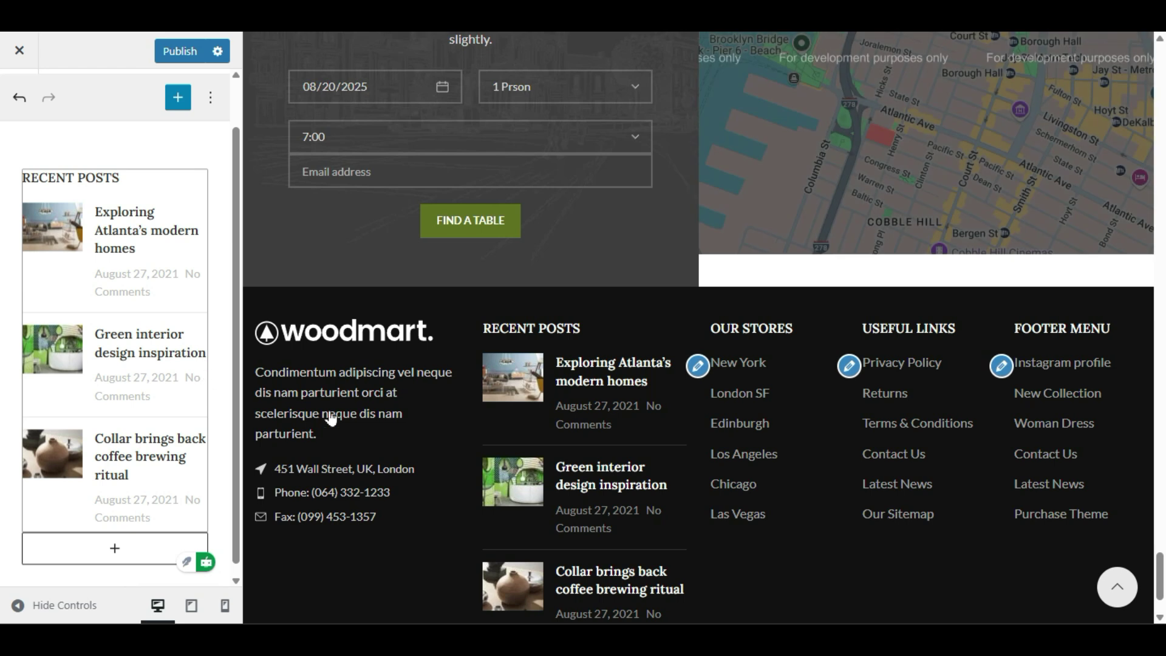
- Open the Footer menu useful links menu from the footer preview and remove its Privacy Policy link
click(704, 369)
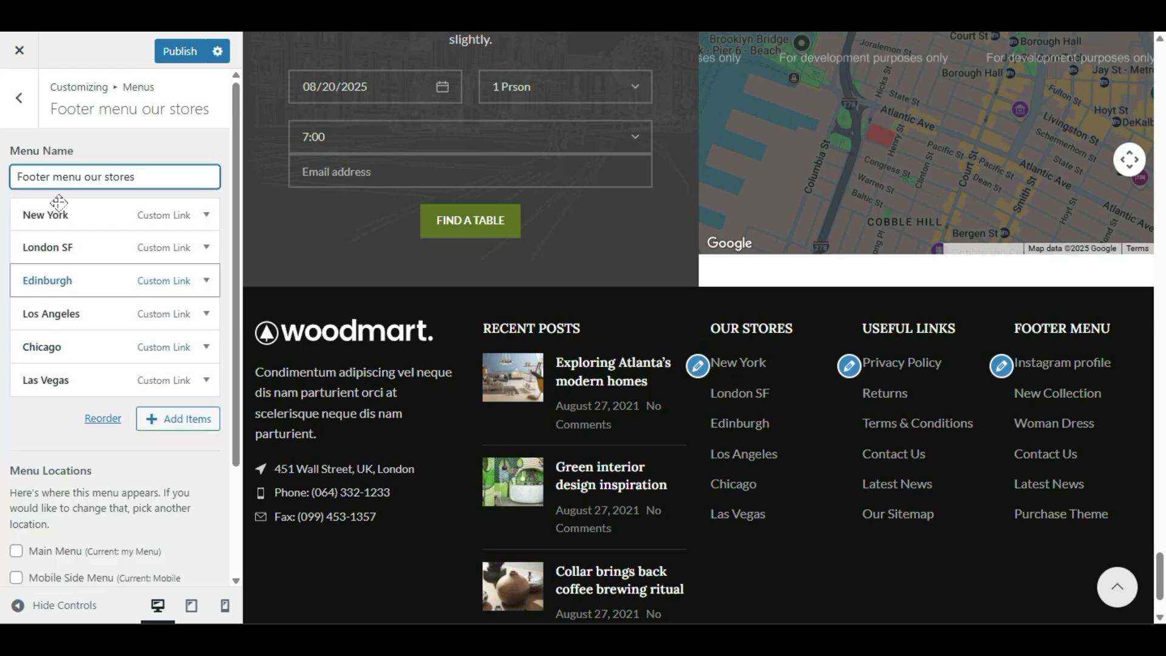
click(850, 366)
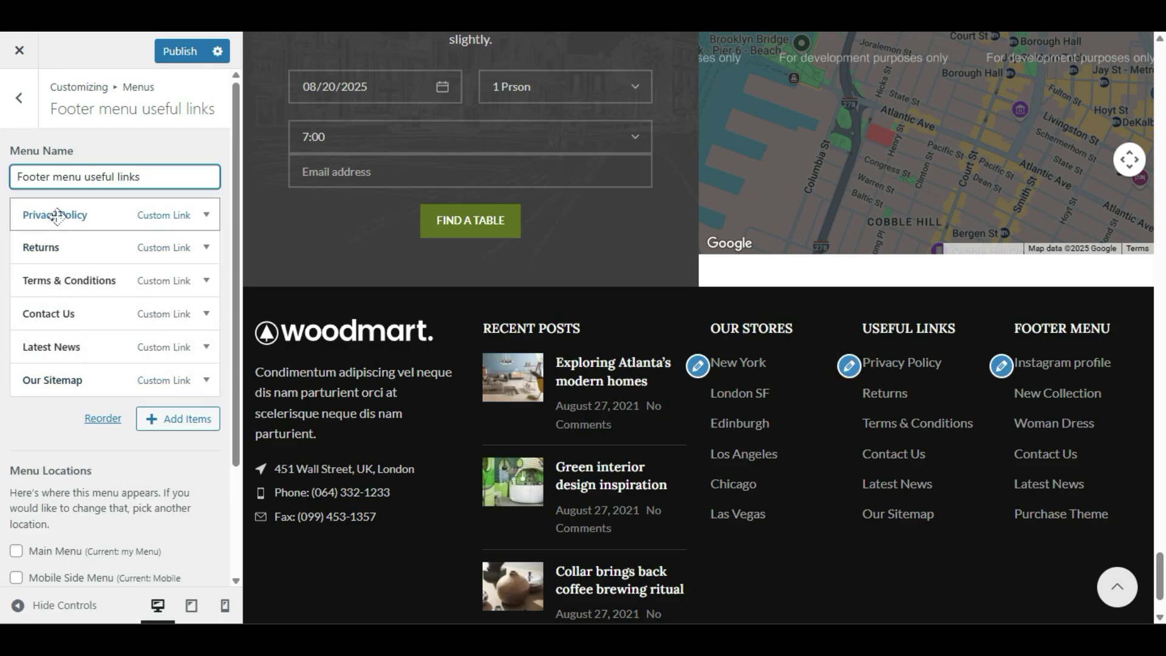
click(207, 216)
scroll(21, 452, down, 3)
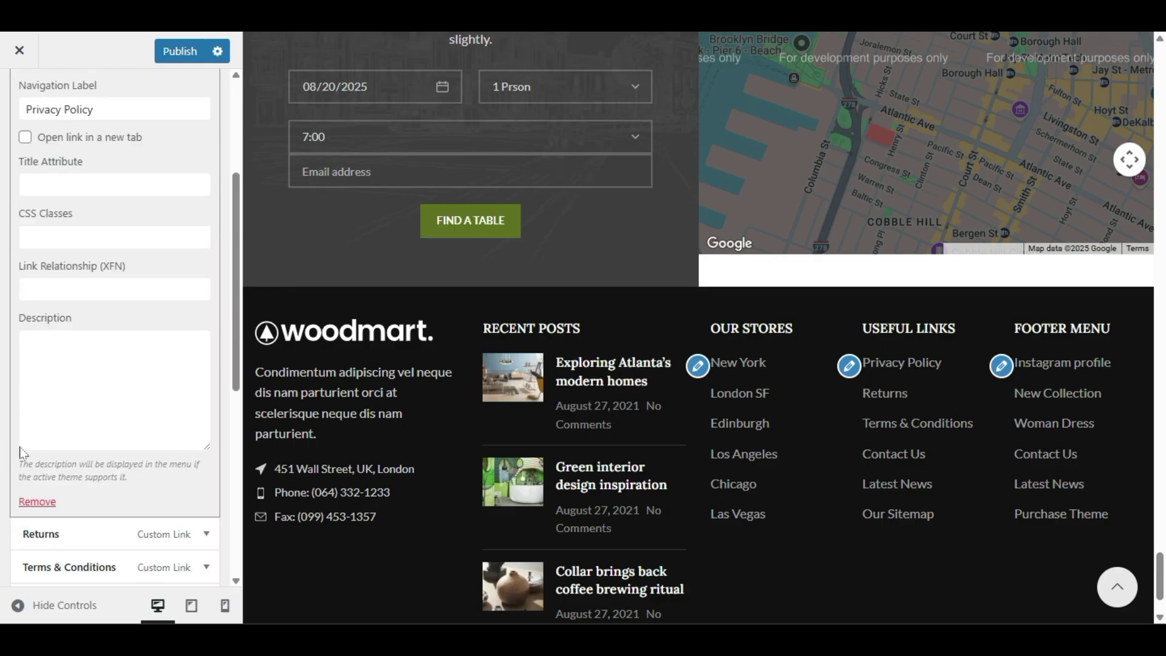
scroll(22, 452, down, 3)
click(39, 337)
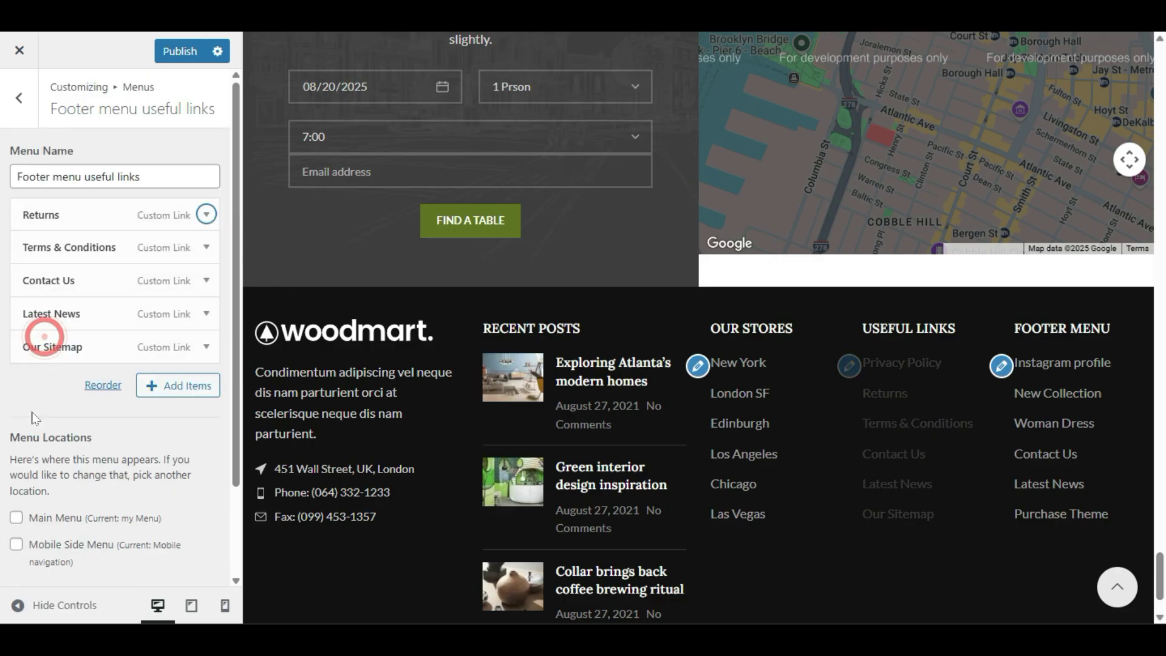
- Check which pages can be added to the Footer menu useful links menu, without adding any
click(187, 389)
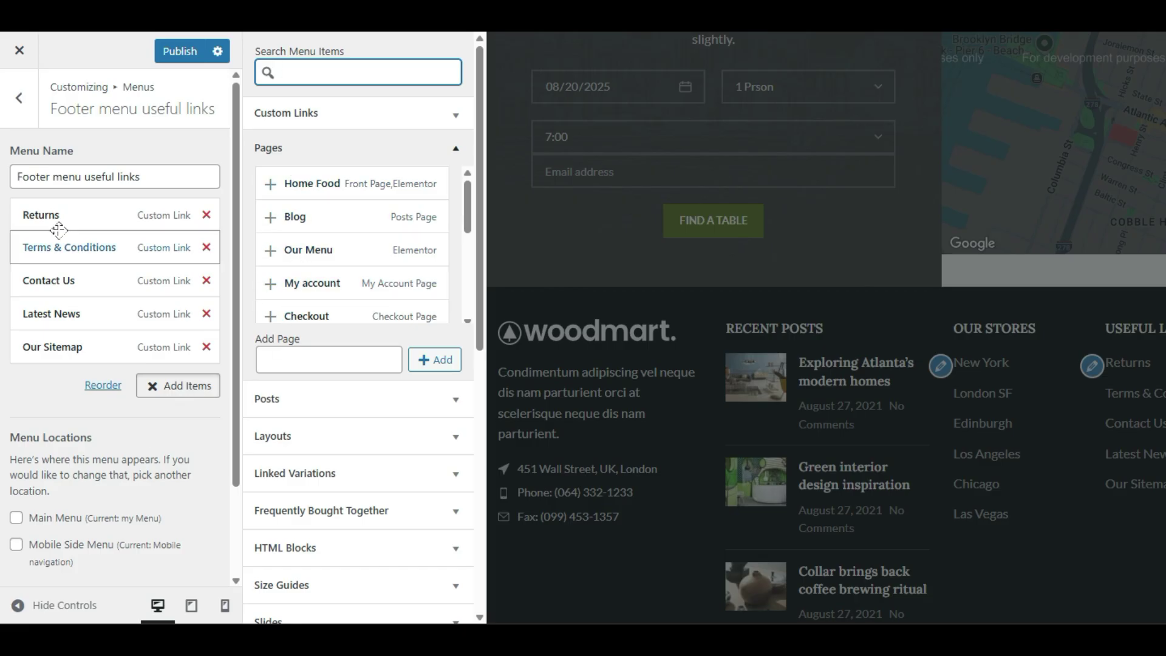
drag(148, 167, 22, 177)
click(22, 177)
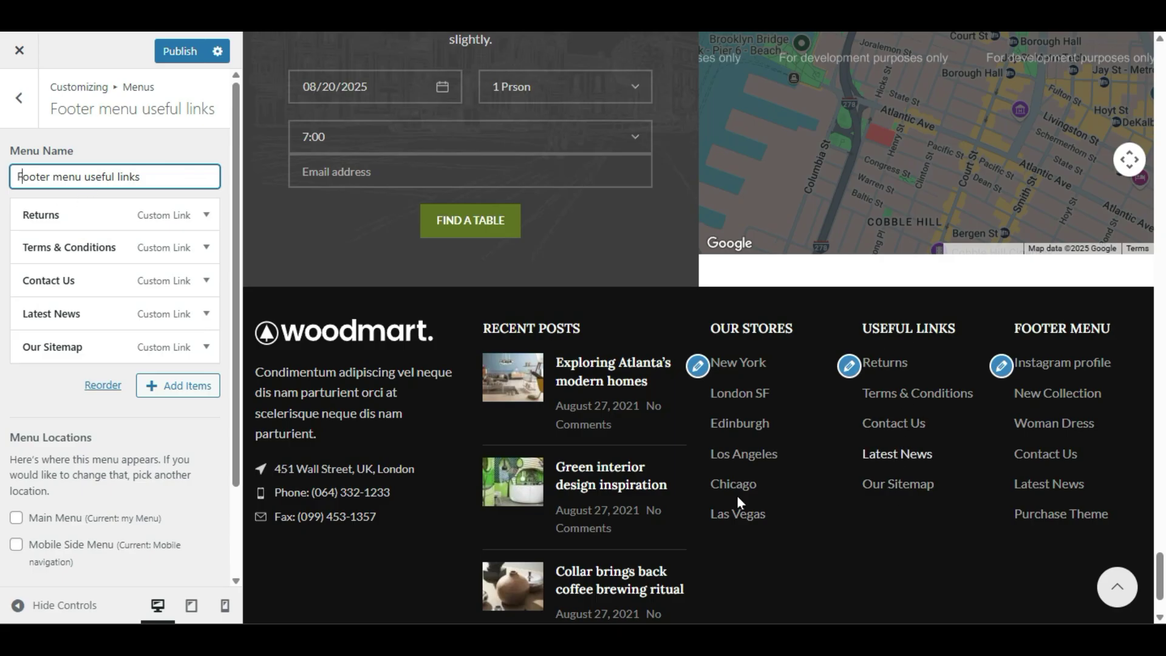
click(170, 384)
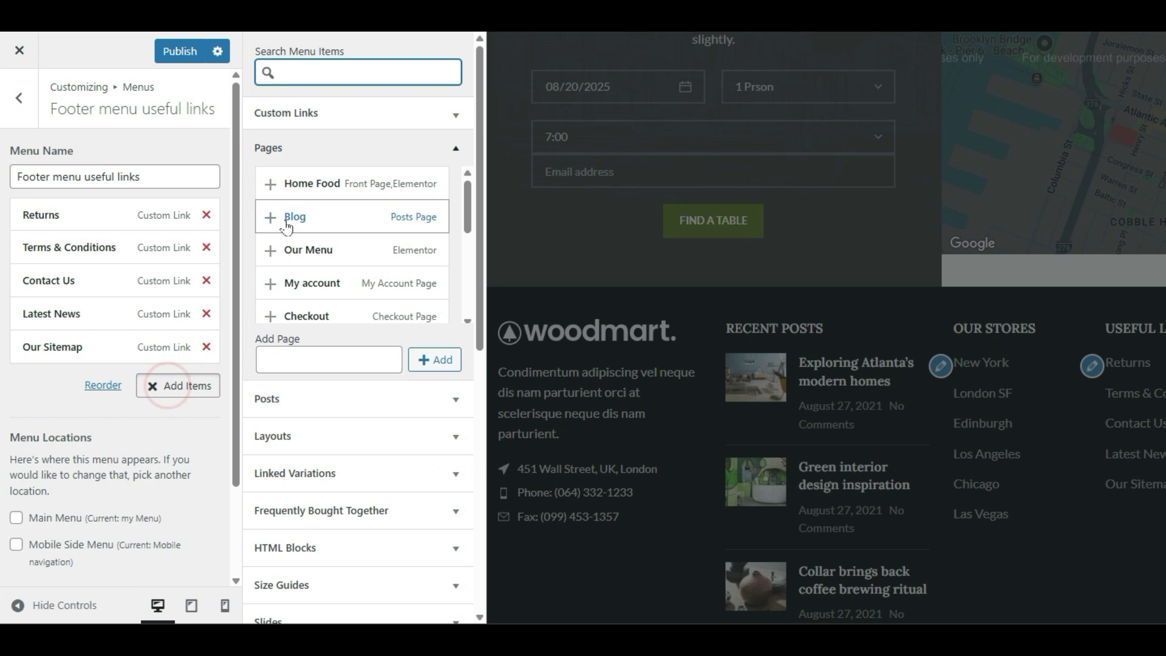
click(758, 428)
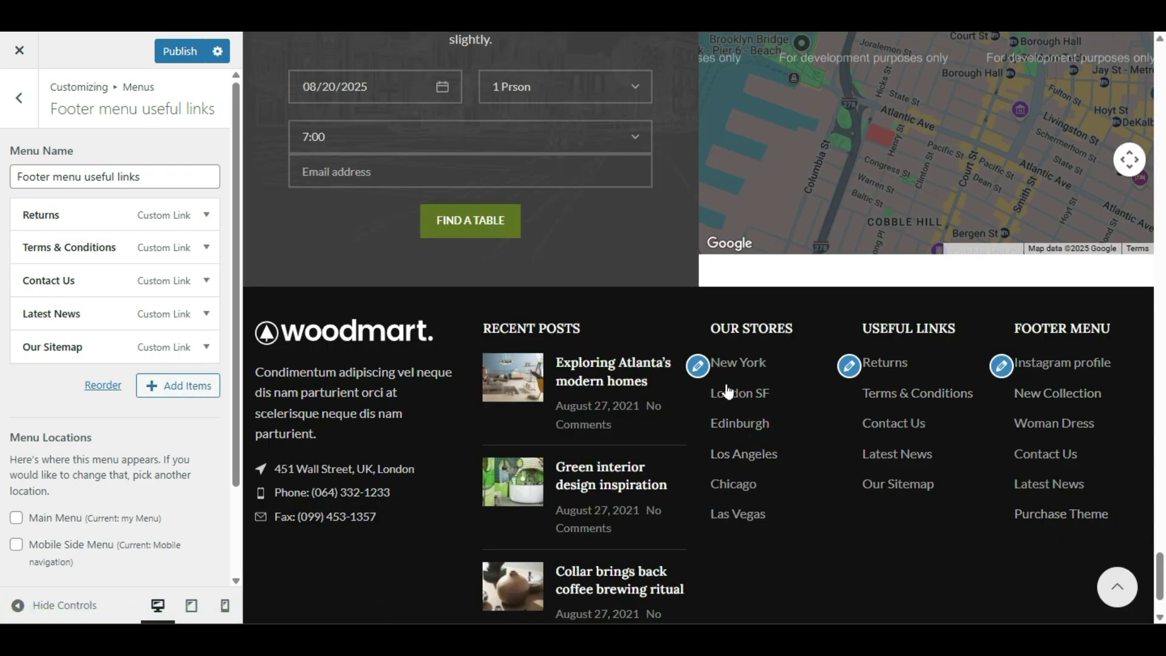
- Open the Footer menu our stores menu and inspect the New York link's settings
click(698, 366)
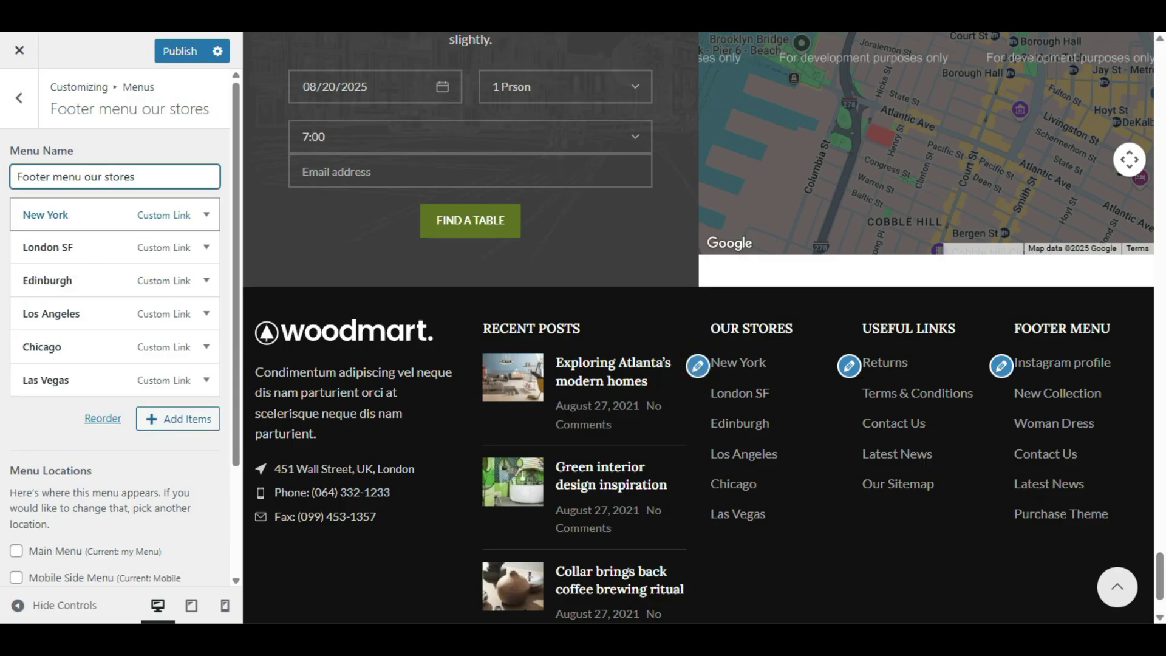
click(205, 215)
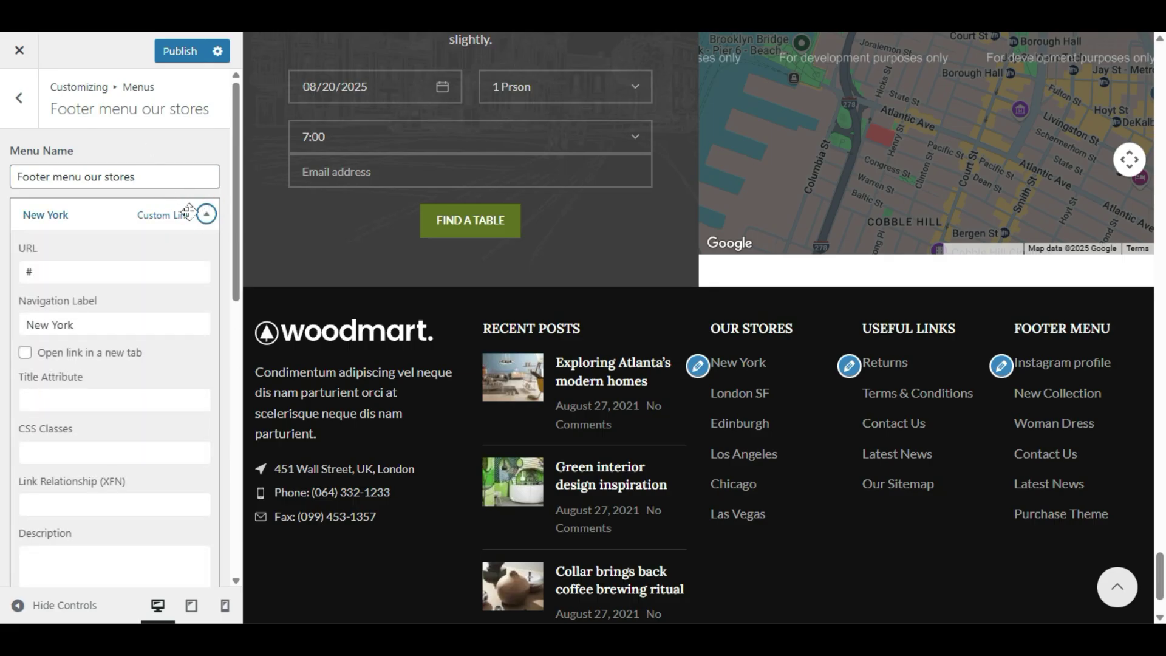
click(207, 214)
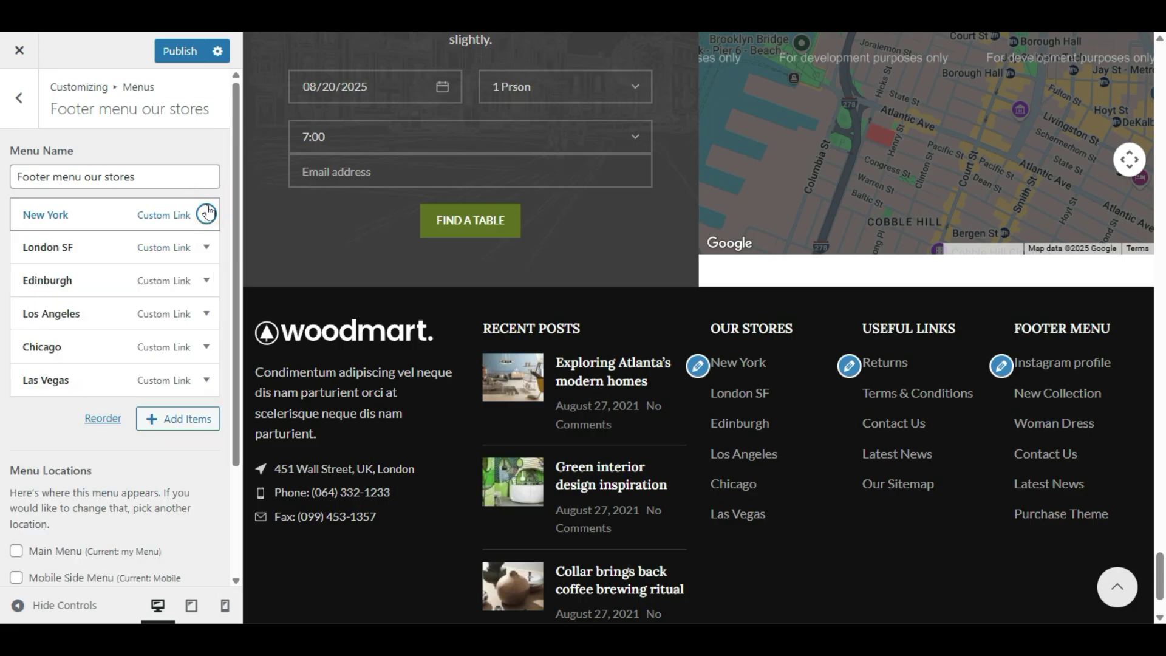
scroll(143, 253, down, 2)
scroll(144, 268, up, 2)
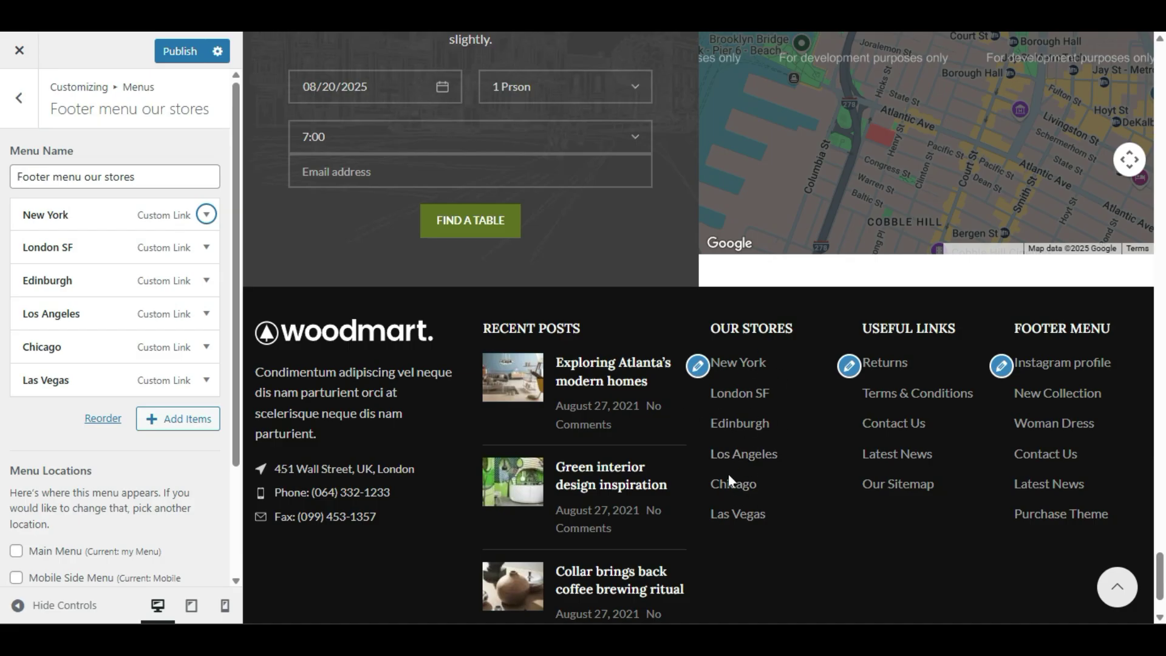
- Leave the Footer menu our stores menu, review the list of site menus, and exit the Menus section
click(20, 99)
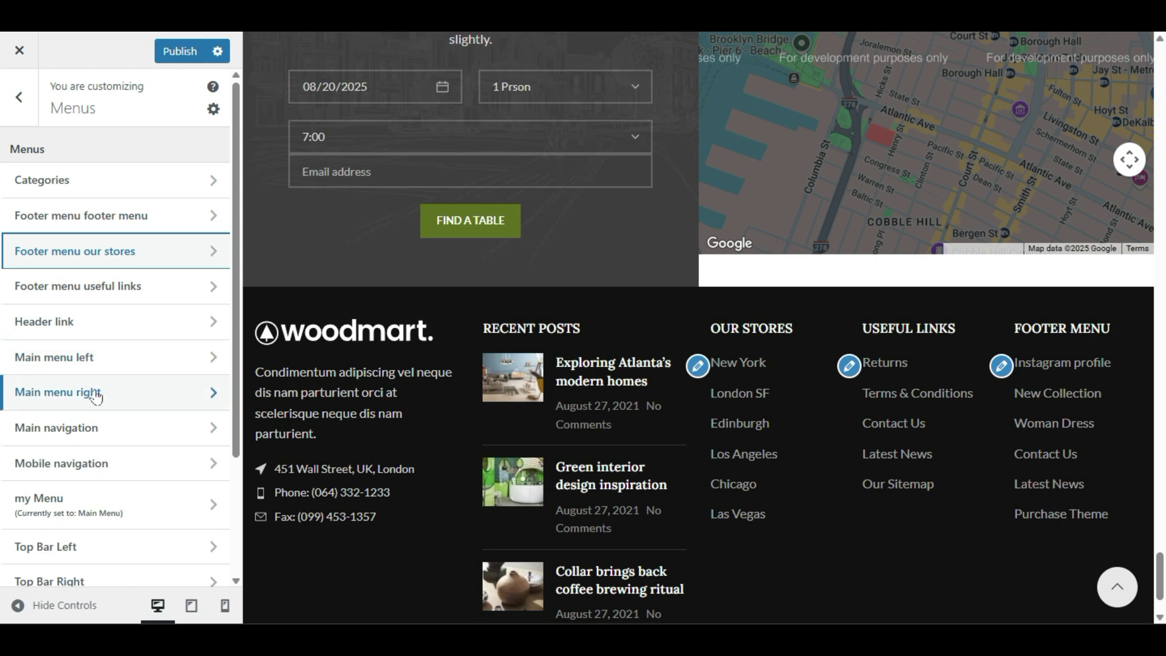
scroll(96, 396, down, 2)
scroll(61, 389, up, 2)
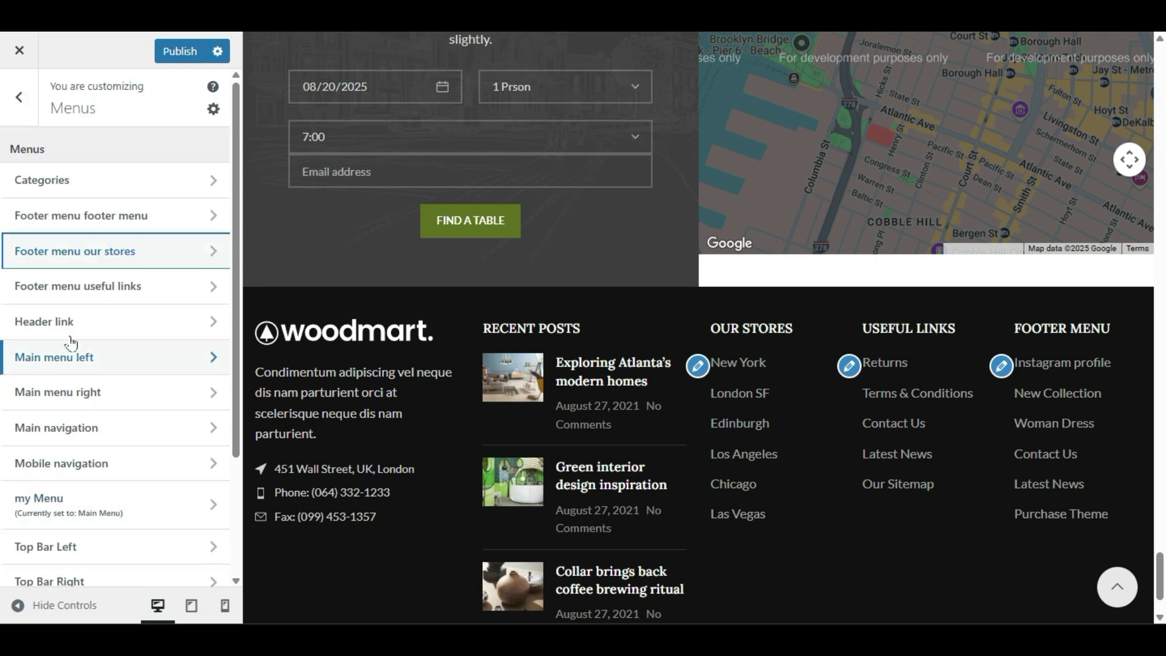
click(18, 98)
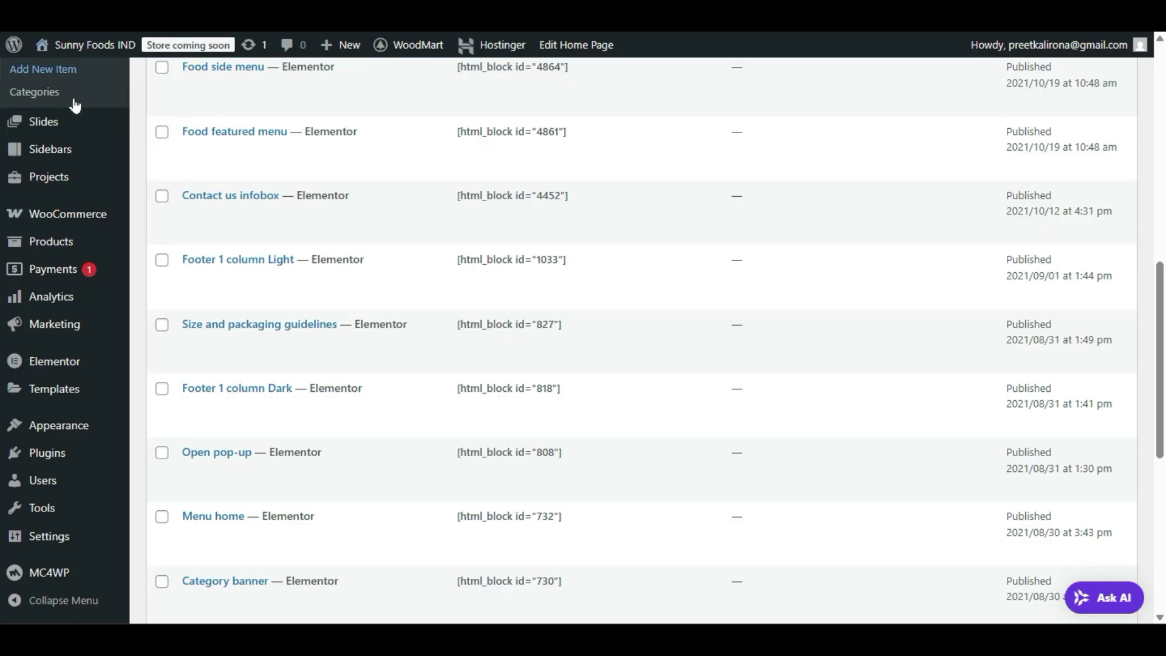
- Open the Footer section of the WoodMart theme settings from the dashboard and choose the three equal columns widget layout
scroll(91, 372, up, 8)
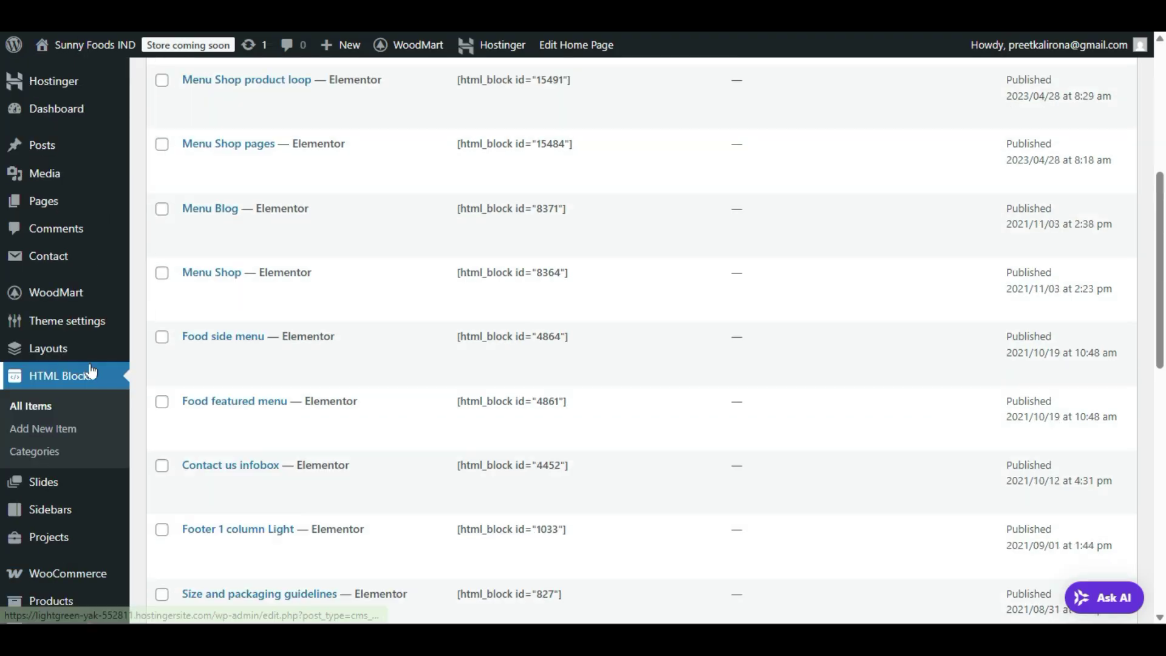
mouse_move(85, 320)
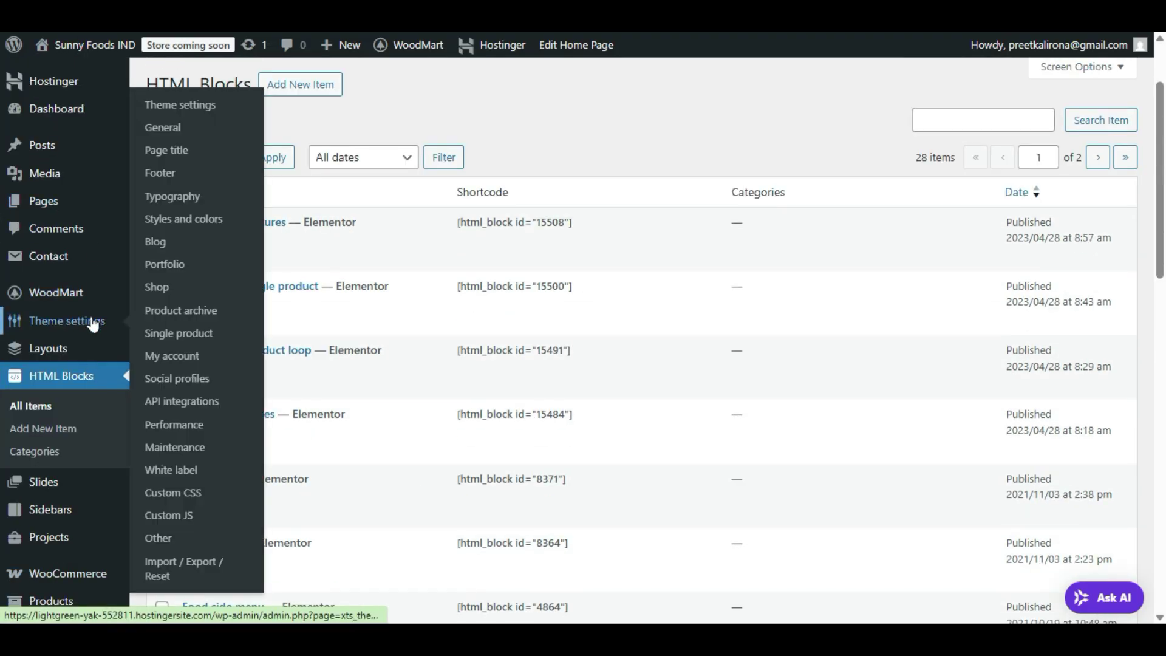
click(175, 176)
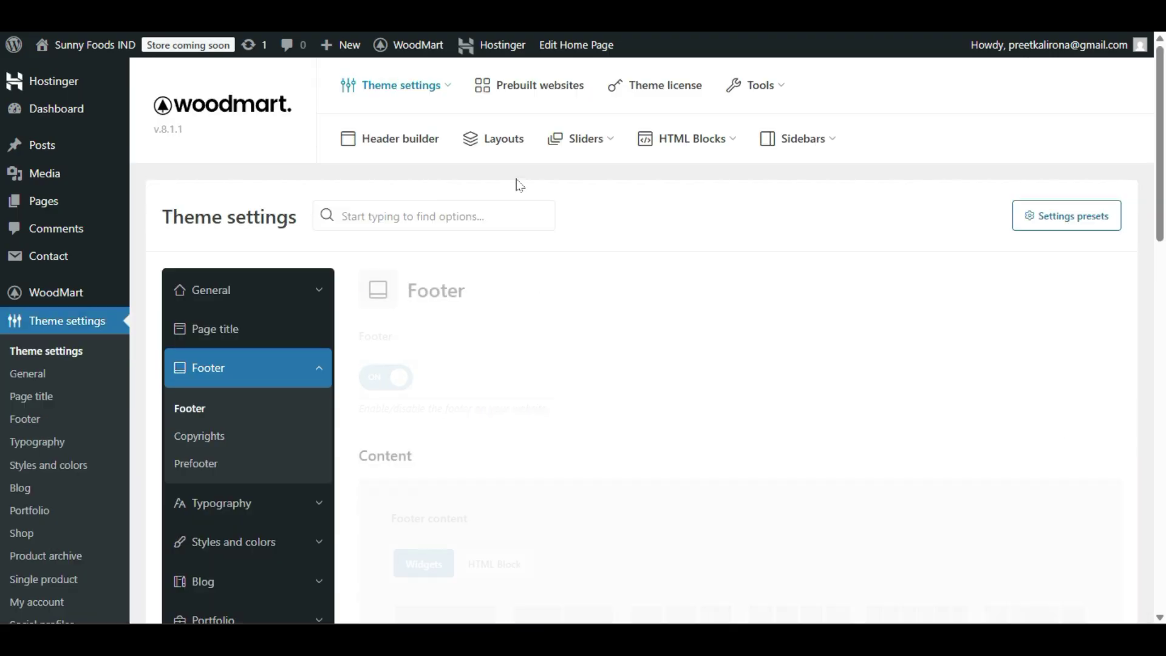
scroll(519, 185, down, 5)
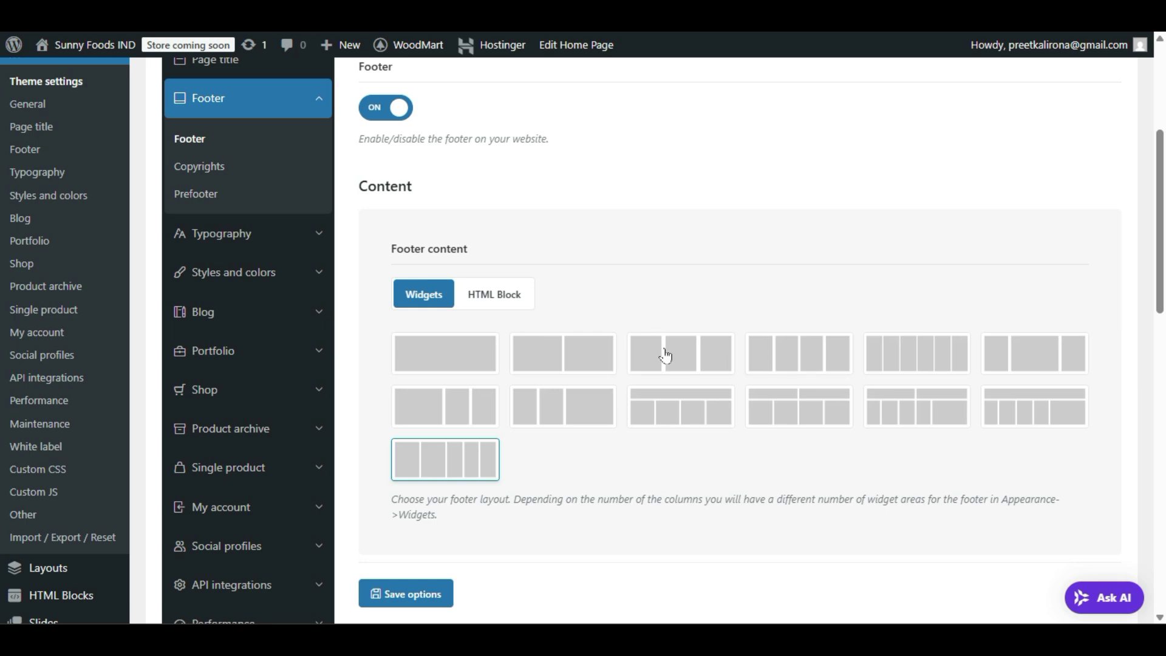
click(690, 350)
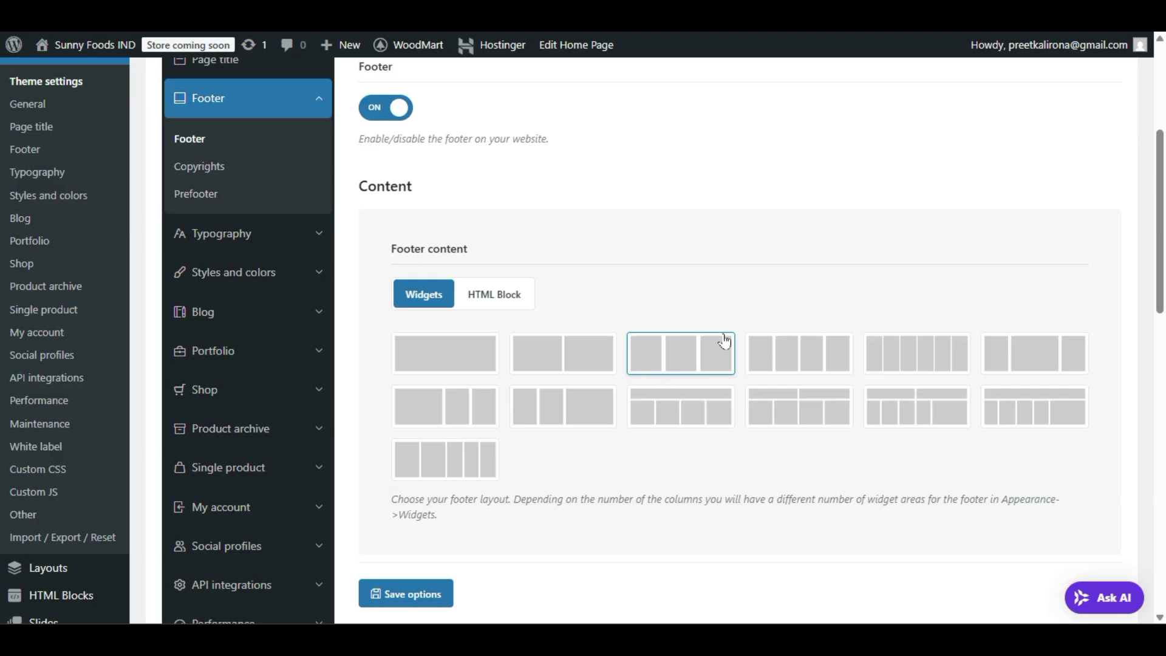
- Review the footer's background, text color, sticky footer, mobile widget collapse and scroll-to-top options
scroll(668, 388, down, 7)
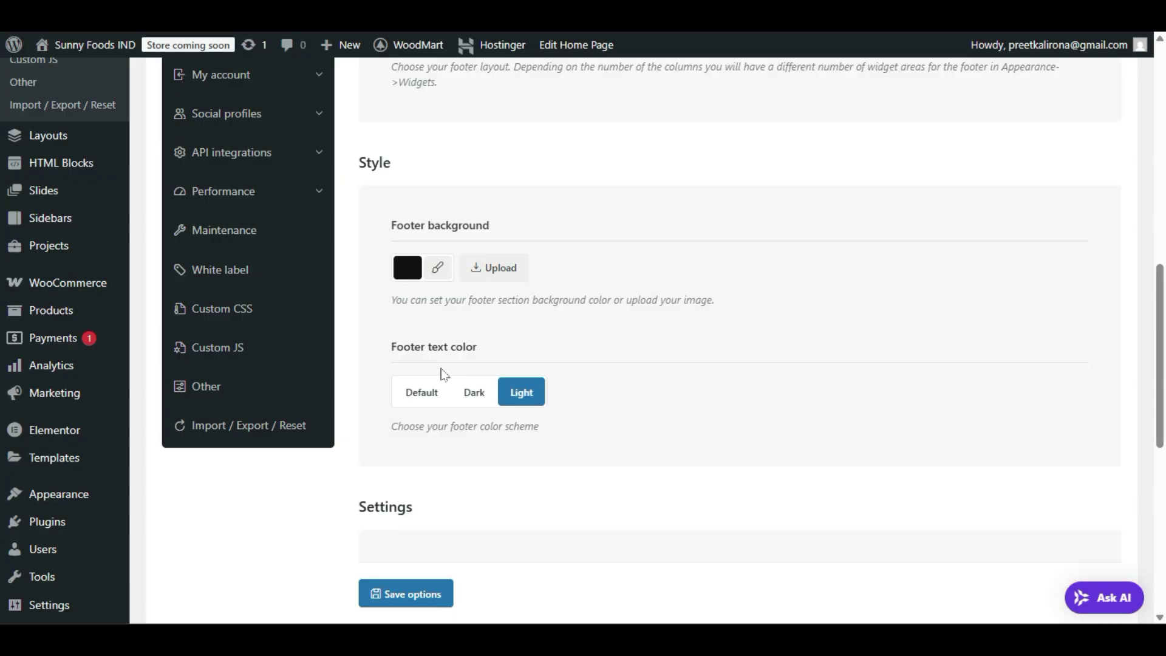
scroll(487, 371, down, 5)
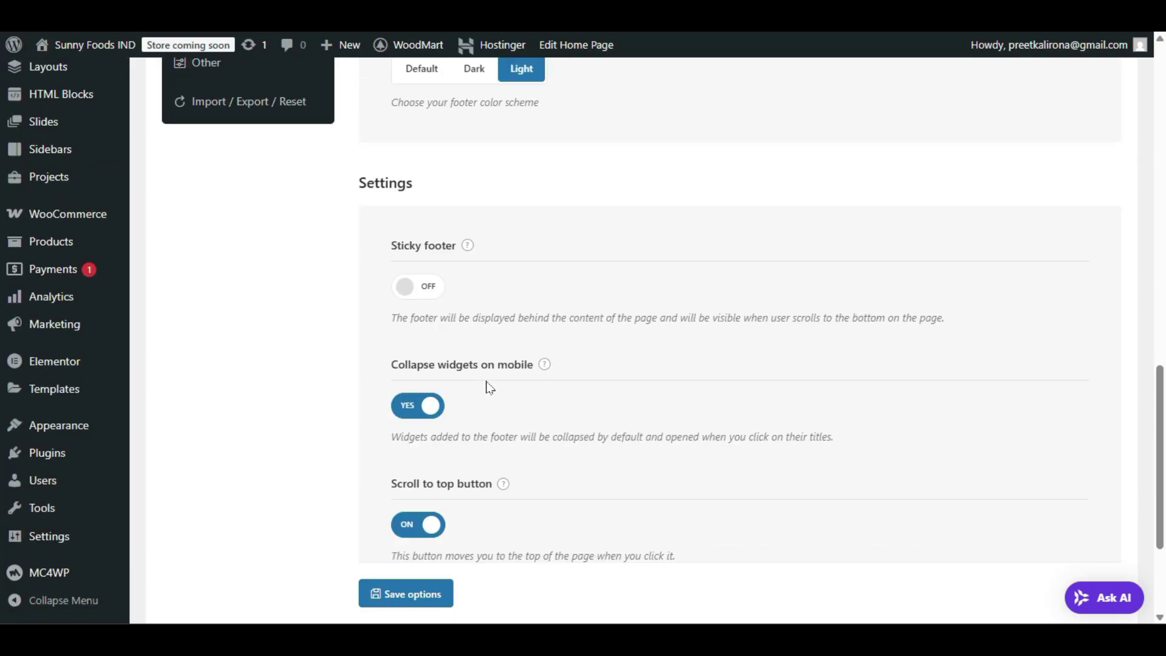
scroll(489, 387, up, 2)
scroll(471, 312, down, 6)
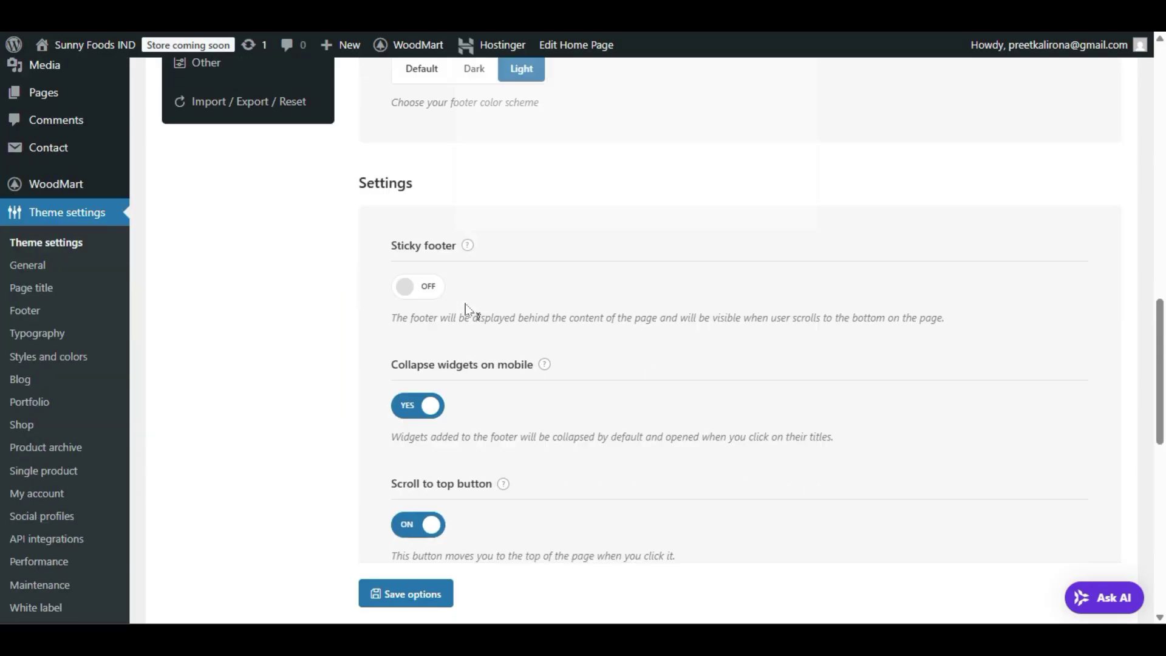
- Open the Copyrights subsection of the footer settings and review its layout and copyrights text
scroll(482, 323, up, 10)
scroll(511, 354, up, 8)
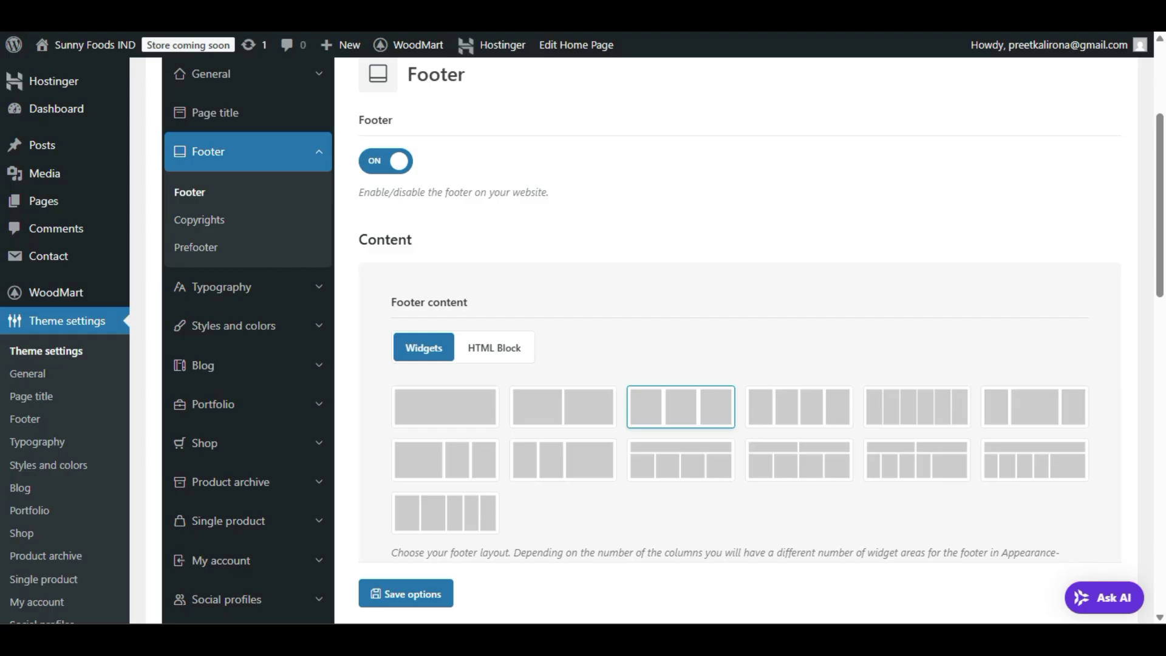
scroll(412, 293, up, 3)
click(236, 324)
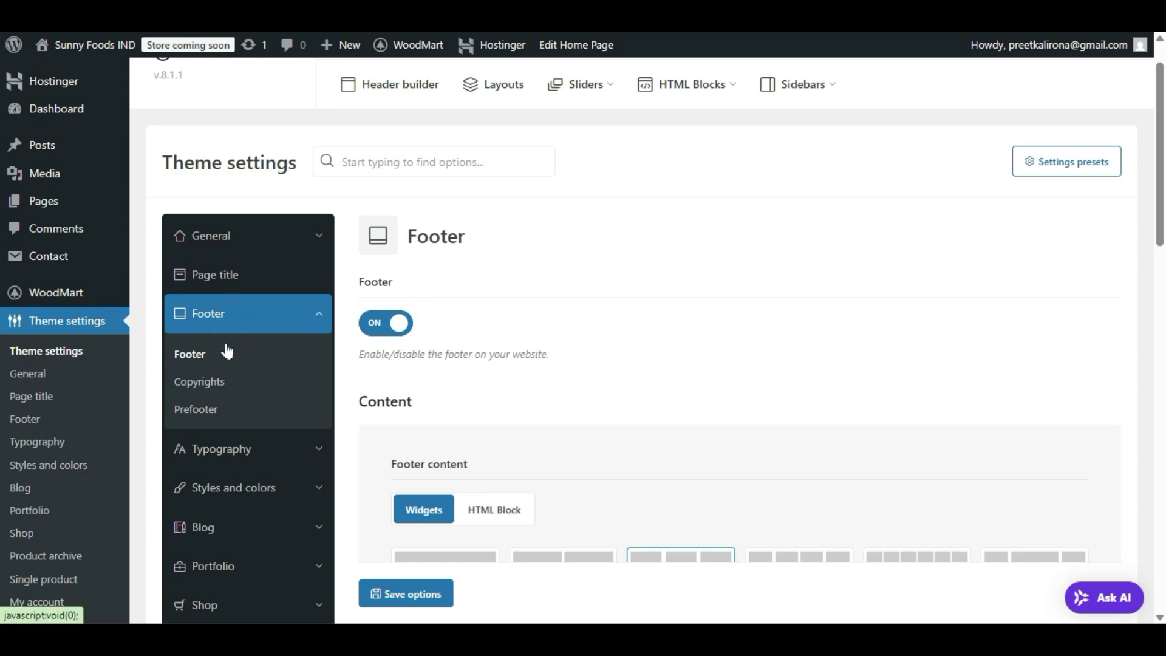
click(221, 394)
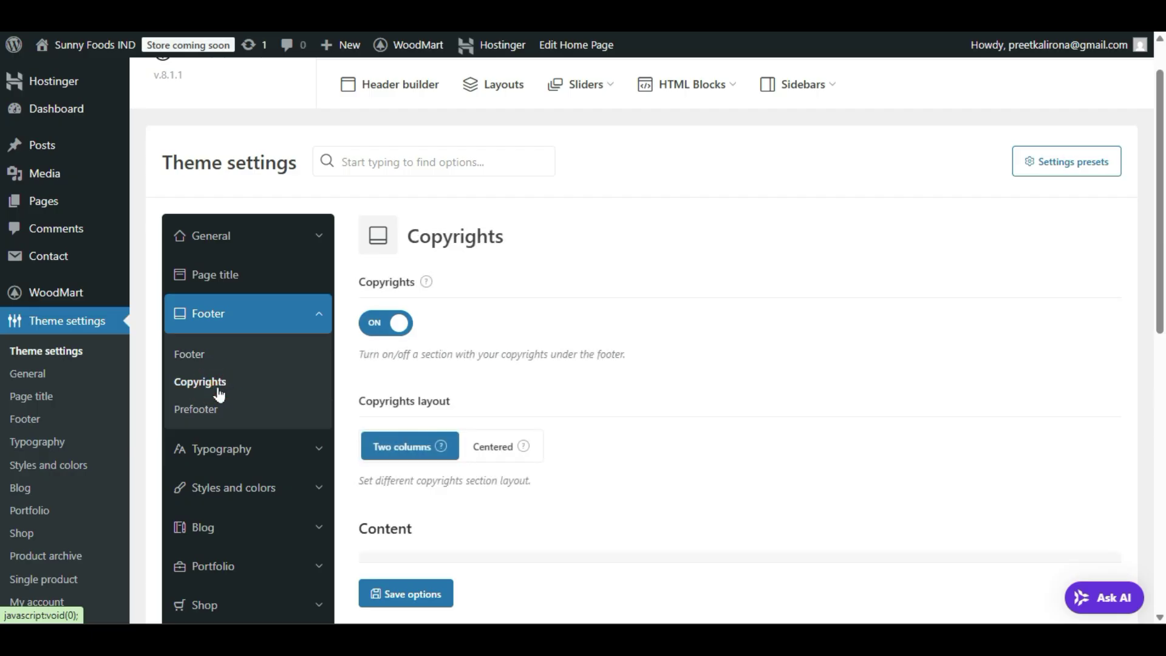
scroll(517, 407, down, 4)
triple_click(518, 395)
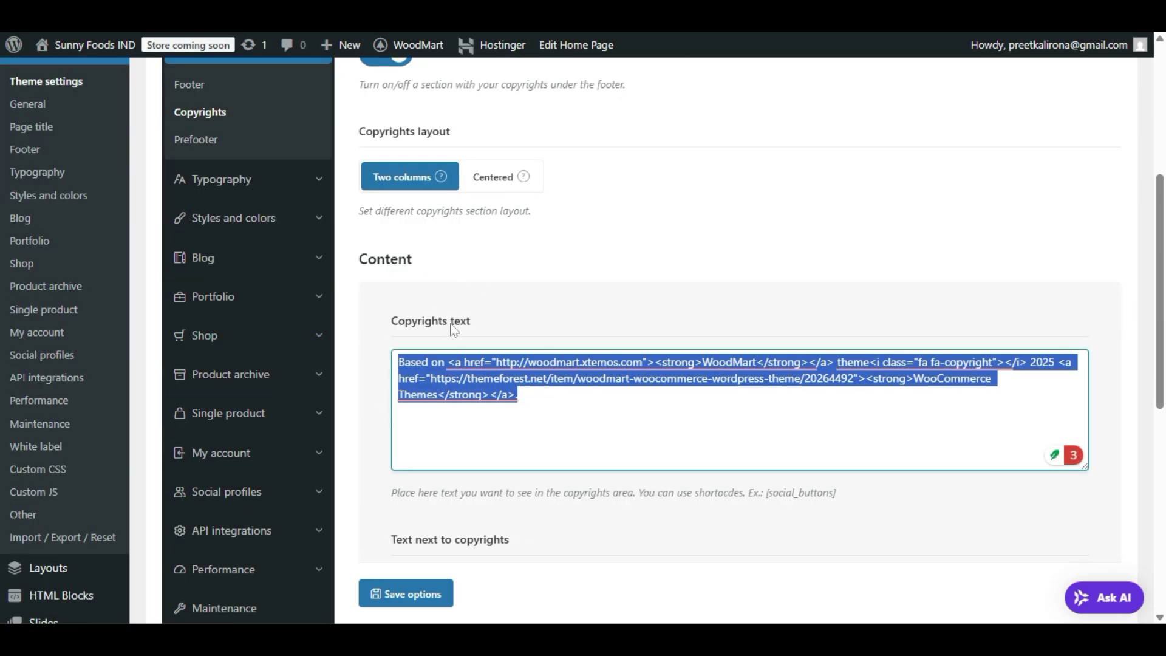
- Open the Prefooter subsection of the footer settings
scroll(436, 321, up, 2)
click(201, 247)
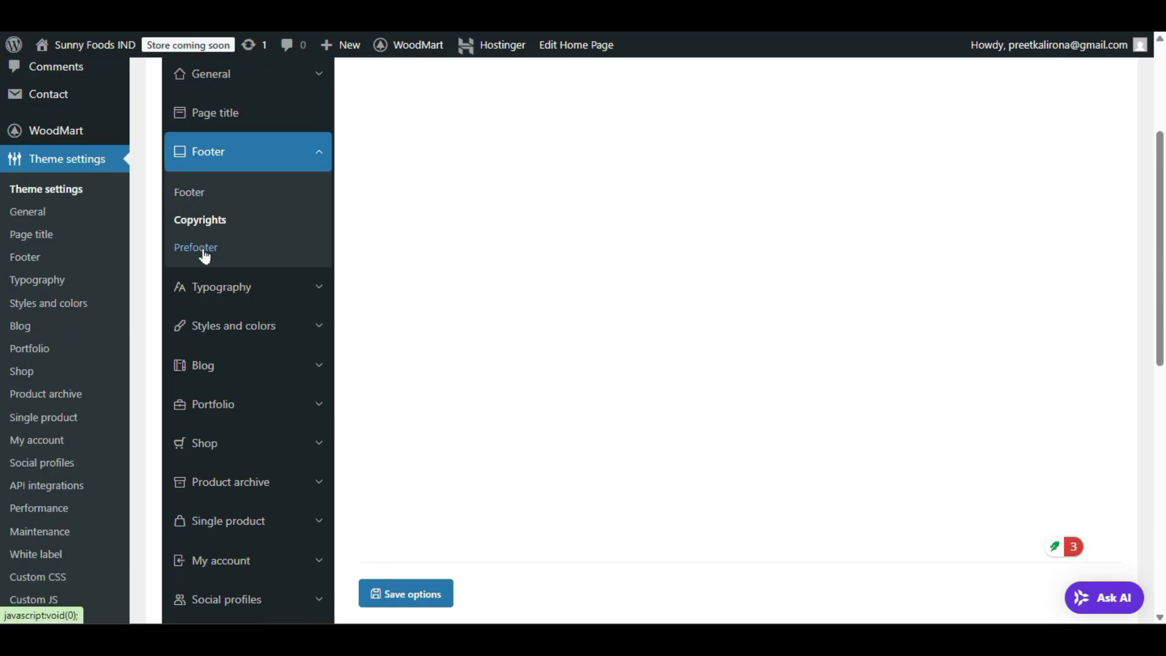
scroll(468, 374, up, 1)
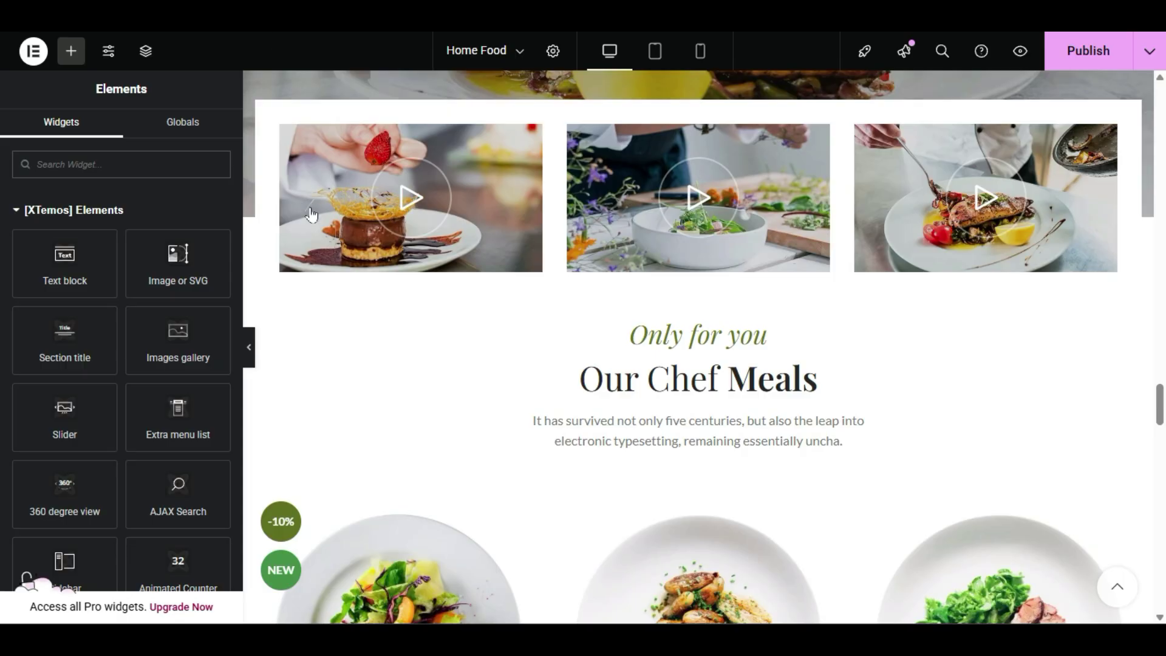
- Inspect the Home Food page in Elementor, then the live site and the salad product page, to locate the prefooter
scroll(340, 237, down, 15)
scroll(363, 239, down, 10)
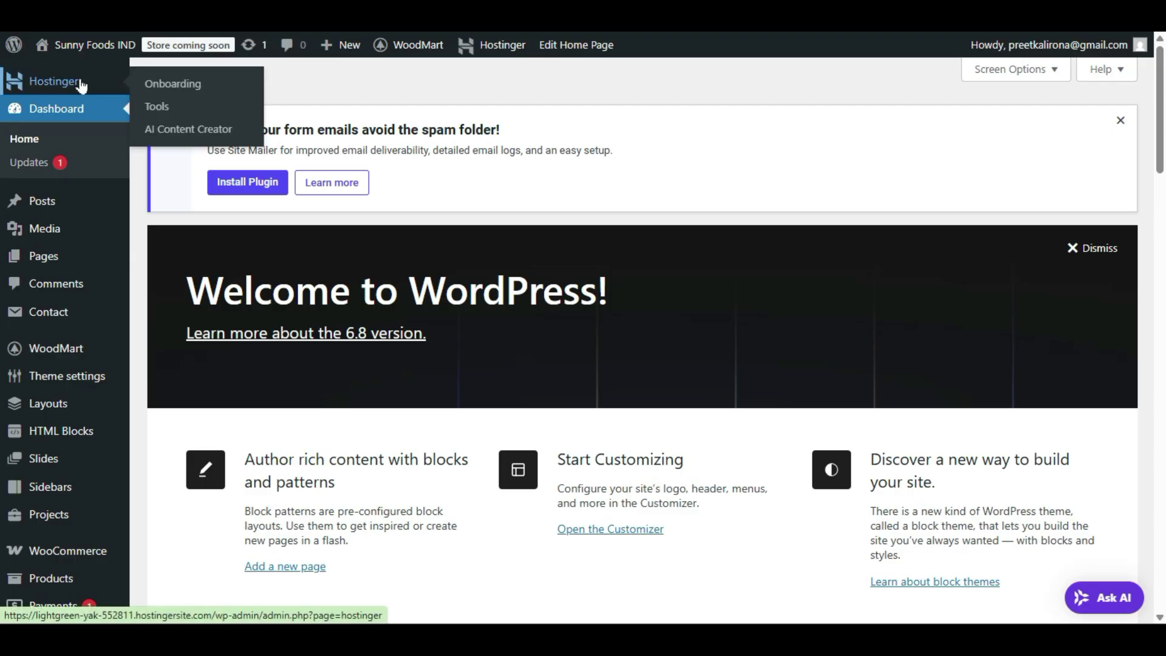
mouse_move(91, 44)
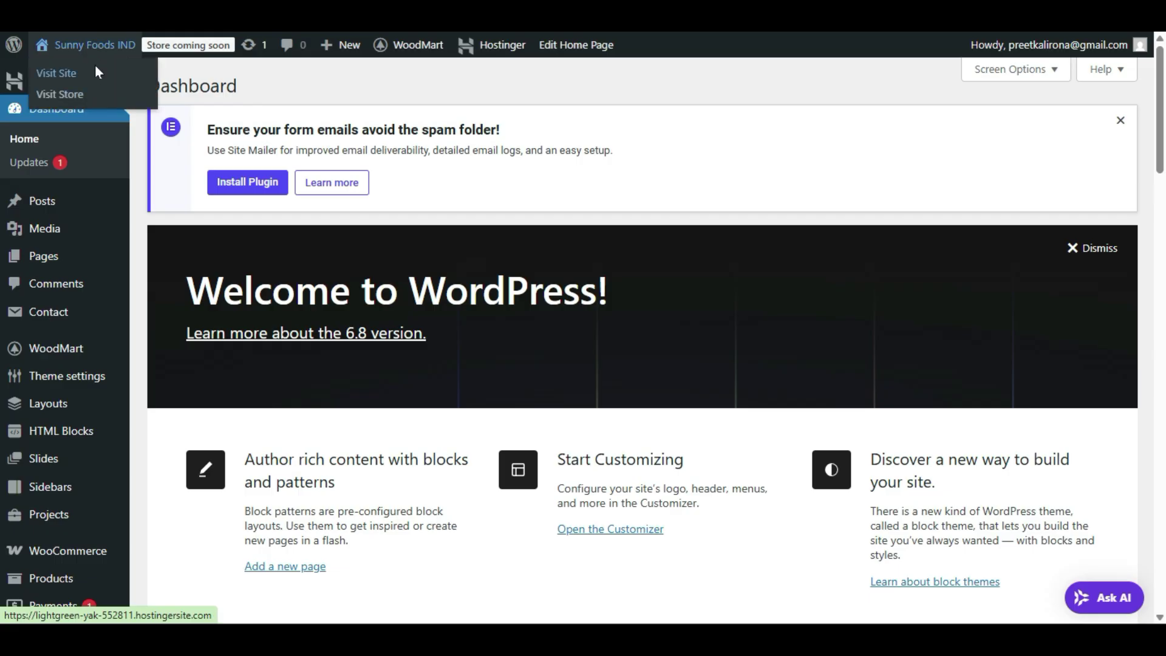
click(121, 94)
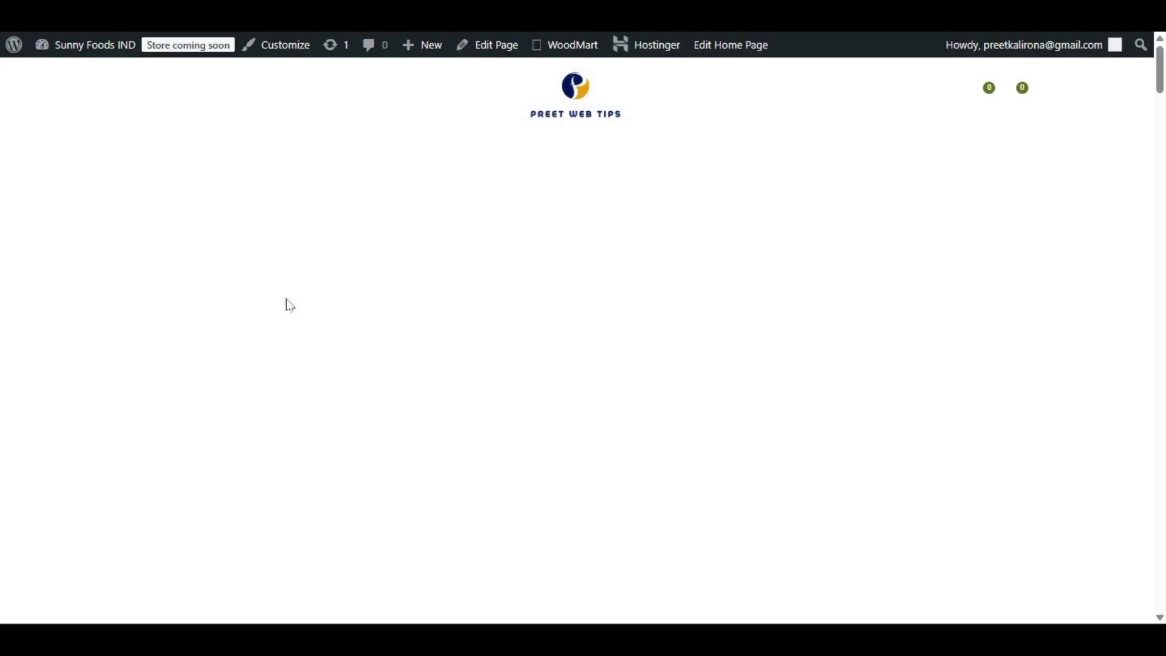
scroll(297, 315, down, 10)
scroll(304, 331, down, 14)
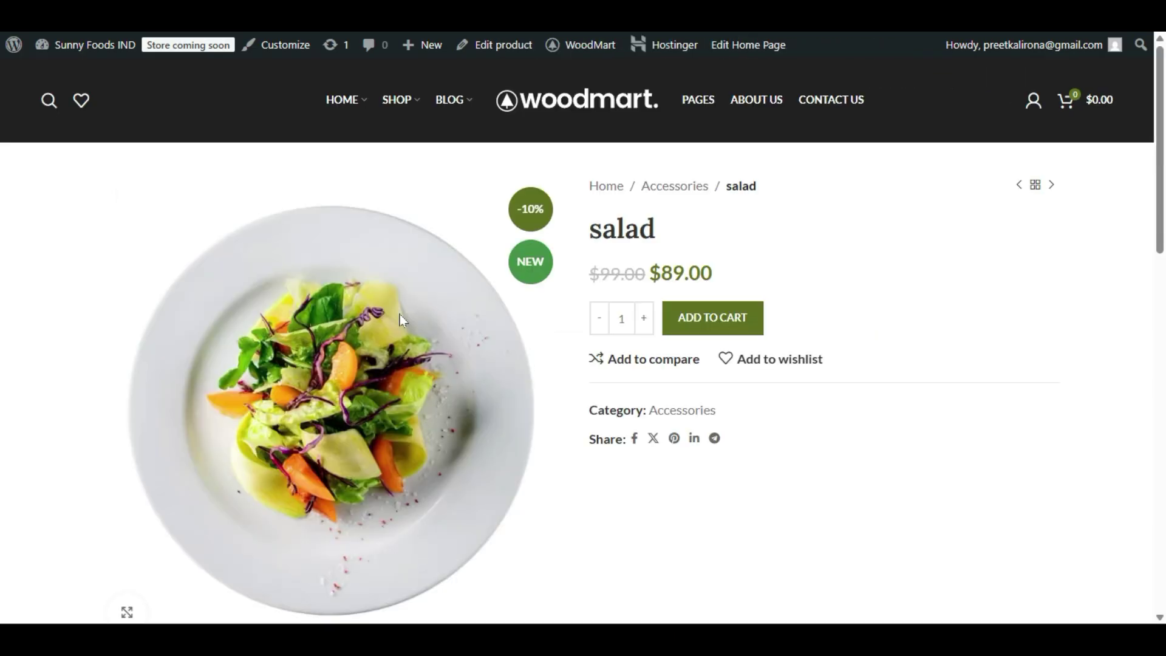
scroll(403, 317, down, 15)
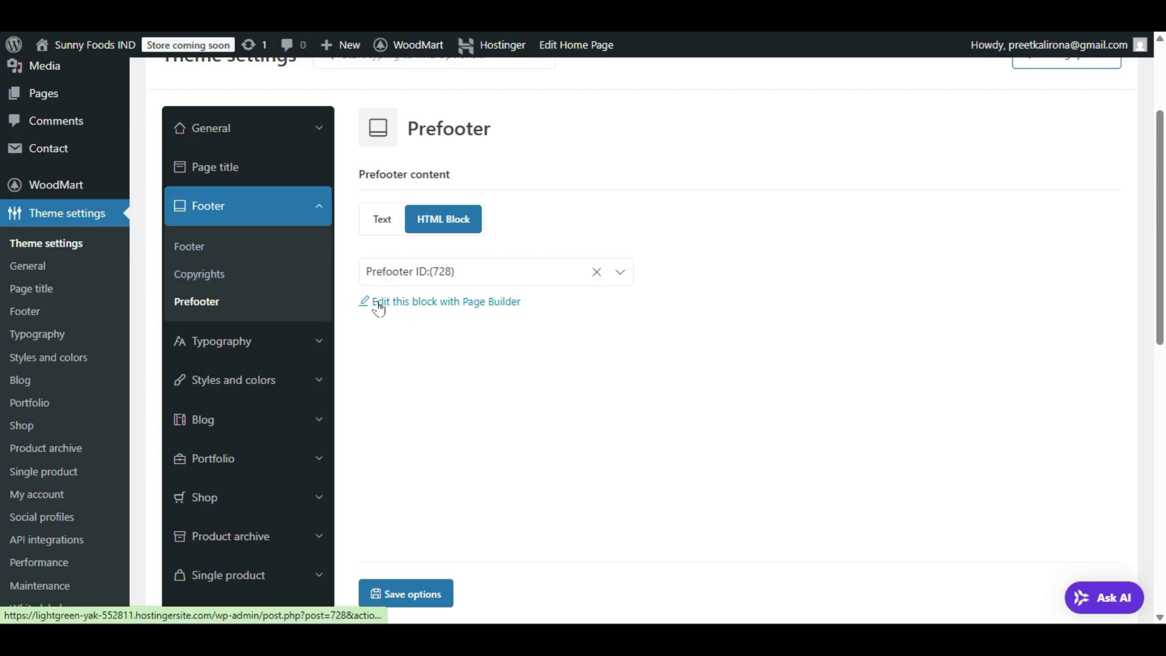
- Keep HTML Block as the prefooter content type, clear the selected Prefooter block and save the theme settings
click(388, 228)
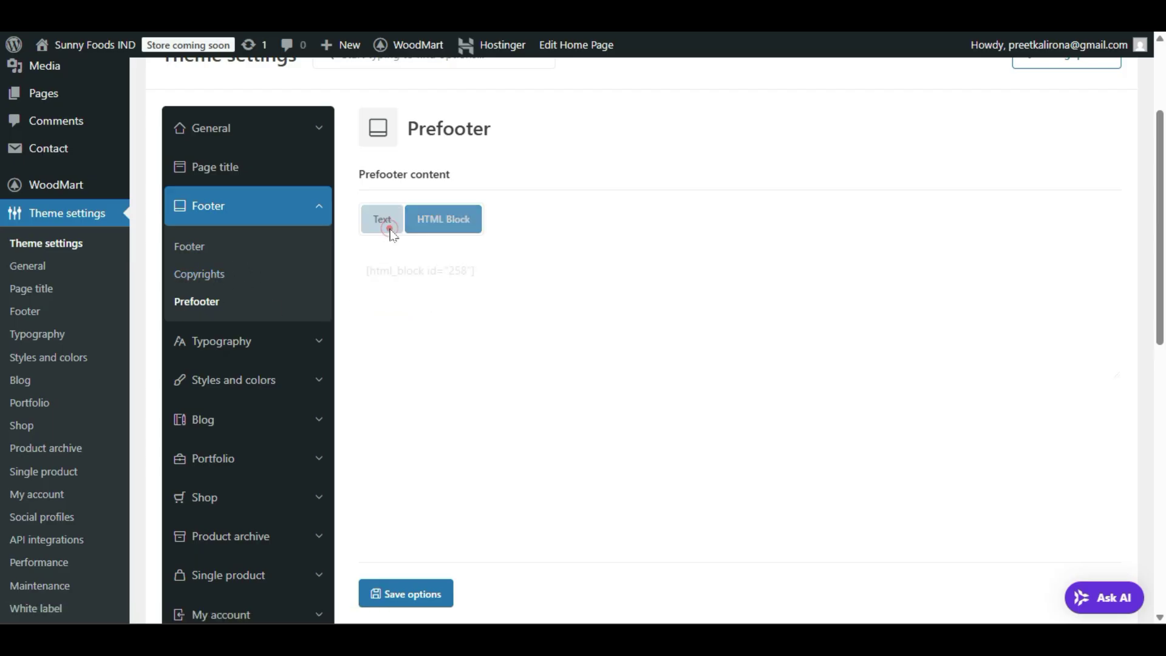
click(417, 221)
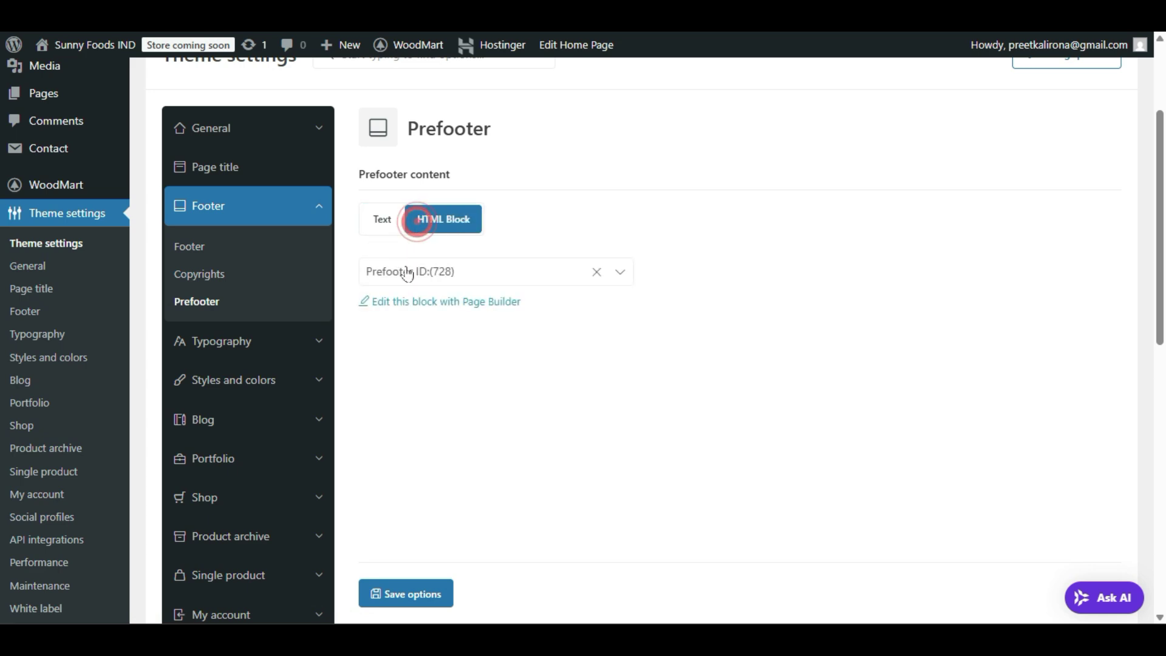
click(596, 271)
click(745, 341)
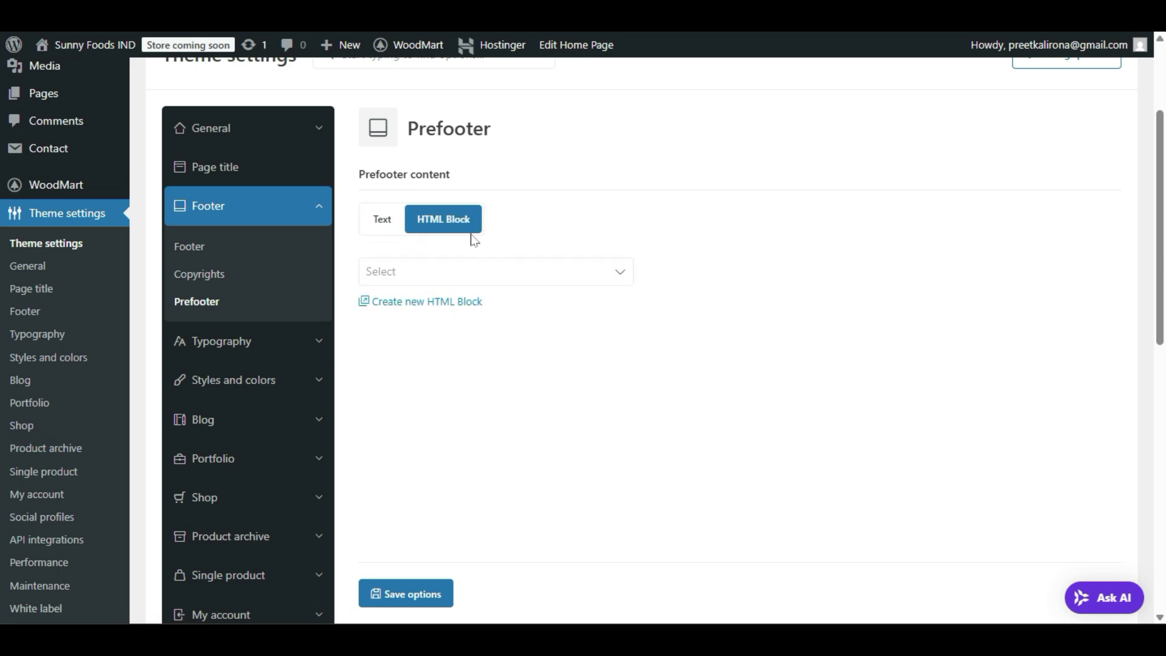
click(391, 584)
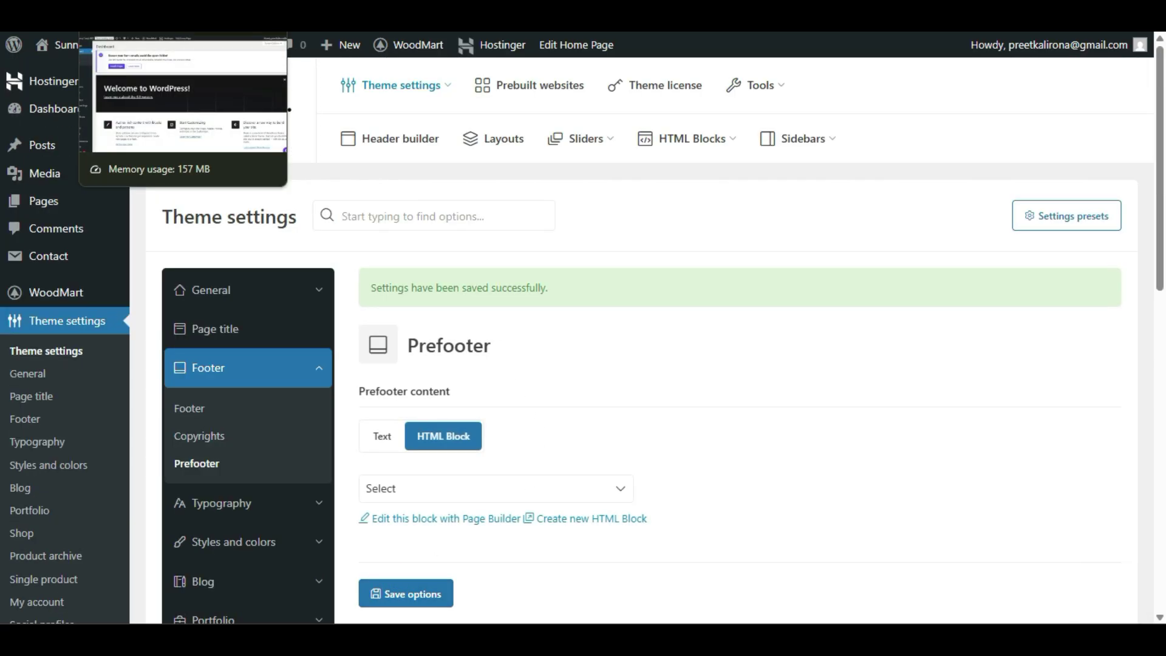
- Return to the salad product page and review it from the footer up to the product details
click(140, 12)
click(261, 12)
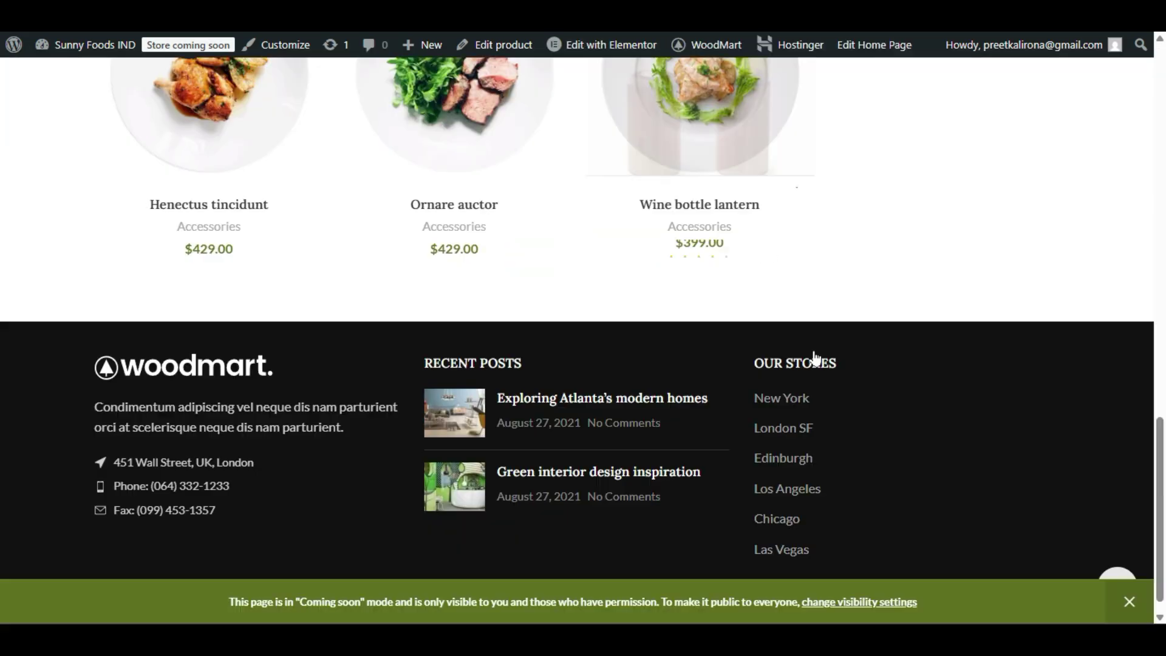
scroll(929, 367, up, 4)
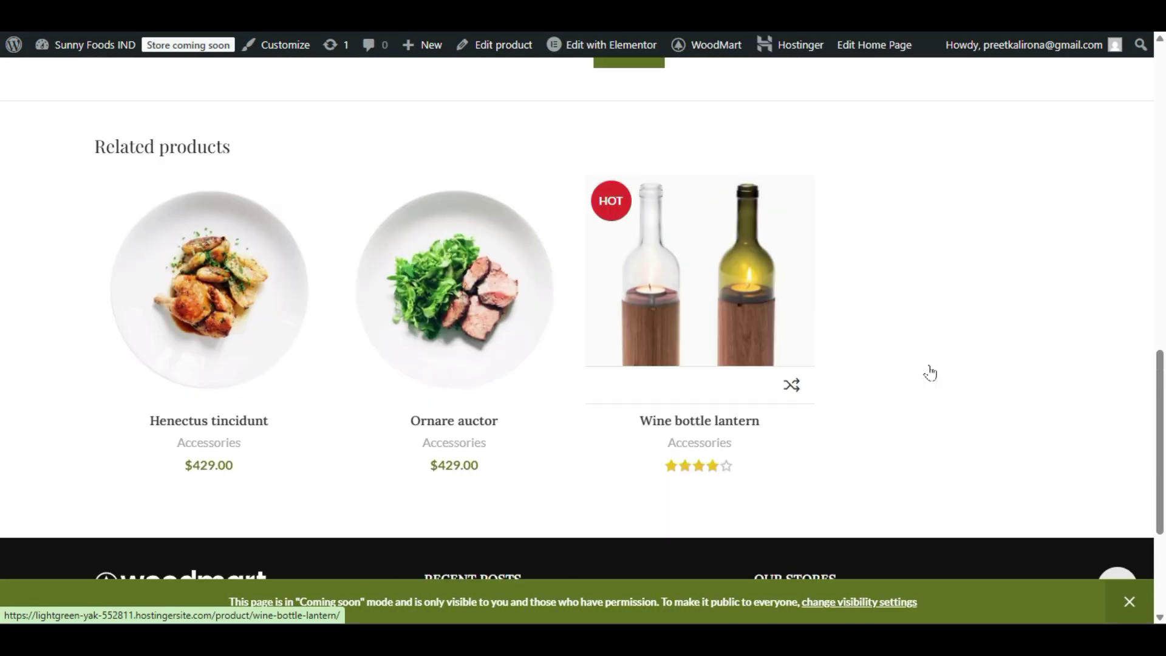
scroll(929, 365, down, 3)
scroll(589, 346, up, 13)
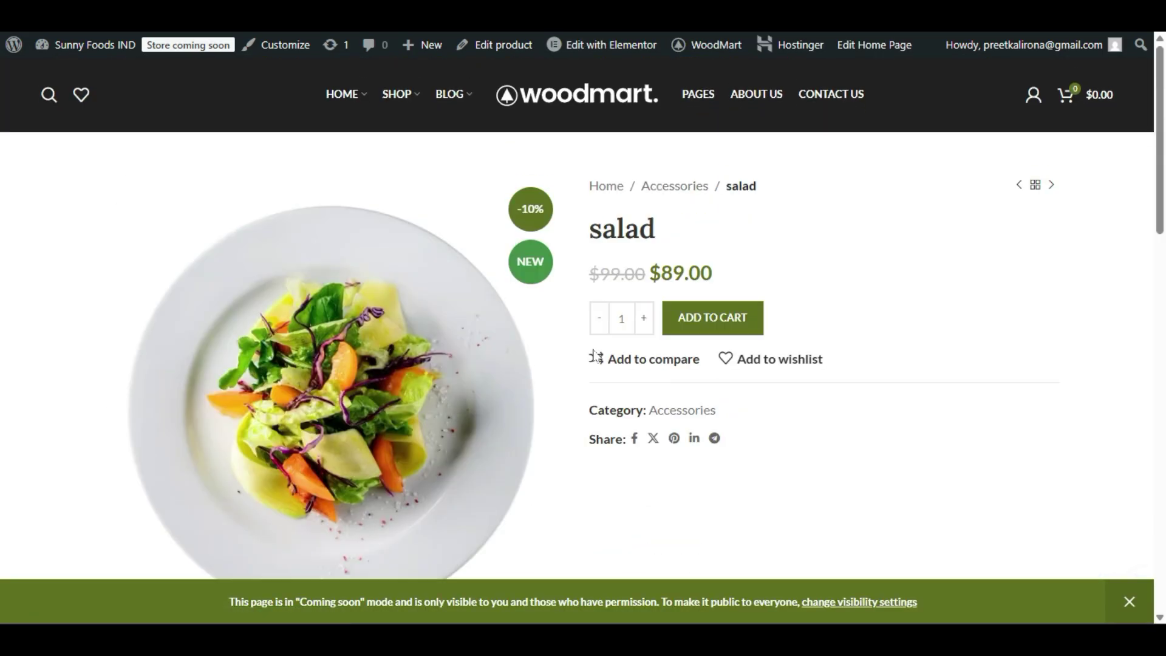
scroll(578, 347, down, 7)
scroll(578, 351, up, 7)
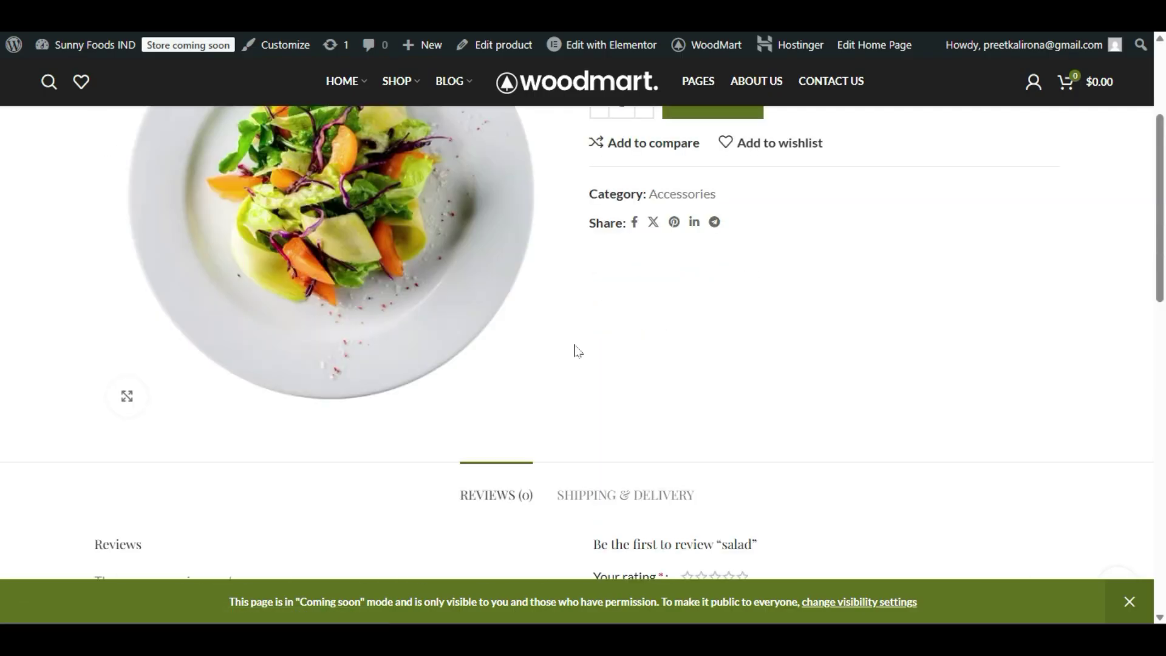